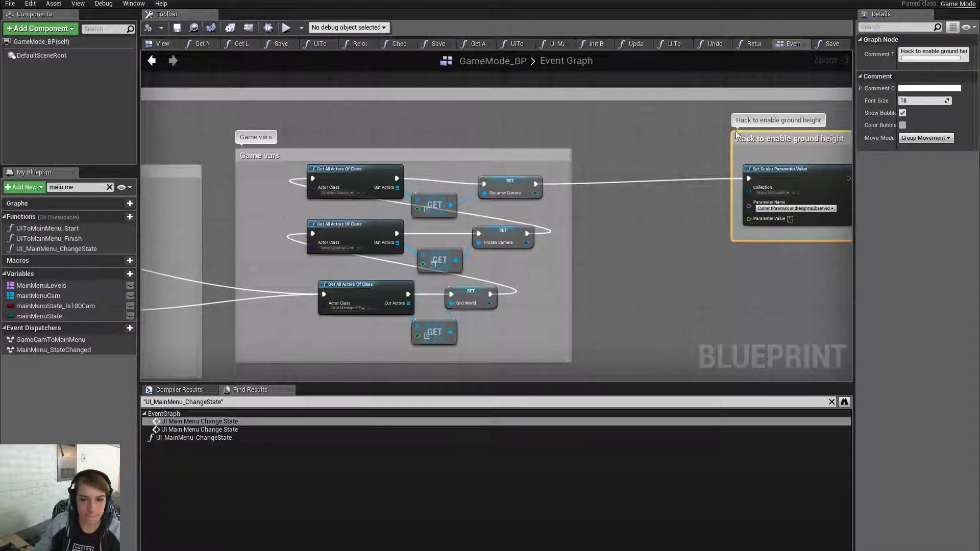
Examine the Game Start logic in the Event Graph, from the saved-game and game-variable sections to the current-level loading section
scroll(684, 163, "down", 4)
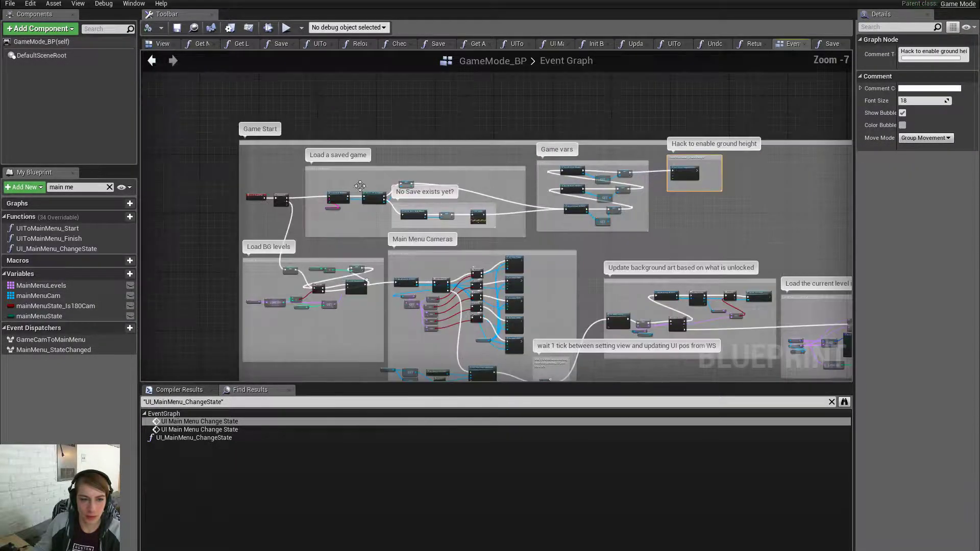
scroll(347, 224, "up", 4)
right_click_drag(393, 330, 463, 270)
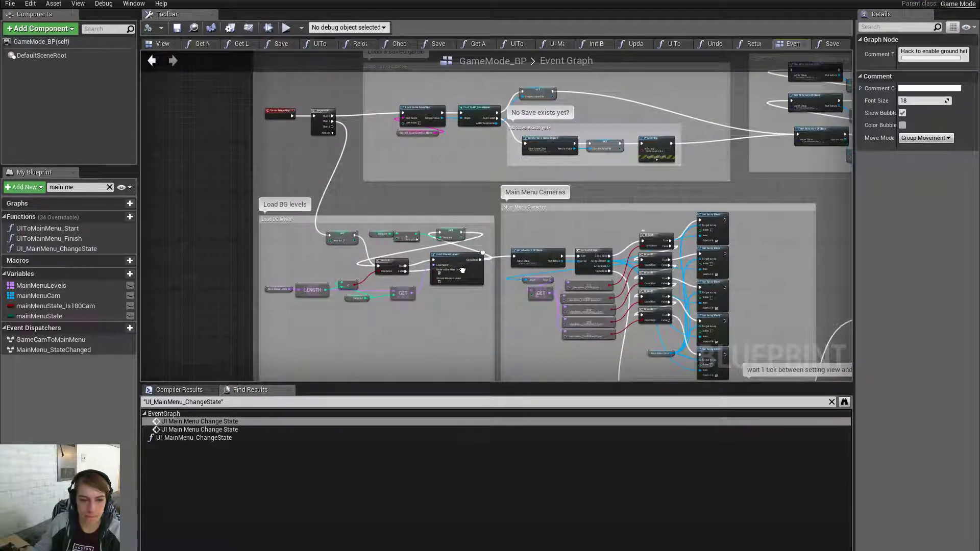
scroll(463, 270, "down", 2)
scroll(446, 278, "up", 3)
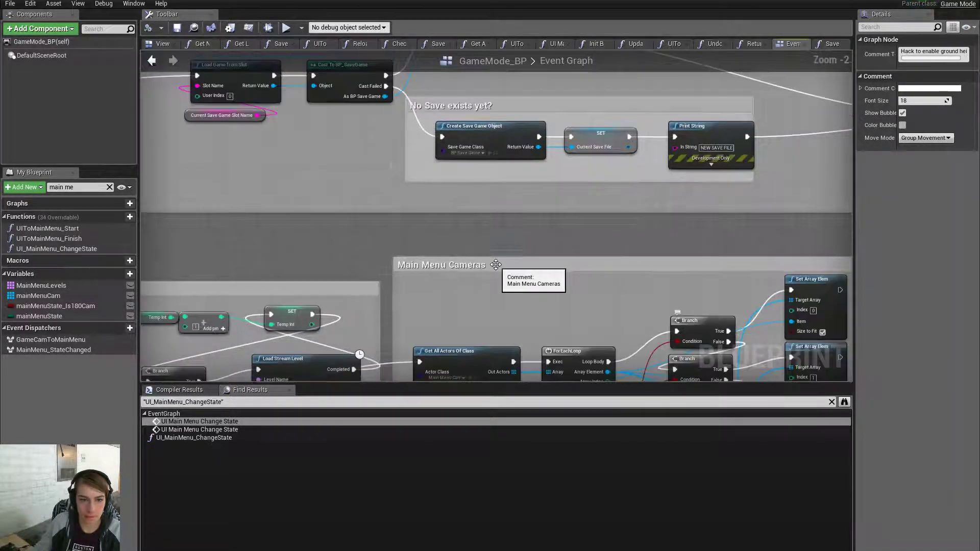
right_click_drag(496, 265, 10, 357)
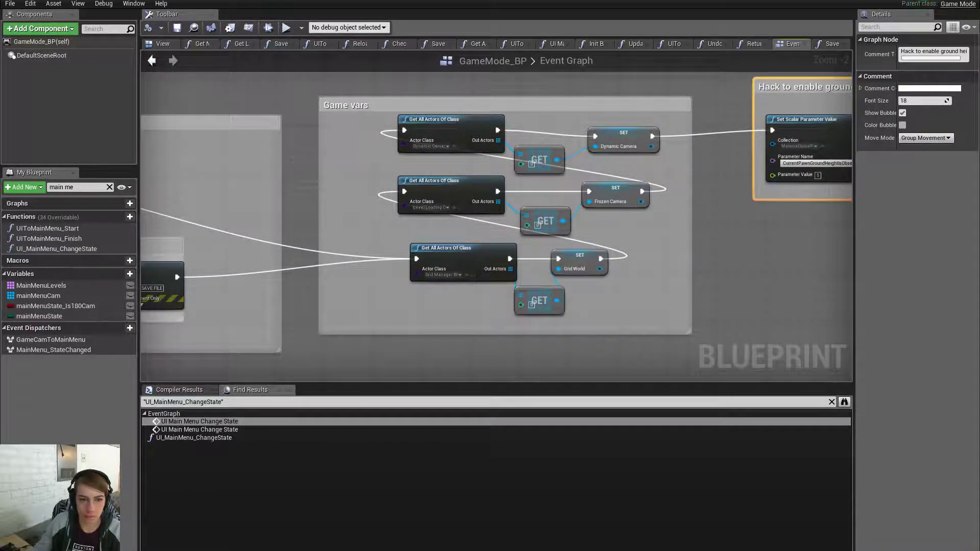
right_click_drag(194, 367, 494, 95)
scroll(449, 188, "down", 3)
right_click_drag(404, 245, 121, 130)
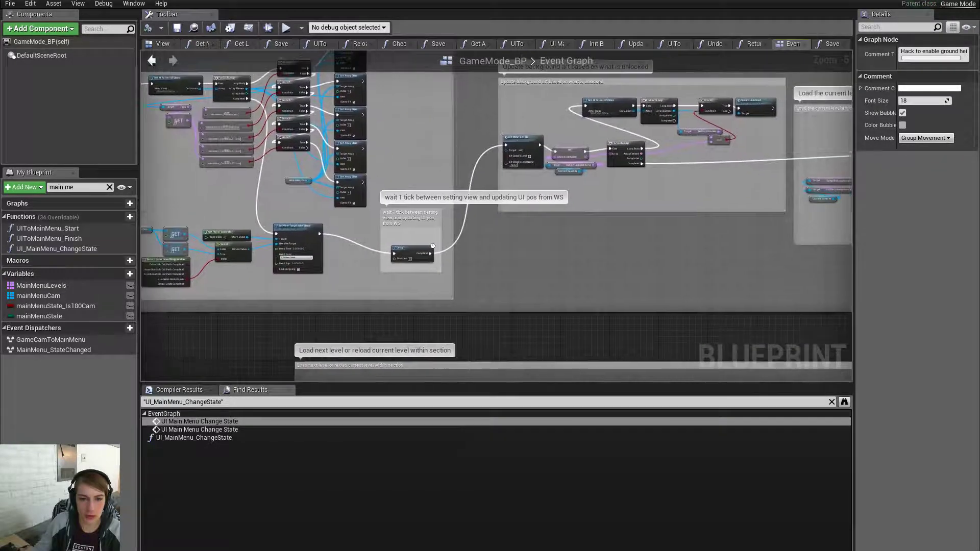
right_click_drag(663, 179, 249, 268)
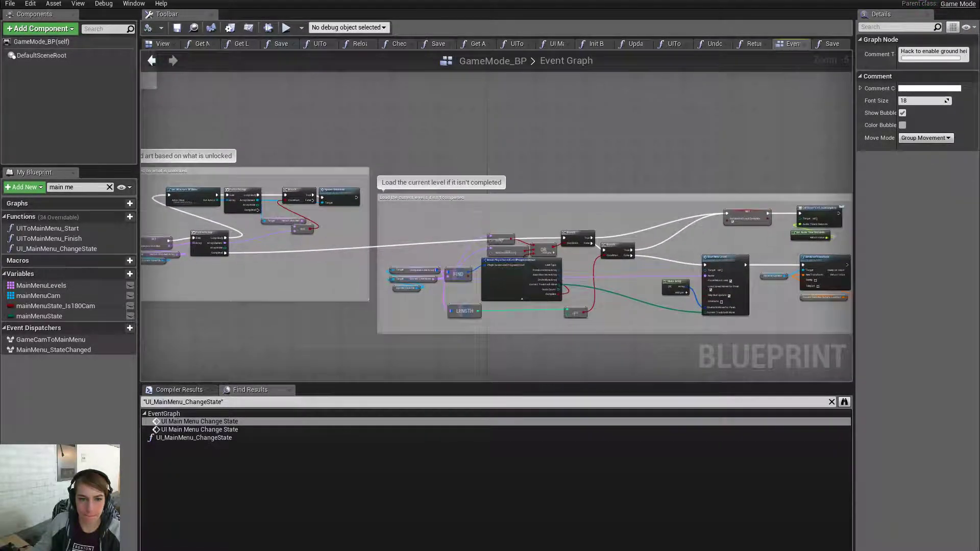
scroll(490, 295, "up", 2)
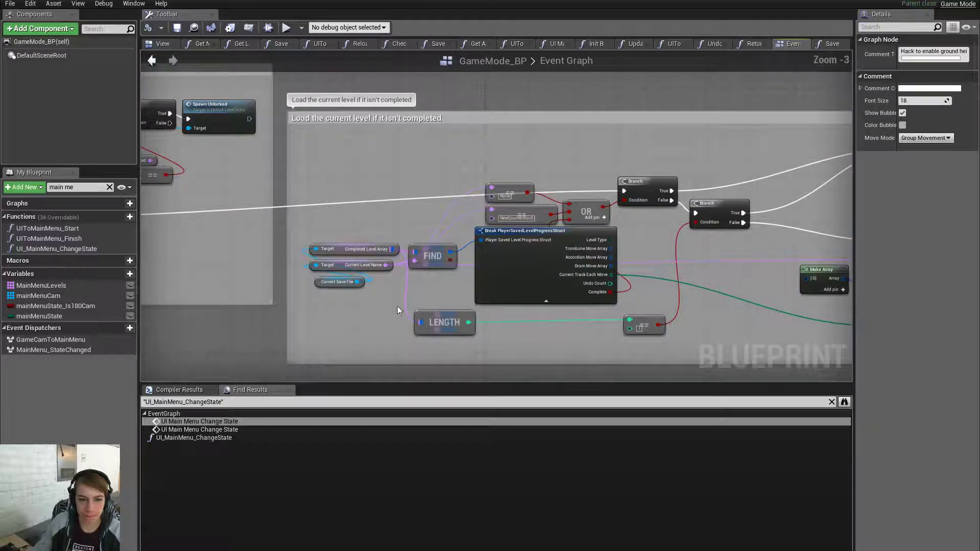
right_click_drag(376, 307, 491, 298)
scroll(491, 298, "up", 1)
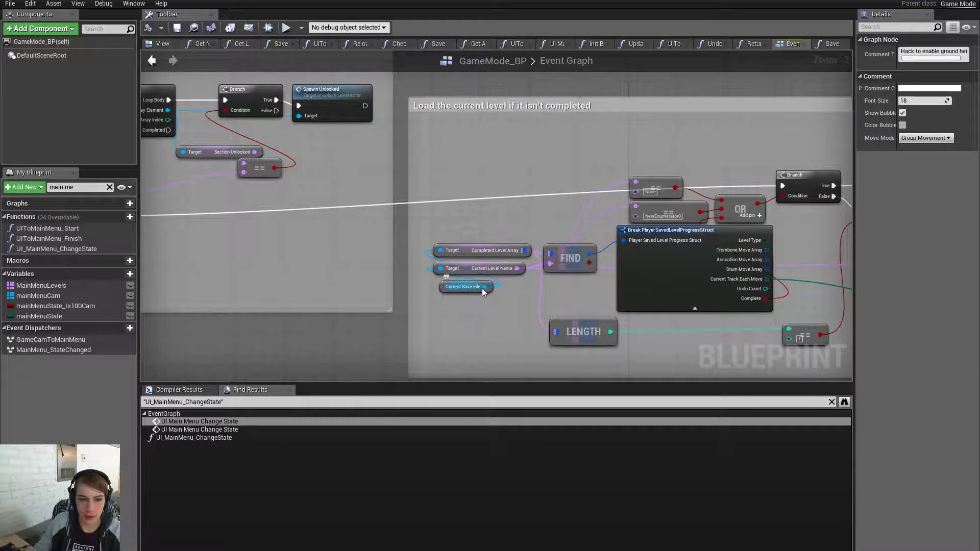
Examine how the Main Menu Cameras section sets the view target and continues through the one-tick Delay to the background art update
scroll(481, 288, "down", 7)
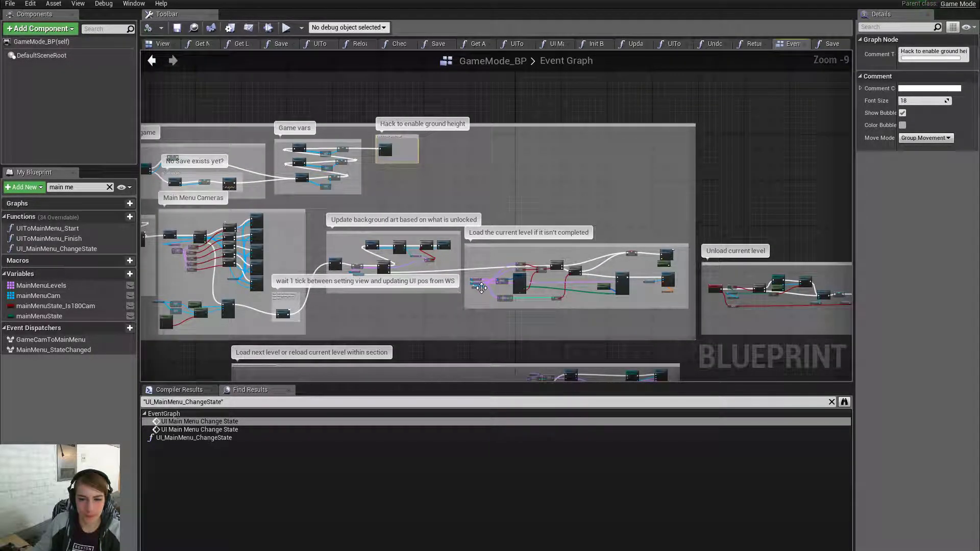
right_click_drag(410, 305, 514, 301)
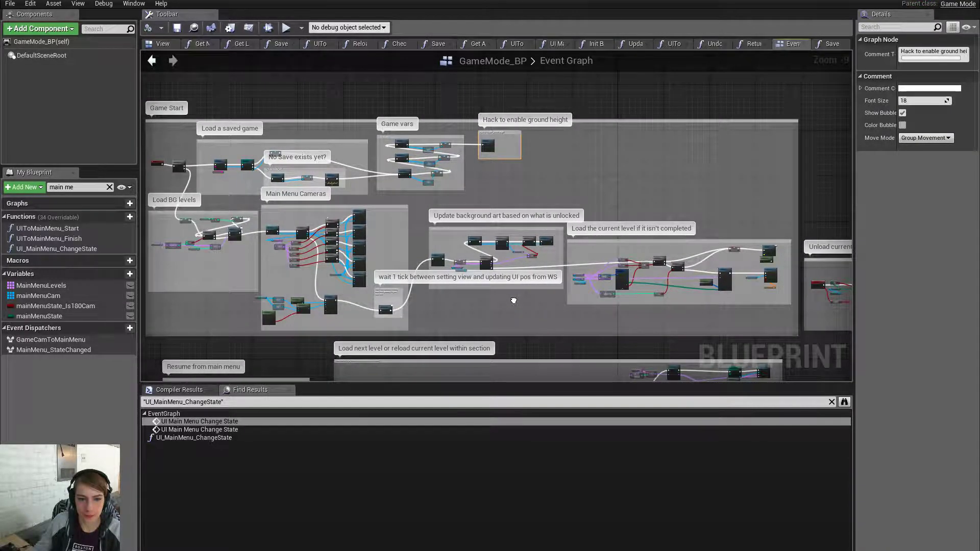
scroll(629, 268, "up", 5)
right_click_drag(615, 277, 847, 210)
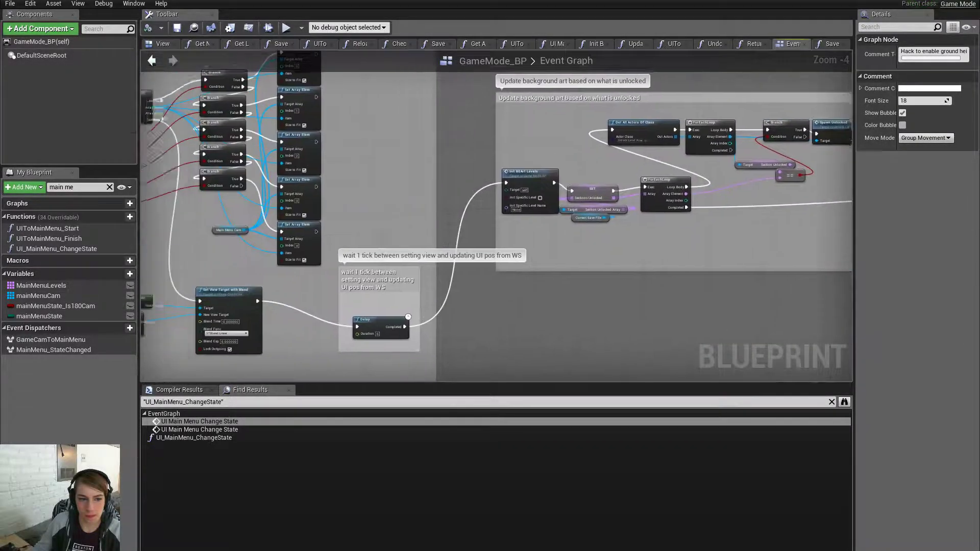
right_click_drag(387, 285, 466, 283)
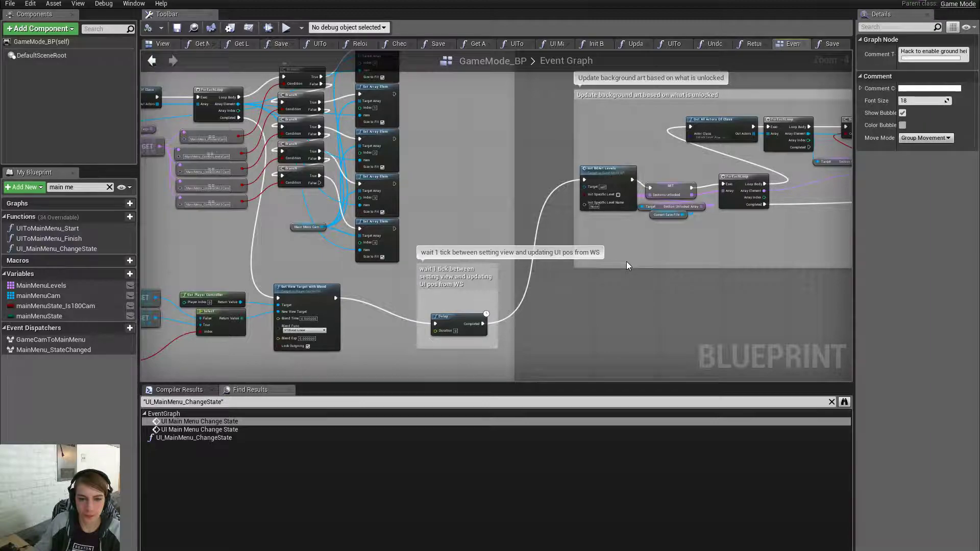
right_click_drag(448, 329, 622, 317)
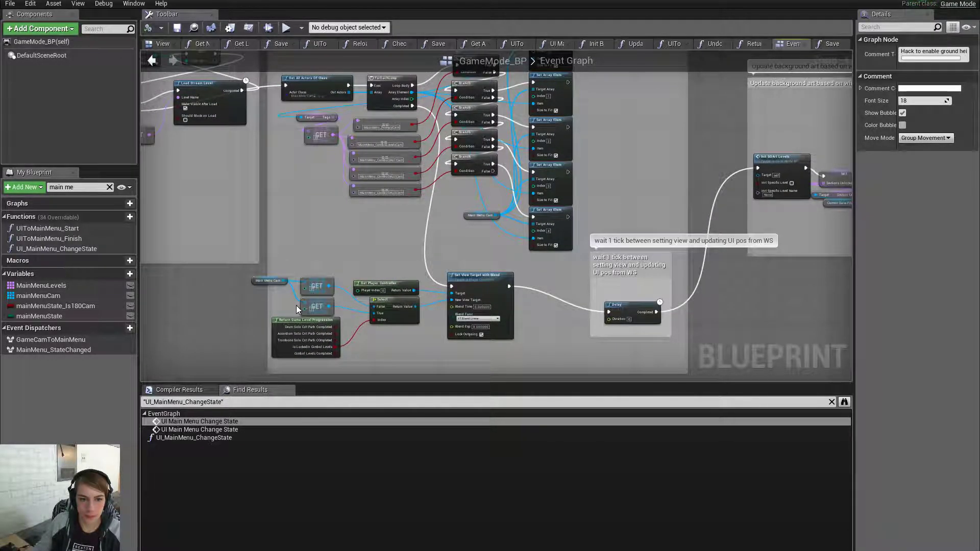
scroll(380, 291, "down", 1)
right_click_drag(443, 231, 510, 257)
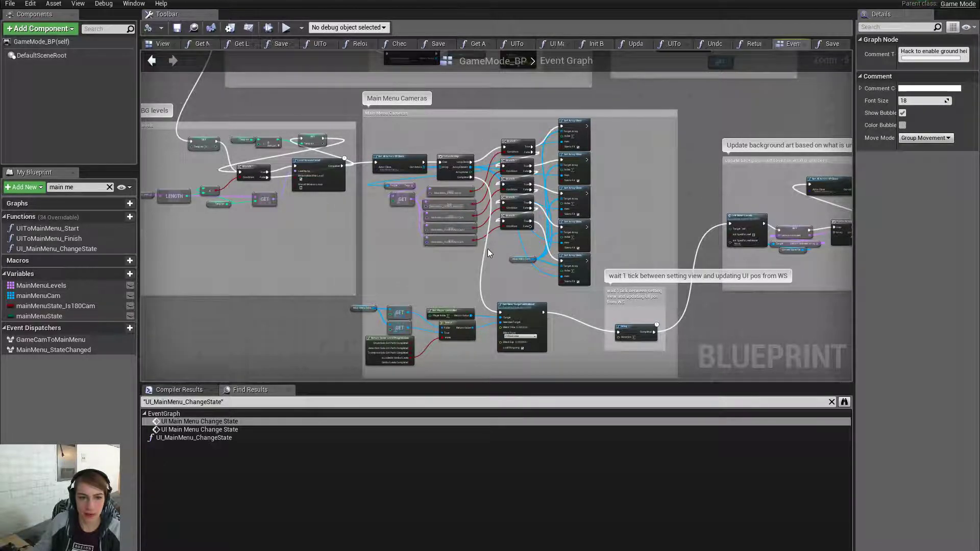
scroll(416, 335, "up", 3)
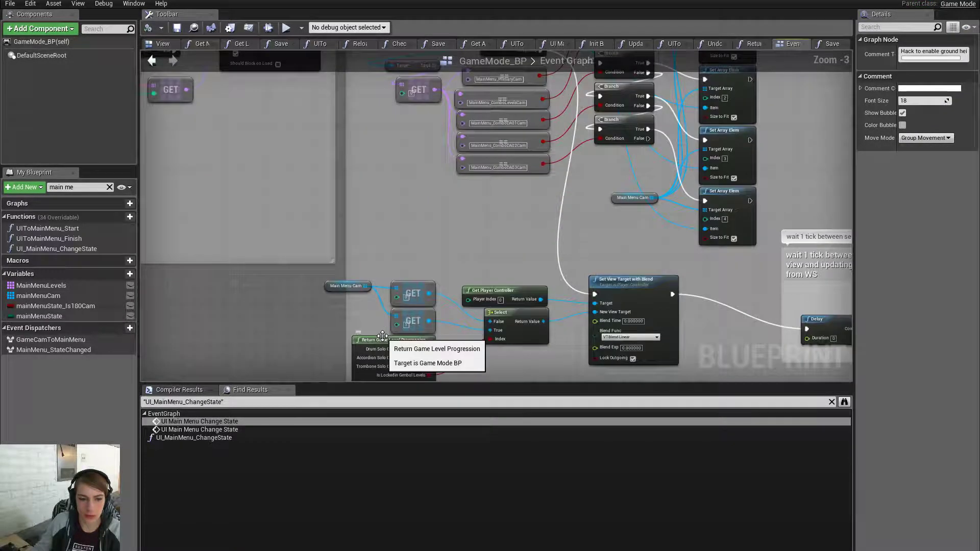
scroll(387, 324, "down", 2)
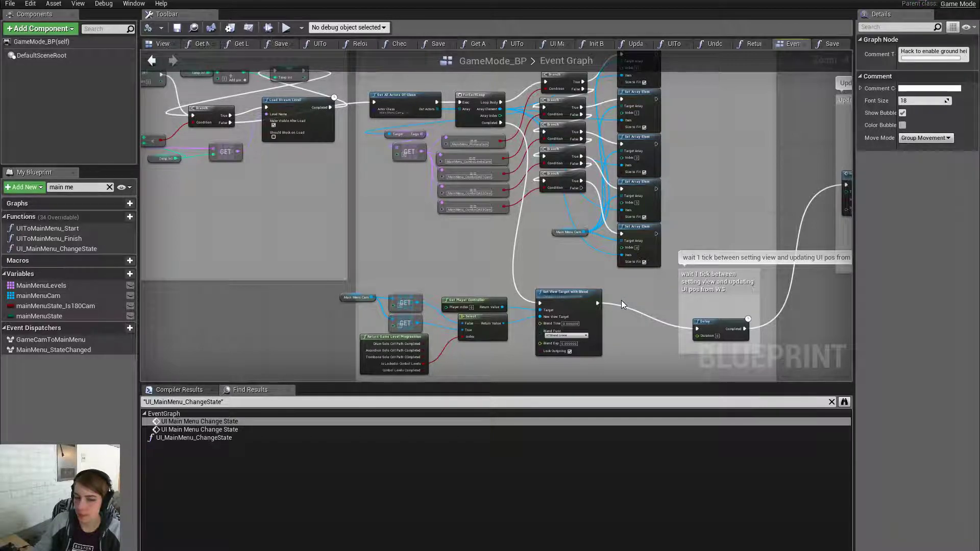
right_click_drag(620, 305, 498, 254)
scroll(564, 267, "up", 2)
scroll(566, 222, "down", 4)
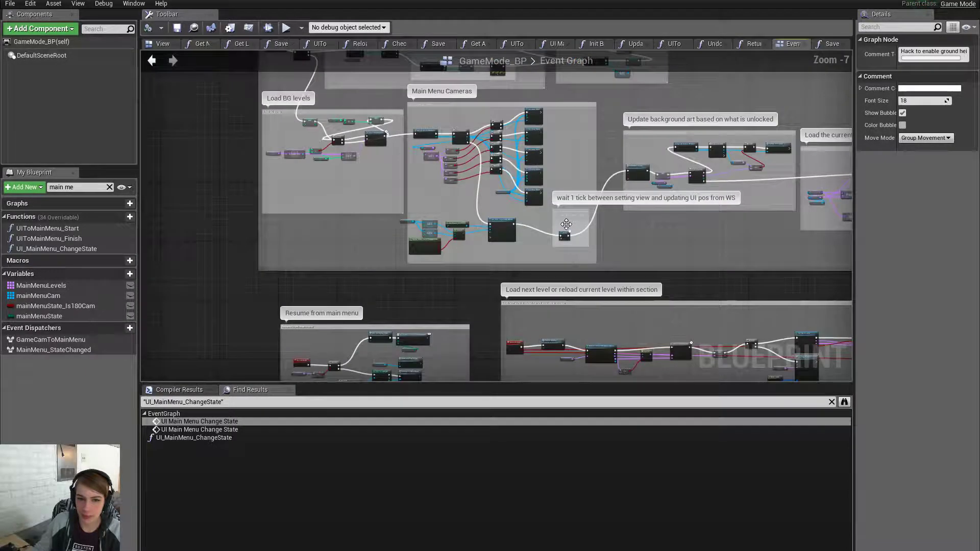
scroll(566, 222, "up", 3)
left_click_drag(590, 178, 507, 198)
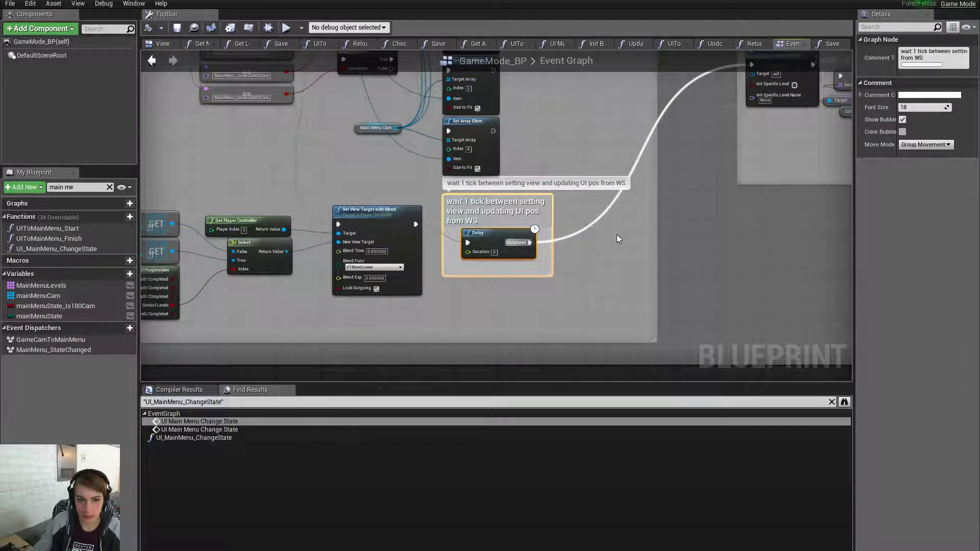
key("ctrl+c")
key("ctrl+v")
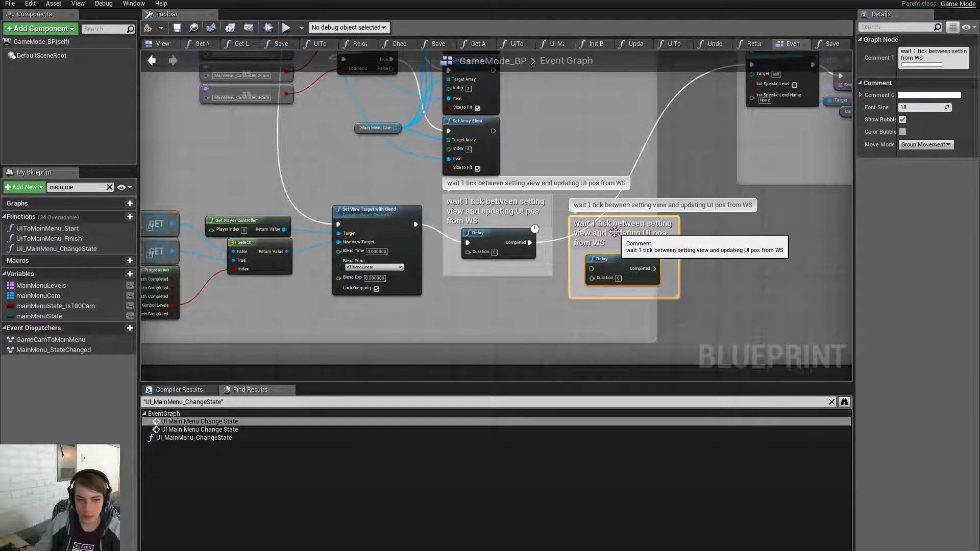
key("Delete")
left_click_drag(471, 202, 553, 191)
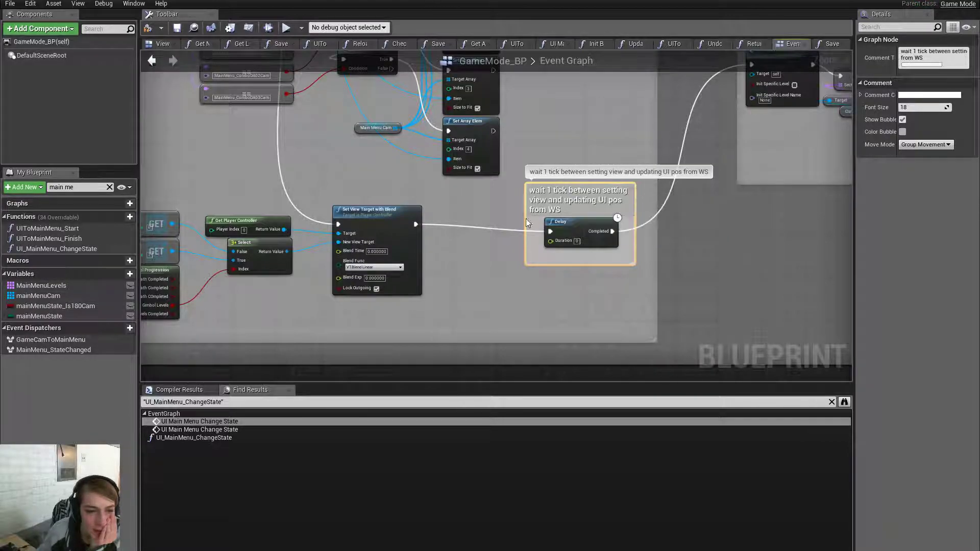
left_click_drag(416, 224, 550, 231)
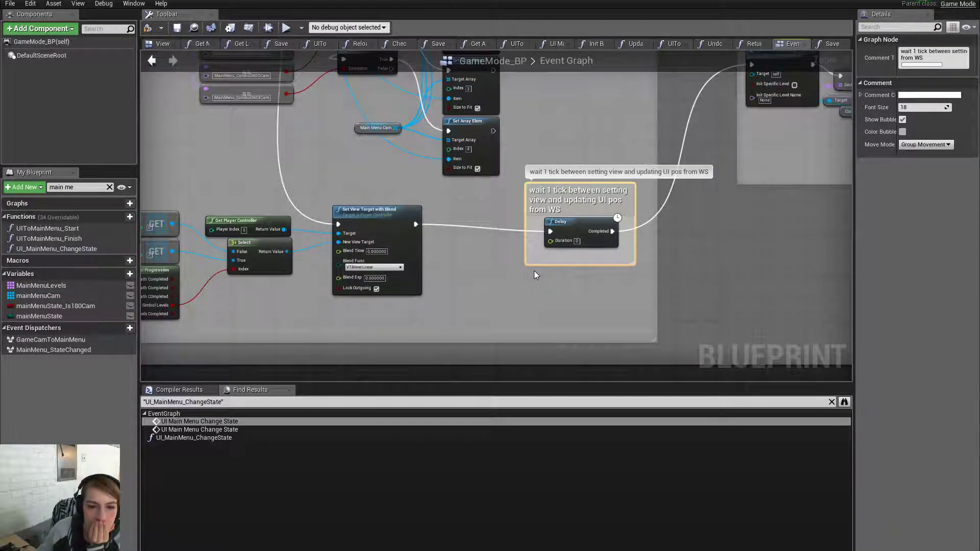
Examine the background art update section and the branches that load the current level if it isn't completed
right_click_drag(533, 268, 147, 369)
scroll(362, 314, "down", 1)
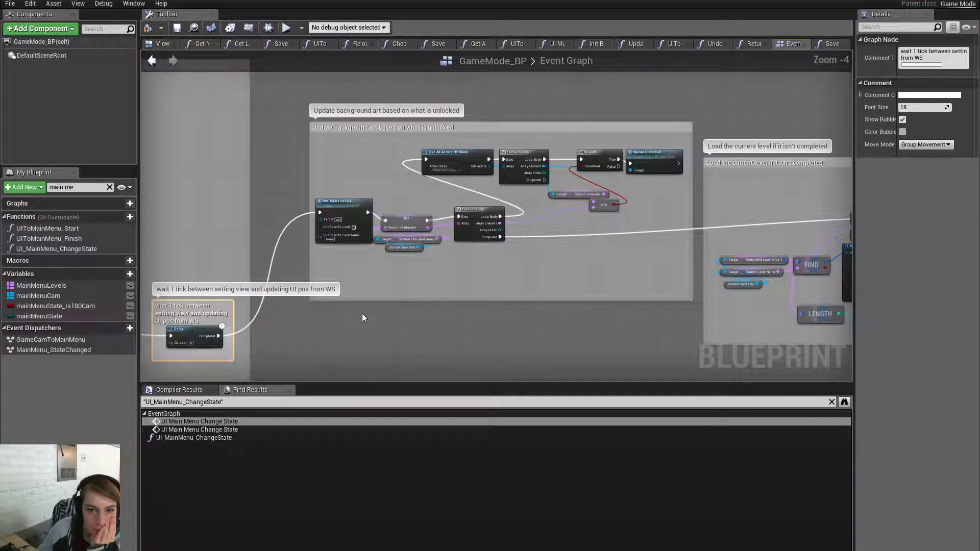
right_click_drag(362, 314, 301, 333)
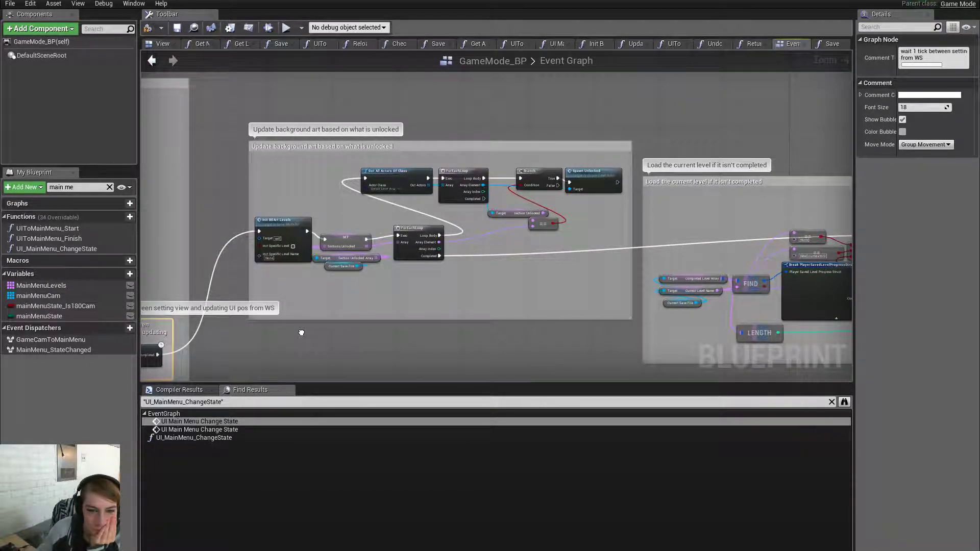
scroll(507, 232, "up", 2)
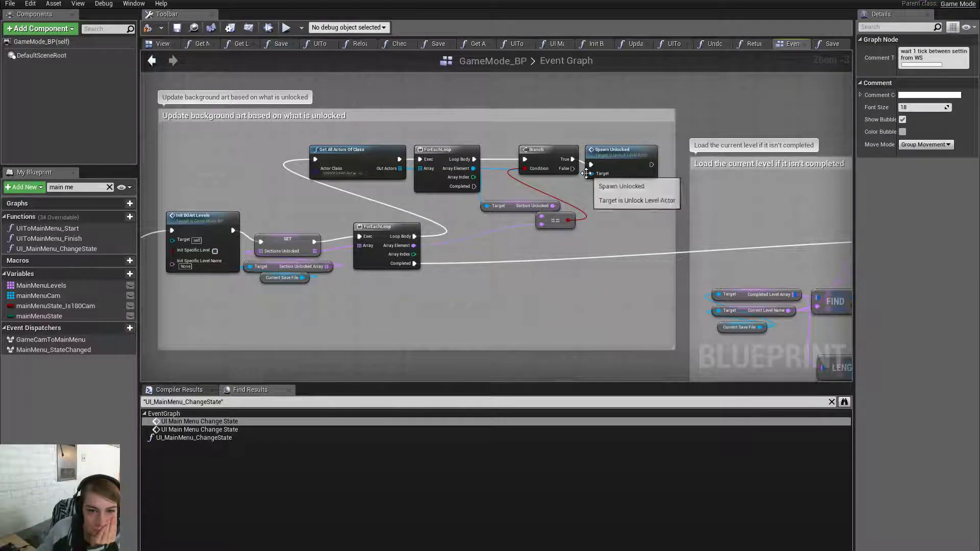
right_click_drag(577, 242, 470, 258)
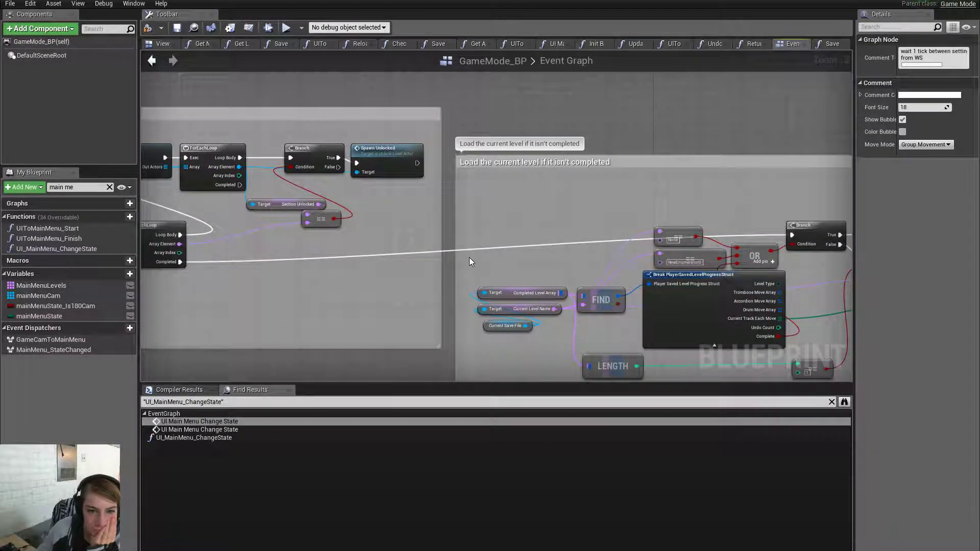
scroll(474, 258, "down", 3)
scroll(737, 252, "up", 3)
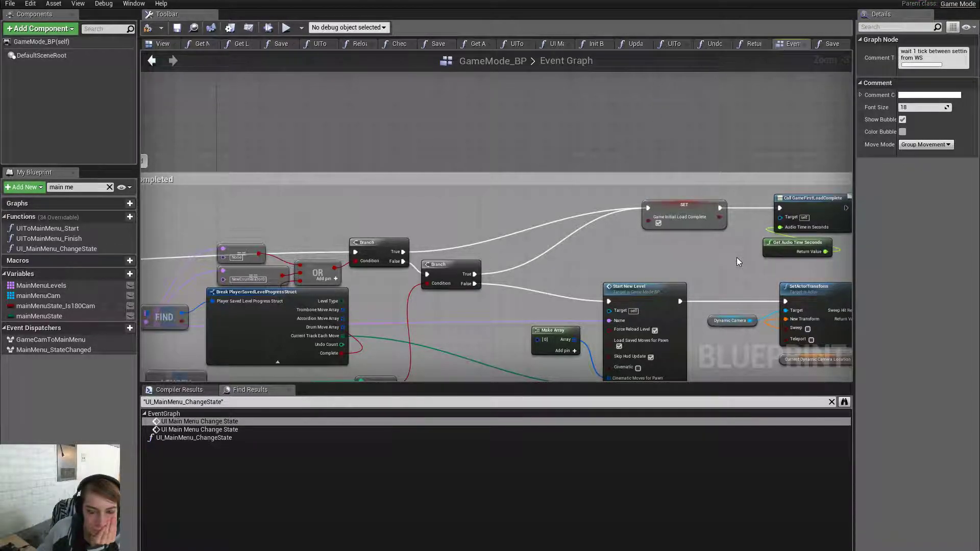
Add a Get Current Save File node in empty space below the Main Menu State node and the main menu state branches
scroll(736, 258, "down", 10)
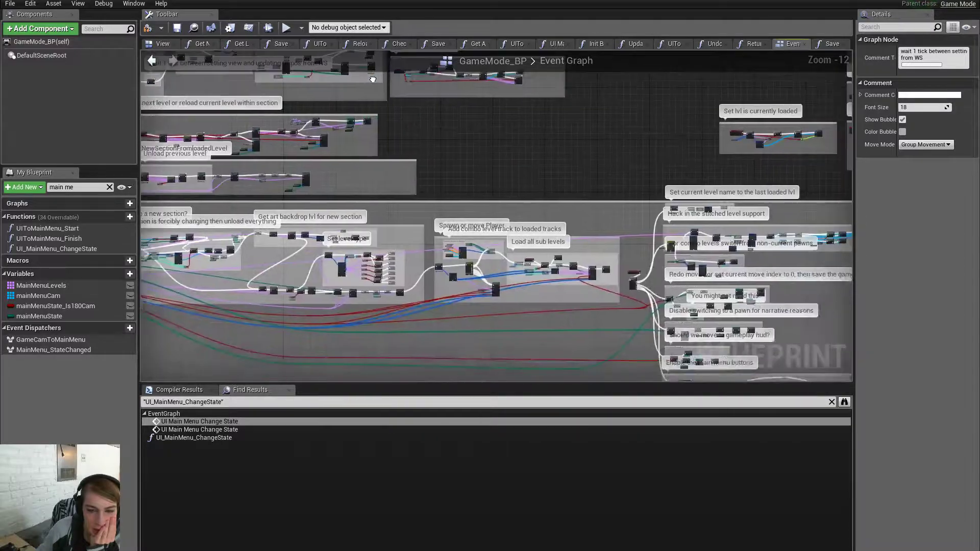
scroll(617, 232, "up", 9)
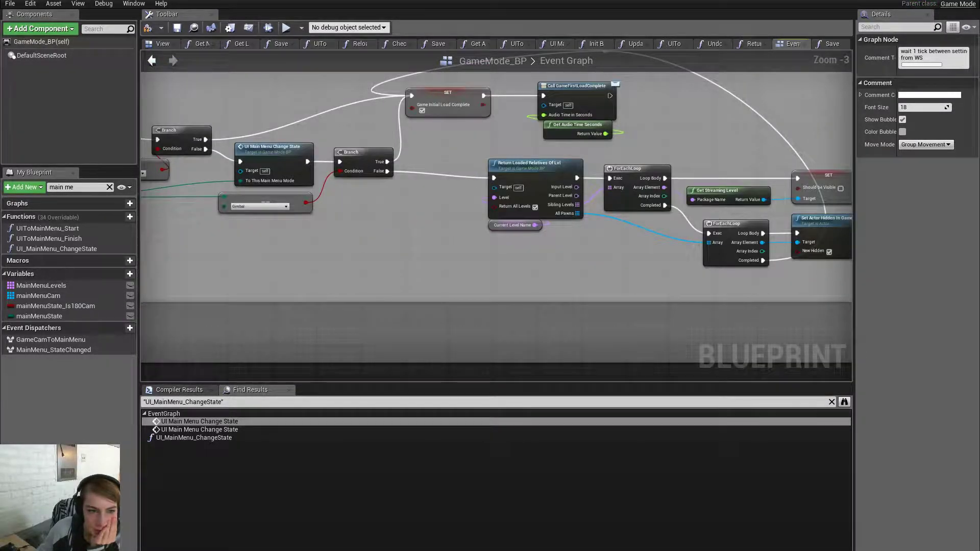
right_click_drag(374, 133, 492, 171)
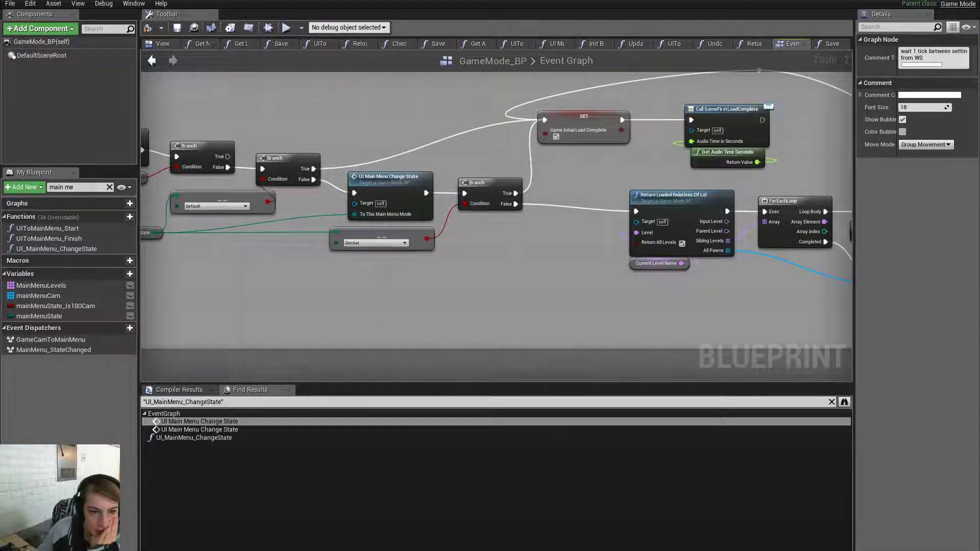
right_click_drag(358, 253, 405, 307)
right_click(409, 323)
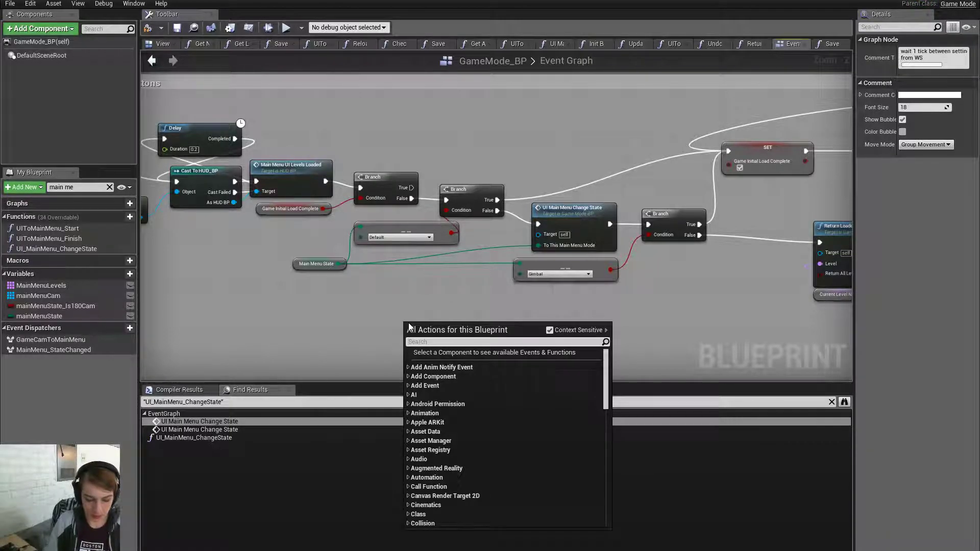
type("save game")
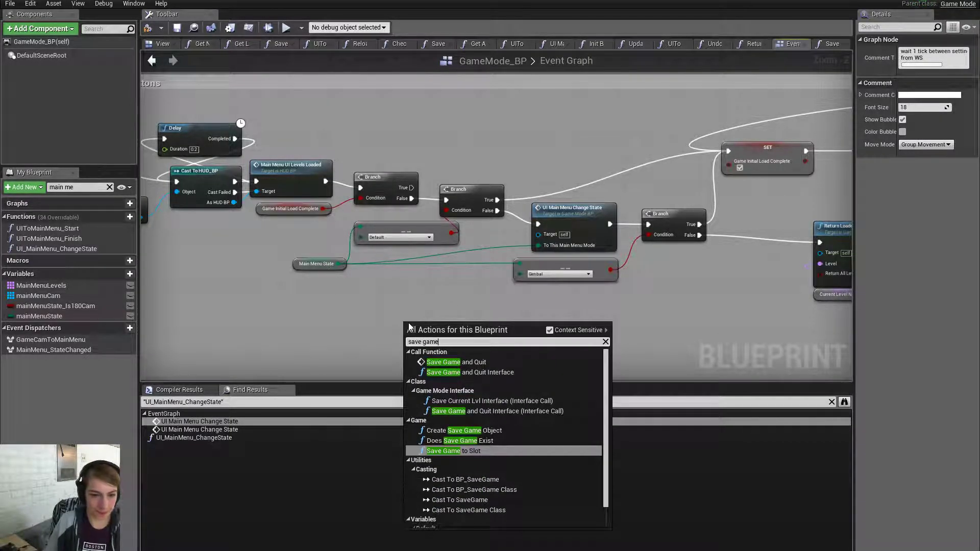
type("get save game")
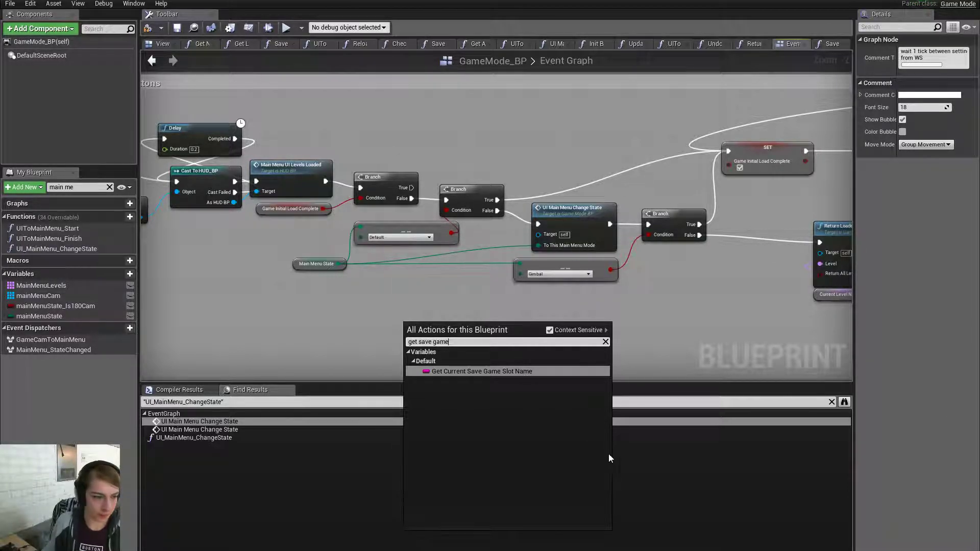
key("BackSpace")
key("BackSpace")
key("BackSpace")
key("BackSpace")
key("BackSpace")
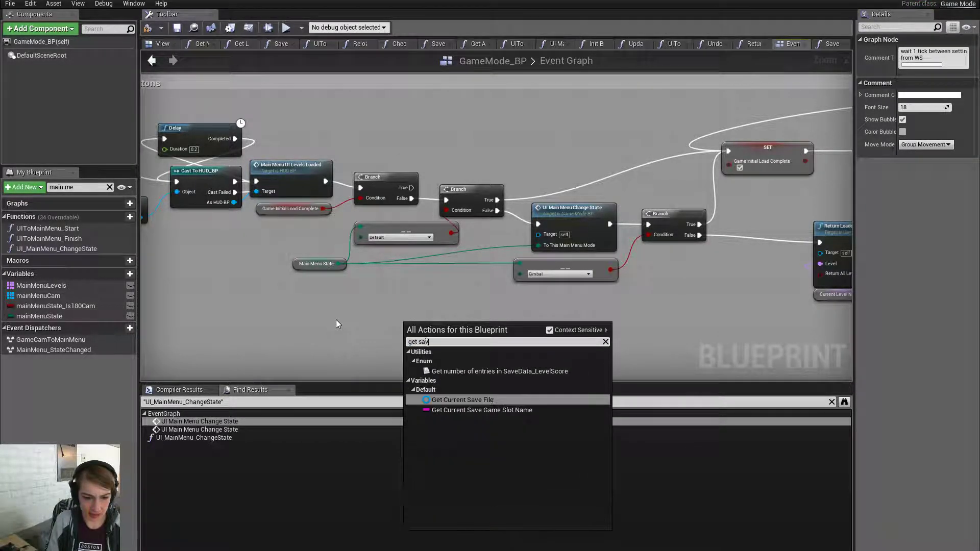
key("Return")
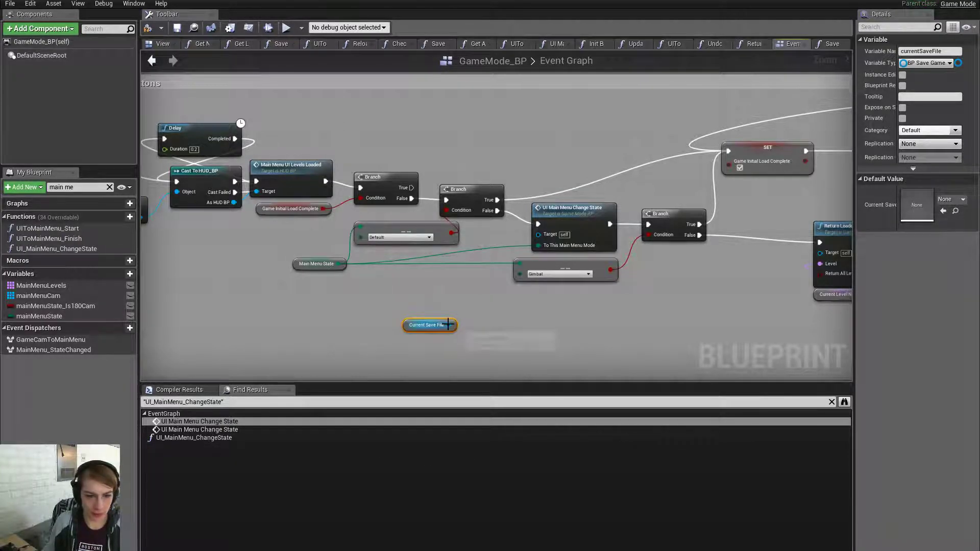
Add a Get Current Main Menu node that reads from the Current Save File reference
left_click_drag(469, 332, 470, 332)
type("get")
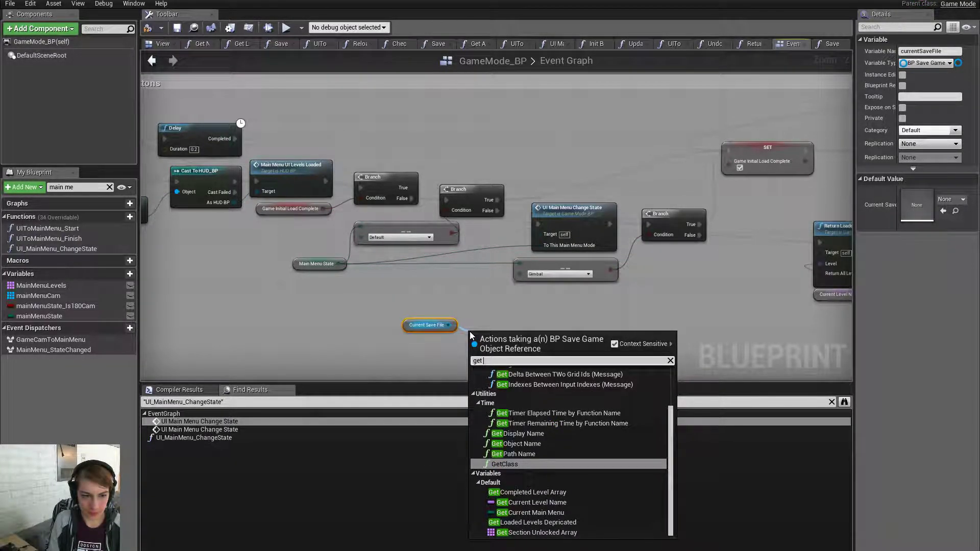
type(" current main")
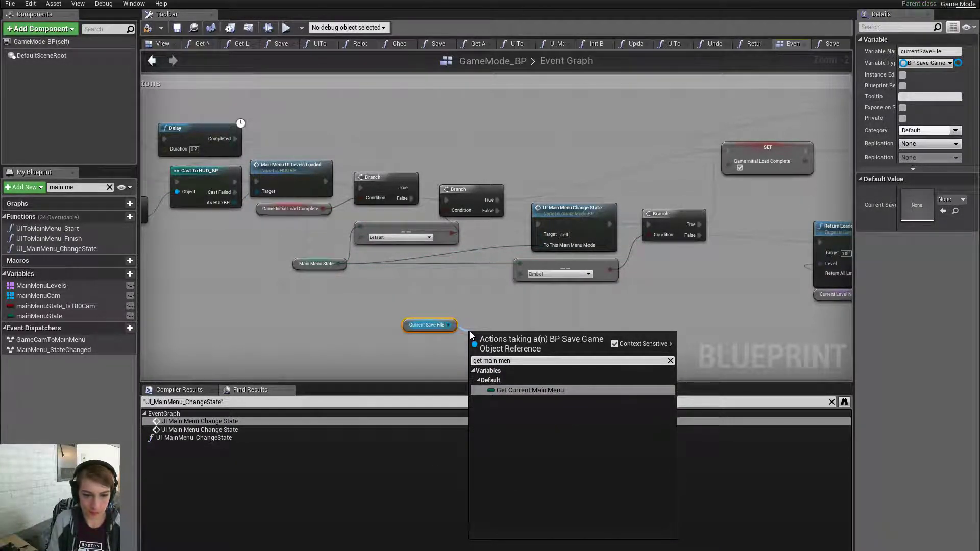
key("Return")
left_click_drag(503, 338, 528, 320)
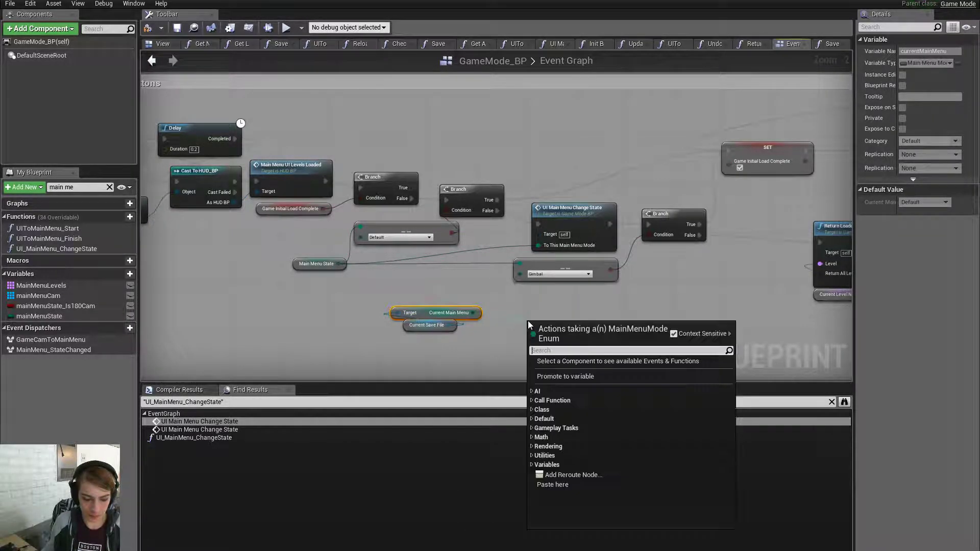
type("set")
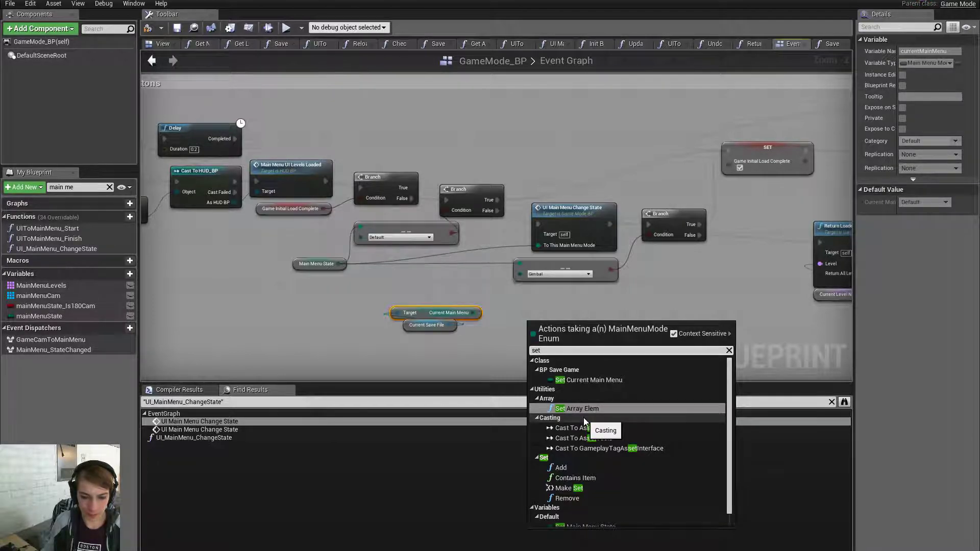
left_click(436, 270)
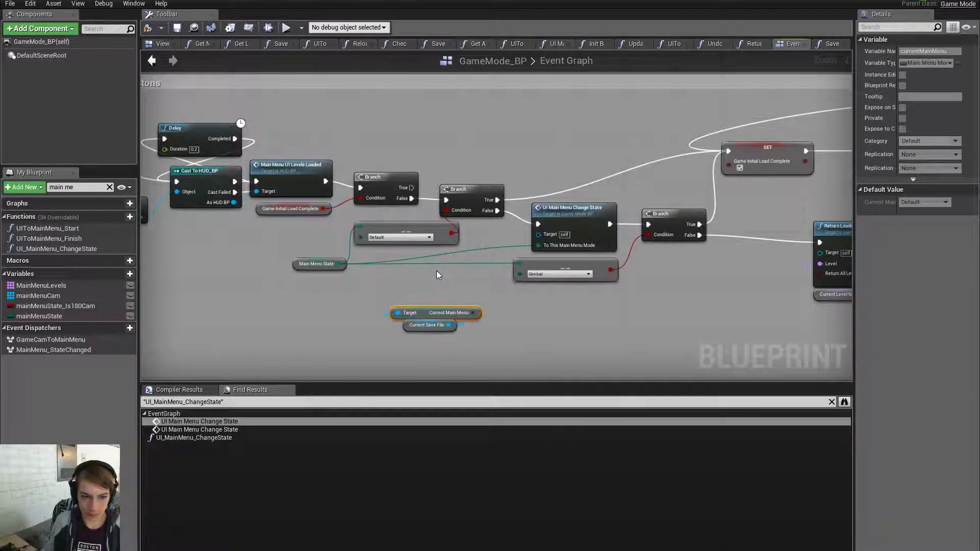
right_click(388, 299)
type("set main men")
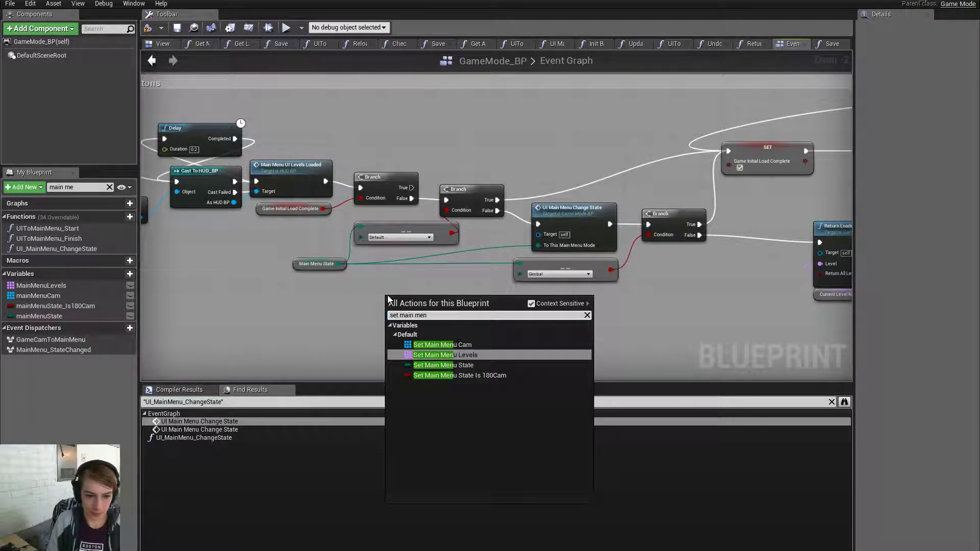
key("Down")
key("Return")
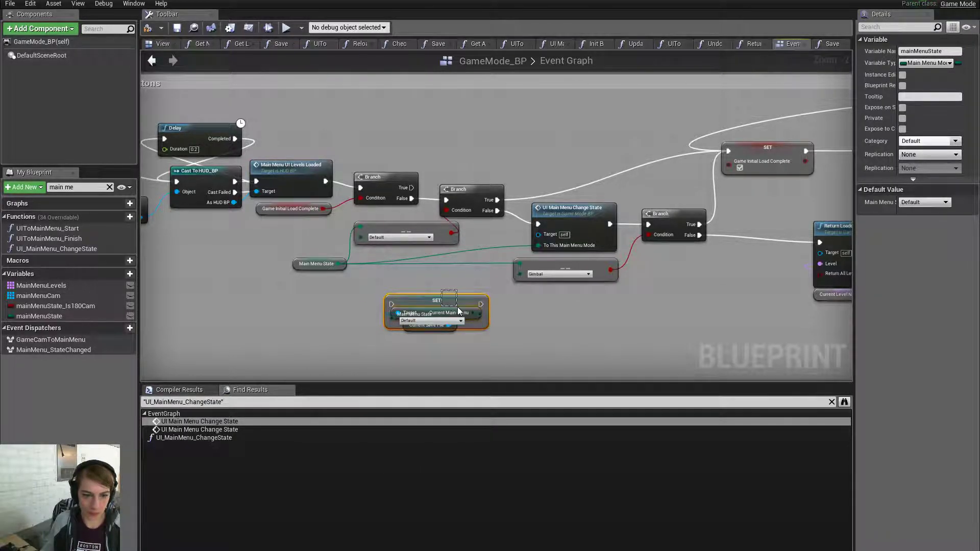
key("Delete")
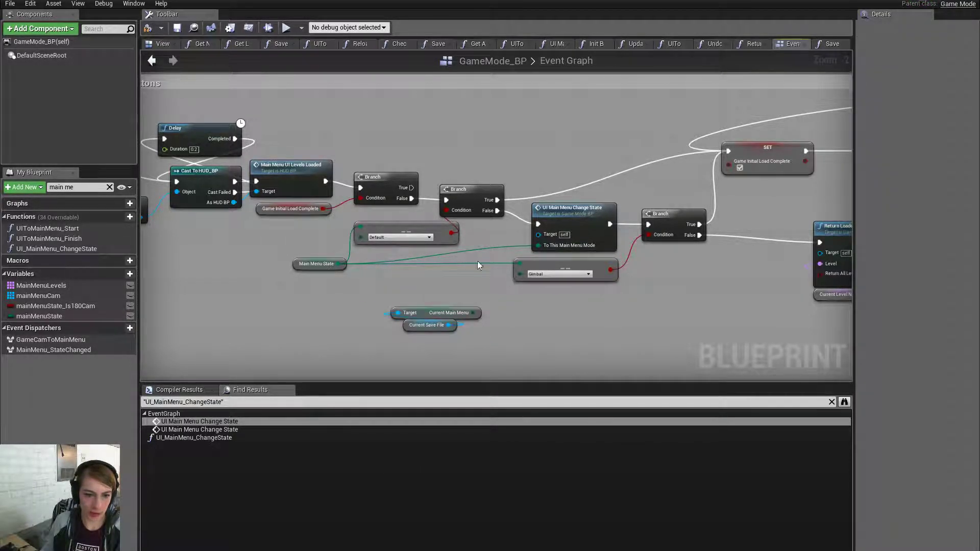
Feed both enum comparisons and UI Main Menu Change State from Current Main Menu, replace the Main Menu State node with it, and save the blueprint
left_click_drag(361, 227, 475, 313)
left_click(330, 266)
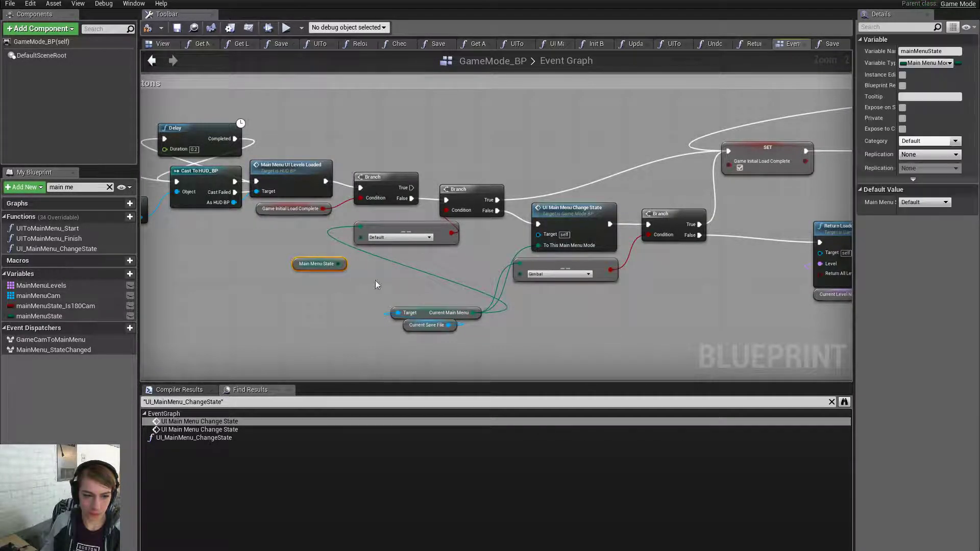
key("Delete")
left_click_drag(384, 295, 288, 263)
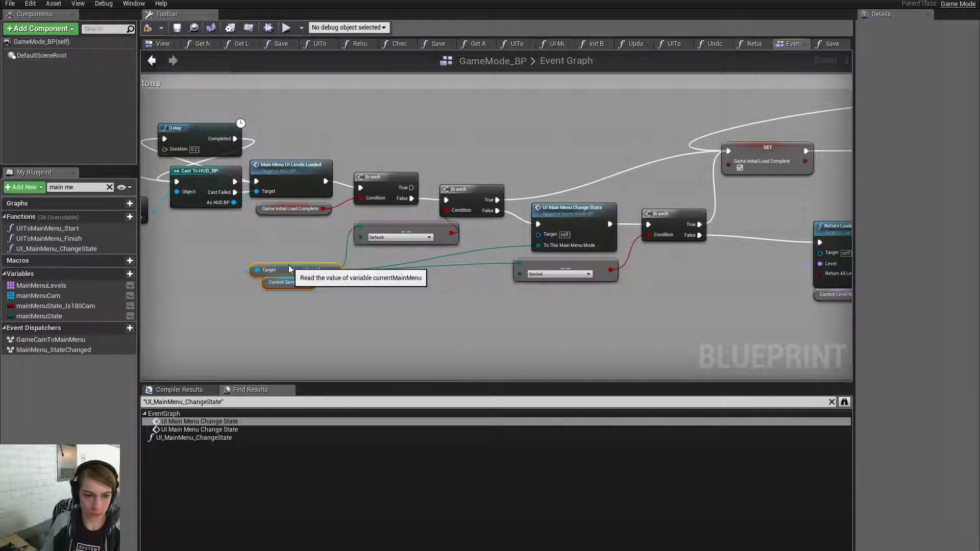
left_click(177, 29)
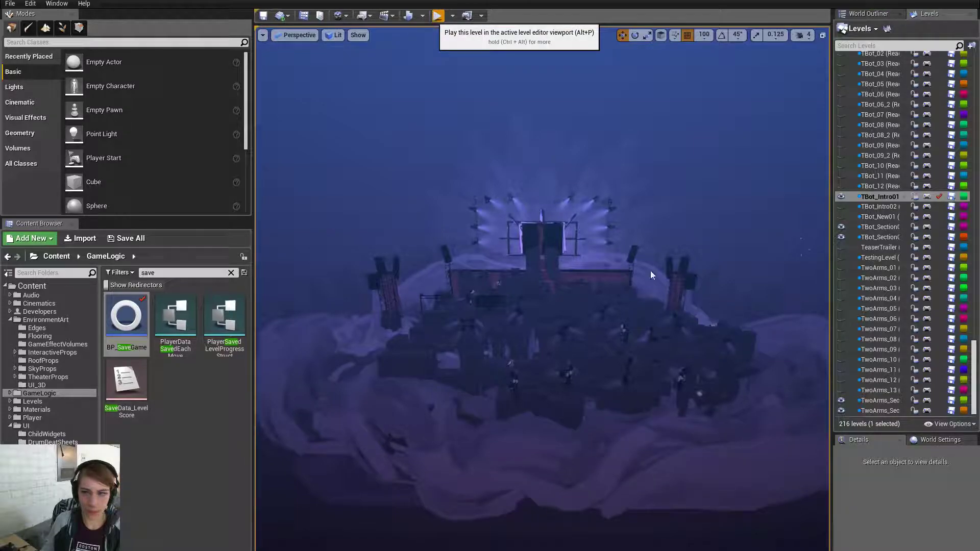
Play the level full screen to test the main menu's level section and its close button, and end the play session
left_click(438, 15)
key("F11")
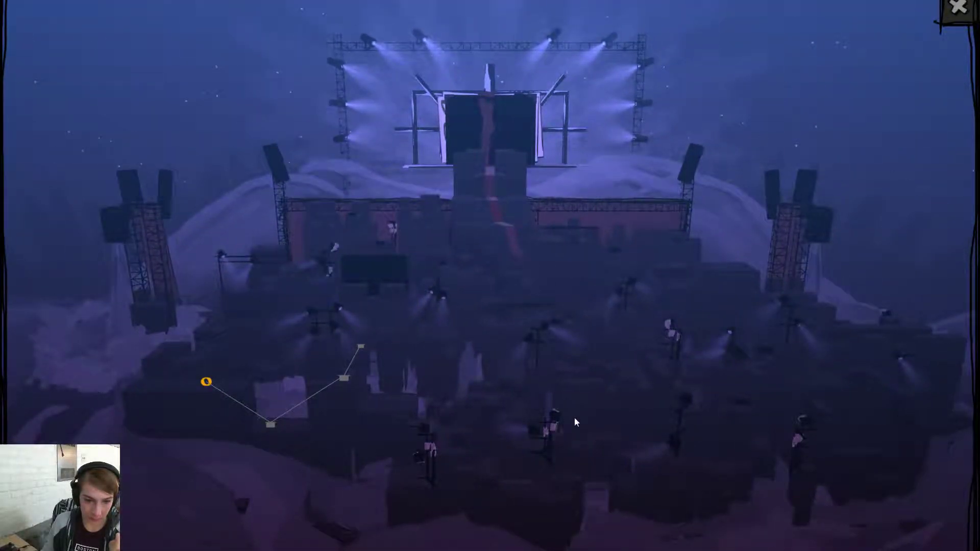
left_click(436, 373)
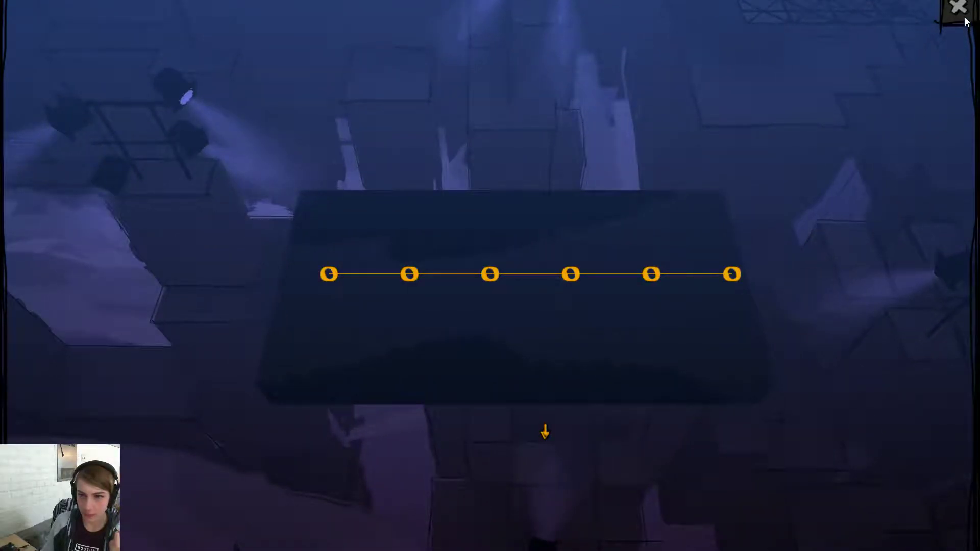
left_click(964, 15)
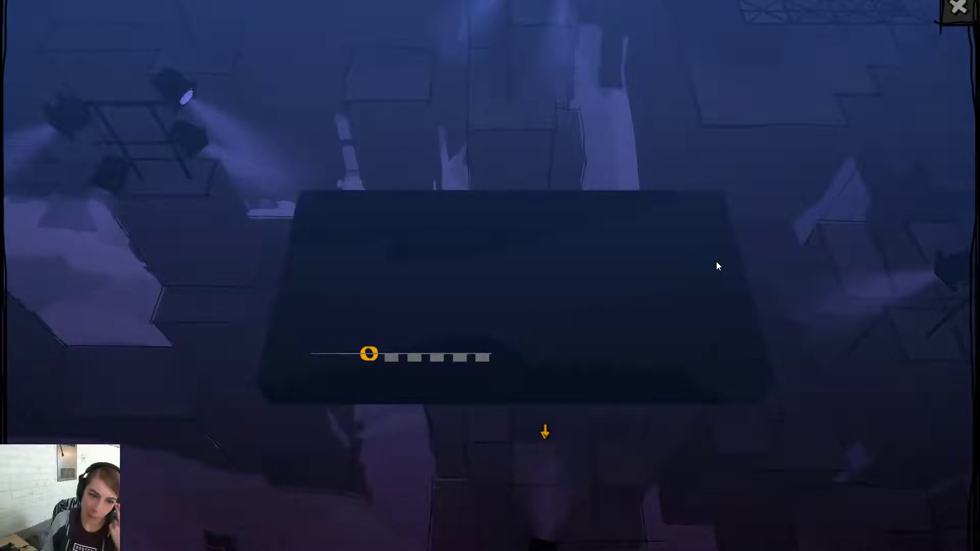
key("Escape")
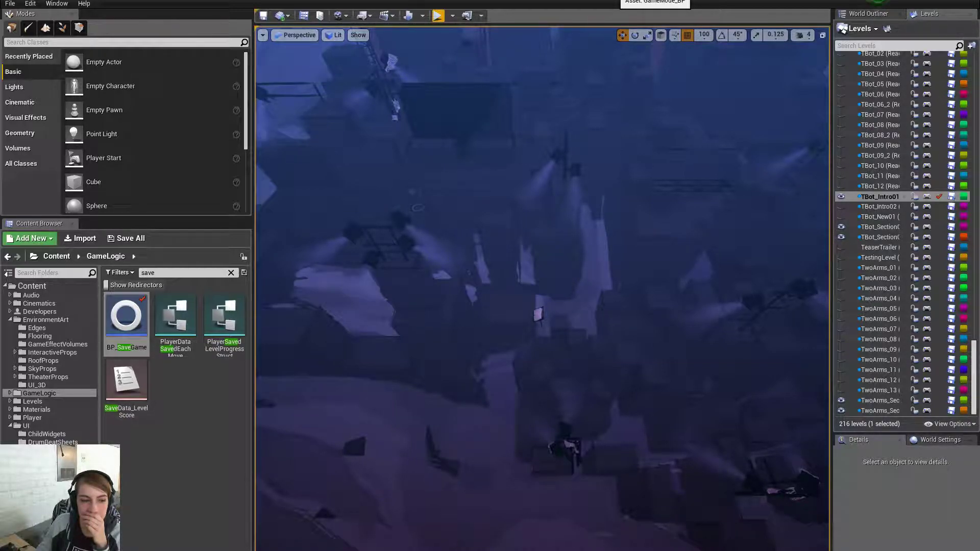
Examine GameMode_BP's Event Graph between the Enable the main menu buttons section and the camera selection feeding Set View Target with Blend
left_click(644, 1)
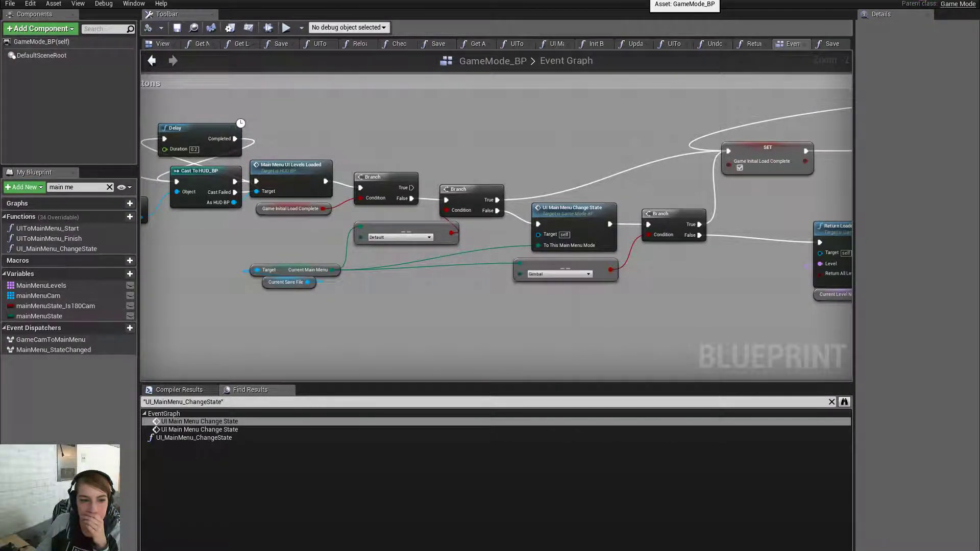
scroll(523, 263, "down", 5)
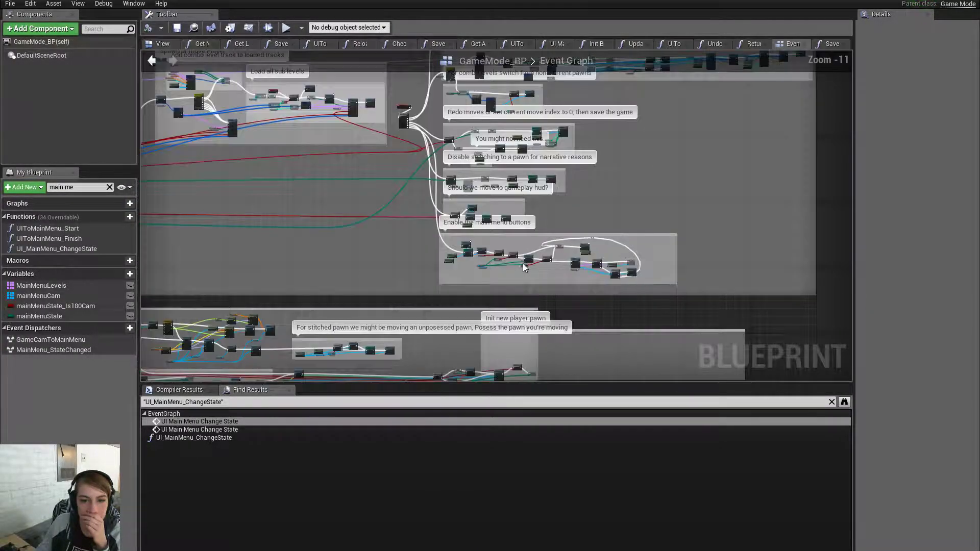
scroll(519, 254, "up", 1)
scroll(482, 256, "up", 3)
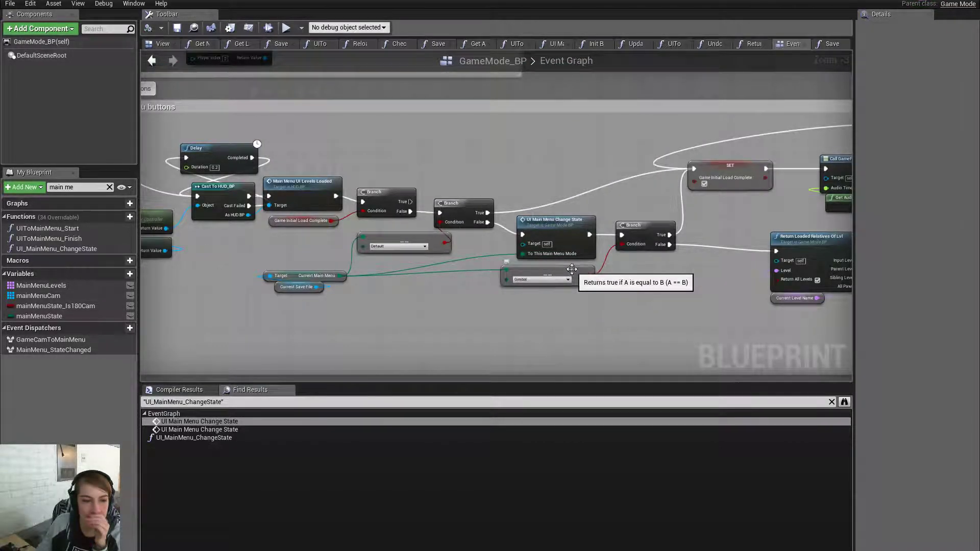
scroll(559, 262, "down", 8)
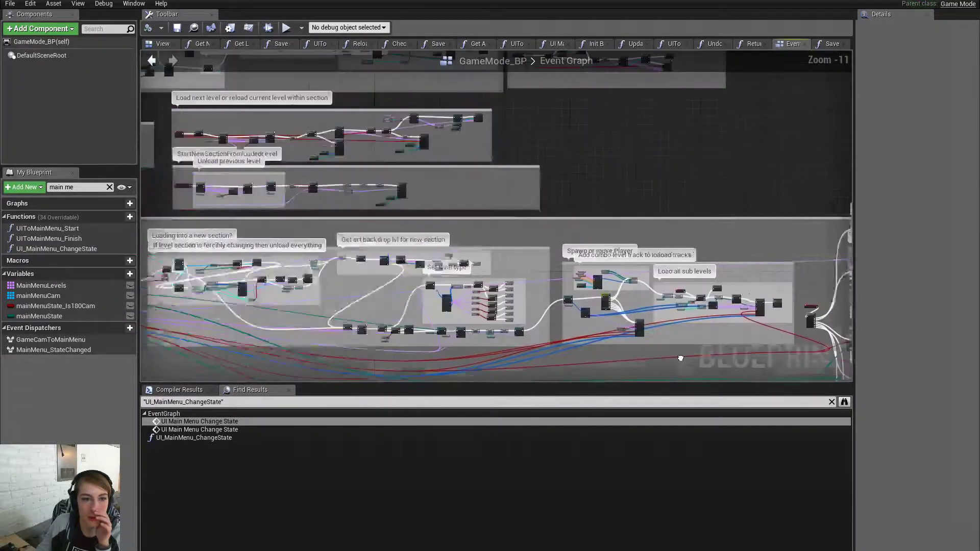
scroll(553, 262, "up", 10)
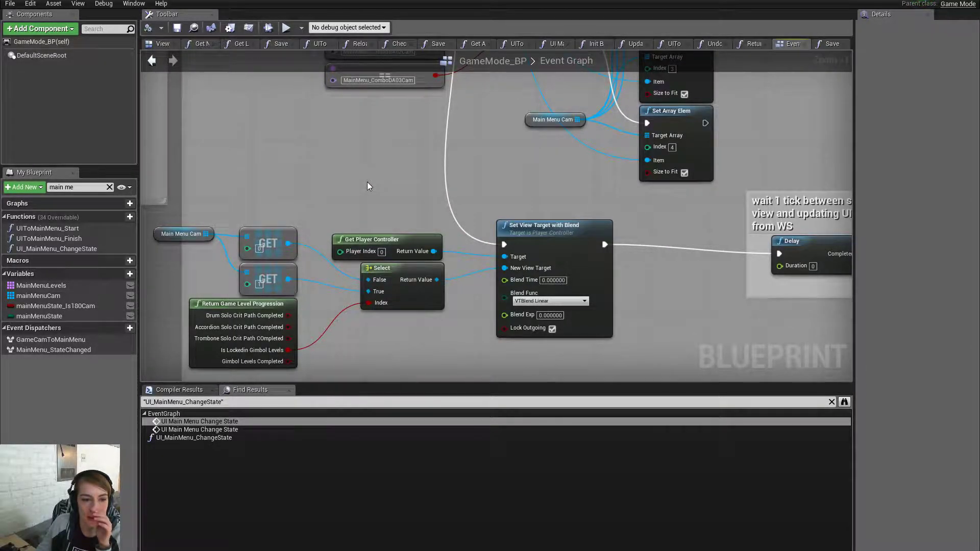
right_click_drag(367, 182, 366, 229)
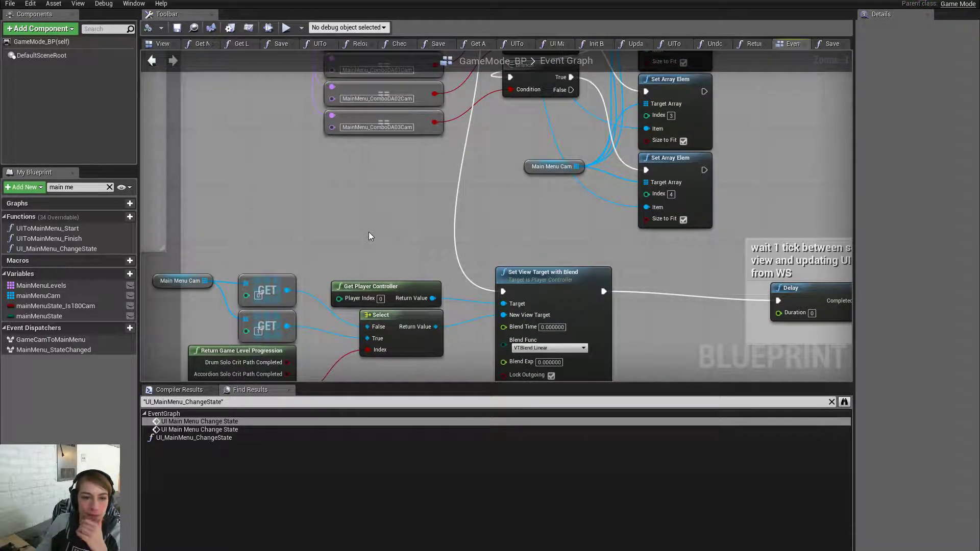
scroll(376, 237, "down", 6)
scroll(368, 245, "up", 4)
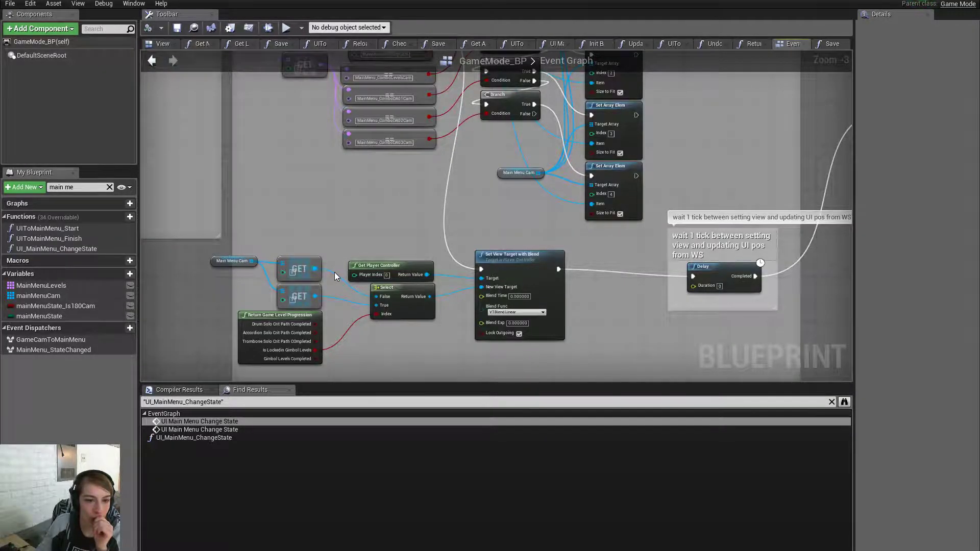
scroll(335, 274, "down", 7)
right_click_drag(607, 306, 432, 83)
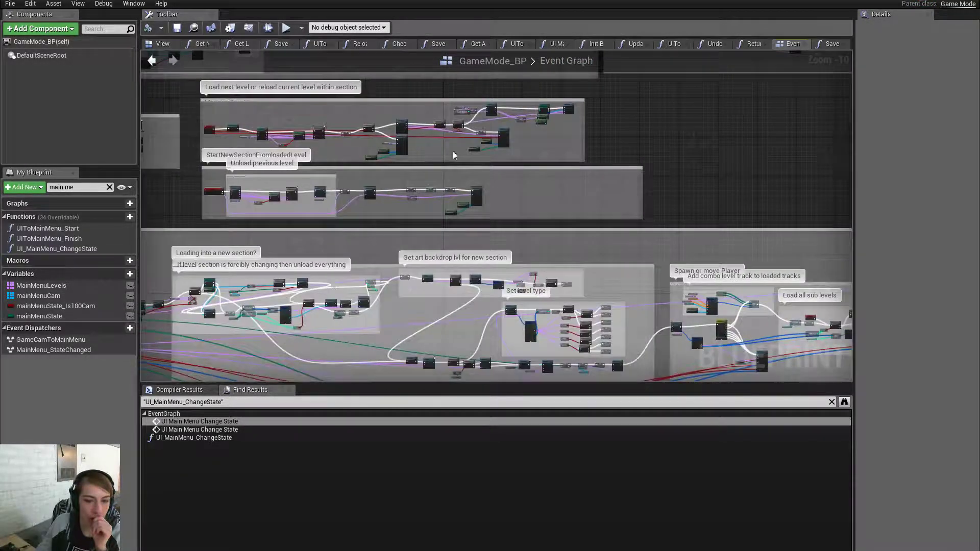
right_click_drag(681, 320, 407, 175)
right_click_drag(729, 312, 444, 237)
Copy the Current Save File and Current Main Menu nodes from the main menu buttons section to beside Return Game Level Progression
scroll(492, 298, "up", 6)
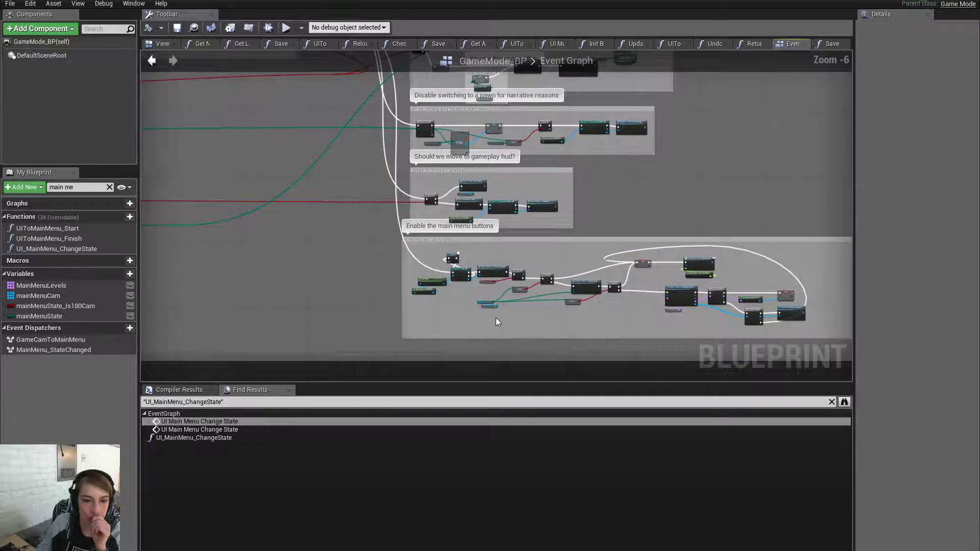
scroll(486, 258, "down", 7)
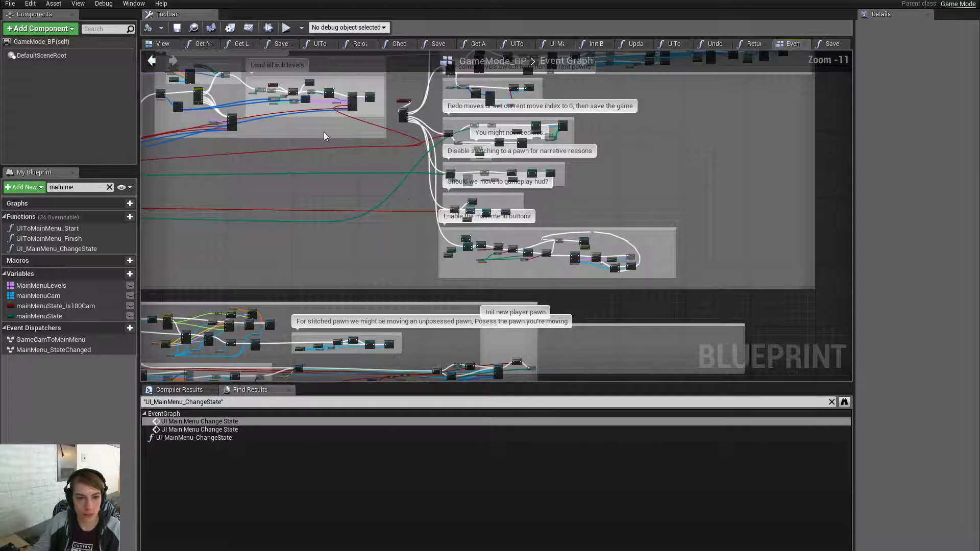
right_click_drag(323, 132, 755, 284)
right_click_drag(286, 117, 599, 254)
right_click_drag(244, 106, 405, 228)
scroll(535, 277, "up", 8)
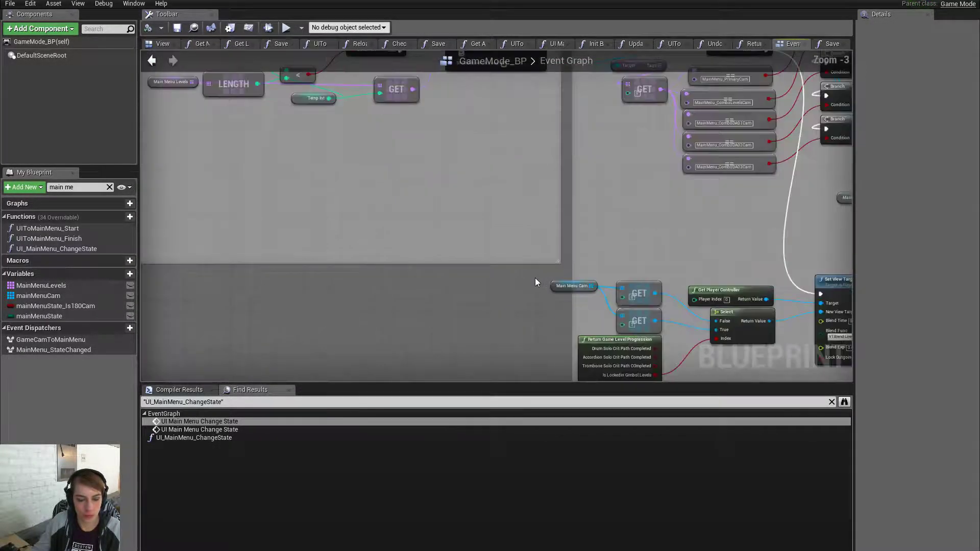
right_click_drag(535, 278, 384, 259)
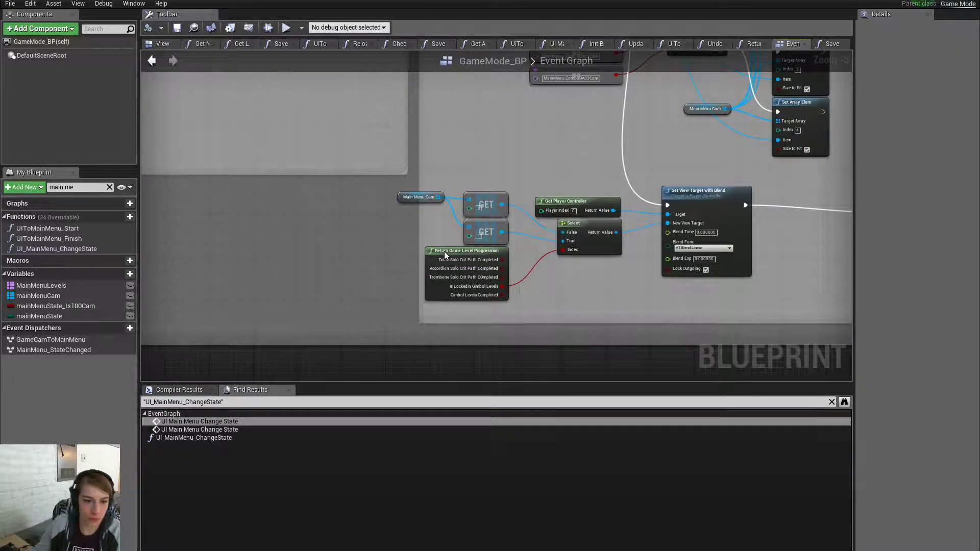
key("ctrl+v")
left_click_drag(422, 252, 329, 247)
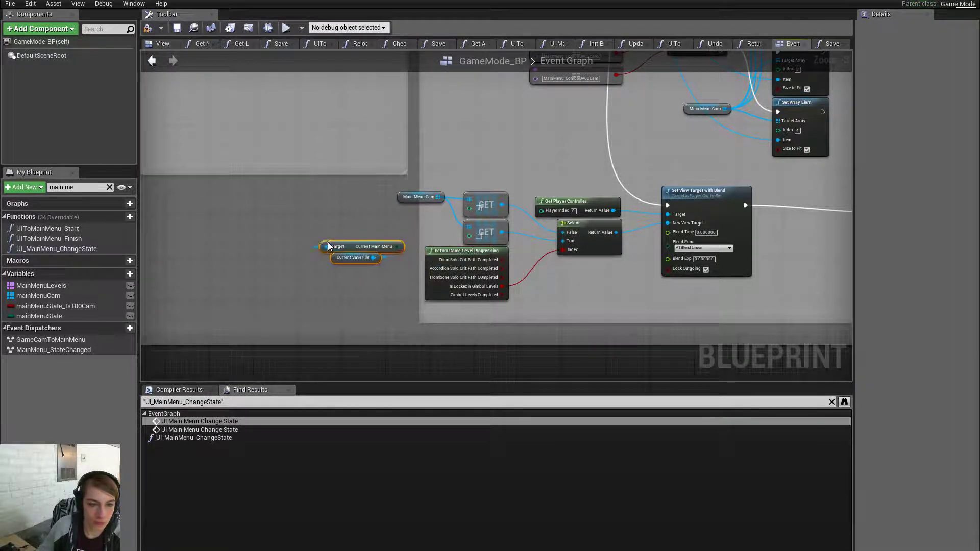
Add a Select node indexed by Current Main Menu and place it below the existing camera Select node
right_click_drag(650, 269, 537, 322)
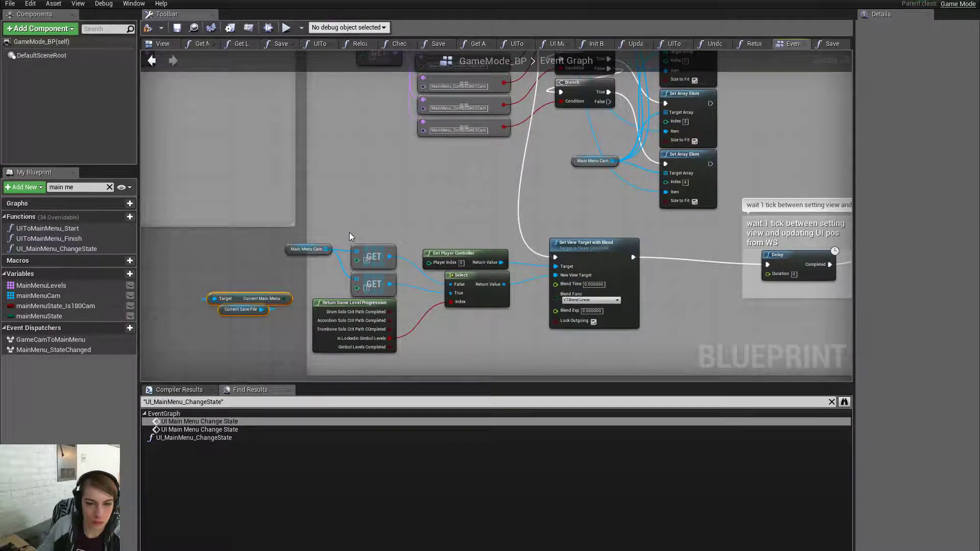
right_click_drag(436, 195, 402, 184)
left_click_drag(251, 288, 253, 344)
type("sele")
key("Return")
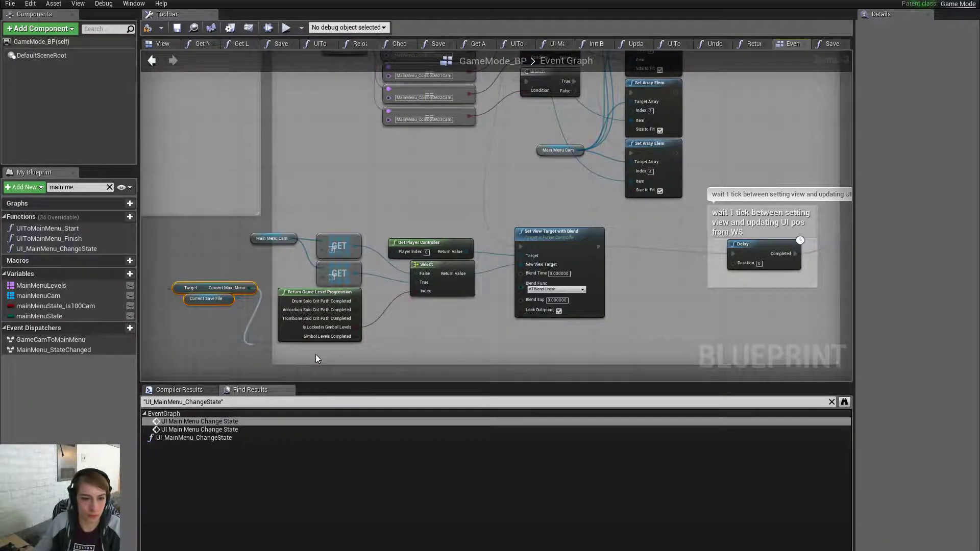
left_click_drag(285, 349, 444, 311)
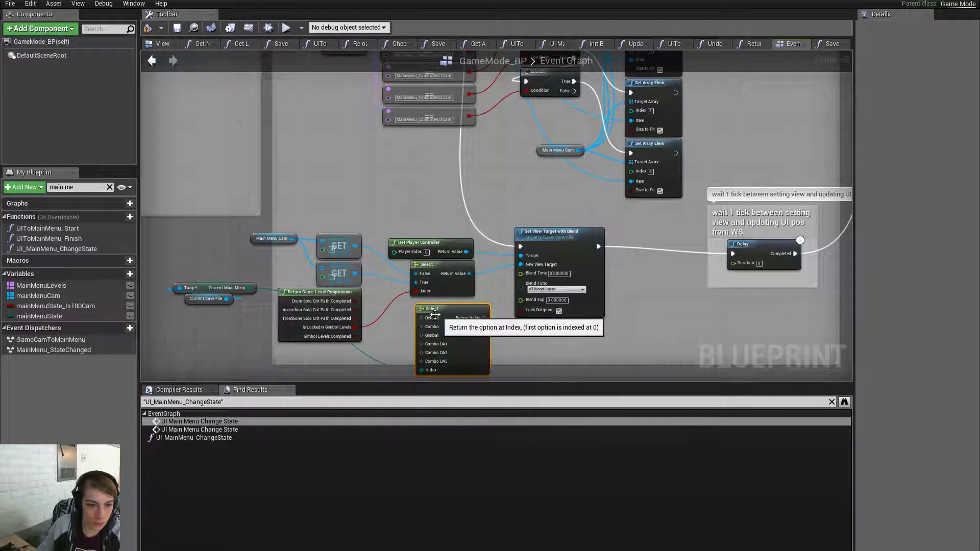
Delete the old Select and Return Game Level Progression nodes, and connect the new Select's return value to New View Target
left_click(468, 283)
key("Delete")
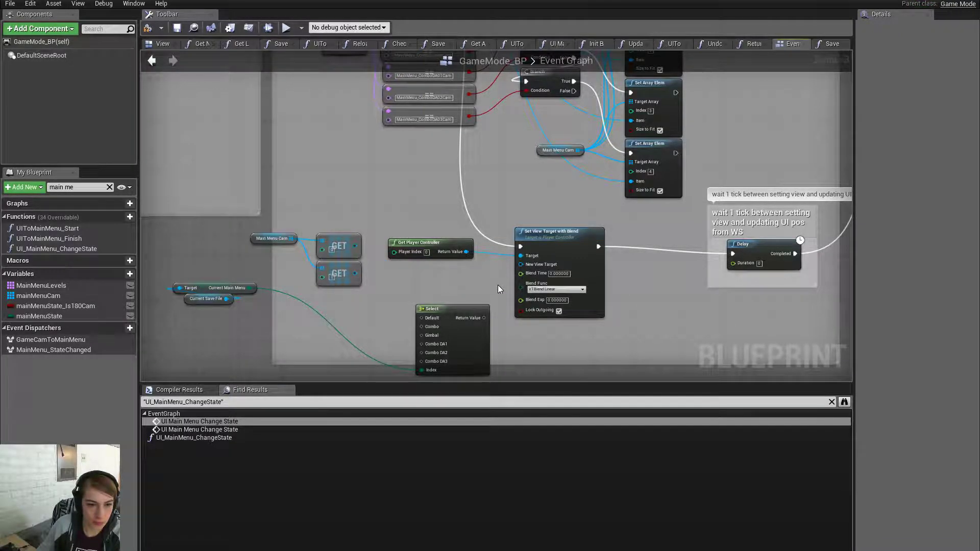
left_click_drag(521, 264, 465, 276)
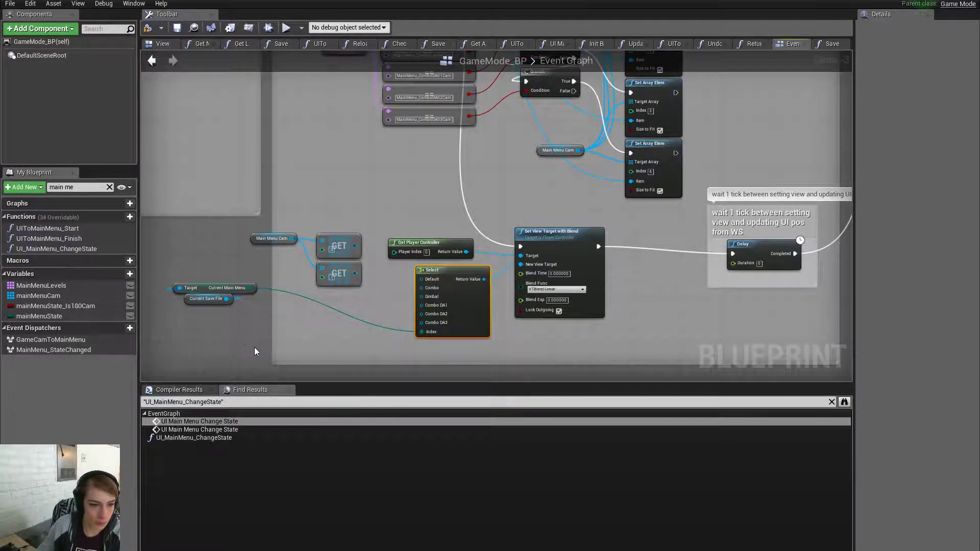
Move the save file nodes beside the Select's Index input, and connect the two Main Menu Cam GET nodes to Default and Combo
left_click(213, 287)
left_click_drag(212, 288, 332, 320)
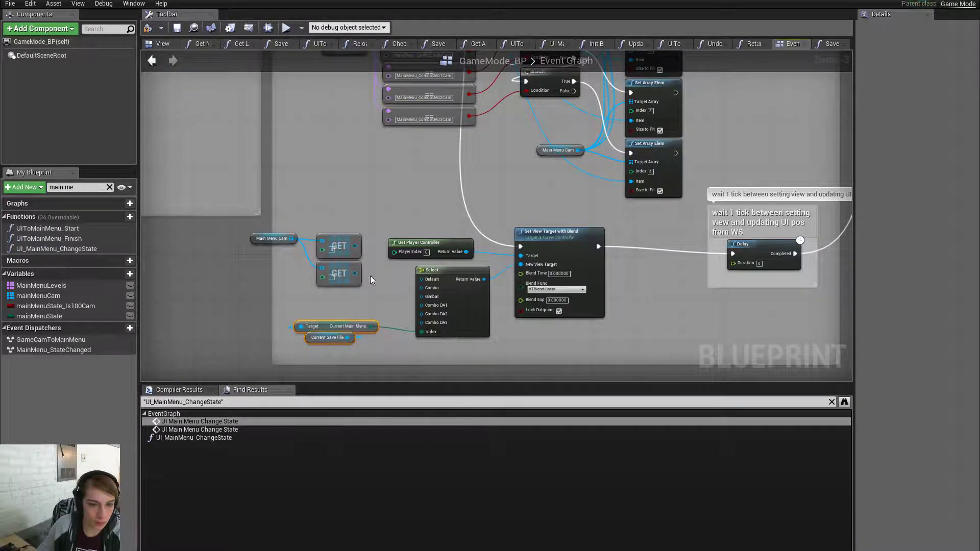
right_click_drag(370, 276, 386, 310)
left_click_drag(373, 306, 372, 334)
right_click_drag(387, 317, 470, 134)
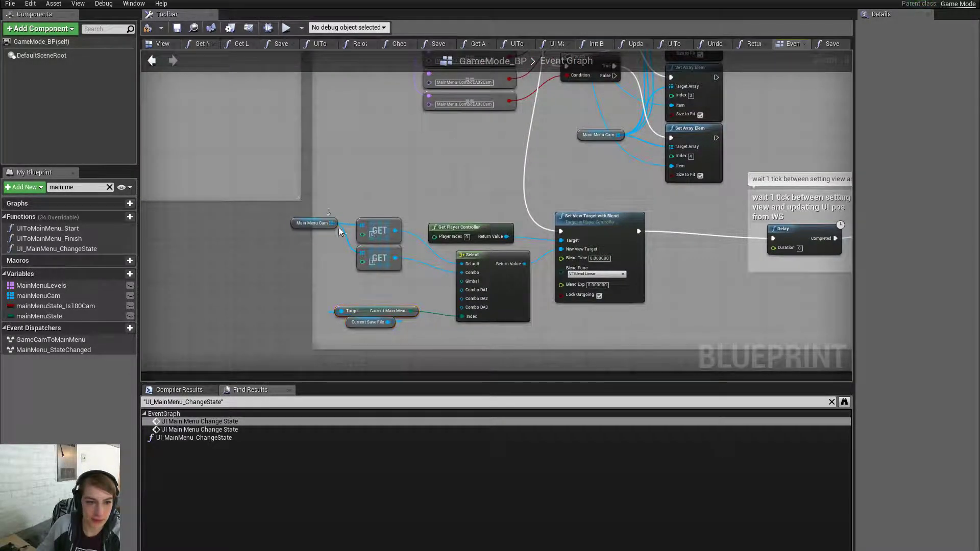
Duplicate the two Main Menu Cam GET nodes to make four, and stack them above the save file nodes with Main Menu Cam on top
left_click_drag(339, 229, 380, 274)
left_click_drag(380, 221, 361, 168)
left_click(398, 253)
left_click_drag(394, 259, 388, 189)
key("ctrl+w")
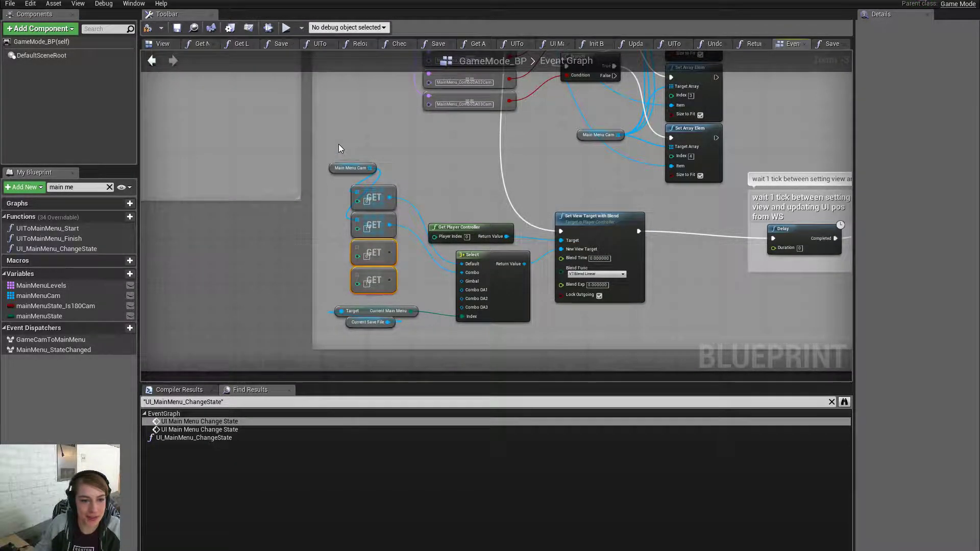
left_click_drag(338, 143, 378, 279)
left_click_drag(371, 193, 372, 170)
left_click(424, 168)
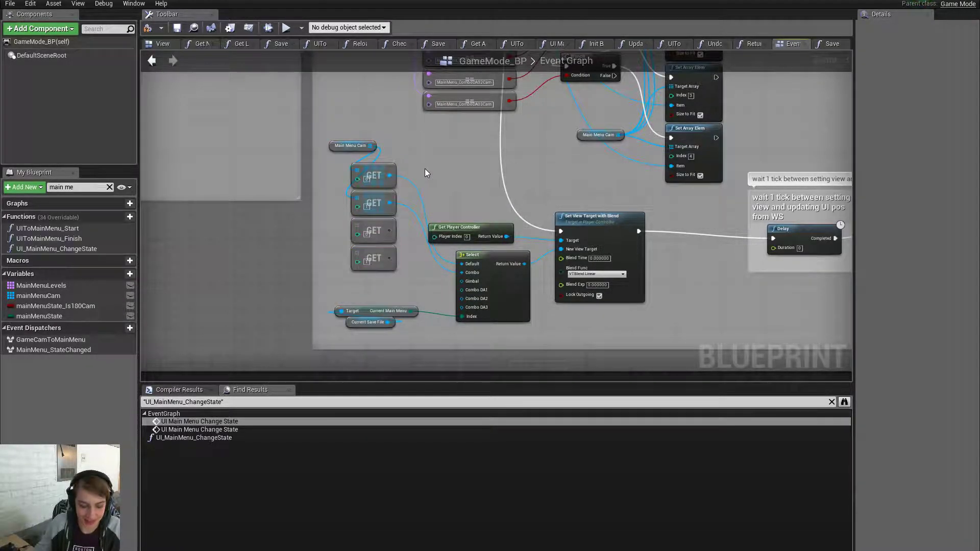
Add a fifth GET node and connect the remaining GET outputs to the Select's Gimbal, Combo DA1, Combo DA2 and Combo DA3 inputs
left_click(370, 258)
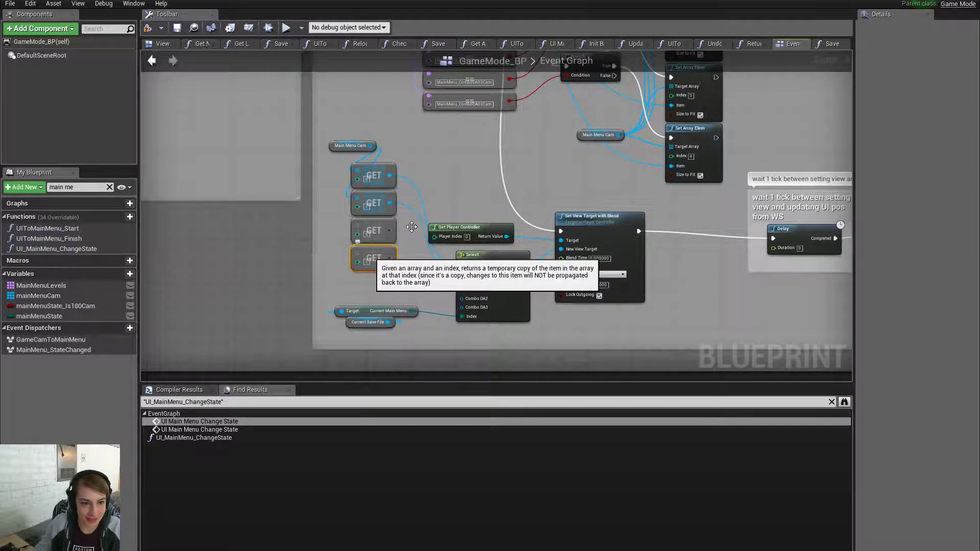
key("ctrl+w")
left_click_drag(390, 286, 463, 307)
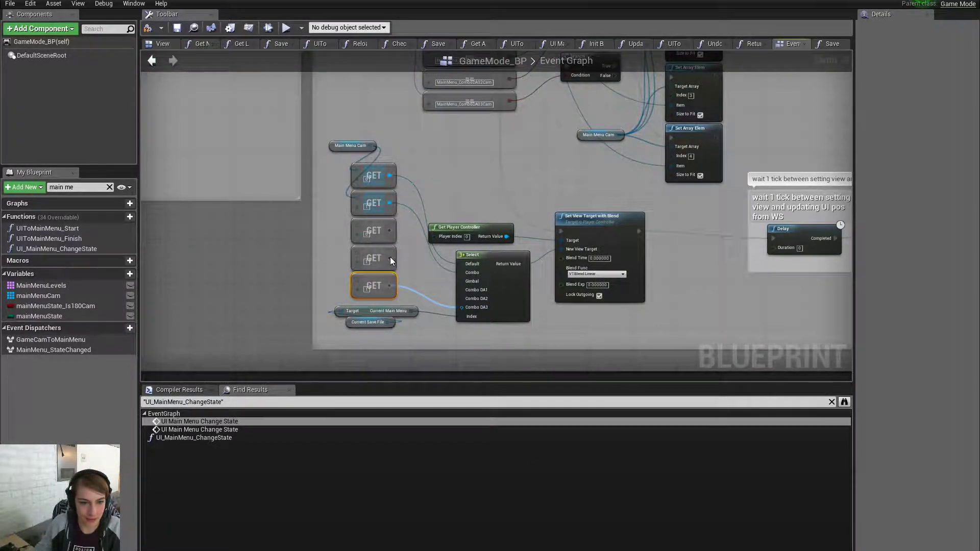
left_click_drag(390, 257, 466, 283)
left_click(463, 174)
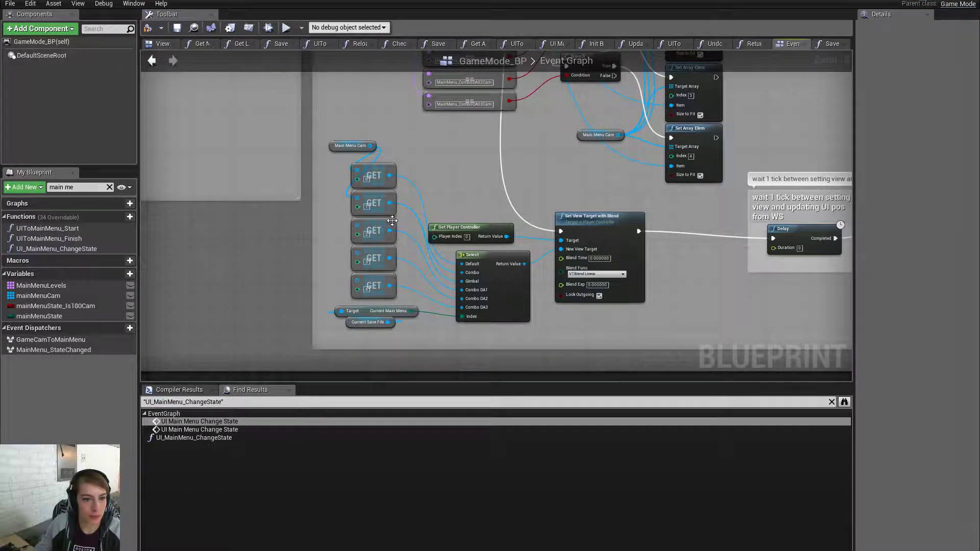
Wire Main Menu Cam into all five GET nodes using indices 0 to 4, and save the blueprint
scroll(356, 195, "up", 1)
mouse_move(377, 128)
left_mouse_down()
mouse_move(352, 218)
mouse_move(364, 229)
mouse_move(364, 268)
mouse_move(376, 131)
left_mouse_up()
left_click_drag(377, 130, 360, 304)
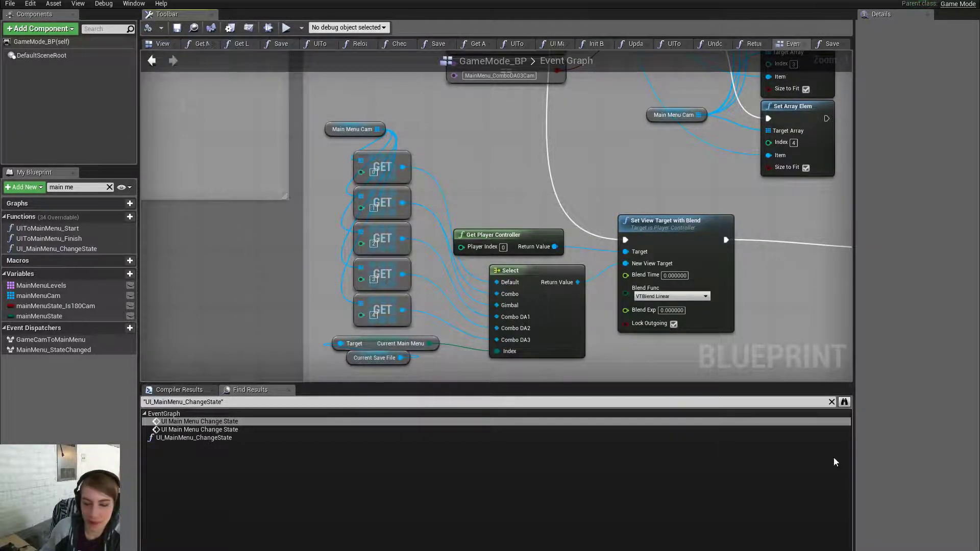
left_click(176, 29)
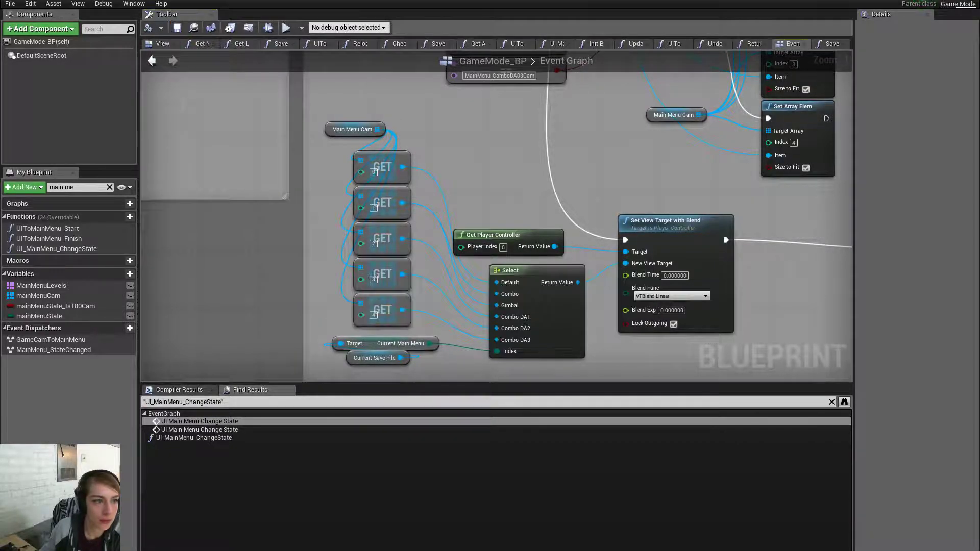
Play-test the level full screen from the level editor, go from the first menu view to the overview, quit, and return to GameMode_BP
left_click(102, 1)
left_click(438, 16)
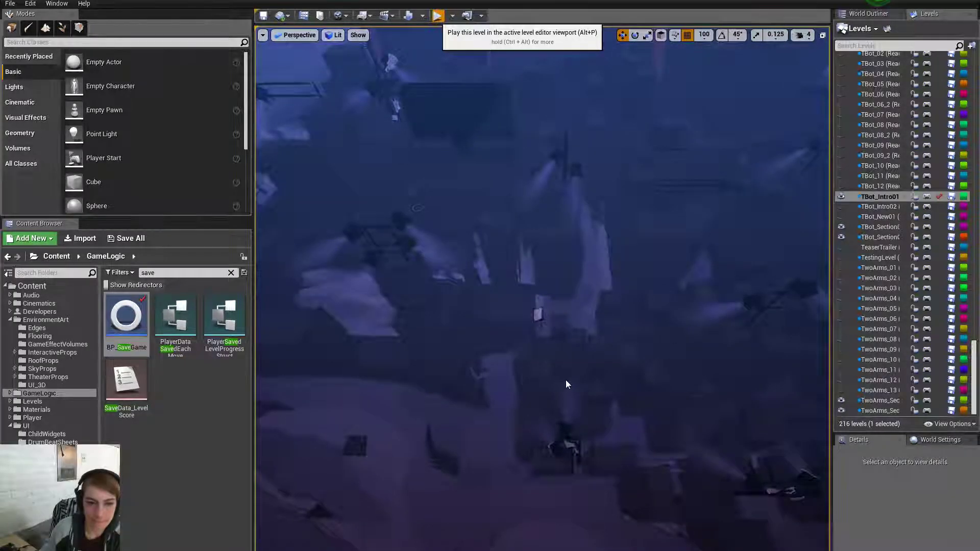
key("F11")
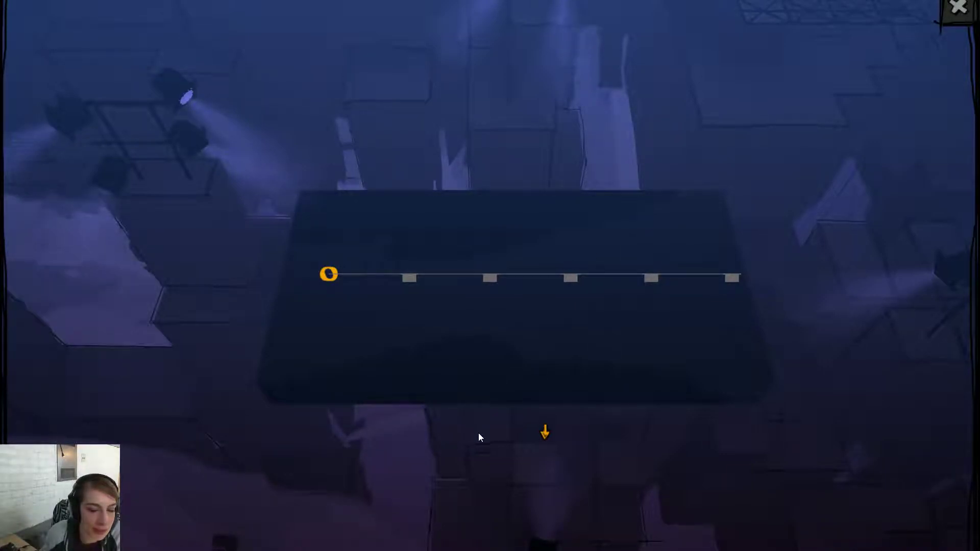
left_click(545, 434)
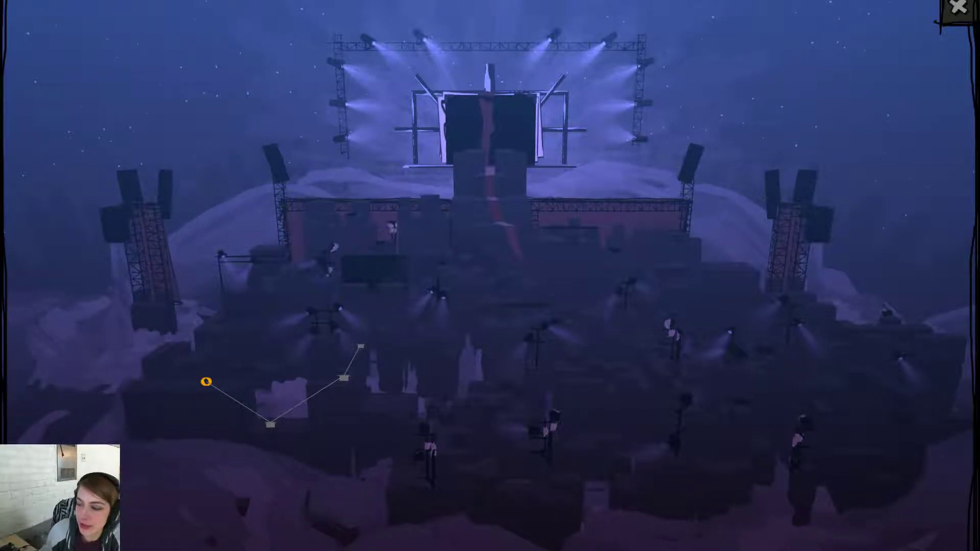
left_click(958, 7)
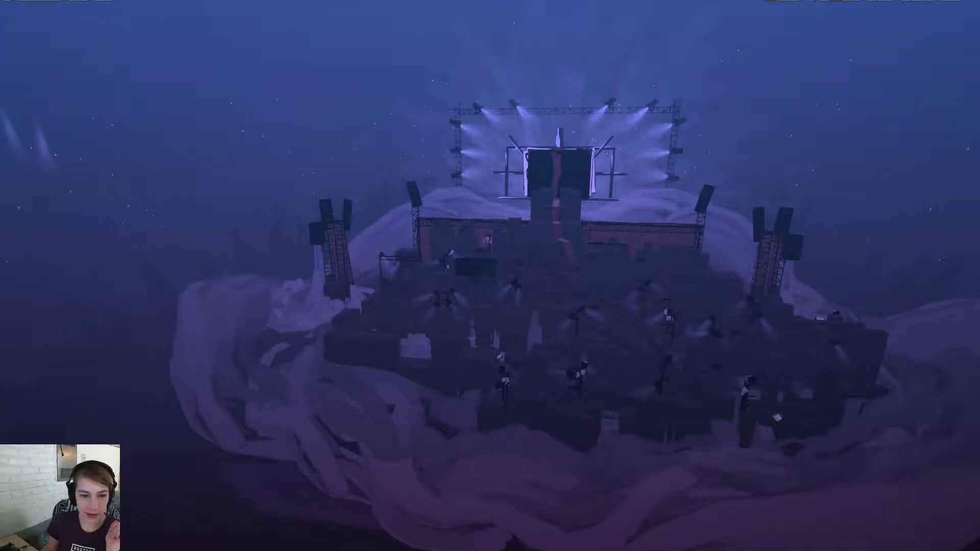
right_click_drag(669, 300, 671, 298)
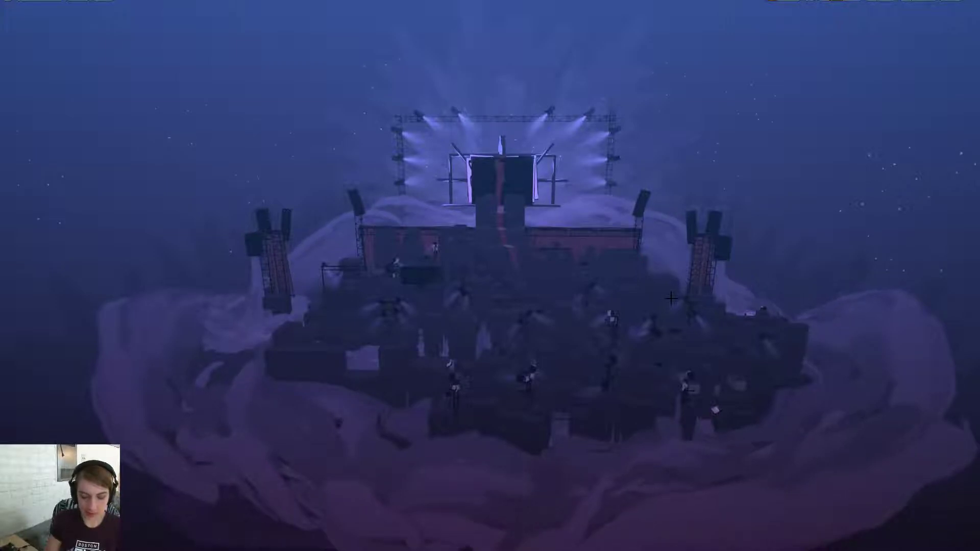
key("alt+Tab")
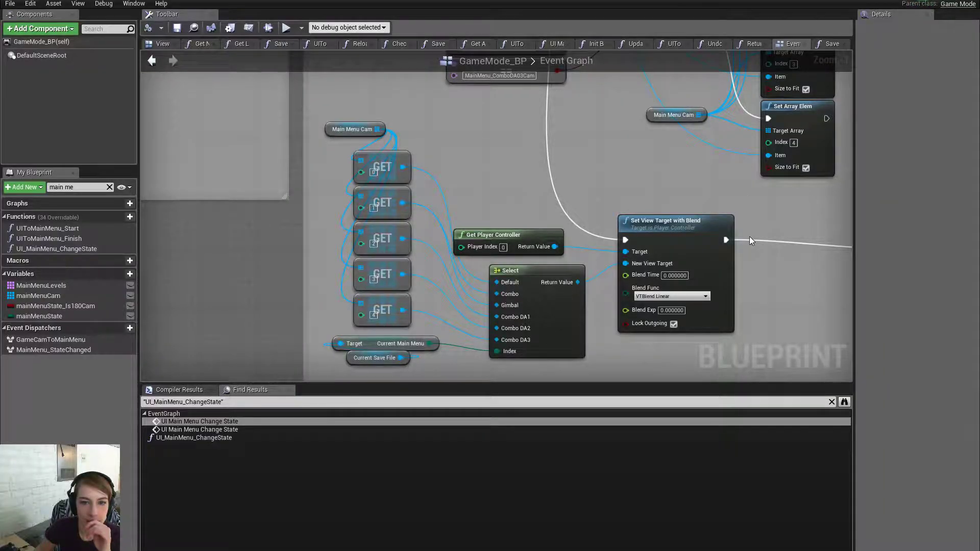
Add a Get Current Level Type node below UI Main Menu Change State in the section that enables the main menu buttons
right_click_drag(749, 237, 565, 293)
scroll(566, 292, "down", 9)
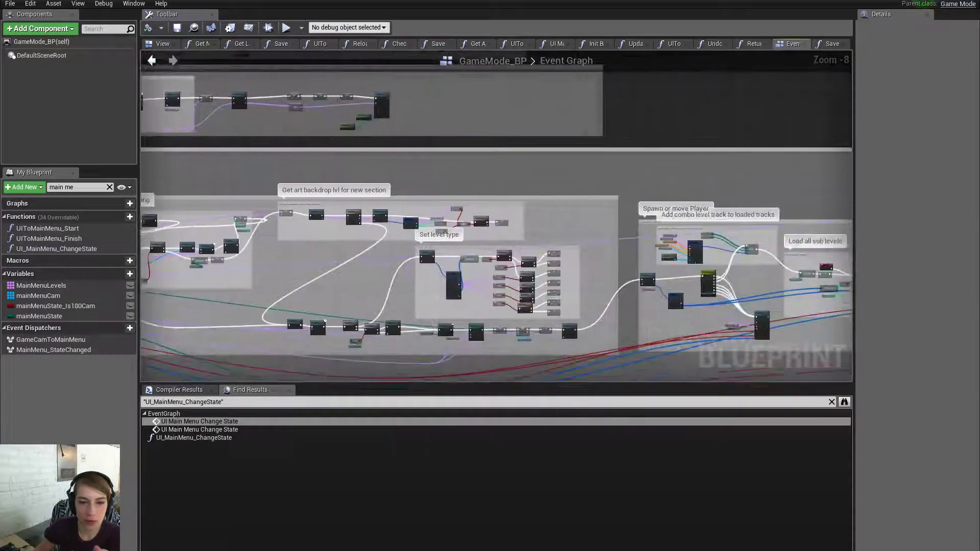
right_click_drag(232, 105, 164, 70)
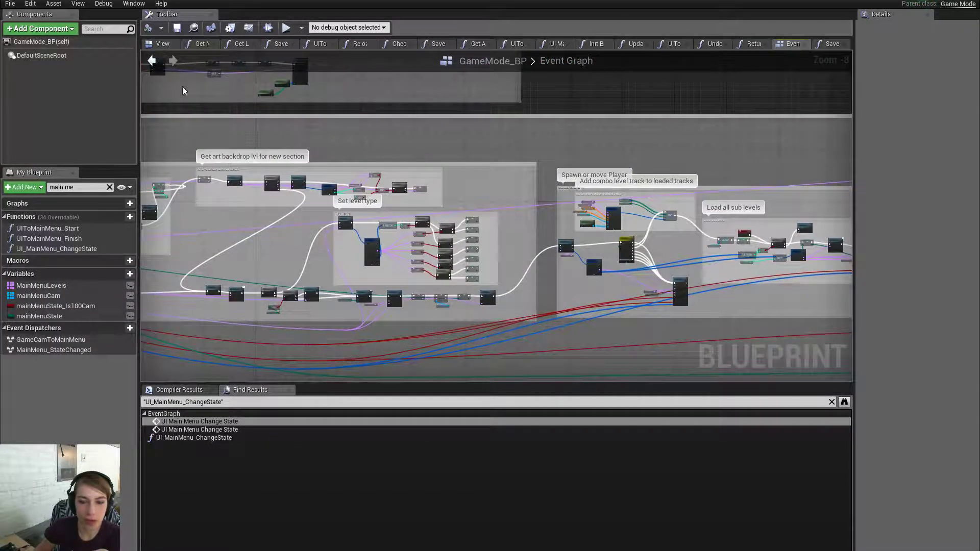
right_click_drag(477, 324, 400, 125)
right_click_drag(458, 272, 205, 54)
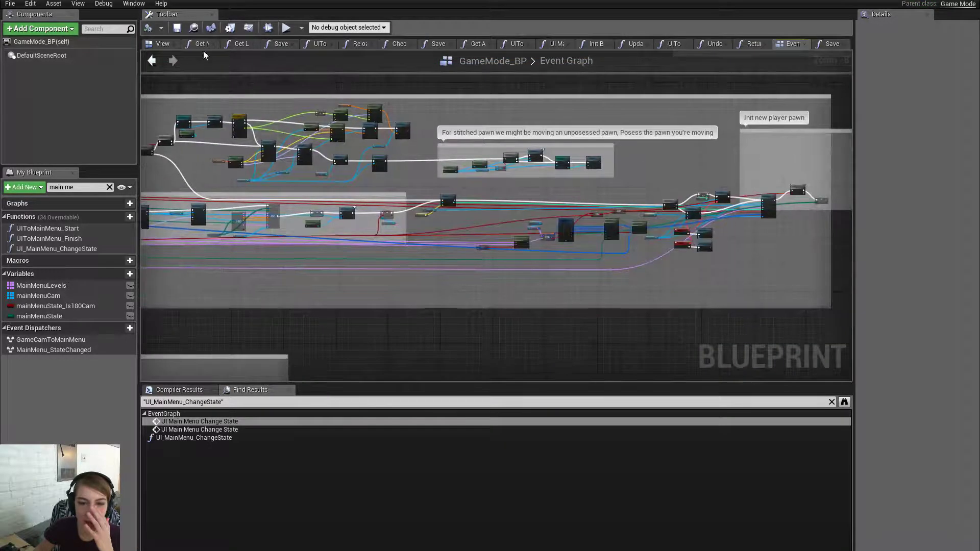
right_click_drag(671, 260, 526, 380)
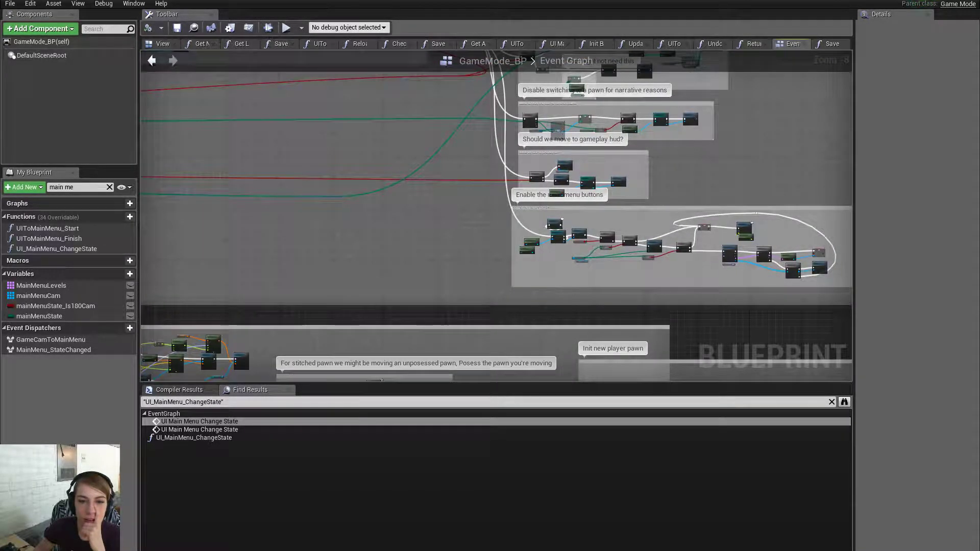
scroll(586, 271, "up", 6)
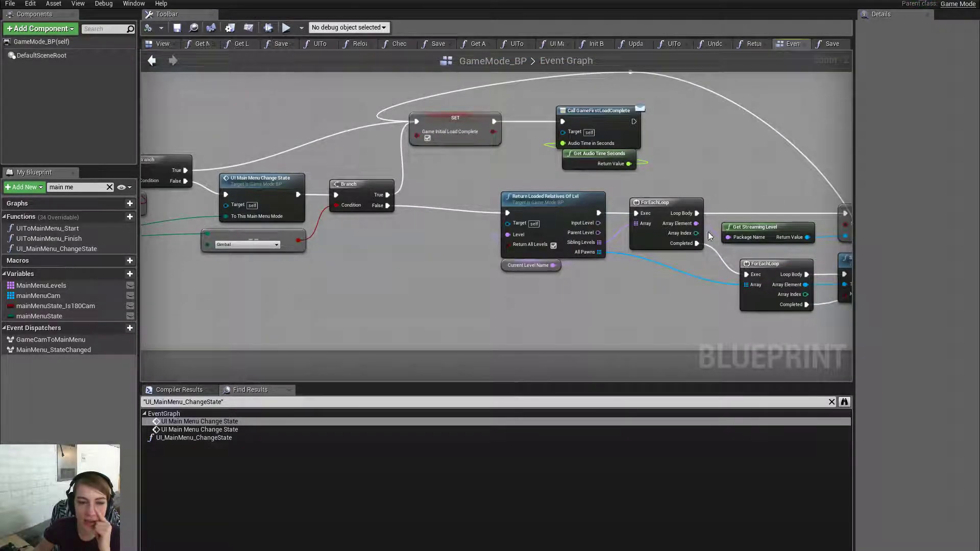
right_click_drag(352, 293, 508, 303)
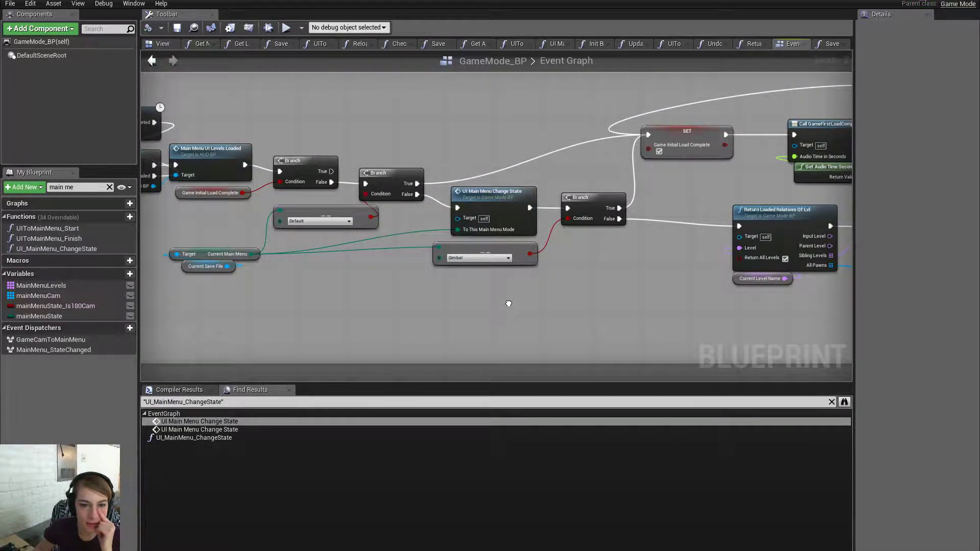
right_click(500, 316)
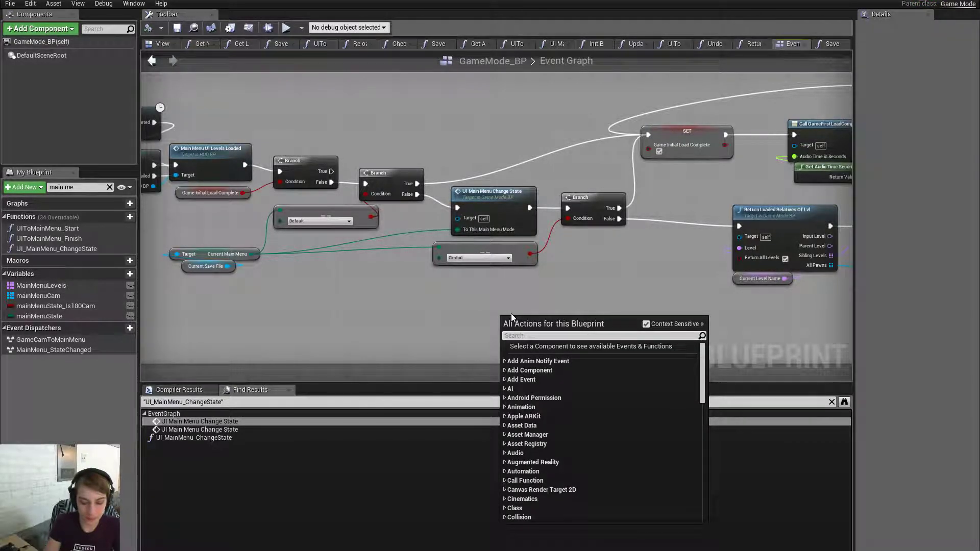
type("level type")
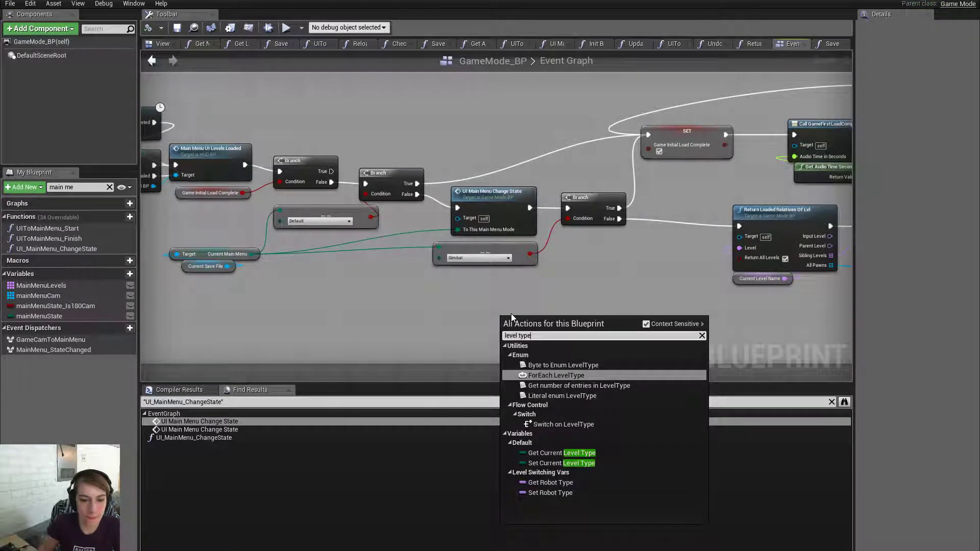
left_click(562, 453)
Try a Switch on LevelType driven by Current Level Type and executed after UI Main Menu Change State
left_click_drag(551, 321, 570, 265)
type("switch")
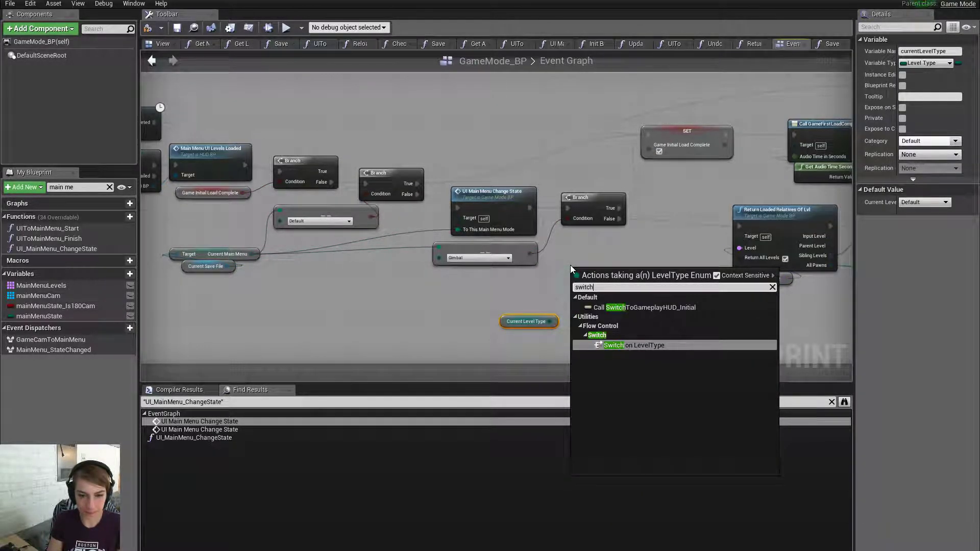
key("Return")
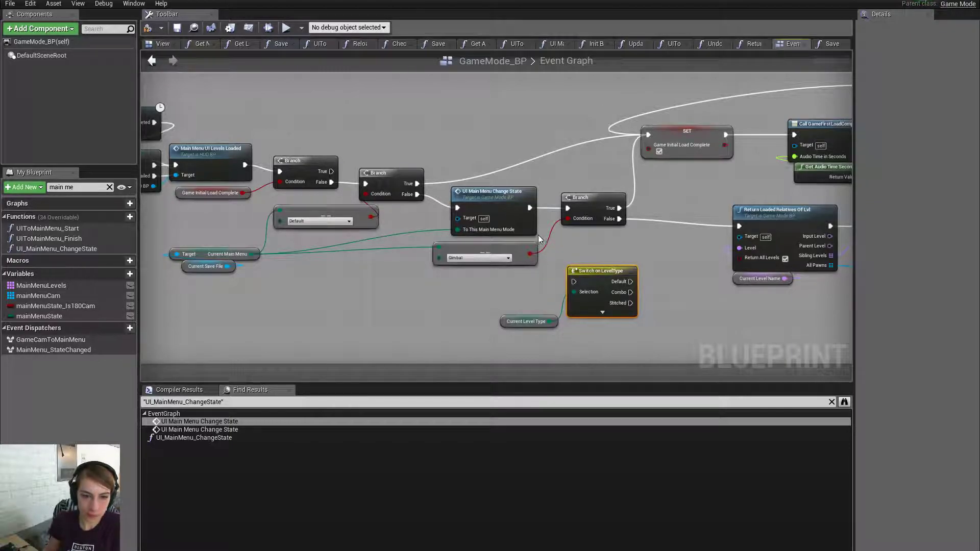
right_click_drag(607, 211, 521, 223)
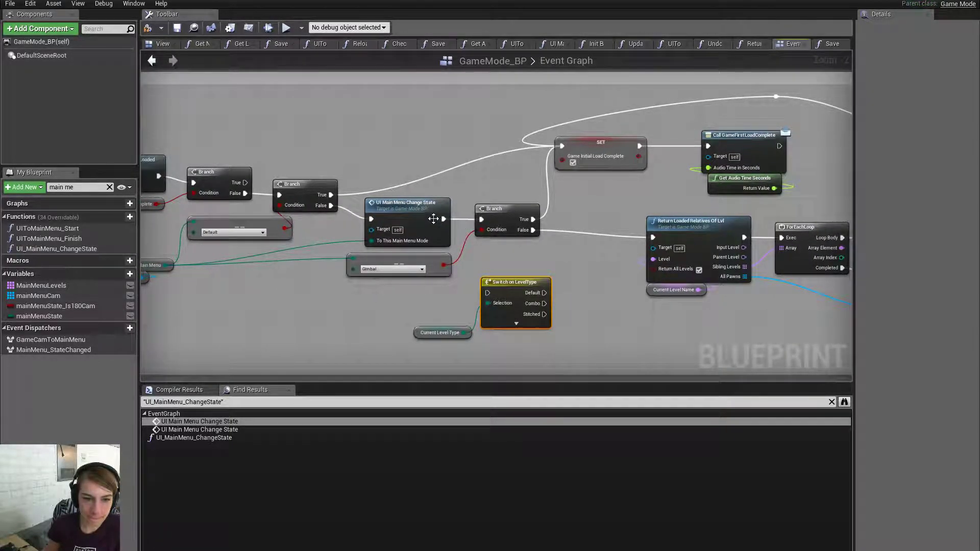
left_click_drag(442, 219, 489, 292)
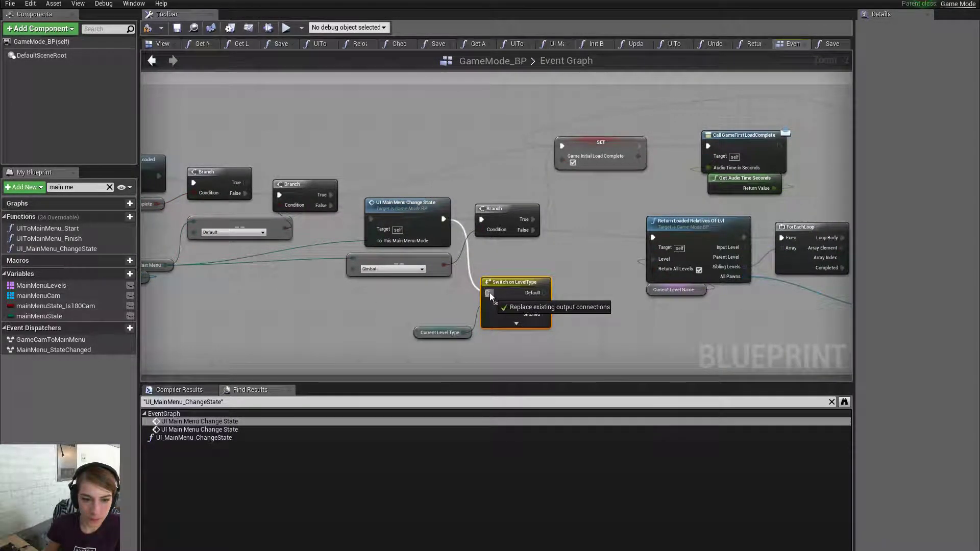
Try routing the switch's Combo and Gimbal Trombone outputs to Return Loaded Relatives Of Lvl, and delete the switch
left_click(517, 324)
right_click_drag(520, 325, 511, 303)
left_click_drag(555, 280, 646, 215)
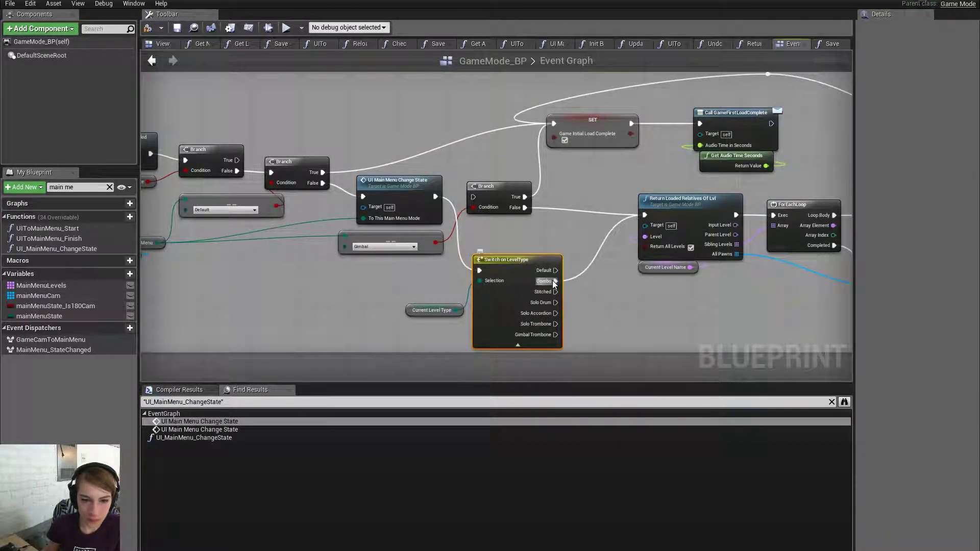
left_click_drag(555, 334, 645, 214)
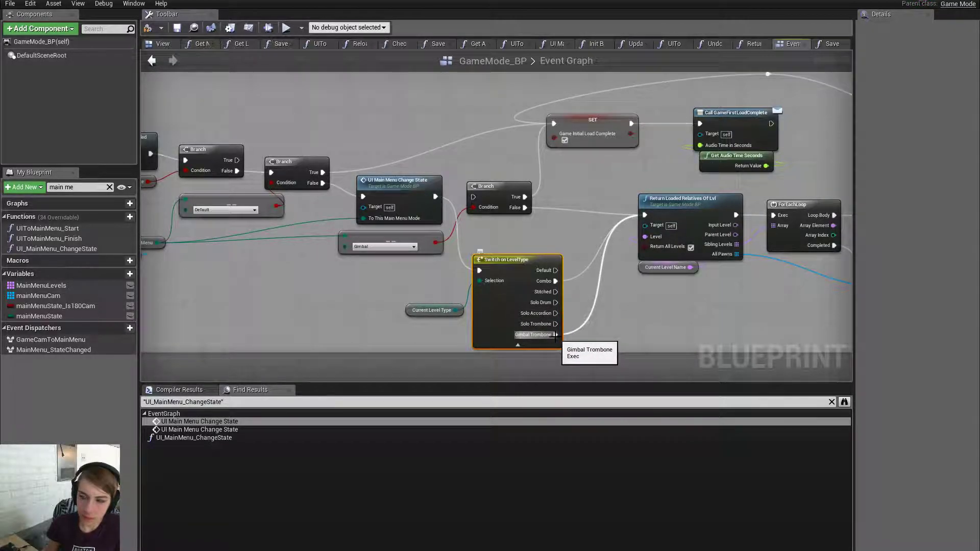
left_click(556, 335, "alt")
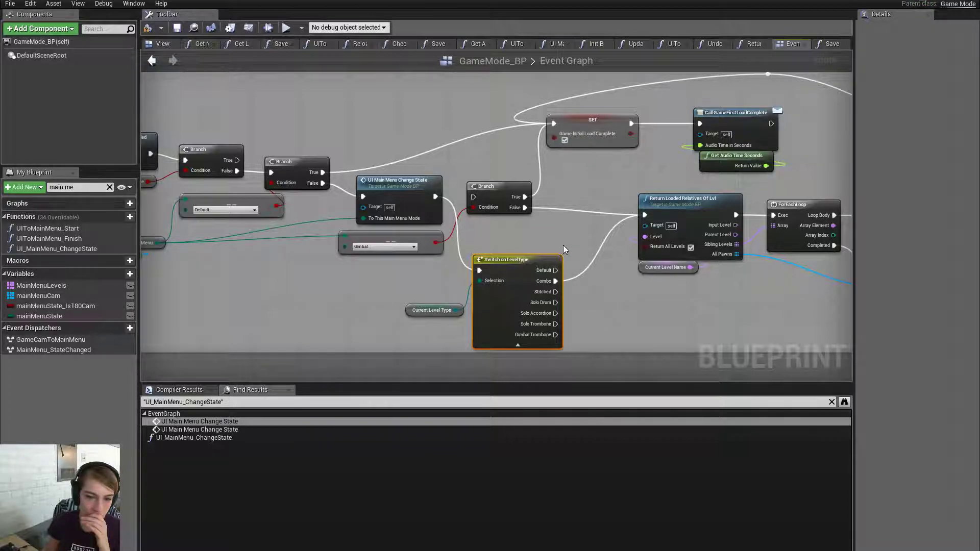
key("Delete")
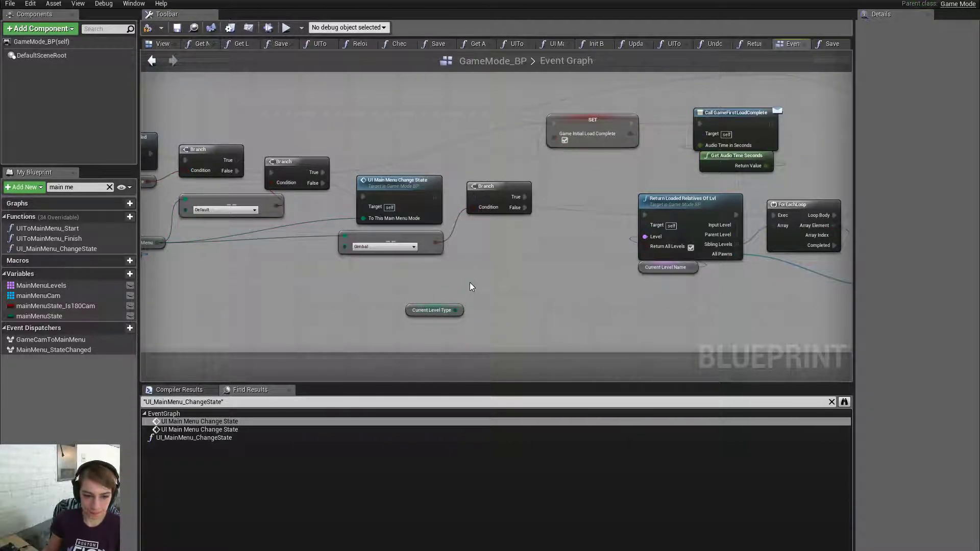
Add an equality comparison to Current Level Type and set its compared value to Combo
left_click_drag(455, 310, 470, 283)
type("==")
left_click(531, 362)
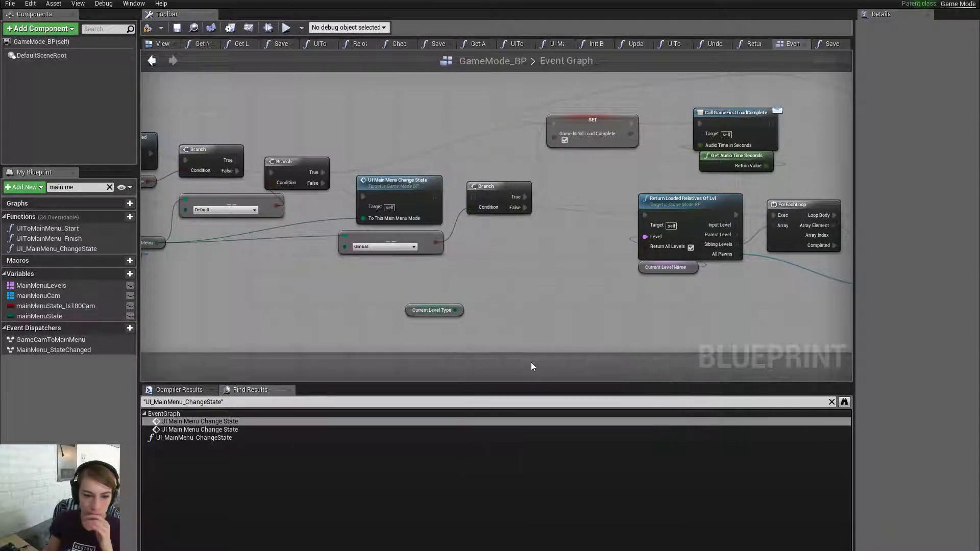
left_click(516, 296)
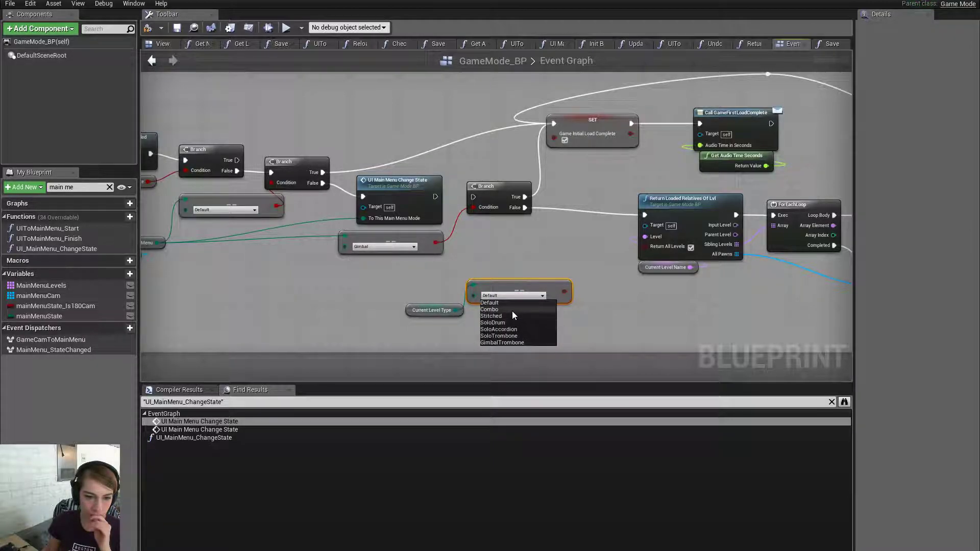
left_click(513, 311)
Rewire the Branch after UI Main Menu Change State: Combo comparison as Condition, True to Return Loaded Relatives Of Lvl, False to SET Game Initial Load Complete
mouse_move(644, 214)
left_mouse_down()
mouse_move(565, 289)
mouse_move(469, 207)
mouse_move(473, 197)
mouse_move(553, 224)
mouse_move(583, 213)
mouse_move(648, 216)
left_mouse_up()
left_click_drag(554, 124, 525, 208)
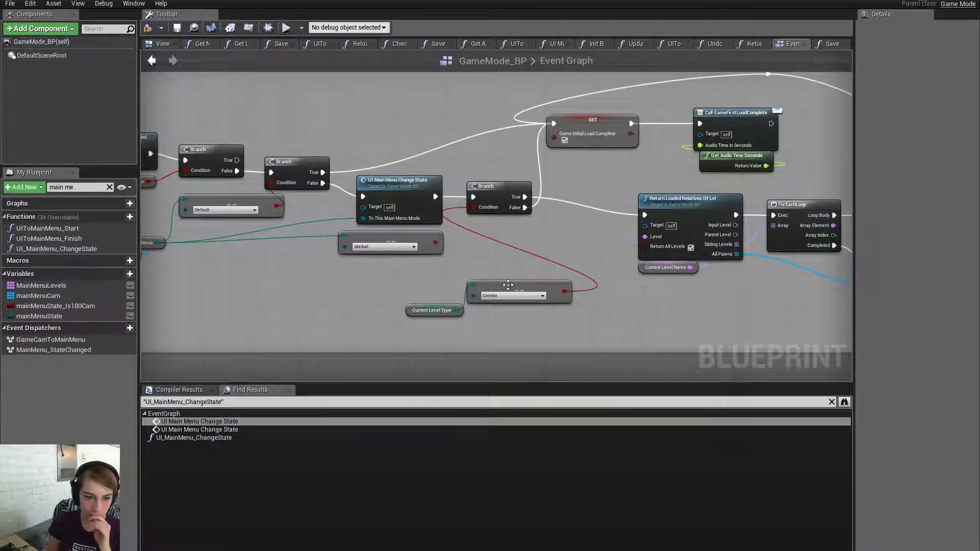
Move the Combo comparison and Current Level Type nodes beneath the Branch, and delete the old Gimbal comparison
mouse_move(451, 307)
left_mouse_down()
mouse_move(519, 313)
mouse_move(492, 281)
mouse_move(489, 225)
left_mouse_up()
left_click(429, 273)
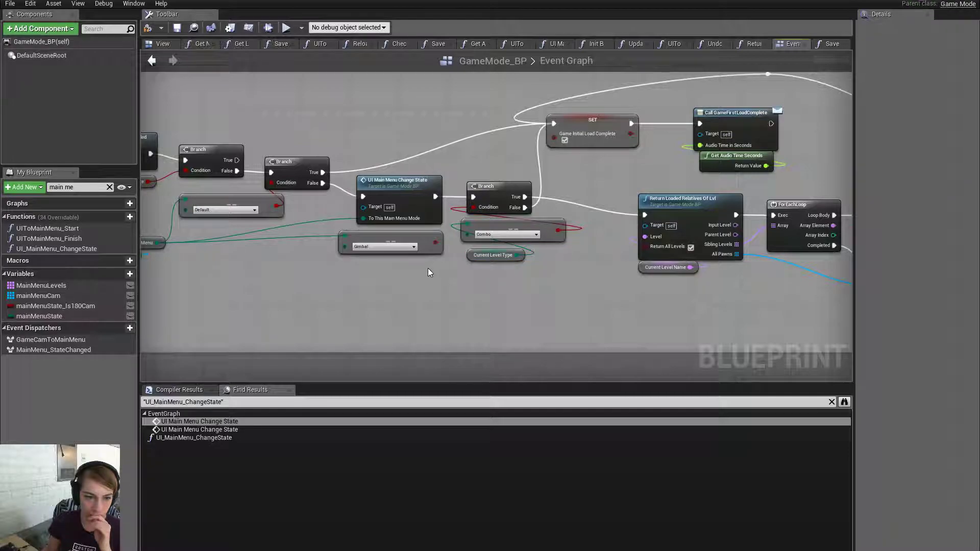
left_click(419, 250)
key("Delete")
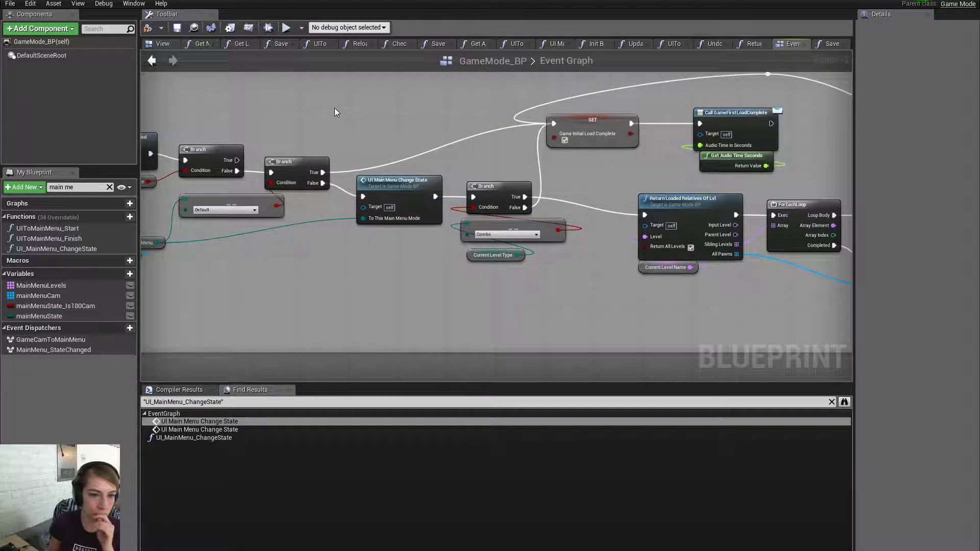
right_click_drag(384, 181, 446, 192)
right_click_drag(519, 265, 501, 266)
scroll(437, 198, "down", 1)
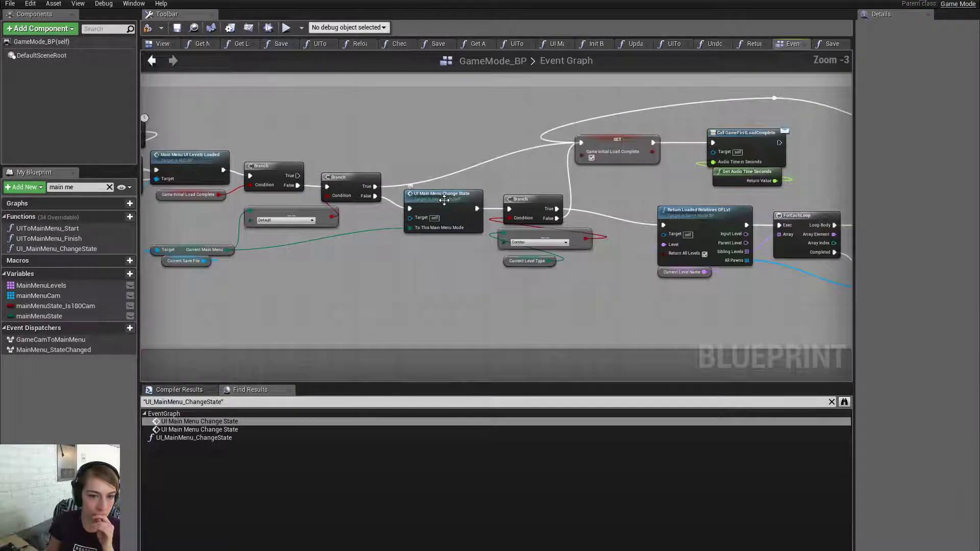
Save GameMode_BP, play-test the level full screen to check the main menu loading, and end the play session
left_click(176, 31)
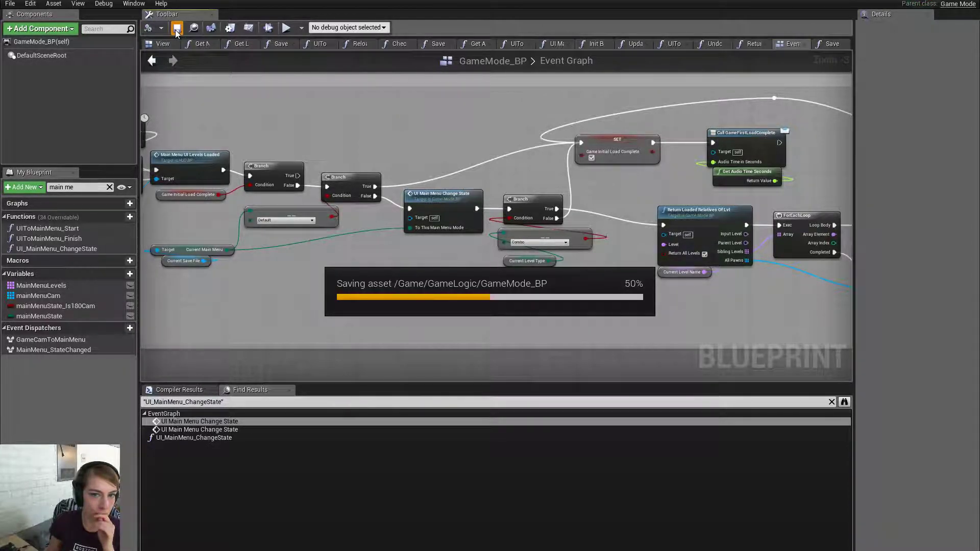
left_click(81, 1)
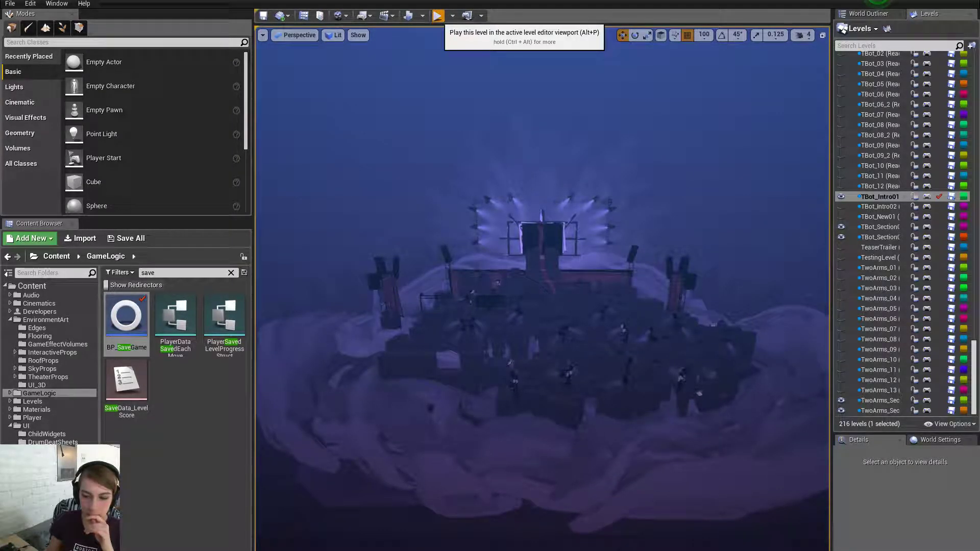
left_click(437, 16)
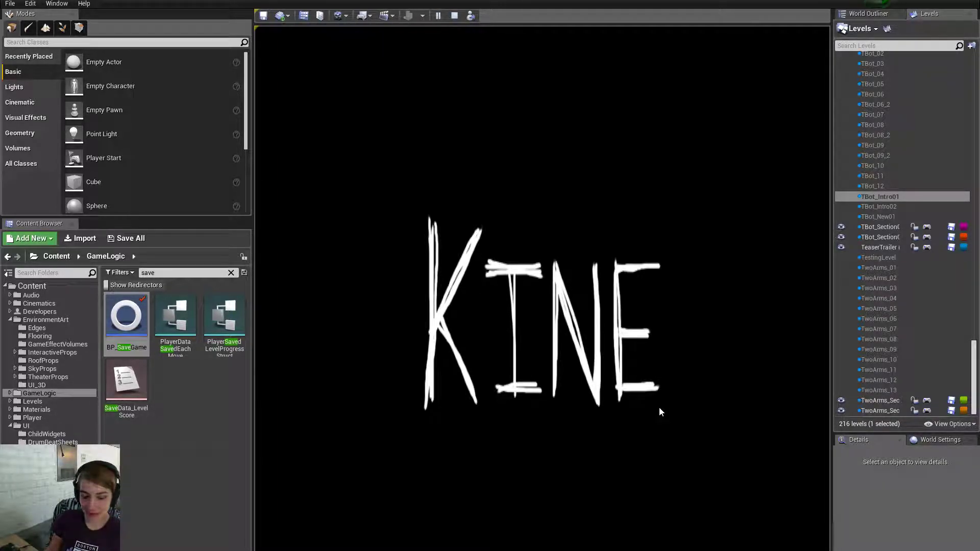
key("F11")
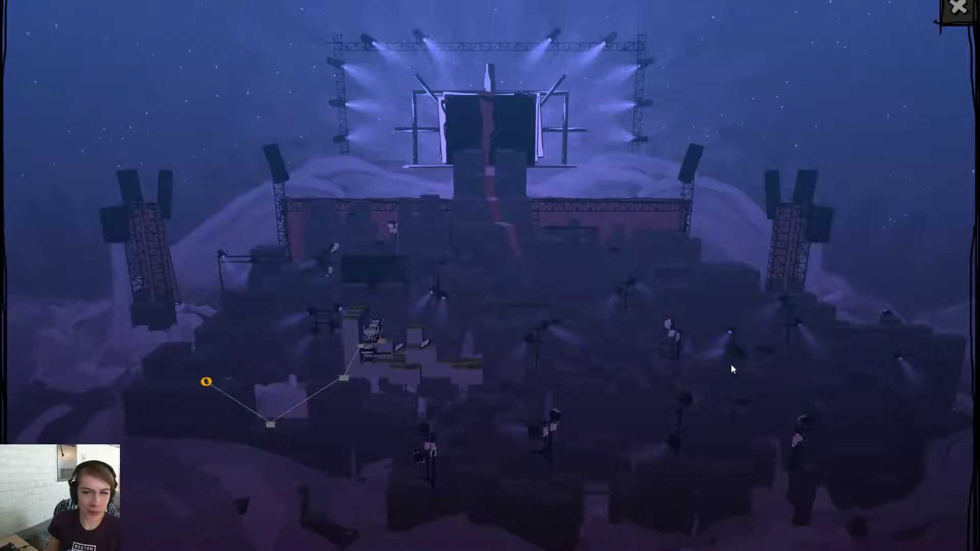
key("alt+Tab")
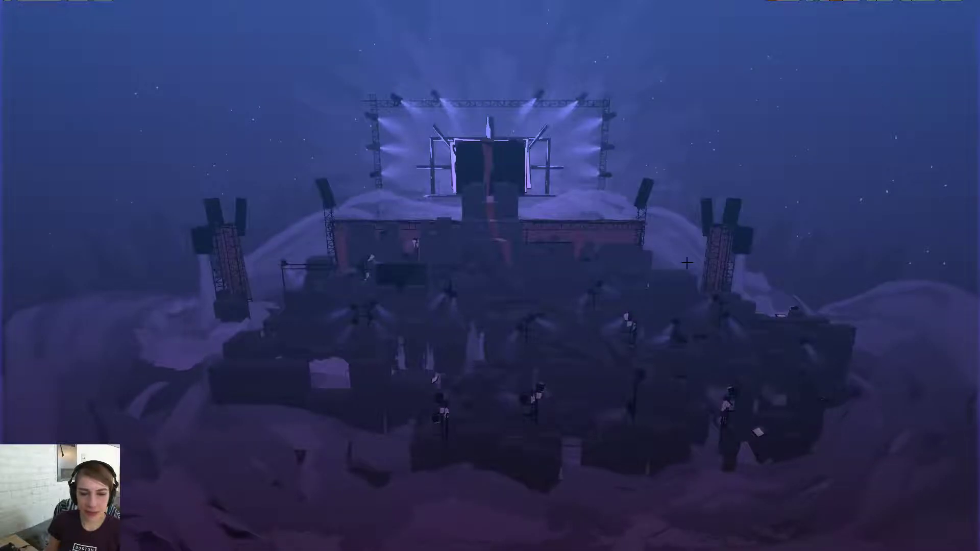
key("Escape")
key("F11")
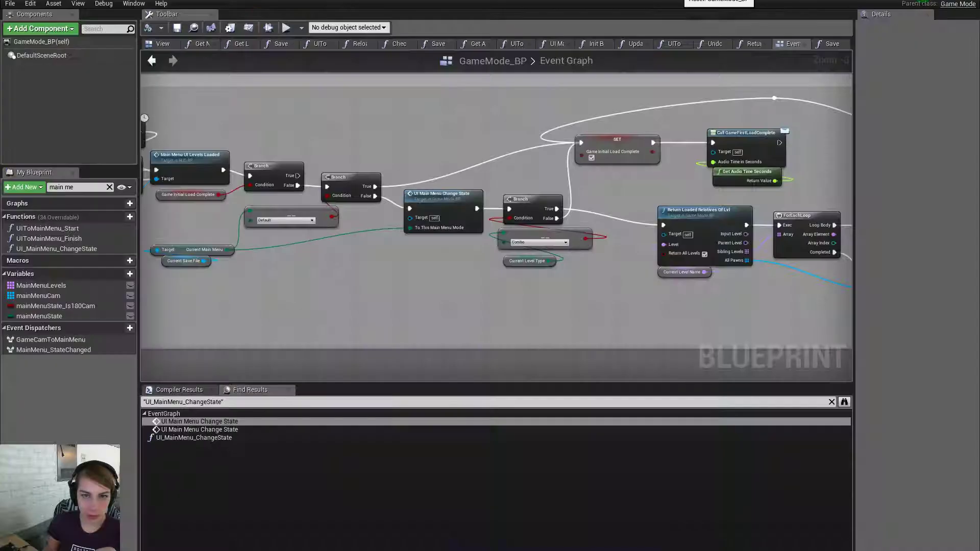
Examine the Combo comparison's options and the execution chain from Main Menu UI Levels Loaded through both ForEachLoops
left_click(549, 246)
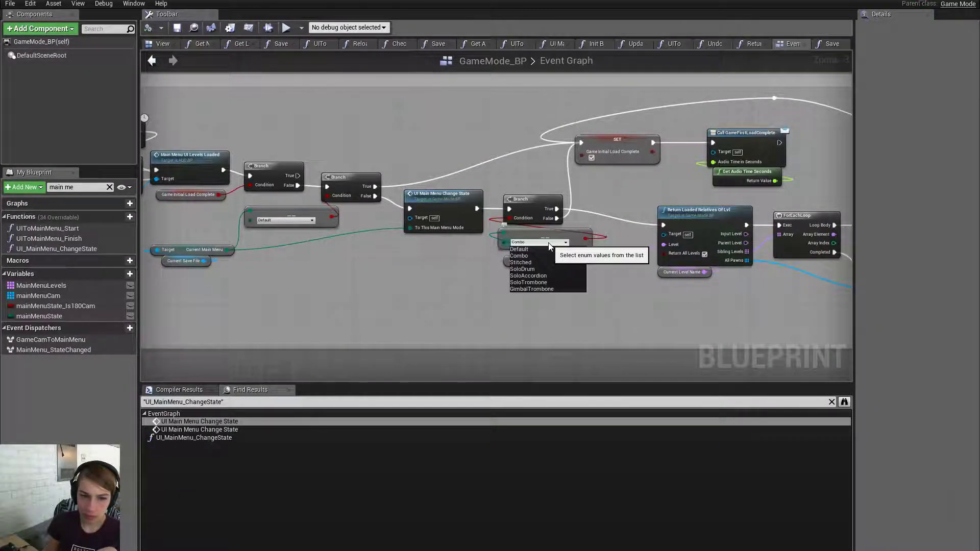
left_click(601, 204)
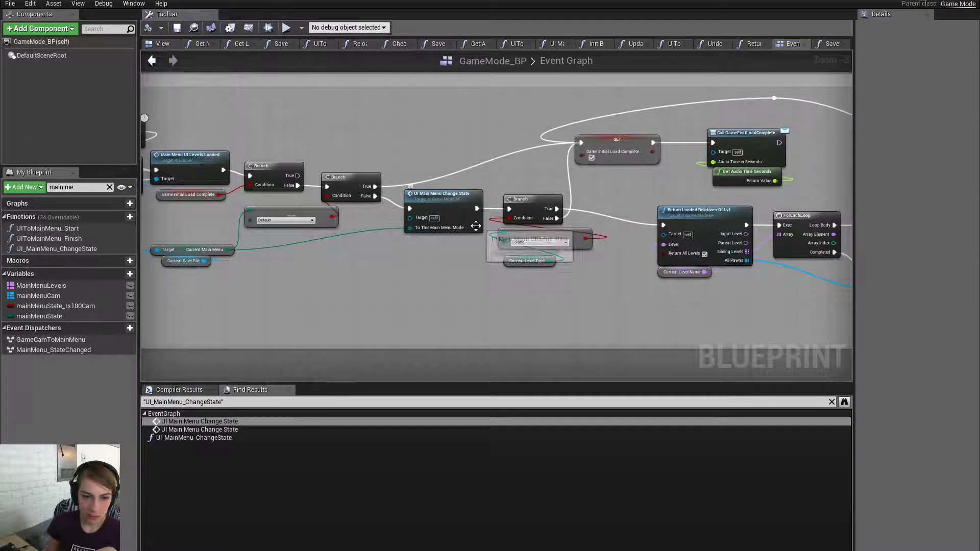
right_click_drag(391, 253, 425, 277)
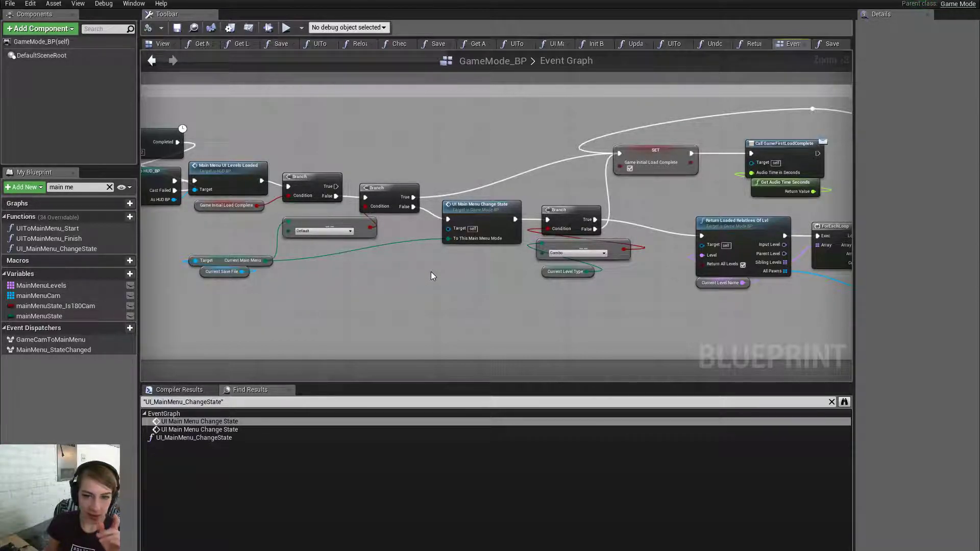
right_click_drag(440, 276, 205, 301)
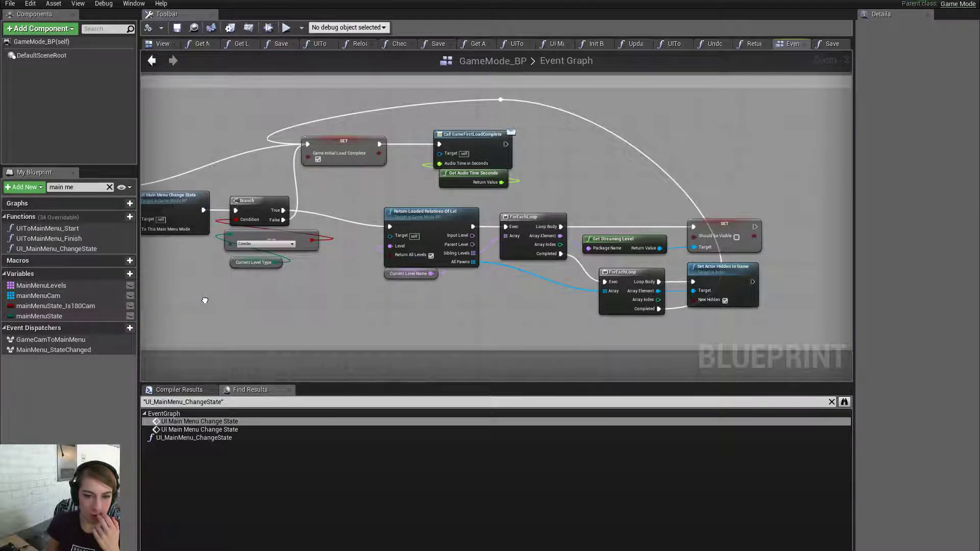
right_click_drag(205, 301, 459, 277)
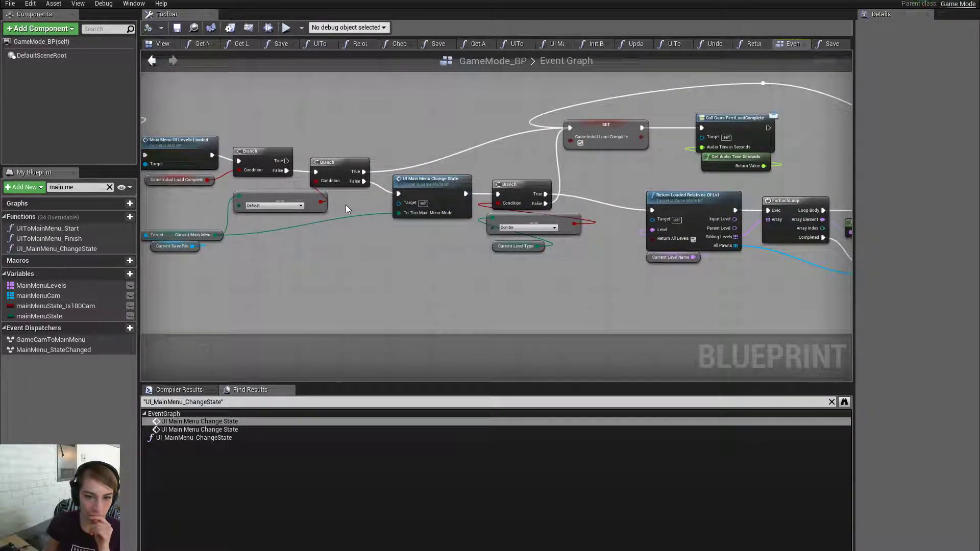
right_click_drag(612, 288, 555, 295)
right_click_drag(374, 268, 525, 262)
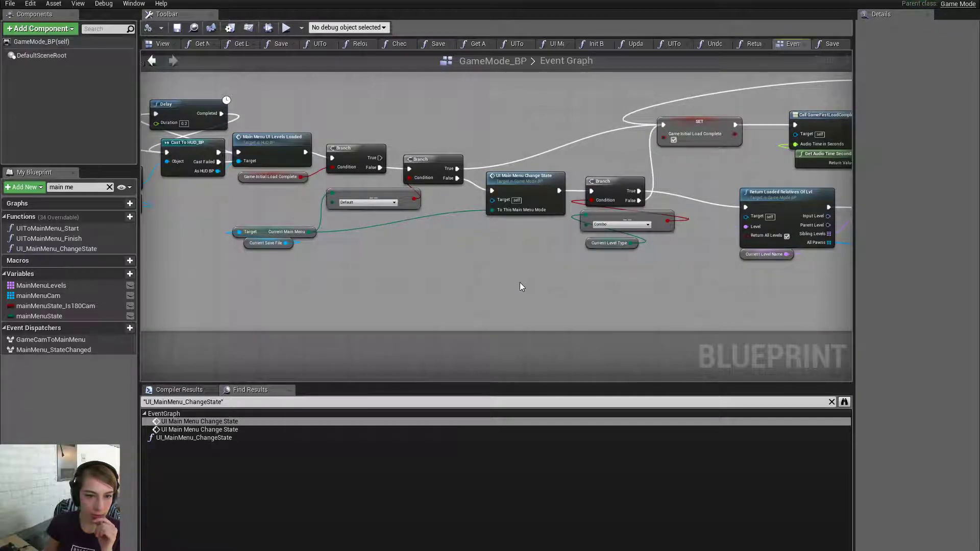
Move the Default check and UI Main Menu Change State below the chain, and wire the Game Initial Load Complete Branch's False to the Combo Branch
left_click_drag(519, 287, 393, 169)
left_click_drag(371, 283, 234, 225, "shift")
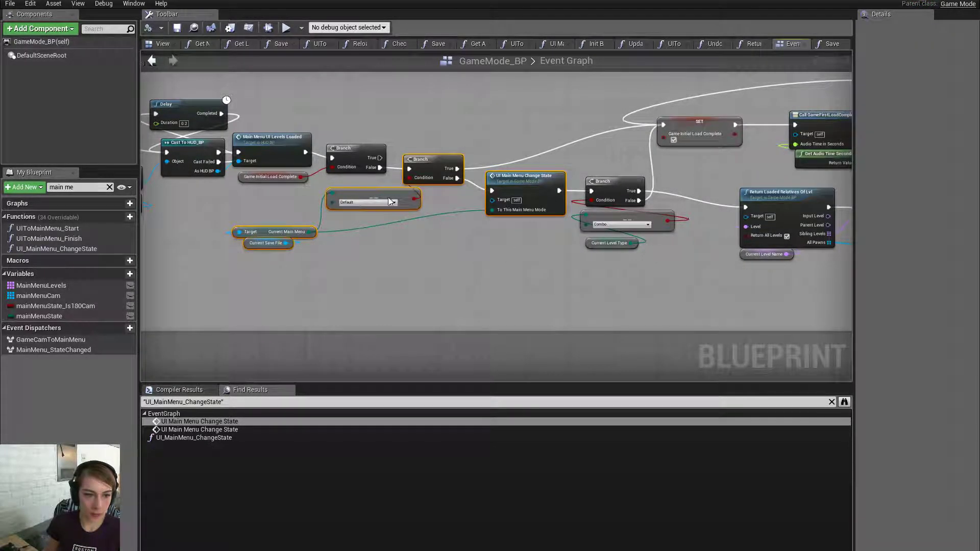
left_click_drag(422, 161, 421, 288)
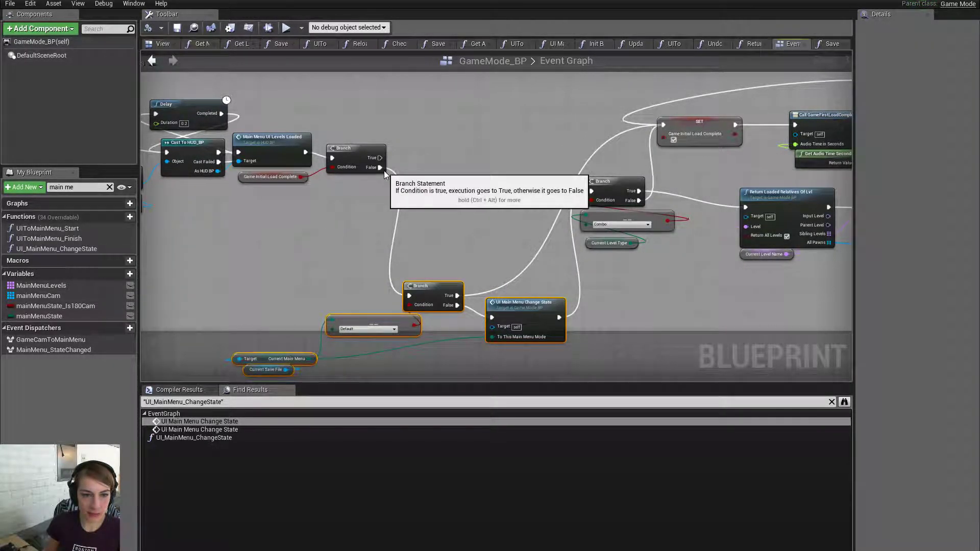
left_click_drag(384, 171, 780, 233)
scroll(566, 203, "down", 3)
scroll(611, 196, "down", 2)
left_click_drag(545, 188, 462, 188)
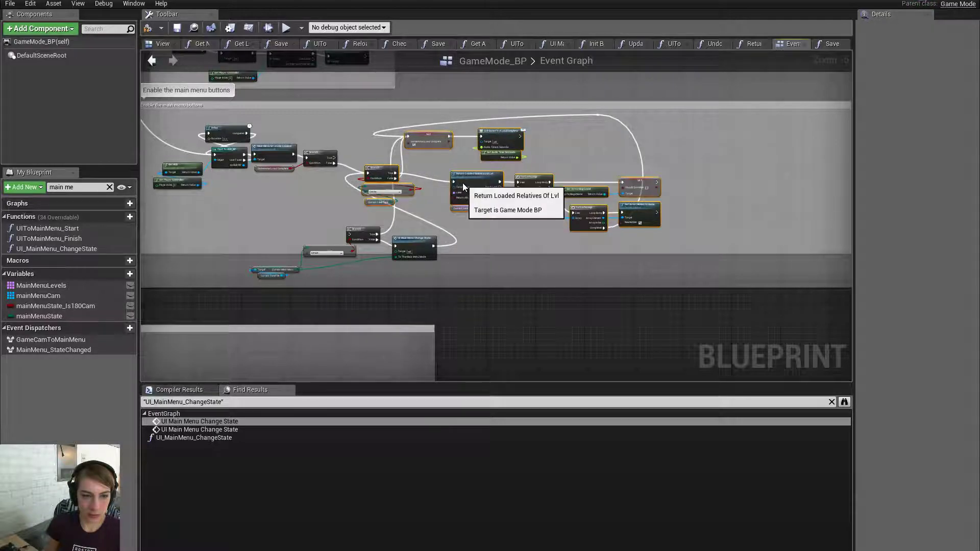
Place the Default check and UI Main Menu Change State after the level-hiding nodes, with SET Game Initial Load Complete and its dispatcher call above them
left_click_drag(271, 219, 390, 275)
left_click_drag(363, 235, 793, 137)
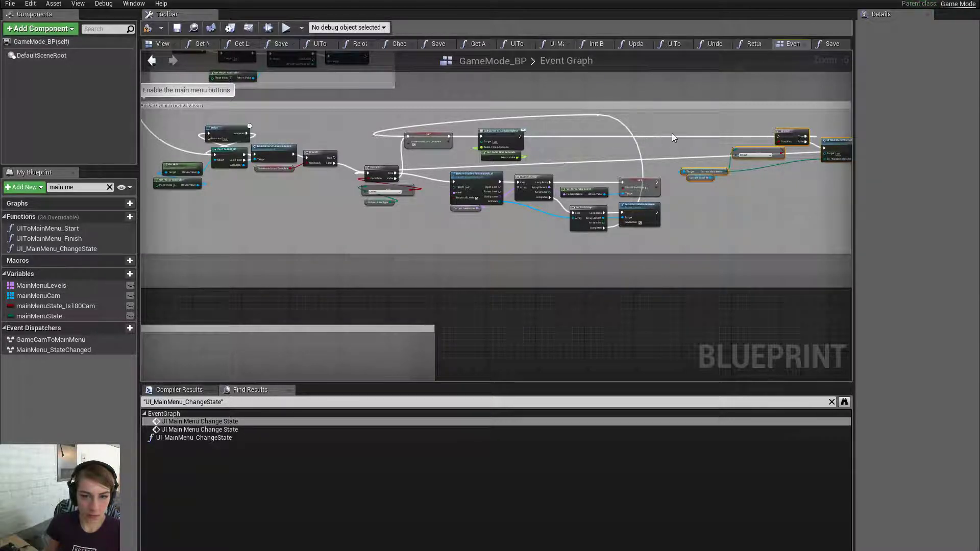
scroll(672, 133, "down", 1)
scroll(660, 136, "up", 1)
right_click_drag(671, 142, 600, 166)
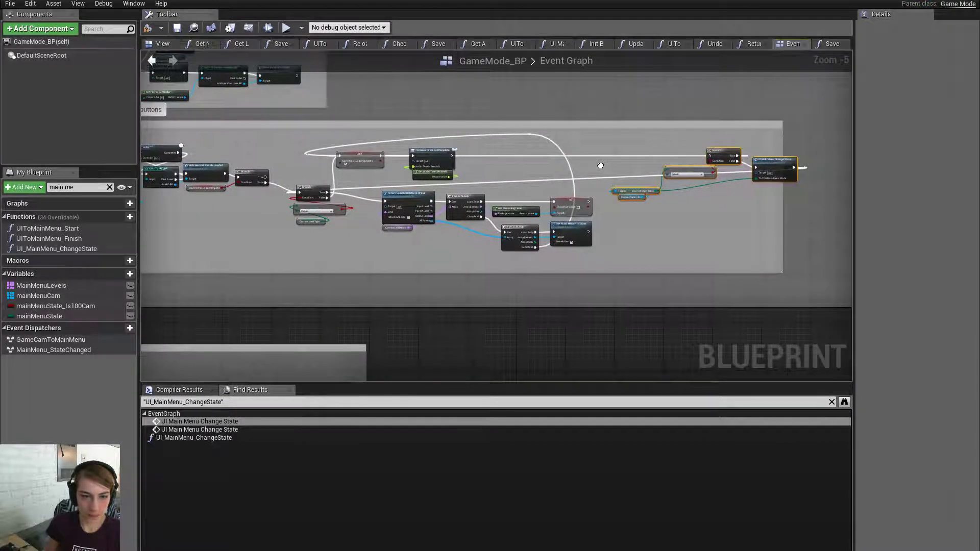
left_click_drag(730, 153, 730, 186)
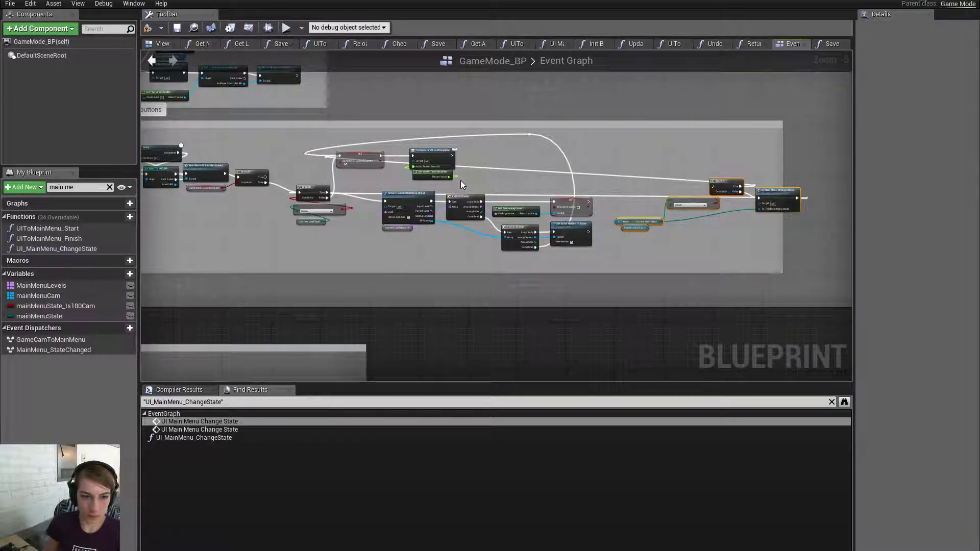
left_click_drag(467, 179, 778, 146)
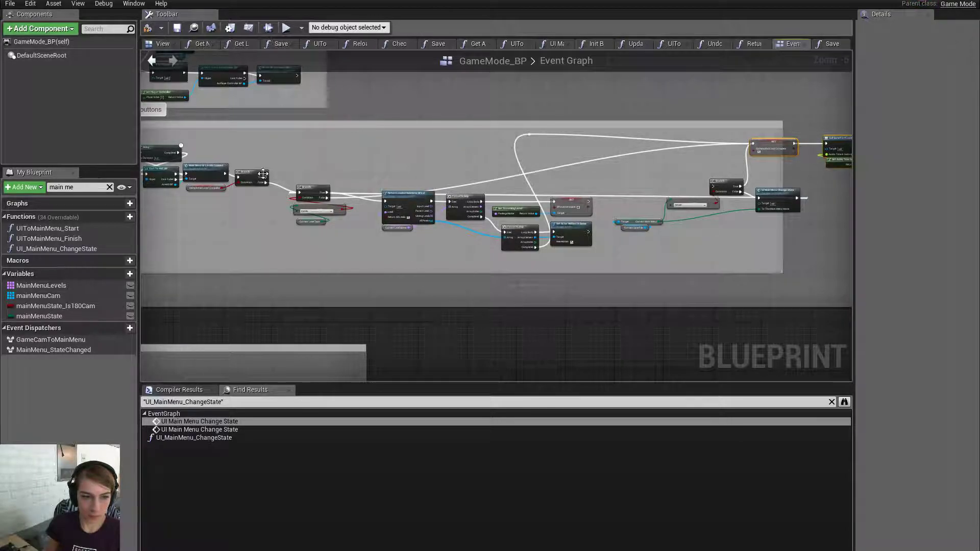
Raise the Combo Branch with its comparison nodes and bring the Return Loaded Relatives Of Lvl chain closer to it
scroll(262, 179, "up", 2)
right_click_drag(262, 183, 349, 183)
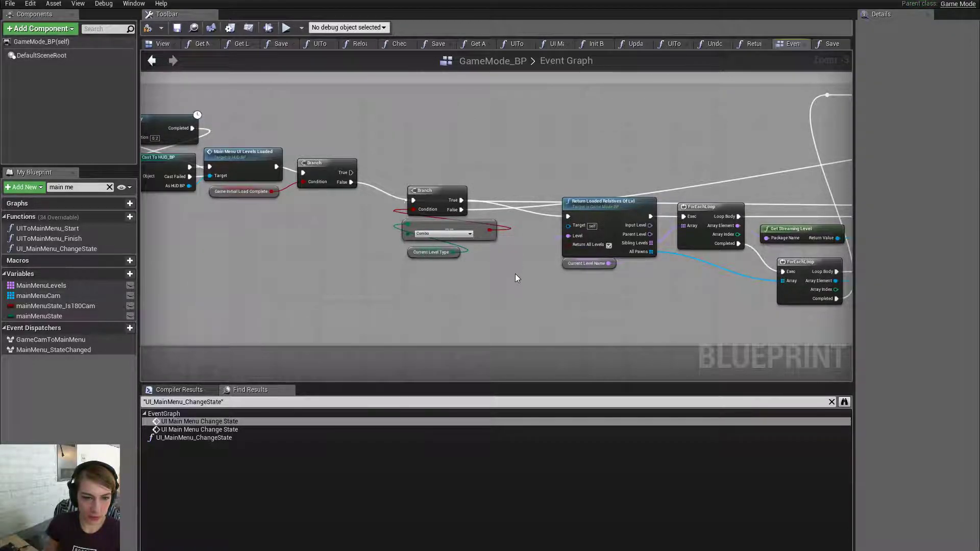
right_click_drag(587, 279, 495, 263)
left_click_drag(341, 175, 353, 148)
left_click_drag(391, 265, 356, 189)
left_click(357, 200)
right_click_drag(493, 209, 309, 214)
left_click_drag(660, 309, 296, 195)
left_click(551, 84)
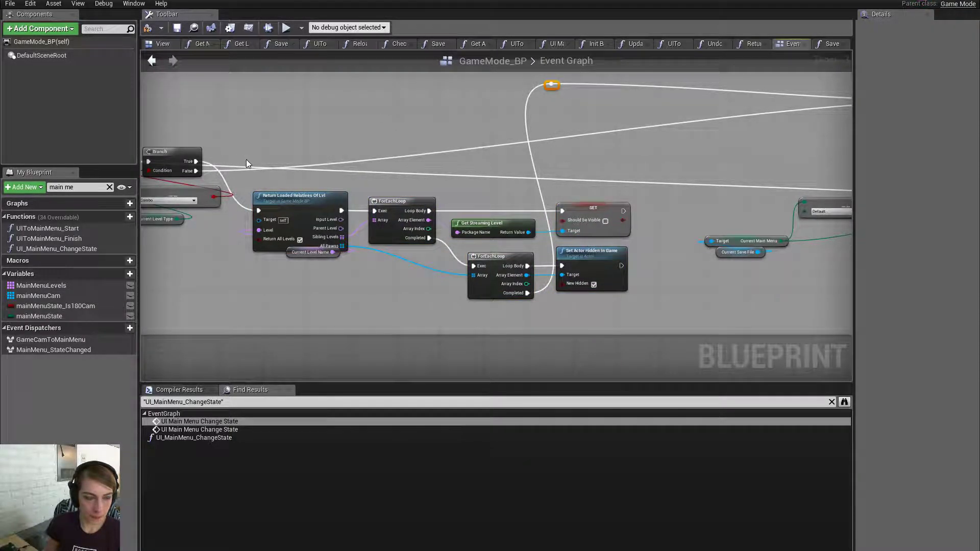
right_click_drag(246, 164, 263, 187)
left_click_drag(254, 184, 520, 110)
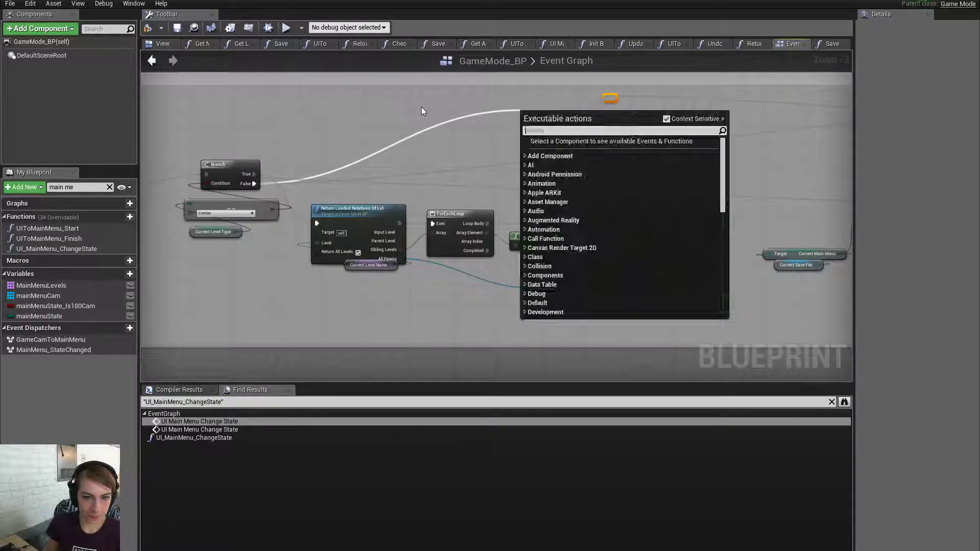
left_click(421, 112)
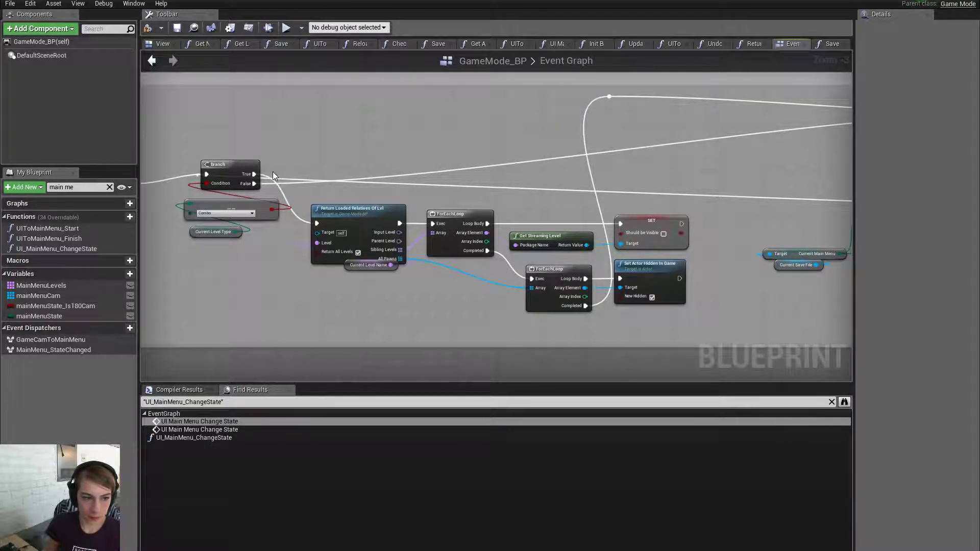
Break UI Main Menu Change State's execution output link and wire it to SET Game Initial Load Complete instead
right_click_drag(628, 179, 153, 151)
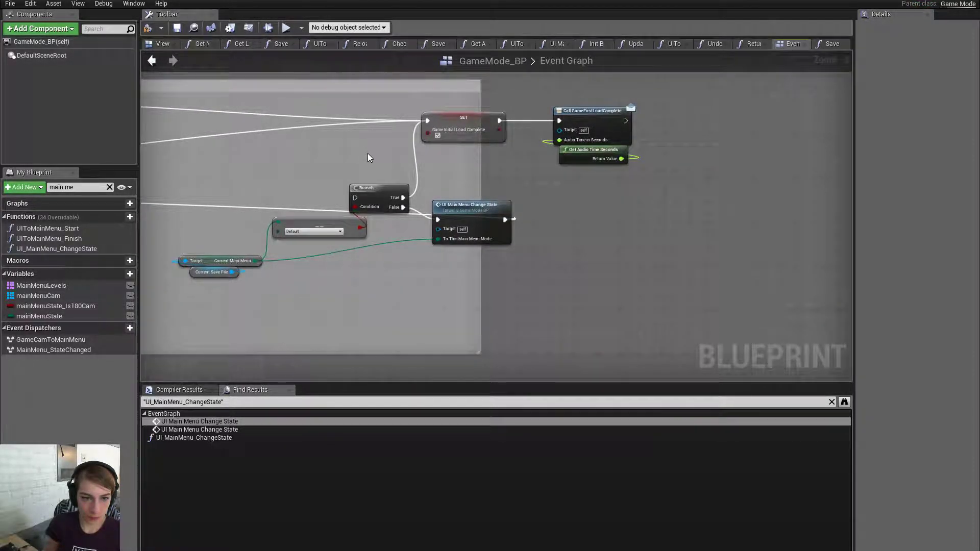
right_click_drag(368, 153, 486, 158)
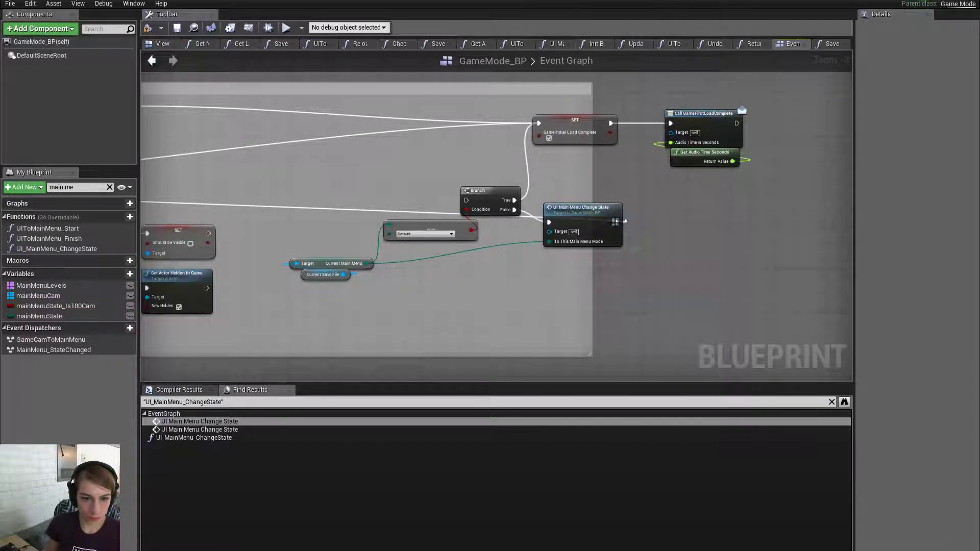
left_click_drag(614, 222, 630, 234)
right_click_drag(670, 263, 710, 275)
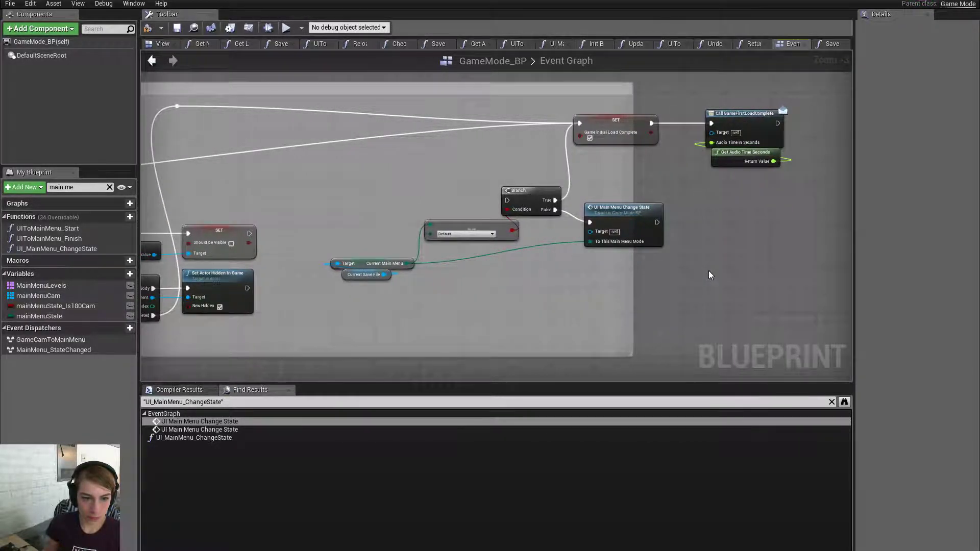
left_click_drag(657, 222, 580, 121)
Move the second ForEachLoop's reroute node below the chain and connect it to the Default Branch's execution input
right_click_drag(405, 163, 486, 197)
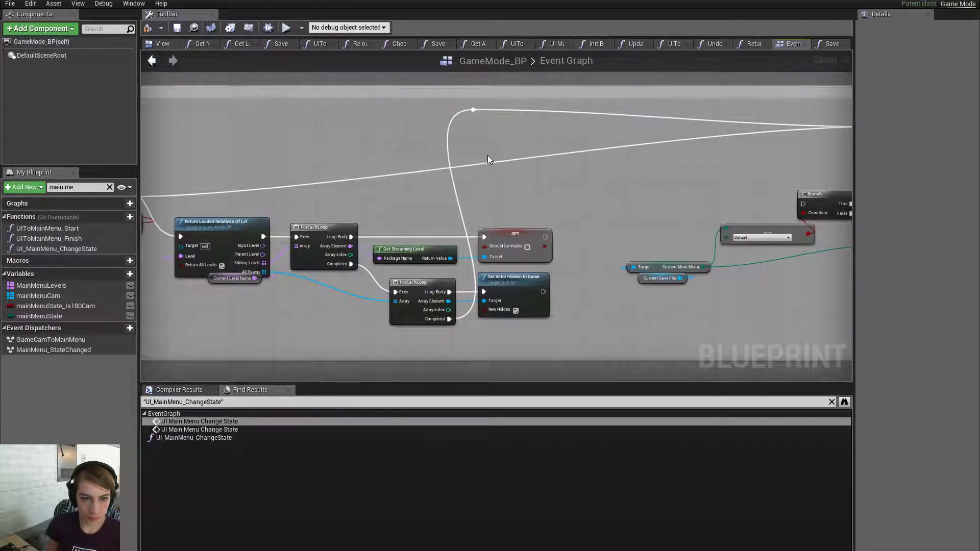
left_click_drag(455, 104, 766, 314)
left_click_drag(803, 204, 766, 315)
Shift the Default comparison and Current Main Menu nodes away from their Branch, and wire the Combo Branch's False to the Default Branch
left_click_drag(633, 197, 747, 288)
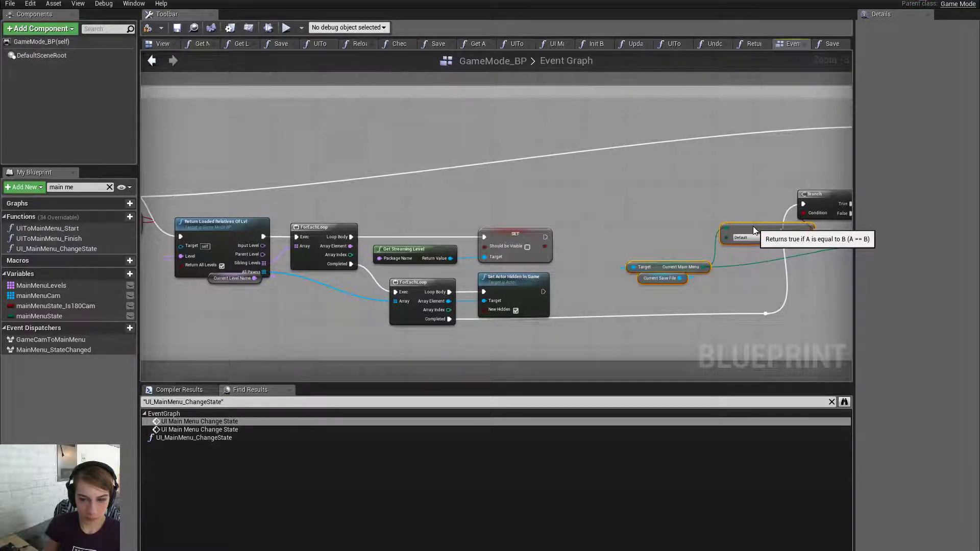
left_click_drag(756, 227, 712, 216)
right_click_drag(643, 209, 778, 218)
left_click_drag(250, 206, 545, 211)
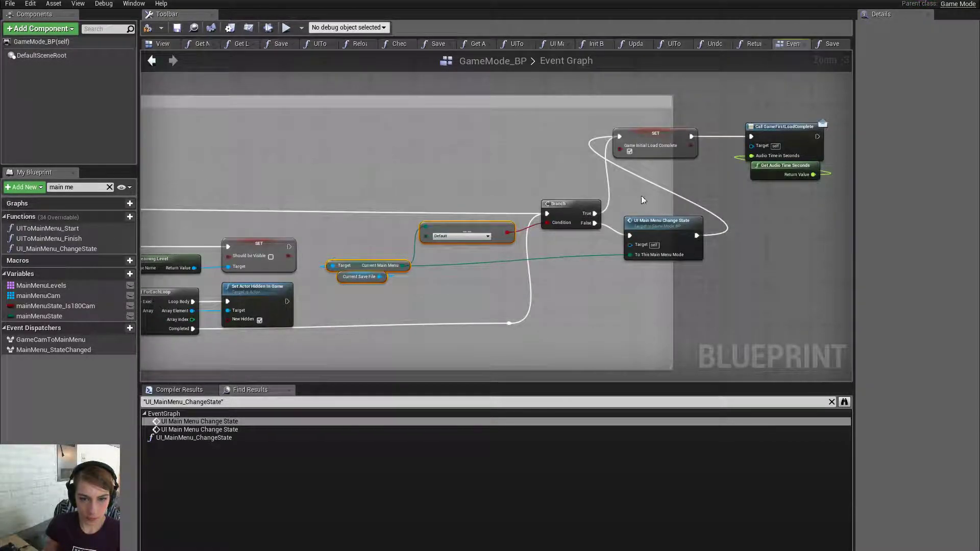
Rearrange the end of the chain: level-hiding nodes above the Combo Branch's False wire, Default check and UI Main Menu Change State beneath them
right_click_drag(641, 195, 541, 185)
left_click_drag(746, 112, 575, 124)
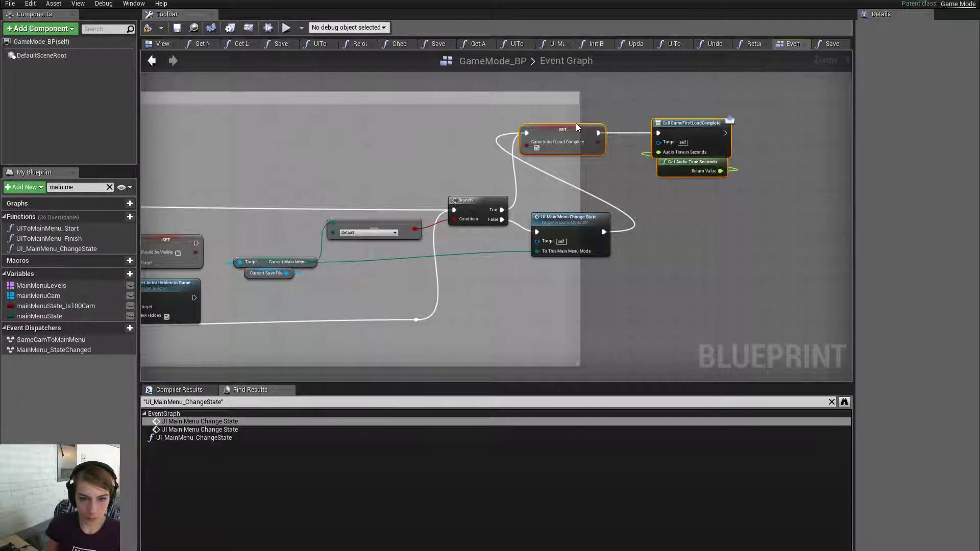
scroll(522, 225, "down", 4)
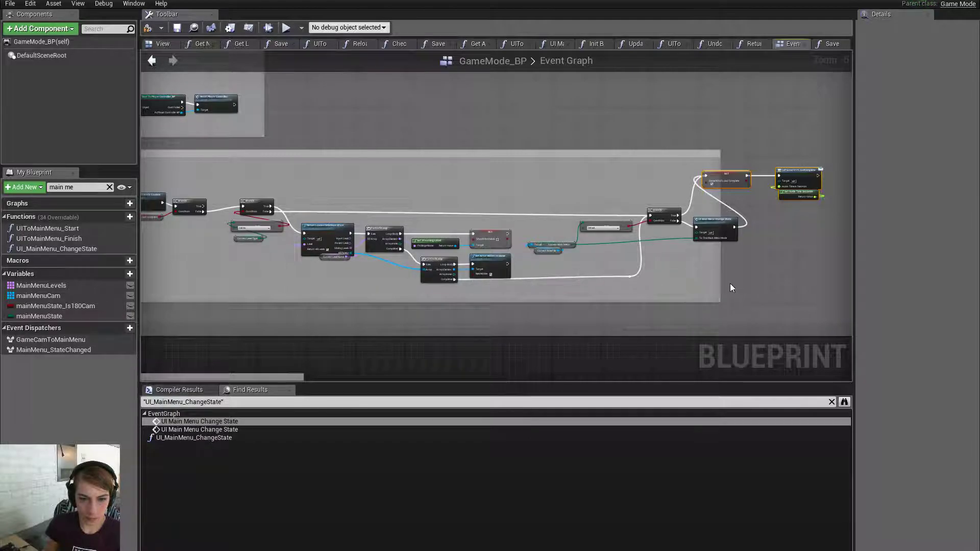
right_click_drag(415, 205, 455, 201)
left_click_drag(345, 204, 564, 310)
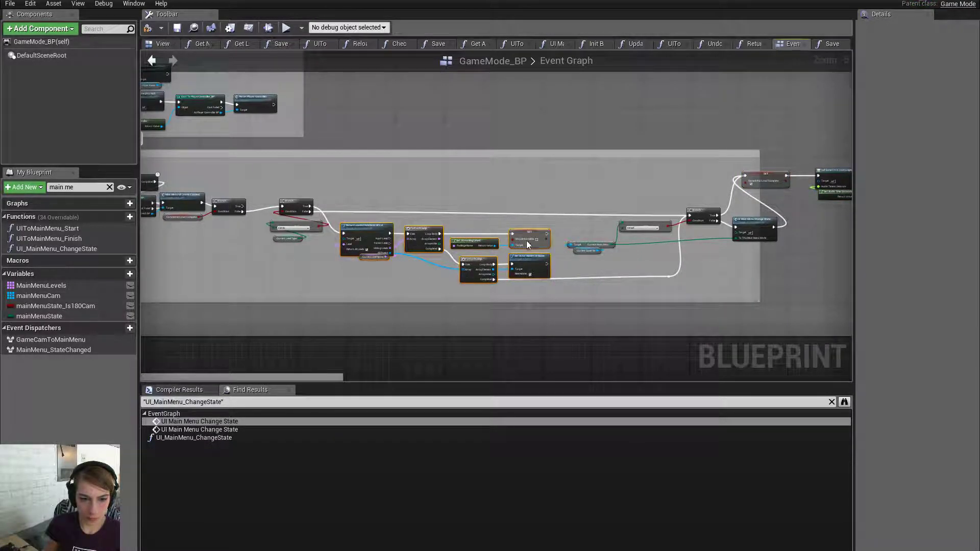
left_click_drag(529, 236, 745, 299)
left_click_drag(738, 226, 626, 243)
Wire the second ForEachLoop's Completed output directly to the Default Branch and delete the leftover reroute node
left_click(565, 301)
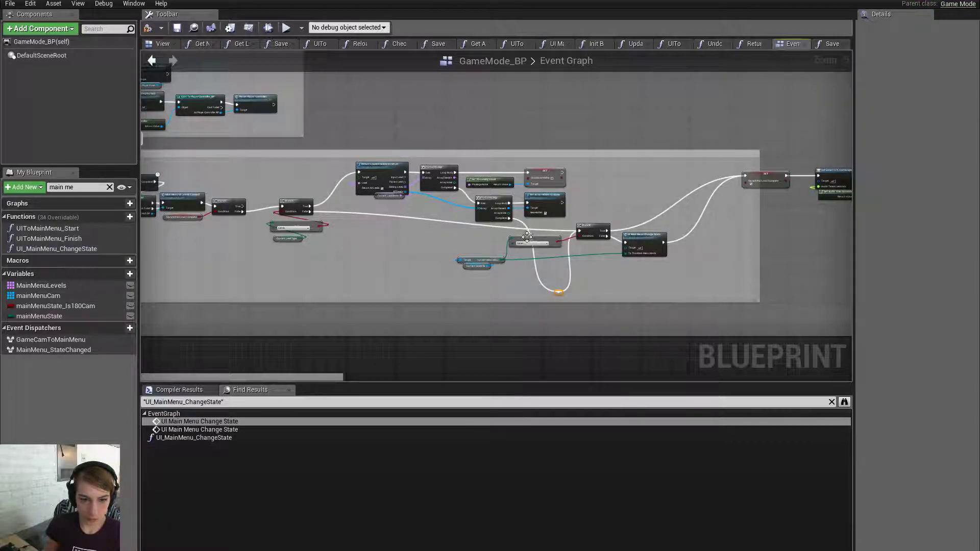
scroll(527, 234, "up", 2)
left_click_drag(494, 205, 621, 228)
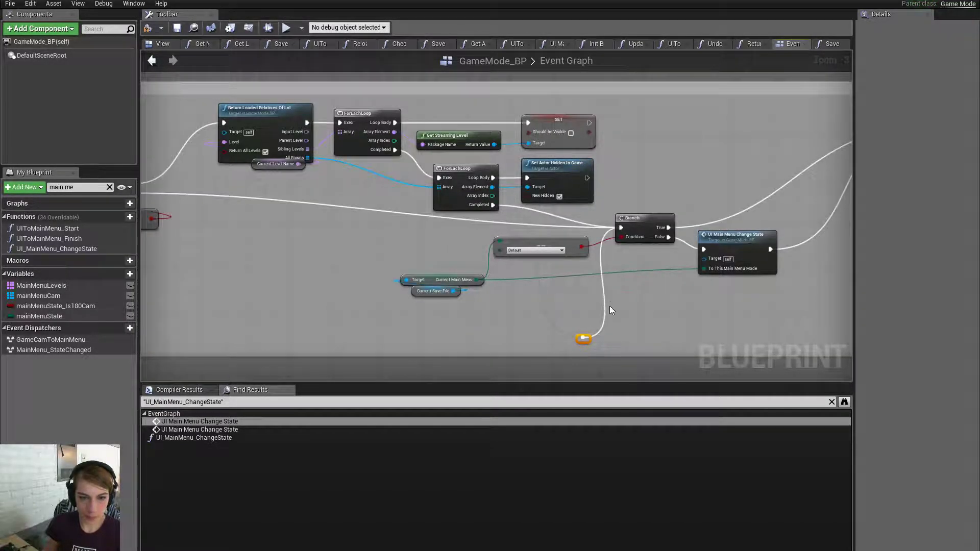
key("Delete")
right_click_drag(516, 301, 659, 312)
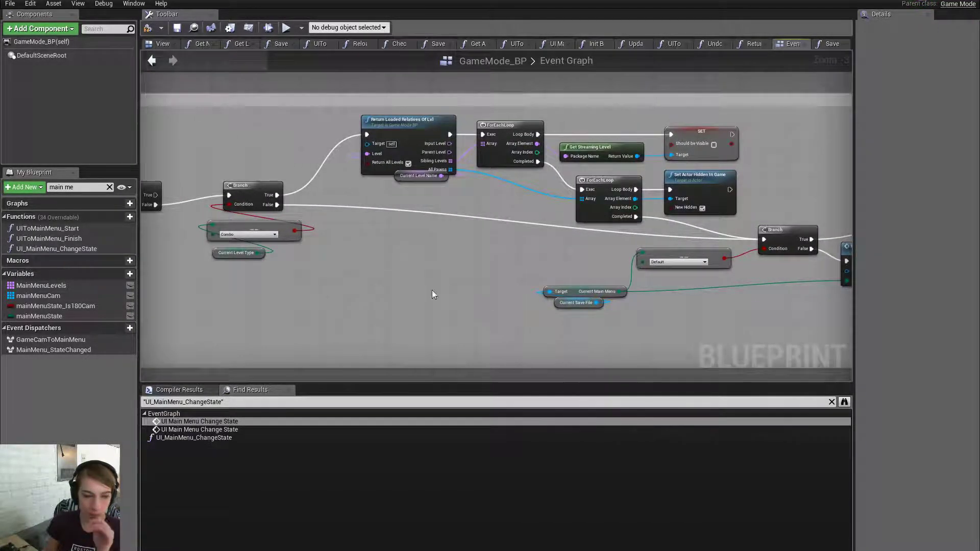
Lower the Combo Branch with its Current Level Type comparison, and move the Set Game Initial Load Complete group closer to UI Main Menu Change State
right_click_drag(432, 290, 523, 290)
left_click_drag(383, 290, 350, 223)
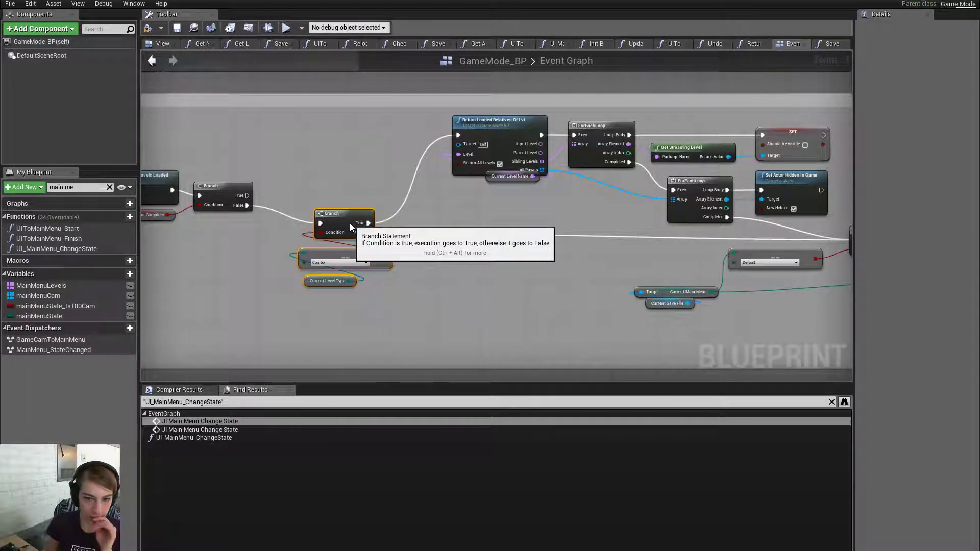
right_click_drag(522, 251, 429, 267)
scroll(326, 253, "down", 1)
scroll(327, 253, "down", 1)
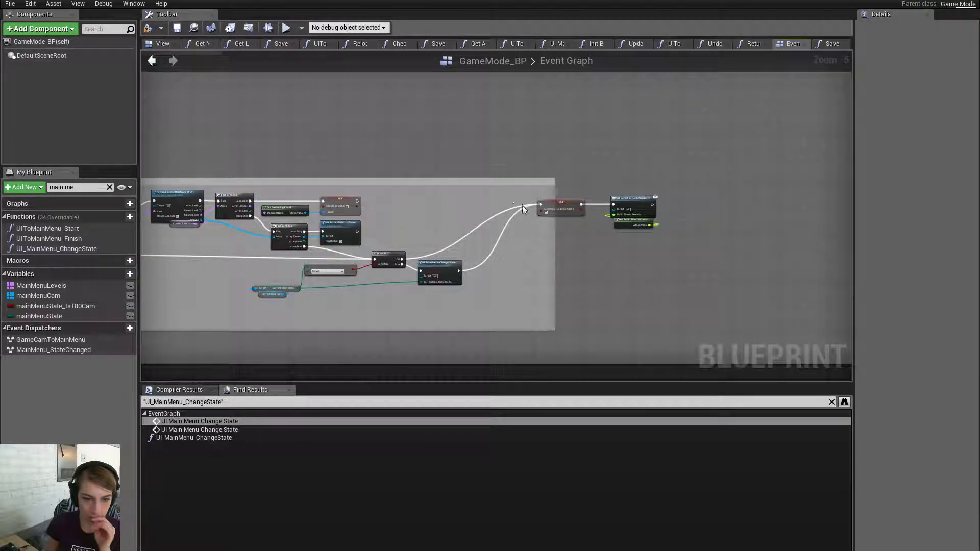
left_click_drag(512, 203, 609, 244)
left_click_drag(563, 200, 490, 234)
right_click_drag(490, 234, 604, 281)
left_click_drag(565, 276, 559, 286)
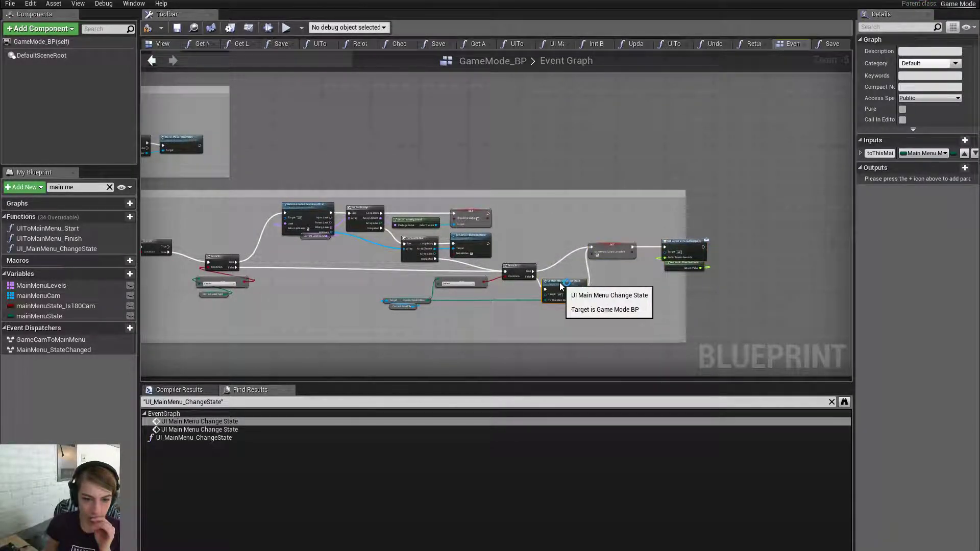
Move the GameFirstLoadComplete call and its Get Audio Time Seconds node beside the SET node, and widen the comment box around the chain
left_click_drag(584, 221, 662, 247)
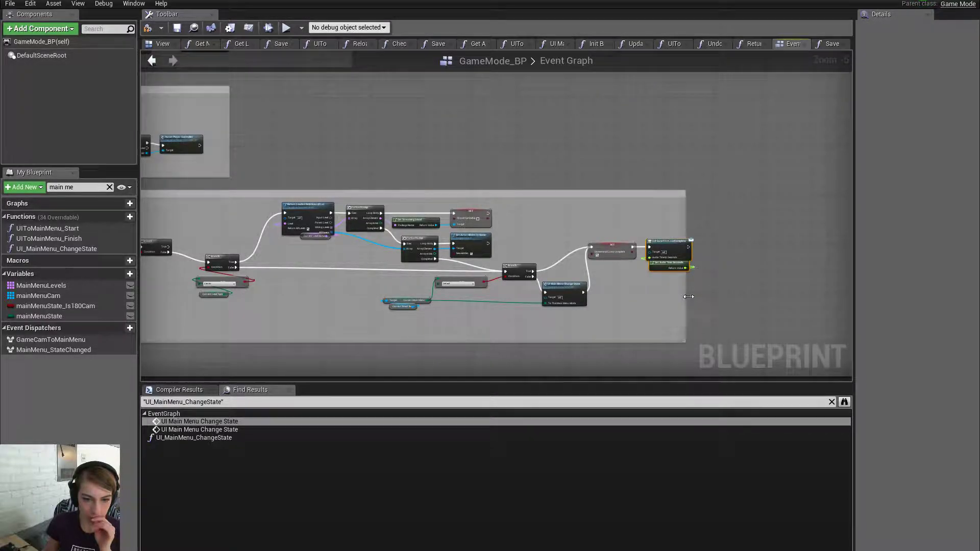
left_click_drag(687, 300, 728, 294)
scroll(734, 293, "down", 2)
right_click_drag(590, 296, 648, 302)
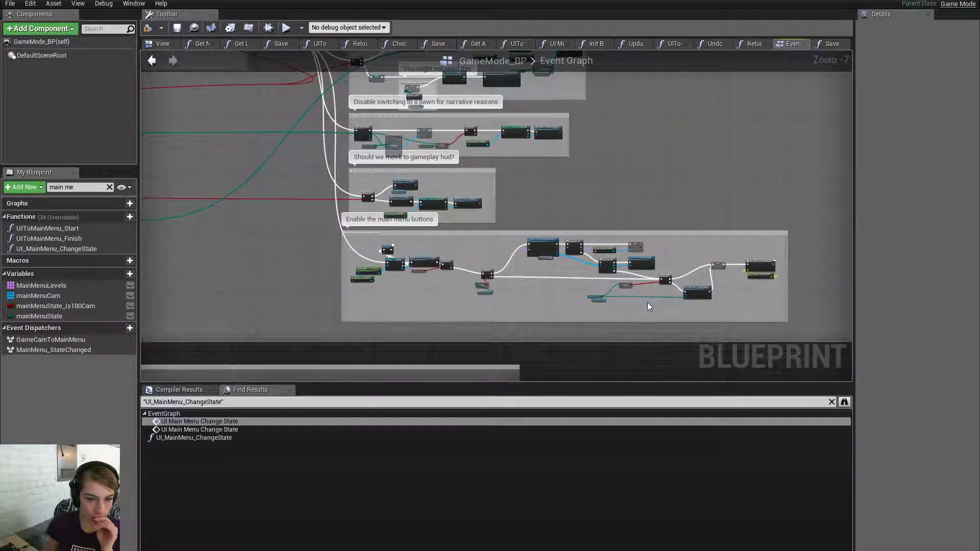
Shift the nodes that follow the Combo Branch closer to it and compile the blueprint
scroll(592, 286, "up", 3)
scroll(592, 286, "down", 2)
right_click_drag(591, 286, 518, 280)
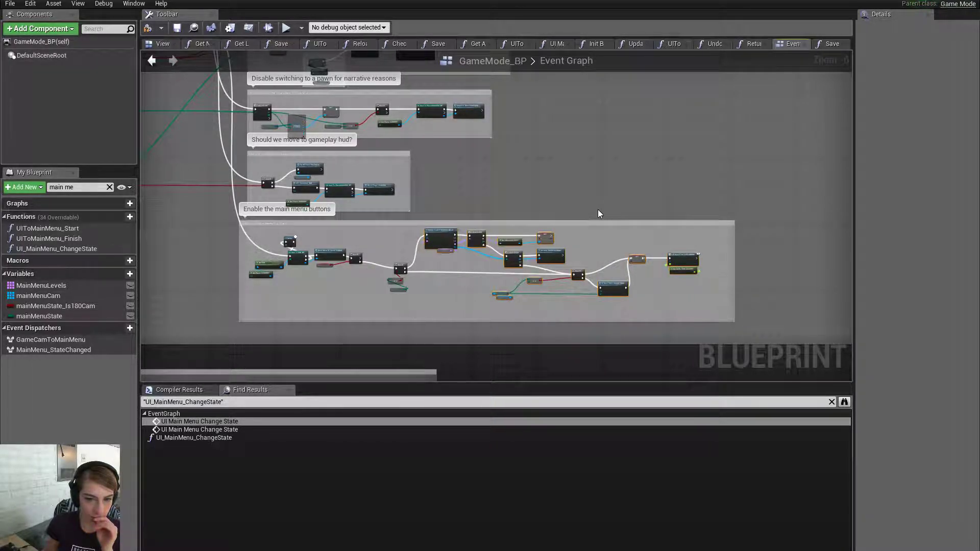
scroll(666, 280, "up", 3)
scroll(687, 292, "down", 2)
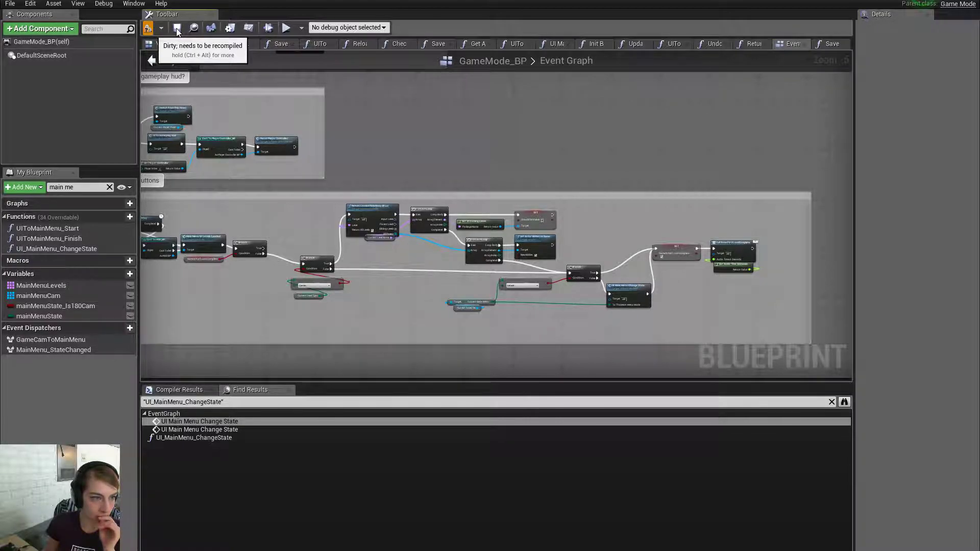
left_click(148, 29)
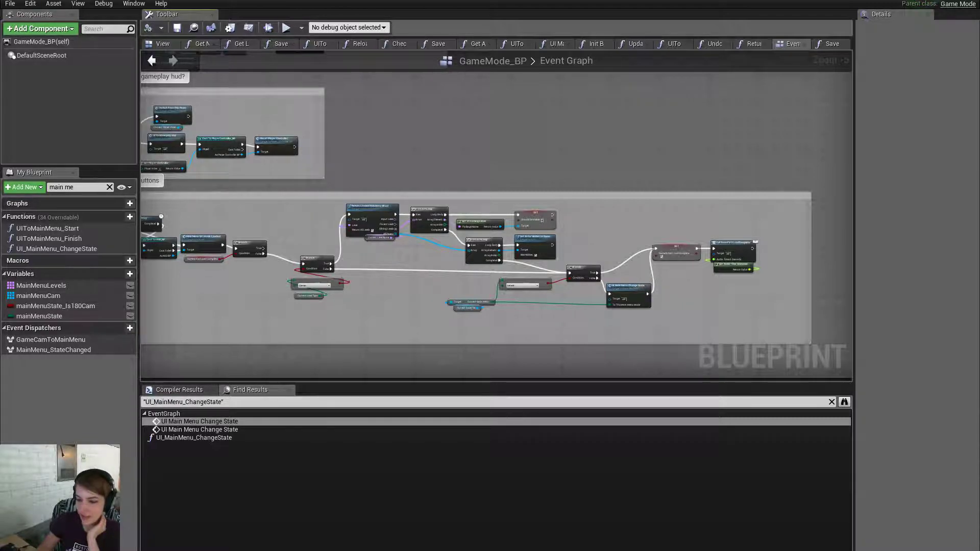
Switch to Paint and sketch two zigzag music rest symbols side by side with the black pencil
key("alt+Tab")
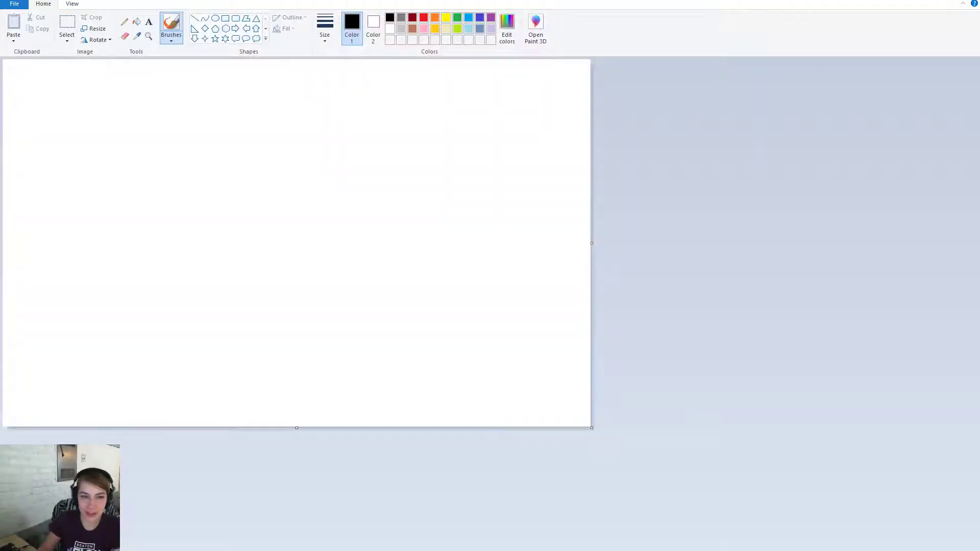
left_click(124, 21)
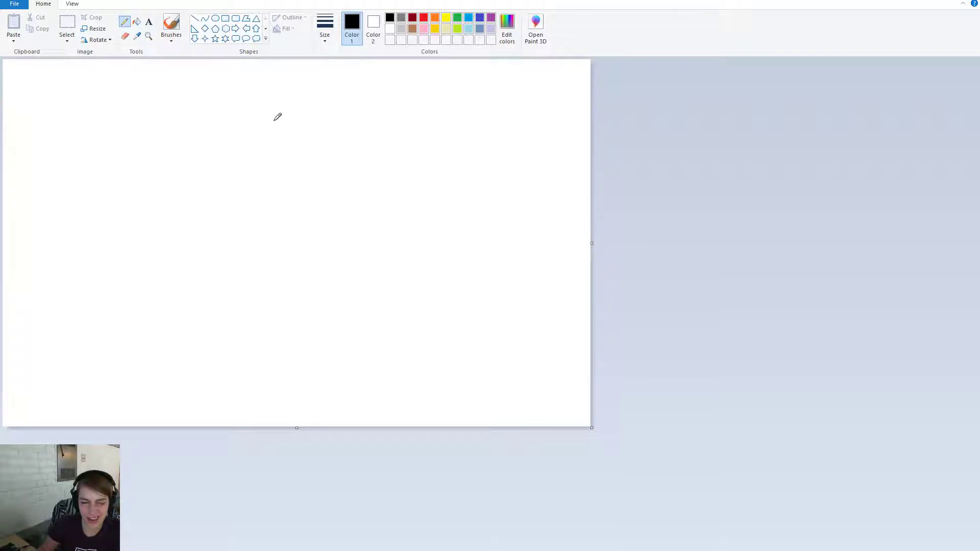
mouse_move(292, 181)
left_mouse_down()
mouse_move(281, 263)
mouse_move(276, 236)
mouse_move(253, 240)
left_mouse_up()
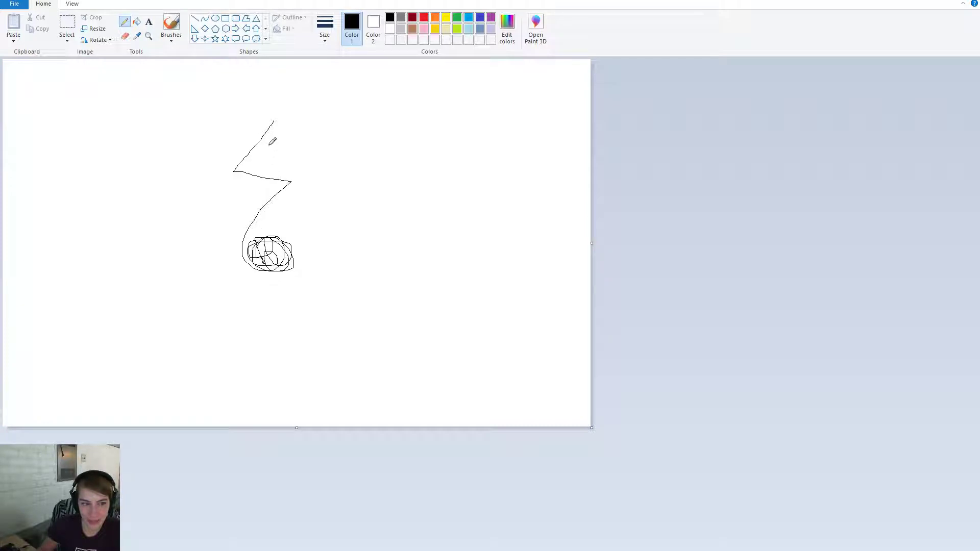
mouse_move(284, 164)
left_mouse_down()
mouse_move(250, 228)
mouse_move(263, 225)
mouse_move(258, 232)
mouse_move(288, 175)
left_mouse_up()
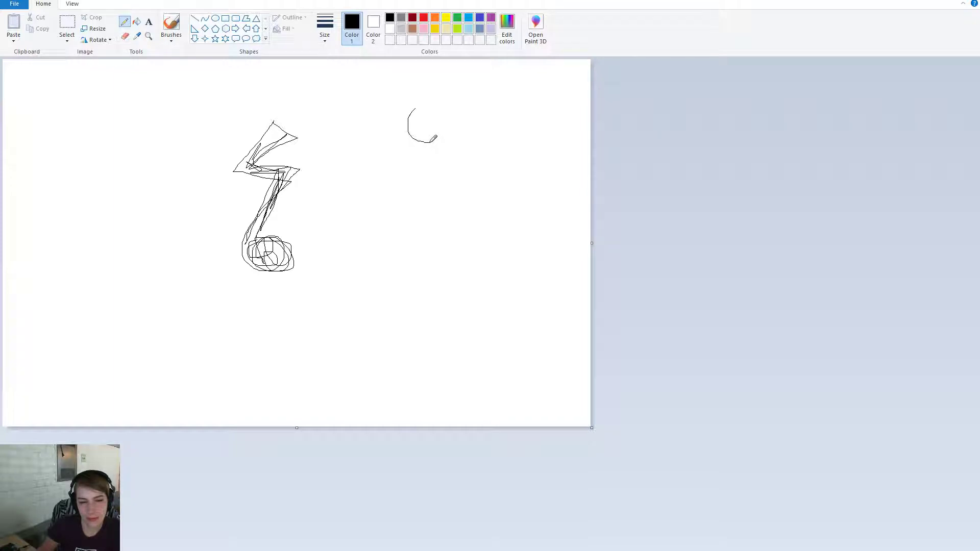
left_click_drag(401, 174, 455, 207)
left_click_drag(414, 263, 447, 202)
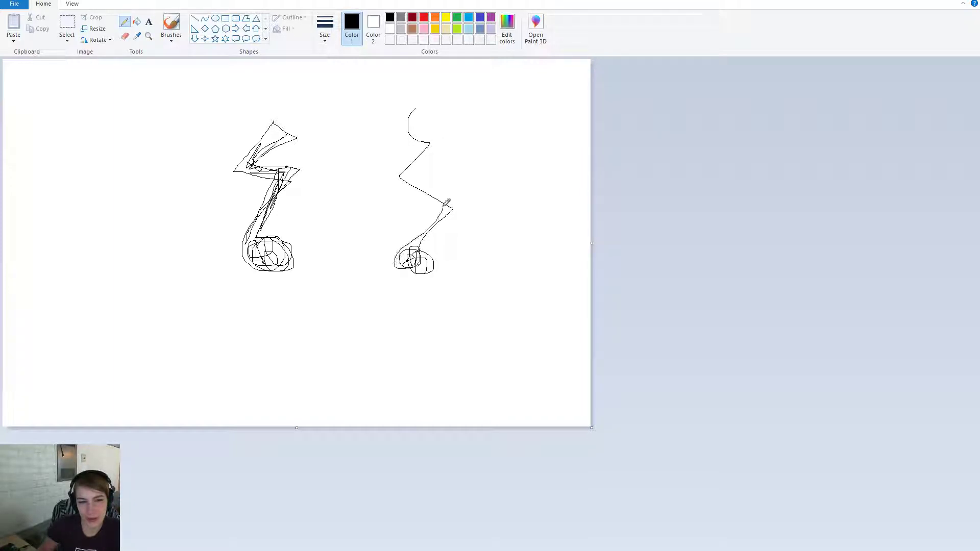
mouse_move(420, 232)
left_mouse_down()
mouse_move(403, 175)
mouse_move(429, 179)
mouse_move(410, 167)
mouse_move(435, 145)
mouse_move(410, 132)
left_mouse_up()
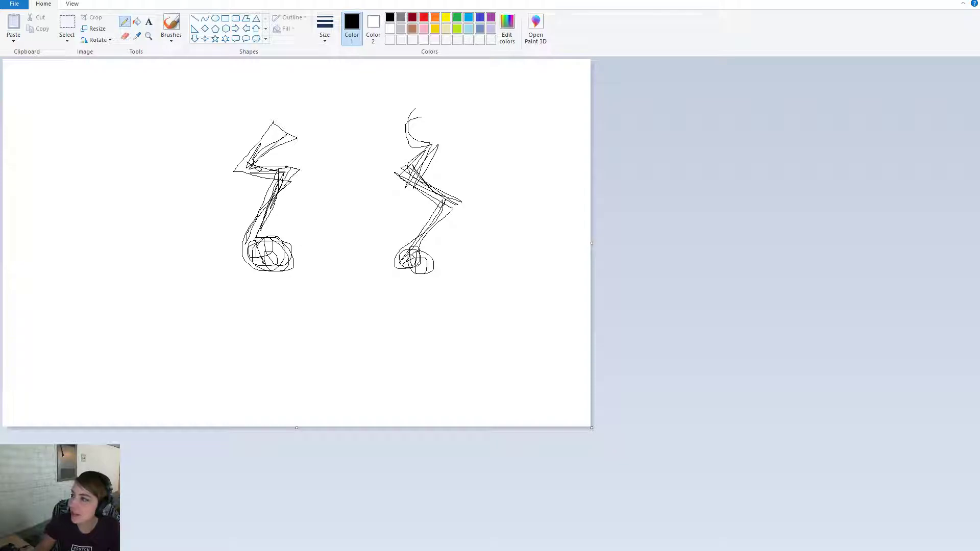
Compare the sketches with the "fourth pause note" image results in the browser, and discard the drawing
mouse_move(0, 102)
left_mouse_down()
mouse_move(740, 100)
mouse_move(939, 84)
mouse_move(893, 1)
left_mouse_up()
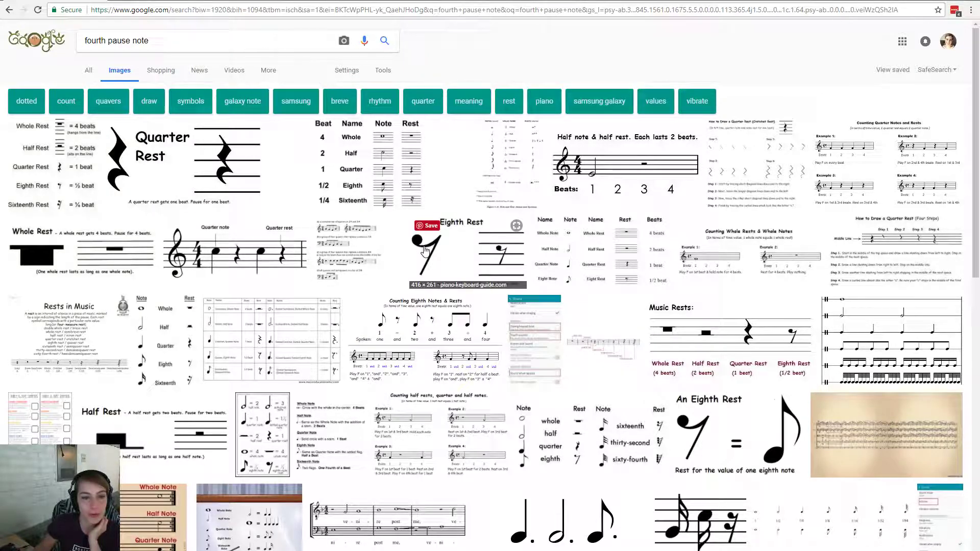
mouse_move(234, 0)
left_mouse_down()
mouse_move(562, 15)
mouse_move(702, 52)
mouse_move(681, 42)
left_mouse_up()
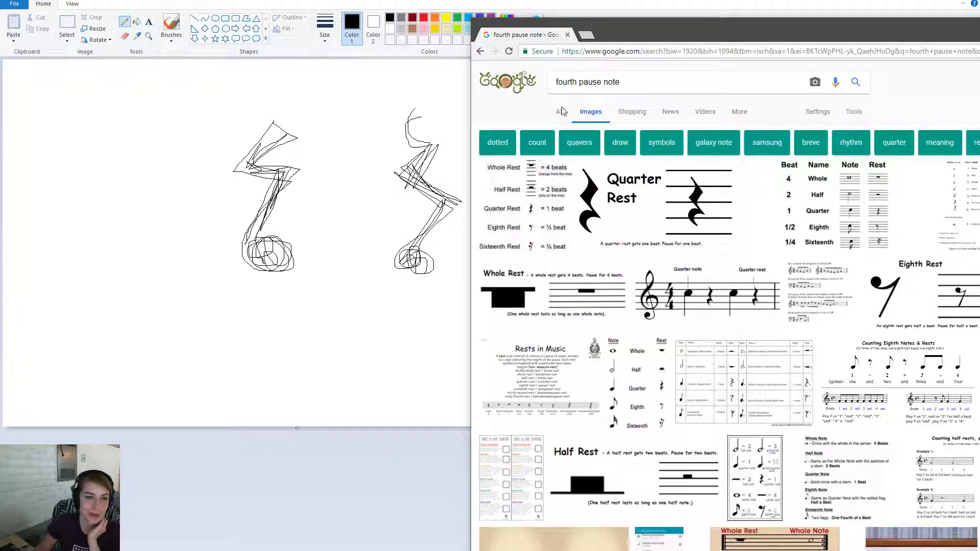
left_click_drag(623, 36, 979, 90)
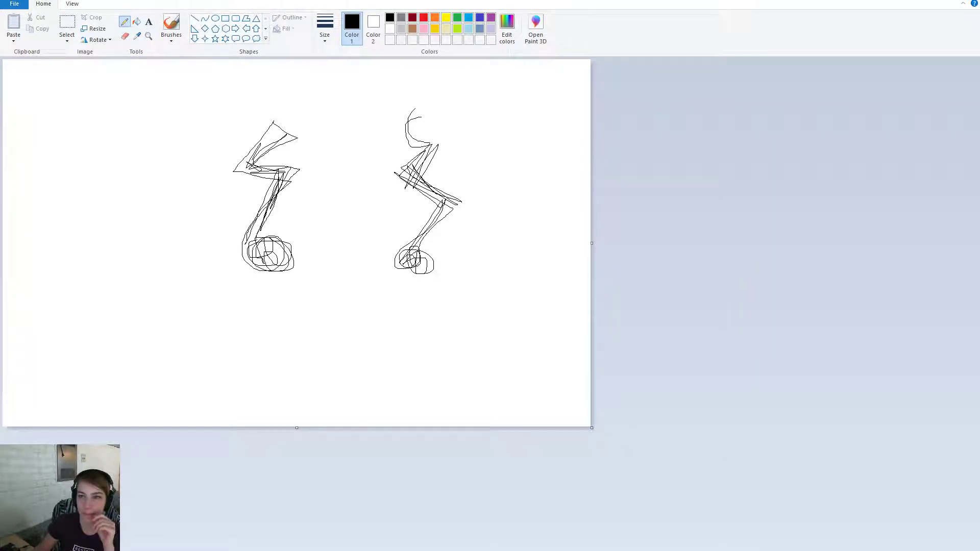
key("ctrl+n")
left_click(495, 301)
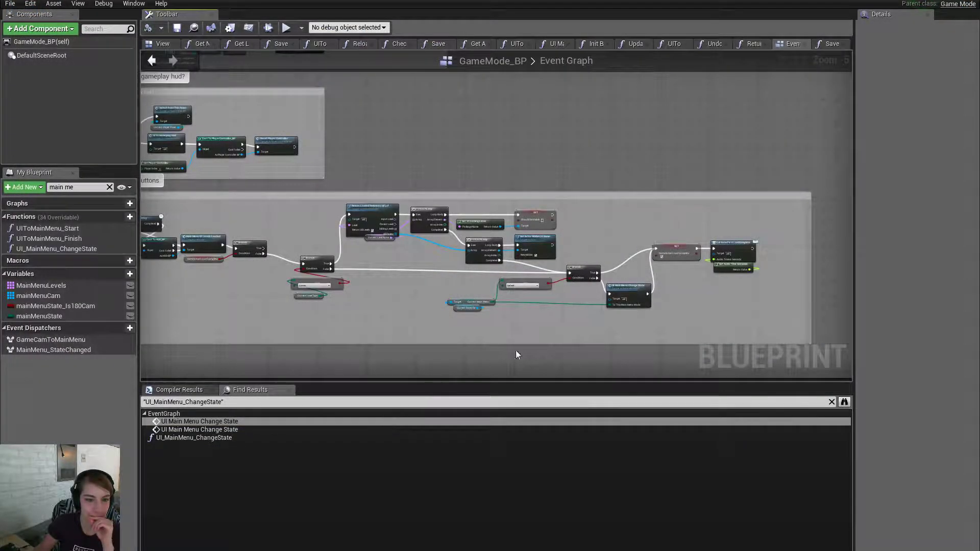
Review the node chain from the Combo Branch to the GameFirstLoadComplete call and save GameMode_BP
scroll(662, 336, "up", 1)
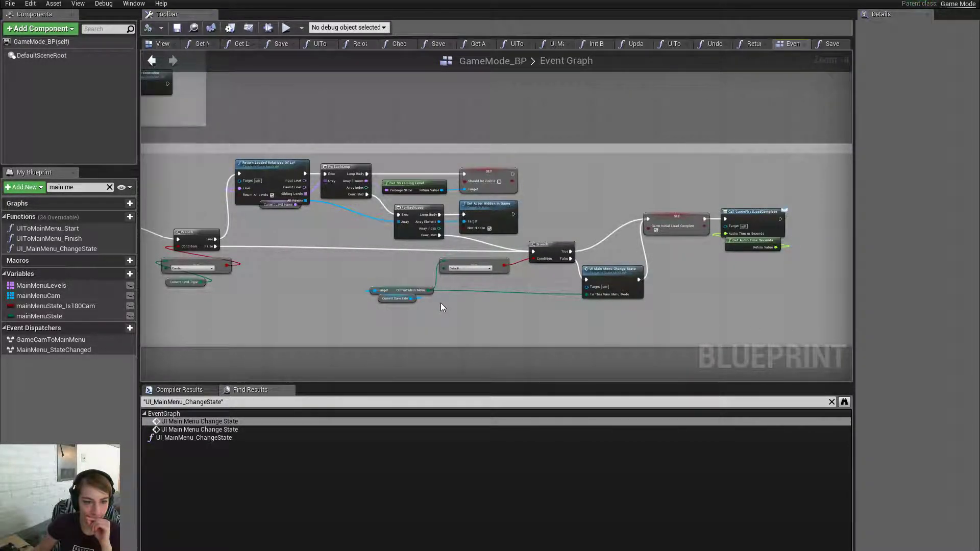
right_click_drag(153, 225, 308, 225)
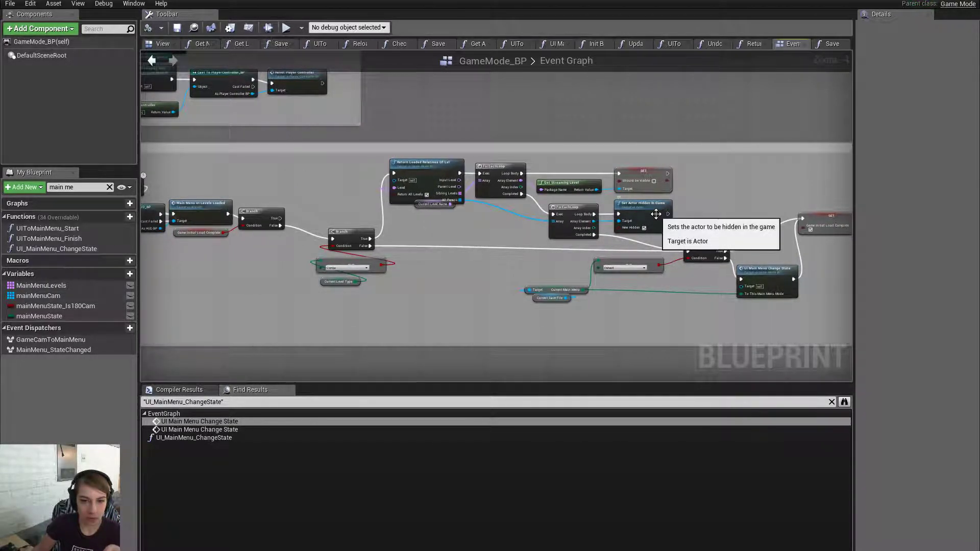
scroll(642, 255, "up", 2)
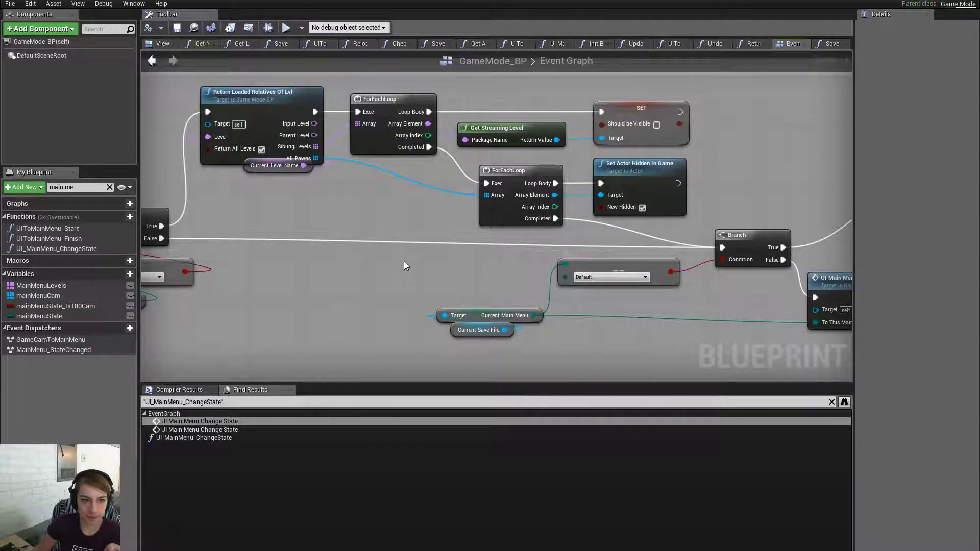
right_click_drag(403, 261, 259, 239)
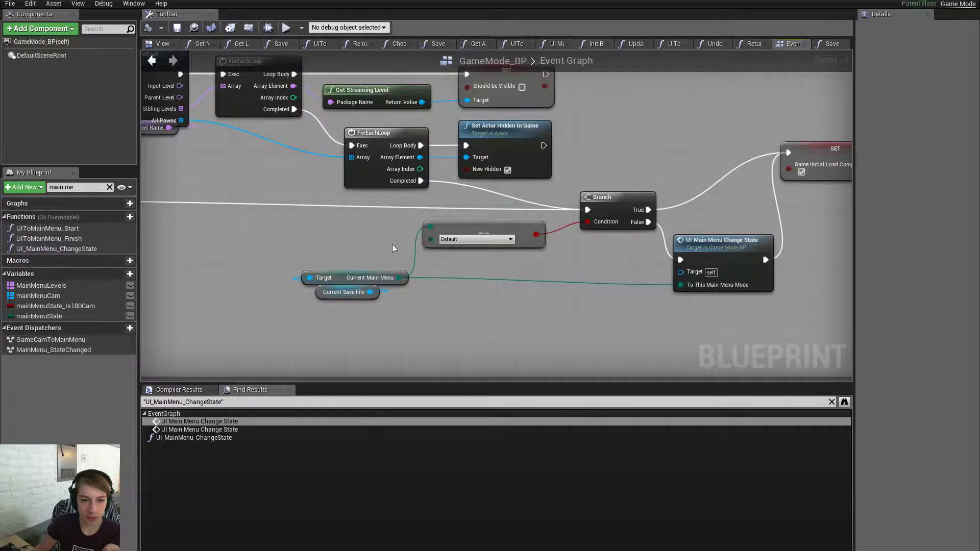
right_click_drag(611, 273, 412, 276)
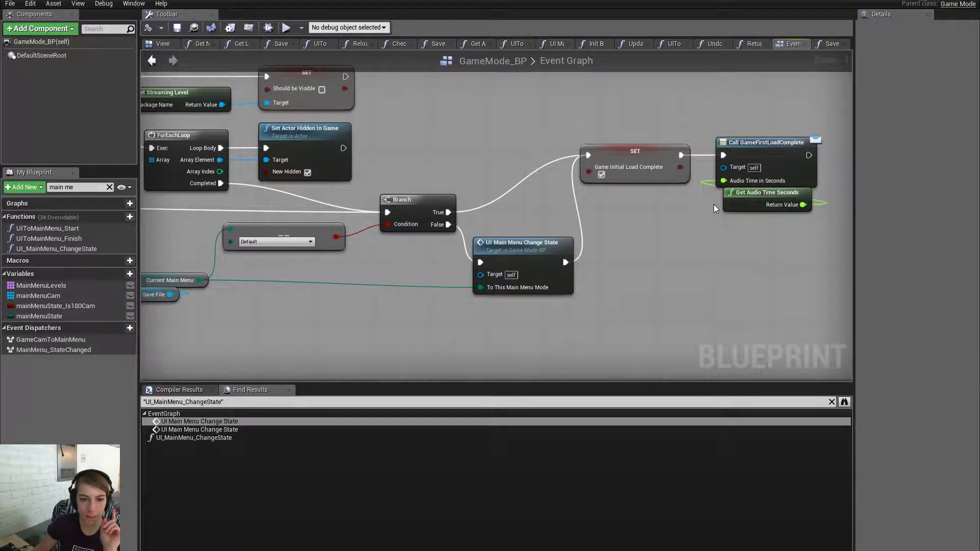
left_click(177, 30)
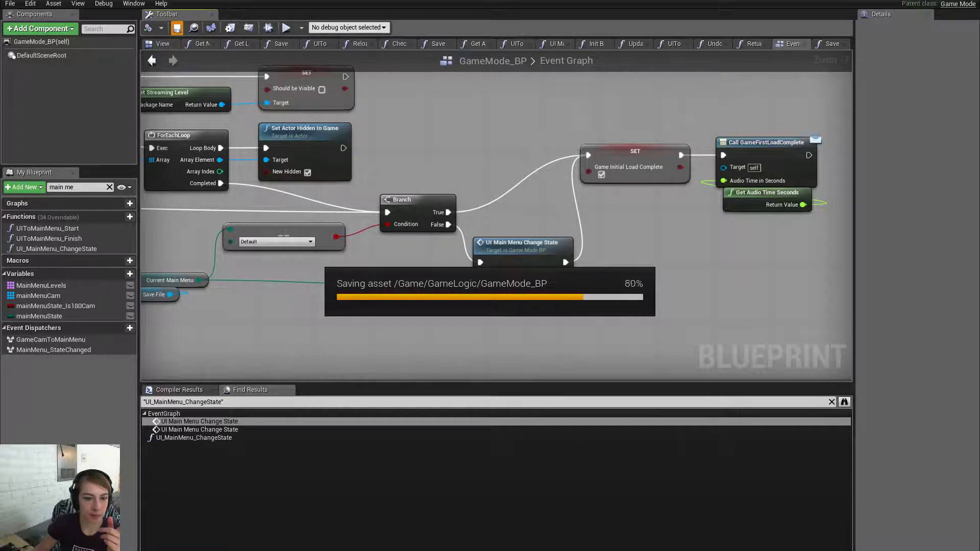
Switch to the level editor, play the level full screen to check the main menu, and quit the game
key("alt+Tab")
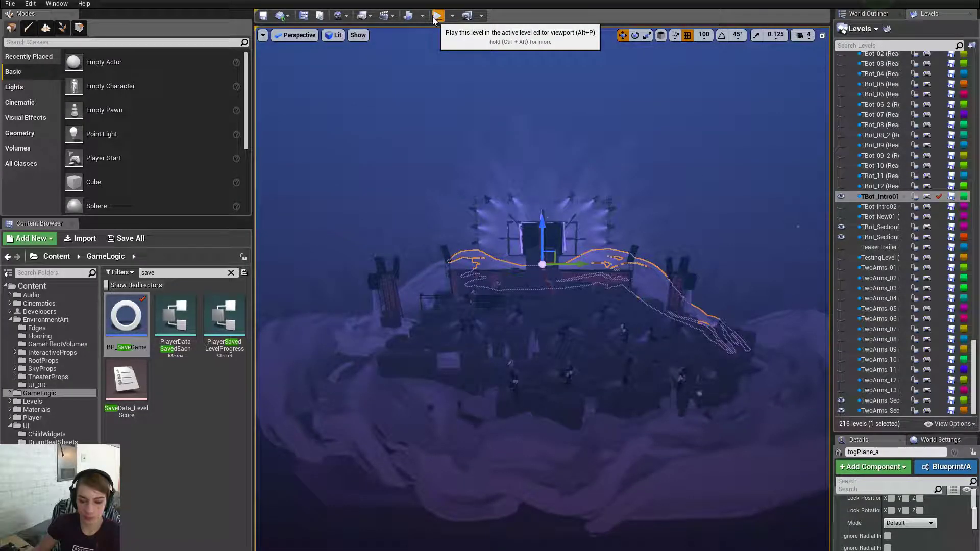
key("F11")
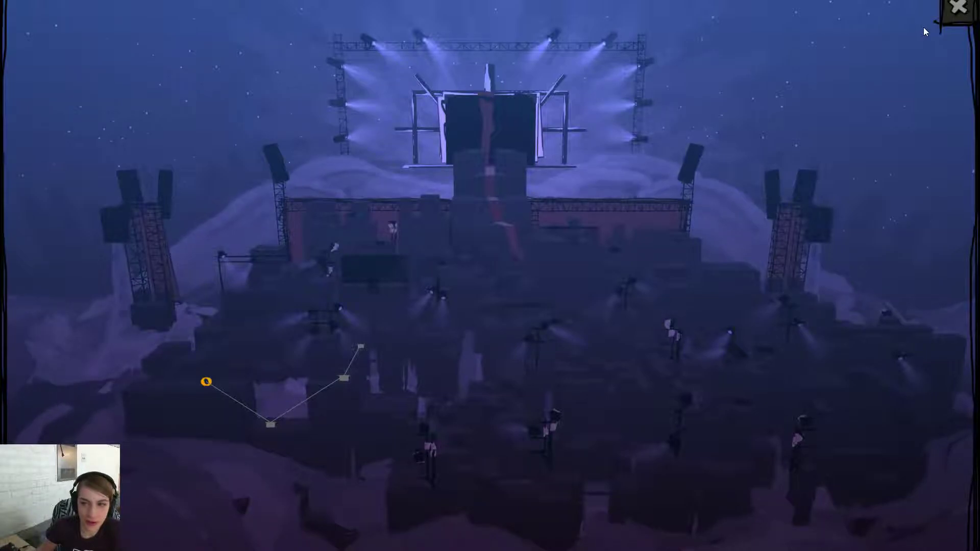
left_click(948, 10)
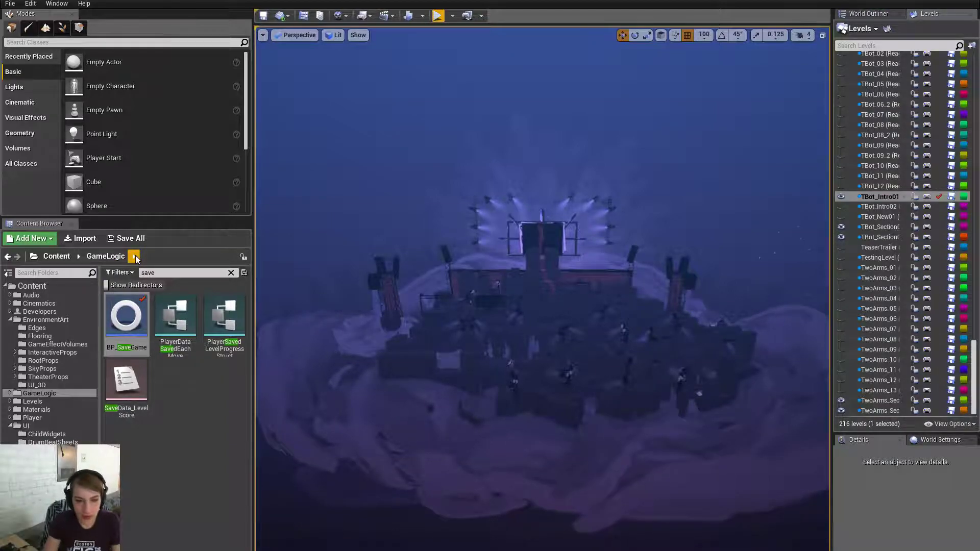
Play the level again full screen, and enter and leave the 0/3 section and the 0/2 section just below the upper one
key("alt+p")
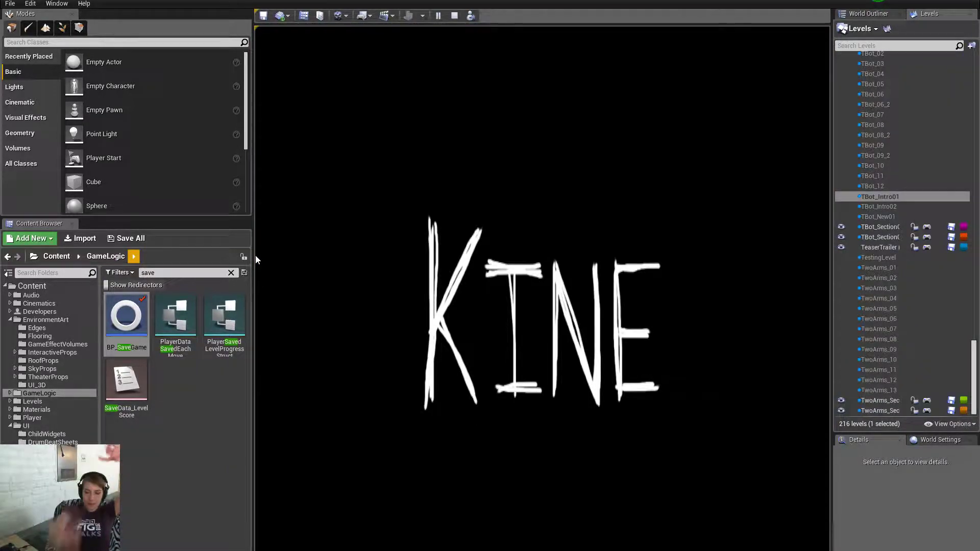
key("F11")
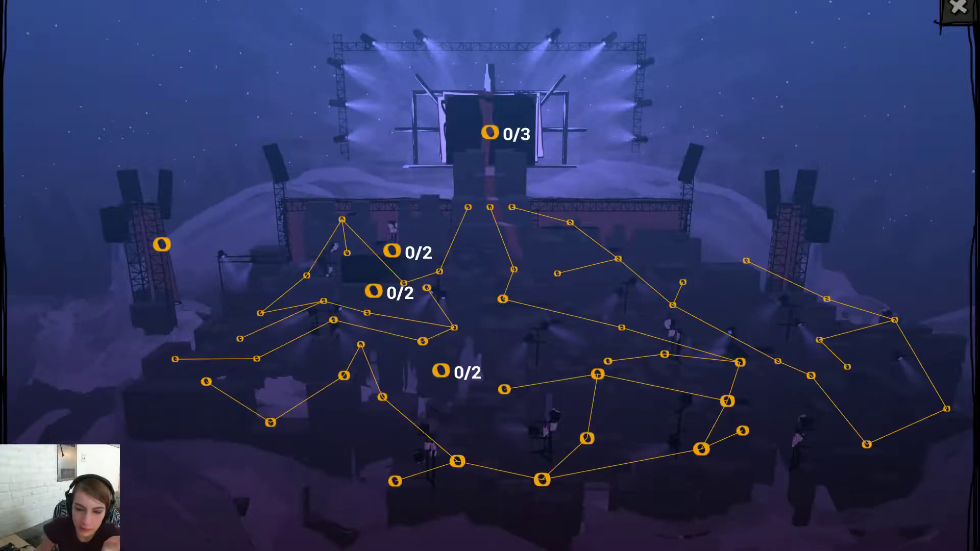
left_click(487, 132)
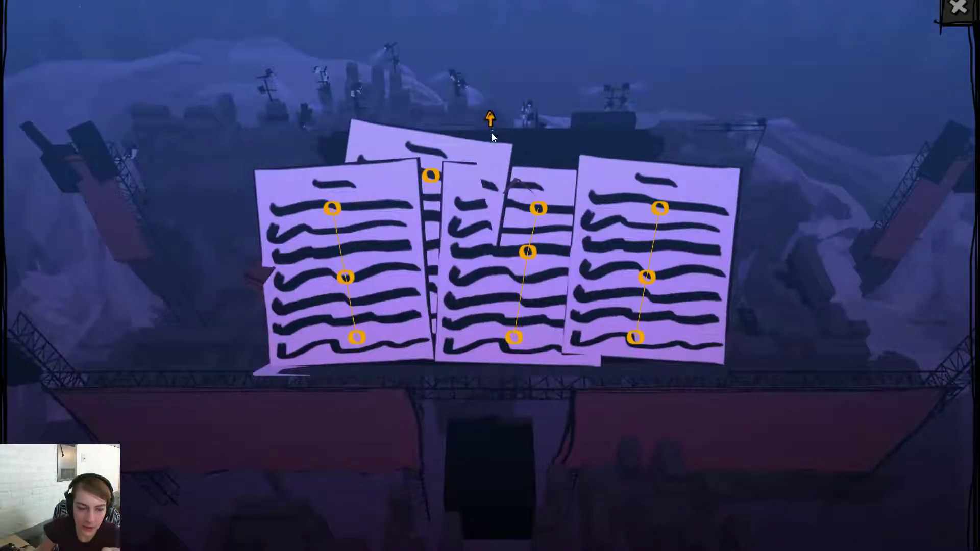
left_click(491, 120)
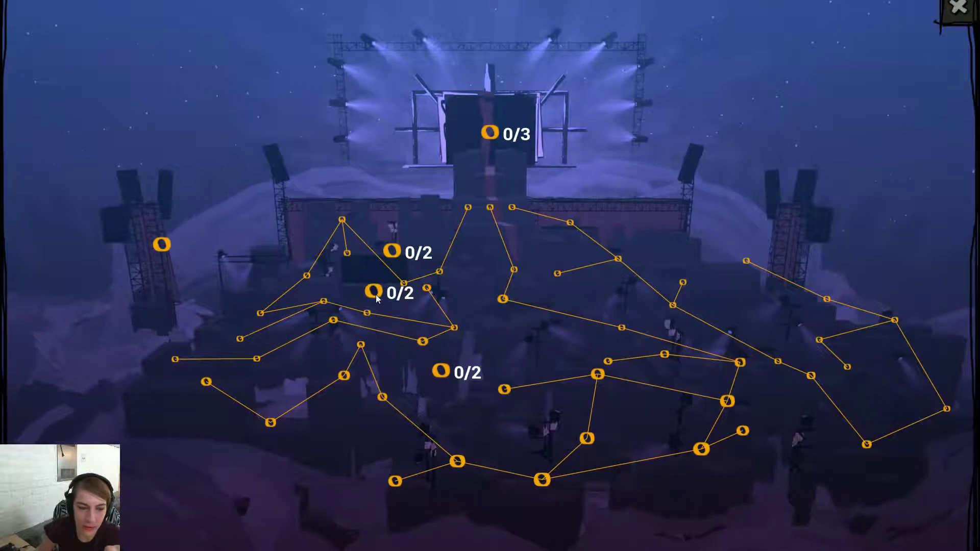
left_click(376, 295)
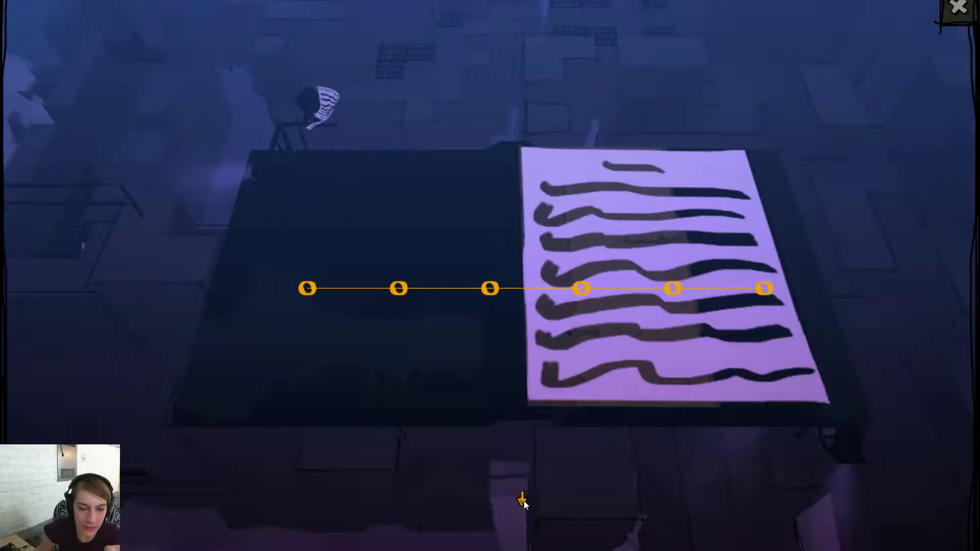
left_click(522, 499)
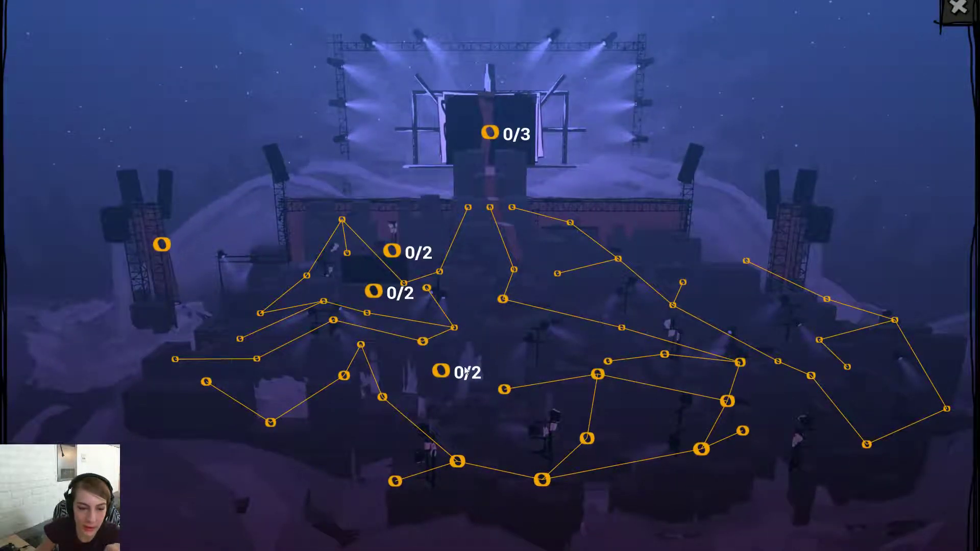
Enter the lowest 0/2 section of the main menu, go back to the overview, and enter it again
left_click(466, 372)
left_click(544, 429)
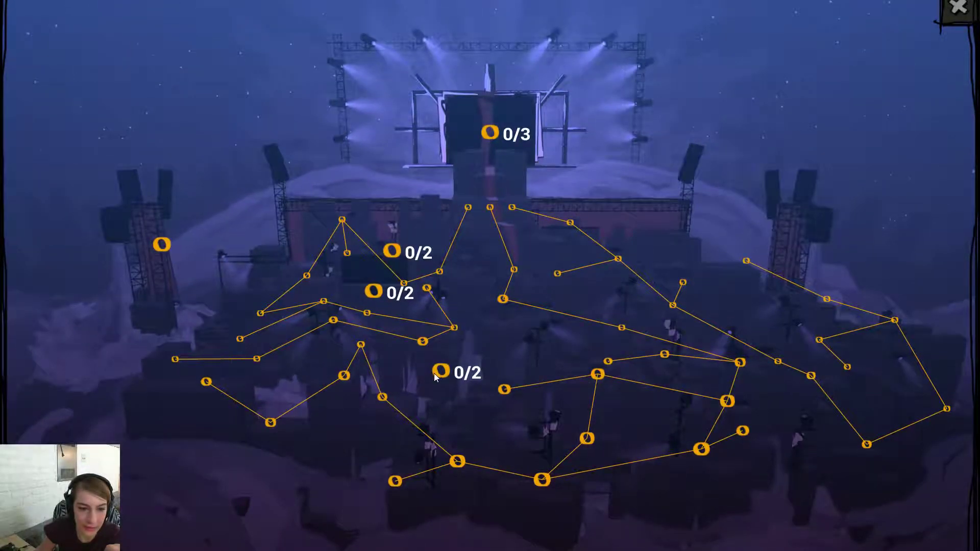
left_click(438, 371)
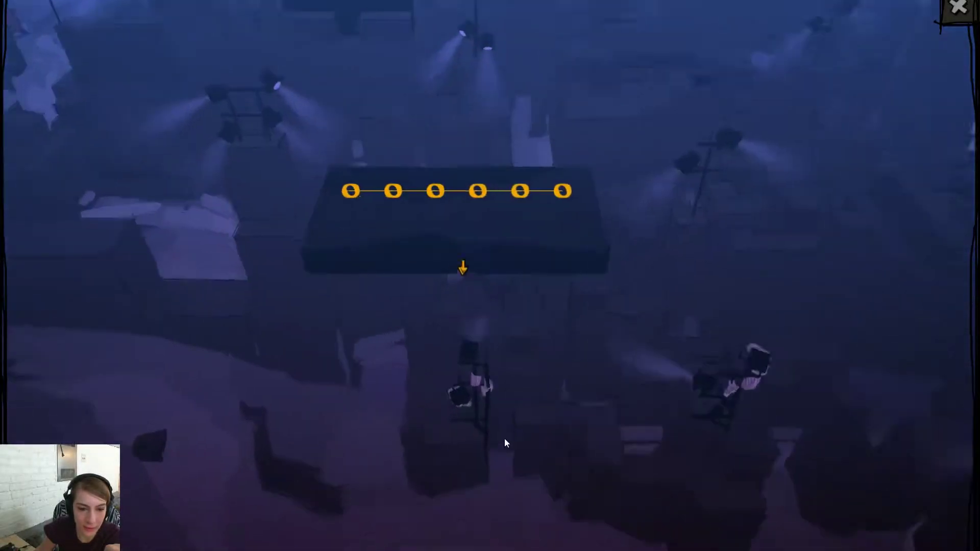
Return to the main menu overview and enter and leave each of the two upper 0/2 sections
left_click(544, 429)
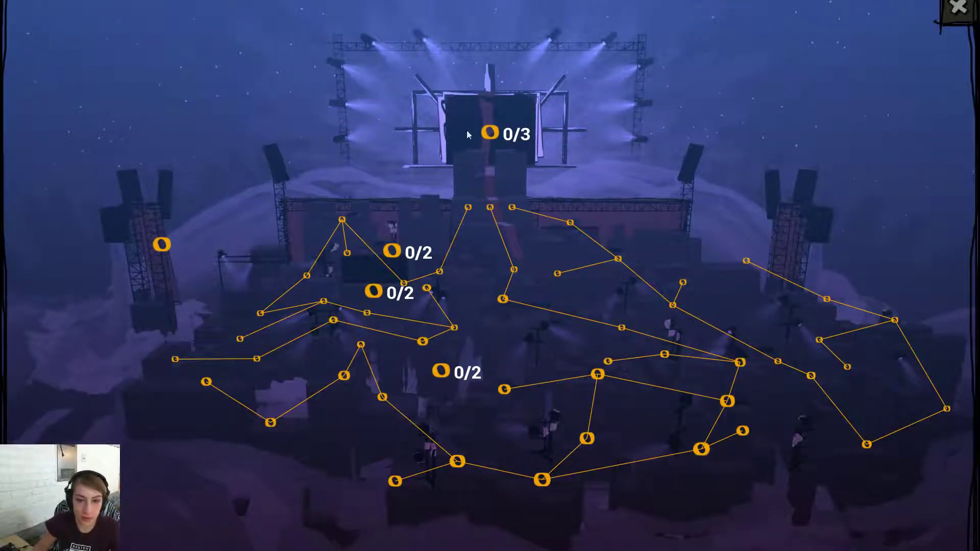
key("r")
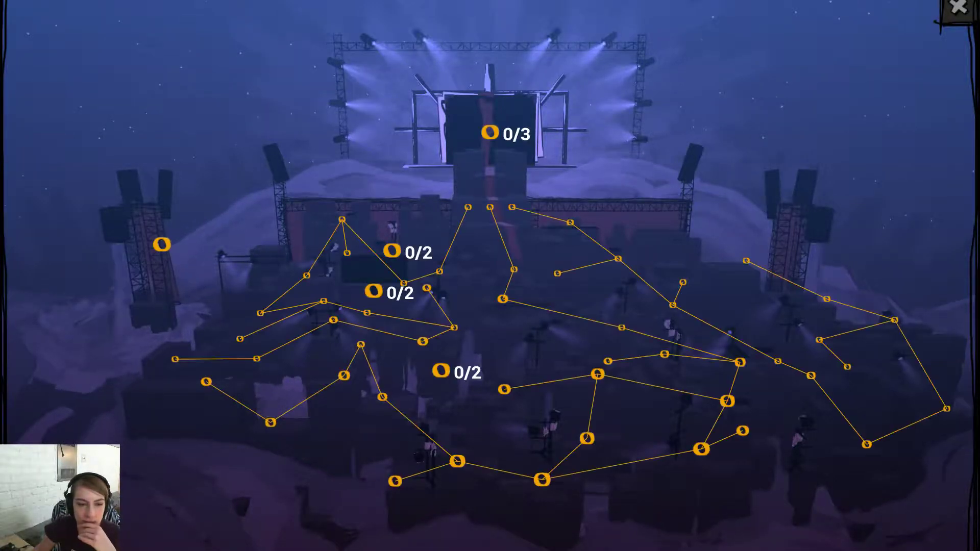
left_click(391, 251)
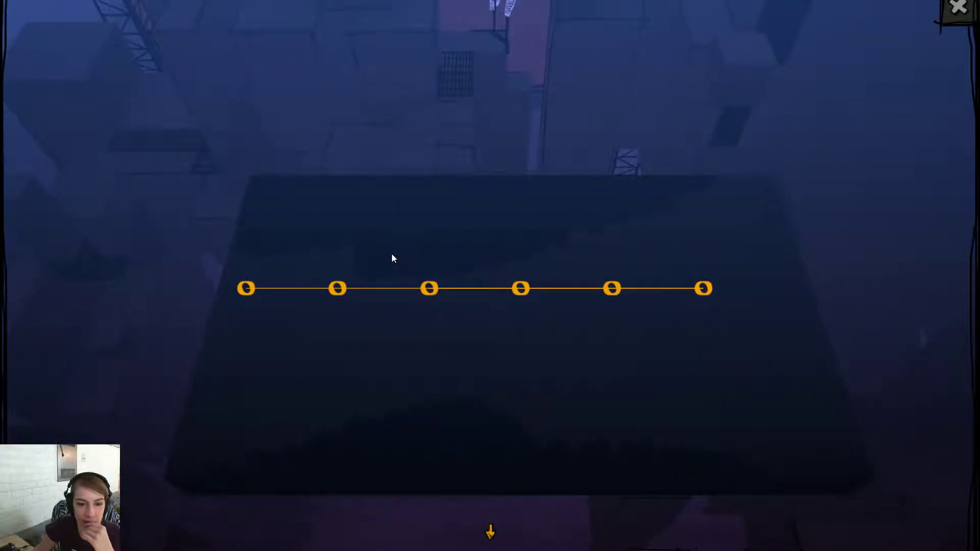
left_click(491, 532)
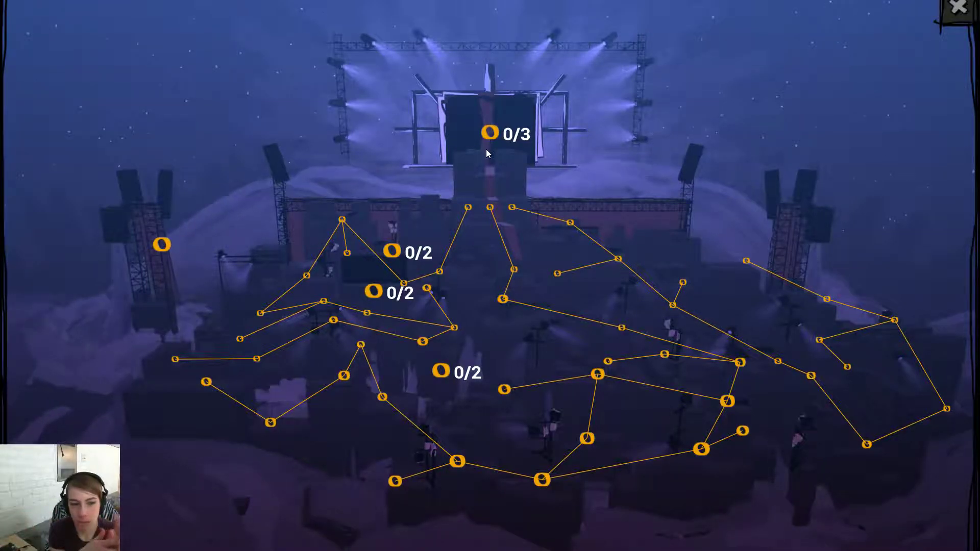
left_click(381, 292)
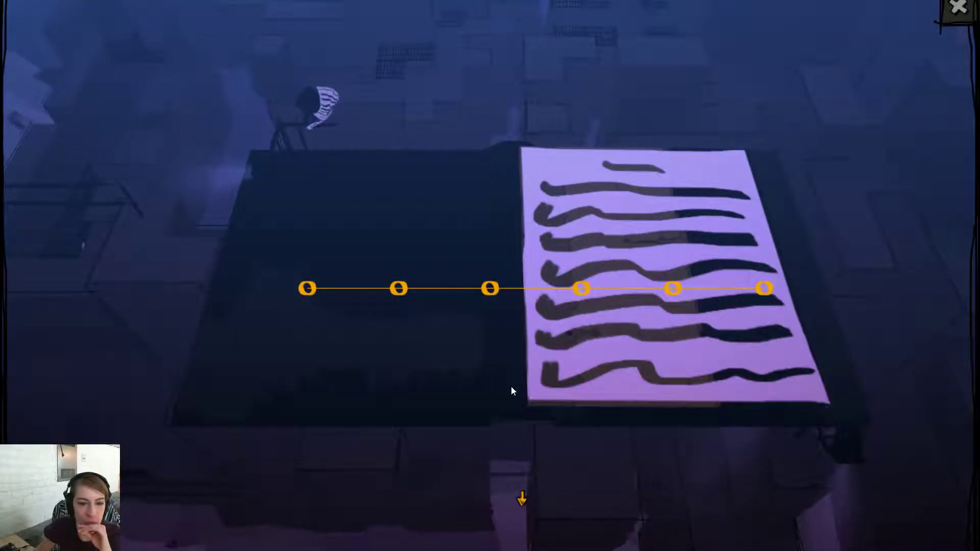
left_click(521, 499)
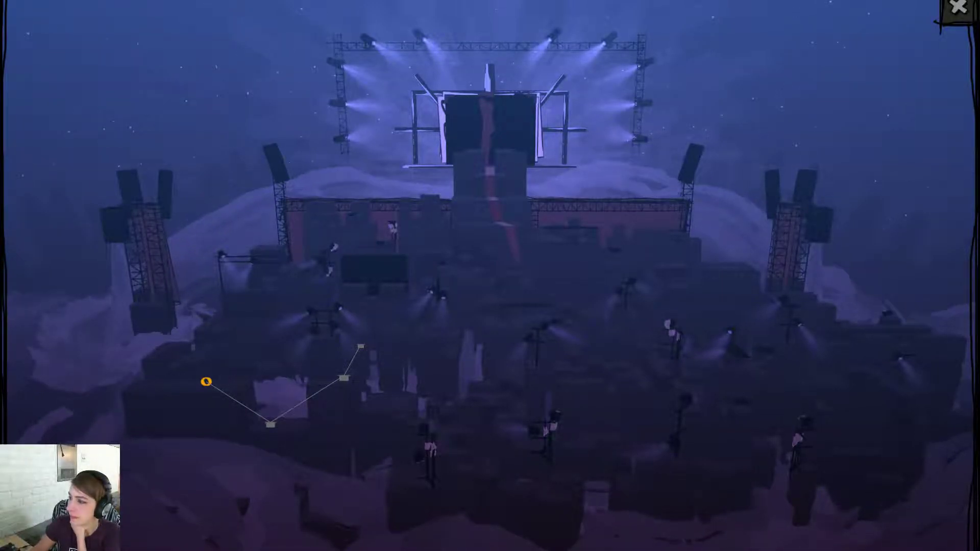
Switch to Chrome, search Google for "music scroll" and show the image results
key("alt+Tab")
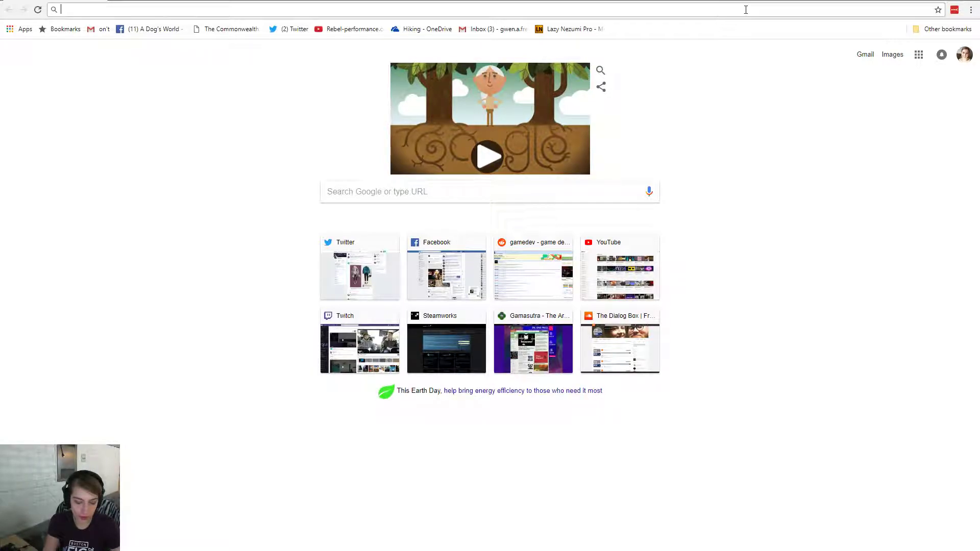
type("music scroll")
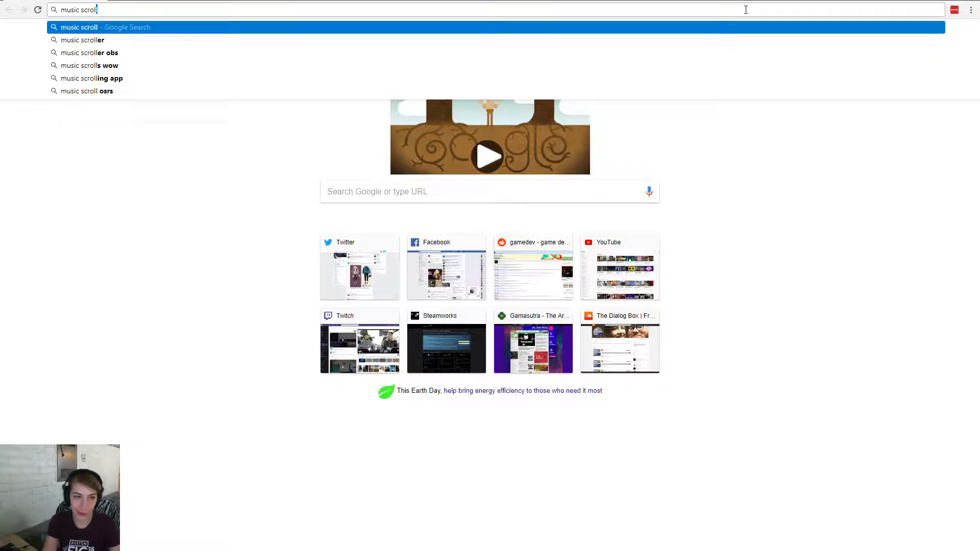
key("Return")
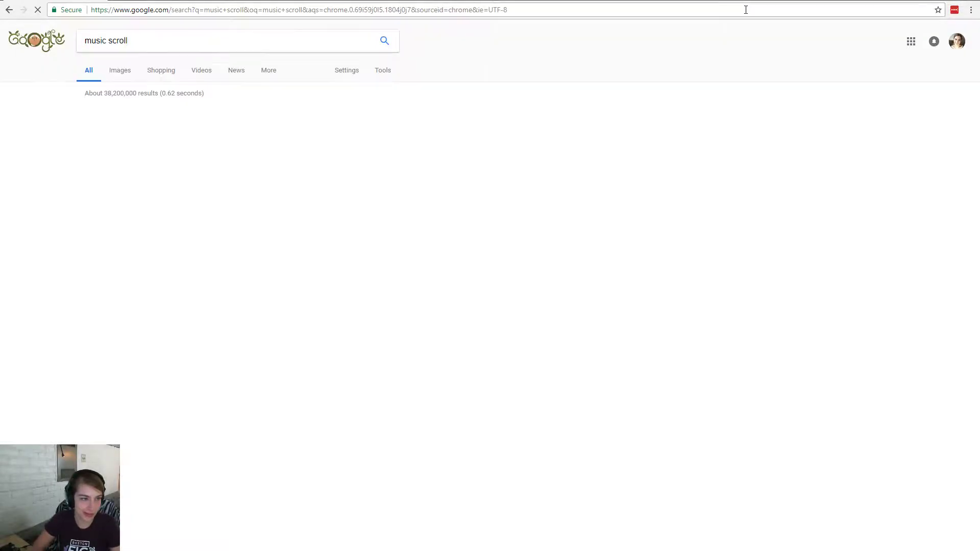
left_click(121, 71)
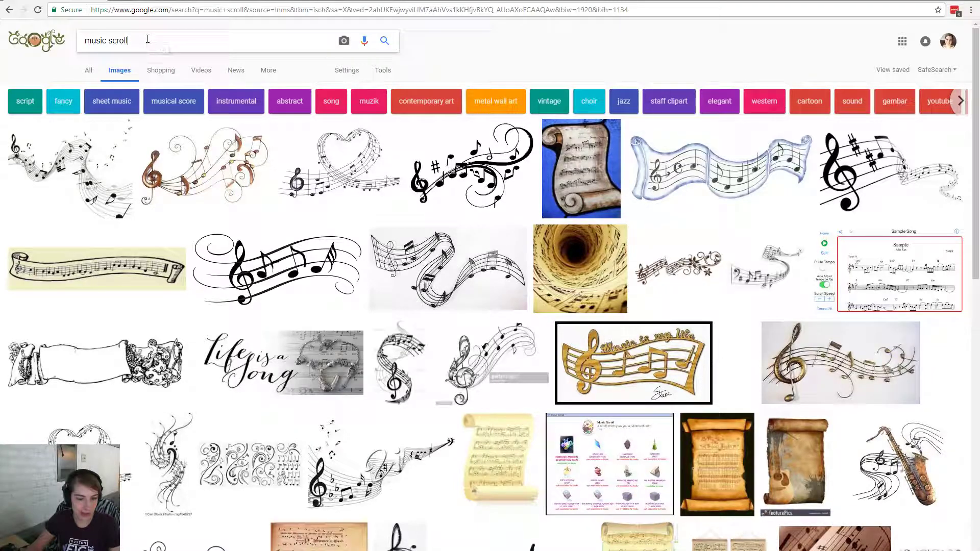
Look through the music scroll images and run a new image search for "scroll"
triple_click(150, 38)
type("scroll")
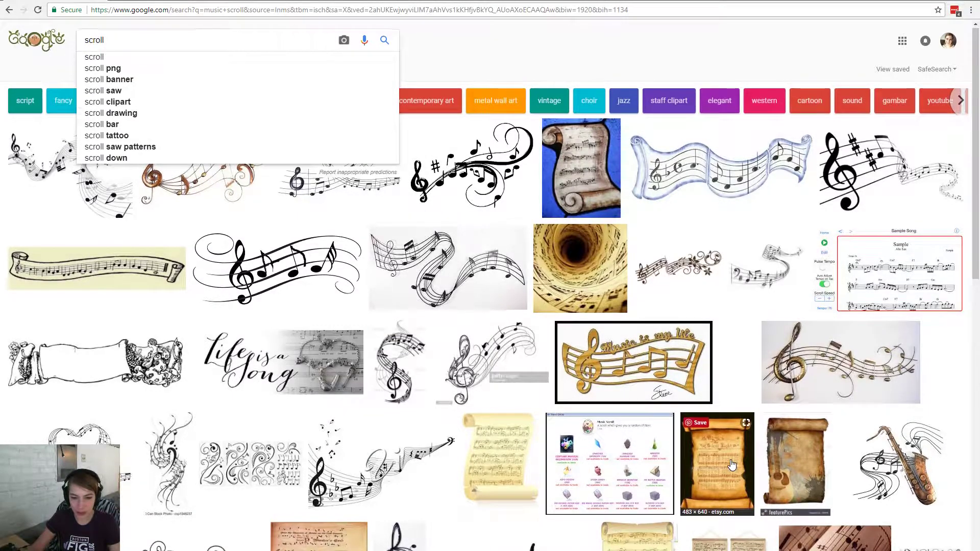
scroll(785, 212, "down", 5)
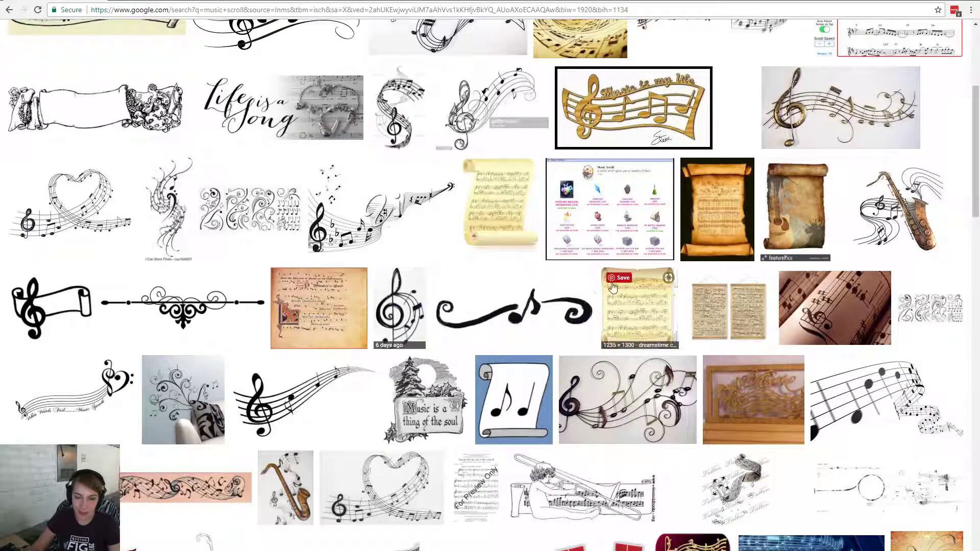
scroll(364, 470, "down", 6)
scroll(364, 470, "up", 12)
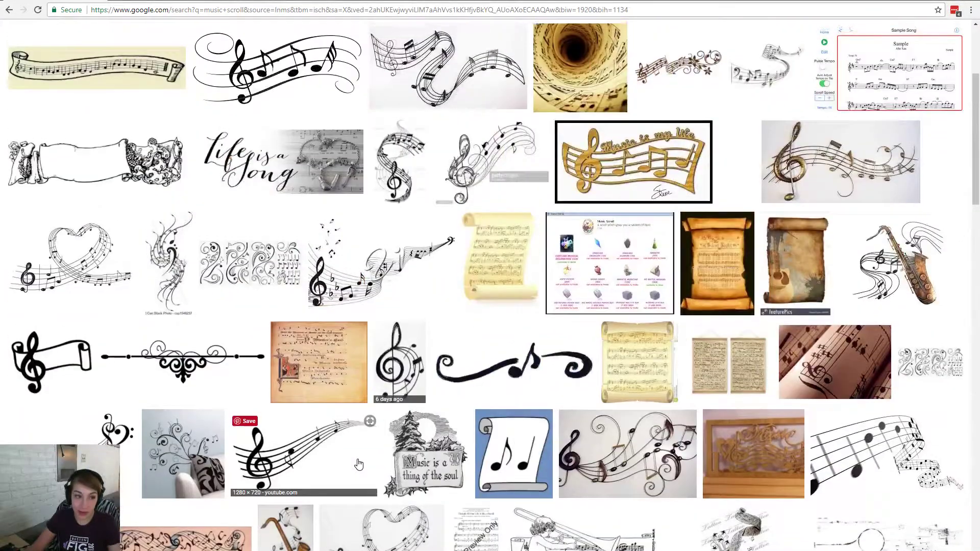
left_click(133, 40)
key("Return")
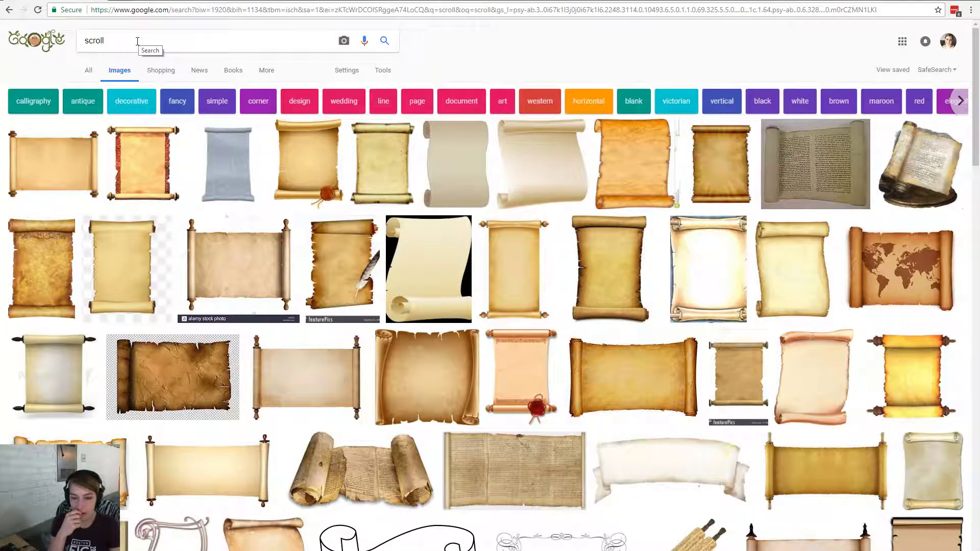
Replace the image search with "music notebook"
double_click(137, 41)
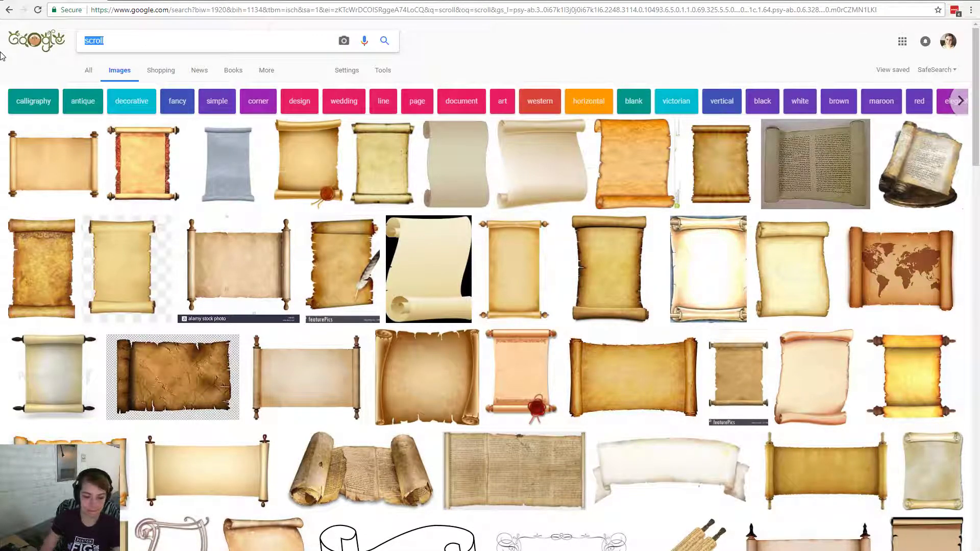
type("music notebook")
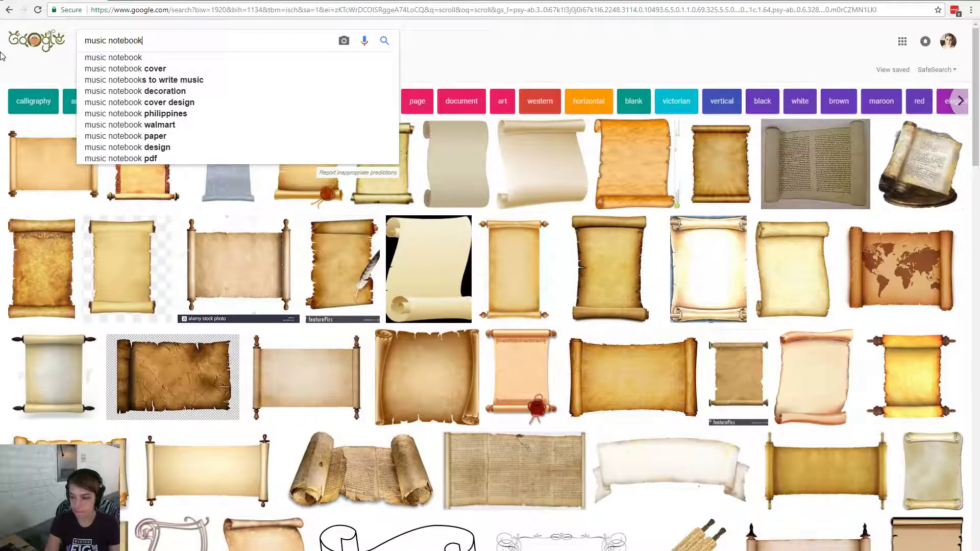
key("Return")
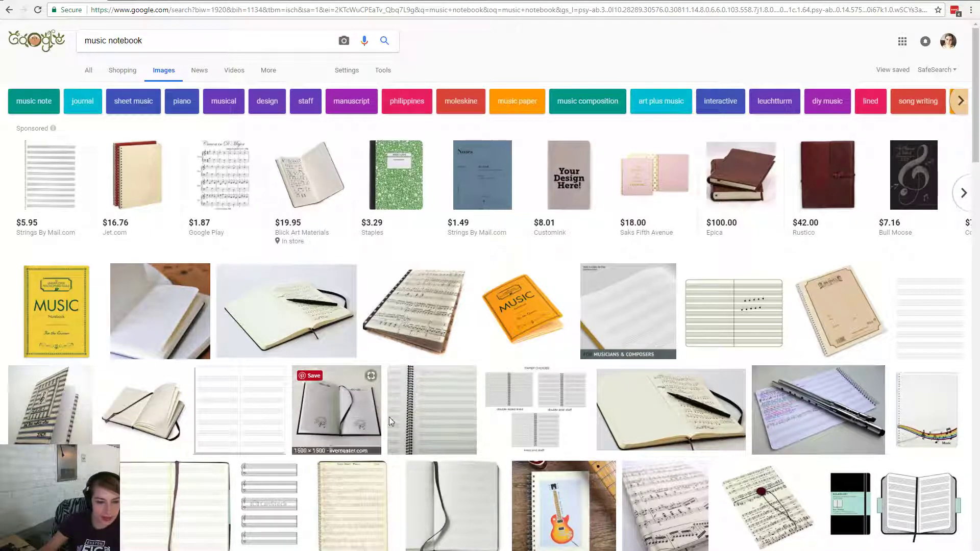
Examine the music notebook image results down to the end of the list for usable reference designs
scroll(408, 419, "down", 4)
scroll(636, 352, "down", 8)
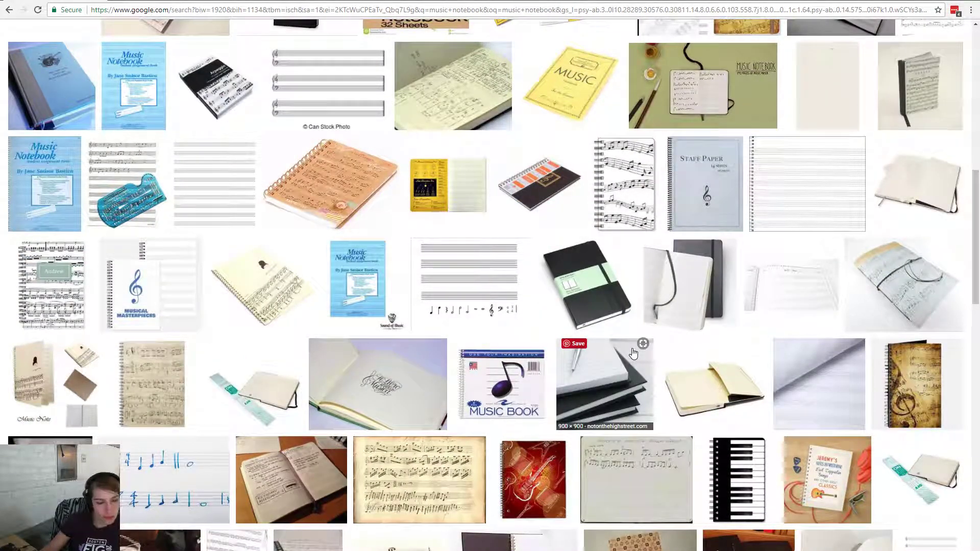
scroll(633, 352, "down", 5)
scroll(630, 353, "down", 3)
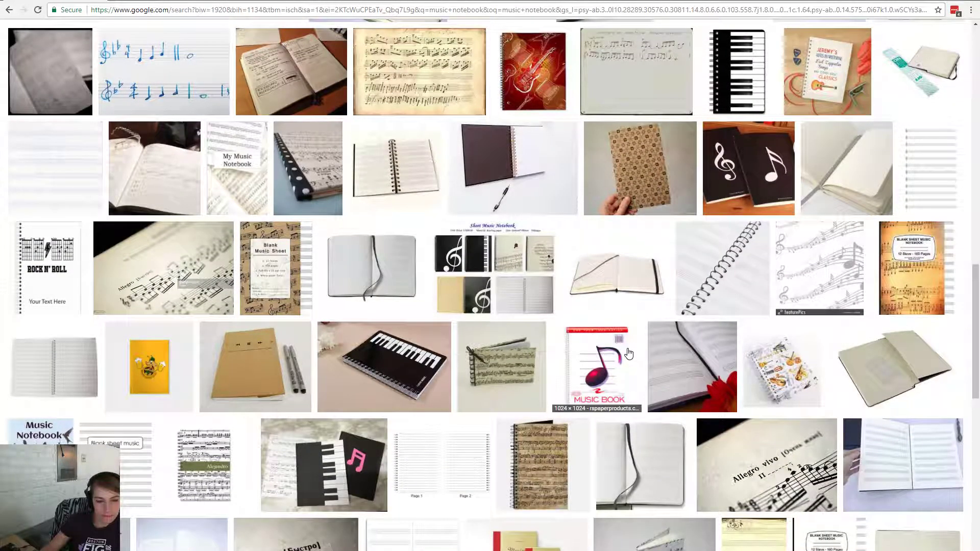
scroll(629, 353, "down", 6)
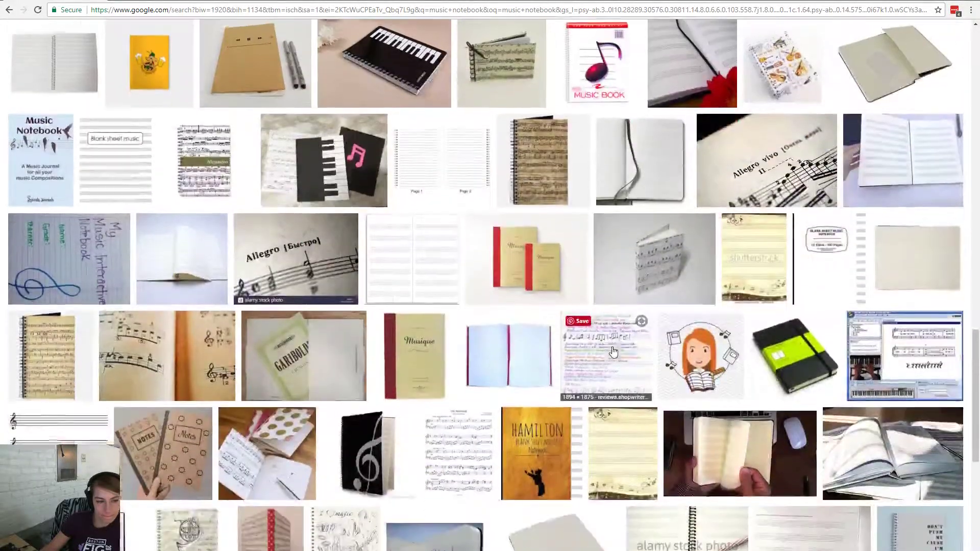
scroll(614, 352, "down", 2)
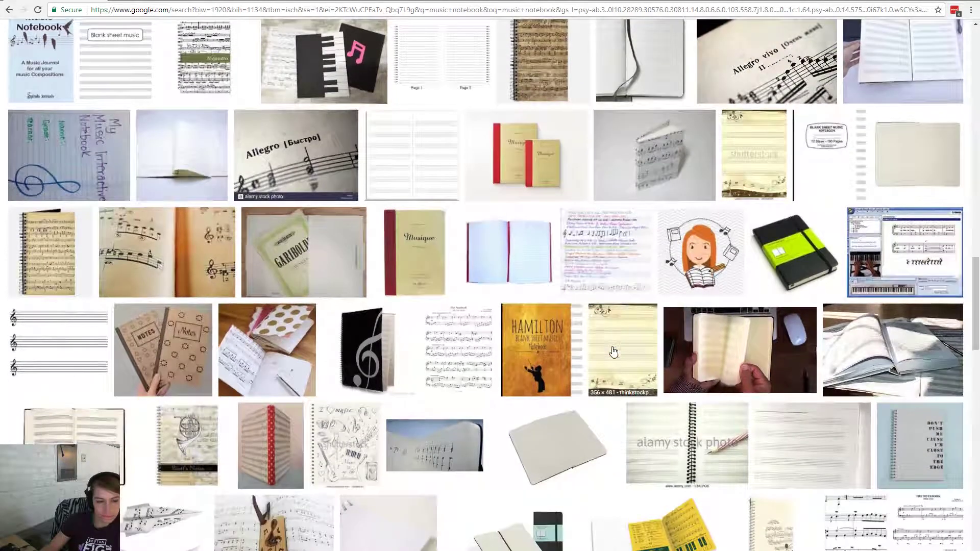
scroll(614, 352, "down", 8)
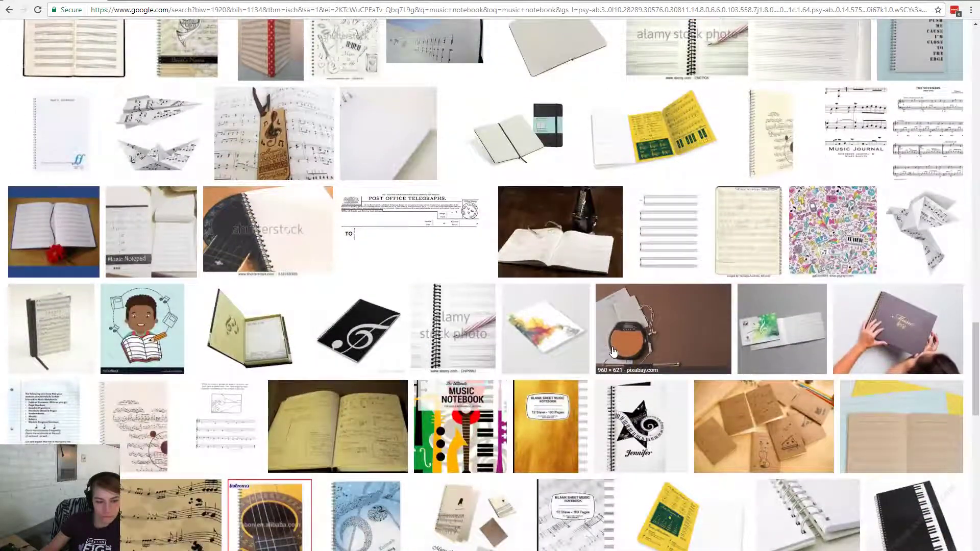
scroll(613, 352, "down", 3)
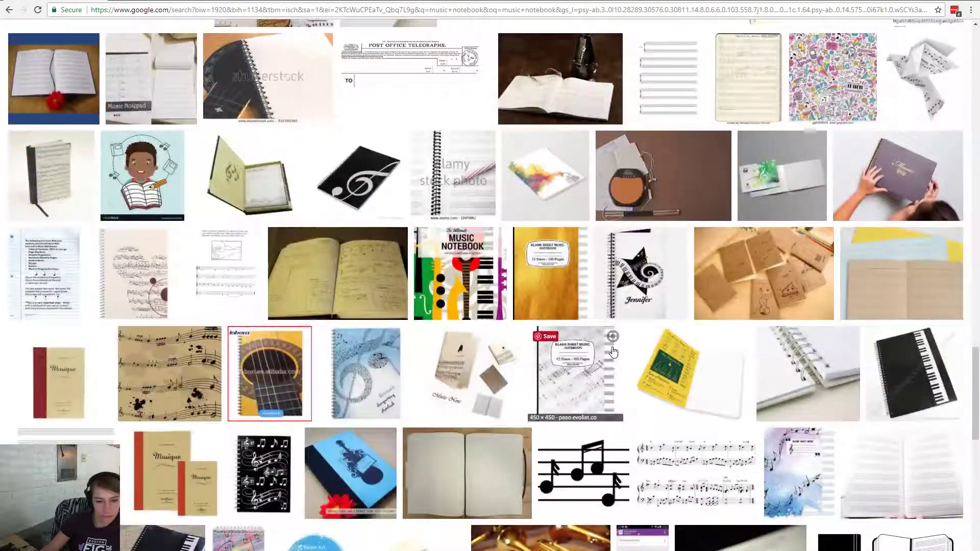
scroll(613, 352, "down", 4)
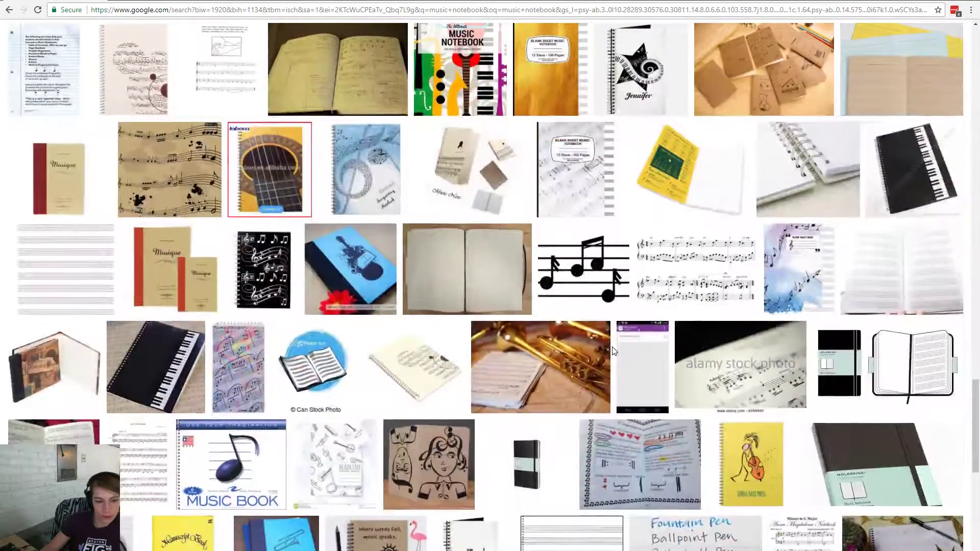
scroll(613, 351, "down", 2)
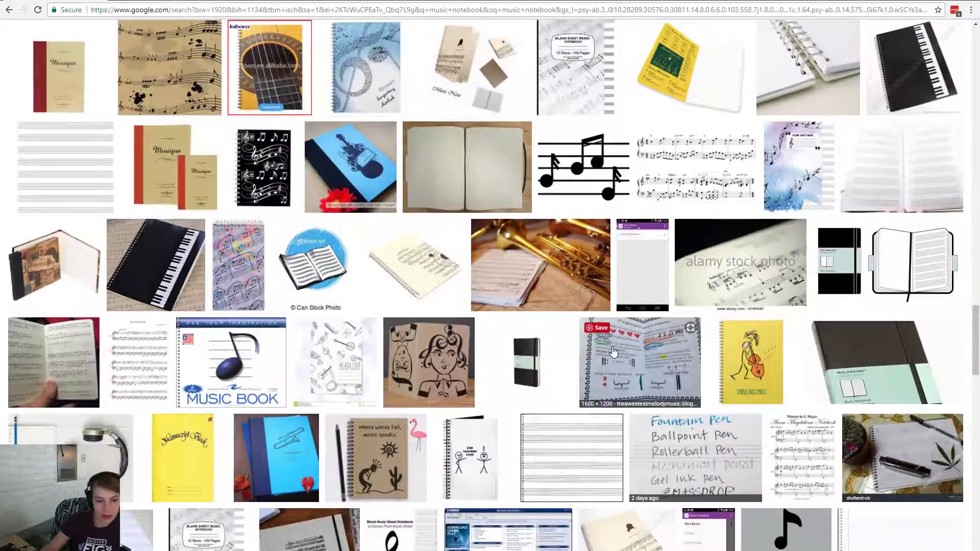
scroll(614, 351, "down", 2)
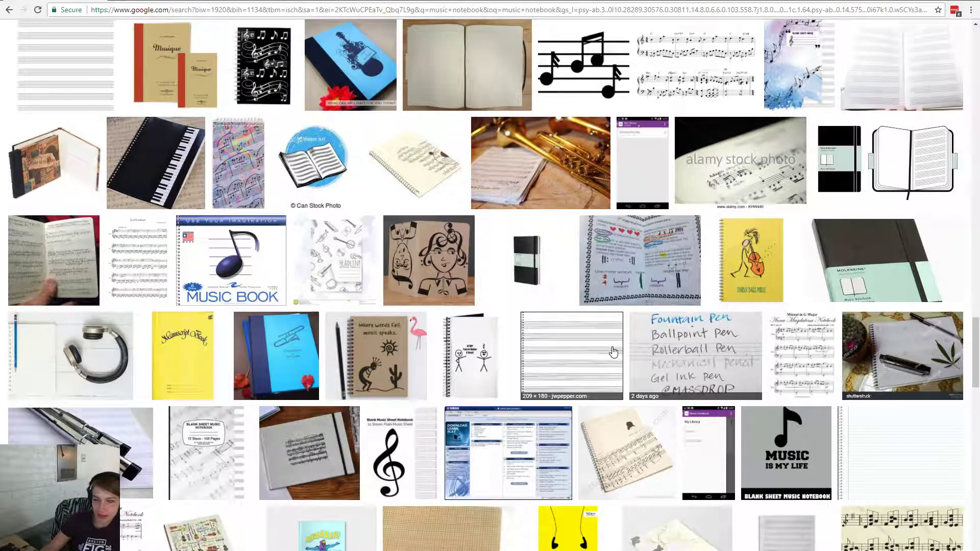
scroll(613, 352, "down", 5)
scroll(613, 353, "down", 3)
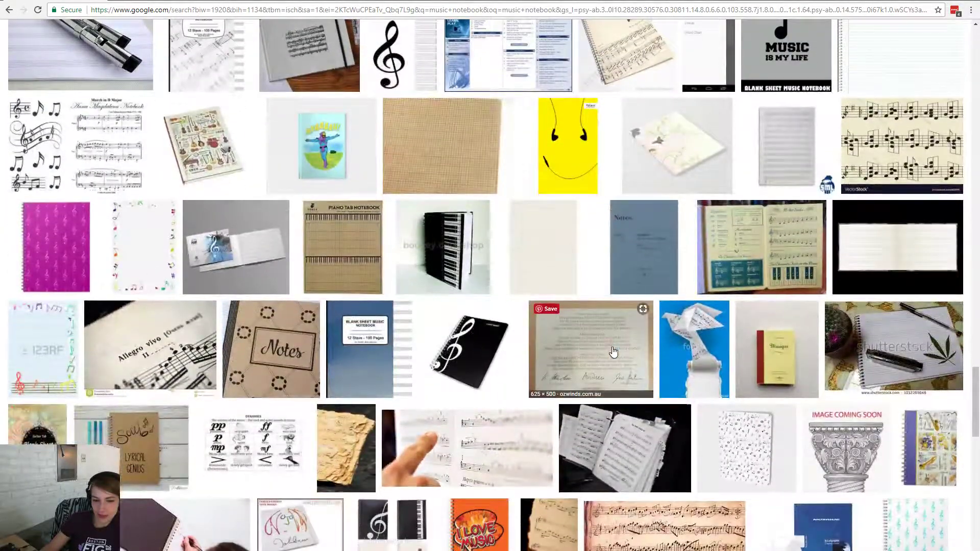
scroll(613, 352, "down", 9)
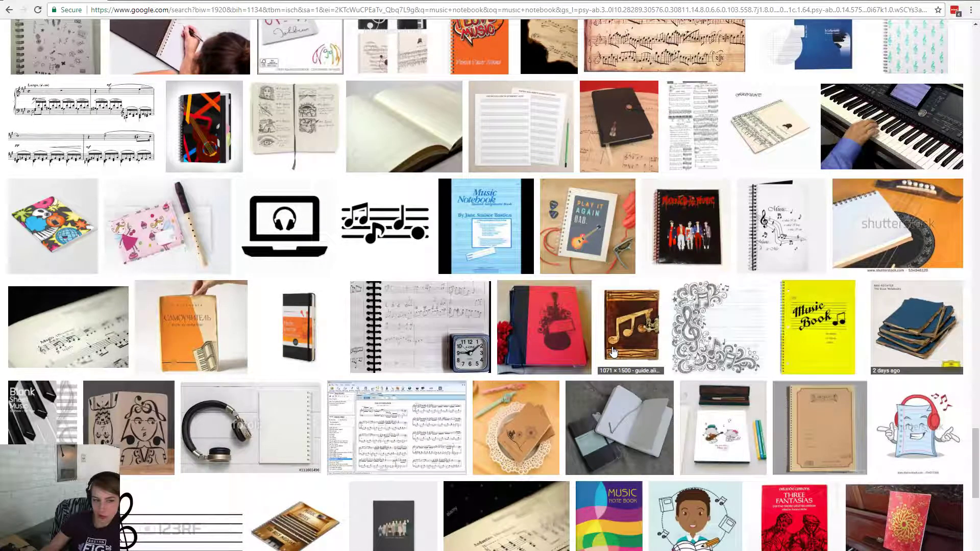
scroll(612, 351, "down", 4)
scroll(613, 351, "down", 4)
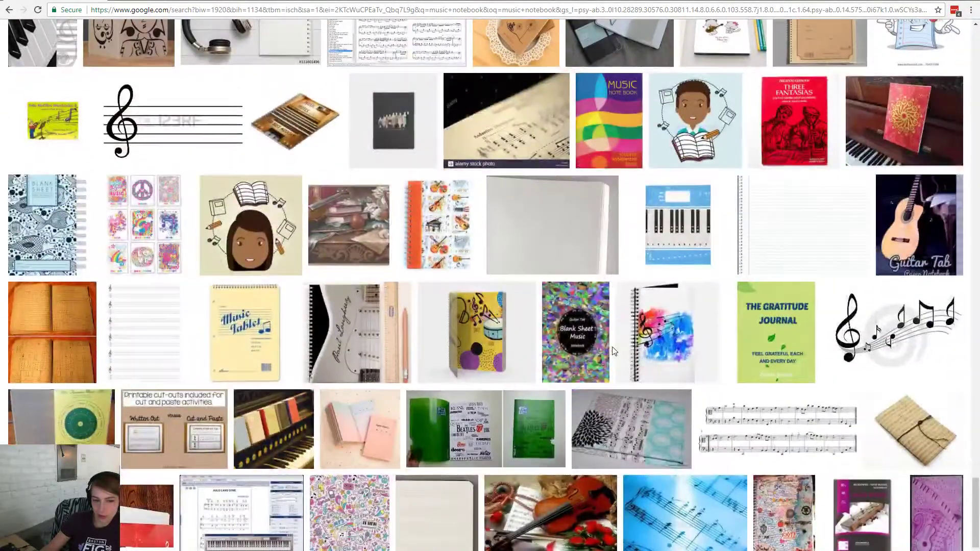
scroll(611, 347, "down", 7)
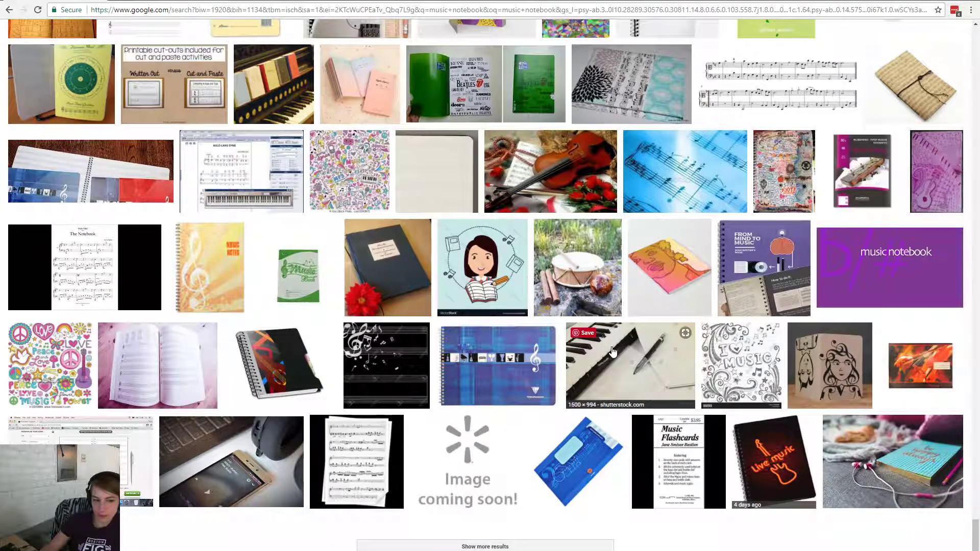
scroll(973, 537, "up", 4)
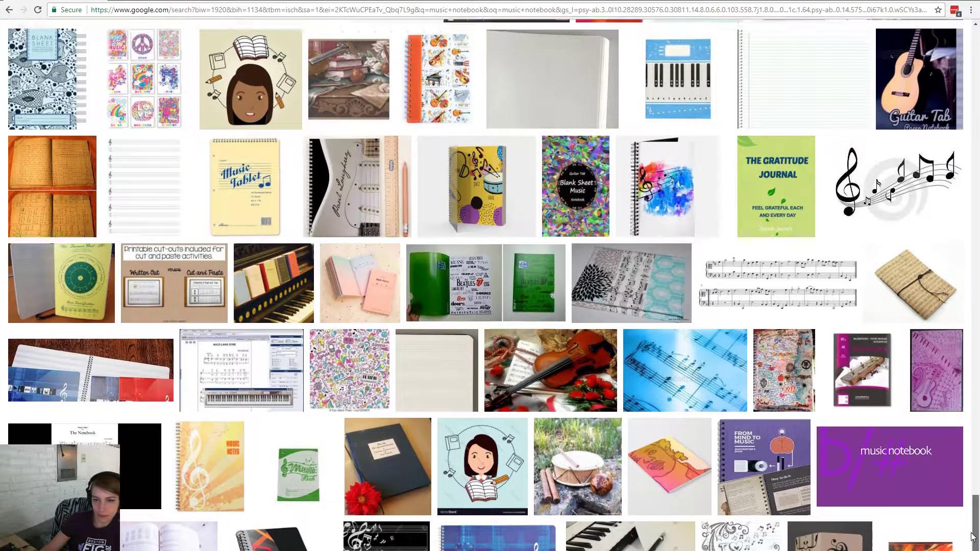
Return to the first music notebook results and preview the photo of the spiral notebook with metal flutes on it
left_click_drag(972, 534, 935, 57)
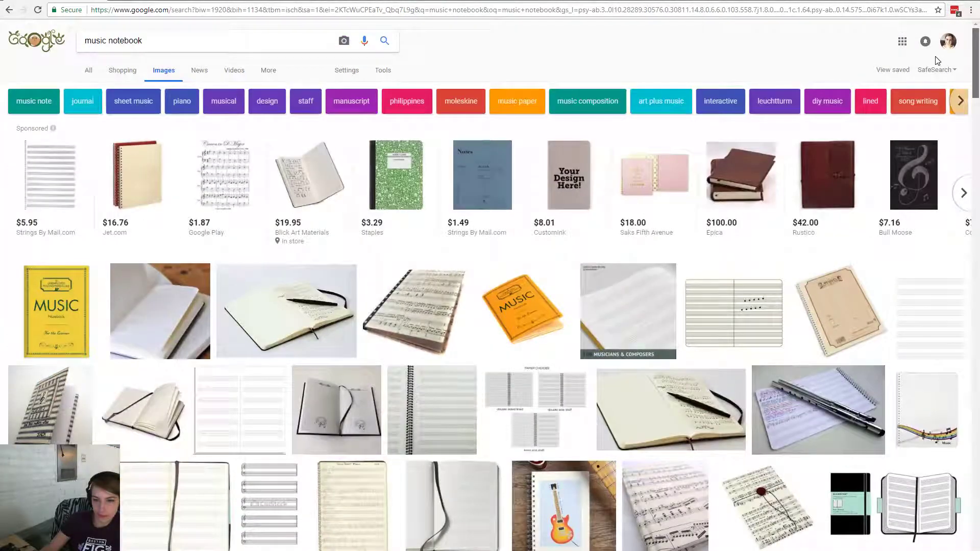
left_click(816, 411)
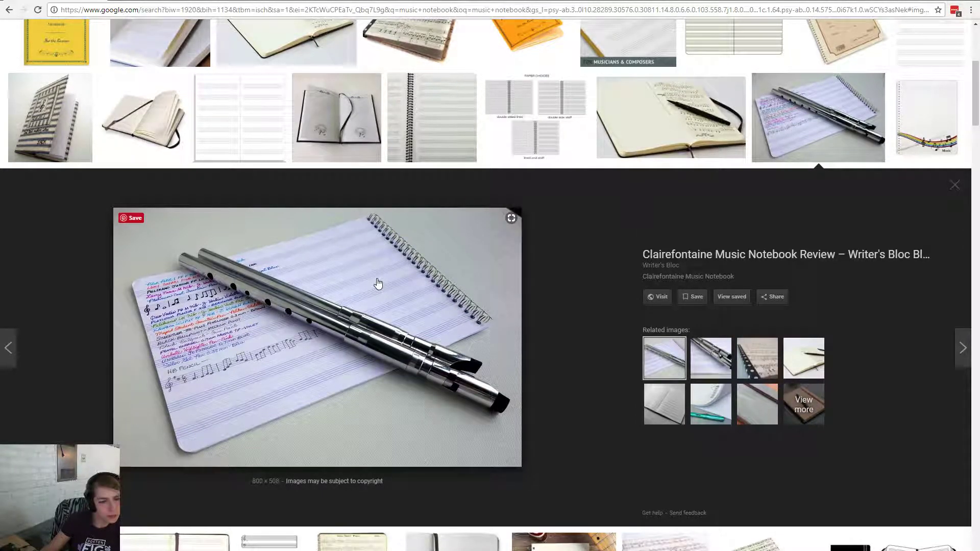
scroll(378, 283, "up", 4)
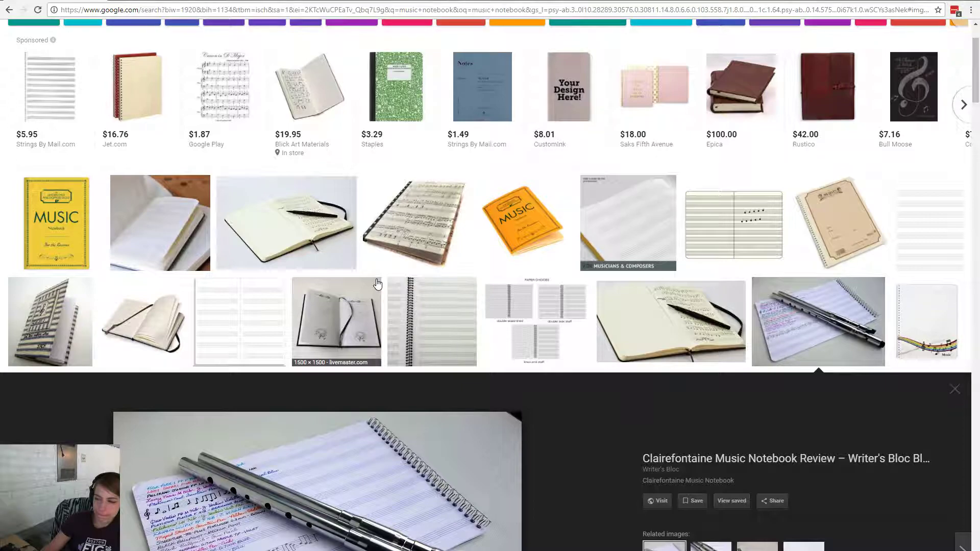
scroll(377, 284, "up", 2)
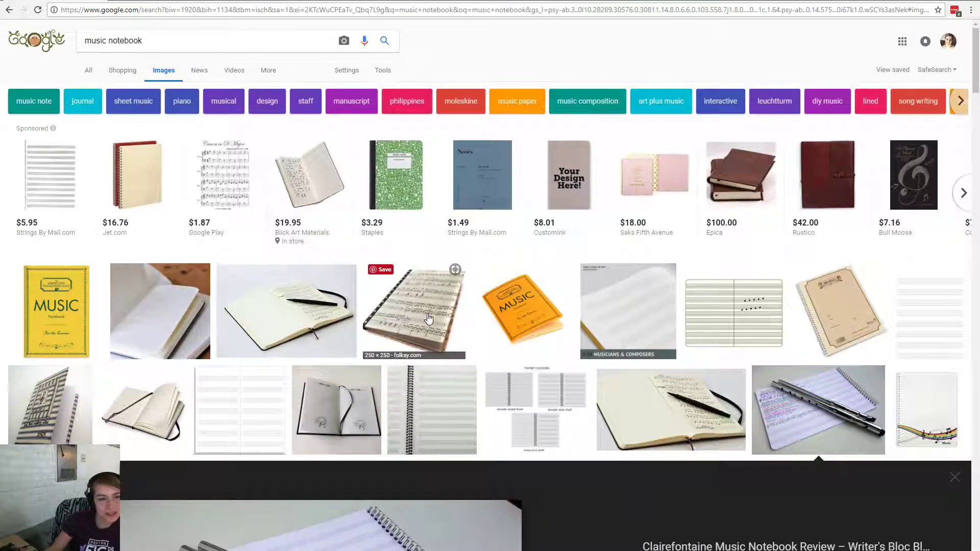
Look through the music notebook image results below the enlarged photo of the metal flutes
scroll(431, 312, "down", 2)
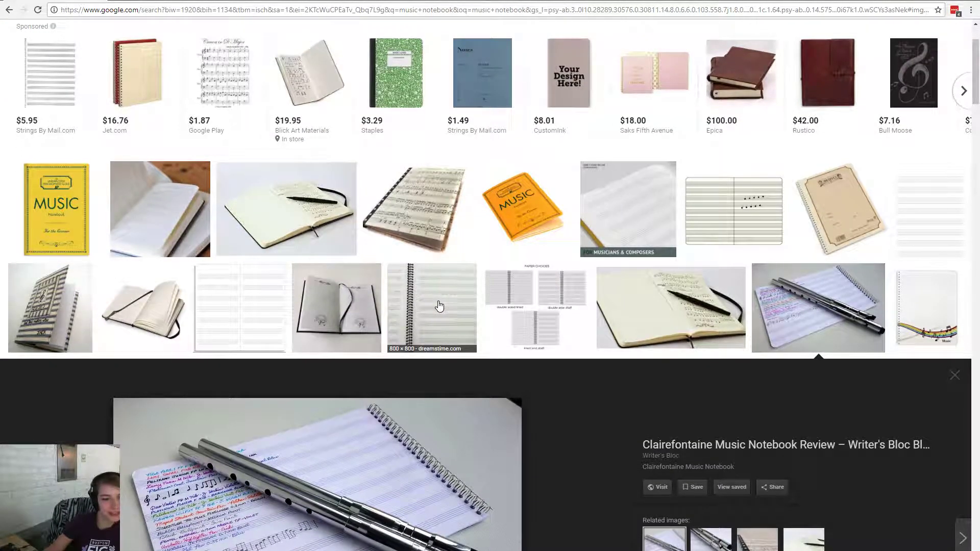
scroll(439, 306, "down", 8)
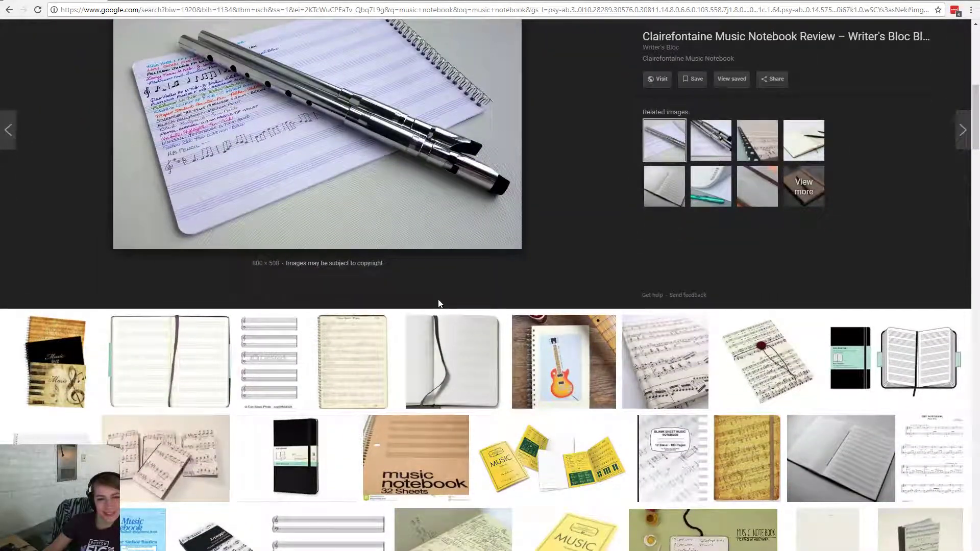
scroll(438, 304, "up", 2)
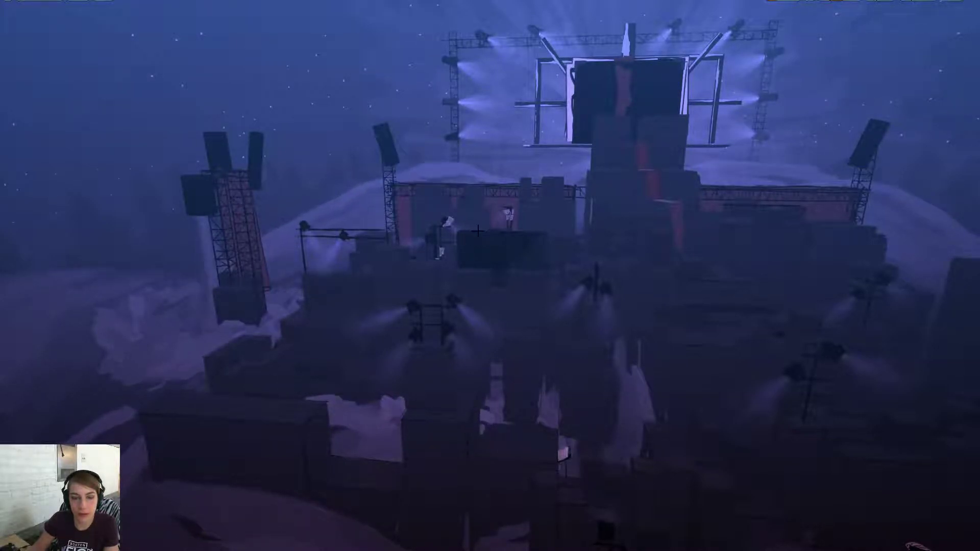
Widen the level list to read the full names and open the level blueprint of BGLevel_SmallStageA
left_click(971, 3)
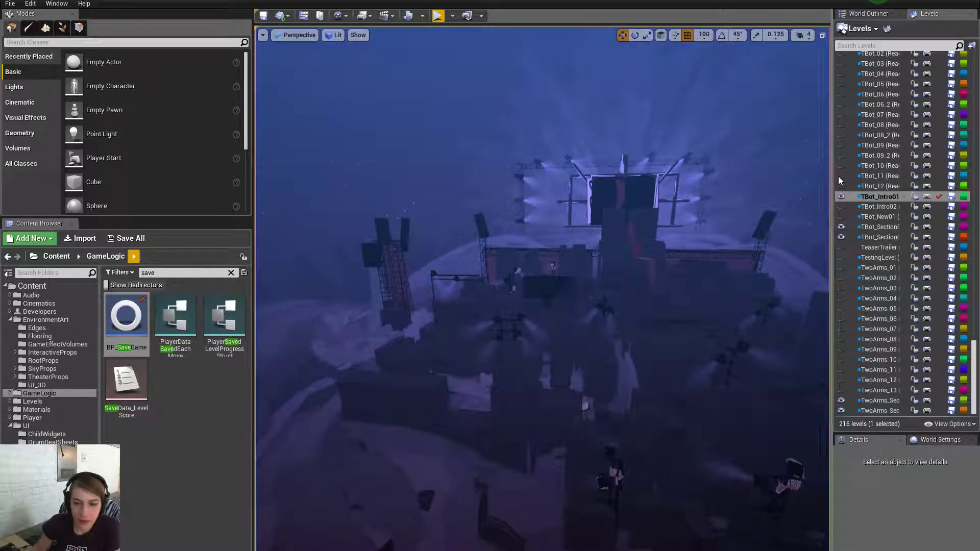
right_click_drag(658, 286, 624, 257)
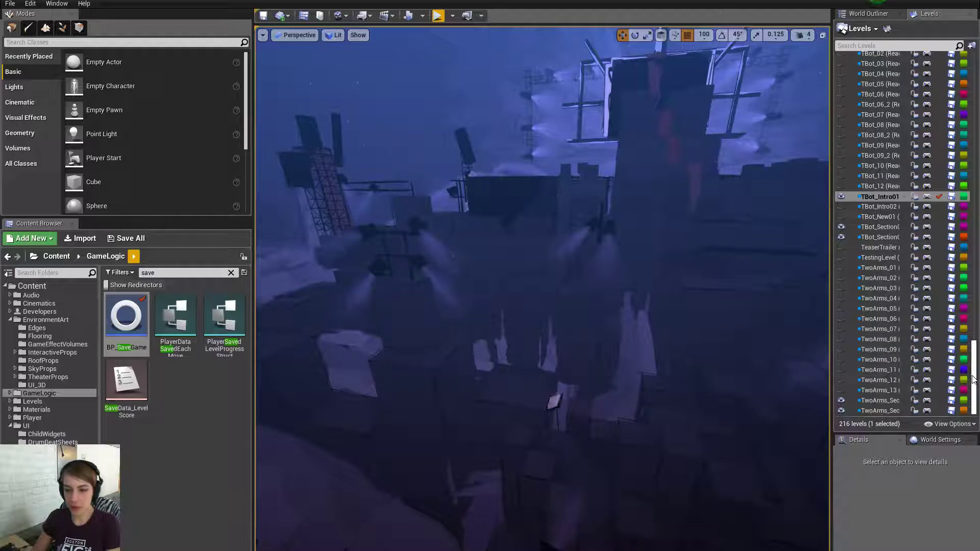
left_click_drag(972, 379, 972, 87)
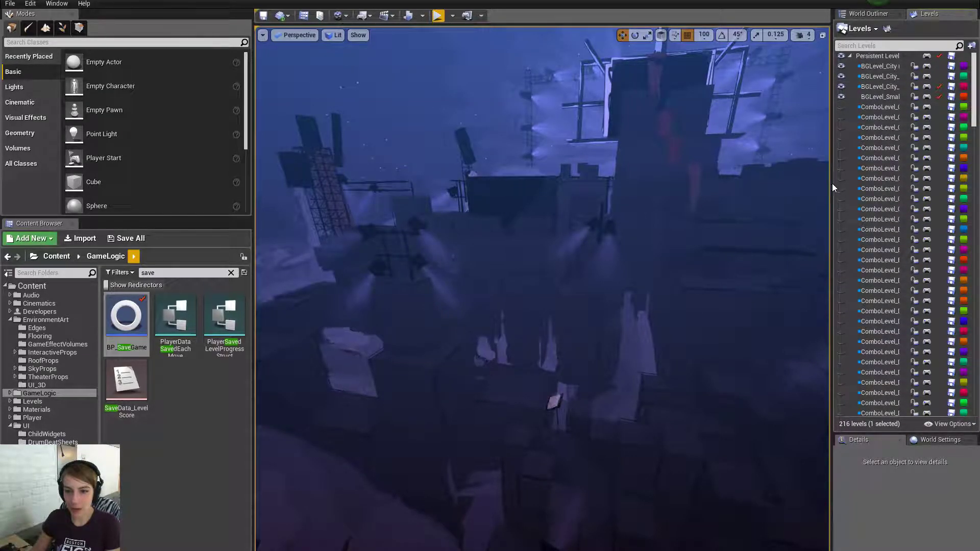
left_click_drag(831, 183, 737, 184)
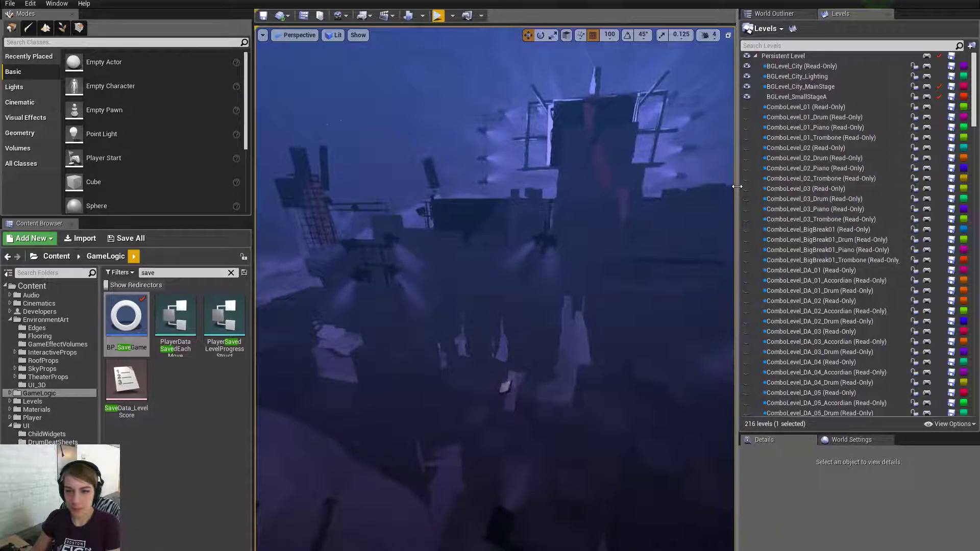
left_click(792, 97)
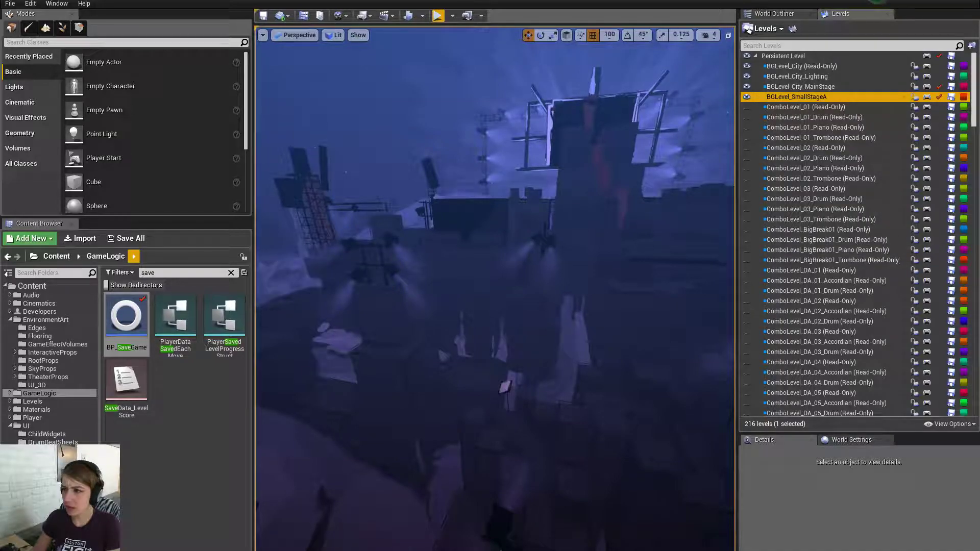
left_click(928, 98)
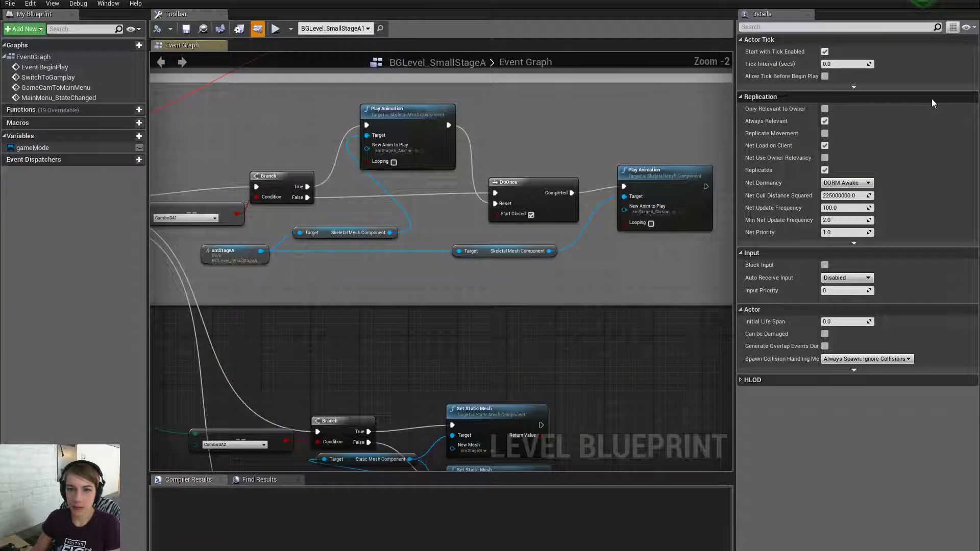
Examine the event graph's ComboDA2 and ComboDA3 branches that set the static meshes of smStageB and smStageC, and leave the blueprint
scroll(627, 279, "down", 5)
scroll(547, 393, "up", 4)
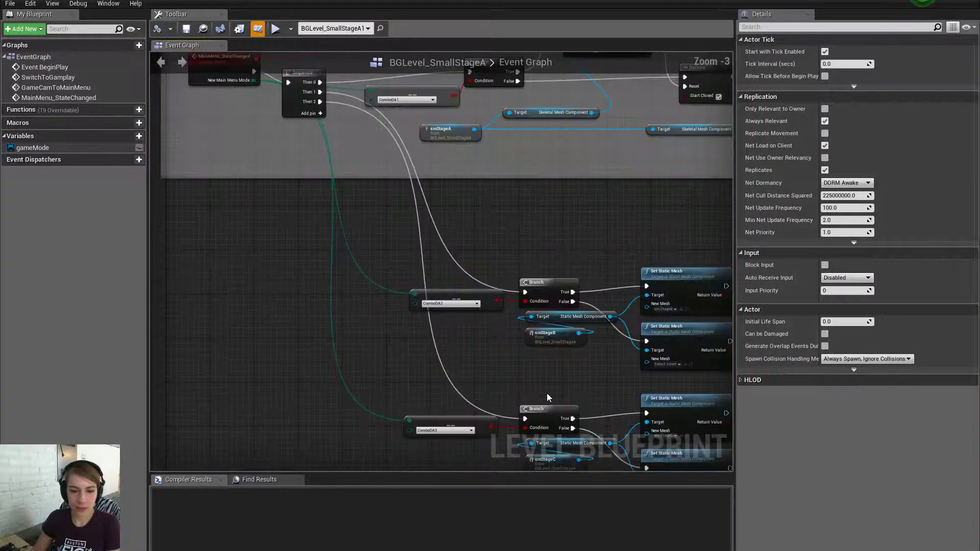
right_click_drag(550, 390, 492, 384)
left_click(528, 328)
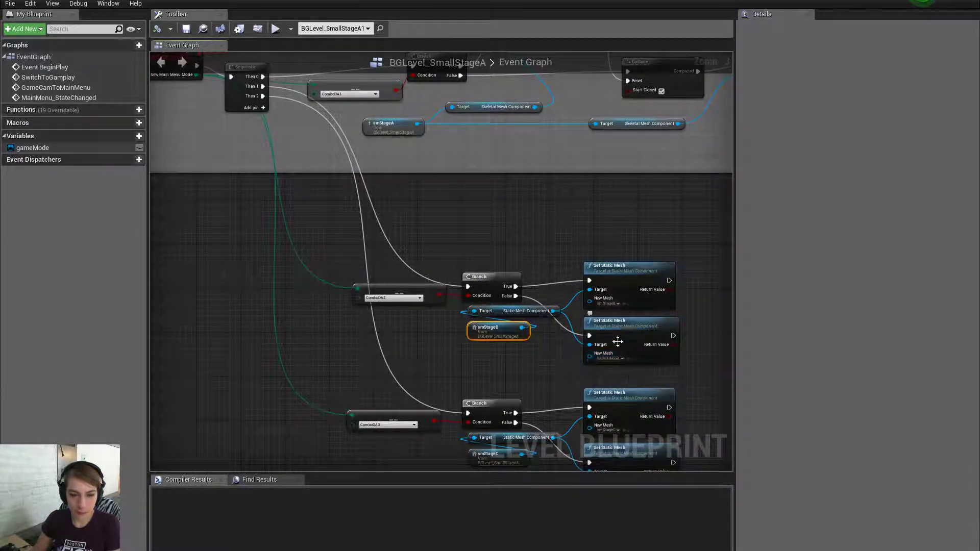
left_click(918, 1)
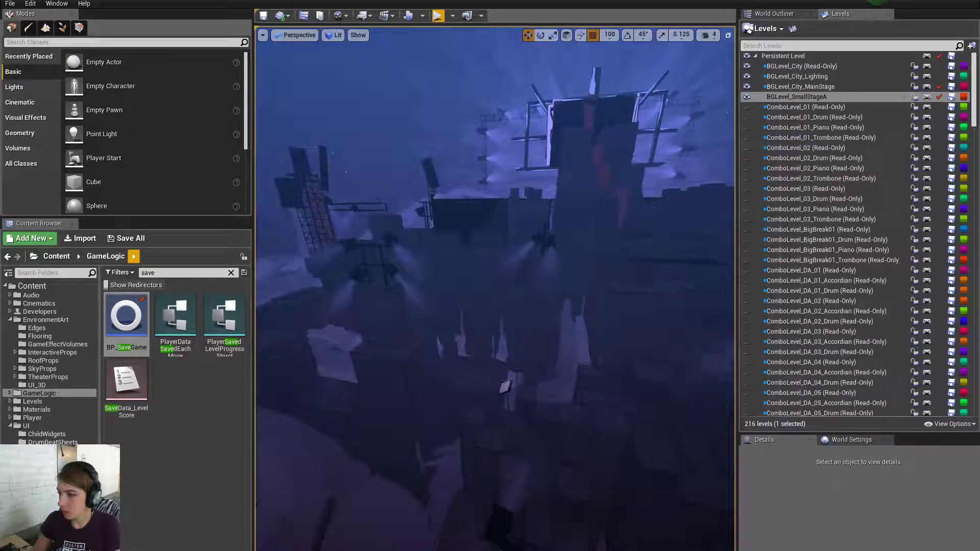
Select the smStageB mesh asset in TheaterProps/SmStageB and the smStageB actor in the world, enlarging the actor's details area
left_click(158, 389)
left_click(119, 315)
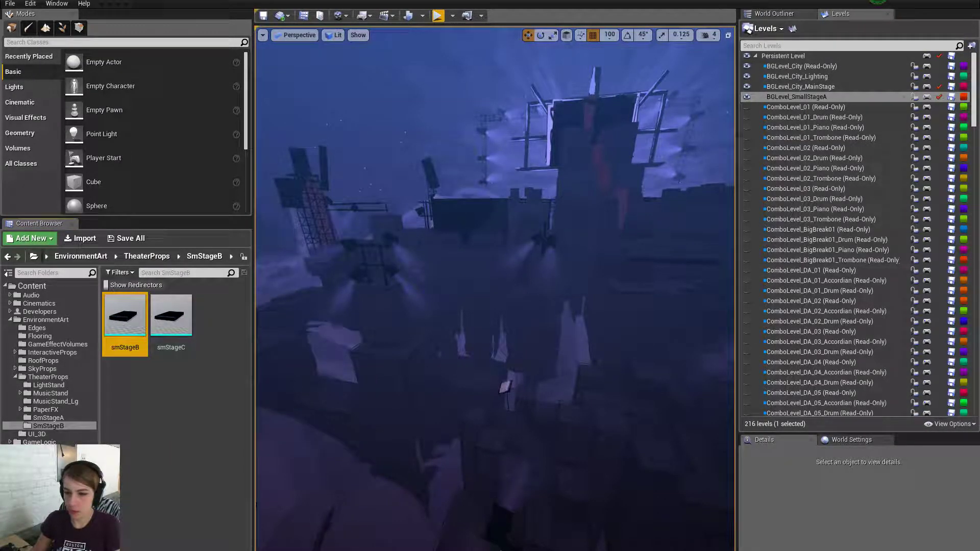
left_click(774, 15)
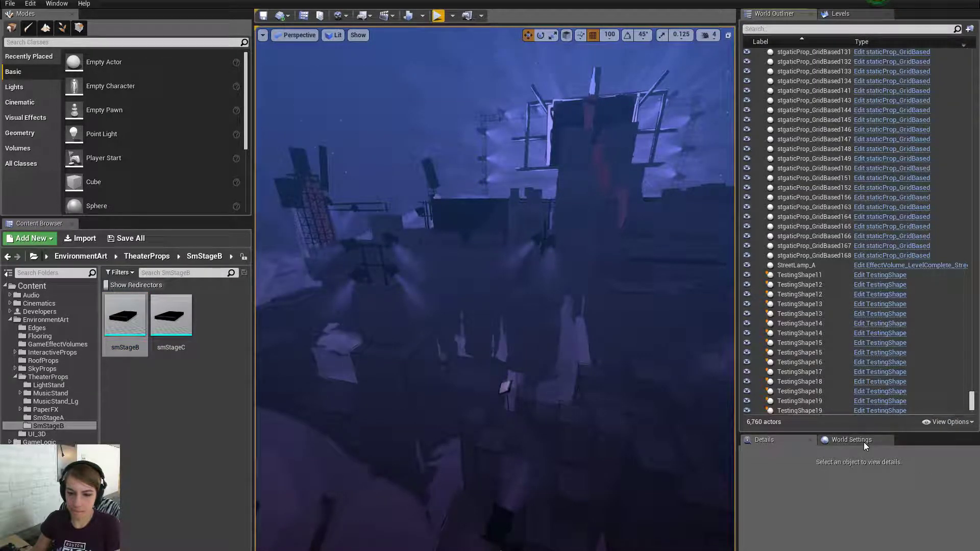
left_click(831, 16)
left_click(793, 17)
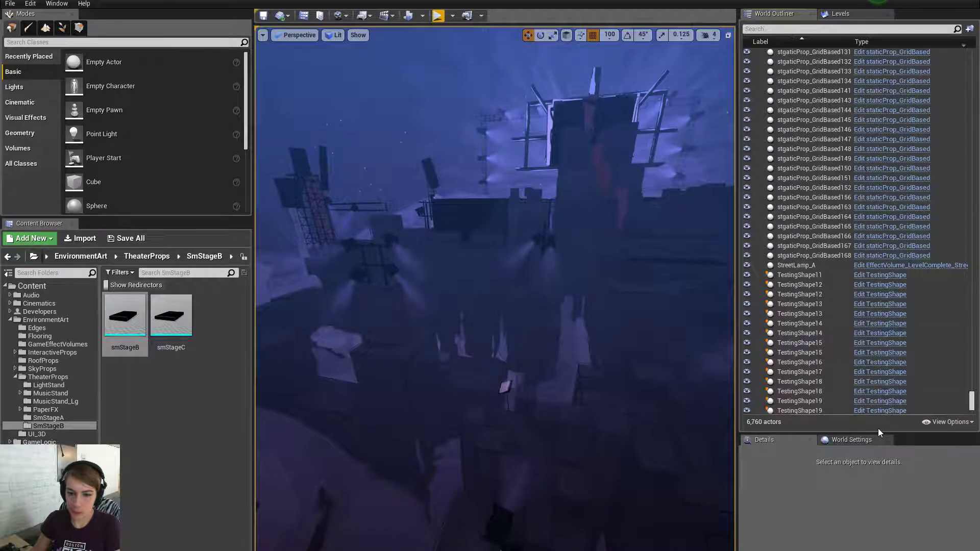
left_click(858, 441)
left_click(788, 440)
left_click_drag(812, 433, 801, 292)
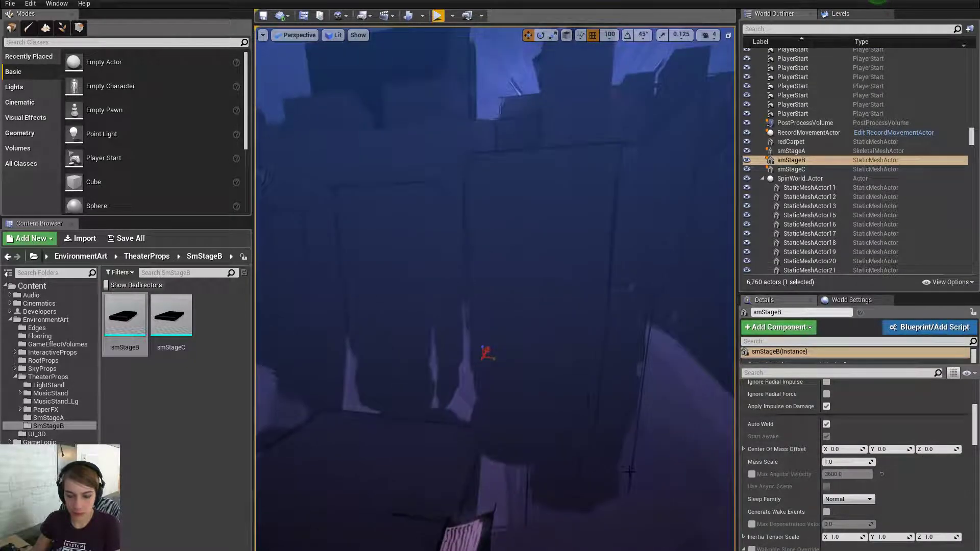
Assign the smStageB static mesh to the smStageB actor and frame the stage from above
scroll(914, 479, "up", 5)
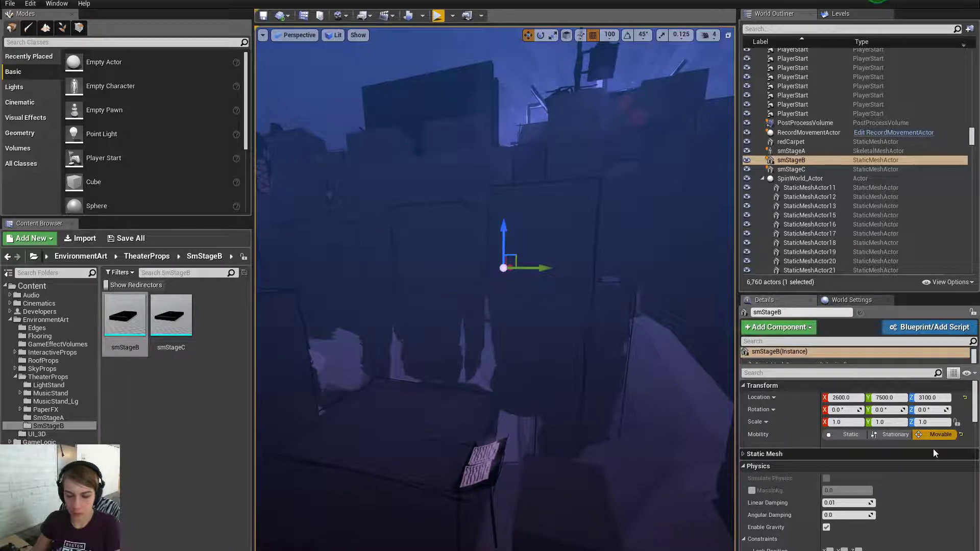
left_click(902, 454)
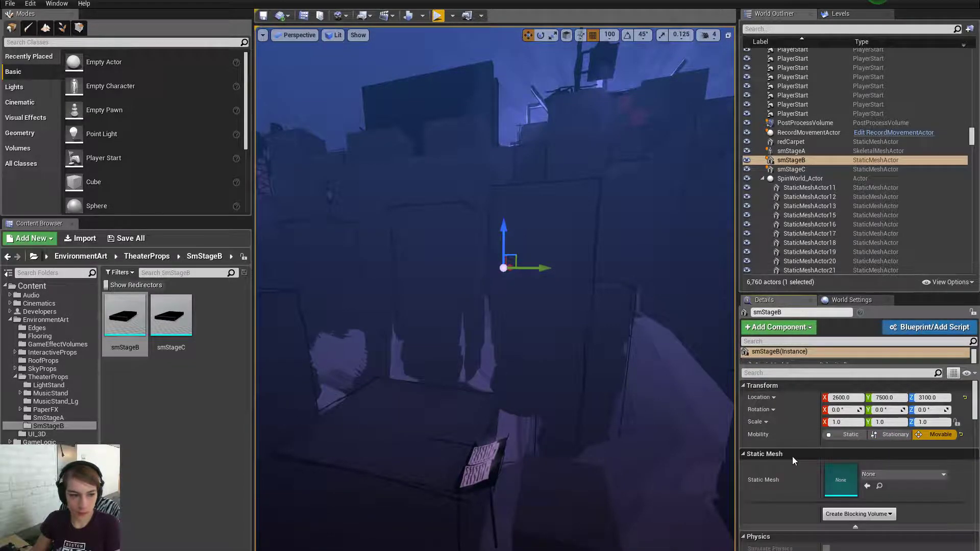
left_click(867, 486)
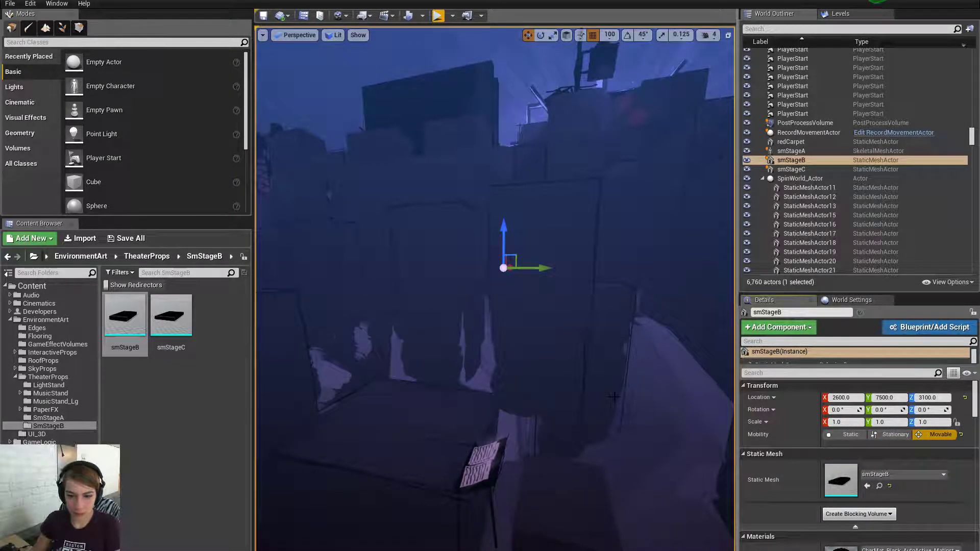
key("f")
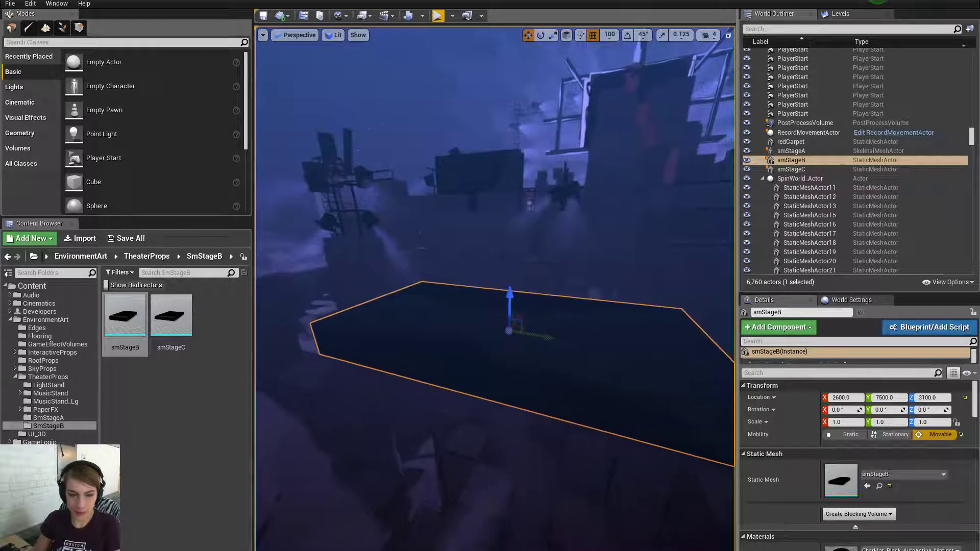
key("s")
right_click_drag(520, 321, 426, 314)
key("w")
key("d")
key("w")
key("a")
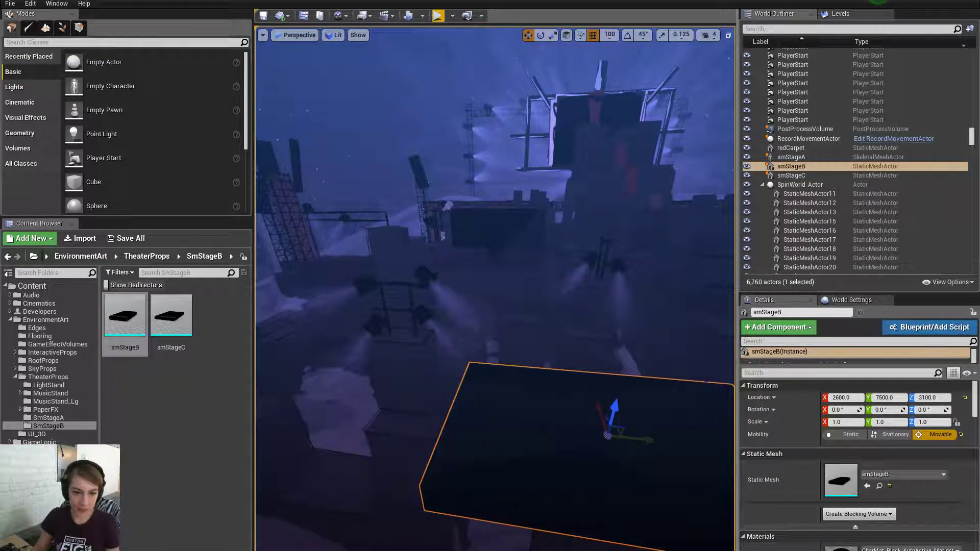
right_click_drag(426, 314, 480, 360)
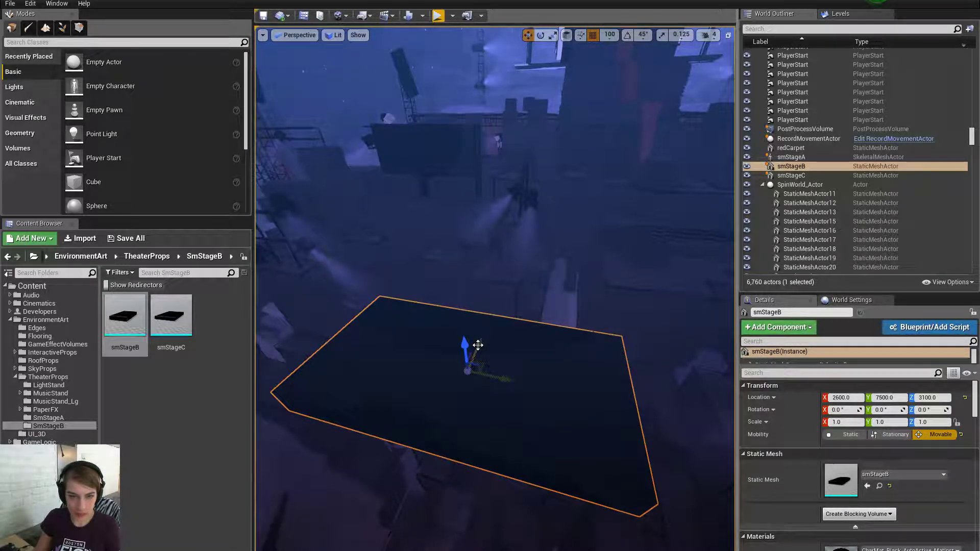
Duplicate the smStageB actor, stand the copy upright with a 90° X rotation, and place it at X 3800, Y 8200
left_click_drag(487, 340, 542, 237, "alt")
left_click(627, 34)
left_click(541, 35)
key("w")
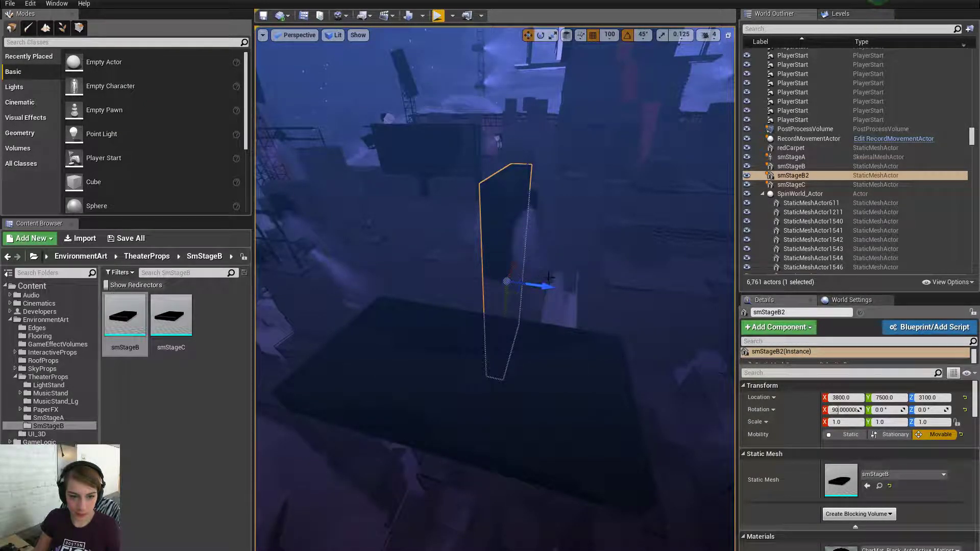
left_click_drag(536, 284, 621, 310)
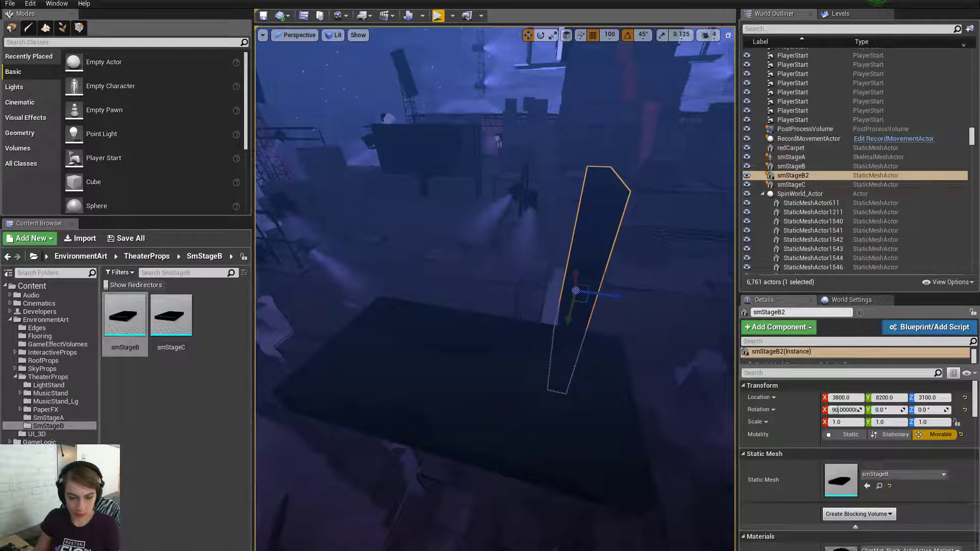
Move the upright copy smStageB2 into the Persistent Level and hide the BGLevel_SmallStageA level
left_click(602, 365)
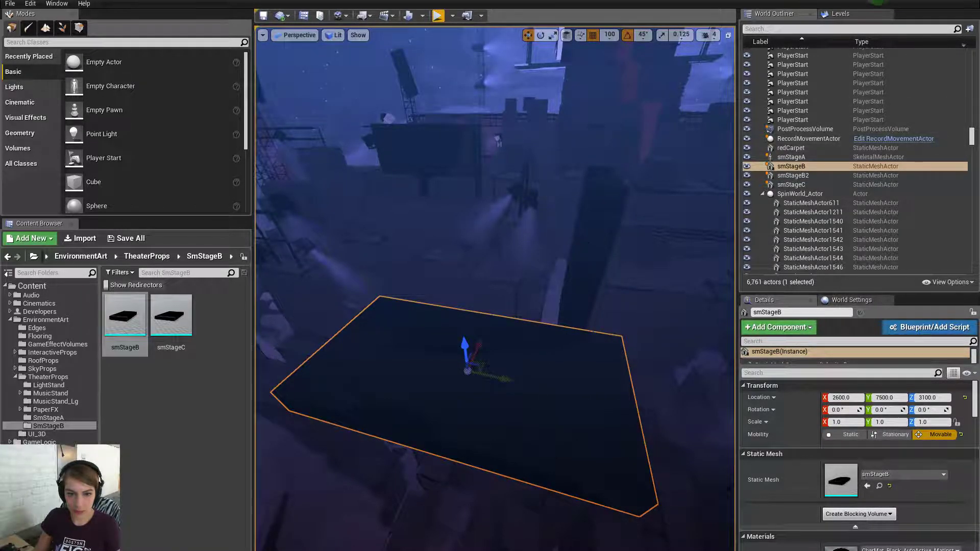
left_click(806, 175)
left_click_drag(971, 135, 971, 57)
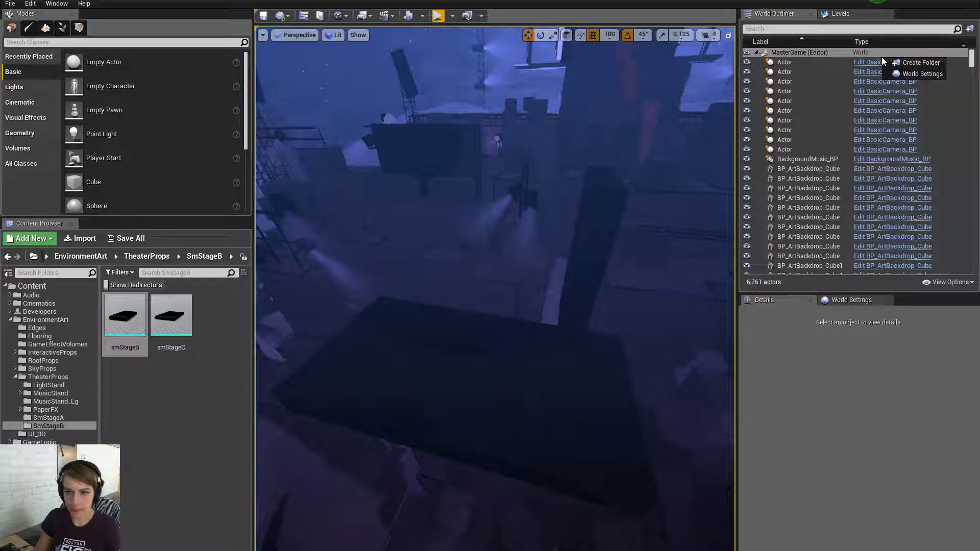
right_click(882, 57)
left_click(855, 53)
left_click(841, 14)
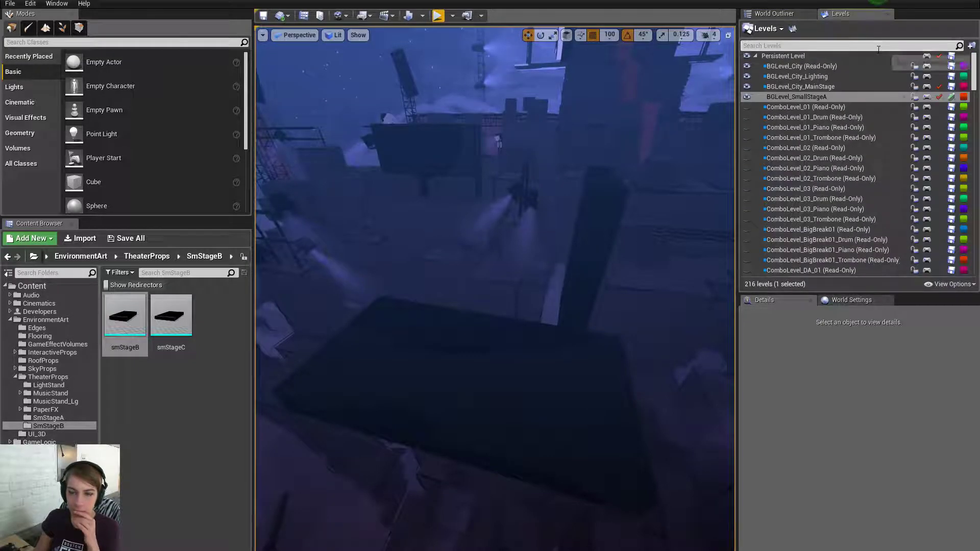
left_click(861, 59)
right_click(862, 59)
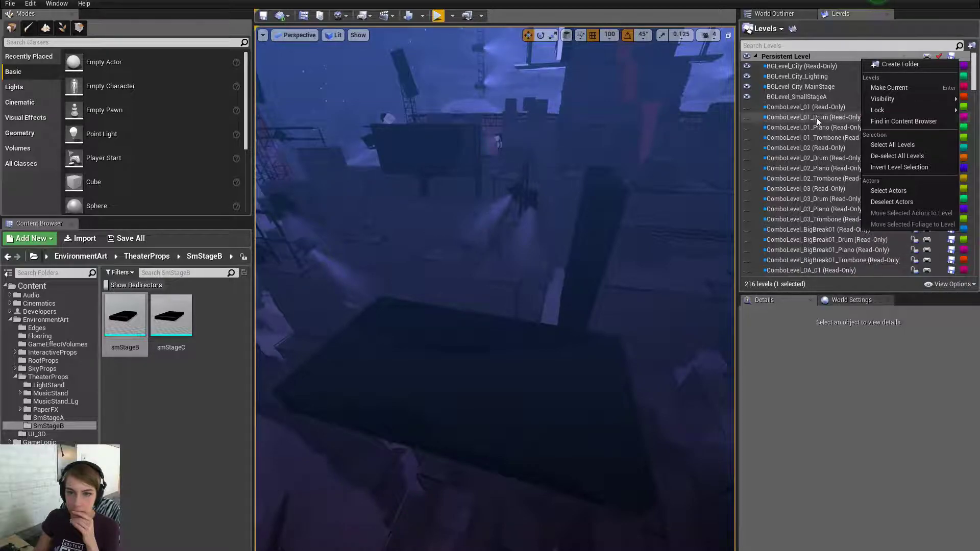
left_click(889, 190)
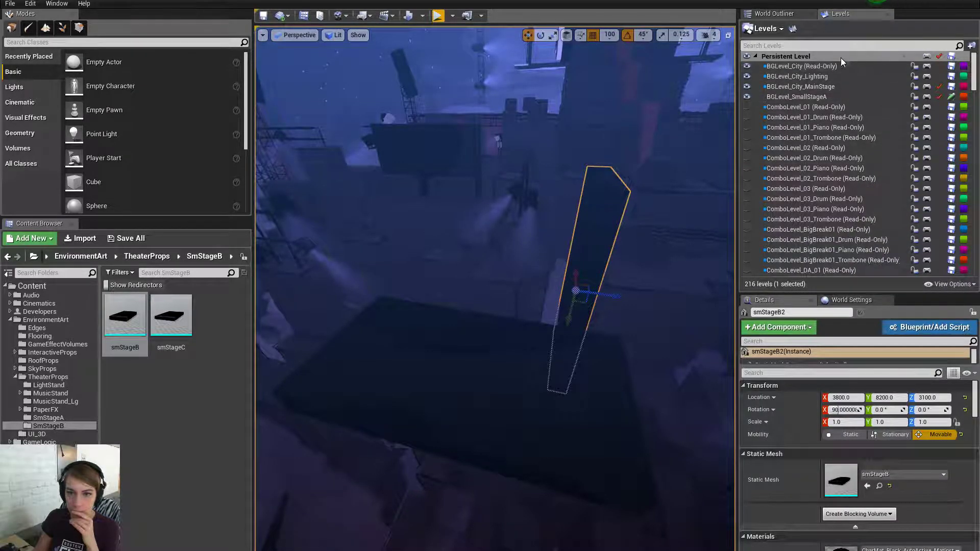
right_click(841, 57)
left_click(877, 213)
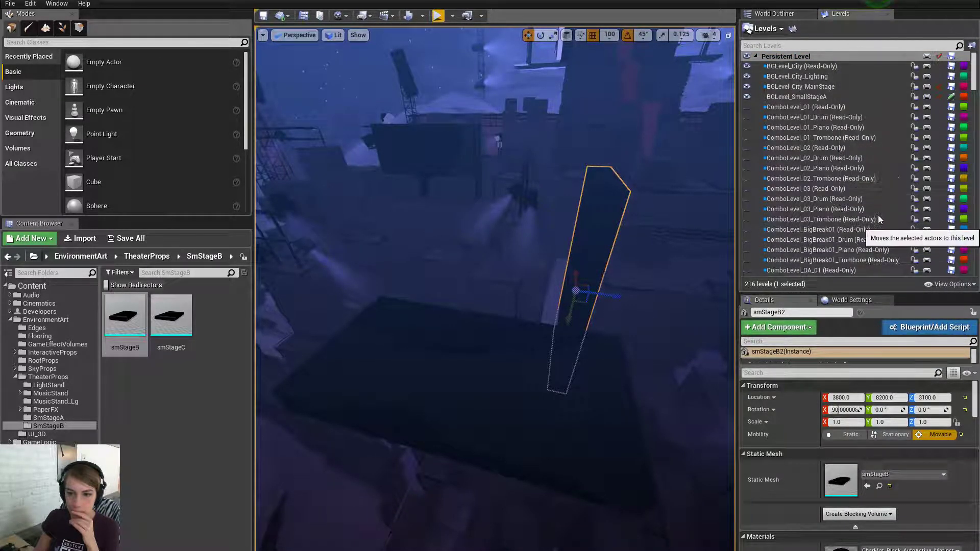
left_click(817, 121)
left_click(747, 96)
Move smStageB2 down beside the lit music stand to location X 2800, Y 8000, Z 1600
right_click_drag(551, 463, 577, 469)
mouse_move(602, 319)
right_mouse_down()
mouse_move(617, 323)
mouse_move(602, 319)
right_mouse_up()
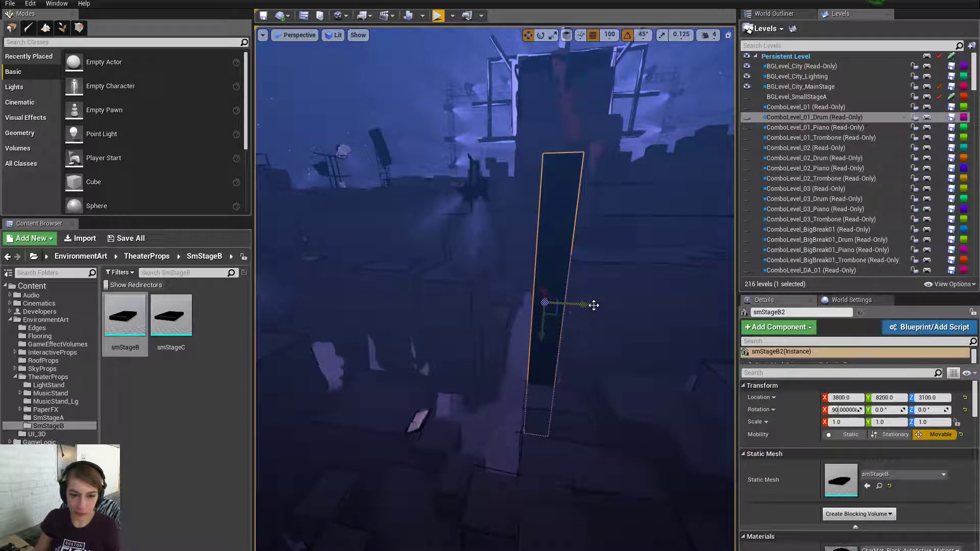
left_click_drag(593, 305, 572, 305)
right_click_drag(571, 305, 552, 296)
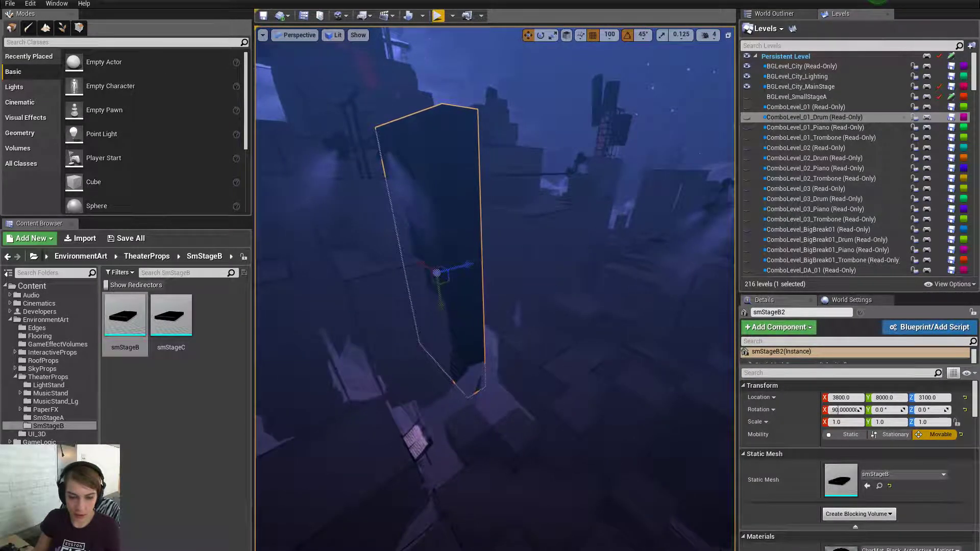
mouse_move(414, 255)
right_mouse_down()
mouse_move(423, 258)
mouse_move(414, 254)
right_mouse_up()
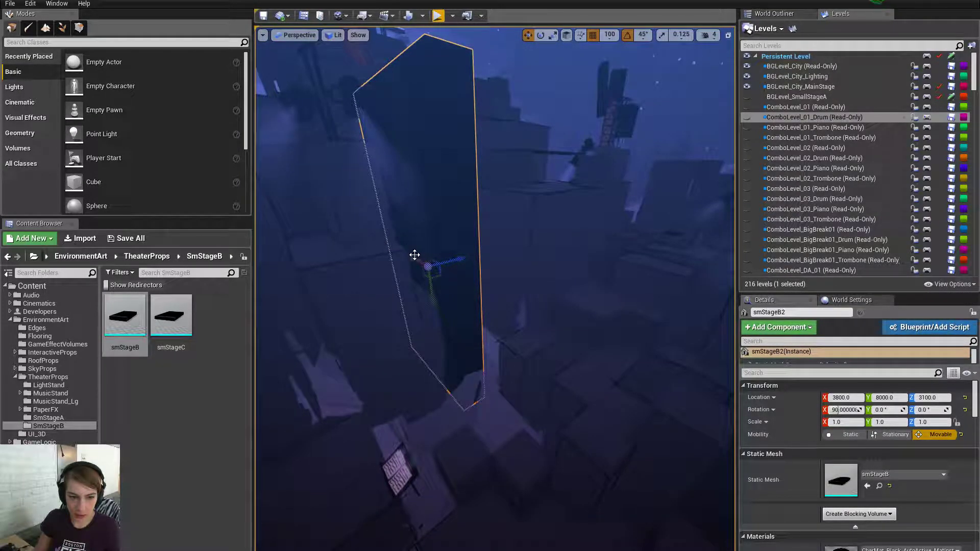
left_click_drag(415, 255, 480, 495)
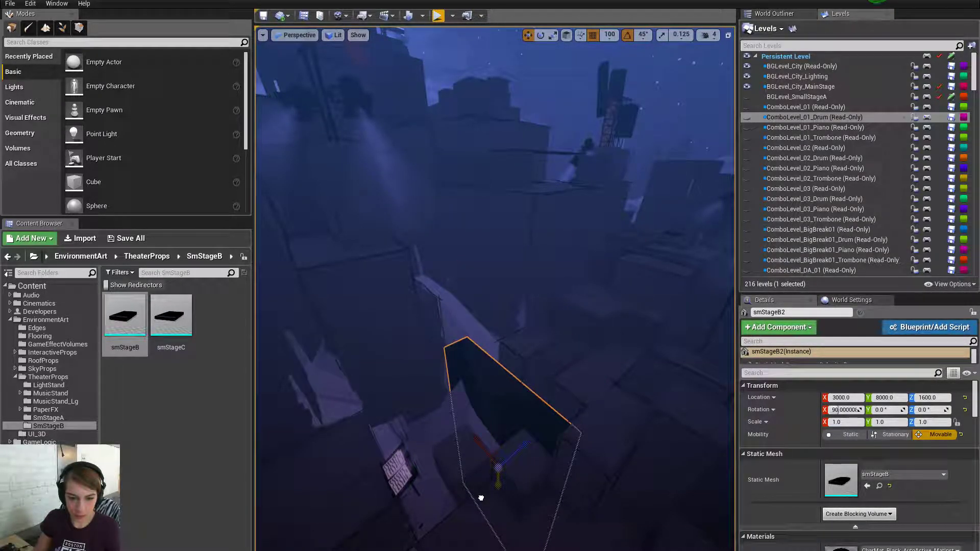
left_click_drag(481, 448, 496, 455)
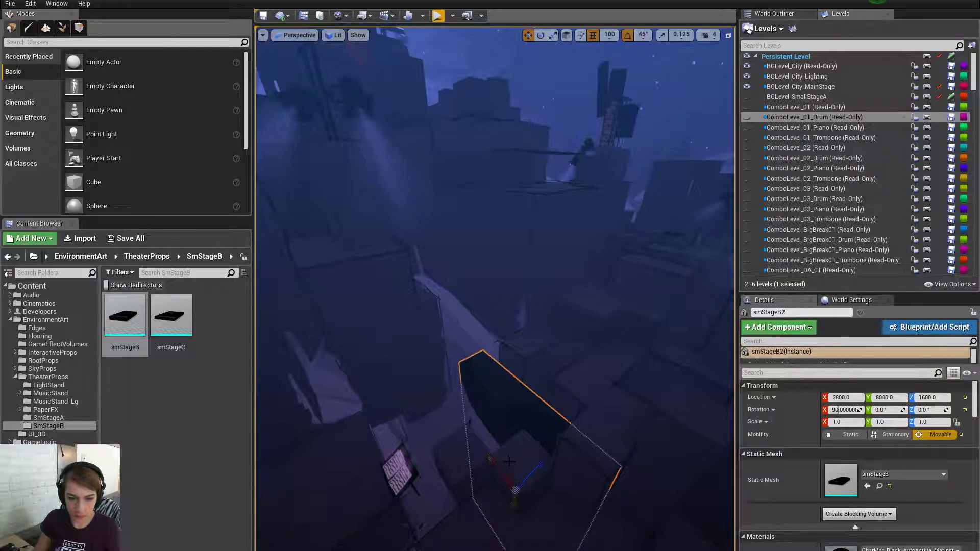
Raise smStageB2 to Z 1700 and rotate it -90° about the Z axis beside the music stand
left_click_drag(508, 502, 454, 511)
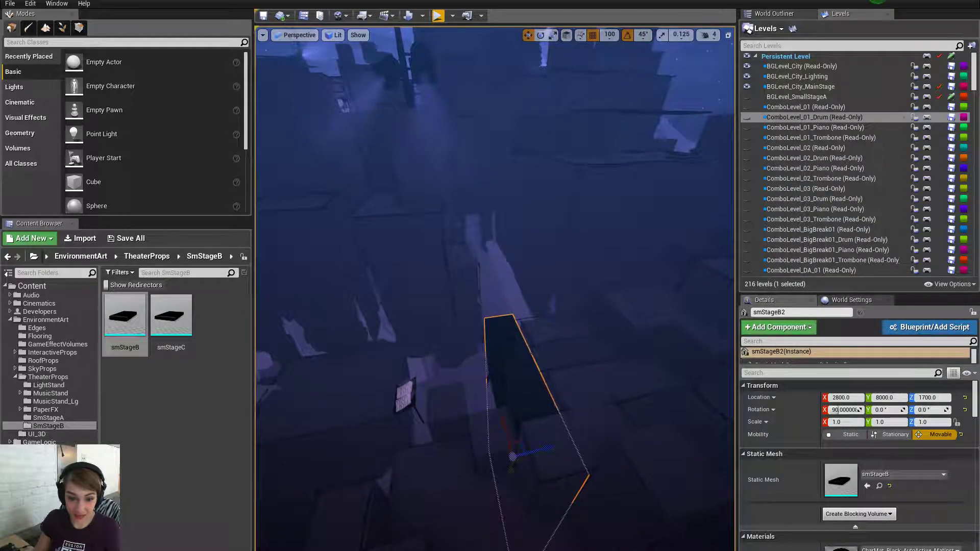
right_click_drag(495, 306, 561, 306)
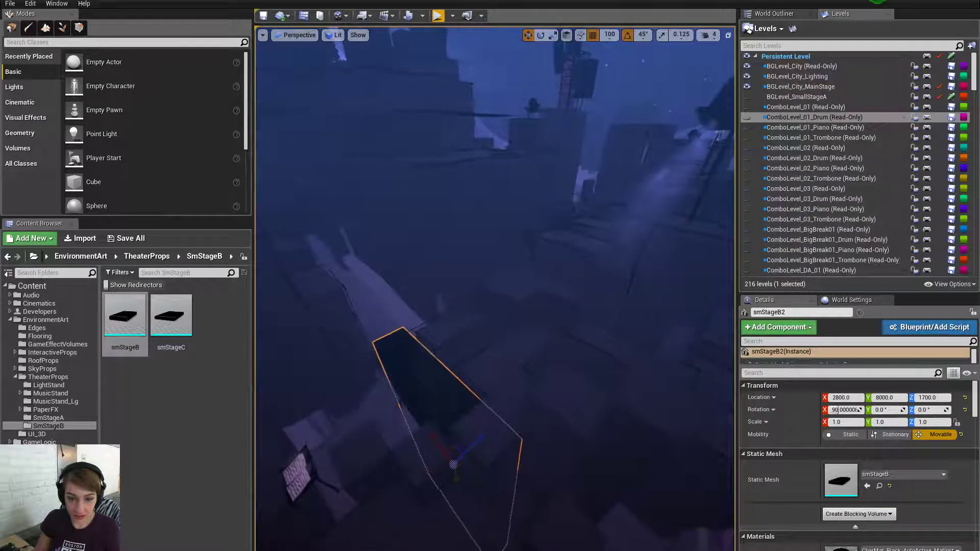
right_click_drag(495, 306, 428, 301)
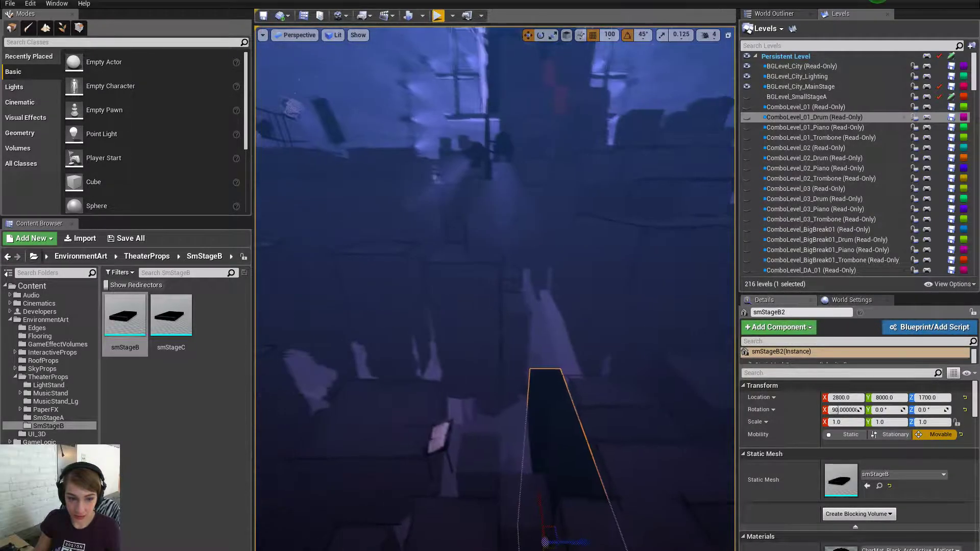
key("s")
key("w")
key("e")
right_click_drag(495, 306, 498, 377)
key("s")
left_click_drag(475, 451, 520, 480)
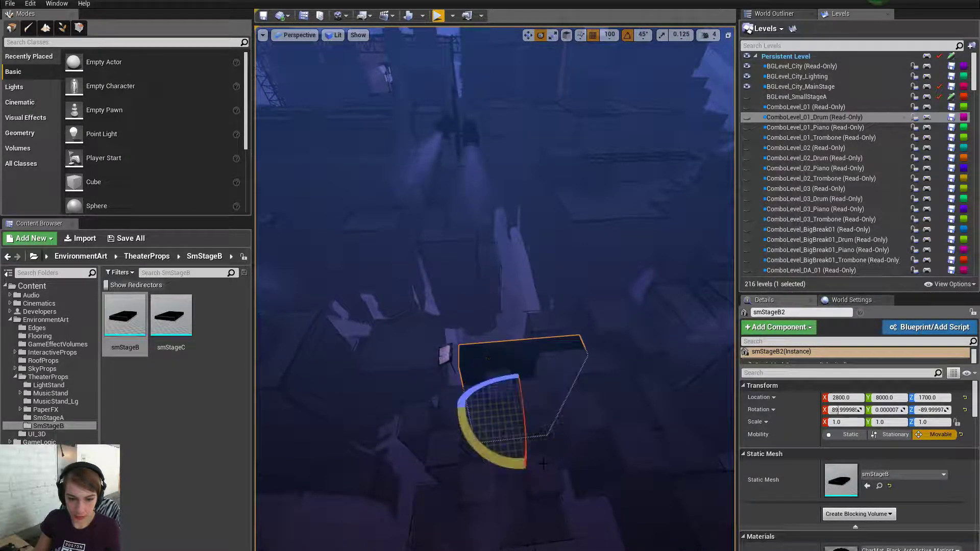
Move smStageB2 away from the music stand to location X 3000, Y 8600, Z 1800
key("w")
left_click_drag(513, 372, 506, 352)
left_click_drag(469, 389, 554, 392)
right_click_drag(577, 349, 543, 442)
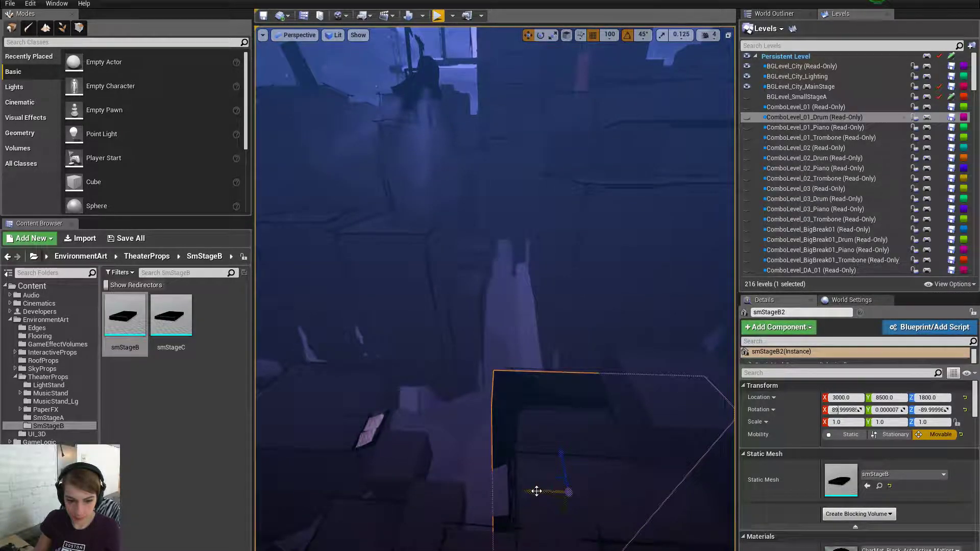
left_click_drag(537, 491, 552, 492)
right_click_drag(551, 492, 566, 472)
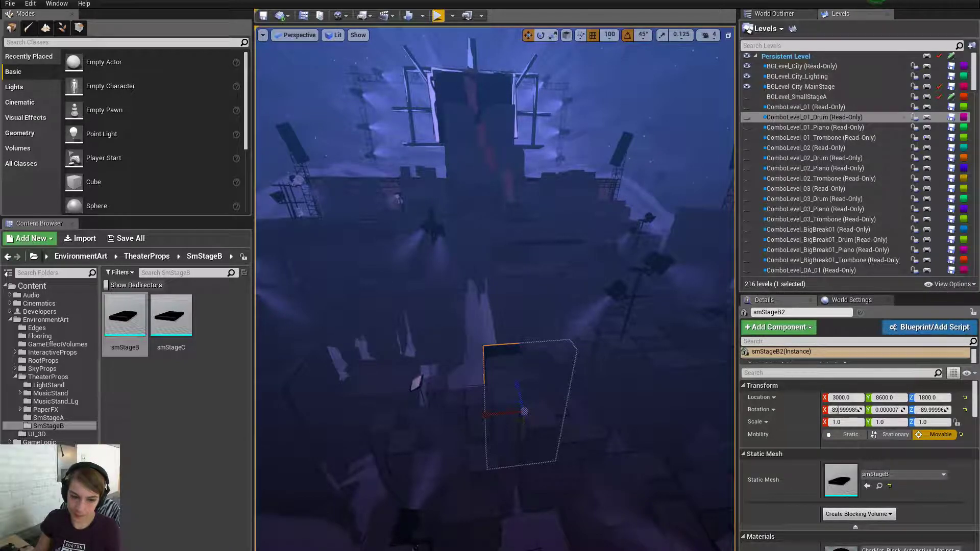
mouse_move(551, 472)
right_mouse_down()
mouse_move(516, 482)
mouse_move(533, 480)
right_mouse_up()
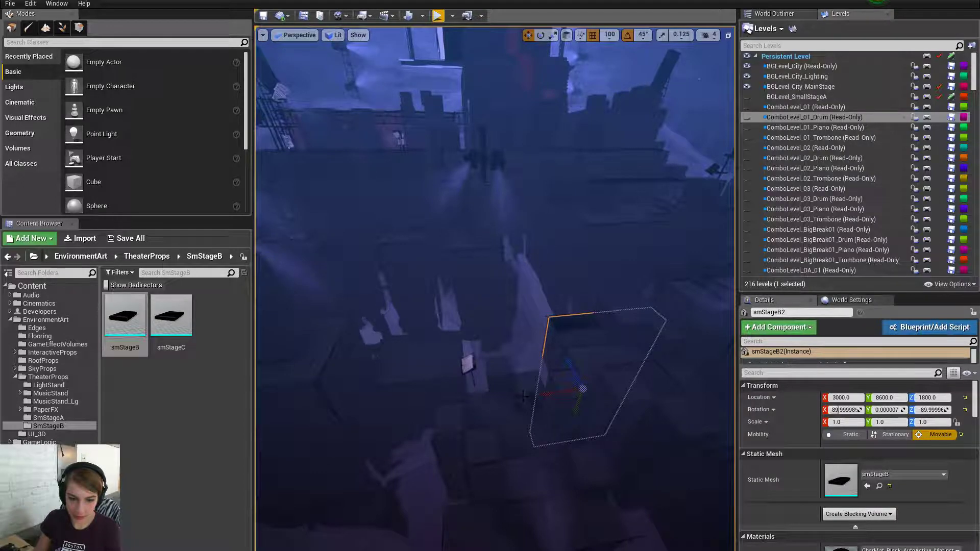
Tip smStageB2 onto its long side with a -90° Y rotation and place it at Y 8500, Z 2300
left_click_drag(542, 394, 608, 371)
key("e")
key("w")
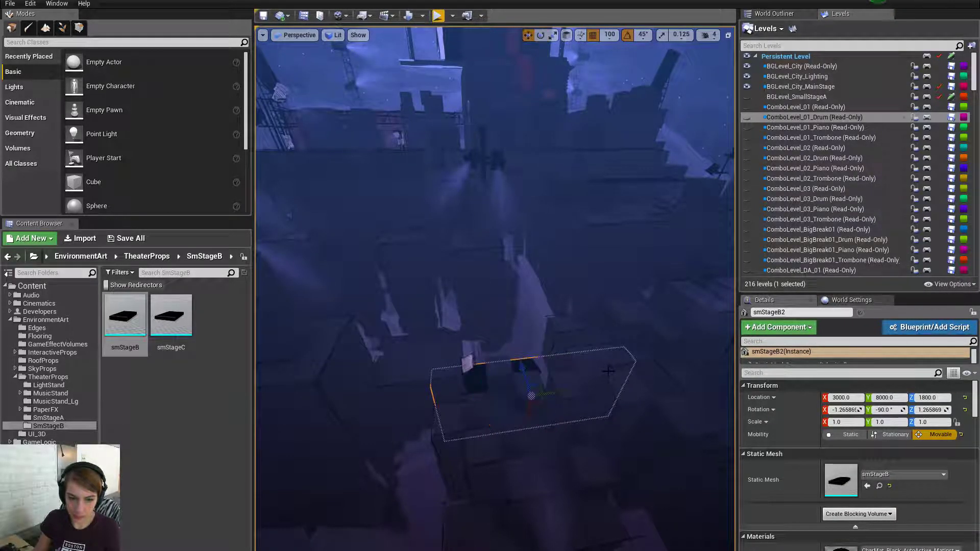
left_click_drag(530, 412, 606, 374)
right_click_drag(614, 412, 682, 390)
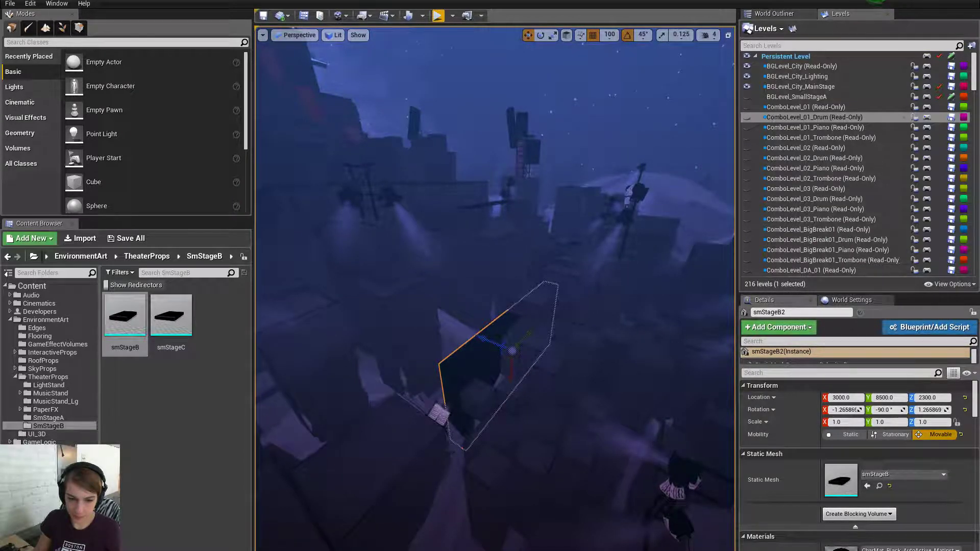
right_click_drag(615, 412, 580, 412)
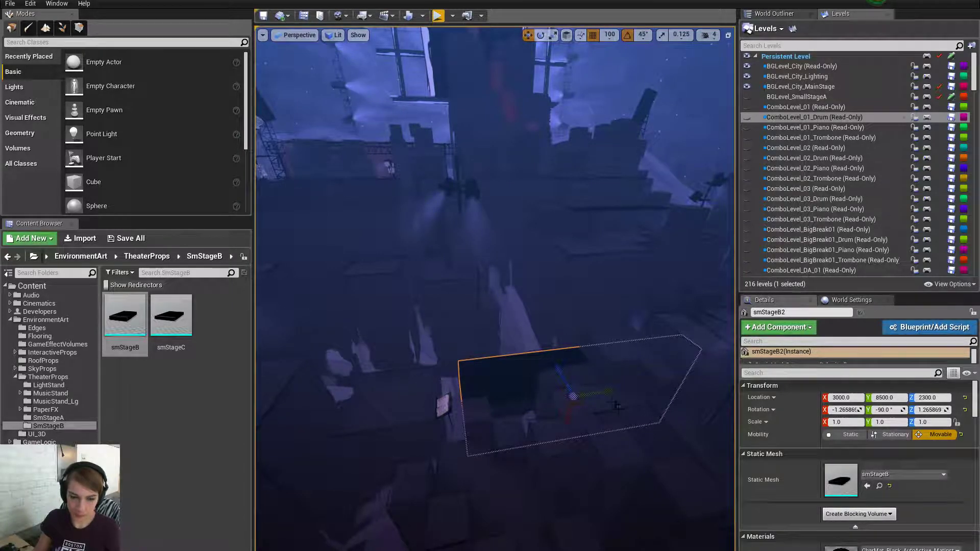
Turn smStageB2 a further 90° so it stands lengthwise along the lit path, and place it at X 4500, Y 8200
left_click_drag(605, 392, 672, 386)
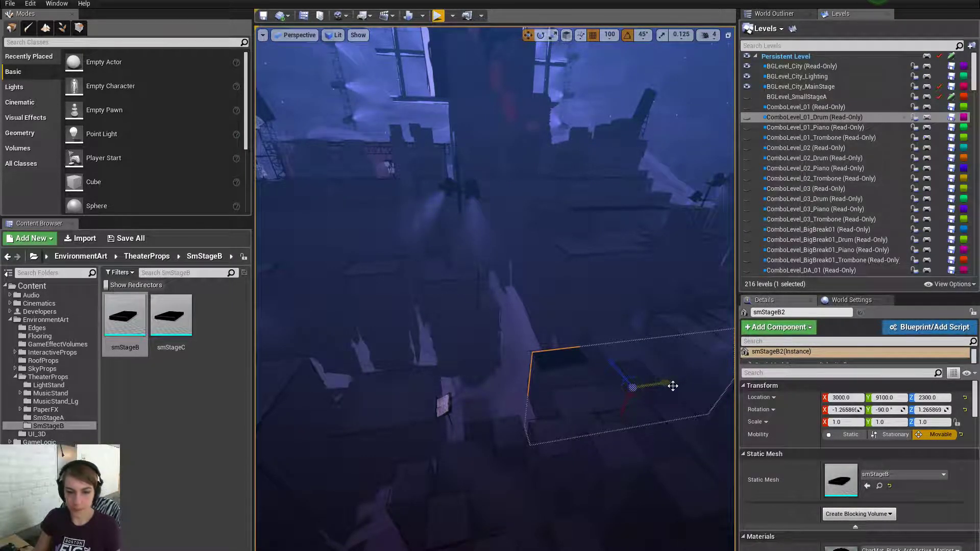
right_click_drag(672, 387, 653, 370)
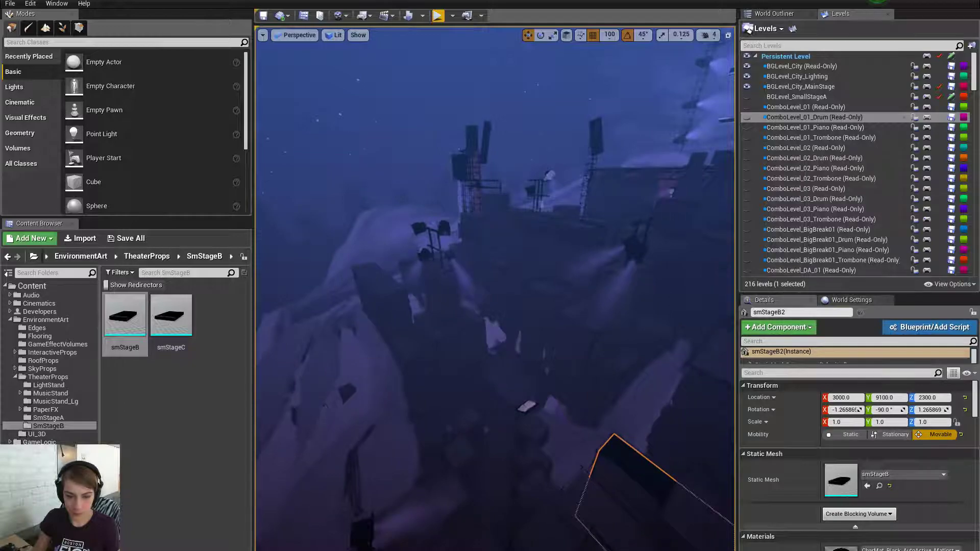
right_click_drag(494, 289, 552, 299)
right_click_drag(494, 289, 534, 298)
key("e")
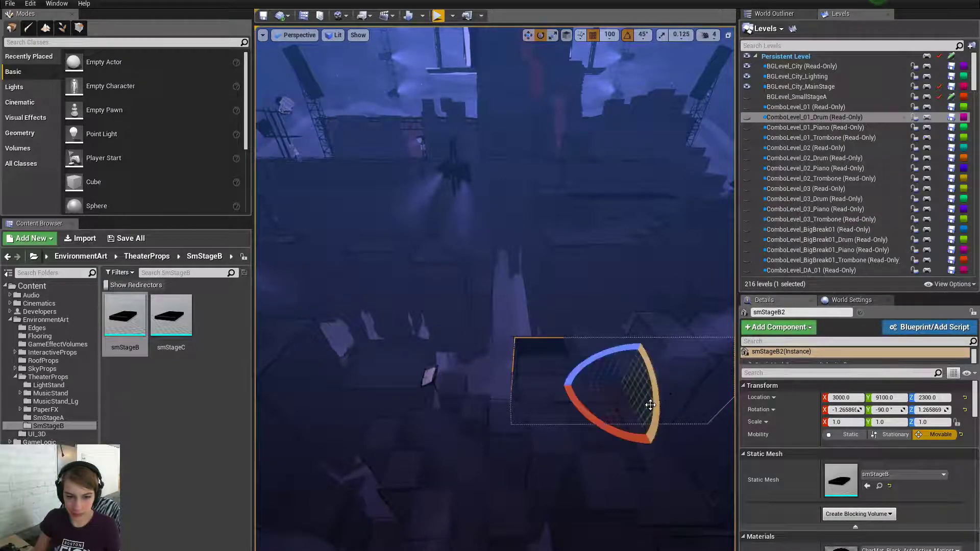
left_click_drag(577, 393, 506, 290)
key("w")
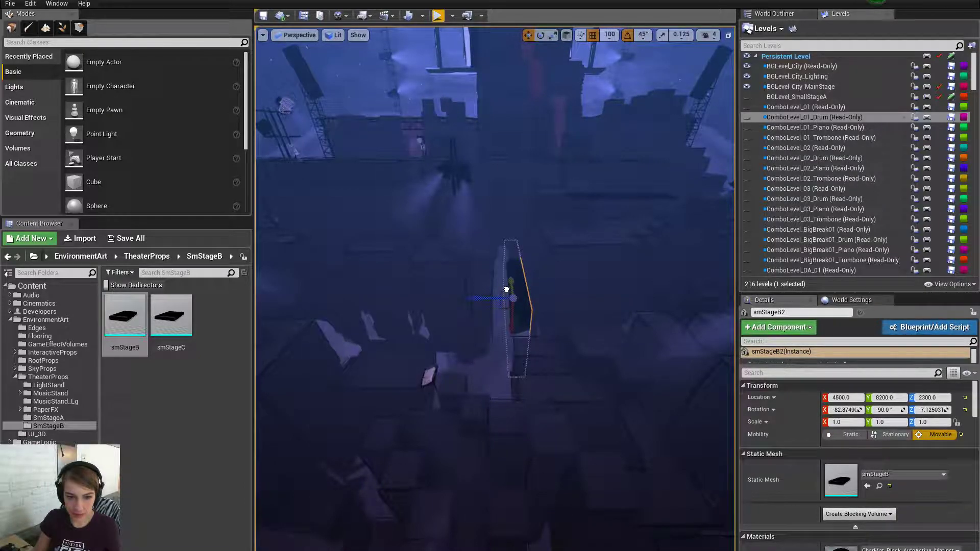
Shift smStageB2 onto the lit strip of floor at location X 4200, Y 8000
key("w")
right_click_drag(509, 295, 517, 285)
left_click_drag(482, 360, 426, 359)
right_click_drag(426, 359, 408, 331)
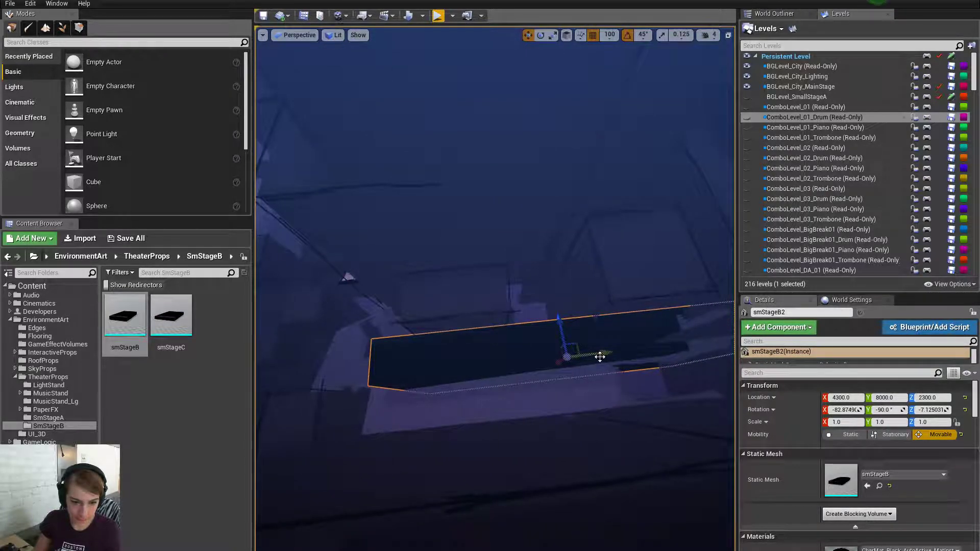
left_click_drag(600, 357, 588, 358)
left_click_drag(602, 410, 480, 462, "alt")
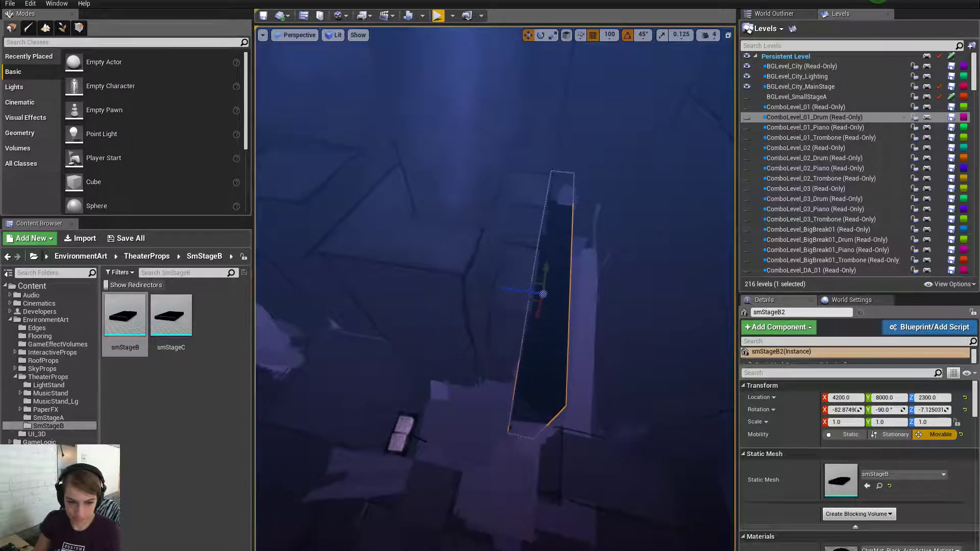
left_click_drag(530, 407, 638, 357, "alt")
right_click_drag(510, 306, 623, 339)
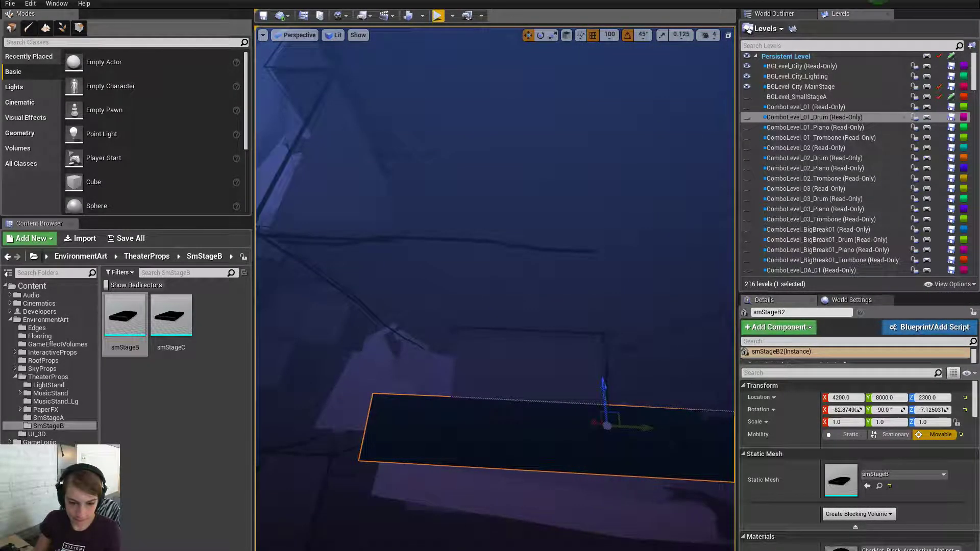
Move smStageB2 to X 4100 and lower it to Z 2100
left_click_drag(640, 429, 720, 342)
mouse_move(532, 358)
right_mouse_down()
mouse_move(547, 331)
mouse_move(546, 352)
right_mouse_up()
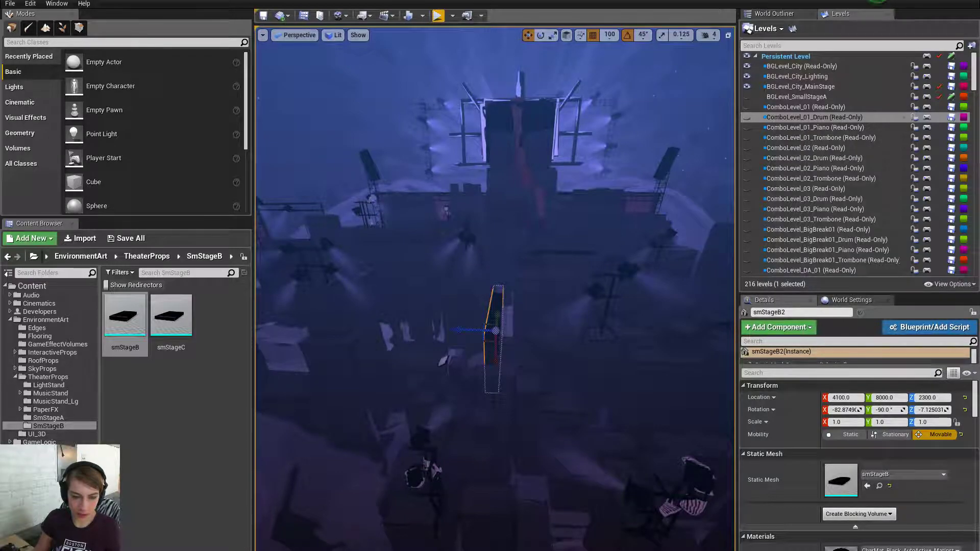
right_click_drag(493, 332, 536, 326)
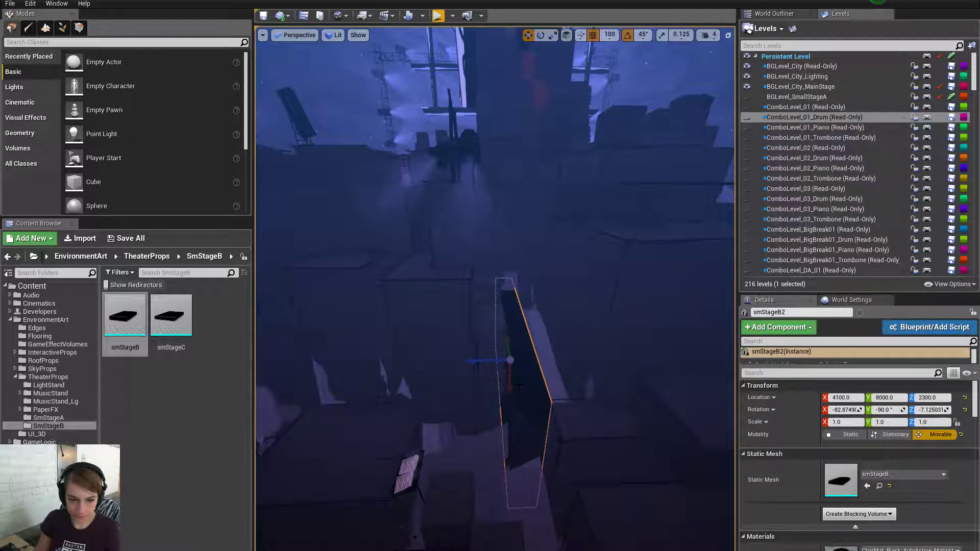
left_click_drag(510, 388, 508, 405)
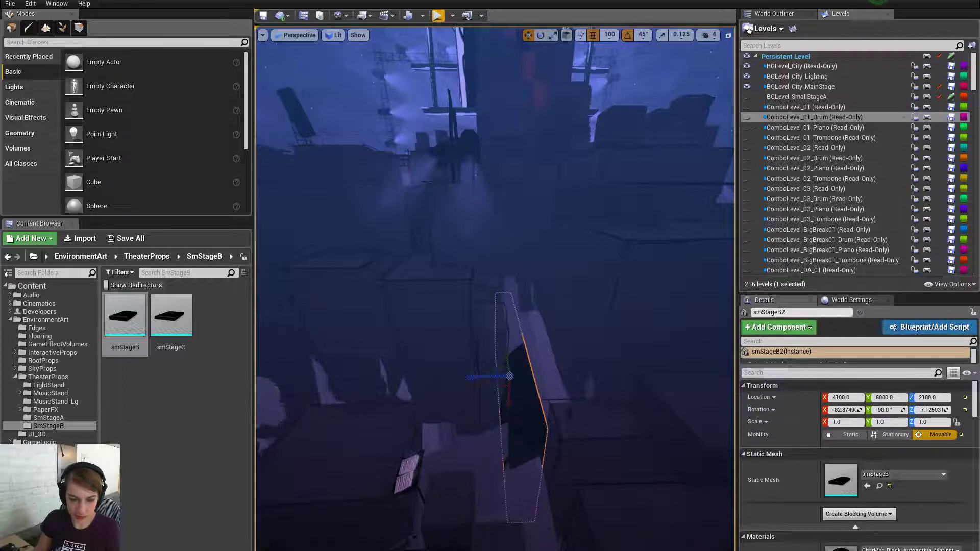
right_click_drag(510, 388, 510, 375)
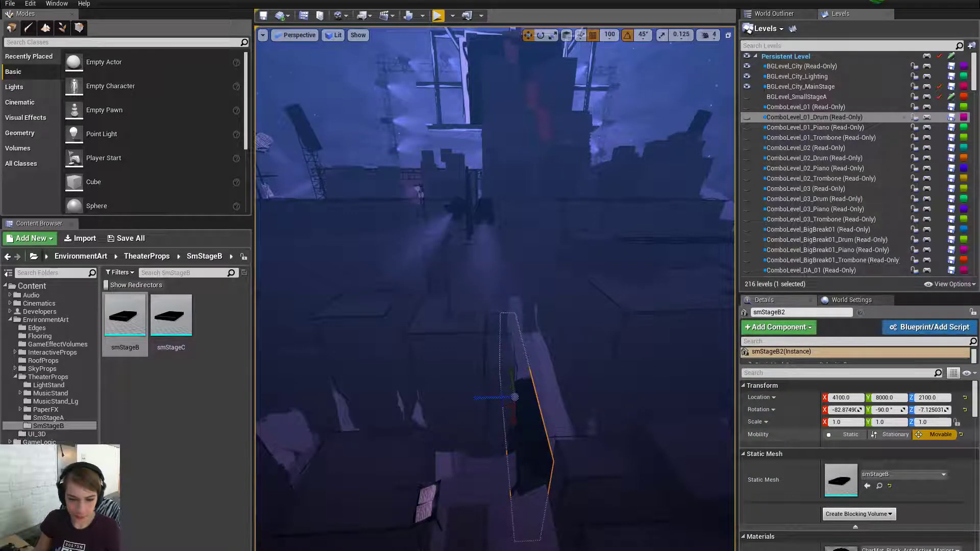
Thicken smStageB2 by setting its Z scale to 2.0
key("e")
key("r")
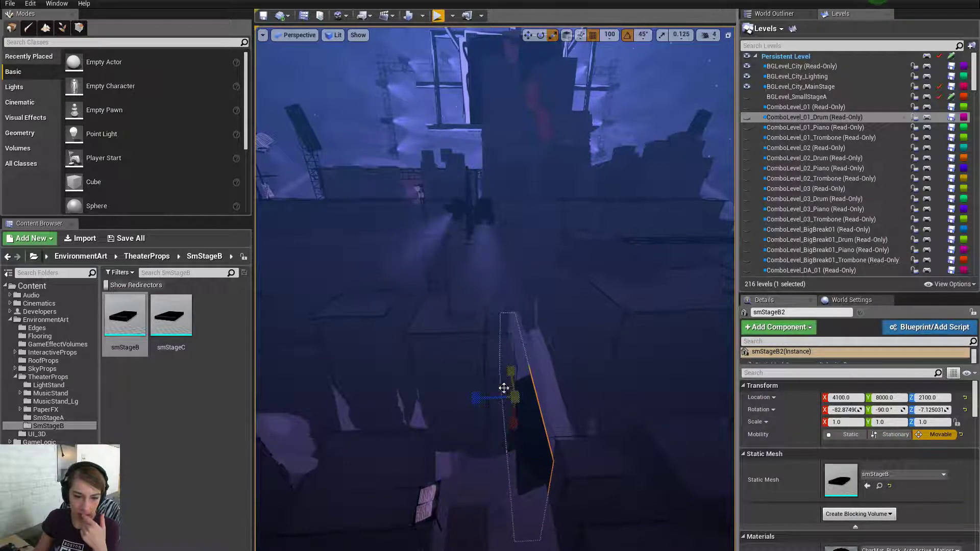
left_click_drag(476, 398, 403, 398)
left_click(936, 422)
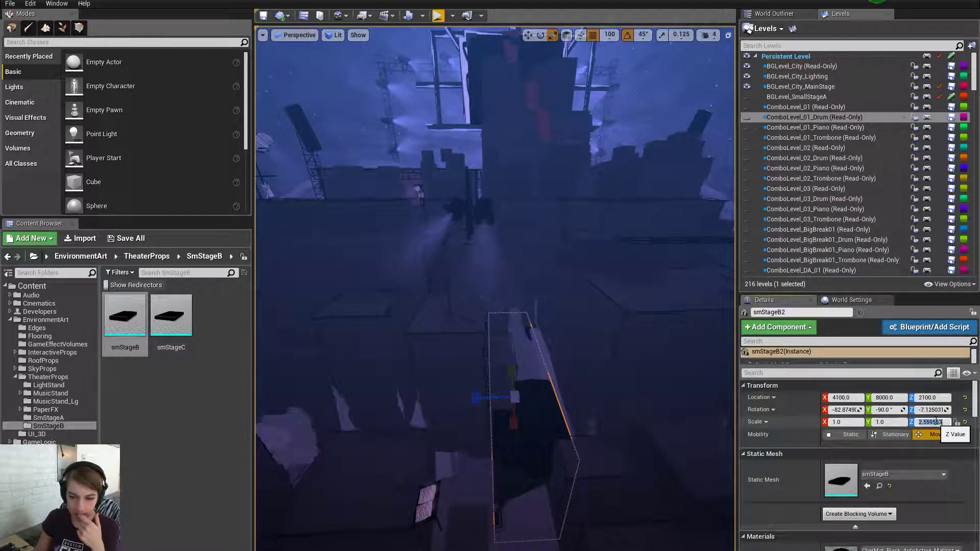
type("2")
key("Return")
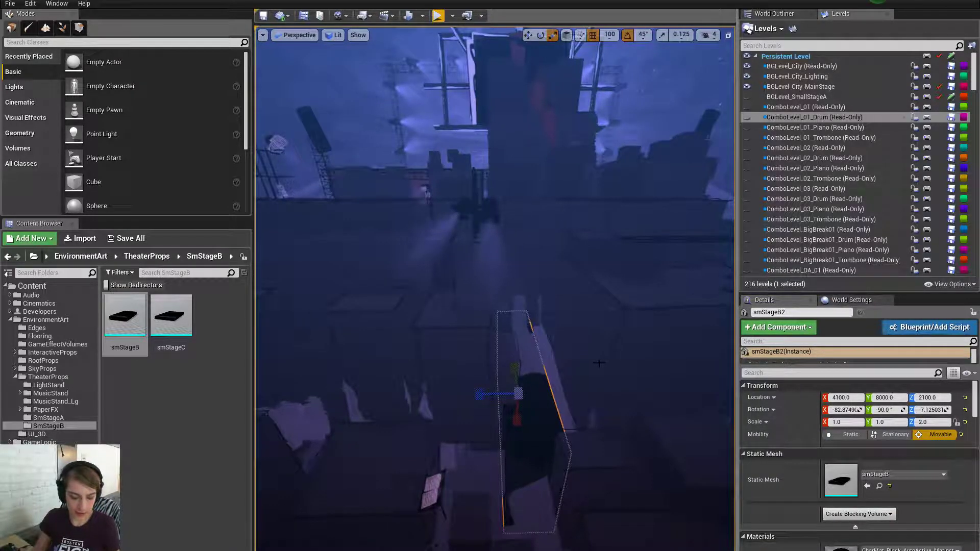
Move smStageB2 to Y 8100 and set its Y scale to 0.5
key("w")
left_click_drag(484, 393, 496, 391)
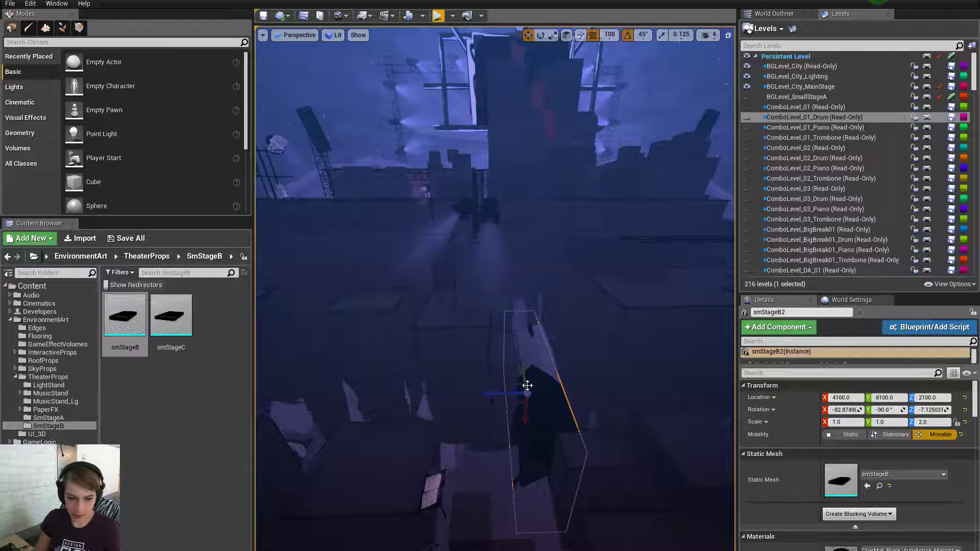
mouse_move(878, 421)
left_mouse_down()
mouse_move(863, 421)
mouse_move(879, 422)
left_mouse_up()
left_click(879, 422)
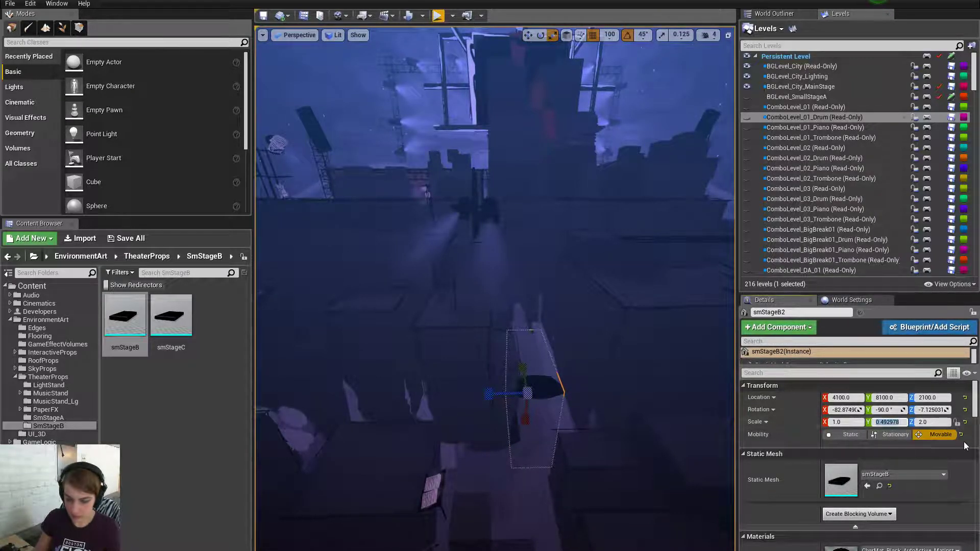
key("BackSpace")
right_click_drag(561, 307, 638, 319)
Move smStageB2 to X 3700 and check its placement against the music stand from near and far
key("w")
left_click_drag(478, 406, 509, 434)
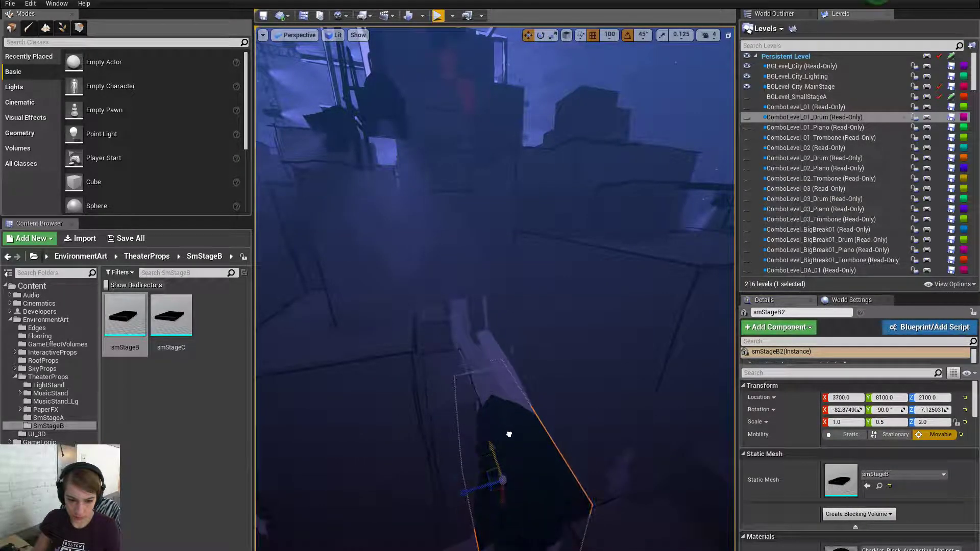
scroll(495, 306, "down", 5)
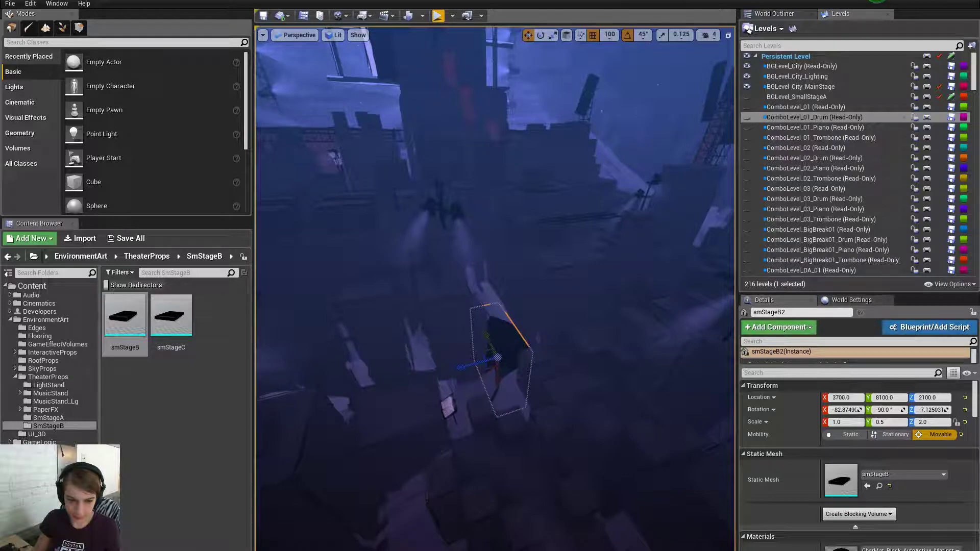
scroll(495, 306, "up", 3)
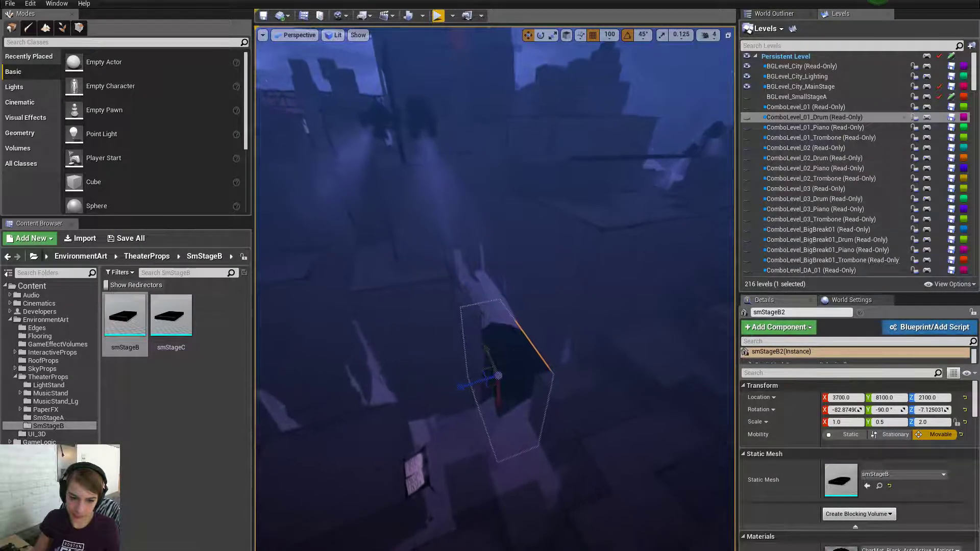
scroll(585, 396, "down", 3)
scroll(585, 396, "up", 4)
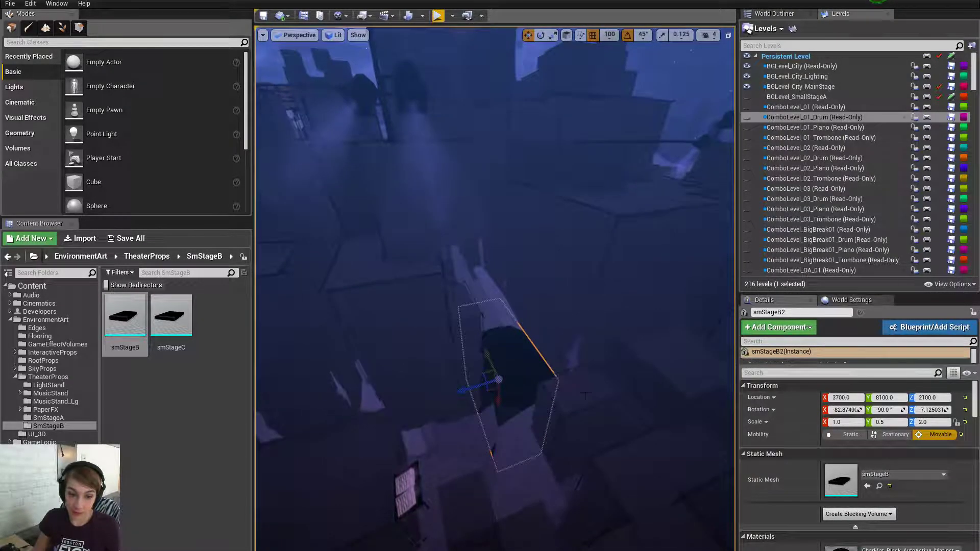
Try smStageB2 at X 2900 and X 3600 along the lit path, and deselect it to view the whole stage
left_click_drag(488, 356, 523, 424)
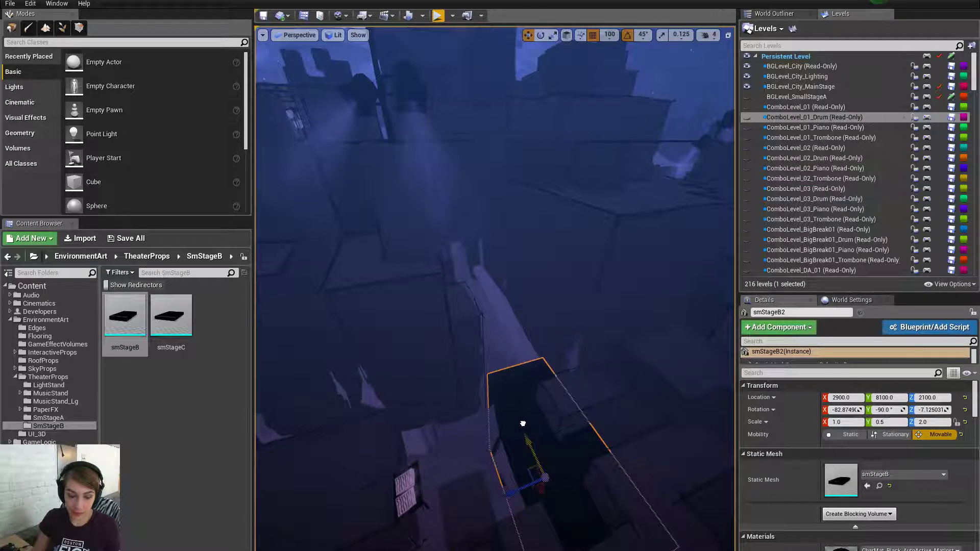
right_click_drag(521, 449, 492, 454)
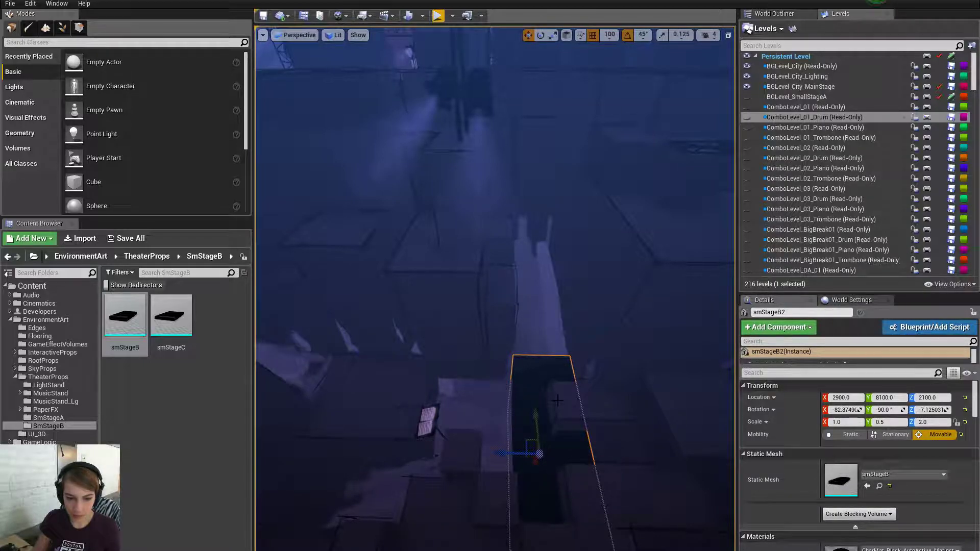
mouse_move(510, 453)
left_mouse_down()
mouse_move(478, 452)
mouse_move(704, 454)
mouse_move(505, 450)
left_mouse_up()
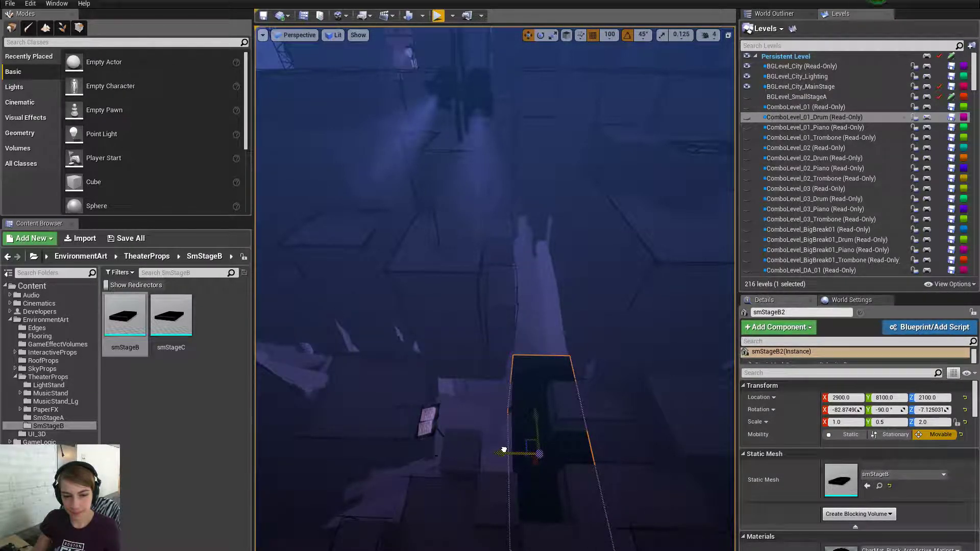
left_click_drag(503, 450, 537, 362)
right_click_drag(537, 363, 558, 293)
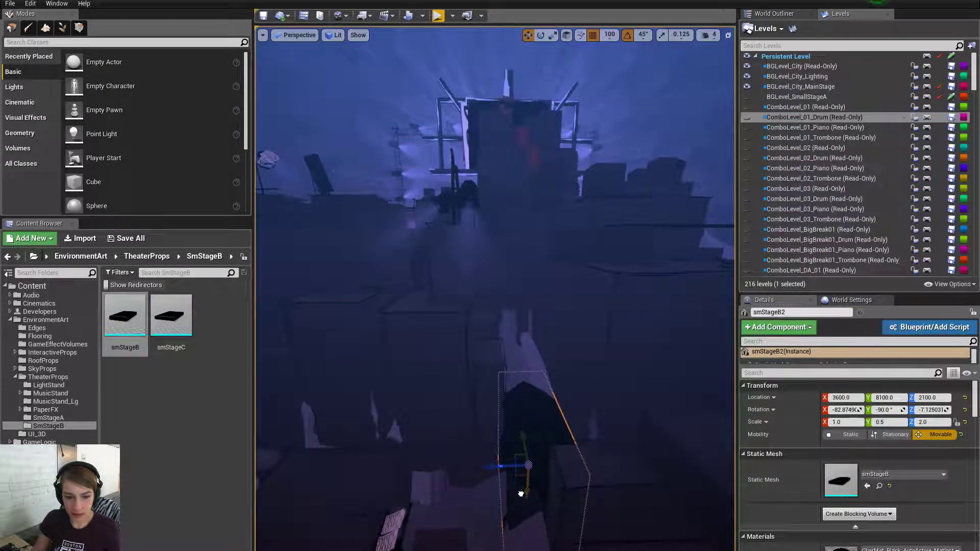
left_click_drag(521, 493, 520, 463)
right_click_drag(520, 464, 494, 388)
left_click(626, 307)
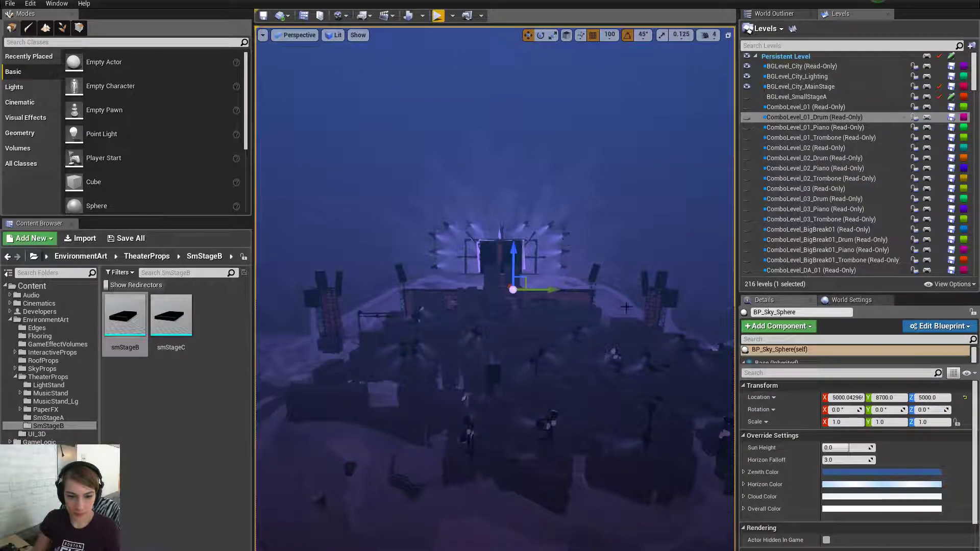
Select smStageB2 and try it at X 3500 along the path, checking it from near and far
right_click_drag(627, 307, 613, 305)
left_click(506, 372)
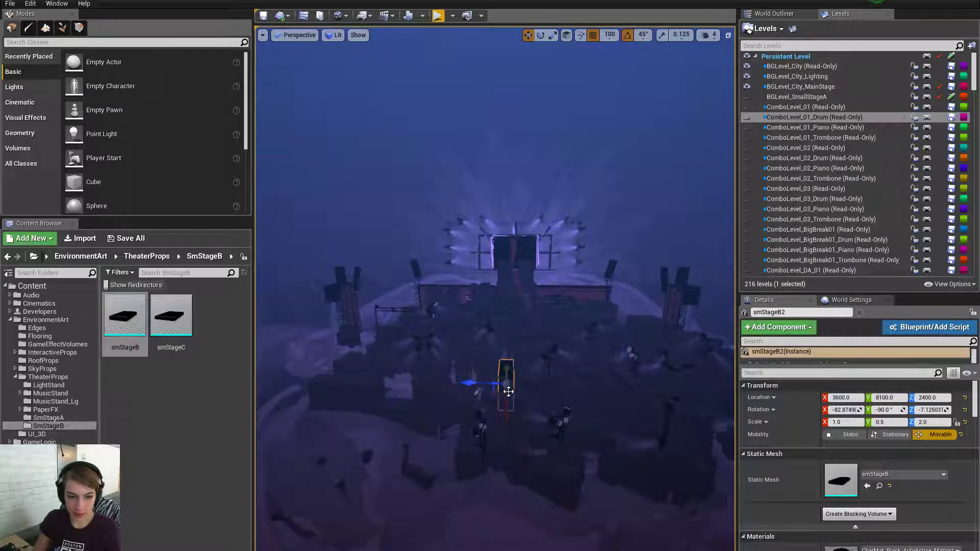
key("w")
right_click_drag(506, 371, 485, 421)
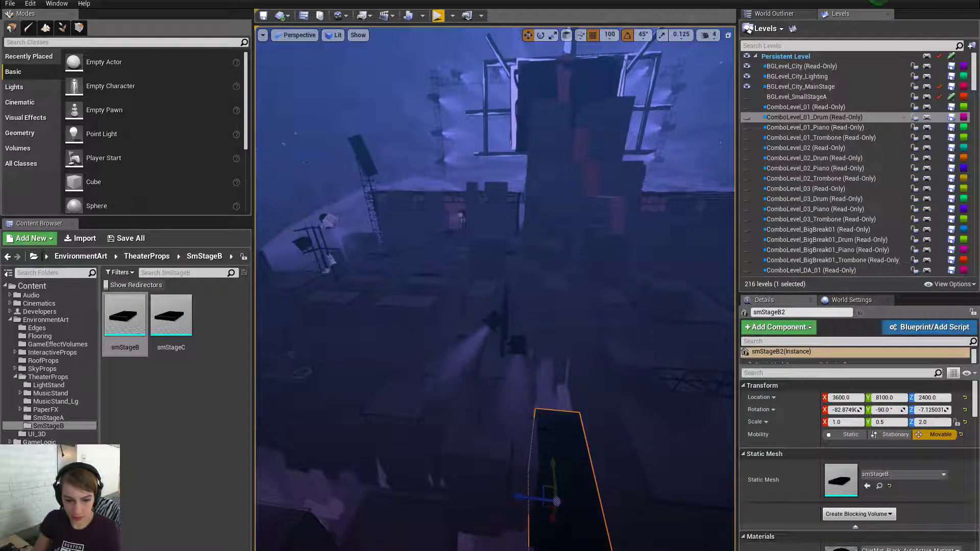
mouse_move(552, 458)
left_mouse_down()
mouse_move(552, 421)
mouse_move(556, 458)
left_mouse_up()
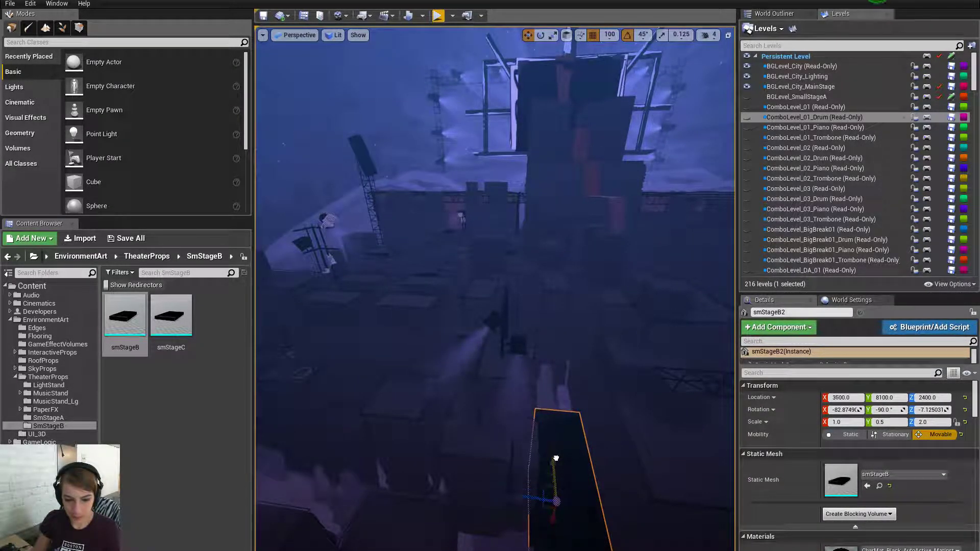
key("s")
right_click_drag(555, 457, 557, 429)
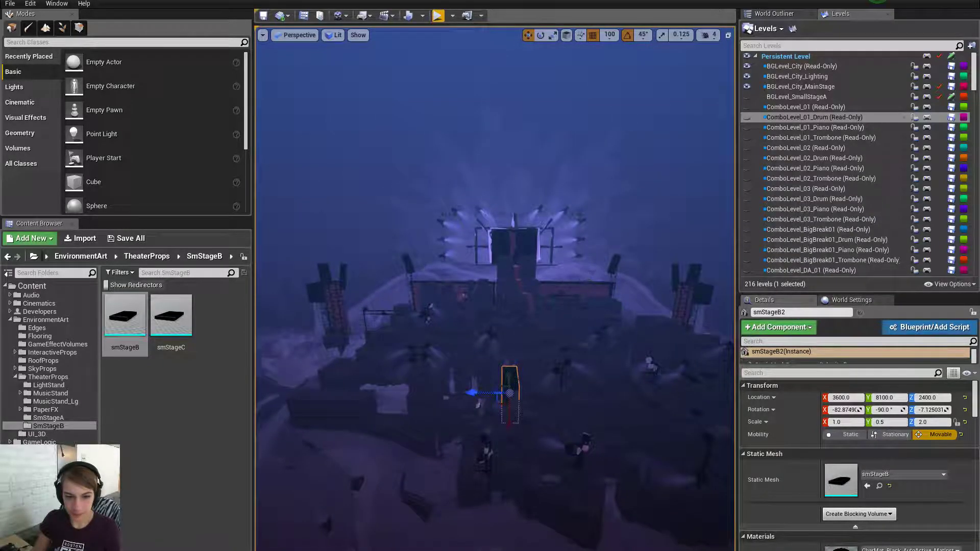
Examine the whole stage and the area around the music stand from far and near
left_click(576, 272)
key("s")
mouse_move(576, 271)
right_mouse_down()
mouse_move(590, 270)
mouse_move(585, 279)
right_mouse_up()
key("a")
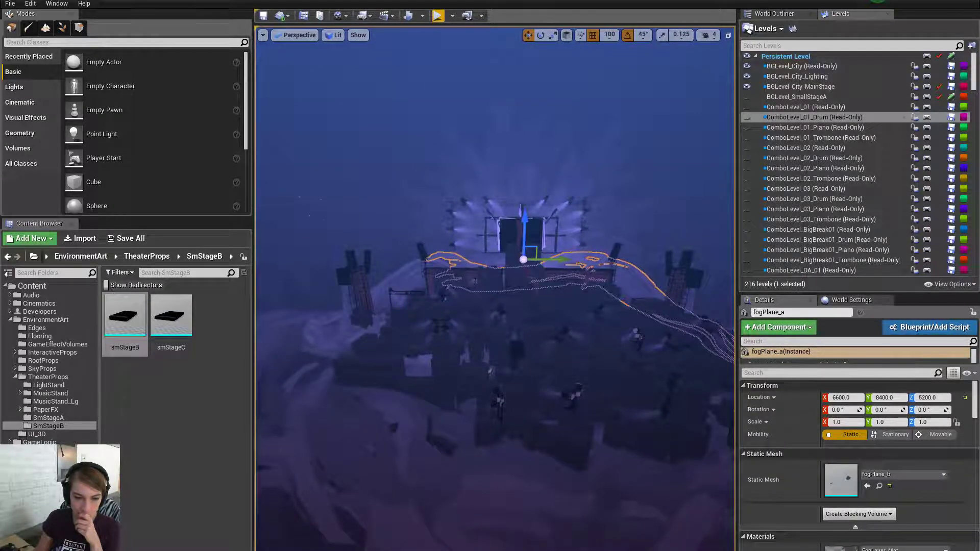
key("w")
mouse_move(585, 279)
right_mouse_down()
mouse_move(604, 279)
mouse_move(586, 274)
mouse_move(588, 284)
right_mouse_up()
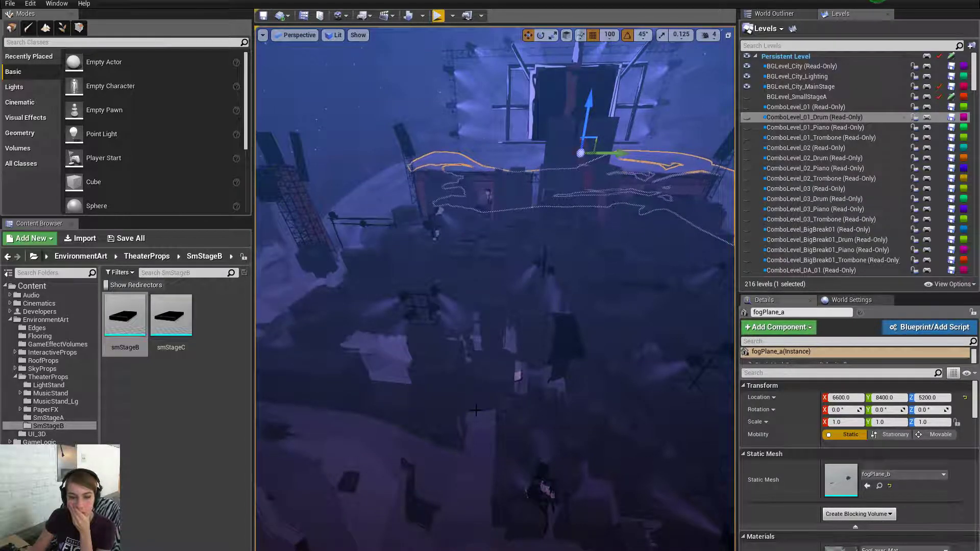
right_click_drag(495, 288, 498, 330)
key("f")
key("s")
key("w")
Hide smStageB2 during play by enabling its Actor Hidden In Game option, filtering its properties with "hidden"
left_click(473, 440)
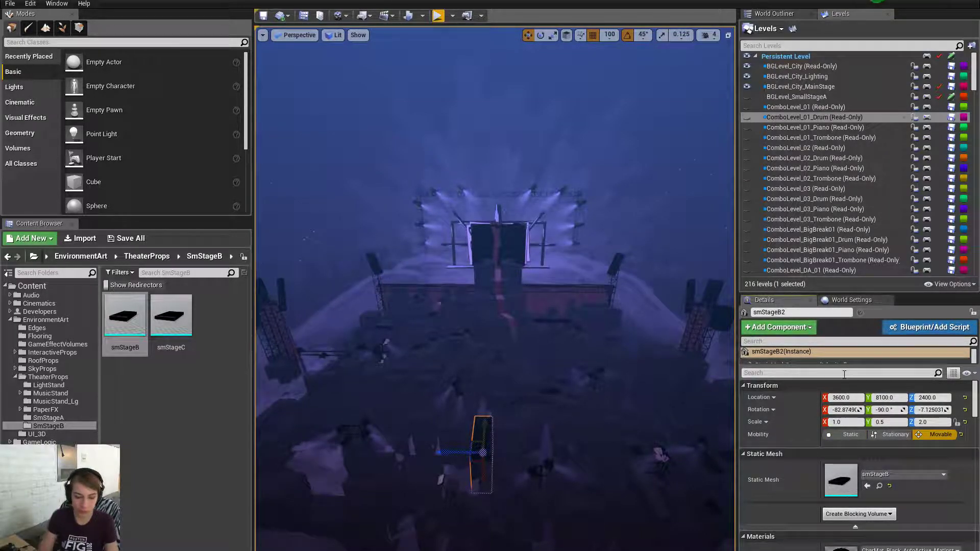
left_click(844, 374)
type("hidden")
left_click(826, 435)
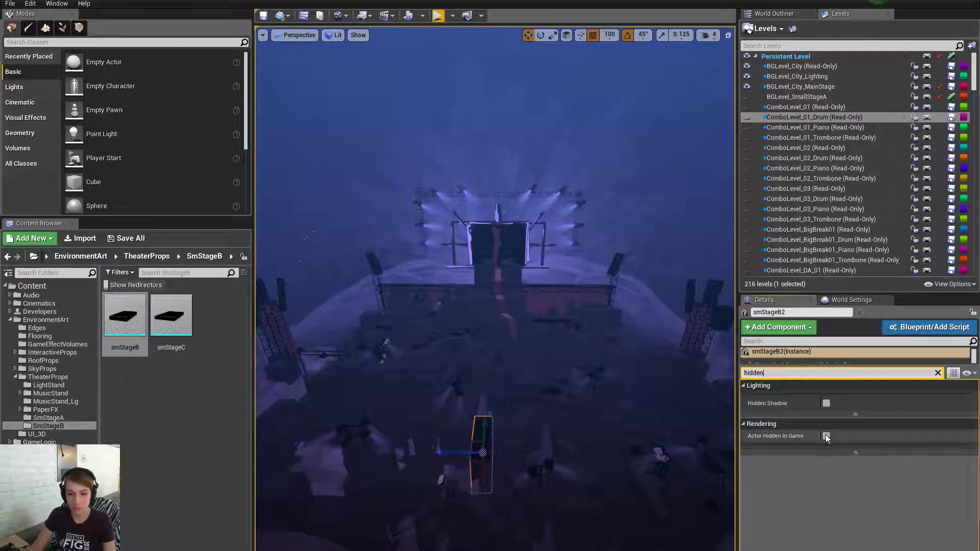
Playtest the main menu scene, open the row of levels near the large platform, and end the play session
left_click(437, 16)
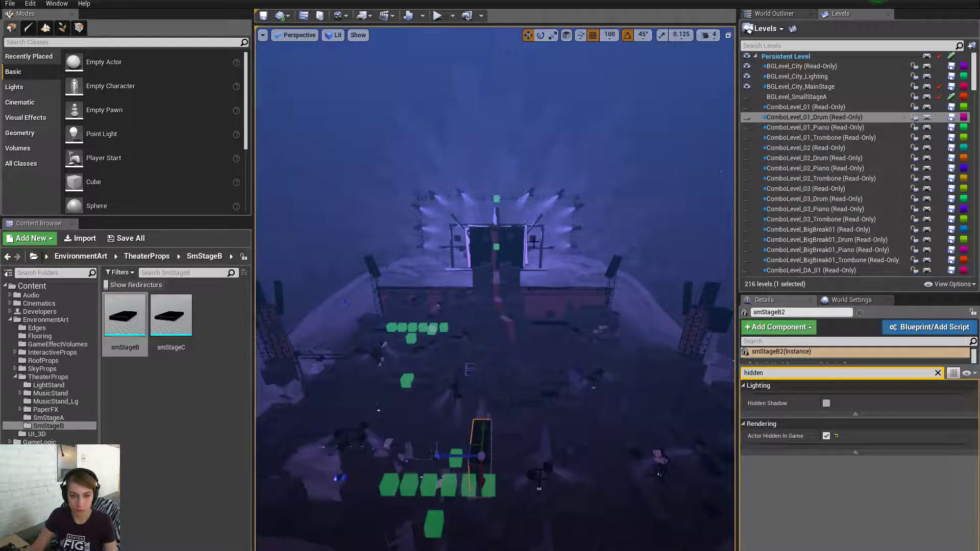
key("Escape")
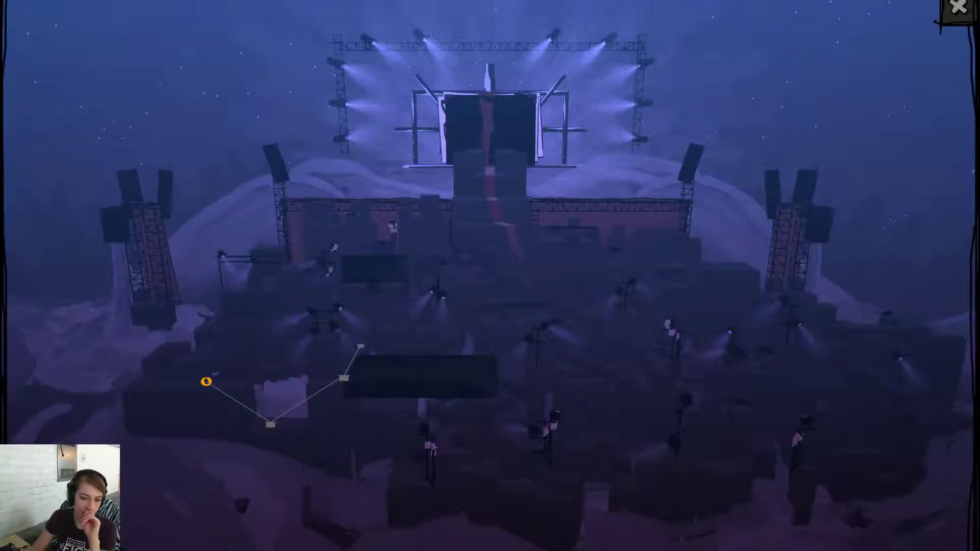
left_click(480, 376)
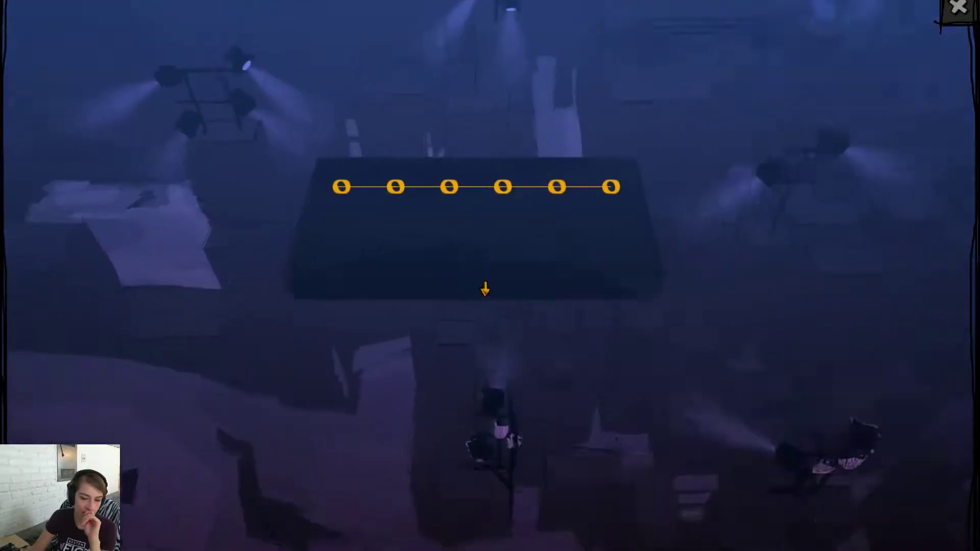
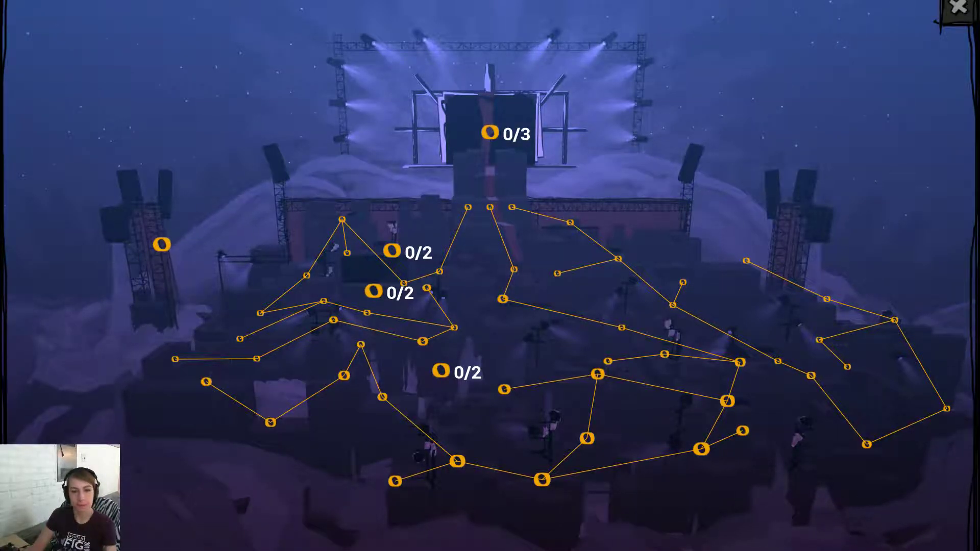
key("Tab")
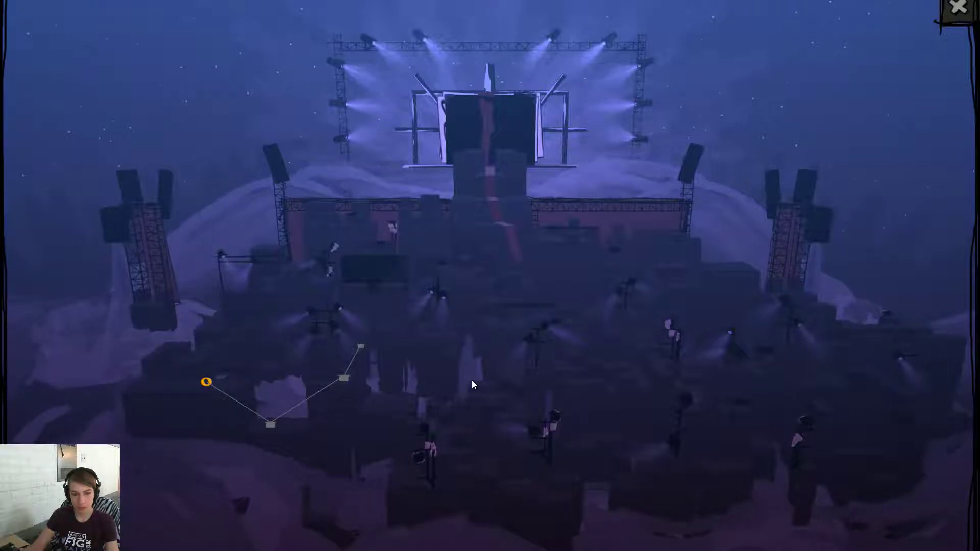
key("Escape")
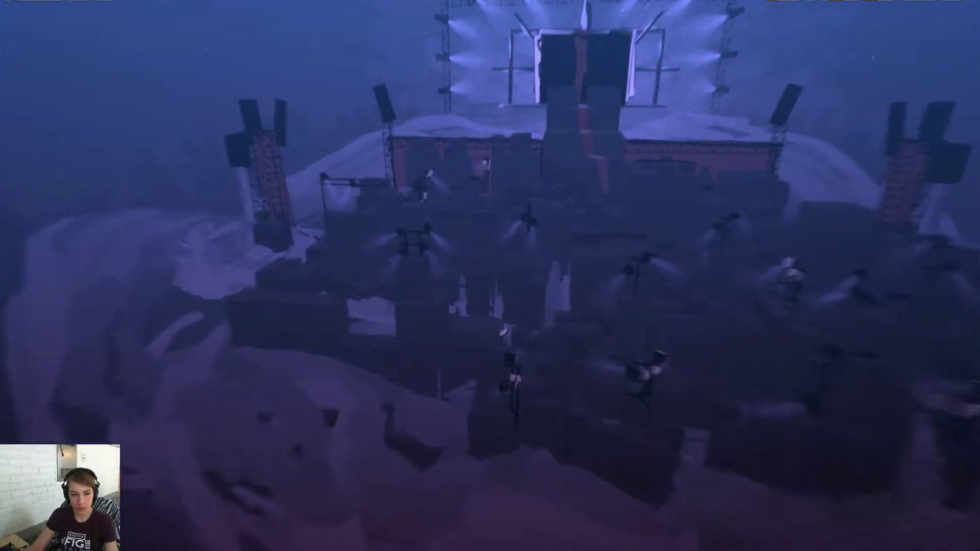
Select the foreground fog plane beside the stage and set the position snap size to 1,000
mouse_move(524, 301)
right_mouse_down()
mouse_move(525, 389)
mouse_move(525, 306)
right_mouse_up()
left_click(525, 389)
key("s")
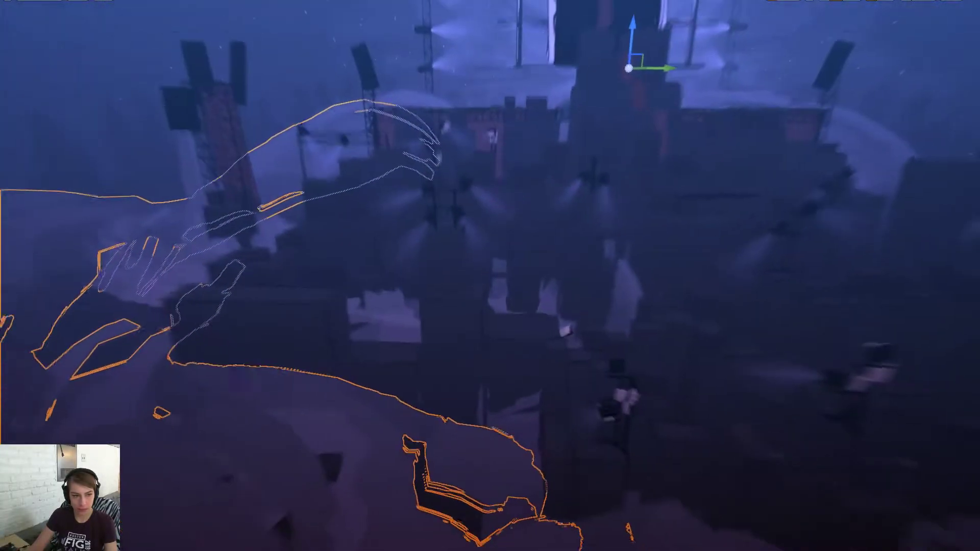
left_click(852, 1)
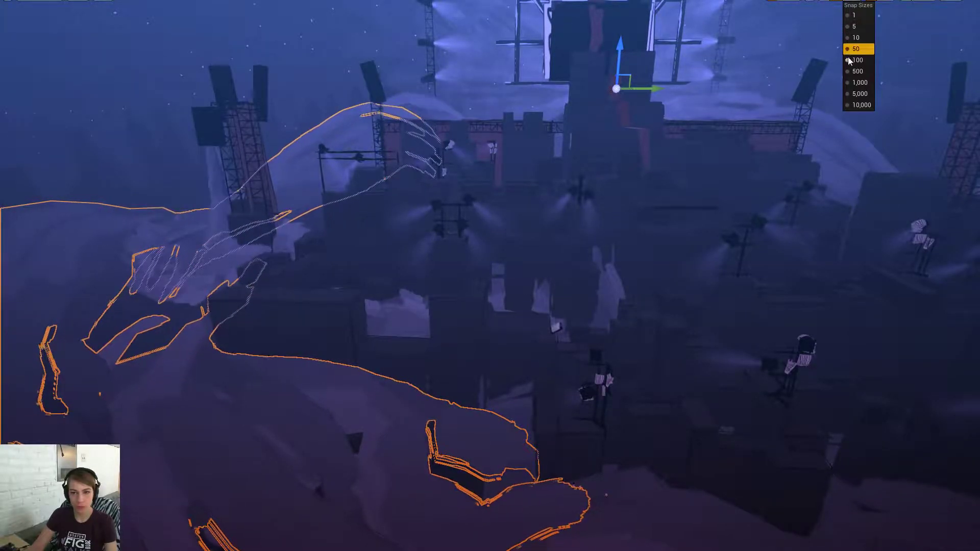
left_click(856, 82)
Try the foreground fog plane farther along negative Y and return it, checking the stage from several distances
left_click_drag(658, 89, 554, 107)
right_click_drag(554, 107, 561, 138)
key("w")
key("w")
key("w")
key("s")
key("d")
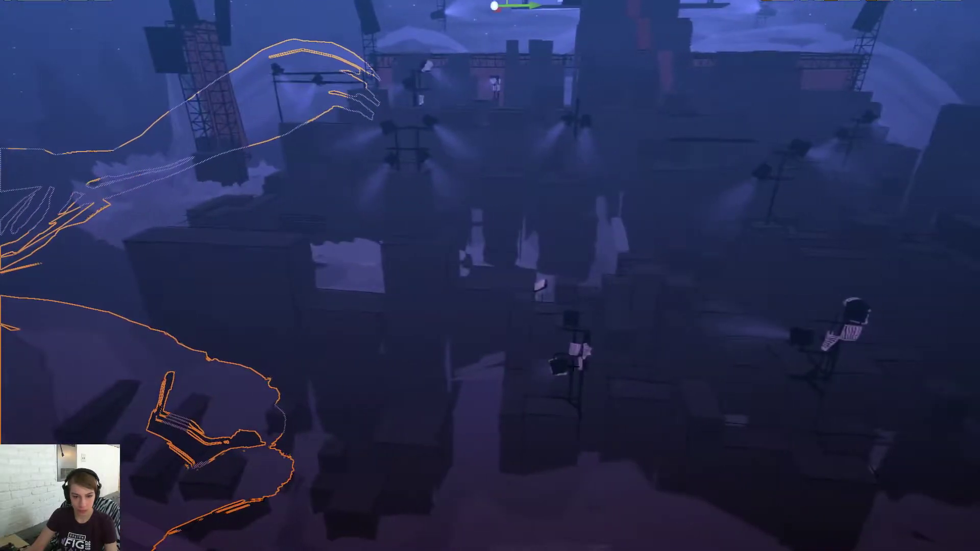
left_click_drag(528, 5, 669, 5)
right_click_drag(668, 31, 709, 5)
key("s")
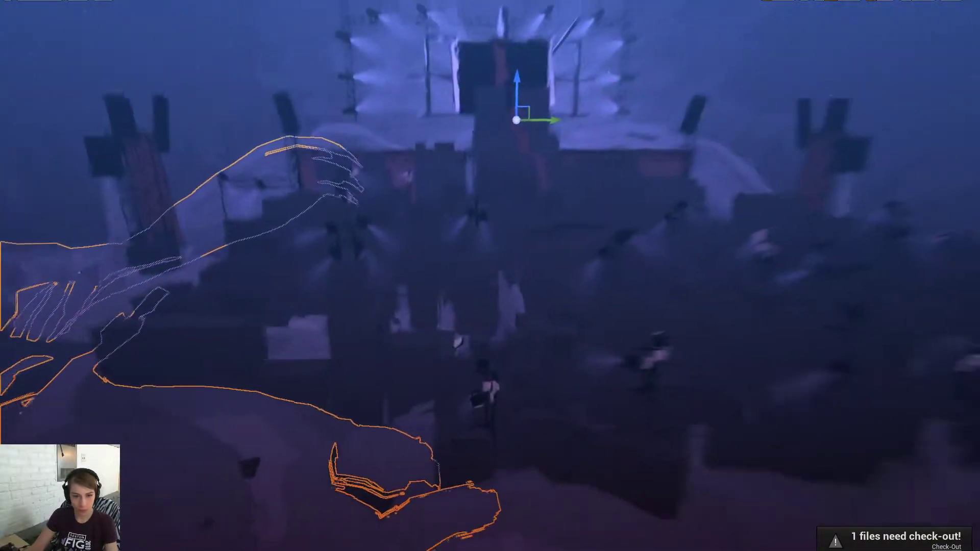
key("s")
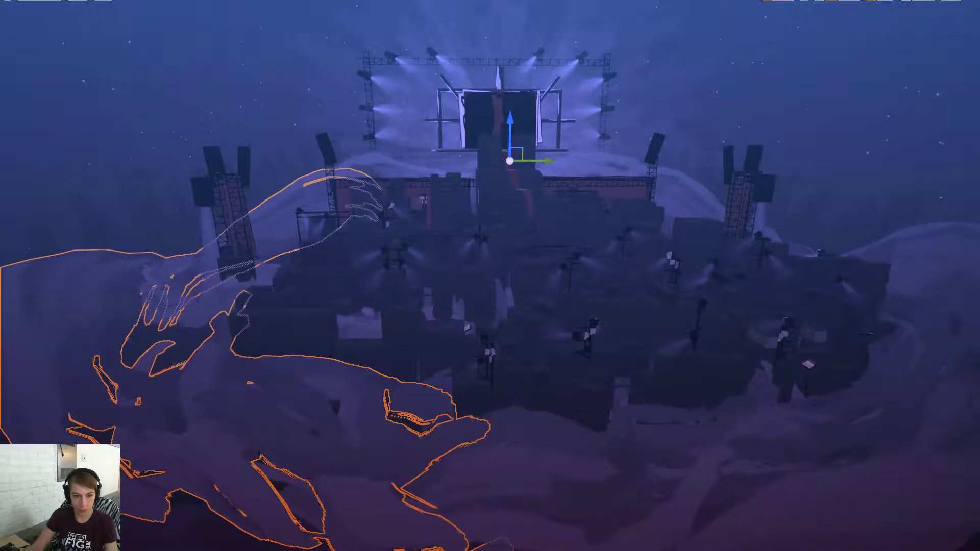
Examine the blocks and open space around the music stand up close from several angles
key("w")
right_click_drag(490, 276, 444, 327)
key("w")
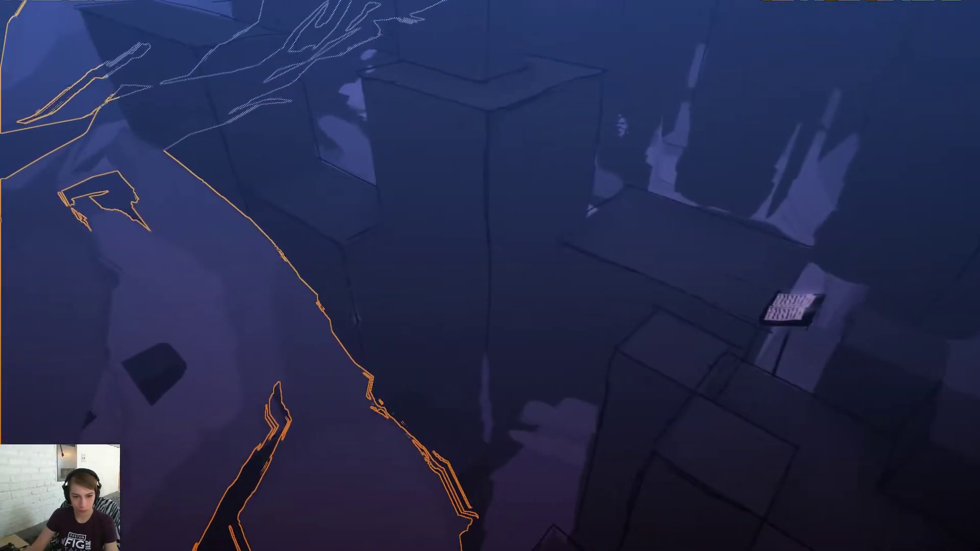
key("d")
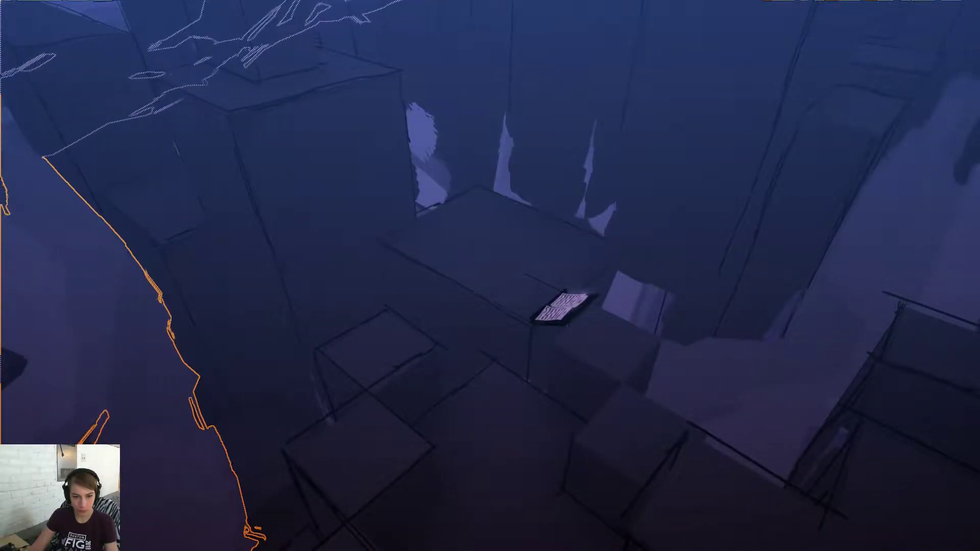
right_click_drag(490, 275, 559, 268)
key("a")
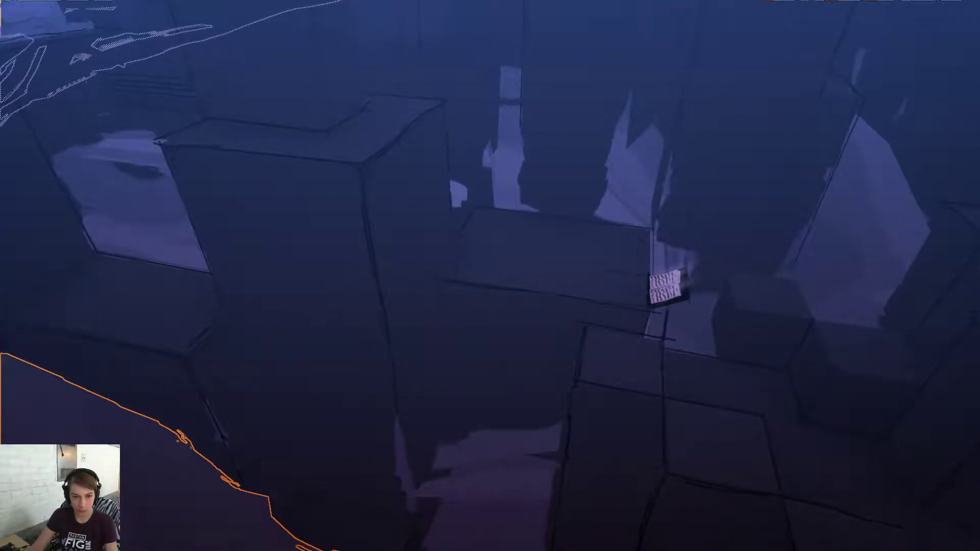
right_click_drag(490, 275, 541, 255)
key("s")
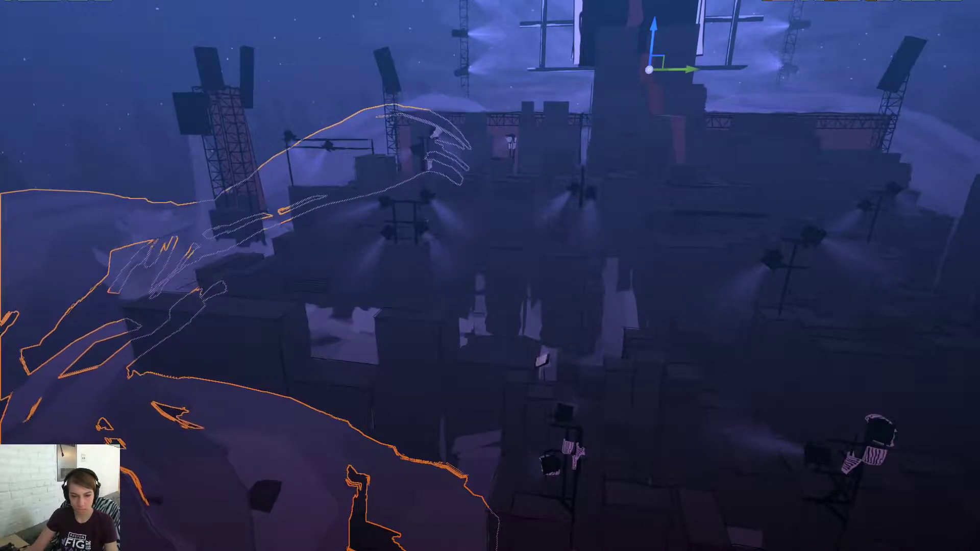
key("w")
right_click_drag(490, 275, 388, 286)
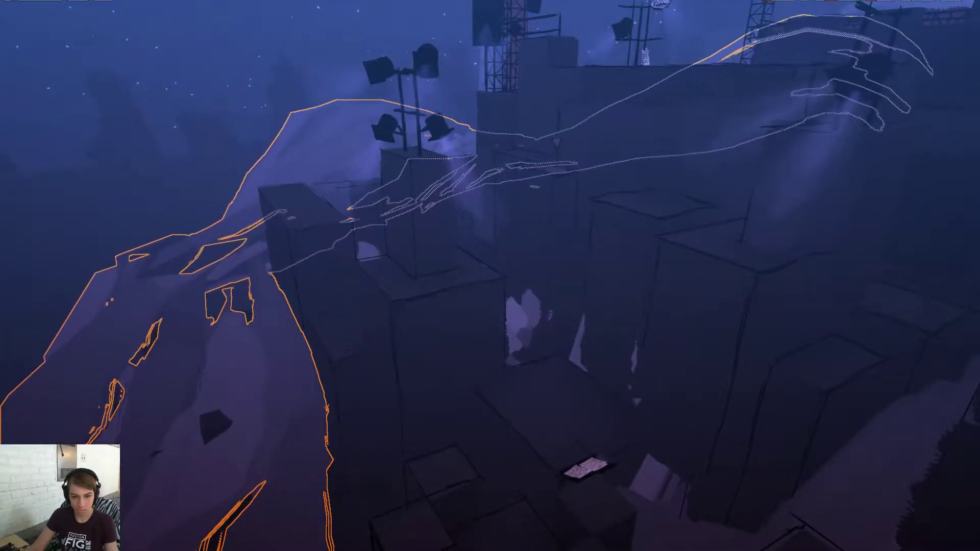
key("w")
right_click_drag(490, 276, 584, 271)
middle_click_drag(490, 276, 445, 223)
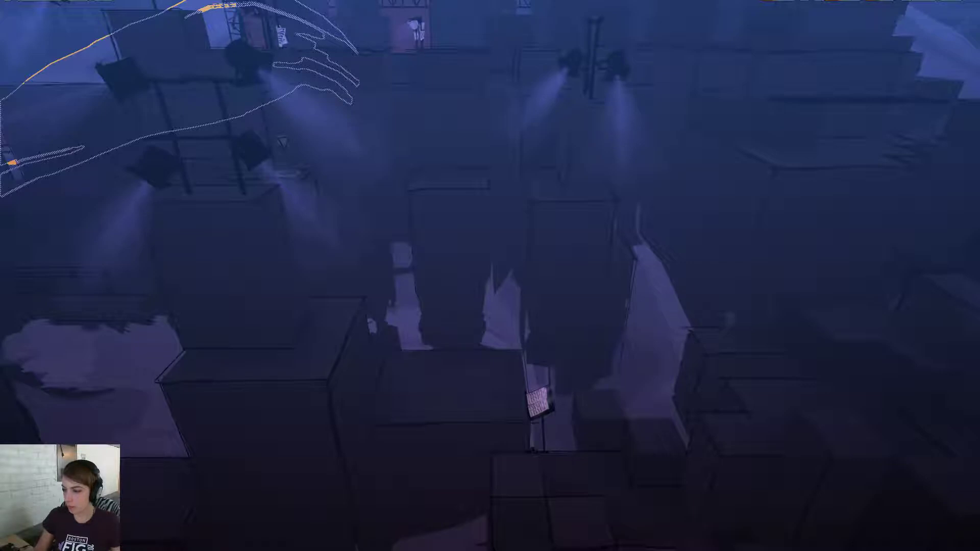
Leave the full-screen view and save the changed levels, checking out all five listed level files
key("F11")
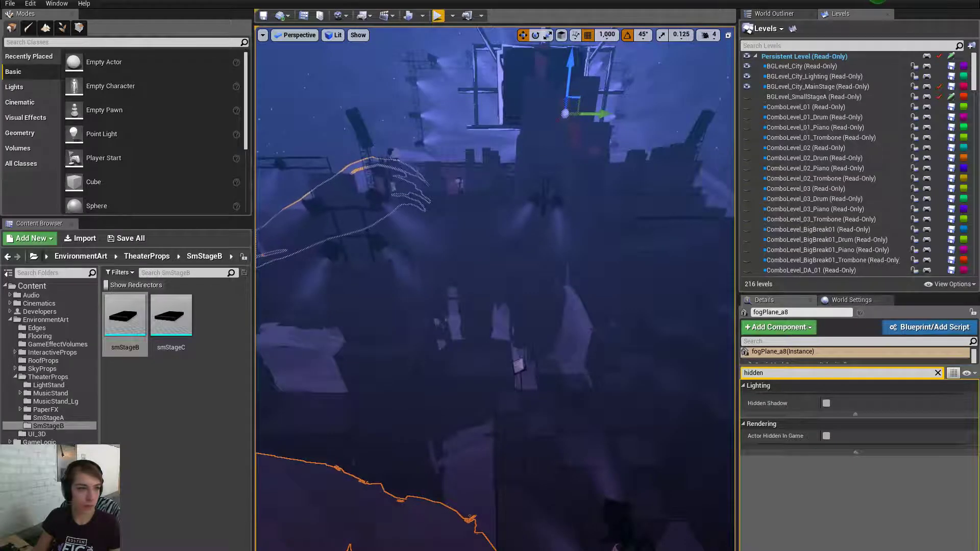
left_click(10, 4)
left_click(31, 97)
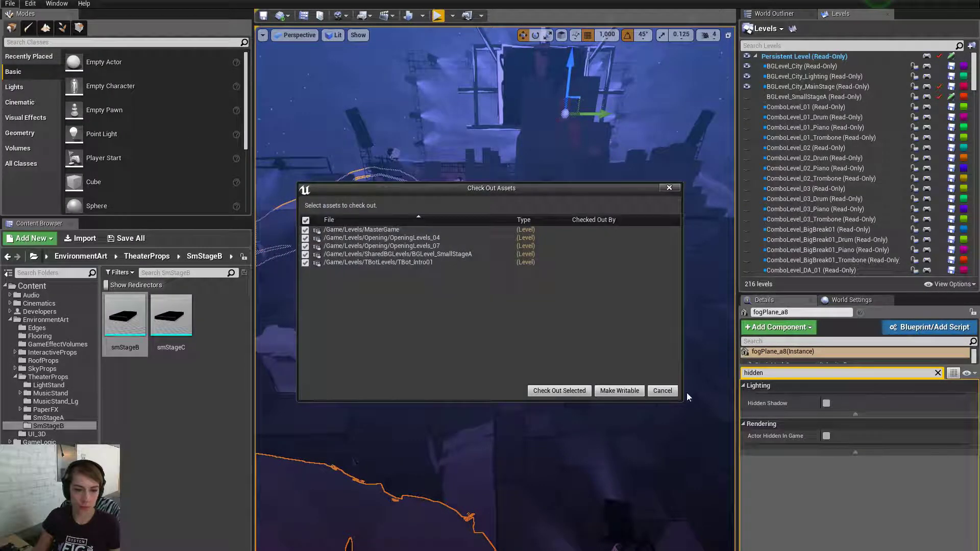
left_click(542, 391)
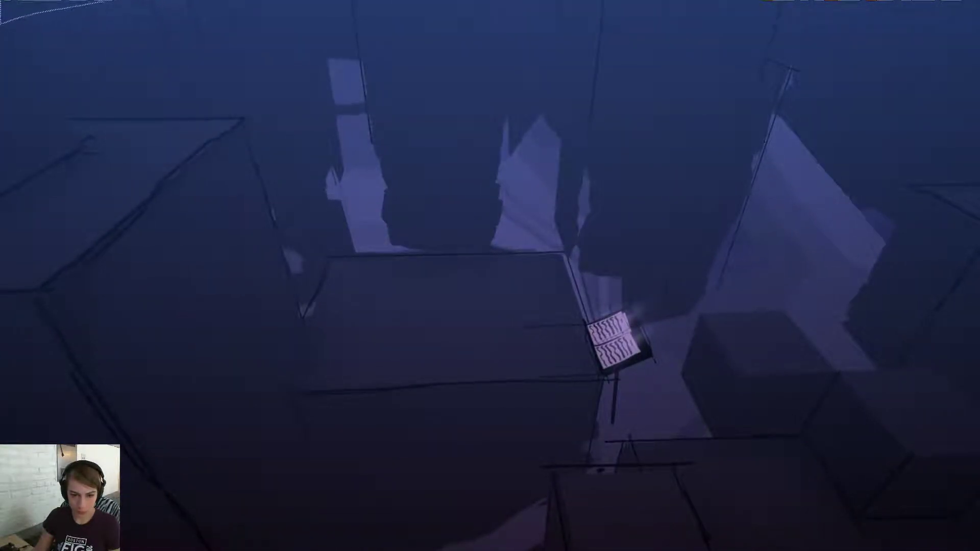
Select the StreetLamp_A light at the music stand, restore the normal viewport layout and show the editor-only helpers
left_click(635, 327)
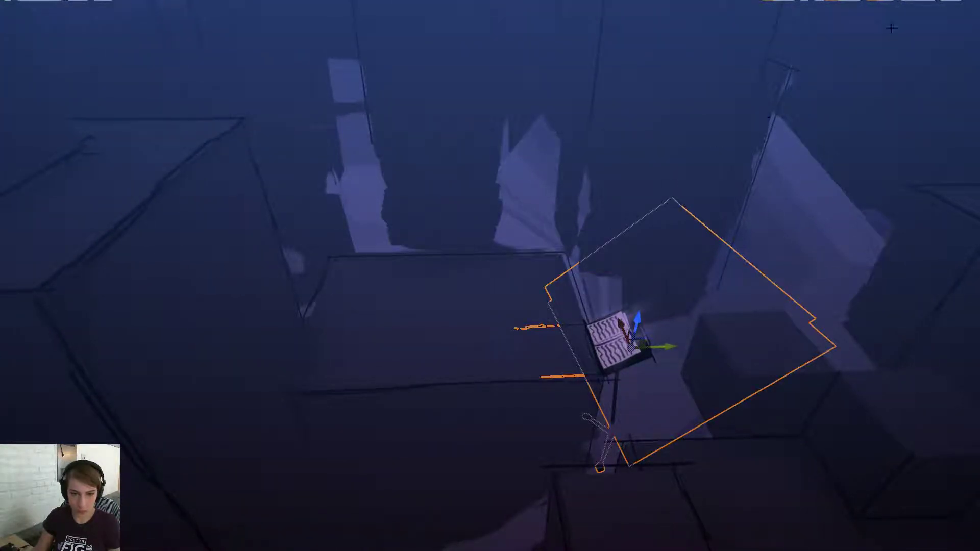
left_click(975, 2)
right_click_drag(676, 183, 705, 186)
key("g")
key("w")
key("s")
Look around the music stand light and select the hidden grid-based prop on the platform beside it
left_click_drag(676, 183, 856, 134, "alt")
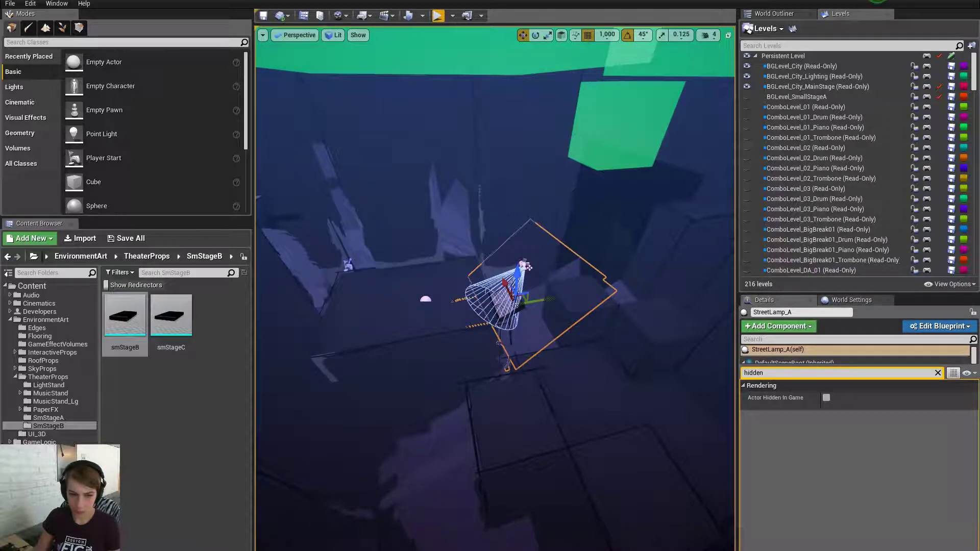
right_click_drag(495, 289, 469, 271)
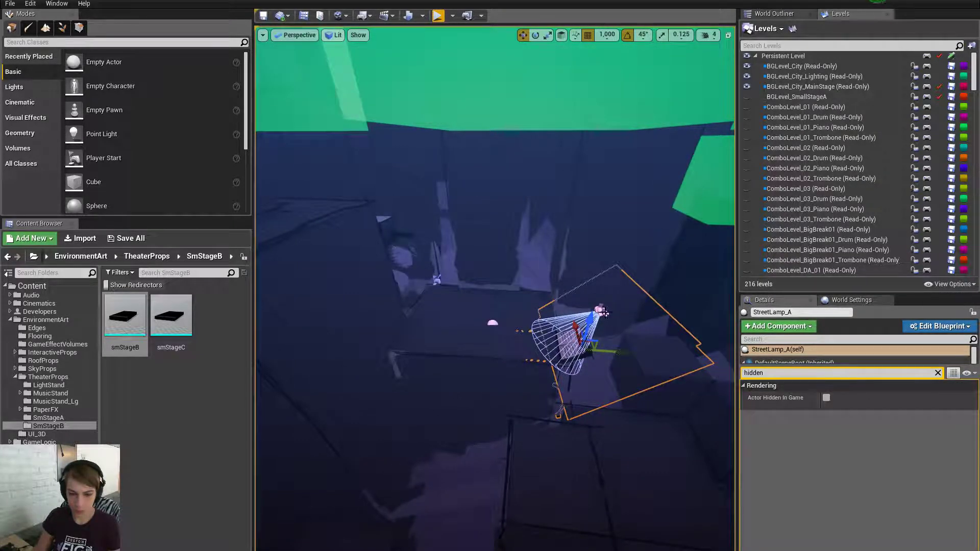
right_click_drag(603, 313, 584, 267)
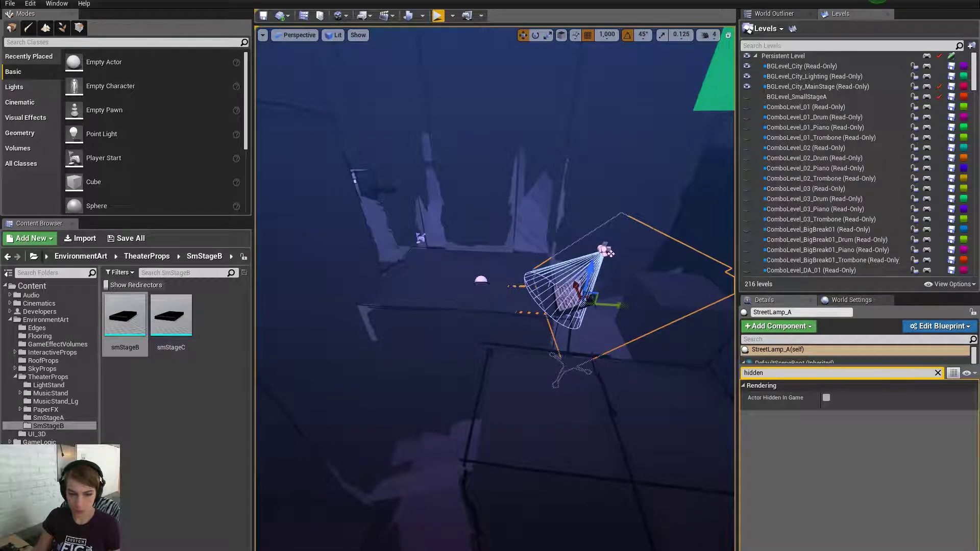
left_click(498, 279)
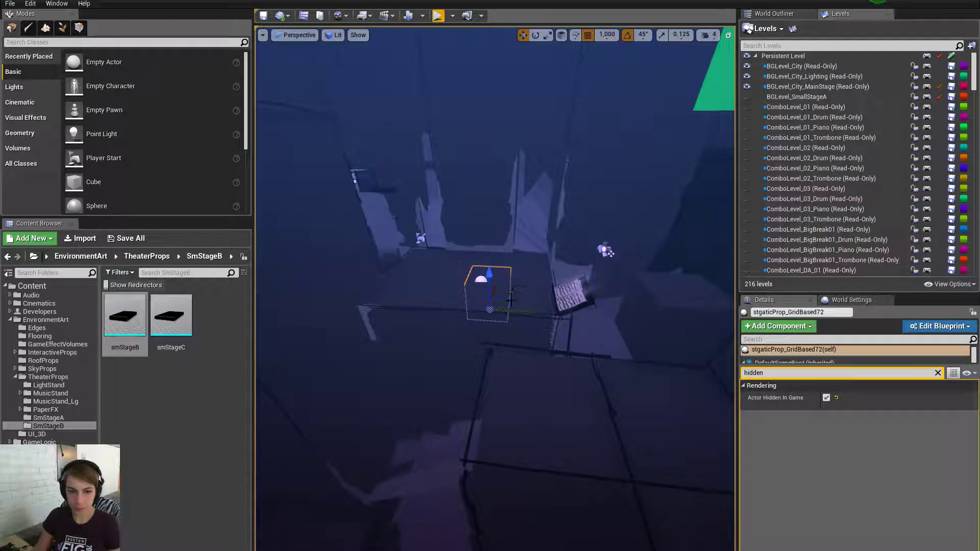
Look through the EnvironmentArt and GameLogic content folders, including LevelArtScripting, for the level art utility asset
left_click(56, 320)
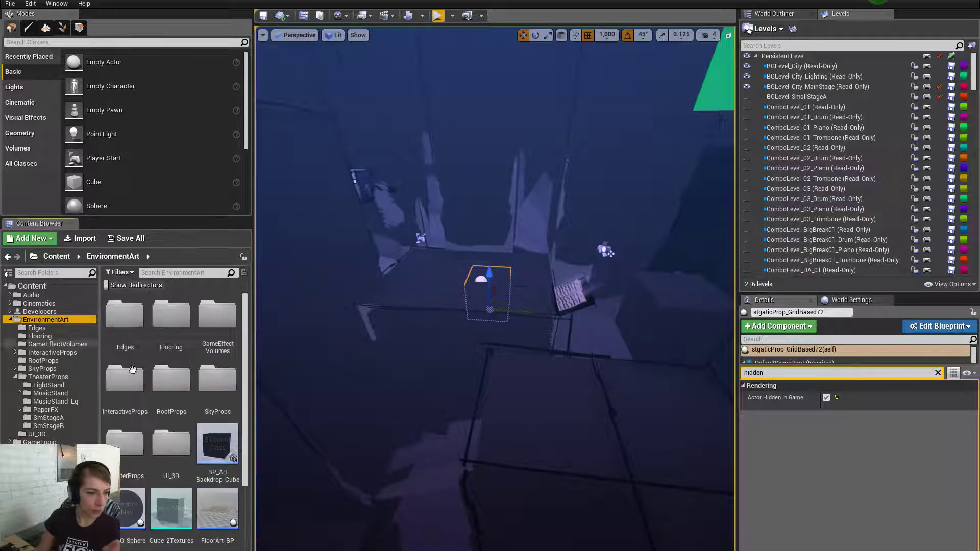
scroll(199, 435, "down", 3)
scroll(199, 435, "up", 1)
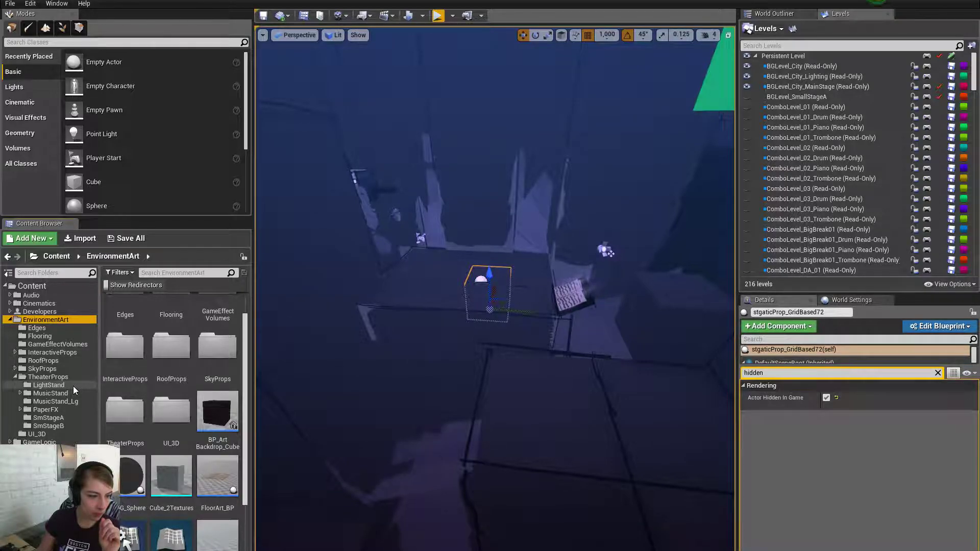
left_click(51, 442)
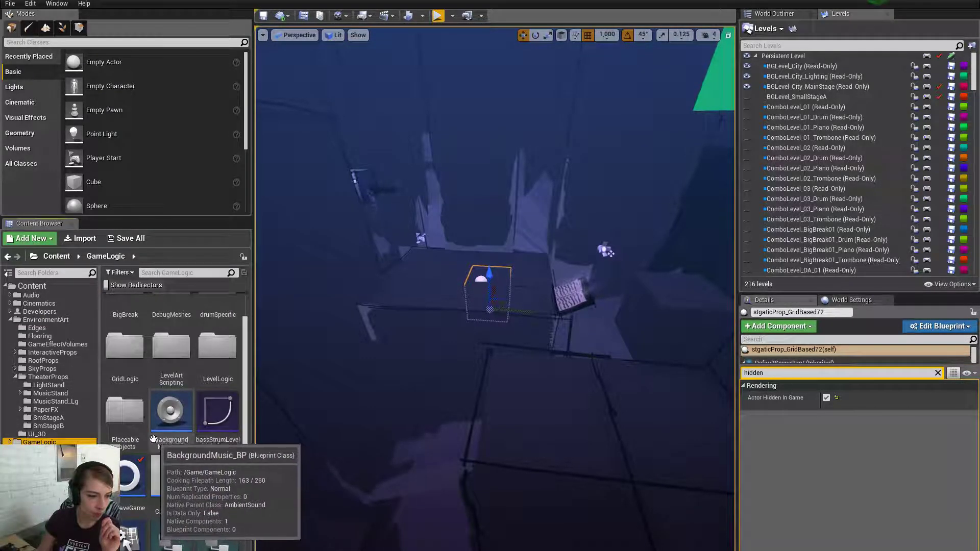
double_click(171, 355)
right_click(125, 301)
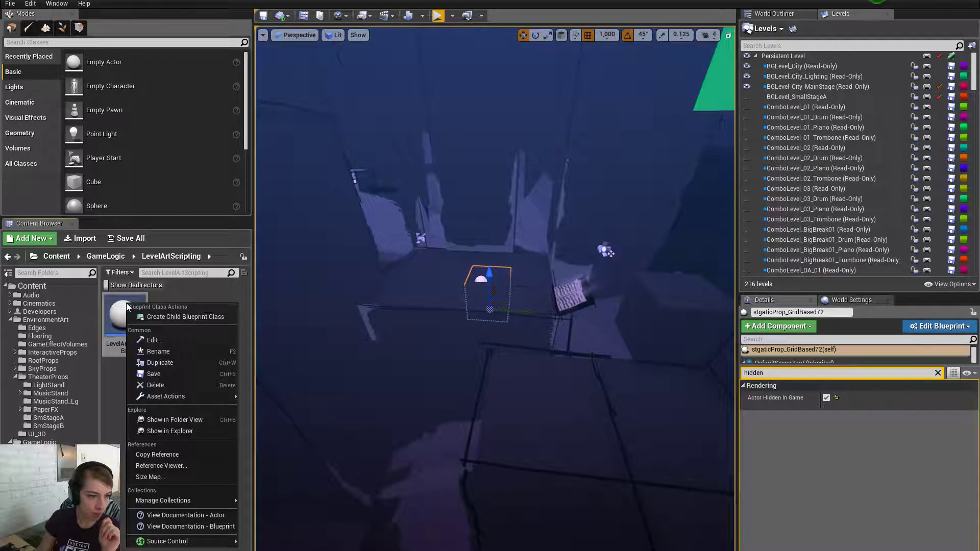
left_click(109, 338)
right_click(109, 339)
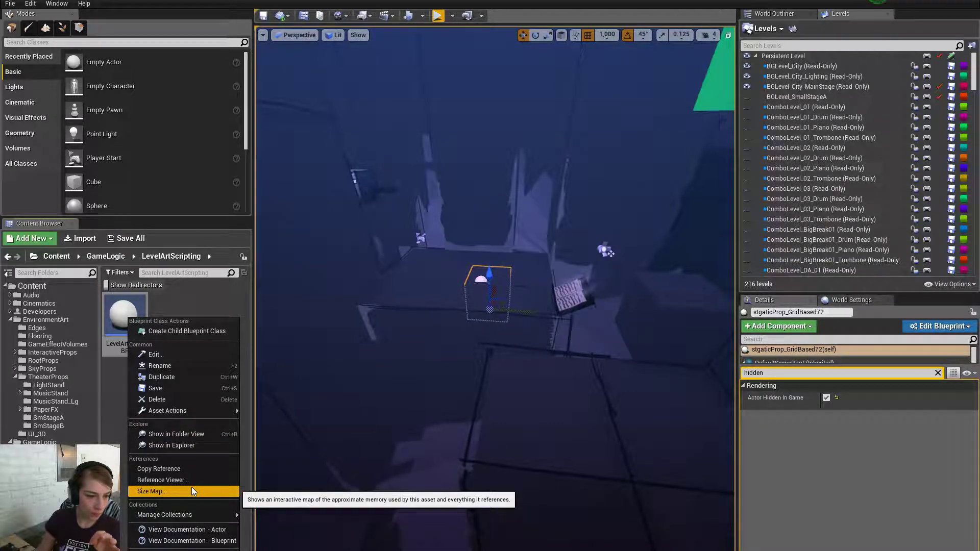
left_click(117, 400)
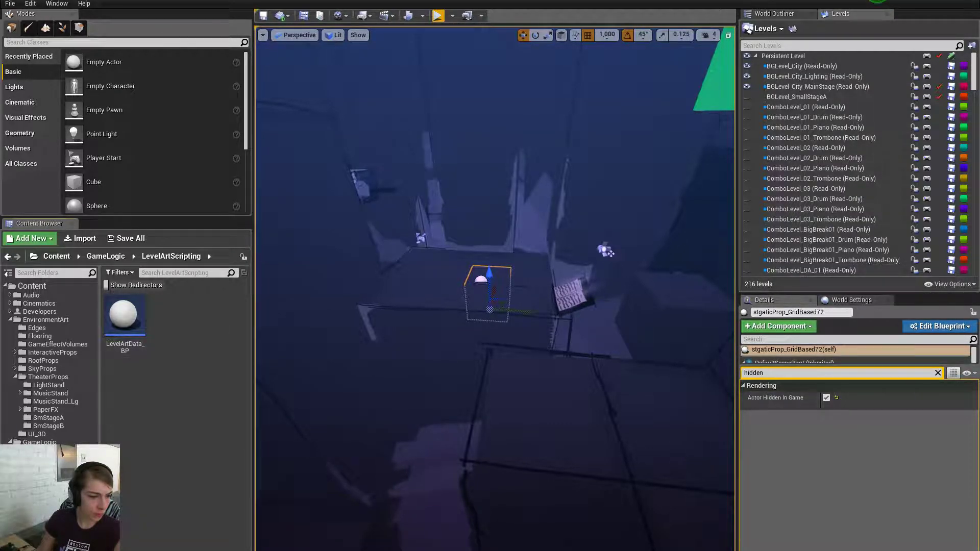
left_click(40, 441)
scroll(209, 429, "down", 1)
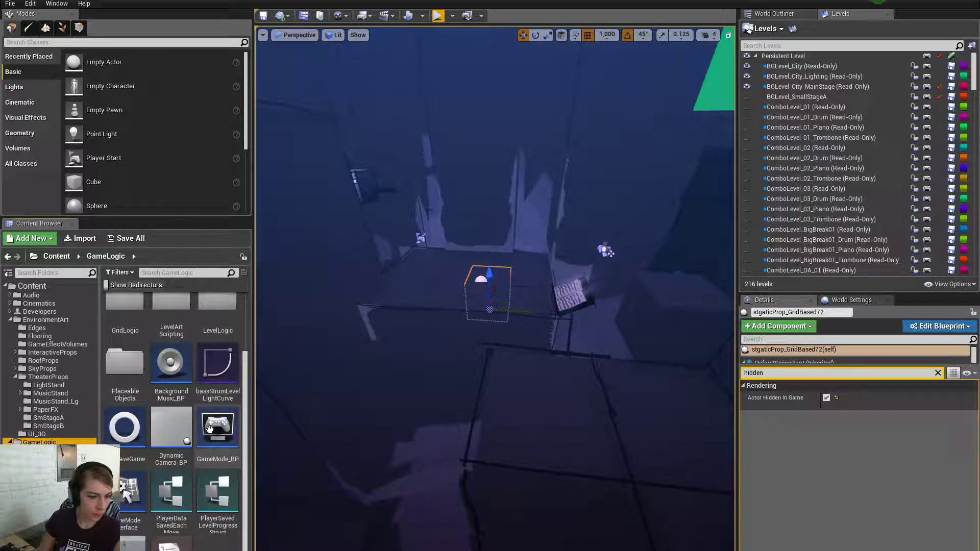
scroll(209, 429, "down", 1)
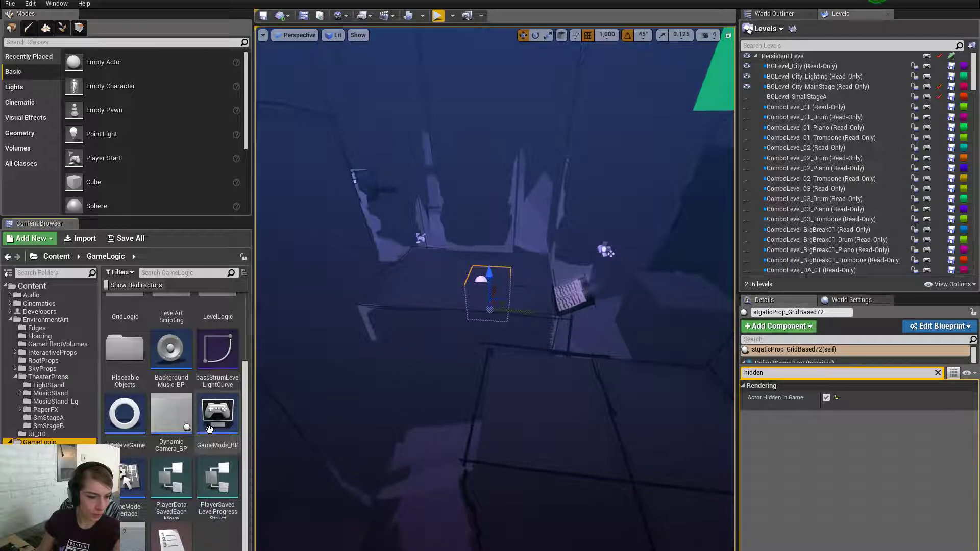
Find LevelArtProcGen in the EnvironmentArt folder and open its blueprint for editing to reach the Do Stuff function
left_click(63, 312)
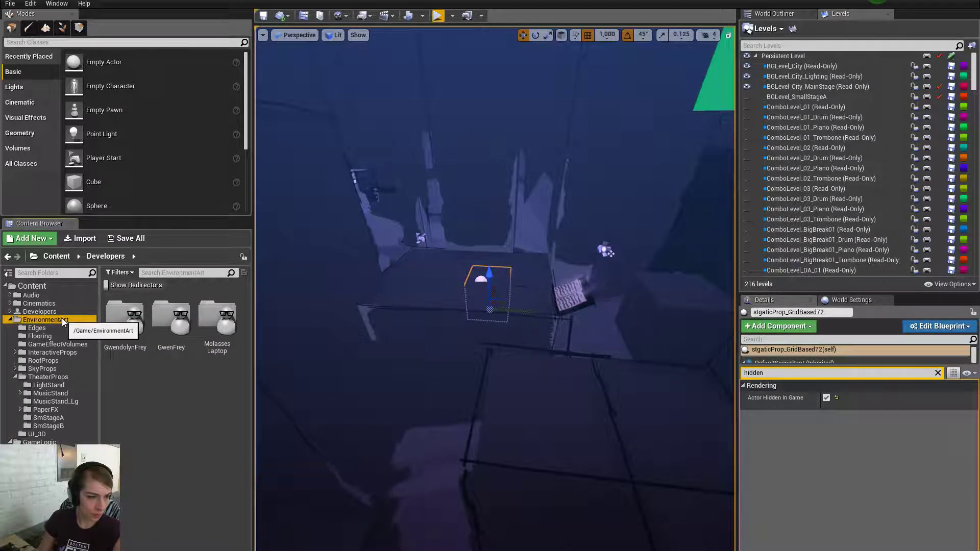
left_click(48, 320)
scroll(200, 475, "down", 5)
left_click(180, 445)
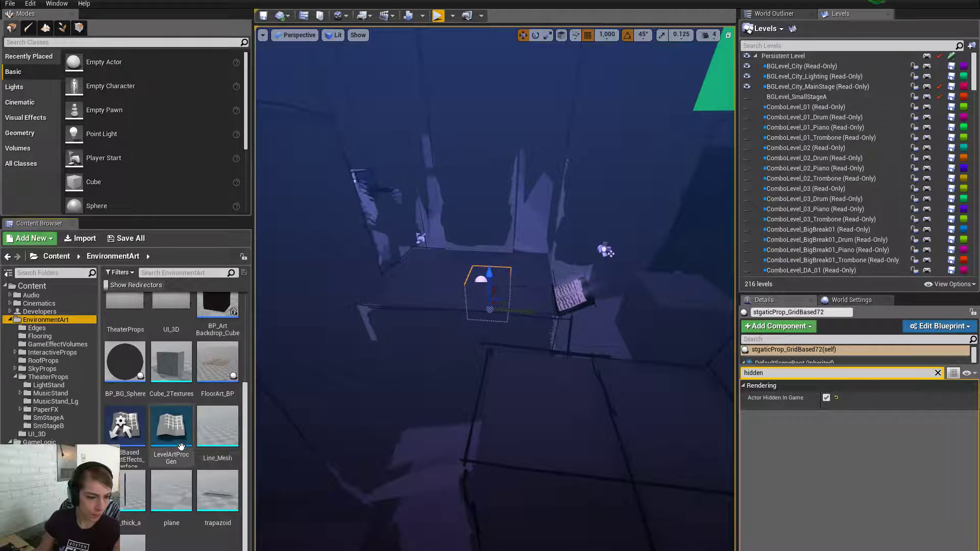
right_click(180, 444)
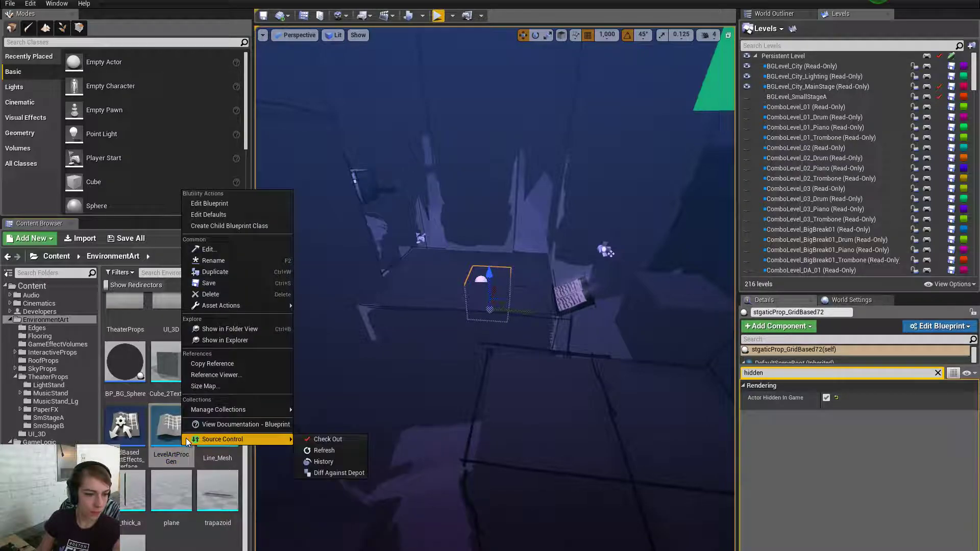
left_click(238, 201)
right_click_drag(528, 292, 528, 251)
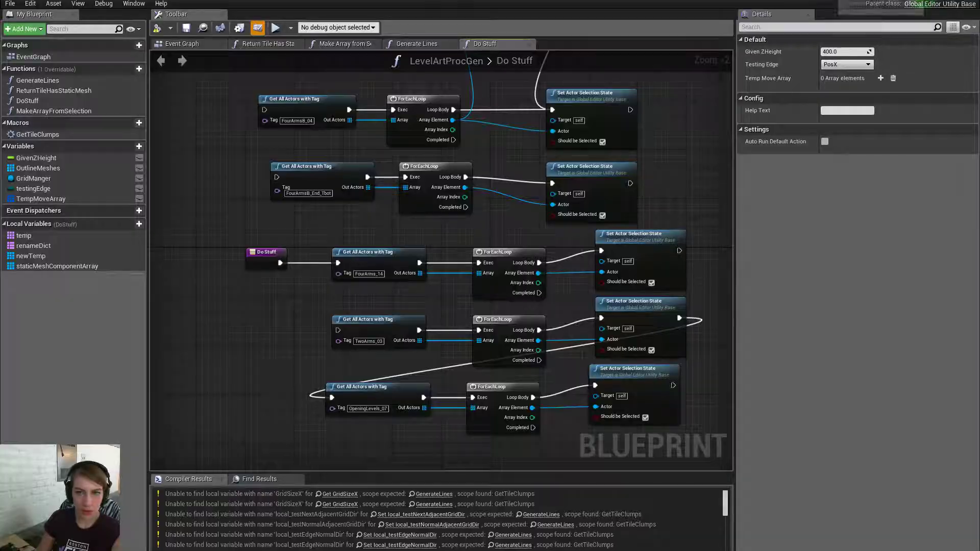
Back in the level editor, select the platform's front mesh, filter its details by "tags" and pick its TBot_Intro01 tag value
key("alt+Tab")
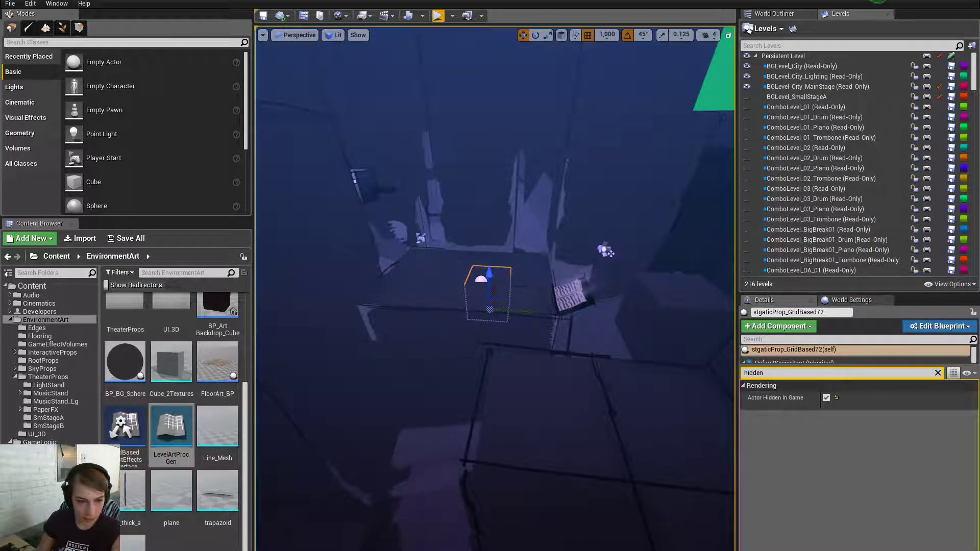
left_click(462, 360)
left_click(860, 371)
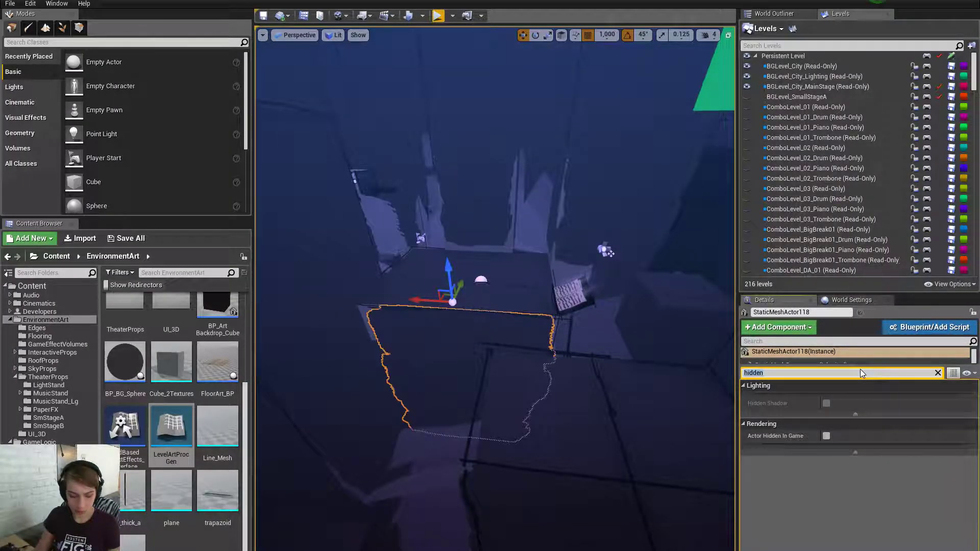
type("tags")
left_click(845, 454)
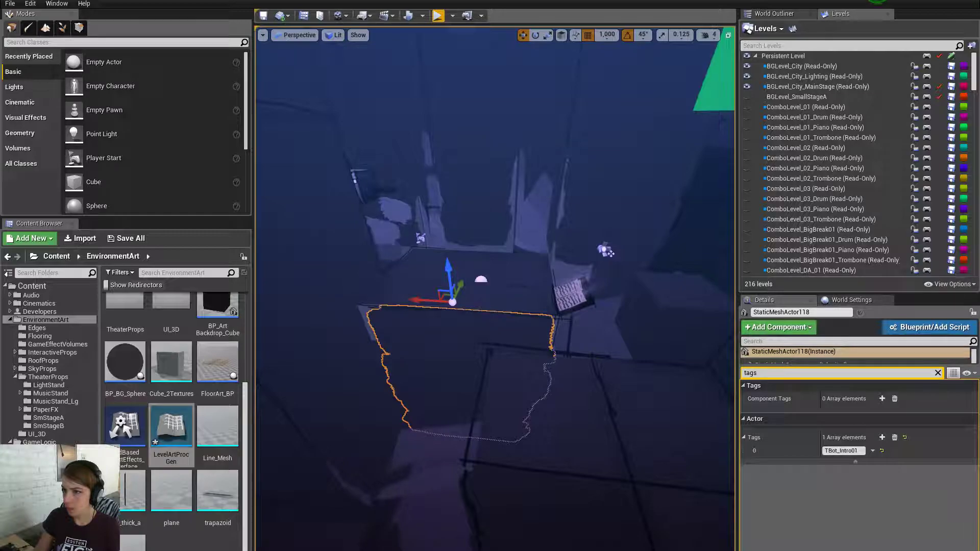
Save LevelArtProcGen, checking it out, and run its Do Stuff action to select all actors tagged TBot_Intro01
key("ctrl+shift+s")
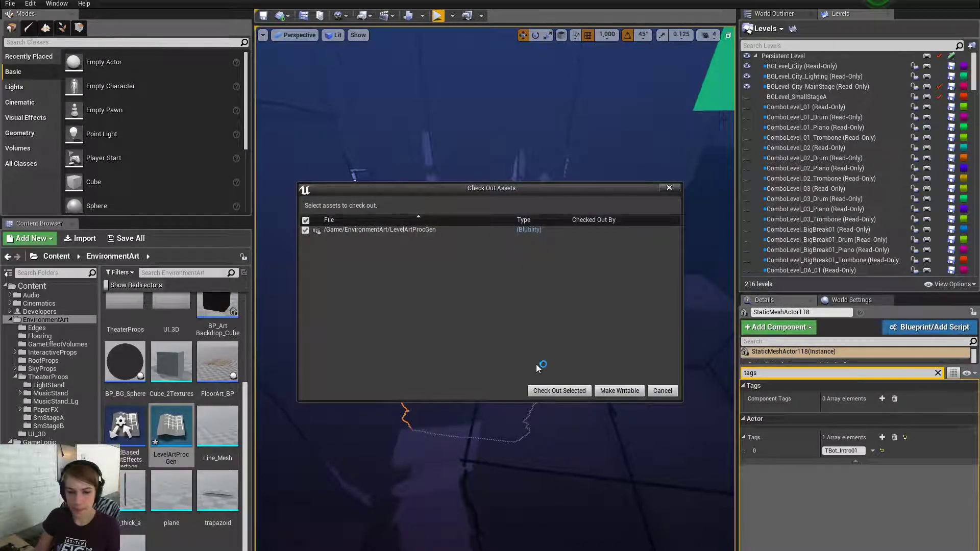
left_click(563, 393)
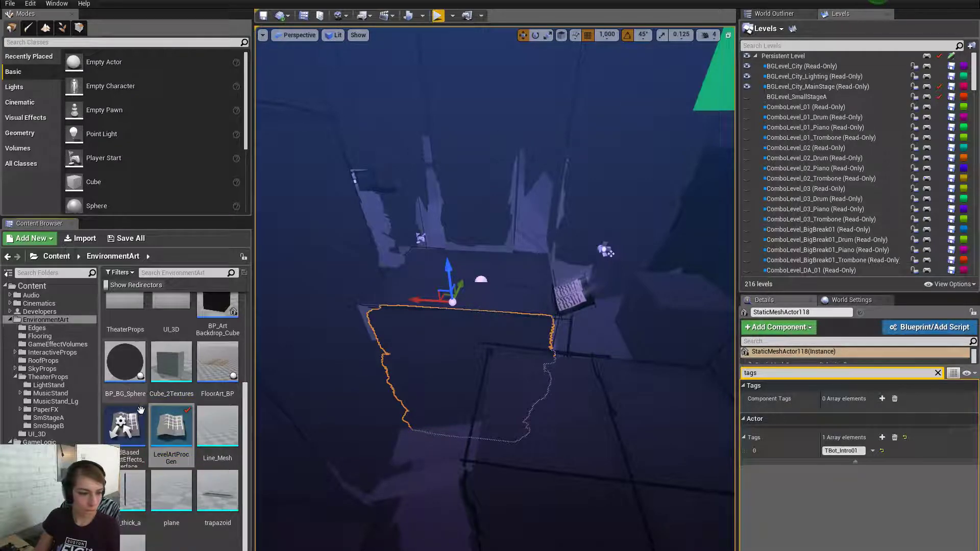
double_click(189, 426)
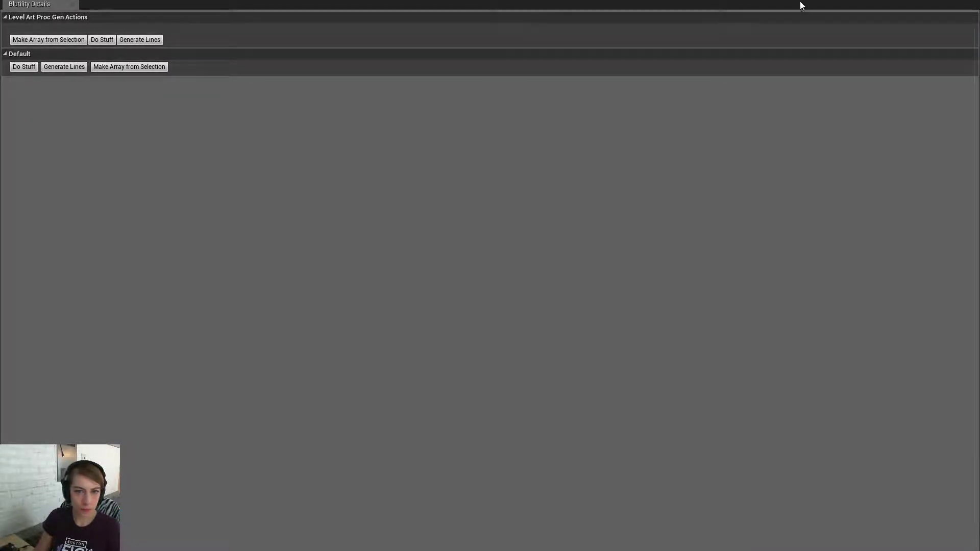
Close the utility window and set the position grid snap to 100 for the selected platform
left_click(968, 4)
right_click_drag(495, 288, 487, 217)
key("s")
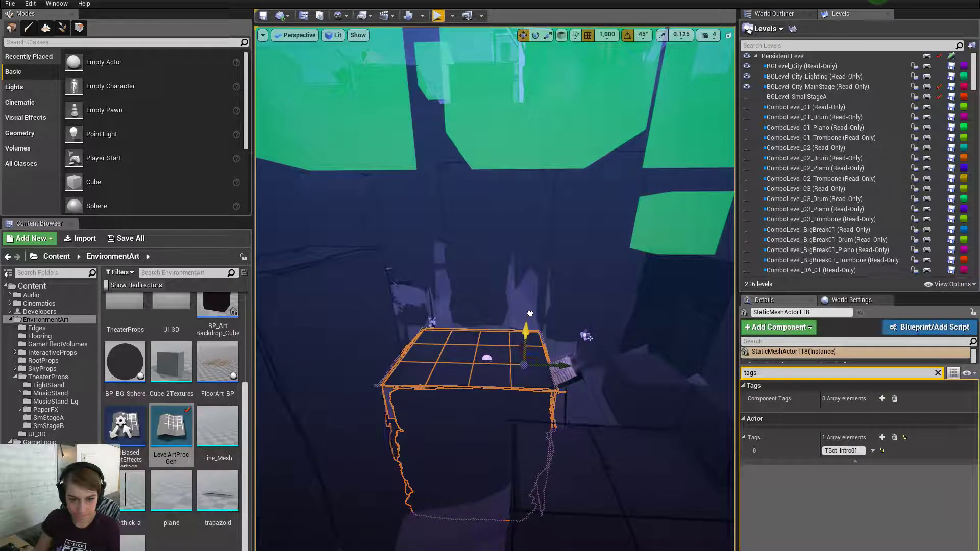
left_click(602, 37)
left_click(607, 101)
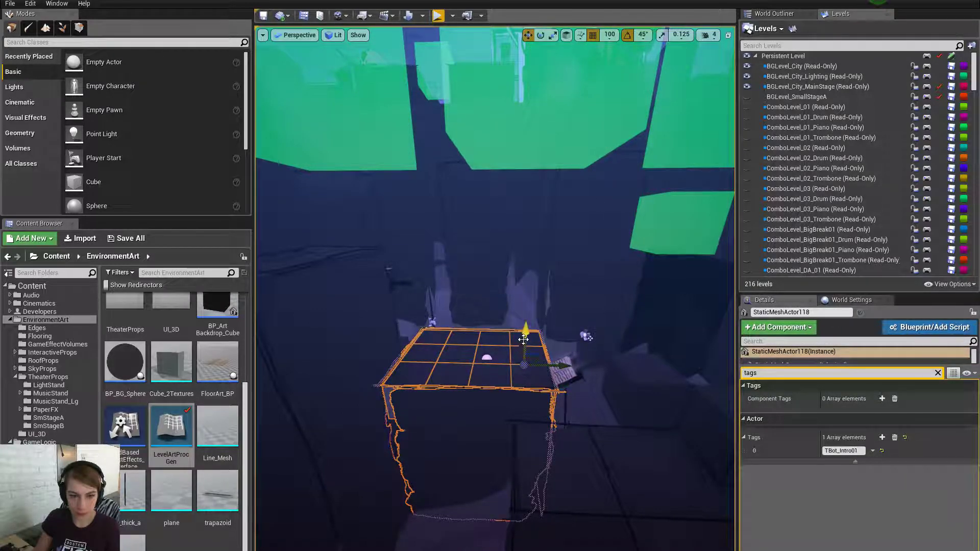
Try a new position for the selected platform by raising it, shifting it sideways and lowering it part of the way
left_click_drag(527, 328, 532, 277)
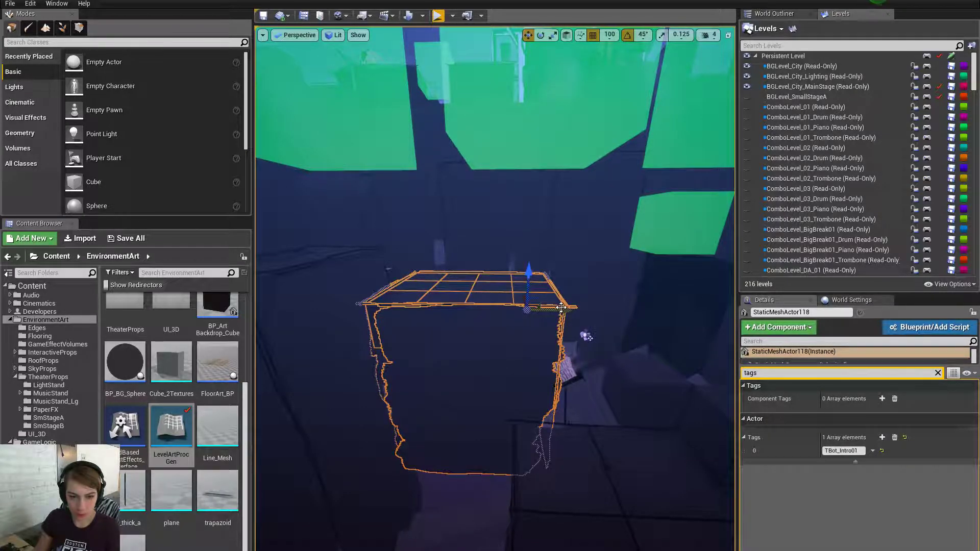
left_click_drag(561, 307, 595, 312)
right_click_drag(595, 311, 641, 286)
key("s")
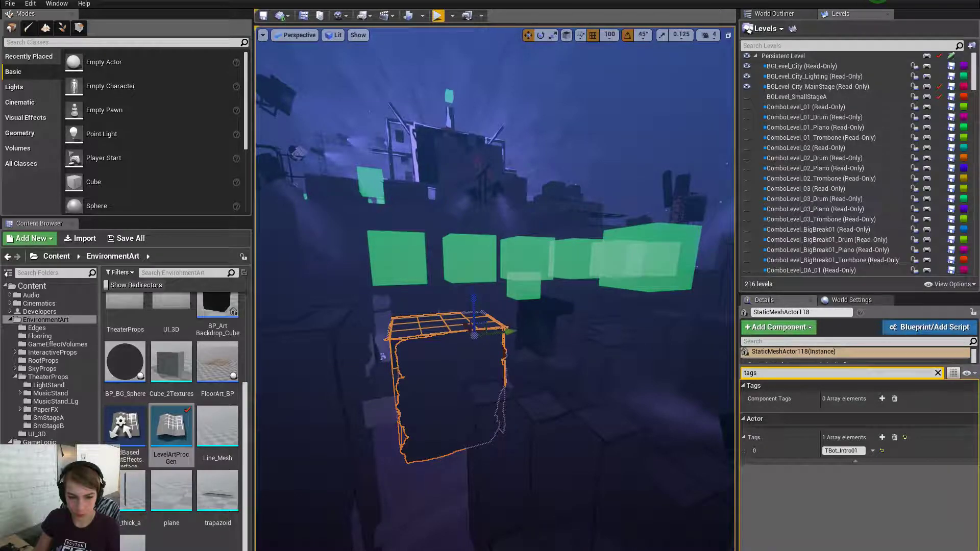
left_click_drag(473, 299, 476, 320)
left_click_drag(504, 354, 526, 349)
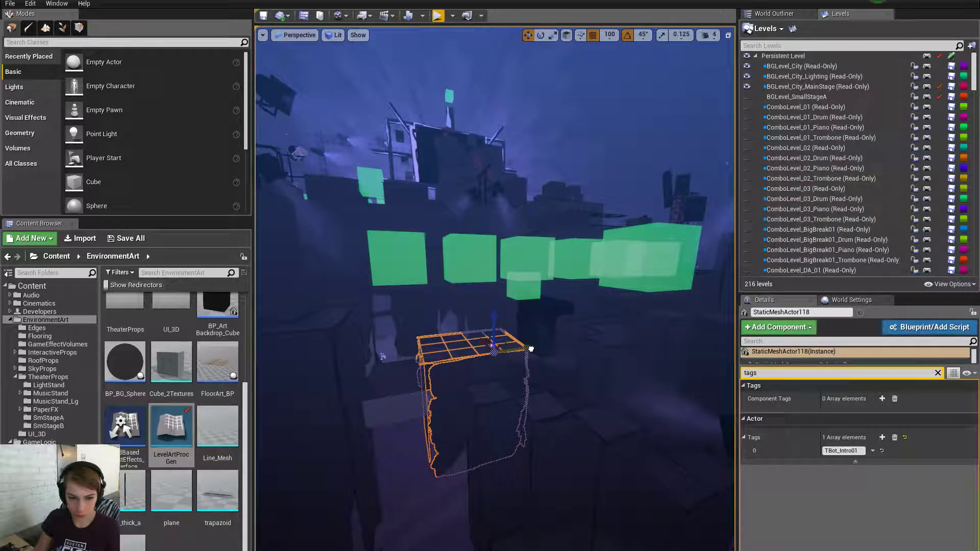
Check the platform's placement up close and shift it along both horizontal axes, farther from its original spot
key("w")
right_click_drag(542, 380, 347, 357)
key("s")
key("w")
key("a")
key("d")
key("d")
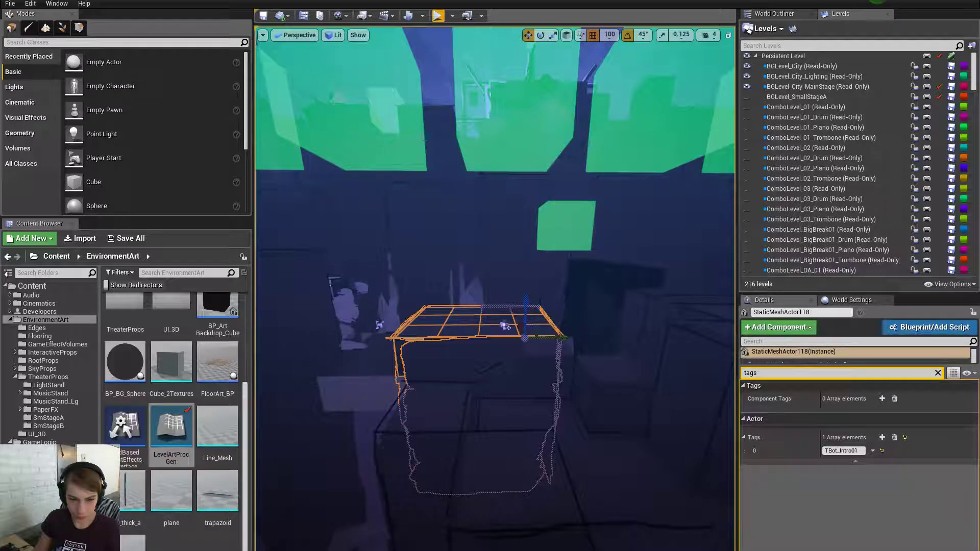
right_click_drag(556, 414, 477, 395)
key("w")
key("s")
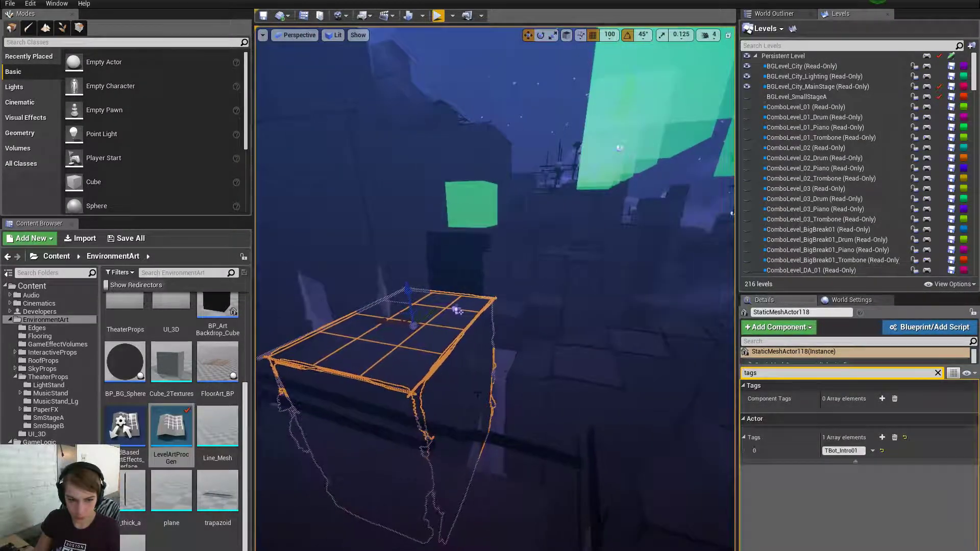
left_click_drag(391, 321, 408, 327)
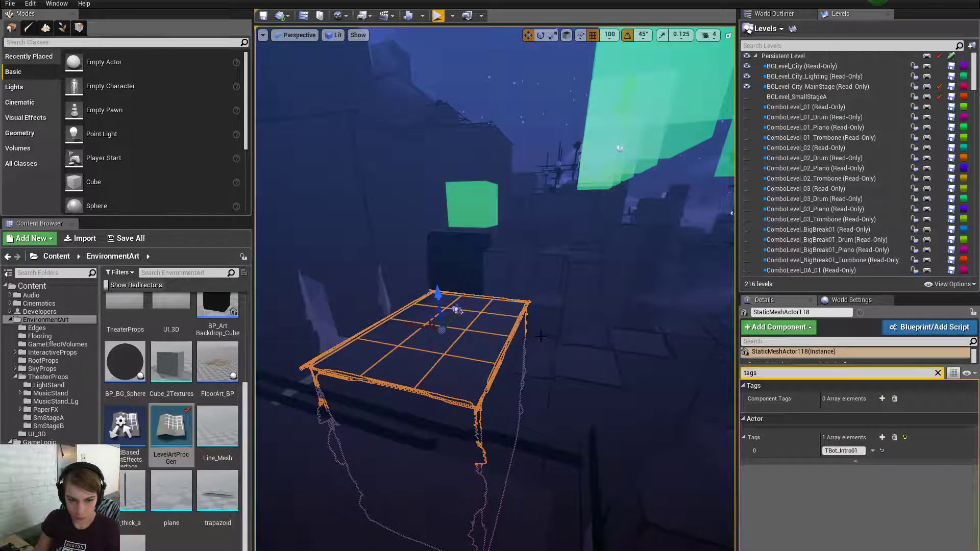
right_click_drag(540, 337, 561, 336)
key("w")
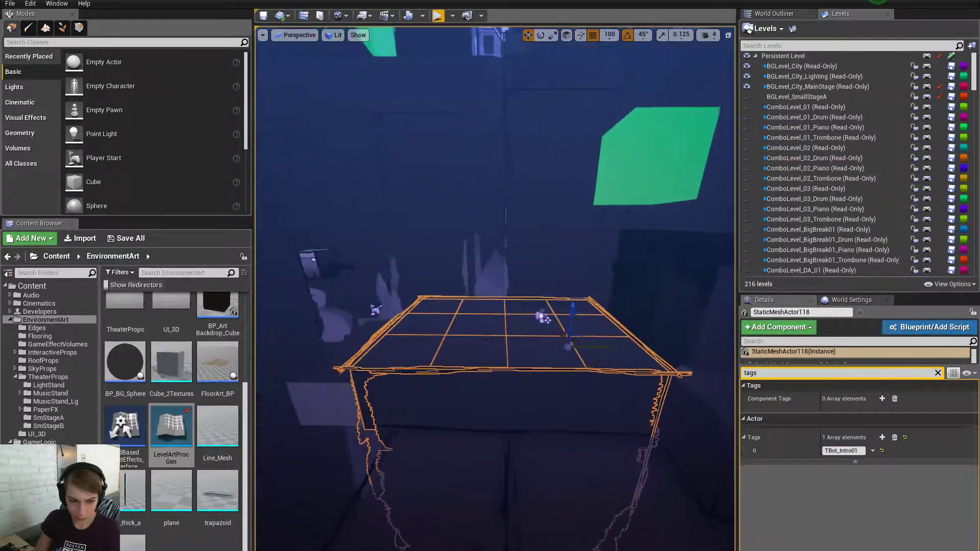
right_click_drag(622, 349, 622, 349)
key("a")
left_click_drag(612, 348, 657, 350)
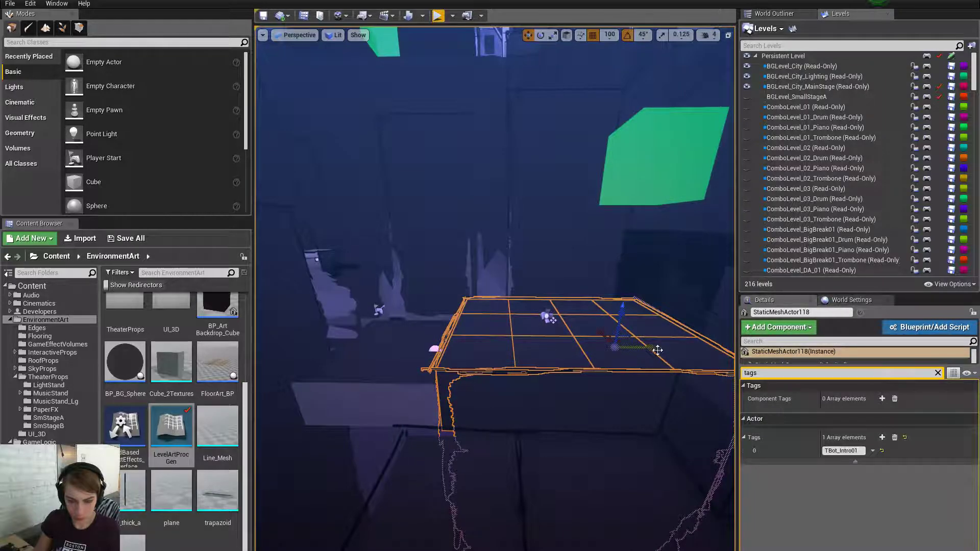
Review the shifted platform from several angles and undo all of its moves
key("s")
right_click_drag(658, 350, 680, 372)
key("w")
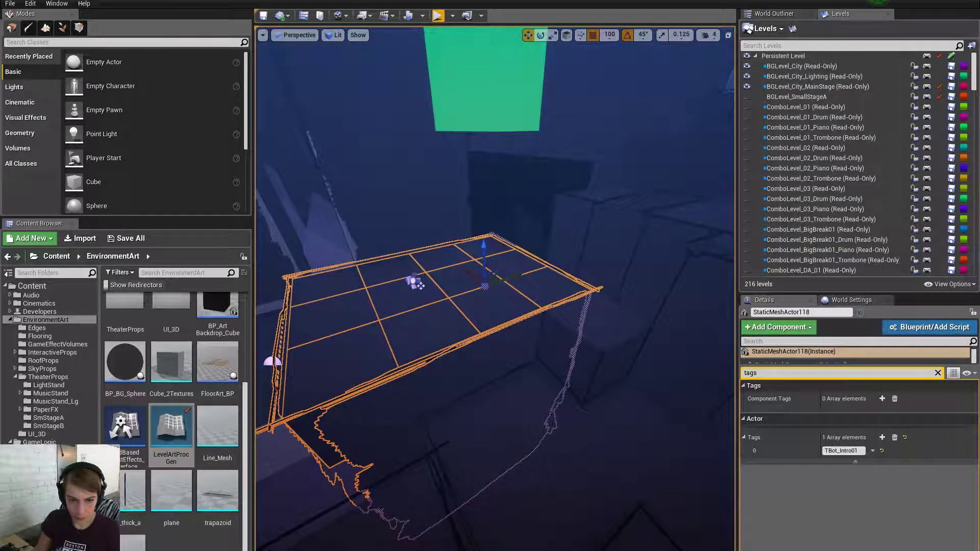
right_click_drag(680, 372, 657, 368)
key("s")
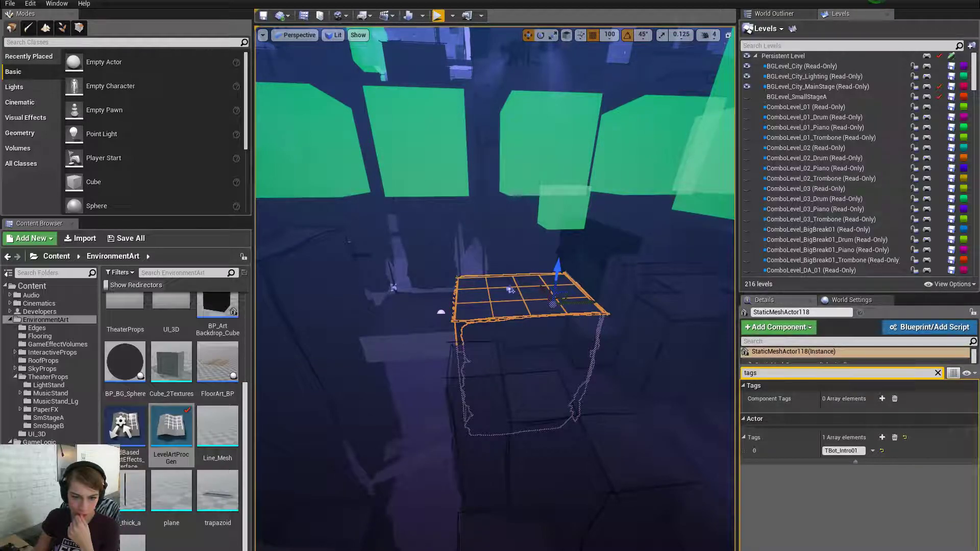
mouse_move(495, 288)
right_mouse_down()
mouse_move(477, 301)
mouse_move(481, 273)
mouse_move(478, 291)
mouse_move(513, 274)
mouse_move(497, 271)
right_mouse_up()
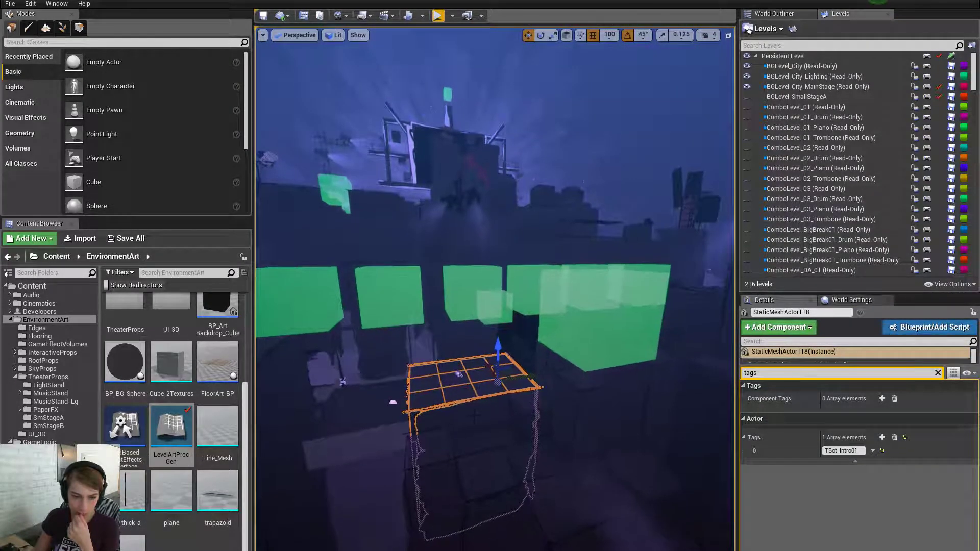
key("ctrl+z")
key("ctrl+z")
key("ctrl+z")
key("ctrl+z")
key("ctrl+z")
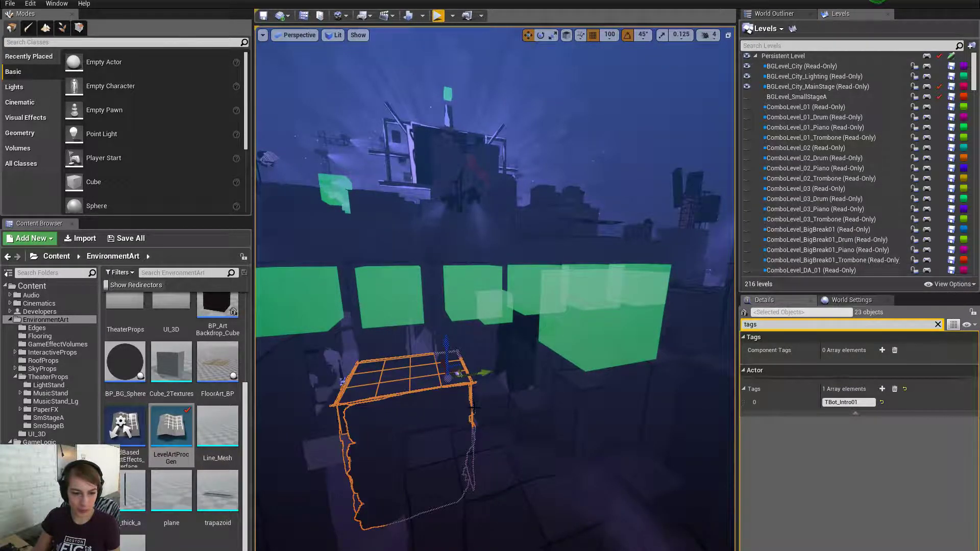
key("ctrl+z")
Make the BGLevel_SmallStageA level visible and select its wide smStageB block for scaling
scroll(495, 285, "down", 4)
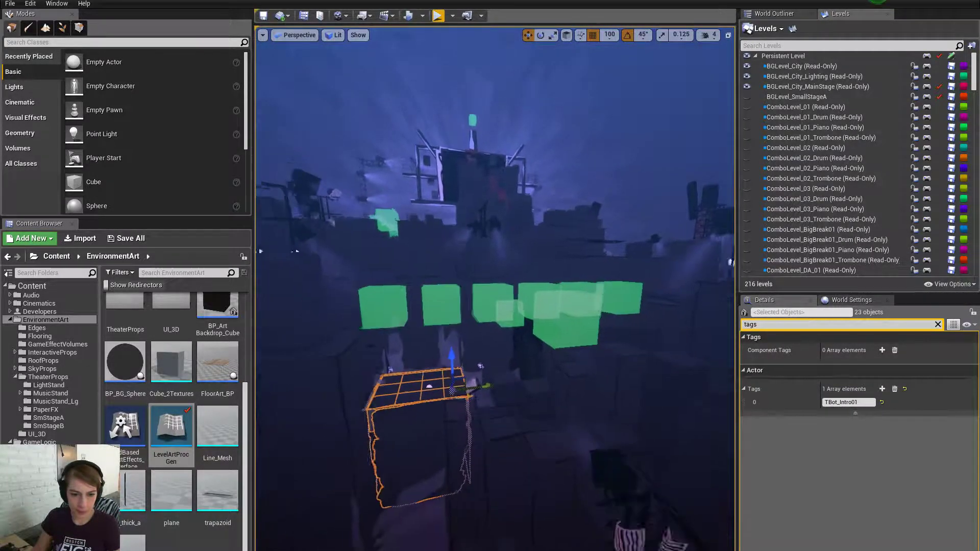
left_click(525, 348)
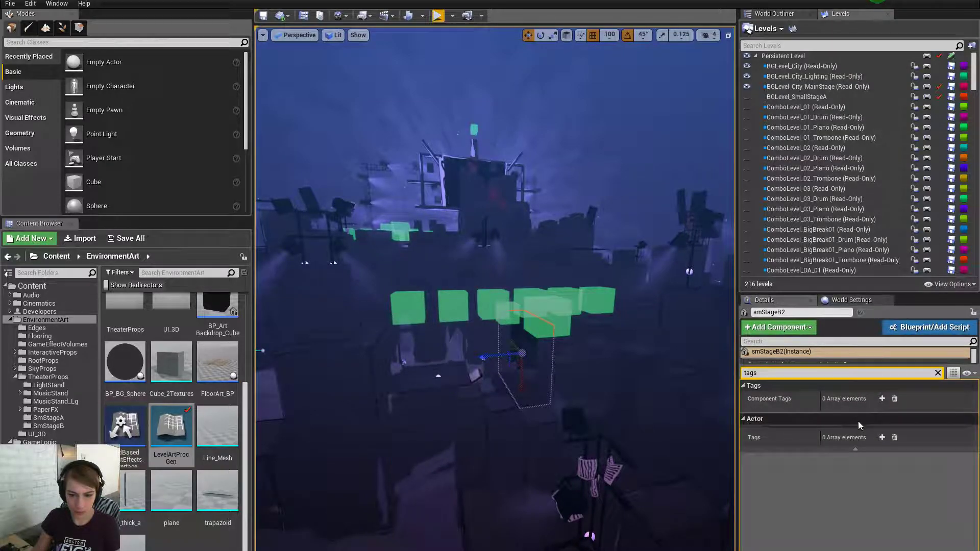
left_click(747, 96)
left_click(513, 338)
key("r")
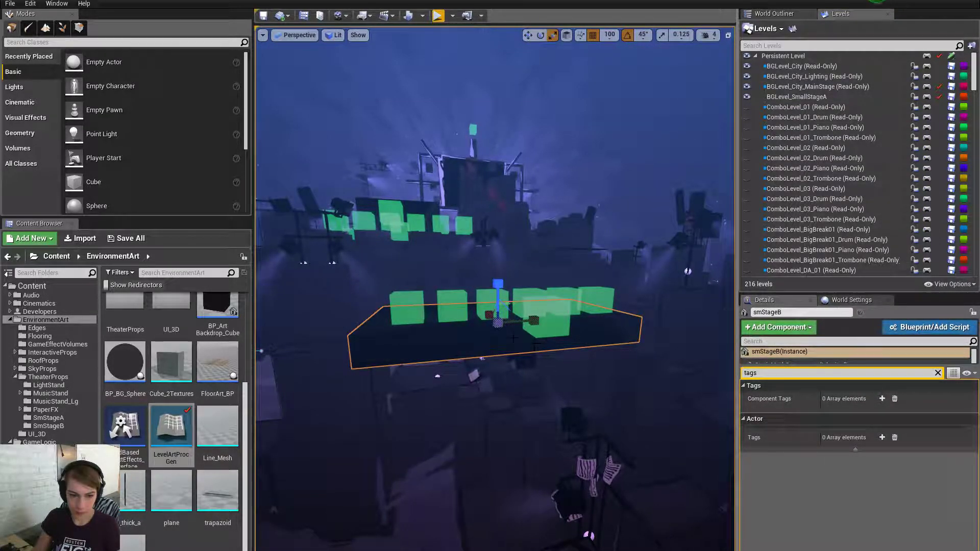
Lower the smStageB stage block below the row of green cubes
key("w")
left_click_drag(495, 279, 508, 353)
key("w")
right_click_drag(508, 353, 512, 353)
Rotate the smStageB stage block 90 degrees about its vertical axis
key("d")
key("s")
middle_click_drag(424, 370, 470, 370)
key("e")
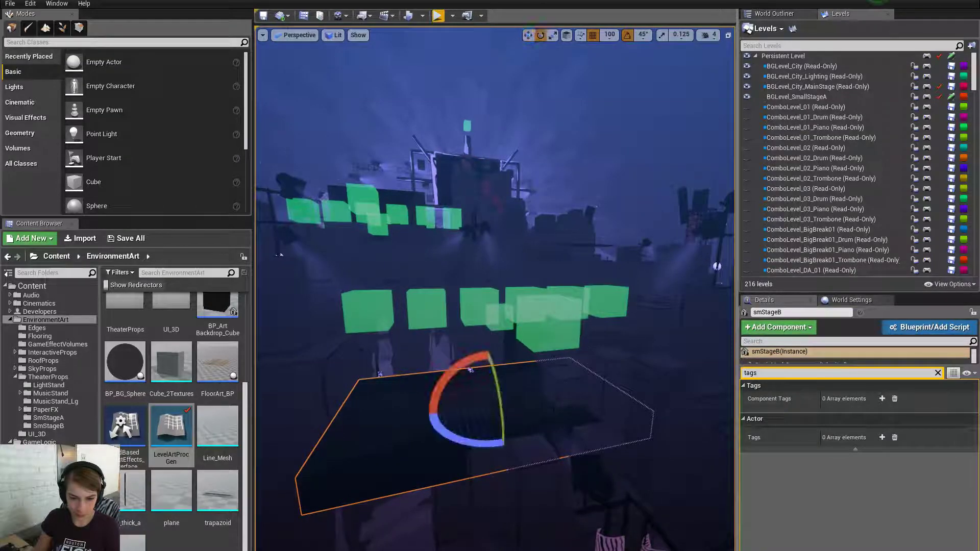
mouse_move(470, 369)
left_mouse_down()
mouse_move(449, 370)
mouse_move(470, 371)
left_mouse_up()
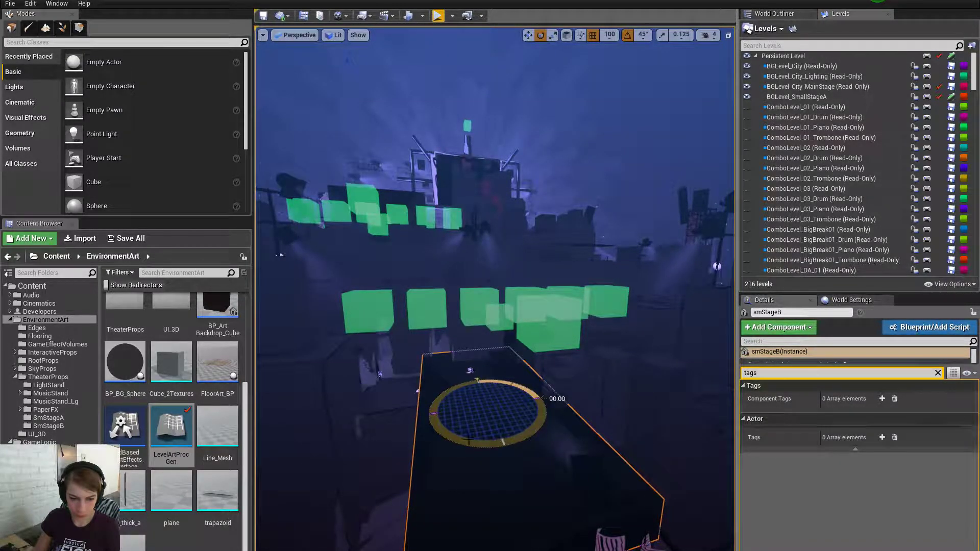
Move the rotated stage block to line it up in the area in front of the main stage
key("w")
left_click_drag(518, 400, 478, 352)
right_click_drag(478, 352, 367, 347)
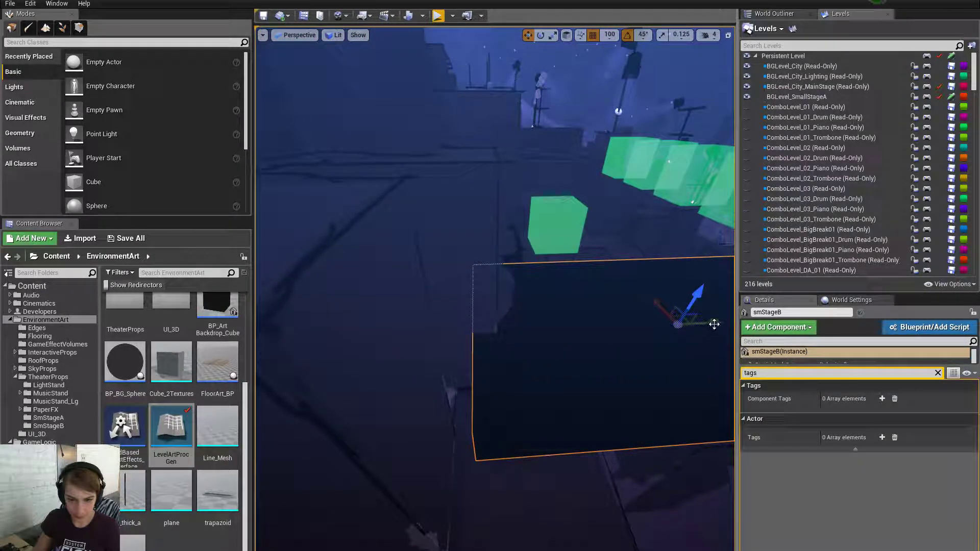
mouse_move(714, 324)
left_mouse_down()
mouse_move(745, 324)
mouse_move(711, 323)
left_mouse_up()
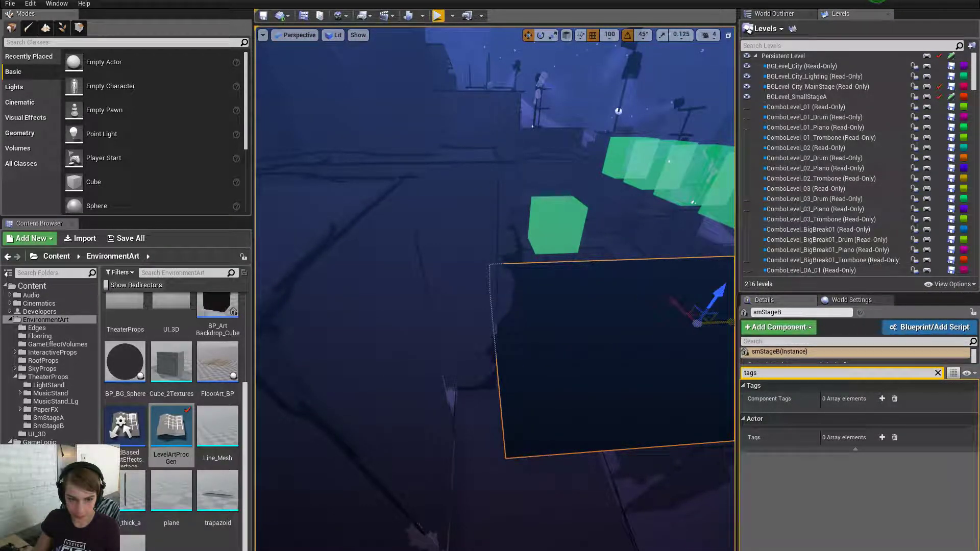
right_click_drag(613, 324, 545, 308)
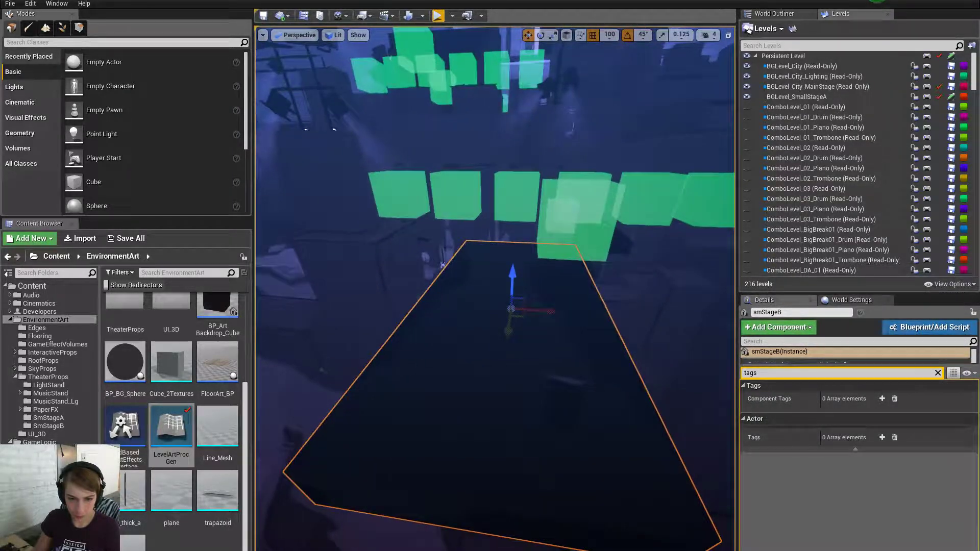
Shift the rotated stage block sideways and check its placement with the editor helper shapes hidden
left_click_drag(545, 307, 505, 312)
right_click_drag(505, 313, 416, 332)
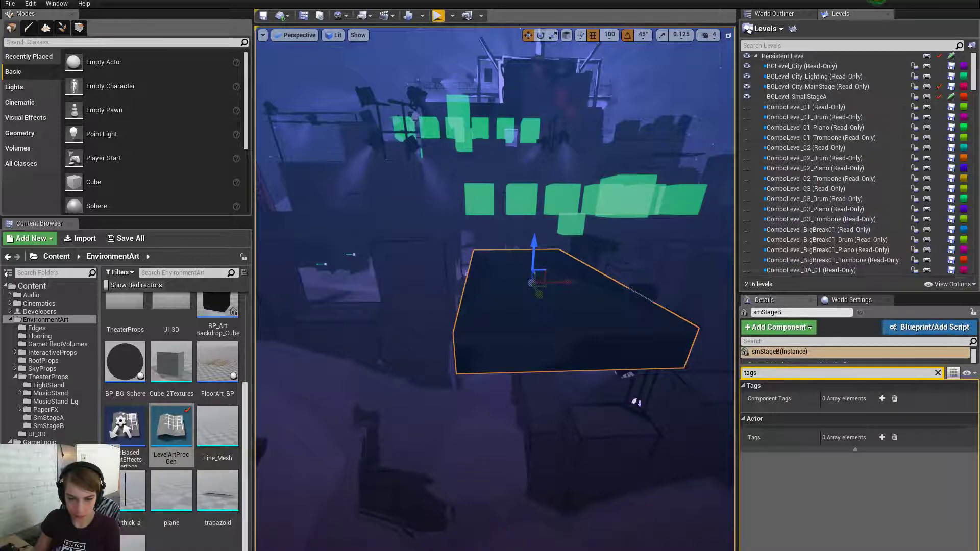
right_click_drag(635, 402, 534, 415)
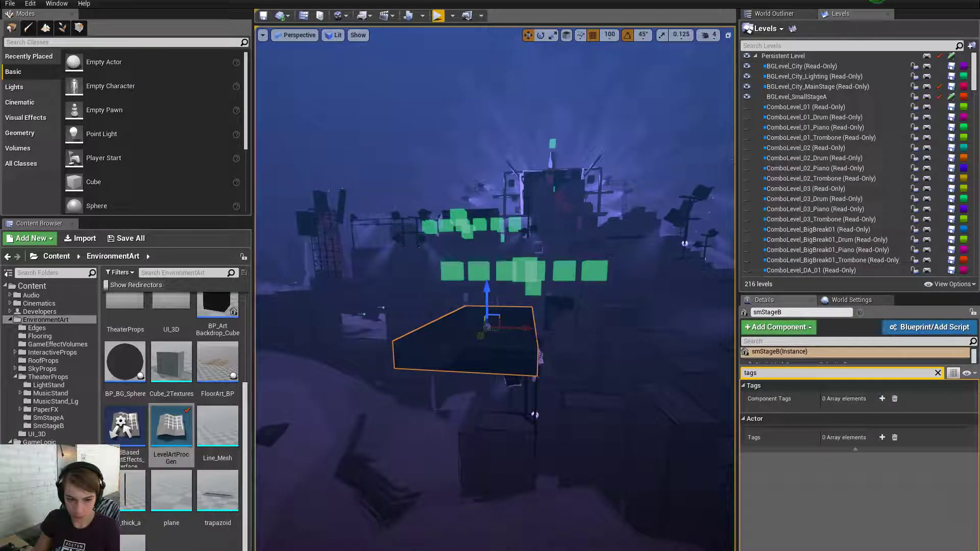
right_click_drag(535, 414, 542, 523)
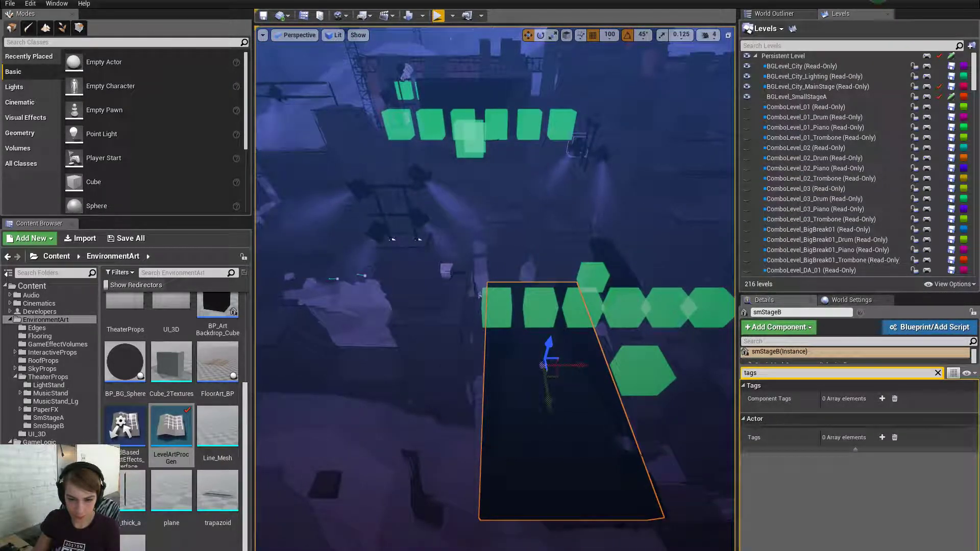
key("e")
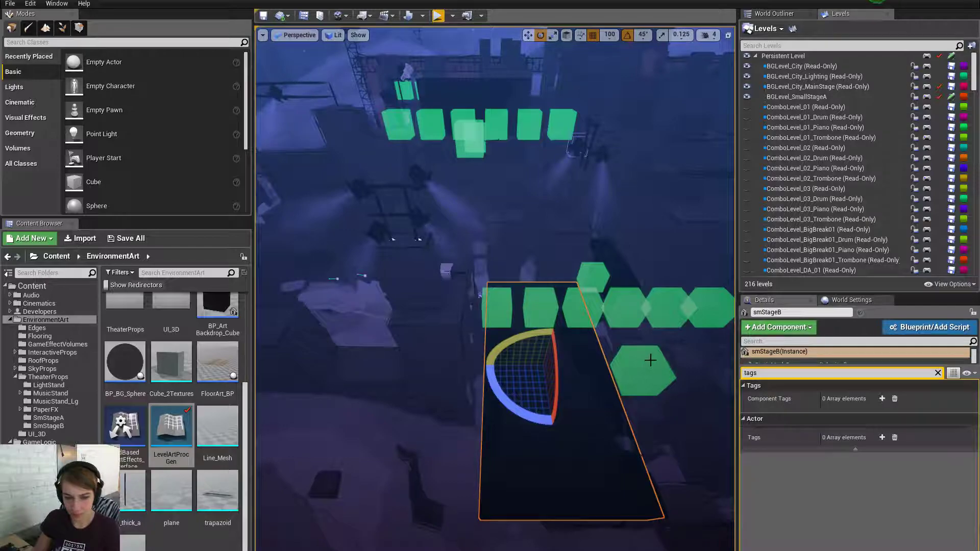
key("g")
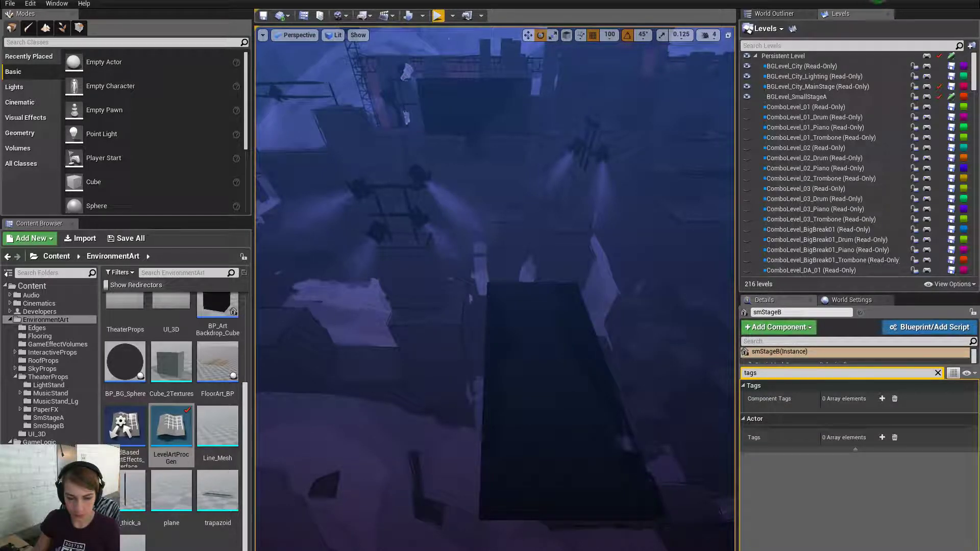
key("g")
right_click_drag(651, 345, 699, 341)
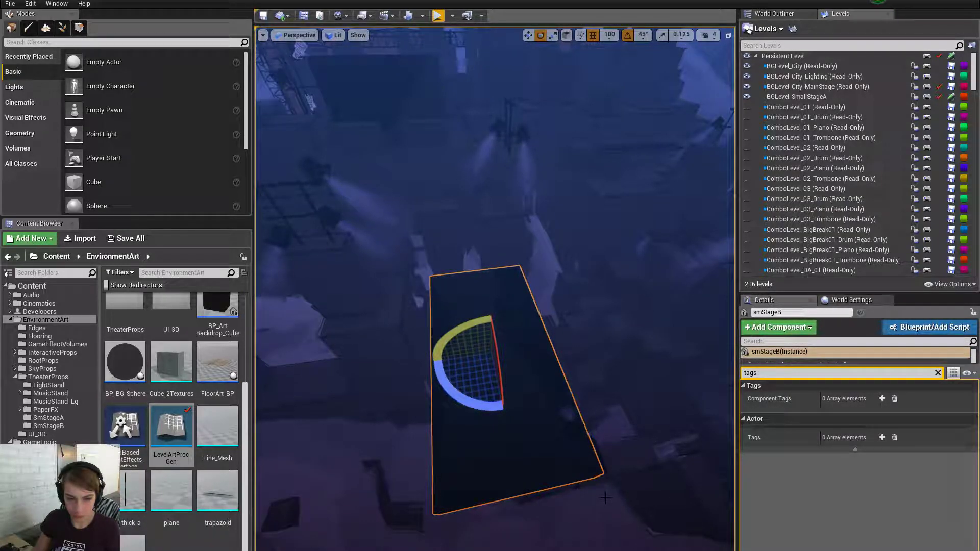
Undo the recent moves and the 90-degree rotation of the stage block
key("ctrl+z")
key("ctrl+z")
key("ctrl+z")
key("ctrl+z")
key("ctrl+z")
key("ctrl+z")
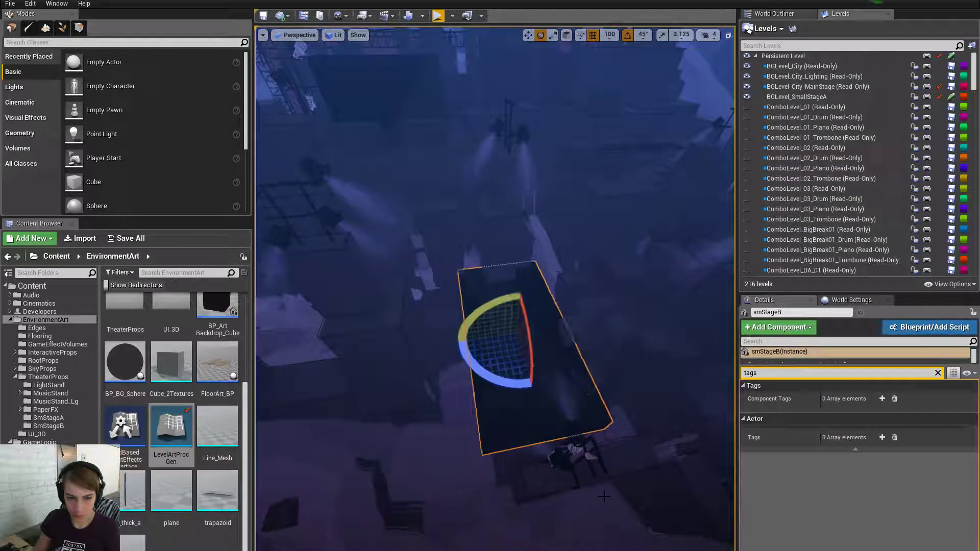
key("ctrl+z")
Lower the stage block vertically toward the ground in front of the main stage
right_click_drag(510, 306, 362, 249)
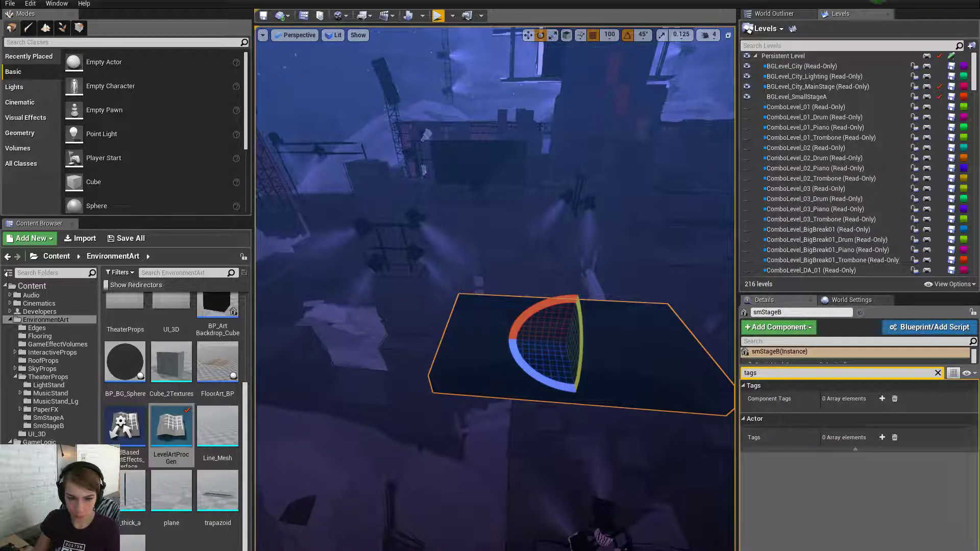
right_click_drag(490, 255, 495, 275)
key("w")
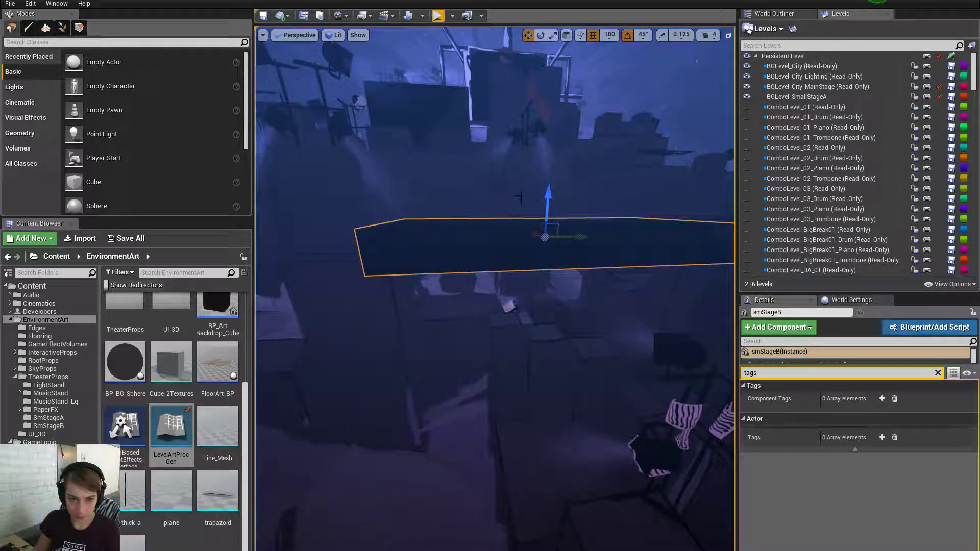
left_click_drag(546, 191, 556, 230)
right_click_drag(556, 229, 574, 271)
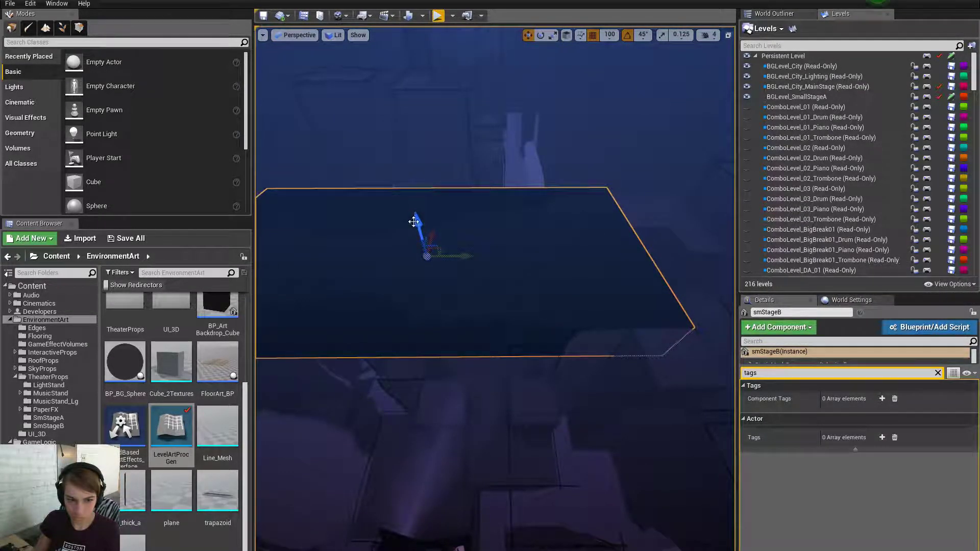
left_click_drag(413, 222, 466, 225)
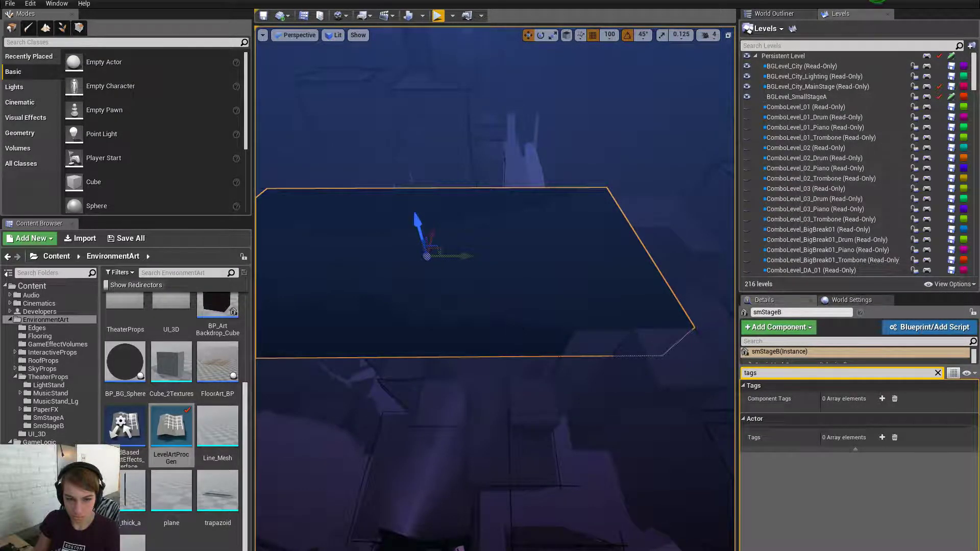
right_click_drag(466, 224, 422, 207)
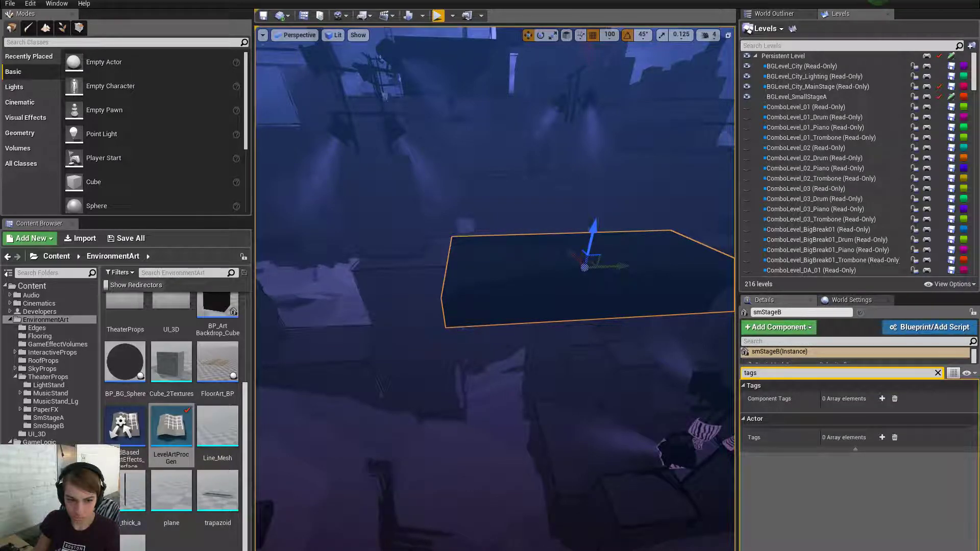
Try shifting the stage block away from the main stage and back to compare its placement
right_click_drag(460, 245, 493, 254)
key("s")
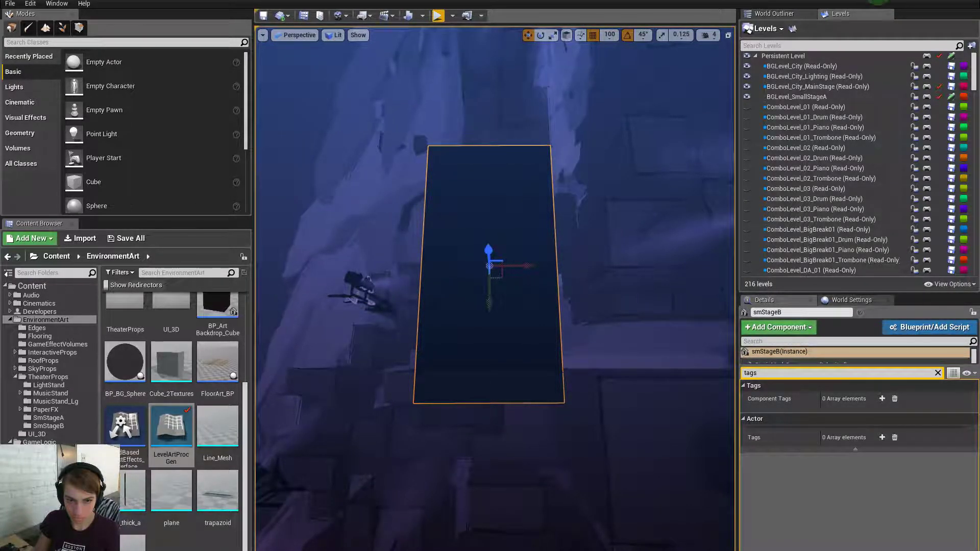
right_click_drag(490, 265, 714, 219)
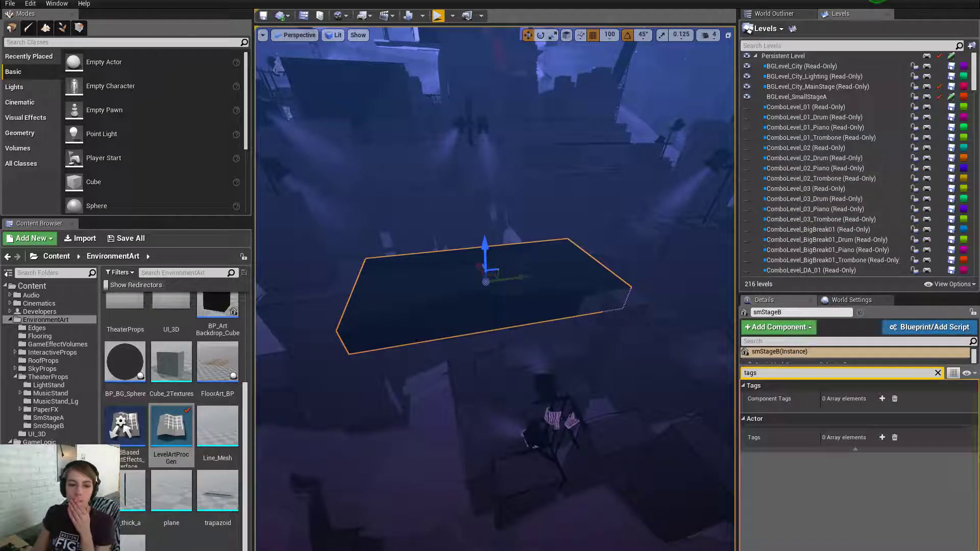
right_click_drag(495, 288, 484, 287)
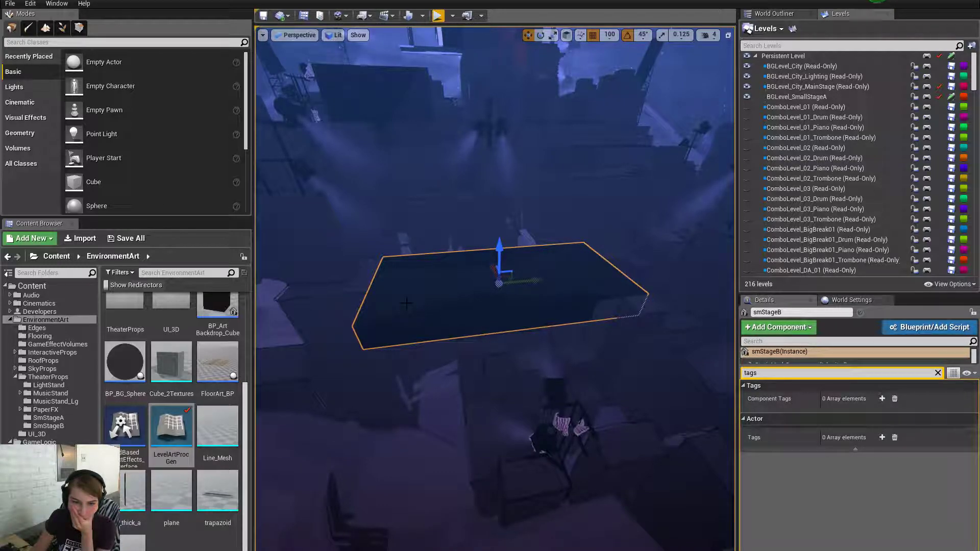
right_click_drag(492, 434, 492, 435)
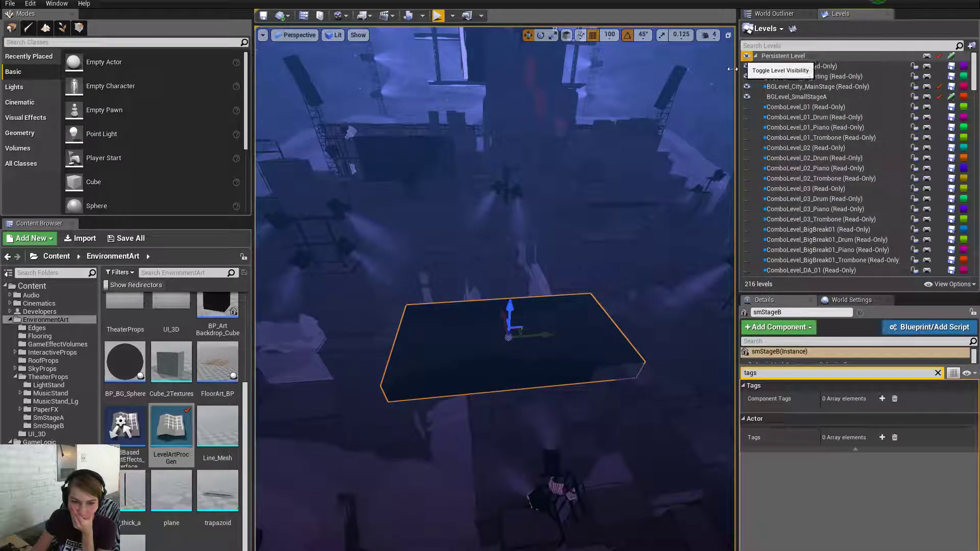
scroll(522, 429, "up", 3)
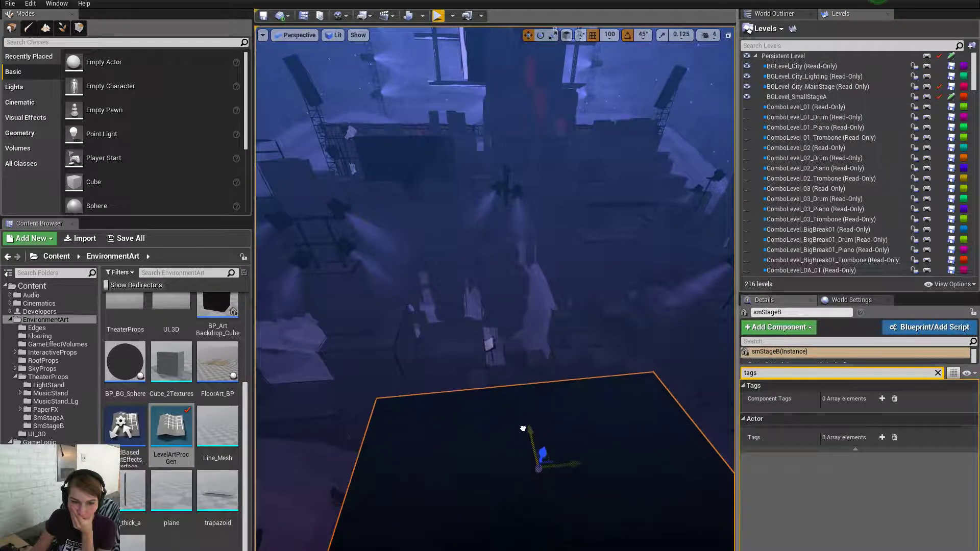
scroll(523, 428, "down", 4)
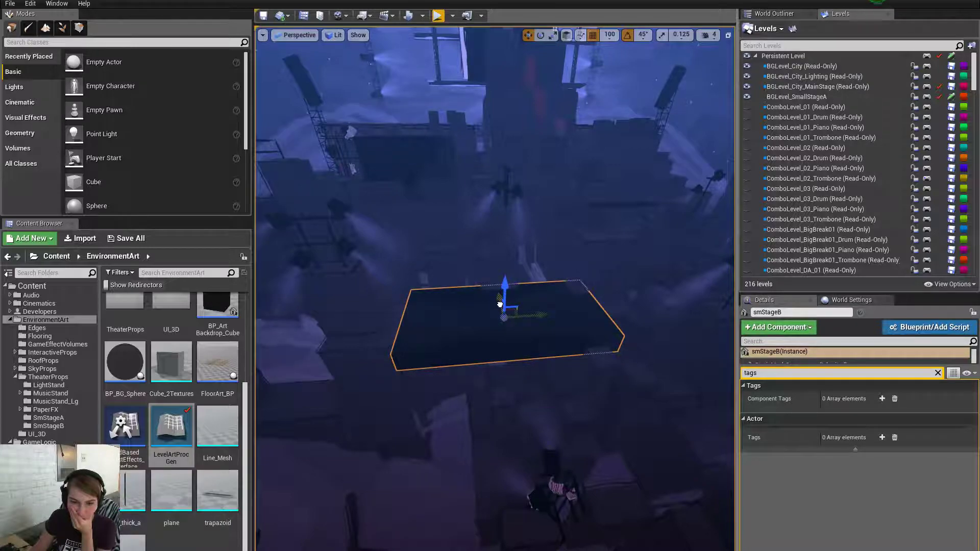
left_click_drag(500, 305, 511, 319)
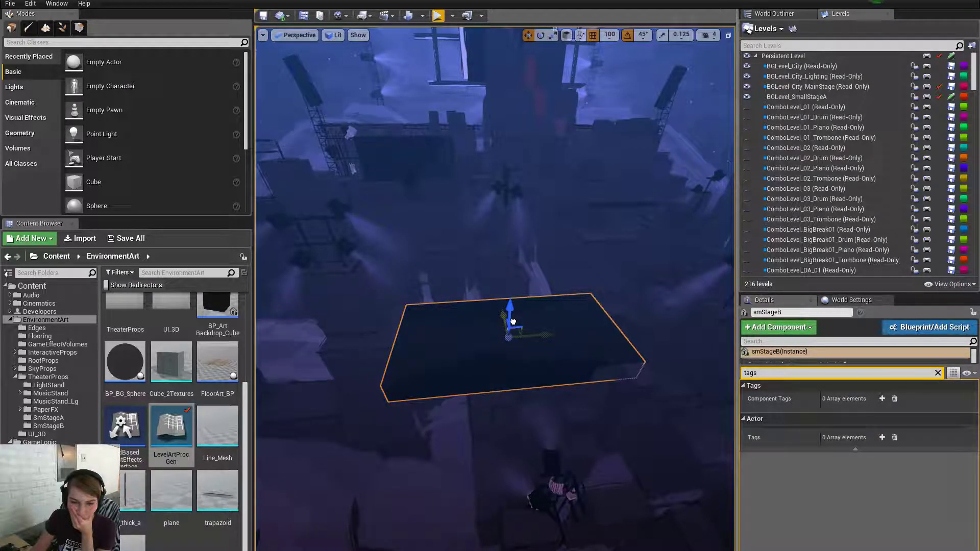
Raise the stage block high above the set and lower it again, adjusting its height in front of the main stage
left_click_drag(513, 322, 515, 119)
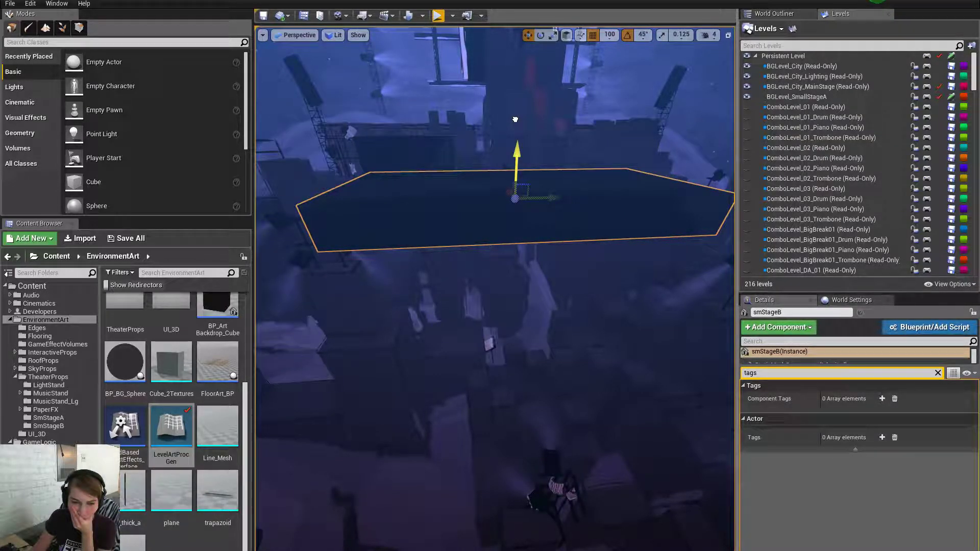
right_click_drag(515, 153, 549, 124)
key("e")
key("d")
key("a")
right_click_drag(572, 292, 530, 294)
left_click_drag(448, 106, 483, 288)
right_click_drag(484, 288, 472, 327)
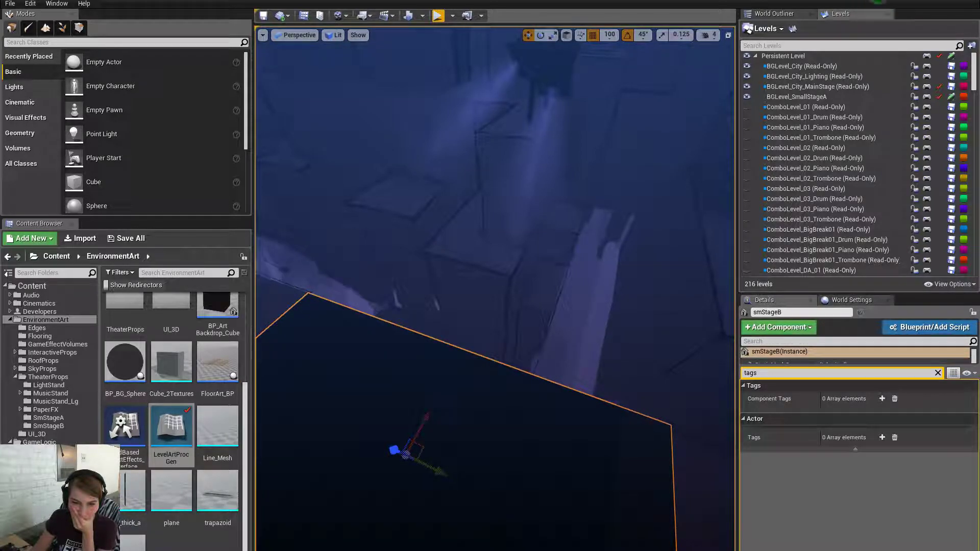
right_click_drag(485, 319, 395, 315)
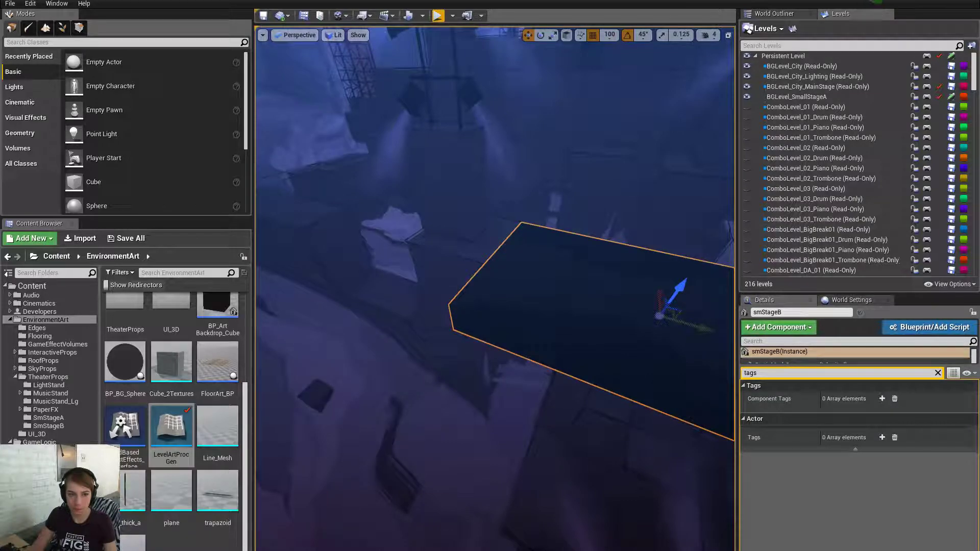
right_click_drag(395, 315, 353, 307)
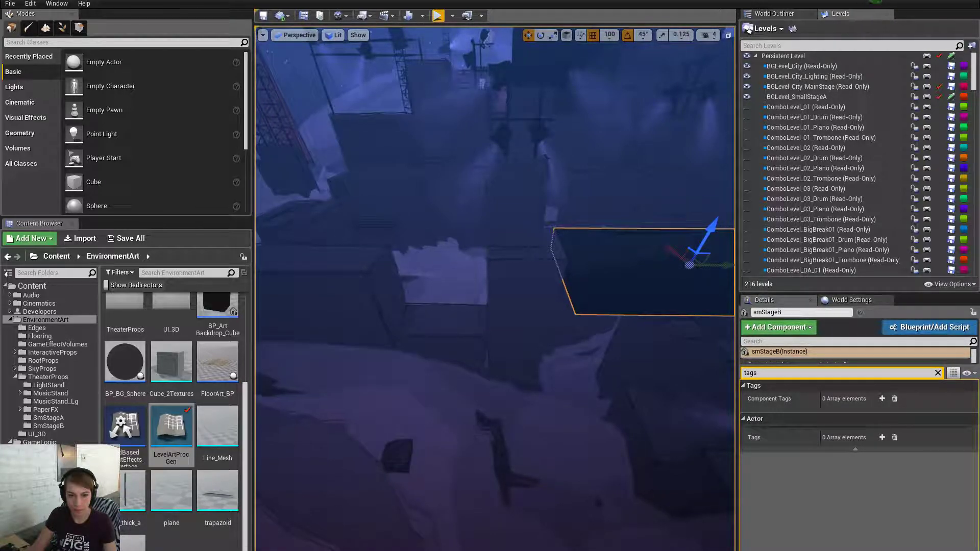
Slide the stage block sideways along its long axis until it clears the central area in front of the main stage
key("f")
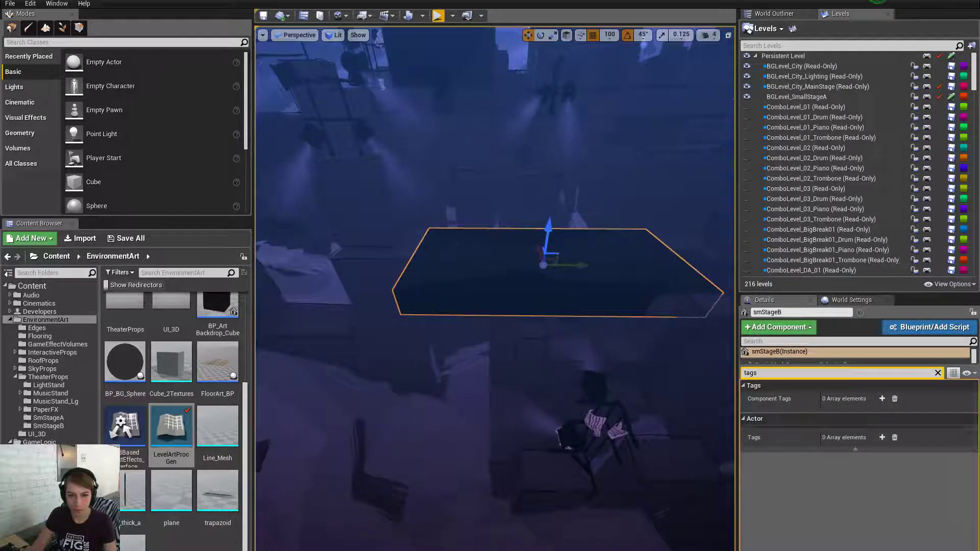
key("d")
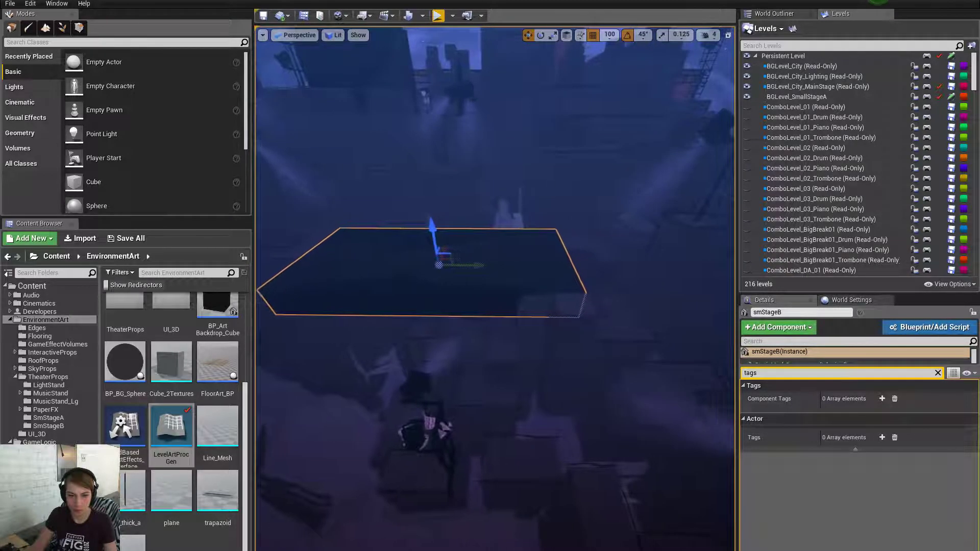
key("a")
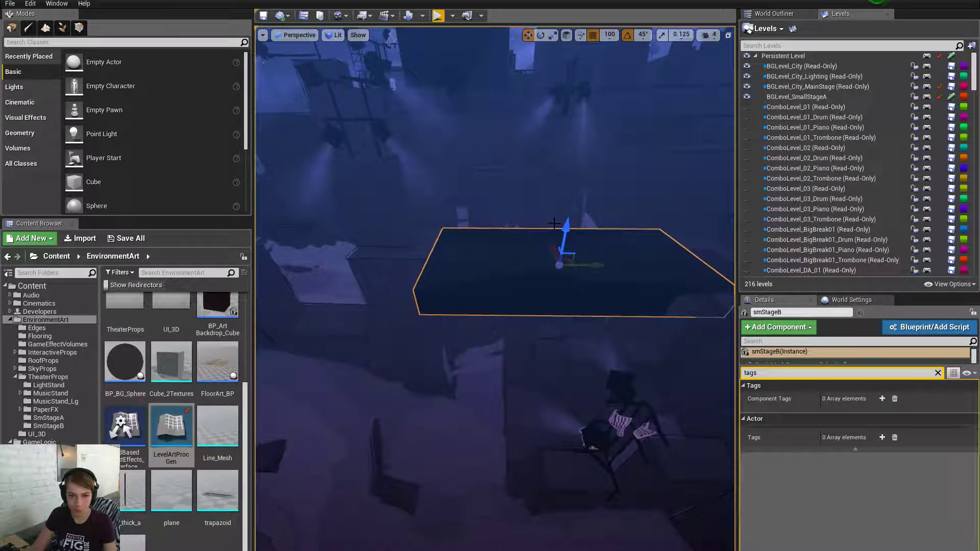
left_click_drag(587, 263, 466, 266)
right_click_drag(465, 266, 507, 261)
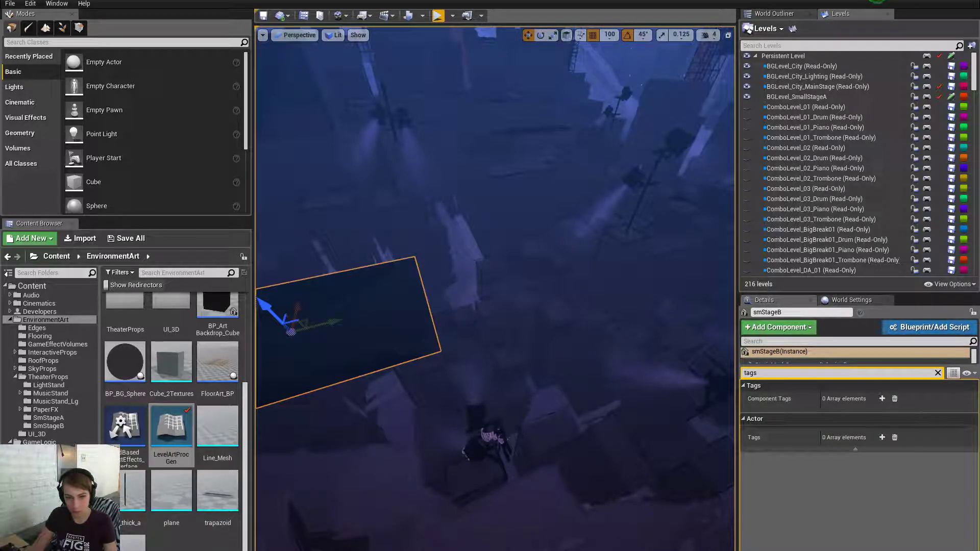
right_click_drag(507, 261, 462, 268)
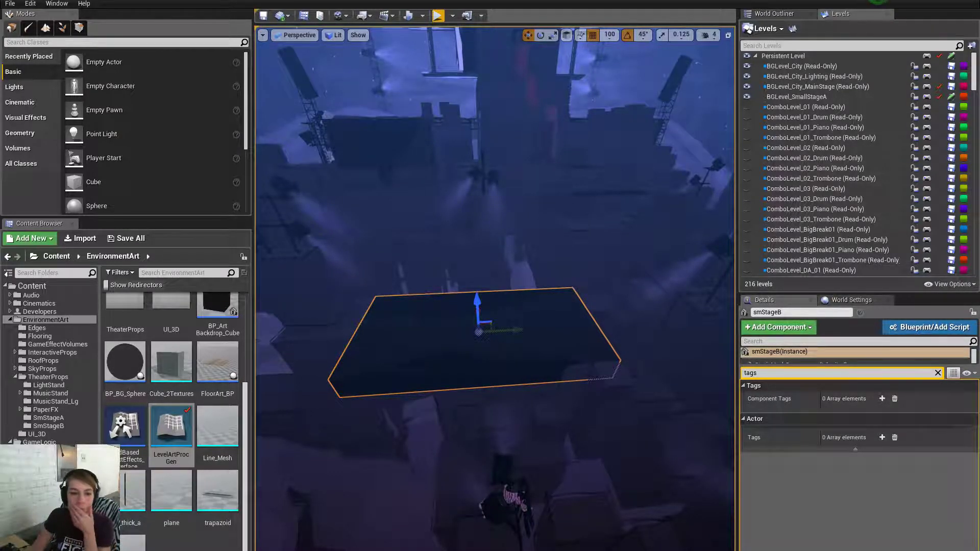
left_click_drag(510, 329, 714, 306)
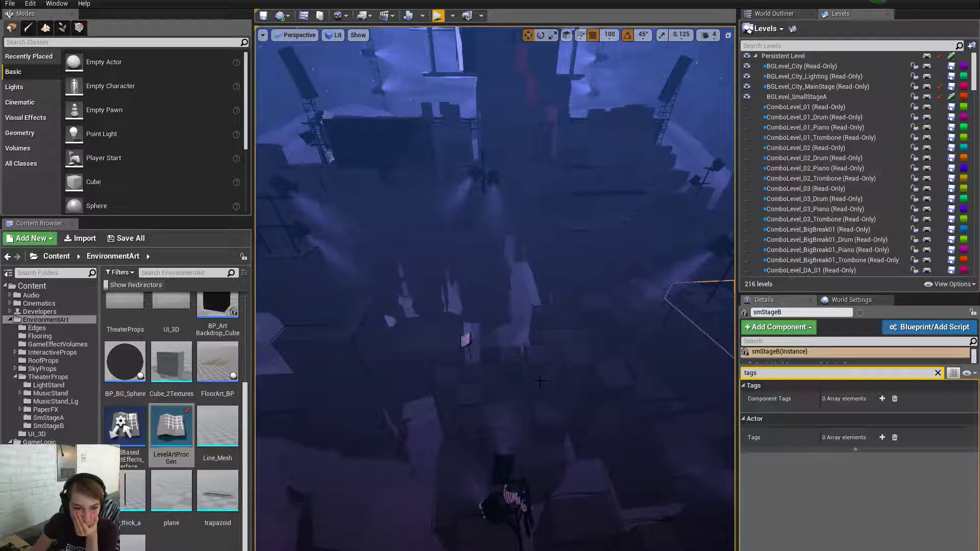
right_click_drag(540, 380, 549, 353)
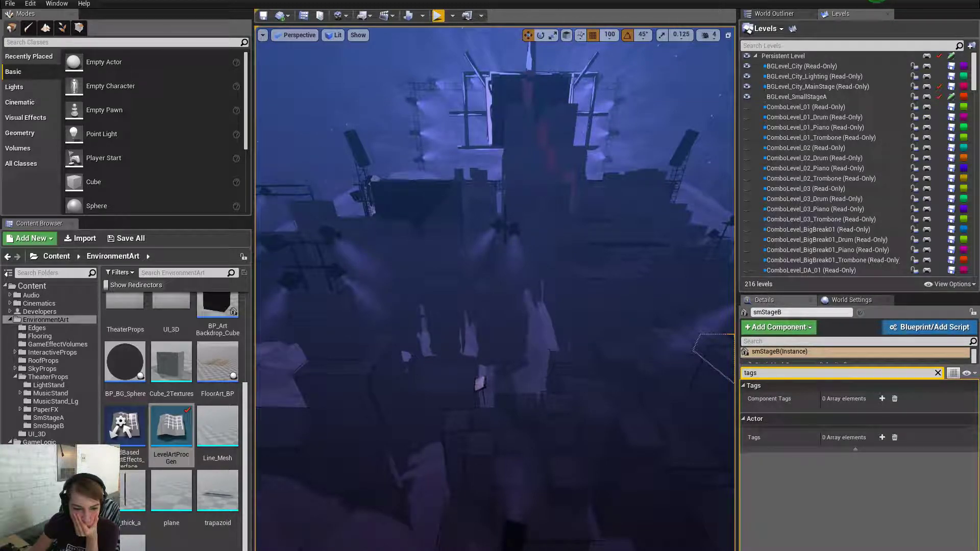
Slide the flat stage block back to the center area in front of the main stage
right_click_drag(495, 289, 625, 329)
left_click_drag(673, 291, 461, 381)
key("f")
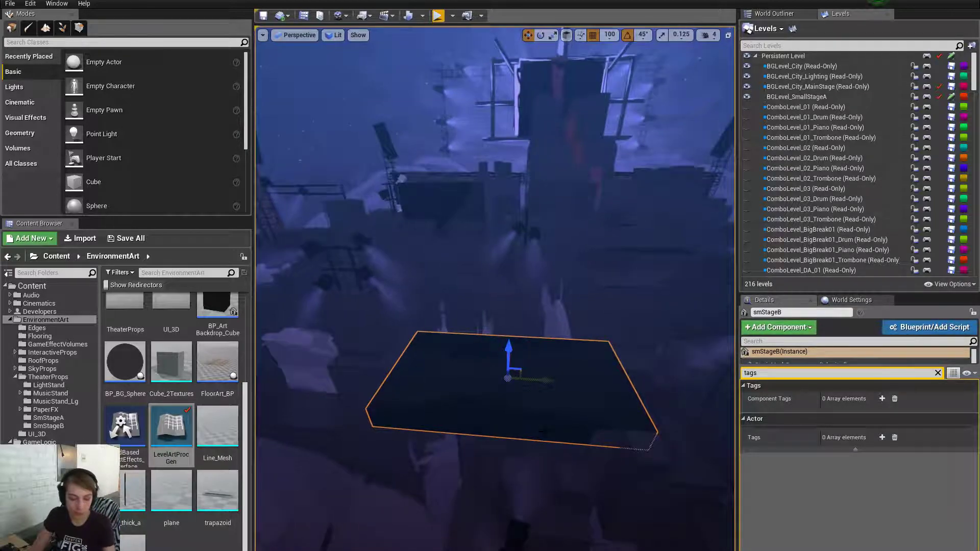
Rotate the stage block so it stands upright on its edge, facing sideways in front of the main stage
key("e")
right_click_drag(495, 288, 434, 311)
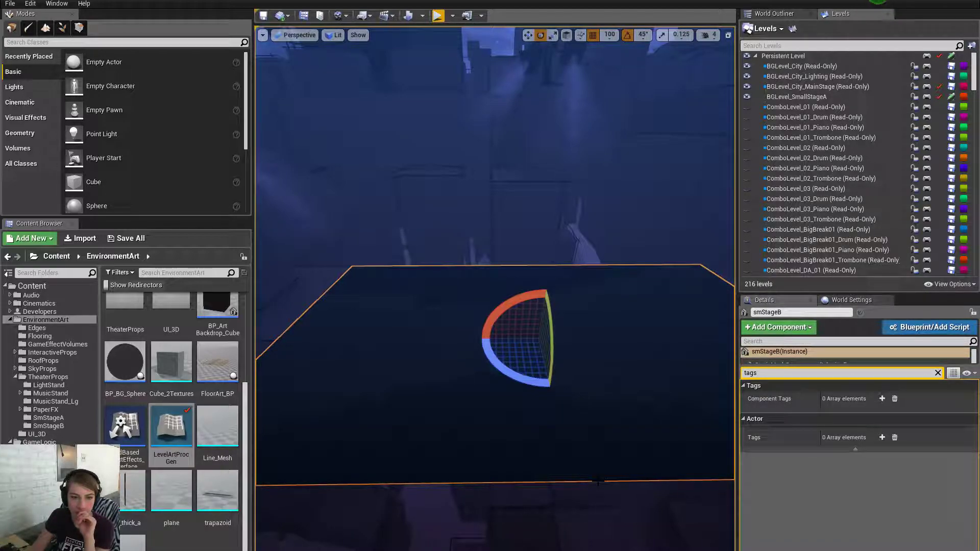
mouse_move(598, 481)
right_mouse_down()
mouse_move(618, 518)
mouse_move(615, 489)
right_mouse_up()
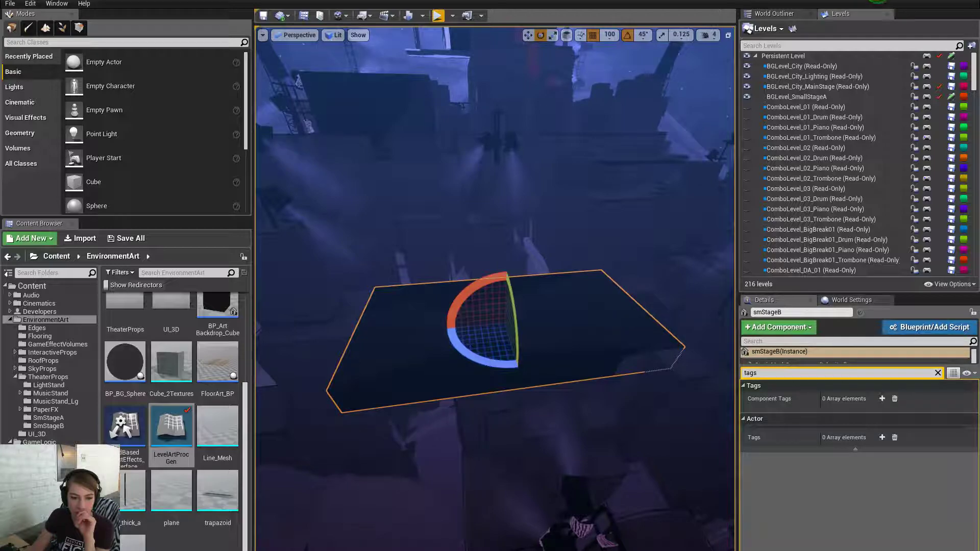
right_click_drag(615, 489, 691, 510)
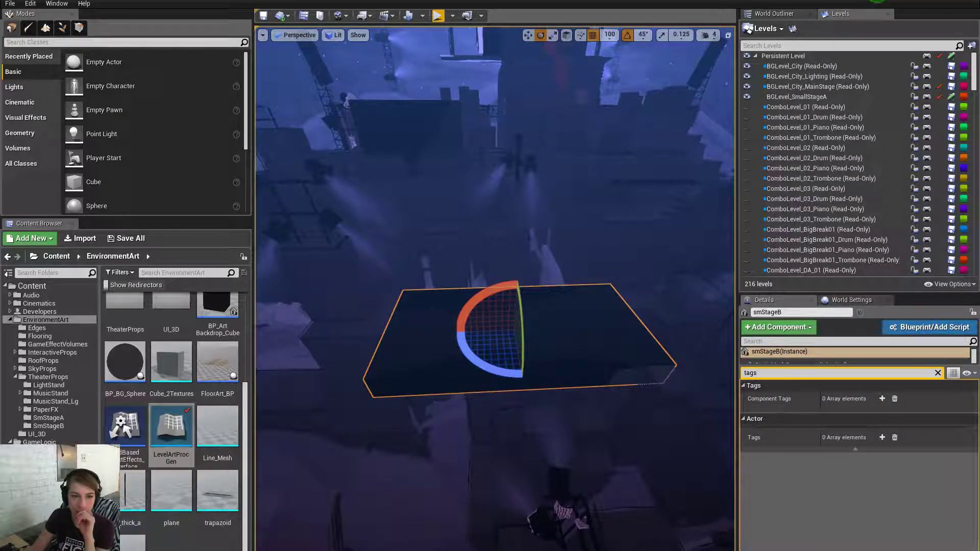
right_click_drag(691, 509, 628, 528)
key("a")
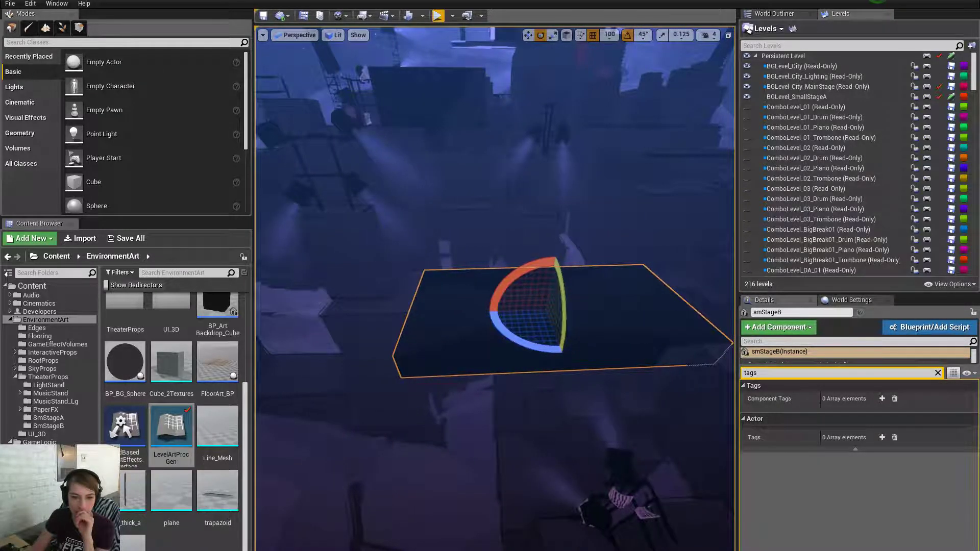
left_click(555, 259)
left_click_drag(555, 259, 486, 435)
key("w")
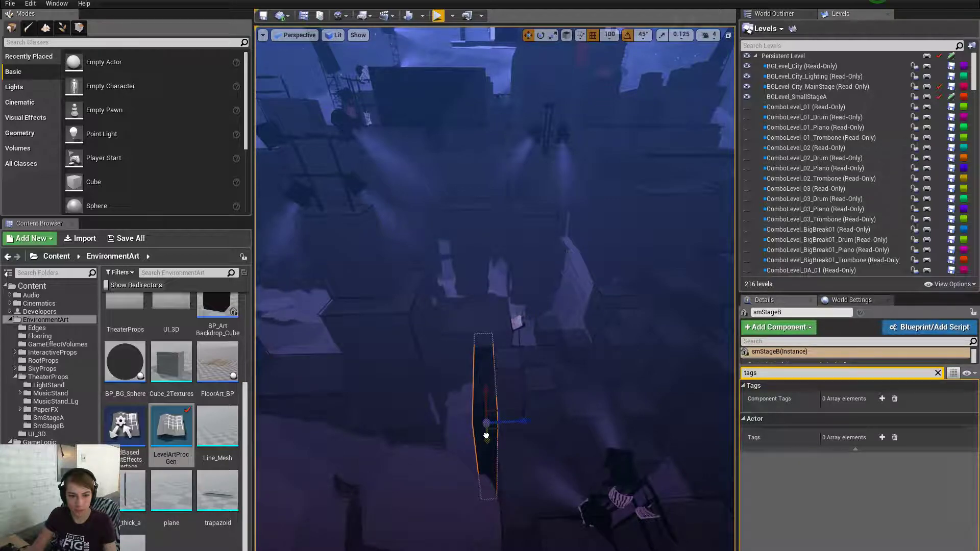
Pull the upright stage block slightly away from the main stage and check its placement from several angles
right_click_drag(486, 436, 327, 434)
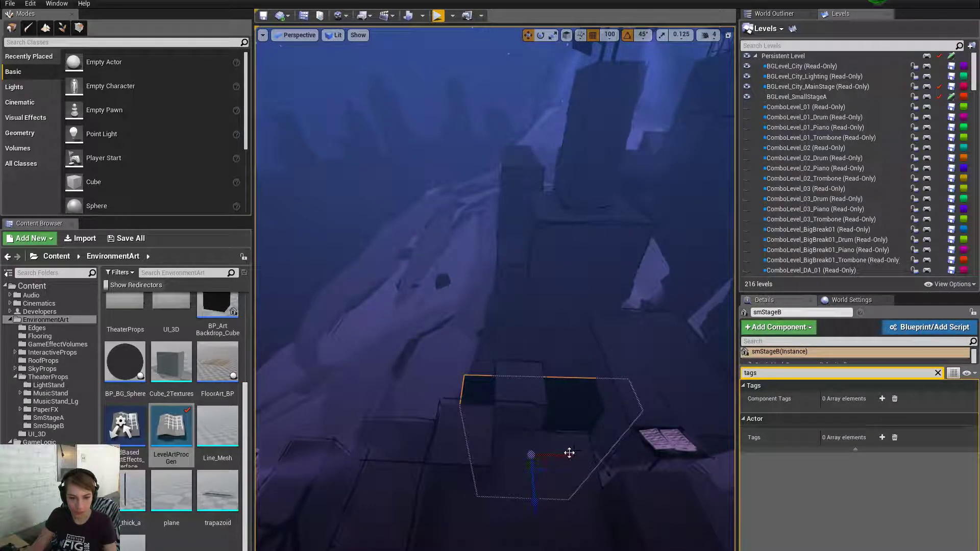
left_click_drag(569, 453, 544, 457)
right_click_drag(544, 457, 567, 444)
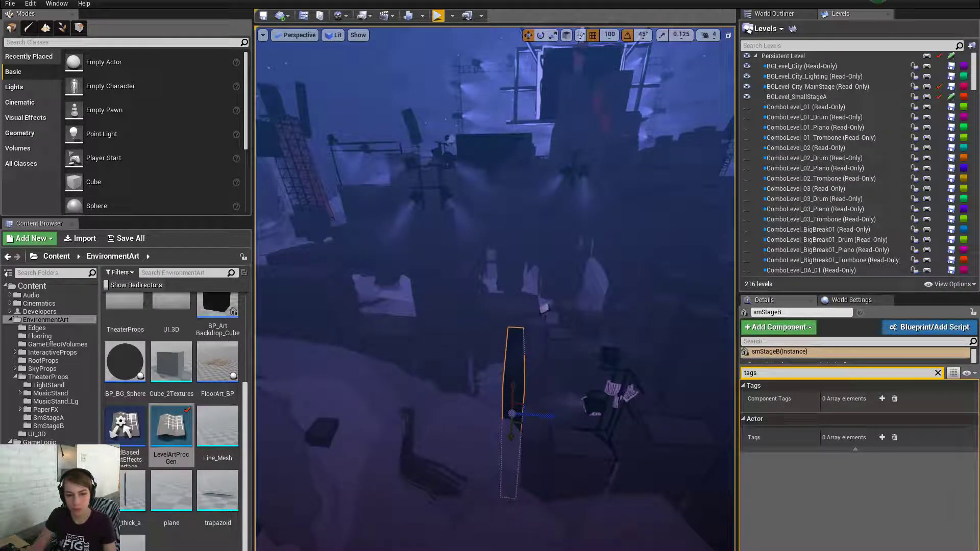
right_click_drag(495, 289, 635, 290)
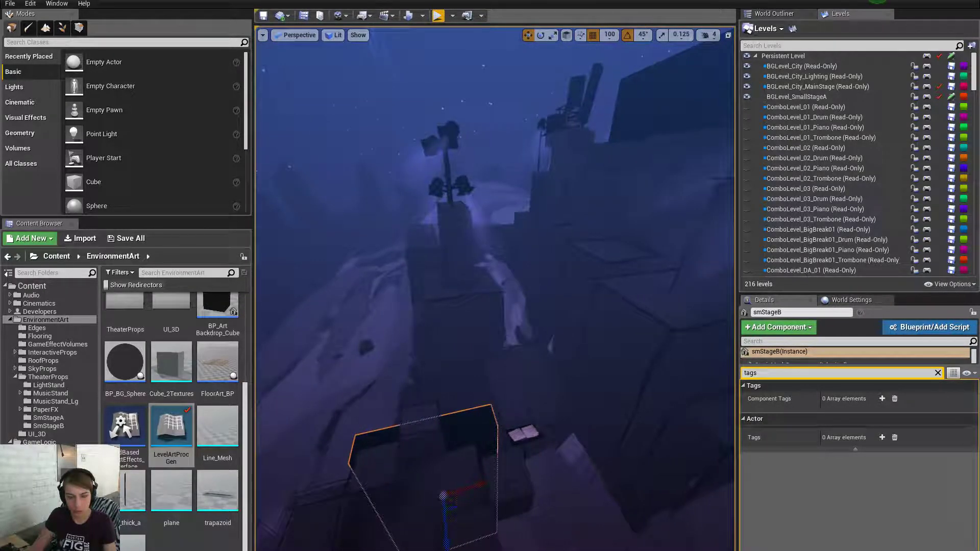
right_click_drag(495, 288, 410, 288)
right_click_drag(495, 289, 516, 253)
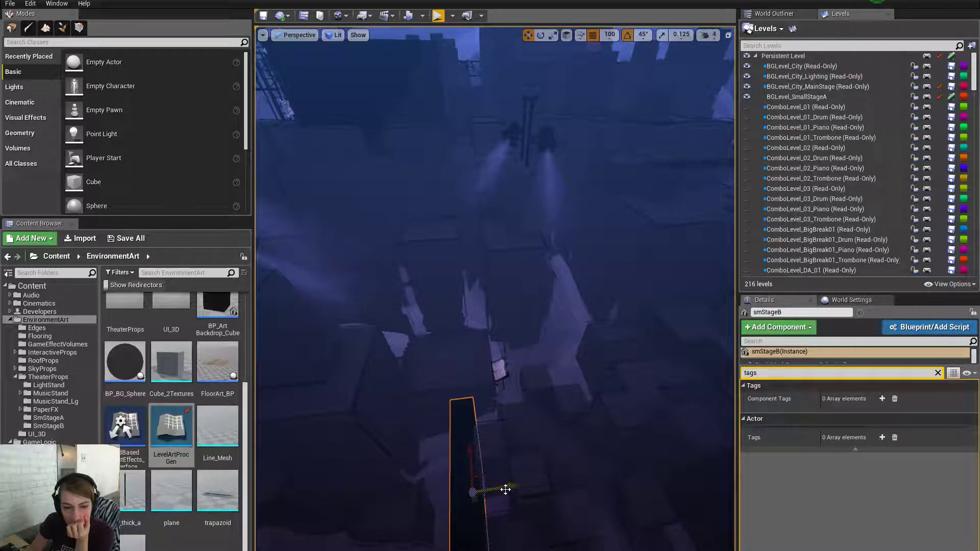
Shift the upright block sideways away from the music stand and push it toward the main stage between the rooftops
left_click_drag(505, 489, 477, 494)
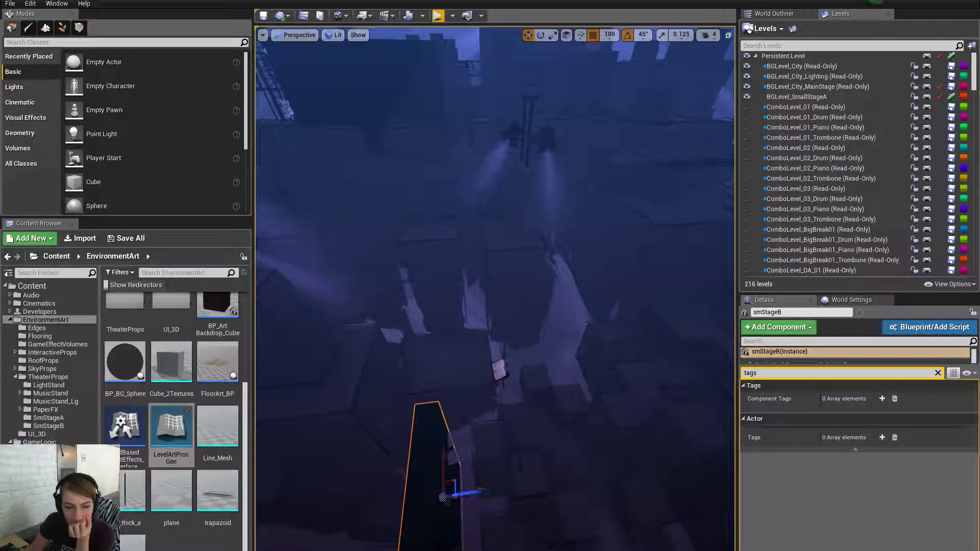
right_click_drag(477, 494, 441, 509)
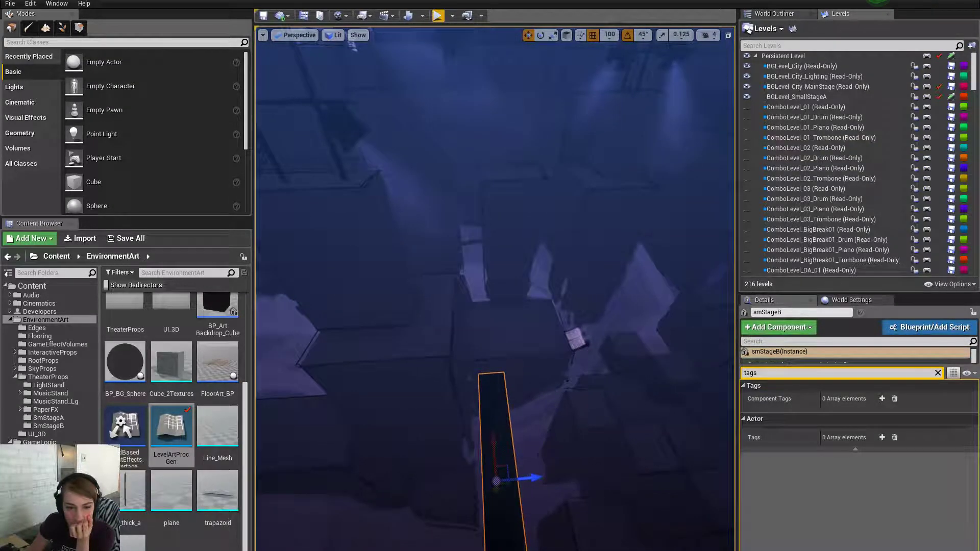
right_click_drag(537, 465, 490, 462)
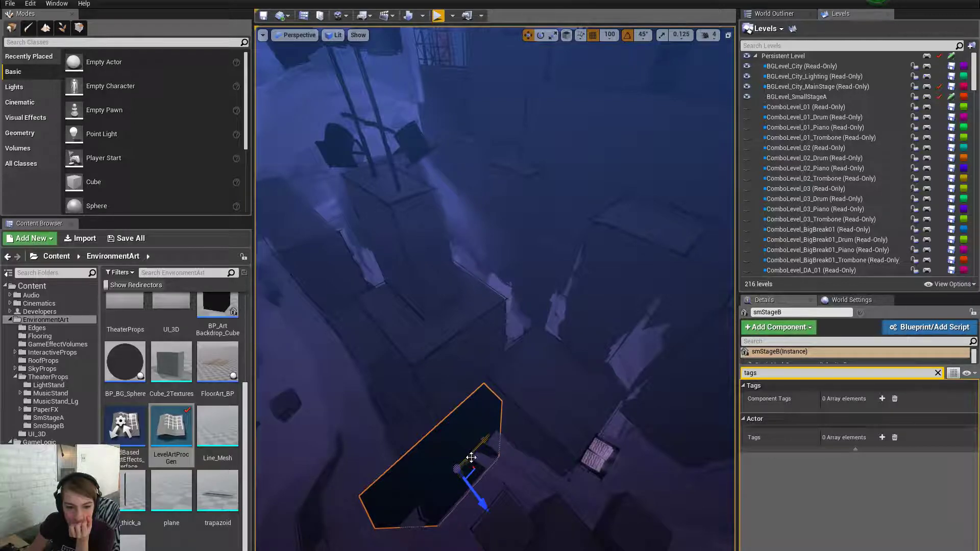
left_click_drag(506, 421, 536, 405)
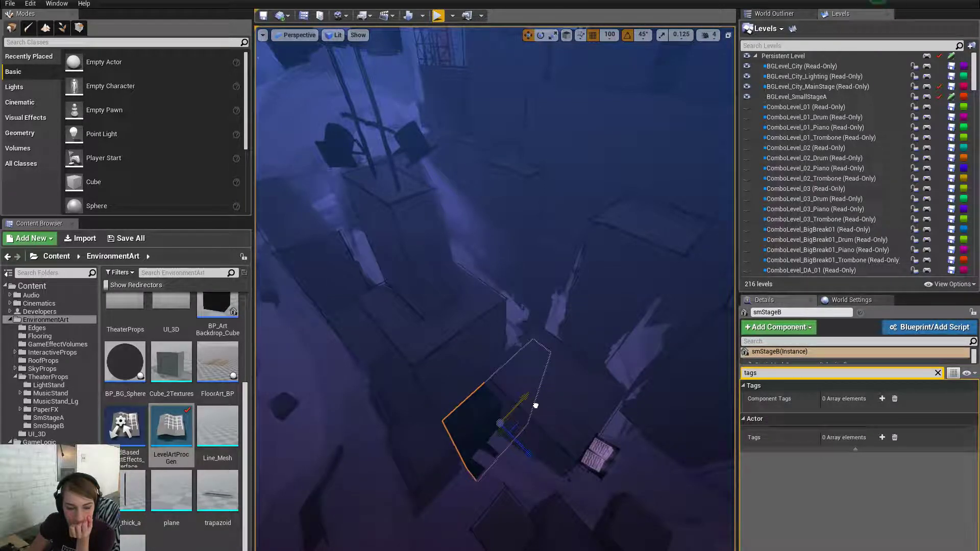
Raise the upright stage block above the rooftops and nudge it sideways away from the music stand
right_click_drag(535, 405, 580, 401)
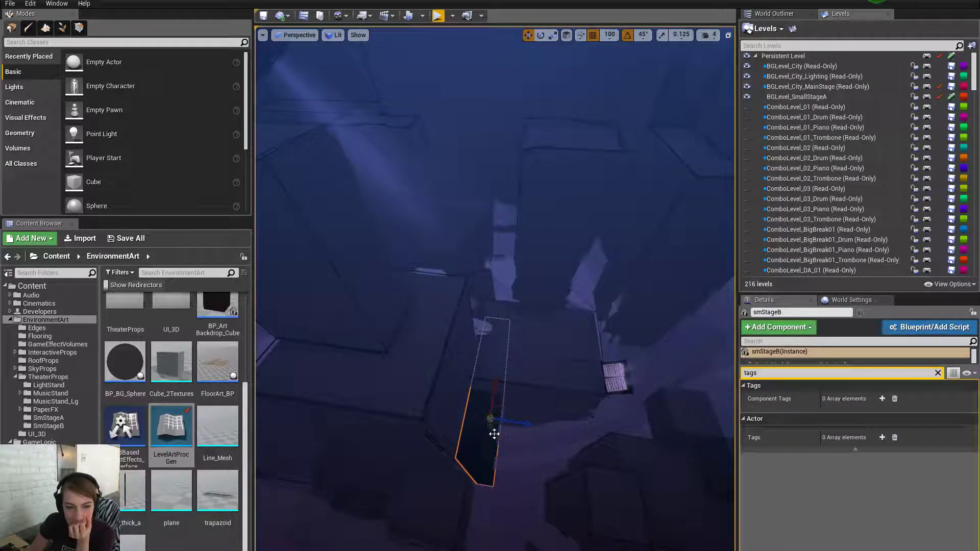
left_click_drag(489, 429, 488, 416)
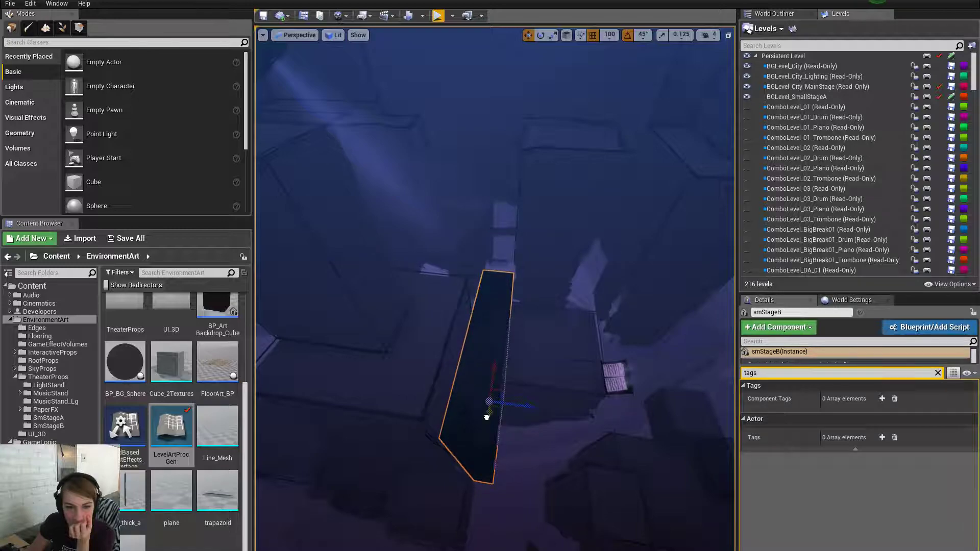
right_click_drag(488, 416, 483, 389)
right_click_drag(511, 449, 498, 439)
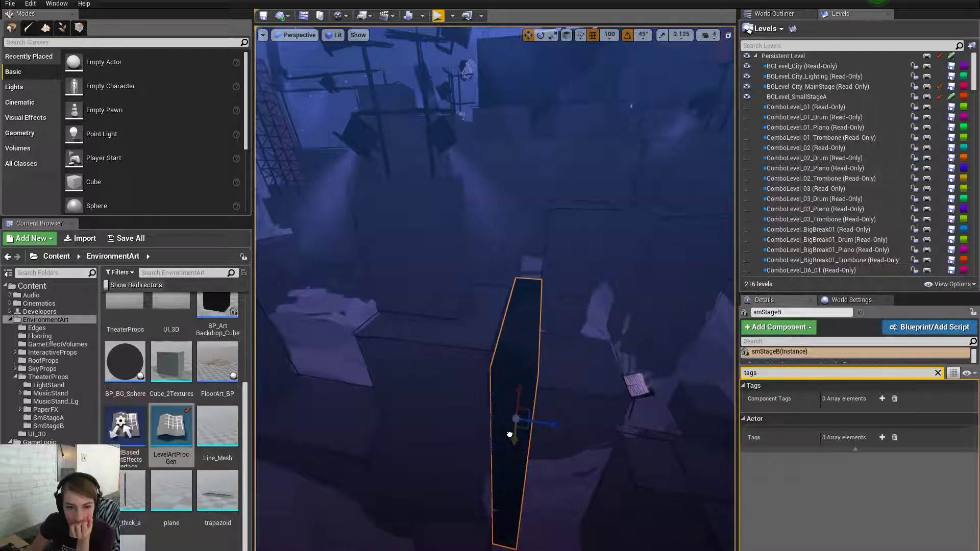
right_click_drag(518, 420, 490, 424)
right_click_drag(546, 448, 516, 437)
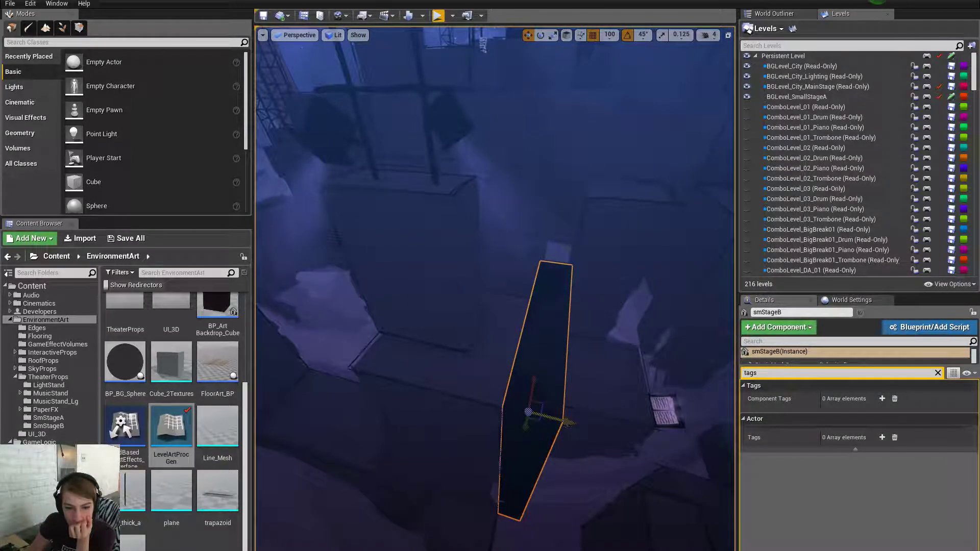
left_click_drag(572, 422, 538, 415)
mouse_move(538, 415)
right_mouse_down()
mouse_move(554, 428)
mouse_move(510, 408)
mouse_move(523, 411)
right_mouse_up()
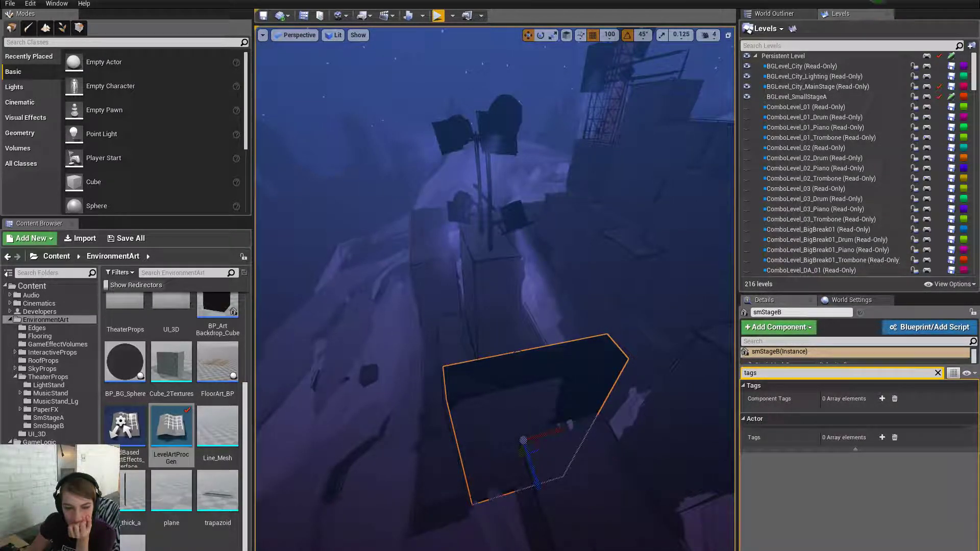
Readjust the upright stage block's position among the buildings beside the music stand
right_click_drag(522, 411, 495, 410)
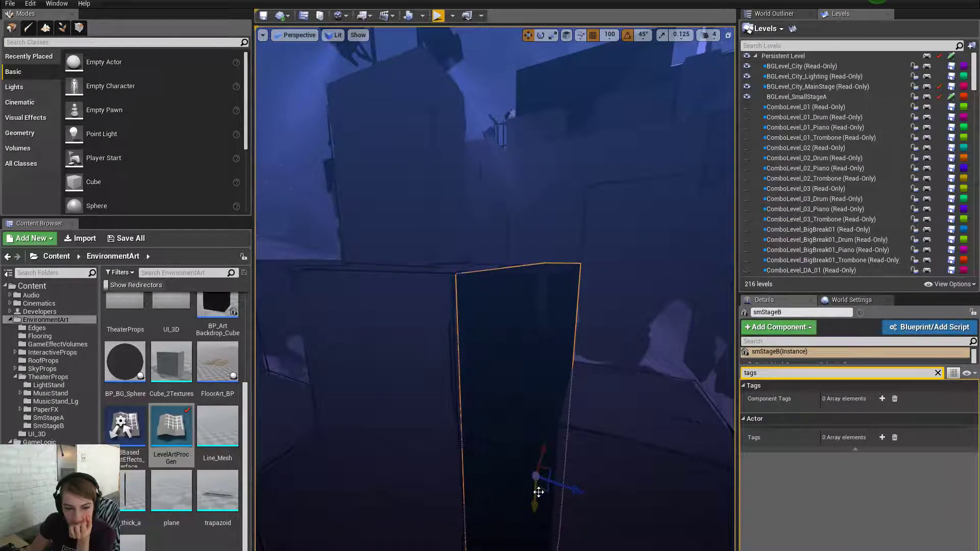
right_click_drag(538, 491, 534, 334)
right_click_drag(582, 389, 602, 375)
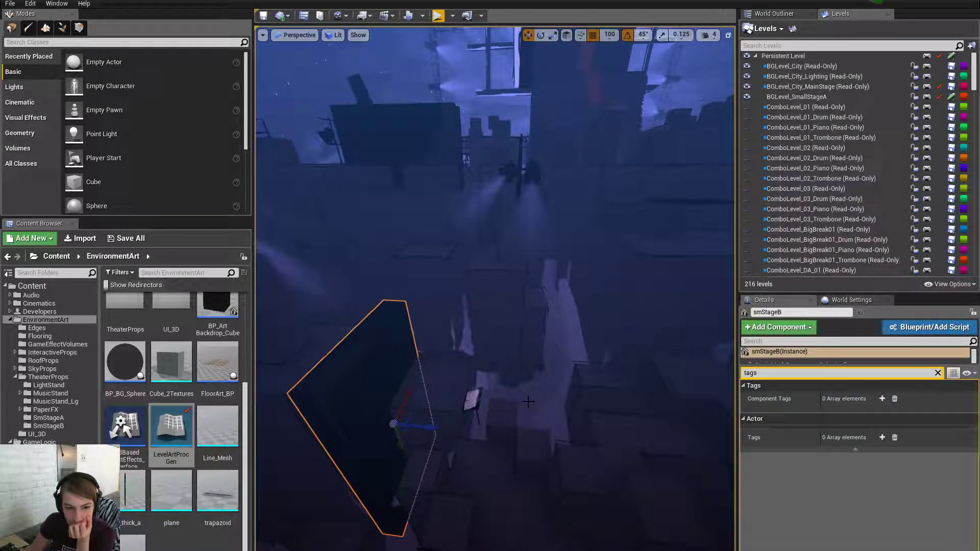
right_click_drag(526, 401, 526, 384)
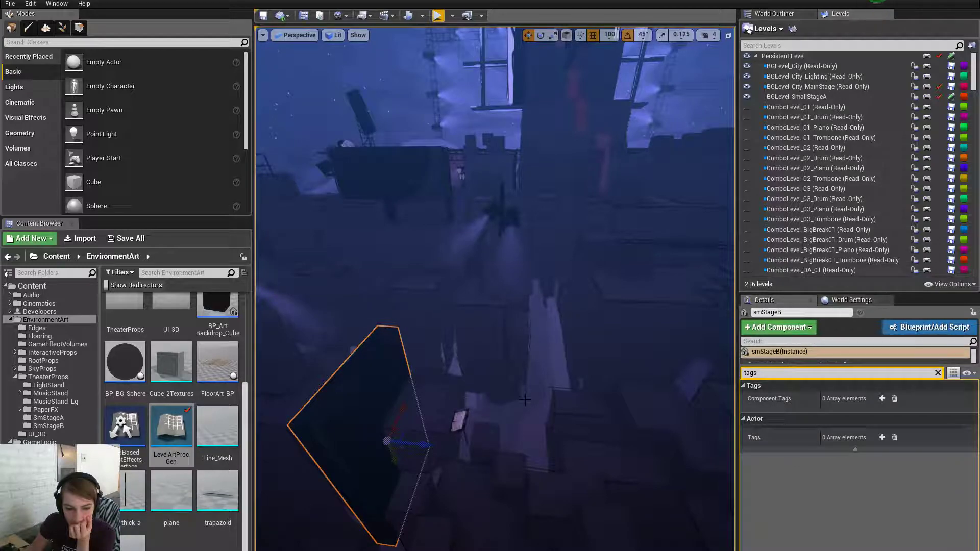
right_click_drag(526, 400, 418, 444)
left_click_drag(418, 445, 446, 424)
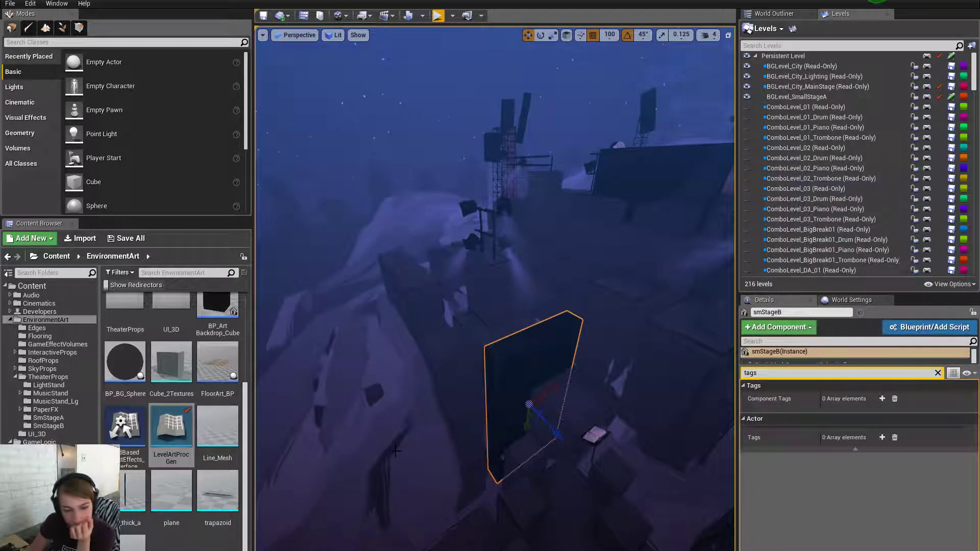
Examine how the upright stage block composes with the main stage and the surrounding spotlights
right_click_drag(426, 435, 453, 393)
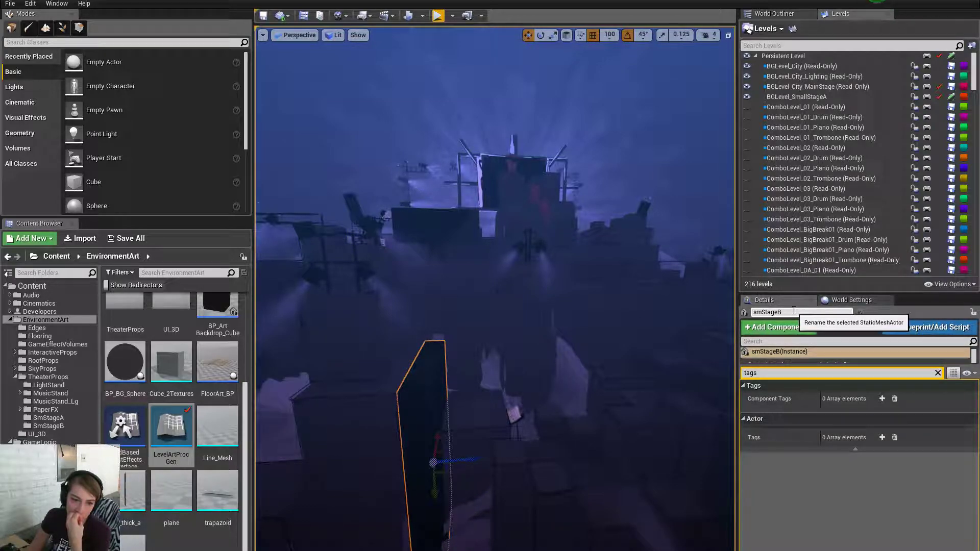
right_click_drag(667, 337, 686, 395)
key("w")
key("d")
key("a")
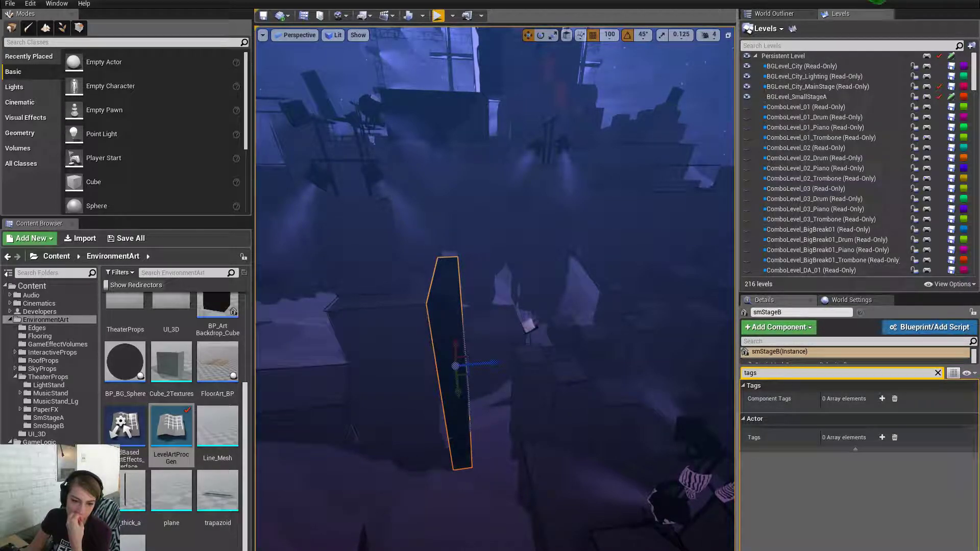
key("d")
right_click_drag(685, 395, 690, 392)
key("a")
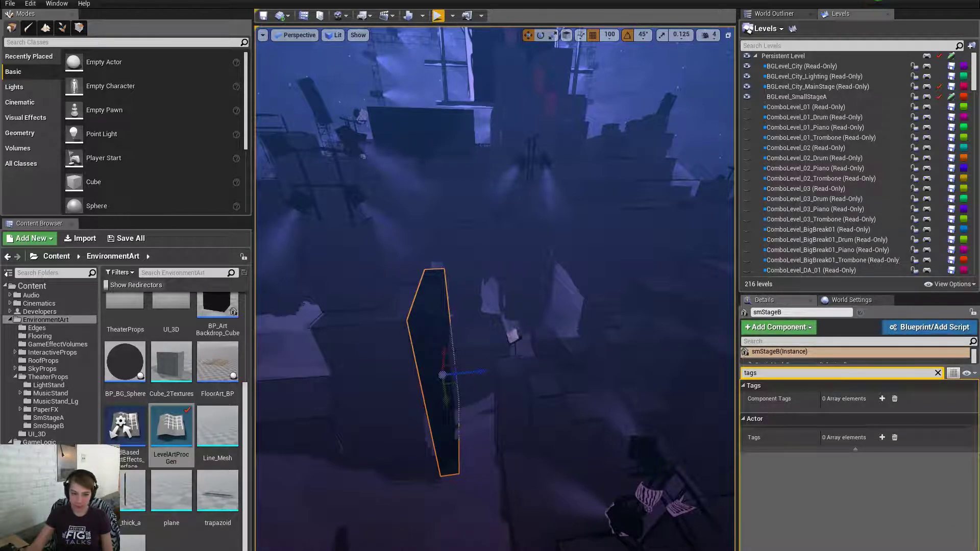
right_click_drag(594, 351, 579, 351)
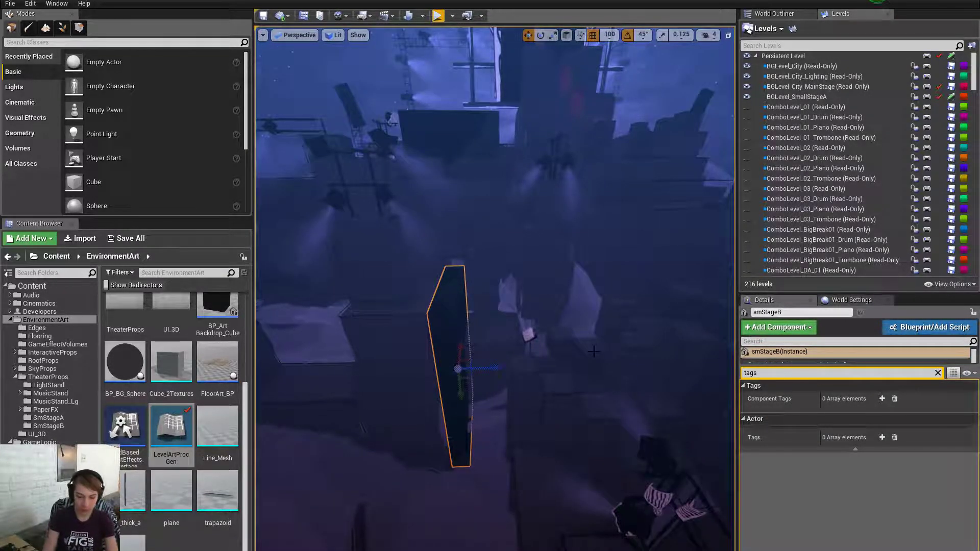
Play the game in full screen to check the upright block from the in-game camera, and stop the session
key("alt+p")
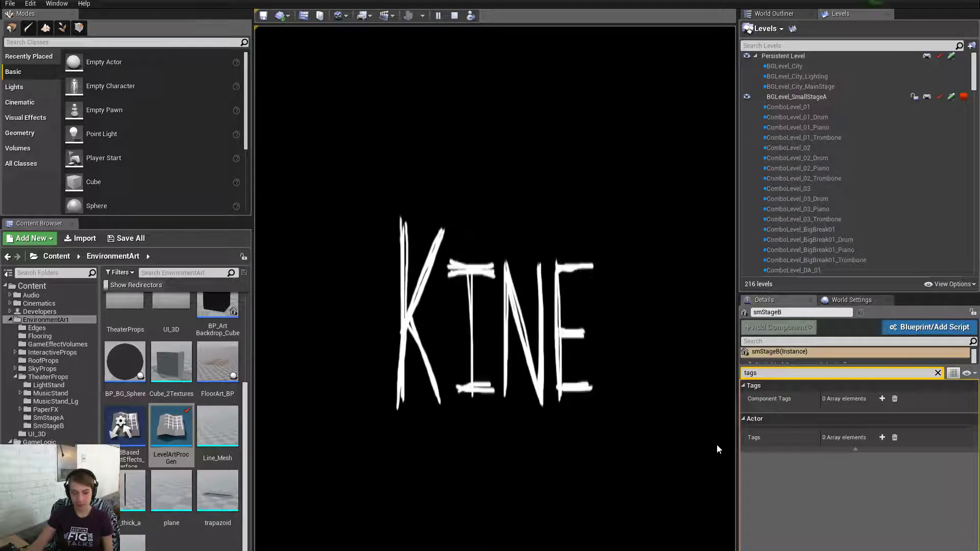
key("F11")
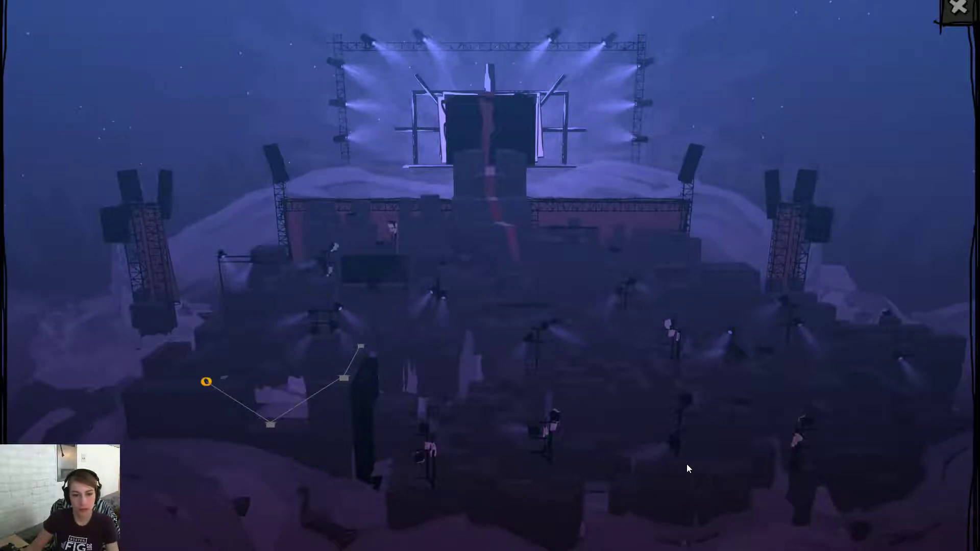
key("Escape")
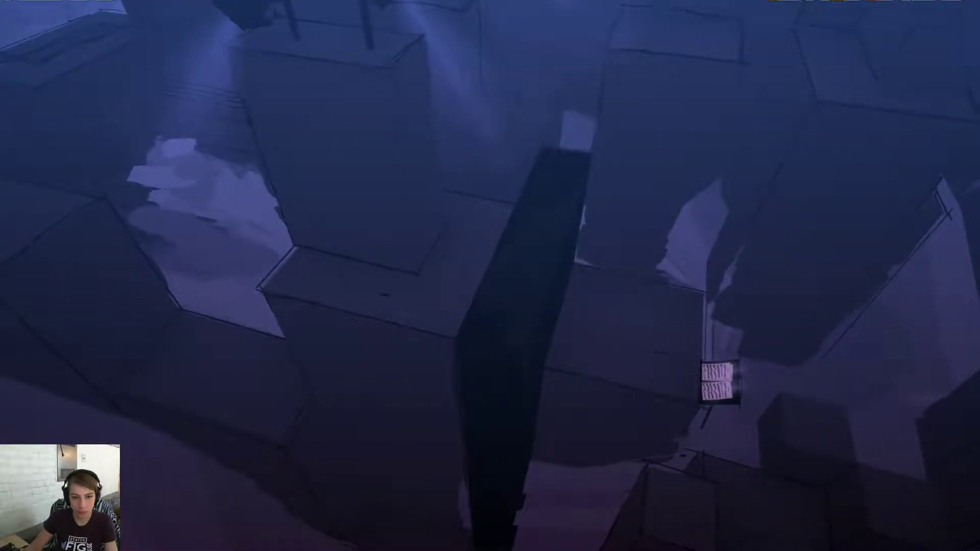
Select the upright stage block and slide it sideways until it stands in front of the music stand
left_click(508, 308)
key("s")
right_click_drag(508, 309, 569, 294)
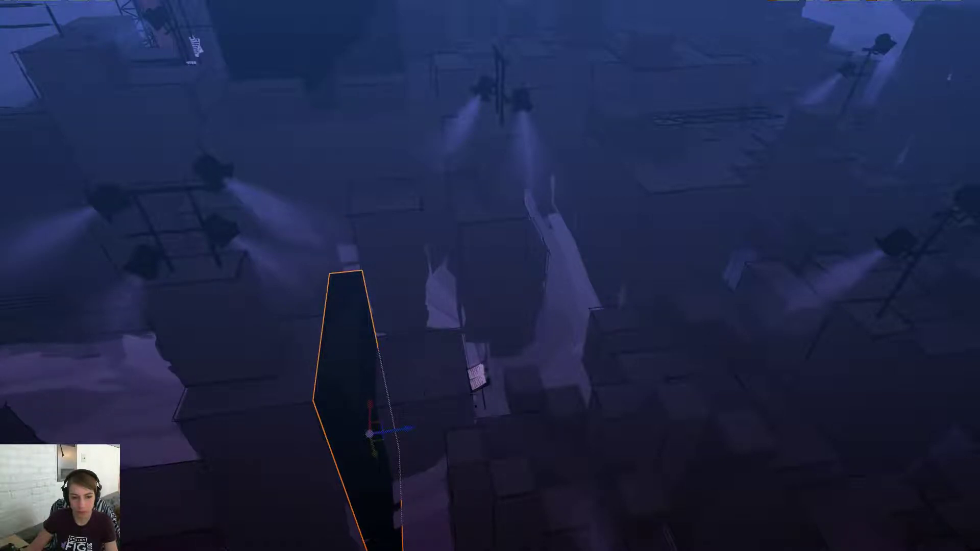
right_click_drag(399, 422, 342, 422)
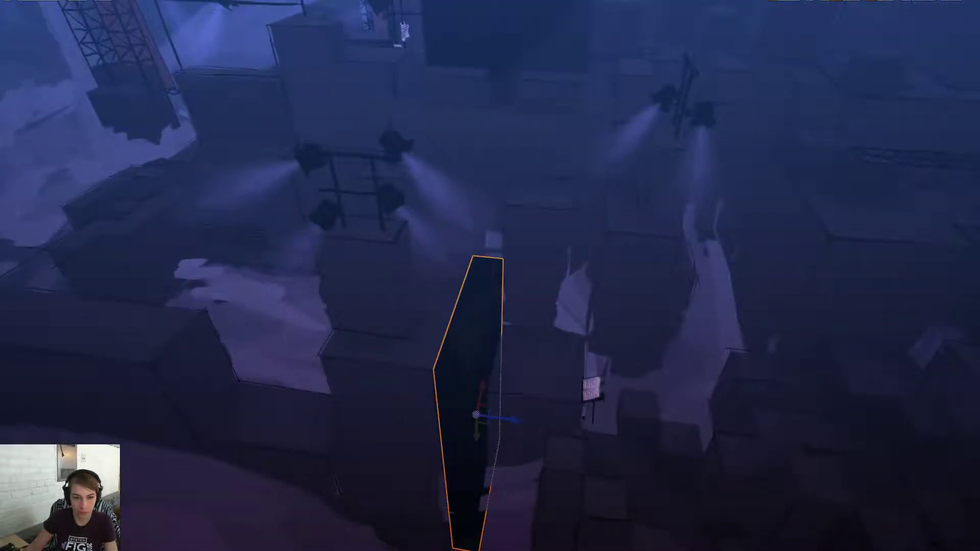
left_click_drag(511, 415, 582, 431)
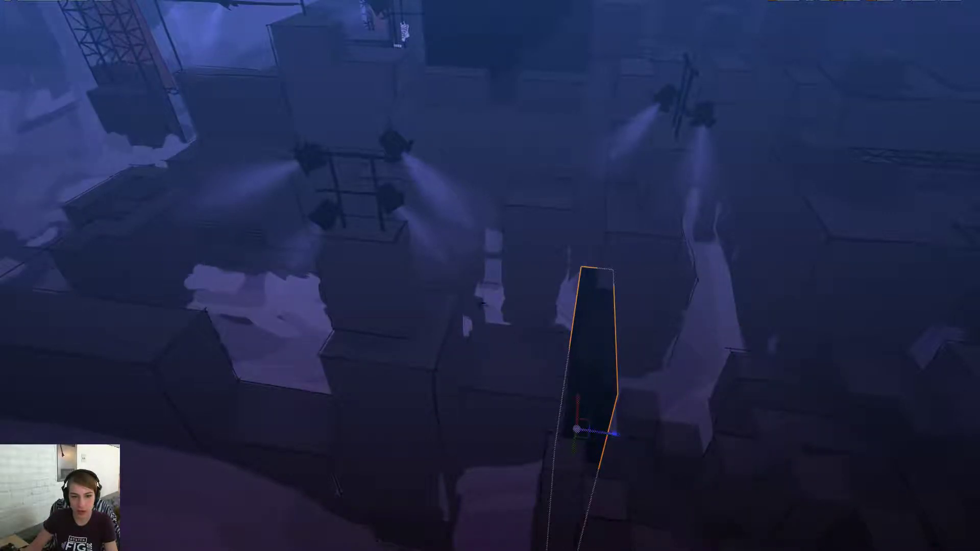
Rotate the stage block back down so it lies flat beneath the music stand, and return to the move tool
key("e")
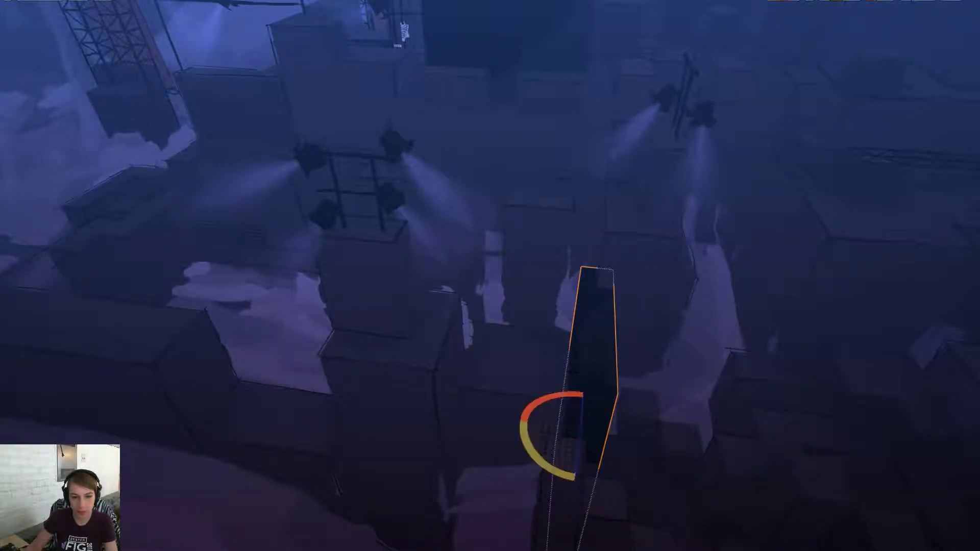
left_click_drag(560, 395, 498, 421)
key("w")
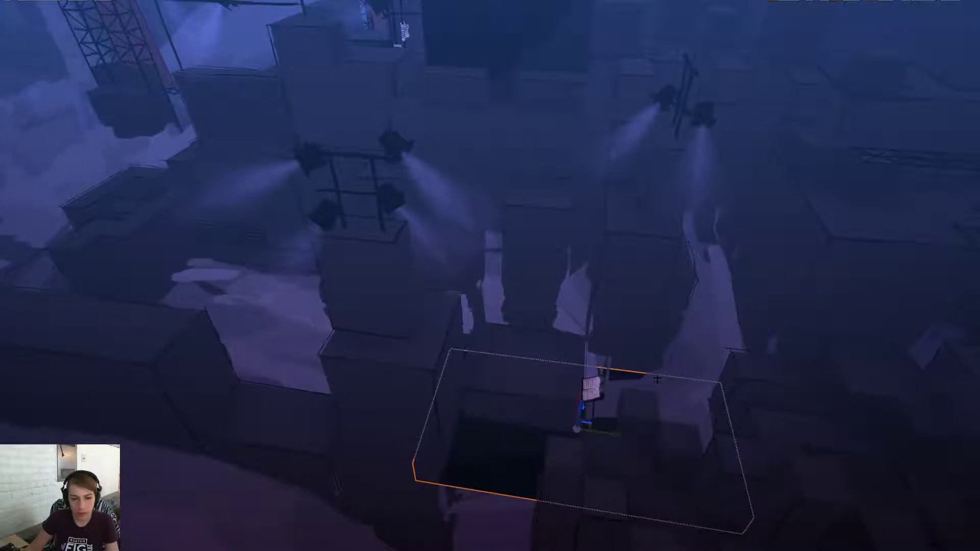
Raise the flat stage block above the surrounding cubes, and nudge it sideways and in depth over the music stand area
left_click_drag(579, 397, 586, 346)
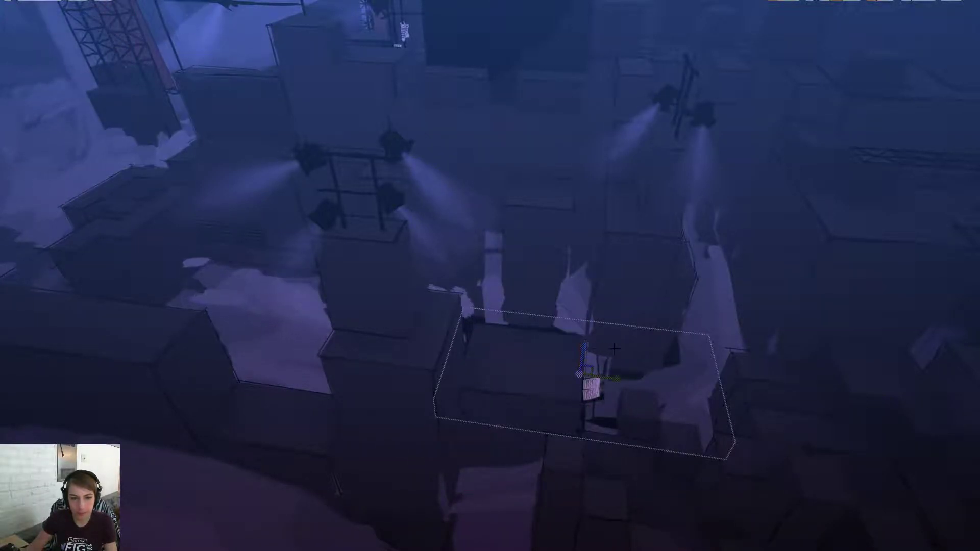
right_click_drag(615, 349, 573, 374)
left_click_drag(498, 414, 508, 305)
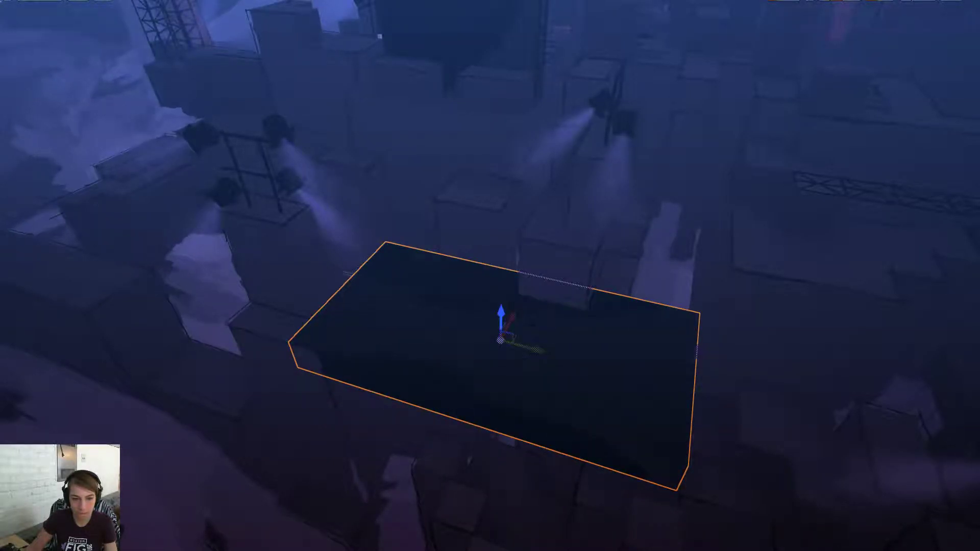
left_click_drag(539, 354, 566, 367)
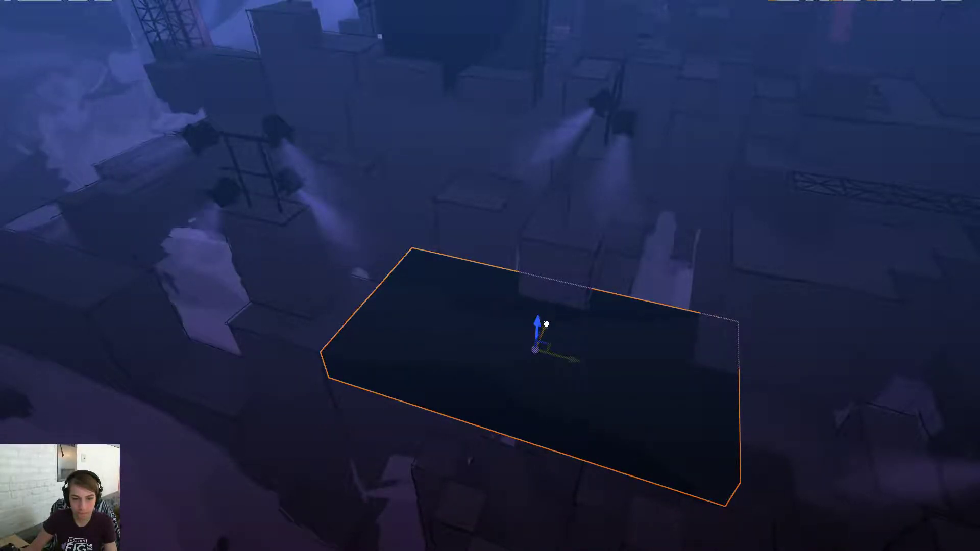
left_click_drag(546, 324, 542, 341)
Examine how the raised flat stage block lines up with the main stage and spotlights from above, the front and the side
key("a")
right_click_drag(607, 333, 637, 328)
key("d")
key("a")
key("d")
right_click_drag(575, 282, 526, 340)
key("a")
key("d")
key("w")
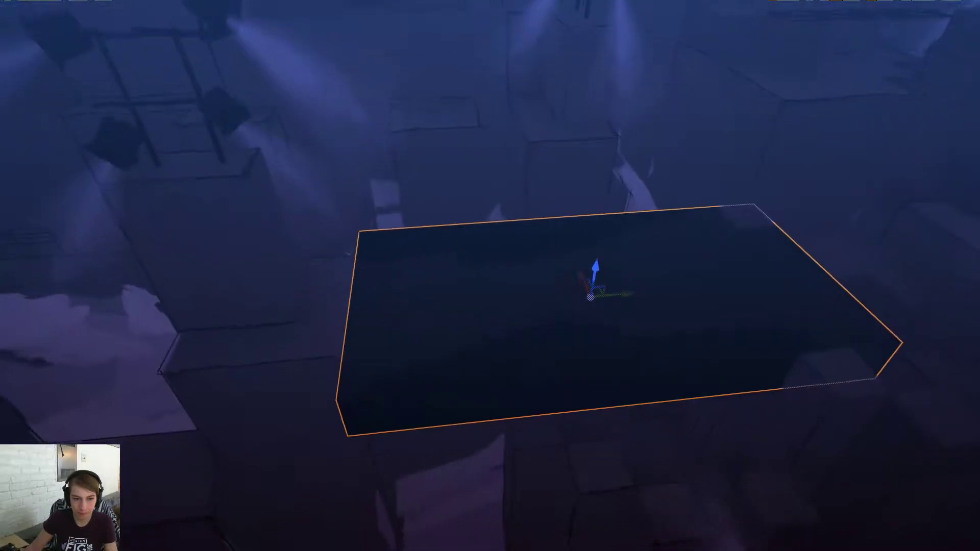
key("s")
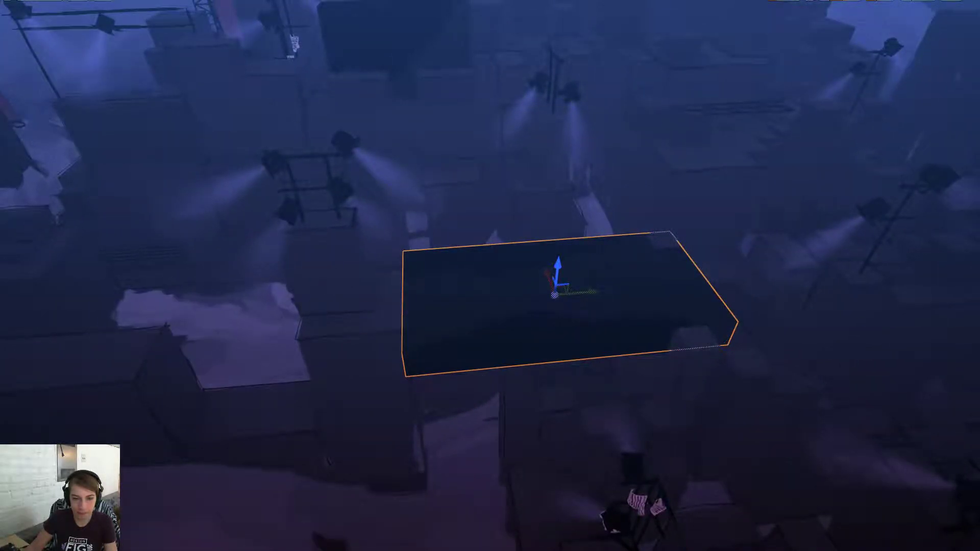
key("q")
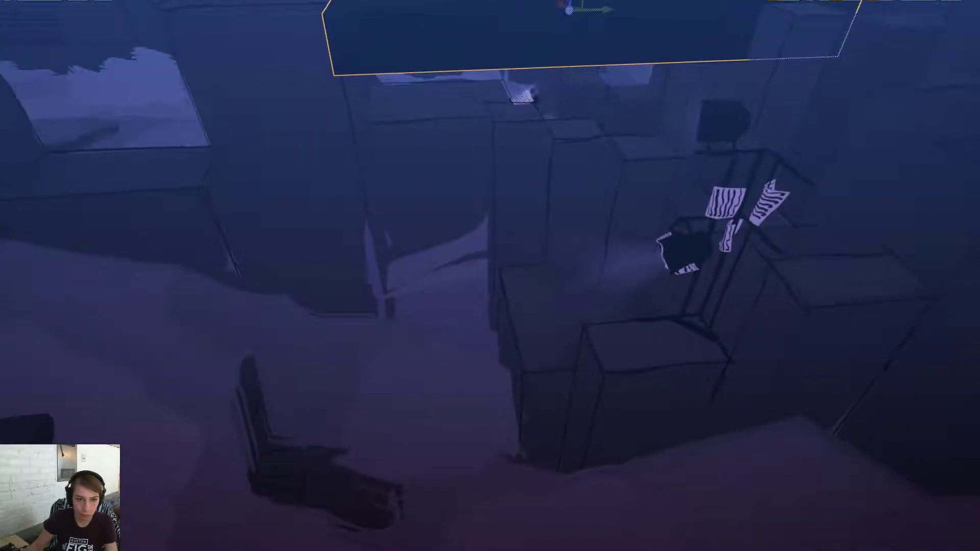
right_click_drag(525, 327, 526, 301)
key("e")
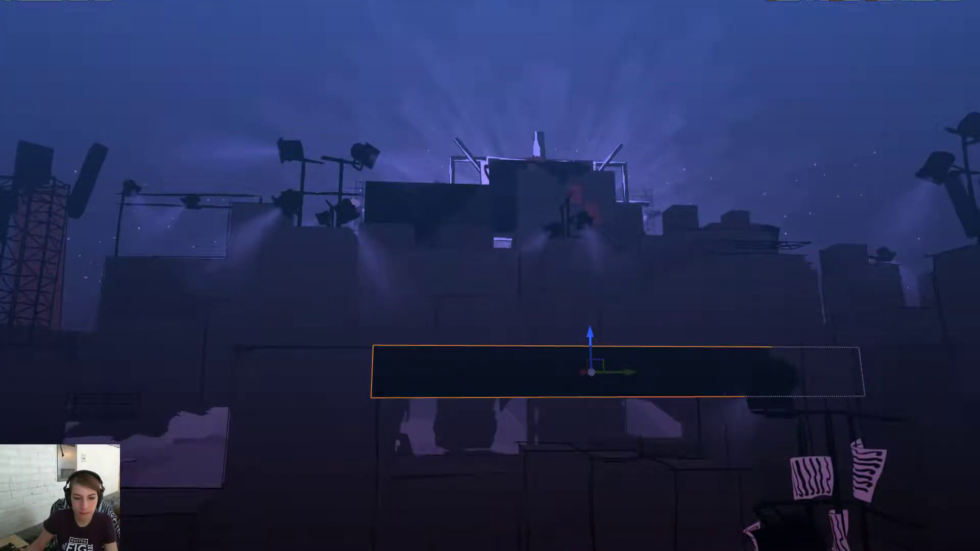
key("e")
right_click_drag(525, 301, 516, 332)
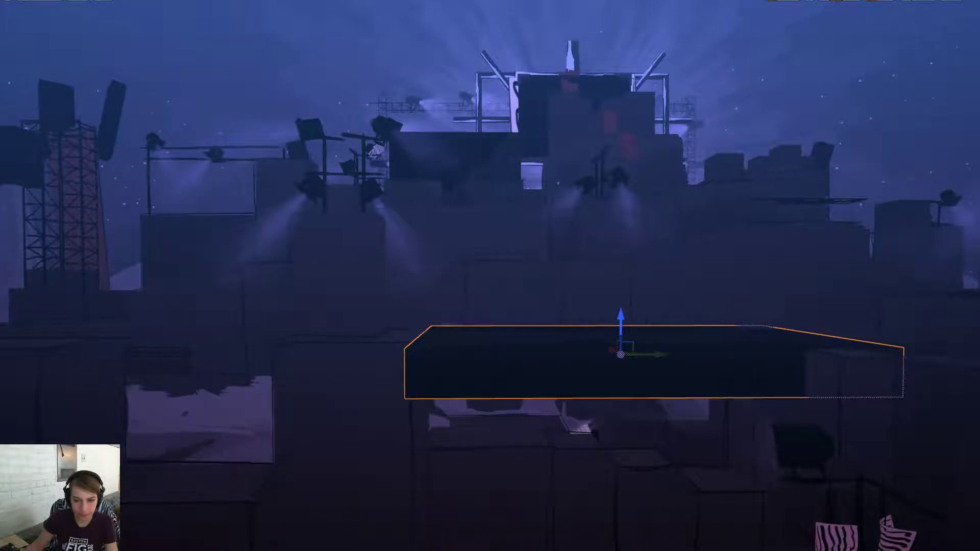
key("e")
key("e")
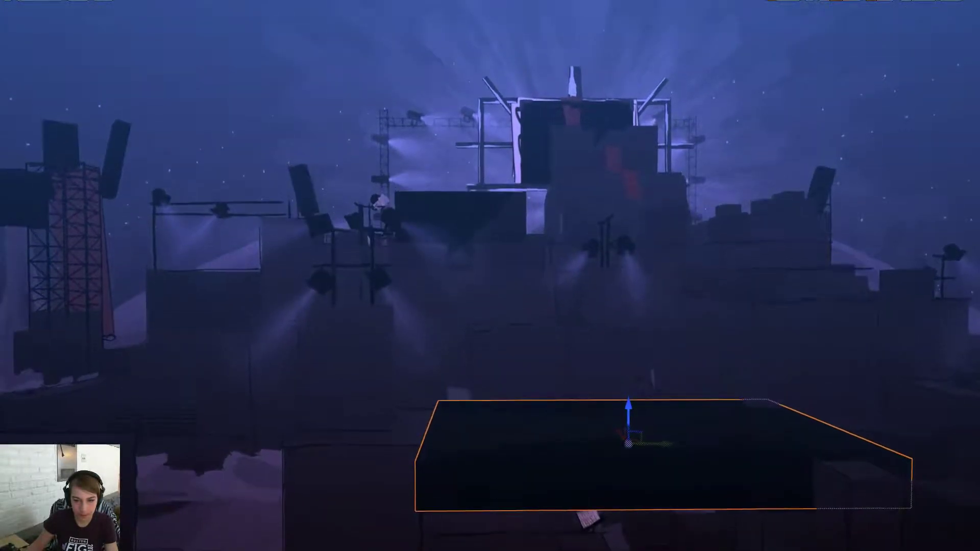
right_click_drag(517, 332, 643, 381)
key("a")
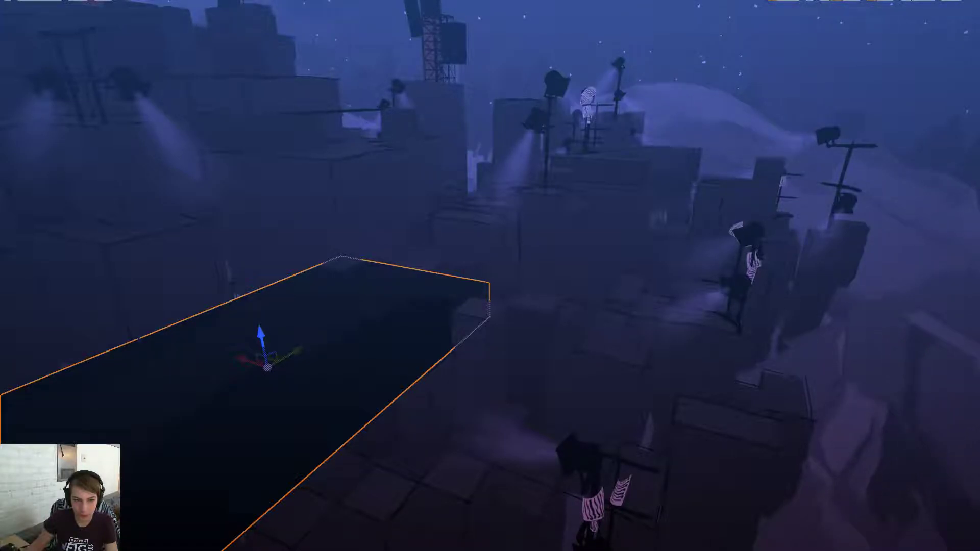
right_click_drag(517, 332, 574, 283)
Lower the flat stage block slightly so it sits closer to the surrounding rooftops
mouse_move(538, 267)
left_mouse_down()
mouse_move(539, 232)
mouse_move(527, 267)
mouse_move(534, 276)
left_mouse_up()
right_click_drag(535, 277, 465, 301)
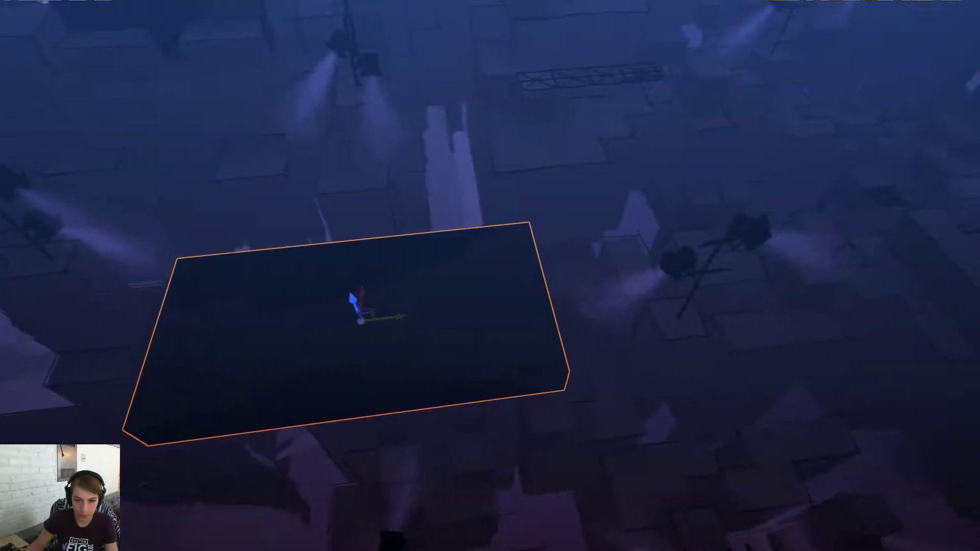
right_click_drag(489, 343, 491, 342)
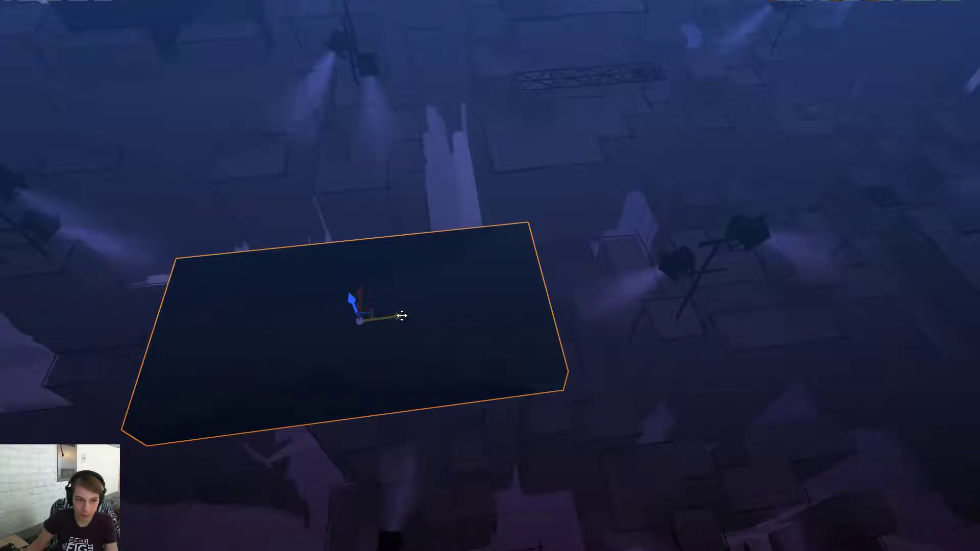
right_click_drag(402, 316, 412, 289)
left_click_drag(419, 333, 422, 368)
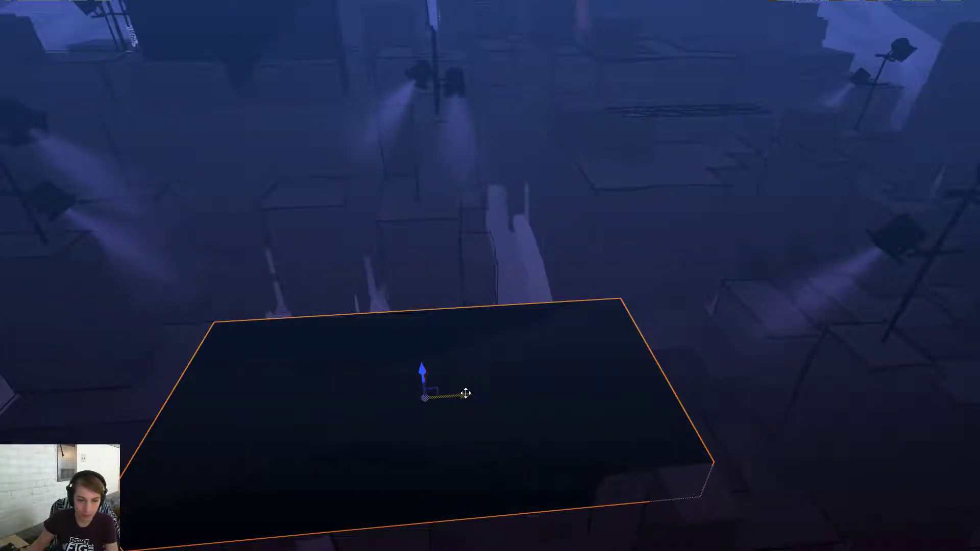
Examine the placement of the lowered flat stage block among the spotlights and neighbouring cubes
mouse_move(464, 393)
right_mouse_down()
mouse_move(476, 430)
mouse_move(541, 415)
mouse_move(512, 414)
mouse_move(526, 441)
mouse_move(474, 418)
mouse_move(516, 425)
mouse_move(462, 412)
mouse_move(525, 418)
mouse_move(535, 434)
mouse_move(523, 412)
mouse_move(475, 407)
right_mouse_up()
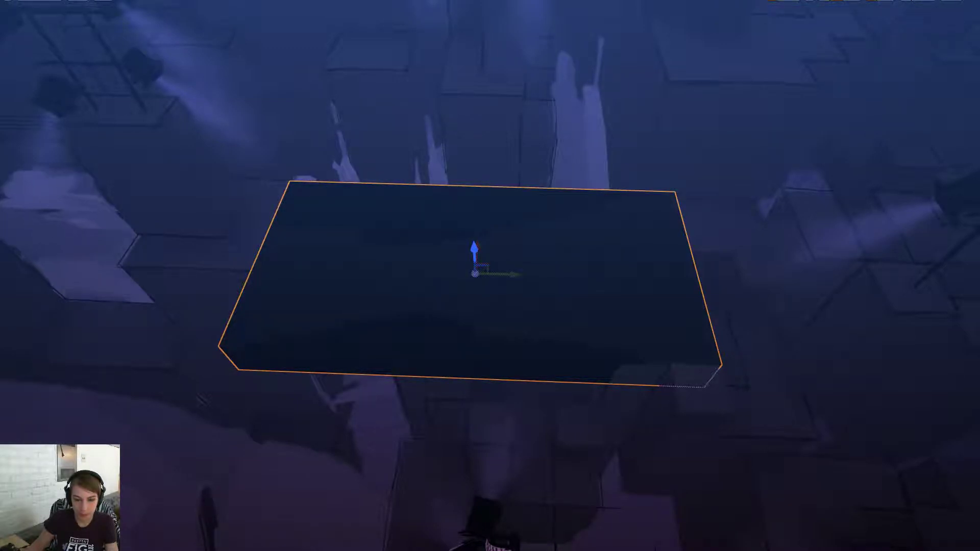
mouse_move(475, 407)
right_mouse_down()
mouse_move(481, 423)
mouse_move(517, 431)
mouse_move(491, 401)
mouse_move(643, 400)
mouse_move(480, 400)
right_mouse_up()
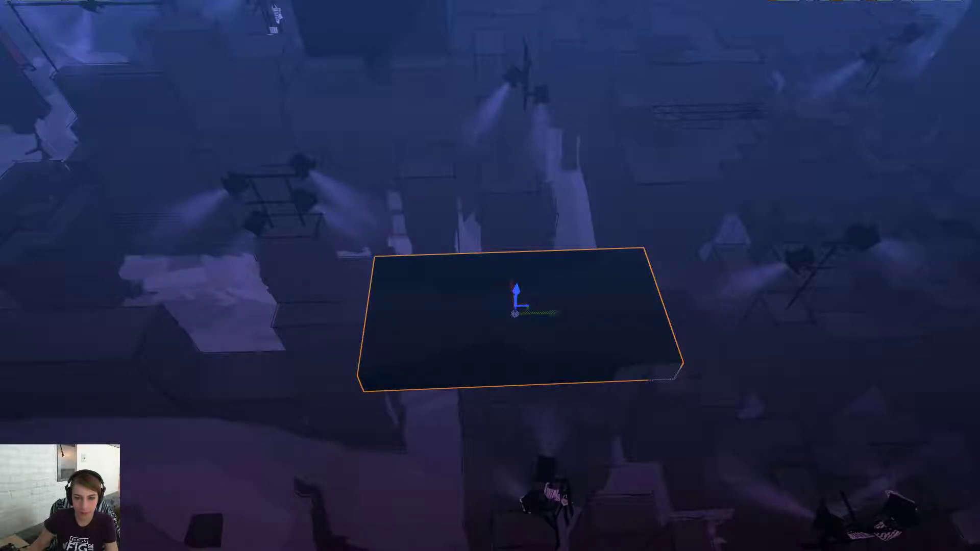
key("d")
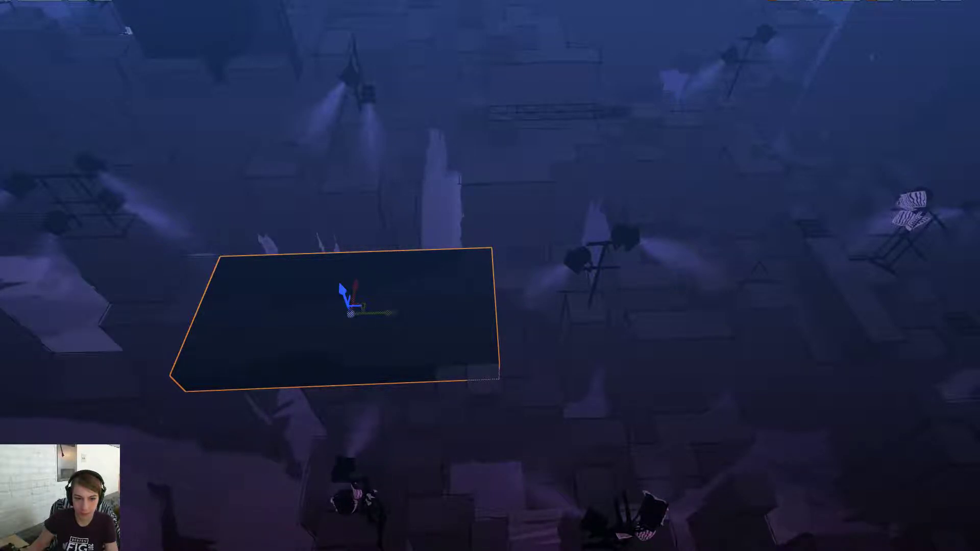
key("a")
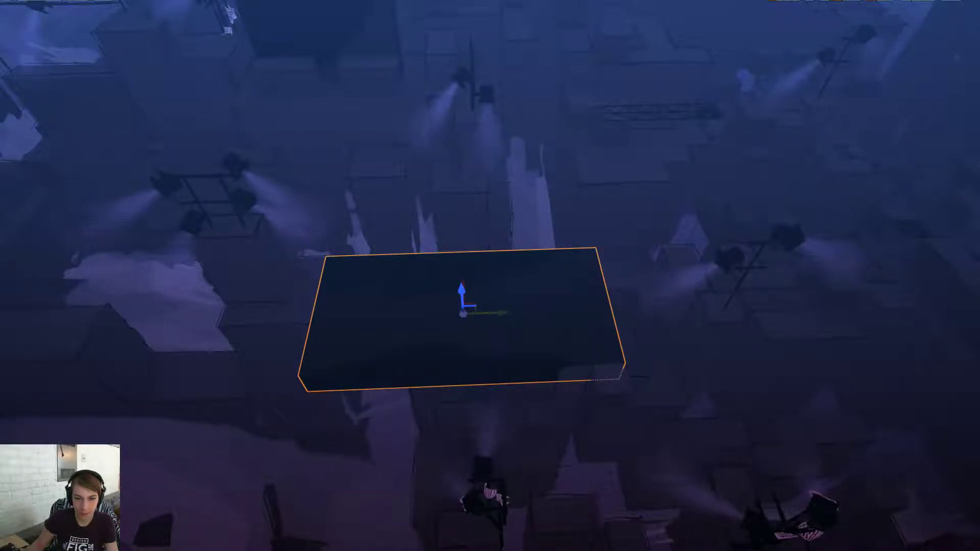
key("d")
key("w")
key("a")
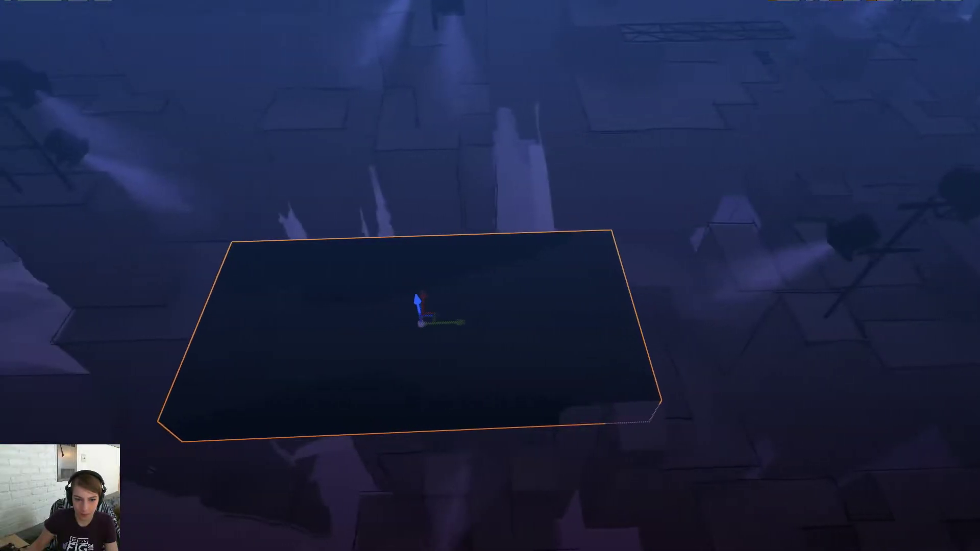
key("s")
key("a")
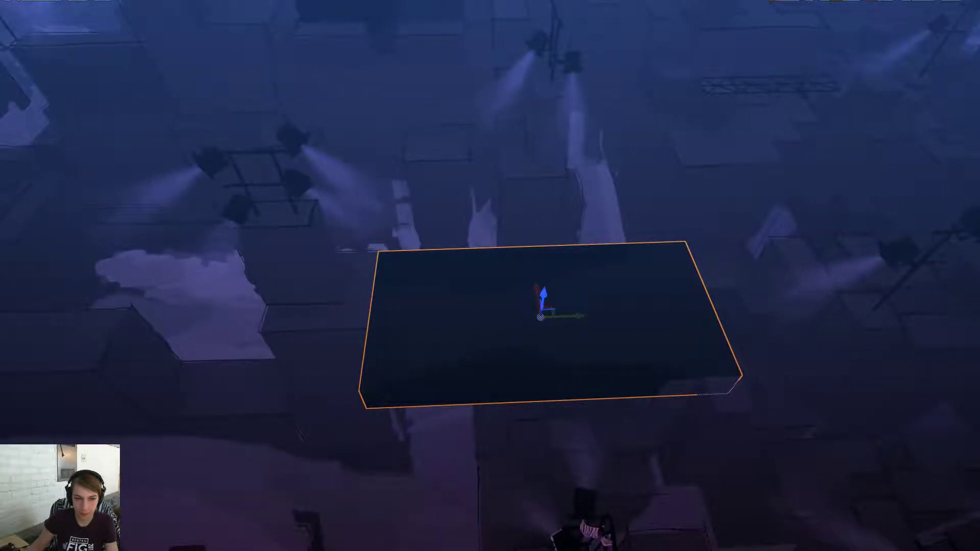
key("w")
Rotate the stage block 90° so it stands upright behind the music stand, and return to the move tool
right_click_drag(490, 276, 489, 357)
key("e")
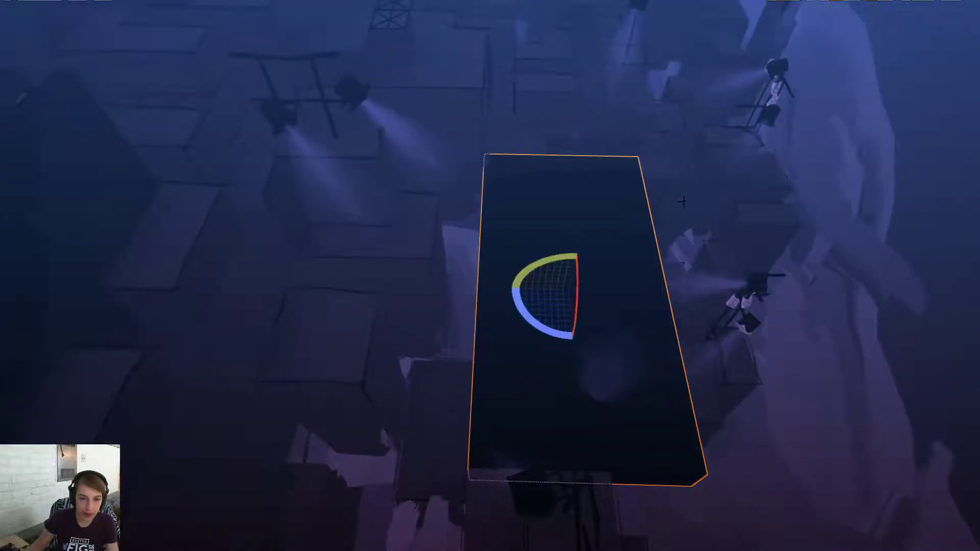
left_click_drag(561, 316, 421, 285)
key("w")
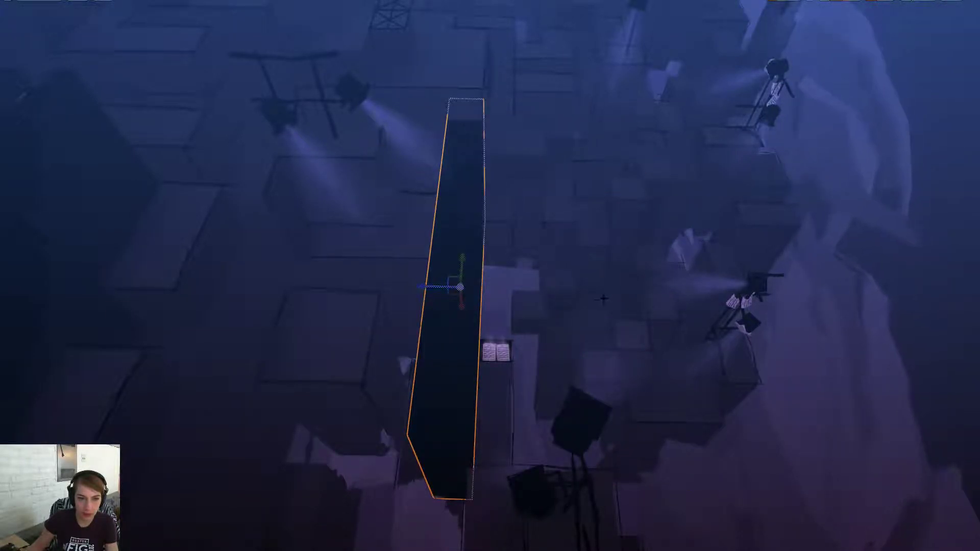
Lower the upright stage block until its base sinks into the cubes around the music stand, and check it up close
right_click_drag(421, 285, 380, 232)
right_click_drag(589, 357, 600, 357)
key("d")
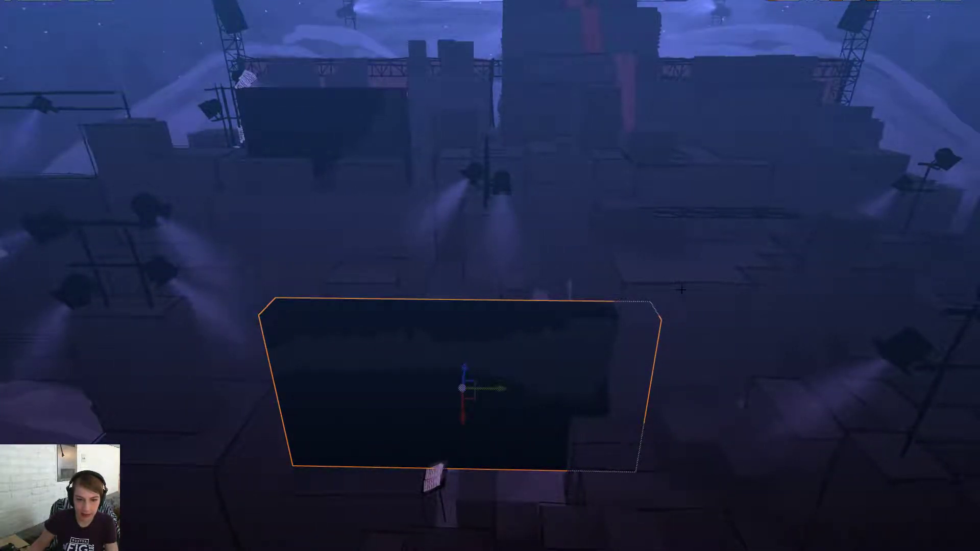
right_click_drag(639, 310, 638, 363)
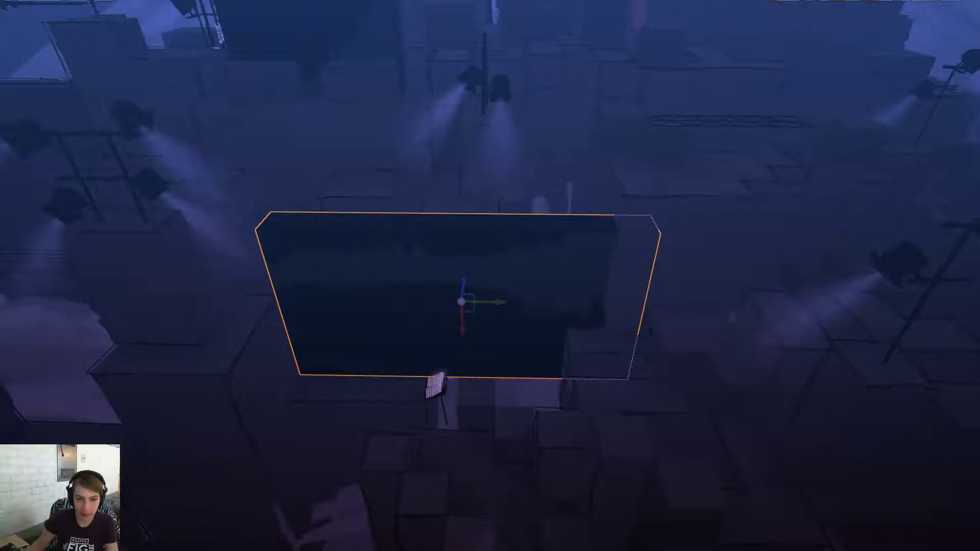
left_click_drag(461, 333, 470, 388)
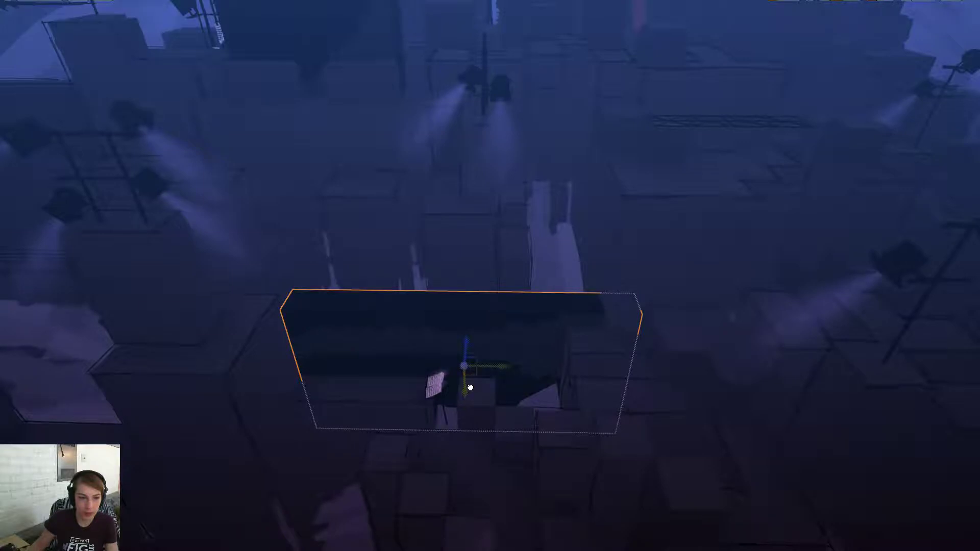
right_click_drag(470, 388, 515, 191)
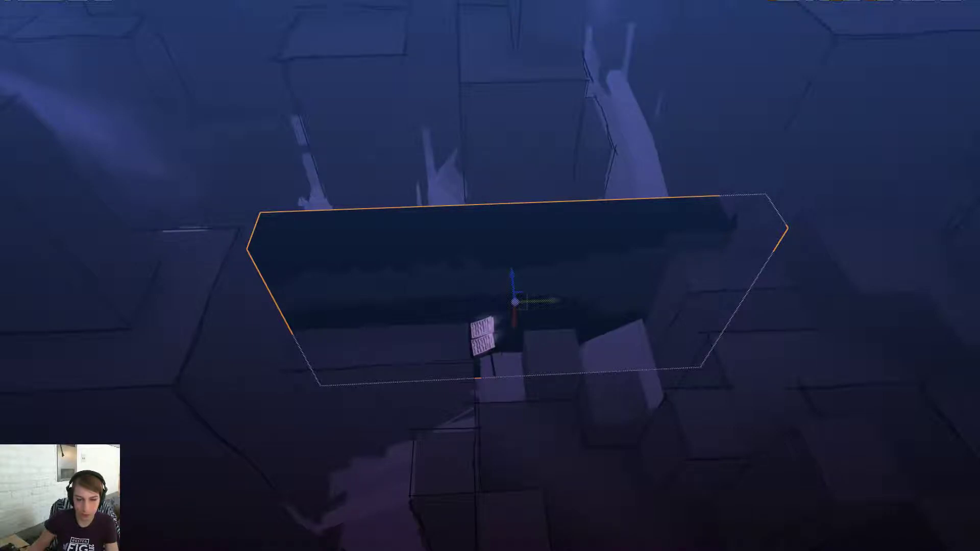
left_click_drag(515, 191, 550, 193, "alt")
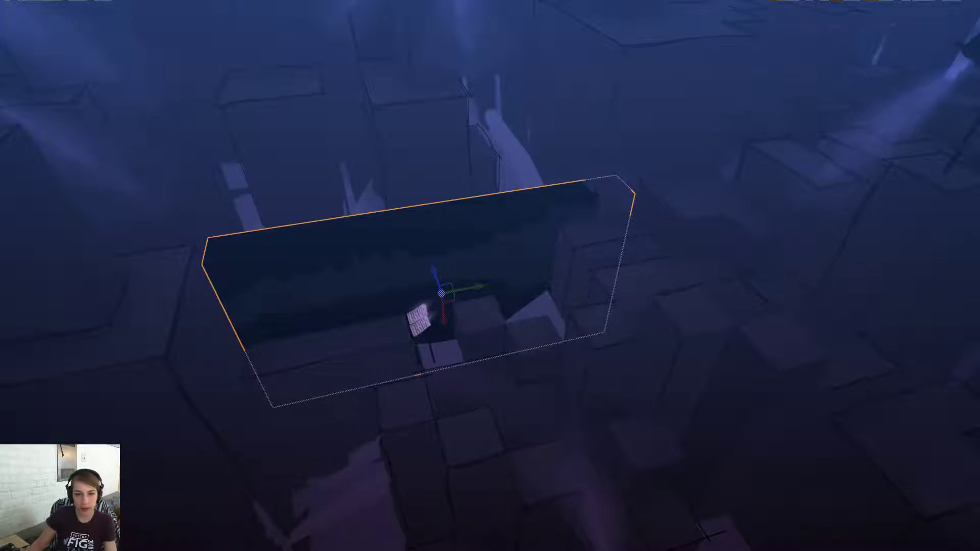
left_click_drag(551, 193, 547, 193, "alt")
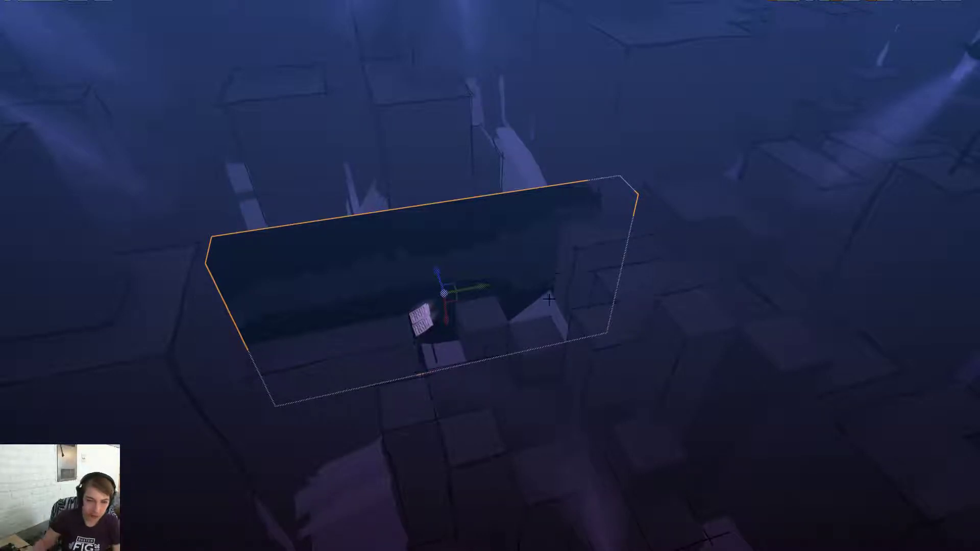
right_click_drag(491, 140, 515, 154)
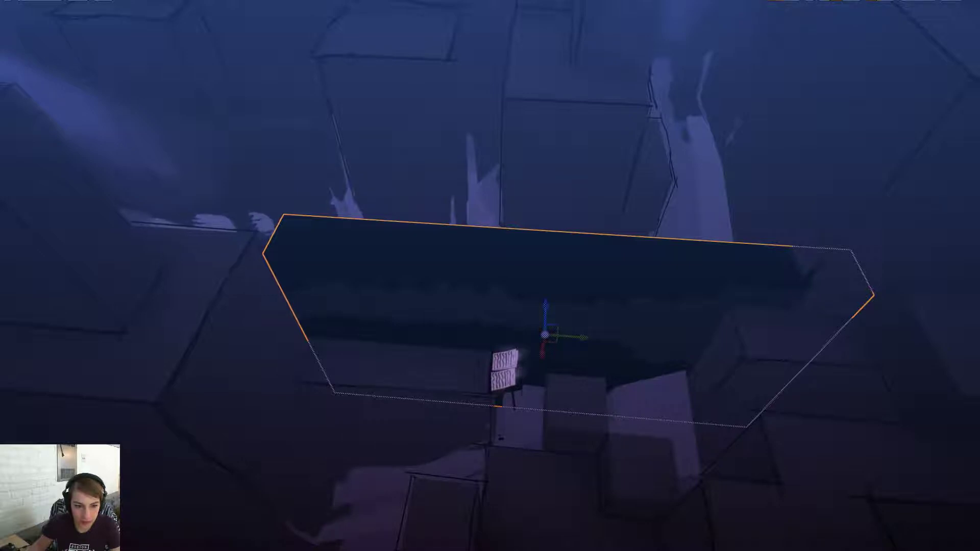
Leave the immersive viewport to restore the full editor layout, and hide the BGLevel_SmallStageA level
left_click(976, 1)
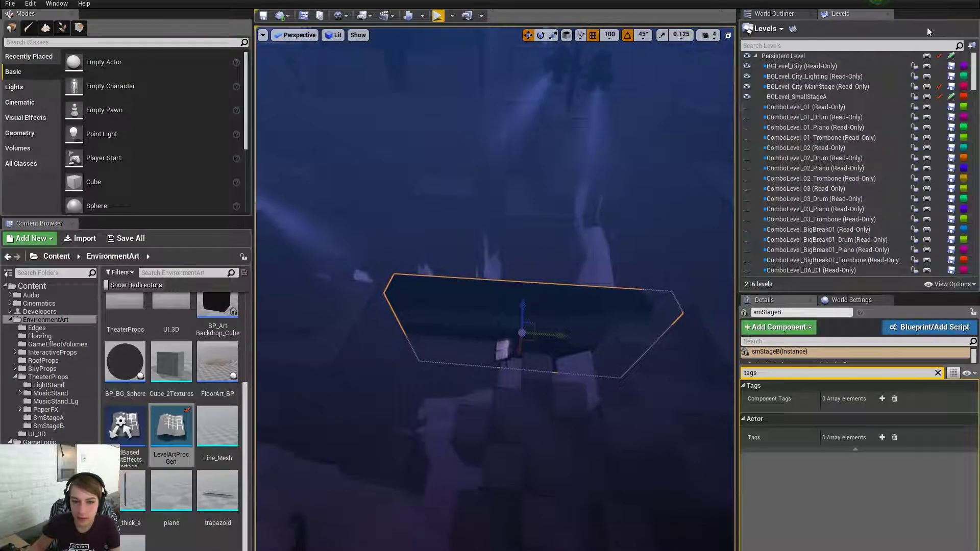
left_click(747, 97)
right_click_drag(545, 254, 545, 253)
Select the backdrop cube beside the music stand, slide it sideways behind the stand, and raise it
left_click(531, 240)
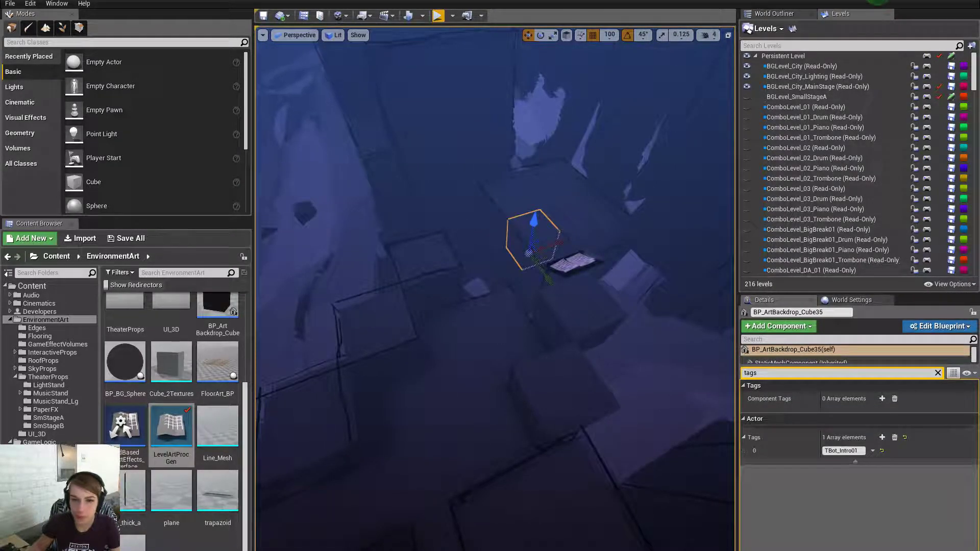
key("f")
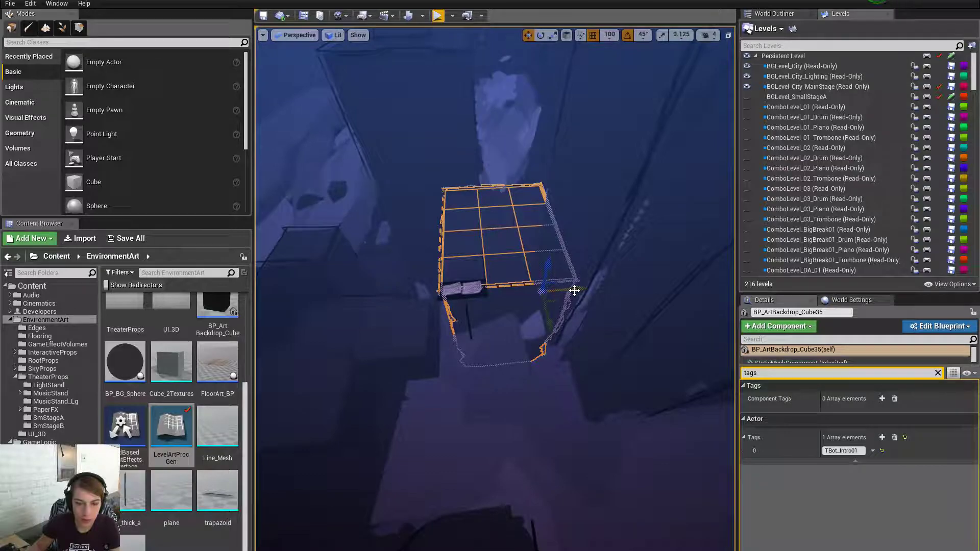
left_click_drag(574, 290, 493, 295)
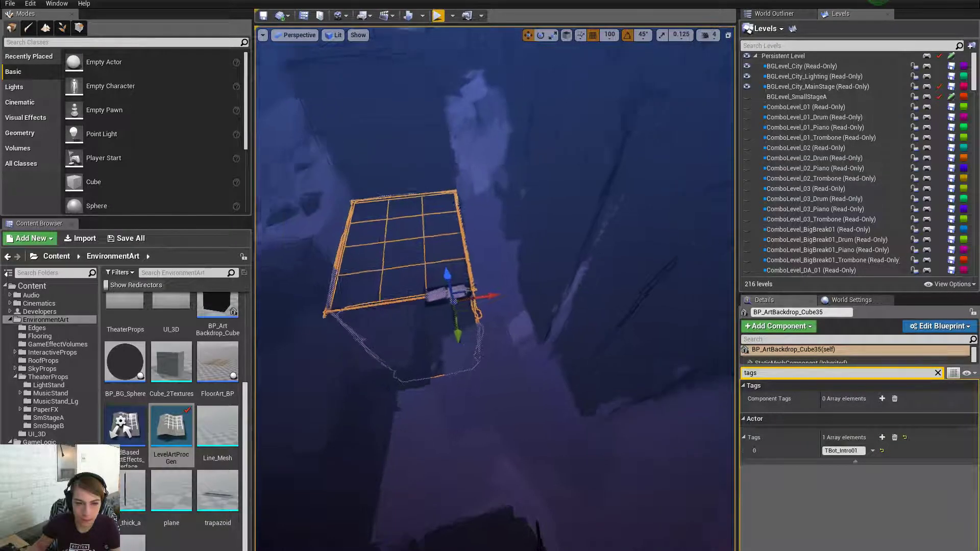
right_click_drag(493, 295, 493, 295)
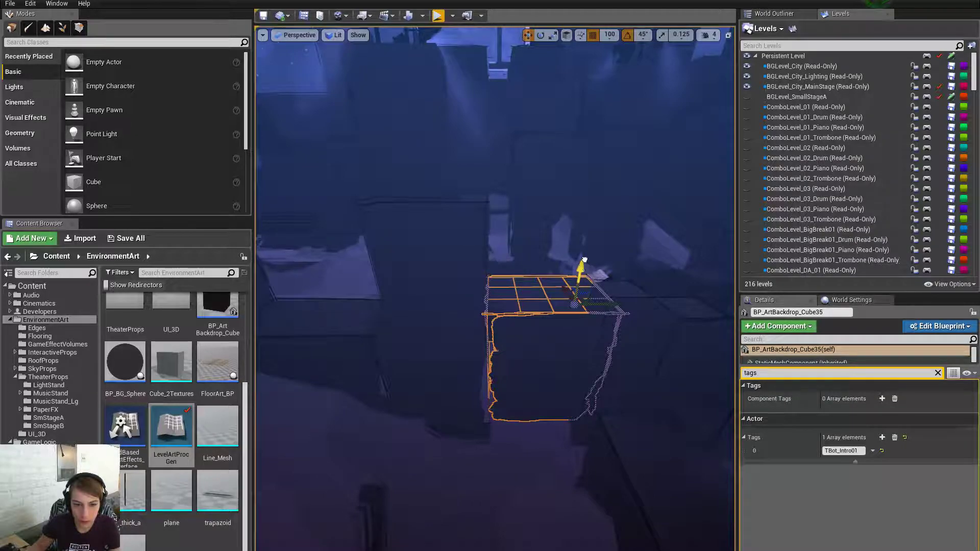
left_click_drag(584, 260, 584, 220)
right_click_drag(584, 208, 584, 209)
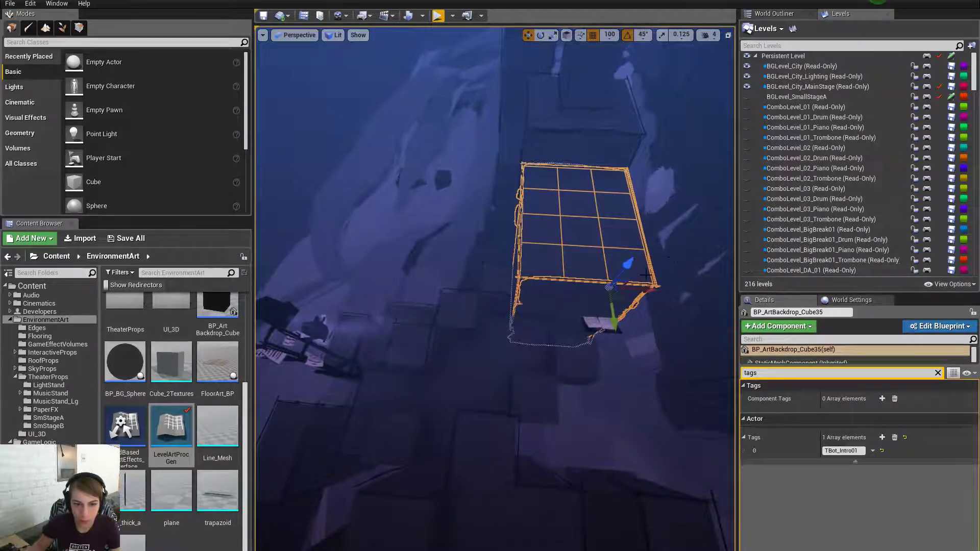
right_click_drag(627, 288, 627, 288)
right_click_drag(593, 356, 593, 356)
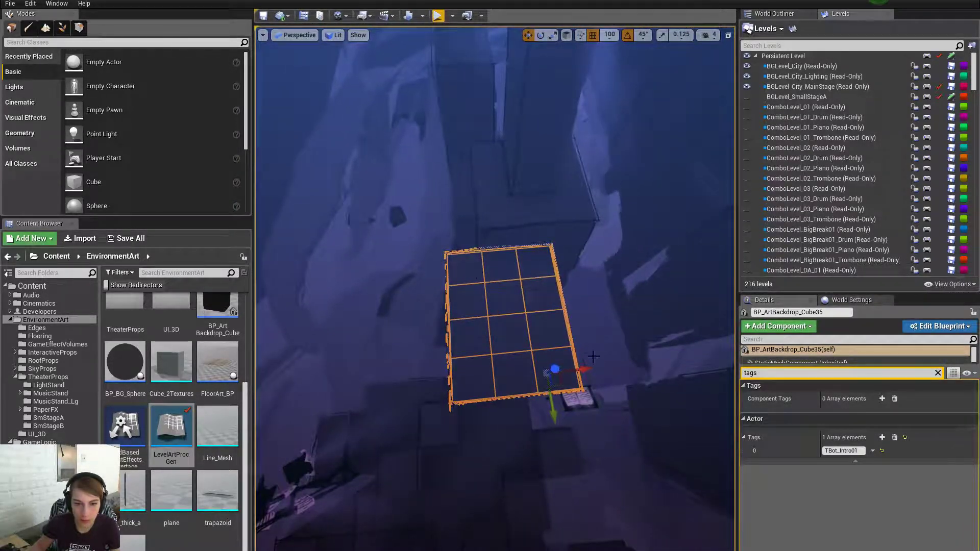
Slide the selected backdrop cube a bit further sideways behind the music stand and check its placement
left_click_drag(582, 368, 613, 368)
right_click_drag(484, 314, 486, 282)
right_click_drag(561, 322, 561, 323)
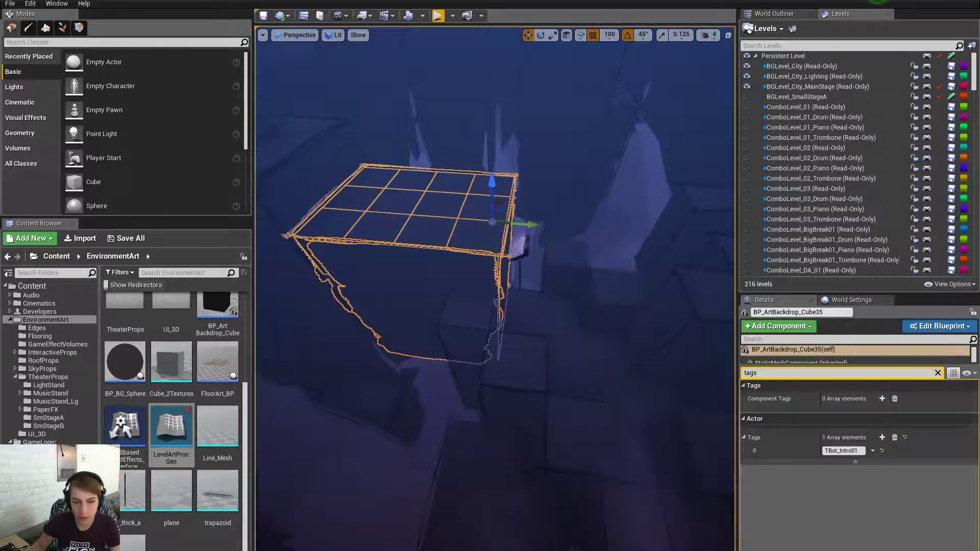
left_click(513, 246)
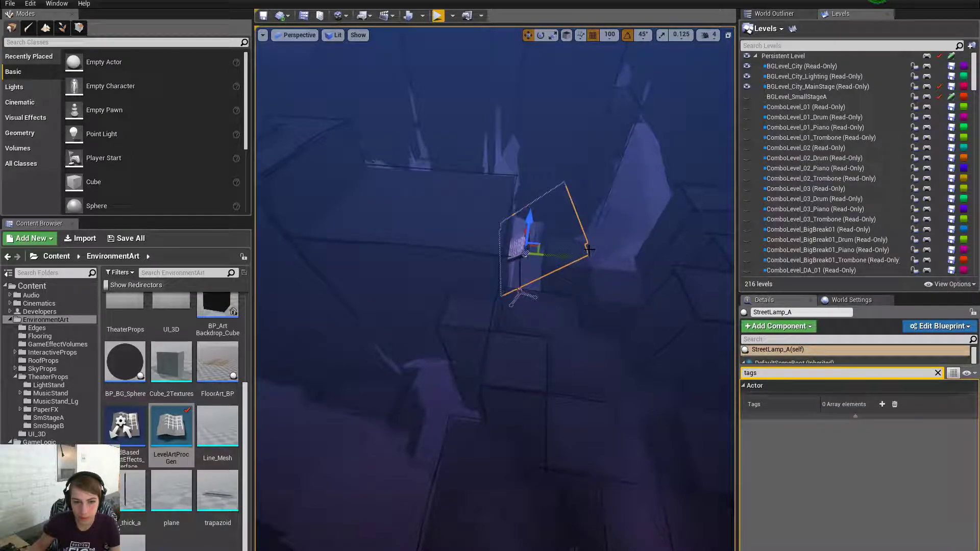
right_click_drag(595, 280, 594, 281)
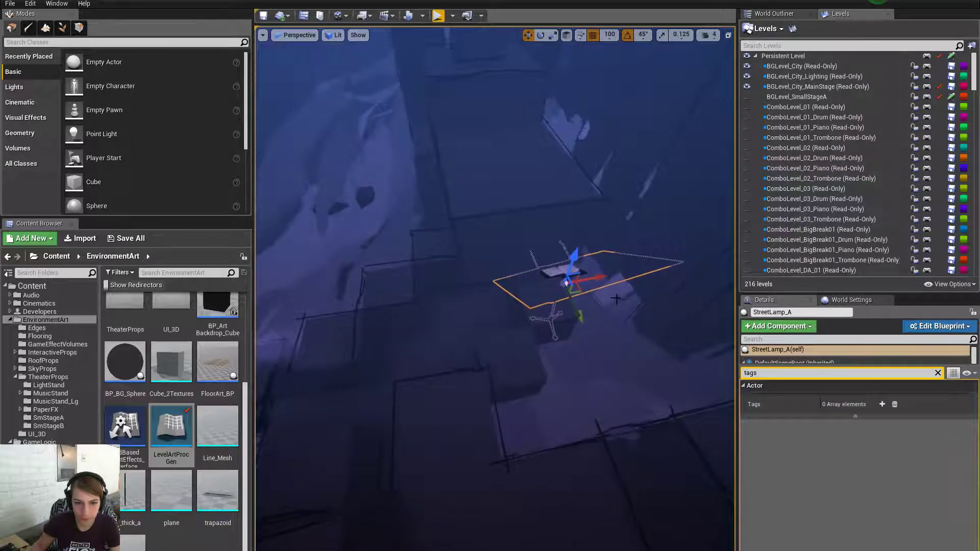
left_click_drag(598, 276, 532, 281)
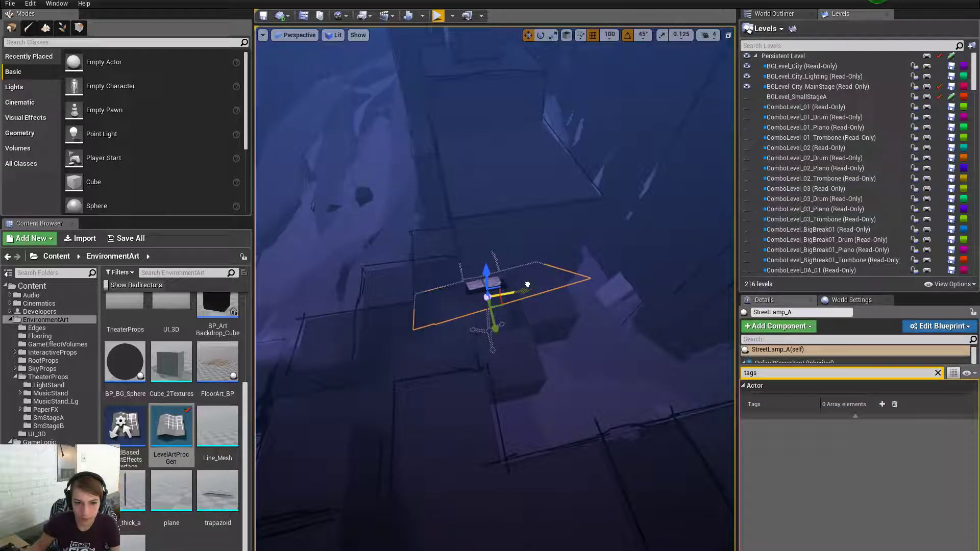
right_click_drag(527, 285, 527, 285)
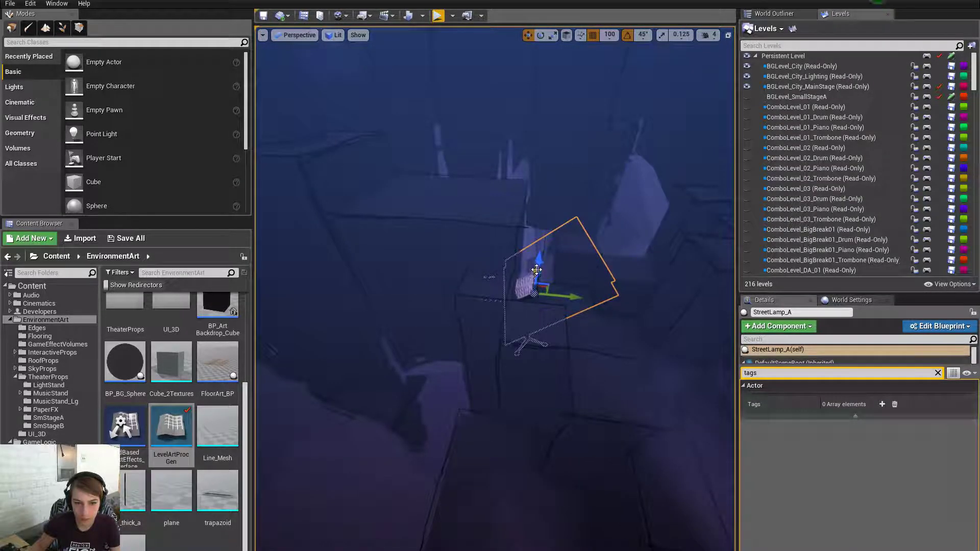
left_click_drag(536, 270, 541, 160)
key("ctrl+z")
key("ctrl+z")
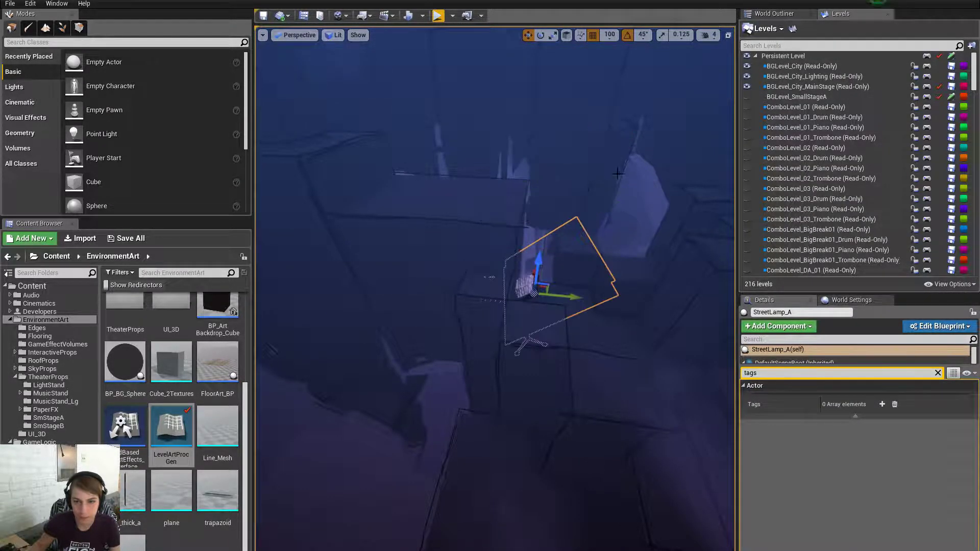
Find the TBot_Intro01 level in the level list and select all of its actors
right_click_drag(655, 173, 656, 173)
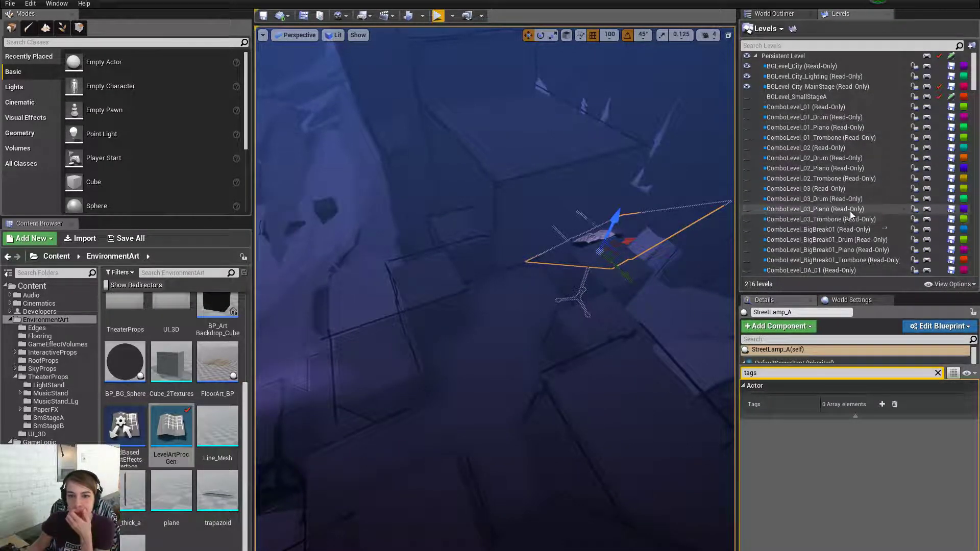
right_click_drag(697, 176, 688, 185)
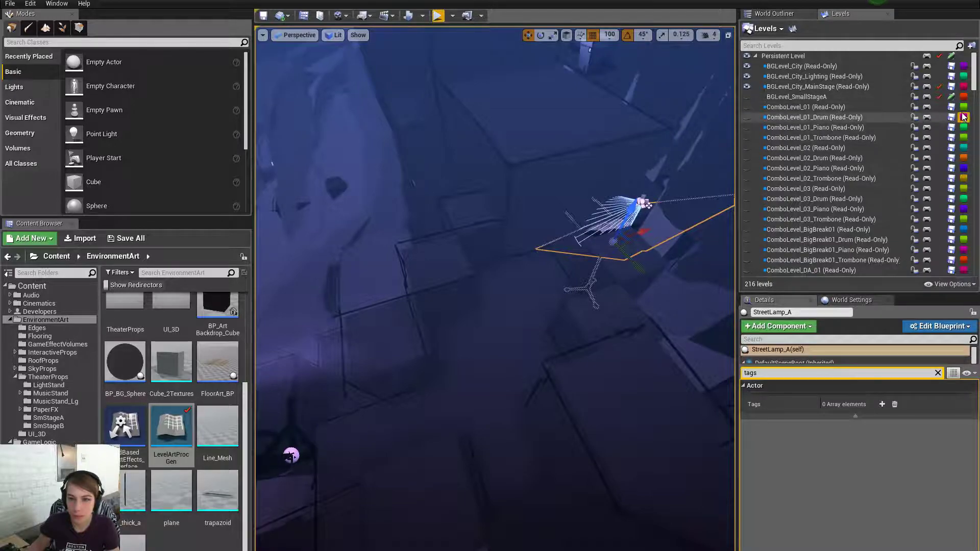
left_click_drag(973, 90, 973, 225)
right_click(801, 199)
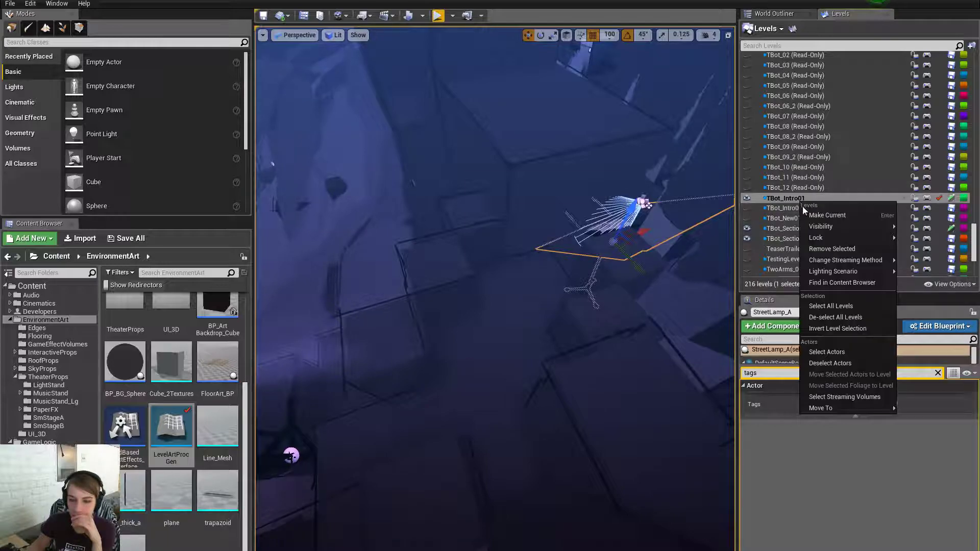
left_click(836, 352)
key("s")
Shift all selected TBot_Intro01 actors over to the large backdrop block and raise them to its top
right_click_drag(628, 256, 623, 219)
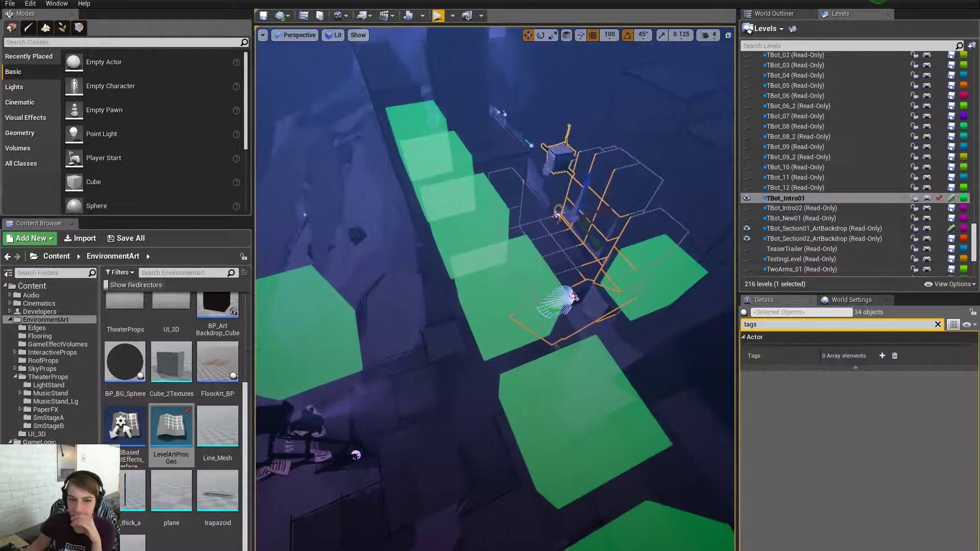
right_click_drag(641, 320, 641, 320)
mouse_move(541, 351)
right_mouse_down()
mouse_move(551, 345)
mouse_move(541, 351)
right_mouse_up()
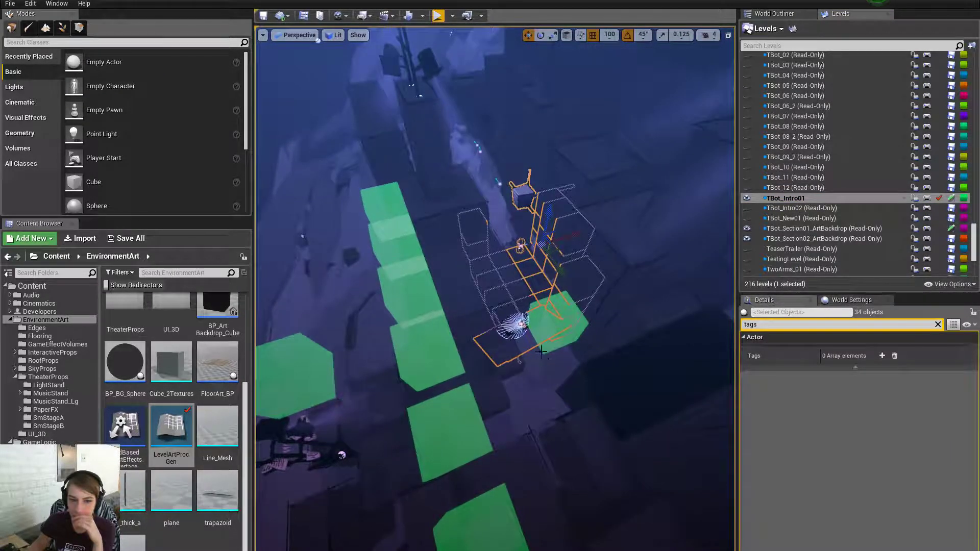
mouse_move(503, 382)
right_mouse_down()
mouse_move(488, 393)
mouse_move(514, 366)
right_mouse_up()
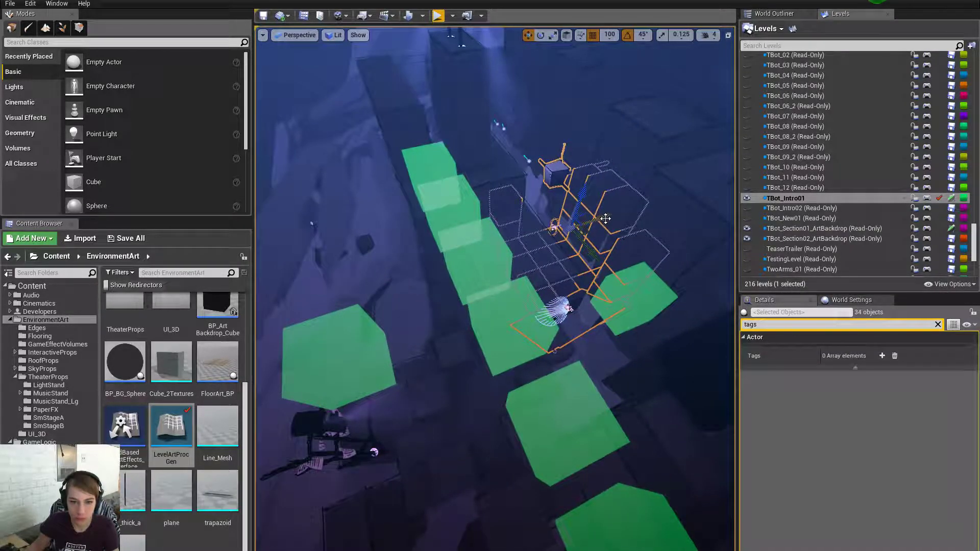
right_click_drag(573, 229, 613, 204)
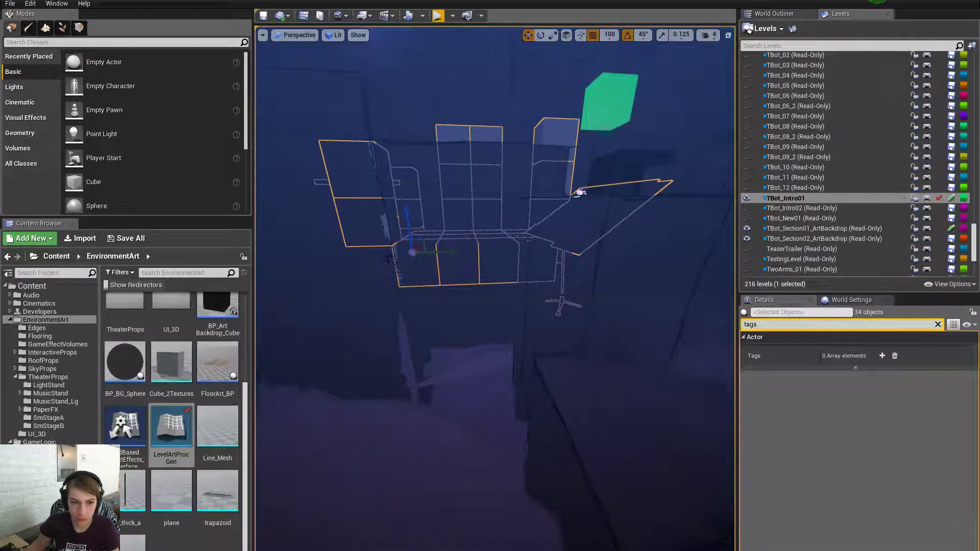
right_click_drag(406, 202, 403, 140)
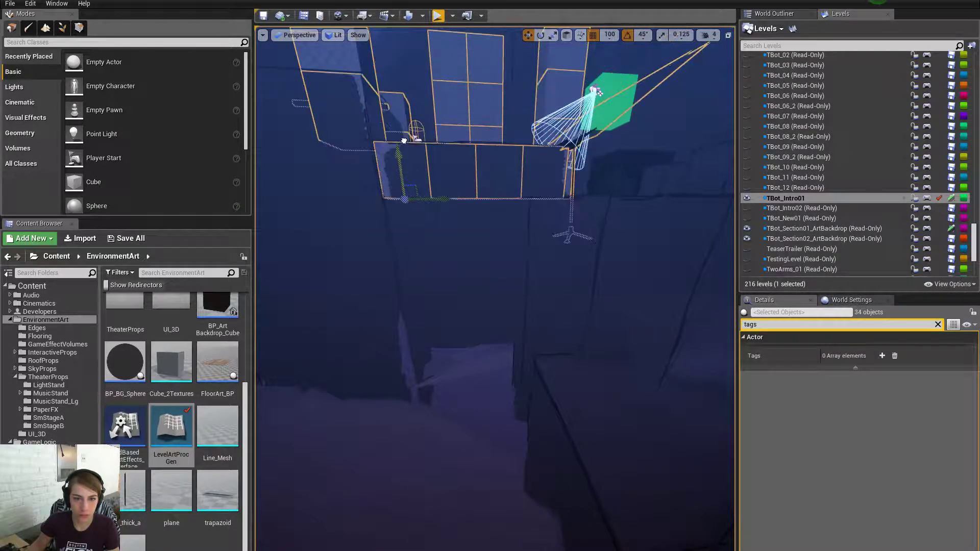
Select the exposed column of four grid-based props and slide it sideways into the dark backdrop block
right_click_drag(529, 211, 635, 205)
mouse_move(495, 289)
right_mouse_down()
mouse_move(432, 293)
mouse_move(510, 299)
right_mouse_up()
mouse_move(540, 390)
right_mouse_down()
mouse_move(498, 385)
mouse_move(499, 403)
mouse_move(541, 391)
right_mouse_up()
left_click(541, 390)
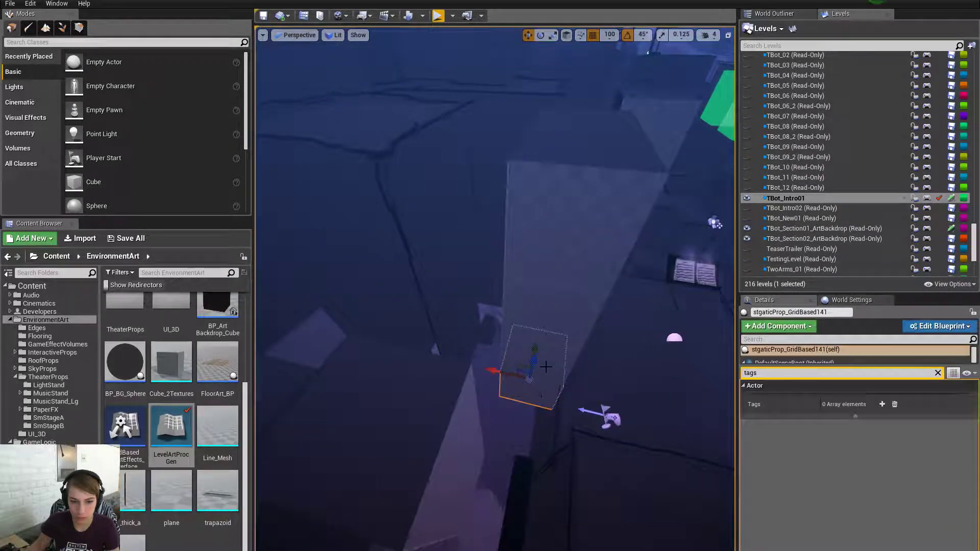
left_click(565, 279, "ctrl")
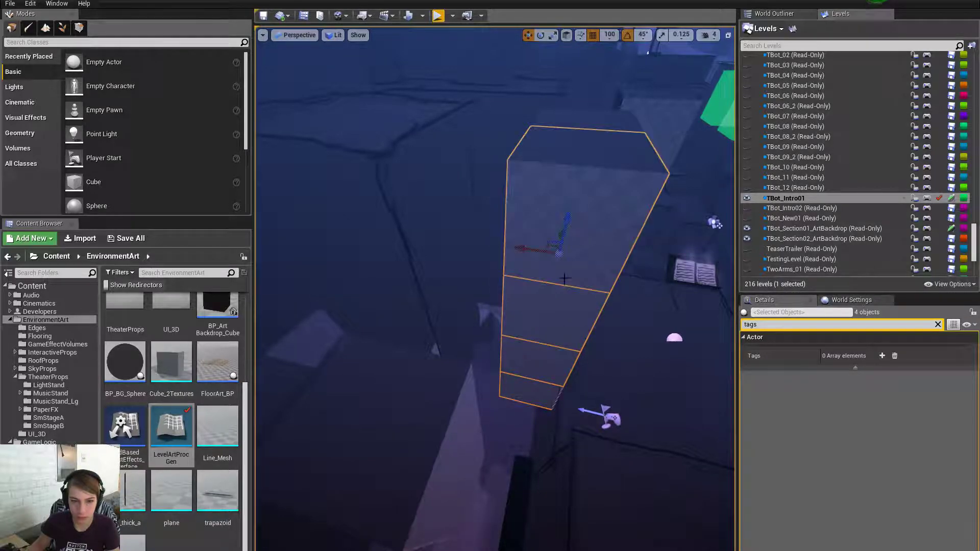
left_click_drag(519, 245, 362, 221)
key("Delete")
Slide the next two exposed columns of four grid-based props into the backdrop block as well
left_click(546, 198)
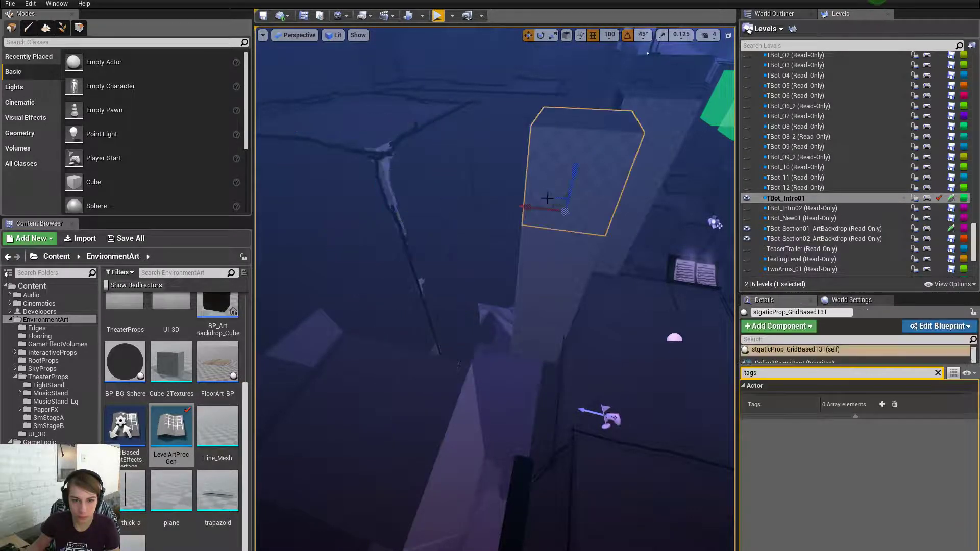
left_click(542, 260, "ctrl")
left_click_drag(508, 328, 306, 312)
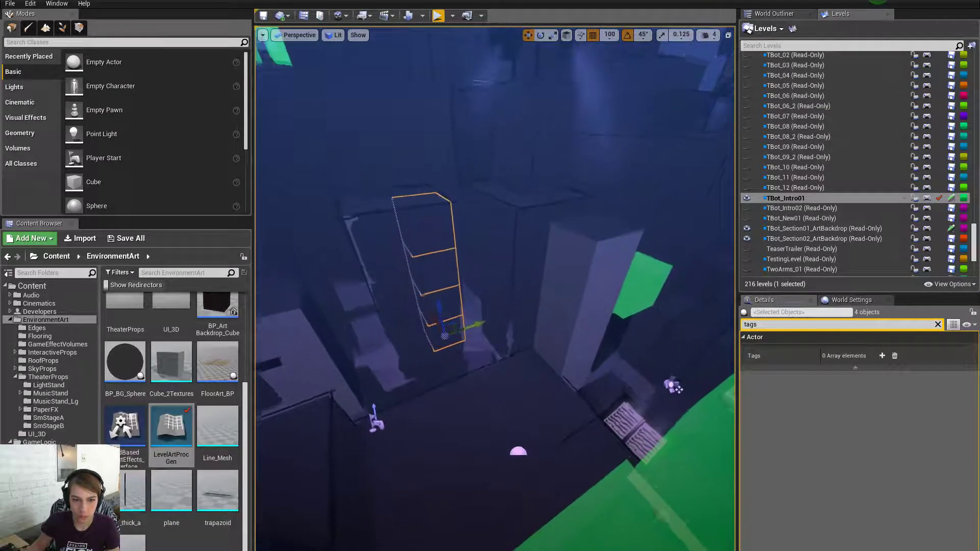
left_click(581, 332)
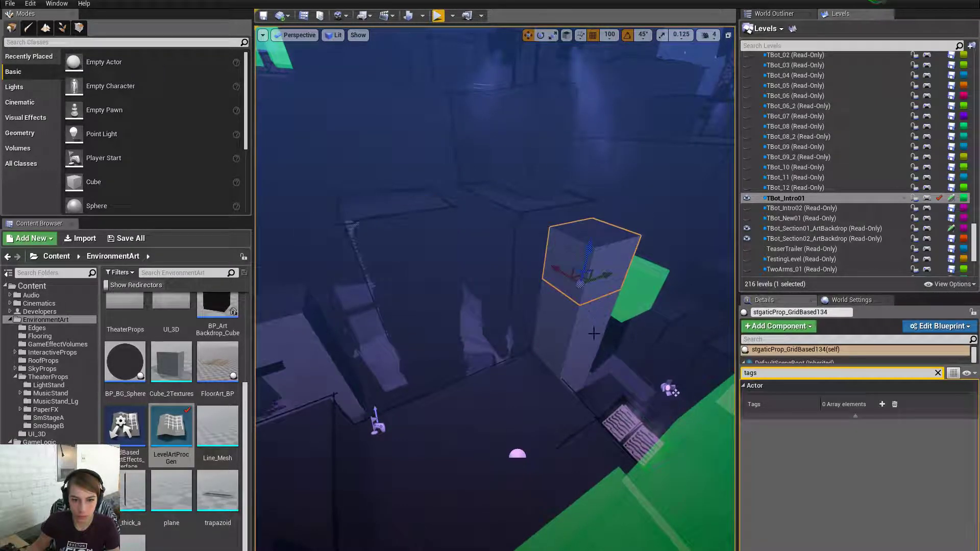
left_click(579, 380, "ctrl")
left_click_drag(579, 380, 500, 387, "alt")
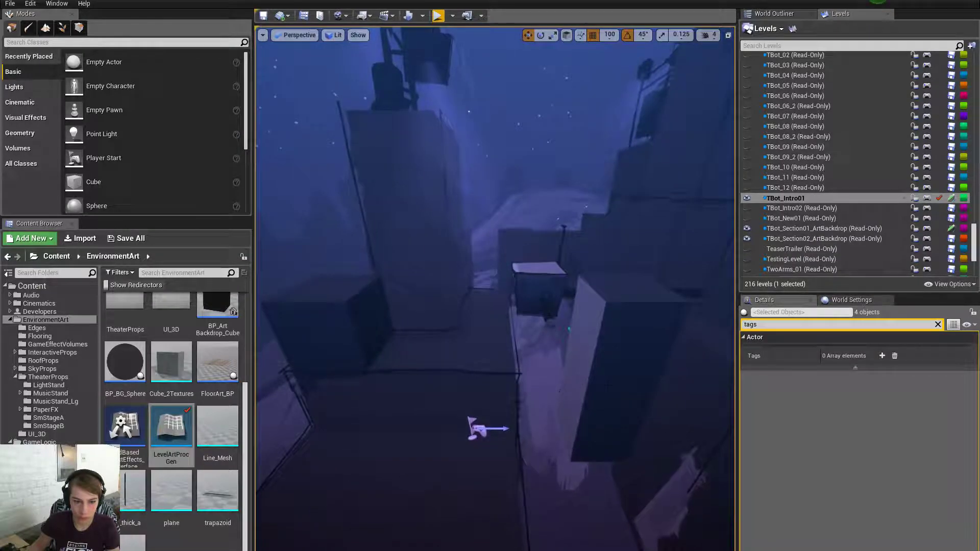
Slide the two stacked lower props sideways into the block, and move the cube above them sideways and down into it
left_click(603, 437)
left_click(618, 404, "ctrl")
left_click_drag(636, 400, 525, 401)
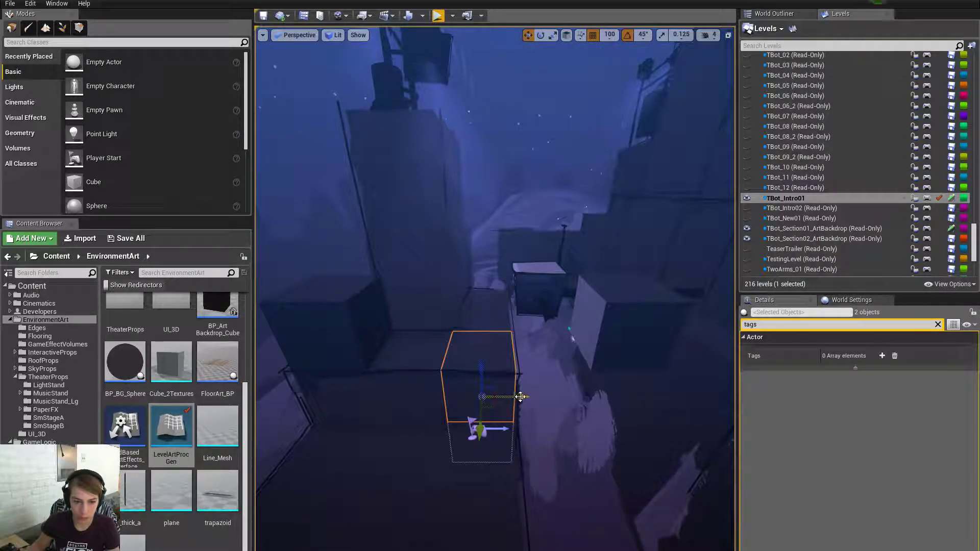
left_click(618, 343)
left_click_drag(648, 346, 457, 347)
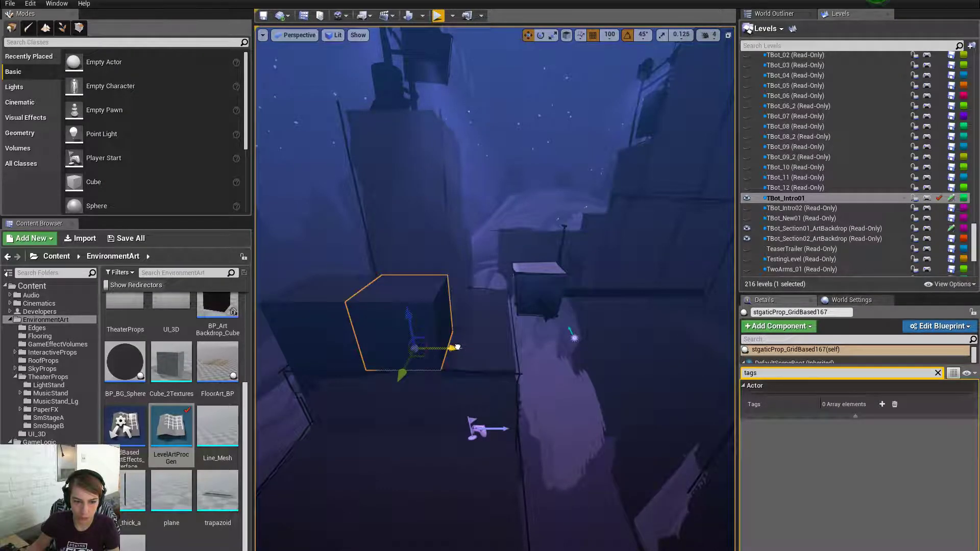
left_click_drag(412, 314, 414, 378)
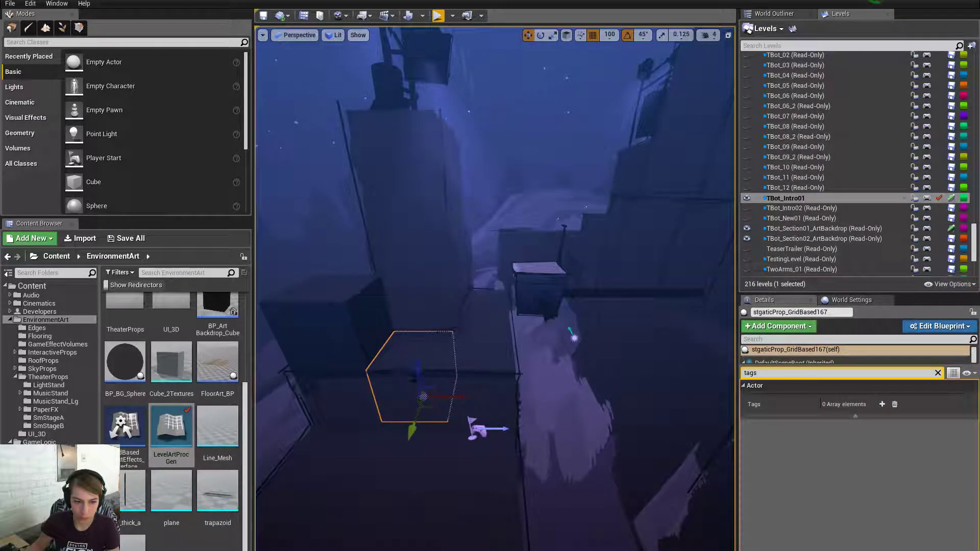
Select the last exposed grid-based cube beside the tall building and remove it
left_click(347, 320)
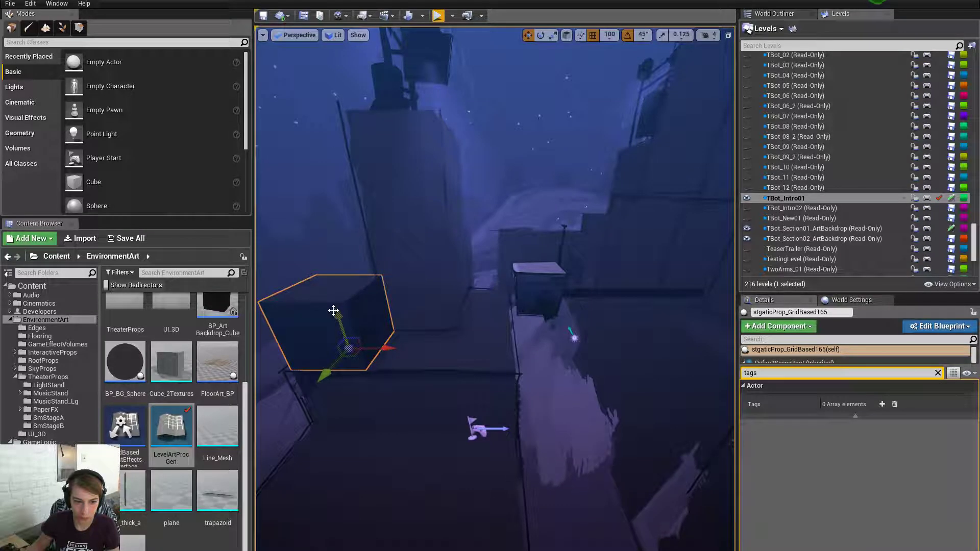
right_click_drag(333, 310, 466, 319)
key("Delete")
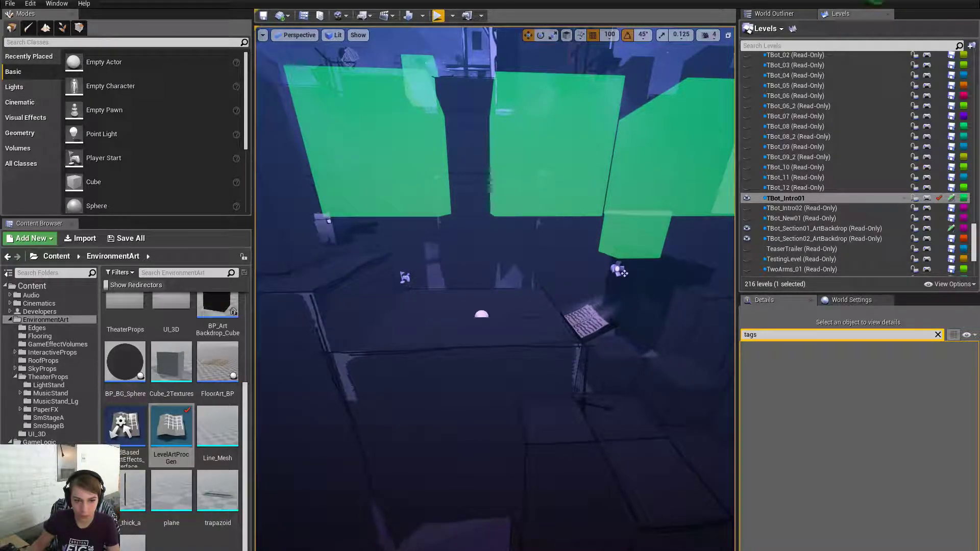
Select the block in front of the music stand's platform and scale it slightly taller
right_click_drag(466, 319, 467, 319)
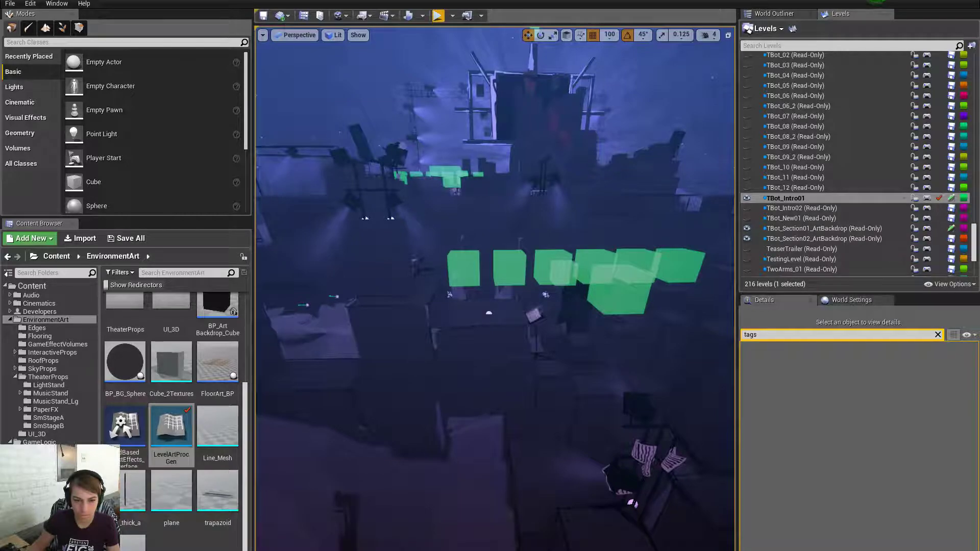
left_click(482, 357)
key("r")
left_click_drag(480, 285, 479, 268)
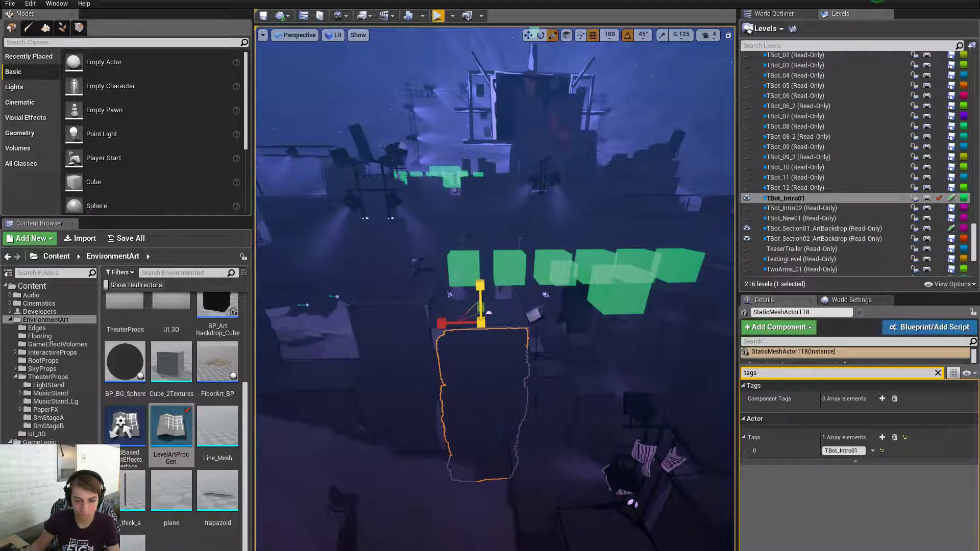
Hide the editor-only markers with game view, and make the BGLevel_SmallStageA level visible again
left_click(557, 484)
key("g")
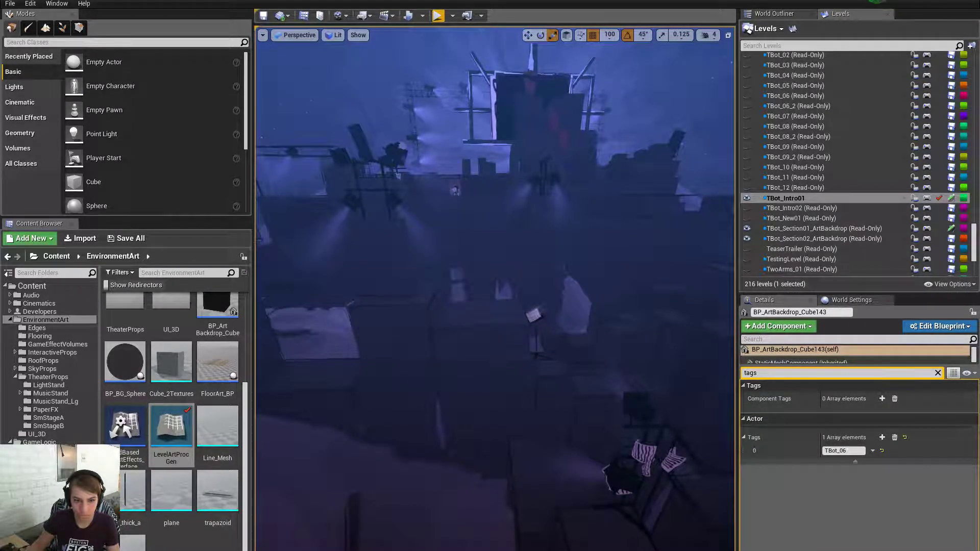
right_click_drag(462, 431, 461, 408)
key("w")
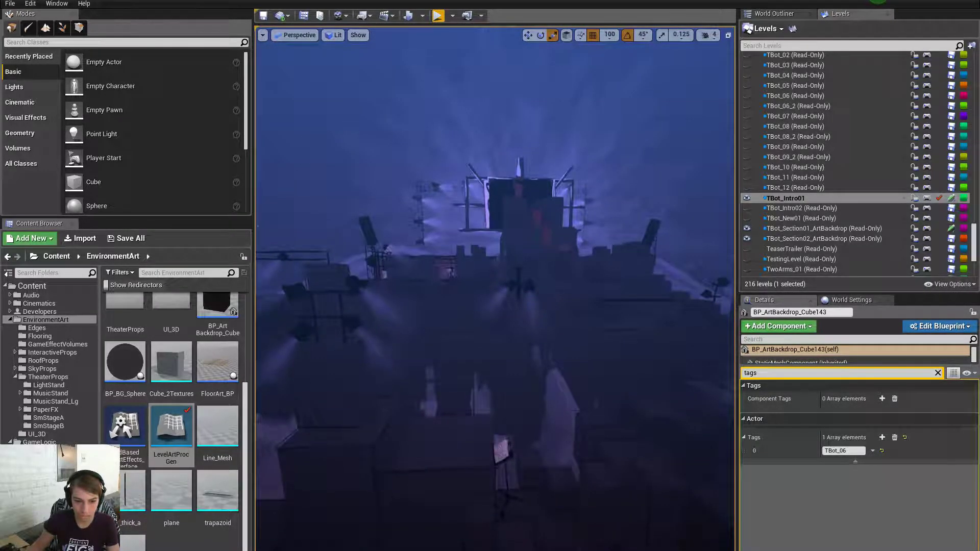
scroll(788, 103, "up", 5)
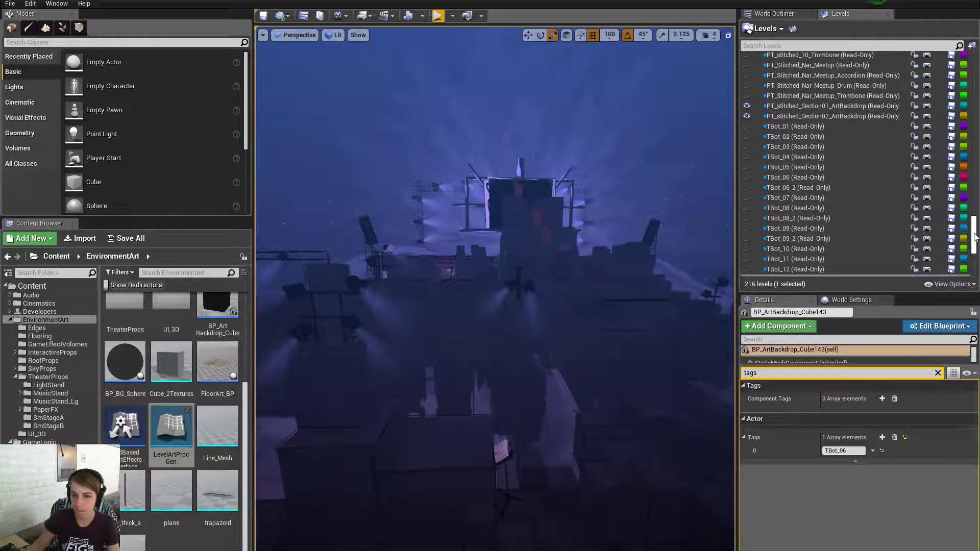
left_click_drag(974, 234, 974, 46)
left_click(747, 96)
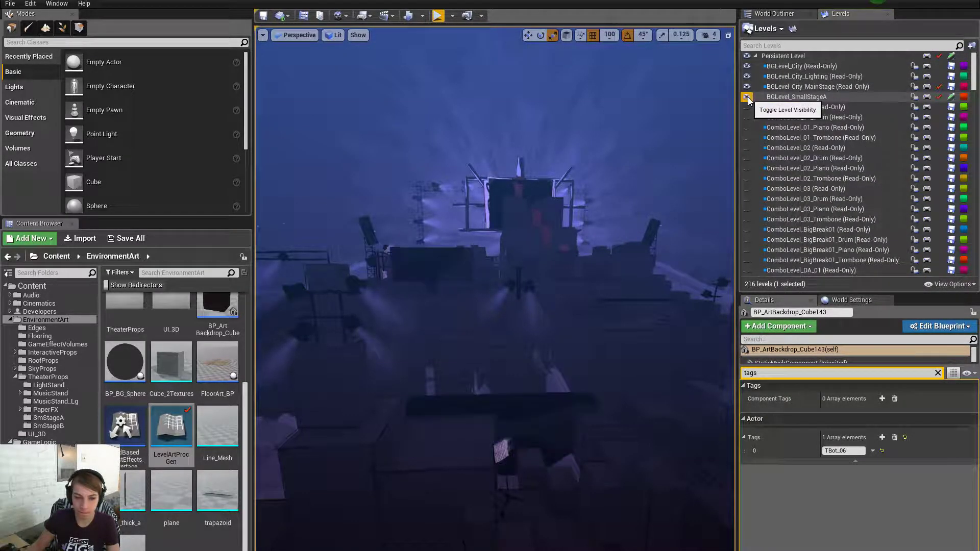
Select the smStageB block behind the music stand and move it back toward the main stage
left_click(516, 395)
key("f")
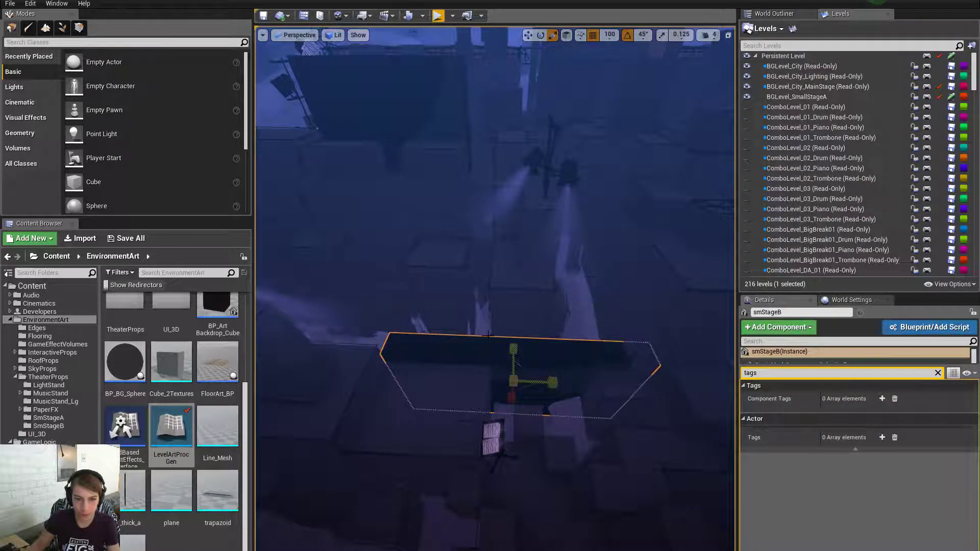
left_click_drag(578, 400, 459, 428, "alt")
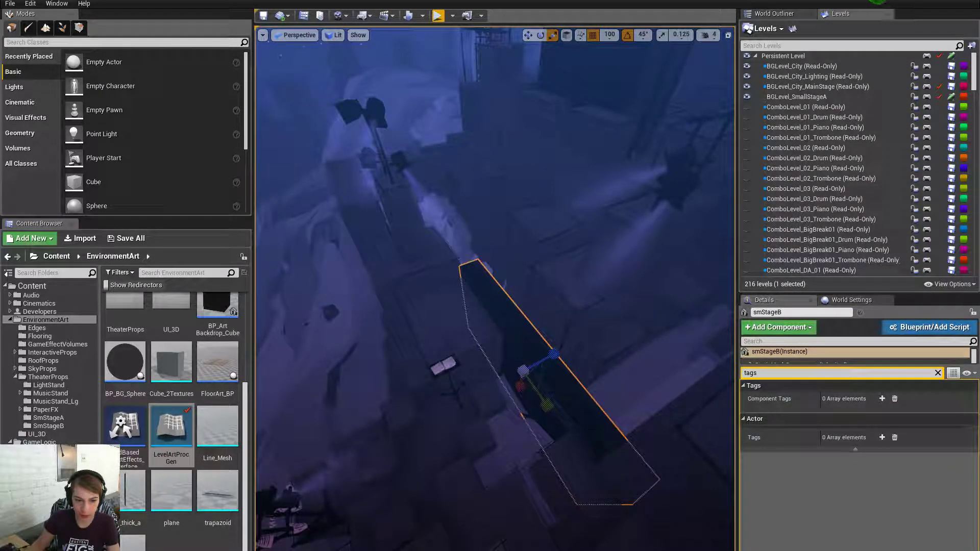
right_click_drag(459, 428, 574, 376)
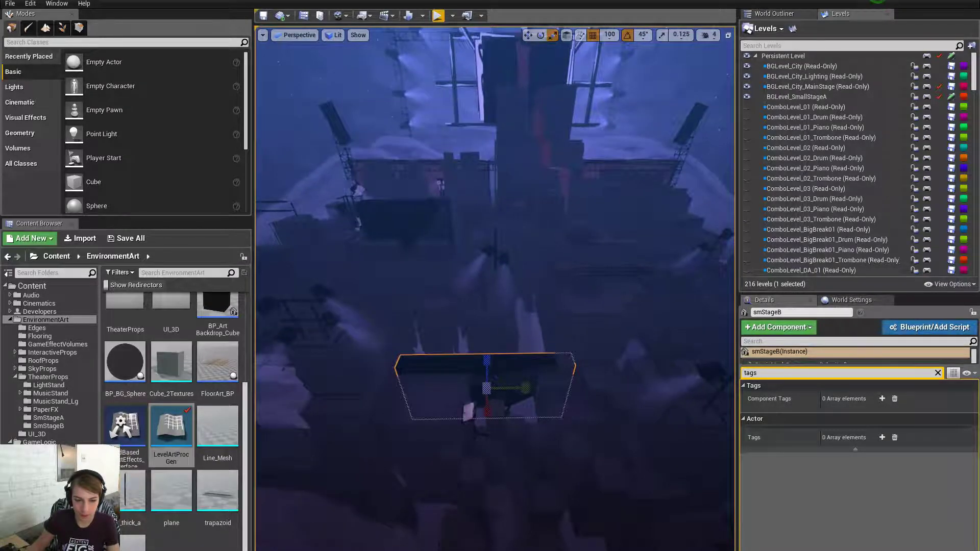
left_click_drag(488, 365, 491, 334)
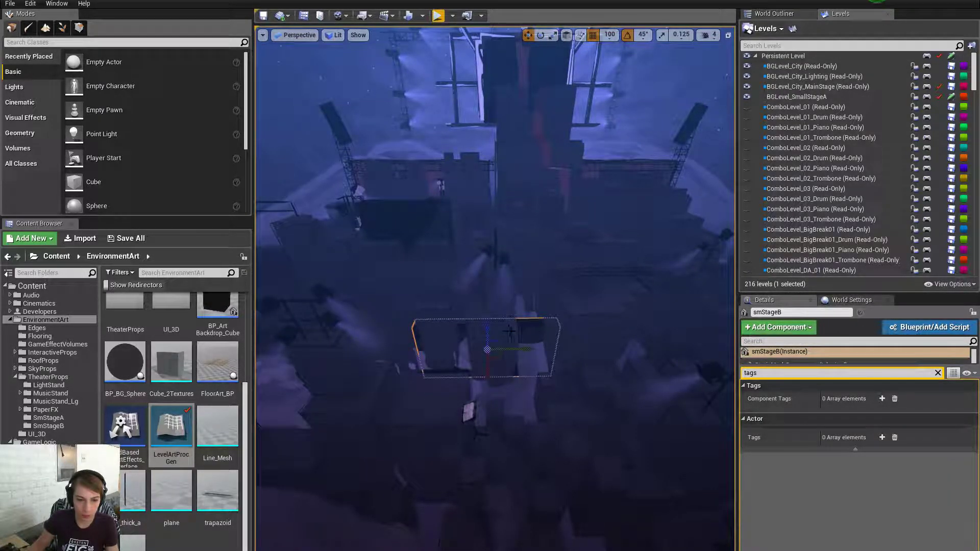
Undo the last change, shift the smStageB block, rotate it 90 degrees so it lies flat, and lower it
key("ctrl+z")
left_click_drag(488, 413, 490, 364)
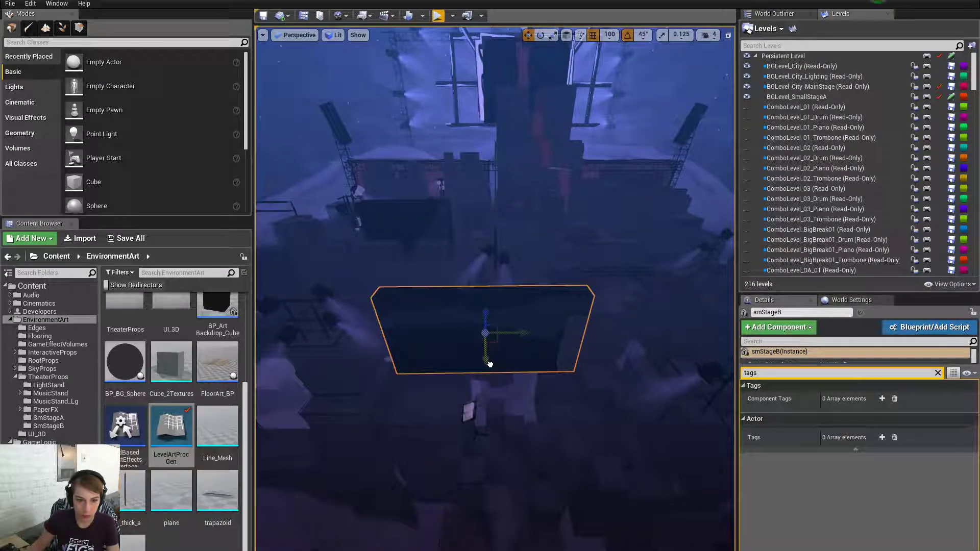
left_click_drag(483, 328, 536, 330)
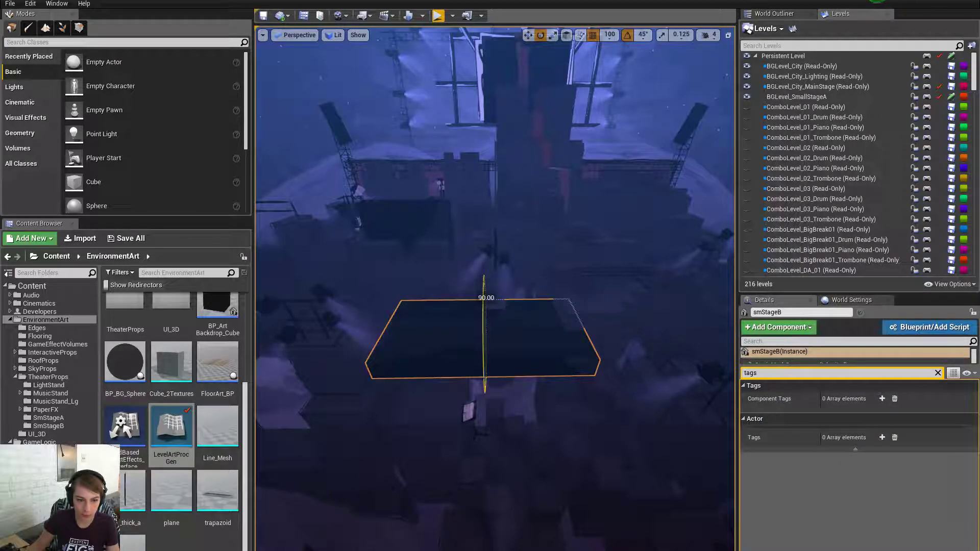
left_click_drag(484, 301, 488, 338)
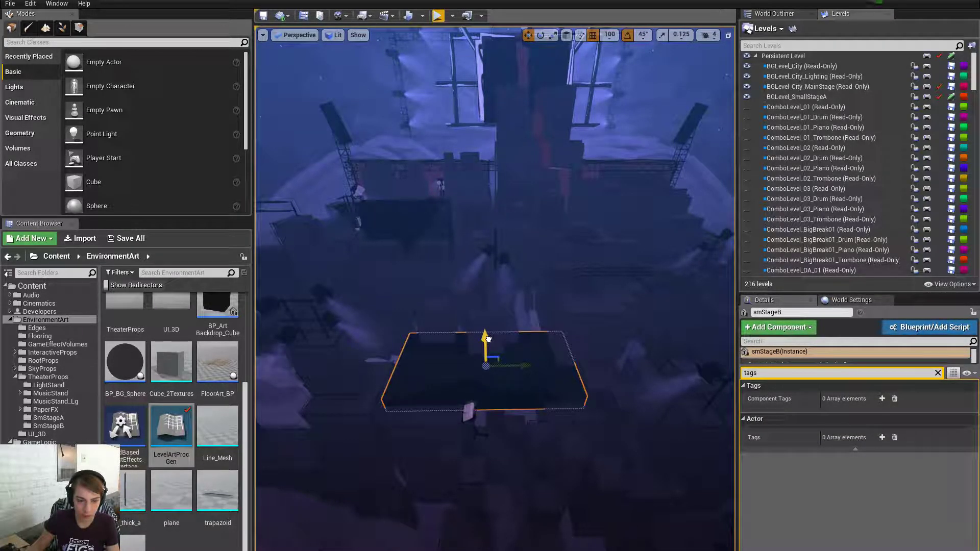
Reposition the flat smStageB block around the music stand in front of the main stage, at location 2600, 7500, 2900
left_click_drag(535, 316, 460, 315, "alt")
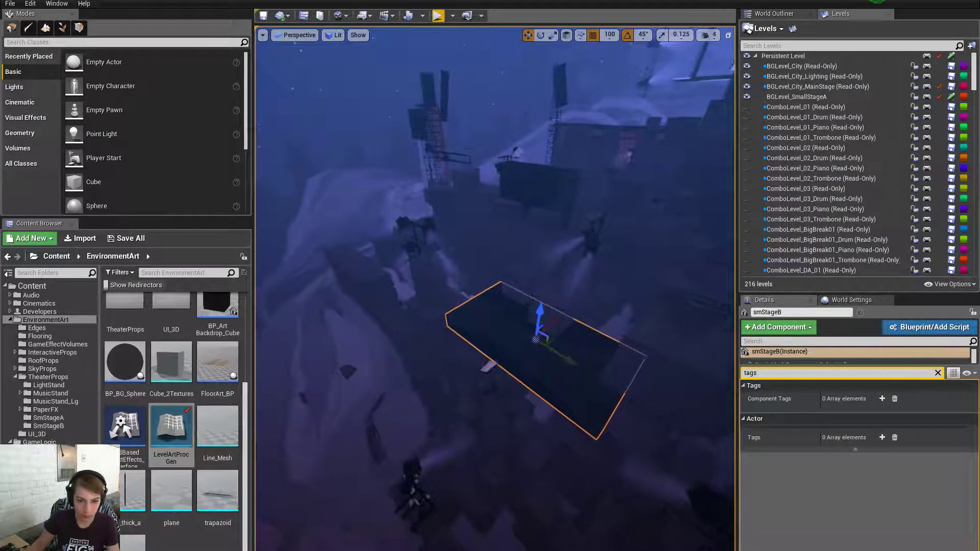
left_click_drag(555, 324, 587, 375)
left_click_drag(523, 401, 482, 407)
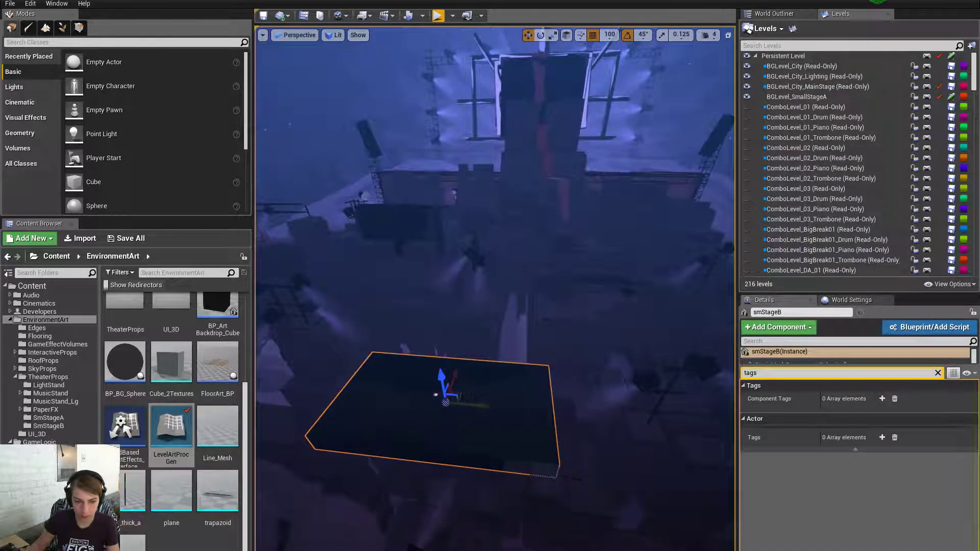
mouse_move(483, 406)
right_mouse_down()
mouse_move(502, 388)
mouse_move(482, 434)
mouse_move(502, 378)
mouse_move(515, 370)
mouse_move(533, 383)
mouse_move(529, 396)
mouse_move(492, 406)
mouse_move(512, 414)
mouse_move(511, 388)
mouse_move(536, 403)
mouse_move(519, 392)
mouse_move(500, 399)
right_mouse_up()
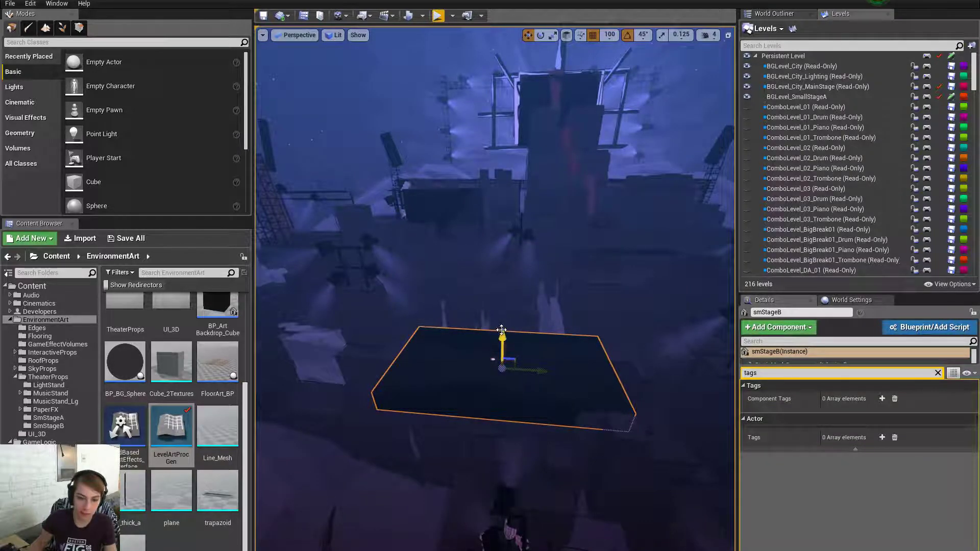
right_click_drag(575, 336, 571, 348)
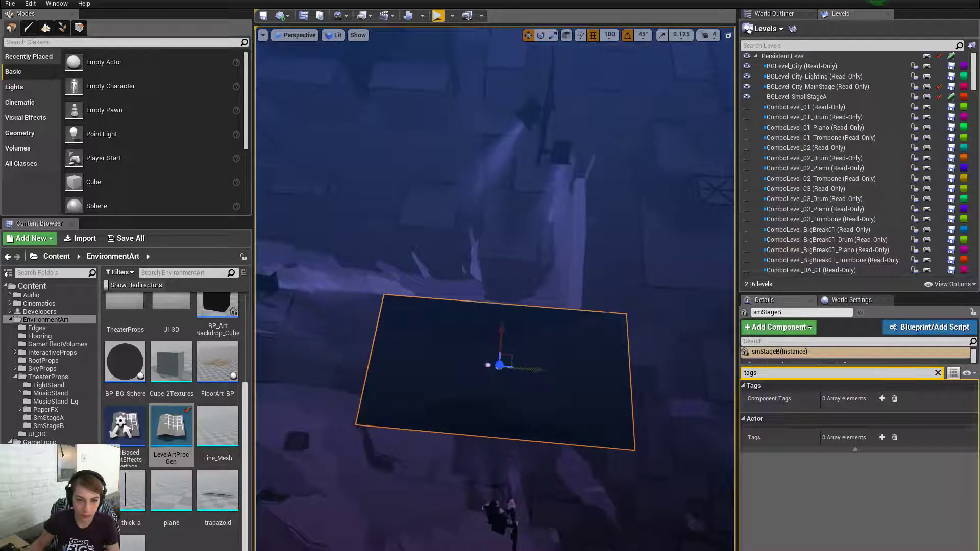
right_click_drag(636, 354, 595, 353)
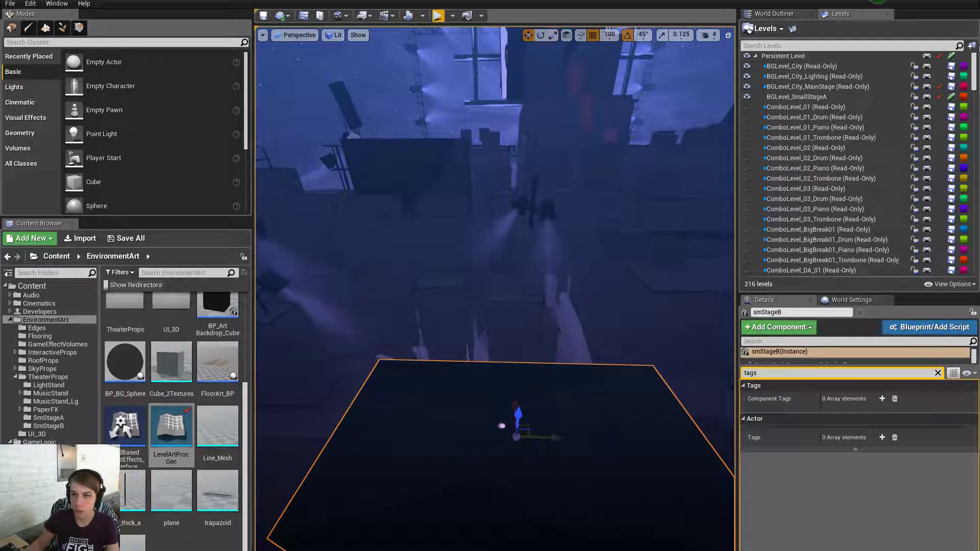
key("f")
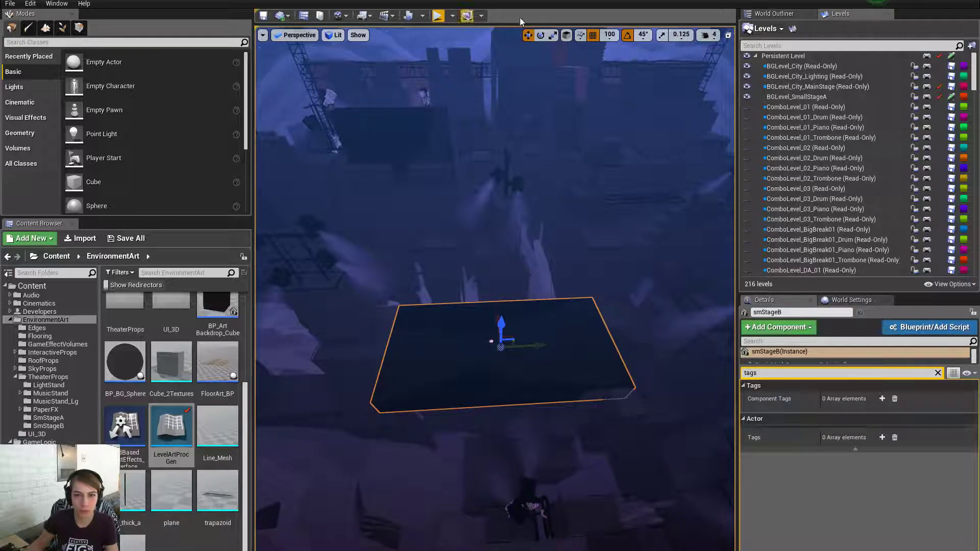
Examine the smStageB and smStageC branches in the BGLevel_SmallStageA level blueprint, then return to the level
left_click(926, 98)
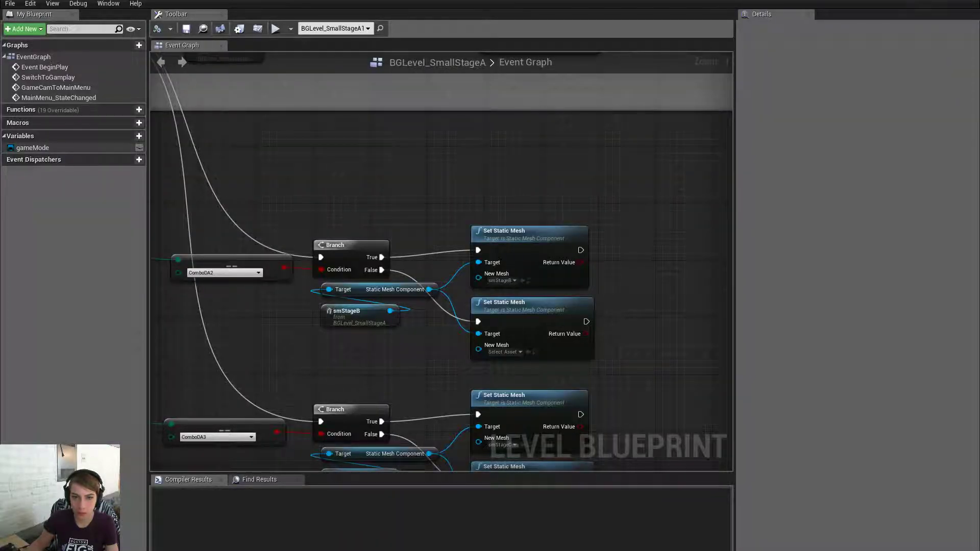
right_click_drag(500, 324, 612, 212)
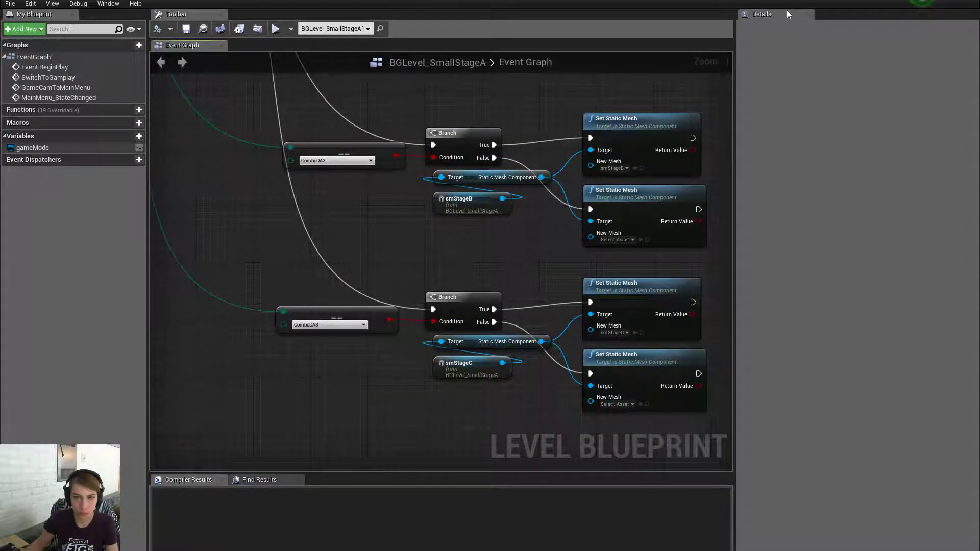
left_click(969, 1)
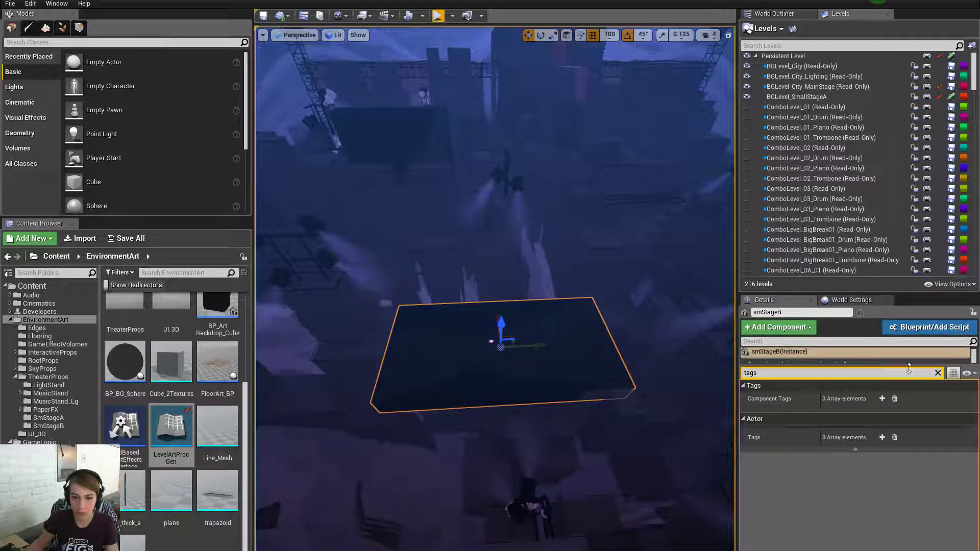
Clear the tags filter from the smStageB details and copy the block's location
left_click(938, 373)
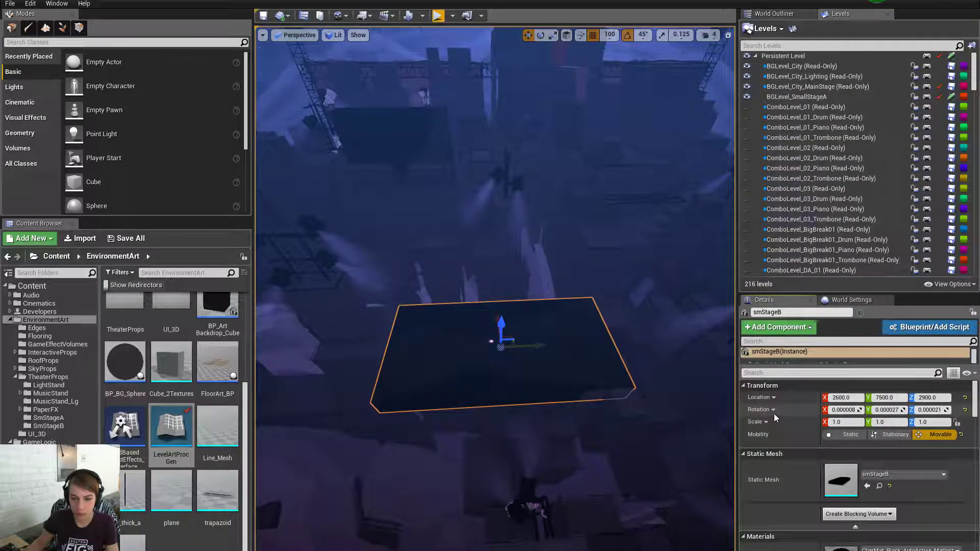
right_click(754, 396)
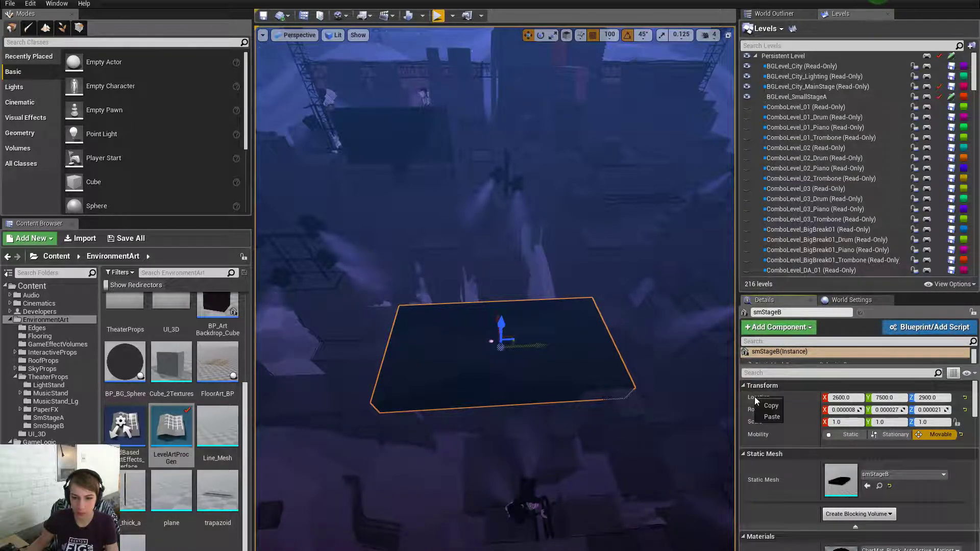
left_click(768, 406)
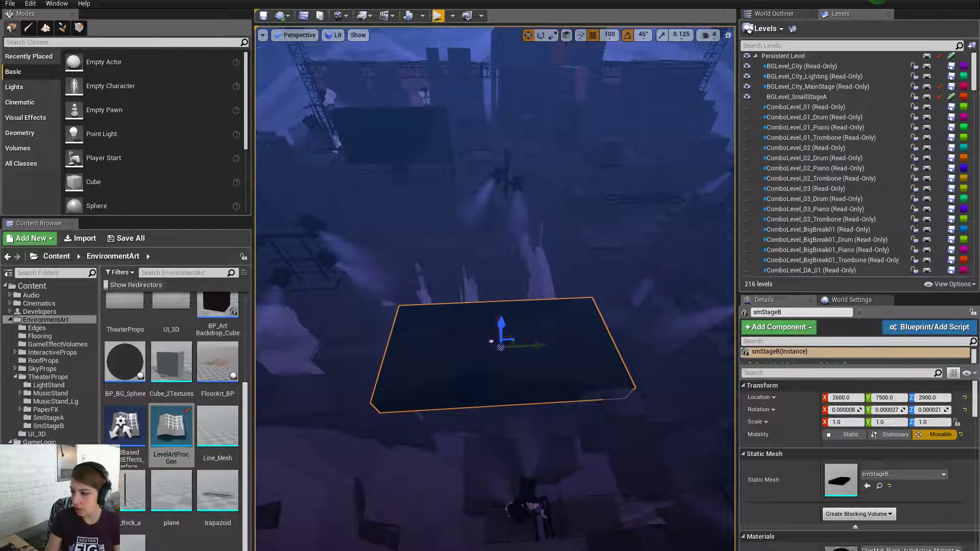
In the BGLevel_SmallStageA blueprint, add a SetActorLocation node targeting smStageB and place it above the ComboDA2 Set Static Mesh nodes
key("alt+Tab")
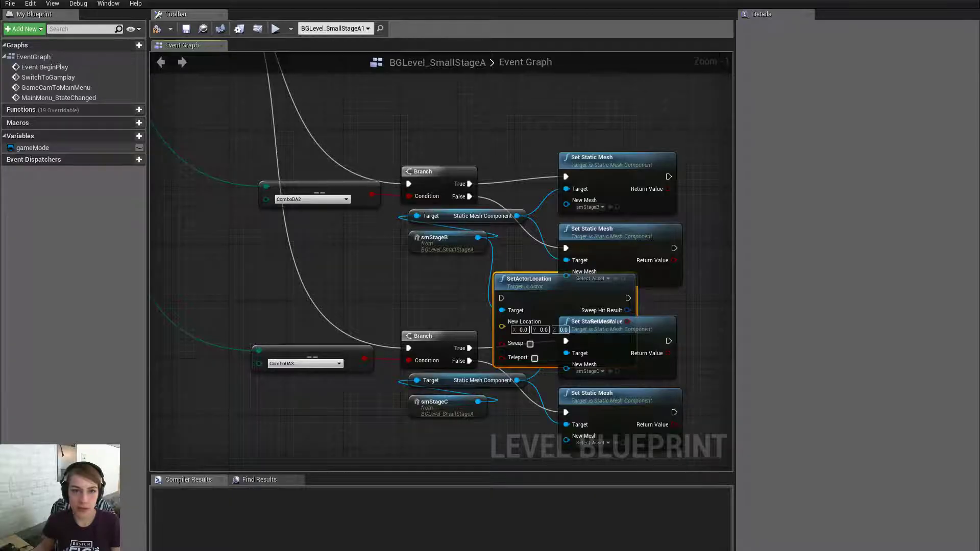
right_click_drag(545, 275, 469, 279)
left_click_drag(470, 278, 606, 80)
right_click(561, 128)
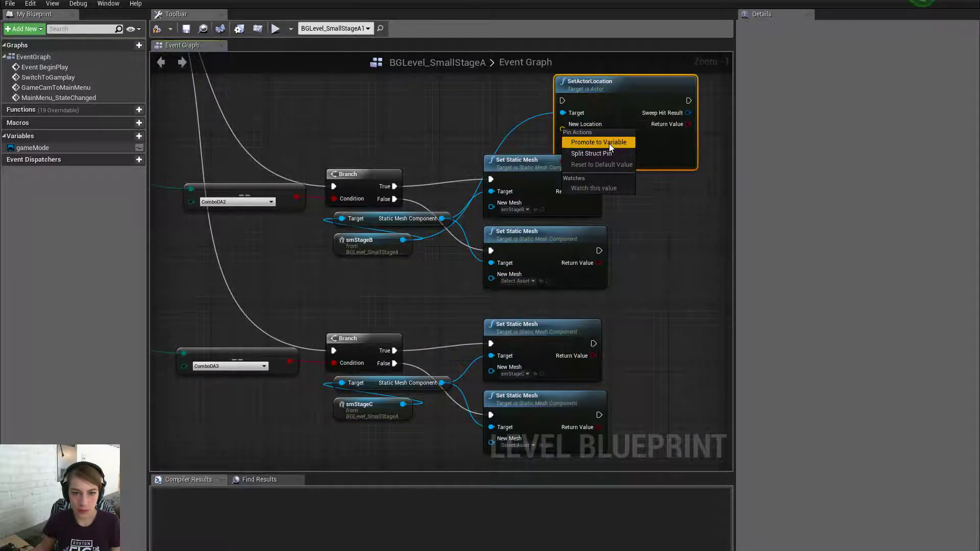
left_click(693, 228)
right_click(608, 124)
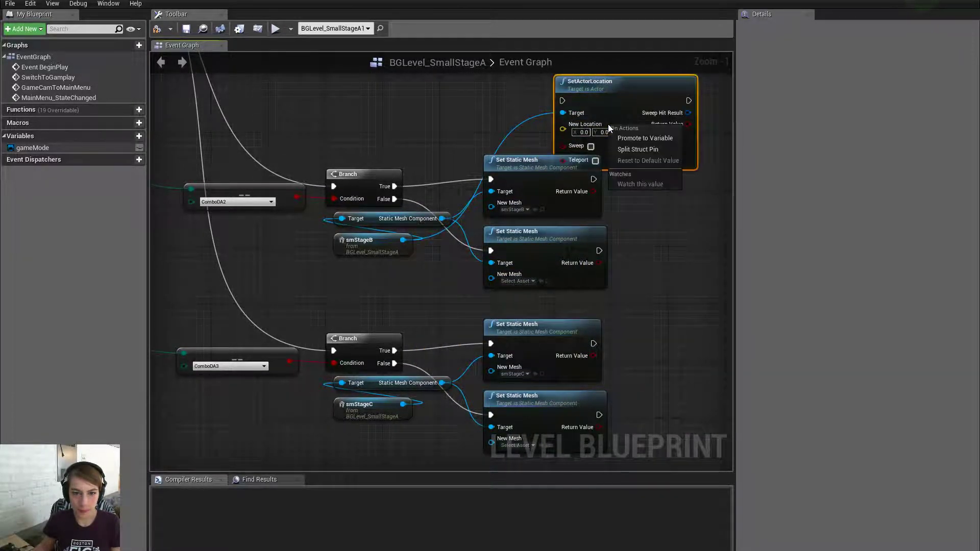
left_click(638, 244)
Set the SetActorLocation node's New Location to smStageB's level coordinates: X 2600, Y 7500, Z 2900
key("alt+Tab")
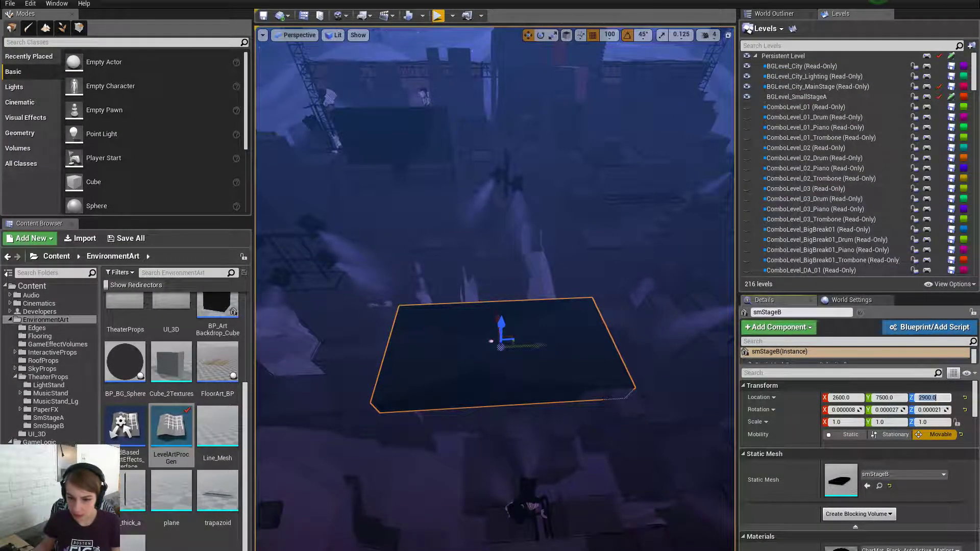
key("alt+Tab")
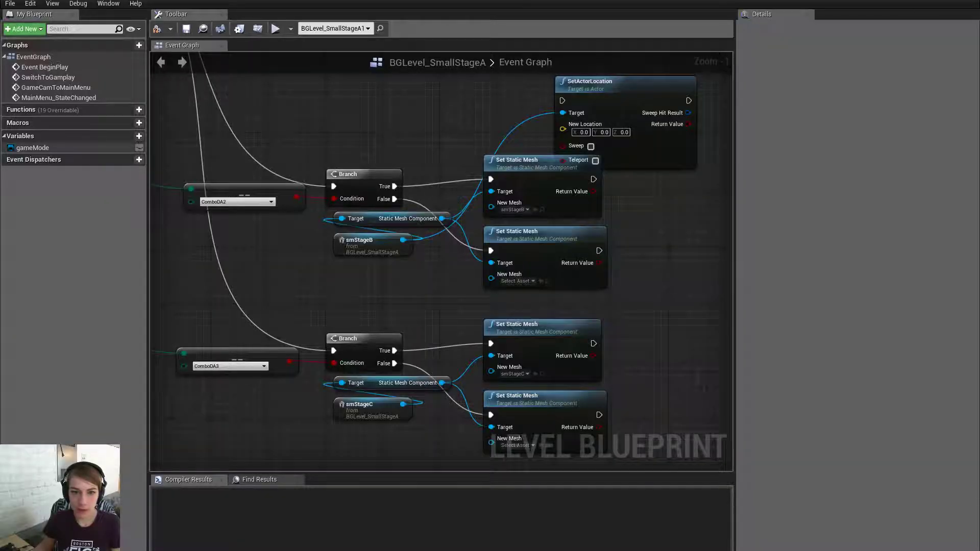
key("alt+Tab")
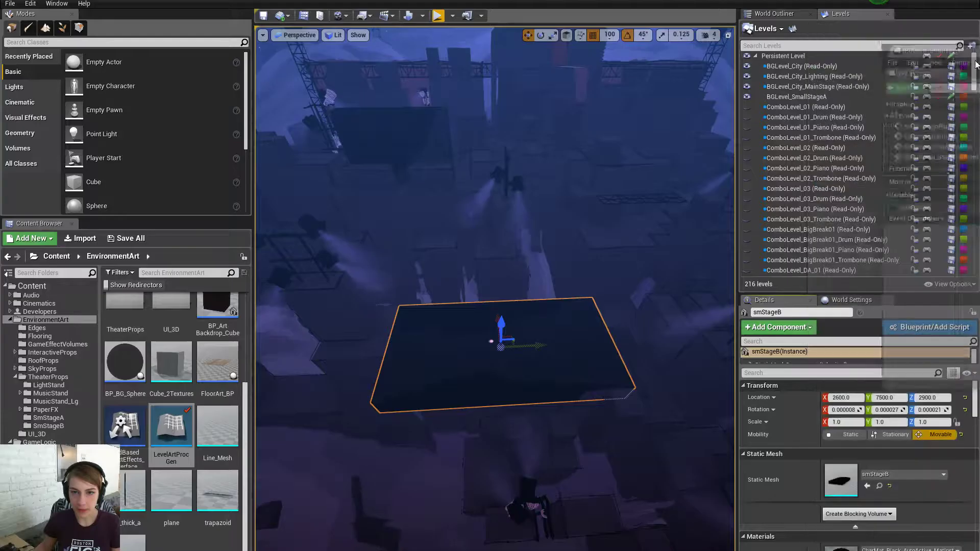
right_click_drag(729, 223, 730, 221)
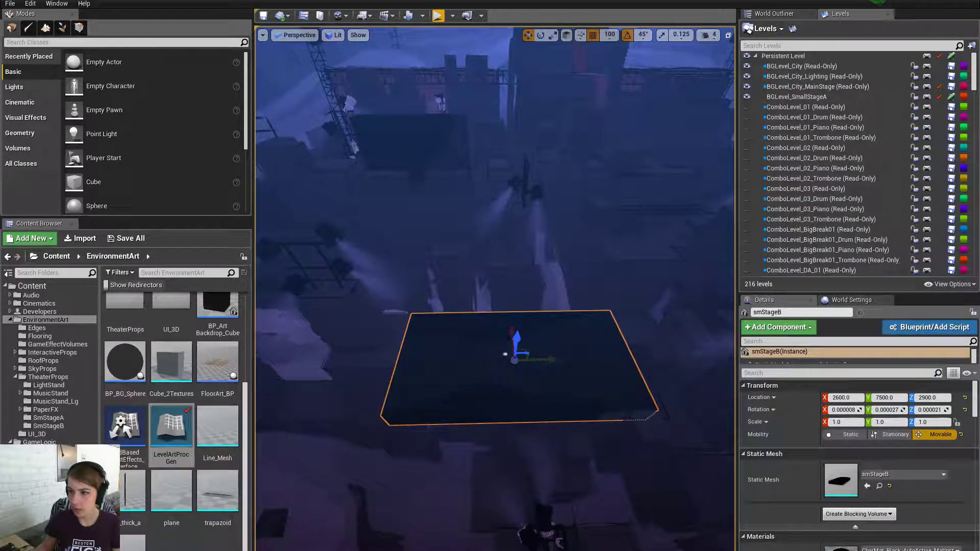
left_click_drag(979, 10, 453, 93)
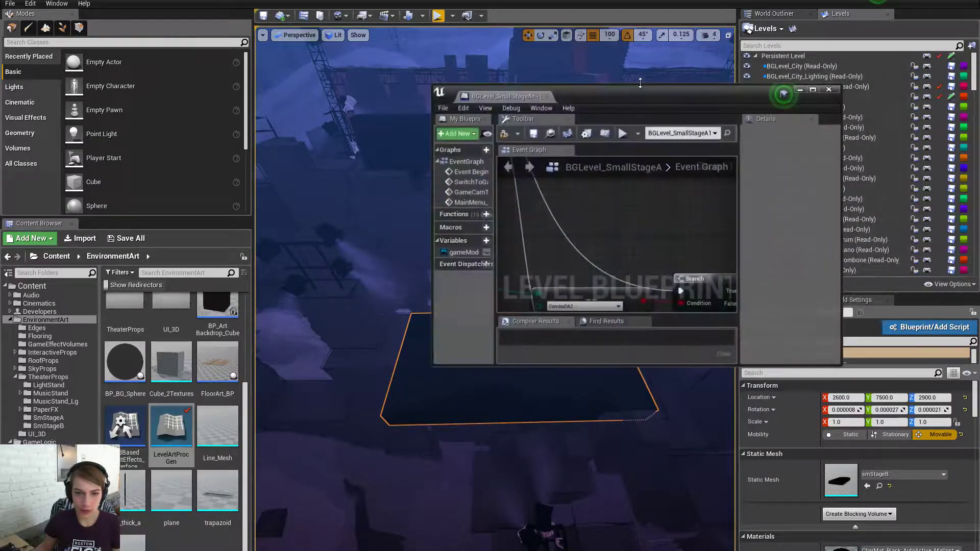
right_click_drag(387, 215, 386, 196)
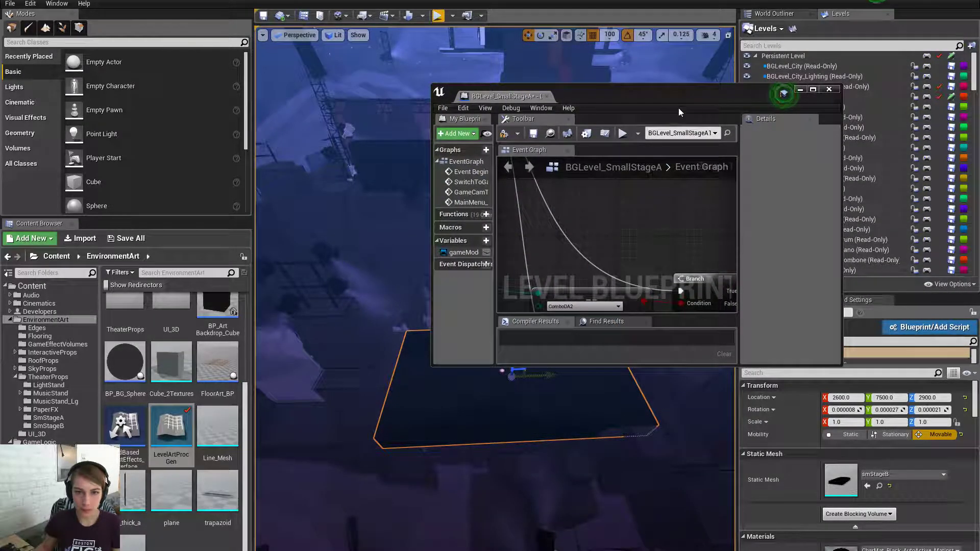
left_click_drag(725, 98, 979, 97)
middle_click_drag(602, 276, 607, 367)
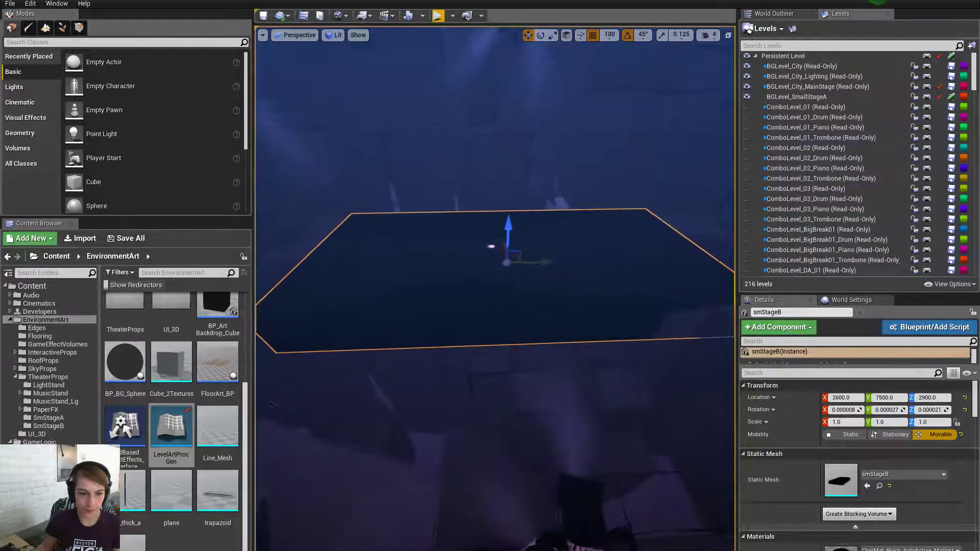
right_click_drag(495, 286, 482, 255)
key("e")
left_click(926, 97)
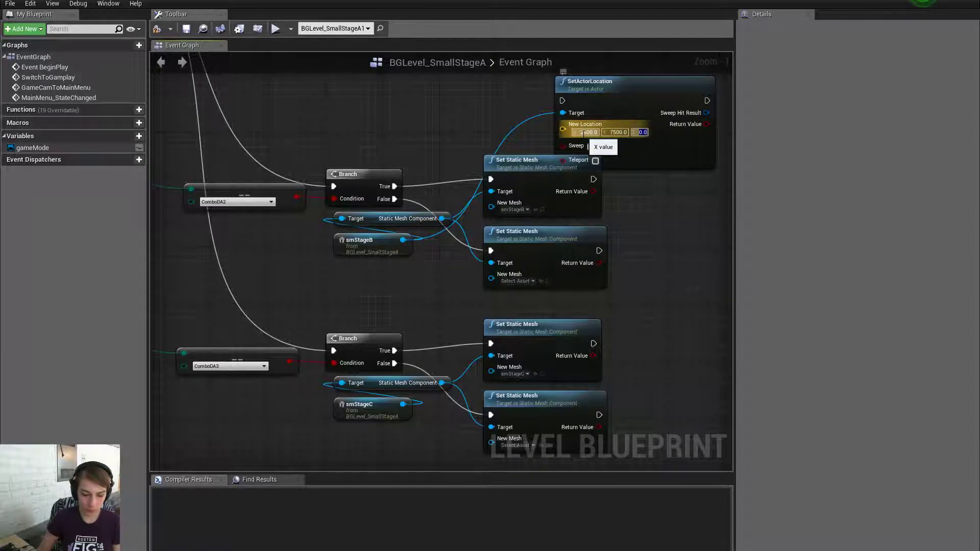
type("2900")
key("Return")
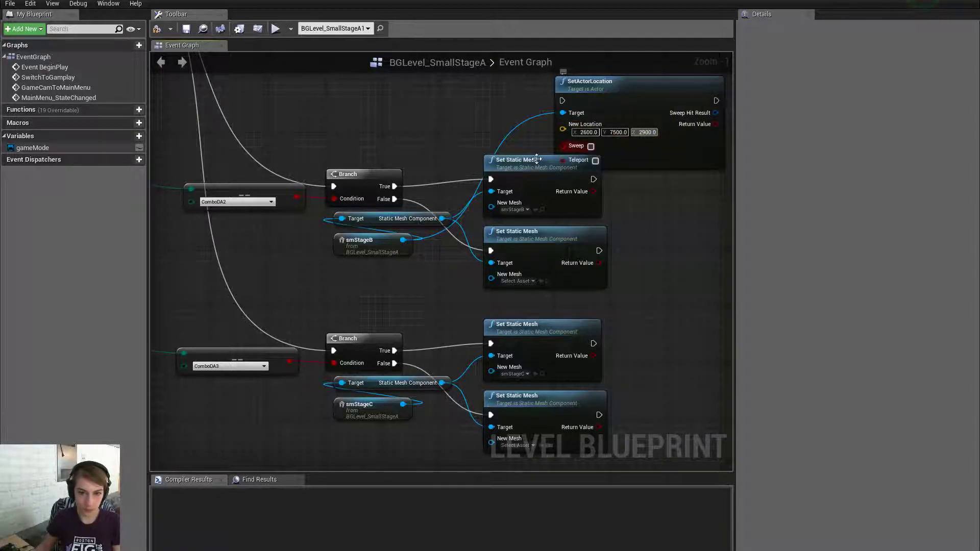
Replace the ComboDA2 True branch's Set Static Mesh node with the SetActorLocation node, deleting smStageB's Static Mesh Component getter
left_click(435, 219)
key("Delete")
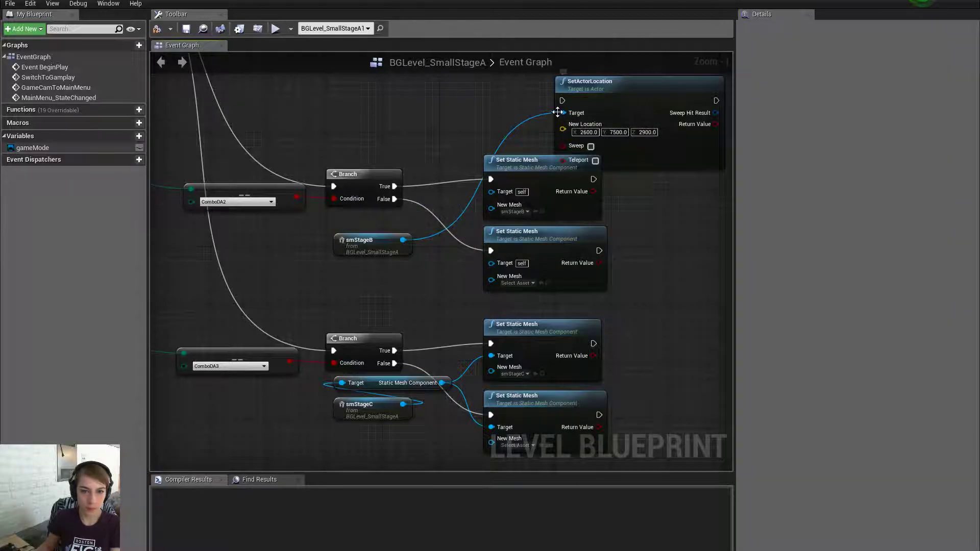
left_click_drag(563, 101, 394, 187)
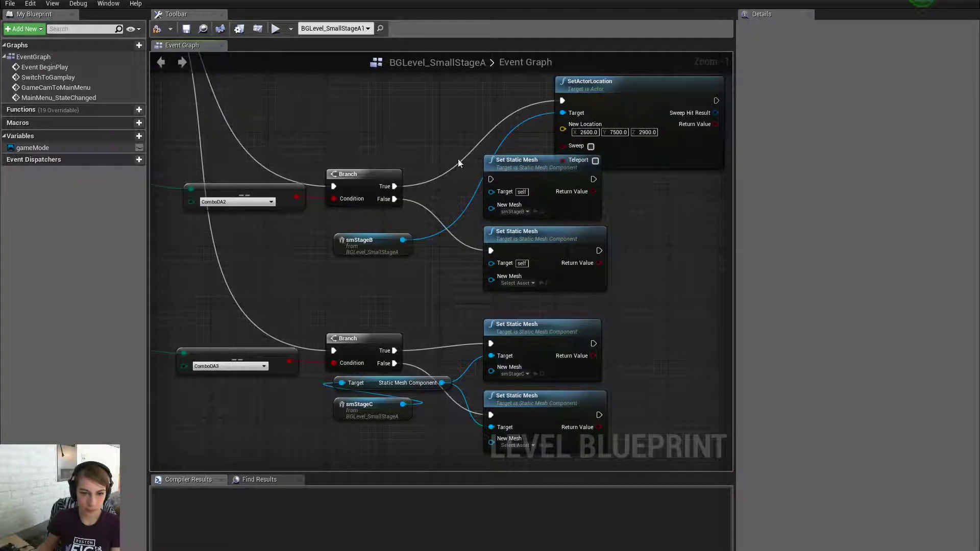
left_click_drag(492, 130, 519, 178)
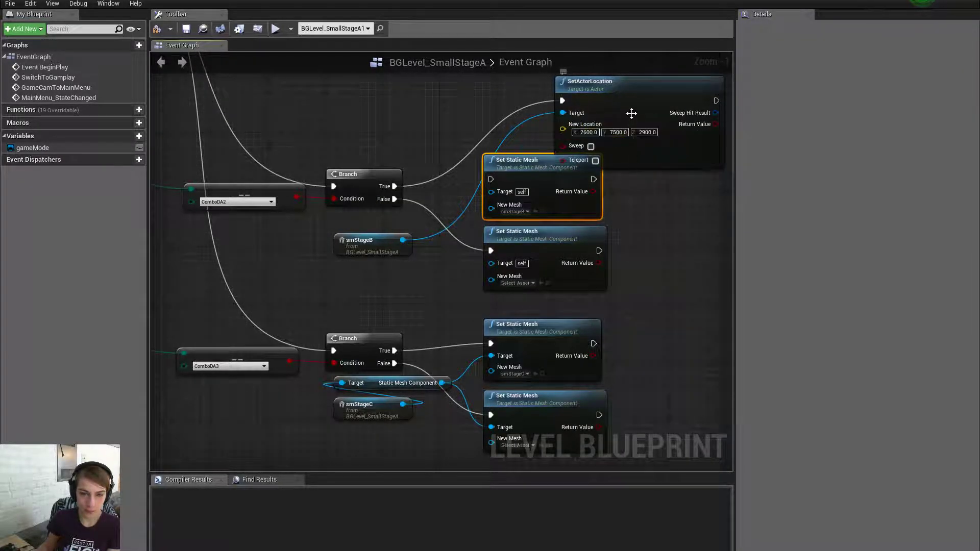
left_click_drag(629, 108, 535, 148)
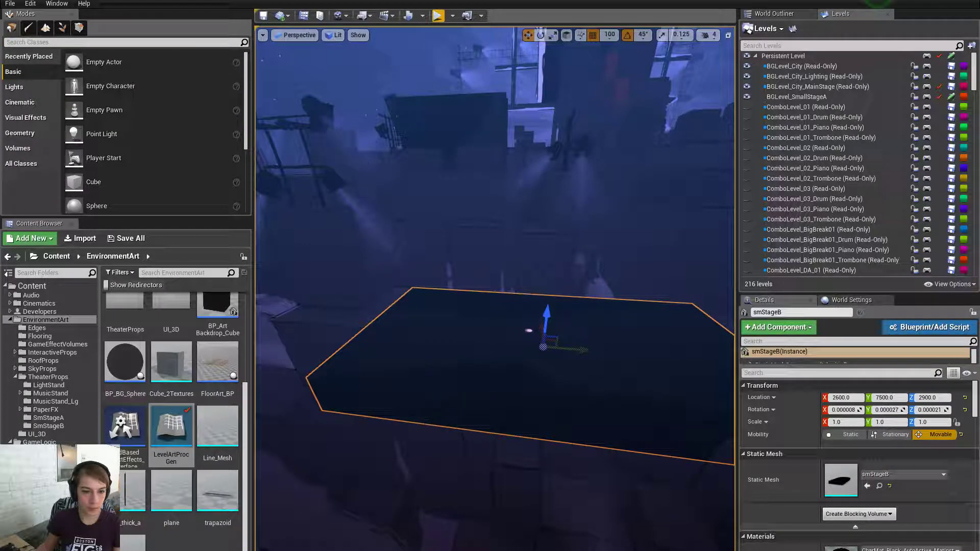
Try rotating the smStageB block 90 degrees to stand on its edge, and undo the rotation
right_click_drag(495, 288, 495, 286)
right_click_drag(495, 288, 592, 352)
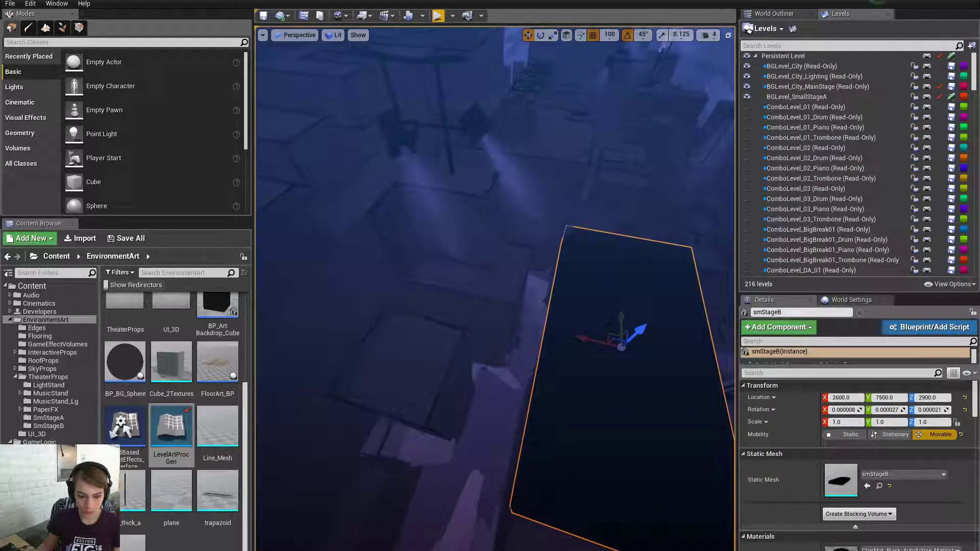
key("e")
left_click_drag(602, 359, 595, 370)
key("w")
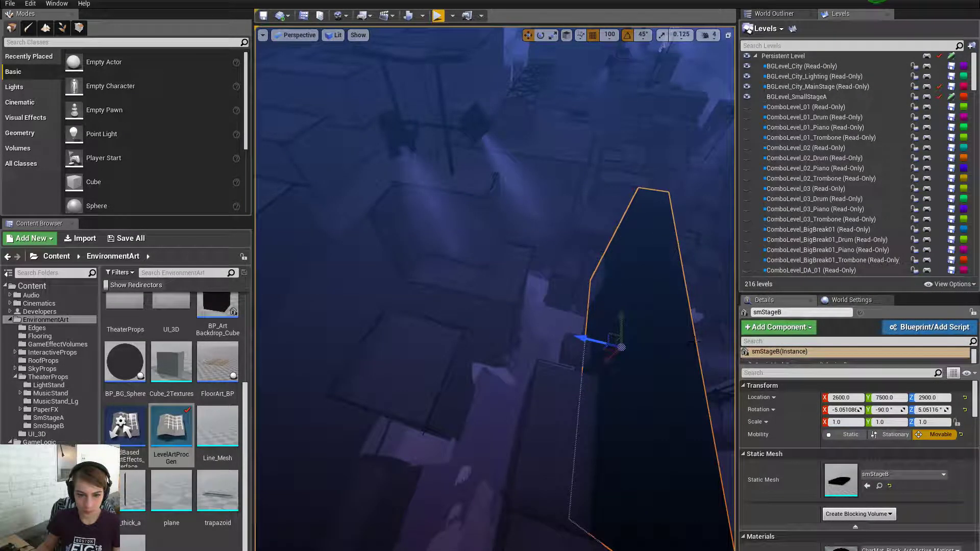
key("ctrl+z")
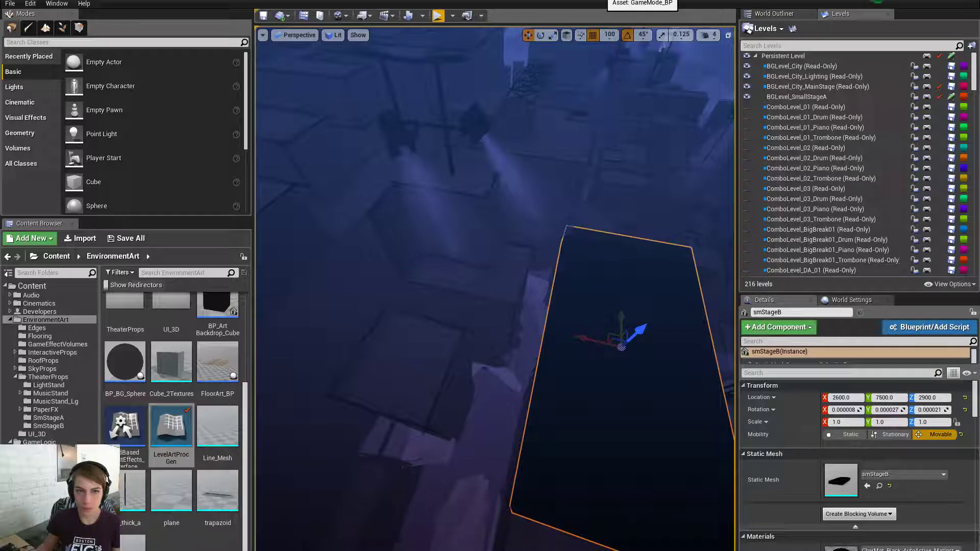
In the BGLevel_SmallStageA blueprint, add a SetActorTransform node targeting smStageB, split its New Transform pin and place it above the ComboDA2 Branch
left_click(792, 0)
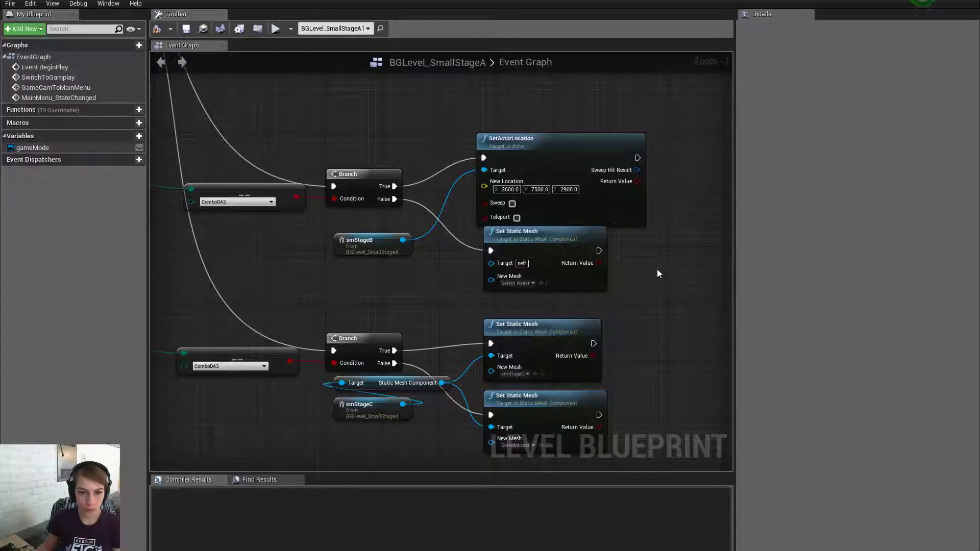
left_click_drag(403, 240, 420, 116)
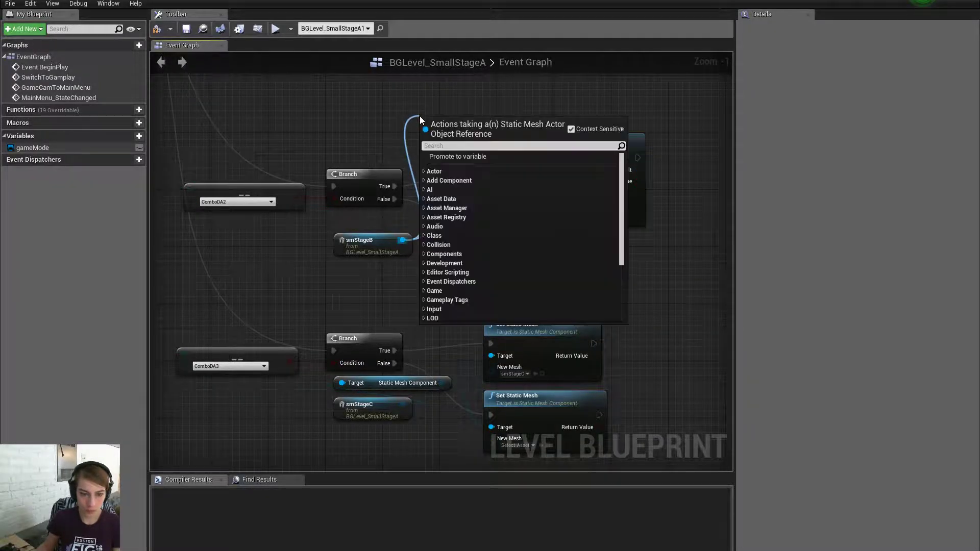
type("set actor")
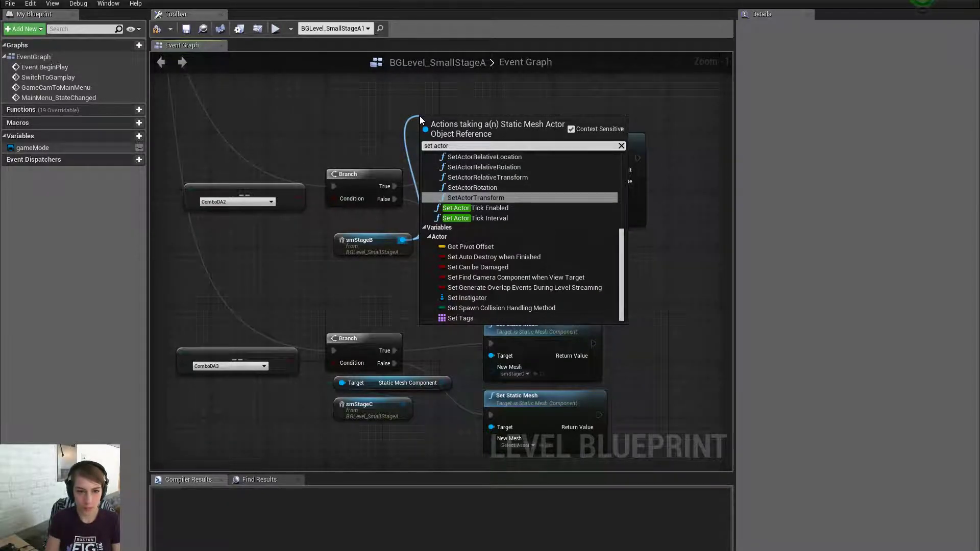
left_click(479, 197)
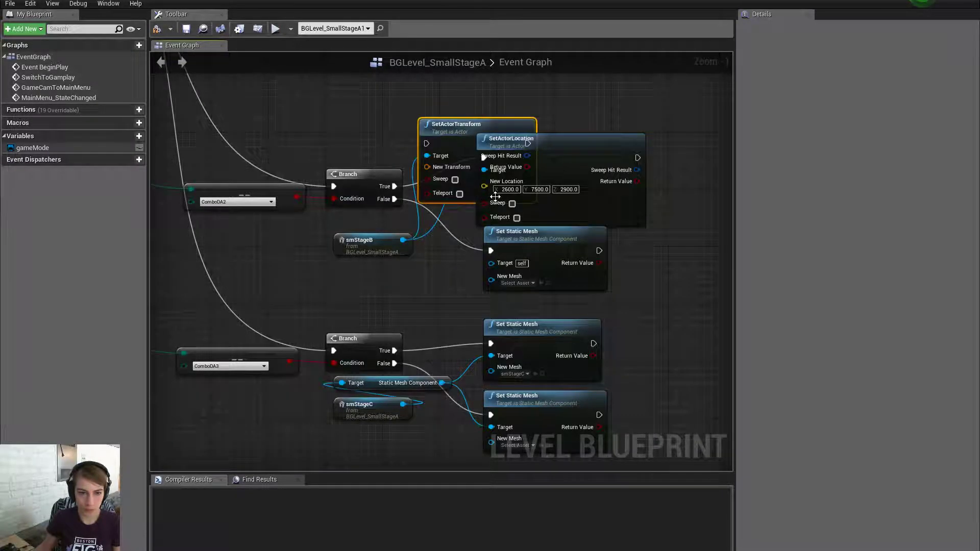
left_click_drag(472, 129, 523, 82)
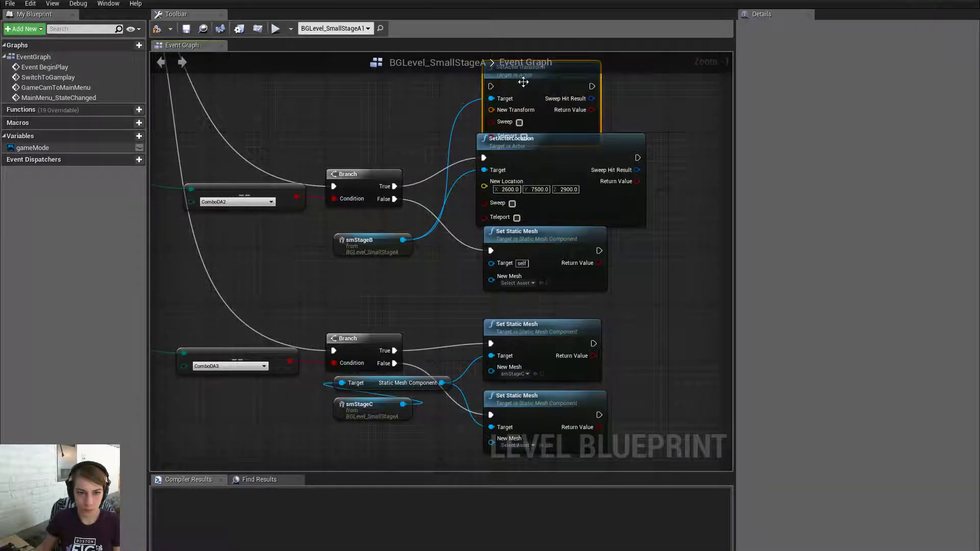
right_click(508, 114)
left_click(536, 138)
left_click_drag(611, 148, 456, 114)
right_click_drag(510, 189, 593, 244)
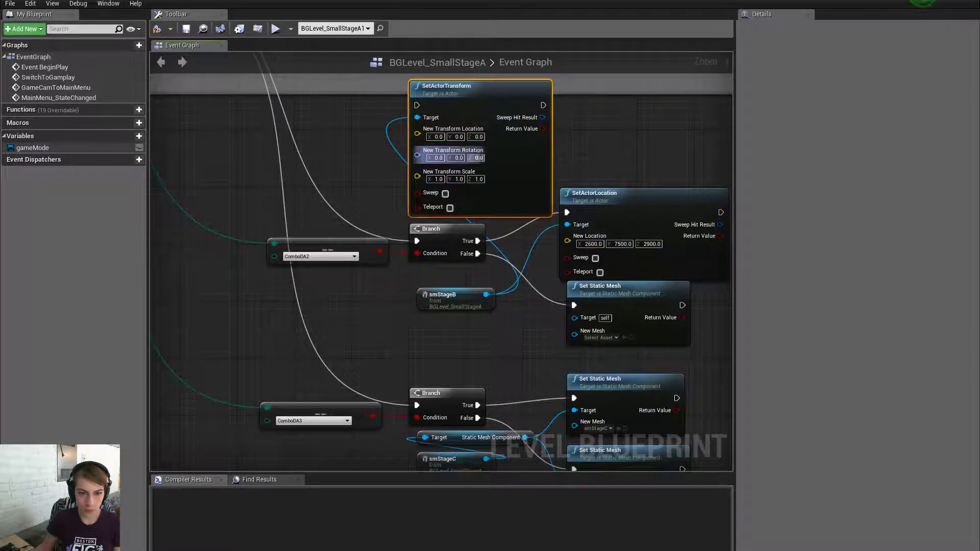
Set the SetActorTransform node's New Transform Location to X 2600, Y 7500, Z 2900
left_click(478, 136)
type("2900")
key("Return")
left_click(459, 137)
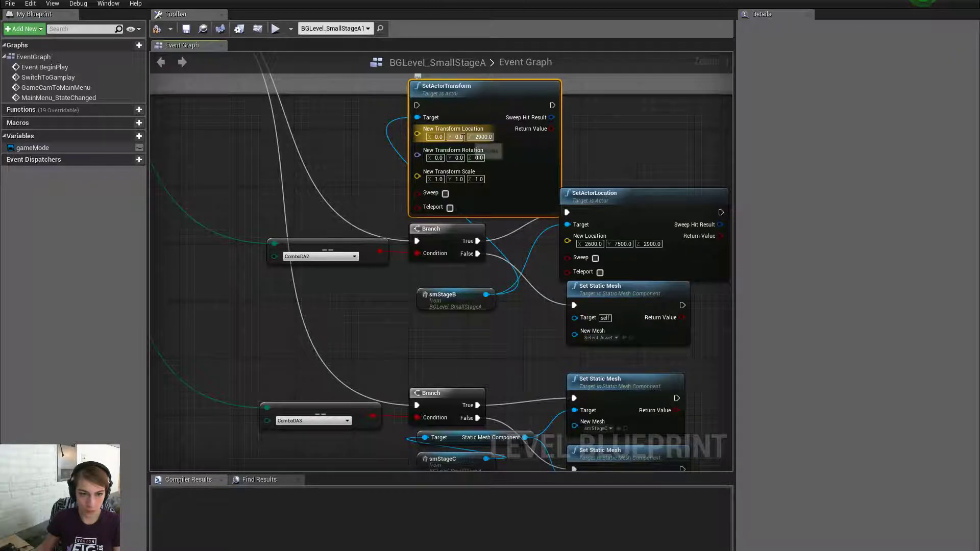
type("7500")
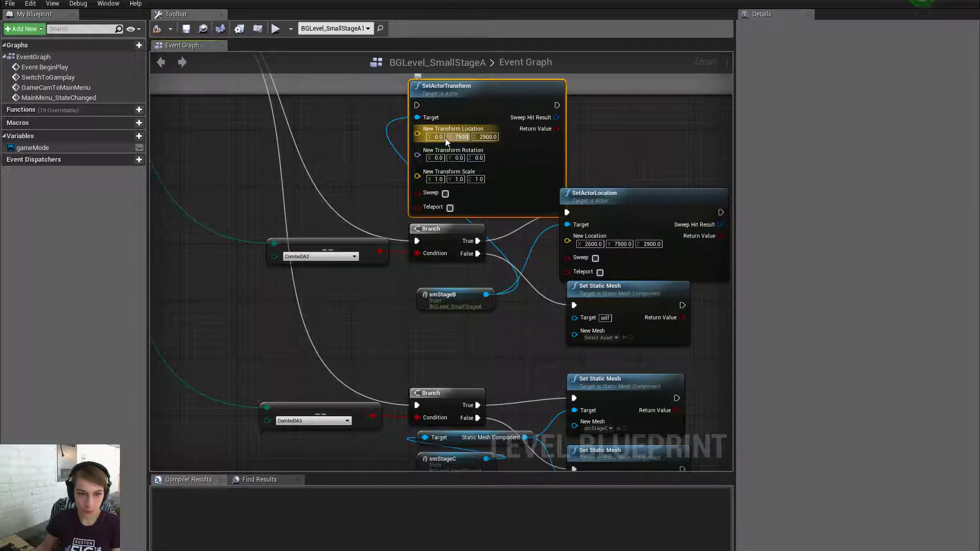
key("Return")
left_click(437, 136)
type("2")
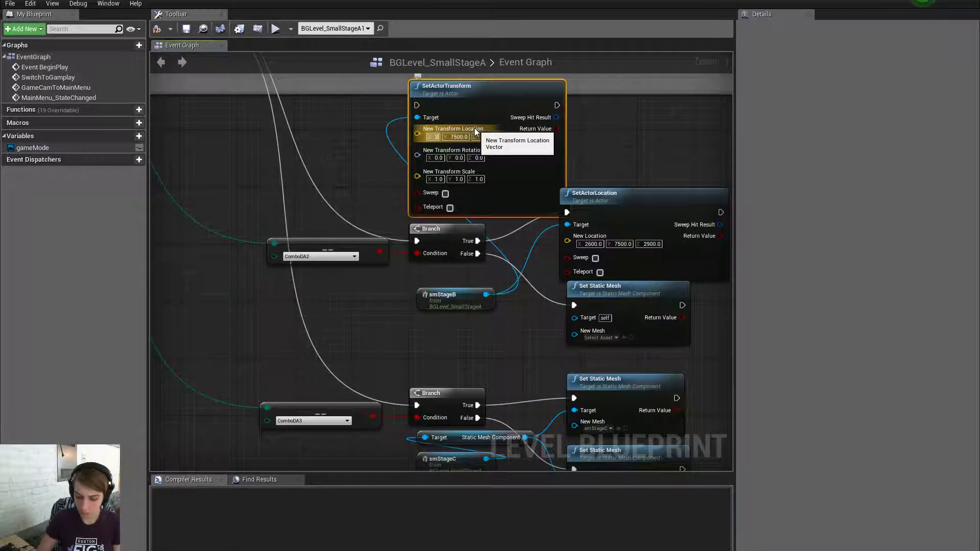
type("600")
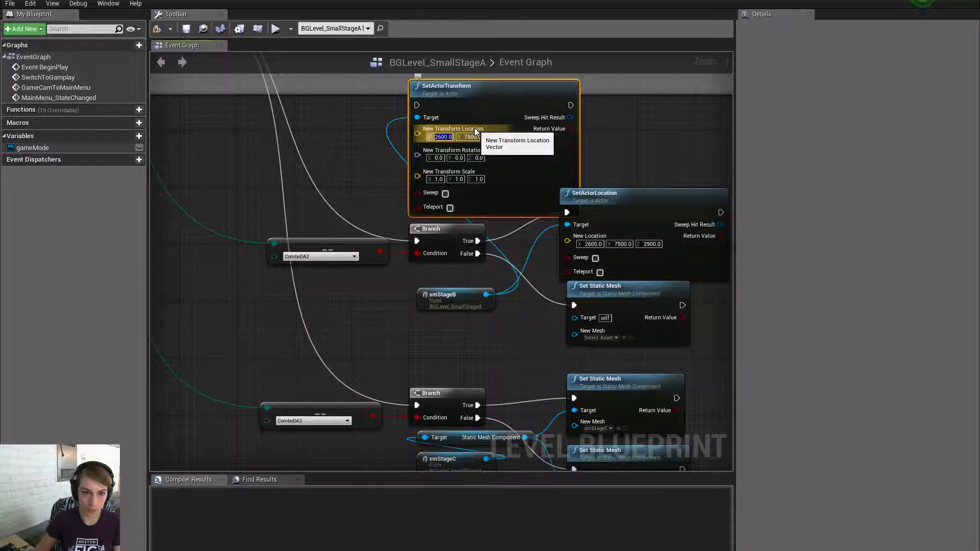
key("Return")
Replace SetActorLocation on the ComboDA2 True branch with the SetActorTransform node, and delete the False branch's Set Static Mesh node
left_click(668, 224)
key("Delete")
left_click_drag(500, 110, 656, 151)
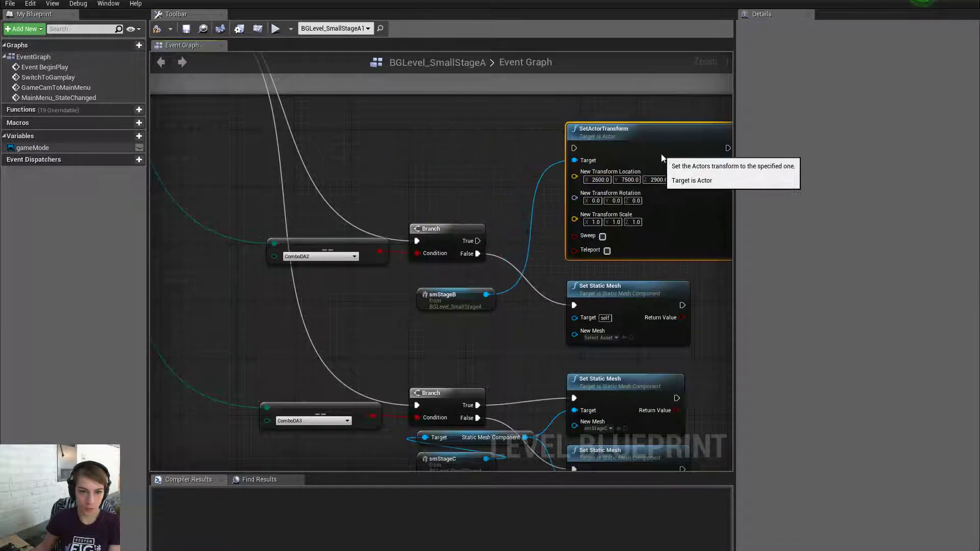
left_click_drag(573, 148, 477, 241)
right_click_drag(476, 242, 335, 155)
left_click(496, 218)
key("Delete")
Move the ComboDA3 branch nodes further down the graph to make room below the ComboDA2 nodes
right_click_drag(504, 266, 565, 220)
scroll(600, 203, "down", 2)
left_click_drag(300, 226, 554, 317)
left_click_drag(562, 247, 562, 335)
left_click(557, 298)
Duplicate the SetActorTransform node below the original, connect it to the ComboDA2 Branch's False output and target it at smStageB
right_click_drag(521, 205, 490, 332)
left_click(510, 217)
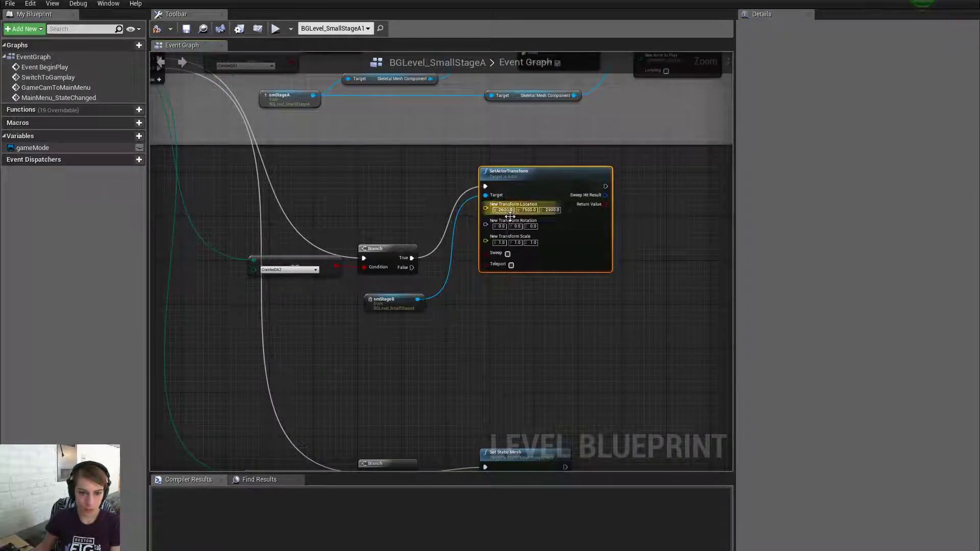
key("ctrl+c")
key("ctrl+v")
left_click_drag(550, 250, 512, 300)
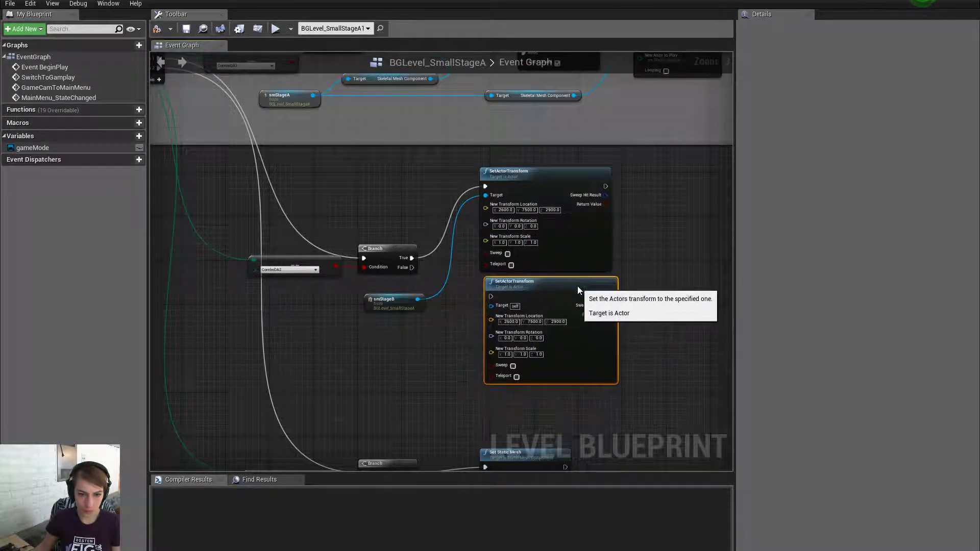
left_click(411, 265)
mouse_move(412, 268)
left_mouse_down()
mouse_move(497, 298)
mouse_move(410, 268)
left_mouse_up()
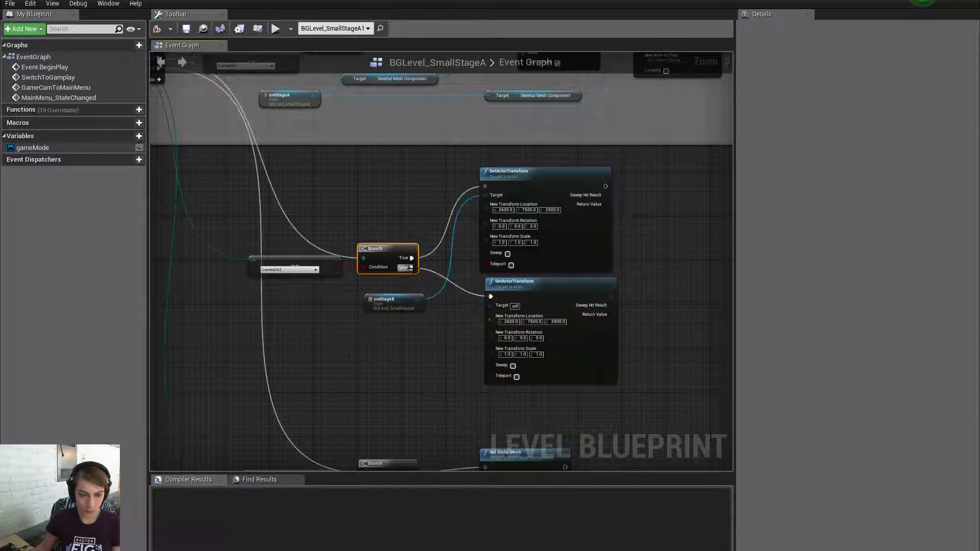
scroll(460, 320, "up", 1)
left_click_drag(508, 304, 404, 294)
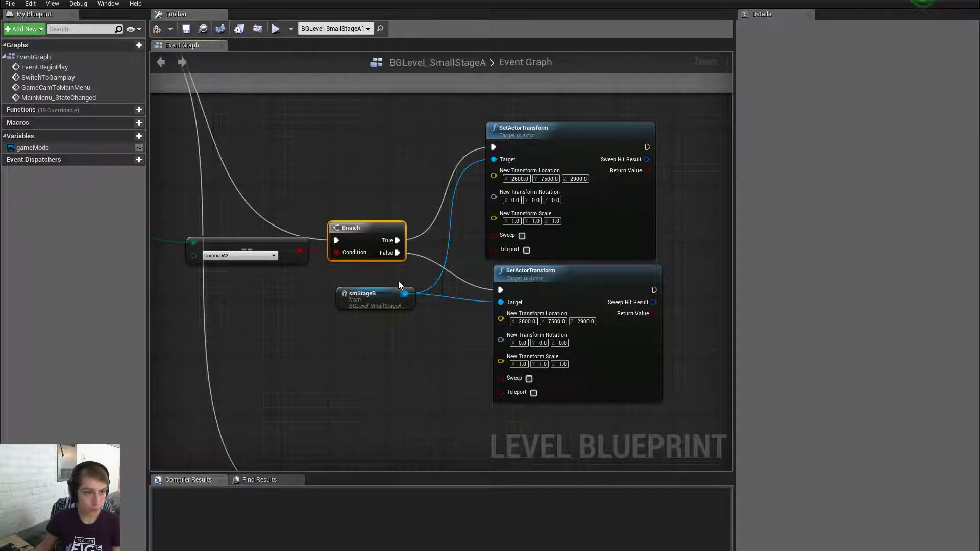
In the level, rotate the smStageB block to -90 degrees on Y and move it to X 3200, Y 7300, Z 2100
key("alt+Tab")
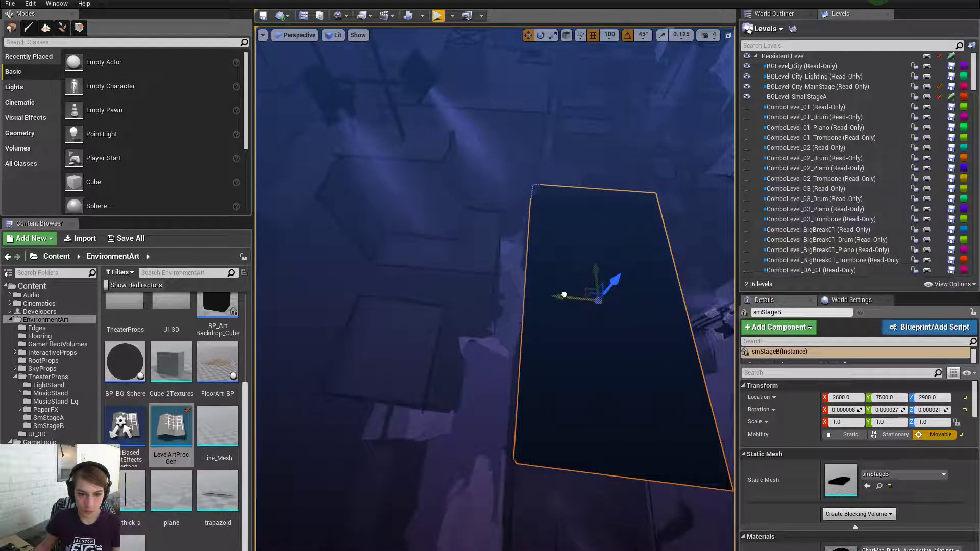
left_click_drag(565, 293, 480, 293)
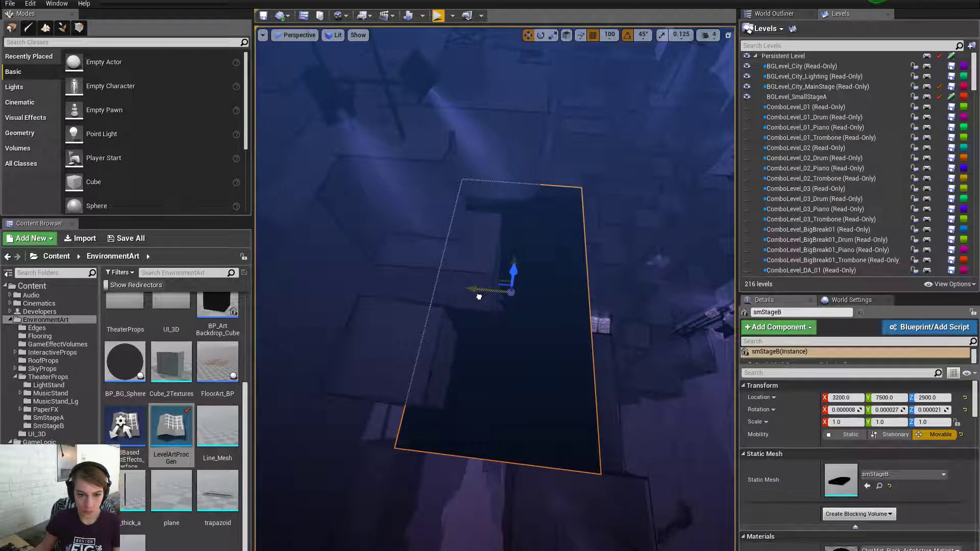
key("e")
left_click_drag(494, 258, 469, 275)
key("w")
left_click_drag(534, 317, 352, 368)
right_click_drag(475, 327, 608, 301)
right_click_drag(539, 314, 602, 304)
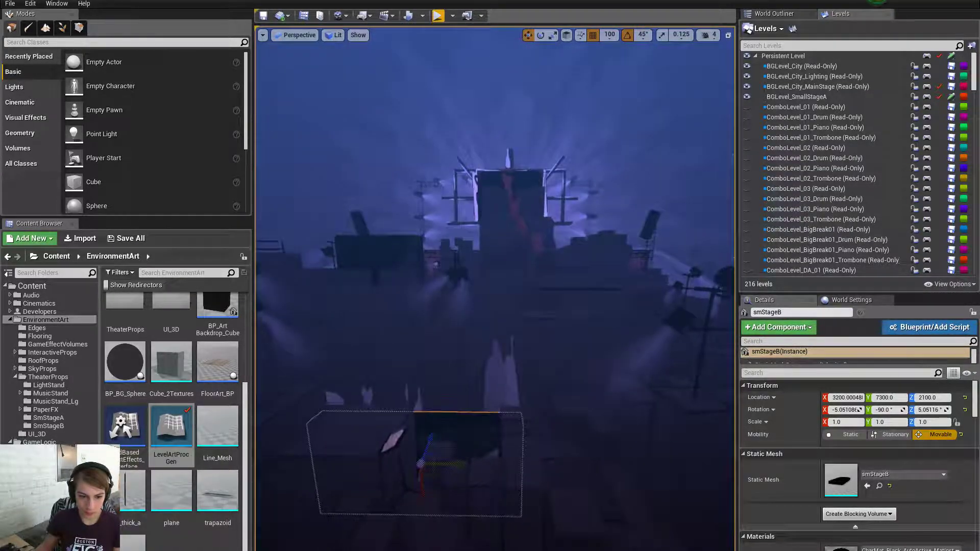
right_click_drag(630, 212, 609, 201)
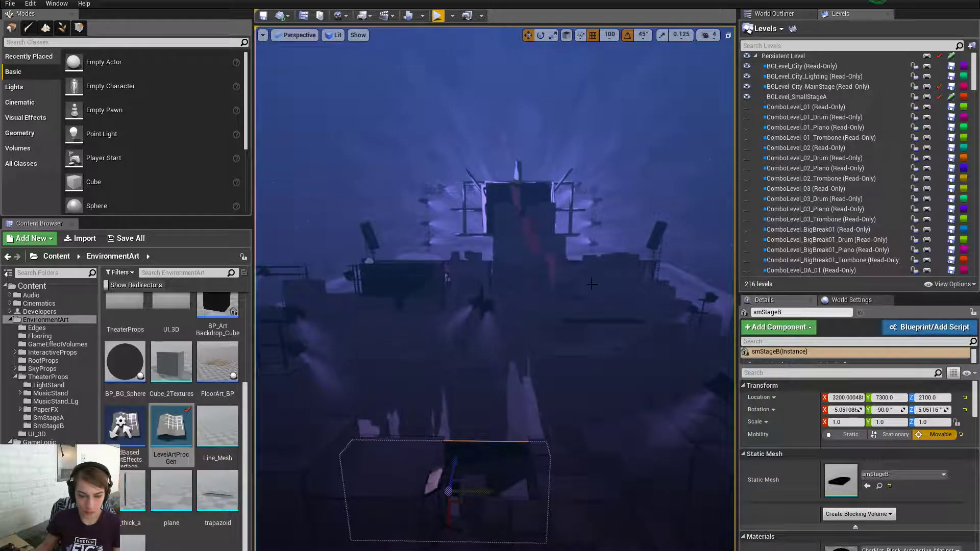
left_click(883, 1)
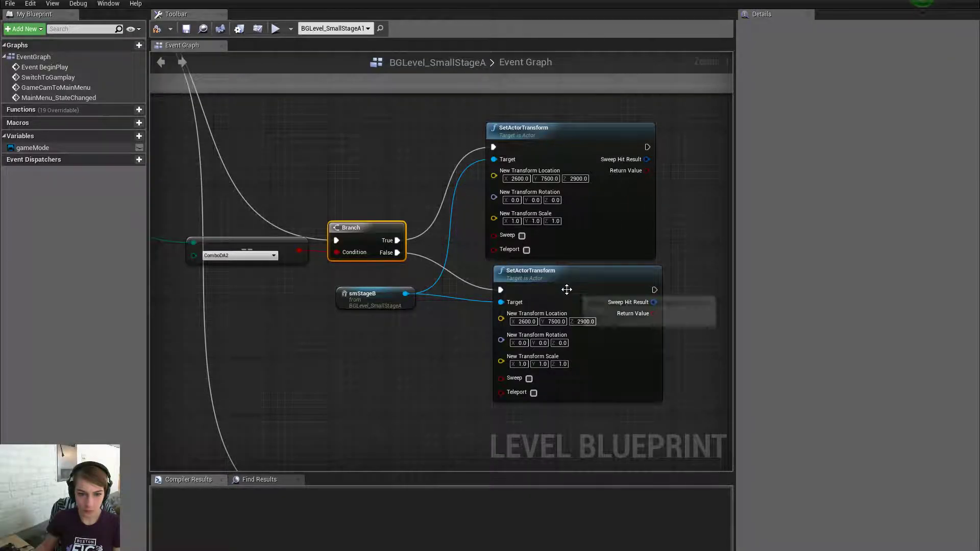
left_click(911, 2)
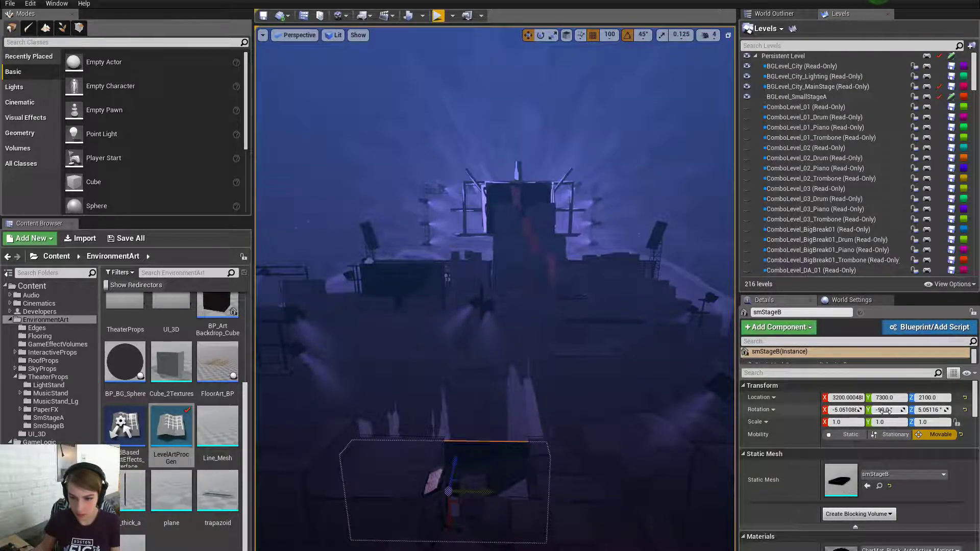
left_click(944, 397)
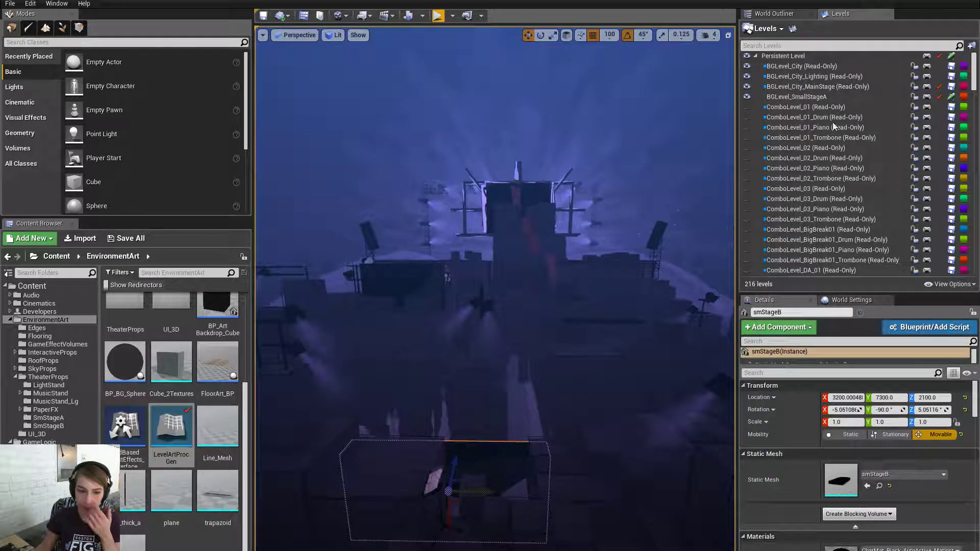
Examine the whole city stage from the front in a full-screen viewport, pulling back until both speaker towers are in frame
left_click(614, 327)
key("F11")
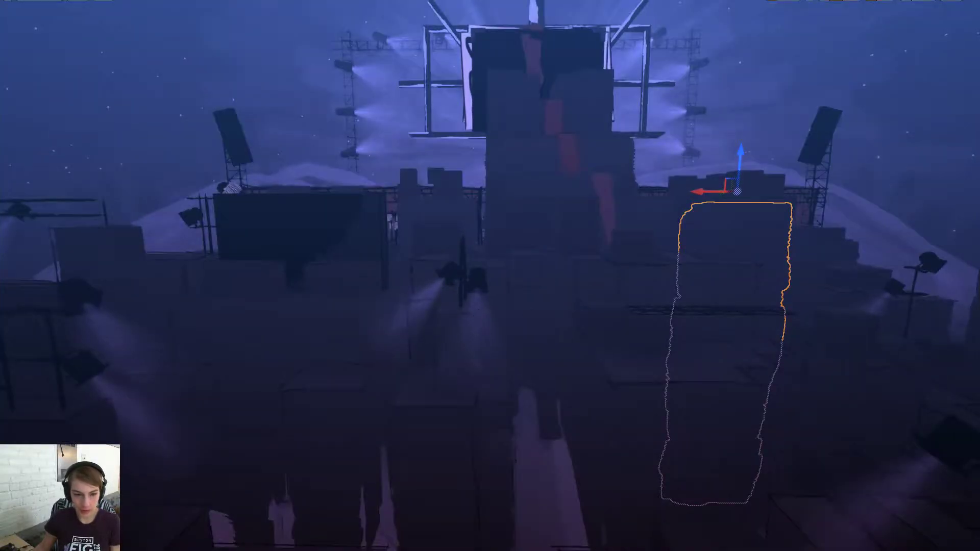
right_click_drag(614, 327, 615, 383)
key("s")
left_click(570, 420)
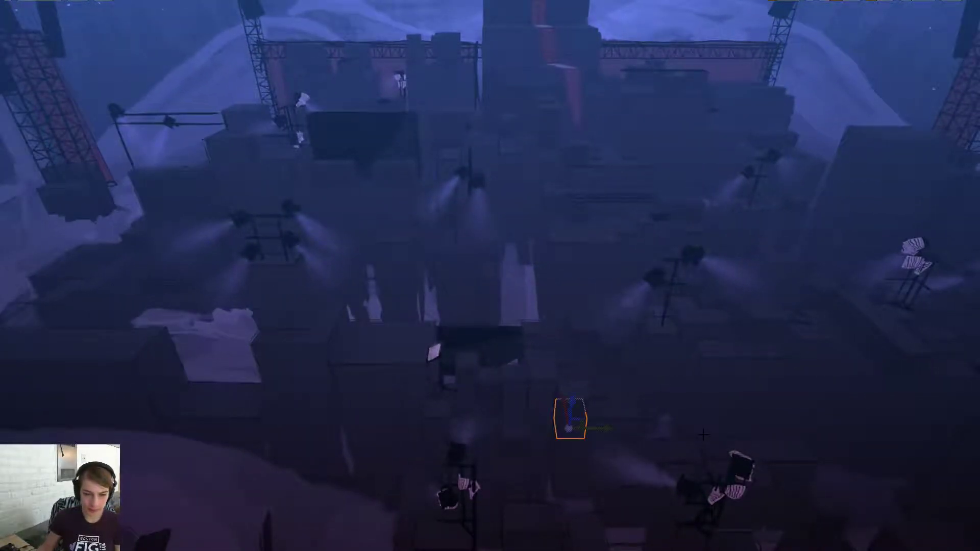
key("s")
right_click_drag(710, 422, 710, 370)
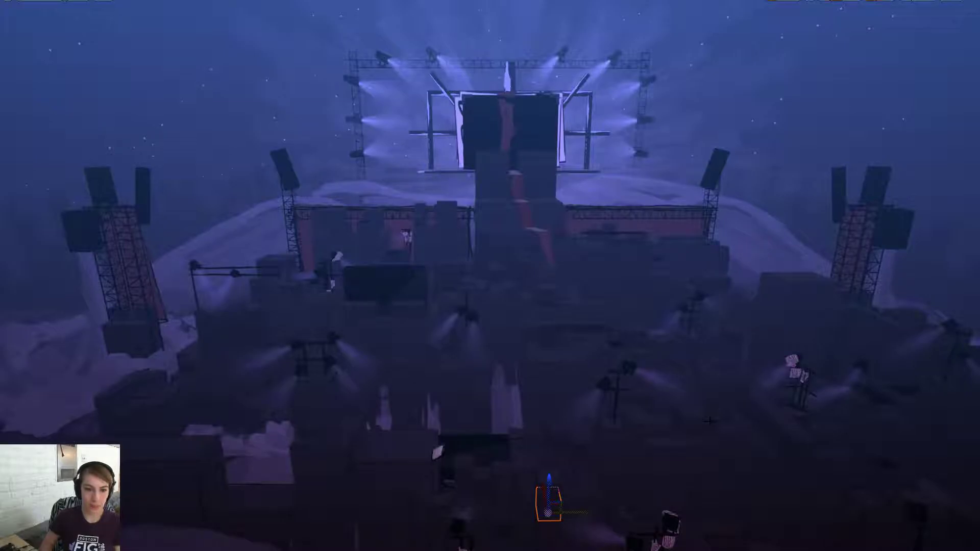
Play the level and repeatedly enter and leave the small stage marked 0/2 near the map's centre, checking its transitions, and stop playing
key("alt+p")
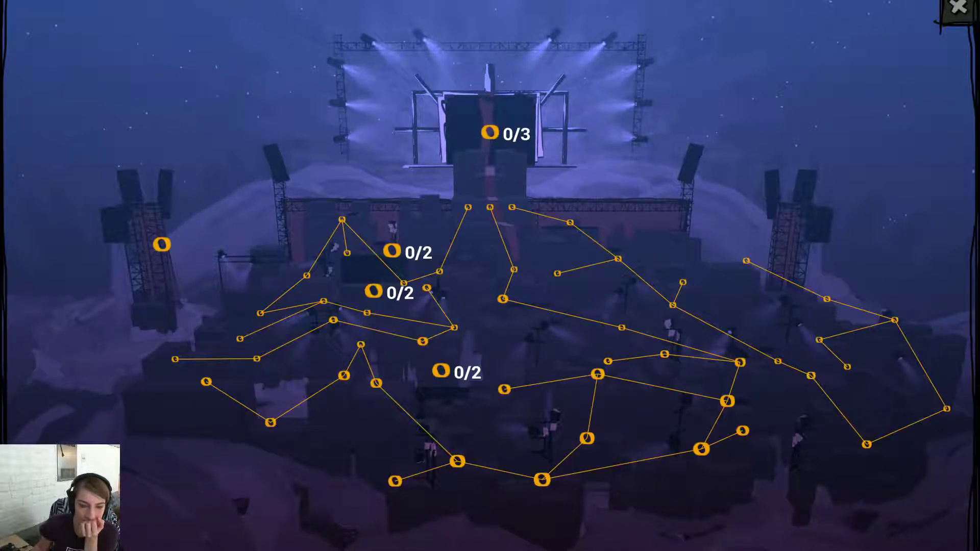
left_click(443, 375)
left_click(544, 432)
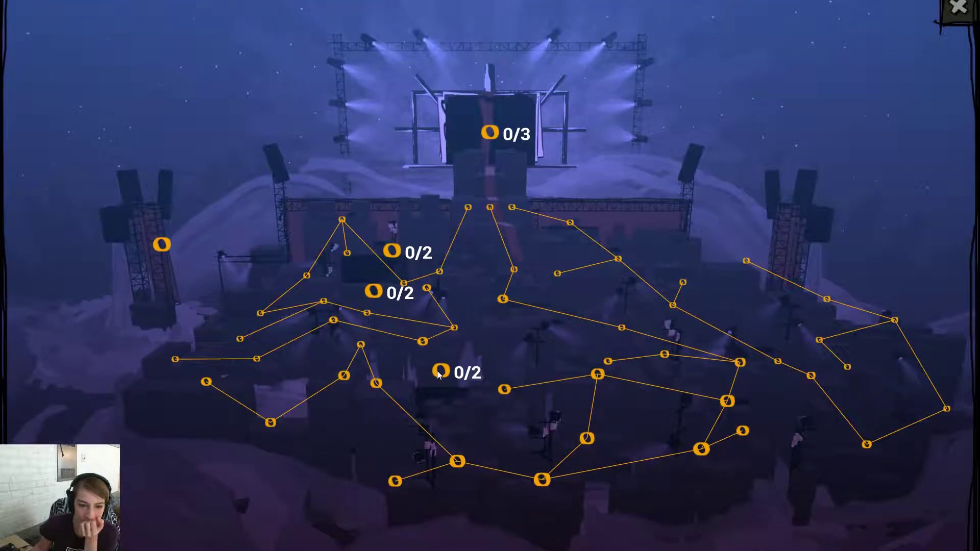
left_click(440, 372)
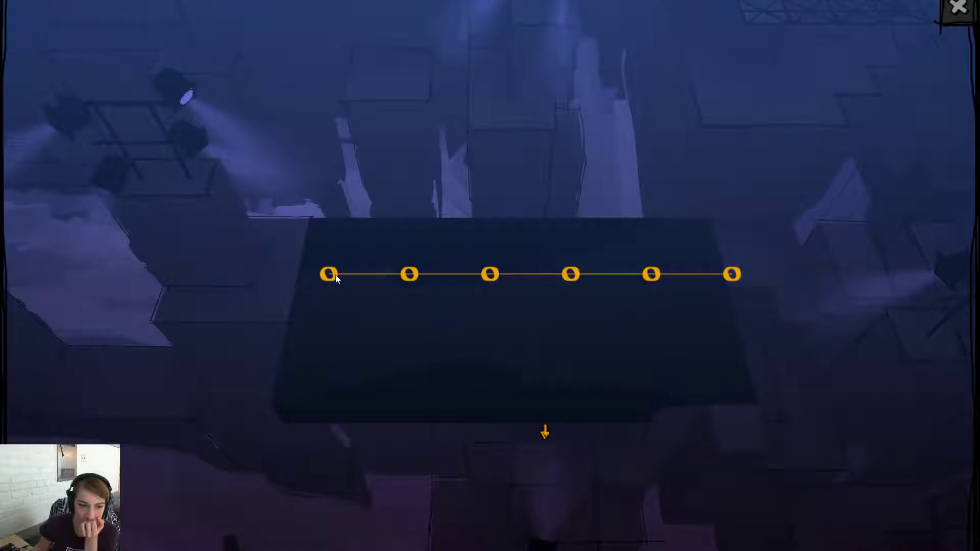
left_click(331, 274)
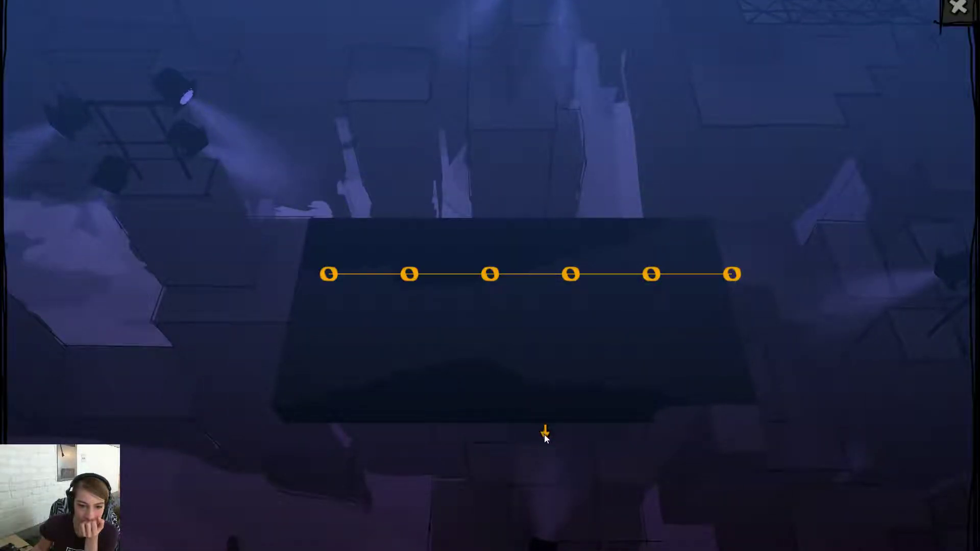
left_click(545, 433)
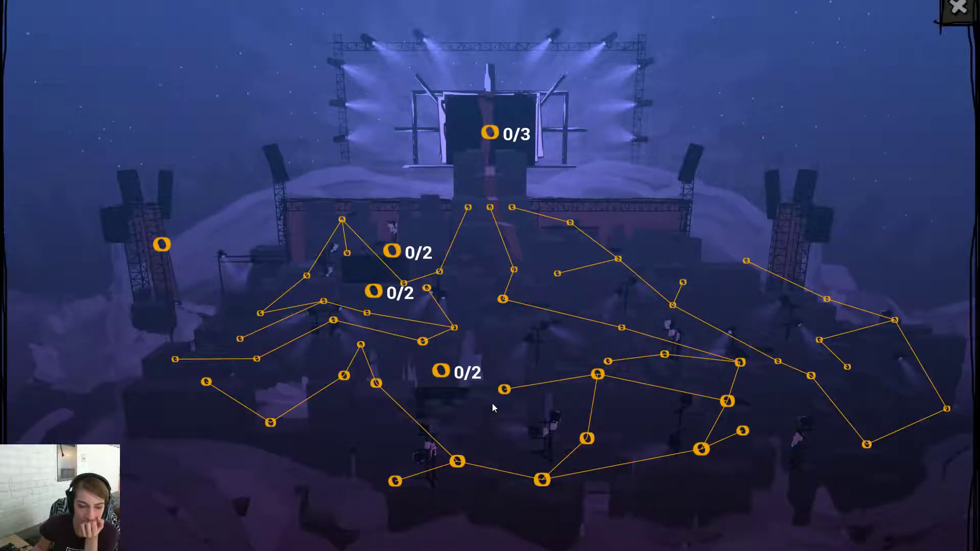
left_click(445, 374)
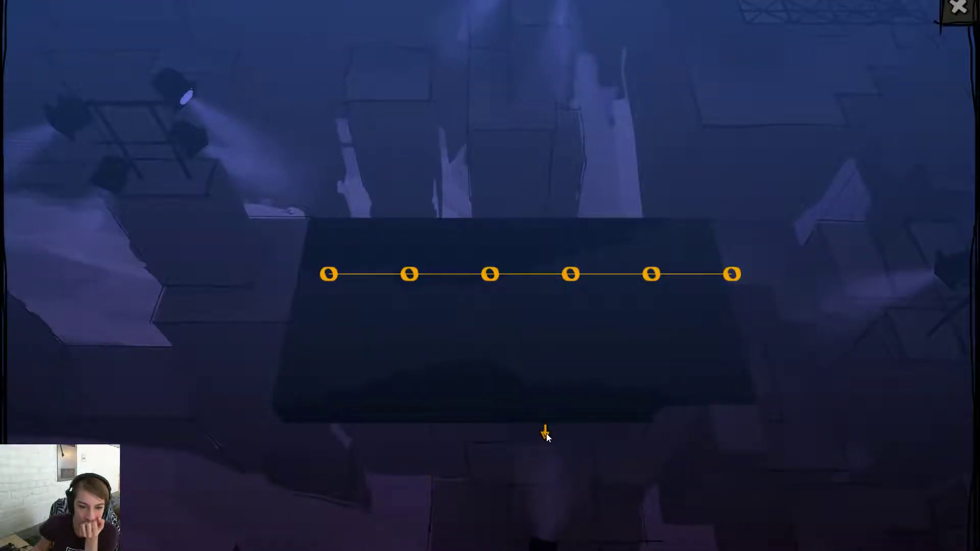
left_click(546, 432)
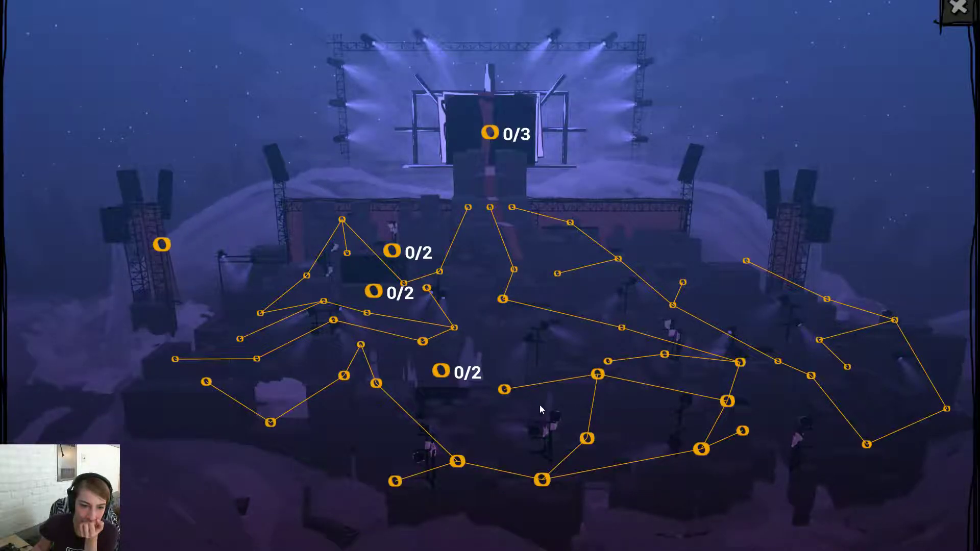
left_click(441, 370)
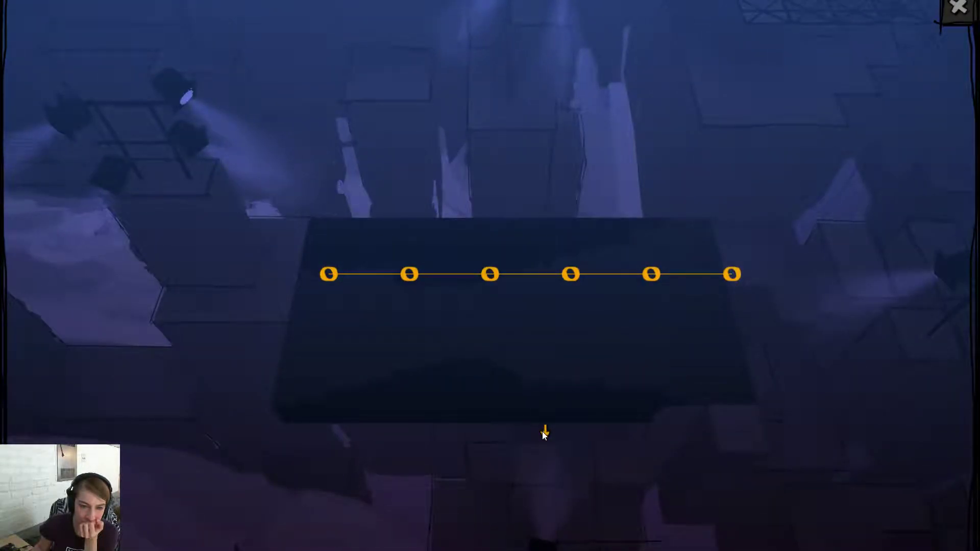
left_click(545, 432)
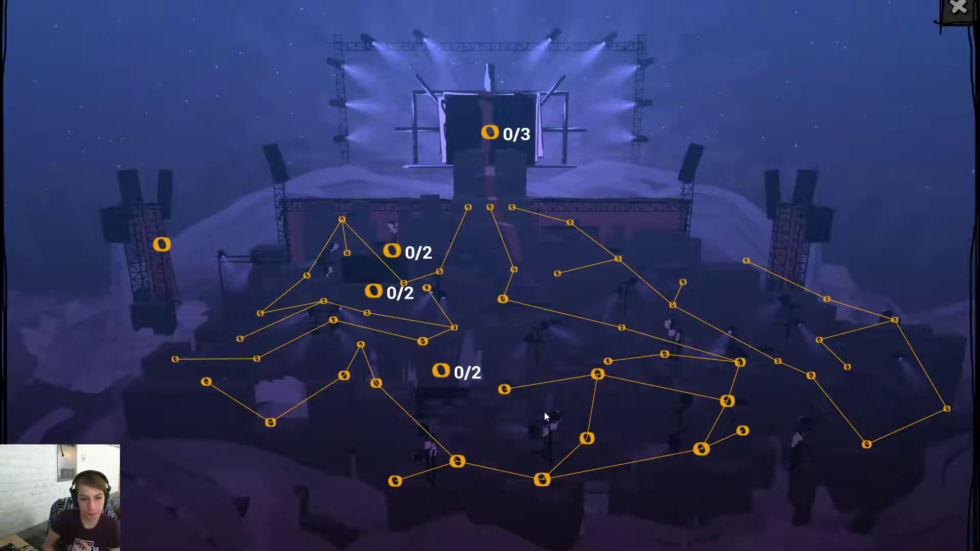
key("Escape")
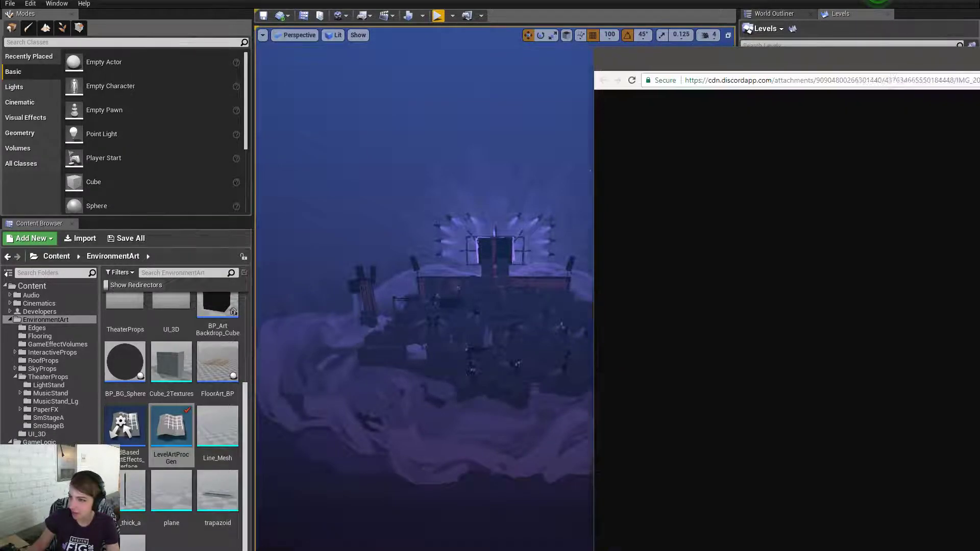
View the shared photo IMG_20180422_165332.jpg enlarged in the browser, and return to the Unreal Editor level
left_click_drag(979, 64, 696, 61)
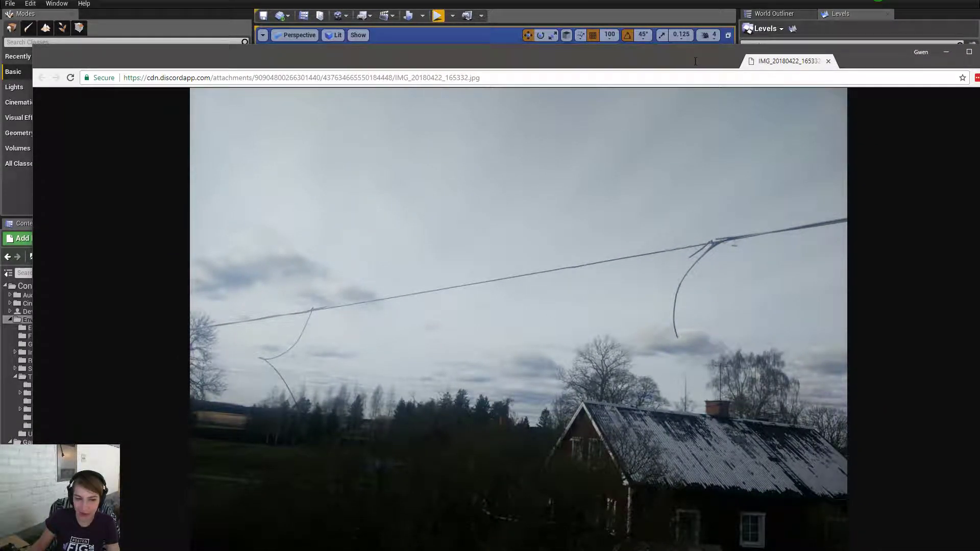
double_click(695, 62)
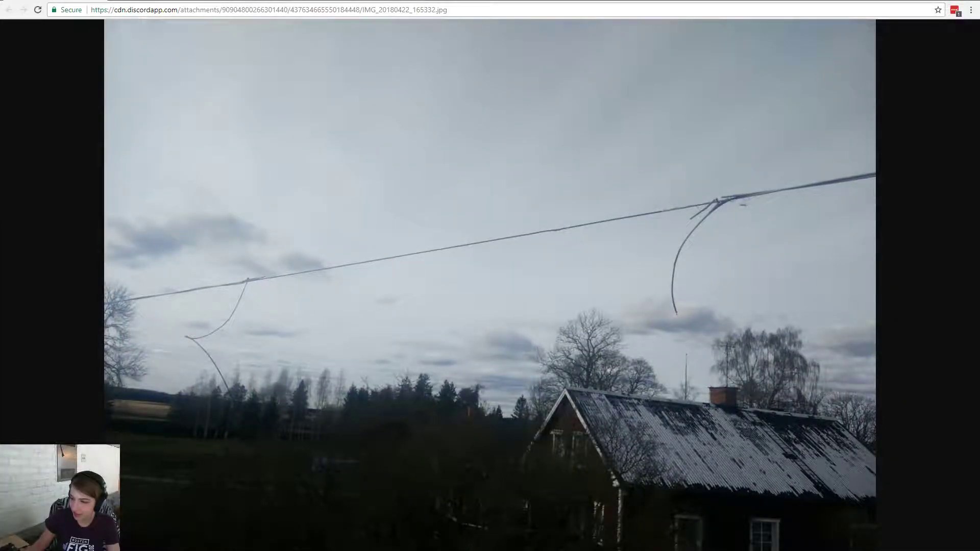
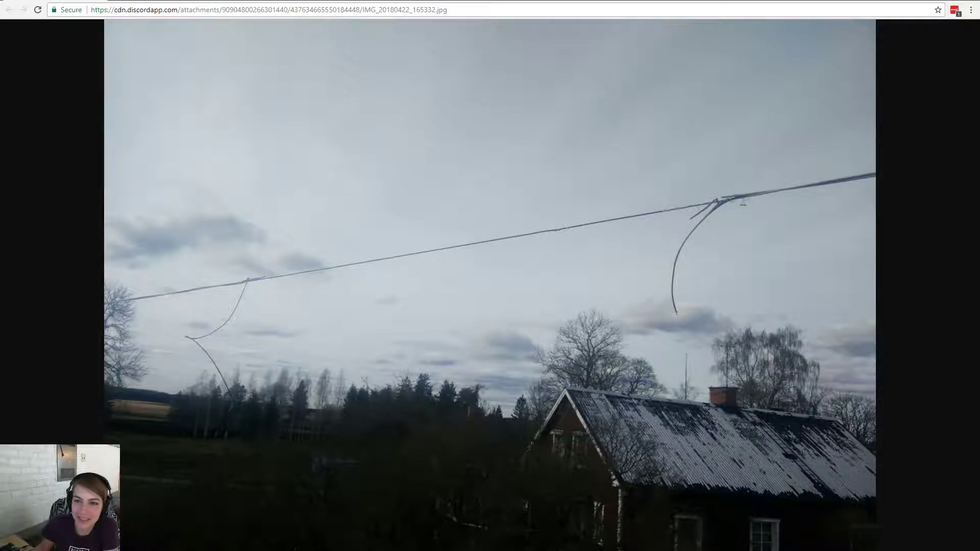
key("alt+Tab")
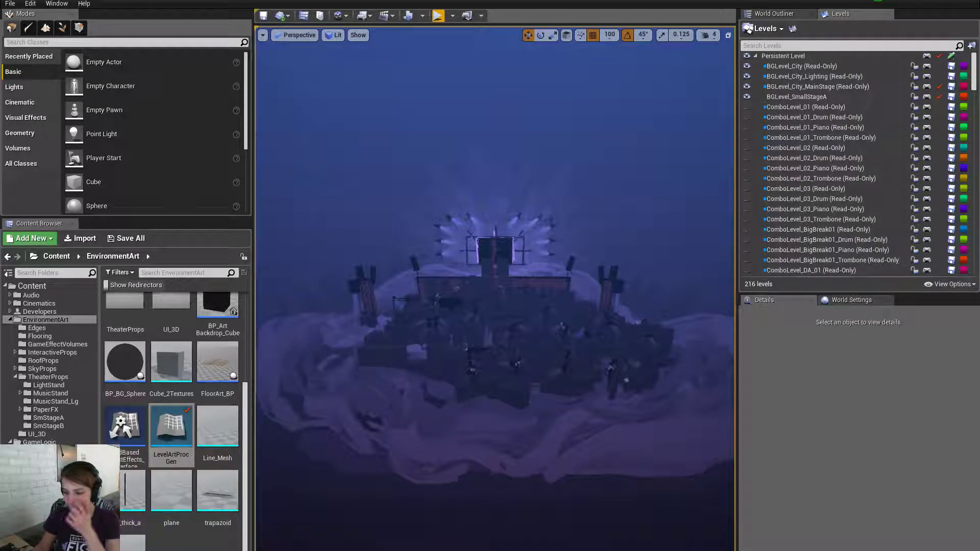
right_click_drag(577, 437, 574, 445)
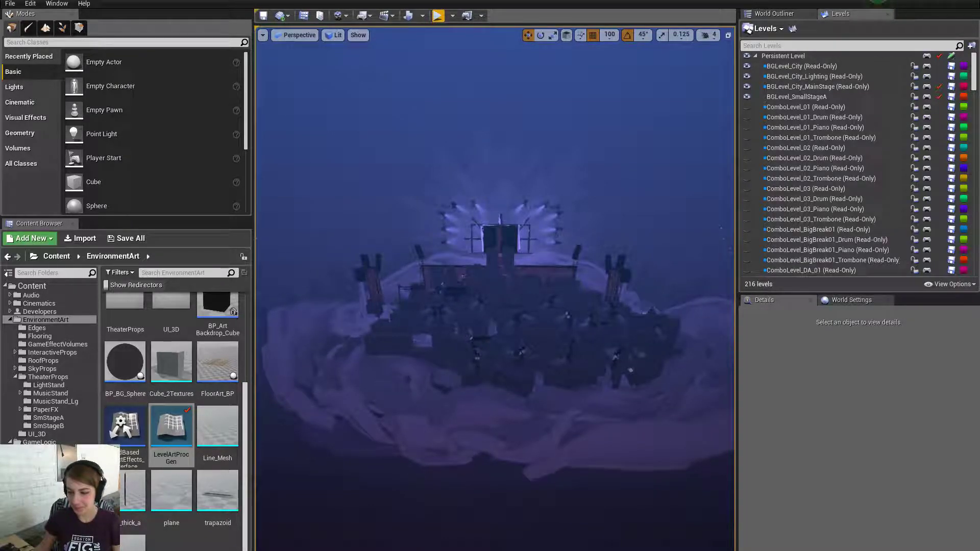
key("alt+Tab")
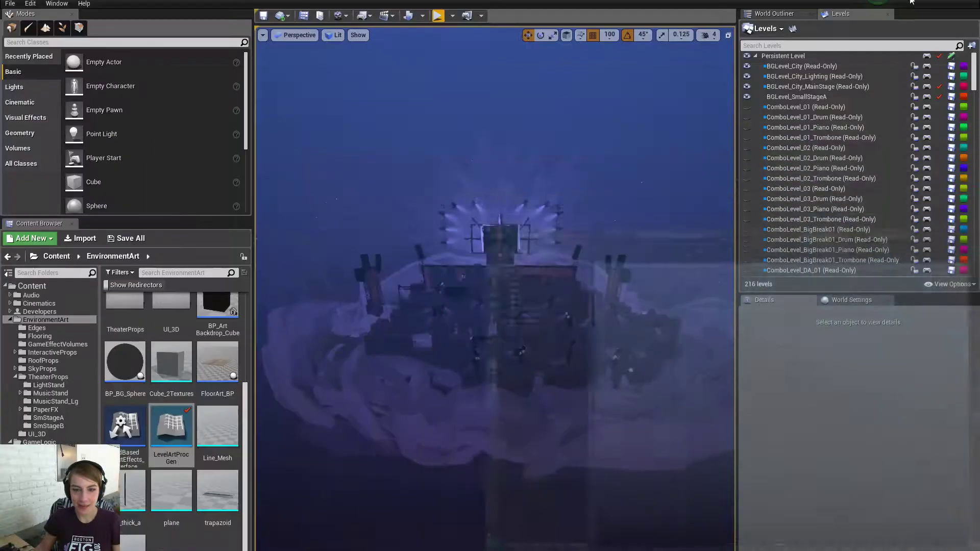
key("alt+Tab")
Select the smStageB block in the middle of the city stage and set its Y scale to 0.5
key("w")
right_click_drag(495, 307, 478, 309)
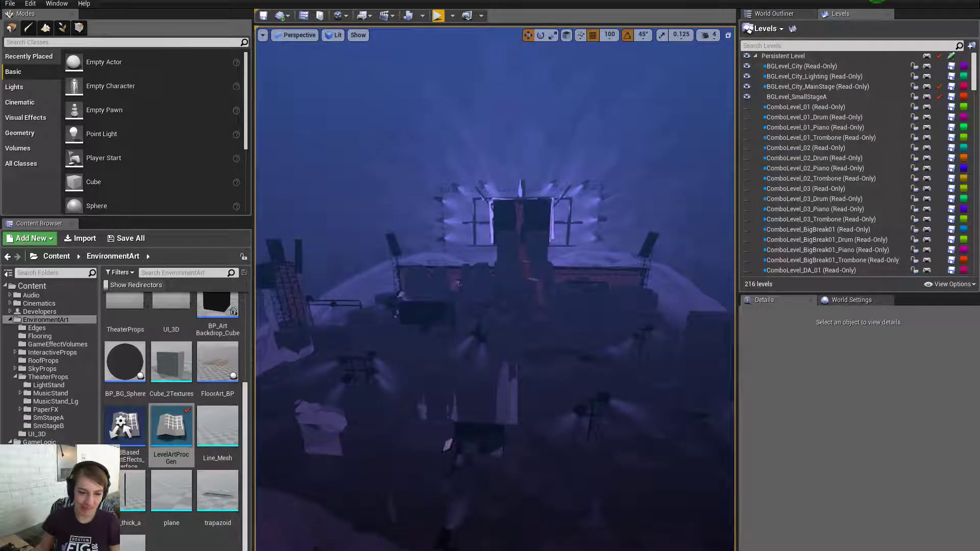
left_click(448, 444)
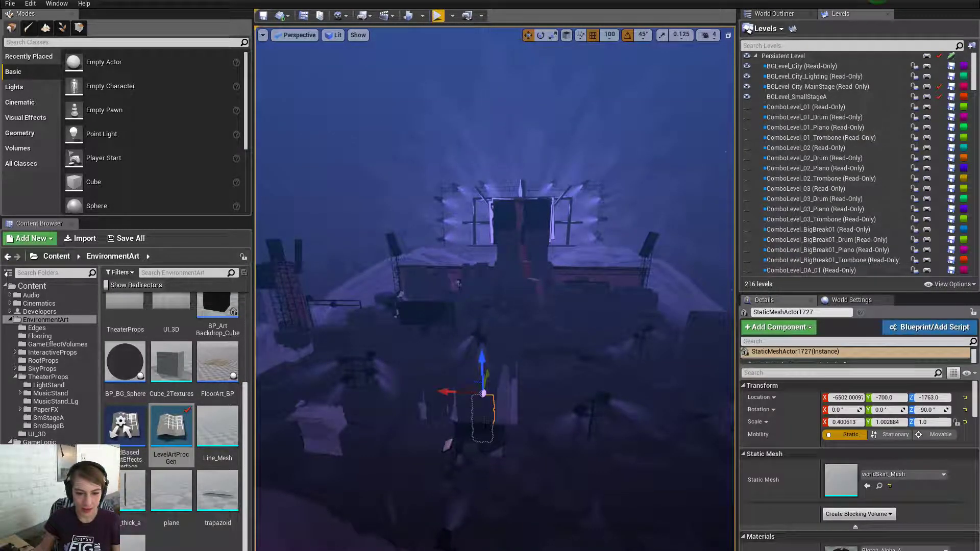
key("w")
right_click_drag(448, 443, 504, 290)
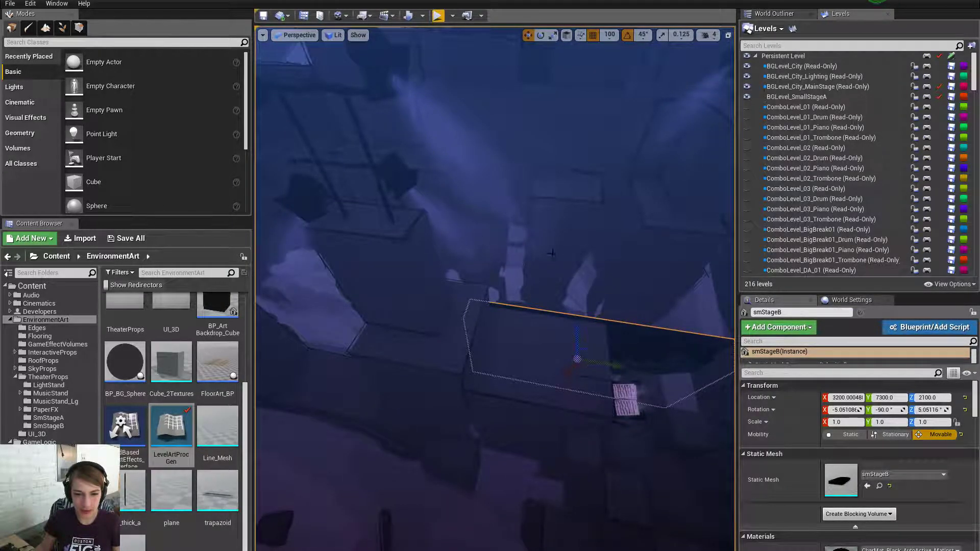
right_click_drag(635, 323, 679, 316)
key("r")
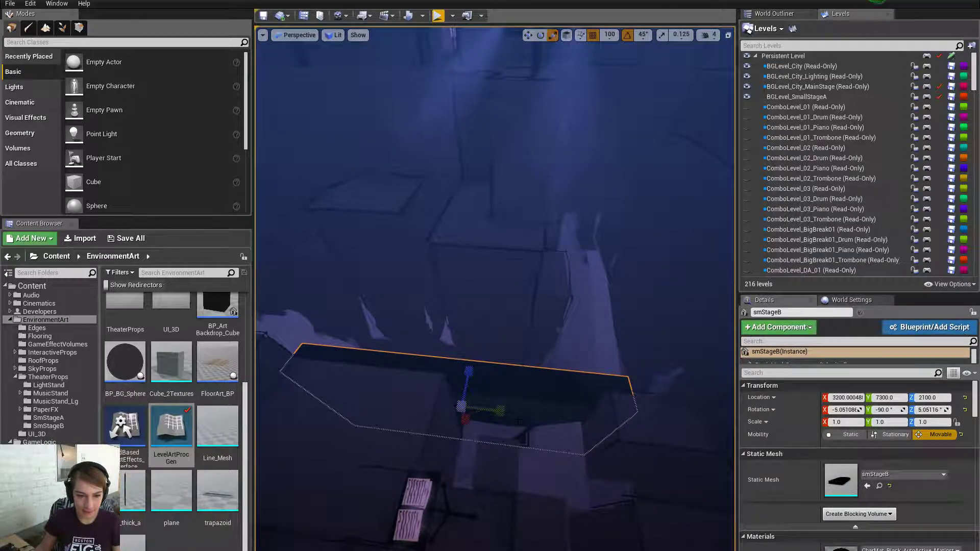
left_click_drag(887, 421, 829, 431)
left_click(893, 421)
type("0.5")
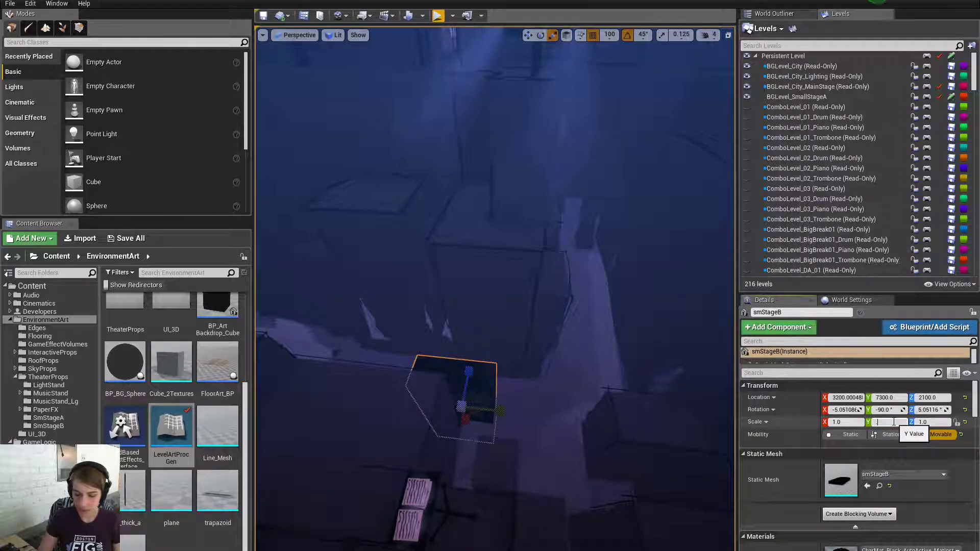
key("Return")
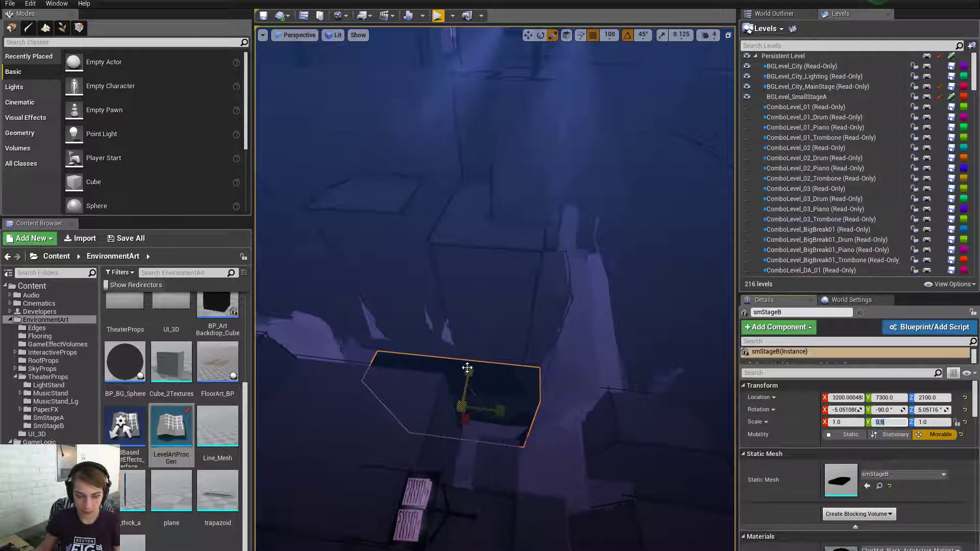
Move the smStageB block to X 3000 and Y 7700, beside the music stand
key("w")
right_click_drag(564, 439, 551, 436)
left_click_drag(522, 396, 597, 398)
right_click_drag(597, 397, 592, 394)
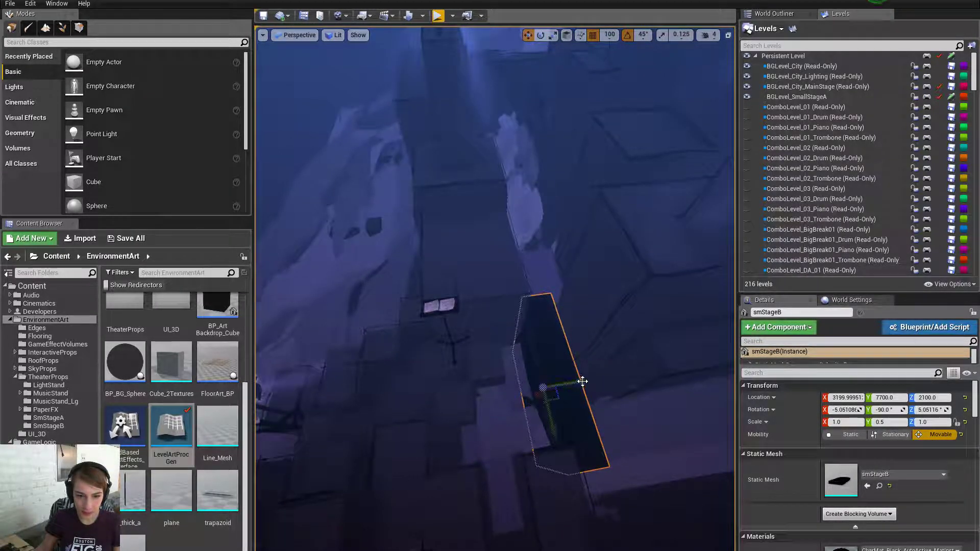
mouse_move(580, 383)
left_mouse_down()
mouse_move(556, 387)
mouse_move(594, 389)
left_mouse_up()
Set smStageB's Z scale to 3 and shrink its Y scale to about 0.4
key("r")
left_click(930, 422)
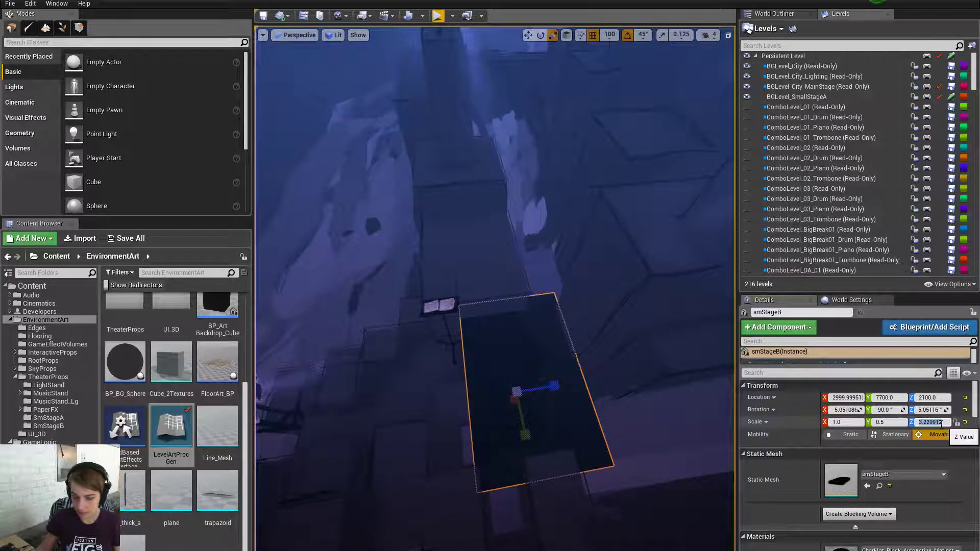
type("3")
key("Return")
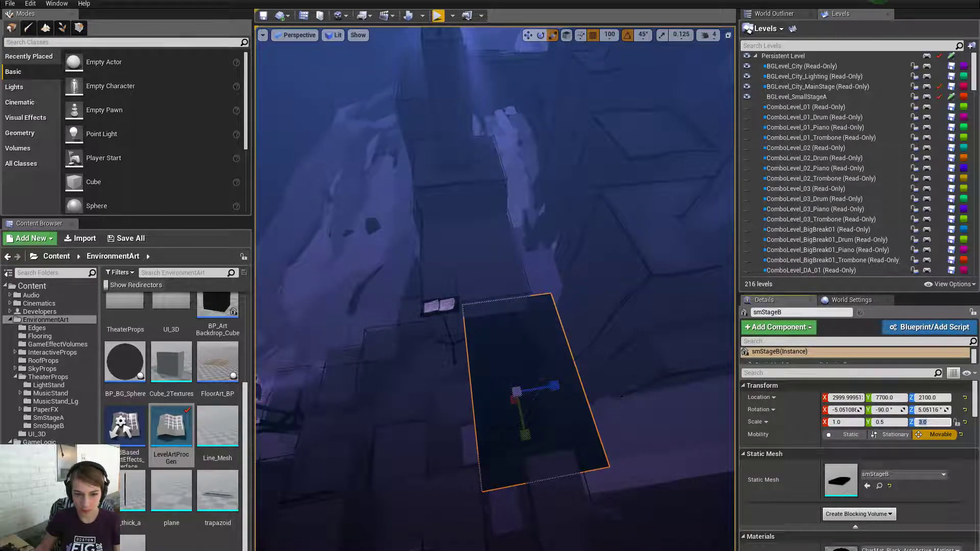
left_click_drag(528, 436, 554, 410)
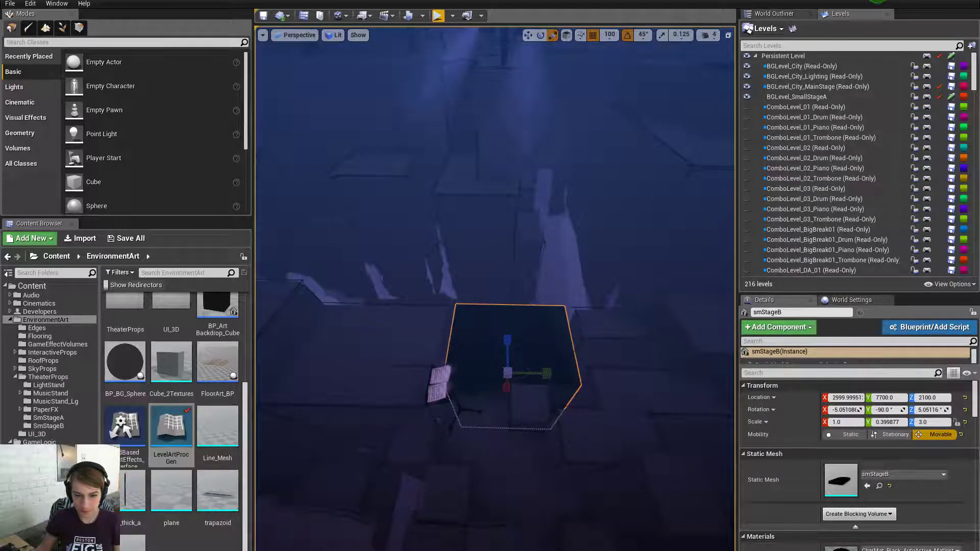
left_click(887, 422)
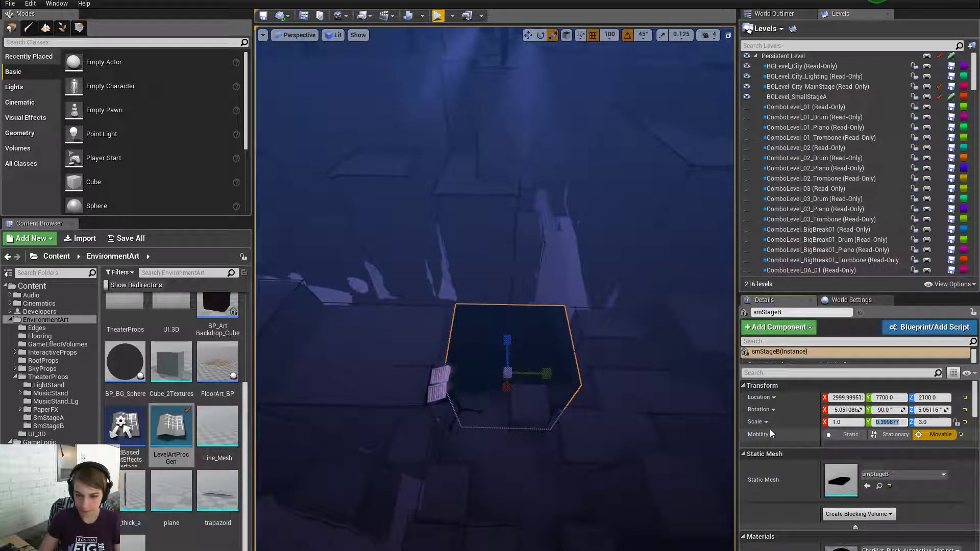
Narrow the smStageB block to a Y scale of about 0.27 and move it to Y 7800
mouse_move(479, 347)
left_mouse_down("alt")
mouse_move(474, 398)
mouse_move(472, 375)
mouse_move(492, 359)
left_mouse_up("alt")
key("w")
right_click_drag(492, 359, 472, 373)
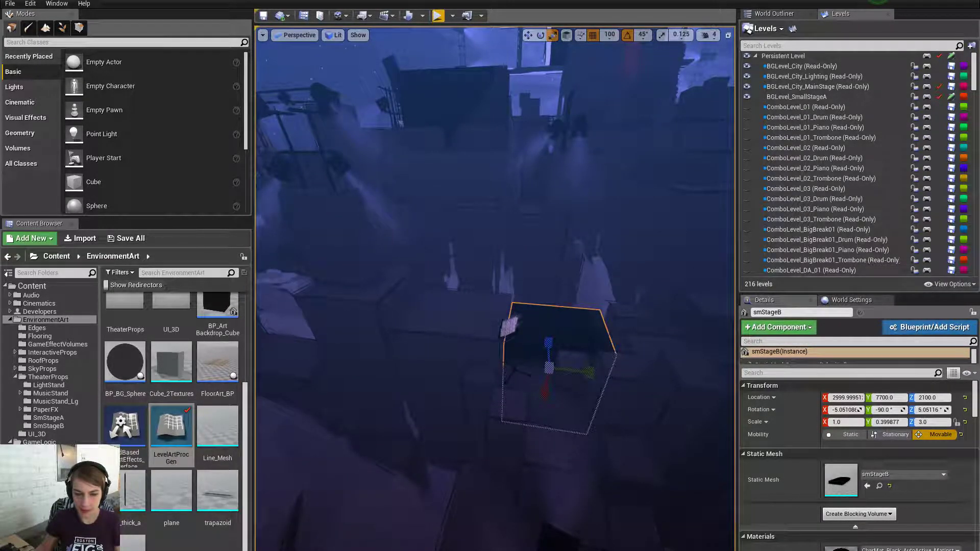
right_click_drag(472, 373, 473, 386)
mouse_move(536, 347)
right_mouse_down()
mouse_move(536, 362)
mouse_move(547, 343)
right_mouse_up()
key("w")
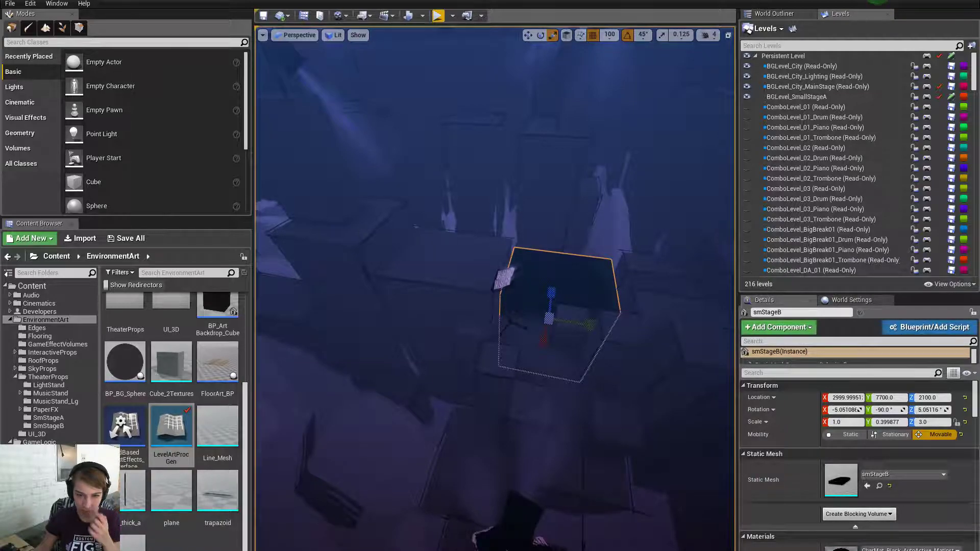
mouse_move(547, 343)
right_mouse_down()
mouse_move(587, 343)
mouse_move(554, 337)
right_mouse_up()
key("w")
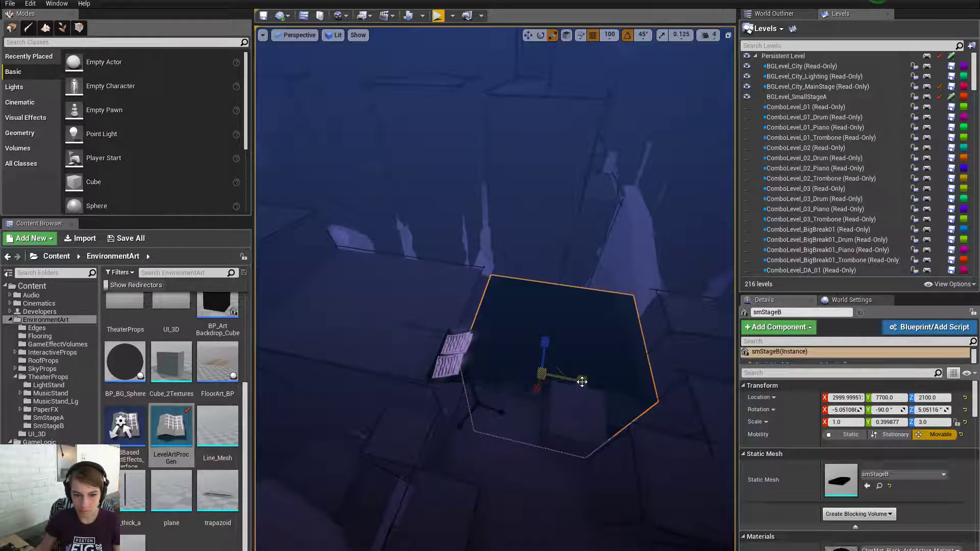
mouse_move(581, 380)
left_mouse_down()
mouse_move(561, 382)
mouse_move(573, 382)
left_mouse_up()
key("w")
left_click_drag(568, 373, 606, 384)
Examine the narrowed smStageB block against the surrounding stage and music stand from several angles
right_click_drag(605, 384, 594, 444)
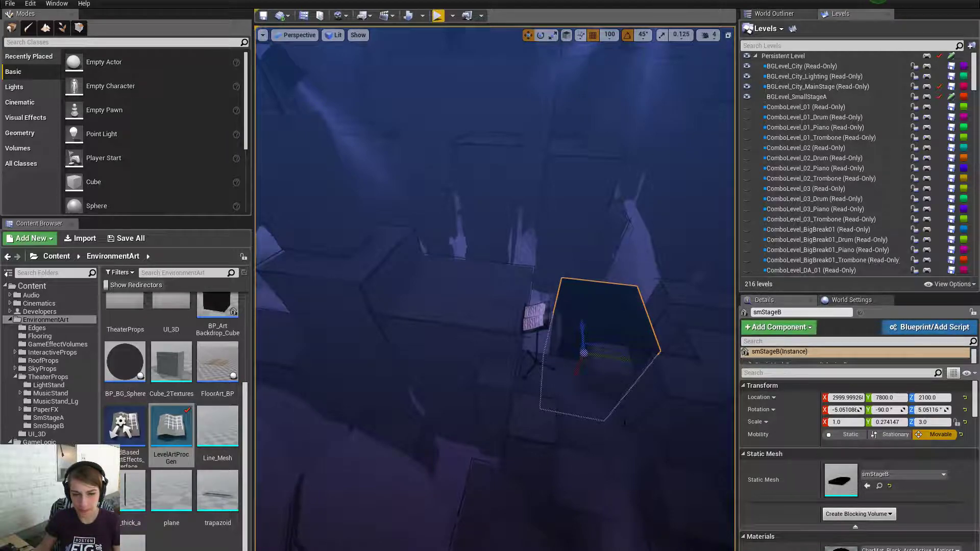
mouse_move(595, 444)
right_mouse_down()
mouse_move(585, 467)
mouse_move(580, 449)
right_mouse_up()
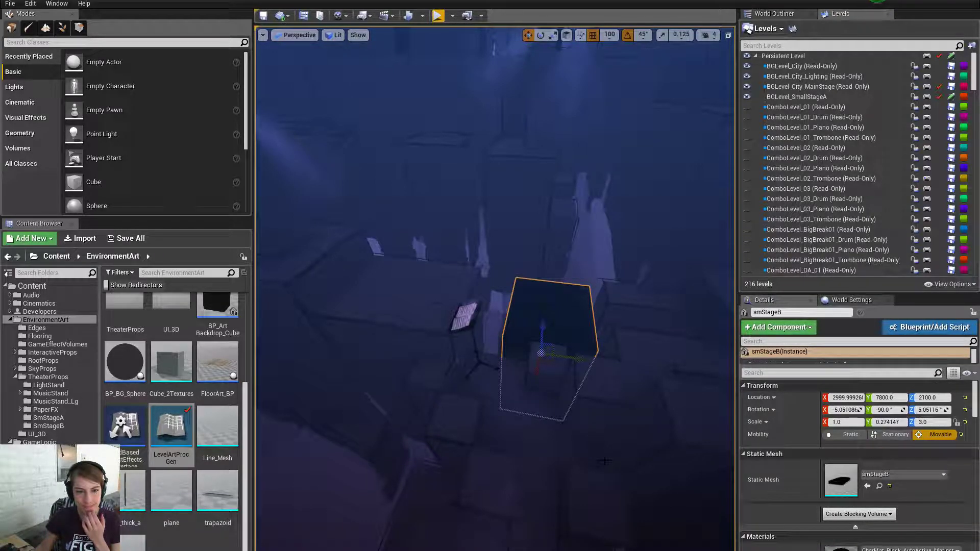
right_click_drag(604, 460, 581, 388)
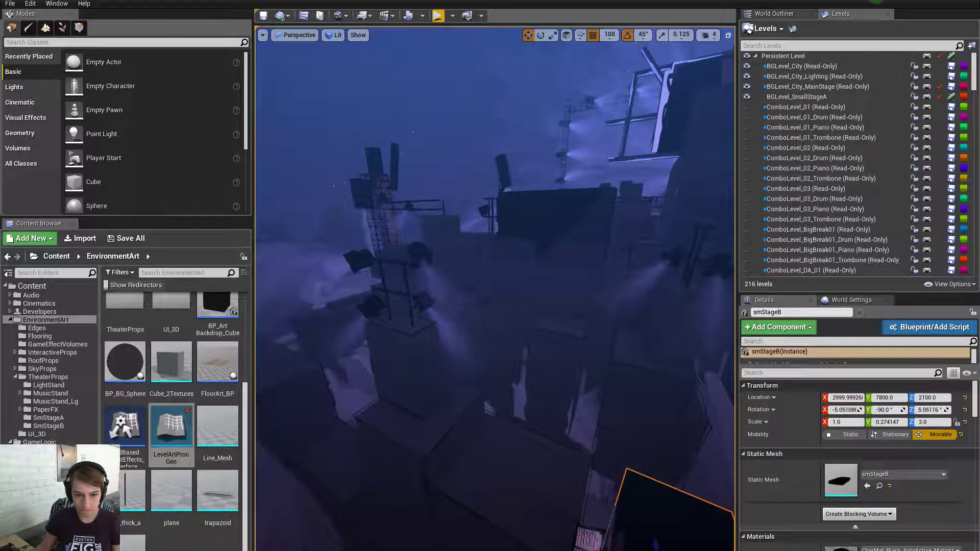
right_click_drag(581, 388, 620, 435)
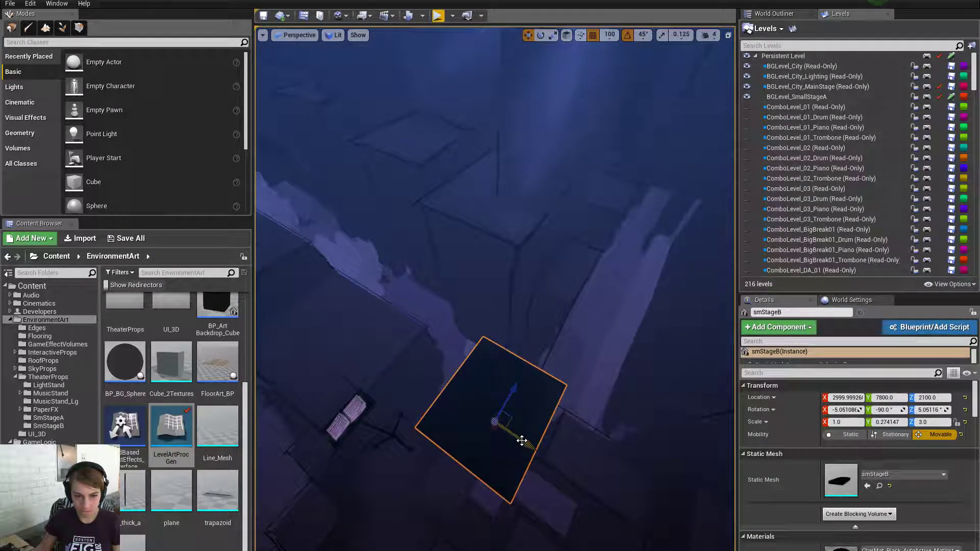
right_click_drag(620, 435, 693, 406)
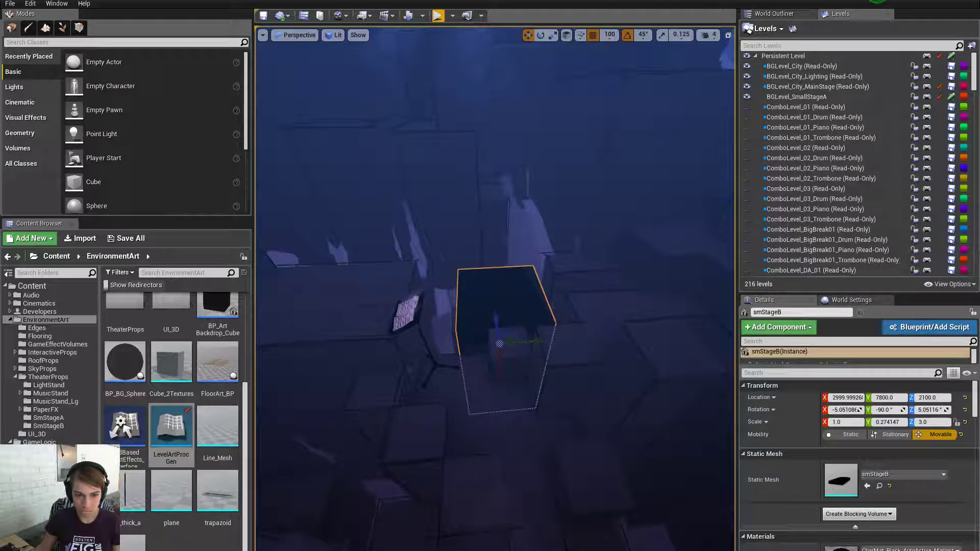
mouse_move(495, 288)
right_mouse_down()
mouse_move(482, 263)
mouse_move(483, 280)
right_mouse_up()
key("s")
key("w")
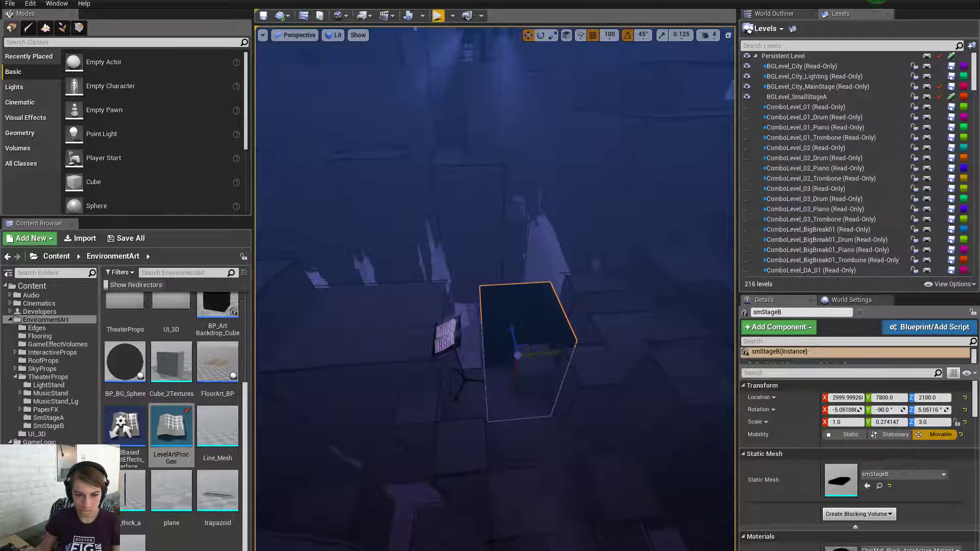
Undo the last transform change and set smStageB's Y and Z scale to 1
key("e")
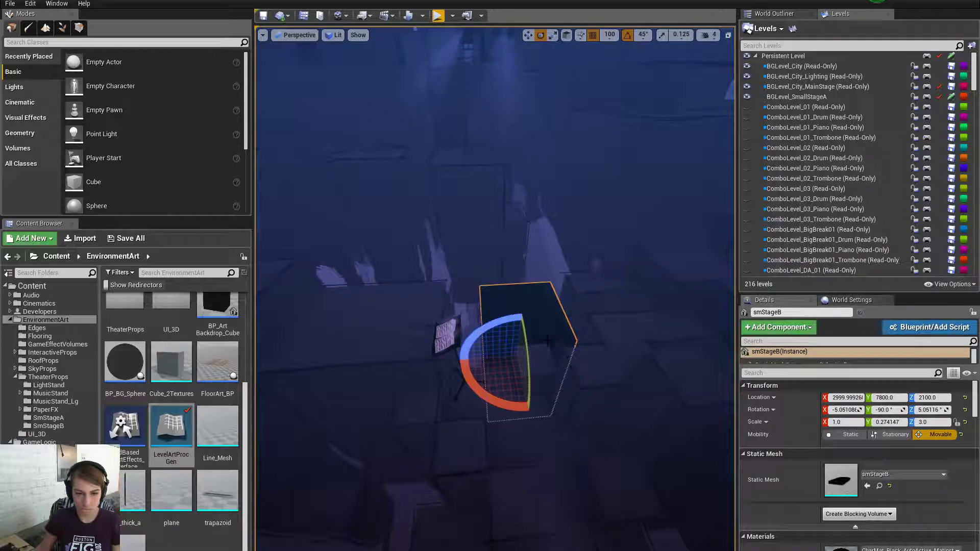
key("ctrl+z")
left_click(893, 422)
type("1")
left_click(930, 422)
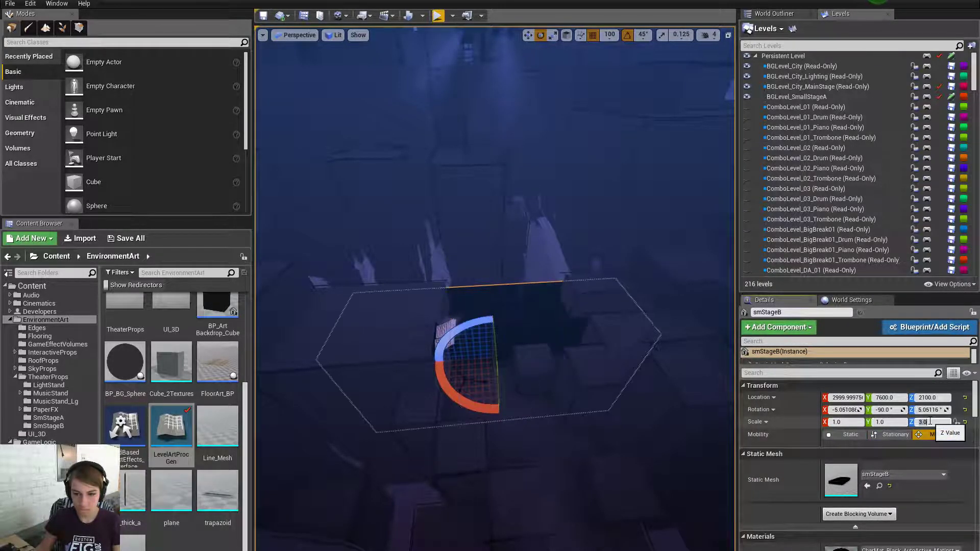
type("1")
key("Return")
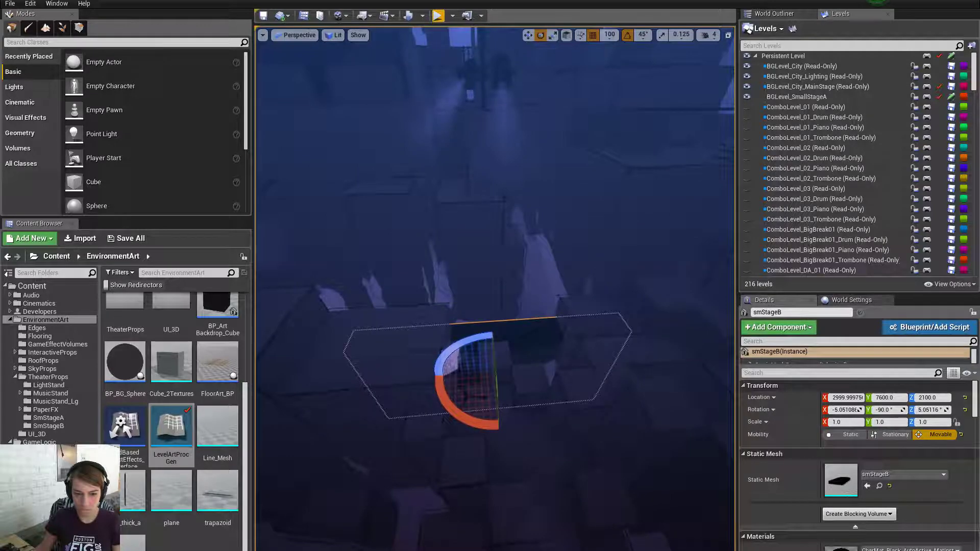
Move the smStageB block to X 3200, Y 7500, Z 2400 and check its placement beside the music stand
key("w")
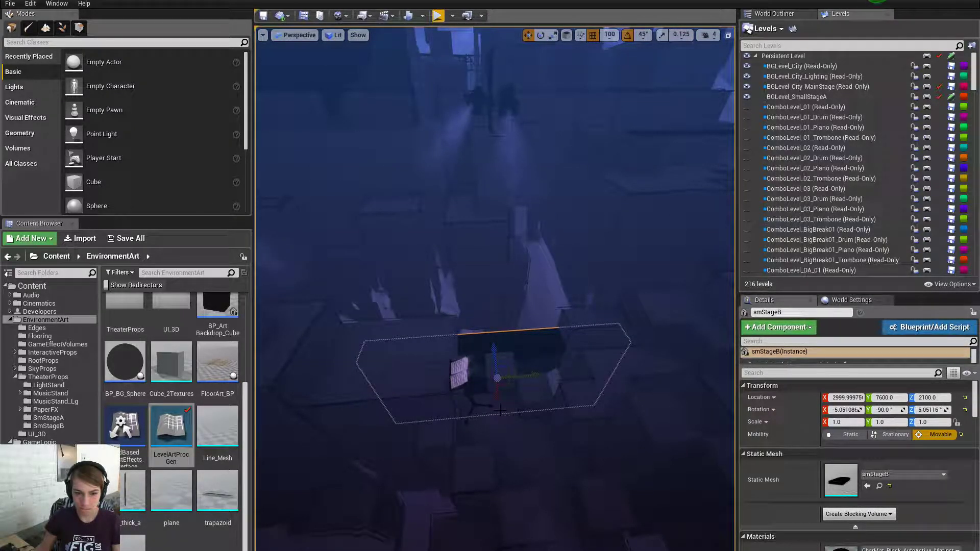
left_click_drag(493, 394, 530, 357)
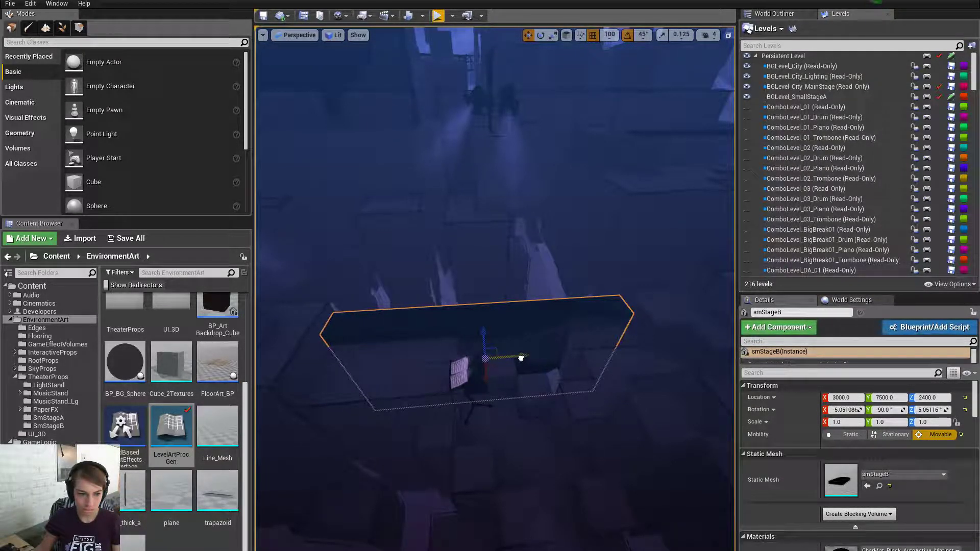
left_click_drag(457, 373, 577, 365, "alt")
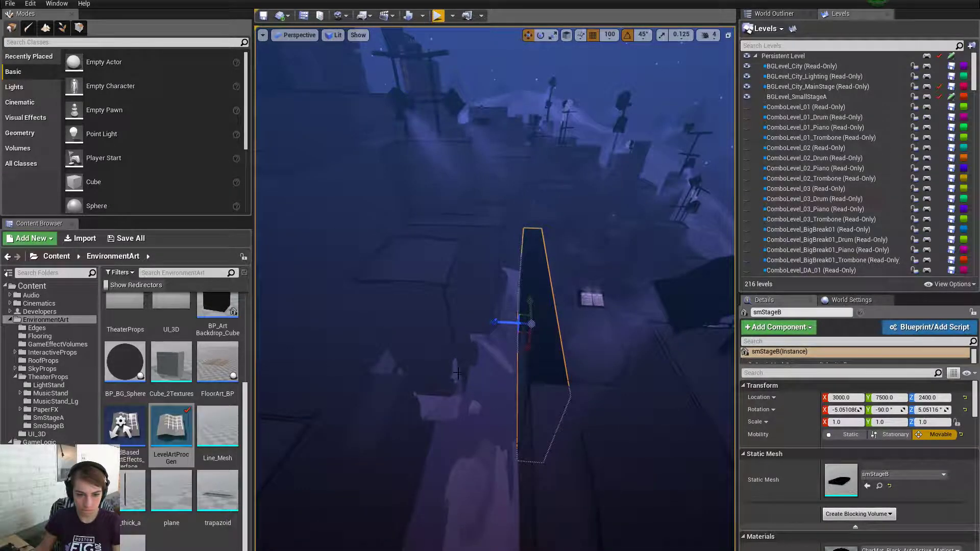
left_click_drag(499, 323, 378, 335)
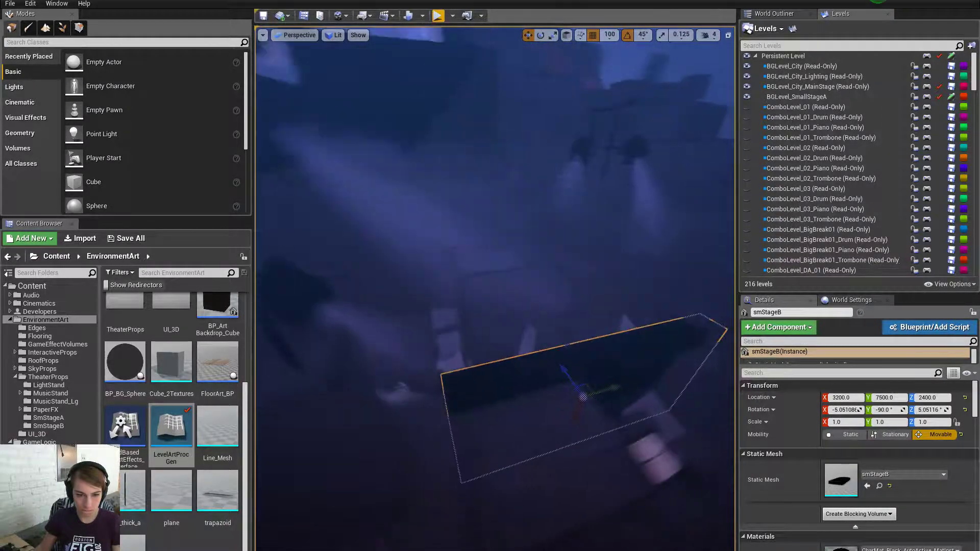
key("w")
right_click_drag(495, 307, 552, 305)
key("s")
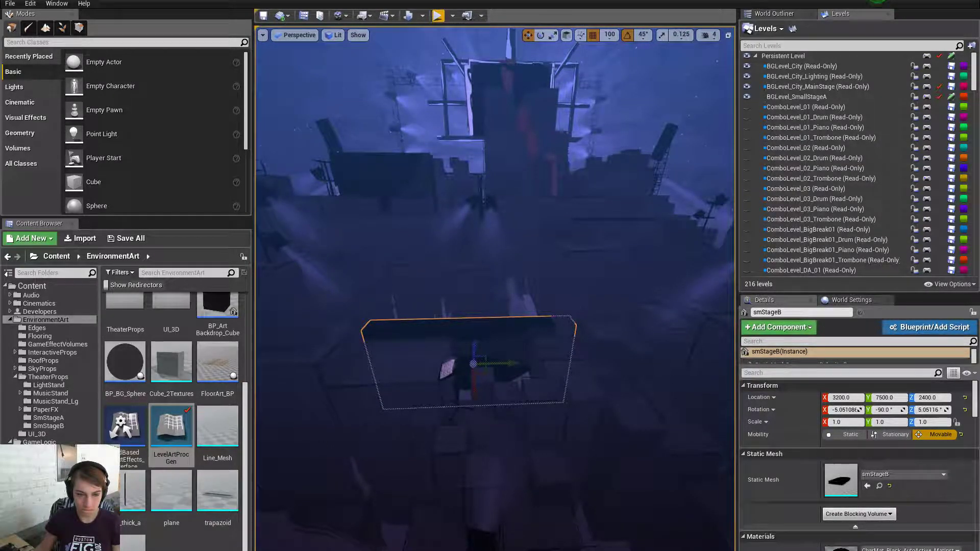
right_click_drag(553, 305, 558, 381)
key("d")
key("w")
key("a")
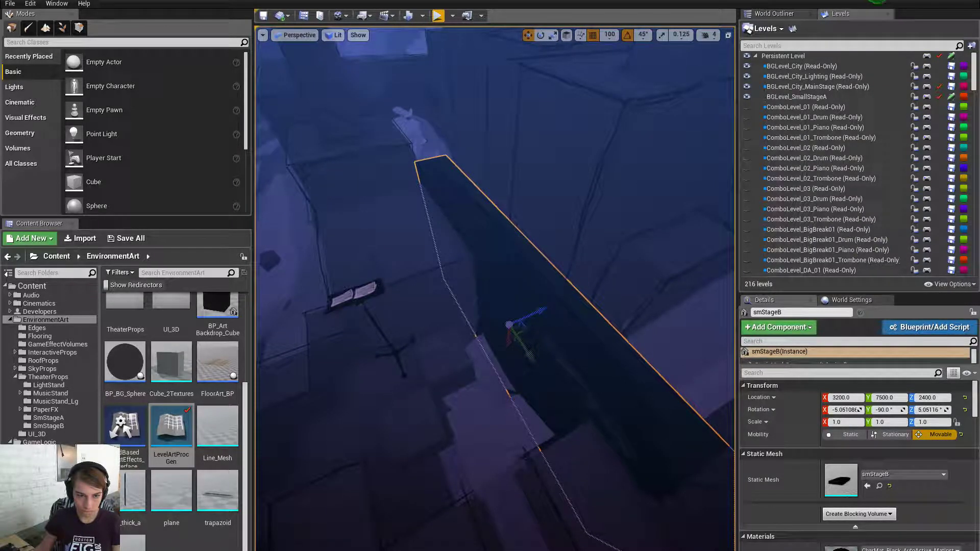
Raise the smStageB block to Z 2500 and check its placement against the music stand and main stage
right_click_drag(559, 381, 555, 283)
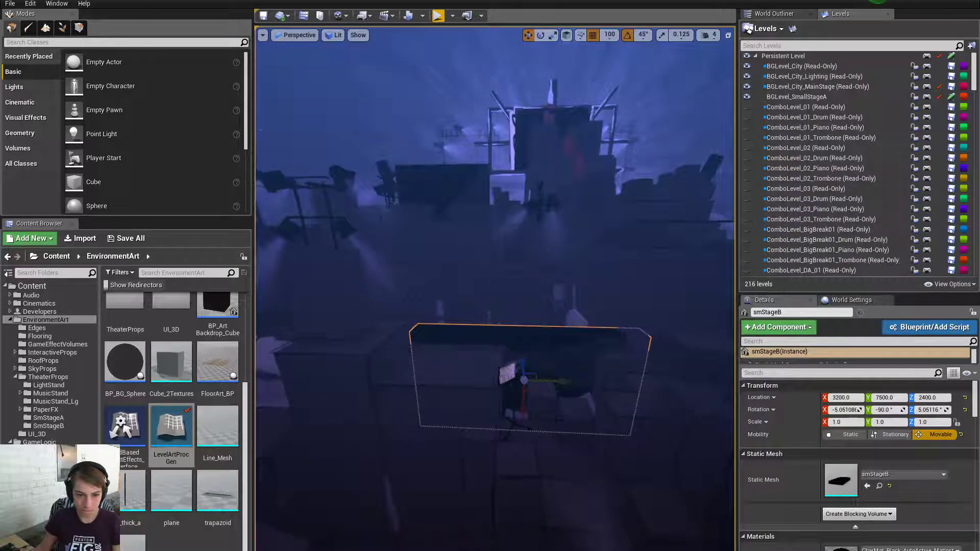
left_click_drag(525, 409, 525, 401)
right_click_drag(526, 357, 529, 348)
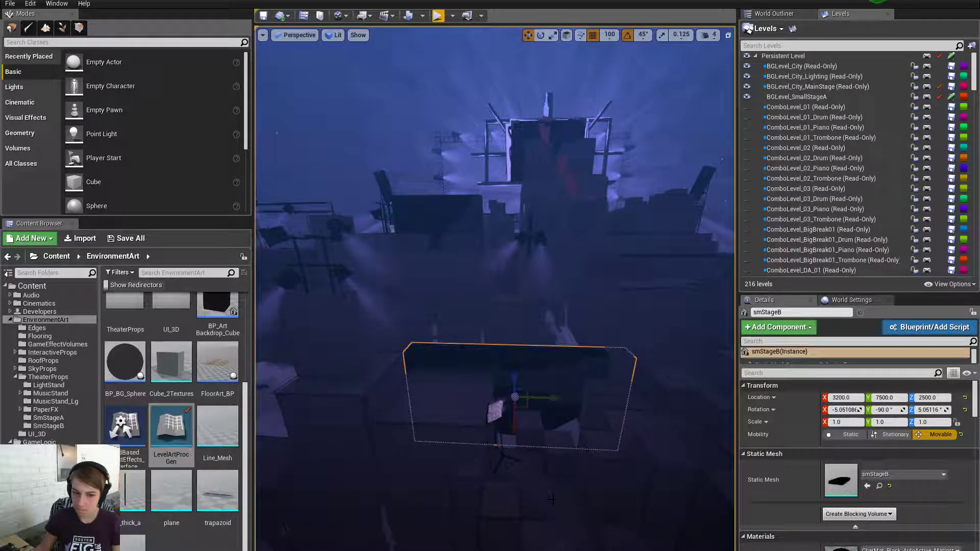
right_click_drag(526, 357, 514, 384)
key("s")
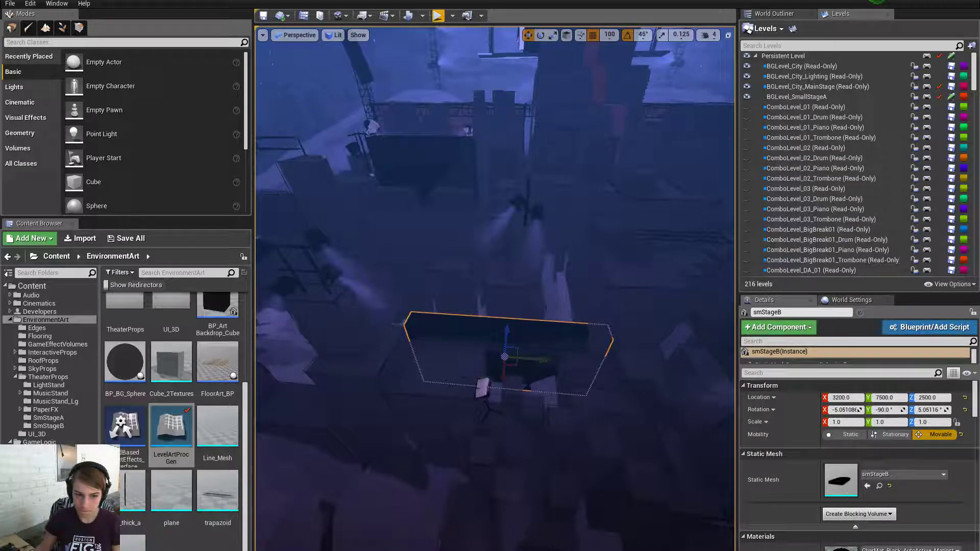
scroll(495, 311, "up", 5)
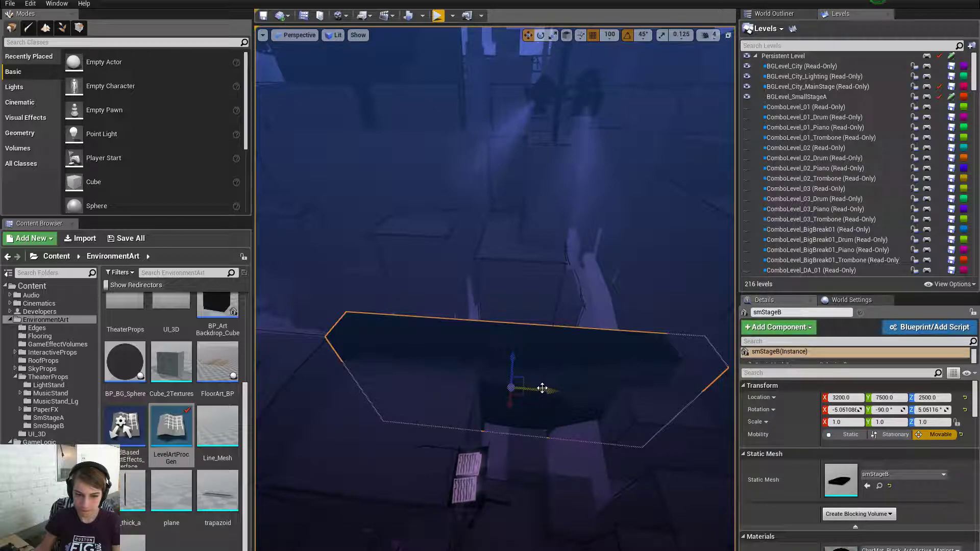
Narrow the smStageB block to a Y scale of 0.5 and view it from both sides
key("e")
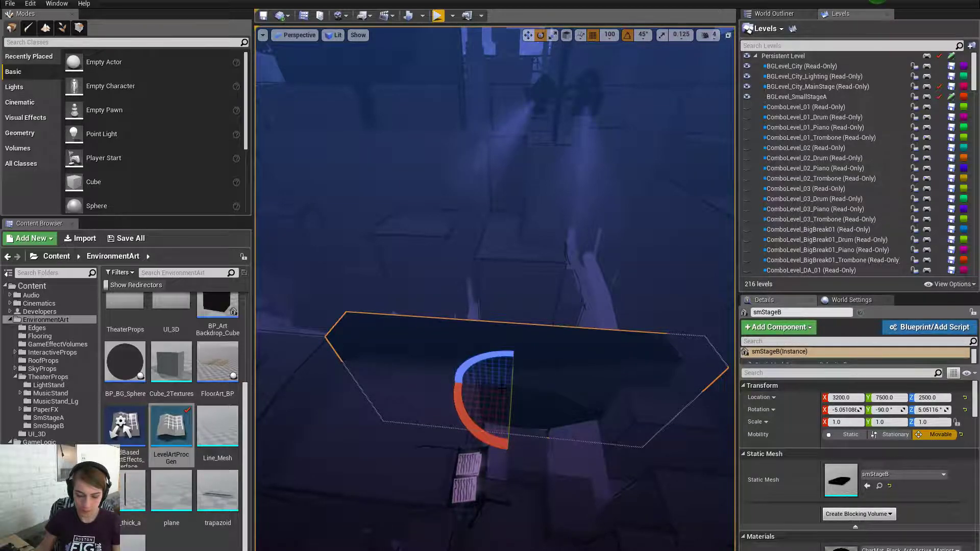
key("r")
left_click_drag(552, 389, 505, 391)
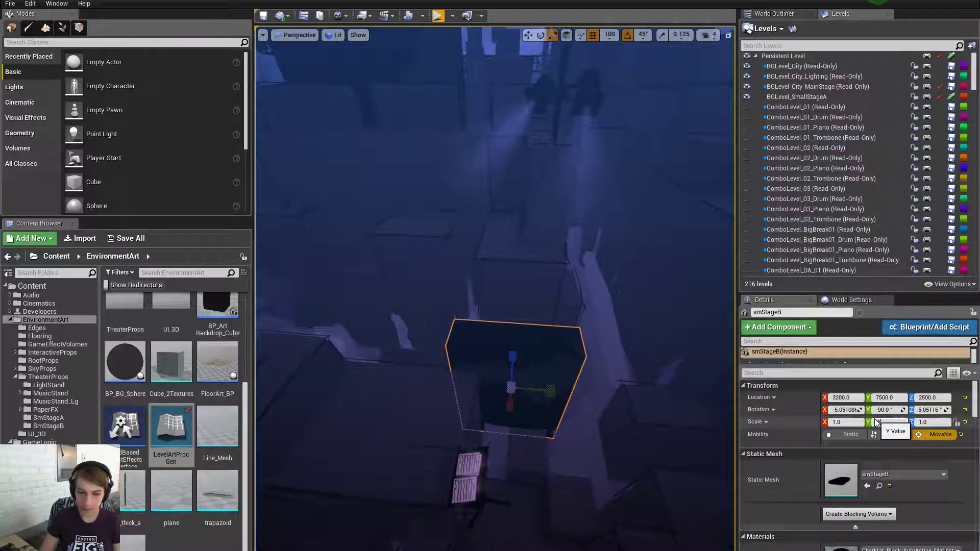
key("Return")
left_click_drag(562, 327, 715, 327, "alt")
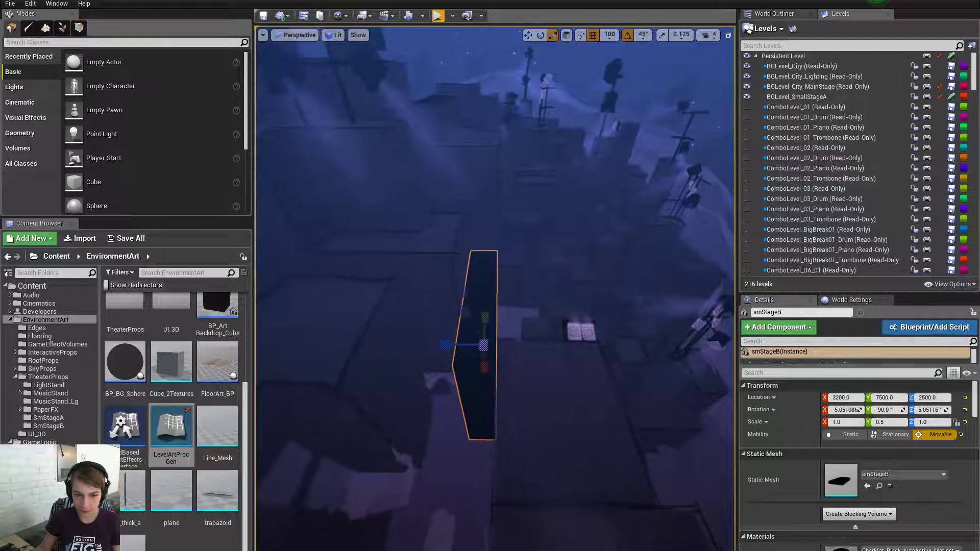
left_click_drag(561, 327, 409, 329, "alt")
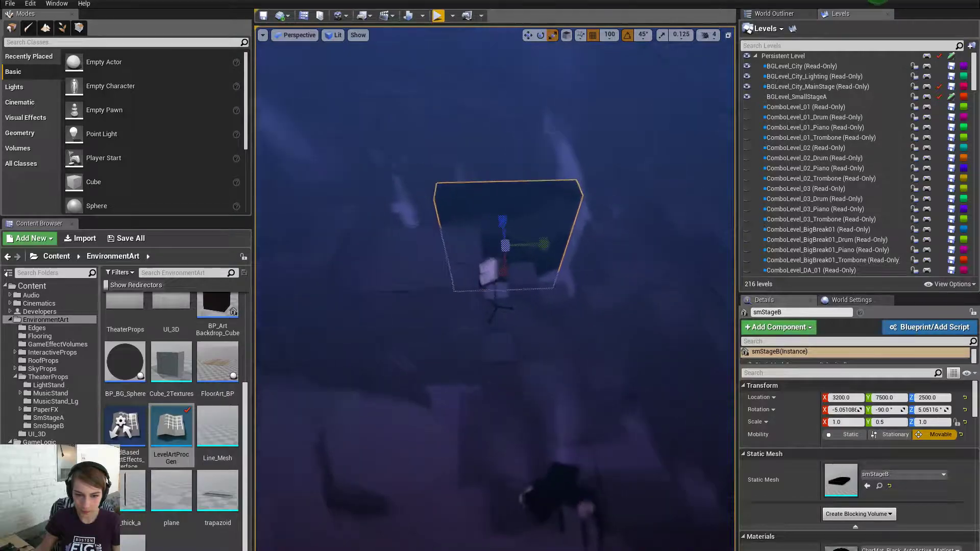
Examine the half-width smStageB block beside the music stand and surrounding floor blocks from several angles
right_click_drag(495, 288, 485, 317)
key("w")
key("s")
key("w")
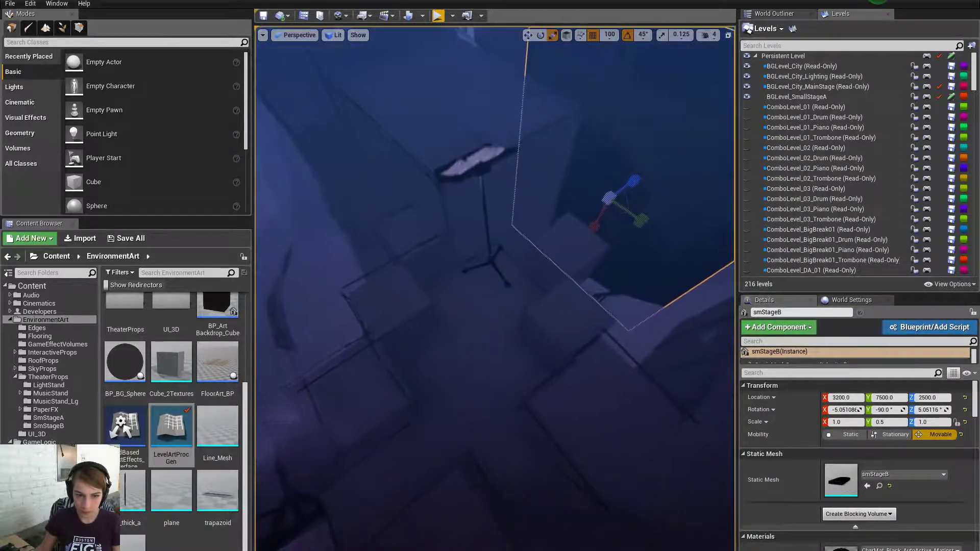
key("s")
right_click_drag(535, 286, 484, 303)
key("d")
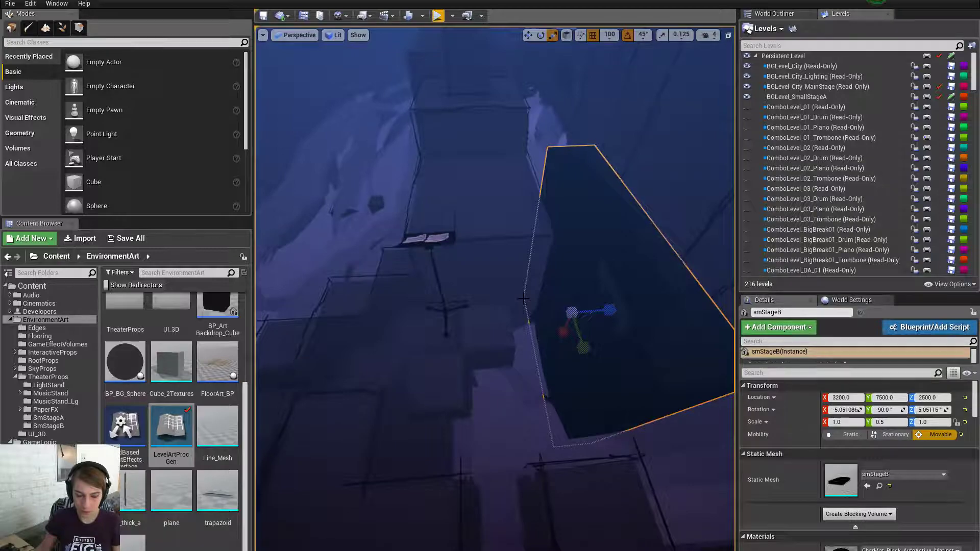
key("d")
right_click_drag(523, 299, 505, 283)
key("a")
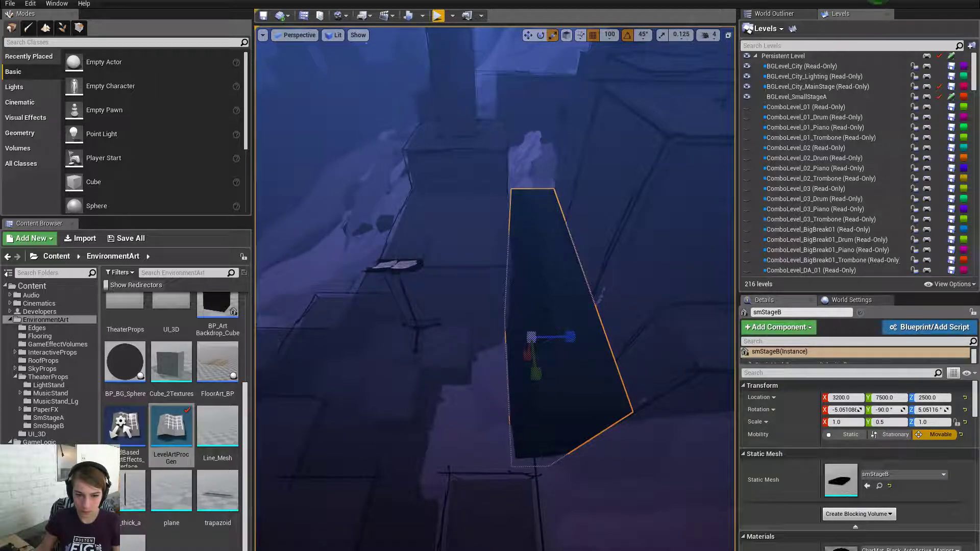
Narrow smStageB to a Y scale of about 0.26 and move it to Y 7800
left_click_drag(535, 374, 732, 449)
key("w")
key("r")
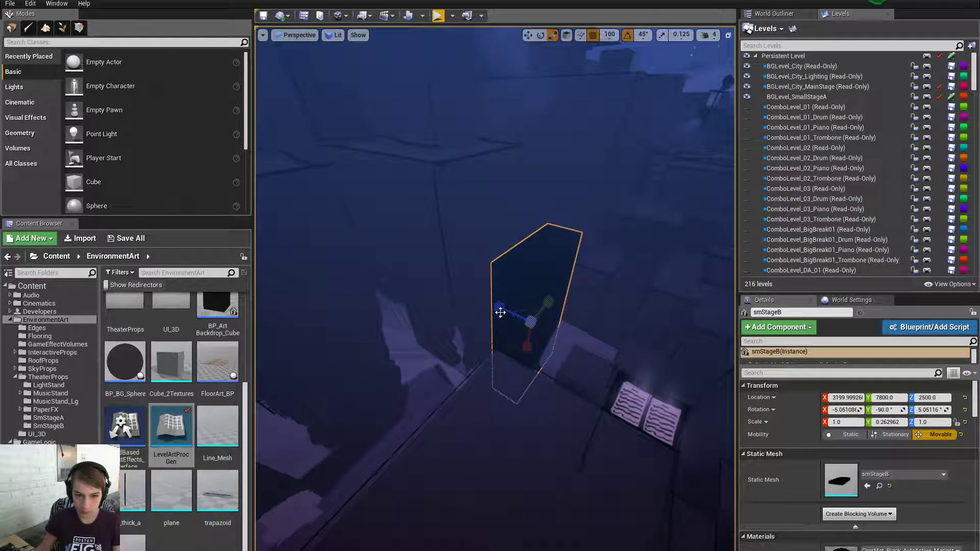
Stretch smStageB to a Z scale of about 2.18, move it to X 3100, and check how it fits among the backdrop cubes
left_click_drag(500, 313, 482, 260)
key("w")
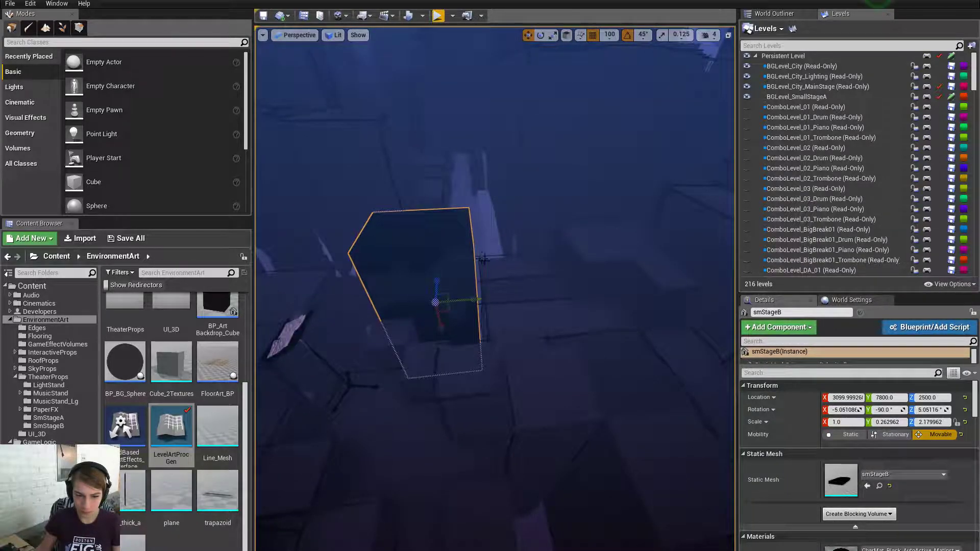
left_click(504, 280)
left_click_drag(504, 280, 539, 260, "alt")
scroll(495, 289, "down", 5)
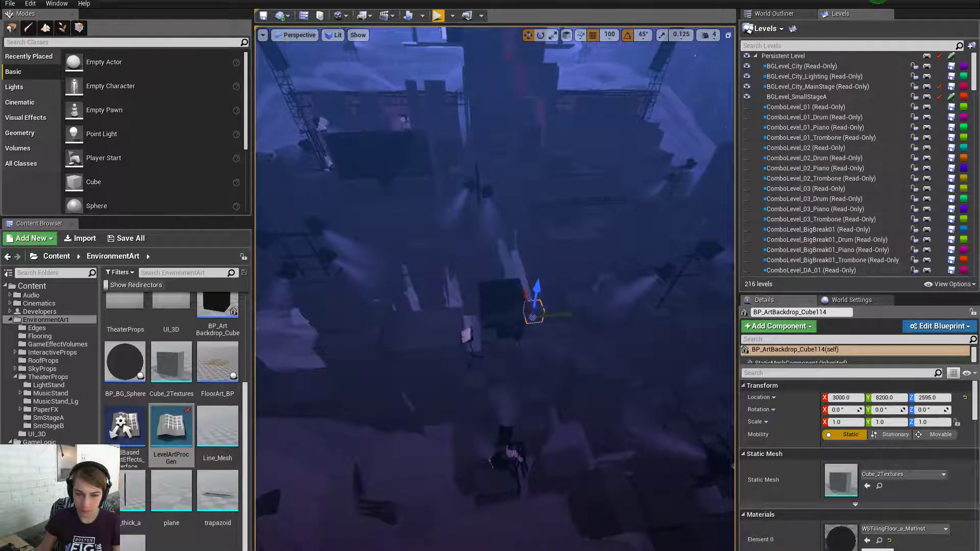
scroll(495, 288, "up", 9)
scroll(495, 288, "down", 5)
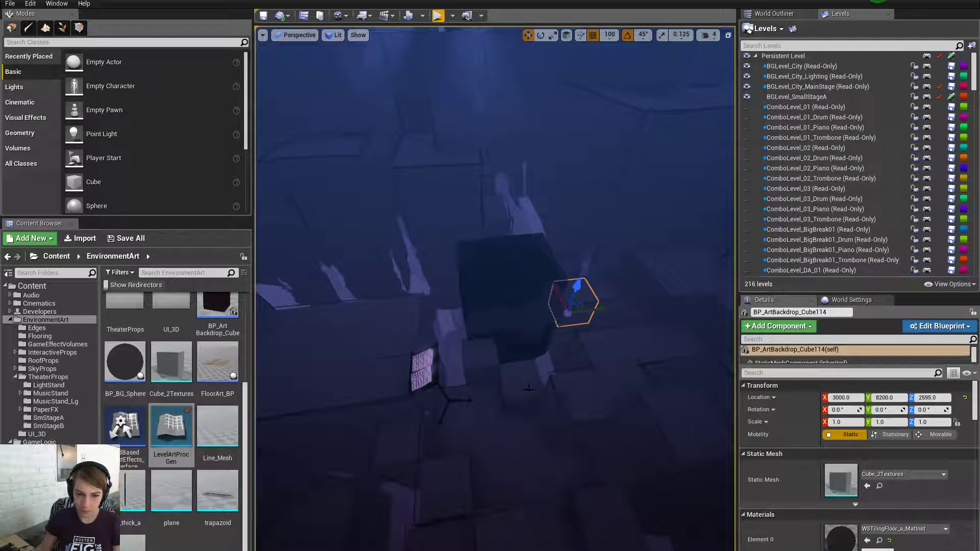
left_click(502, 339)
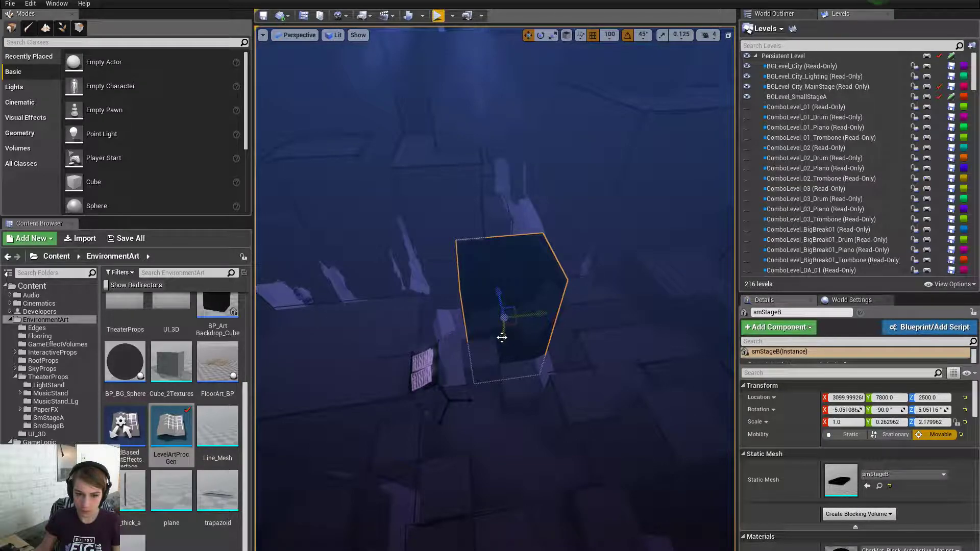
Lower the smStageB block to Z 2100 and move it to X 2900 beside the music stand
key("s")
mouse_move(526, 373)
right_mouse_down()
mouse_move(526, 327)
mouse_move(526, 373)
right_mouse_up()
key("w")
left_click_drag(510, 423, 507, 464)
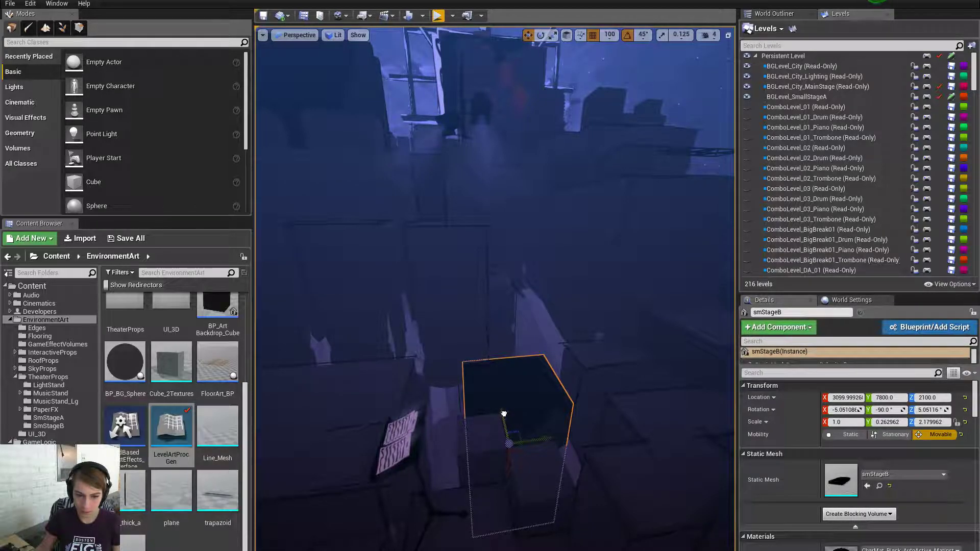
left_click_drag(504, 414, 507, 434)
key("d")
mouse_move(507, 434)
right_mouse_down()
mouse_move(419, 427)
mouse_move(505, 446)
mouse_move(503, 454)
mouse_move(500, 439)
mouse_move(495, 447)
right_mouse_up()
key("a")
key("s")
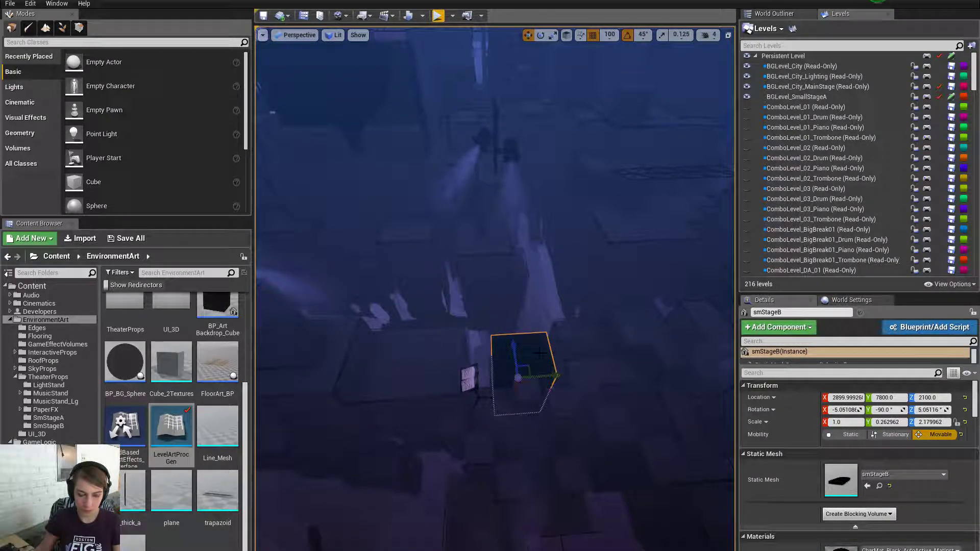
Try a Z scale of about 2.65 on smStageB, restore the previous scale, and move the block to X 3200
key("r")
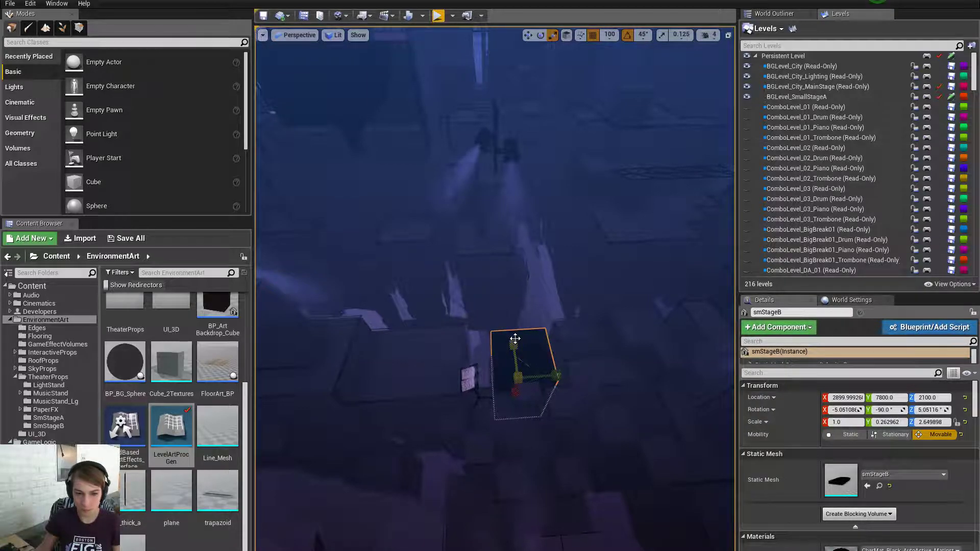
left_click_drag(515, 338, 511, 321)
key("w")
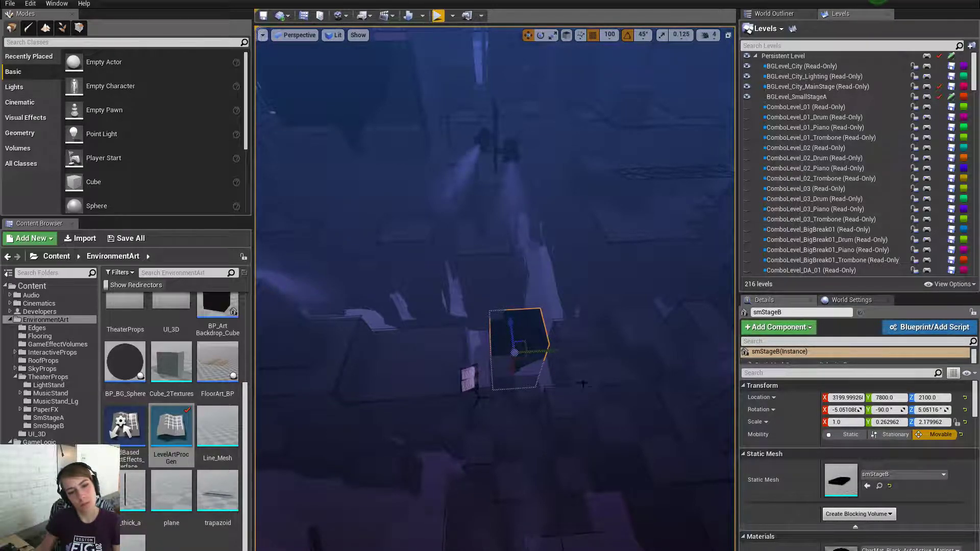
Move the smStageB block to X 2800, Y 7900 and check its position from closer up
mouse_move(583, 384)
right_mouse_down()
mouse_move(612, 386)
mouse_move(624, 403)
mouse_move(586, 386)
right_mouse_up()
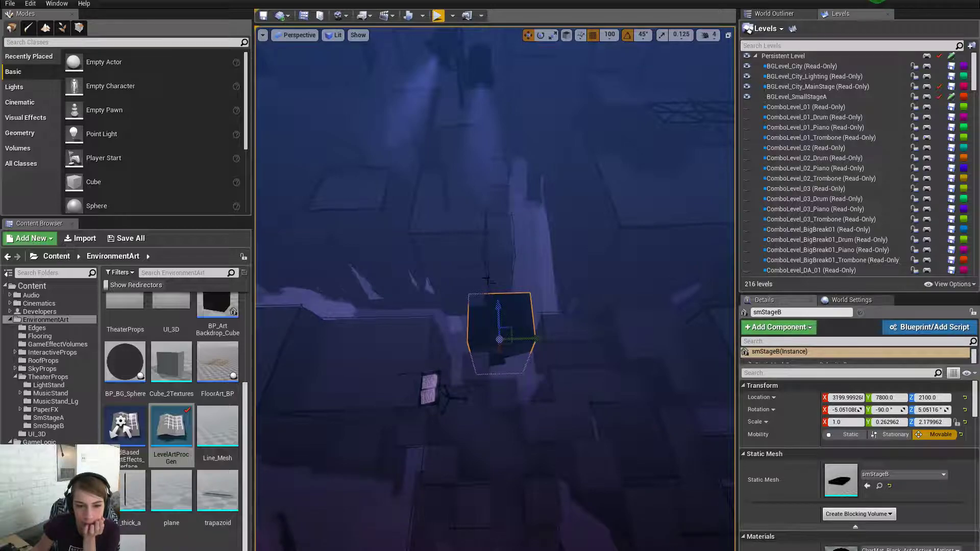
left_click_drag(501, 320, 507, 357)
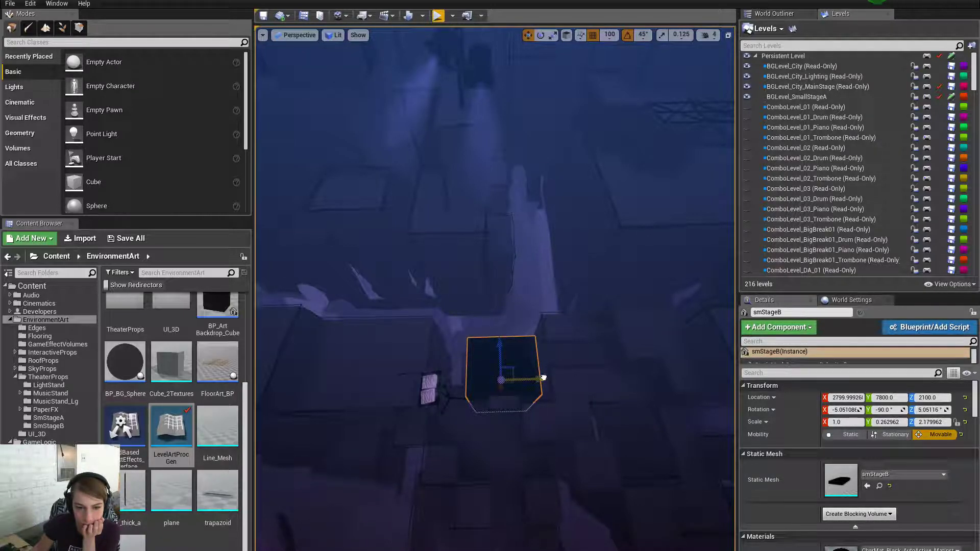
left_click_drag(543, 378, 550, 377)
right_click_drag(549, 377, 574, 351)
key("w")
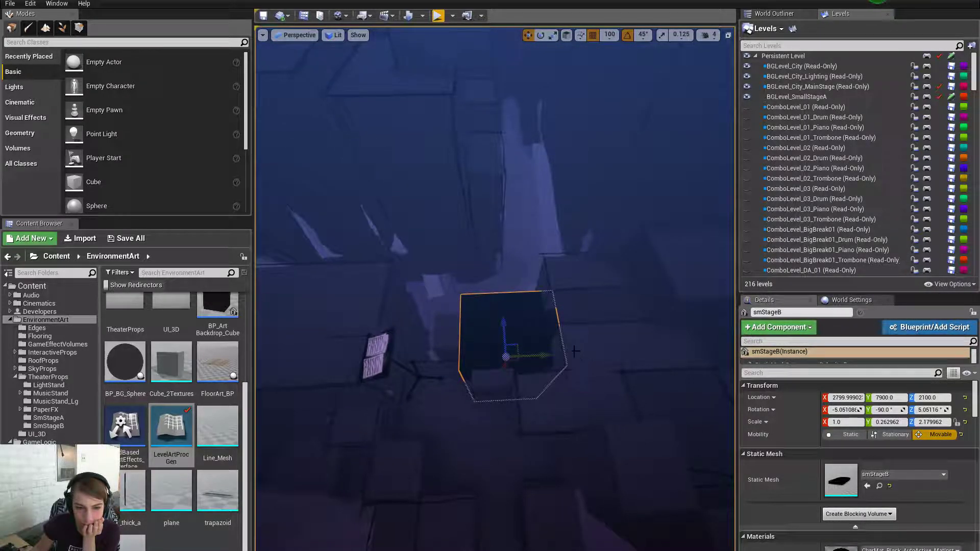
Narrow the smStageB block to a Y scale of about 0.2
key("r")
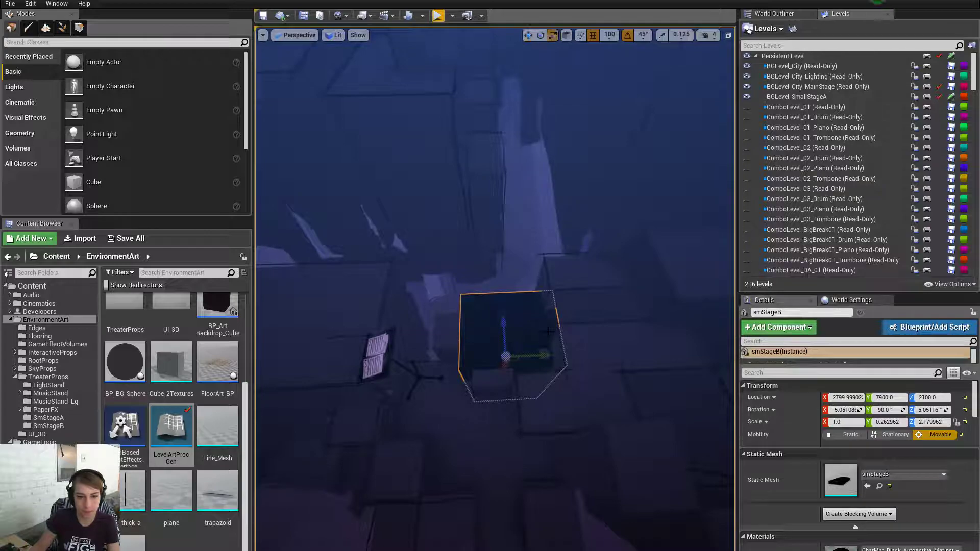
left_click_drag(544, 356, 532, 356)
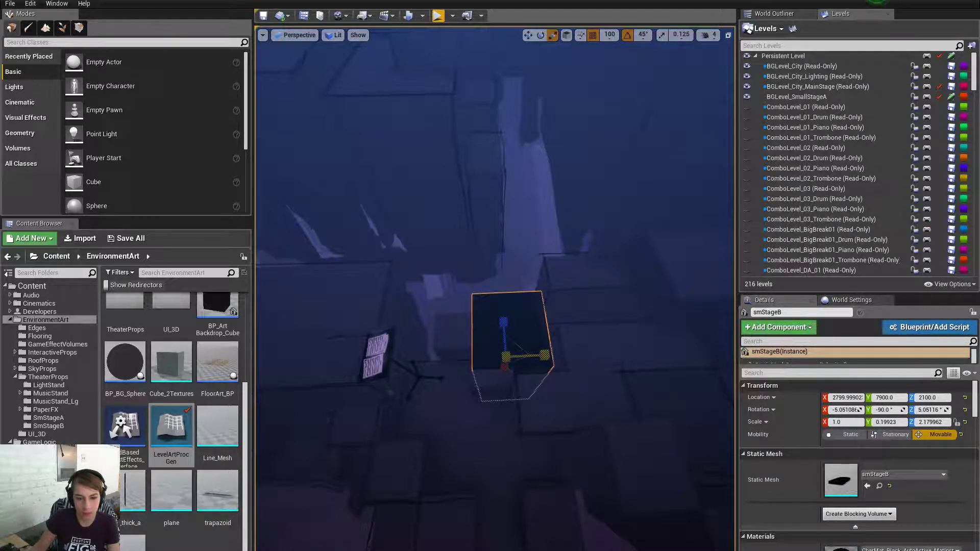
key("w")
mouse_move(505, 322)
left_mouse_down()
mouse_move(503, 314)
mouse_move(505, 324)
left_mouse_up()
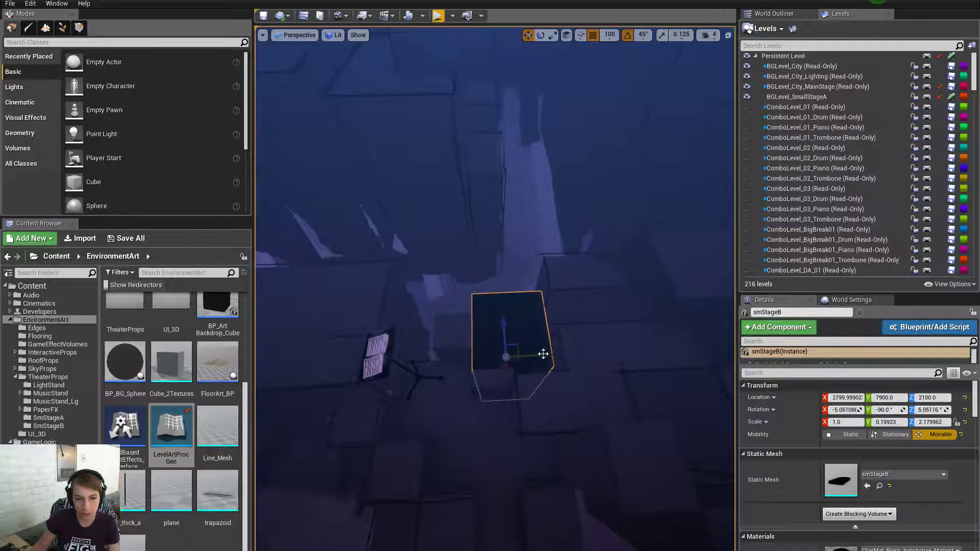
Stretch smStageB to a Z scale of about 5.06, move it to X 3000, and check it from the front
right_click_drag(545, 355, 503, 358)
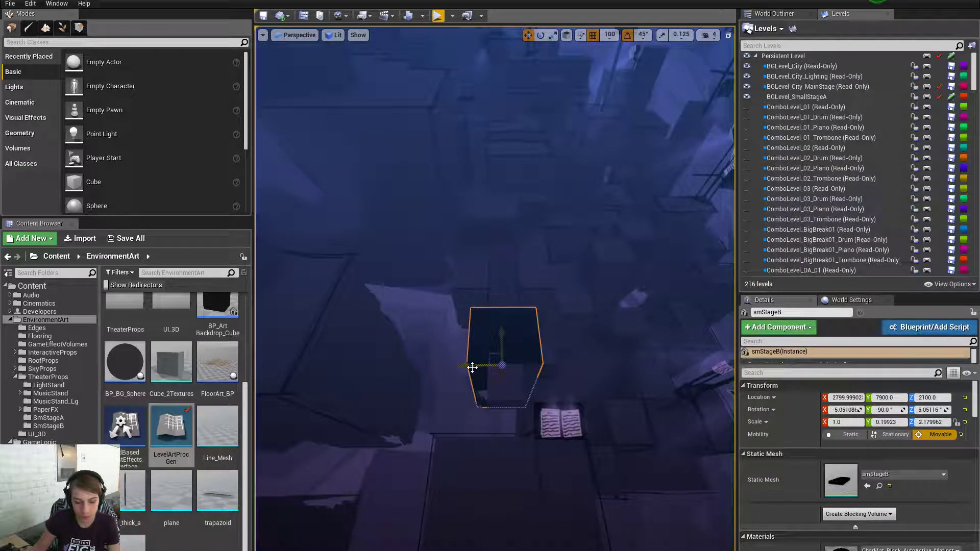
left_click_drag(463, 365, 435, 367)
key("w")
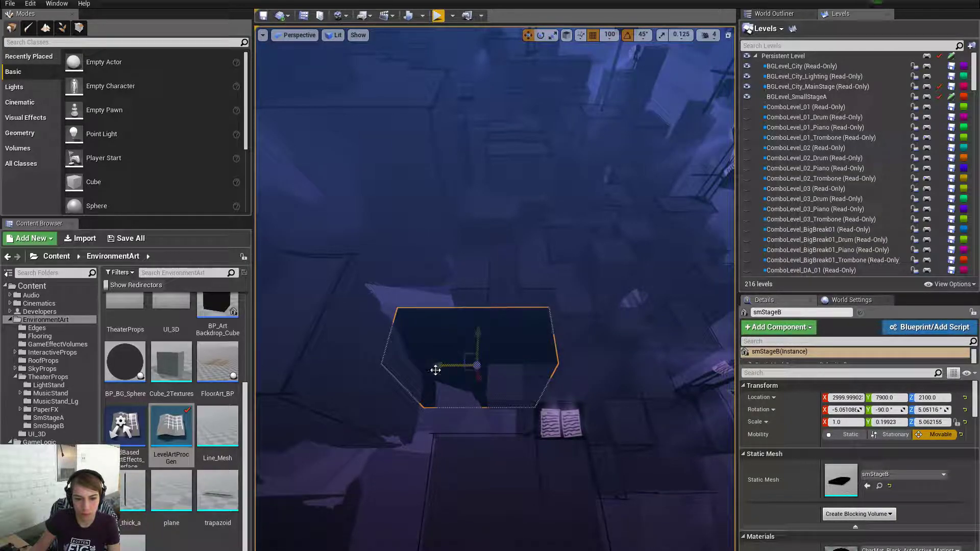
right_click_drag(435, 370, 270, 332)
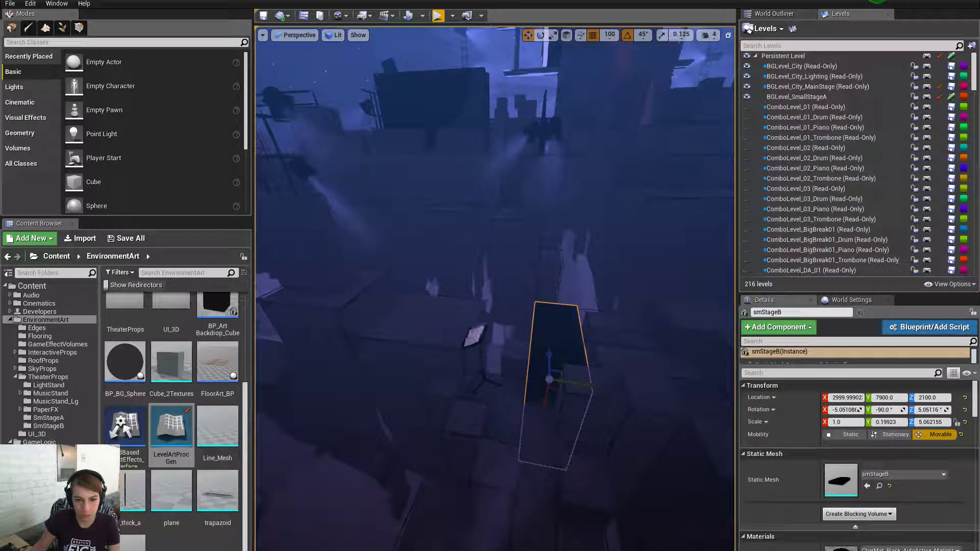
mouse_move(270, 332)
right_mouse_down()
mouse_move(282, 325)
mouse_move(276, 321)
mouse_move(316, 324)
mouse_move(278, 325)
right_mouse_up()
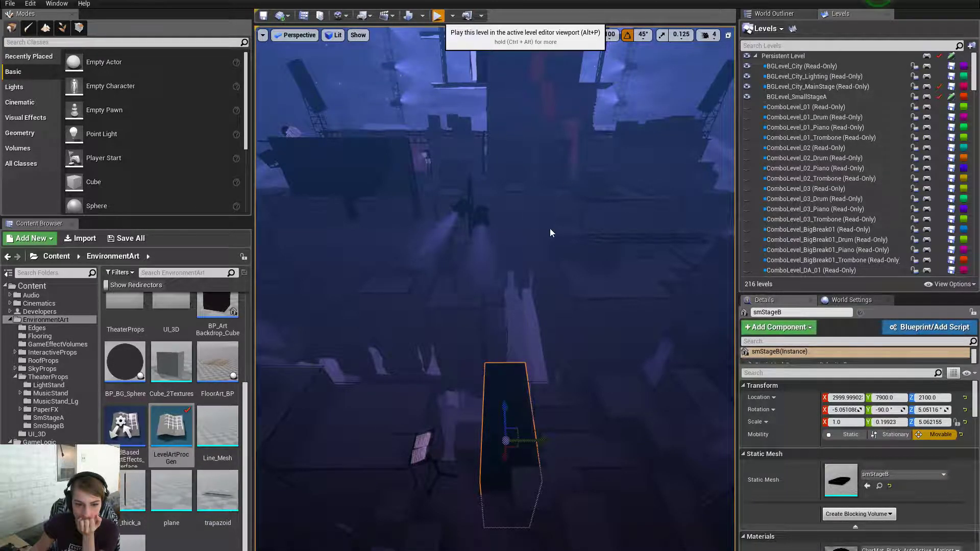
Play the level fullscreen, go back from the small stage to the whole-city view to check the stage blocks, and leave the level map
key("alt+p")
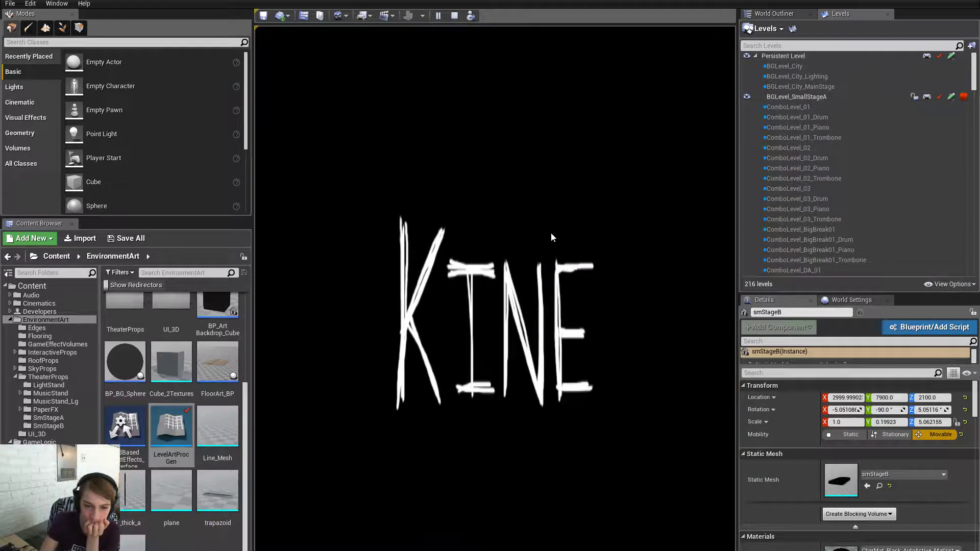
key("F11")
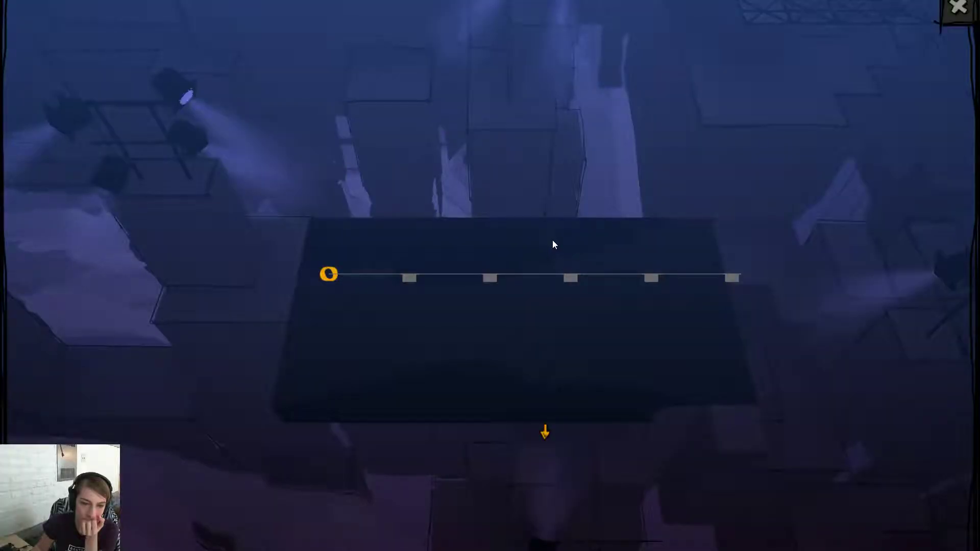
left_click(545, 433)
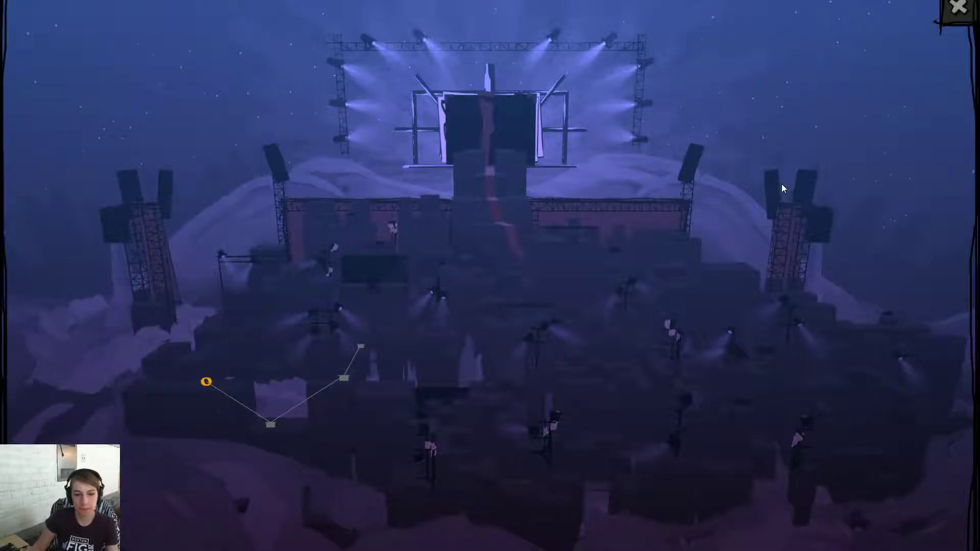
key("Escape")
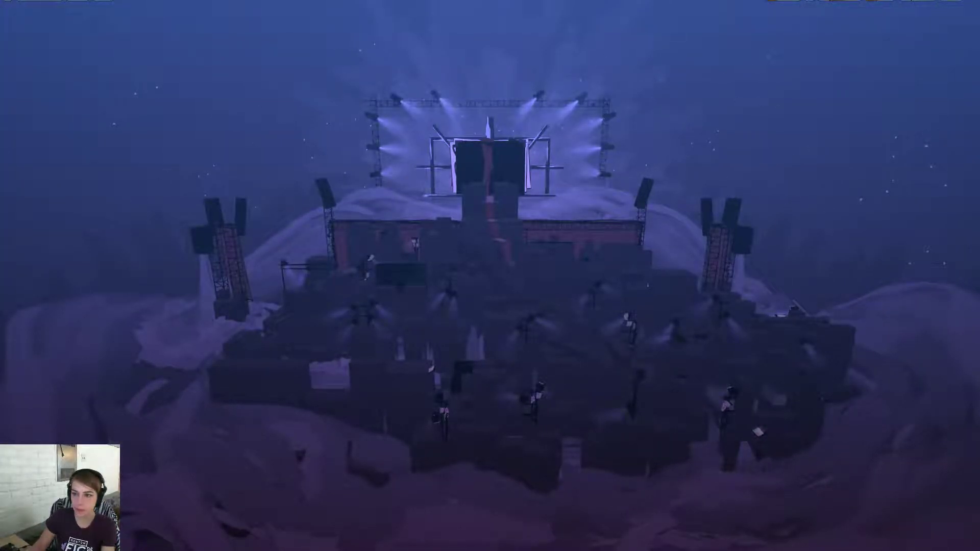
right_click(787, 274)
key("Escape")
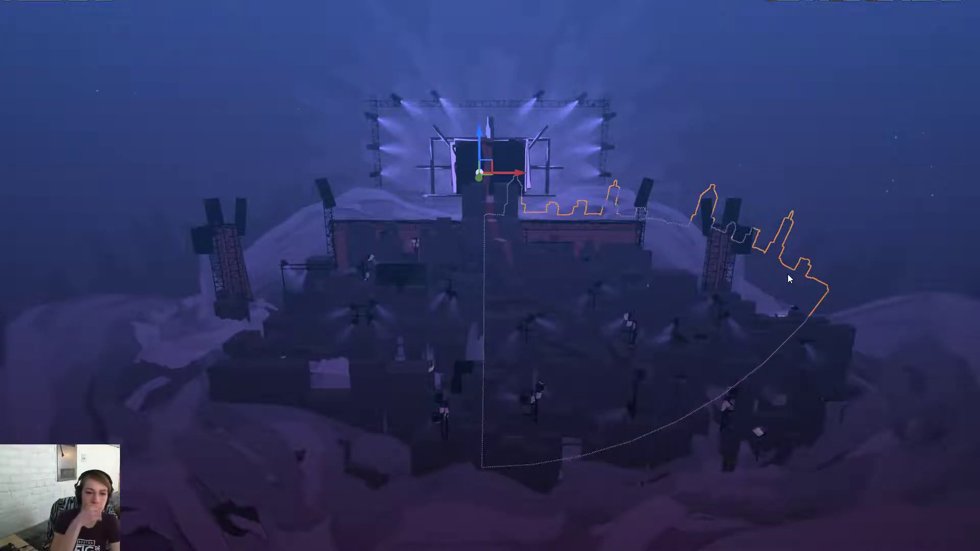
Play the level and check the stage blocks in the whole-city map view
key("alt+p")
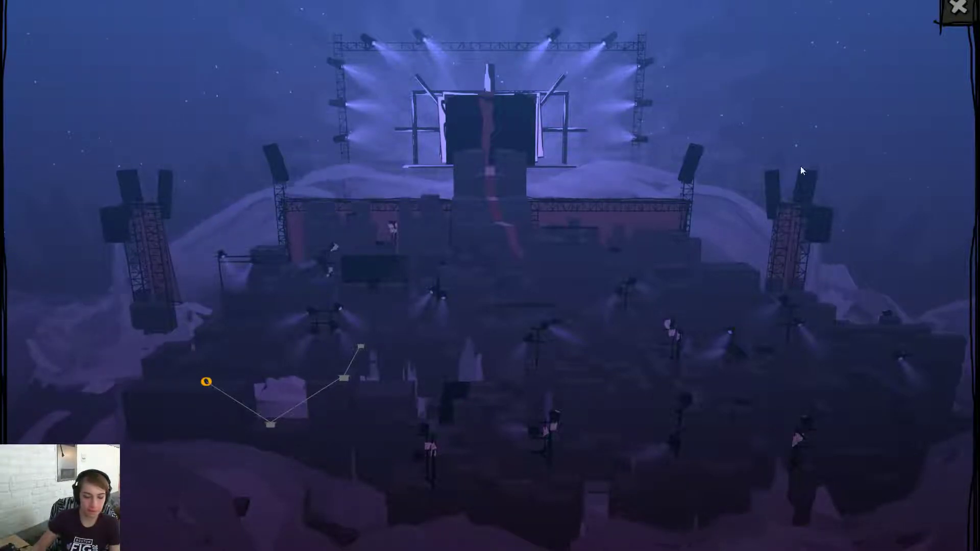
left_click(501, 224)
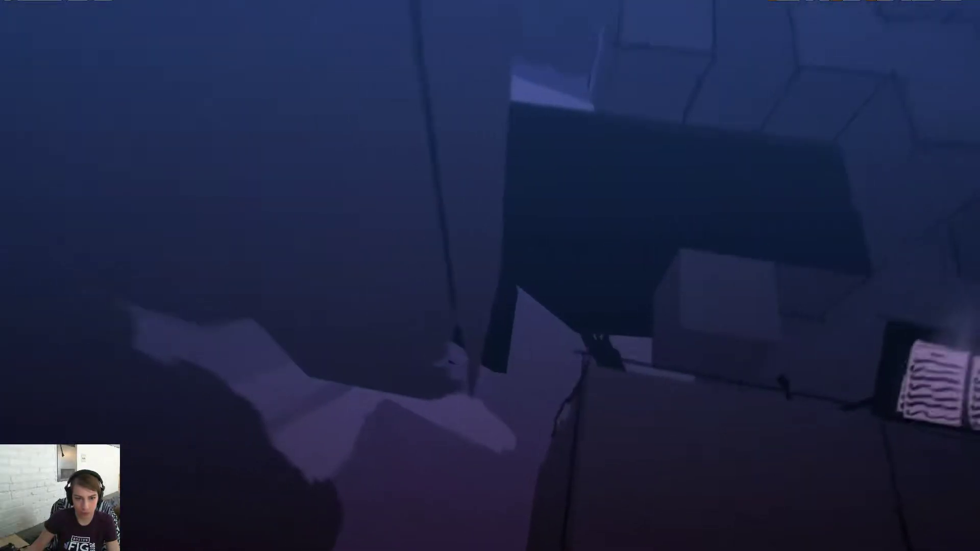
Duplicate the small grey cube beside the dark stage block and place the copy directly next to the original
left_click(704, 337)
right_click_drag(704, 337, 555, 343)
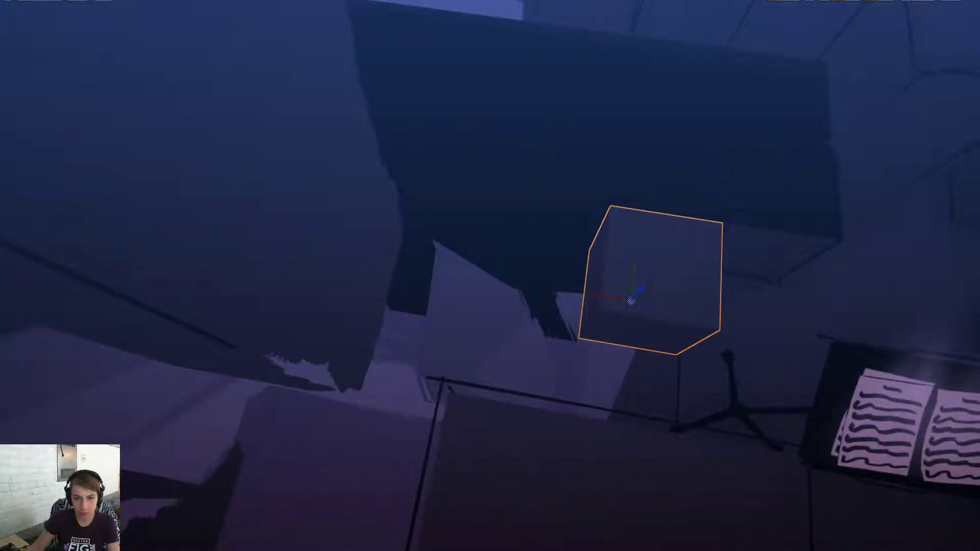
left_click_drag(592, 293, 478, 290)
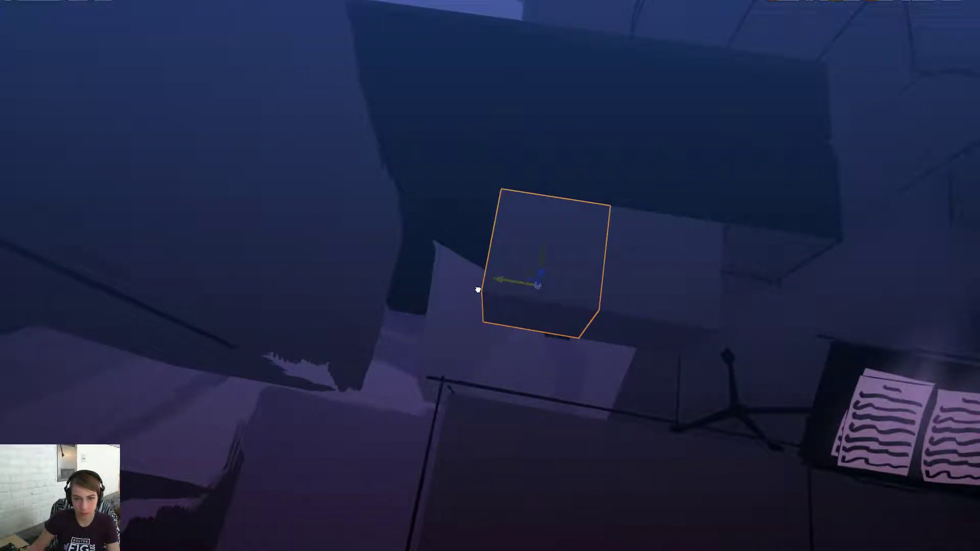
Shorten the large dark stage block along its length with the scale tool
right_click_drag(472, 275, 510, 357)
left_click(595, 388)
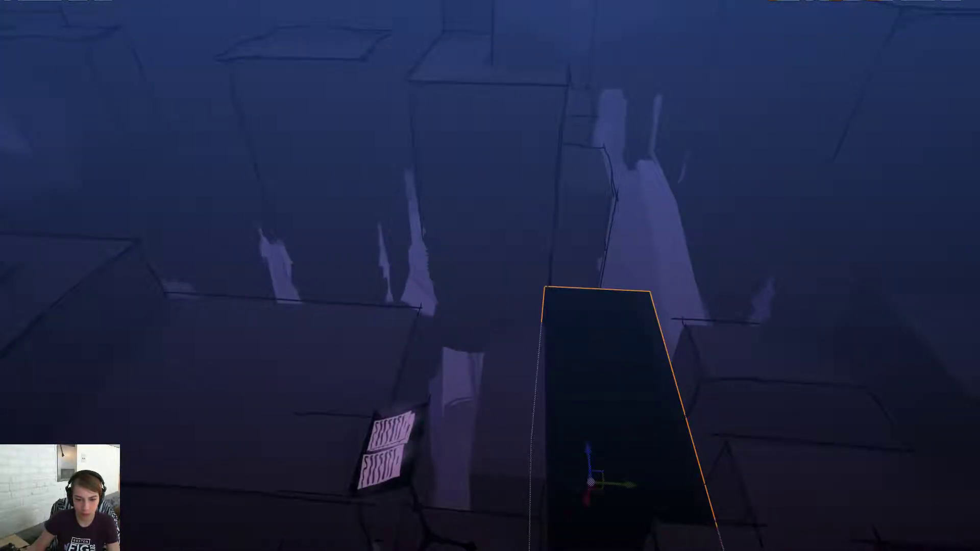
right_click_drag(594, 388, 740, 447)
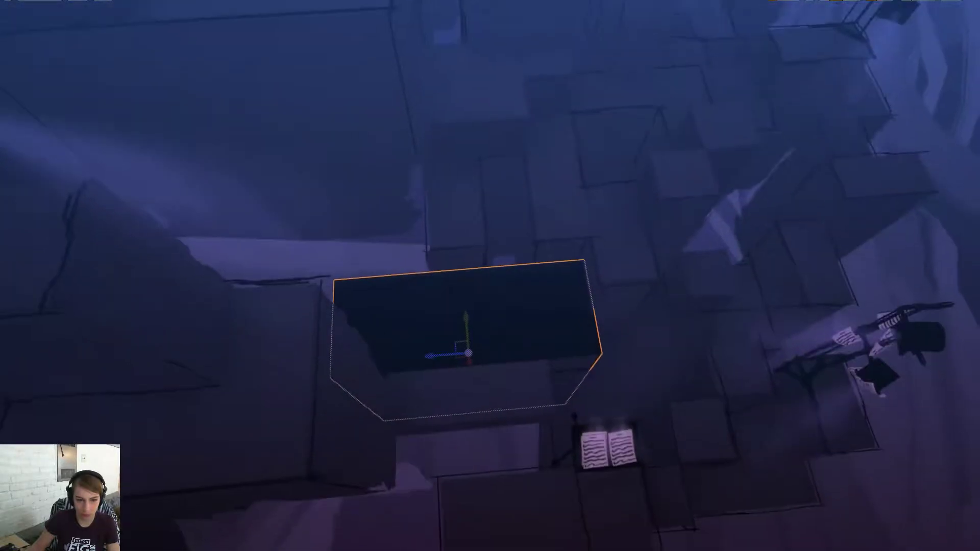
left_click(416, 404)
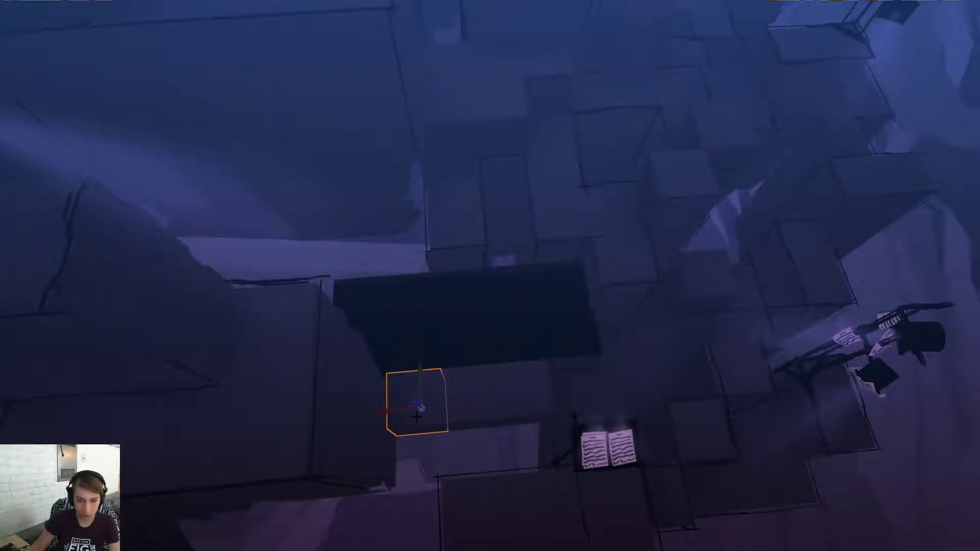
left_click(459, 322)
key("r")
right_click_drag(459, 322, 148, 178)
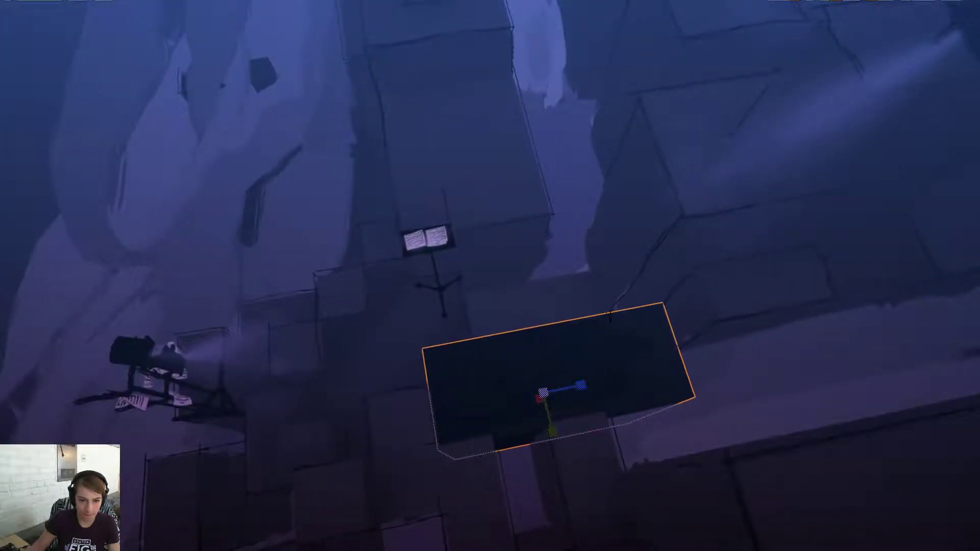
mouse_move(576, 390)
left_mouse_down()
mouse_move(552, 393)
mouse_move(588, 383)
left_mouse_up()
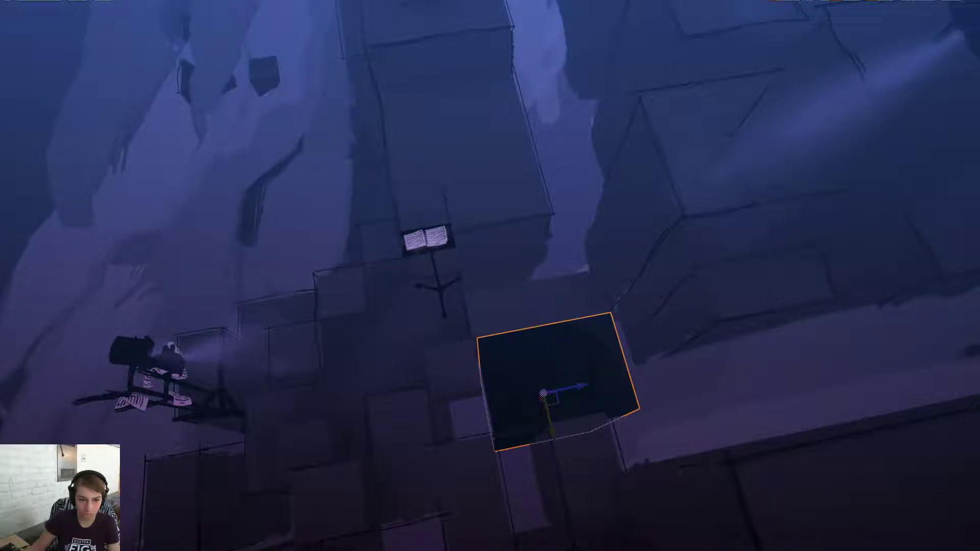
Place another copy of the small cube along the short edge of the dark block and check the fit
right_click_drag(490, 275, 490, 301)
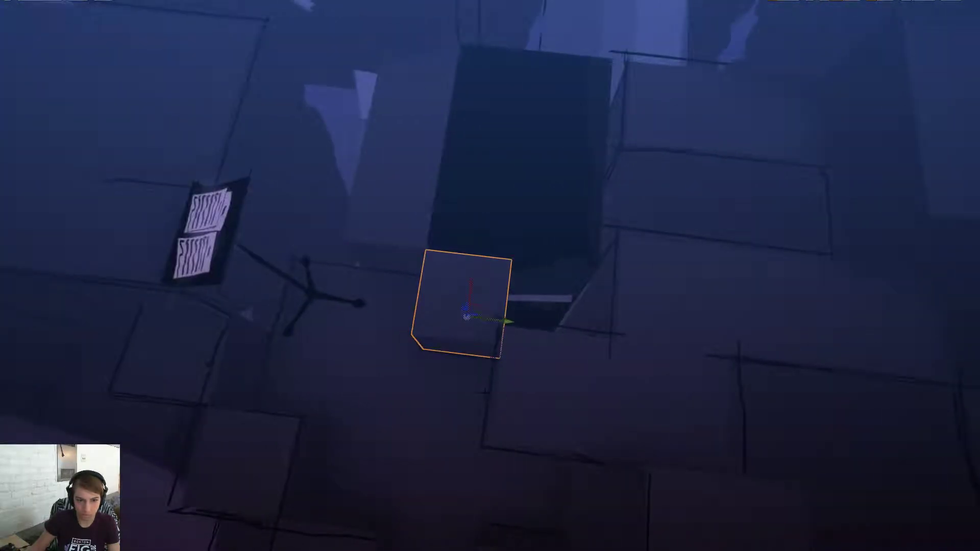
left_click_drag(506, 320, 600, 336)
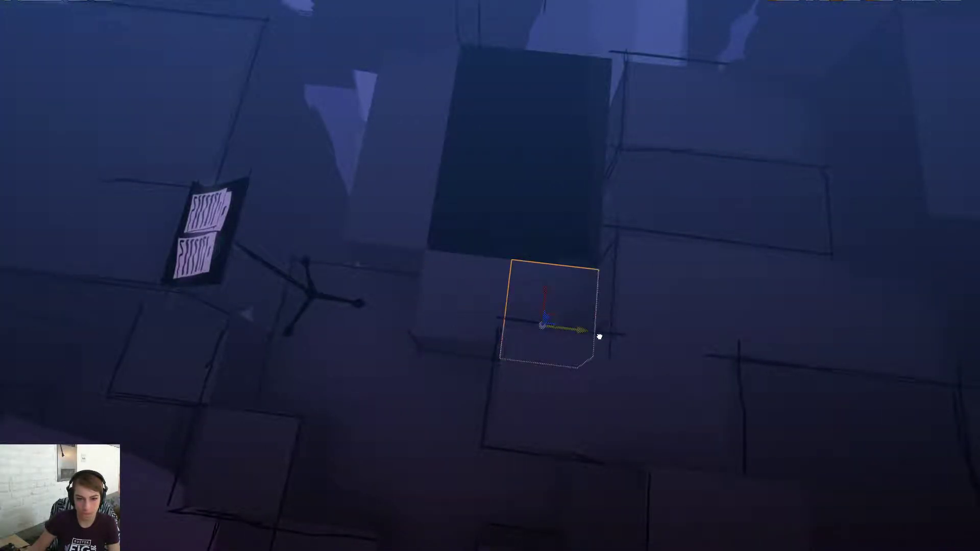
right_click_drag(490, 301, 442, 262)
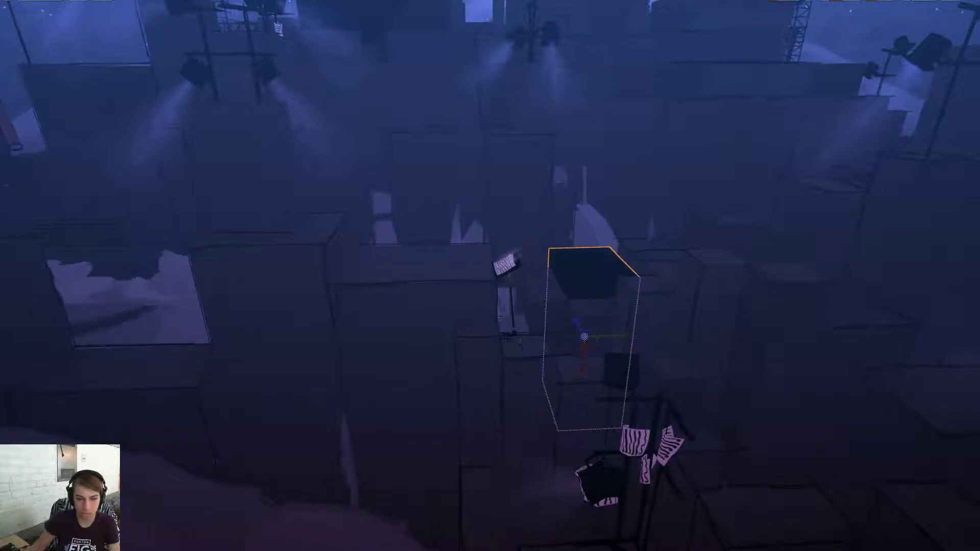
right_click_drag(477, 326, 460, 265)
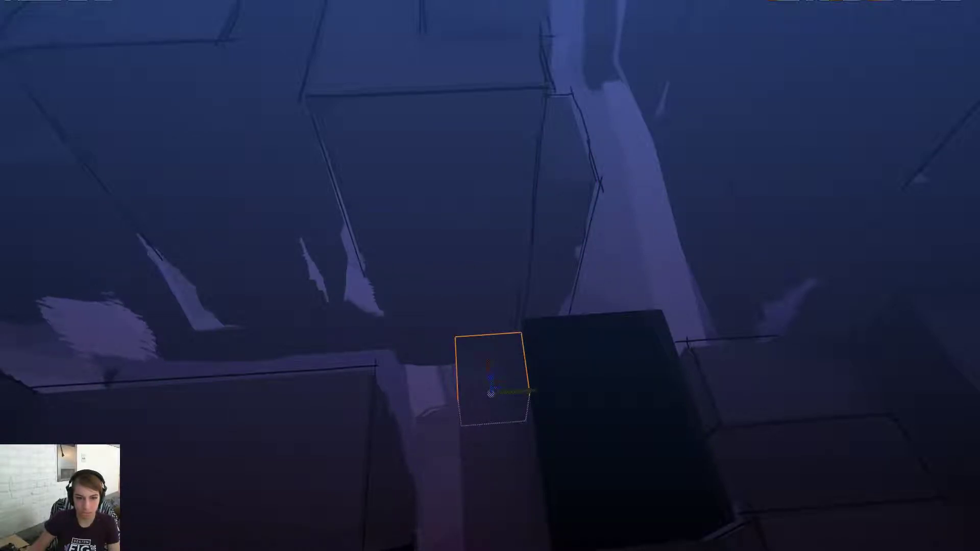
Place further copies of the small cube around the corner and outer side of the dark block
right_click_drag(490, 276, 607, 373)
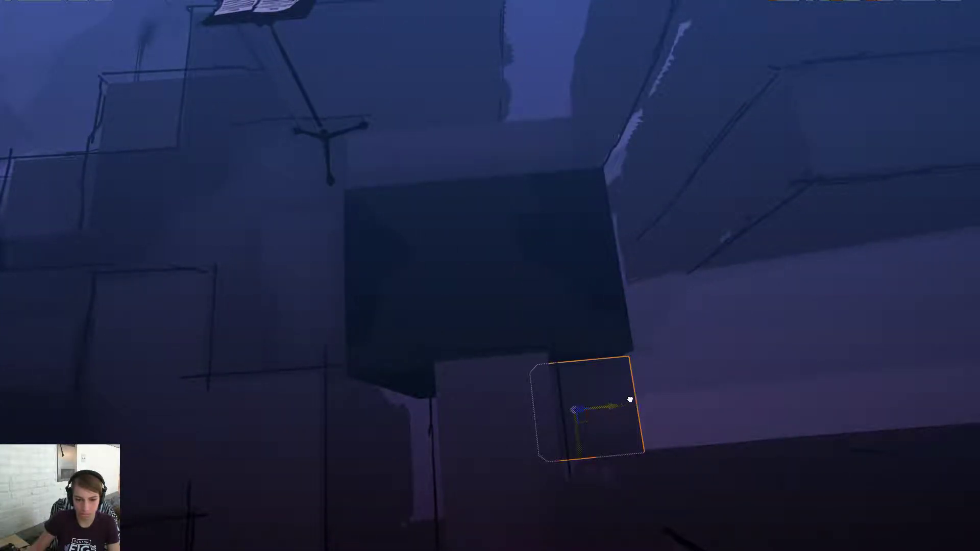
left_click_drag(630, 399, 725, 396)
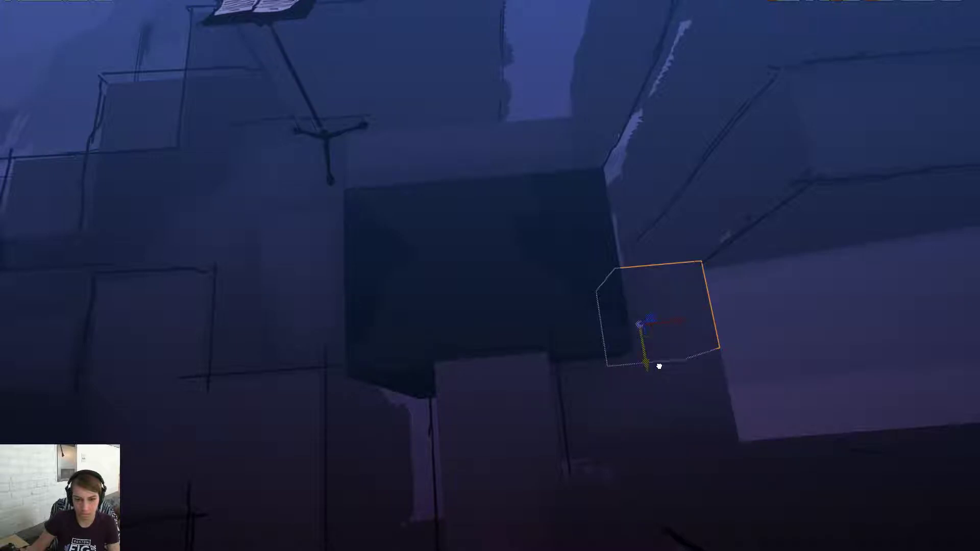
right_click_drag(490, 276, 503, 306)
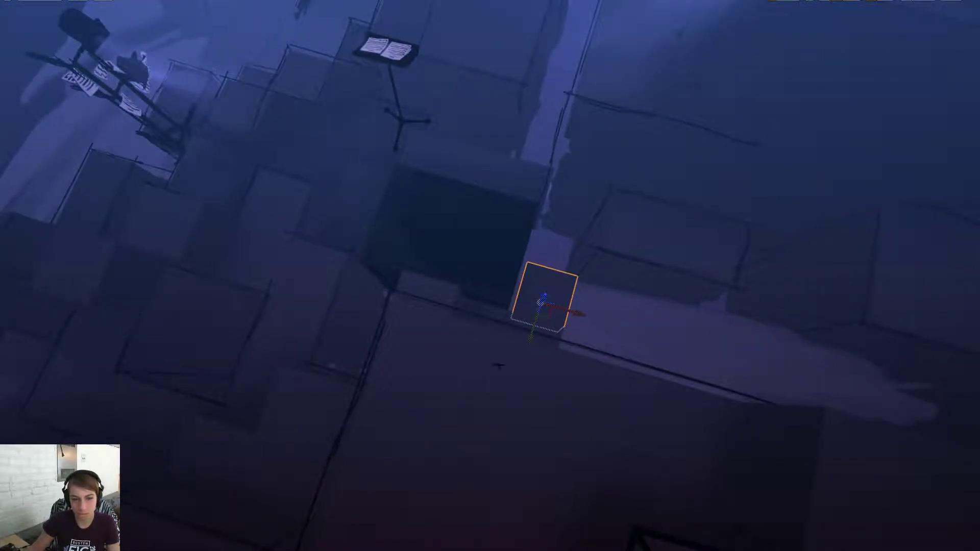
right_click_drag(498, 364, 501, 363)
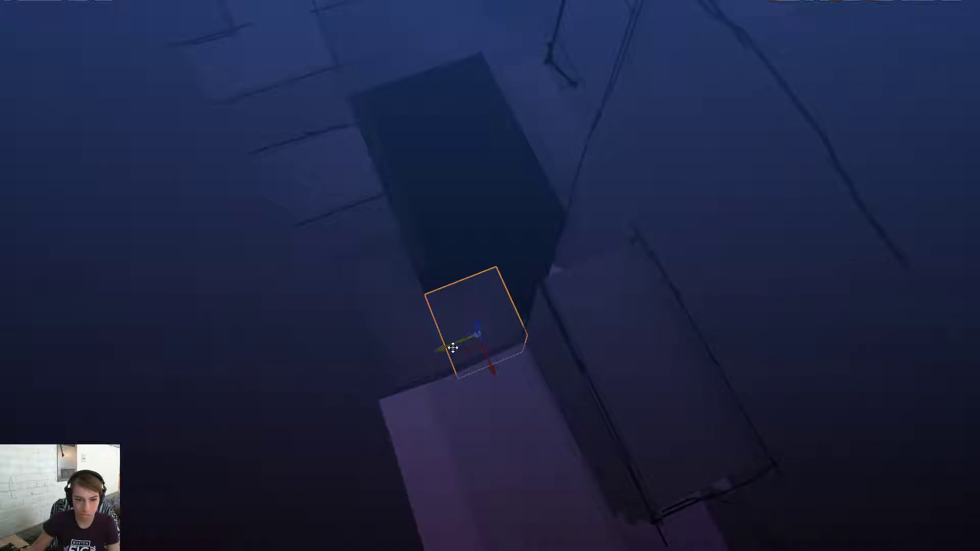
left_click_drag(453, 348, 436, 378)
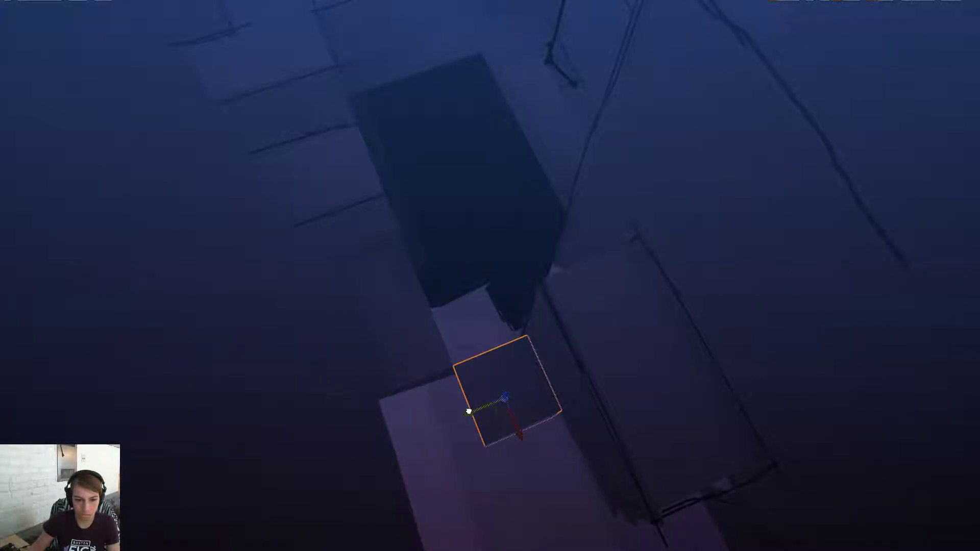
left_click_drag(469, 412, 402, 438)
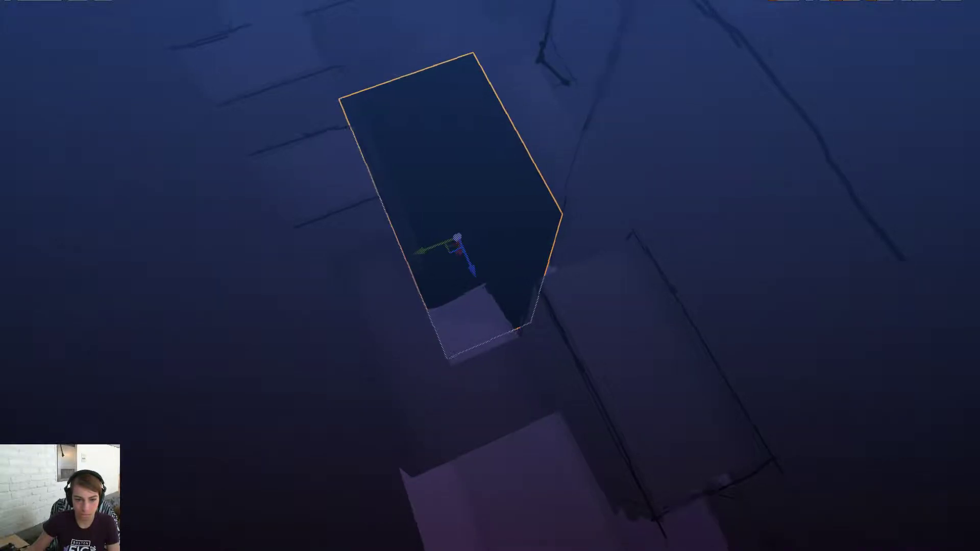
Adjust the row of small cubes along the dark block's edge and check it from the front
right_click_drag(458, 317, 493, 306)
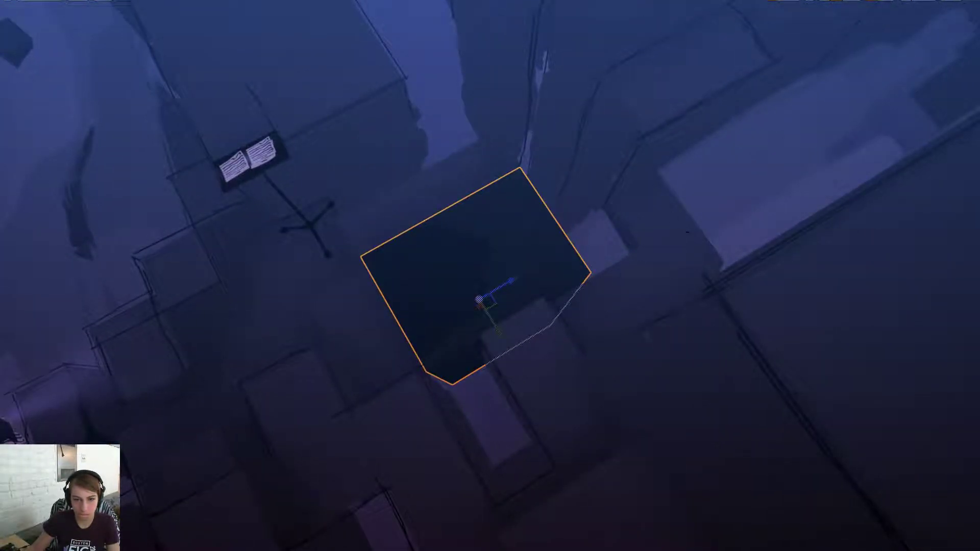
right_click_drag(599, 241, 569, 180)
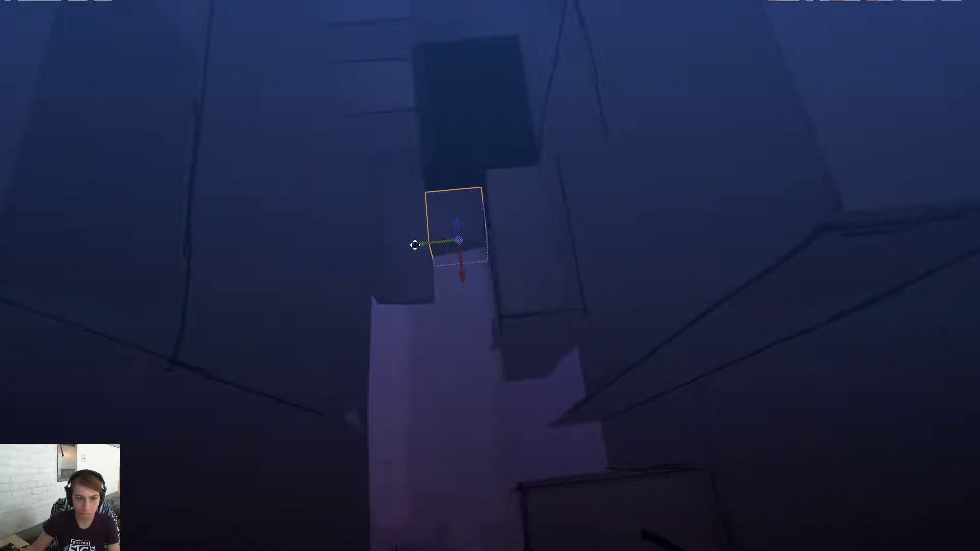
left_click_drag(470, 225, 362, 285)
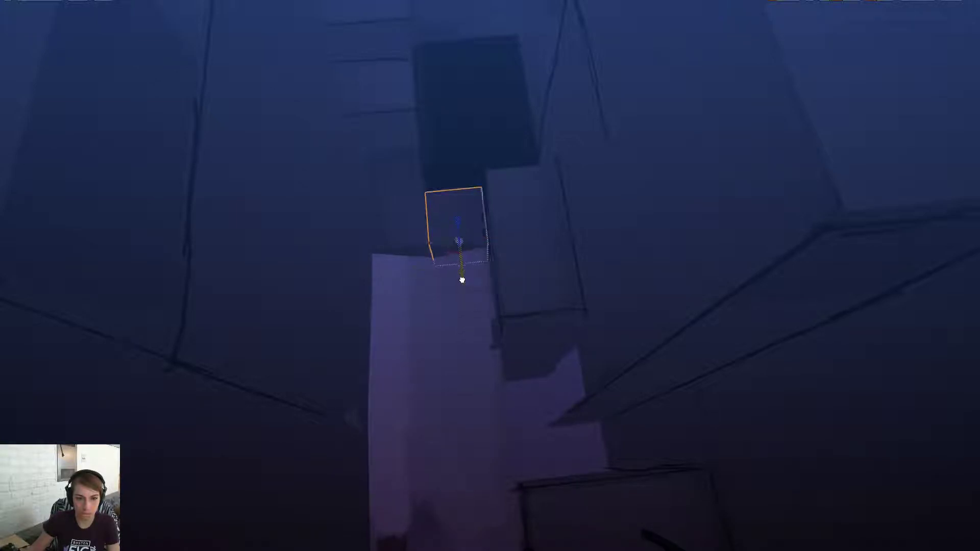
right_click_drag(459, 240, 604, 104)
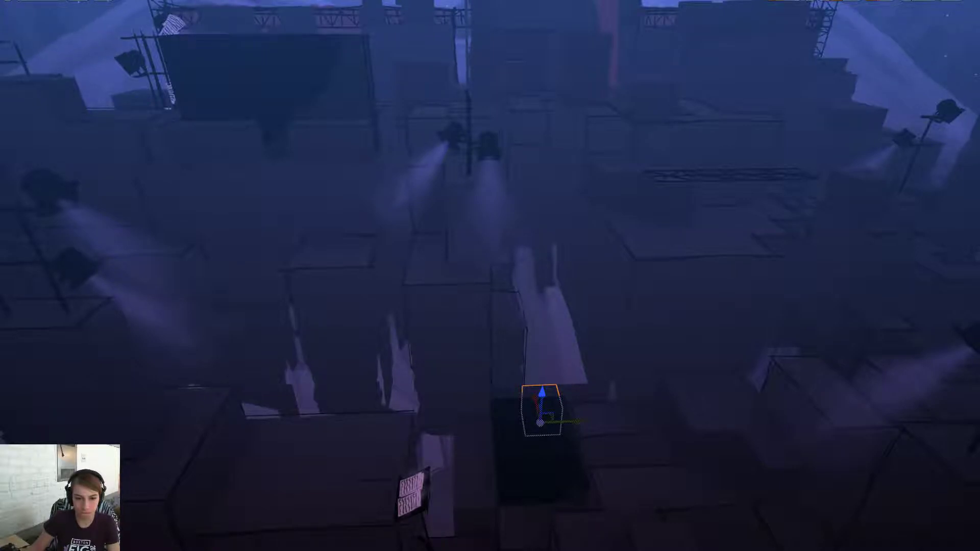
right_click_drag(408, 338, 411, 372)
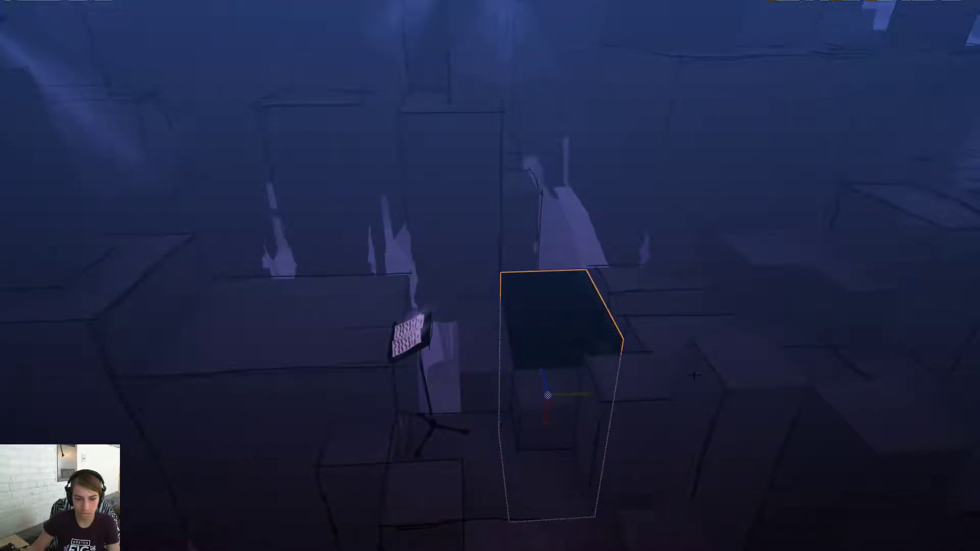
Examine the dark block and its surrounding small cubes from closer up and farther away
right_click_drag(694, 375, 665, 390)
key("s")
key("w")
key("s")
key("w")
key("w")
key("s")
key("s")
key("w")
key("s")
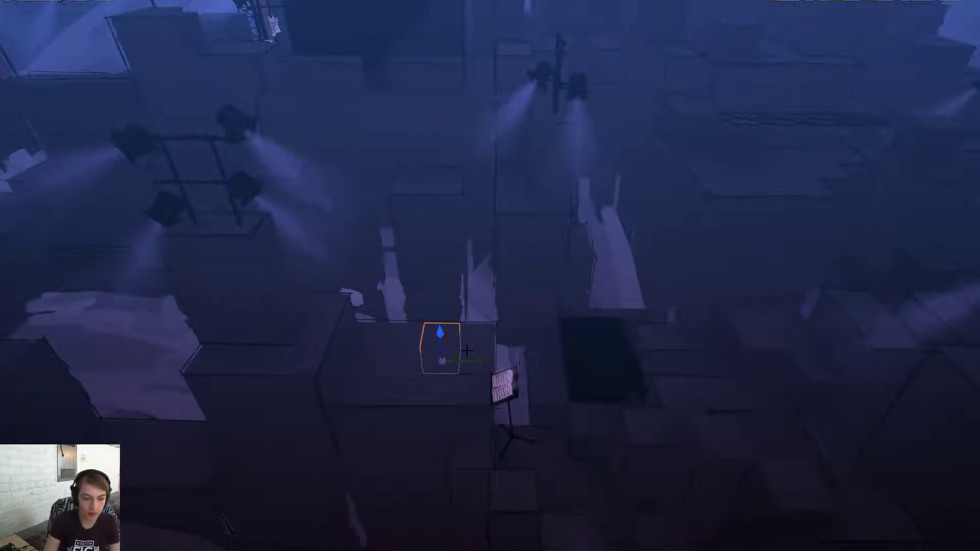
Play the level, enter the wooden platform puzzle from the city map, and walk the character across it
key("alt+p")
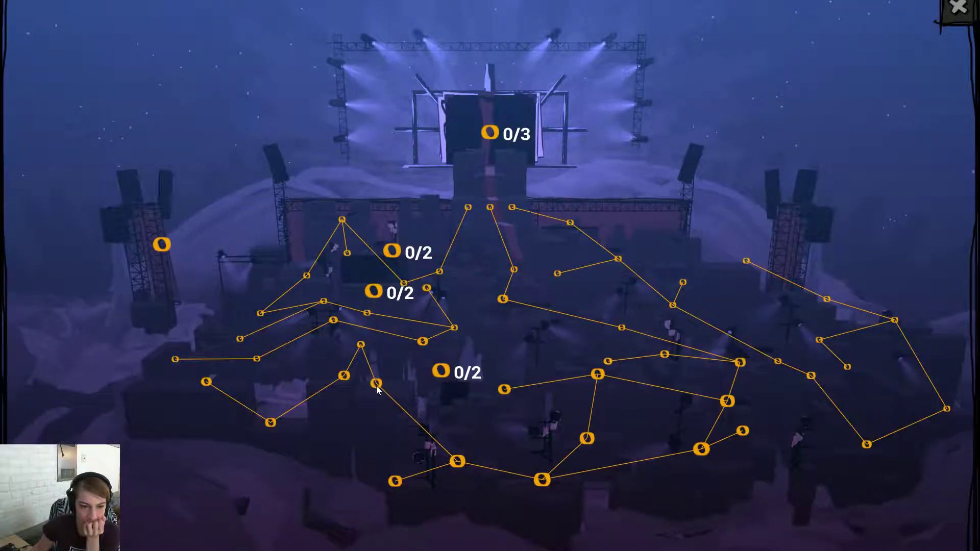
left_click(377, 383)
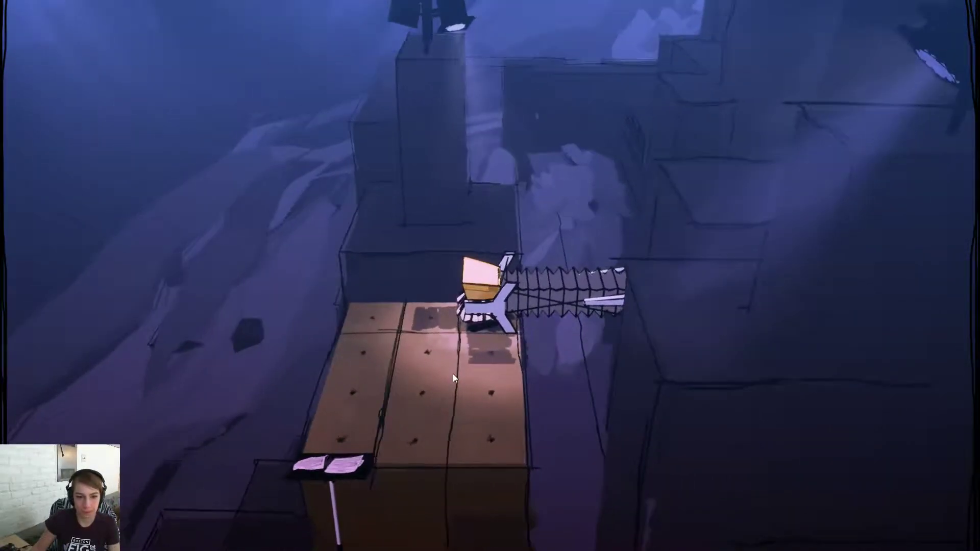
key("s")
key("d")
key("a")
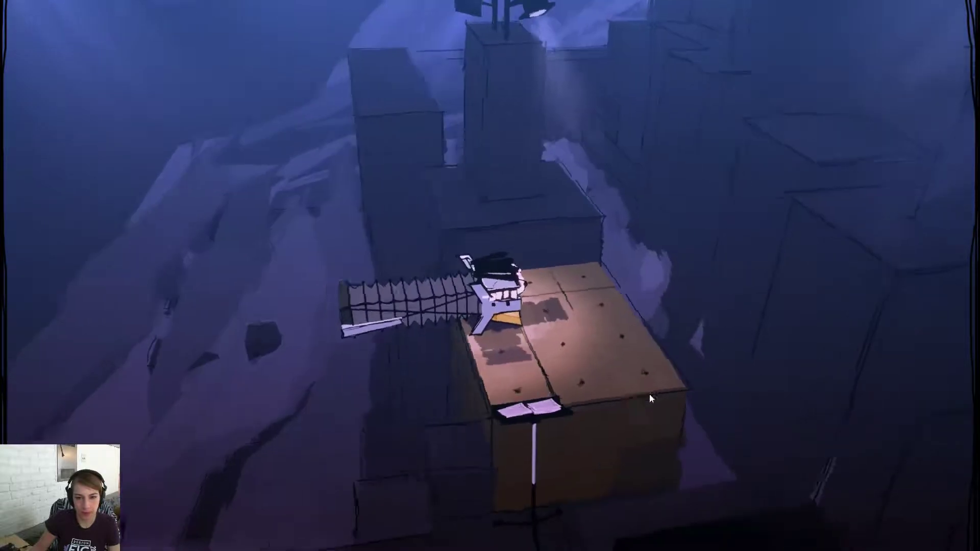
left_click_drag(649, 398, 797, 407)
key("w")
key("d")
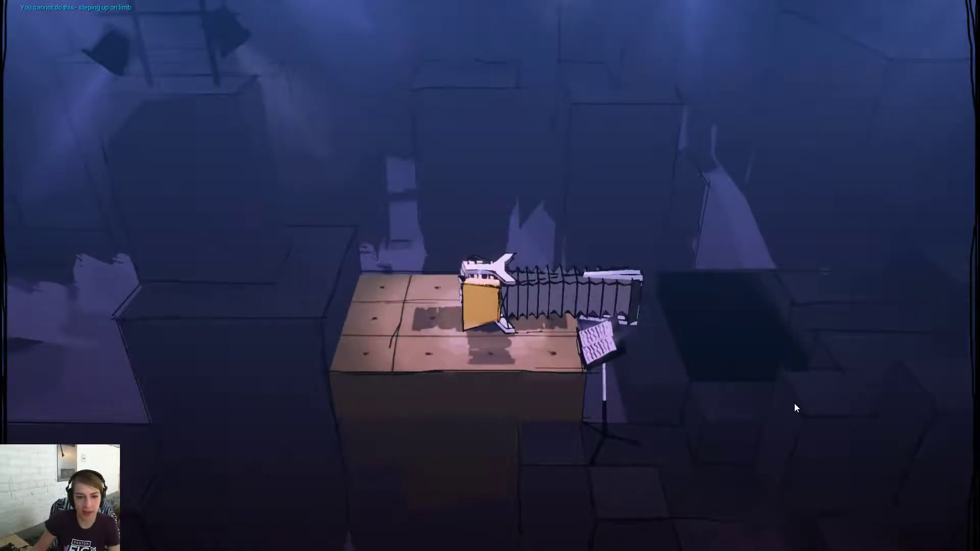
Turn and walk the character around the wooden platform to check the background blocks beside it
key("a")
key("w")
key("d")
key("d")
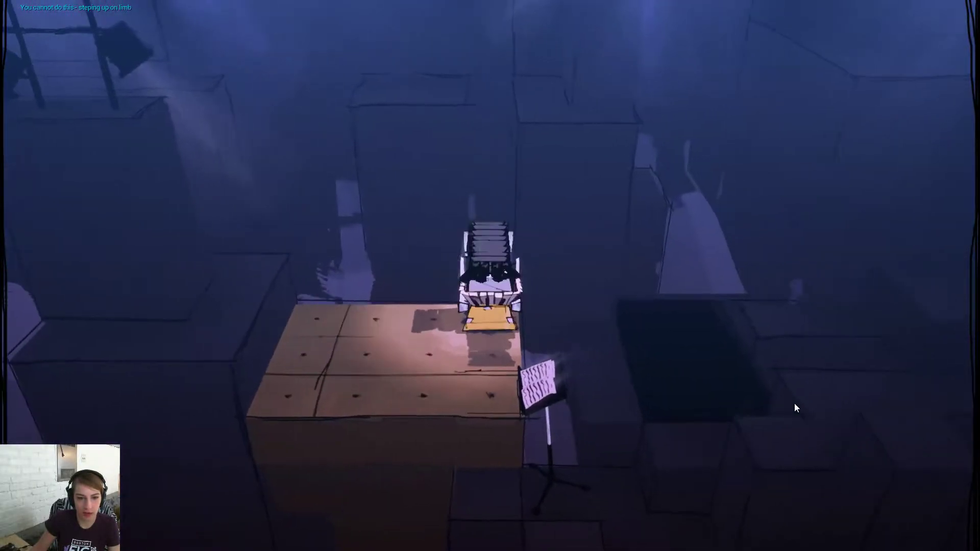
key("s")
key("w")
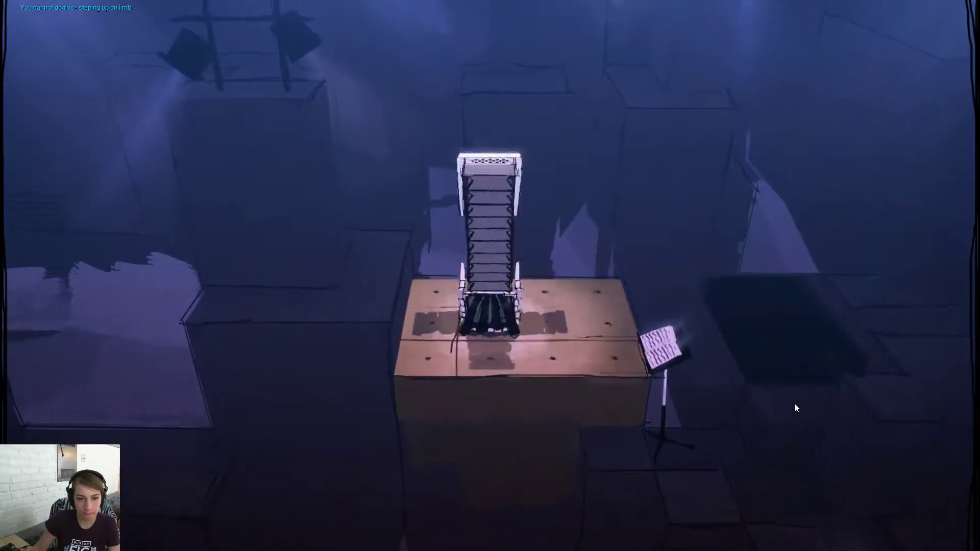
key("d")
key("w")
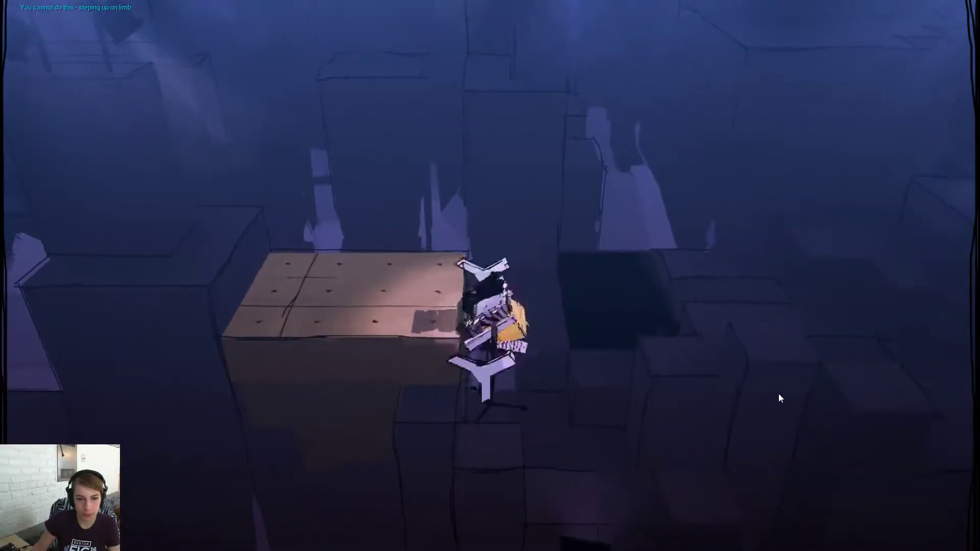
Walk the character through the lower block area to check the surroundings, and return to the city map
key("s")
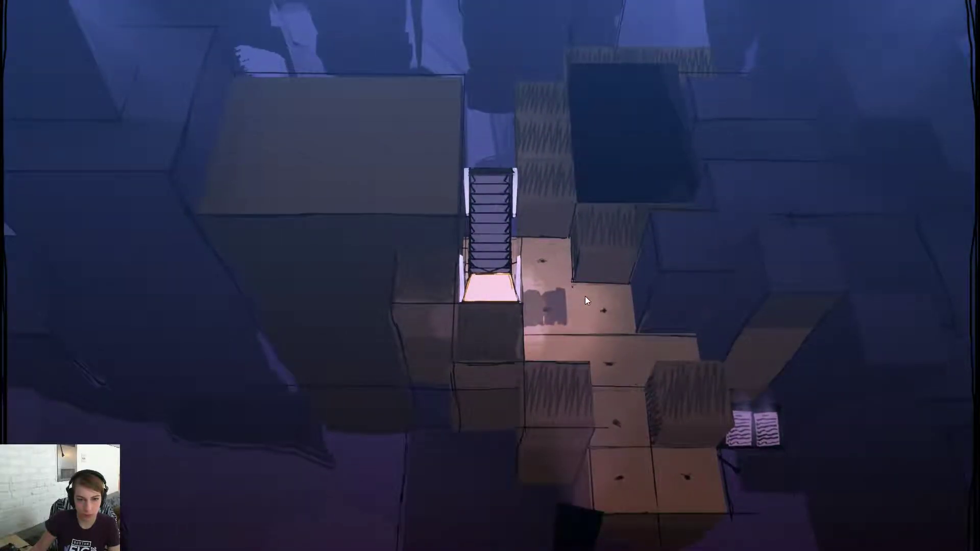
key("d")
key("s")
key("d")
key("s")
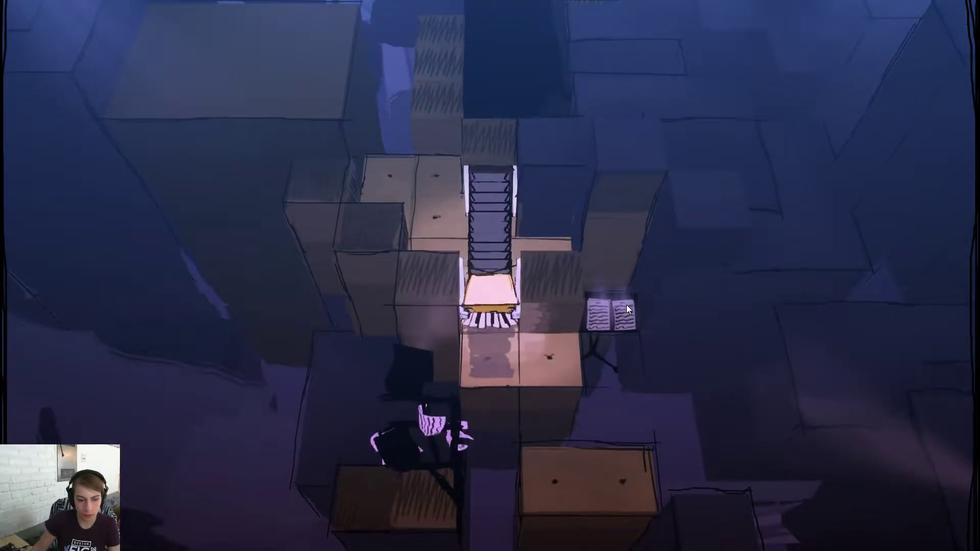
key("d")
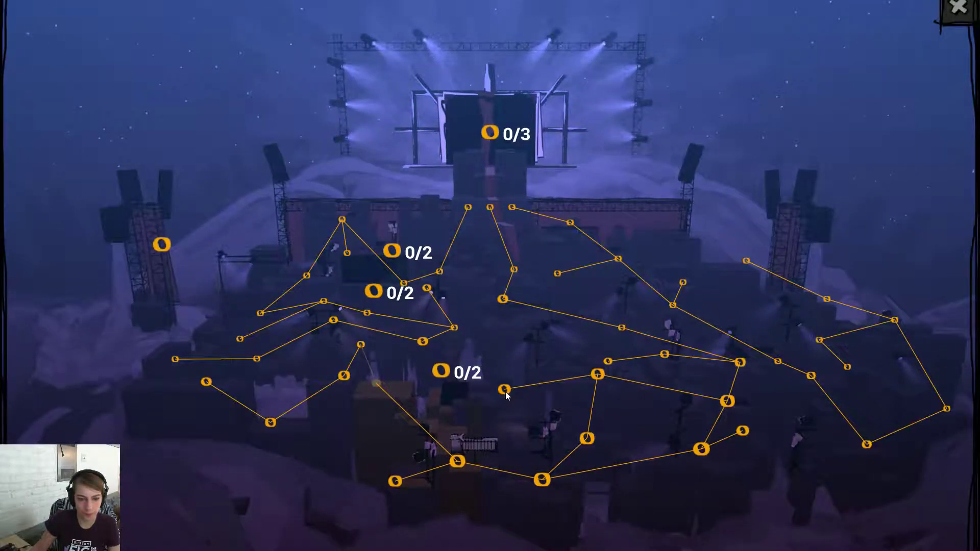
Enter the wooden platform puzzle from the city map and walk the accordion character while viewing the background blocks from another side
left_click(506, 391)
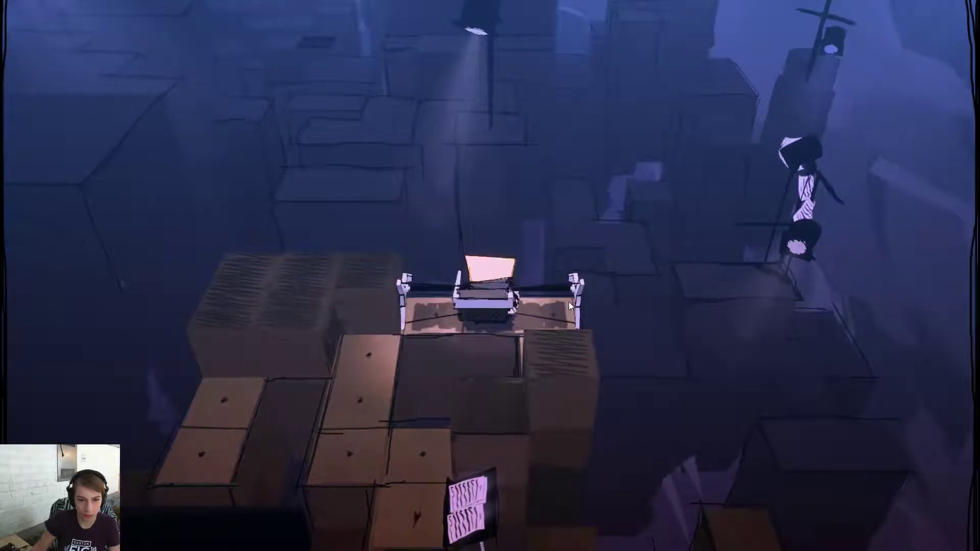
key("a")
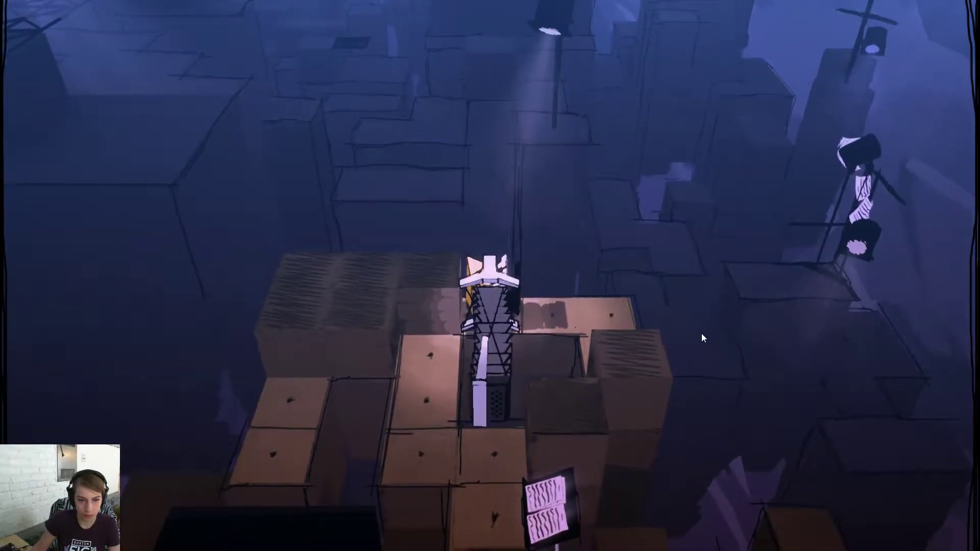
left_click_drag(701, 335, 243, 324)
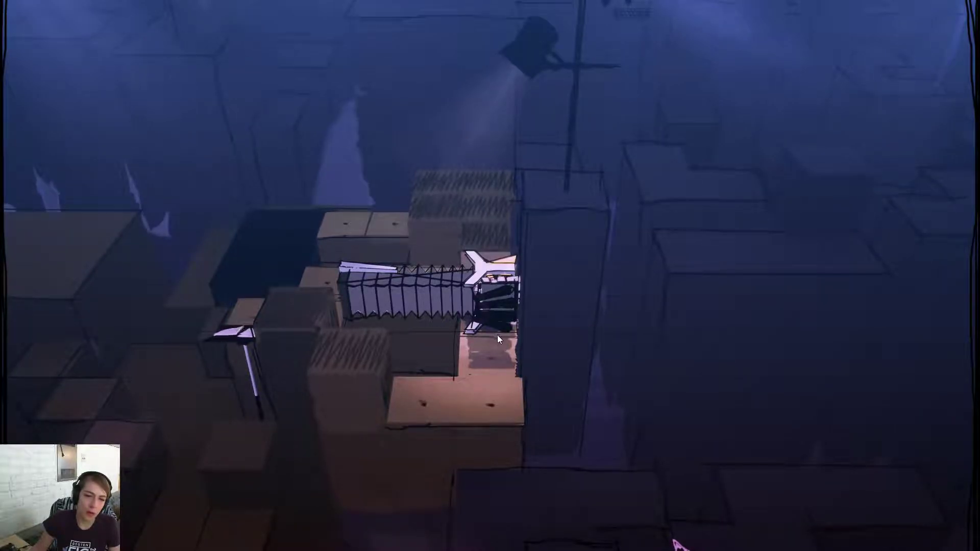
key("s")
key("a")
key("w")
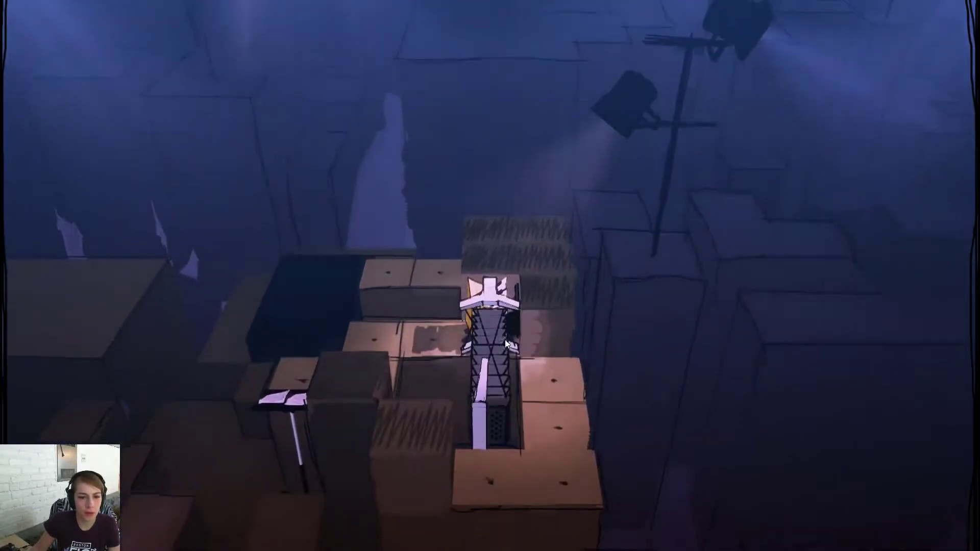
Turn and extend the accordion character around the platform's starting planks, trying different moves beside the dark block
key("a")
key("q")
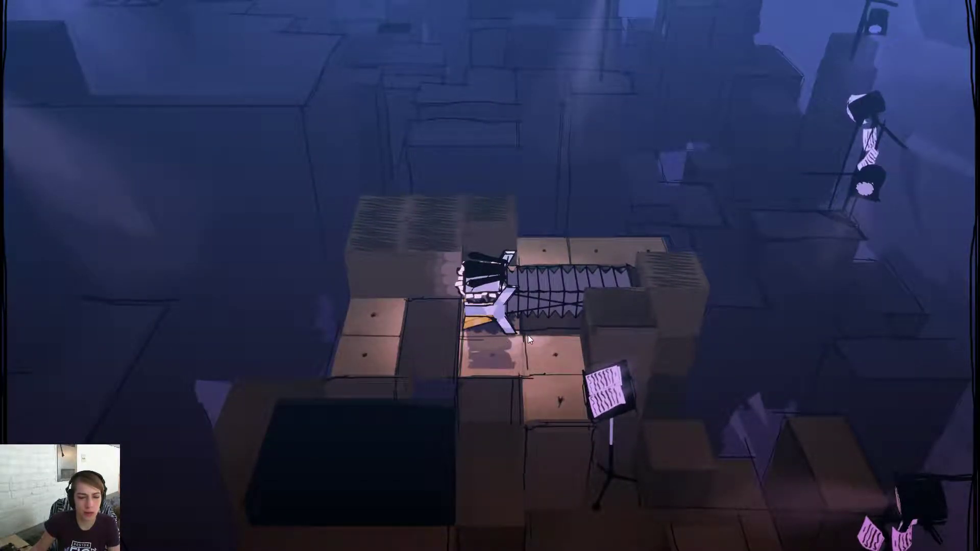
key("w")
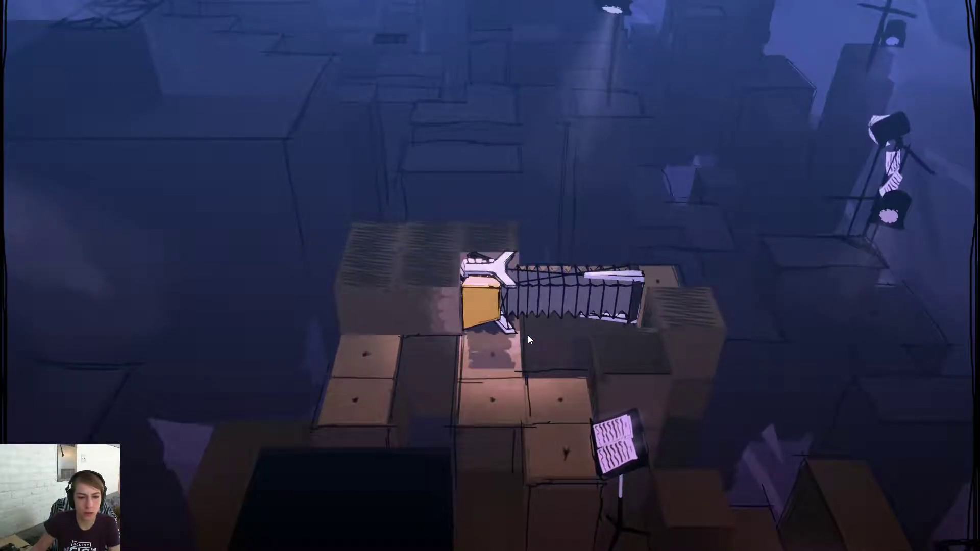
key("s")
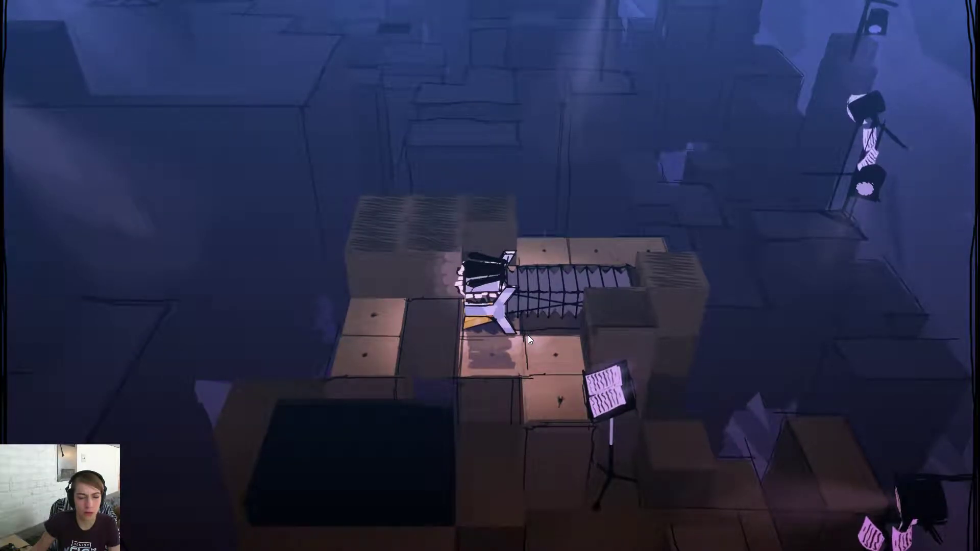
key("w")
key("space")
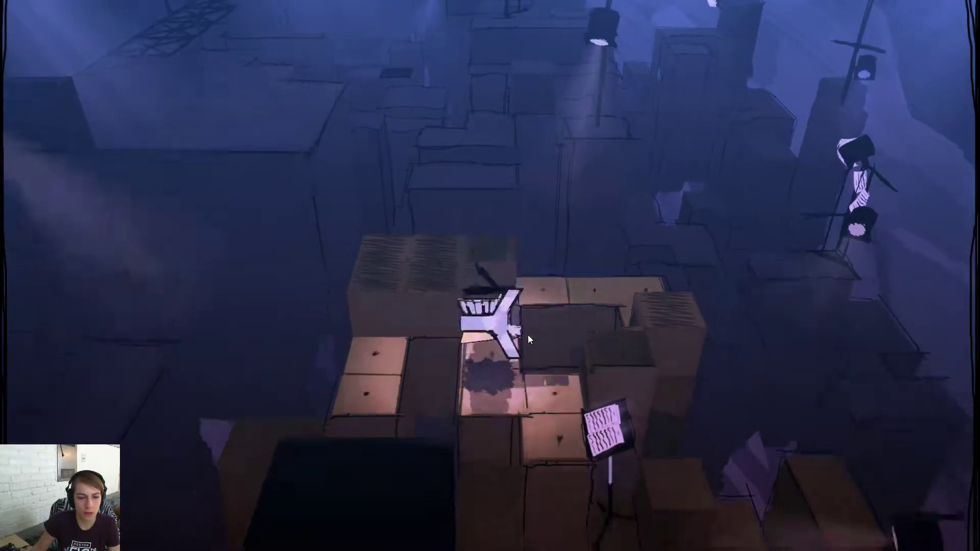
key("s")
key("space")
key("a")
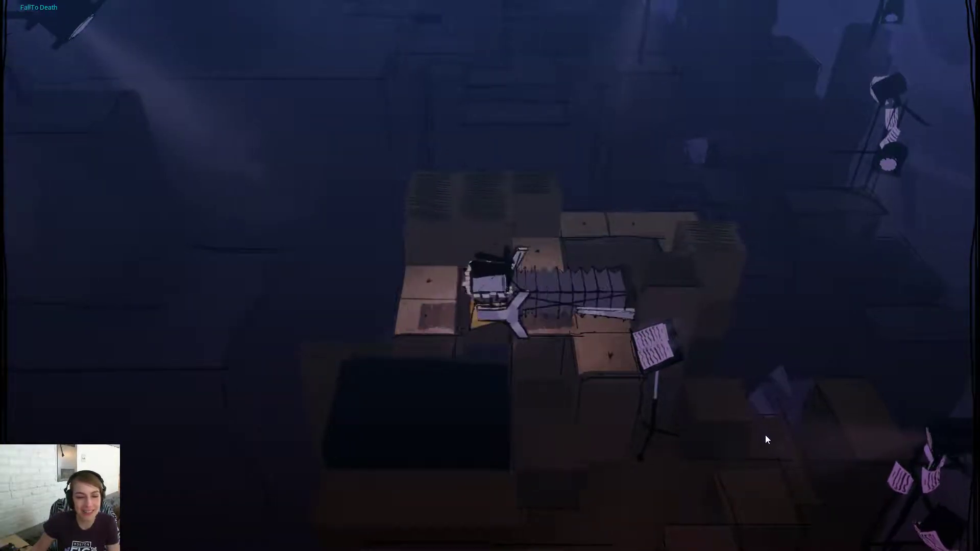
Try stepping the accordion character over its extended bellows and arms beside the striped blocks
key("w")
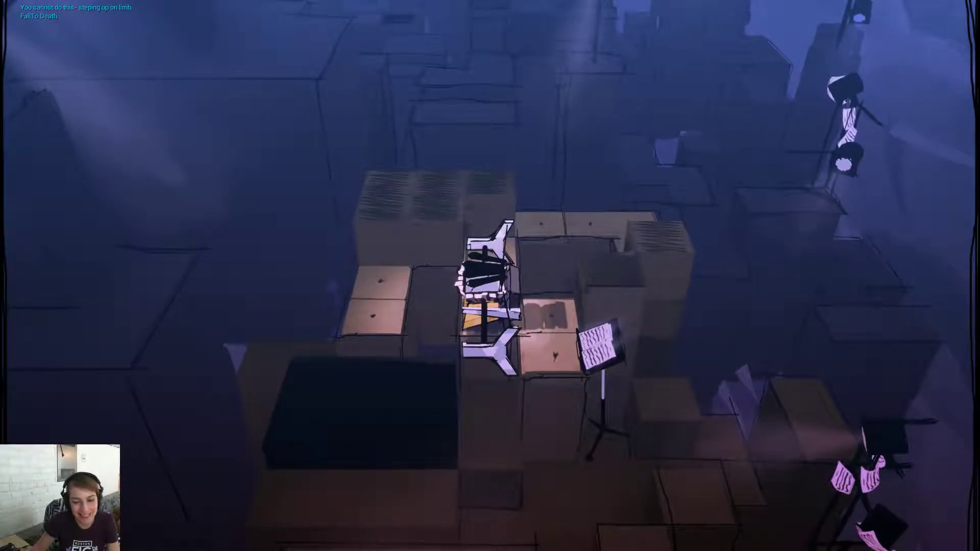
key("w")
key("space")
key("s")
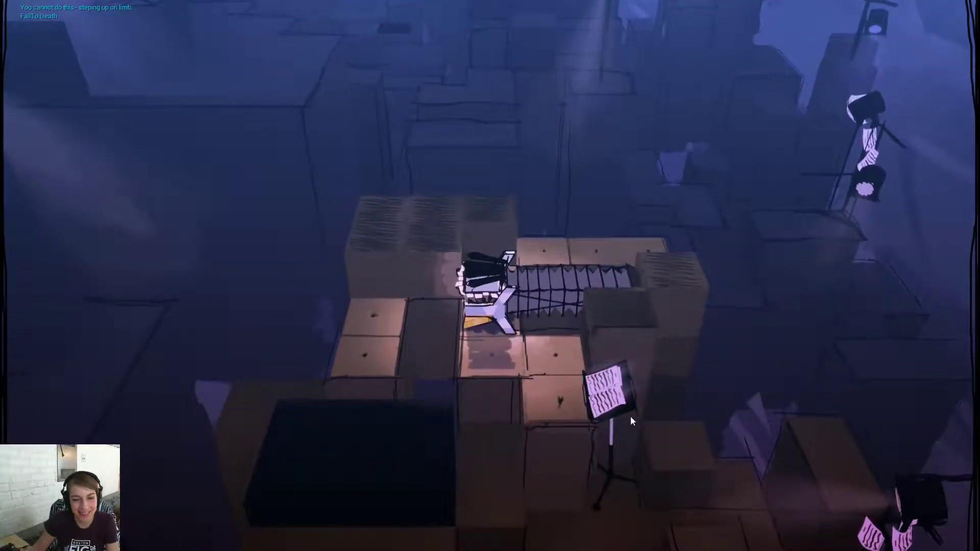
key("space")
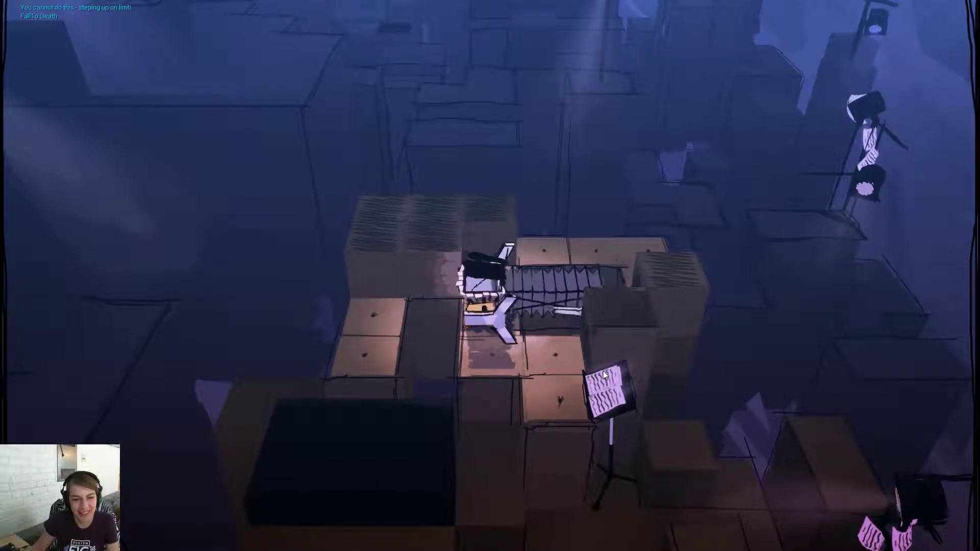
key("space")
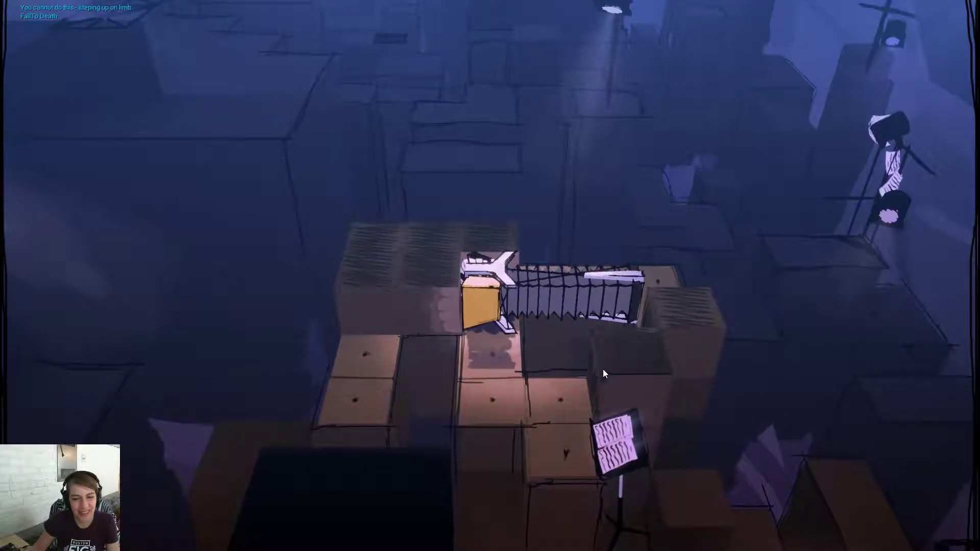
key("space")
key("s")
key("space")
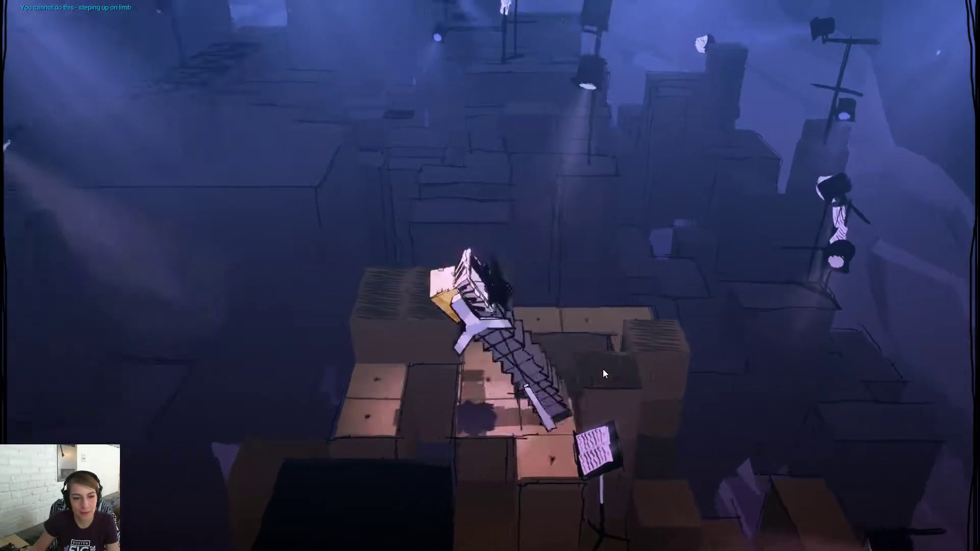
Roll the accordion character across the side planks to the plank beside the music stand, checking the surrounding blocks
key("space")
key("d")
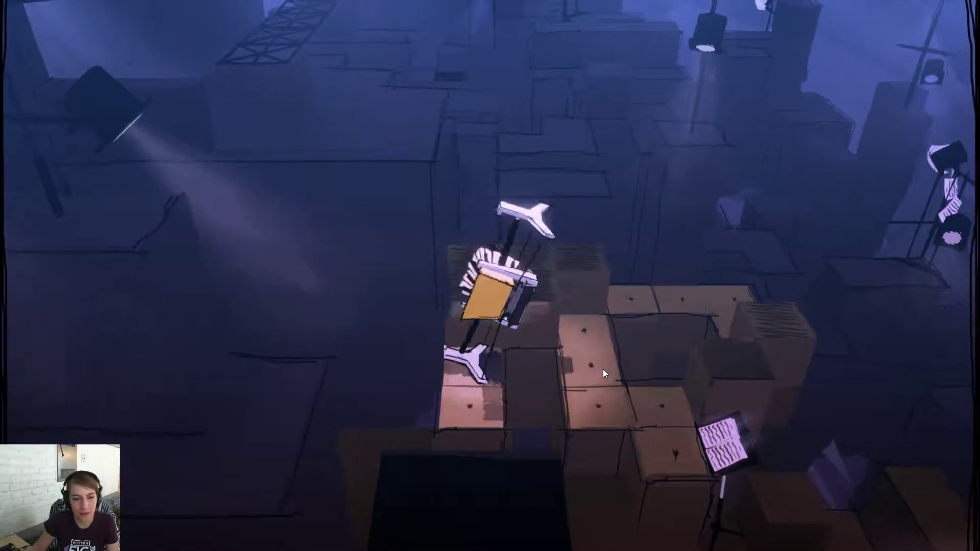
key("s")
key("space")
key("d")
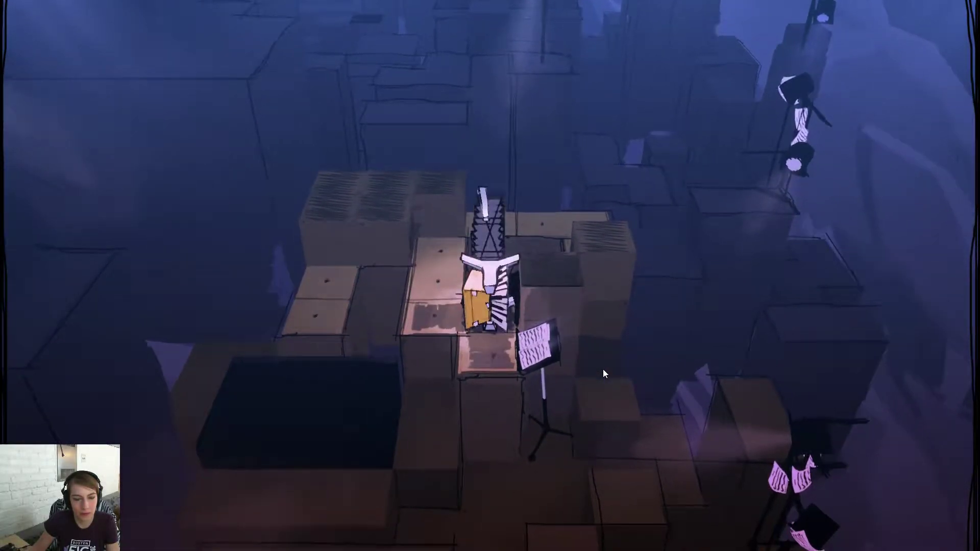
key("s")
left_click_drag(603, 369, 711, 524)
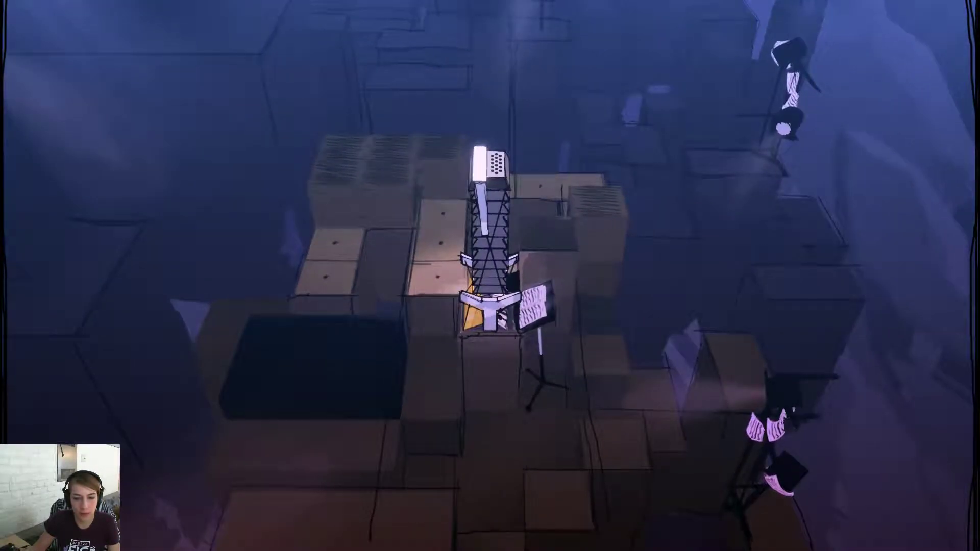
key("w")
key("s")
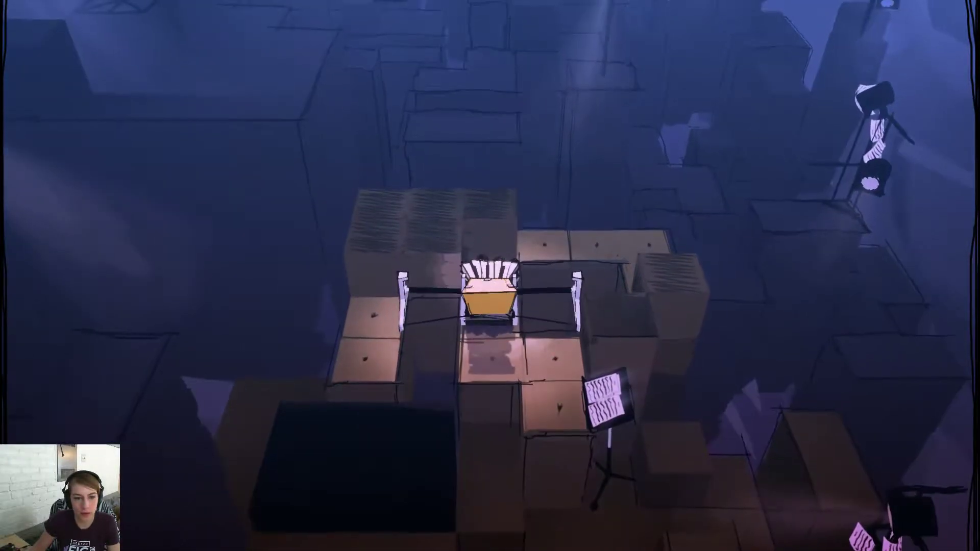
Walk the accordion character from the starting planks onto its raised stance over the middle planks
key("a")
key("d")
key("d")
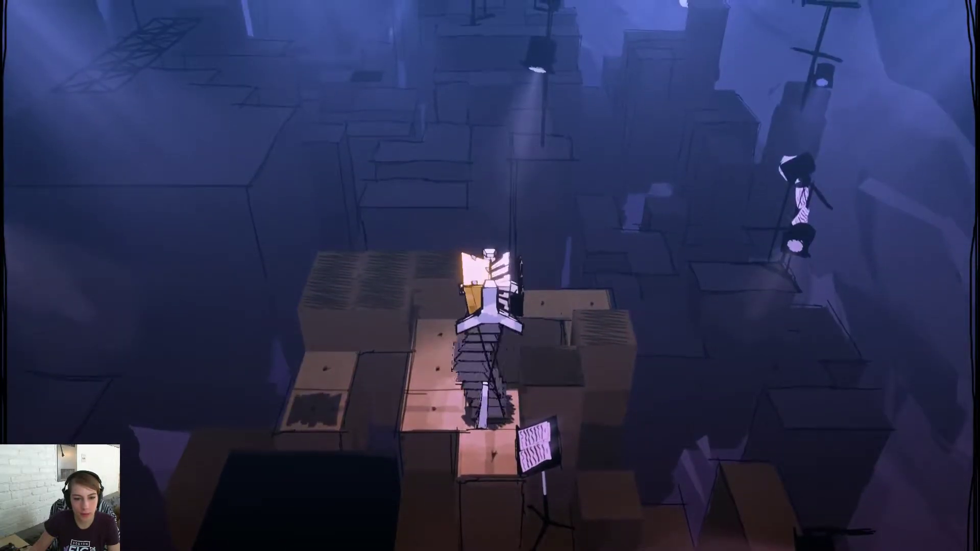
key("a")
key("w")
key("d")
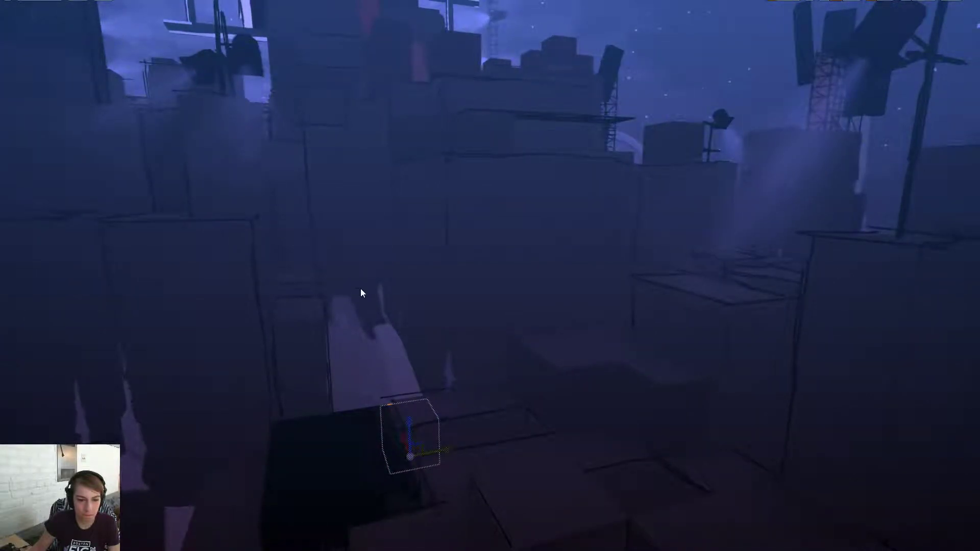
Select the small cube at the dark block's corner and move it in front of the block
right_click(360, 289)
left_click(529, 307)
right_click_drag(528, 308, 487, 349)
key("w")
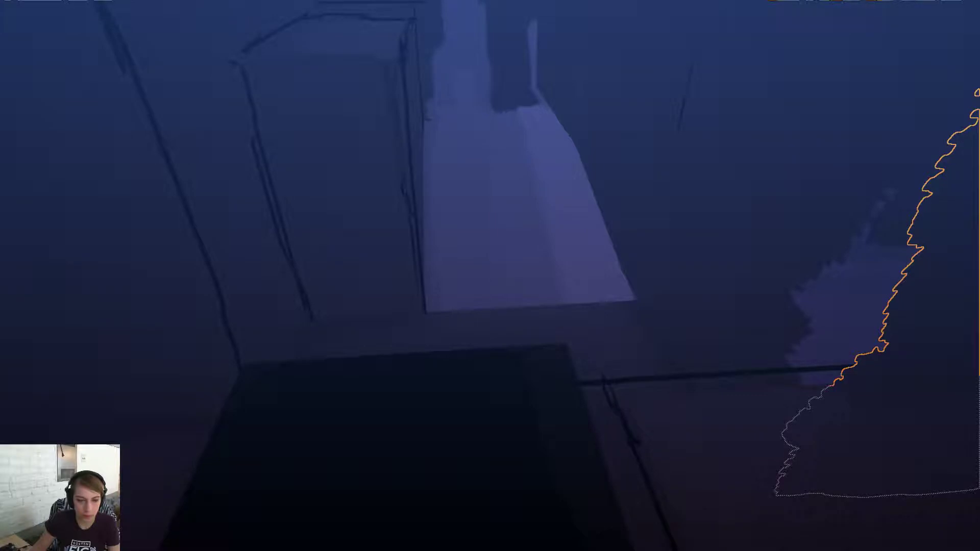
left_click(590, 395)
key("f")
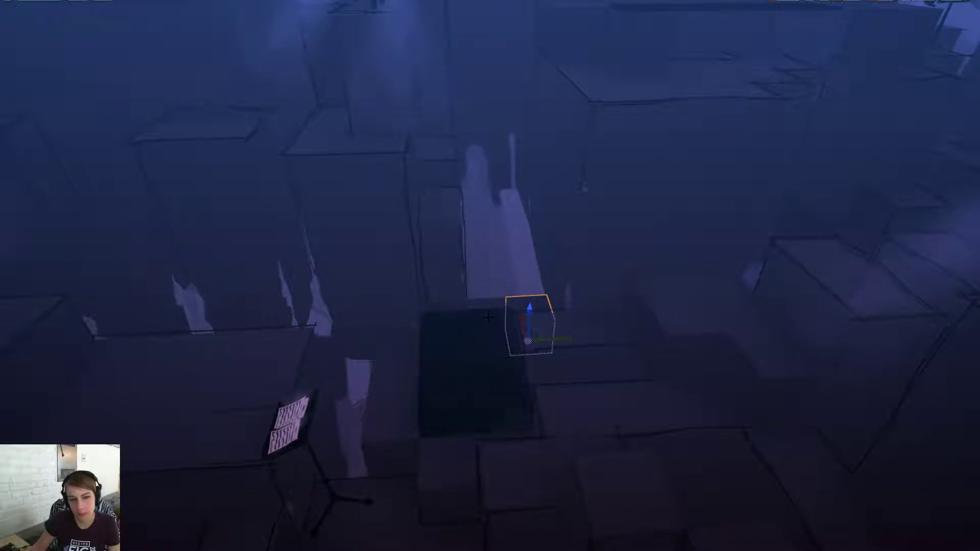
scroll(528, 327, "down", 5)
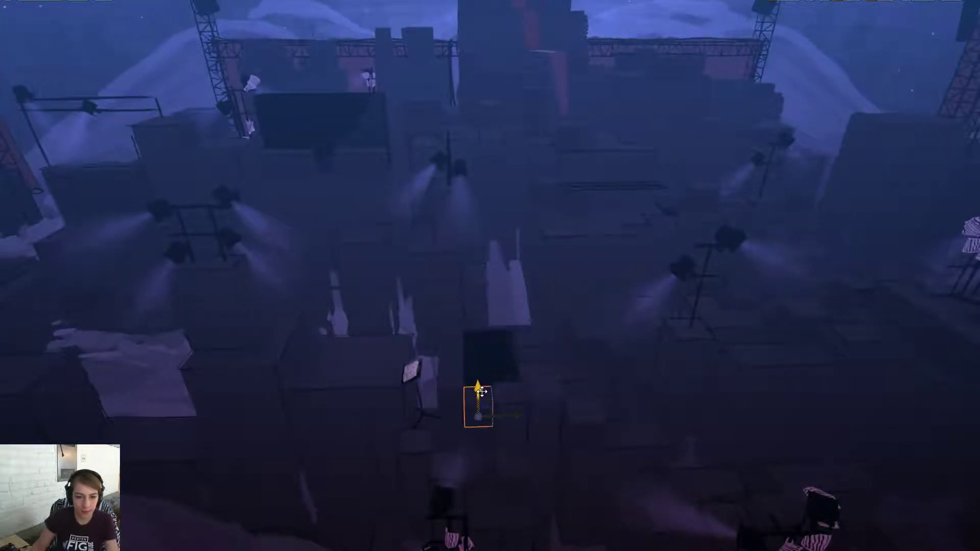
scroll(490, 276, "up", 5)
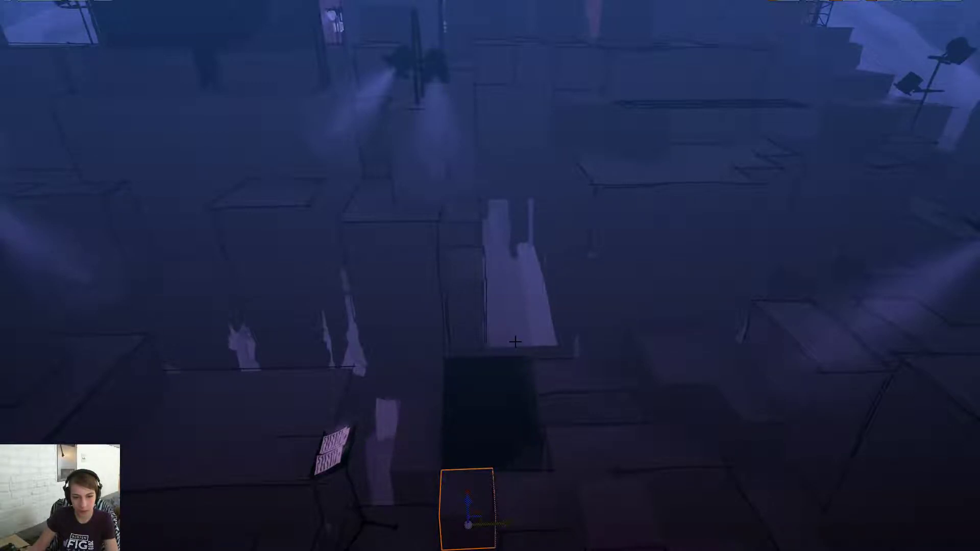
Select the dark block behind the small cubes and raise it well above its neighbours
right_click_drag(534, 377, 567, 308)
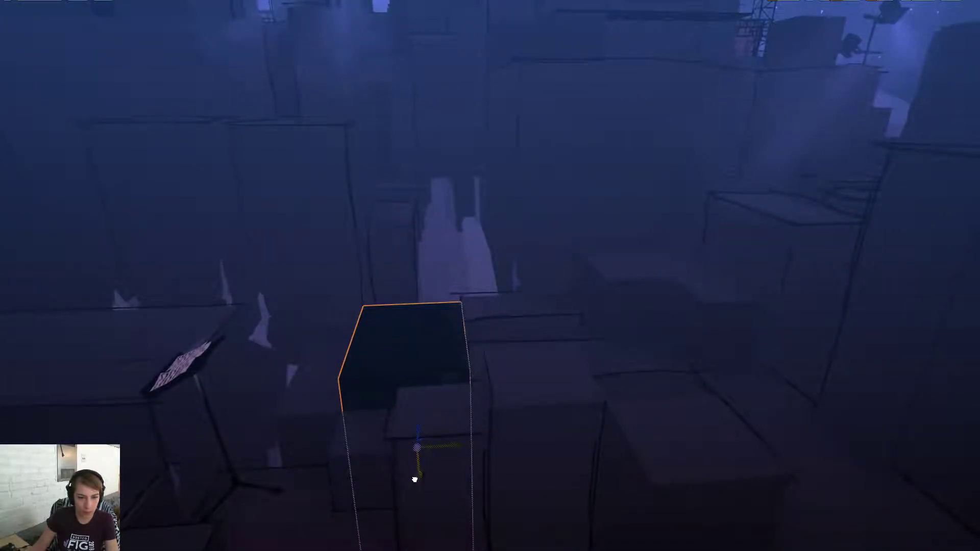
left_click_drag(415, 480, 414, 388)
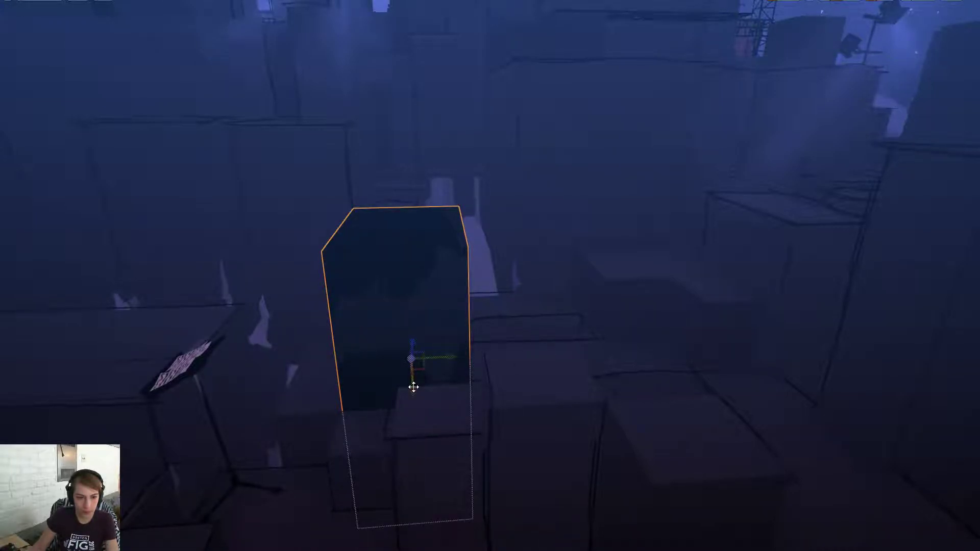
right_click_drag(414, 387, 357, 305)
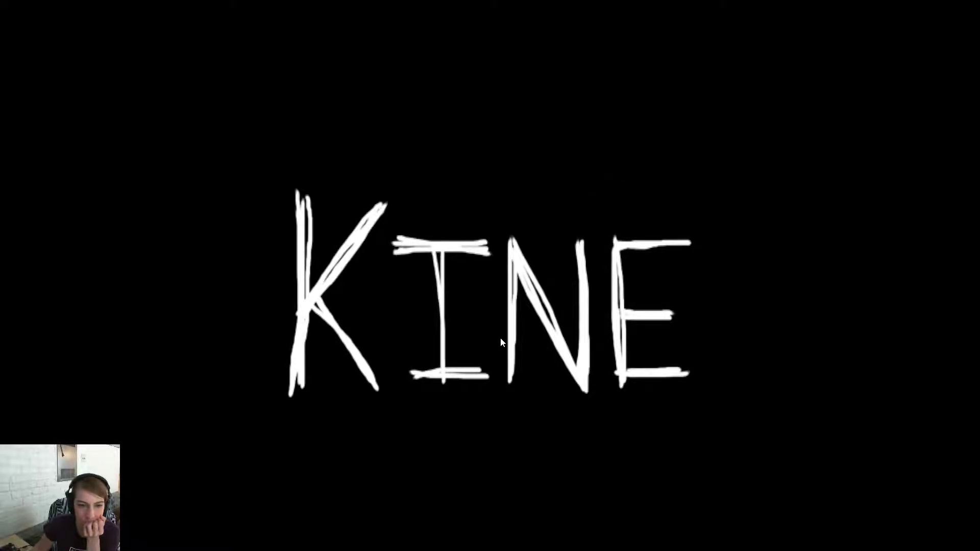
Play the level and enter the wooden platform puzzle to check the raised dark block from different sides
left_click(502, 339)
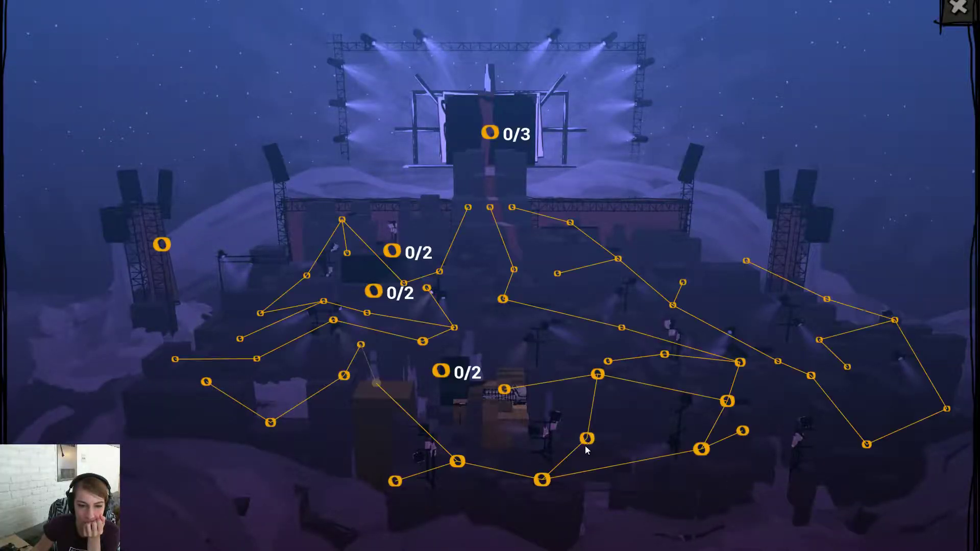
left_click(504, 392)
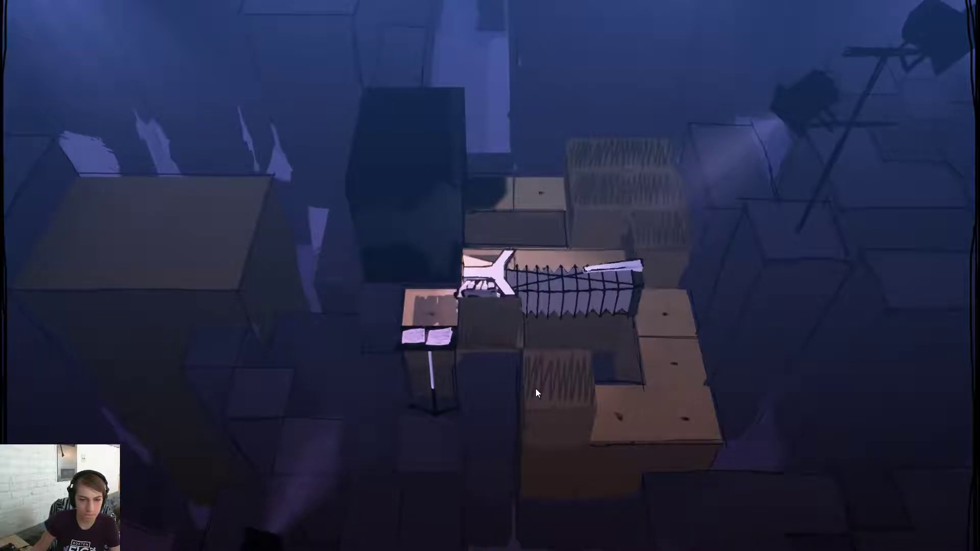
key("a")
left_click_drag(403, 390, 847, 476)
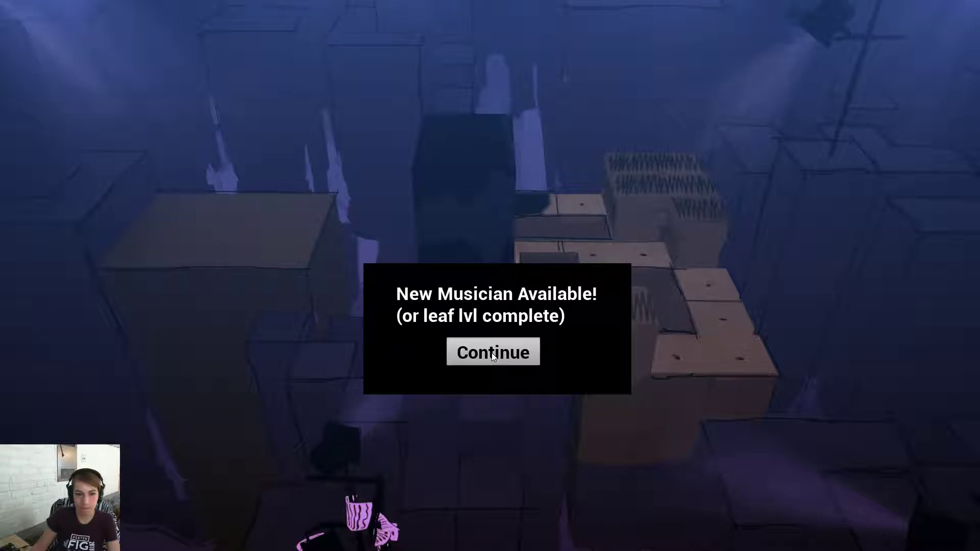
Return to the city map from the completed puzzle and enter the drum character's puzzle further back
left_click(491, 353)
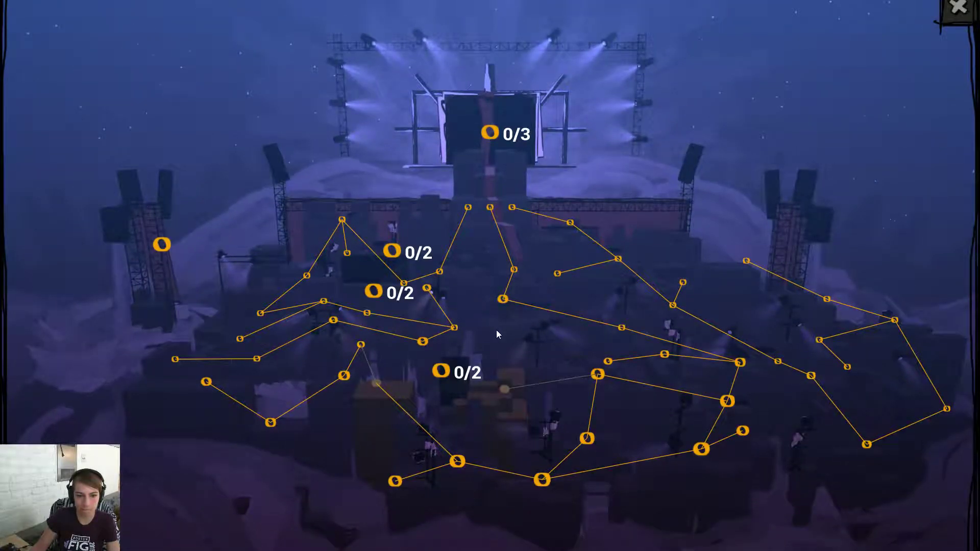
left_click(452, 326)
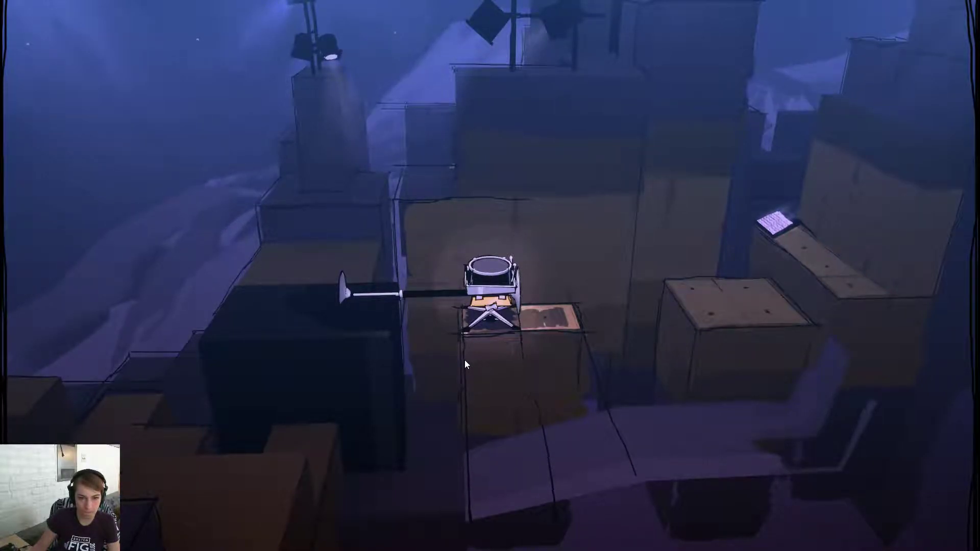
Play-test the small stage area by moving the character back and forth along the crates, and end the play session
key("Right")
key("Left")
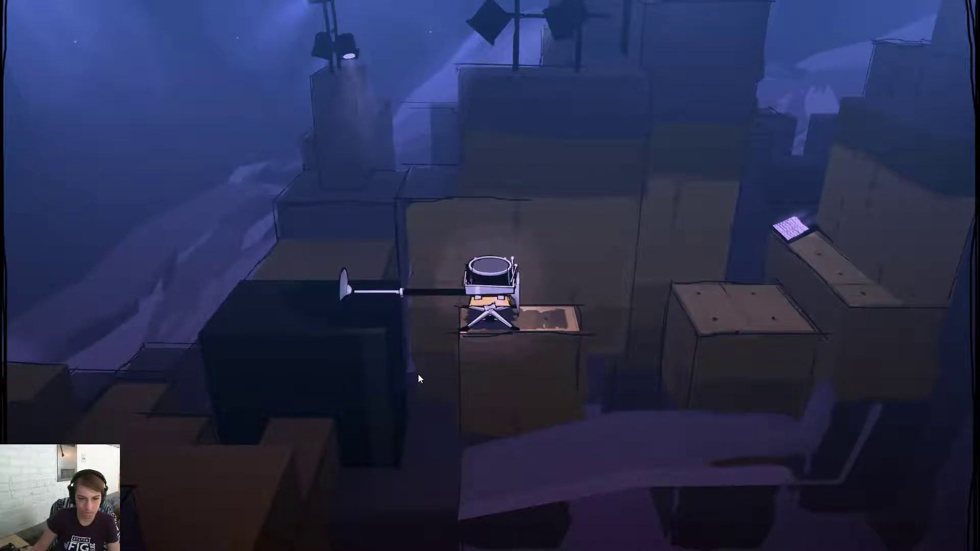
left_click_drag(417, 374, 511, 358)
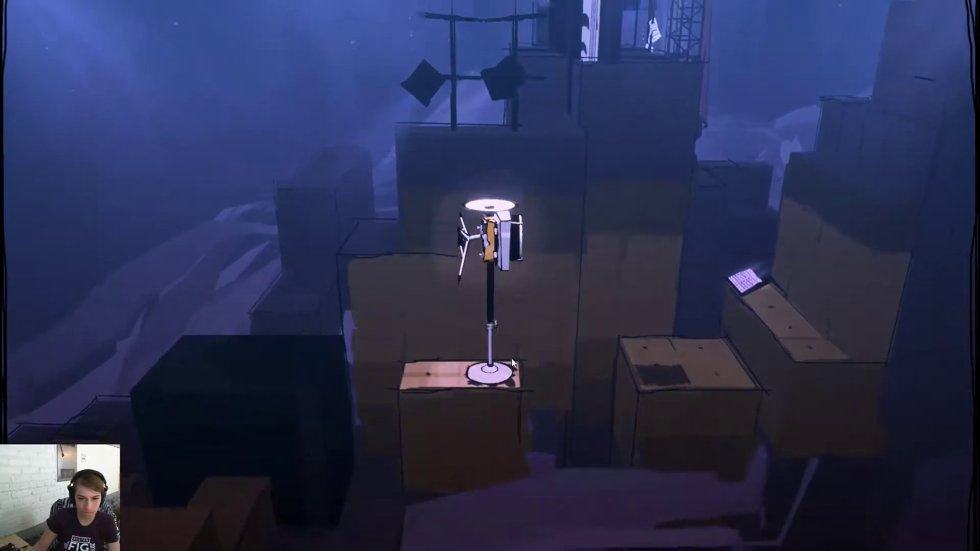
key("Right")
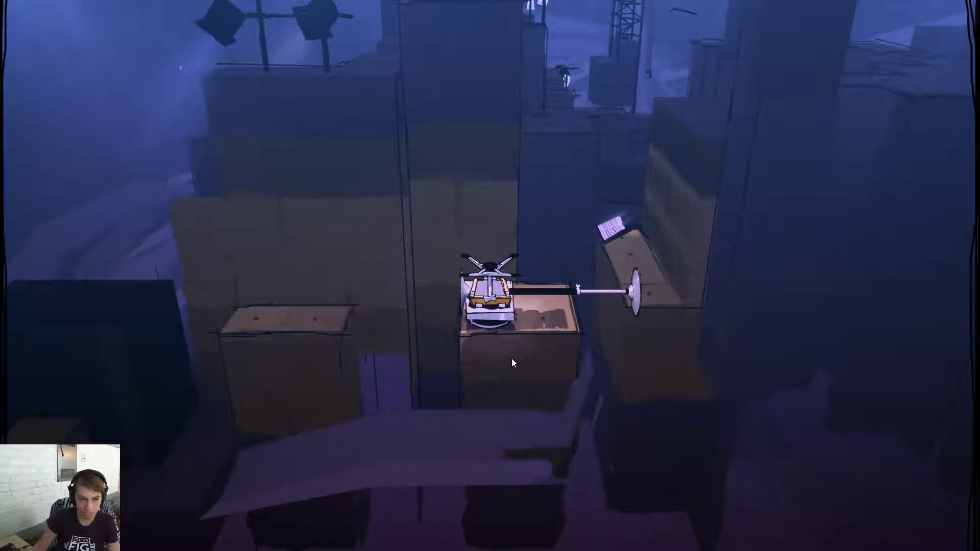
key("Left")
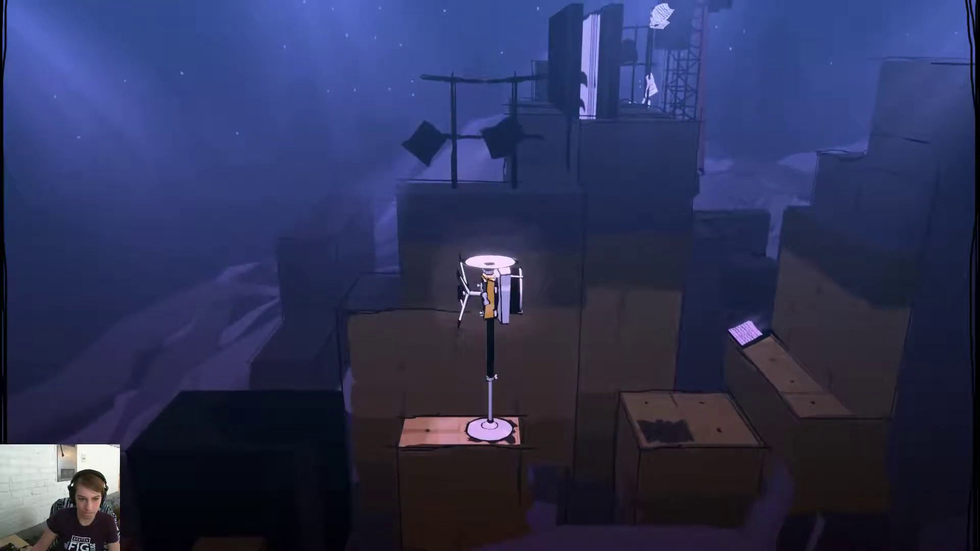
key("Up")
key("Left")
key("Right")
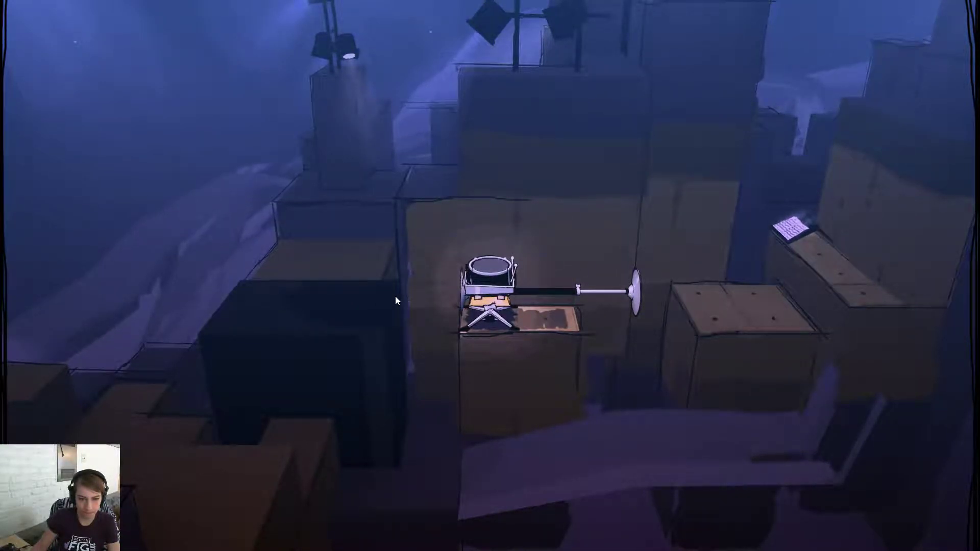
key("Left")
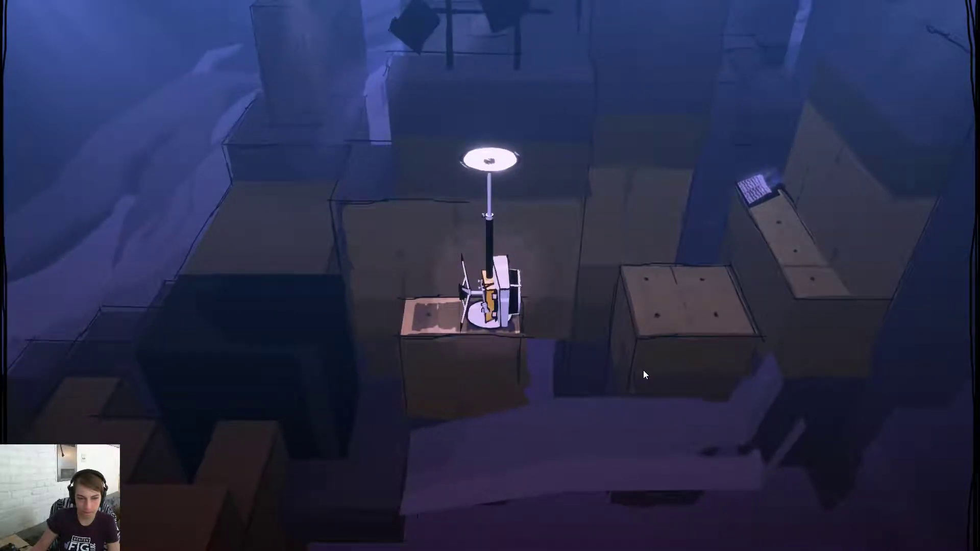
left_click_drag(427, 437, 521, 421)
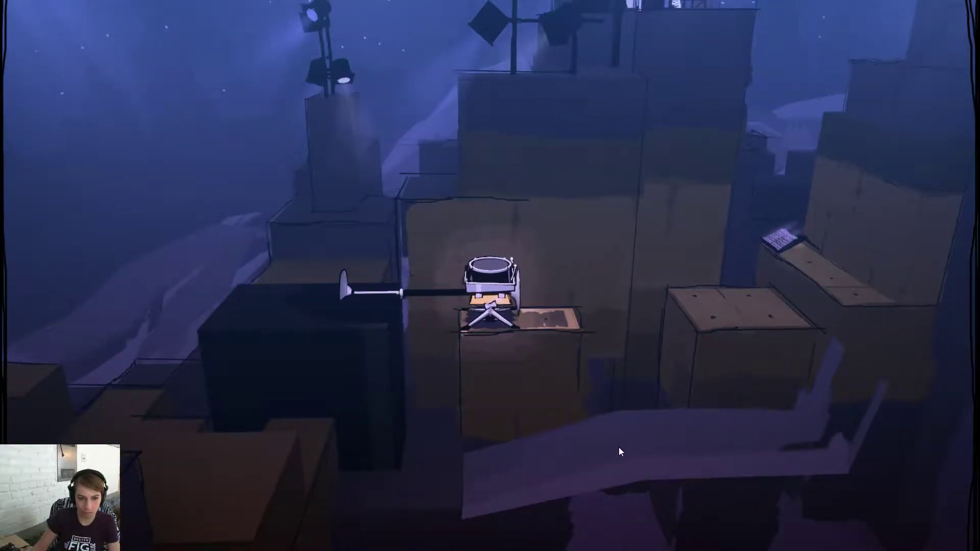
left_click_drag(618, 447, 593, 443)
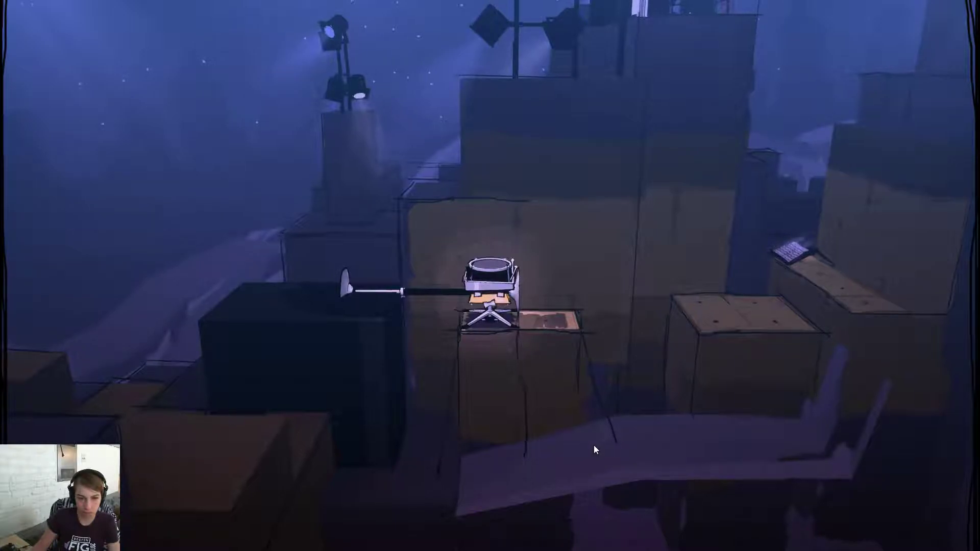
key("Escape")
Select the dark stage block beside the music stand and nudge it along its X axis
key("w")
right_click_drag(494, 385, 520, 439)
left_click(421, 168)
left_click(443, 269)
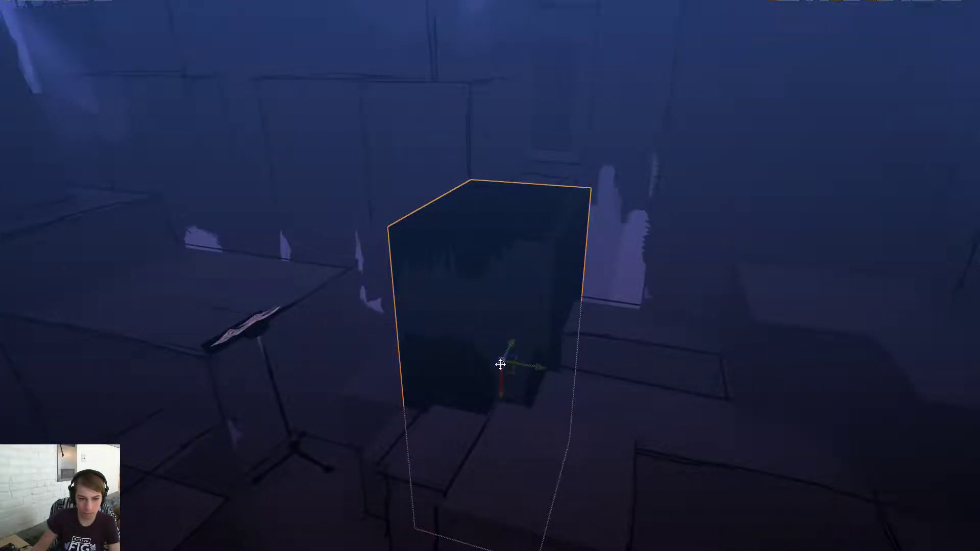
left_click_drag(500, 395, 501, 410)
Examine the whole stage layout from a distance and inspect the dark block beside the music stand
right_click_drag(501, 410, 545, 314)
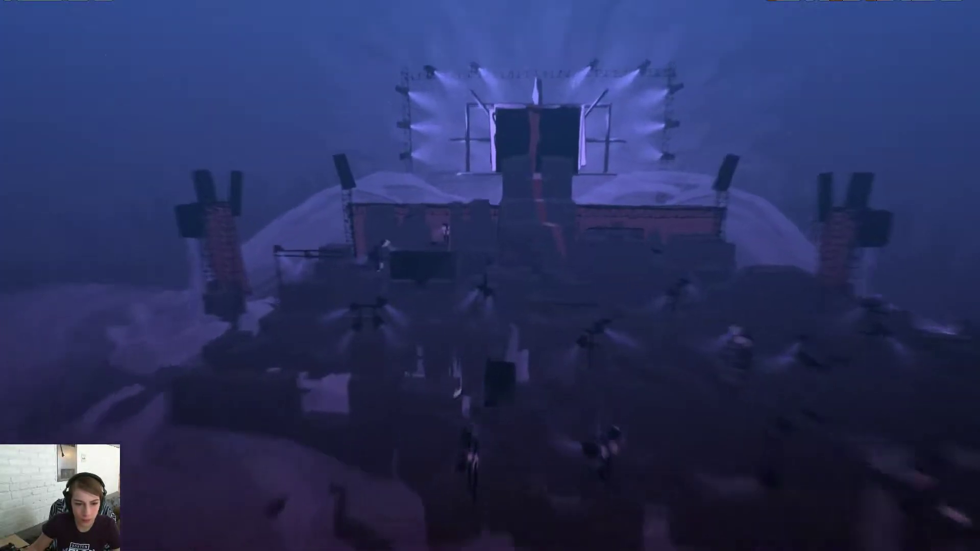
right_click_drag(562, 306, 566, 377)
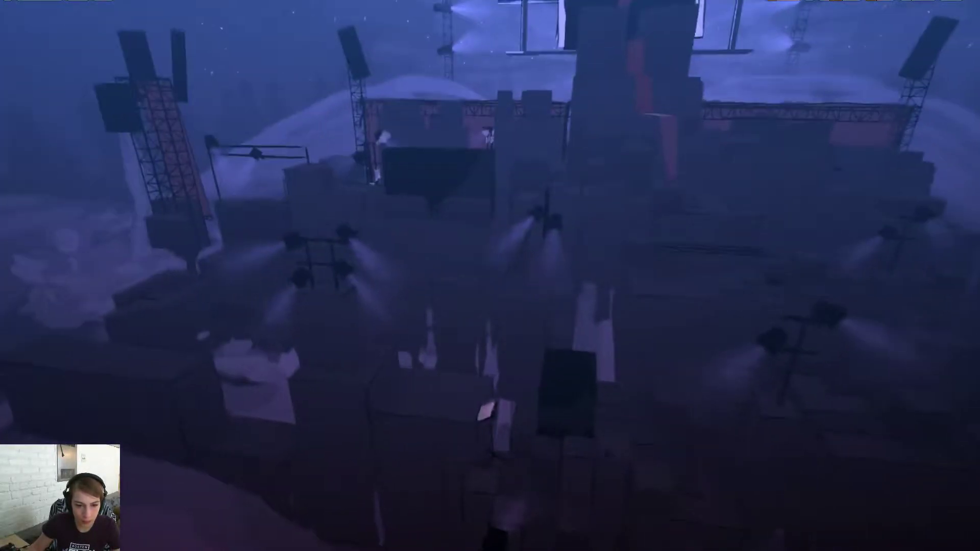
left_click(569, 396)
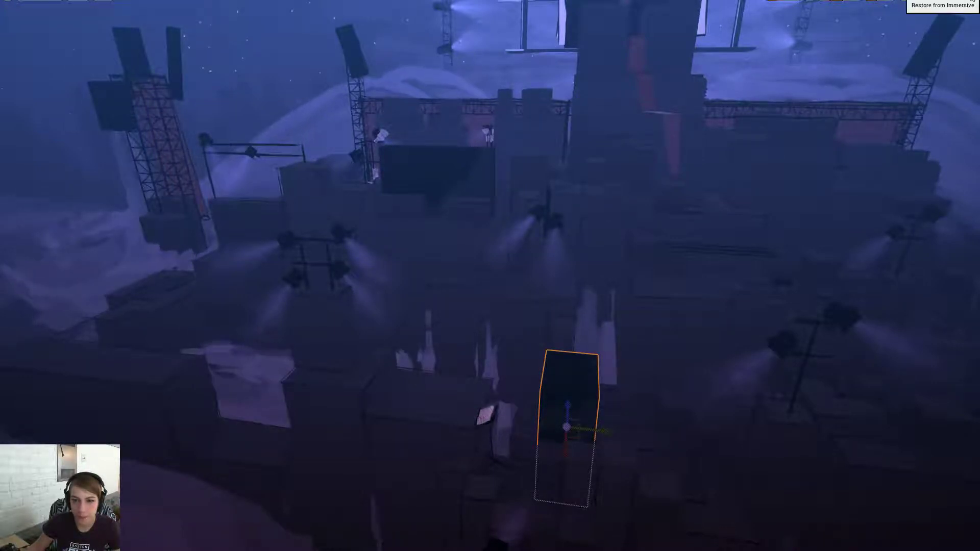
right_click_drag(566, 255, 765, 347)
right_click_drag(664, 306, 622, 301)
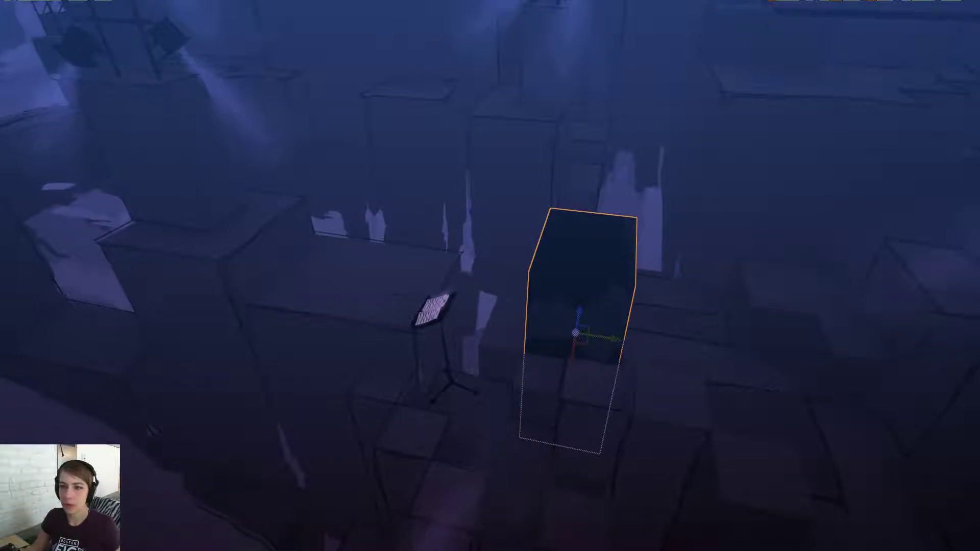
Restore the viewport from immersive mode, select the dark block beside the music stand and locate its mesh asset
left_click(893, 2)
key("F11")
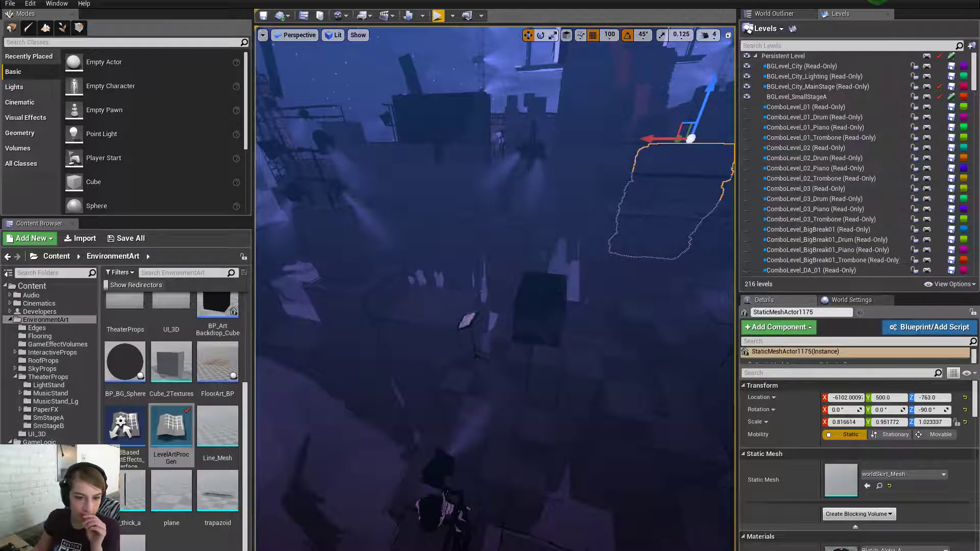
left_click(541, 306)
right_click_drag(541, 306, 548, 311)
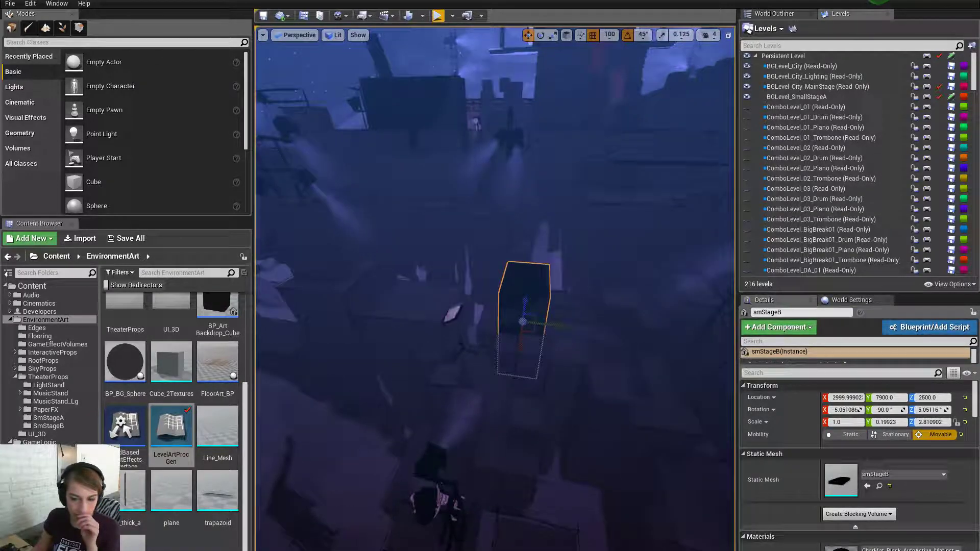
left_click(878, 485)
Export the smStageB mesh to the Desktop as smStageB.FBX with the default FBX options, and switch to Maya
right_click(118, 312)
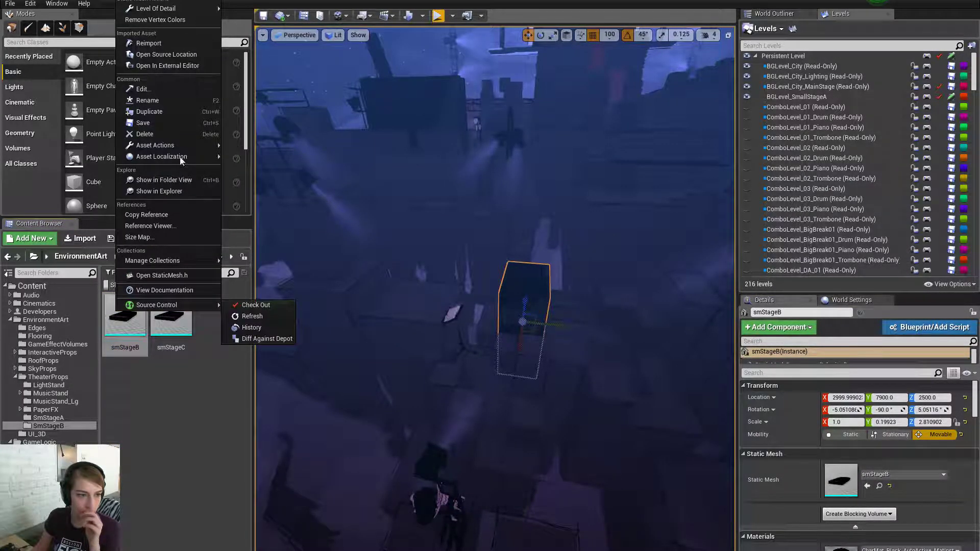
mouse_move(178, 144)
left_click(264, 193)
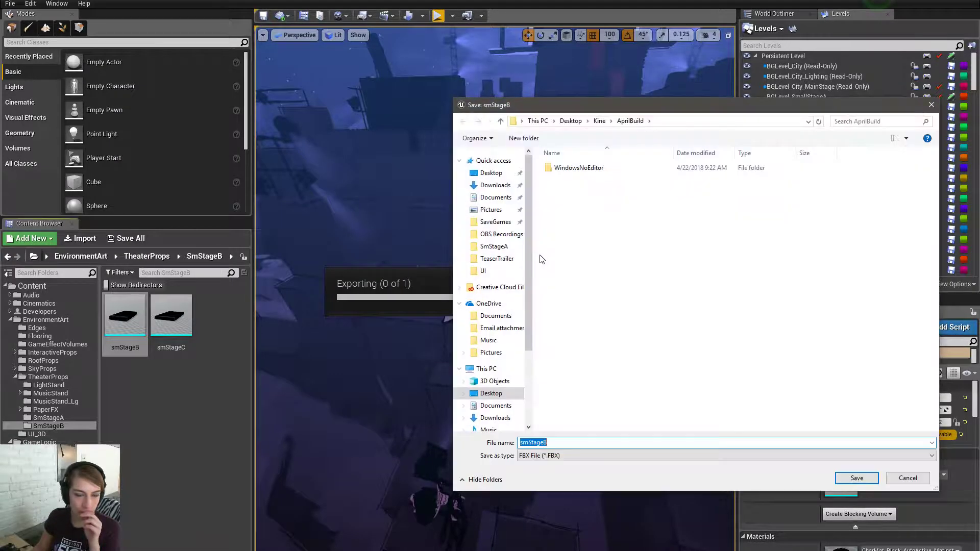
left_click(491, 173)
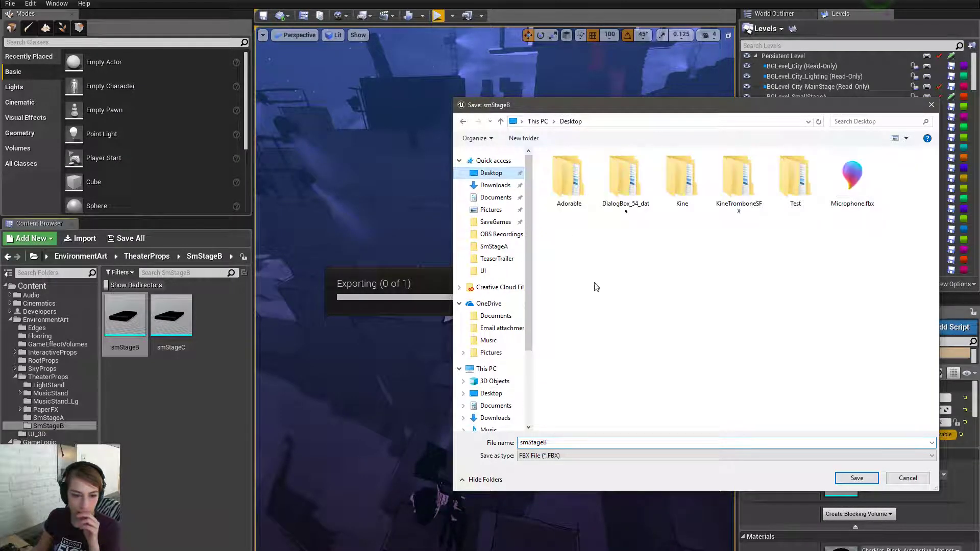
left_click(857, 478)
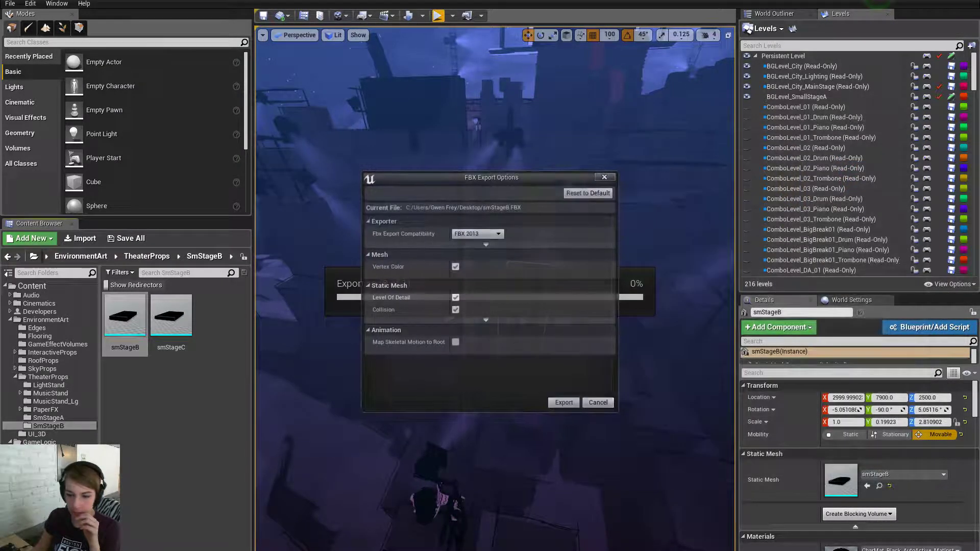
left_click(564, 403)
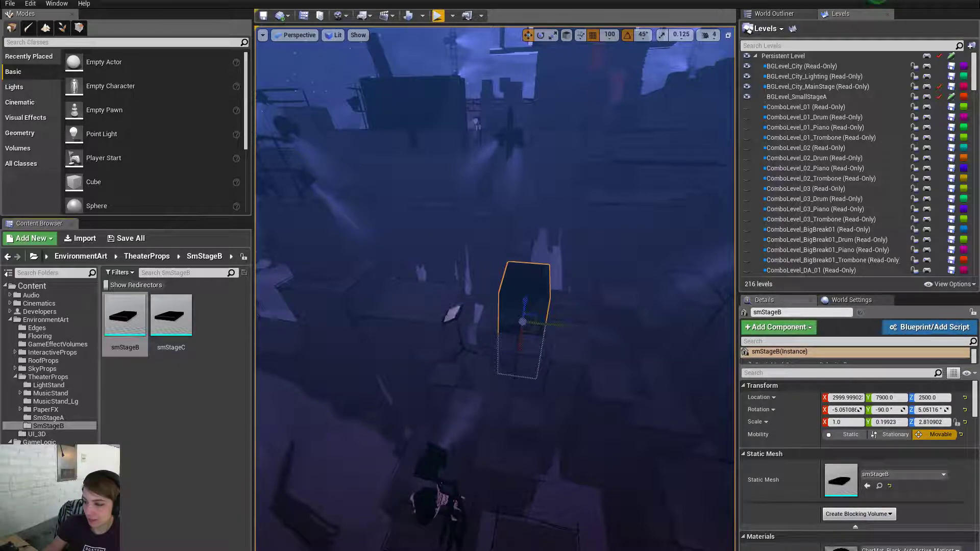
key("alt+Tab")
key("ctrl+o")
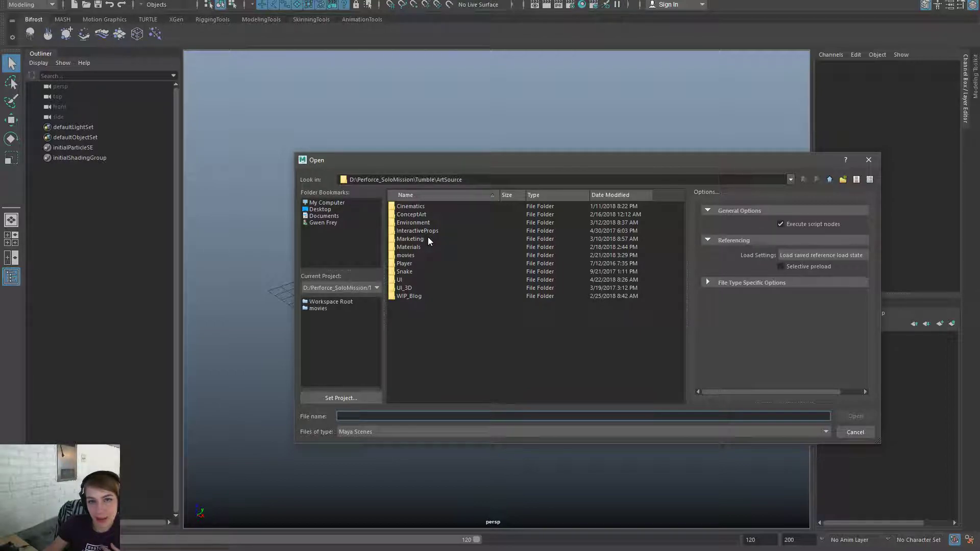
left_click(331, 205)
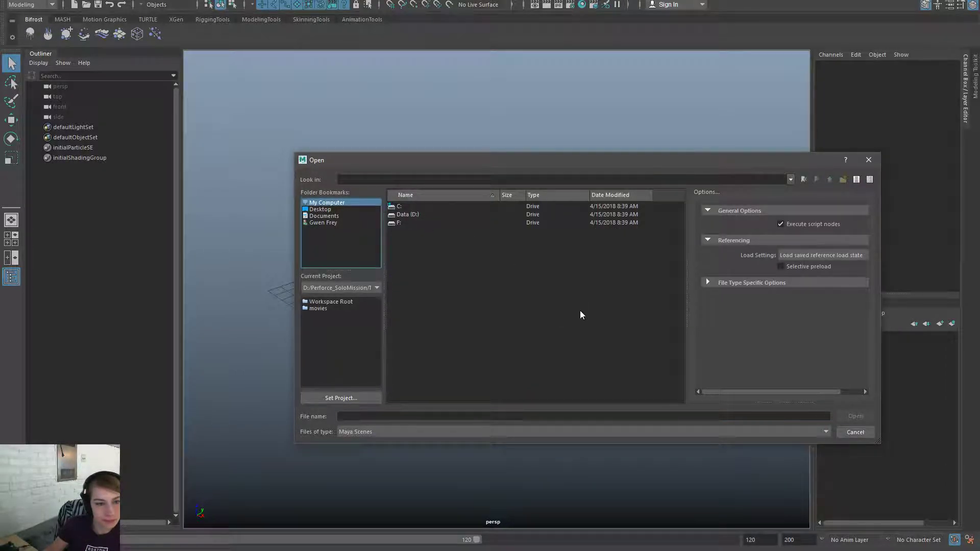
left_click(329, 209)
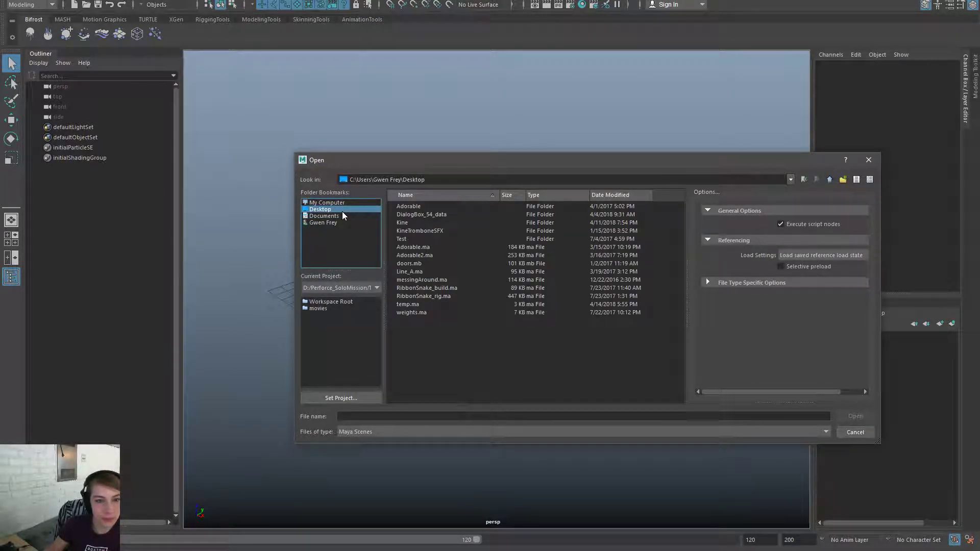
left_click(428, 329)
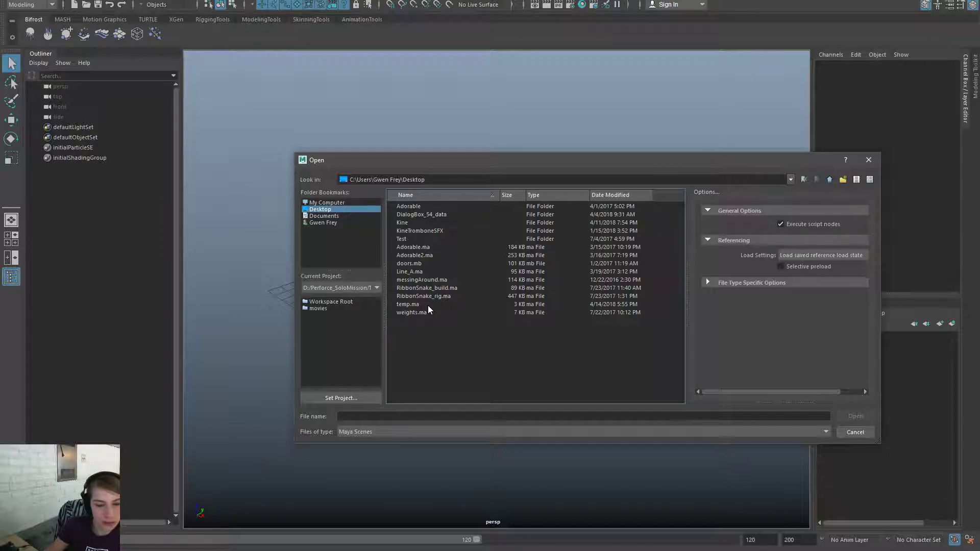
left_click(855, 432)
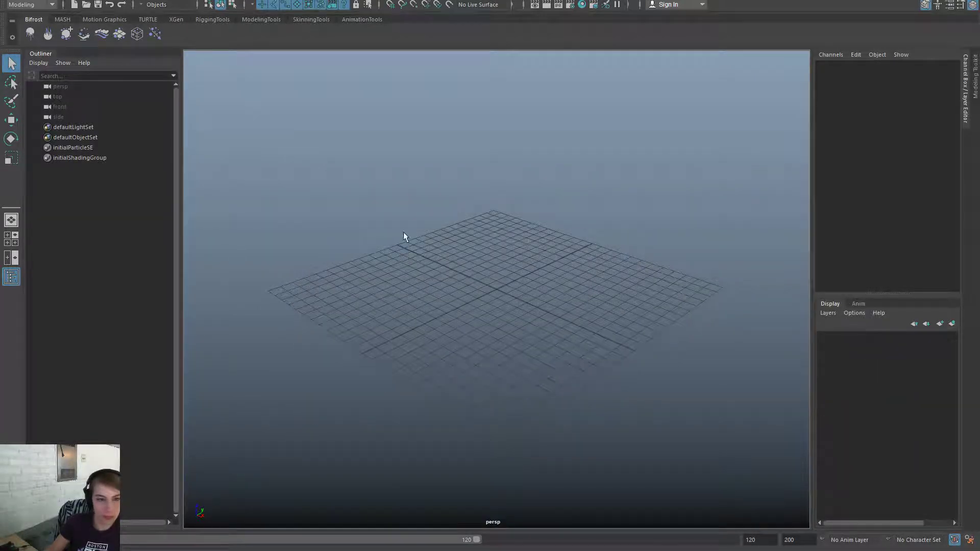
Import smStageB.FBX from the Desktop into the empty scene
key("space")
left_click(308, 121)
left_click(352, 237)
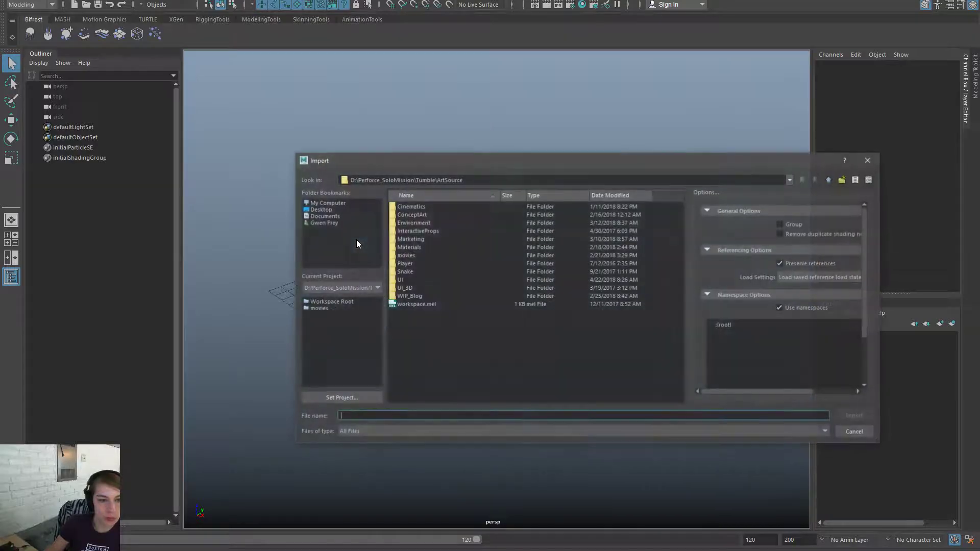
left_click(320, 209)
left_click(462, 353)
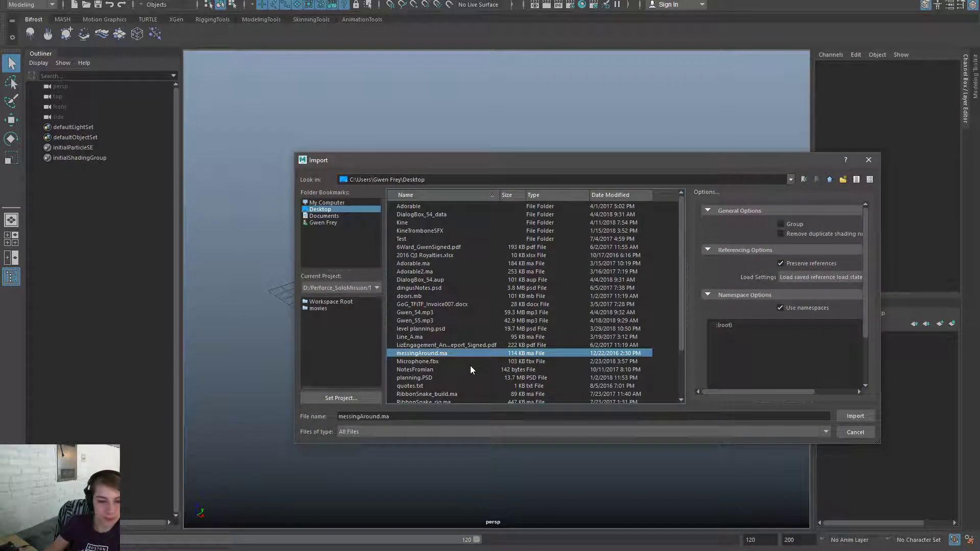
key("s")
scroll(474, 360, "down", 2)
double_click(440, 351)
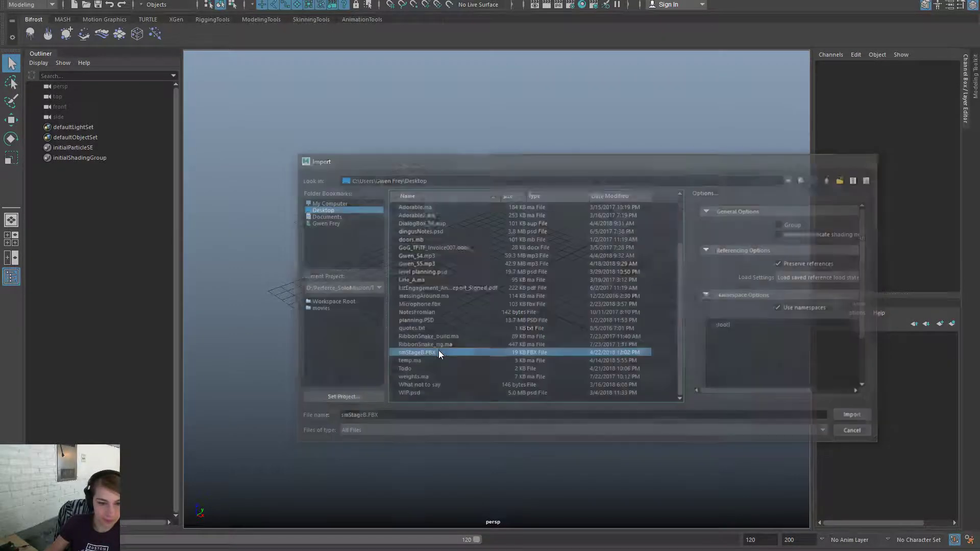
Create a polygon cube primitive at the origin, inside the imported stage mesh
scroll(480, 397, "down", 12)
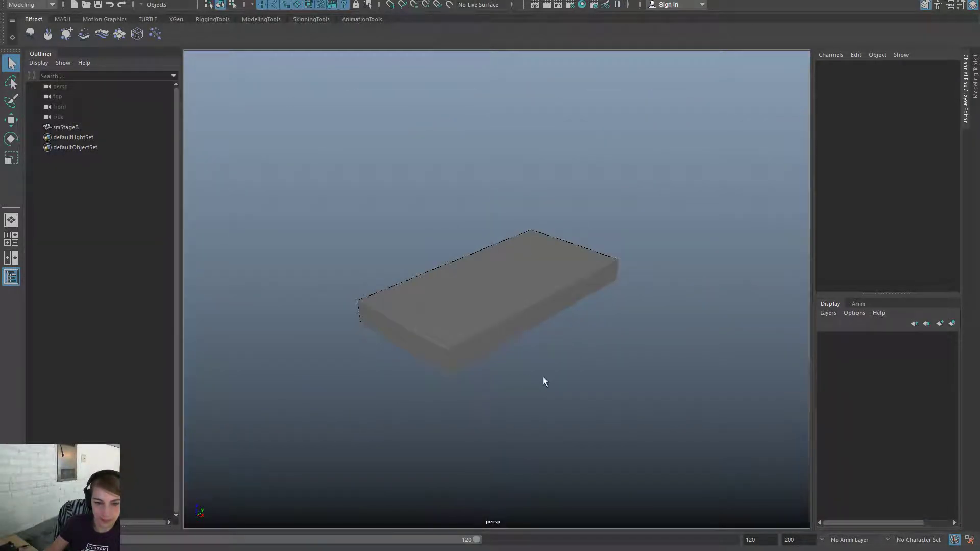
left_click_drag(571, 383, 502, 382)
middle_click_drag(501, 382, 508, 403, "alt")
key("space")
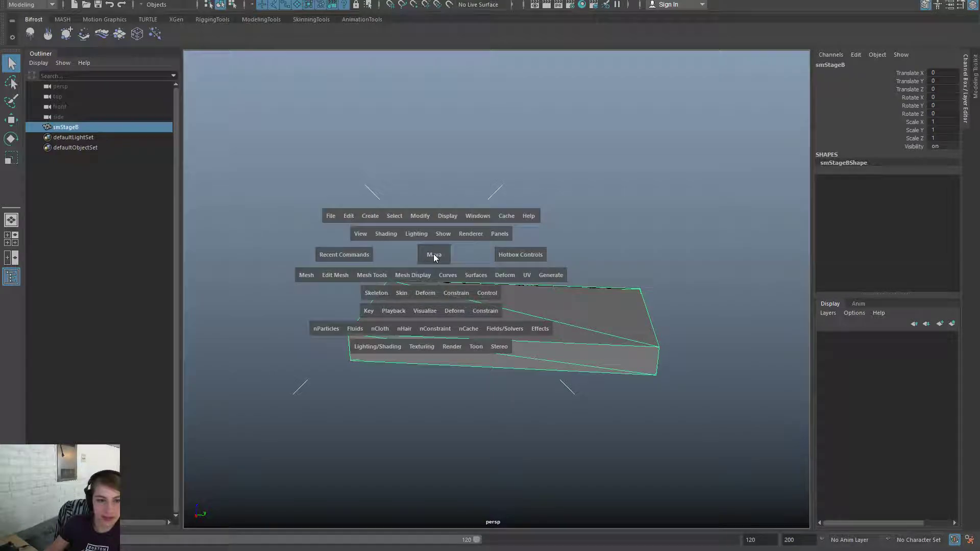
left_click(368, 217)
mouse_move(460, 254)
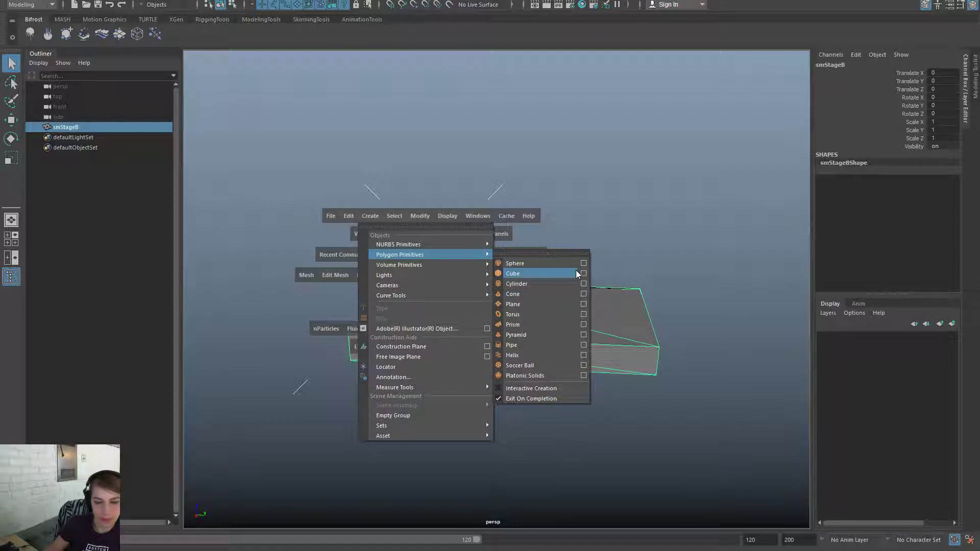
left_click(575, 274)
Scale the new cube uniformly, setting its Scale X, Y and Z to 200
key("r")
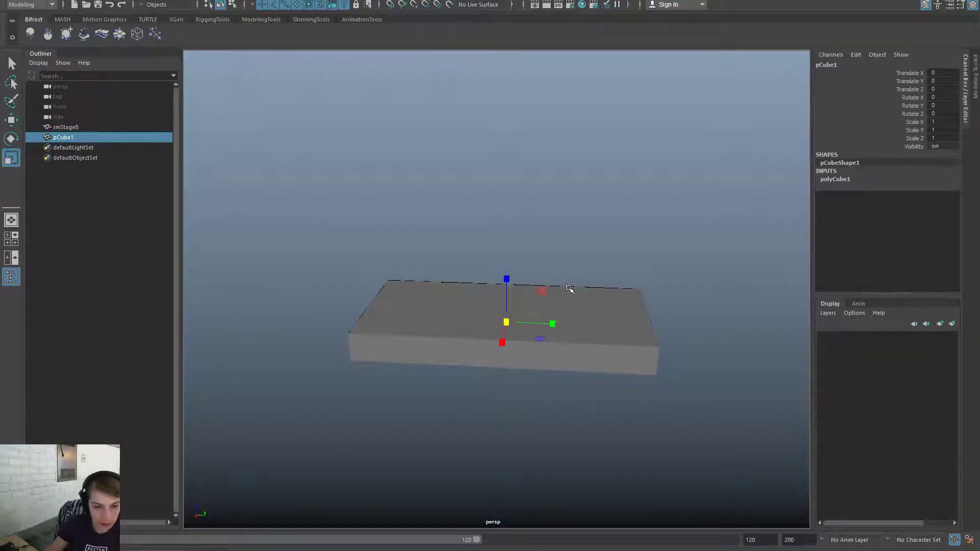
left_click_drag(506, 321, 669, 332)
left_click_drag(610, 332, 606, 330)
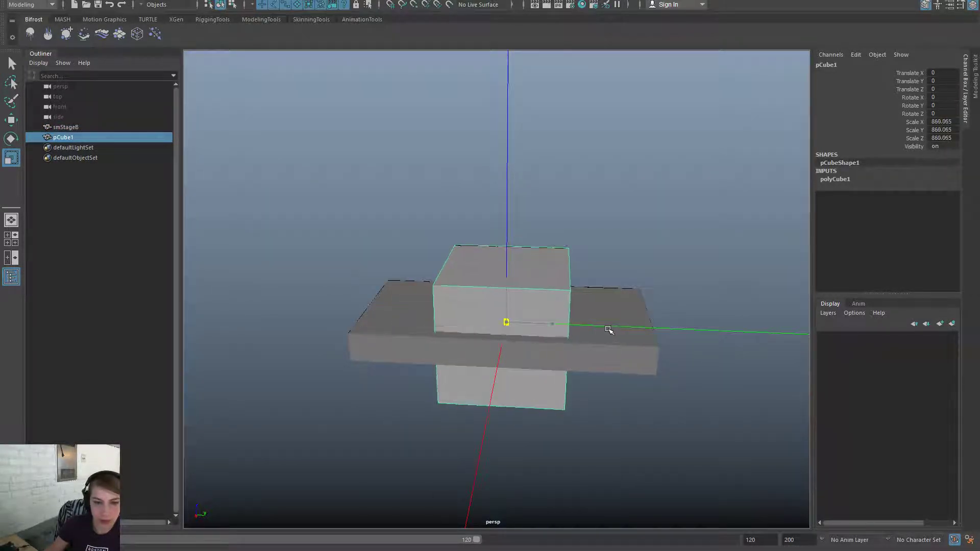
left_click_drag(941, 121, 942, 138)
type("2")
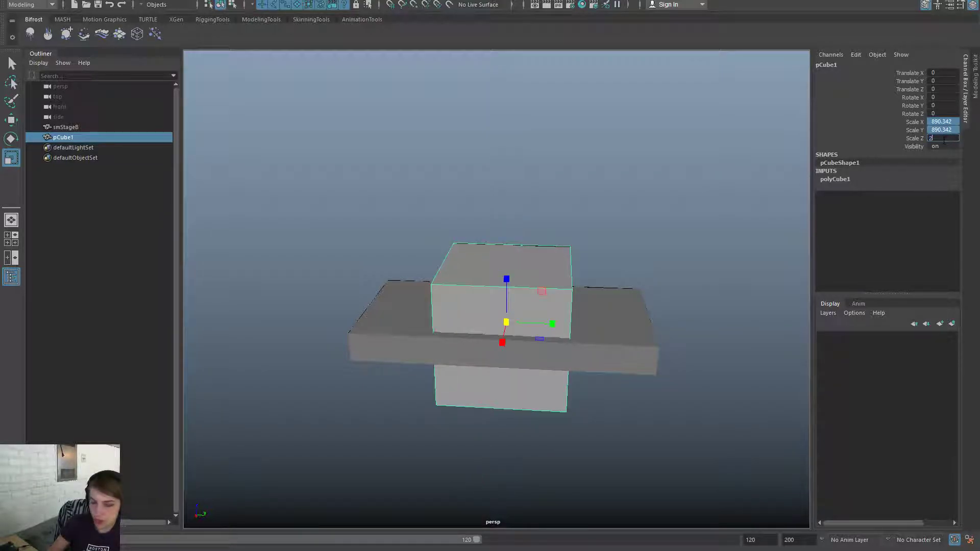
type("00")
key("Return")
Set the cube's polyCube Width to 5
left_click(866, 182)
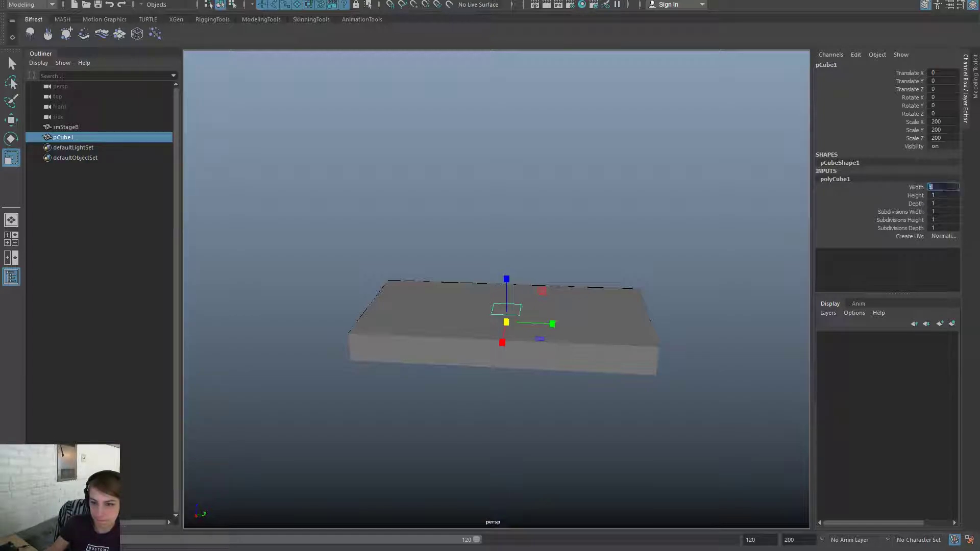
type("500")
key("Return")
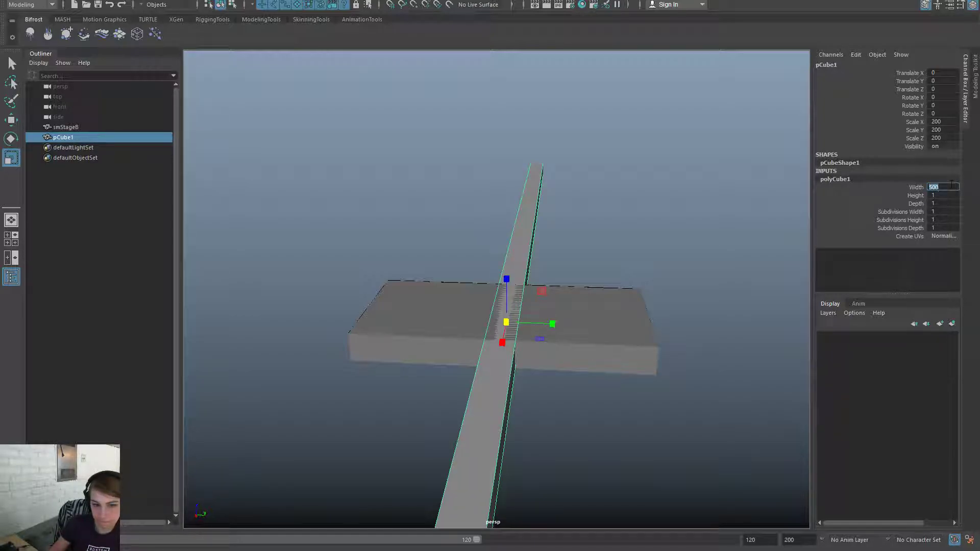
type("5")
key("Return")
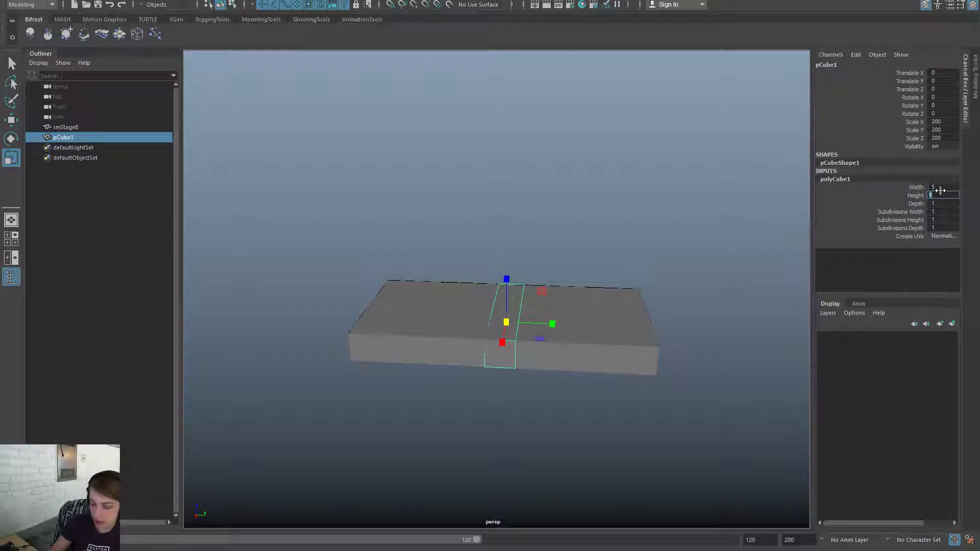
Set the cube's polyCube Height to 10 so its footprint matches the imported stage mesh
type("7")
key("Return")
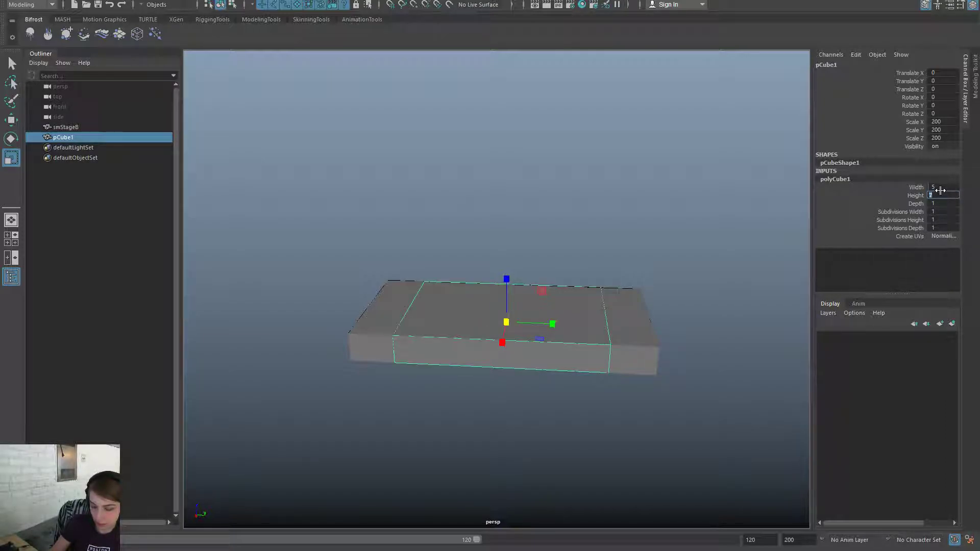
type("12")
key("Return")
type("10")
key("Return")
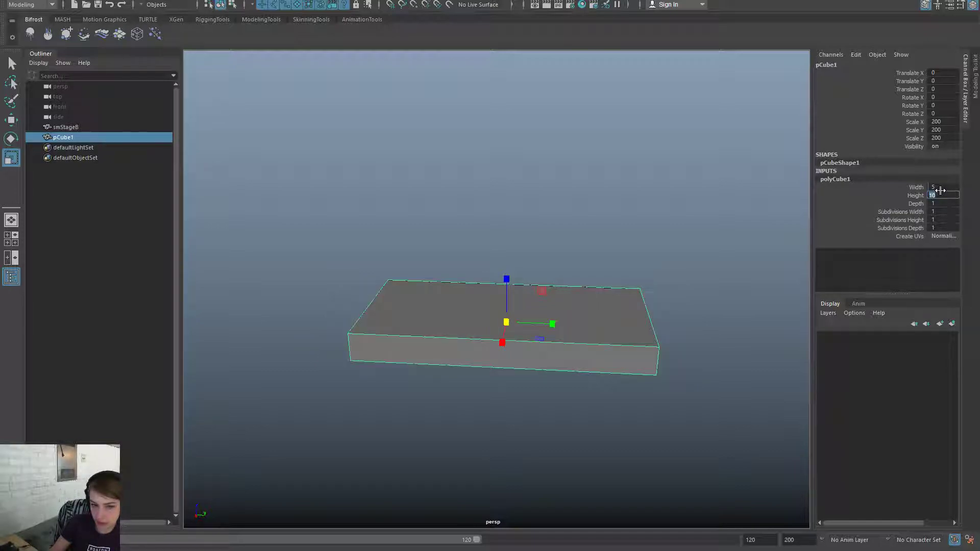
Switch to Unreal, add an smStageB instance to the level and position it at 2500, 7500, 3000
key("alt+Tab")
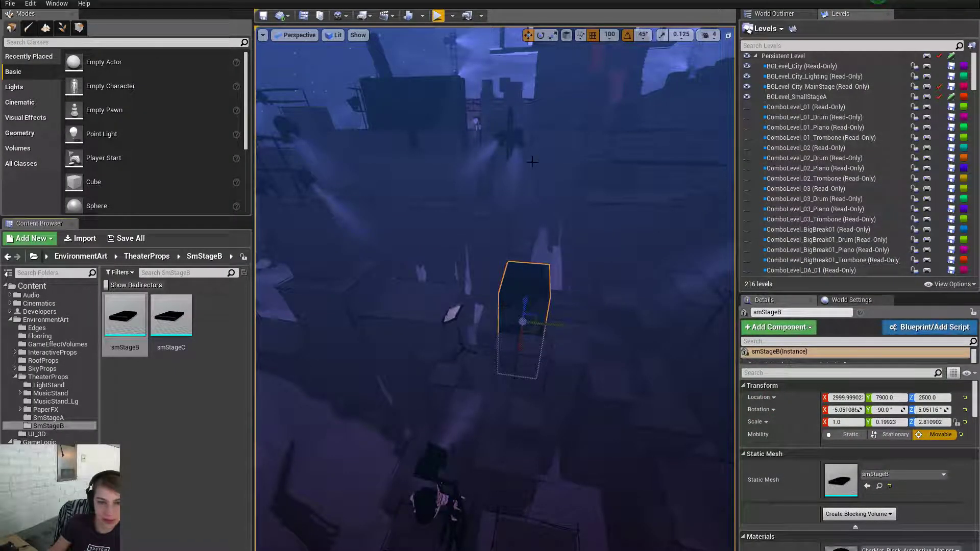
left_click_drag(153, 316, 527, 312)
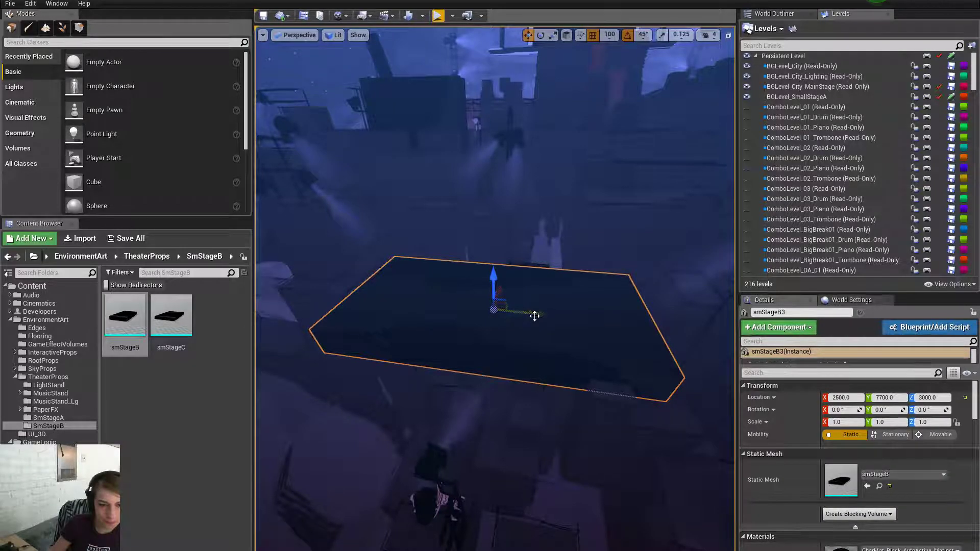
right_click_drag(534, 315, 597, 305)
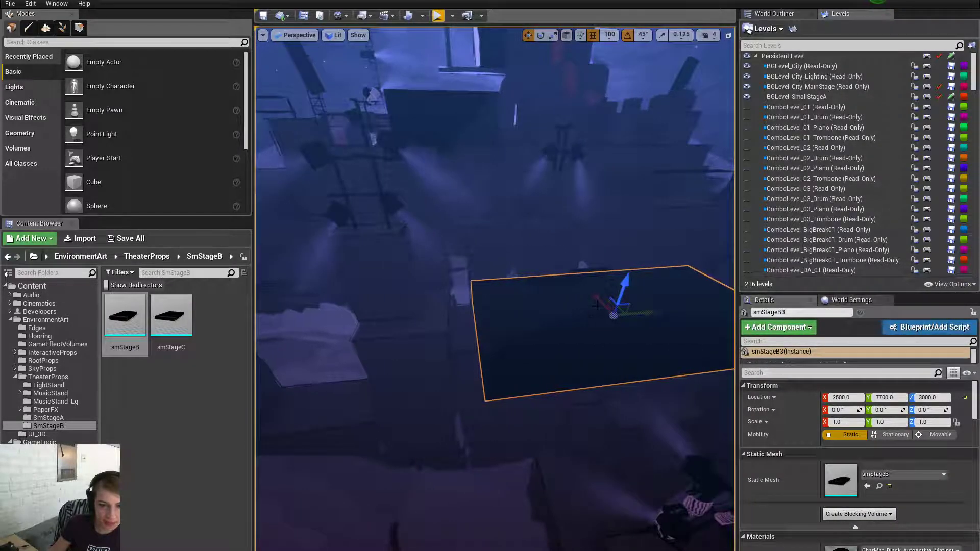
left_click_drag(651, 312, 619, 317)
right_click_drag(620, 318, 564, 299)
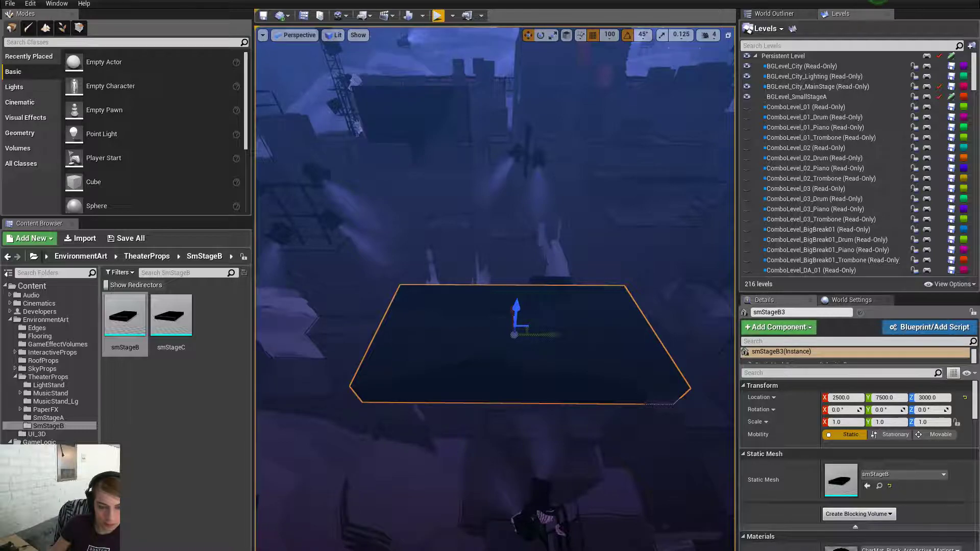
Shift the new smStageB instance along X to 2600
right_click_drag(564, 299, 693, 306)
key("d")
key("d")
key("w")
key("s")
key("a")
left_click_drag(570, 297, 559, 299)
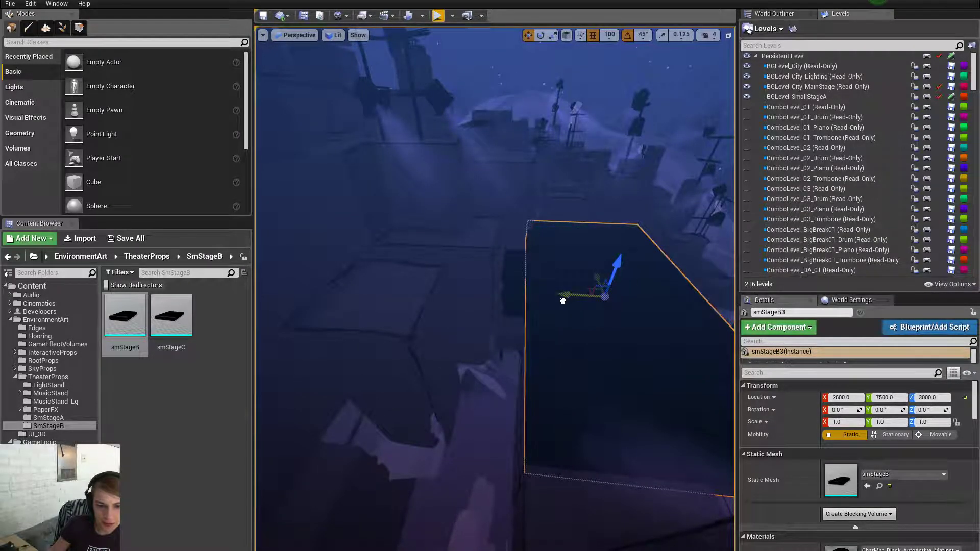
Lower the new stage instance to Z 2900
right_click_drag(559, 298, 574, 329)
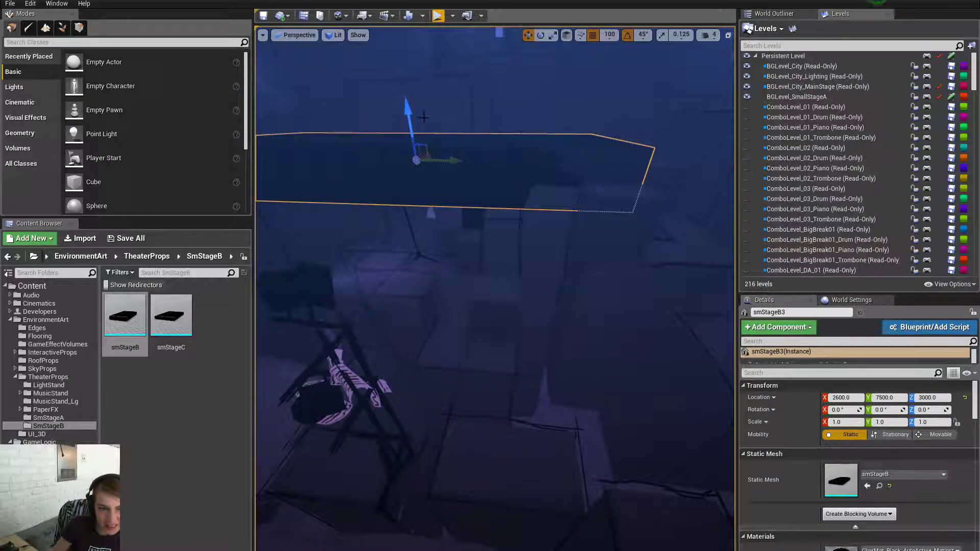
left_click_drag(409, 110, 413, 130)
right_click_drag(602, 233, 622, 213)
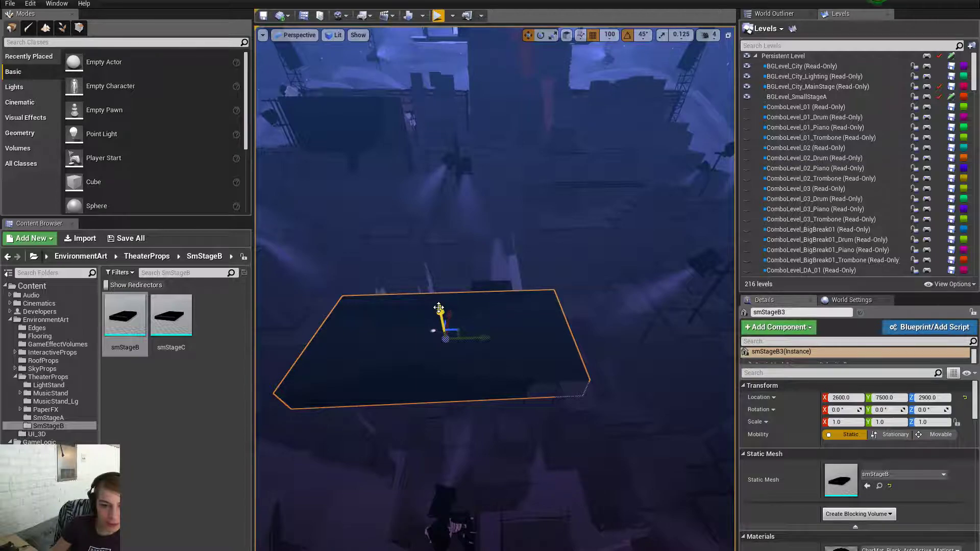
Try the stage instance at X 1100 and bring it back to X 2600
right_click_drag(439, 307, 606, 307)
key("w")
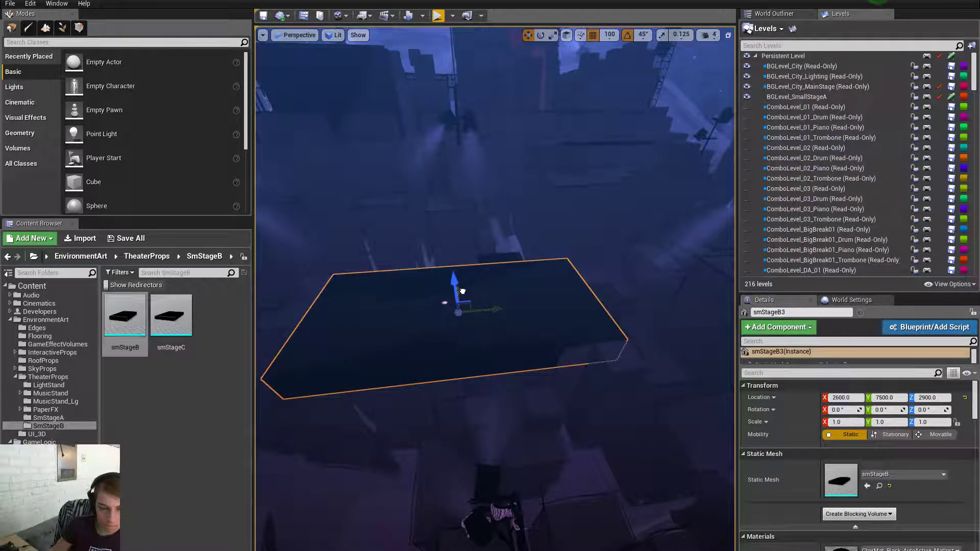
left_click_drag(462, 291, 438, 290)
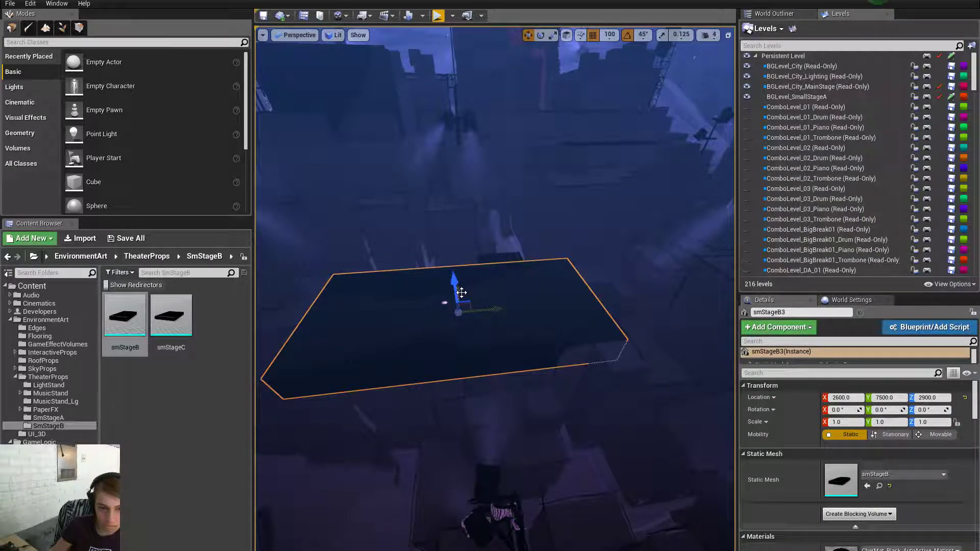
left_click_drag(461, 293, 490, 532)
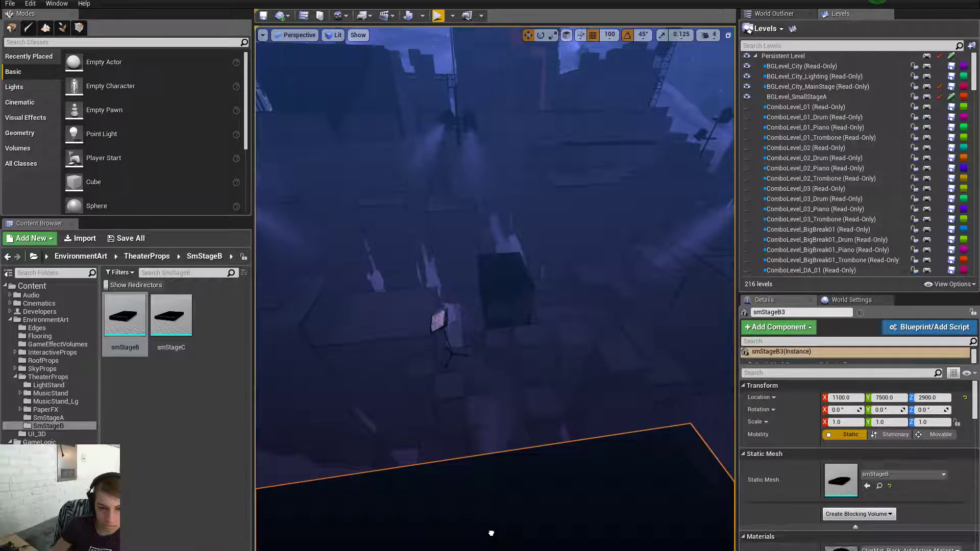
left_click_drag(491, 533, 381, 301)
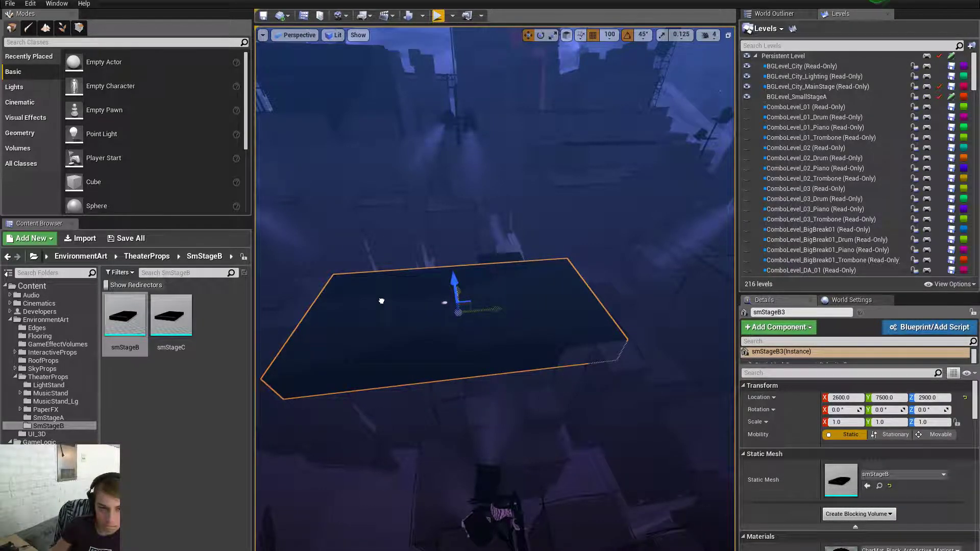
Try the stage instance at Y 7900 and raise it to Z 3100
right_click_drag(459, 311, 454, 286)
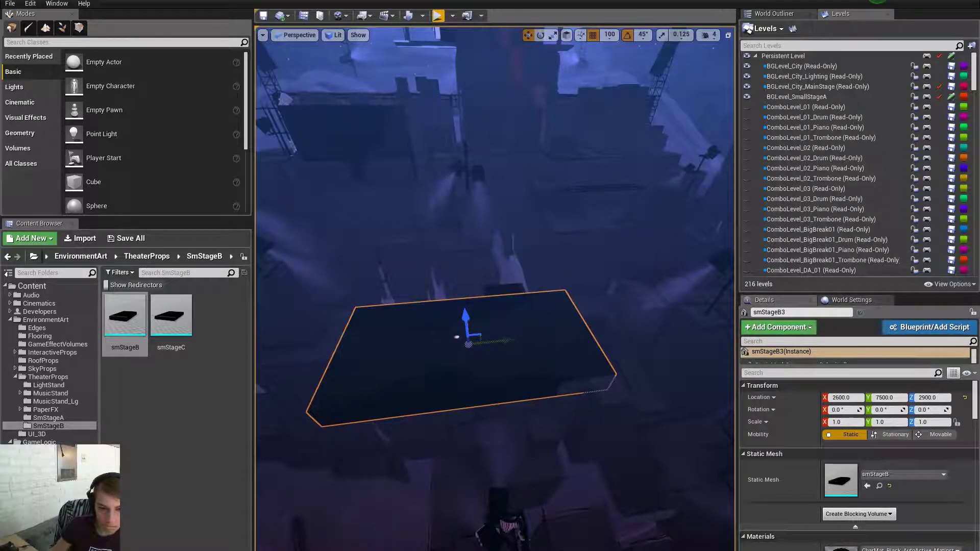
right_click_drag(454, 287, 446, 298)
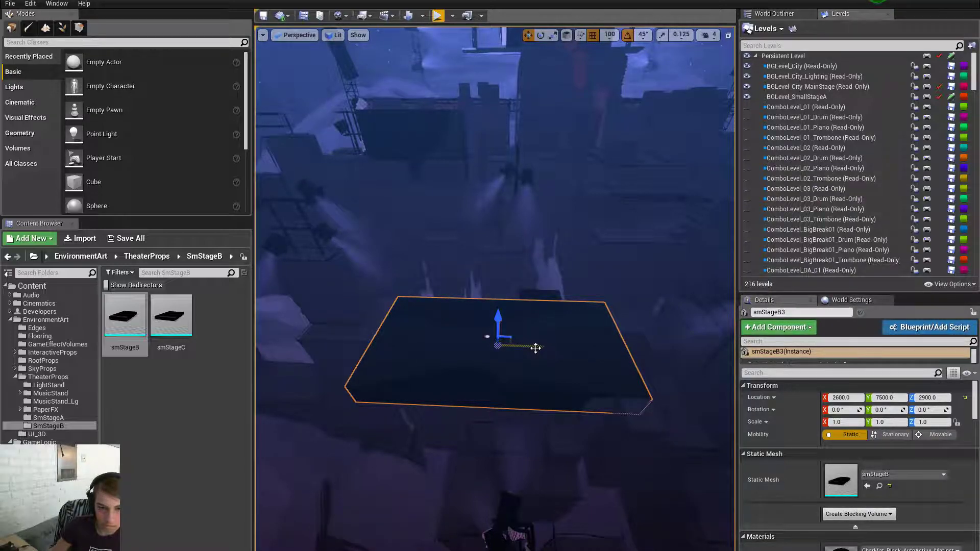
right_click_drag(536, 348, 537, 312)
key("a")
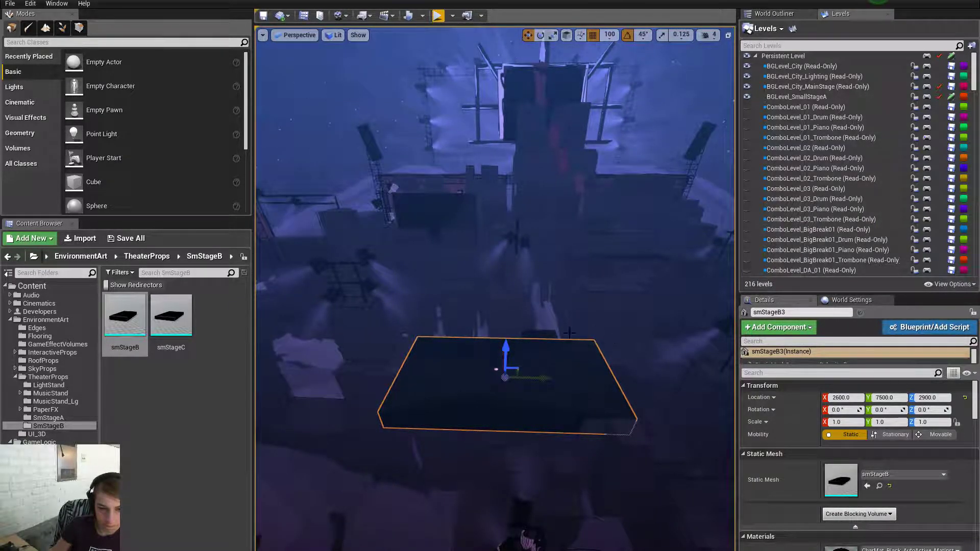
mouse_move(506, 352)
left_mouse_down()
mouse_move(506, 336)
mouse_move(513, 361)
mouse_move(502, 361)
left_mouse_up()
right_click_drag(510, 332, 564, 334)
left_click_drag(415, 304, 472, 307)
mouse_move(516, 422)
right_mouse_down()
mouse_move(502, 414)
mouse_move(508, 425)
right_mouse_up()
key("f")
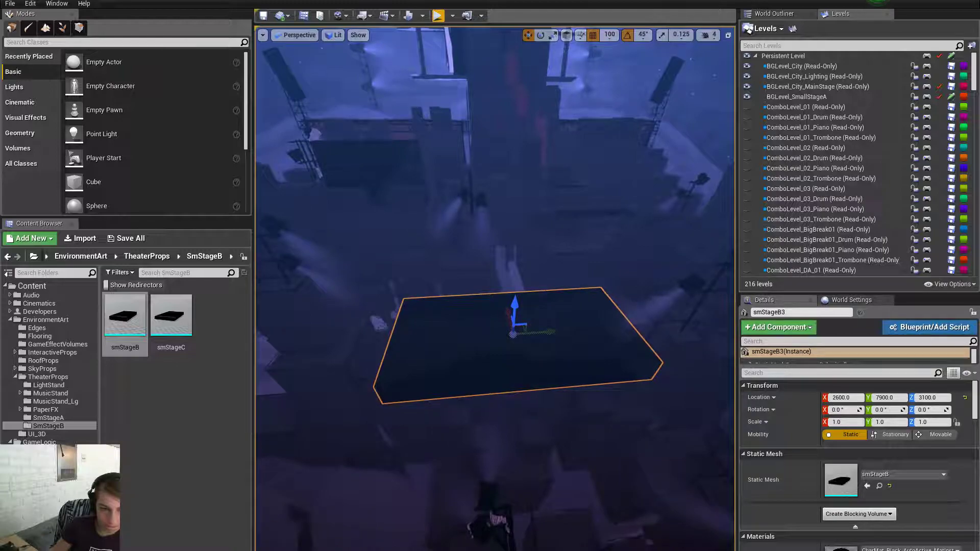
Reposition the stage instance to Y 7500 and Z 2900
right_click_drag(513, 334, 503, 361)
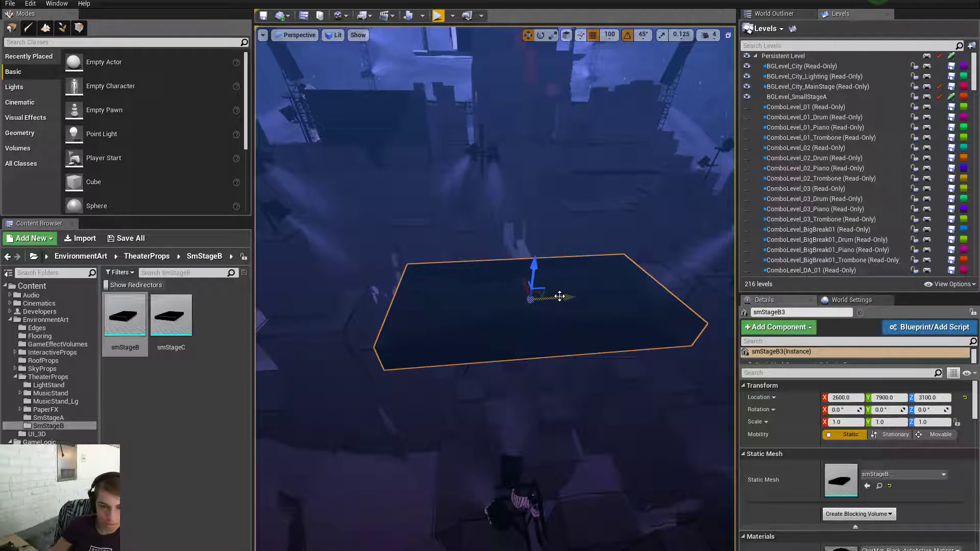
right_click_drag(615, 335, 616, 336)
left_click_drag(527, 302, 496, 304)
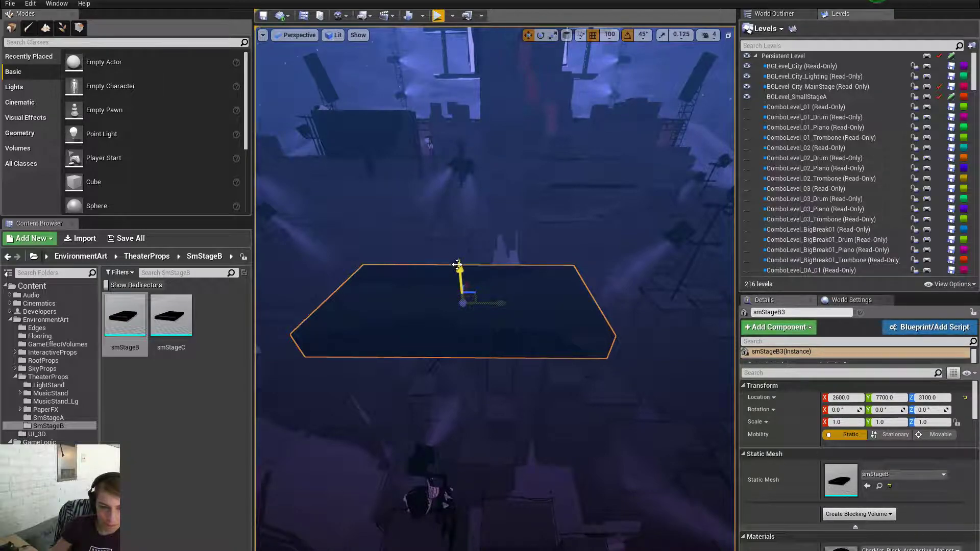
left_click_drag(457, 265, 458, 292)
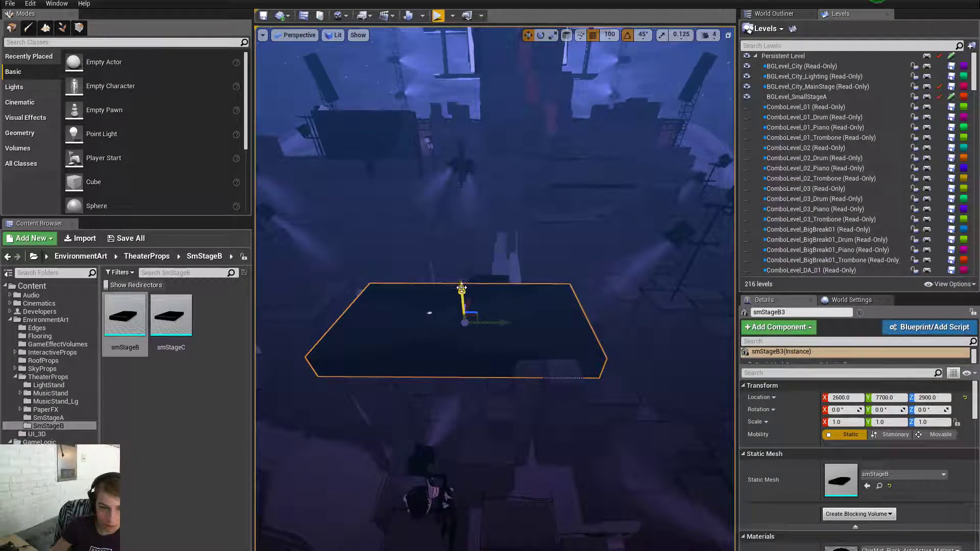
mouse_move(459, 284)
left_mouse_down()
mouse_move(459, 263)
mouse_move(458, 272)
left_mouse_up()
right_click_drag(480, 286, 516, 265)
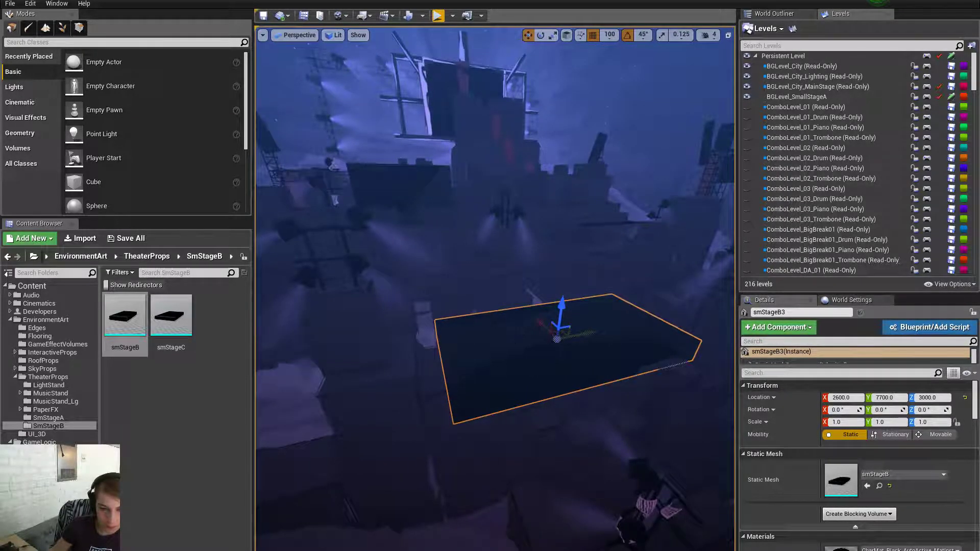
left_click_drag(590, 336, 573, 340)
right_click_drag(573, 340, 499, 301)
left_click_drag(493, 297, 500, 315)
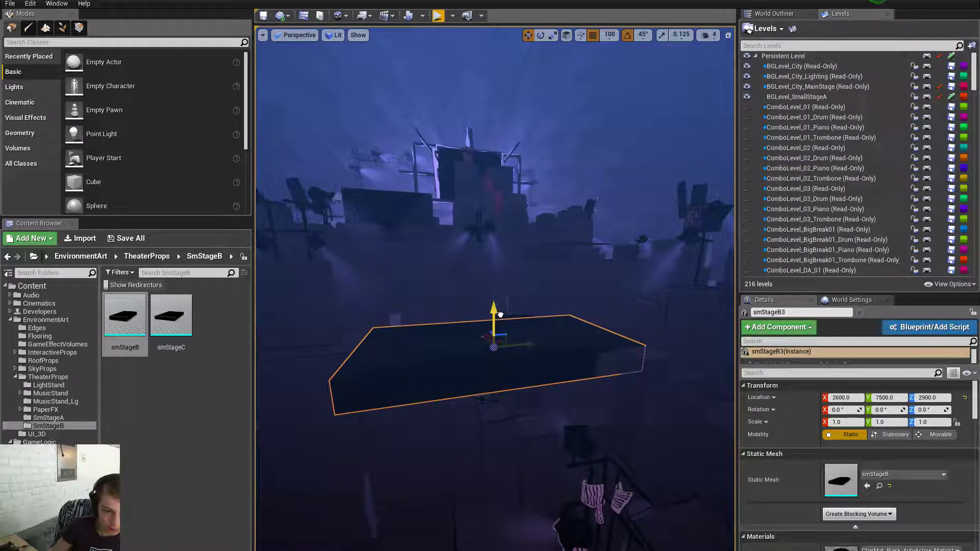
Examine the placed stage's size and position against the surrounding props from above, close up and farther away
right_click_drag(498, 331, 470, 328)
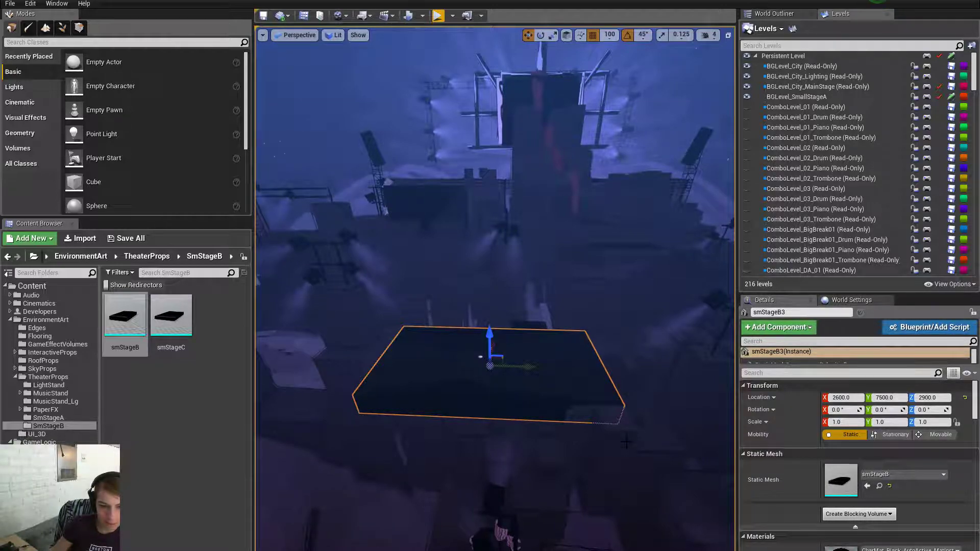
right_click_drag(626, 442, 626, 416)
key("w")
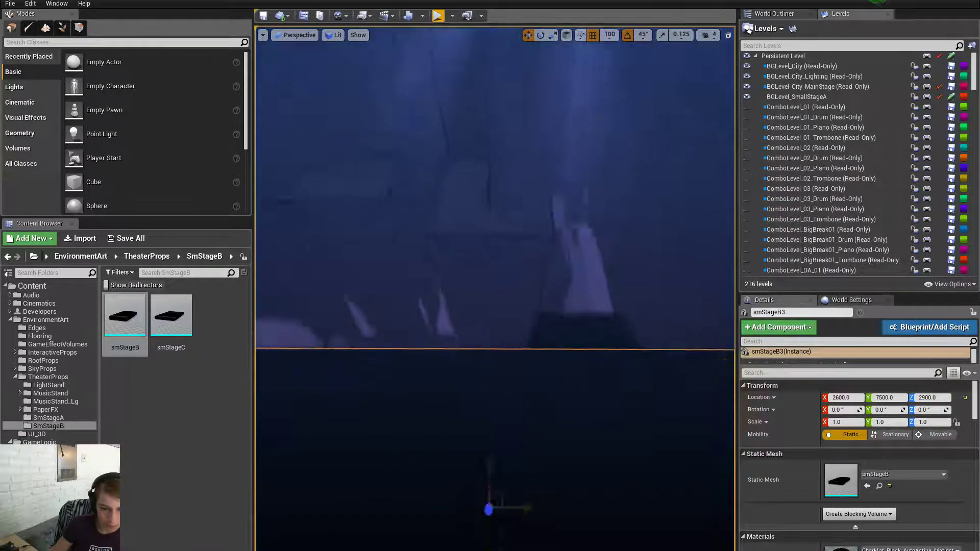
key("s")
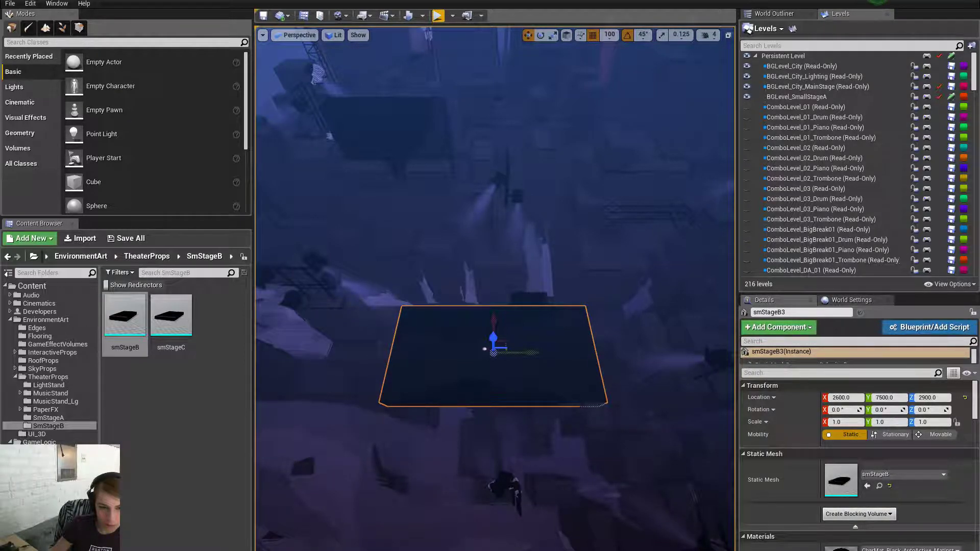
right_click_drag(494, 317, 489, 348)
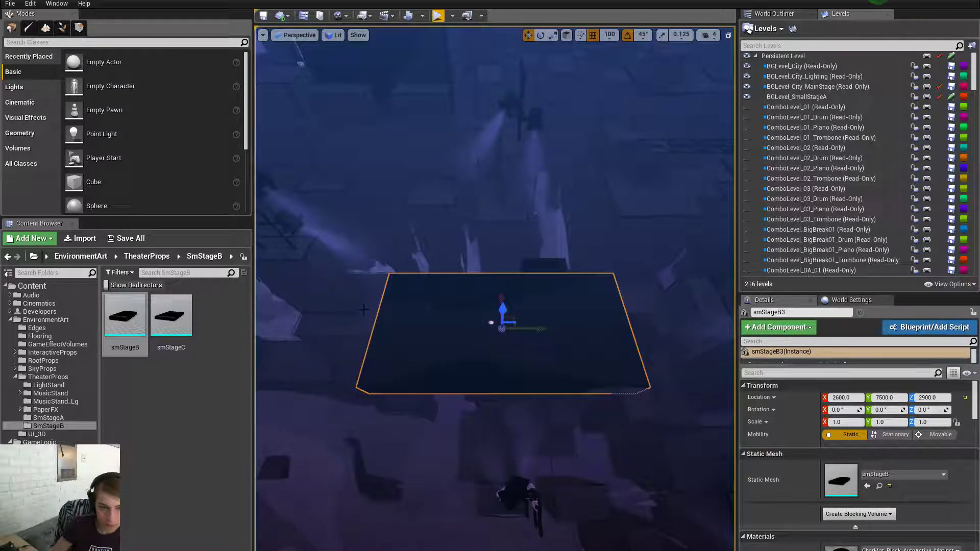
right_click_drag(364, 309, 367, 327)
key("s")
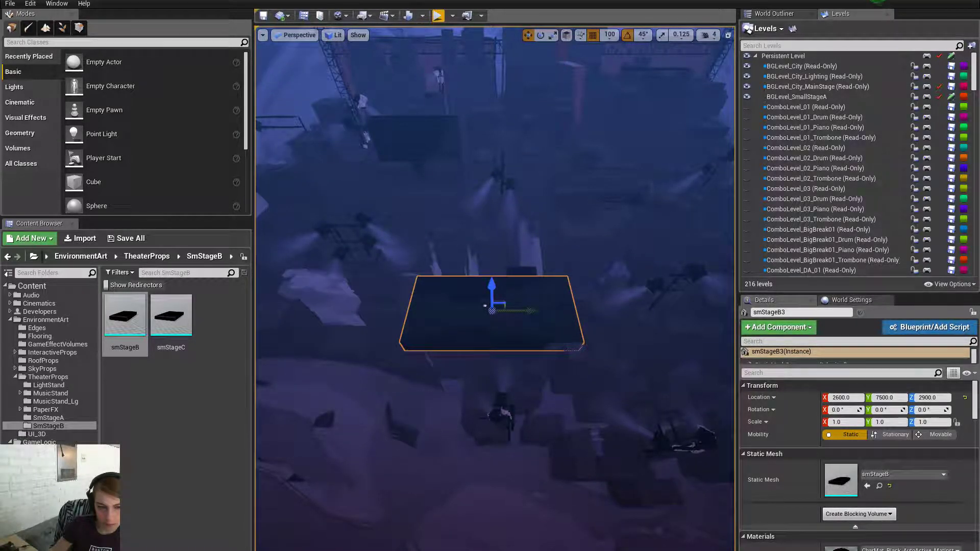
key("w")
right_click_drag(367, 326, 363, 302)
key("s")
key("s")
key("s")
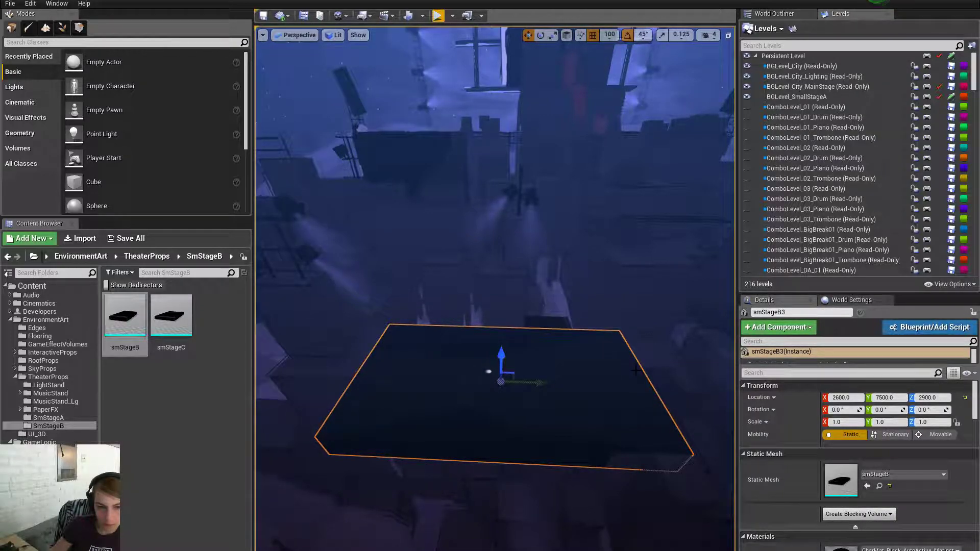
scroll(635, 369, "down", 5)
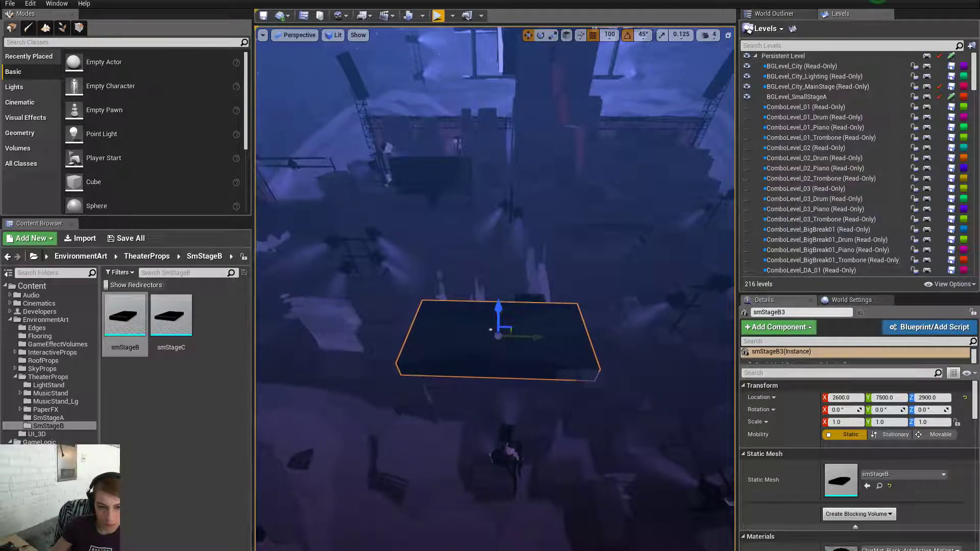
scroll(495, 307, "up", 3)
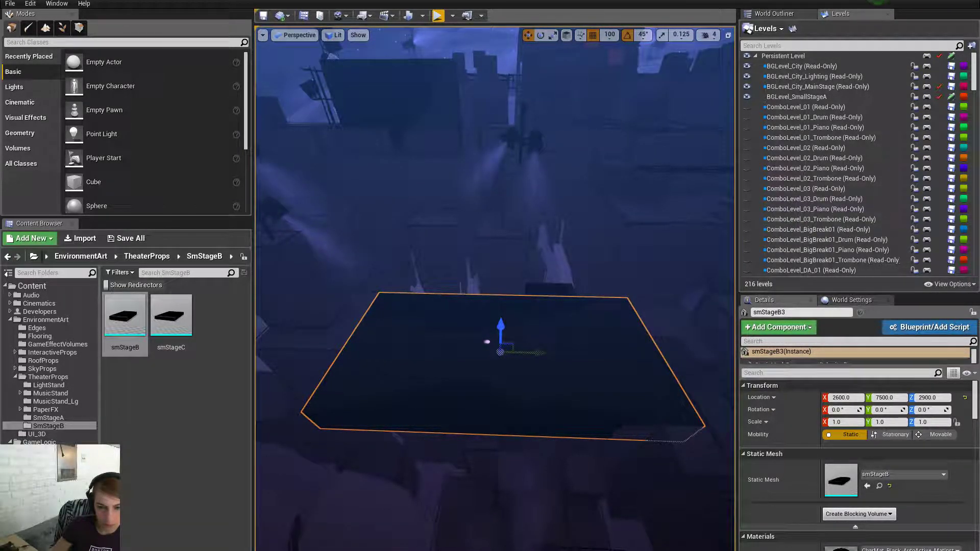
right_click_drag(495, 306, 517, 325)
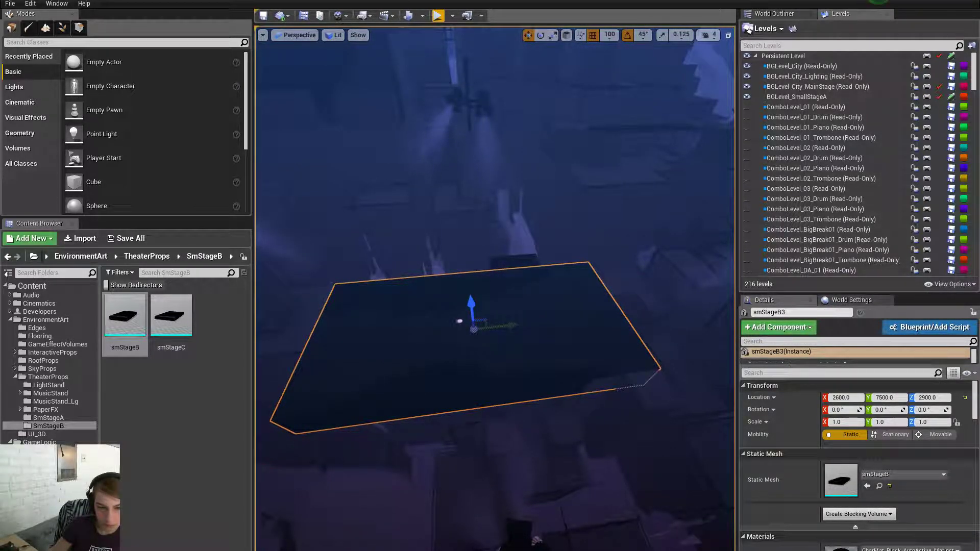
right_click_drag(517, 324, 497, 289)
key("s")
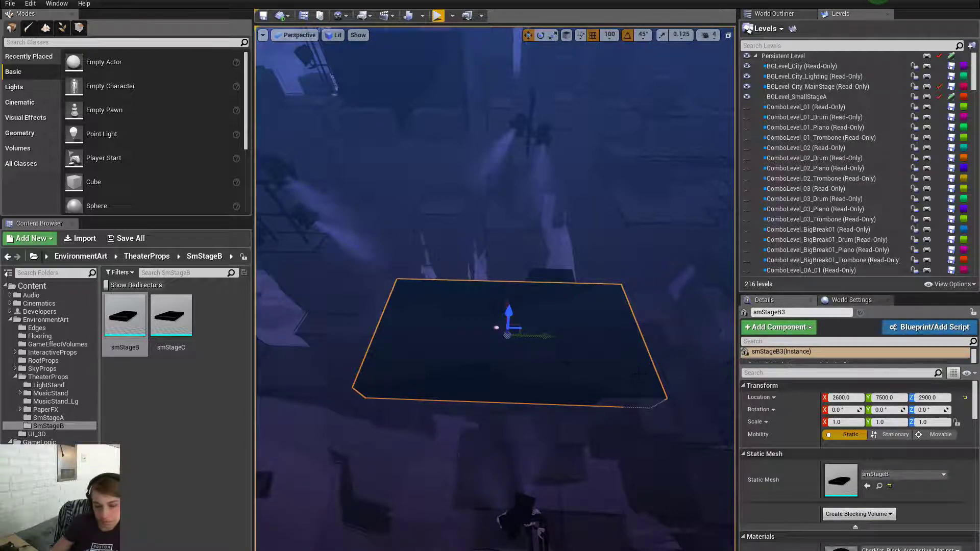
Raise the stage instance to Z 3100 and shift it along Y to 7900
right_click_drag(639, 375, 726, 398)
right_click_drag(524, 316, 526, 317)
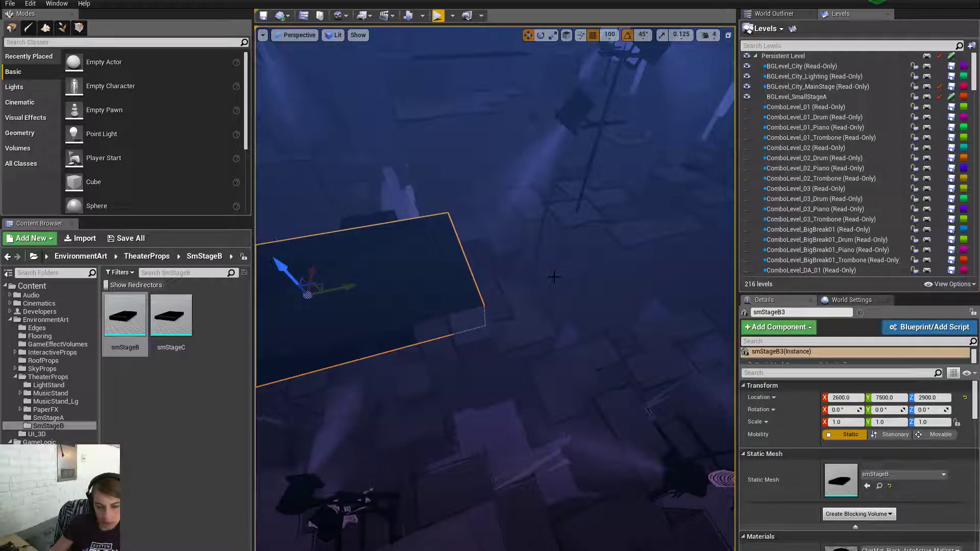
right_click_drag(552, 290, 457, 273)
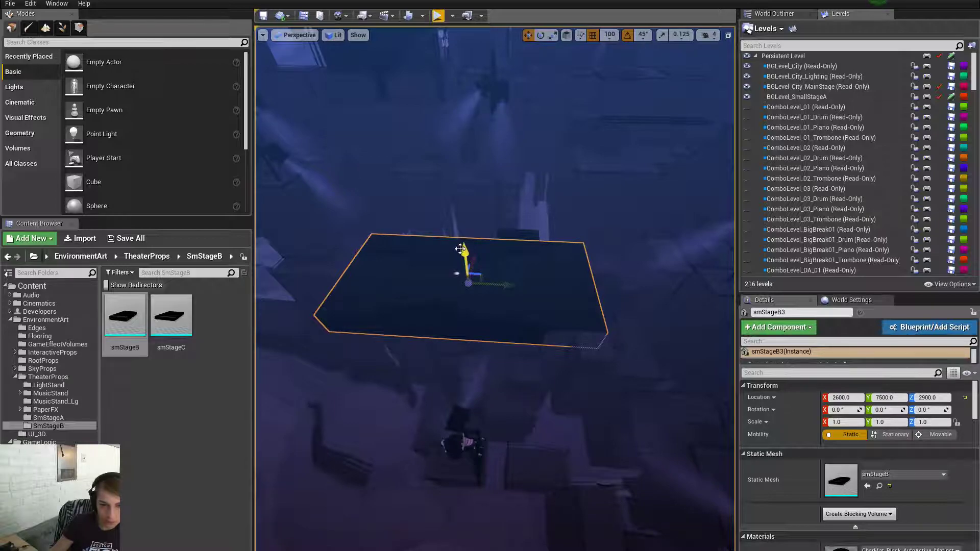
left_click_drag(461, 255, 461, 230)
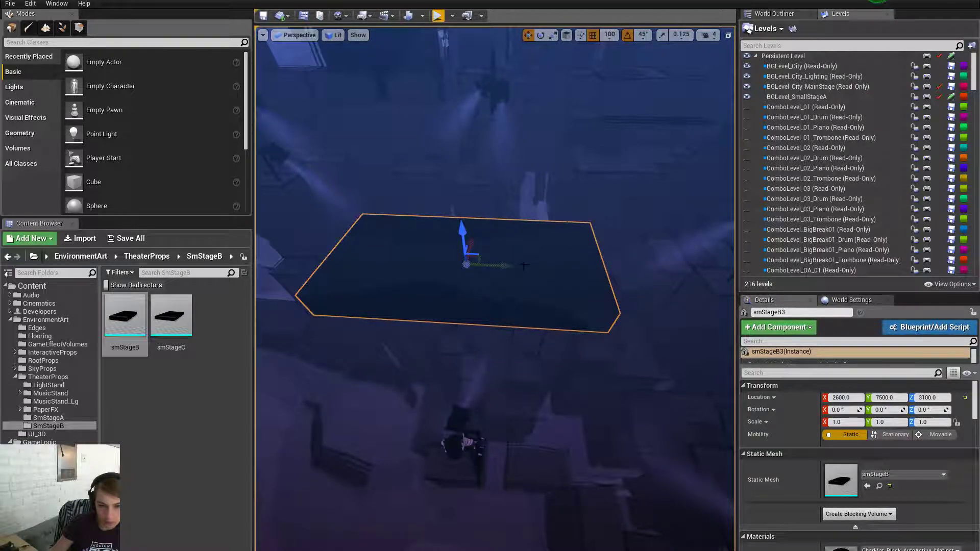
left_click_drag(504, 265, 541, 269)
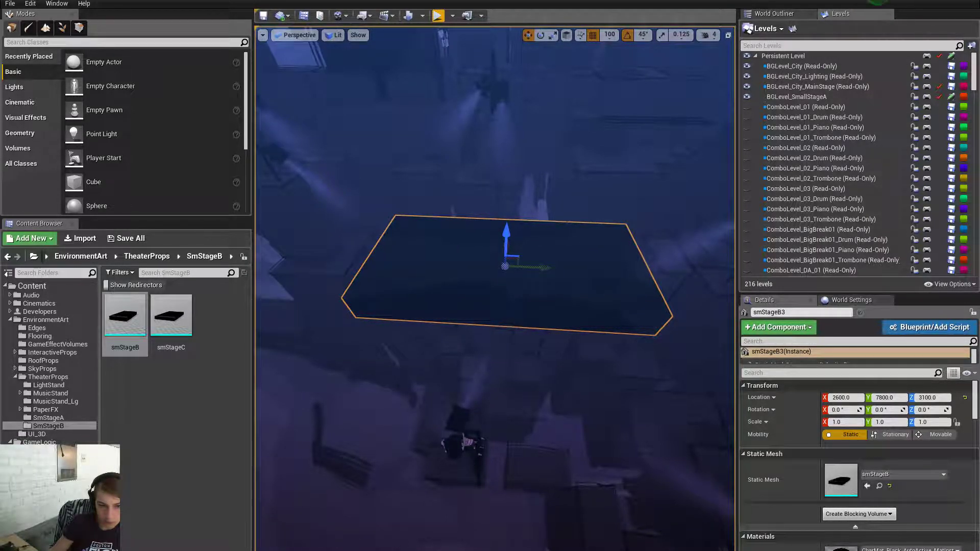
right_click_drag(541, 269, 569, 273)
left_click_drag(440, 291, 451, 302)
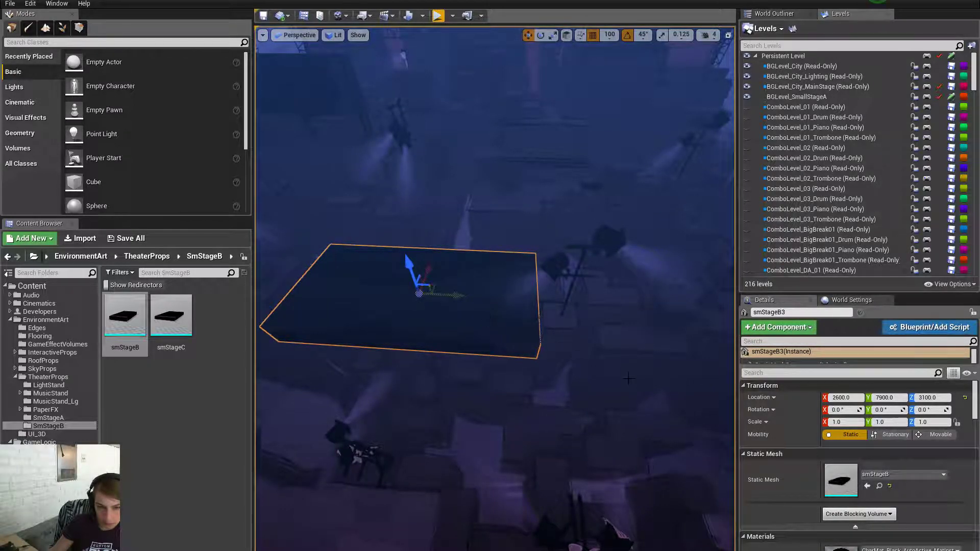
Examine the repositioned stage from the front against the main stage and surrounding props, also deselected, and reselect it
right_click_drag(629, 378, 584, 360)
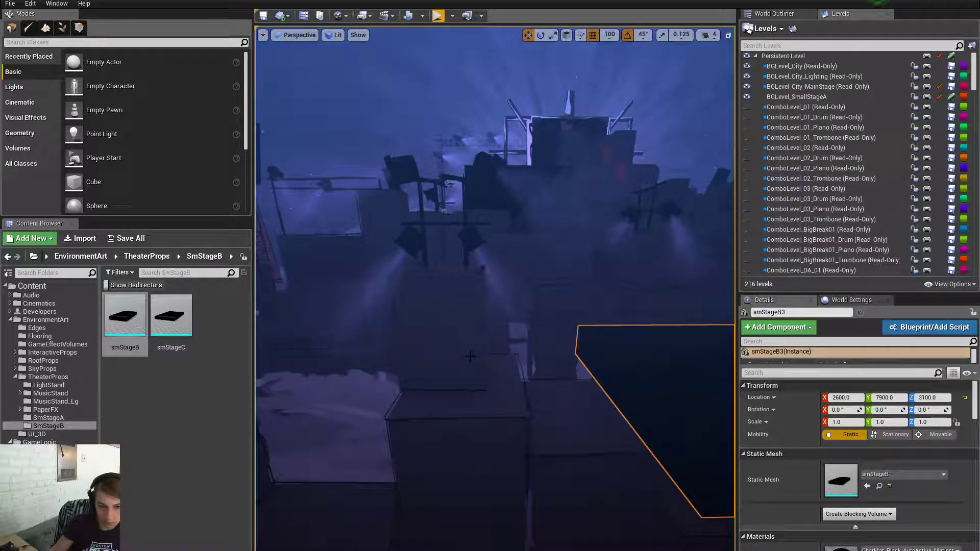
key("d")
right_click_drag(426, 358, 431, 350)
key("s")
key("d")
key("e")
key("s")
mouse_move(496, 306)
right_mouse_down()
mouse_move(485, 299)
mouse_move(486, 342)
mouse_move(483, 318)
right_mouse_up()
key("d")
key("a")
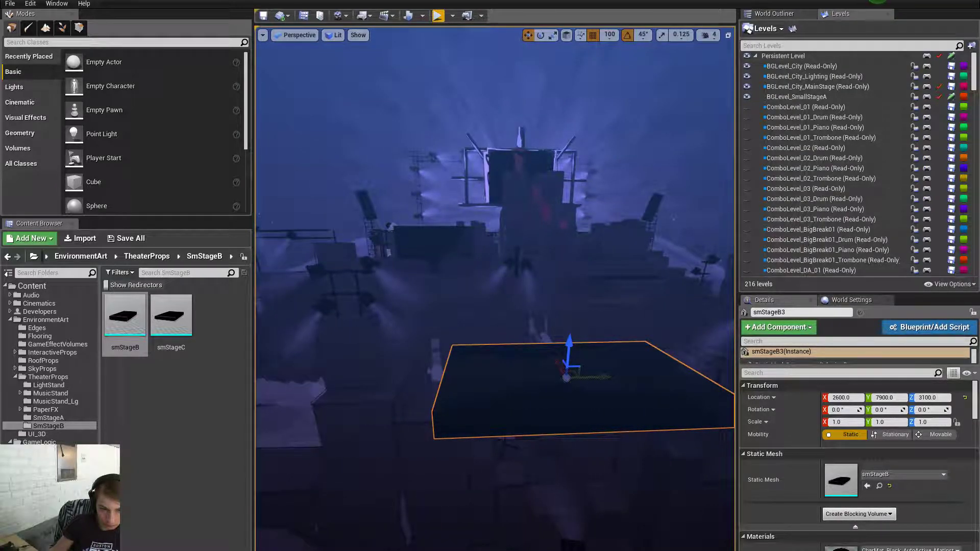
key("Escape")
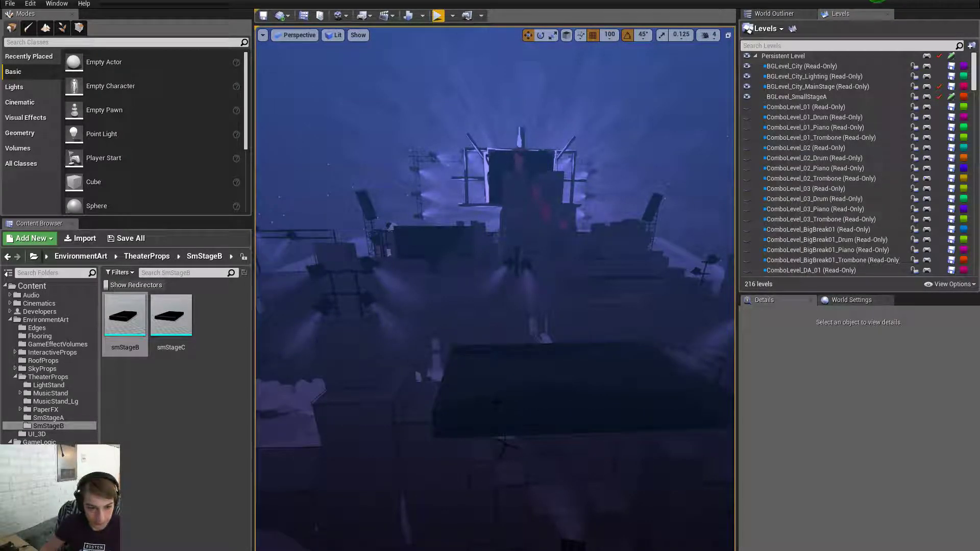
right_click_drag(482, 317, 478, 339)
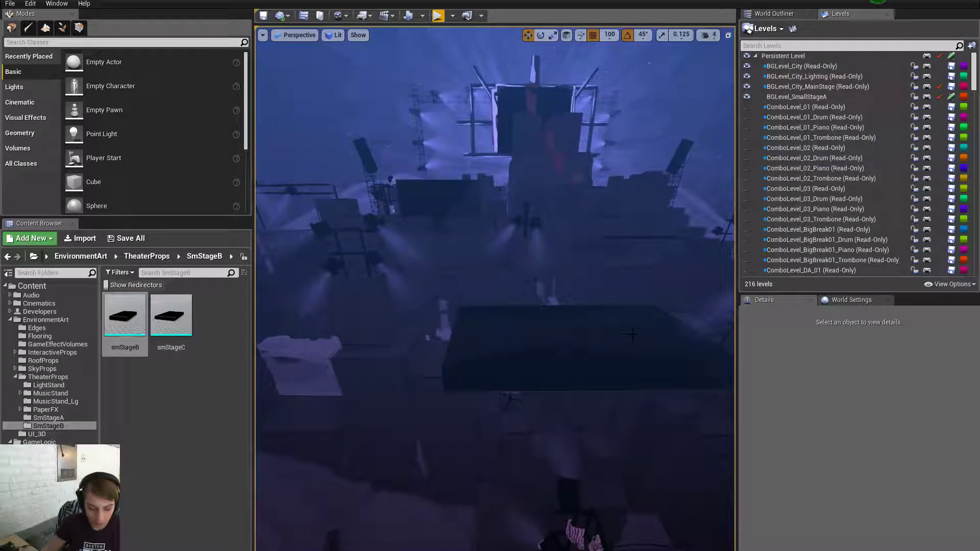
key("g")
key("g")
left_click(561, 349)
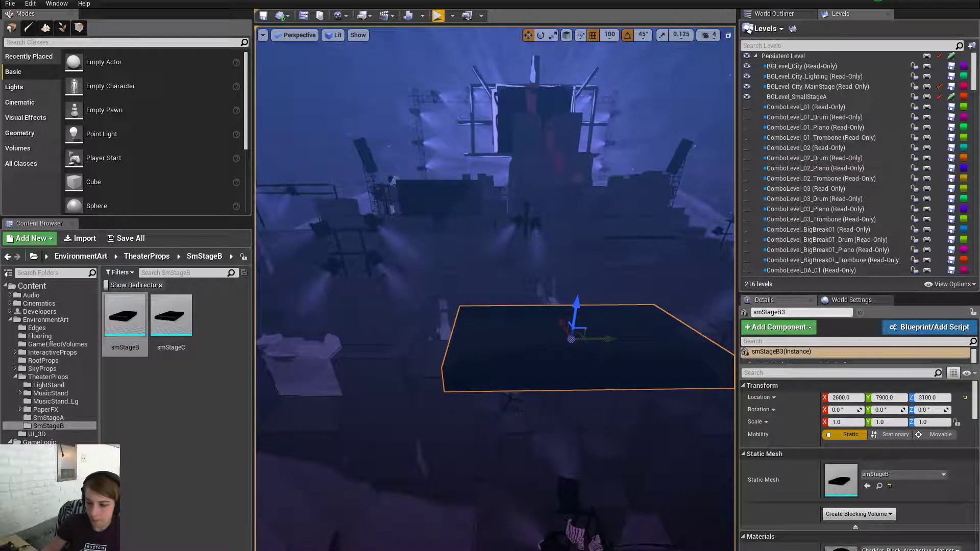
Switch to Maya and set pCube1's polyCube height to 12
key("alt+Tab")
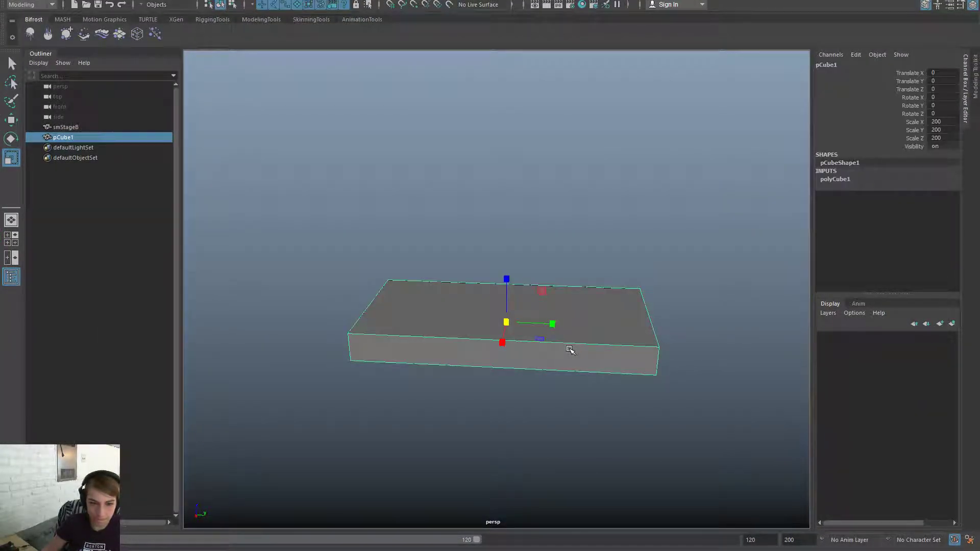
left_click(837, 179)
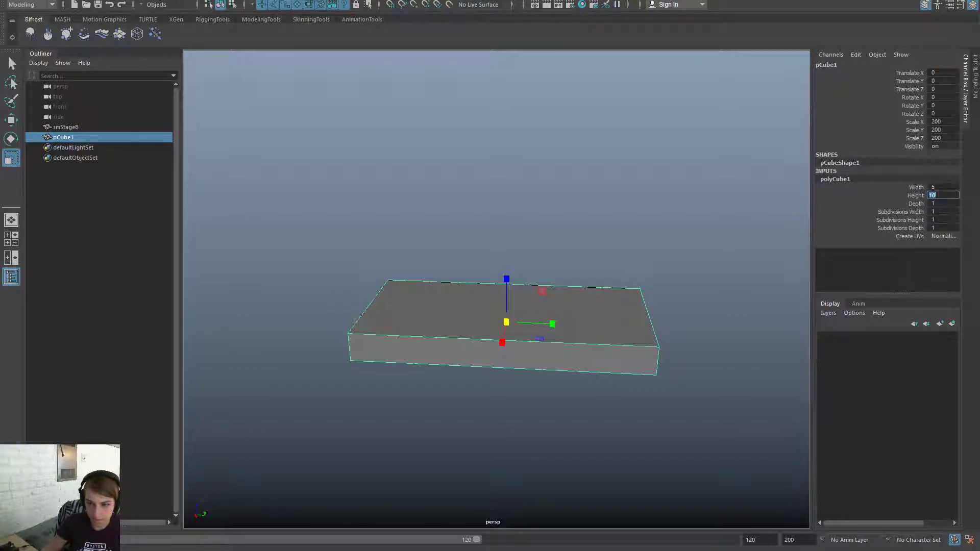
key("Tab")
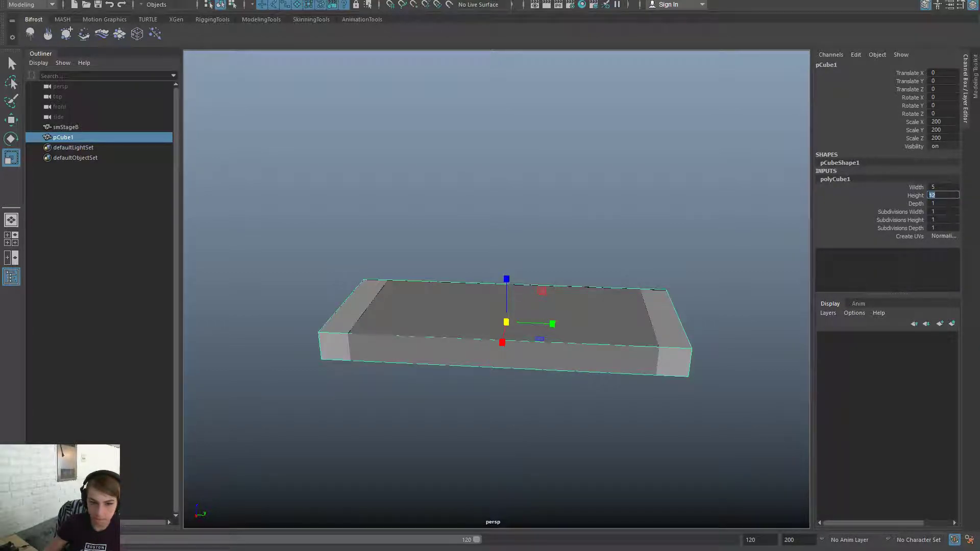
Switch back to the Unreal level and inspect the skirt mesh and the small backdrop cube beside the stage up close
key("alt+Tab")
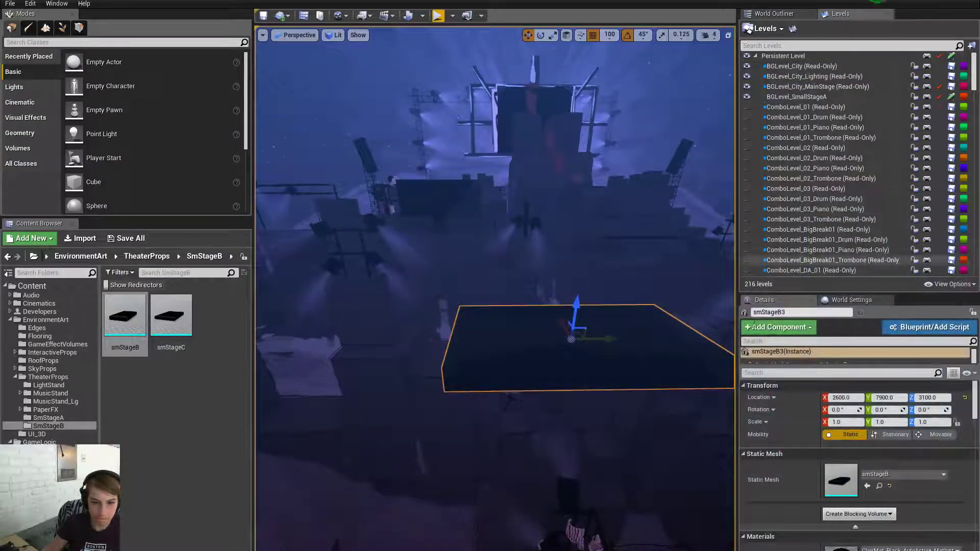
left_click(422, 411)
key("f")
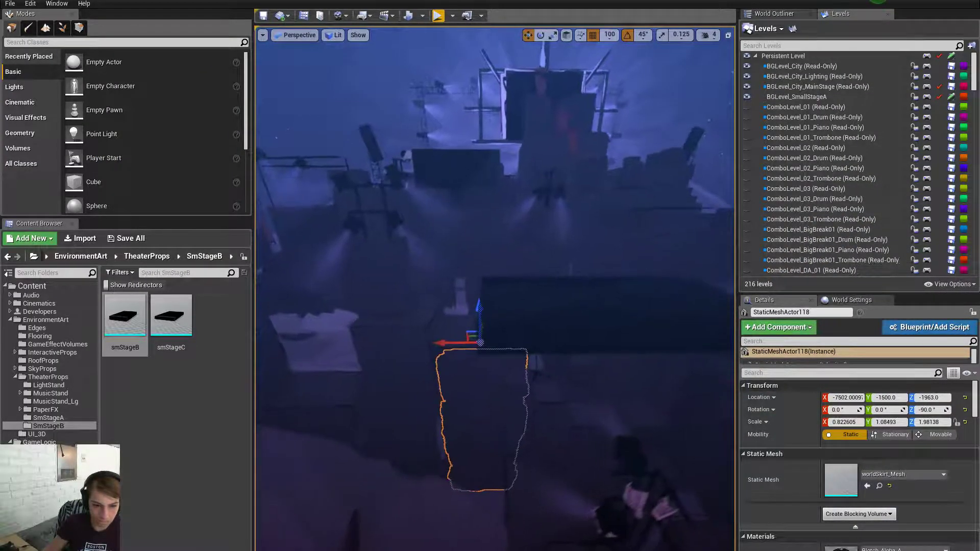
right_click_drag(422, 411, 454, 449)
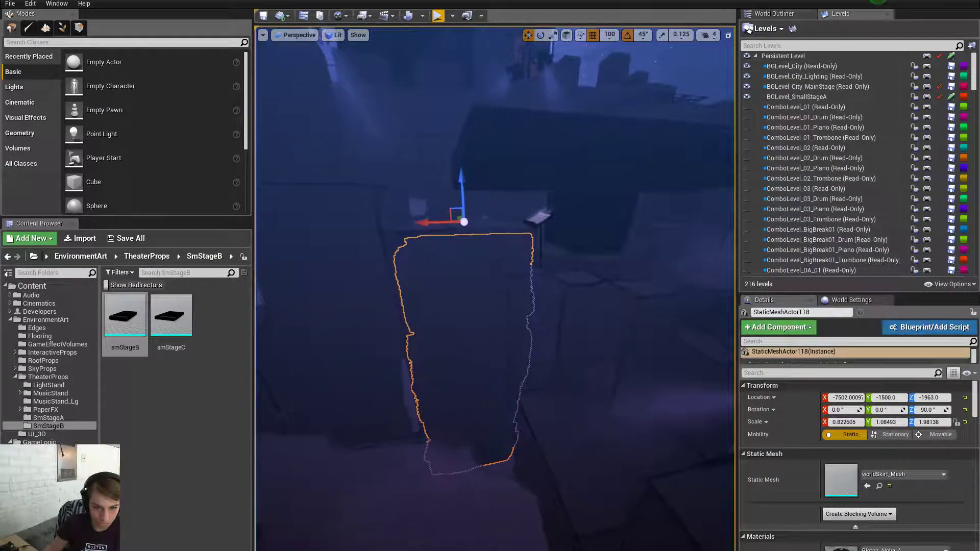
right_click_drag(517, 347, 485, 293)
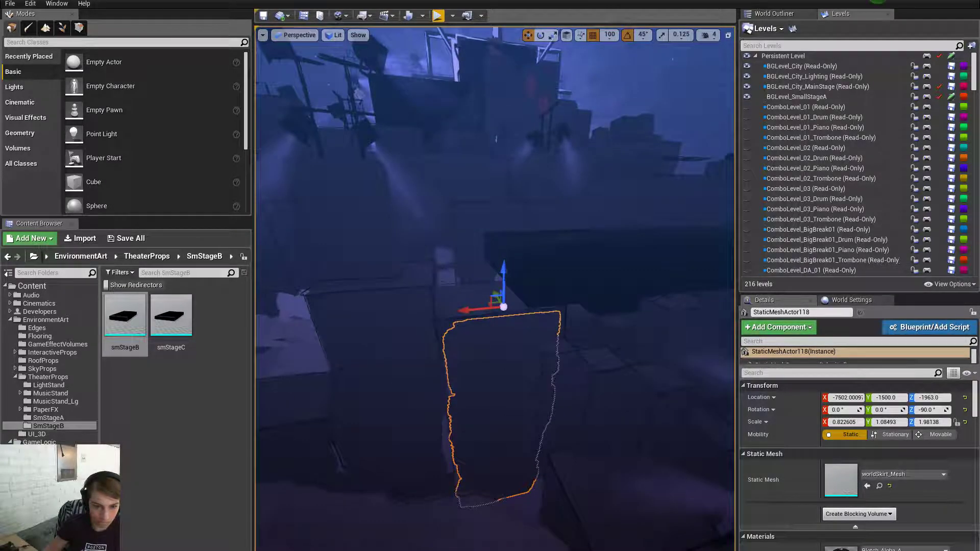
left_click(448, 303)
left_click(450, 310)
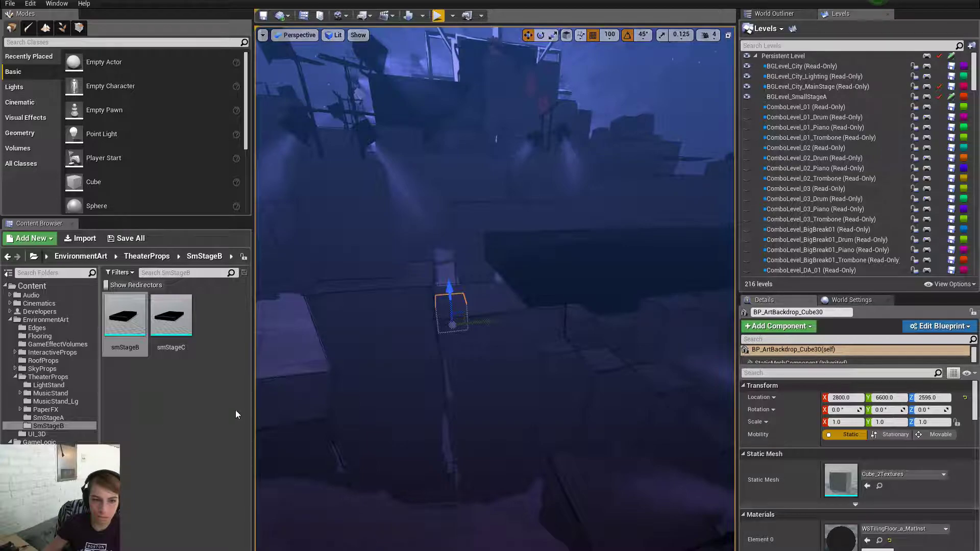
right_click_drag(449, 358, 428, 336)
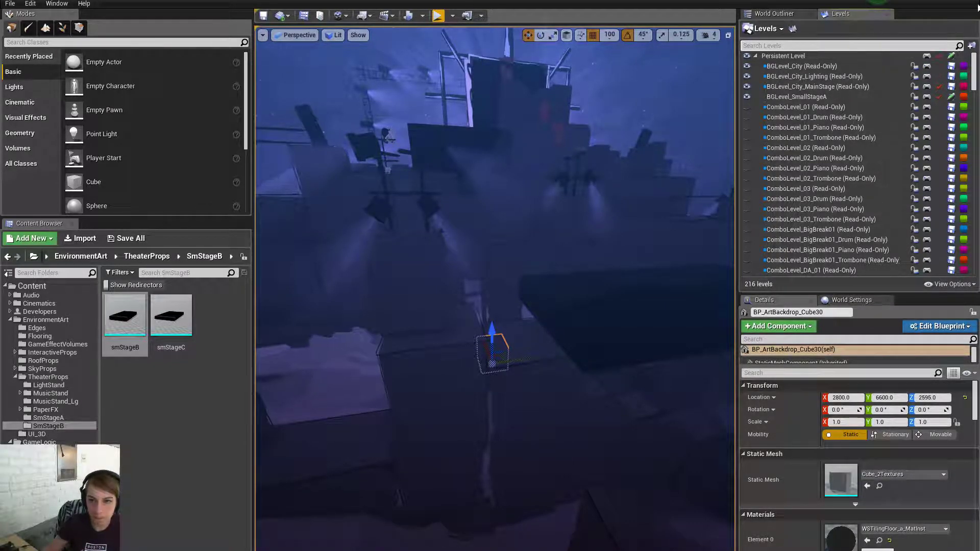
Select all actors in the TBot_Intro01 level and raise them, and also raise the skirt mesh in front of the stage
scroll(850, 193, "down", 2)
left_click_drag(975, 81, 968, 265)
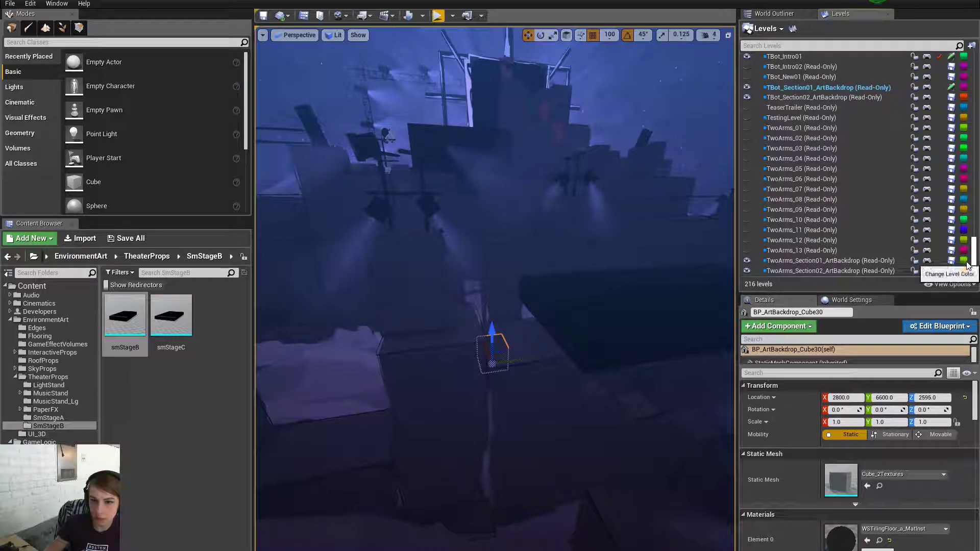
scroll(773, 81, "up", 1)
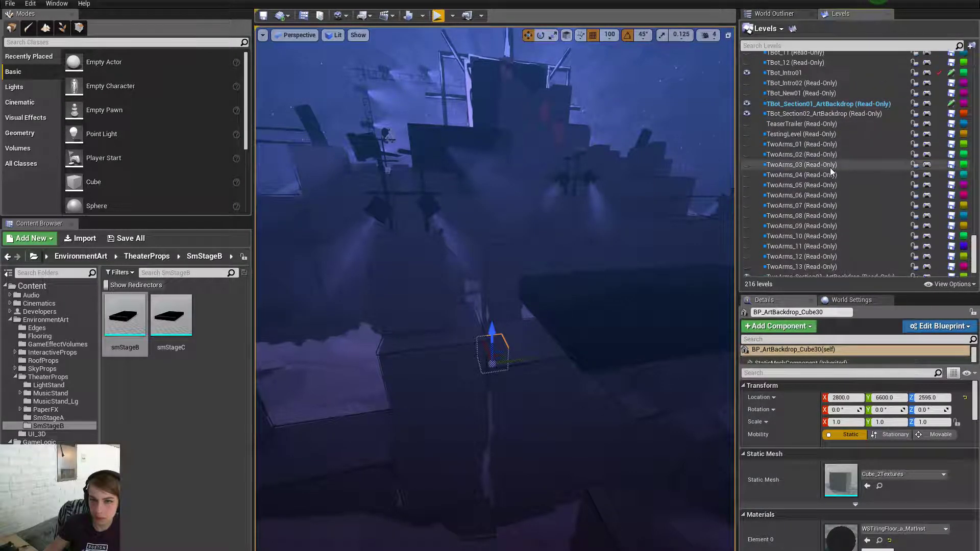
right_click(777, 89)
left_click(816, 237)
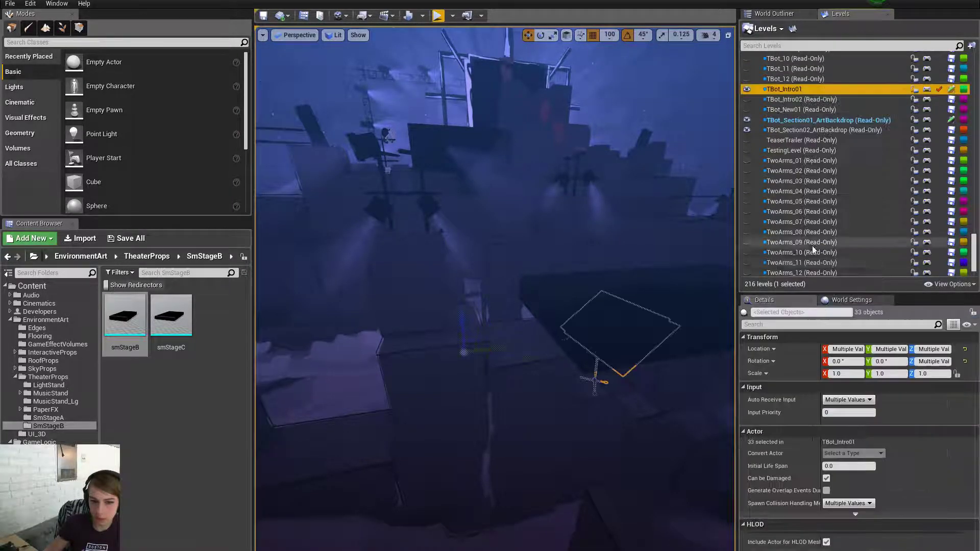
right_click_drag(538, 300, 538, 300)
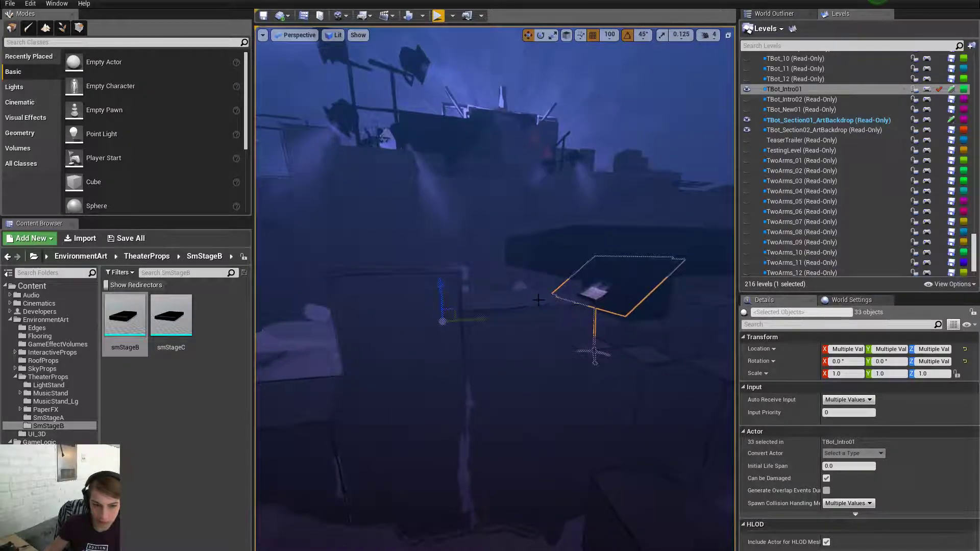
left_click_drag(441, 287, 440, 256)
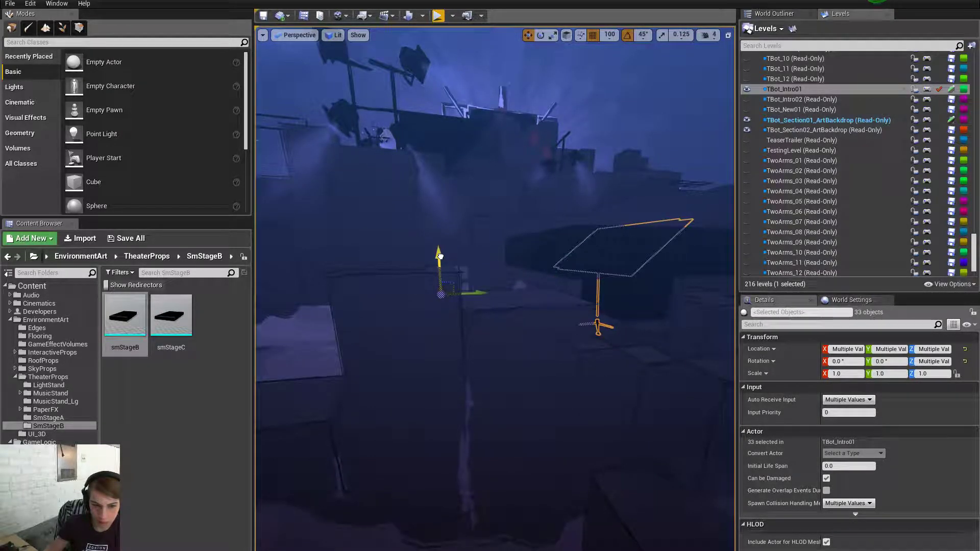
left_click(531, 368)
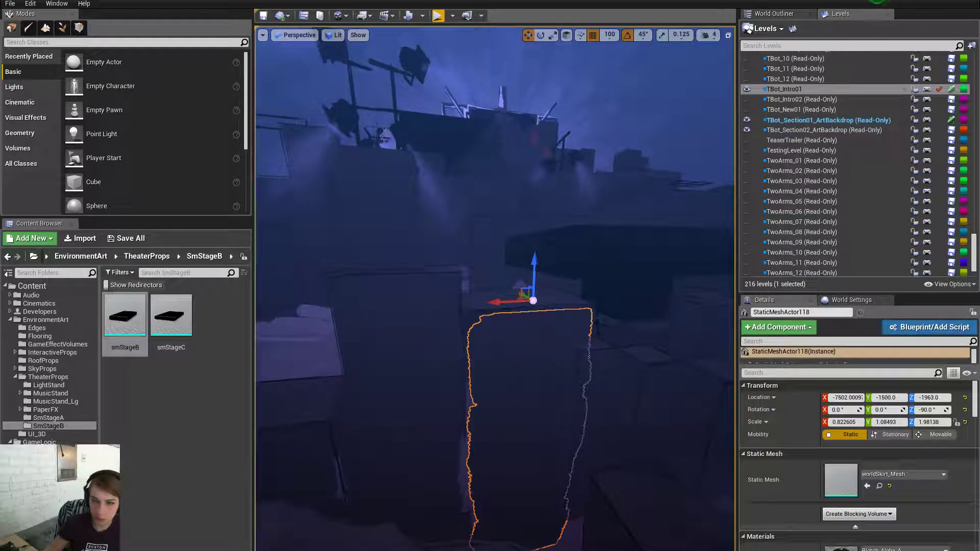
left_click_drag(534, 270, 541, 253)
Select the neighbouring skirt mesh, filter its details by "tags", and select its actor tag's text
left_click(421, 315)
right_click_drag(421, 315, 407, 300)
left_click(837, 373)
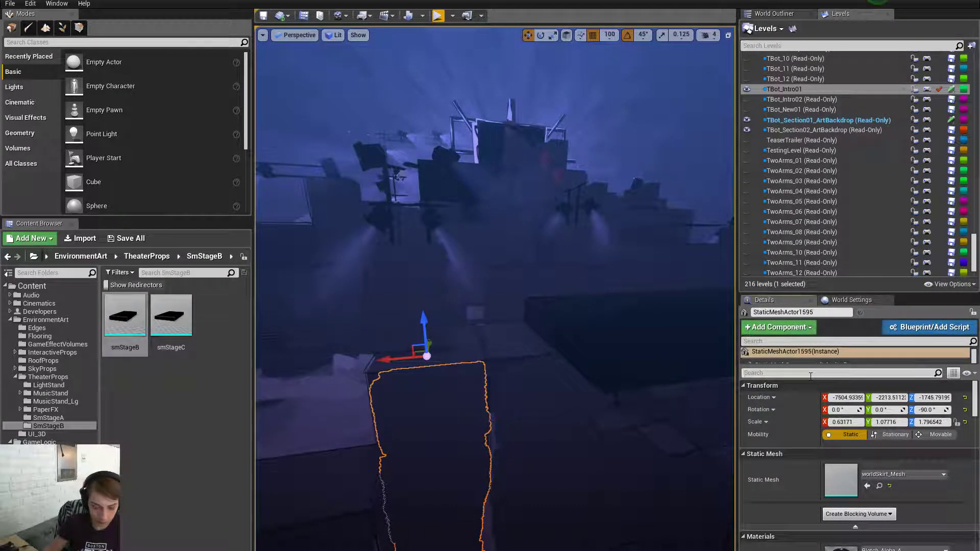
type("tags")
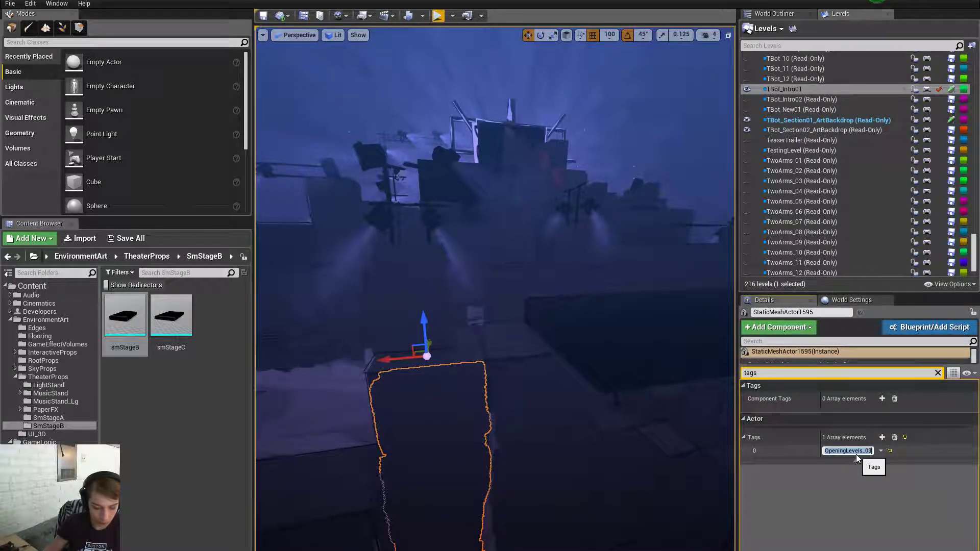
Examine the skirt mesh, stage and distant main stage from closer, higher and farther viewpoints
mouse_move(495, 285)
right_mouse_down()
mouse_move(503, 317)
mouse_move(500, 285)
right_mouse_up()
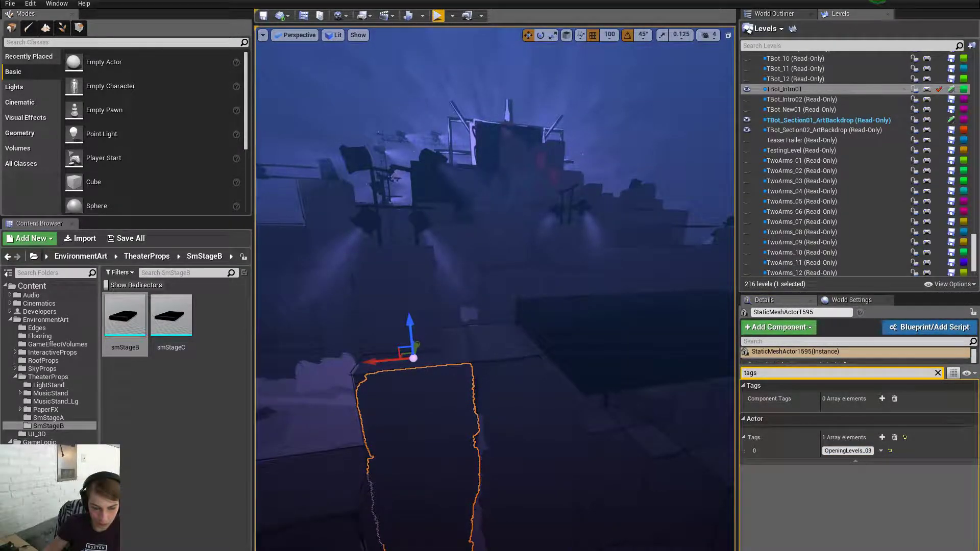
key("s")
right_click_drag(495, 286, 469, 277)
key("w")
key("a")
key("d")
key("s")
key("q")
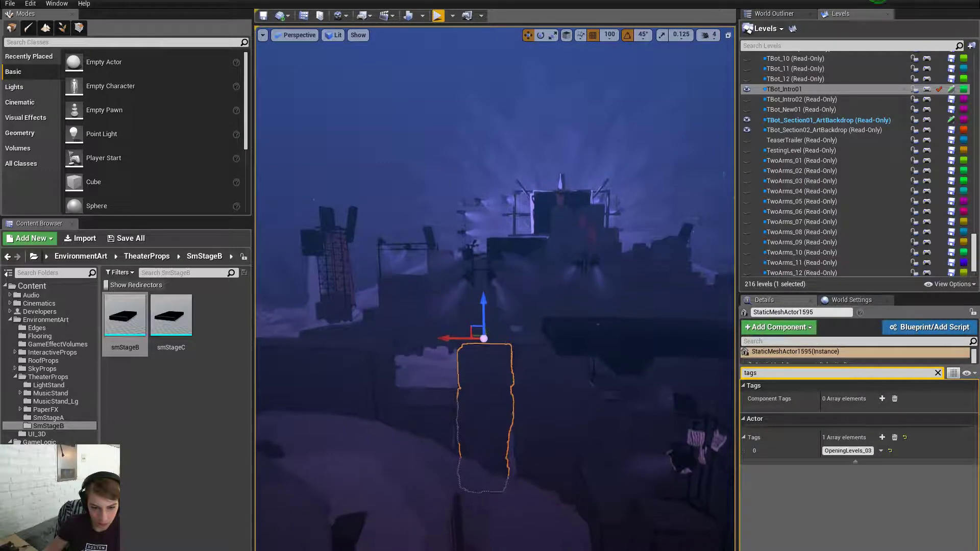
key("e")
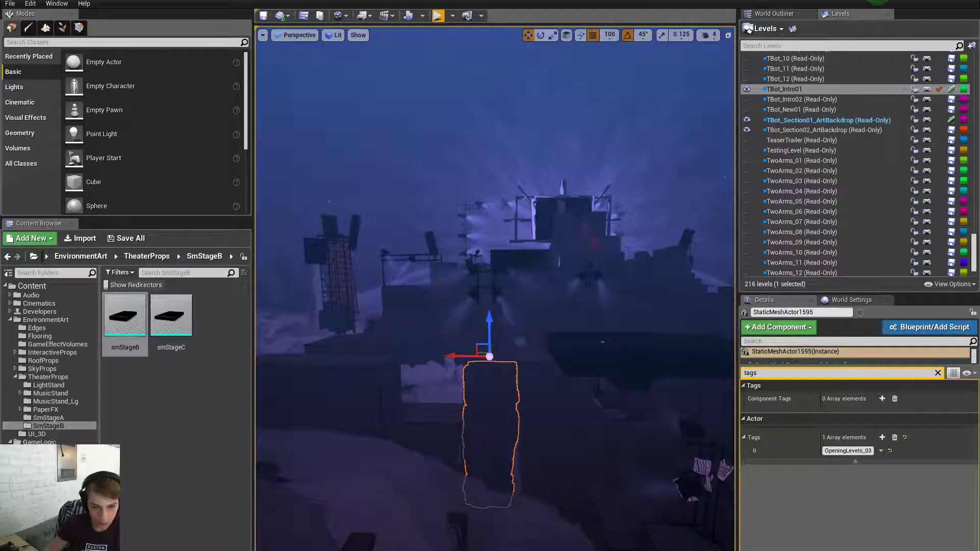
key("e")
key("w")
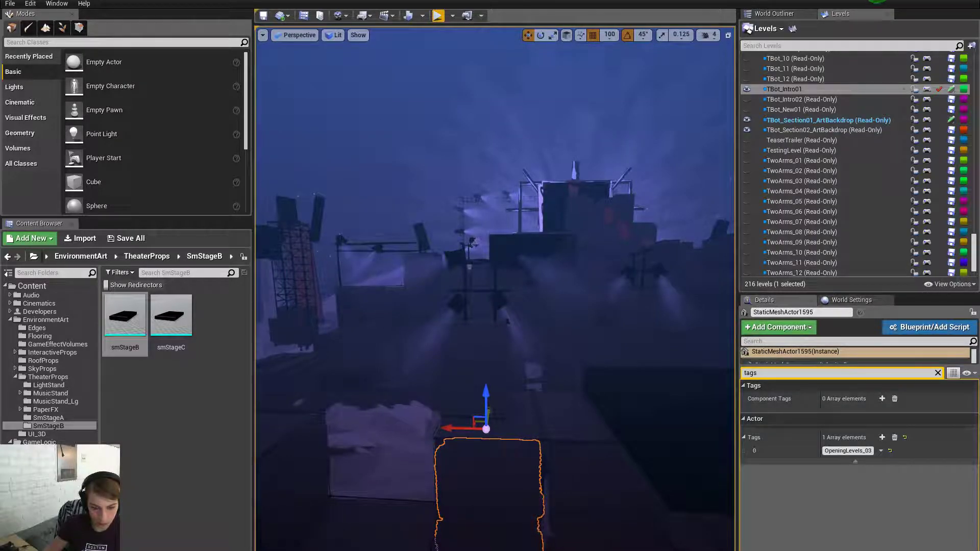
right_click_drag(495, 286, 496, 283)
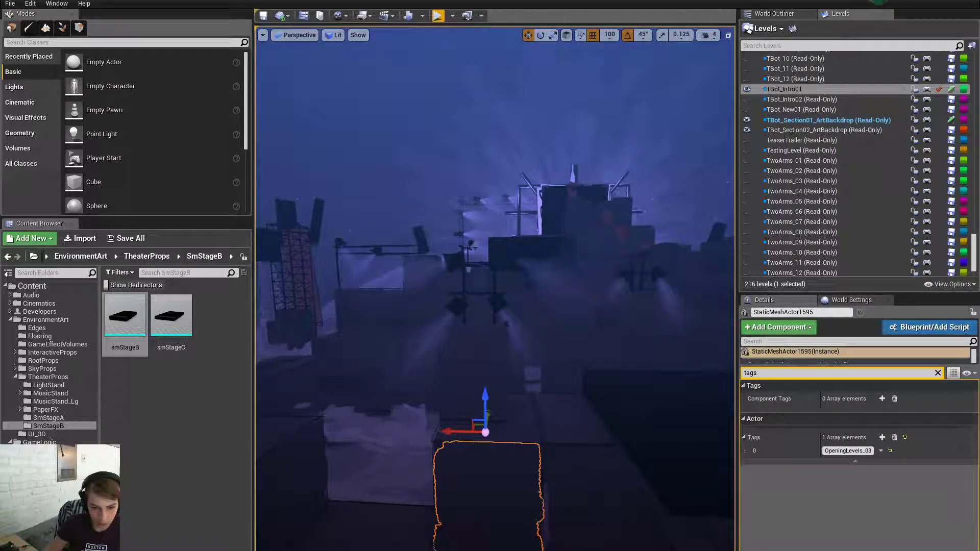
key("s")
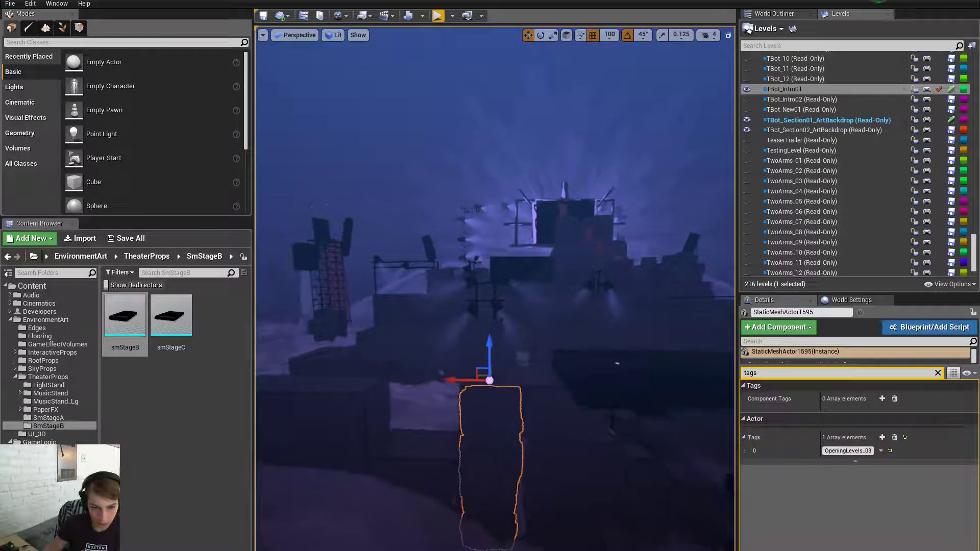
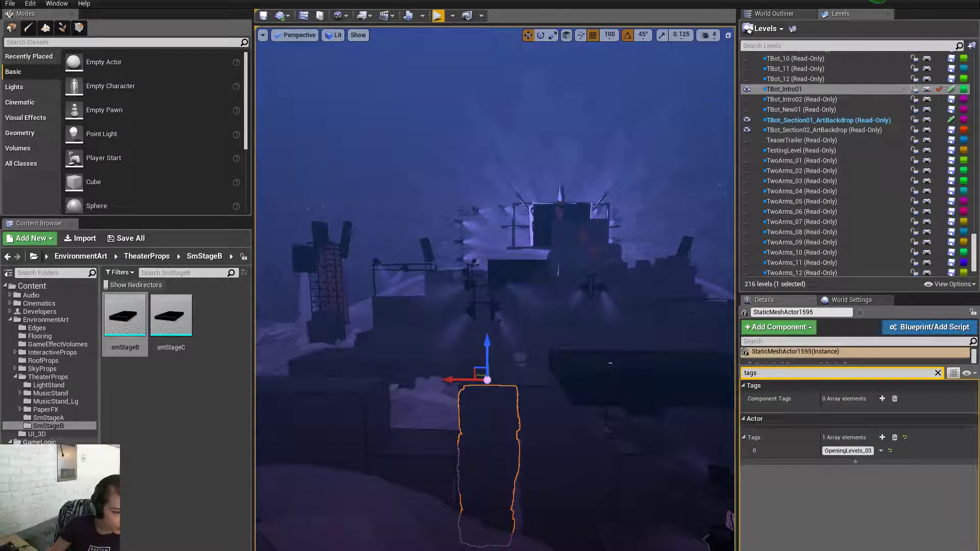
Find the LevelArtProcGen blutility in the EnvironmentArt folder and open its blueprint for editing
left_click(41, 443)
left_click_drag(246, 434, 246, 501)
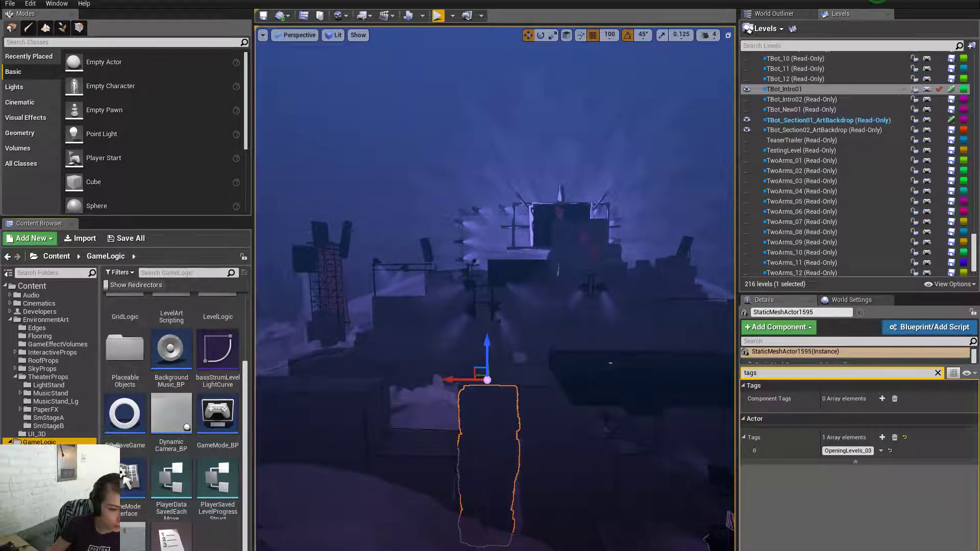
left_click(41, 368)
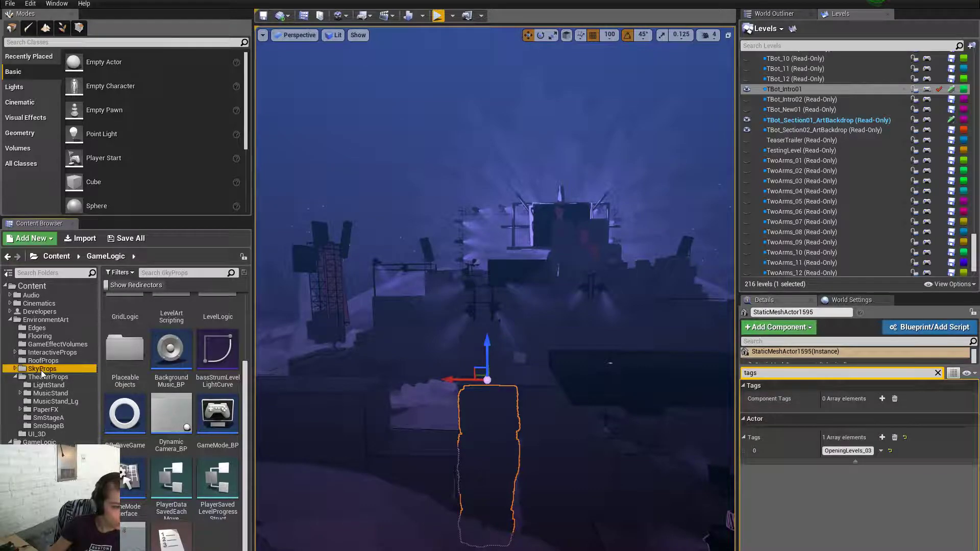
left_click(45, 320)
right_click(164, 425)
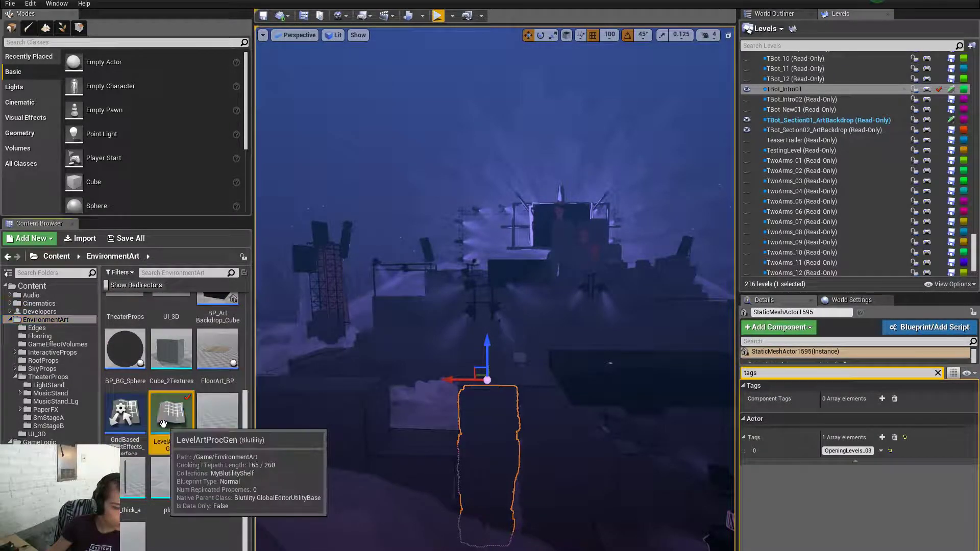
left_click(215, 182)
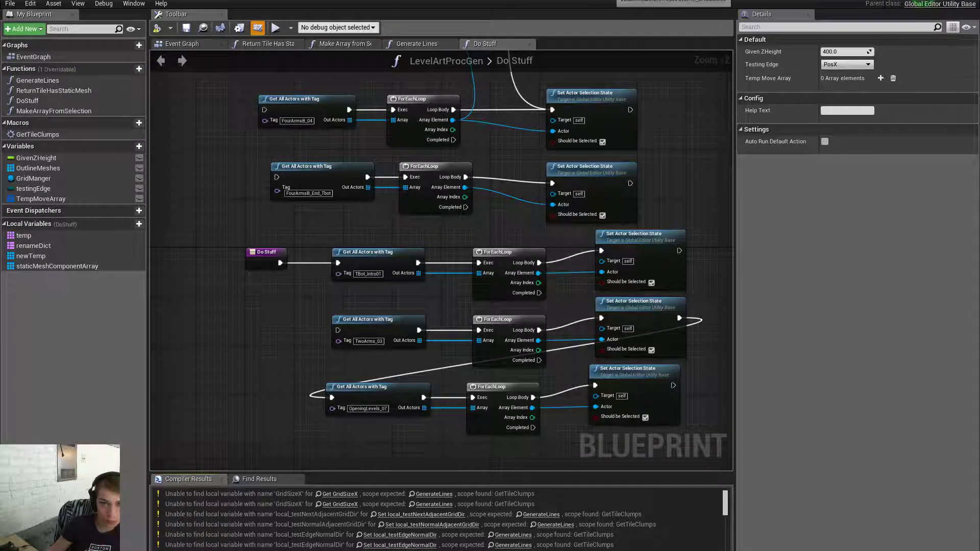
Set the tag looked up by the Do Stuff function to OpeningLevels_03, compile and save the blueprint, and return to the level
left_click(369, 274)
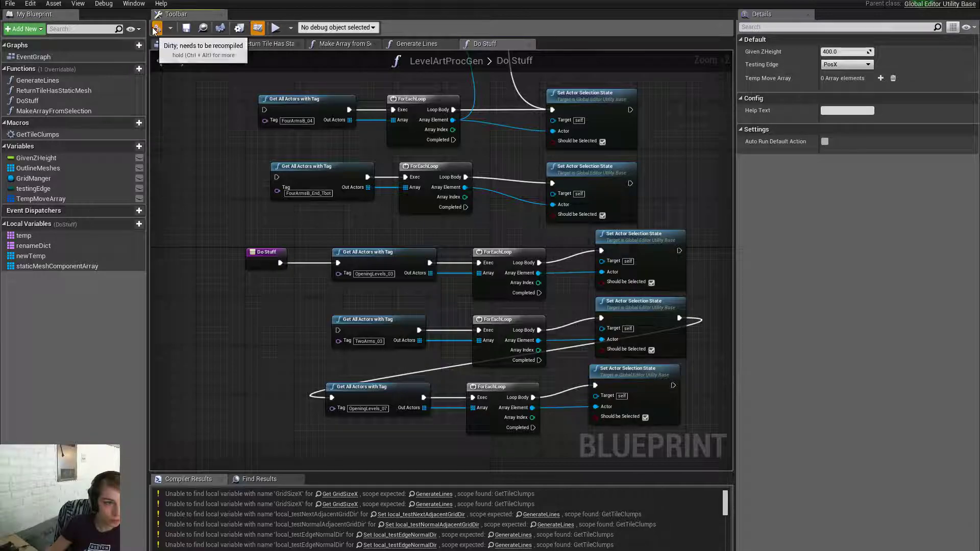
left_click(185, 27)
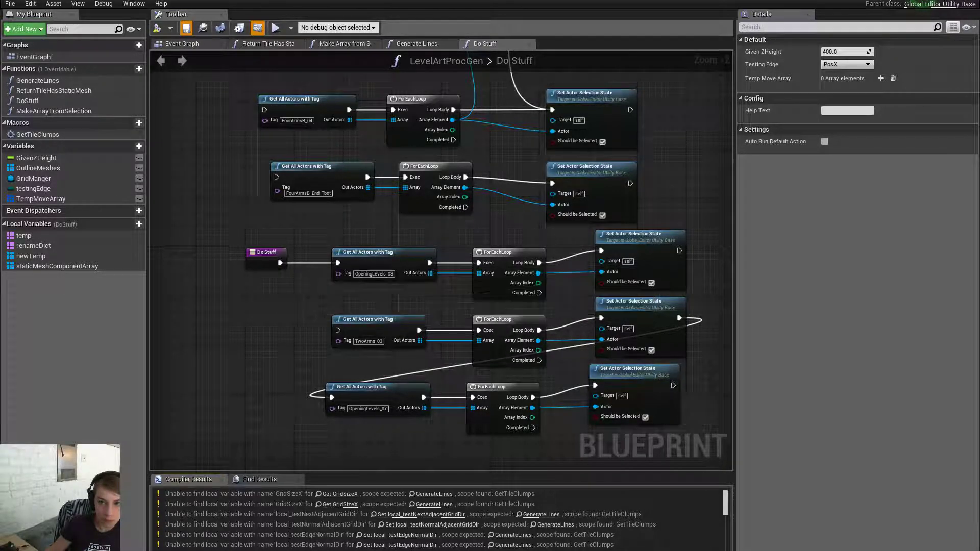
key("alt+Tab")
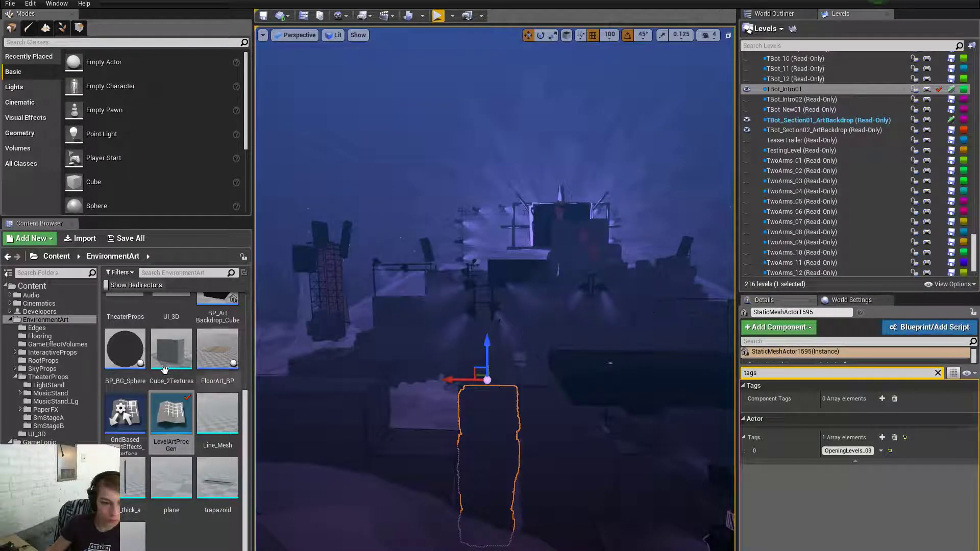
Run Do Stuff from the LevelArtProcGen blutility to select the tagged actors, and raise them together
double_click(171, 416)
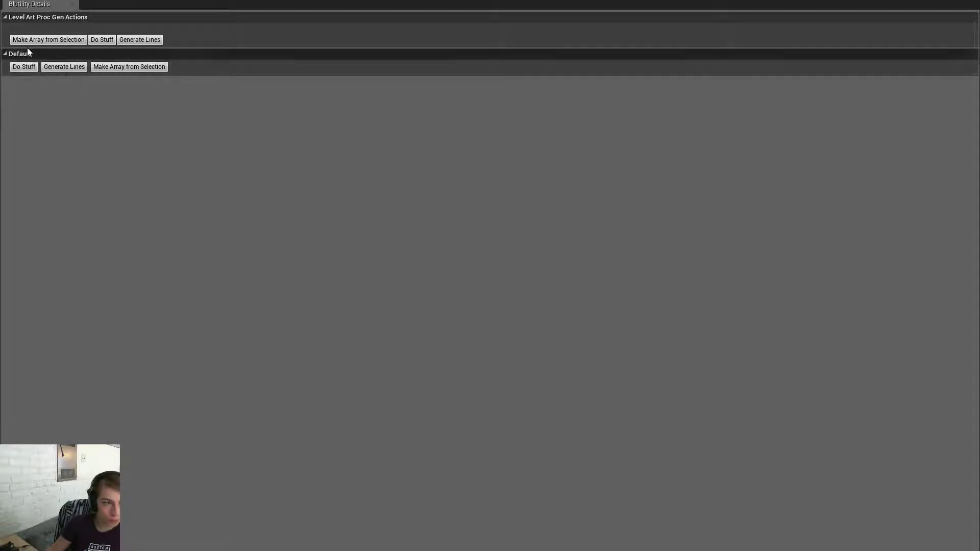
key("alt+Tab")
right_click_drag(492, 249, 502, 249)
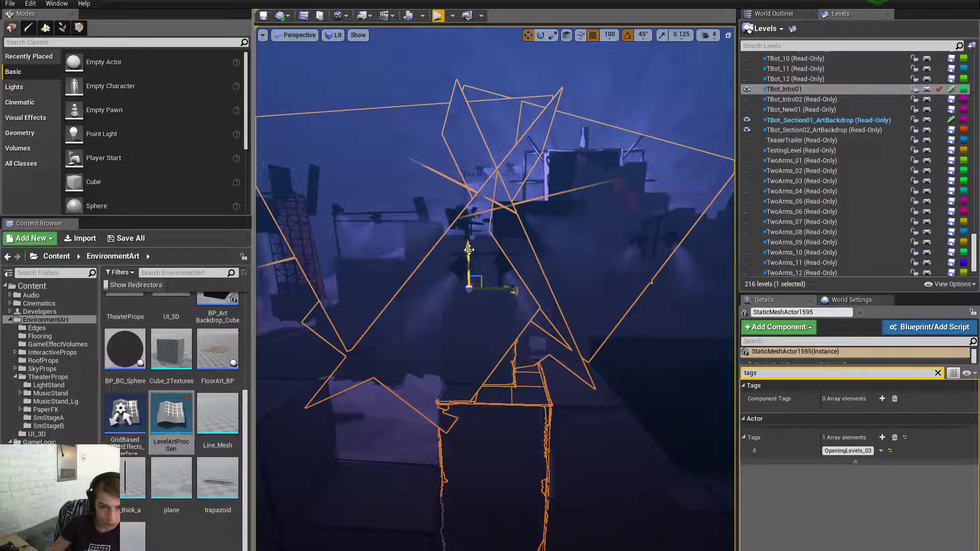
left_click_drag(468, 248, 475, 214)
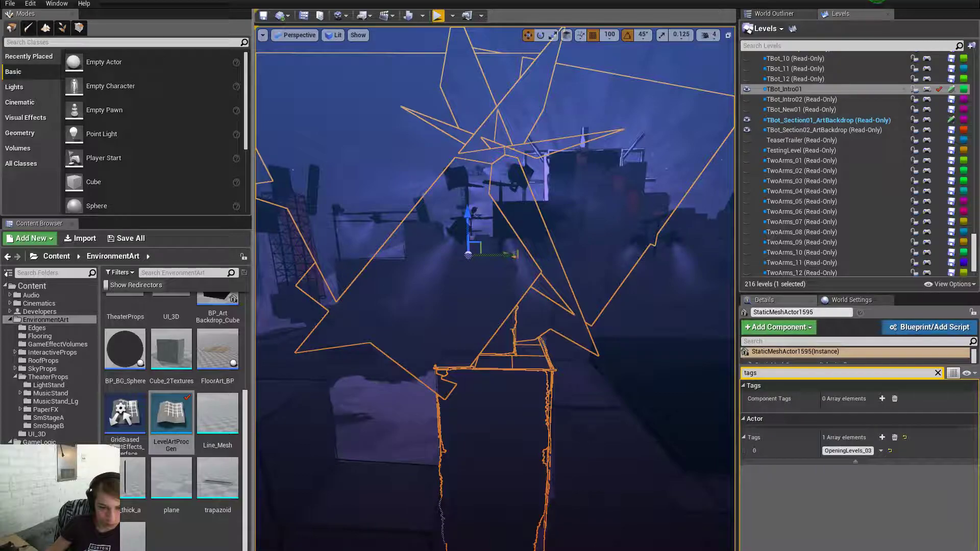
Select the tall block's skirt meshes together with the light stands and lamps on top of it, and lower them as a group
left_click(510, 416)
right_click_drag(510, 416, 586, 357)
left_click(569, 337)
left_click(569, 337, "ctrl")
left_click(550, 339, "ctrl")
left_click(597, 367, "ctrl")
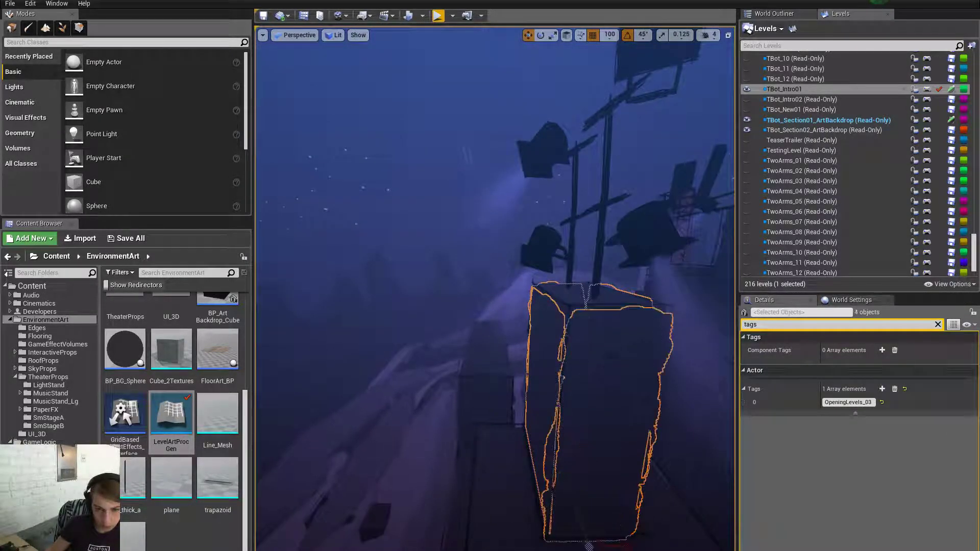
left_click(603, 245, "ctrl")
left_click(645, 137, "ctrl")
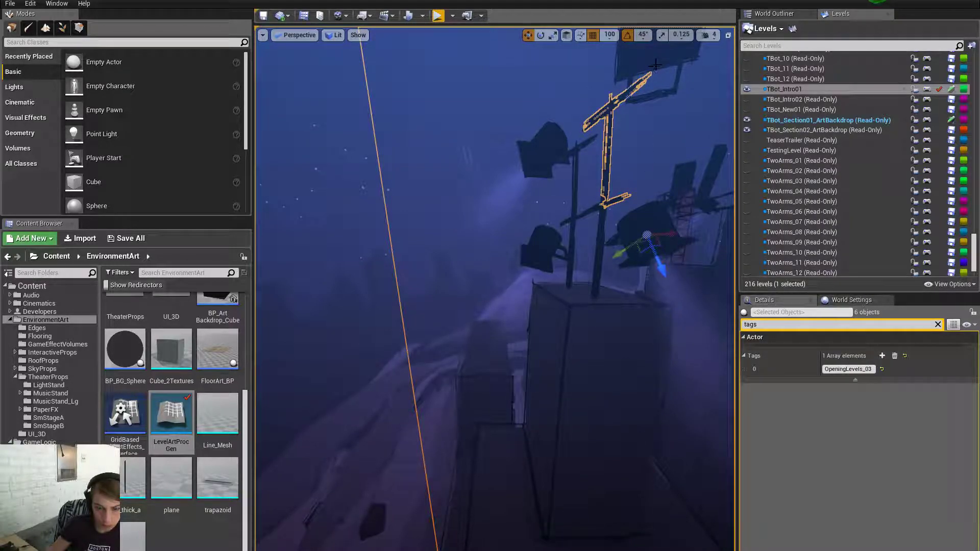
left_click(622, 83, "ctrl")
left_click(551, 160, "ctrl")
left_click(533, 253, "ctrl")
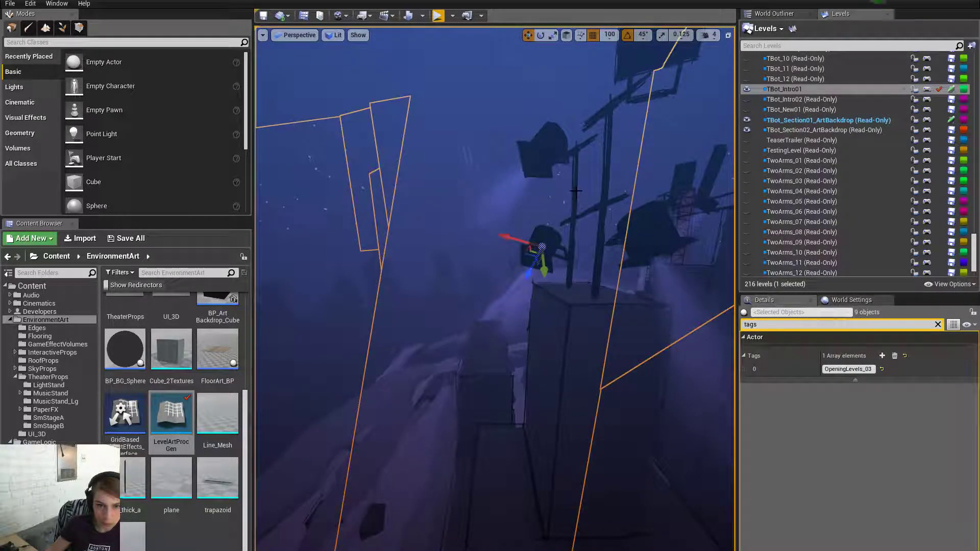
left_click(602, 183, "ctrl")
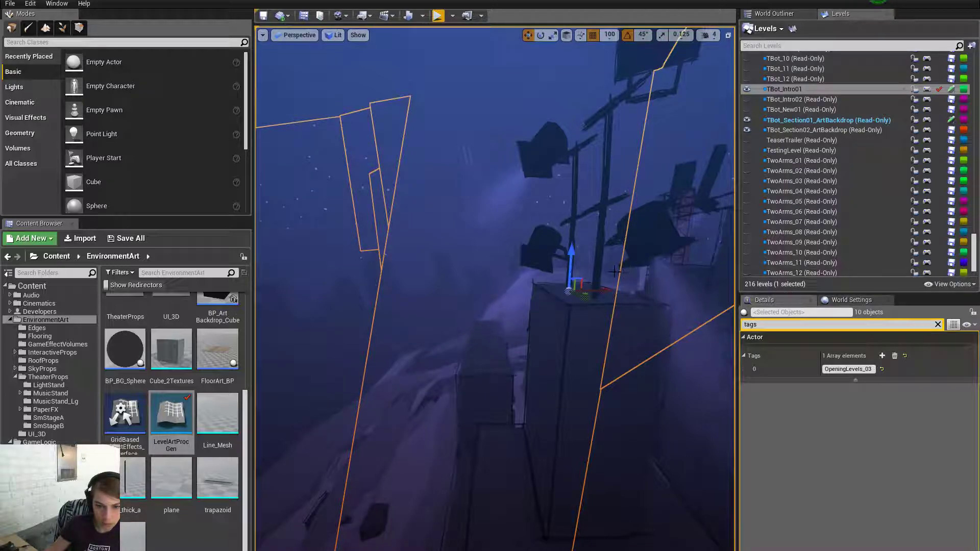
left_click_drag(573, 255, 579, 308)
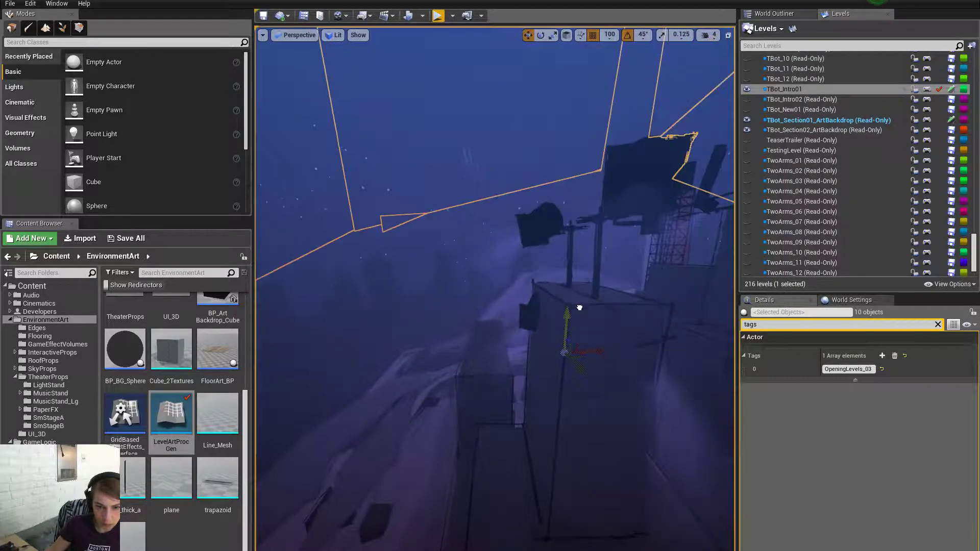
Select the two box meshes forming the top of the tall block and lower them
right_click_drag(620, 310, 565, 377)
left_click(532, 393)
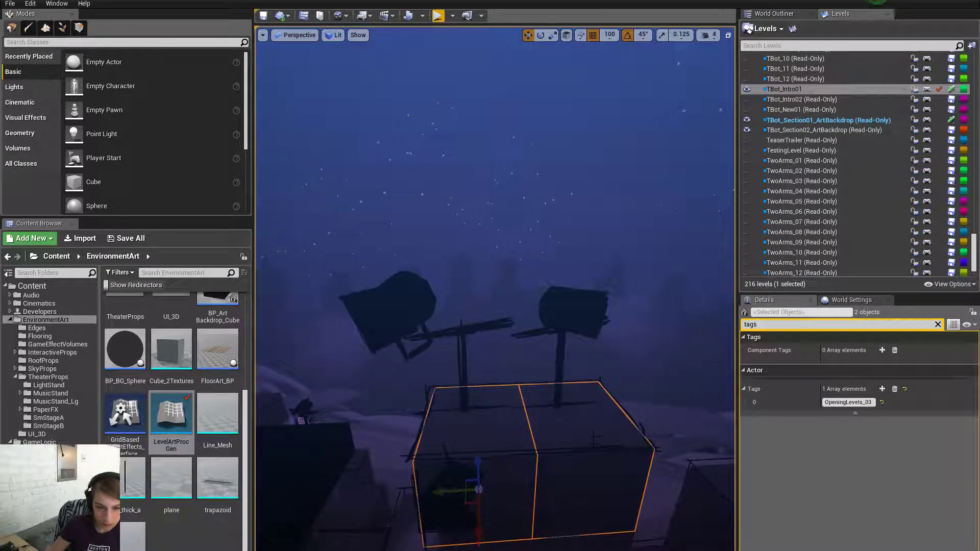
mouse_move(593, 439)
right_mouse_down()
mouse_move(673, 444)
mouse_move(612, 439)
right_mouse_up()
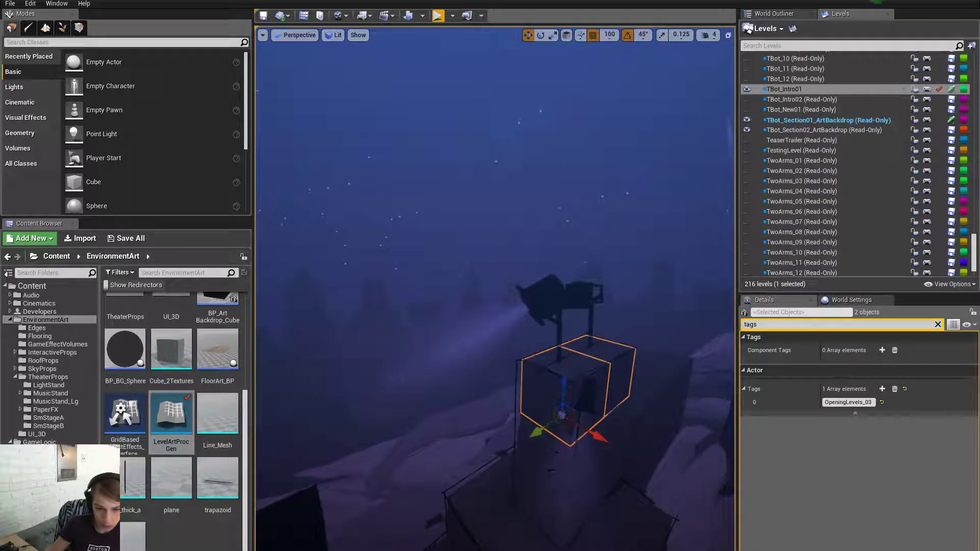
left_click(545, 459, "ctrl")
left_click(595, 454, "ctrl")
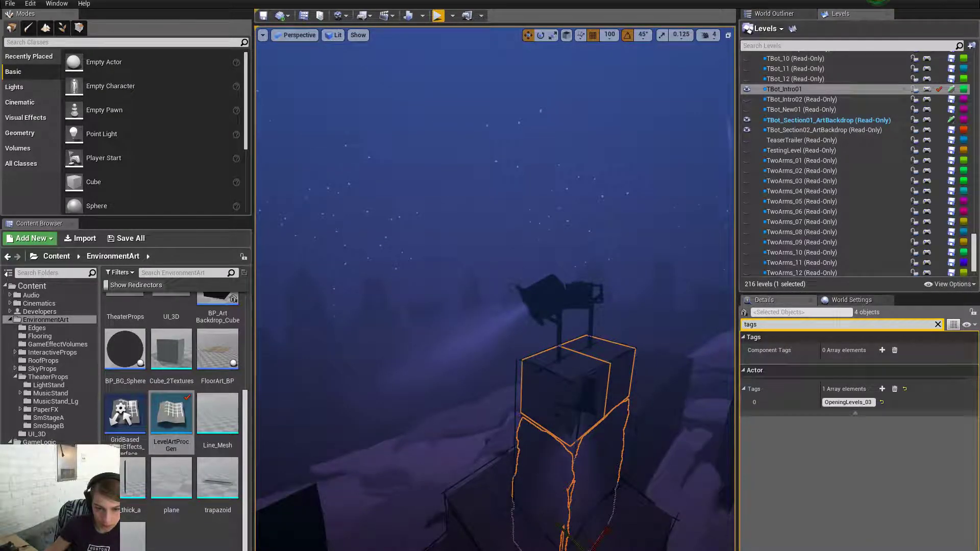
left_click(565, 406)
left_click(600, 351, "ctrl")
left_click_drag(592, 356, 594, 395)
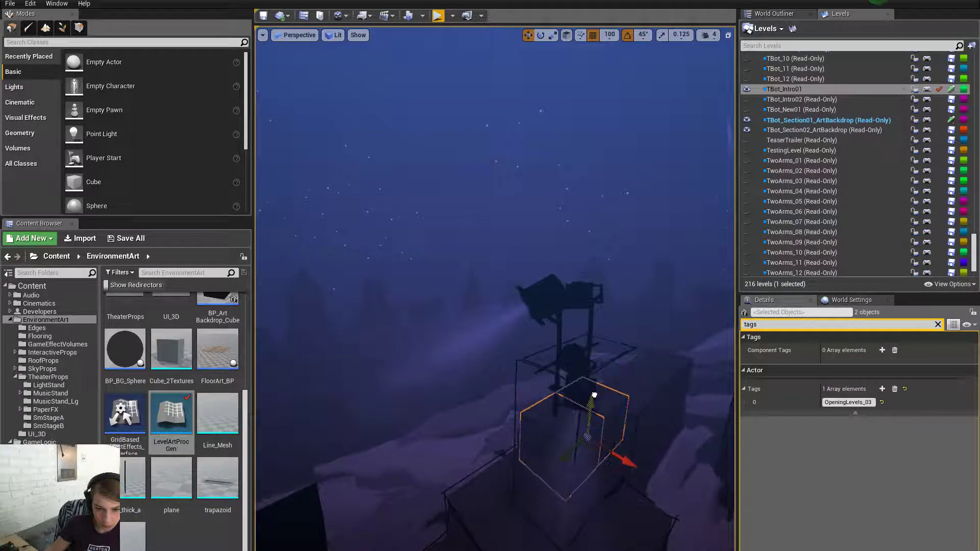
Select the outline edge meshes left around the top of the tall block, without the skyline mesh, and lower them
left_click(594, 368)
key("w")
right_click_drag(593, 368, 483, 373)
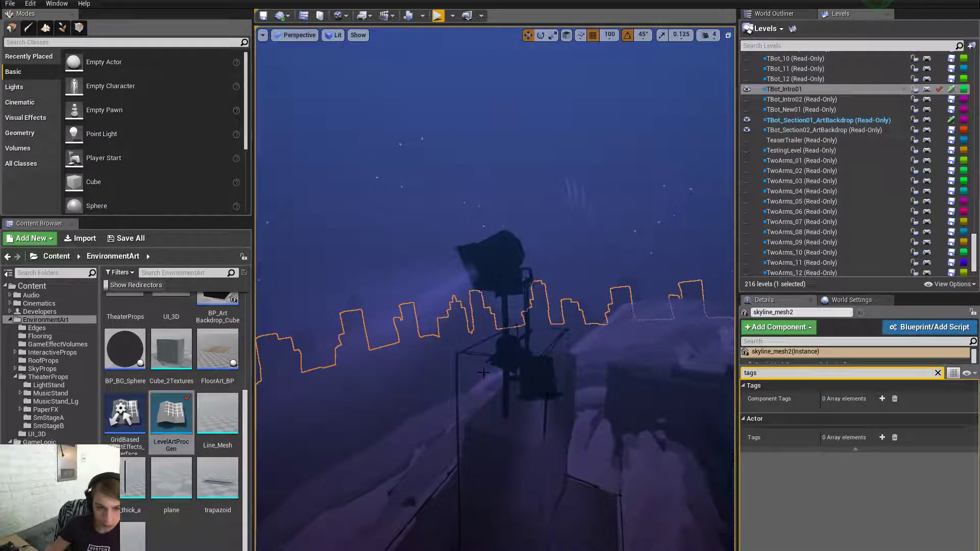
left_click(457, 376)
left_click(476, 347, "ctrl")
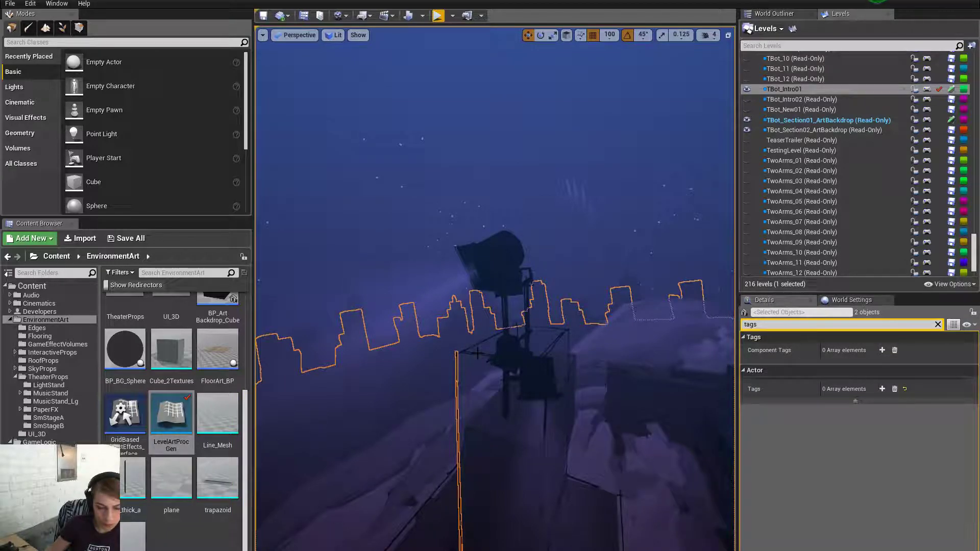
left_click(477, 351, "ctrl")
left_click(478, 347, "ctrl")
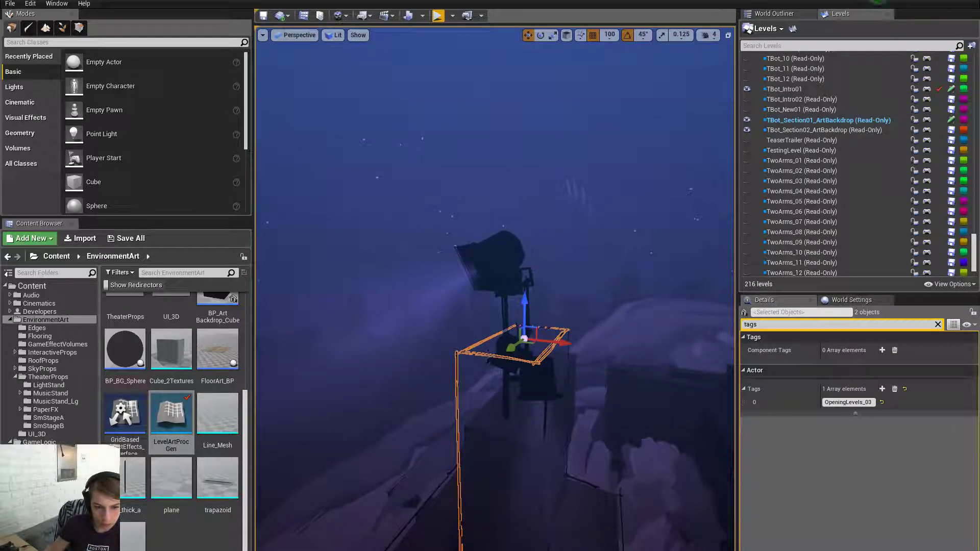
left_click(545, 413, "ctrl")
right_click_drag(545, 413, 526, 341)
left_click(504, 412, "ctrl")
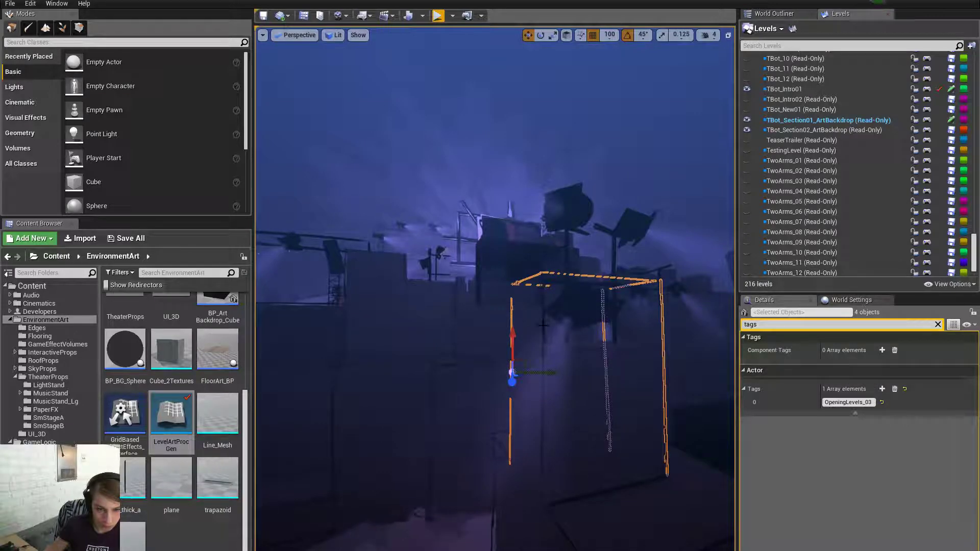
left_click(552, 325, "ctrl")
left_click(544, 331, "ctrl")
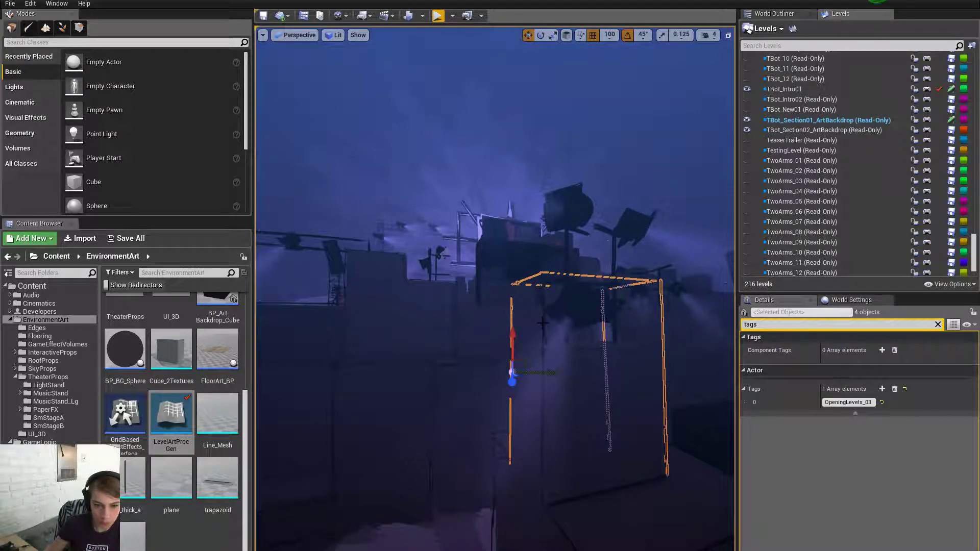
left_click(542, 323, "ctrl")
left_click_drag(547, 360, 558, 429)
Select the skirt mesh tagged OpeningLevels_03 and OpeningLevels_02 and stretch it vertically
left_click(421, 428)
right_click_drag(422, 428, 490, 449)
left_click(385, 403)
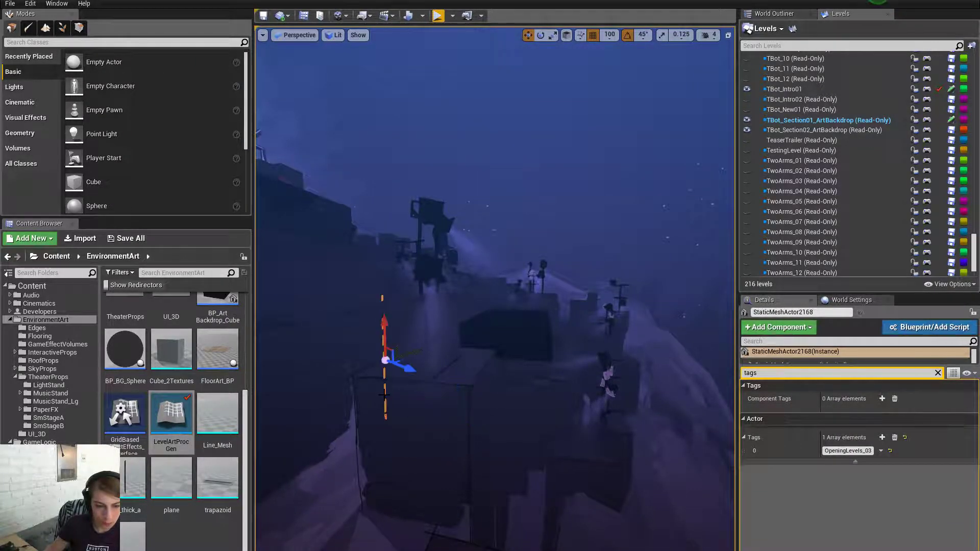
key("f")
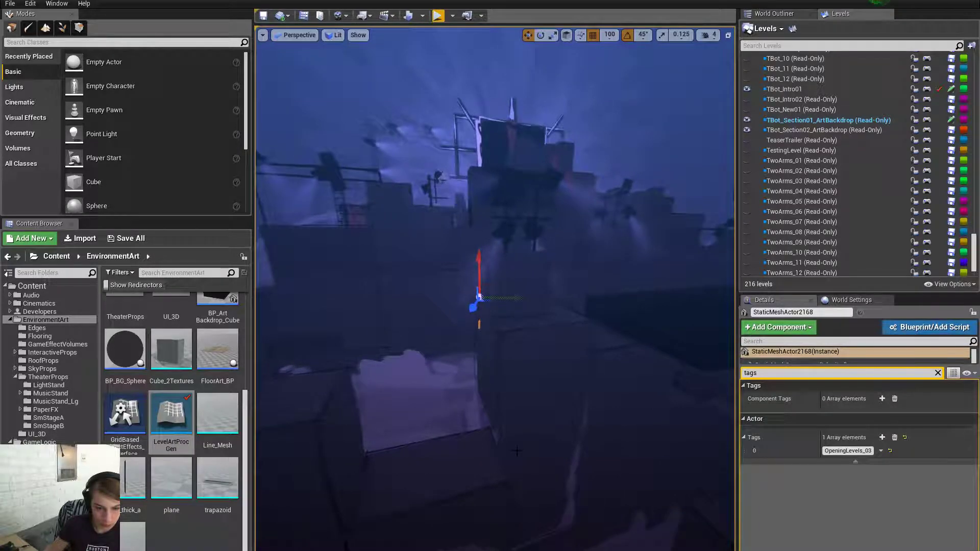
left_click(485, 363)
left_click_drag(485, 364, 566, 375, "alt")
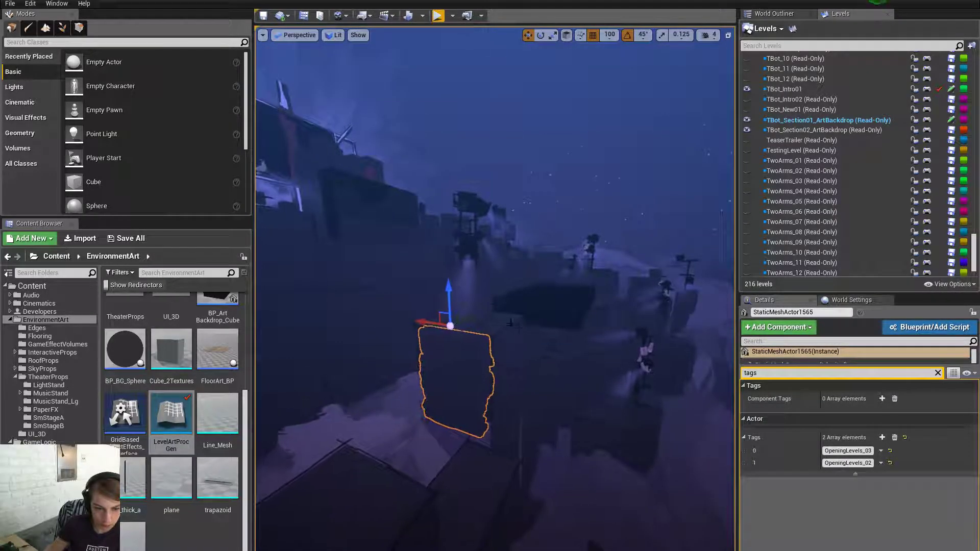
key("r")
left_click_drag(449, 286, 449, 229)
Select the smStageB3 stage and examine its size and placement against the distant main stage from above
left_click(614, 429)
right_click_drag(614, 430, 524, 439)
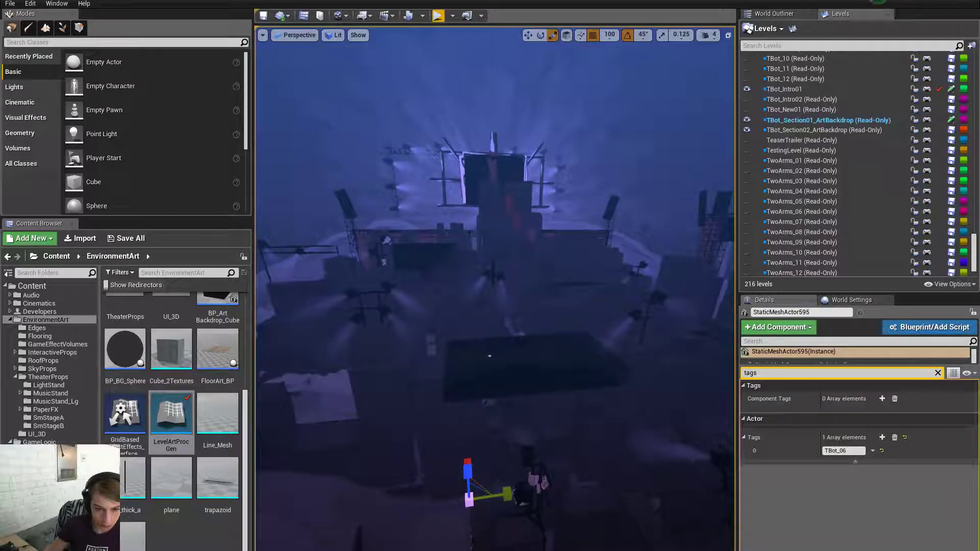
left_click(572, 380)
mouse_move(565, 356)
left_mouse_down()
mouse_move(532, 361)
mouse_move(570, 358)
left_mouse_up()
right_click_drag(570, 358, 571, 330)
right_click_drag(495, 289, 492, 311)
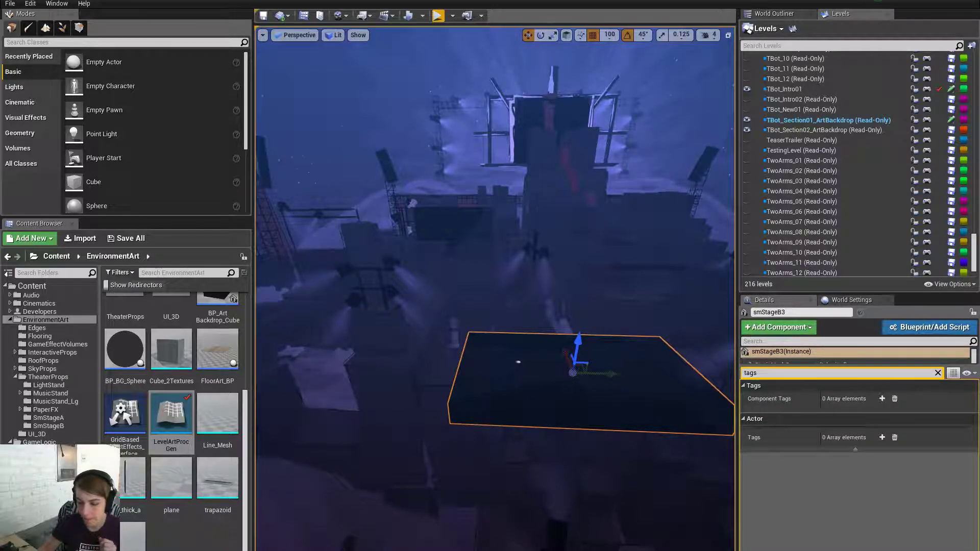
Switch to Maya and delete the smStageB mesh
key("alt+Tab")
left_click(546, 426)
left_click(590, 321)
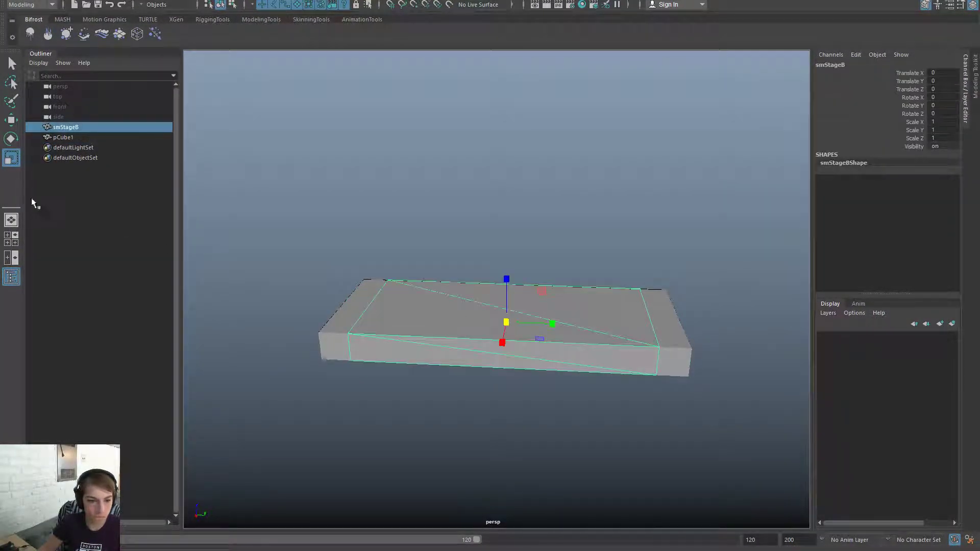
key("Delete")
Select the pCube1 block and set its height subdivisions to 12, with depth subdivisions at 1
left_click(96, 128)
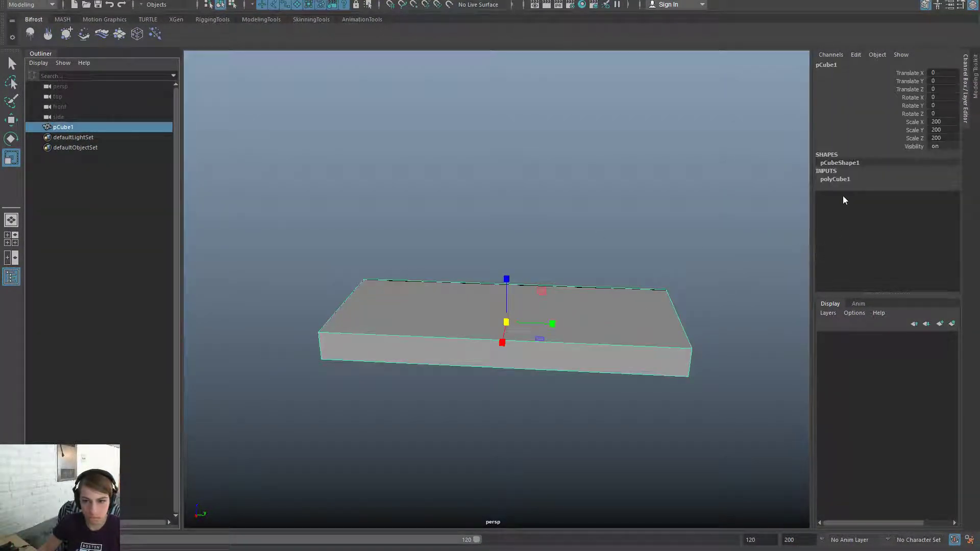
left_click(837, 179)
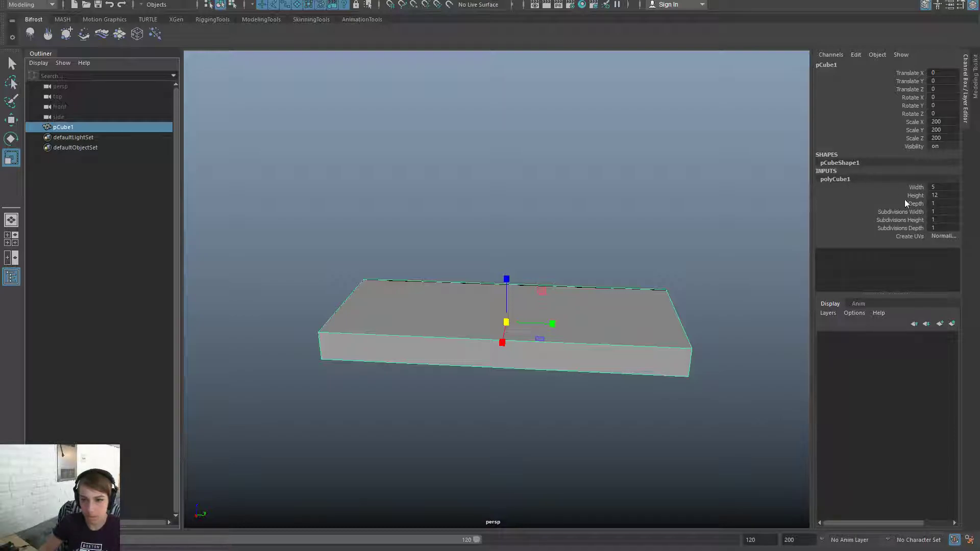
left_click(939, 228)
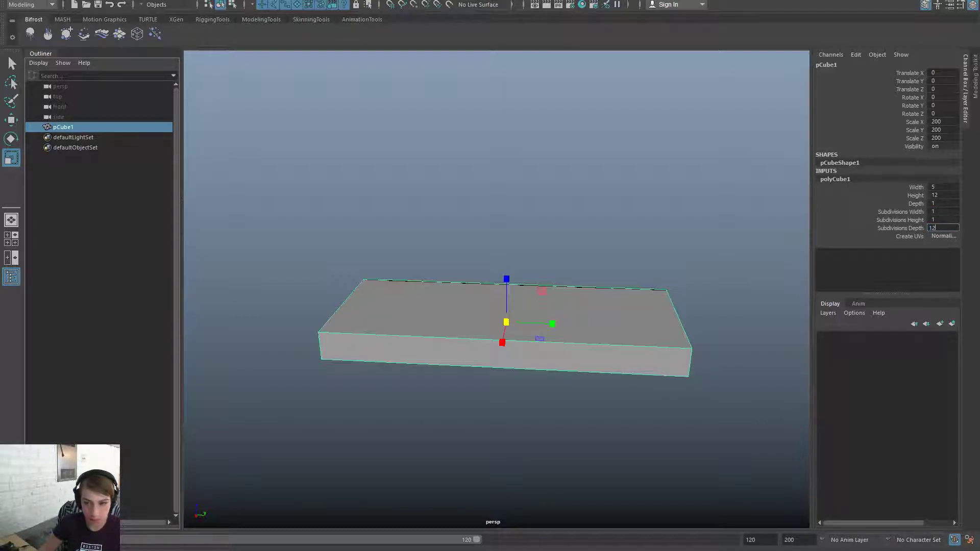
left_click(949, 219)
left_click(948, 227)
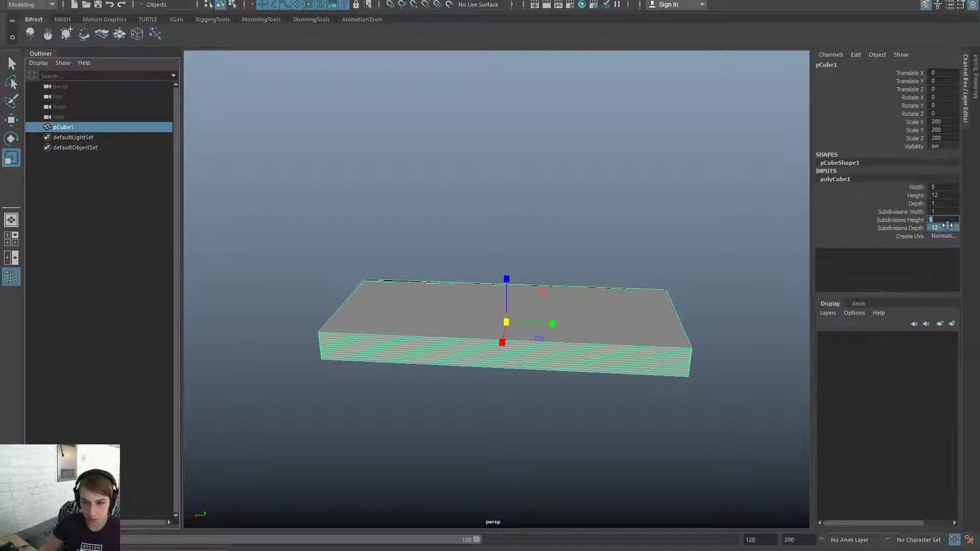
type("1")
left_click(949, 212)
left_click(946, 219)
type("12")
left_click(944, 211)
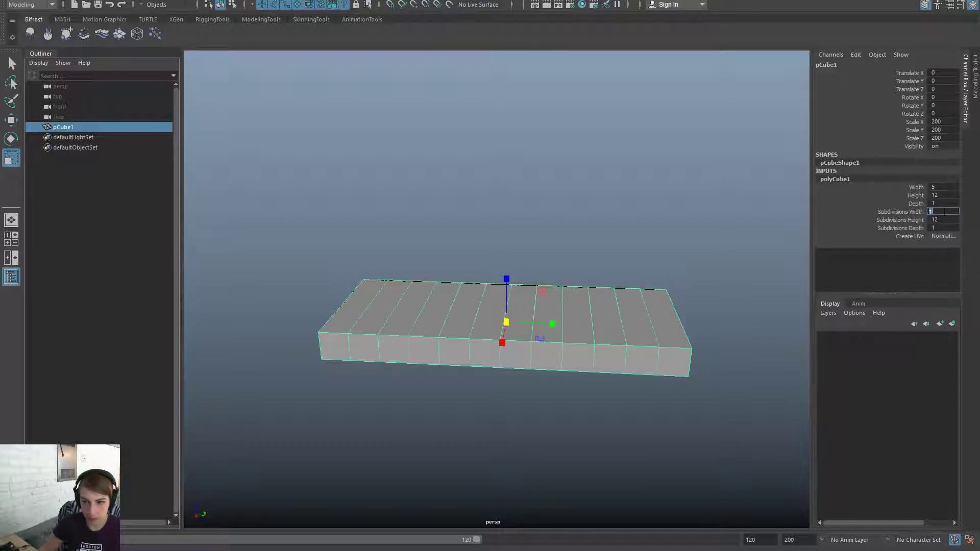
Set the pCube1 block's height to 11 and its height subdivisions to 11
left_click(647, 425)
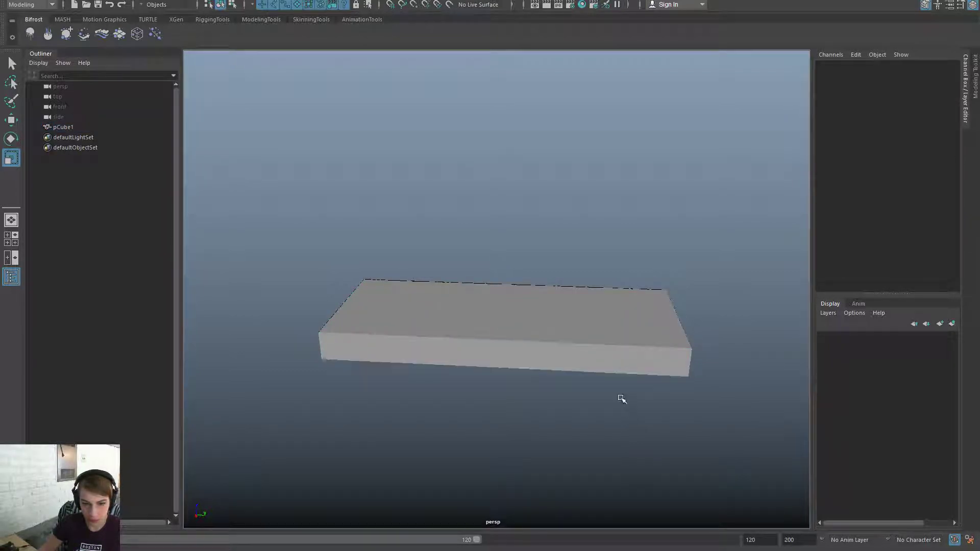
left_click(612, 364)
left_click_drag(550, 409, 552, 399, "alt")
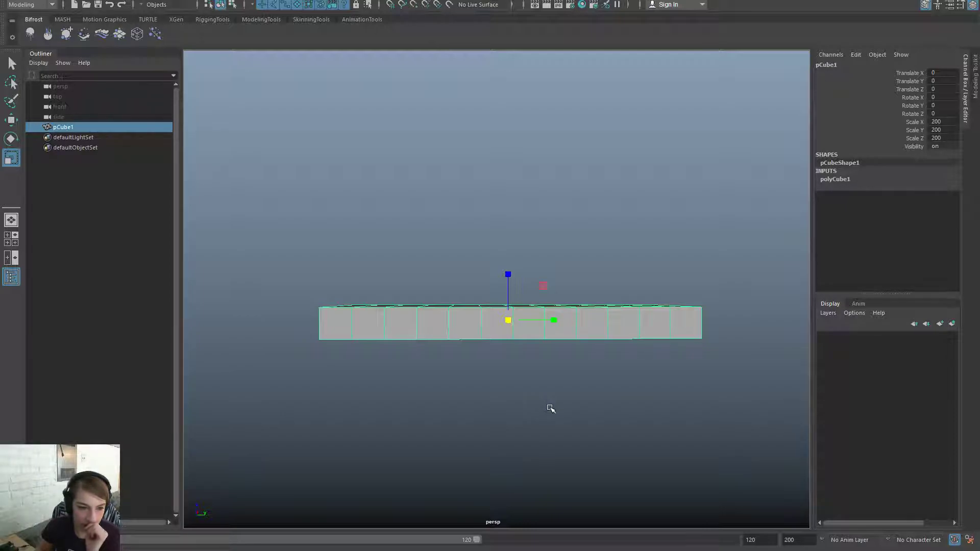
left_click_drag(501, 363, 507, 408, "alt")
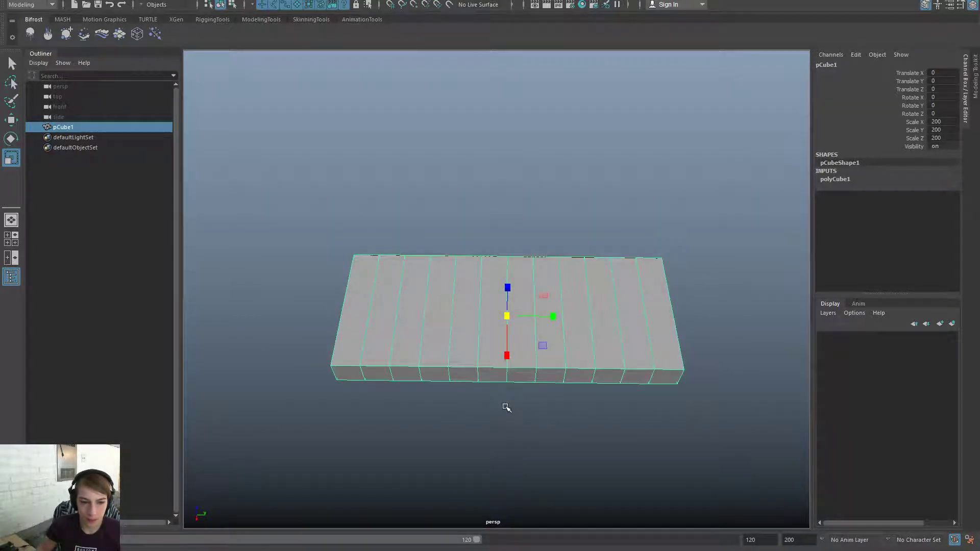
left_click(507, 408)
left_click(507, 362)
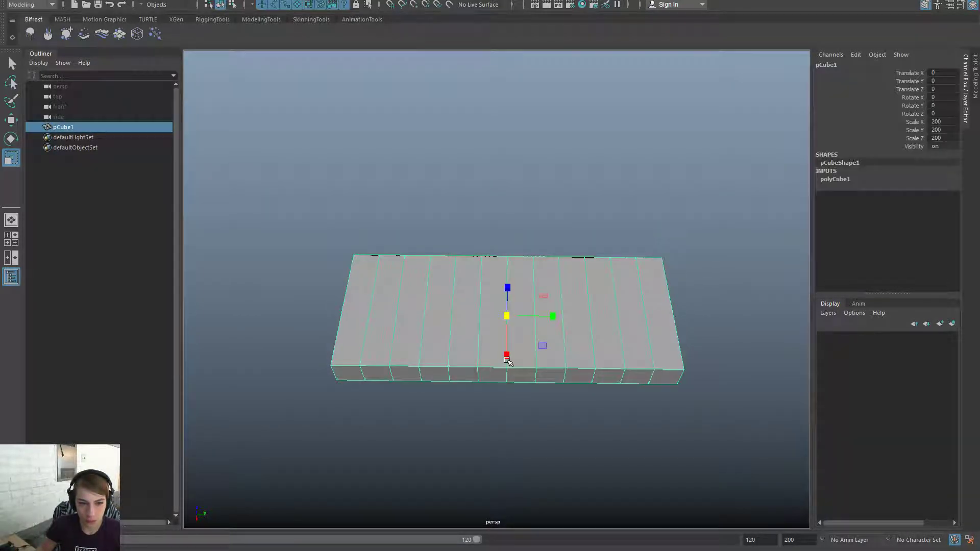
left_click(880, 184)
left_click(941, 195)
type("11")
left_click(946, 220)
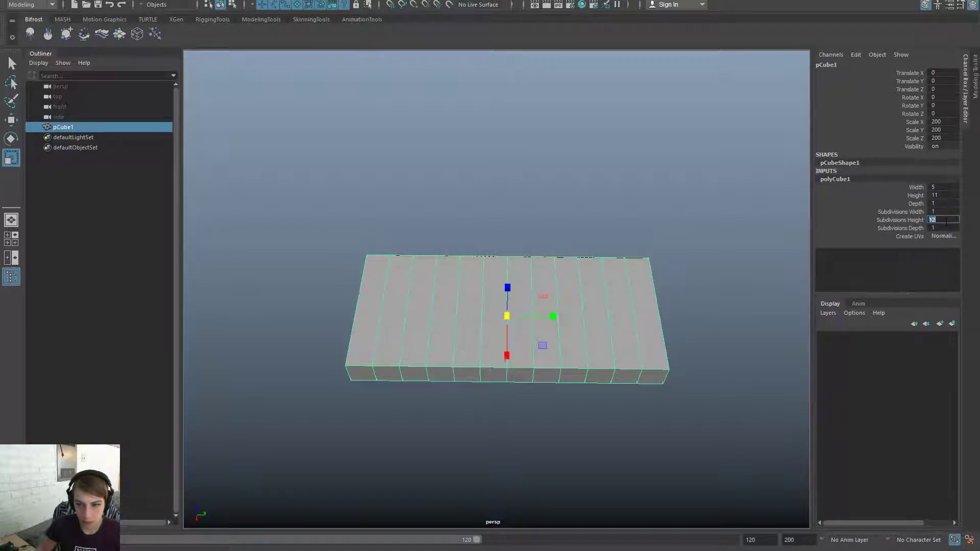
type("11")
key("Return")
Move the block slightly along its length in the positive Y direction and deselect it
key("w")
left_click(542, 335)
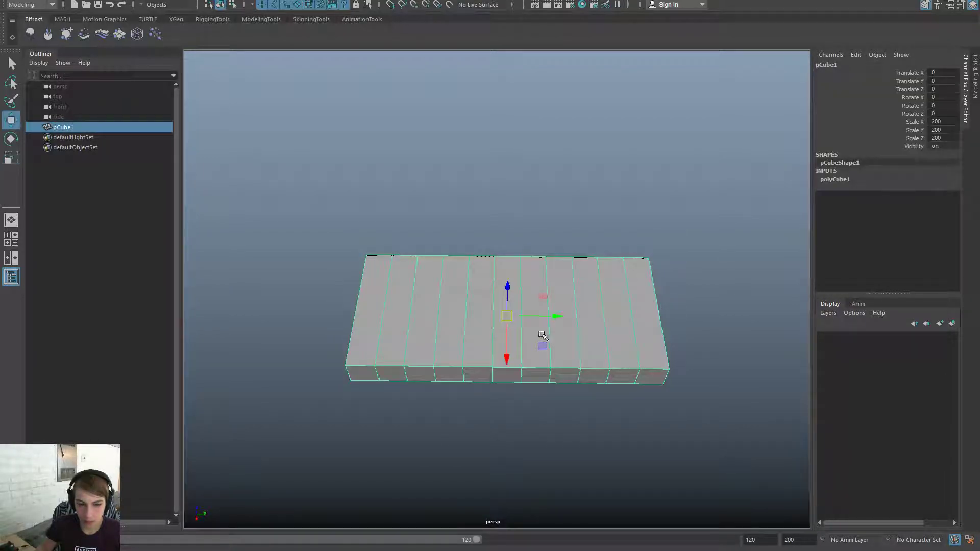
left_click_drag(557, 317, 571, 318)
left_click(555, 425)
left_click(405, 334)
left_click(452, 204)
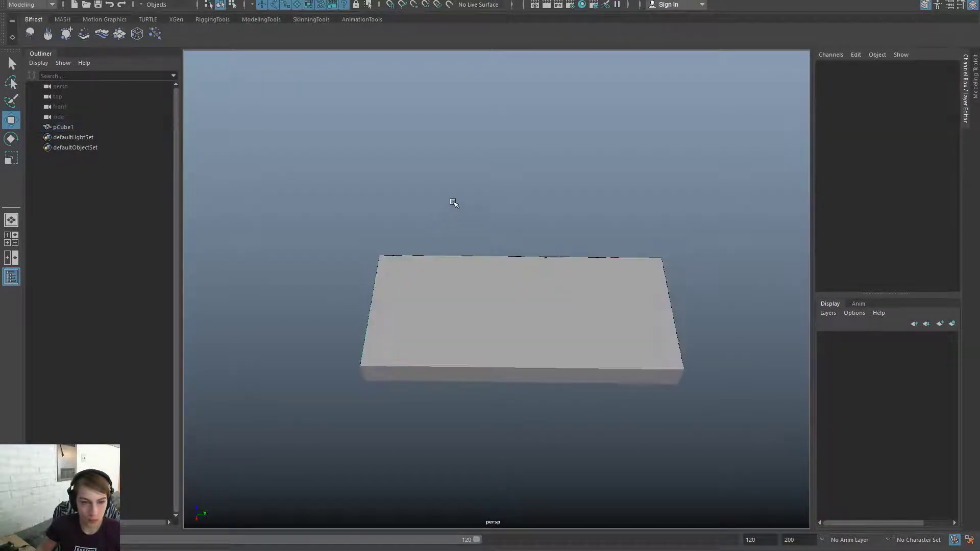
Create a polygon pipe primitive at the origin
key("space")
left_click(390, 159)
mouse_move(449, 198)
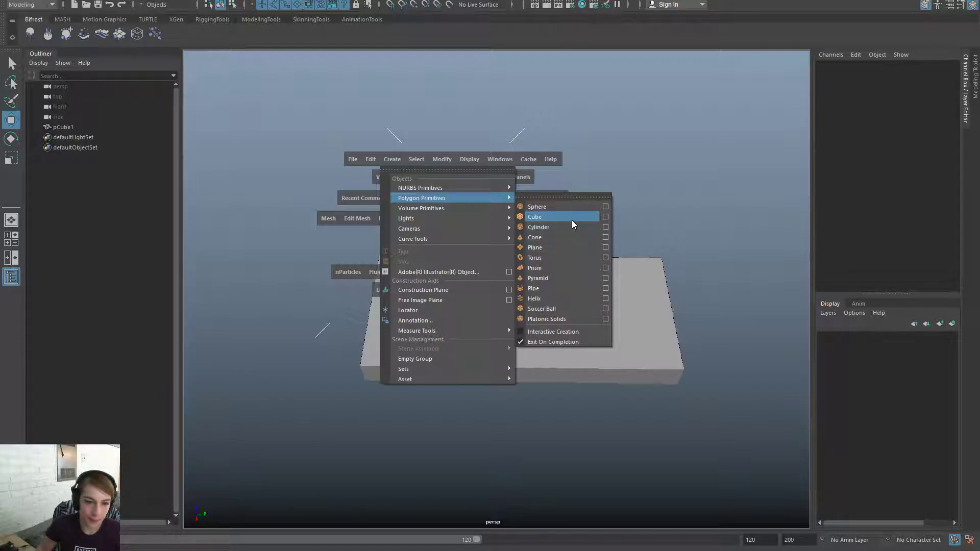
left_click(571, 287)
Scale the new pipe to 200 in X, Y and Z
key("r")
left_click_drag(507, 316, 657, 311)
mouse_move(942, 124)
left_mouse_down()
mouse_move(942, 145)
mouse_move(943, 123)
mouse_move(944, 136)
left_mouse_up()
type("2")
key("Return")
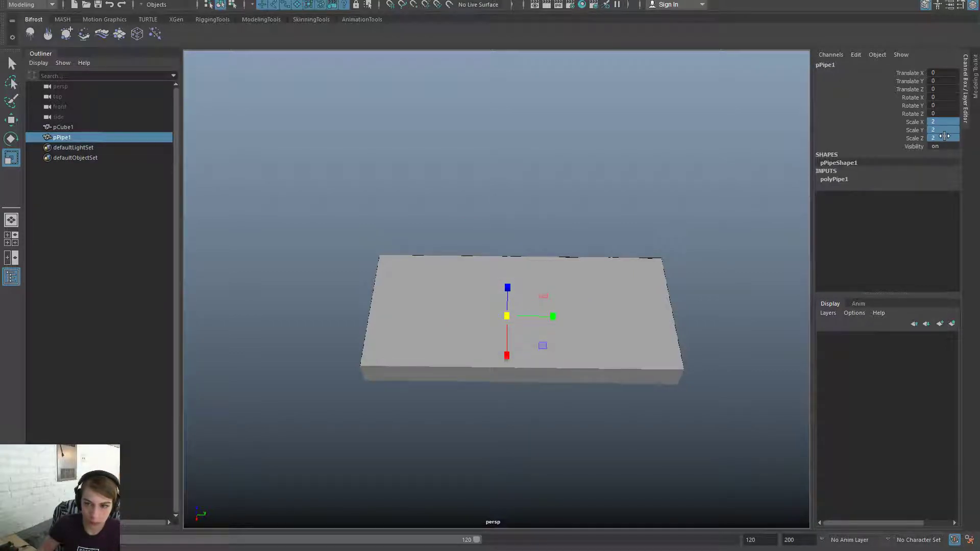
left_click(944, 138)
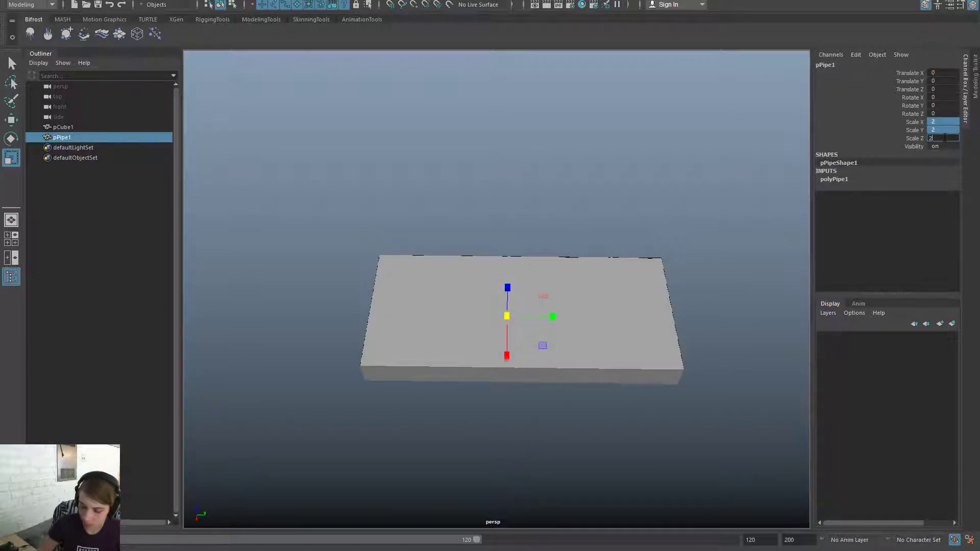
type("200")
key("Return")
Rotate the pipe to 90 degrees about the Z axis
key("w")
key("e")
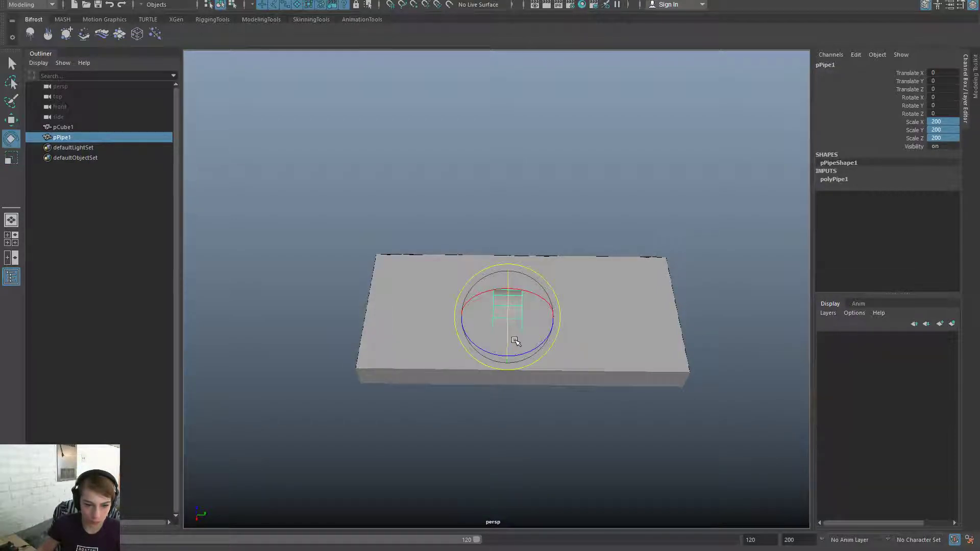
left_click_drag(510, 339, 574, 323)
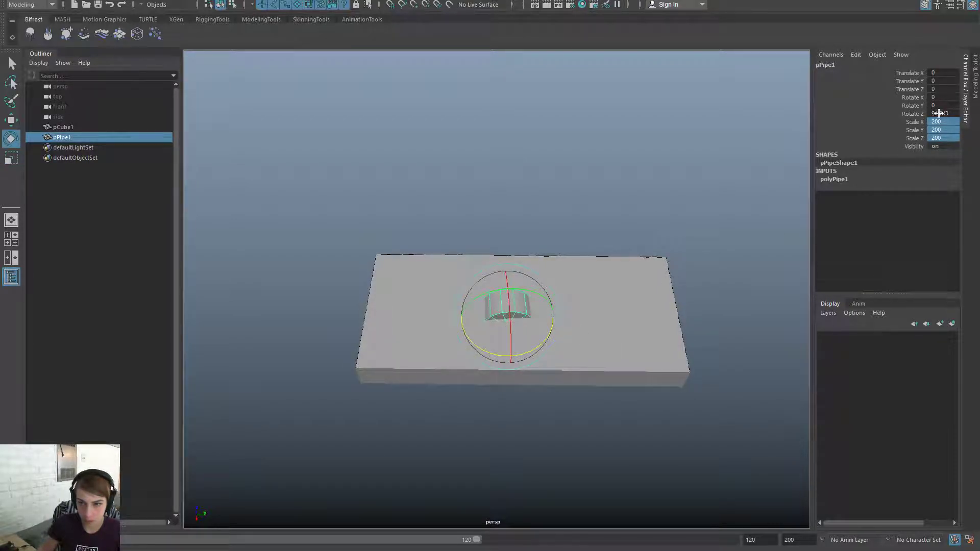
left_click(939, 113)
type("90")
key("Return")
Flatten the pipe along its axis by setting its Y scale to 50
key("r")
left_click_drag(421, 295, 517, 313, "alt")
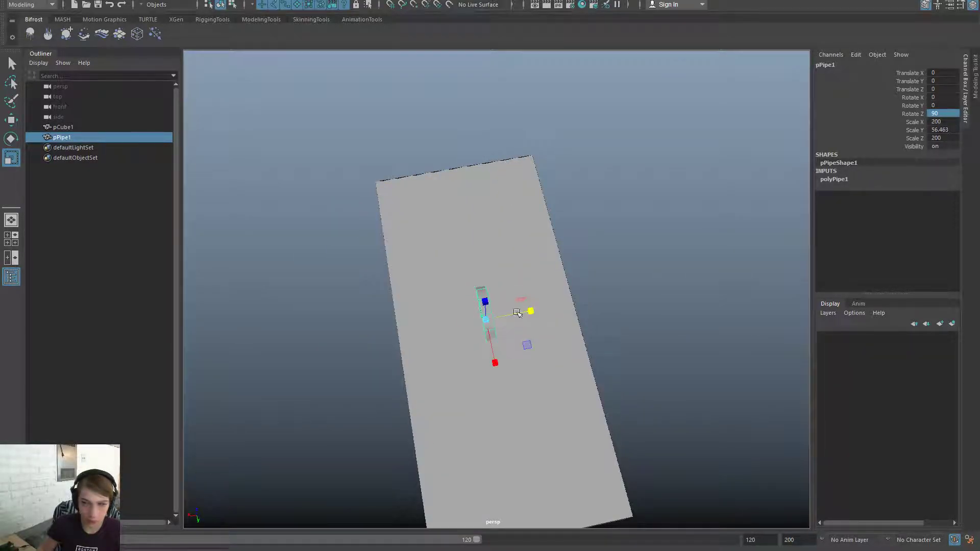
double_click(954, 130)
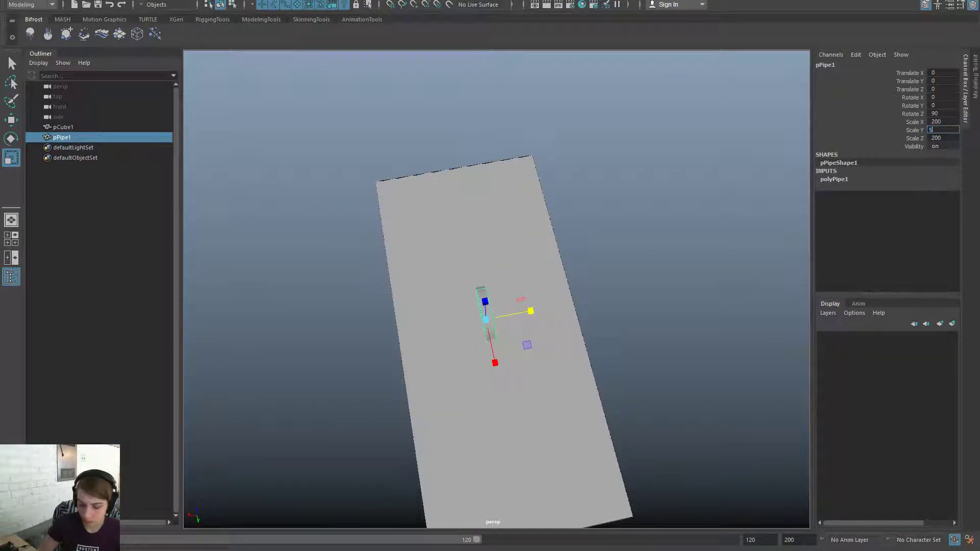
type("50")
key("Return")
Move the pipe past the block's short end to Translate Y -1150 and set its thickness to 0.2
left_click_drag(538, 179, 667, 138, "alt")
key("w")
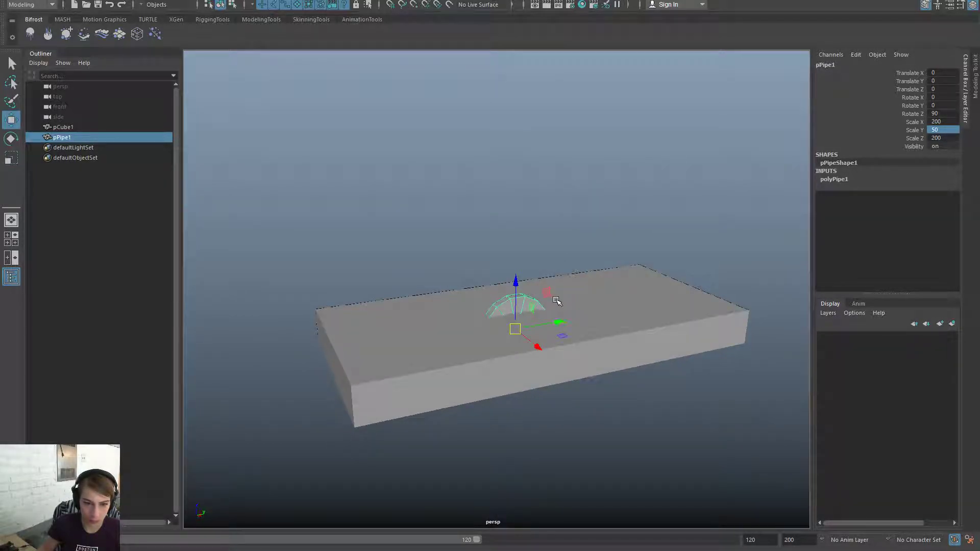
left_click_drag(551, 299, 345, 341)
left_click(855, 183)
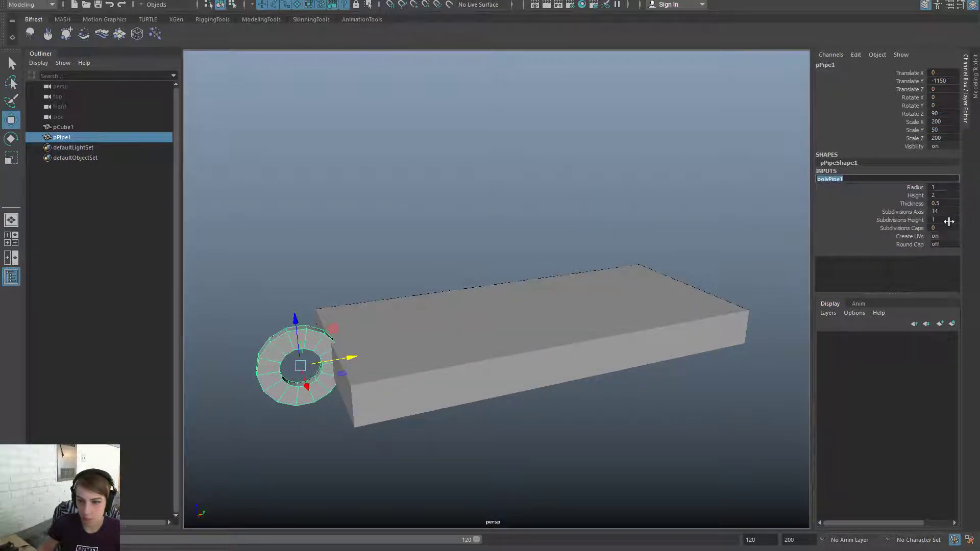
left_click(950, 202)
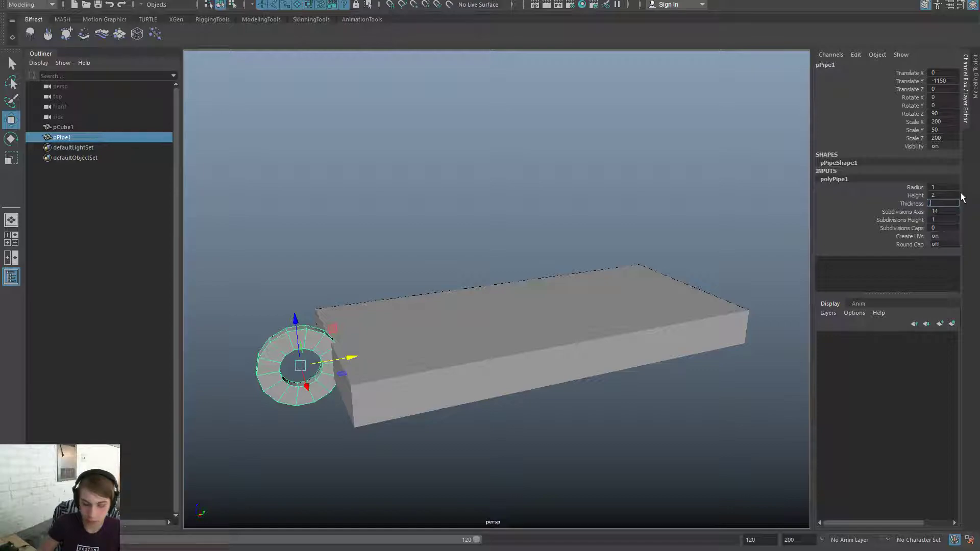
type("0.2")
key("Return")
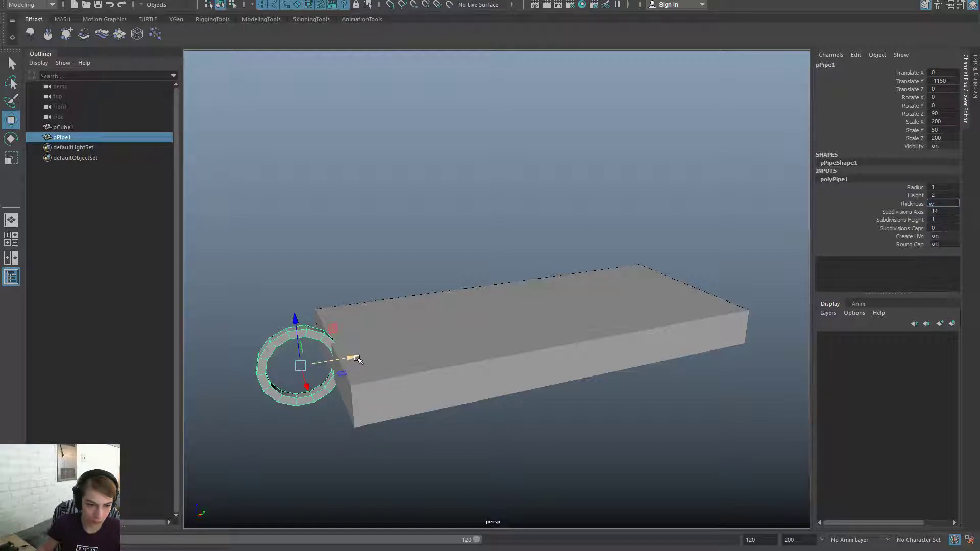
Set the pipe's height to 1 and its radius to 0.5
left_click_drag(449, 350, 431, 330, "alt")
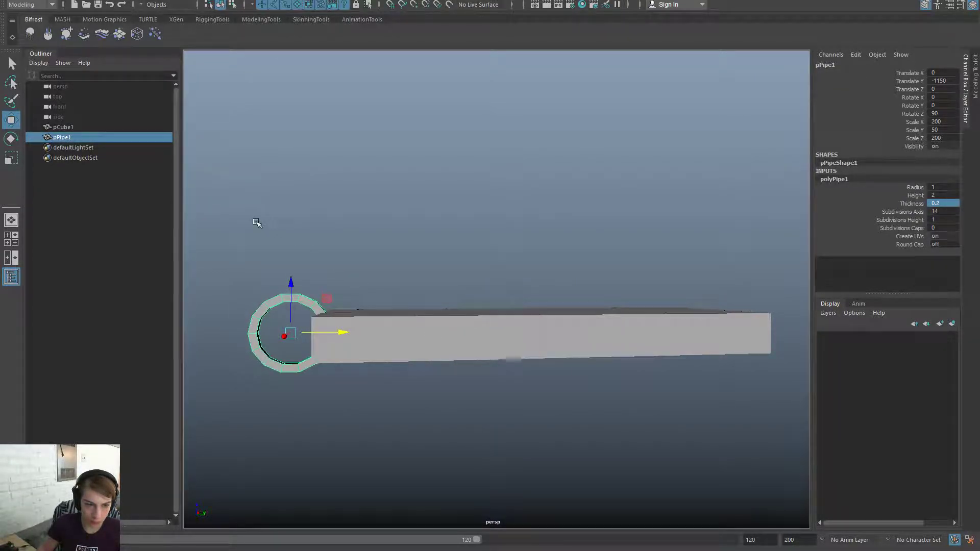
left_click(280, 349)
left_click(846, 180)
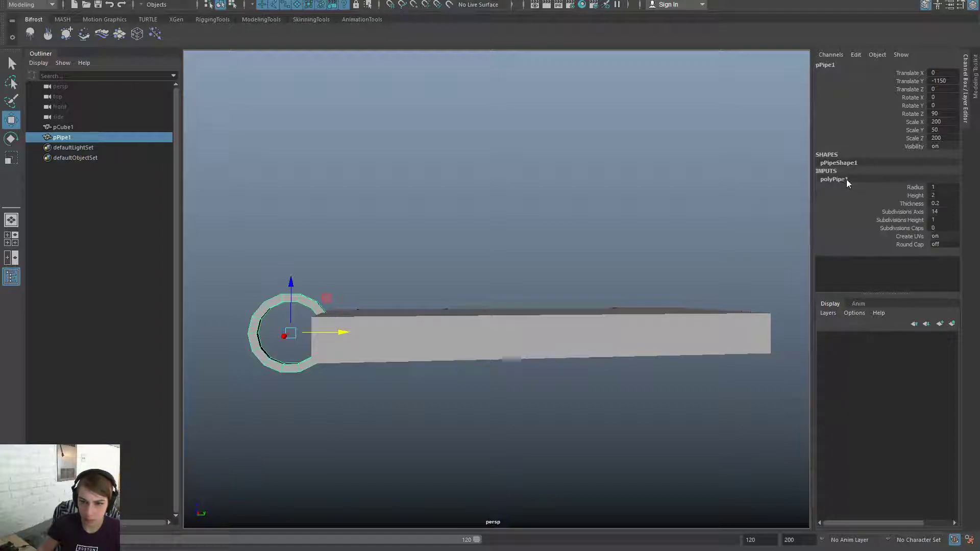
double_click(951, 195)
key("Return")
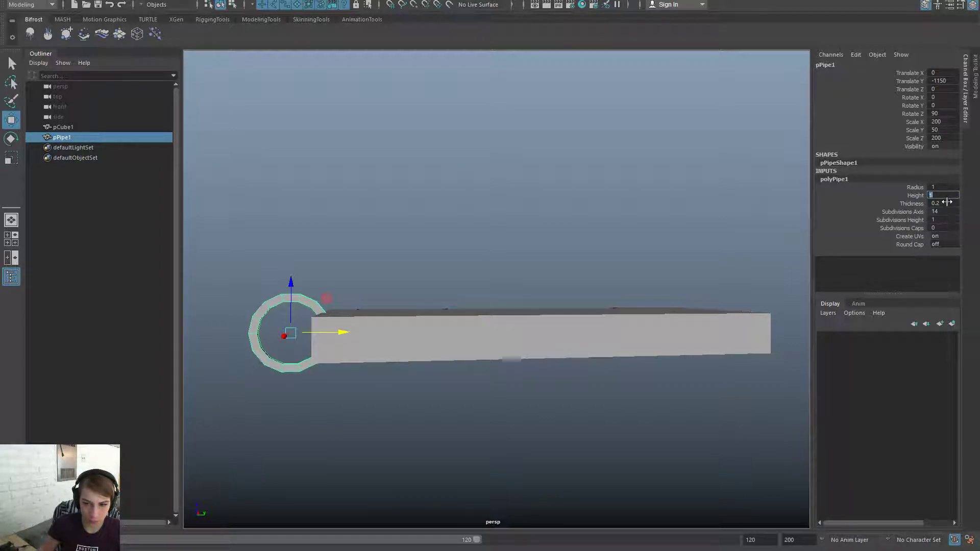
double_click(943, 187)
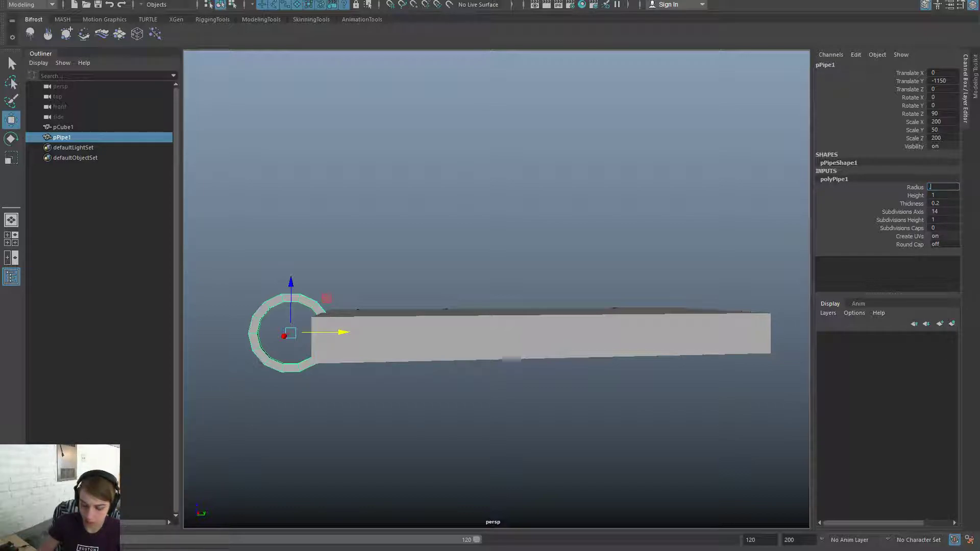
type("0.5")
key("Return")
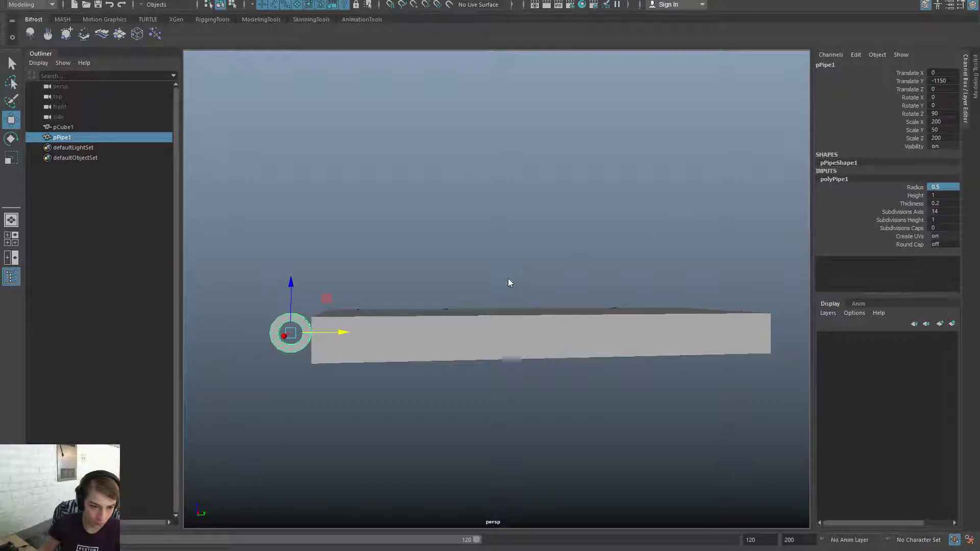
Move the pipe onto the block's short end face, to Translate Y -1000
left_click(509, 283)
left_click(304, 327)
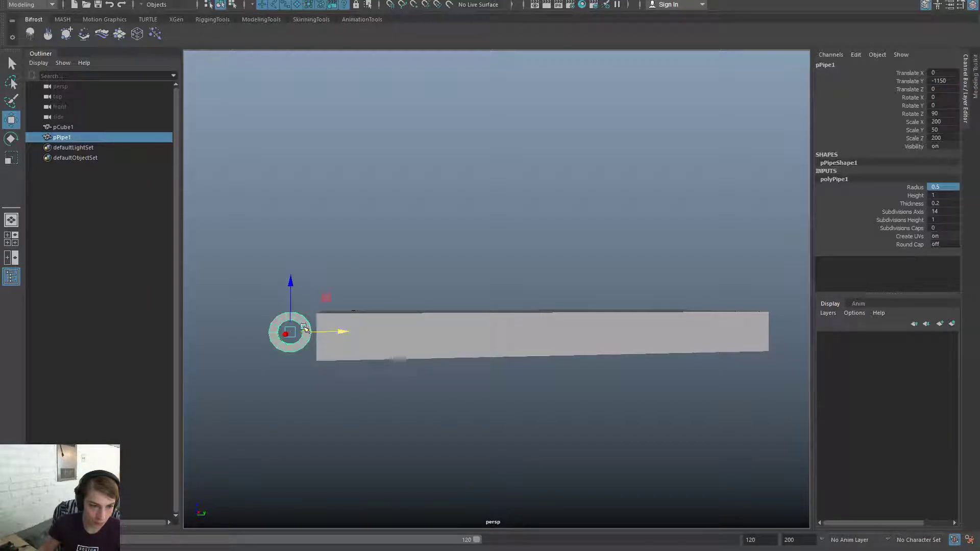
left_click_drag(341, 333, 372, 332)
Try a pipe radius of 1, and settle on a radius of 0.75
mouse_move(470, 323)
left_mouse_down("alt")
mouse_move(485, 265)
mouse_move(523, 327)
mouse_move(669, 329)
mouse_move(452, 346)
mouse_move(484, 324)
mouse_move(480, 335)
mouse_move(478, 323)
left_mouse_up("alt")
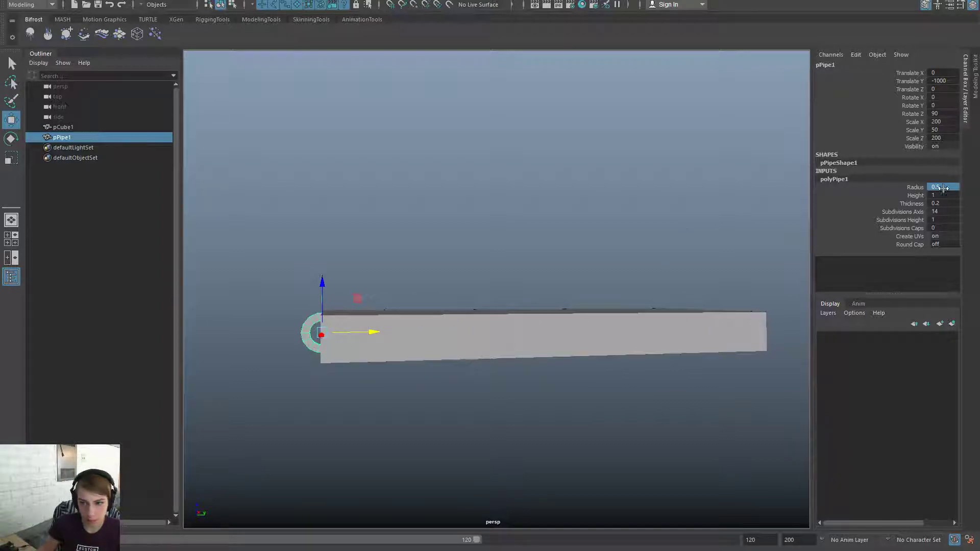
type("1")
key("Tab")
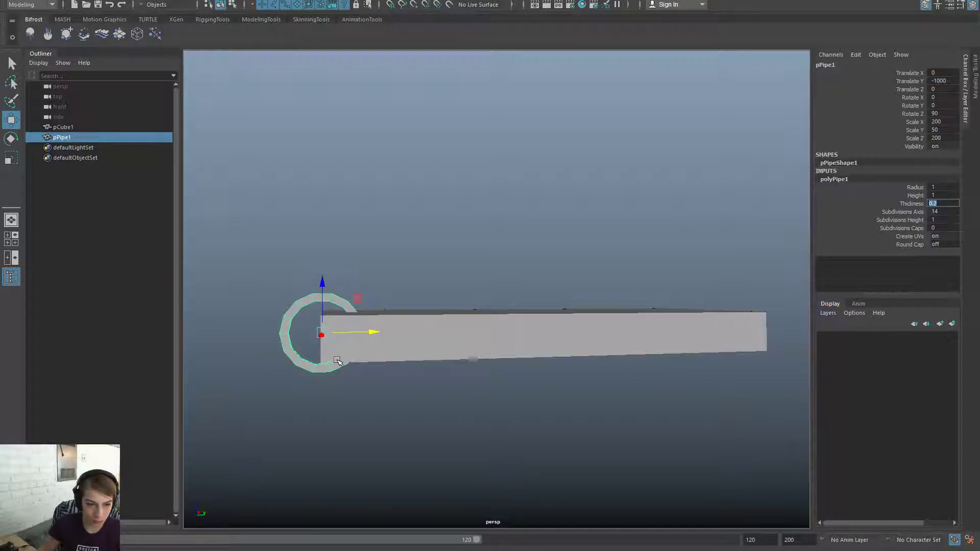
left_click(943, 186)
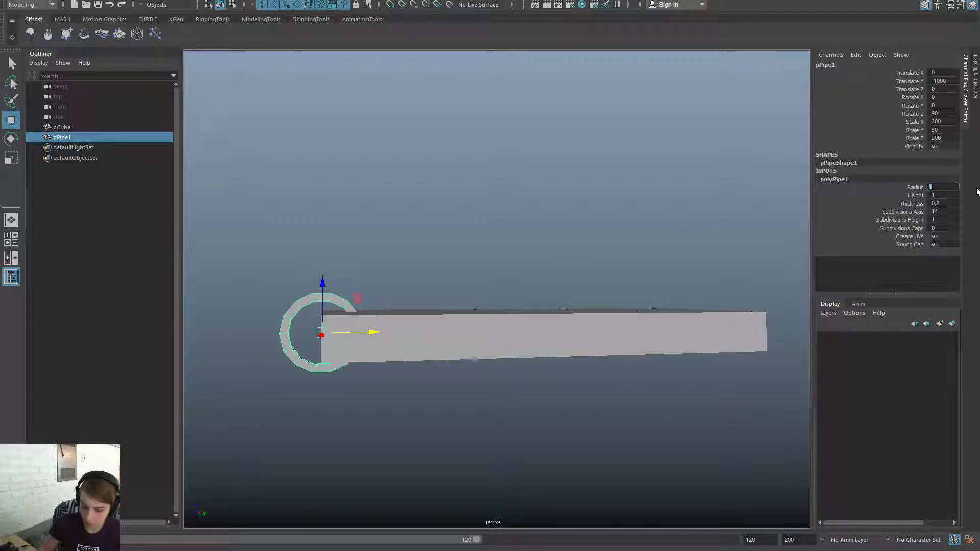
type(".75")
key("Return")
Widen the pipe along its axis to a Scale Y of about 97.2
left_click_drag(397, 304, 510, 357, "alt")
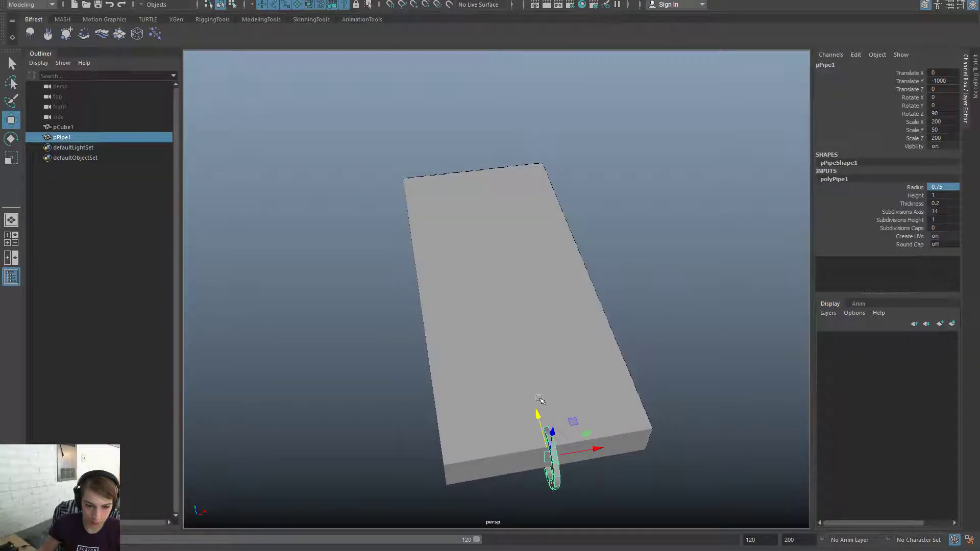
left_click(951, 196)
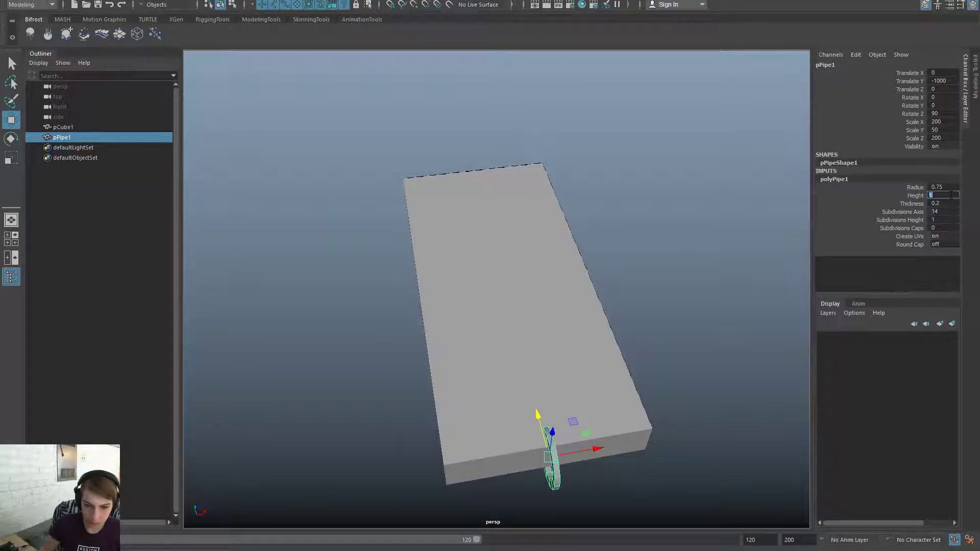
left_click_drag(660, 276, 619, 291, "alt")
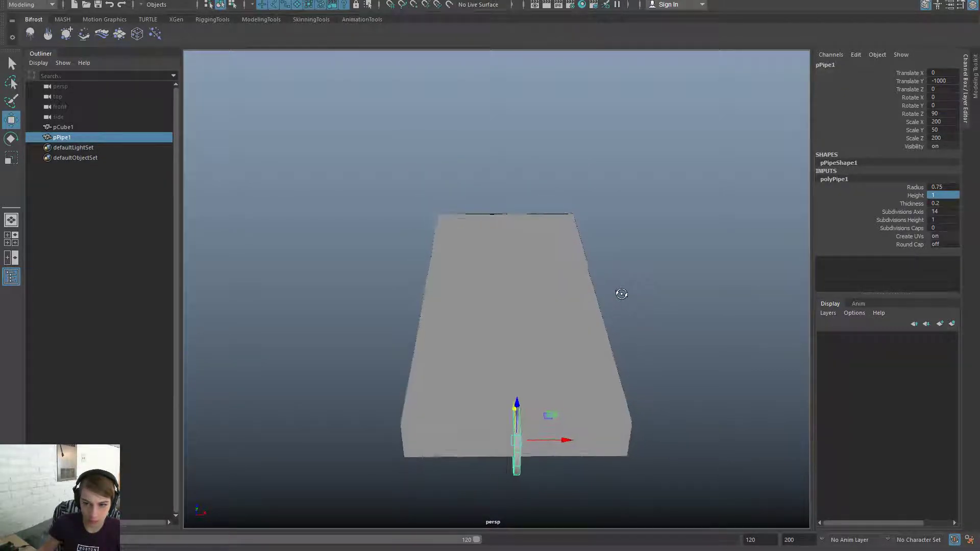
key("r")
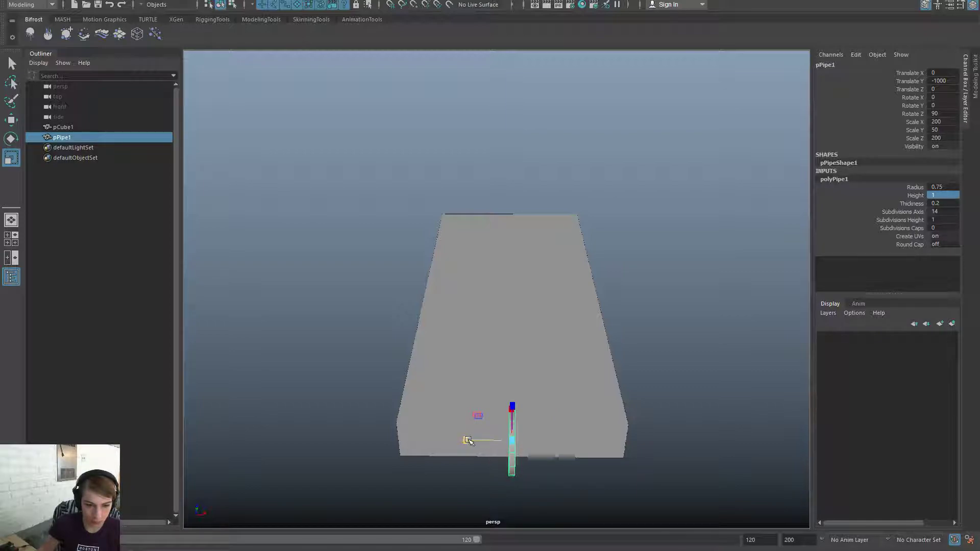
left_click_drag(466, 440, 419, 440)
left_click_drag(624, 382, 619, 334, "alt")
key("w")
Duplicate the pipe into a row of ten rings spaced 100 units apart along the block's short end
key("ctrl+d")
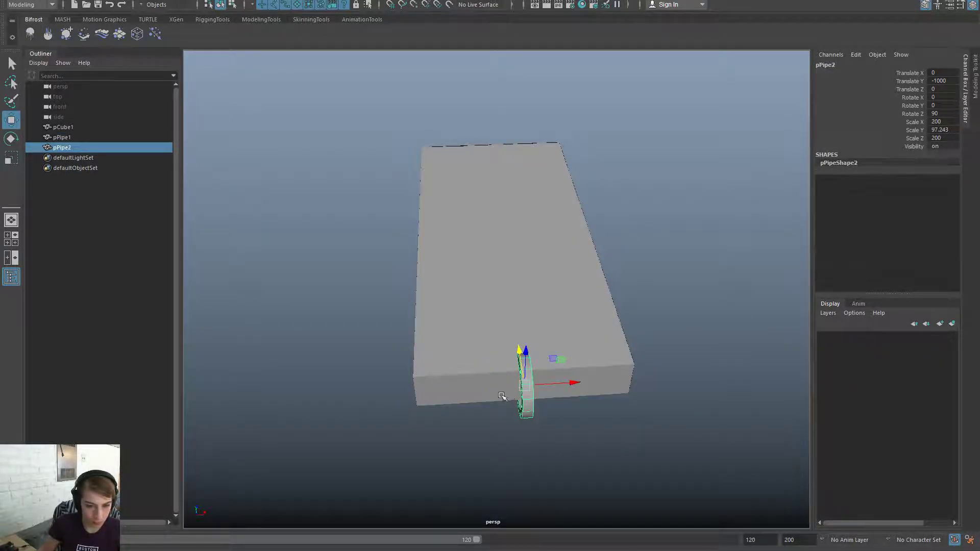
left_click_drag(572, 386, 479, 387)
key("ctrl+d")
key("ctrl+d")
key("ctrl+d")
left_click_drag(548, 439, 422, 409)
key("ctrl+d")
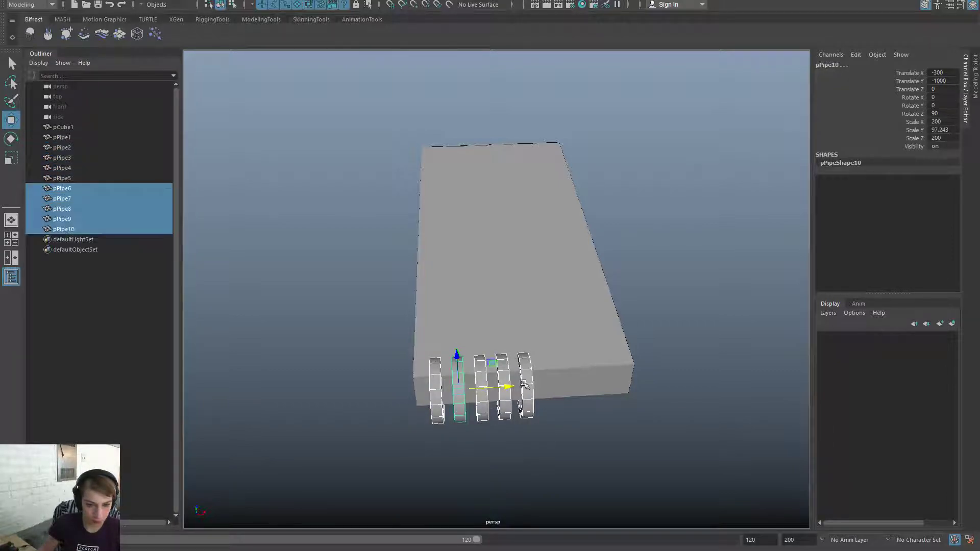
left_click_drag(508, 386, 620, 381)
left_click(657, 409)
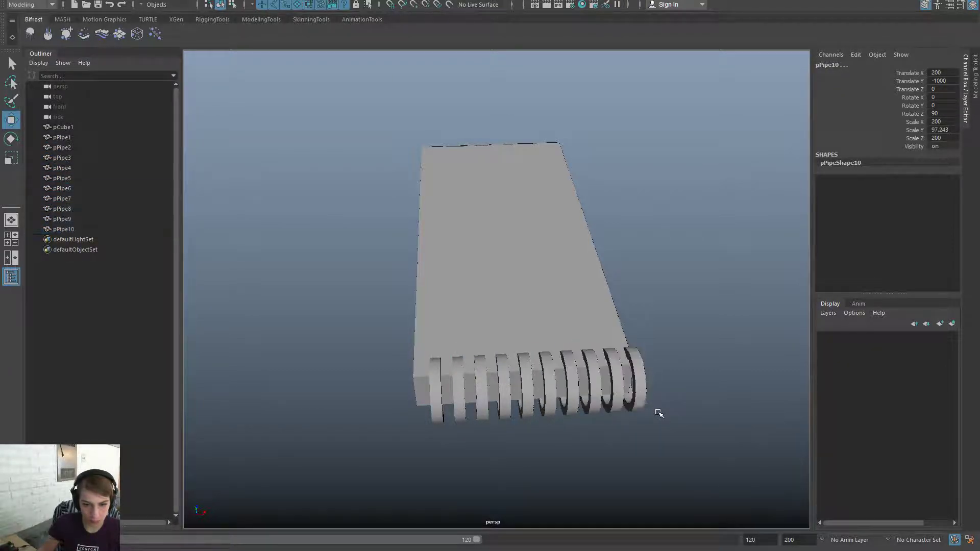
Shift every ring except the outermost one on the positive X side 50 units toward negative X
left_click(642, 406)
left_click(612, 411, "shift")
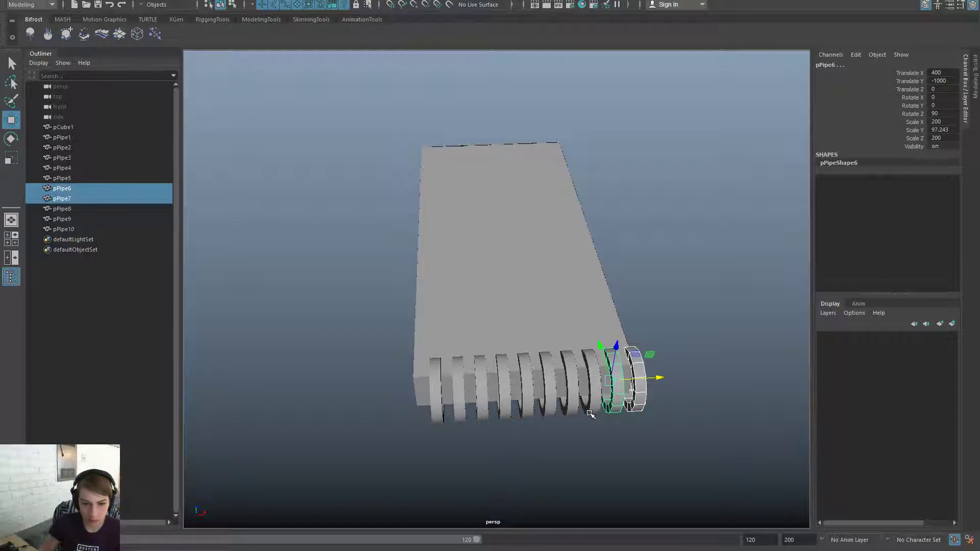
left_click(592, 410, "shift")
left_click_drag(675, 456, 415, 412)
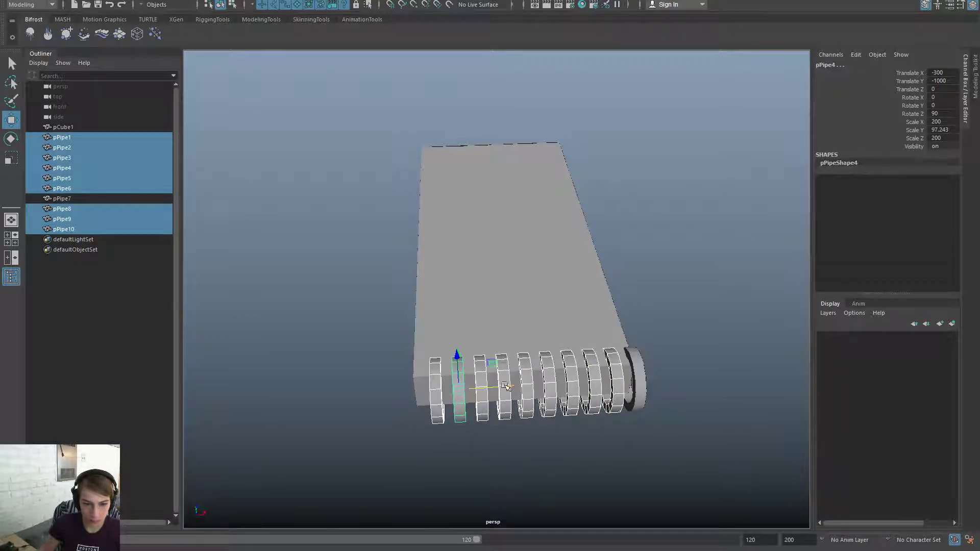
left_click(638, 408)
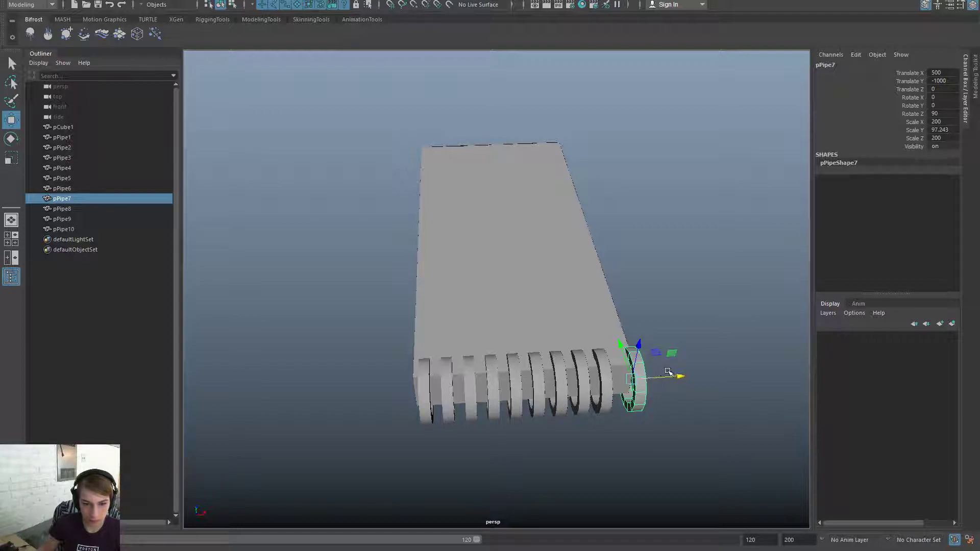
left_click(641, 399, "shift")
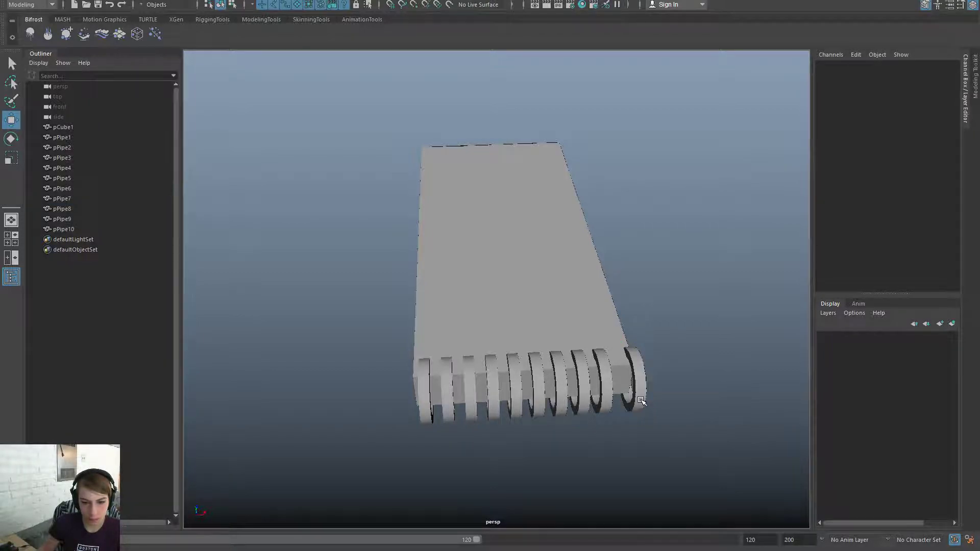
left_click(641, 399)
left_click(691, 372)
Delete all ten pipe rings from the block's short end
left_click_drag(691, 372, 383, 320, "alt")
left_click_drag(418, 289, 391, 267, "alt")
left_click_drag(350, 230, 363, 366)
left_click_drag(408, 391, 316, 228)
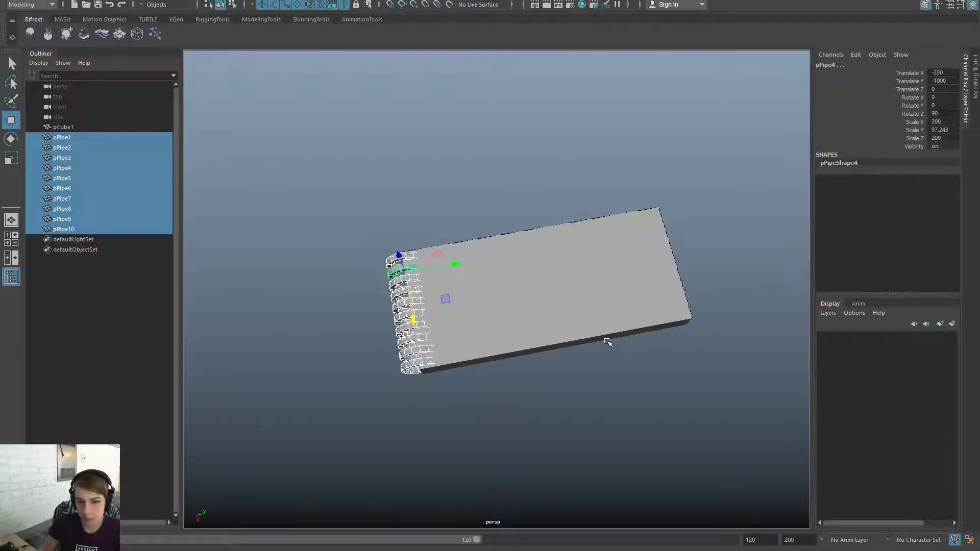
key("Delete")
Set the block's Height to 12 and its Subdivisions Height to 12
left_click(552, 352)
left_click_drag(546, 371, 778, 240, "alt")
left_click(842, 181)
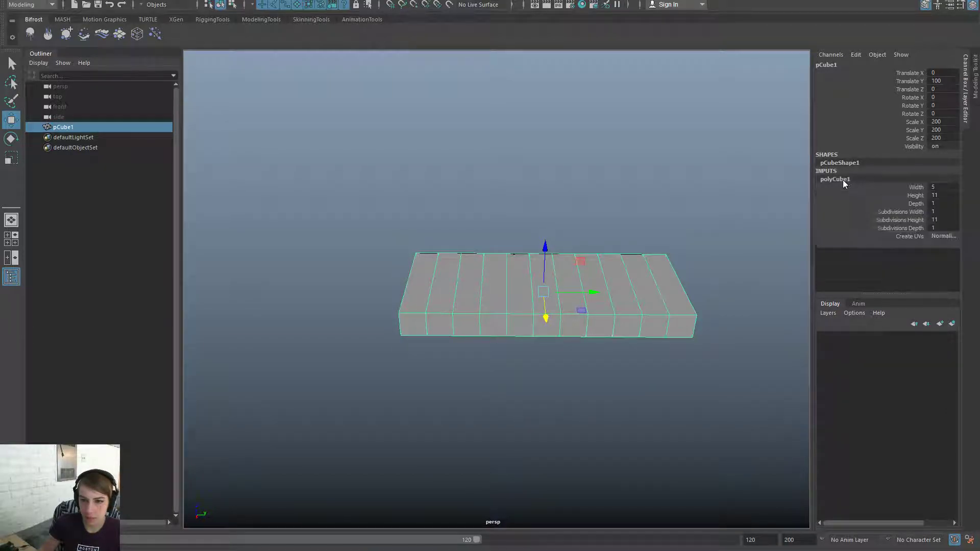
left_click(934, 196)
type("12")
left_click(937, 220)
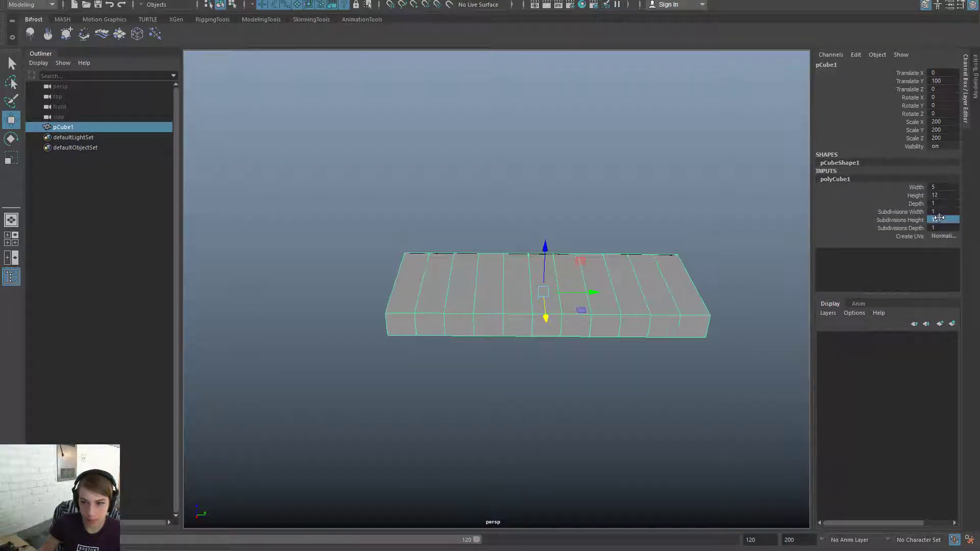
type("12")
left_click(932, 203)
Examine the block's segmented sides, top and underside from several angles
left_click(689, 350)
left_click_drag(637, 362, 608, 326, "alt")
left_click(631, 332)
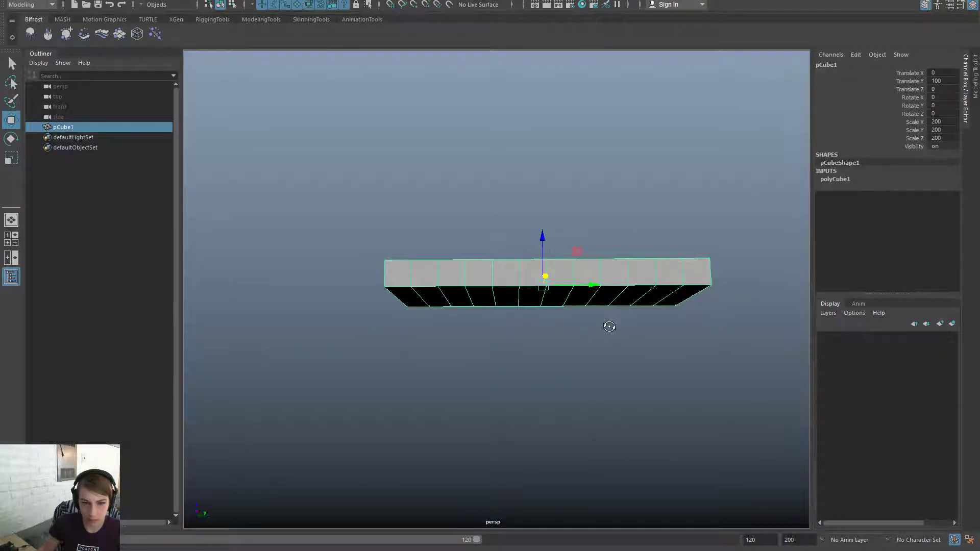
right_click_drag(502, 337, 538, 344, "alt")
left_click_drag(540, 346, 560, 372, "alt")
left_click(575, 400)
left_click(553, 356)
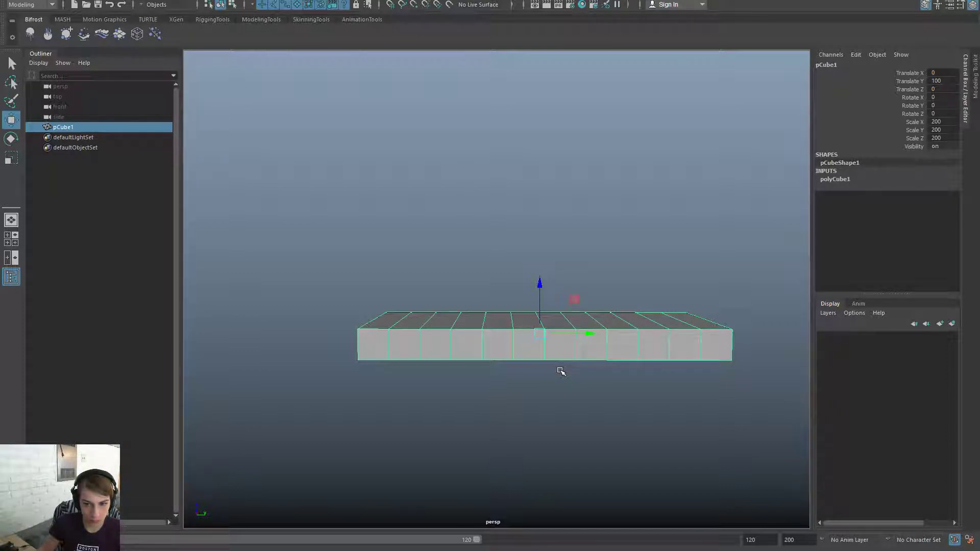
mouse_move(560, 371)
left_mouse_down("alt")
mouse_move(579, 355)
mouse_move(553, 362)
left_mouse_up("alt")
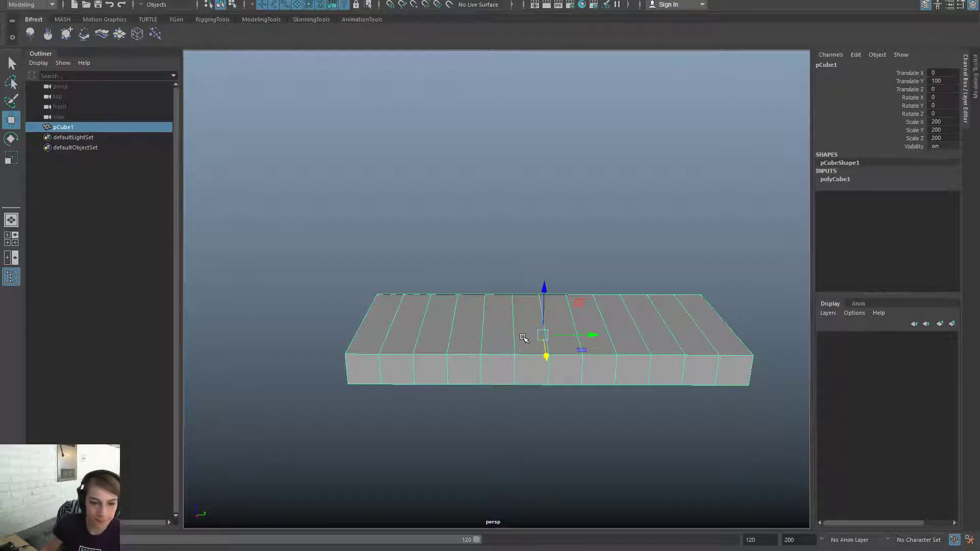
mouse_move(571, 347)
left_mouse_down("alt")
mouse_move(568, 339)
mouse_move(573, 350)
left_mouse_up("alt")
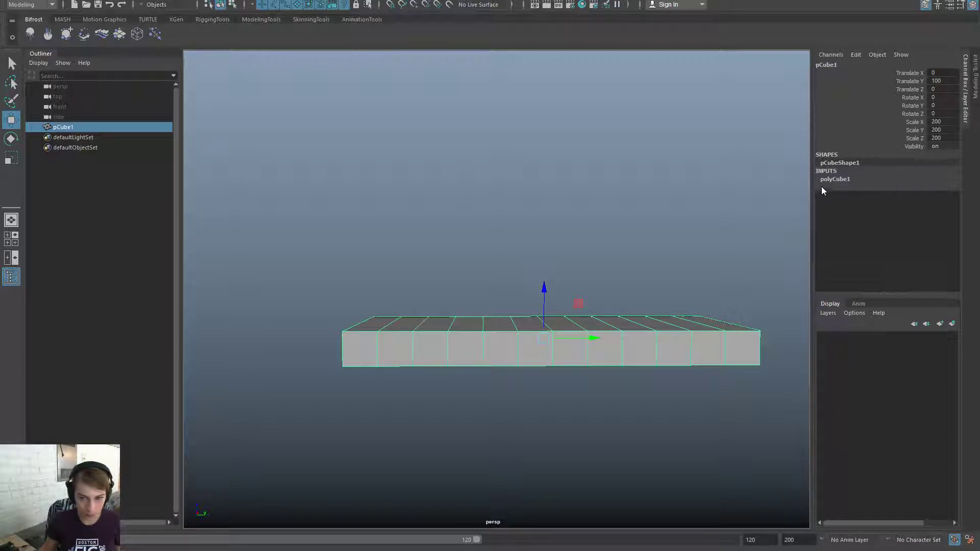
Create a display layer containing the block, then duplicate the block and add the copy to that layer
left_click(939, 324)
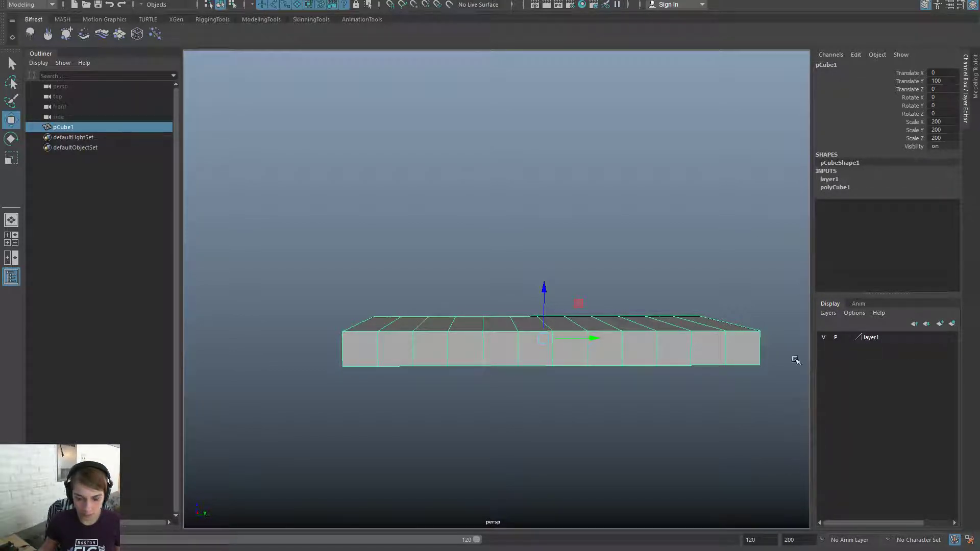
left_click_drag(698, 405, 706, 414, "alt")
key("ctrl+d")
right_click(875, 338)
left_click(885, 362)
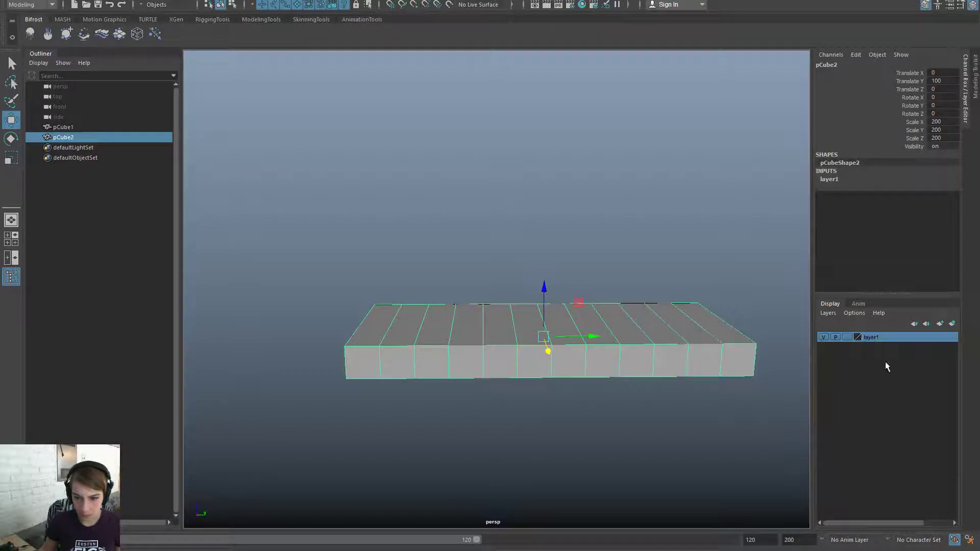
Set the display layer to Reference and remove the original block from it
double_click(847, 339)
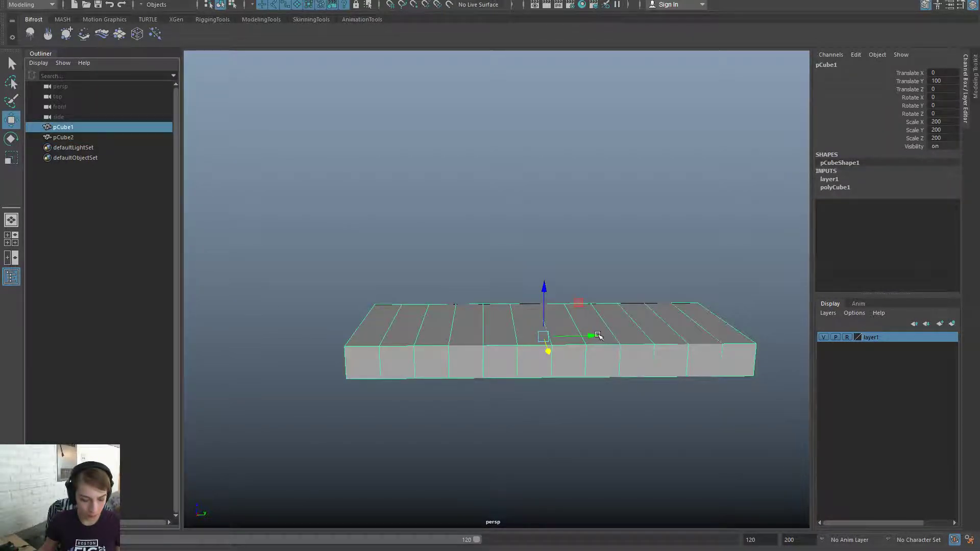
key("r")
right_click(875, 337)
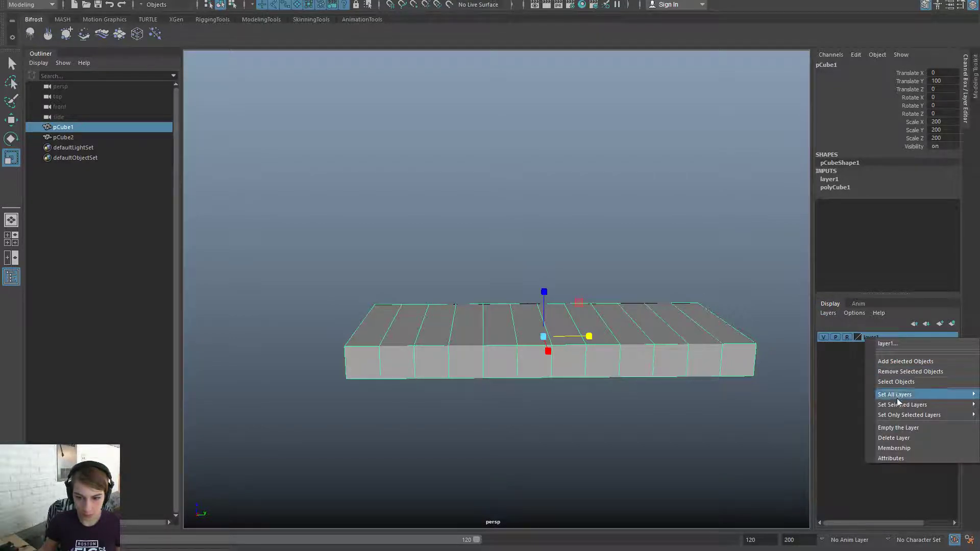
left_click(910, 372)
Flatten the original block to a Scale Z of about 38.2 and raise it to Translate Z 100, also trying 50
left_click_drag(544, 291, 551, 328)
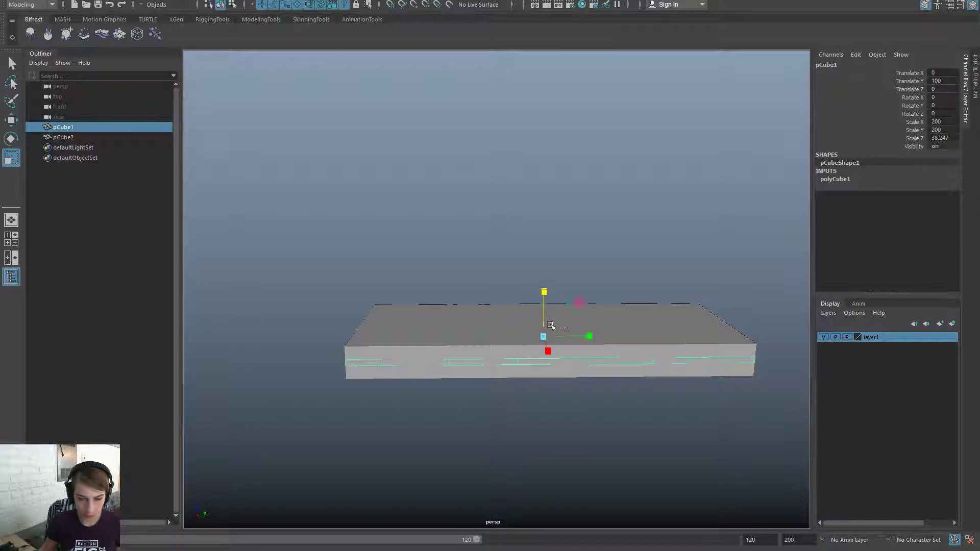
key("w")
mouse_move(545, 290)
left_mouse_down()
mouse_move(545, 267)
mouse_move(547, 276)
mouse_move(619, 254)
mouse_move(545, 275)
left_mouse_up()
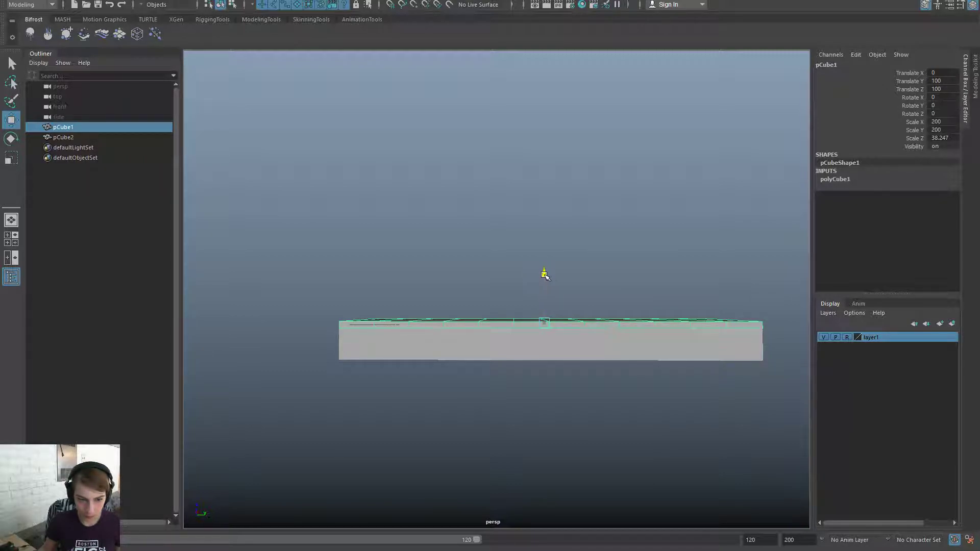
double_click(937, 87)
type("50")
key("Return")
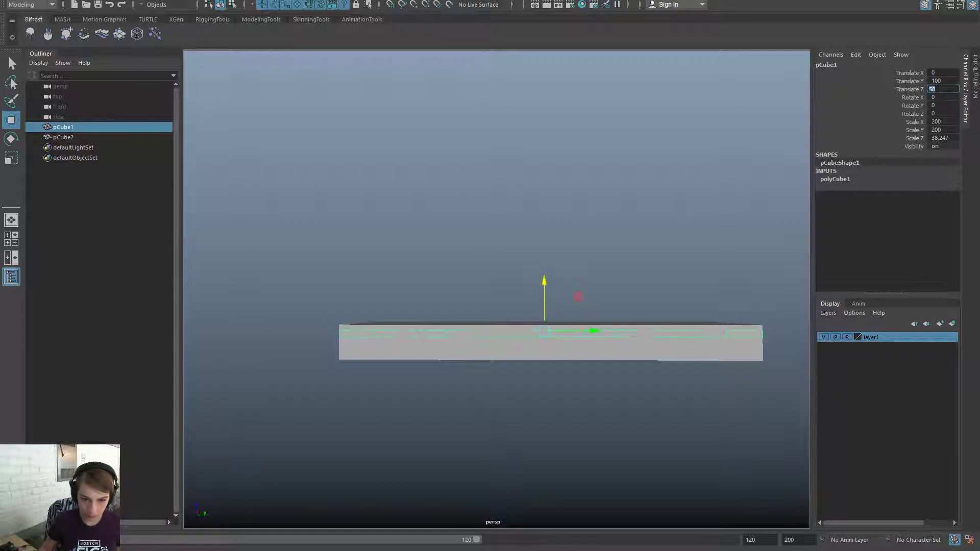
left_click_drag(544, 276, 545, 277)
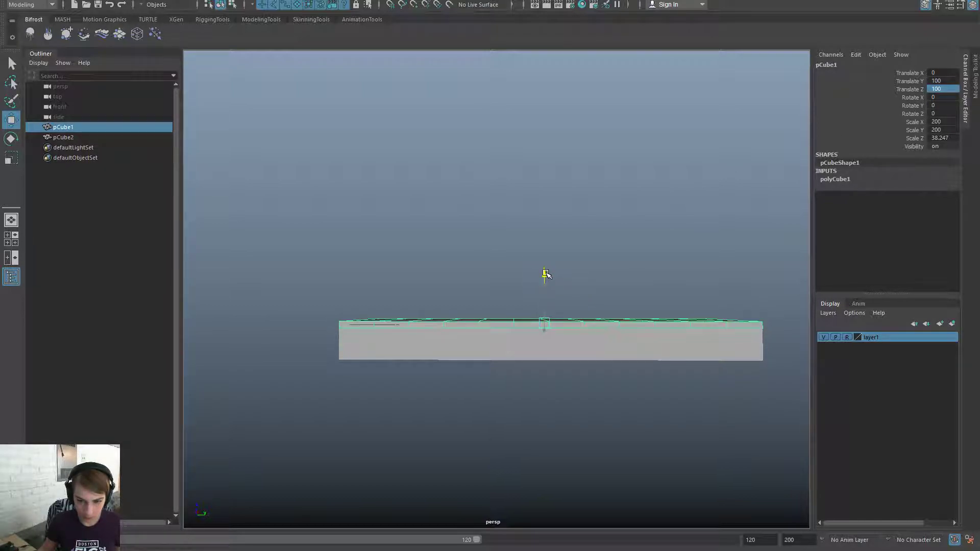
Set the flattened slab's Scale Z to 20
left_click_drag(657, 237, 700, 259, "alt")
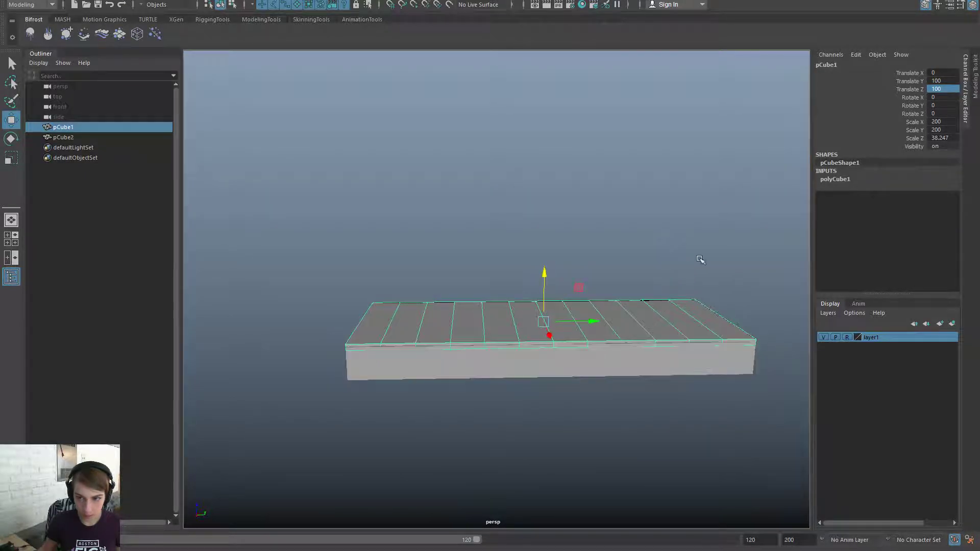
double_click(938, 138)
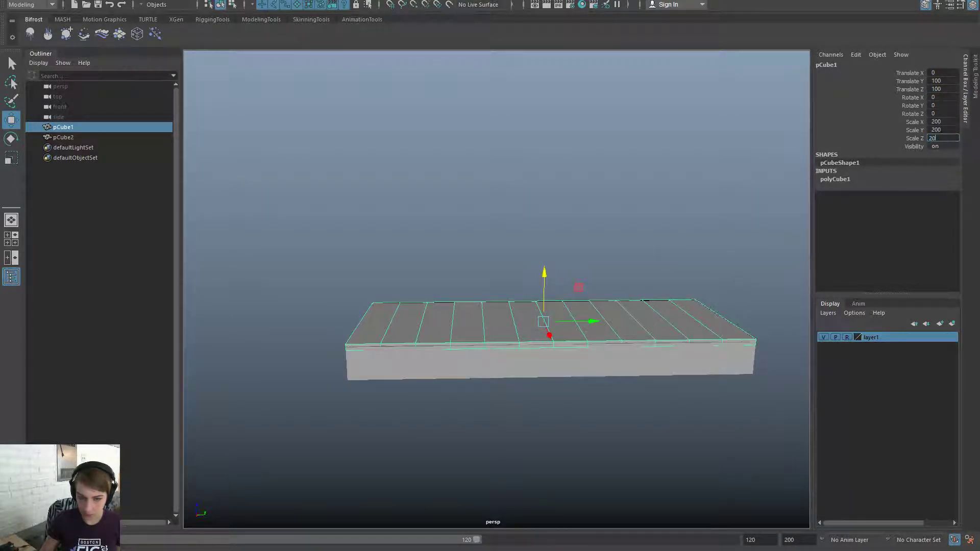
key("Return")
Try a Translate Z of 80 for the slab on the reference block, and settle on 90
scroll(691, 369, "up", 3)
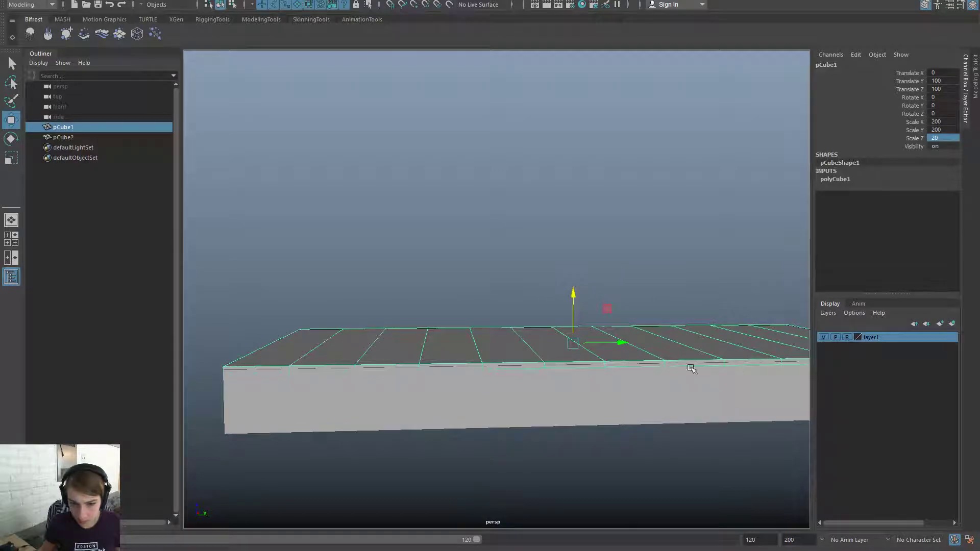
left_click_drag(692, 368, 462, 327, "alt")
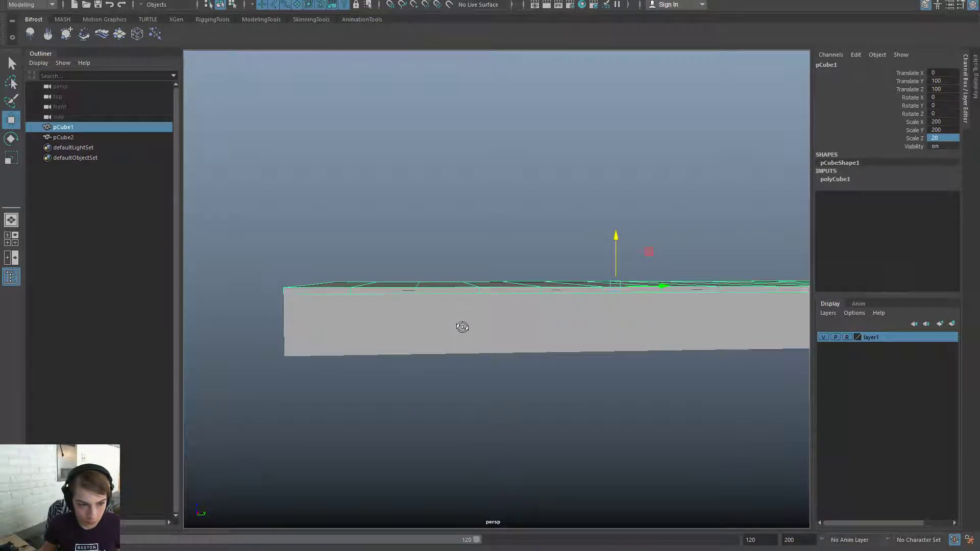
double_click(947, 90)
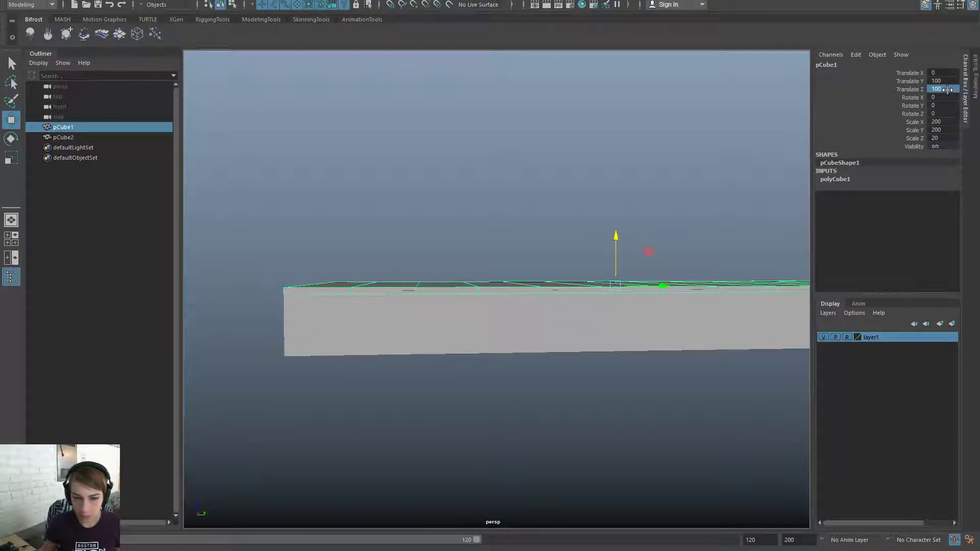
type("80")
key("Return")
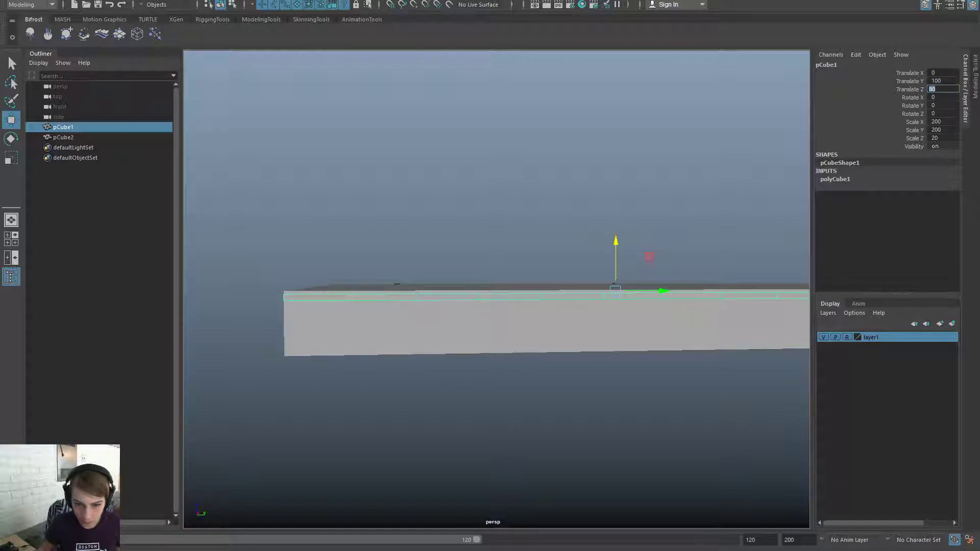
type("90")
key("Return")
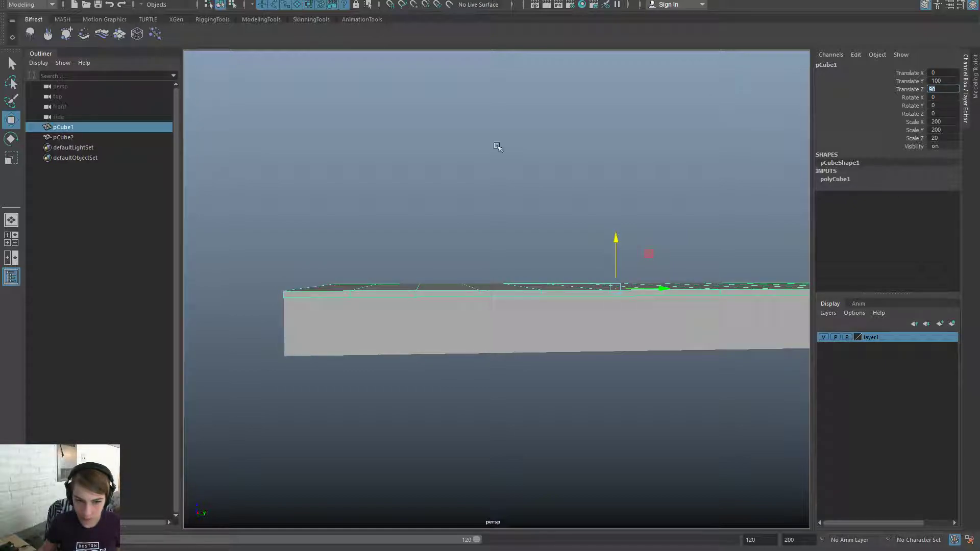
left_click(497, 147)
left_click_drag(488, 245, 438, 376, "alt")
Start the Create Joints tool and turn on the wireframe overlay on the shaded slab and reference block
left_click(567, 406)
key("space")
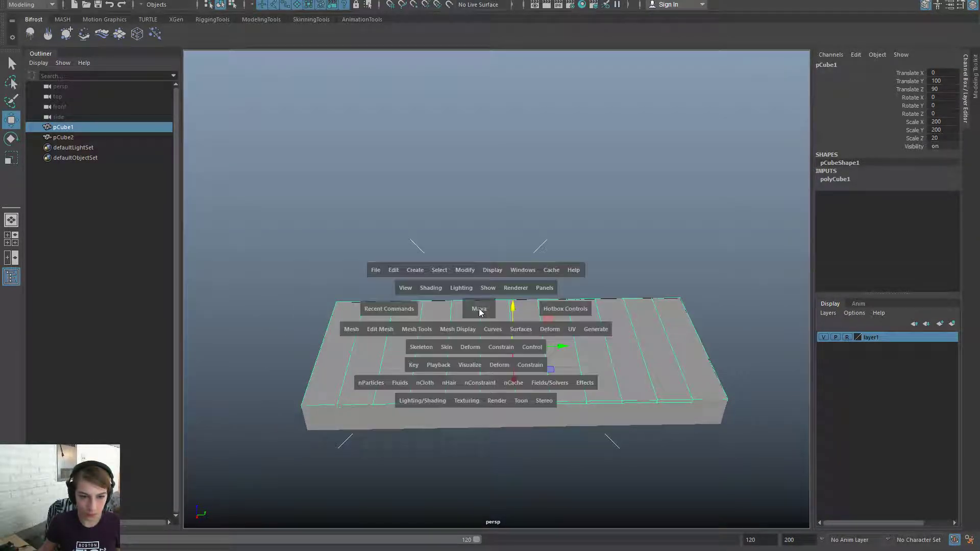
left_click(420, 347)
left_click(453, 376)
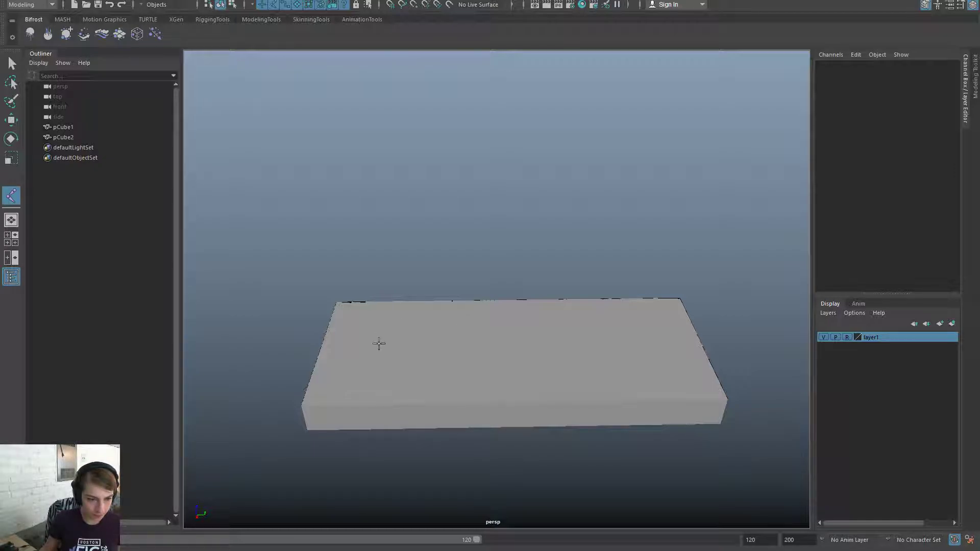
left_click_drag(339, 344, 349, 343, "alt")
key("space")
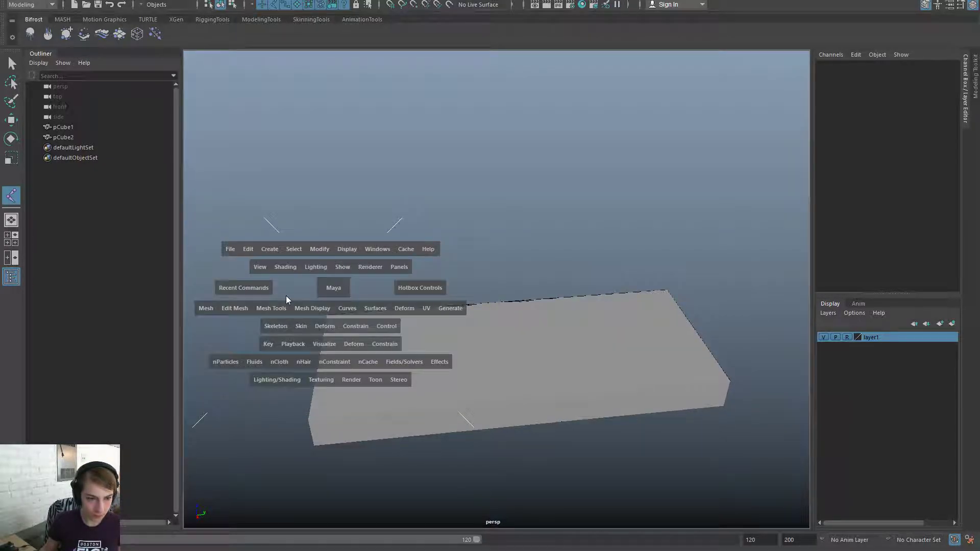
left_click(286, 267)
left_click(315, 382)
key("space")
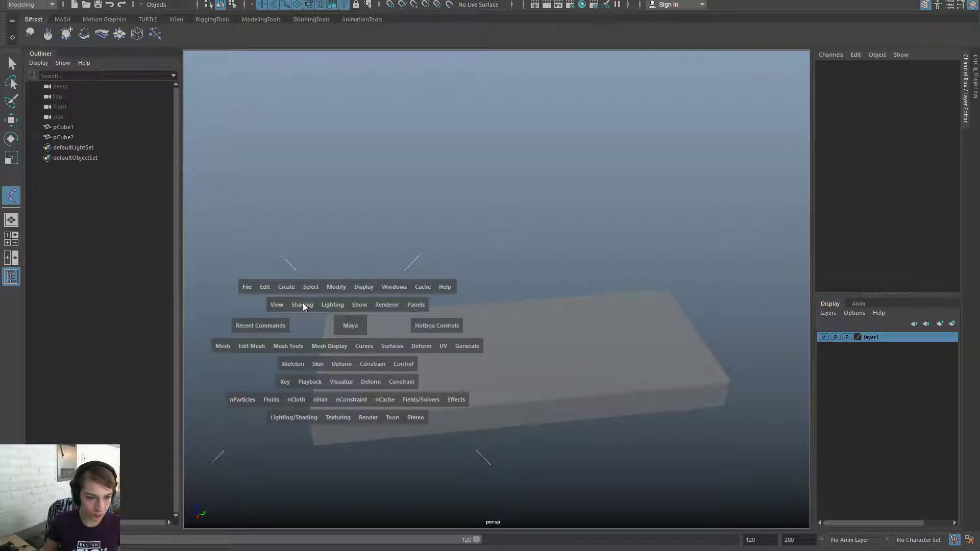
left_click(303, 305)
left_click(333, 403)
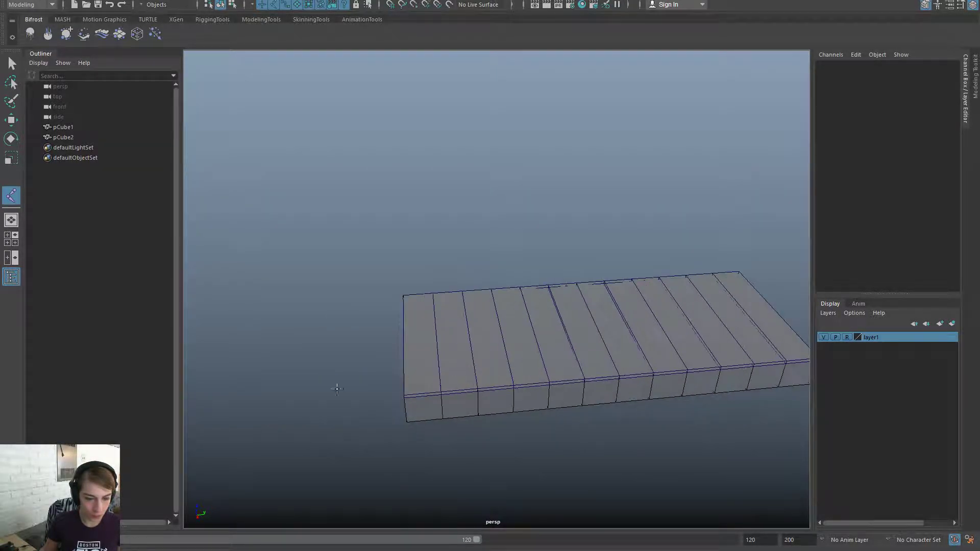
Create a joint snapped to the slab's top corner vertex at one end of its long edge
left_click_drag(336, 389, 387, 399, "alt")
key("v")
left_click(396, 407)
key("v")
key("w")
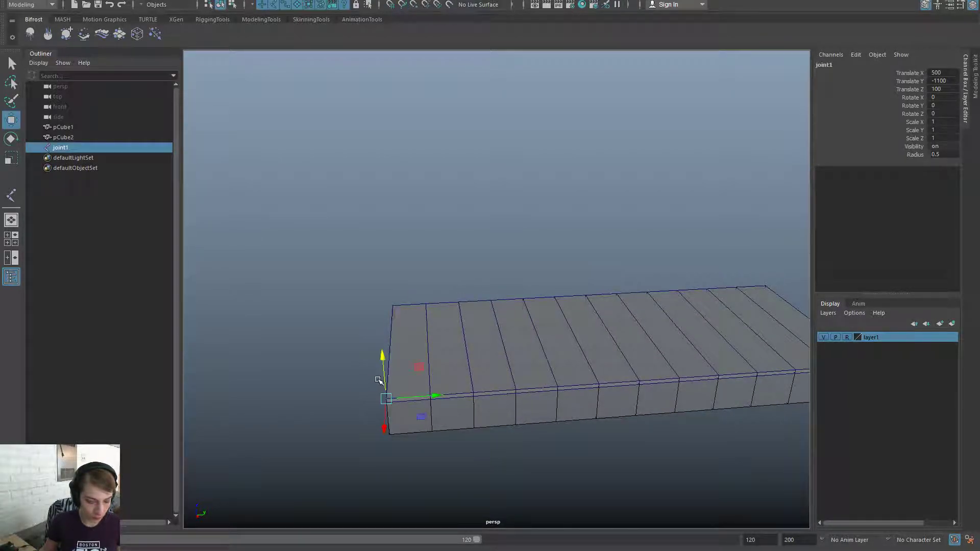
key("v")
key("y")
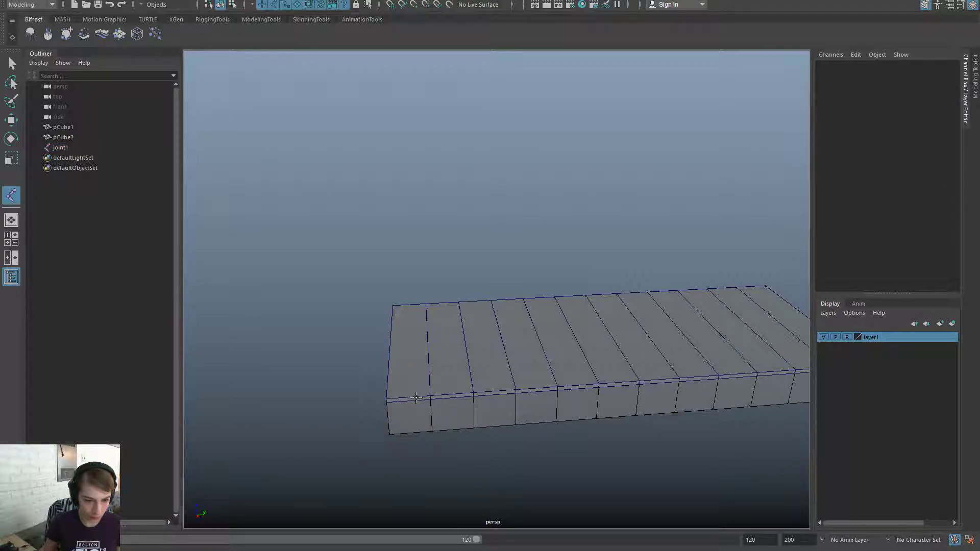
Extend the chain from the corner joint to 13 joints, snapping one to each segment vertex along the slab's long edge, and finish it
left_click(384, 399)
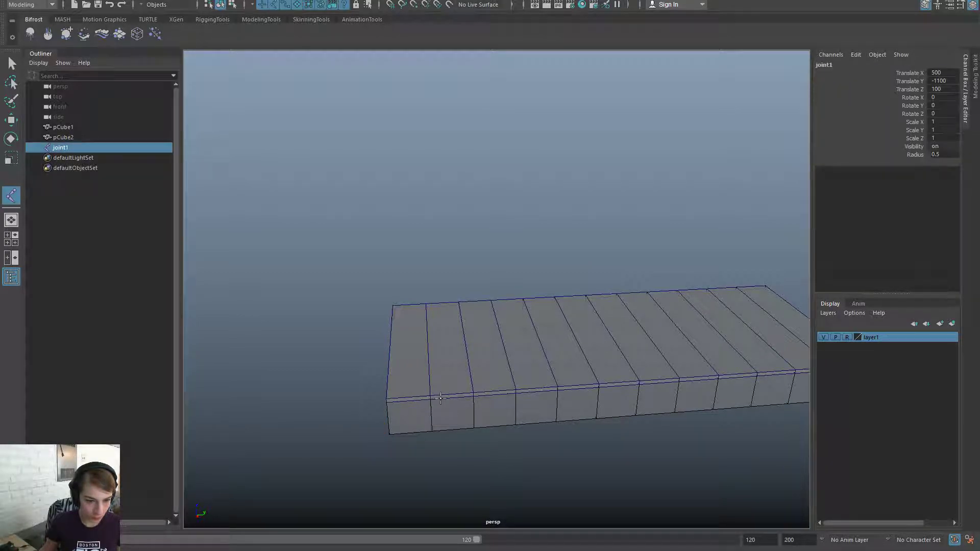
left_click(431, 393)
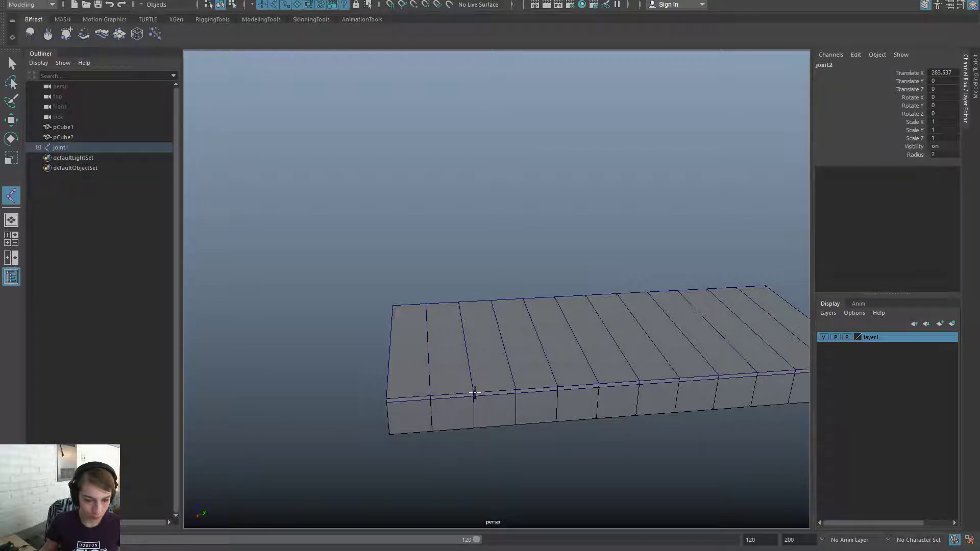
key("ctrl+z")
left_click(442, 395)
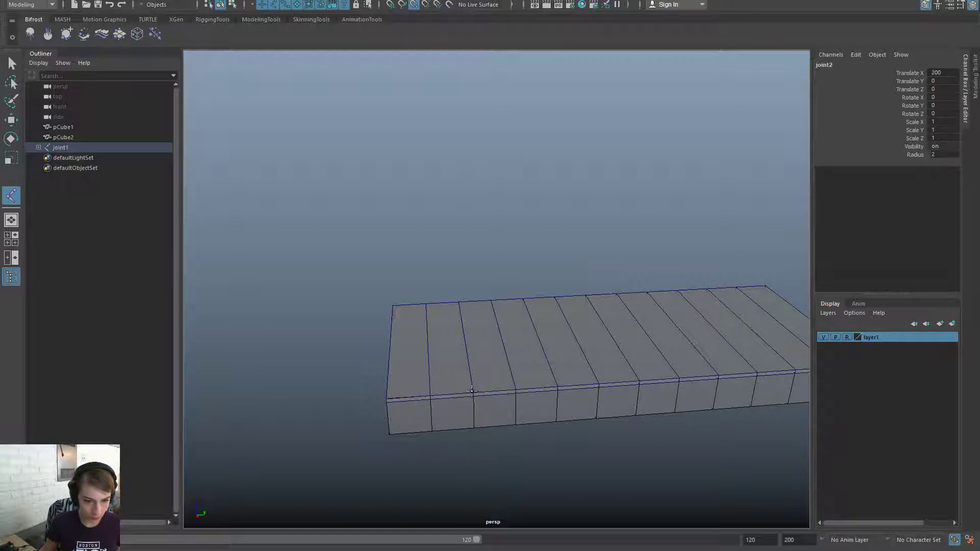
left_click_drag(474, 392, 525, 389)
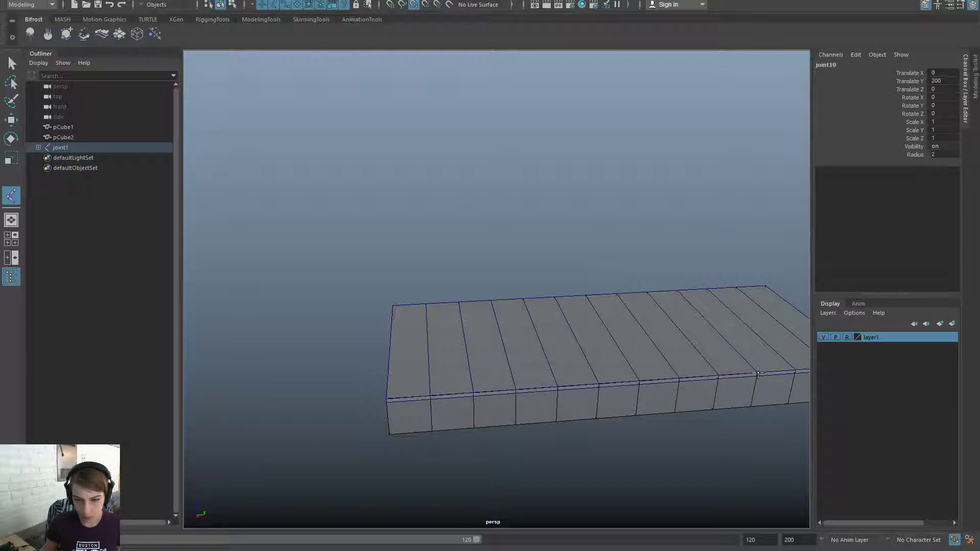
middle_click_drag(738, 398, 577, 424, "alt")
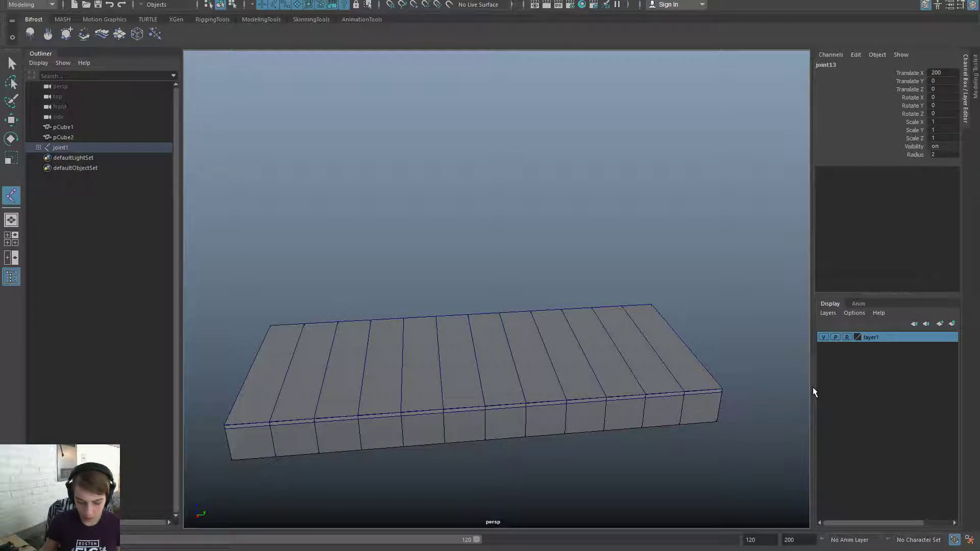
key("Return")
key("w")
Centre the joint chain across the slab's width by setting the first joint's Translate X to 0
left_click_drag(239, 275, 383, 326, "alt")
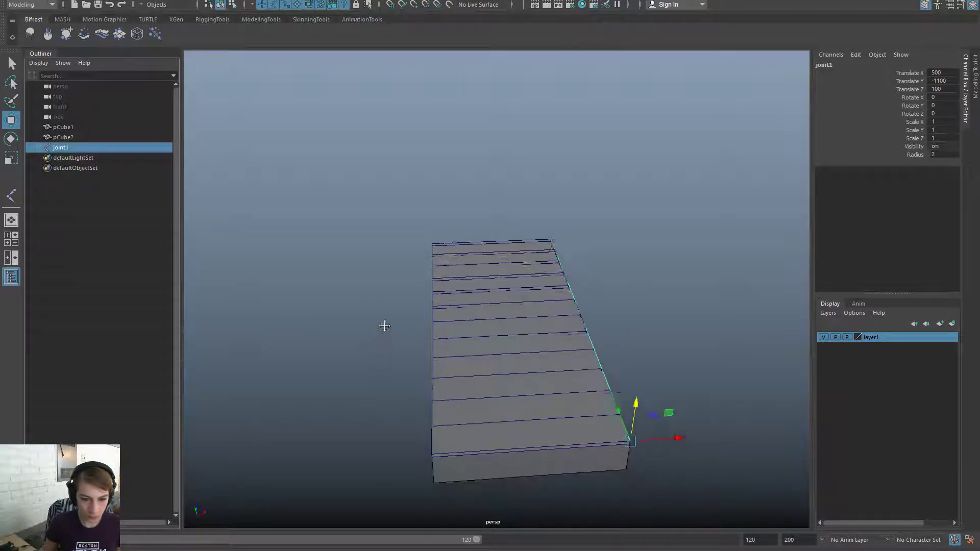
left_click(942, 75)
type("0")
key("Return")
left_click(708, 252)
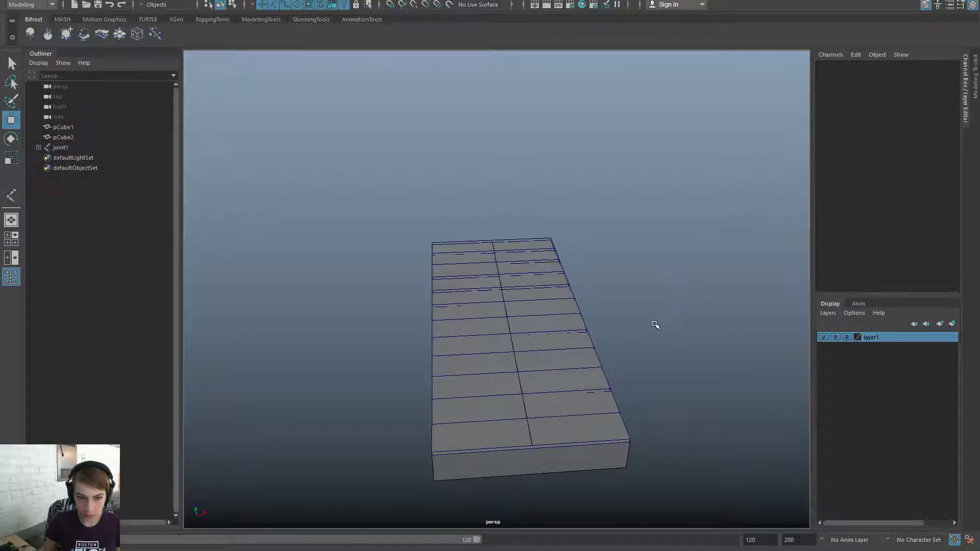
left_click_drag(656, 323, 333, 367, "alt")
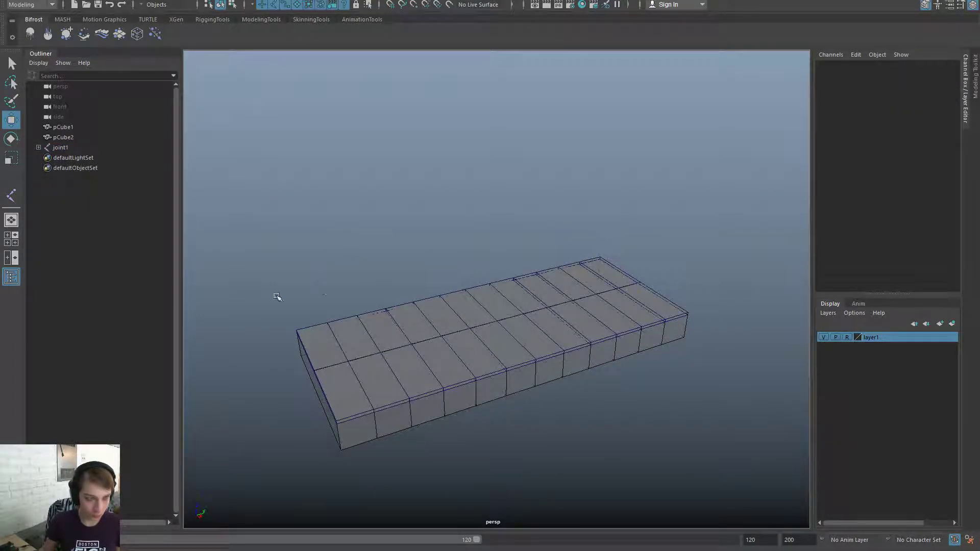
Duplicate the joint chain and set the copy's Translate Y and Translate Z to 0
left_click(60, 147)
key("ctrl+d")
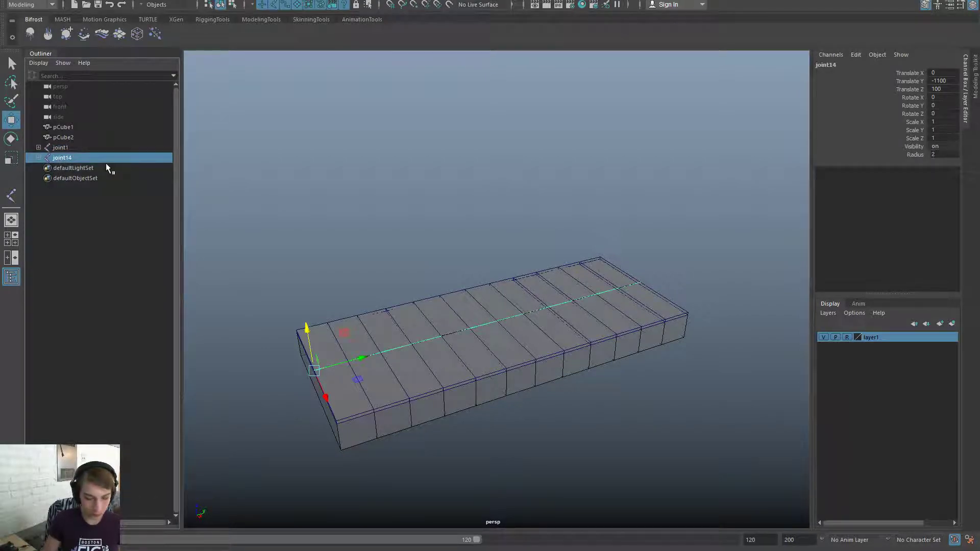
left_click_drag(940, 81, 941, 90)
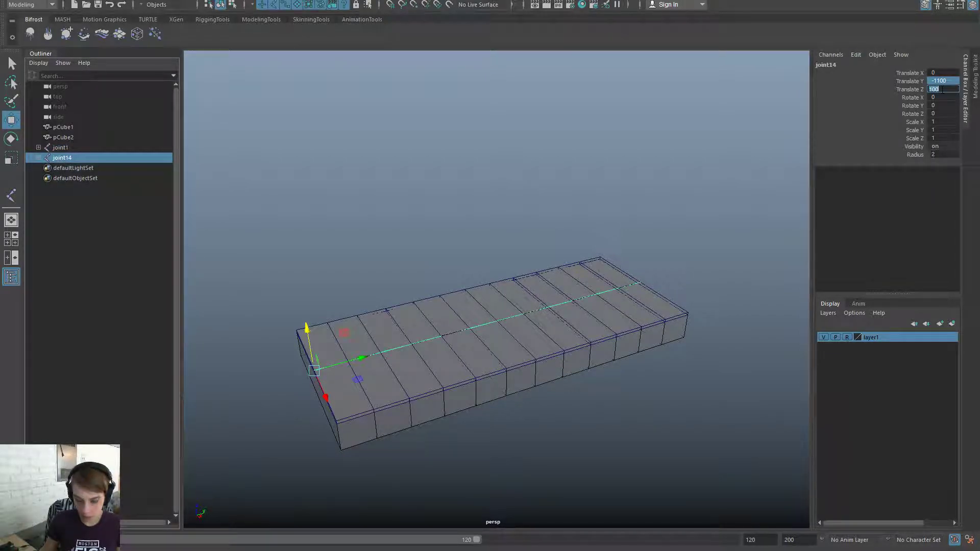
key("Return")
Rename the duplicated chain's top joint to root and delete its child joints
double_click(72, 158)
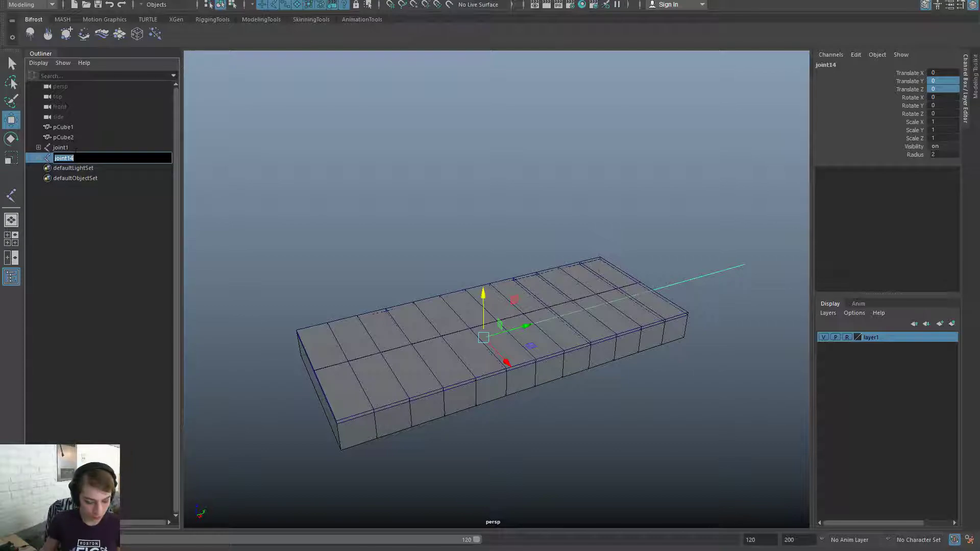
type("root")
key("Return")
left_click(38, 158)
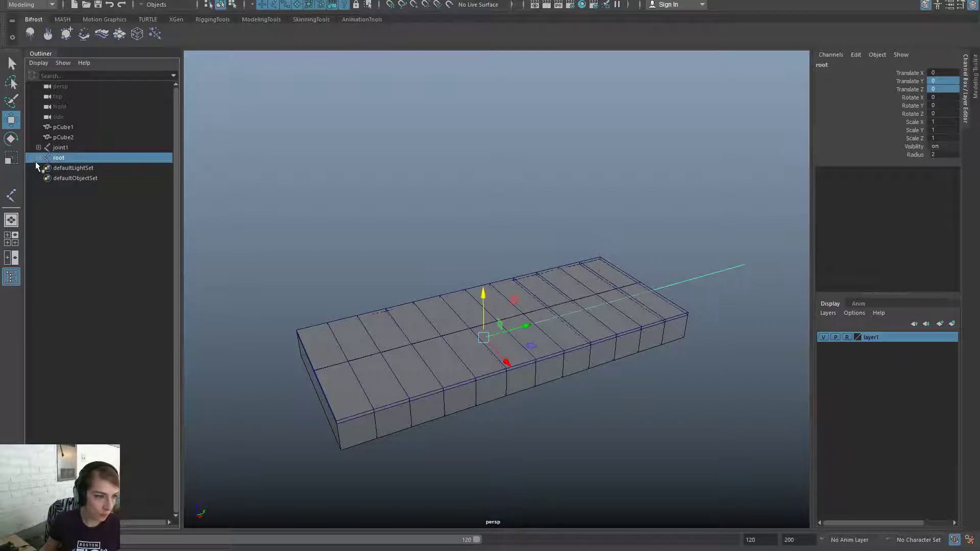
left_click(67, 167)
key("Delete")
Replace "joint" with "parchment" in the names of the original 13-joint hierarchy using Search and Replace Names
left_click(38, 147, "shift")
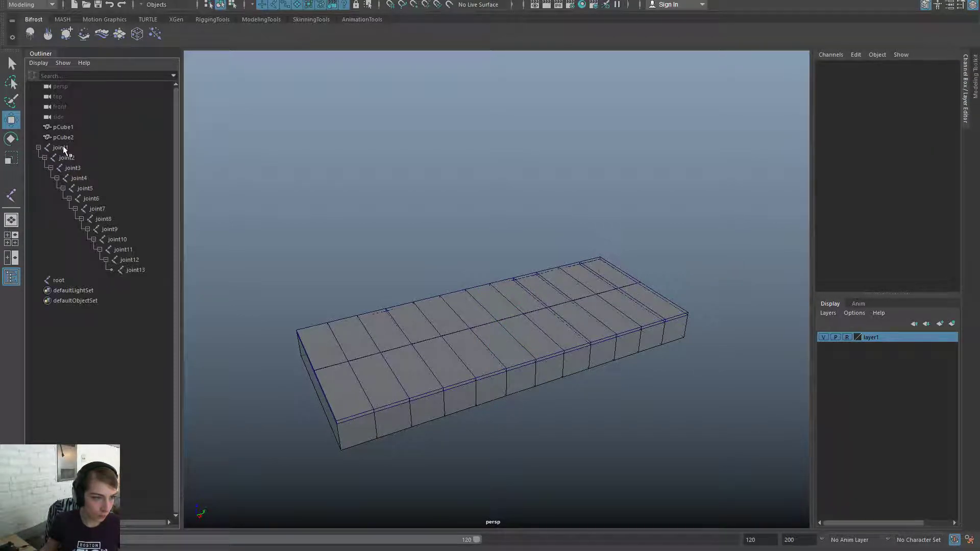
left_click(63, 147)
key("space")
left_click(367, 122)
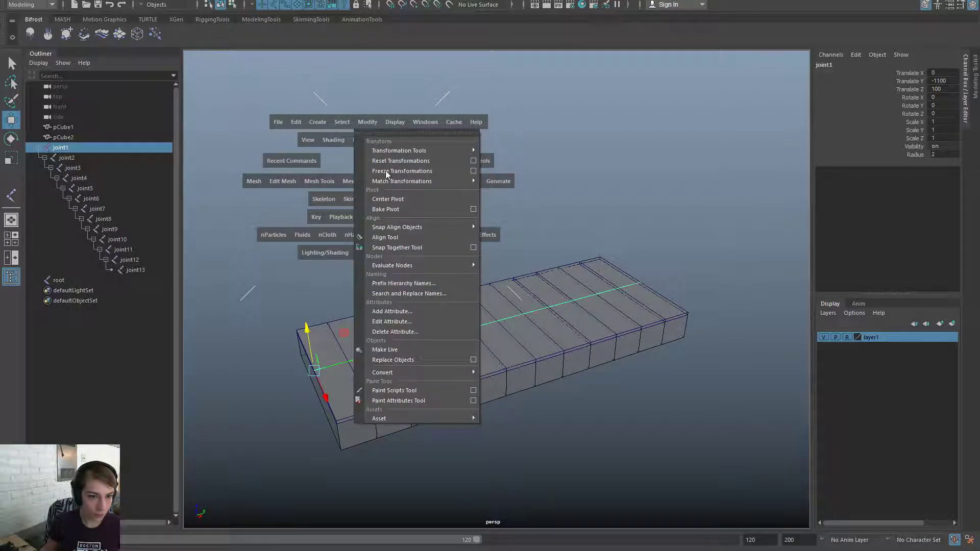
left_click(407, 295)
double_click(307, 152)
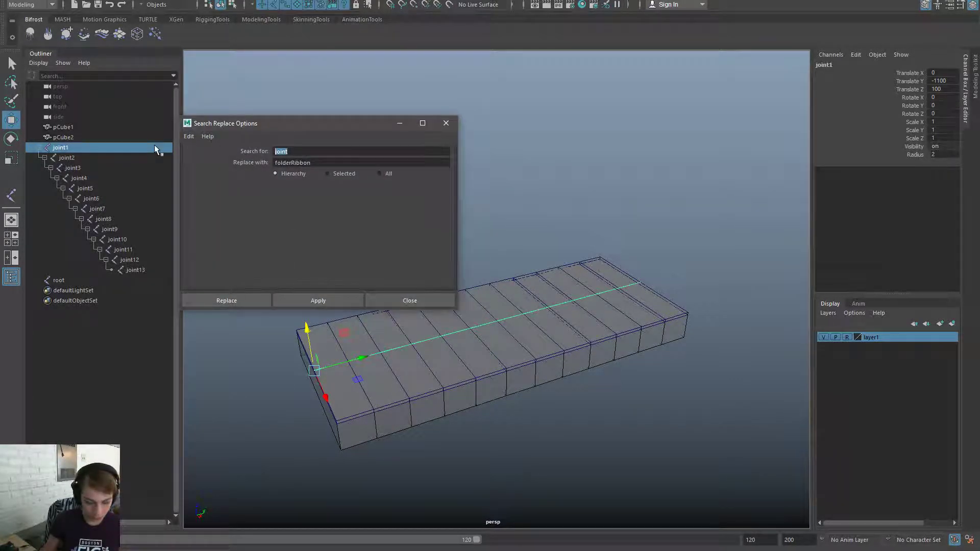
type("parchment")
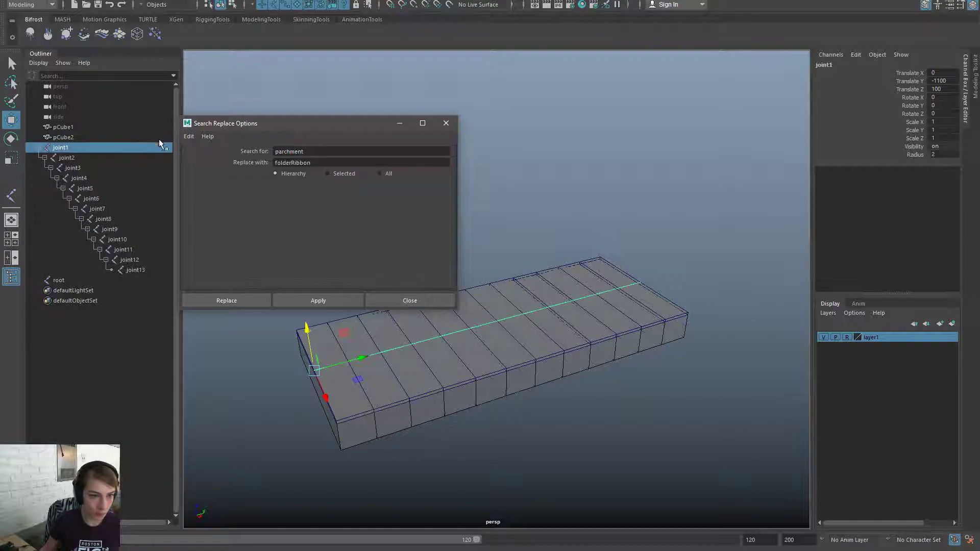
key("ctrl+a")
key("ctrl+x")
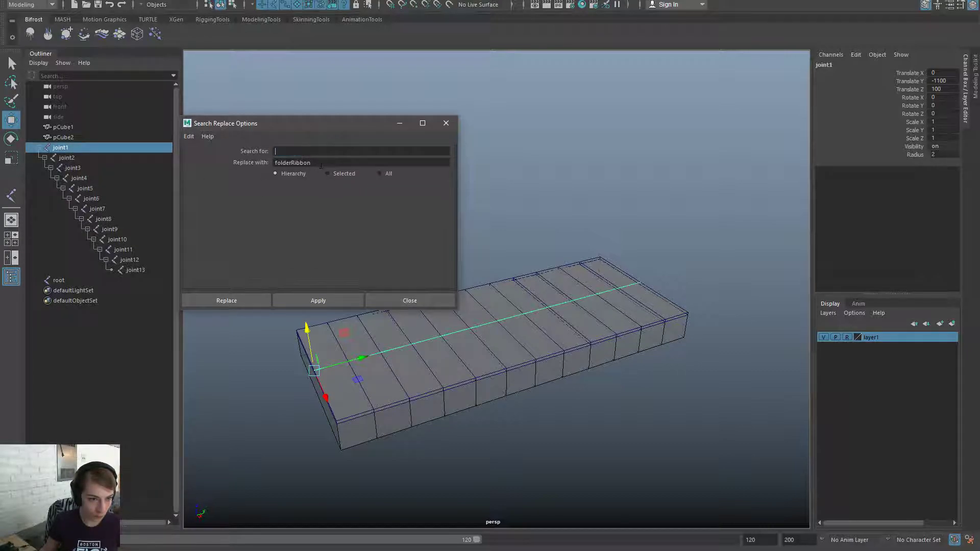
key("Tab")
key("ctrl+v")
left_click(285, 152)
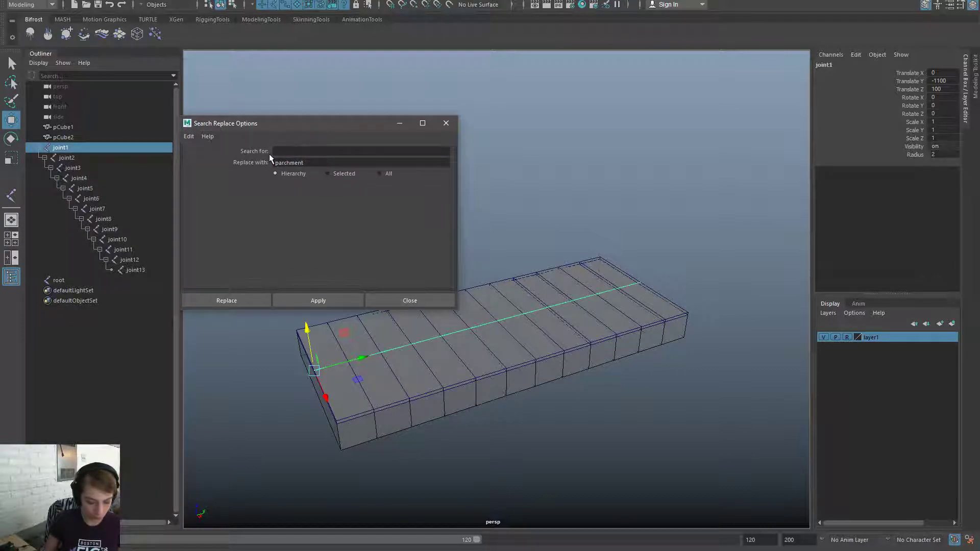
left_click(230, 299)
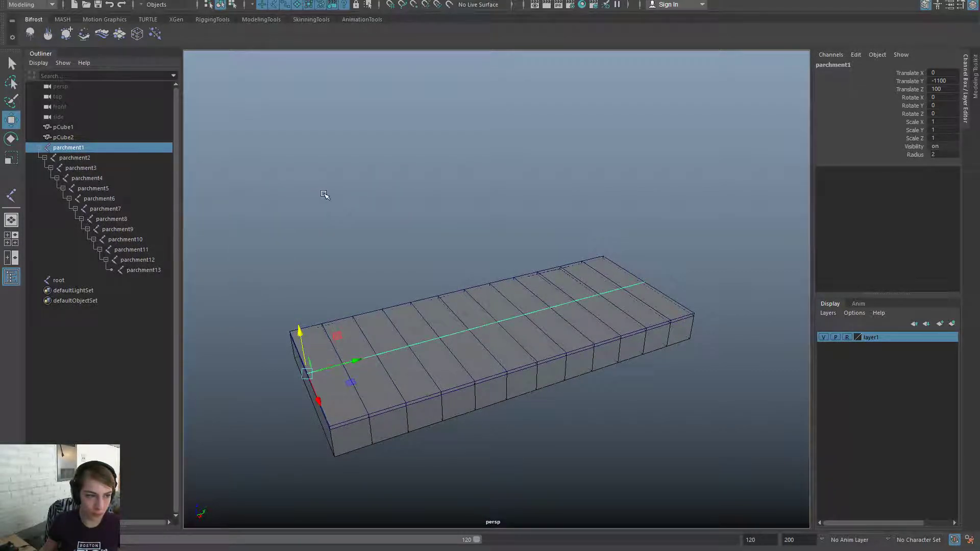
Replace "parchment" with "g_parchment_0" in all names of the joint hierarchy
key("space")
left_click(315, 132)
left_click(378, 304)
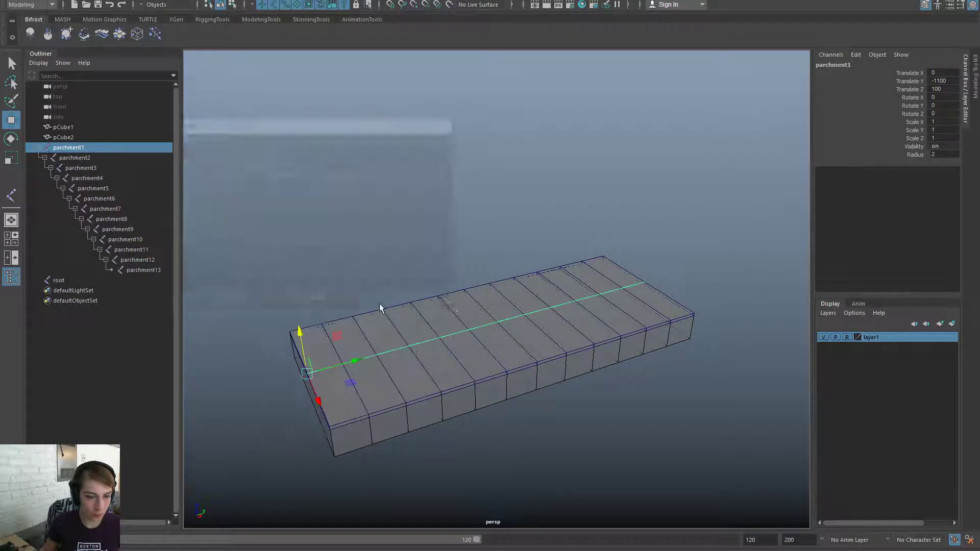
double_click(326, 162)
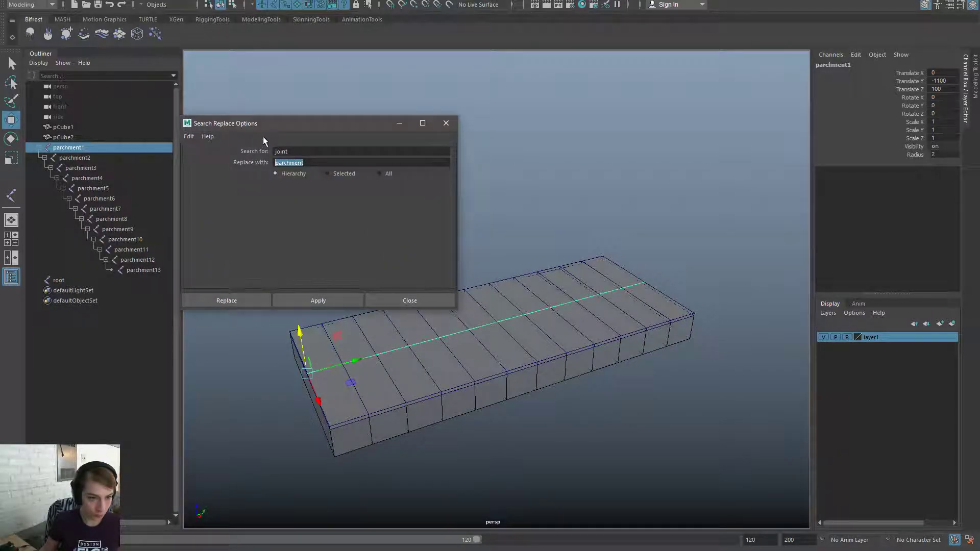
key("ctrl+c")
double_click(298, 151)
key("ctrl+v")
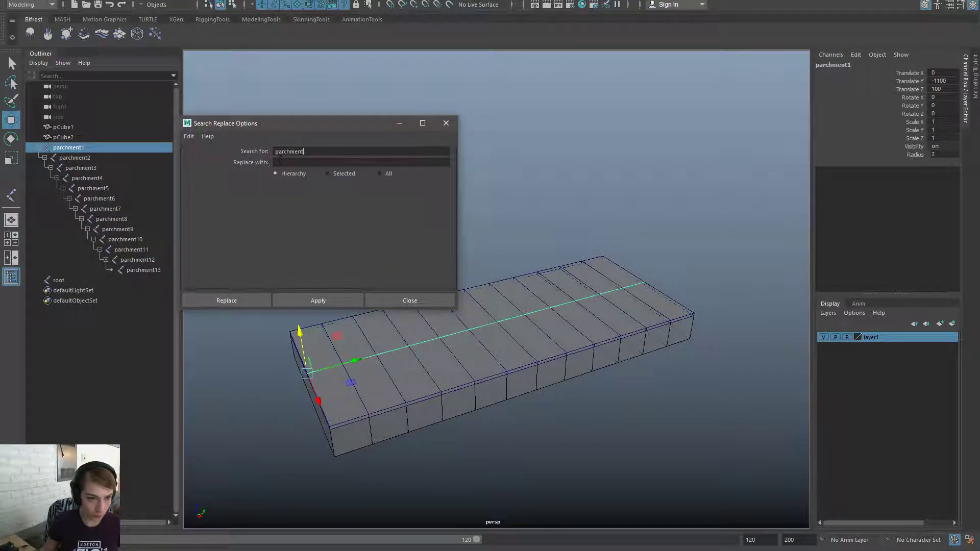
key("Home")
type("g_")
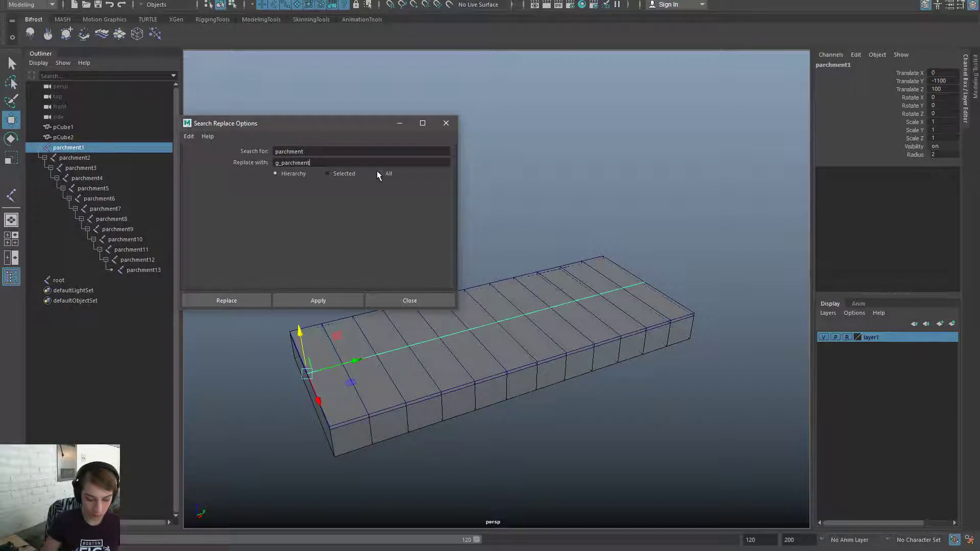
key("End")
type("_0")
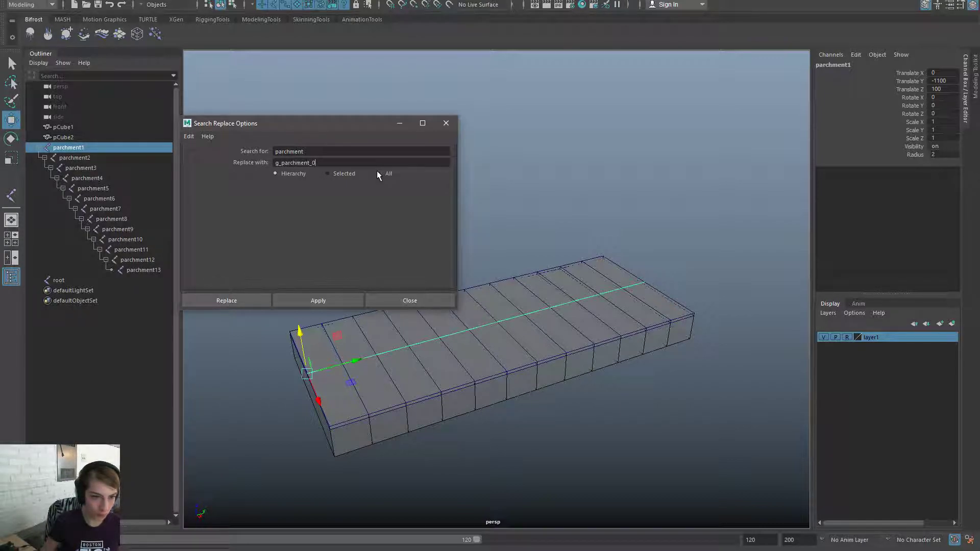
left_click(227, 300)
Remove the extra zero from the last four joint names so they read g_parchment_10 through g_parchment_13
left_click(133, 271)
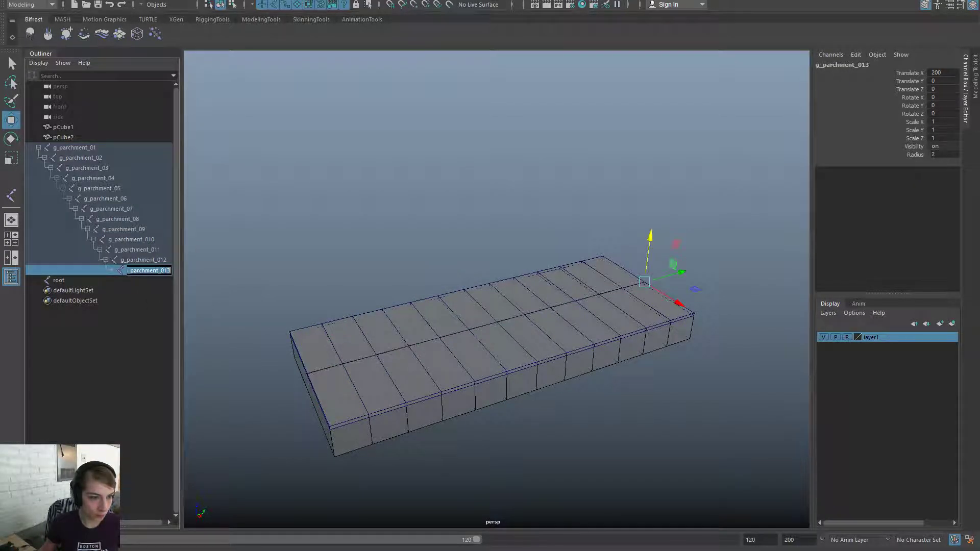
double_click(171, 270)
double_click(158, 259)
left_click(158, 260)
key("Delete")
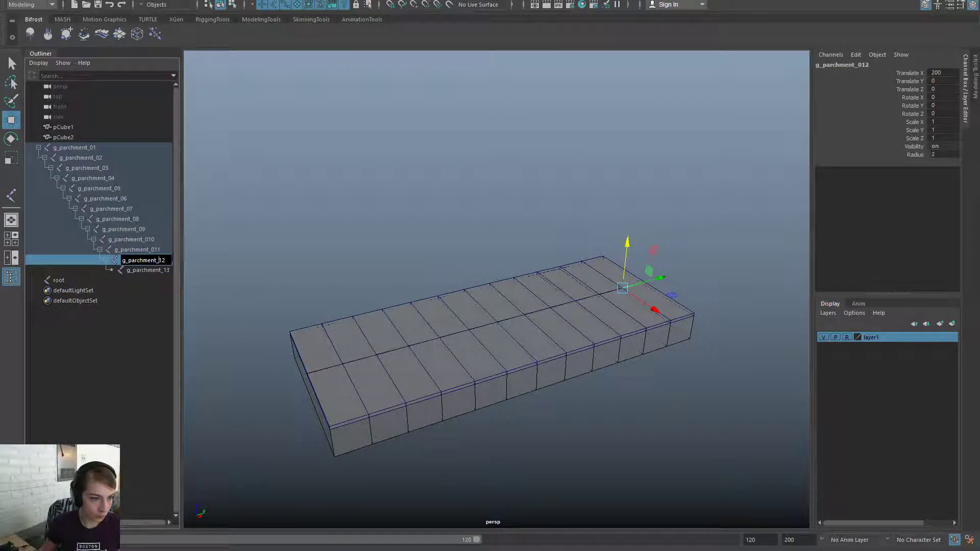
double_click(154, 250)
left_click(154, 250)
double_click(143, 239)
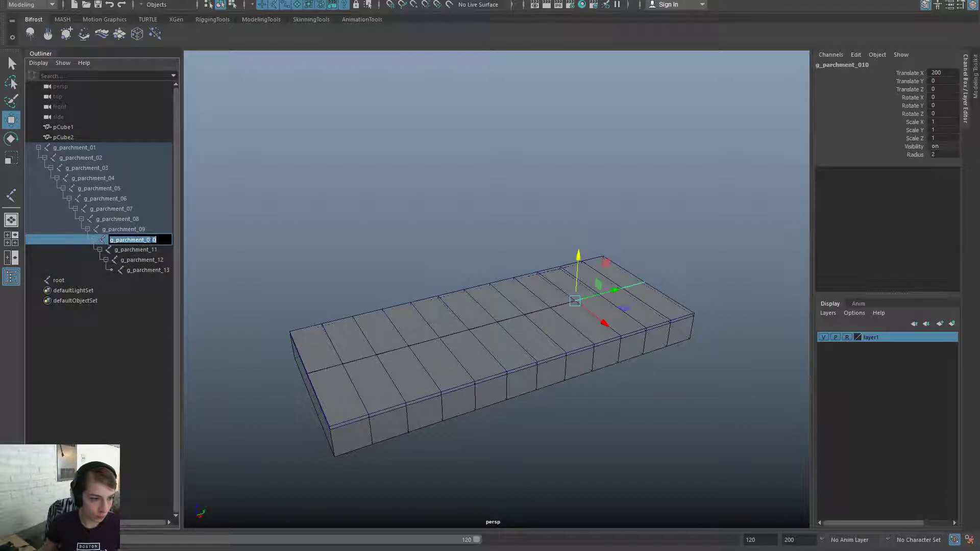
left_click(147, 240)
key("Delete")
left_click(196, 240)
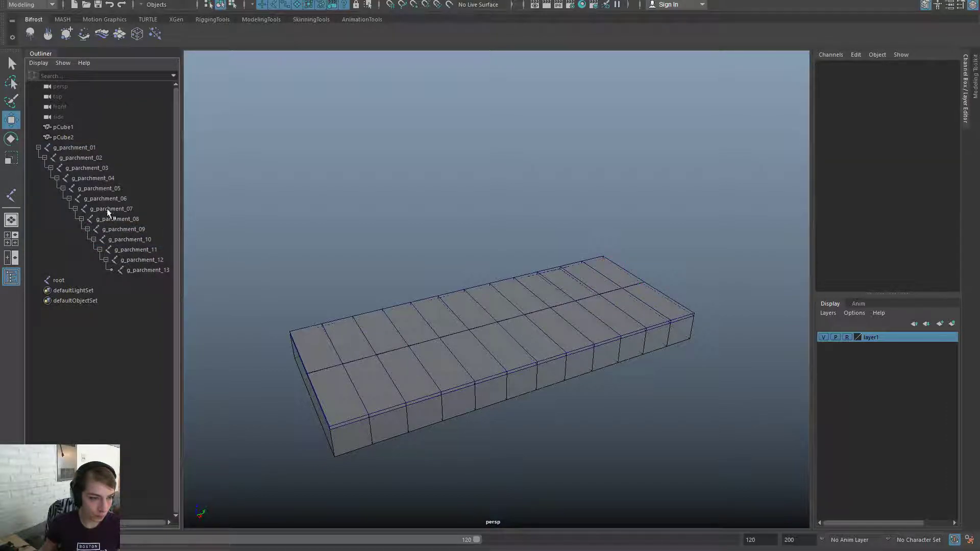
Parent the g_parchment_01 joint chain under the root joint
left_click(38, 147)
left_click(67, 147)
left_click(66, 157, "ctrl")
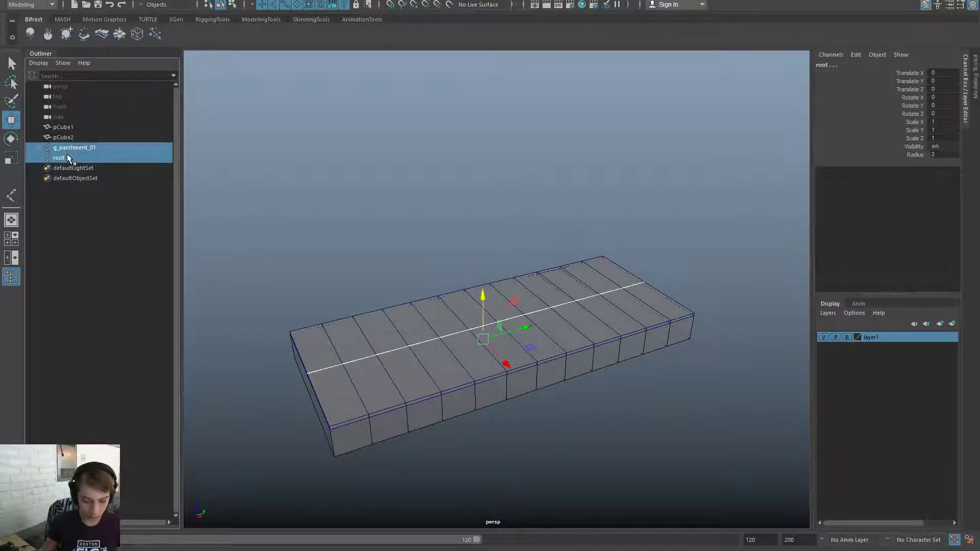
key("p")
left_click(96, 157)
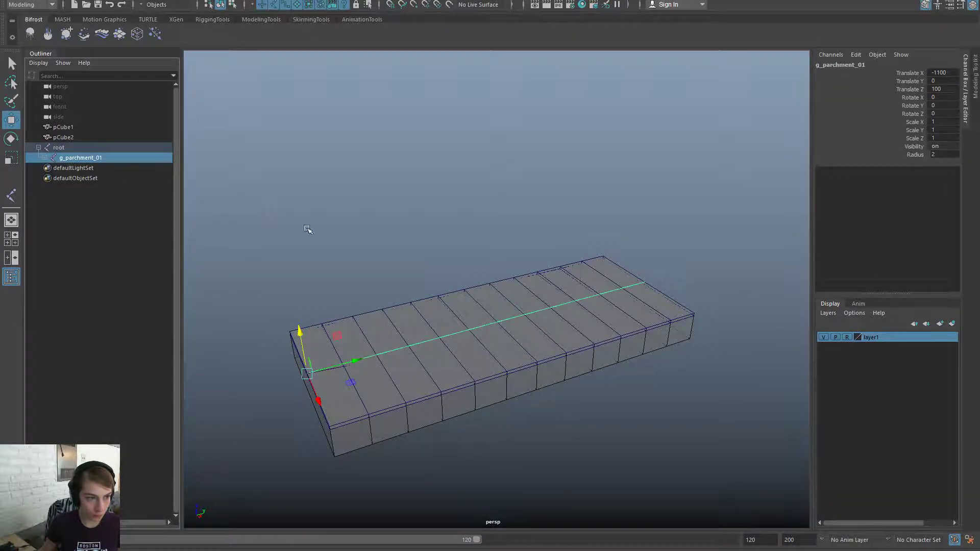
Freeze the transformations of the segmented slab pCube1
left_click_drag(306, 228, 281, 225, "alt")
left_click(384, 340)
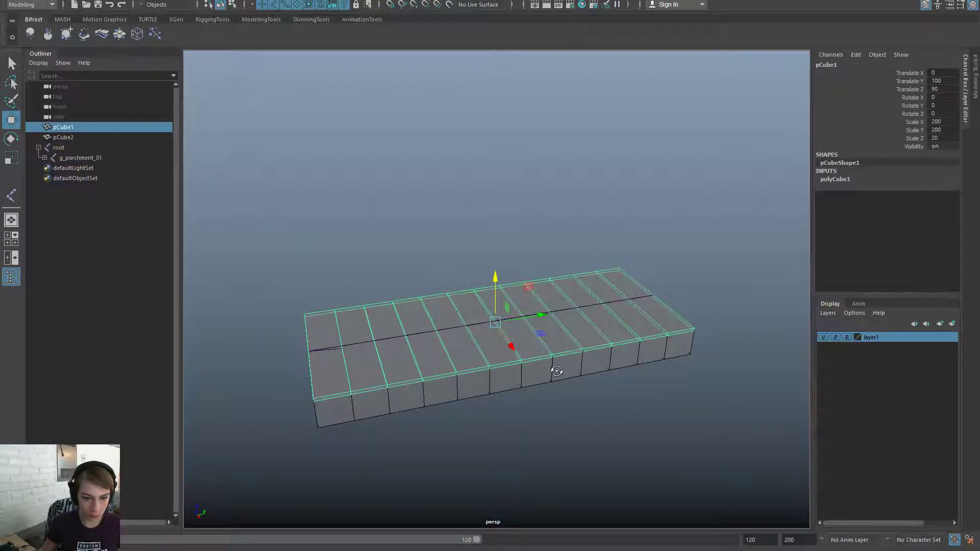
left_click_drag(558, 368, 508, 395, "alt")
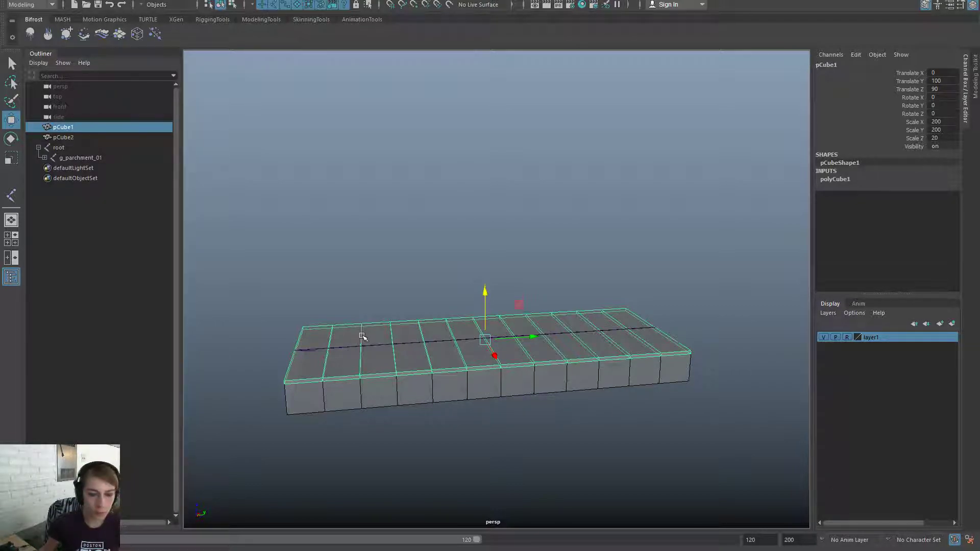
left_click_drag(360, 371, 388, 425, "alt")
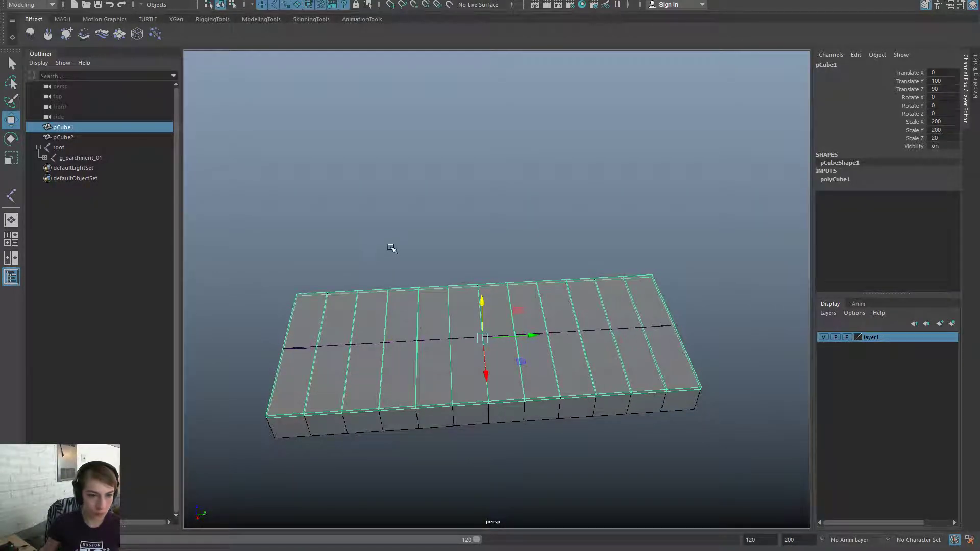
key("space")
left_click_drag(379, 206, 414, 258)
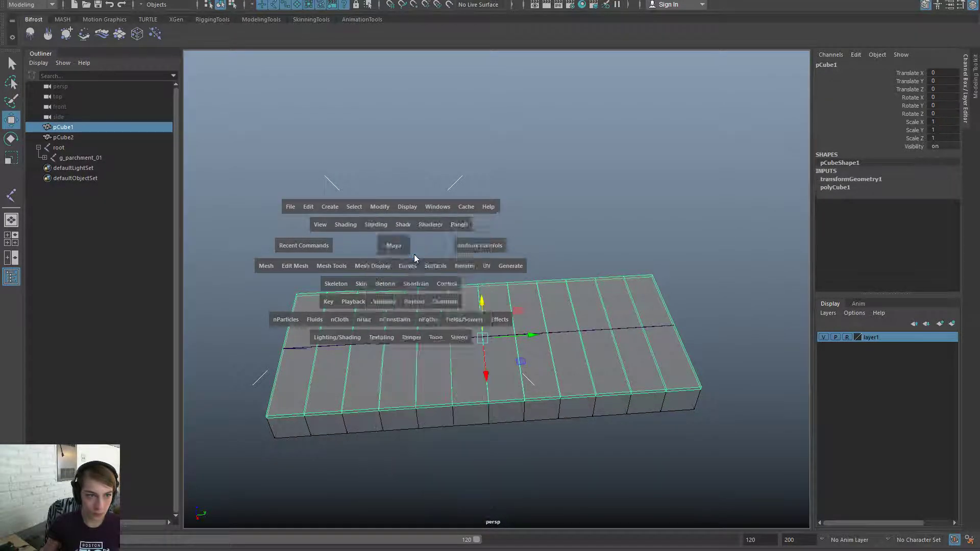
left_click(462, 188)
Bind pCube1 to the selected joints g_parchment_01 through g_parchment_13 with closest distance binding and max influences 1
left_click(43, 148)
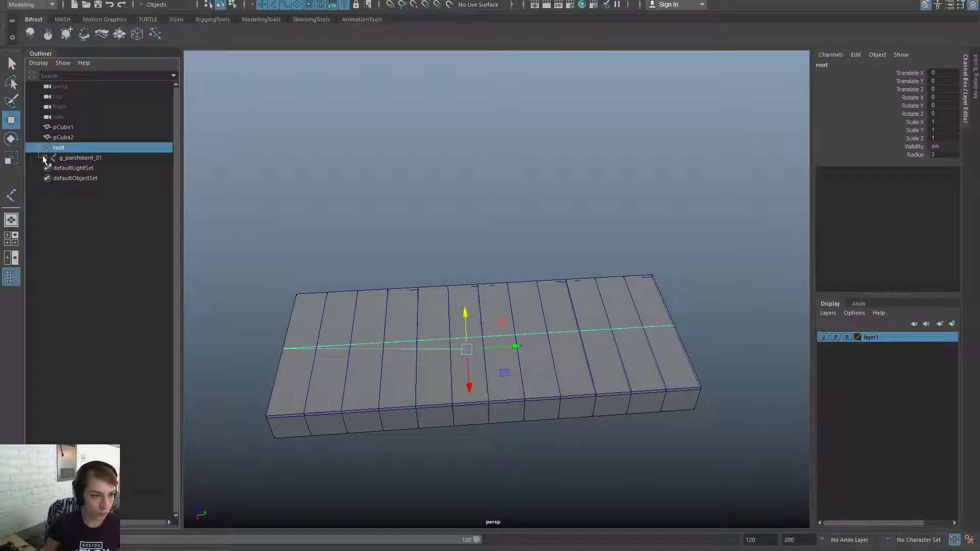
left_click(44, 159, "shift")
left_click(82, 158)
left_click(158, 281, "shift")
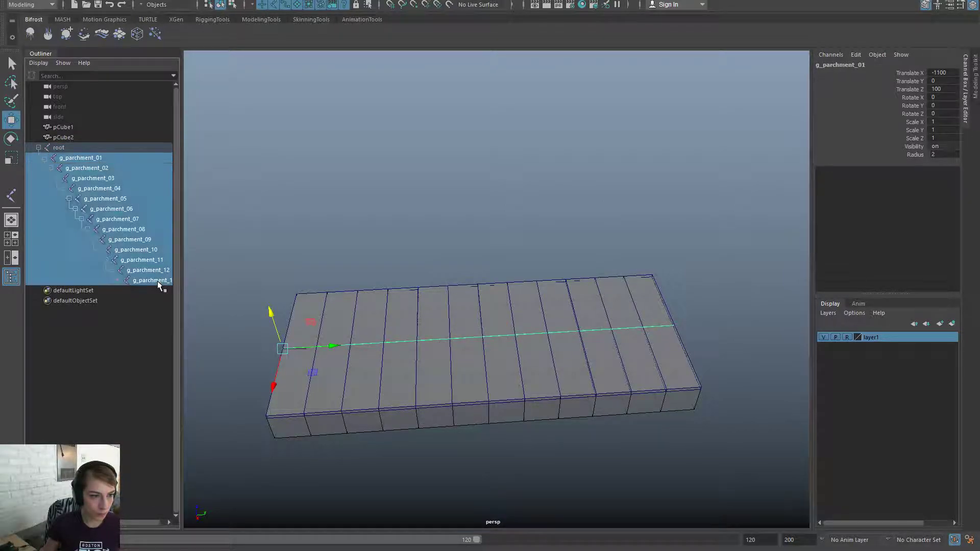
left_click(77, 127, "ctrl")
key("space")
left_click(230, 200)
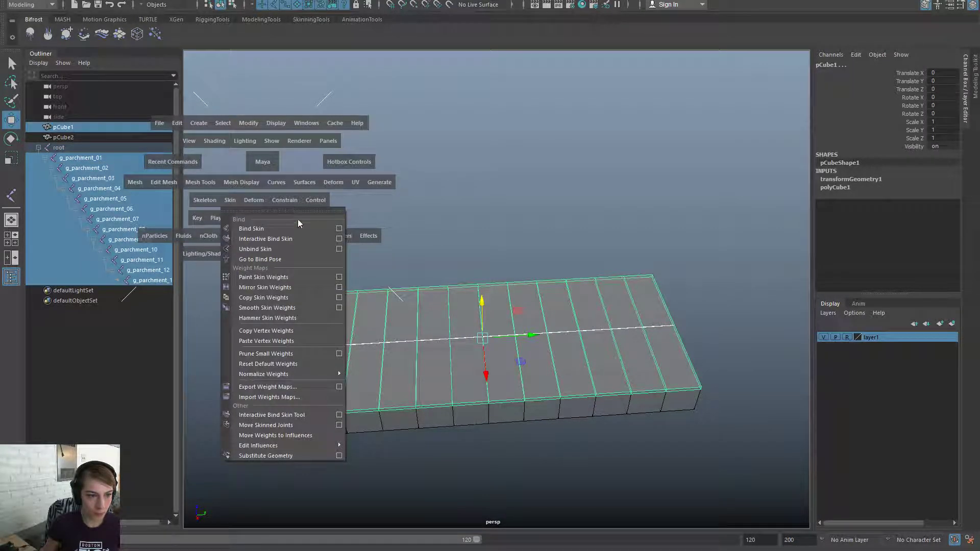
left_click(339, 229)
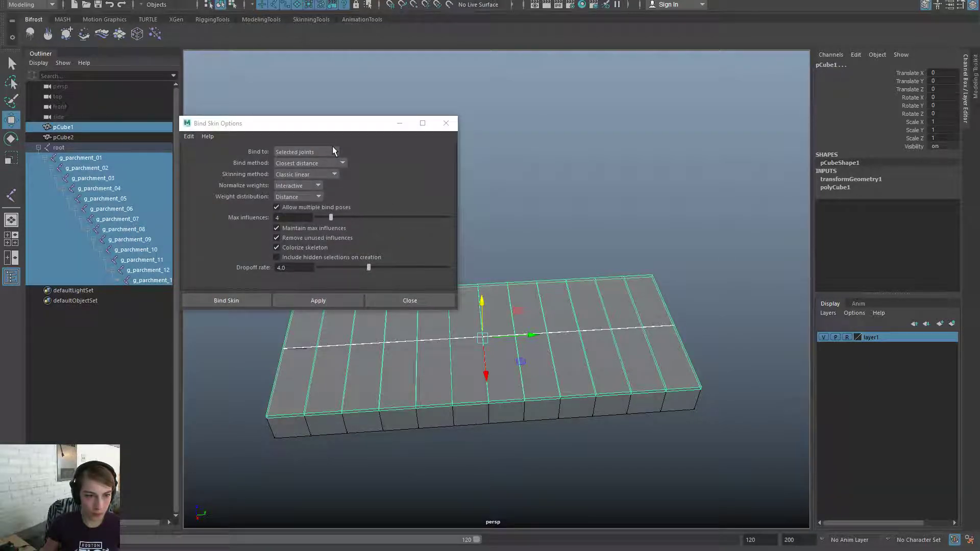
left_click(308, 217)
left_click(255, 300)
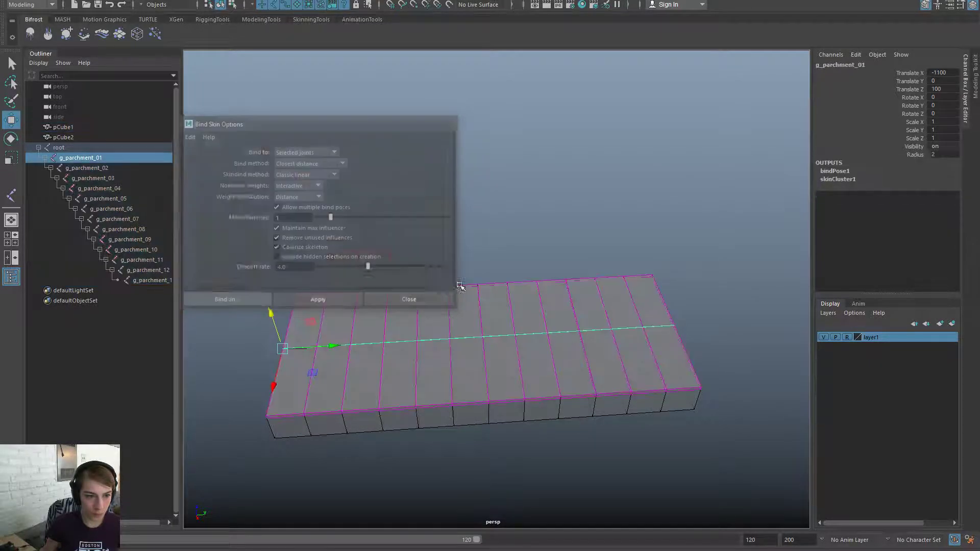
Key joints g_parchment_02 through g_parchment_13, try rotating them about -80 degrees in Y, and undo the rotation
left_click(153, 280)
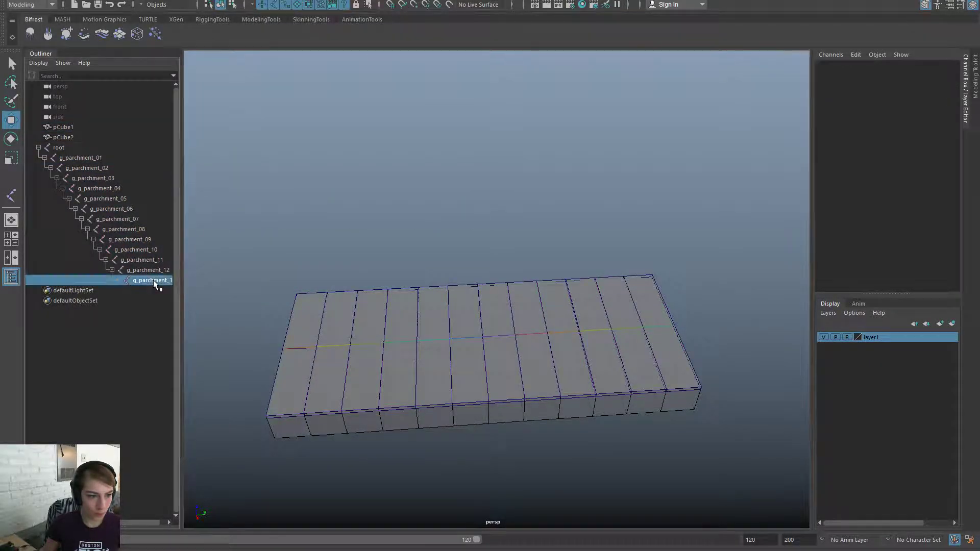
left_click(100, 171, "shift")
key("e")
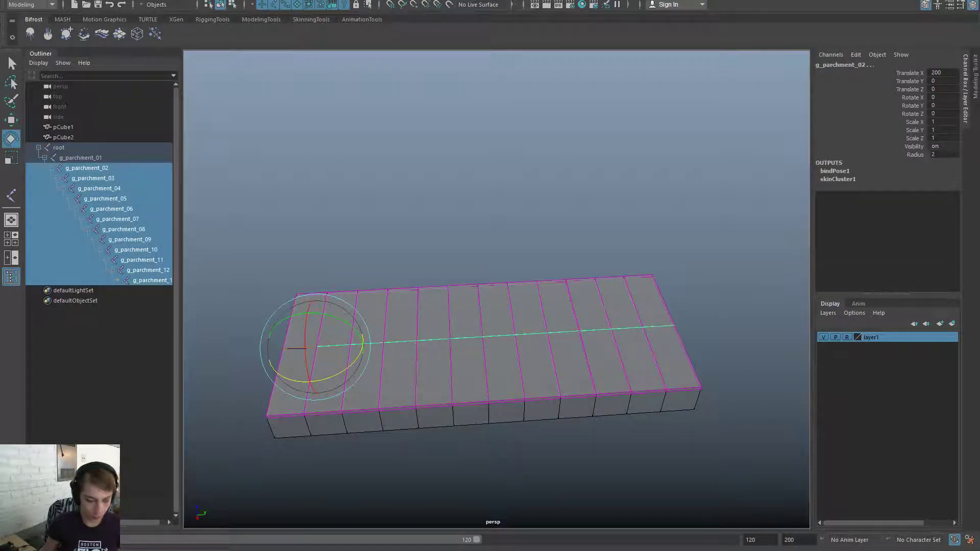
key("s")
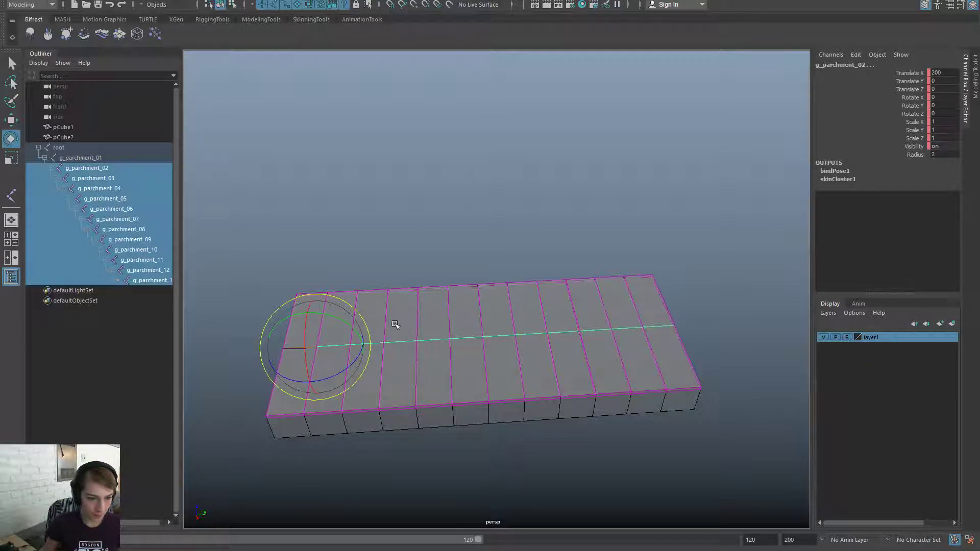
left_click_drag(358, 333, 300, 317)
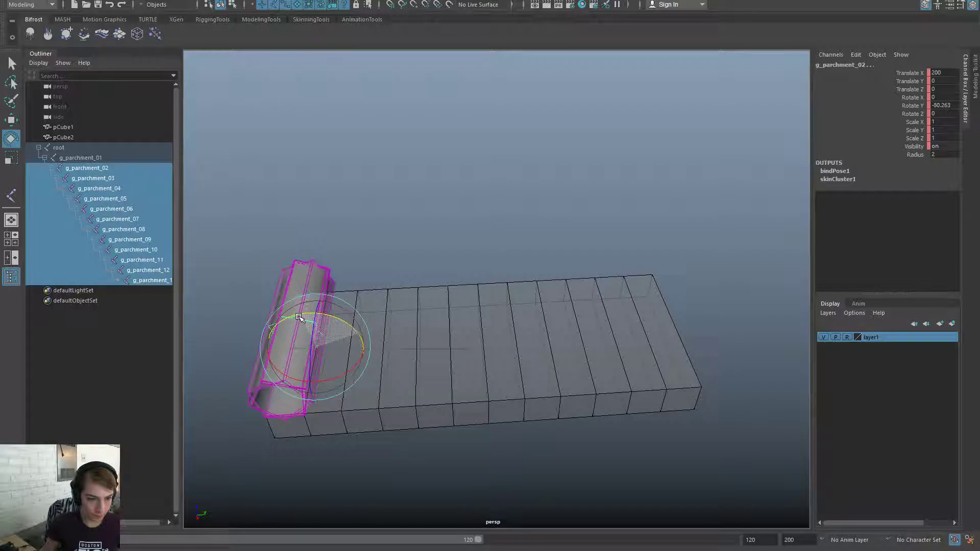
left_click_drag(367, 303, 376, 285, "alt")
key("ctrl+z")
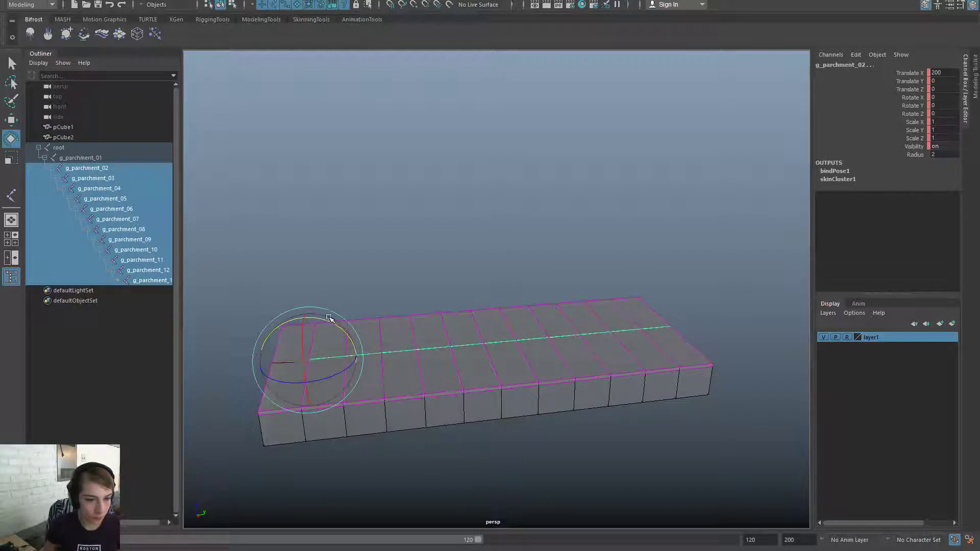
Rotate joints g_parchment_02 through g_parchment_13 to about -72 degrees in Y at frame 15 and open their curves in the Graph Editor
left_click_drag(322, 321, 373, 244)
key("space")
left_click_drag(440, 199, 572, 267)
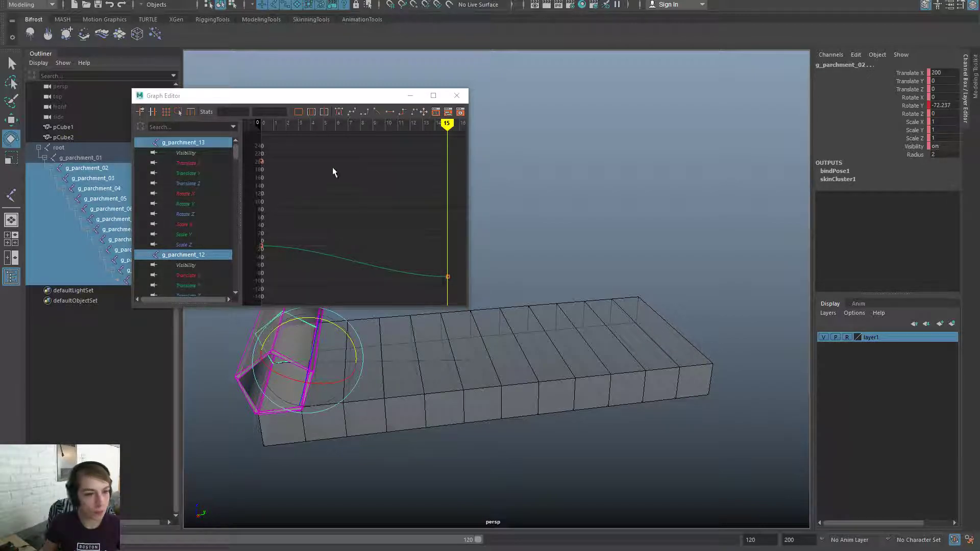
left_click_drag(341, 98, 979, 97)
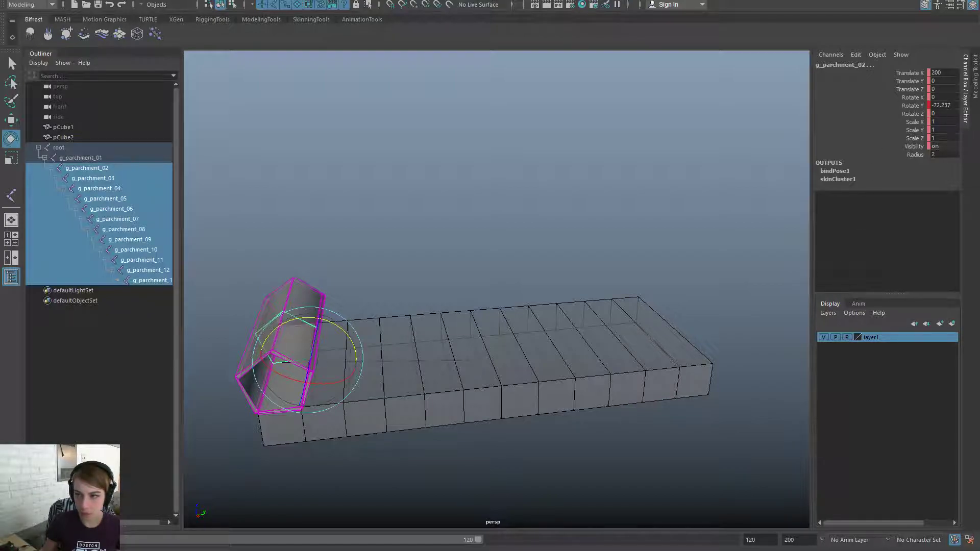
Try curling joints g_parchment_02 through g_parchment_13 tighter to about -76 degrees in Y, and undo it
key("r")
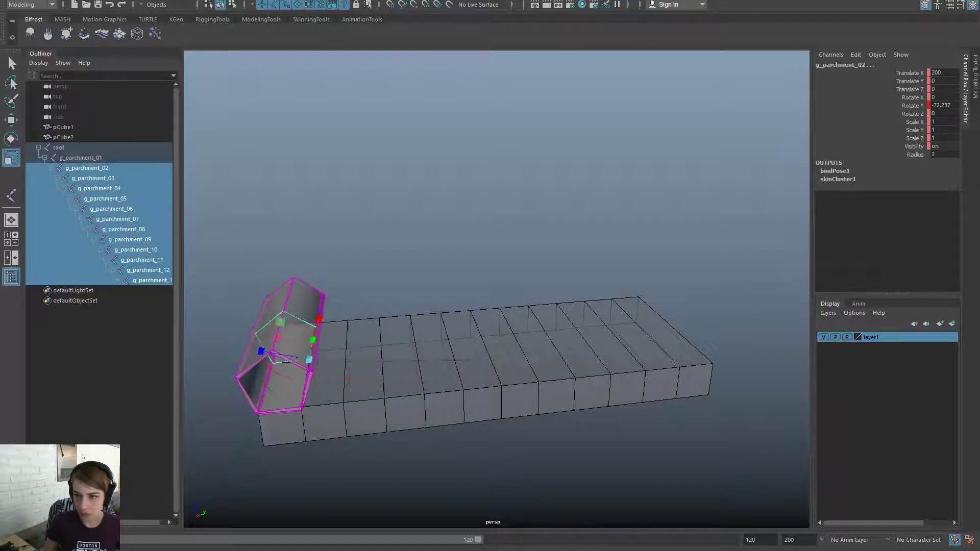
left_click_drag(352, 328, 357, 333, "alt")
right_click_drag(357, 332, 360, 334, "alt")
key("e")
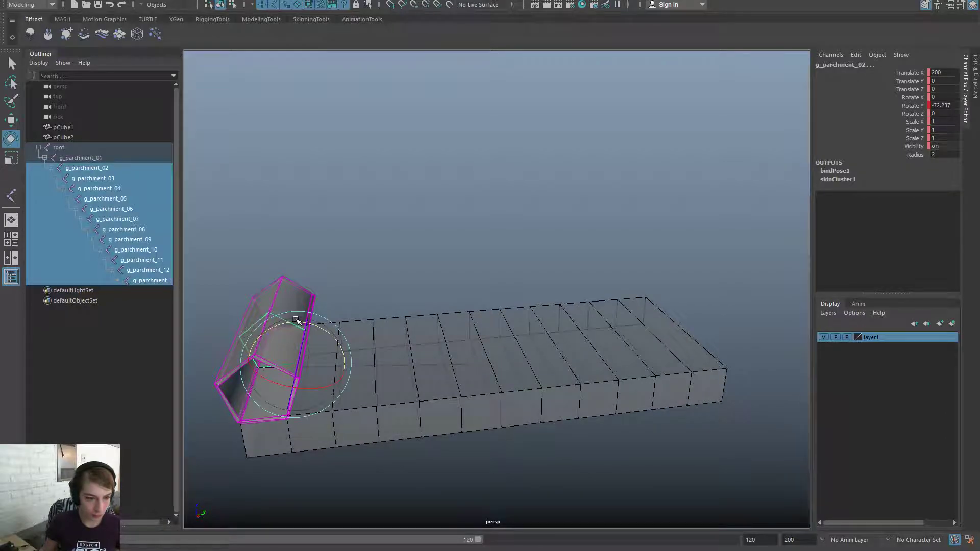
left_click_drag(315, 326, 310, 325)
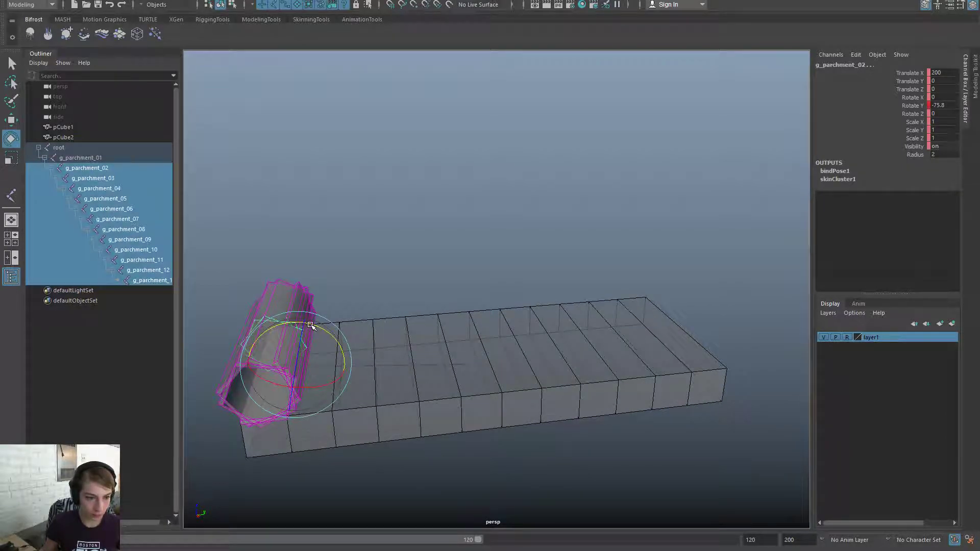
key("ctrl+z")
Select root and all parchment joints and delete their test animation keys from the timeline
left_click(161, 280)
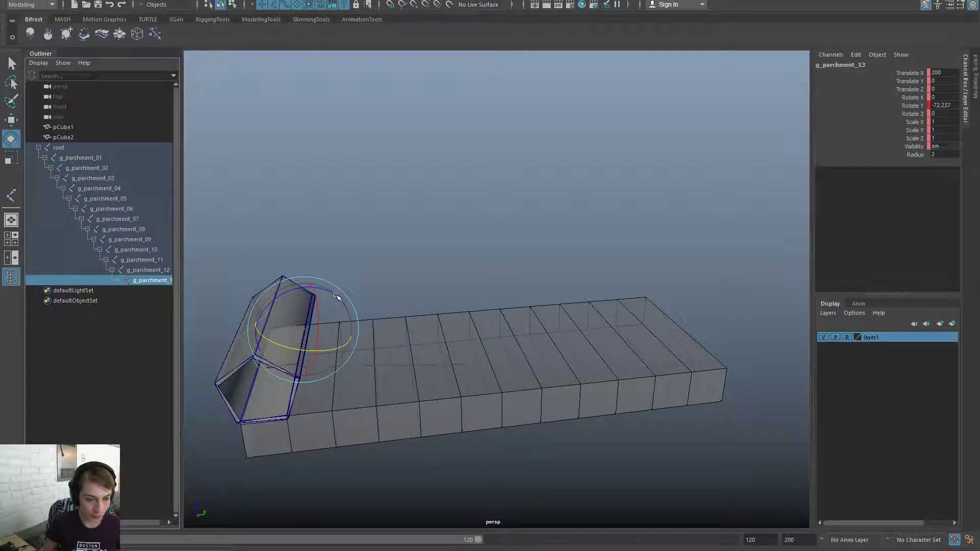
left_click_drag(337, 296, 470, 333, "alt")
key("w")
key("e")
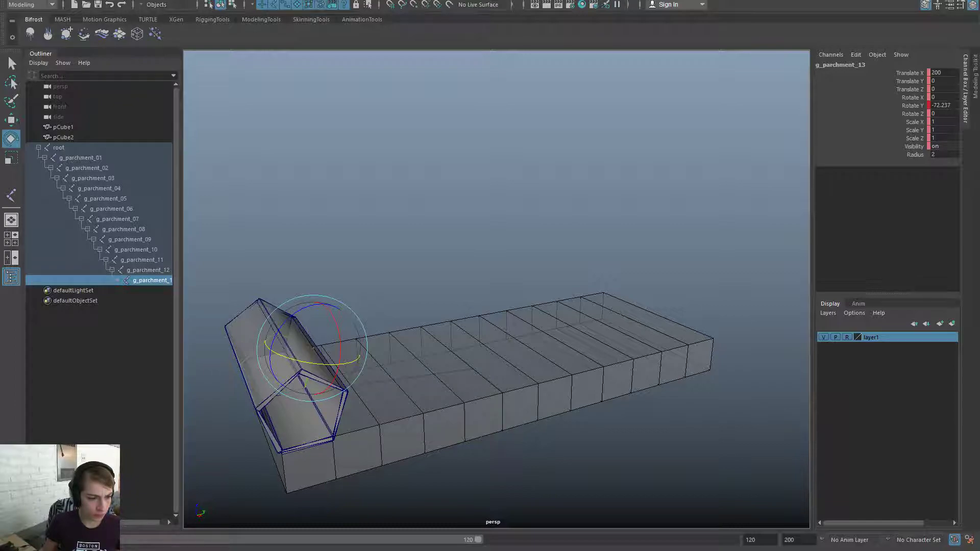
left_click_drag(228, 550, 10, 550)
left_click(136, 148, "shift")
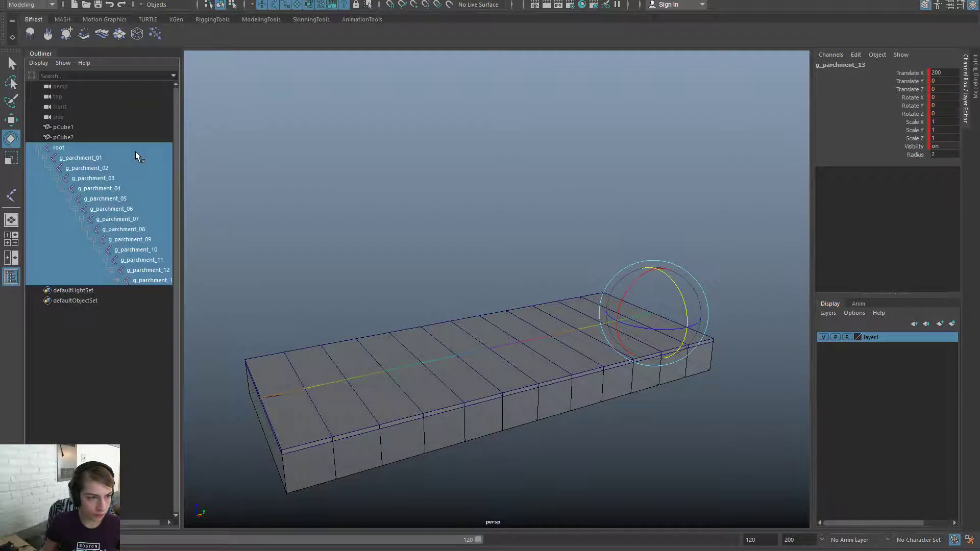
left_click(120, 550)
right_click(119, 549)
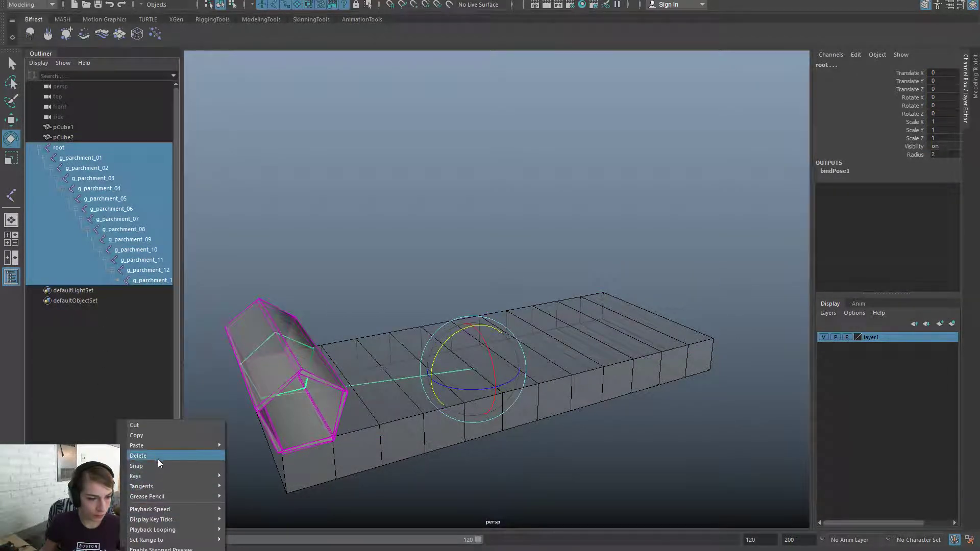
left_click(138, 456)
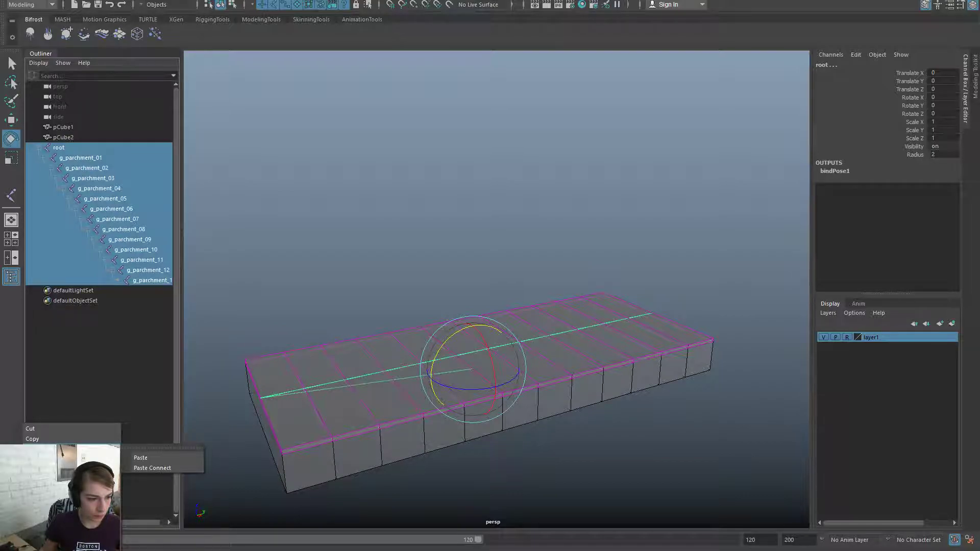
Unbind the skin from pCube1
left_click(586, 356)
key("space")
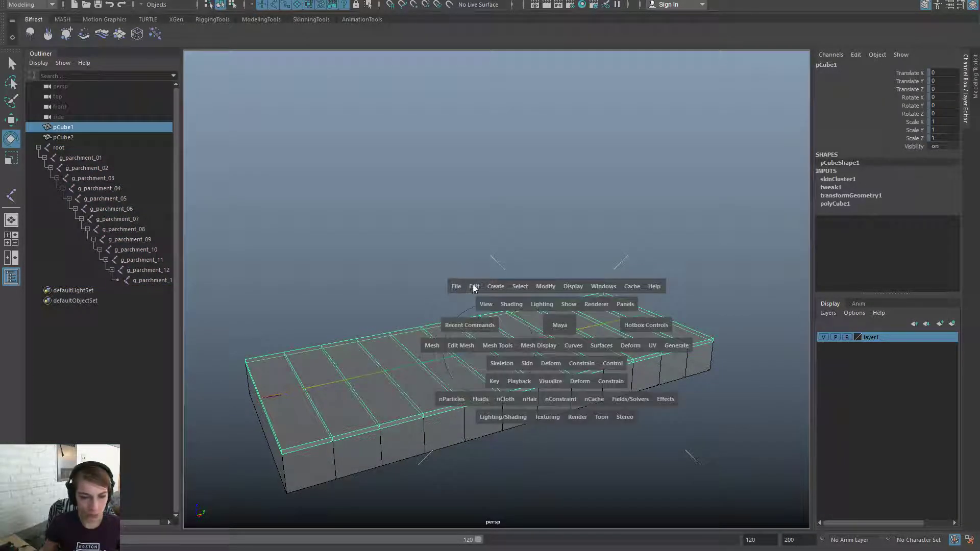
left_click(526, 365)
left_click(566, 146)
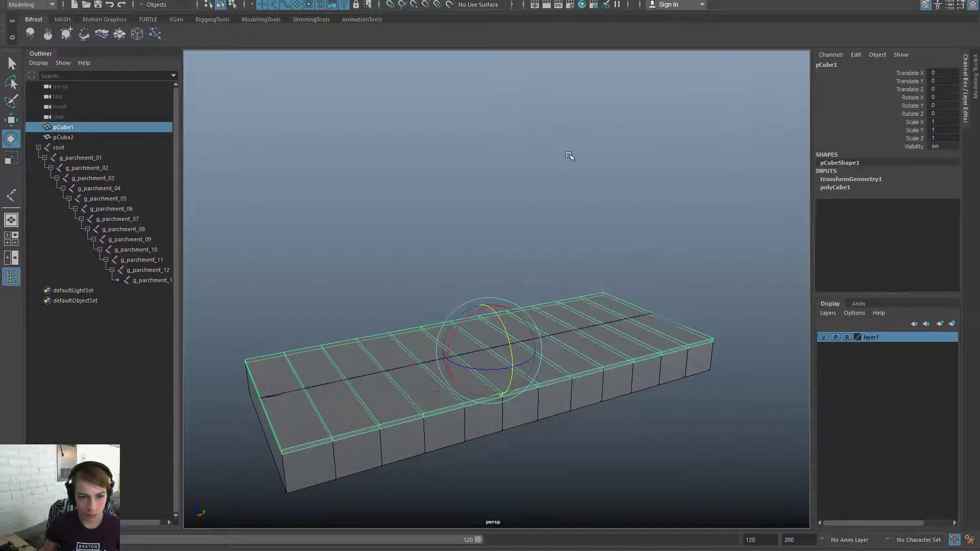
left_click(652, 220)
Orient g_parchment_01 and its children with primary axis Z, secondary axis X and secondary axis world orientation +Z
left_click(81, 157)
key("space")
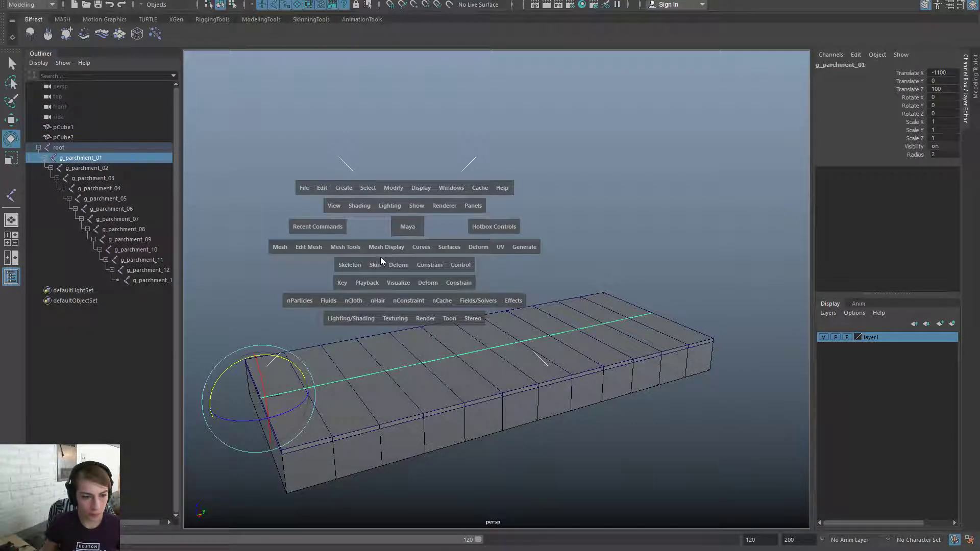
left_click(352, 264)
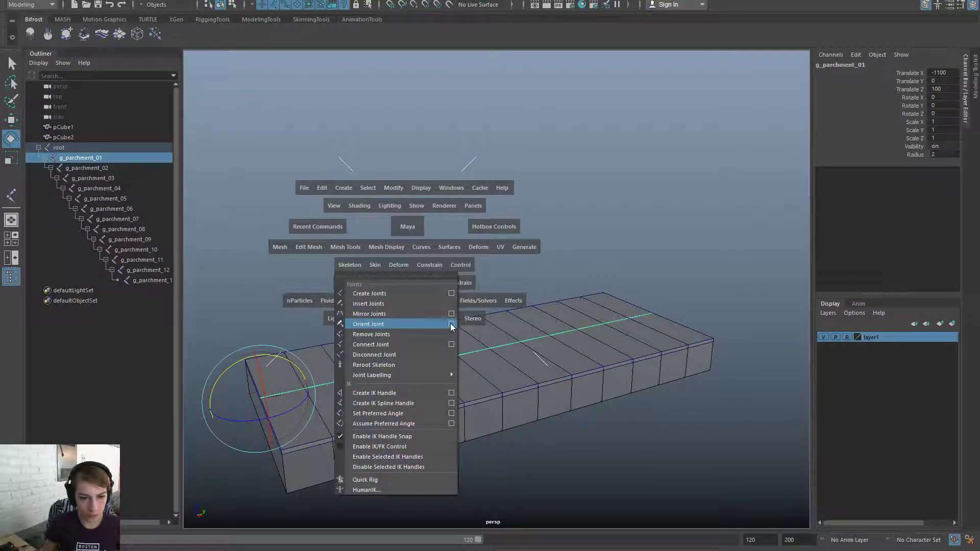
left_click(453, 322)
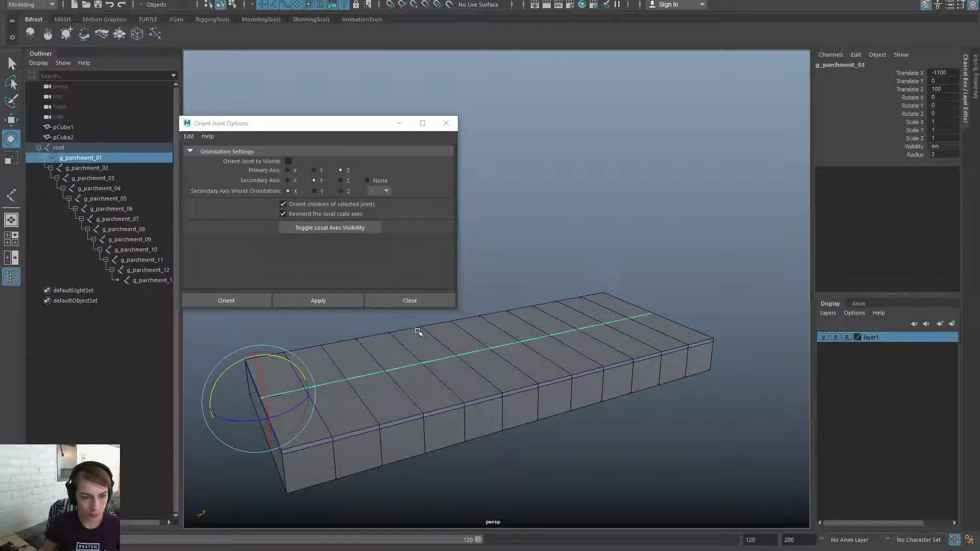
left_click(288, 180)
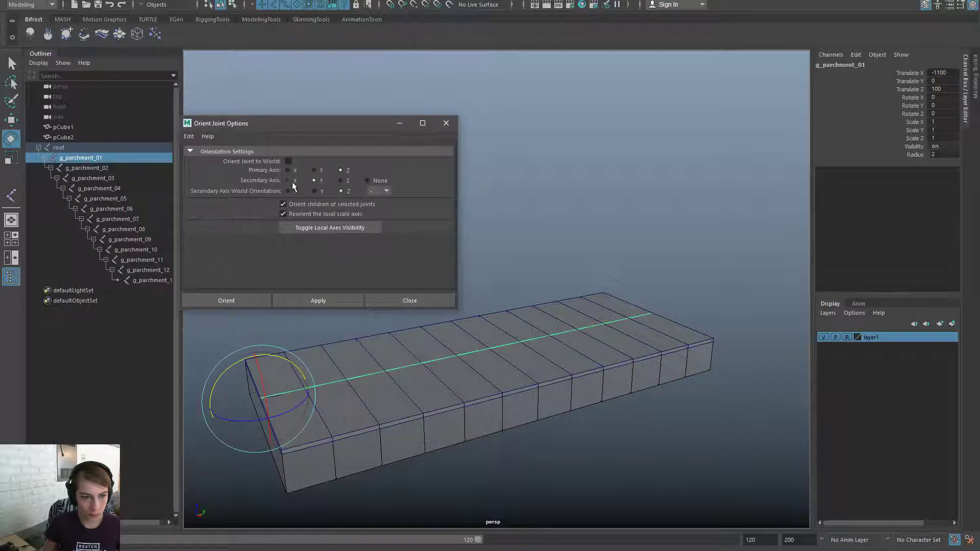
left_click(340, 191)
left_click(381, 206)
left_click(226, 300)
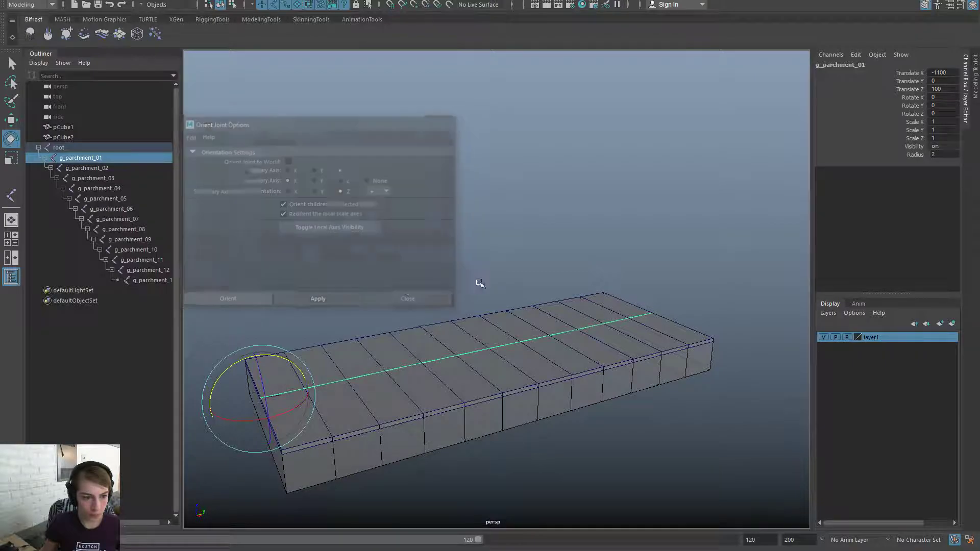
left_click(533, 290)
Delete the end joint g_parchment_13 from the chain
left_click(169, 282)
key("space")
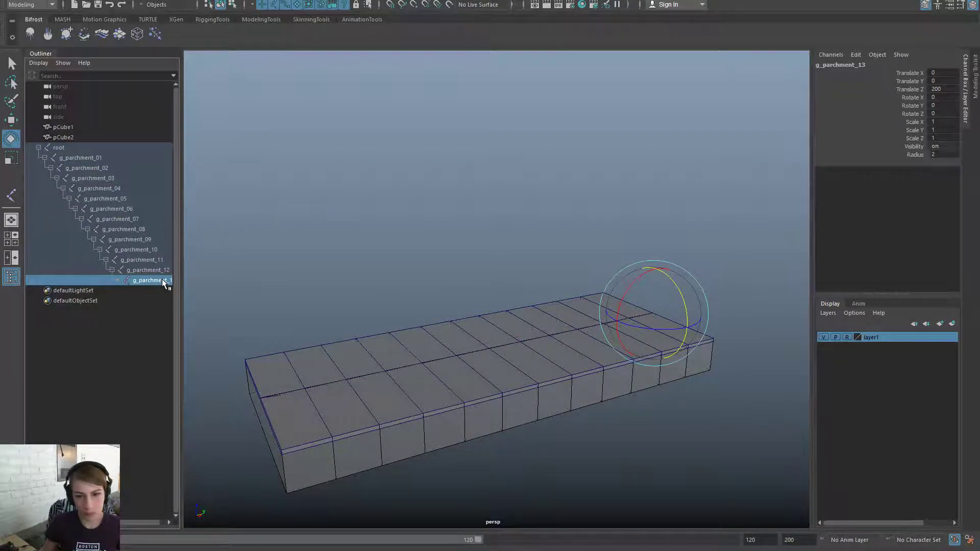
key("Delete")
left_click_drag(203, 281, 601, 366, "alt")
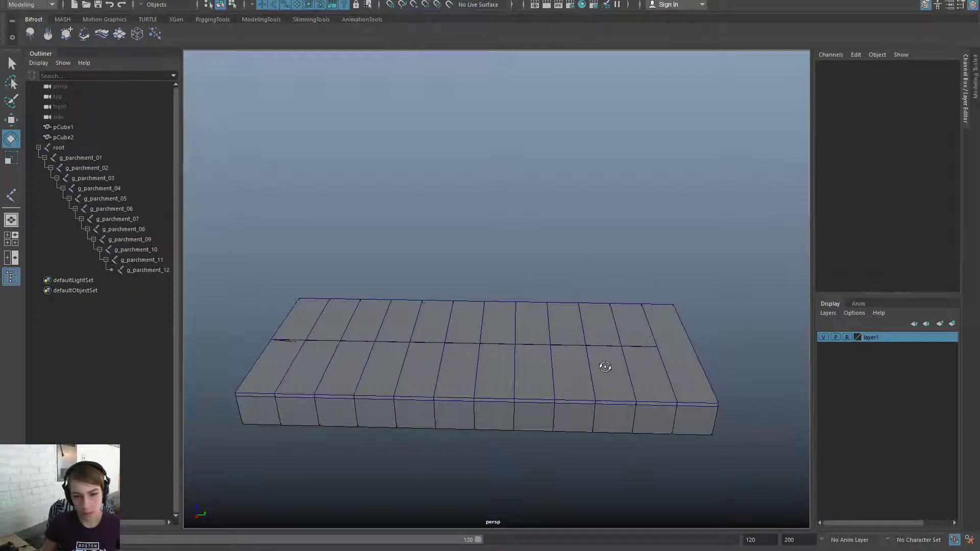
Restore the deleted end joint g_parchment_13 and orient it to world
key("ctrl+z")
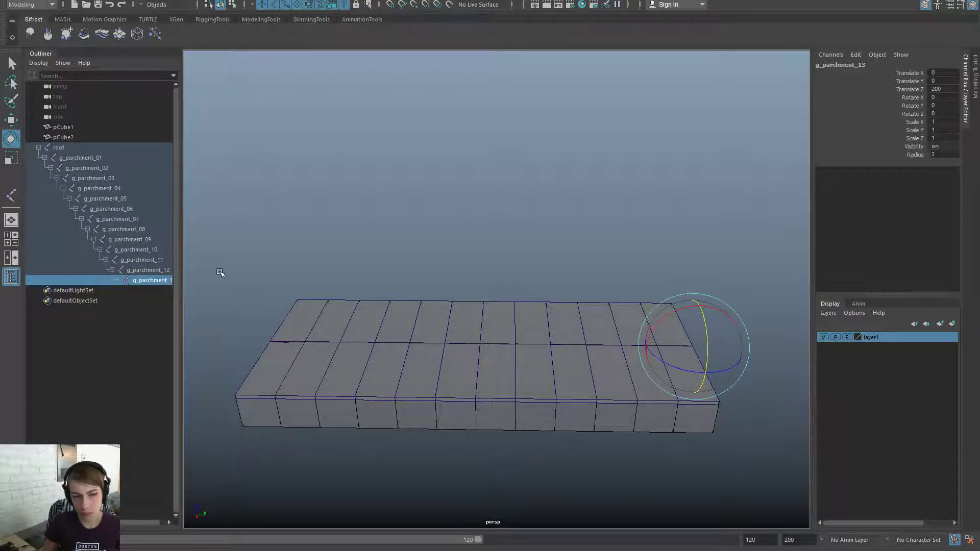
key("space")
left_click_drag(419, 271, 525, 335)
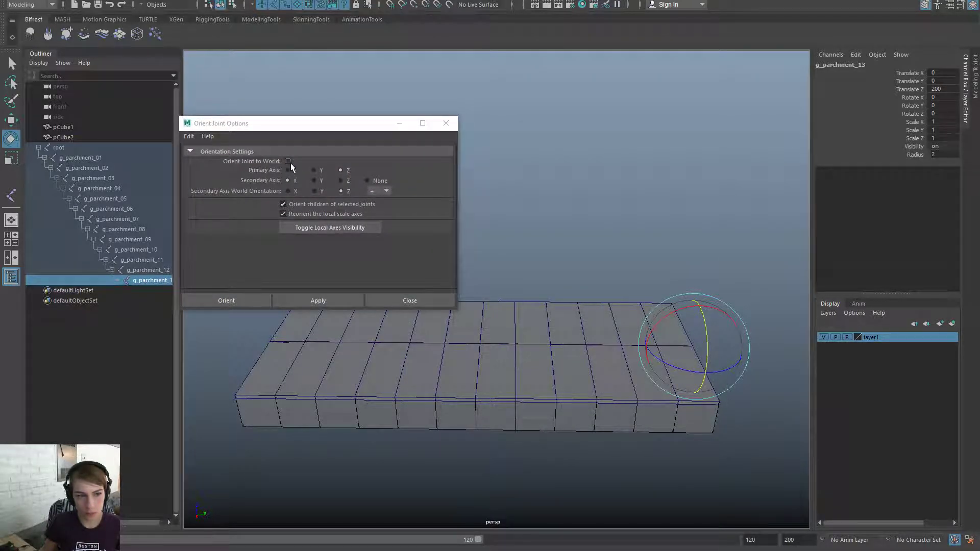
left_click(289, 161)
left_click(257, 302)
left_click(696, 199)
Start saving the scene under a chosen name and browse to D:\Perforce_SoloMission\Tumble\ArtSource\Environment
key("w")
left_click_drag(409, 270, 427, 255, "alt")
key("space")
left_click_drag(378, 154, 406, 210)
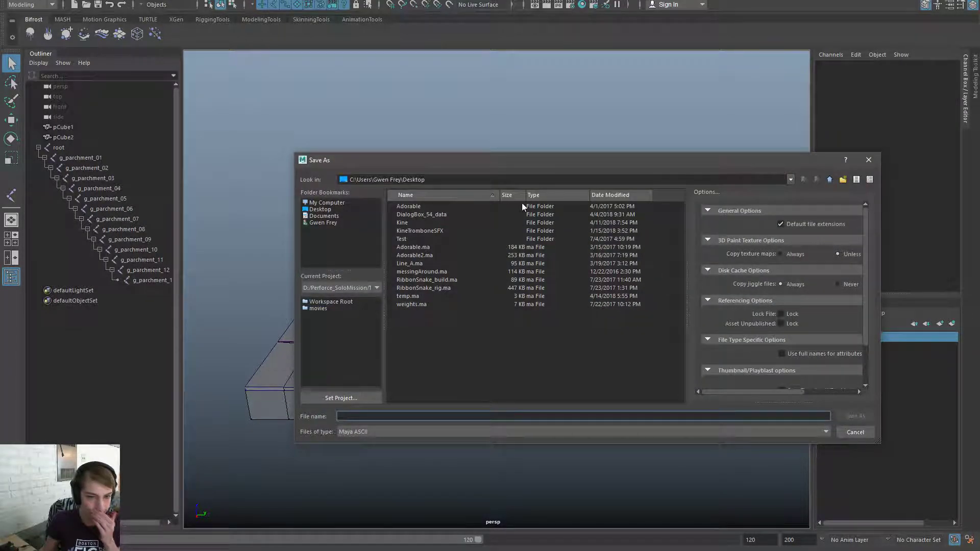
left_click(345, 202)
left_click(418, 212)
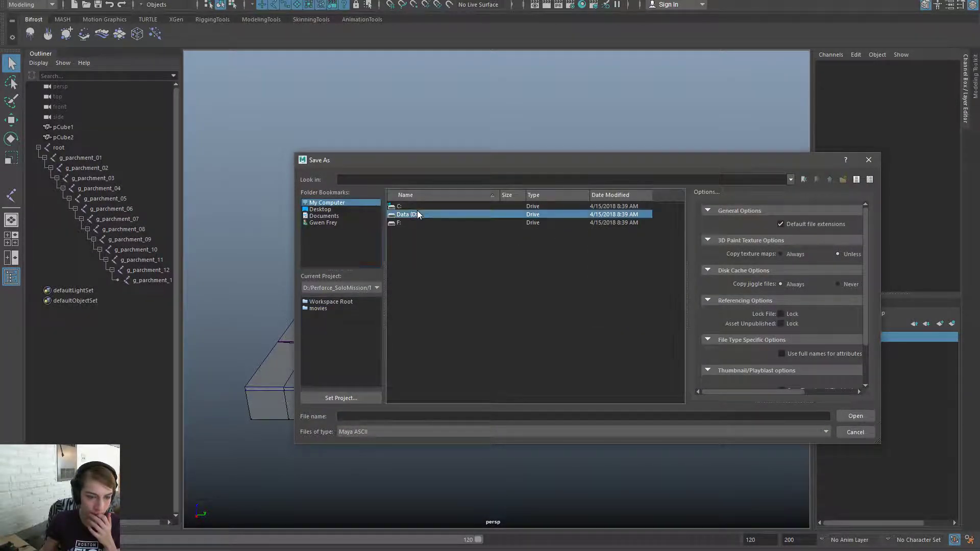
double_click(418, 214)
left_click(424, 293)
double_click(424, 293)
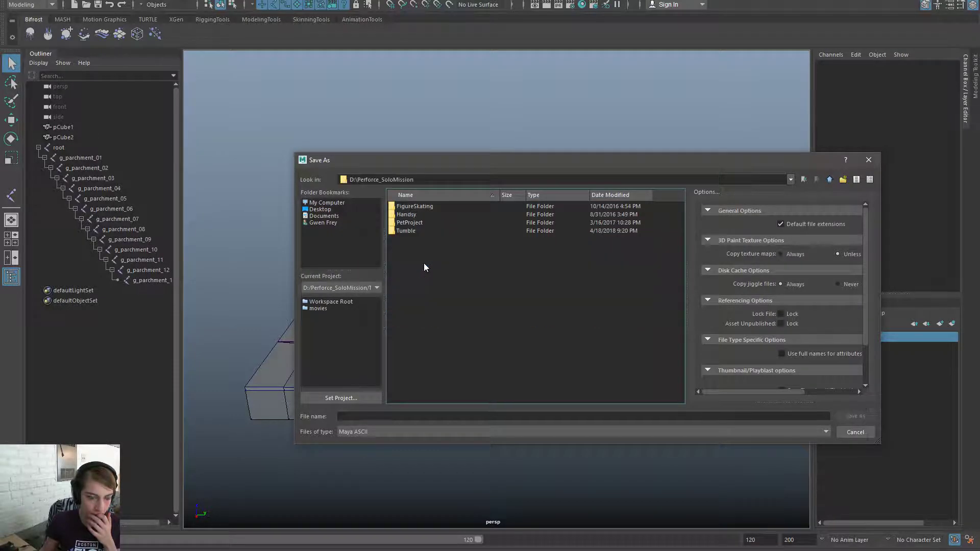
double_click(420, 232)
double_click(427, 205)
left_click(427, 205)
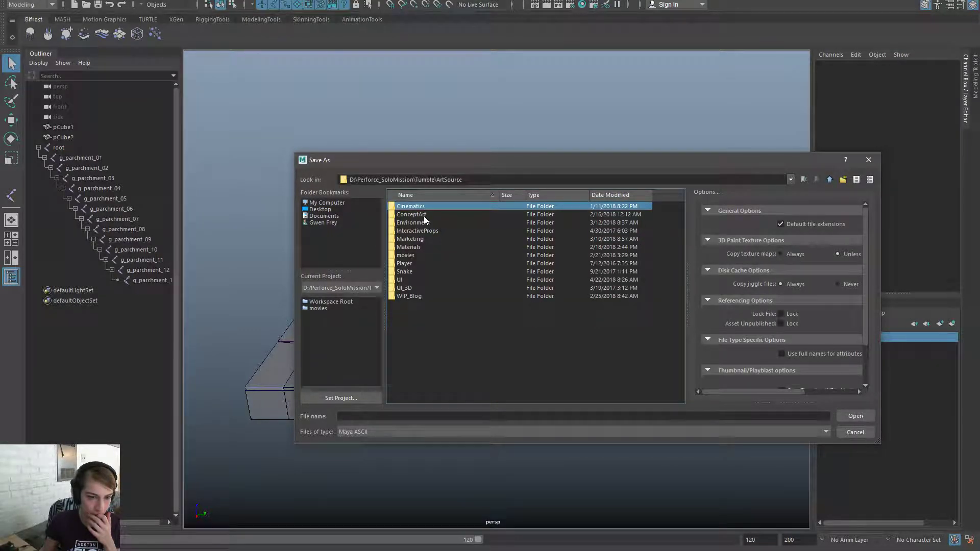
double_click(418, 222)
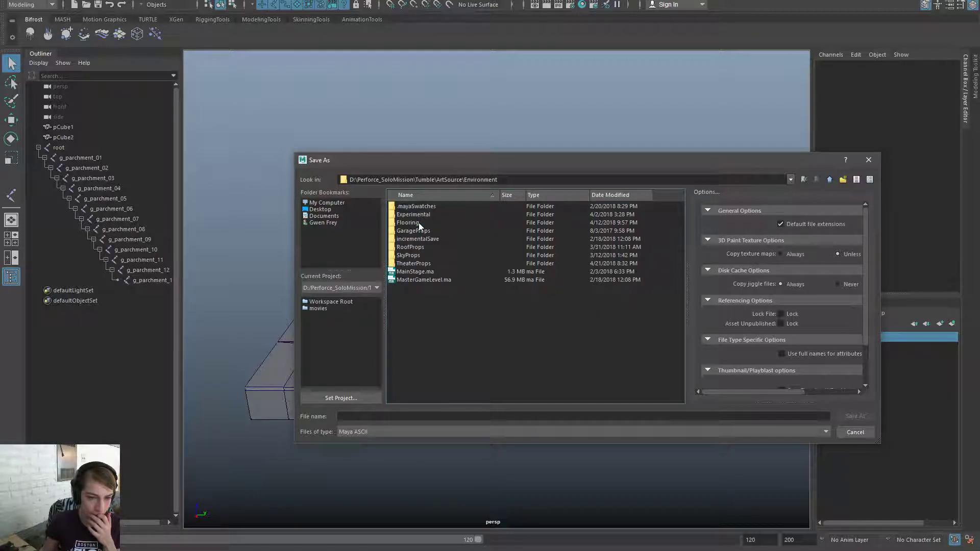
Save the scene over SmStageA.ma in the TheaterProps\SmStageA folder, confirming the replacement
left_click(412, 263)
double_click(412, 263)
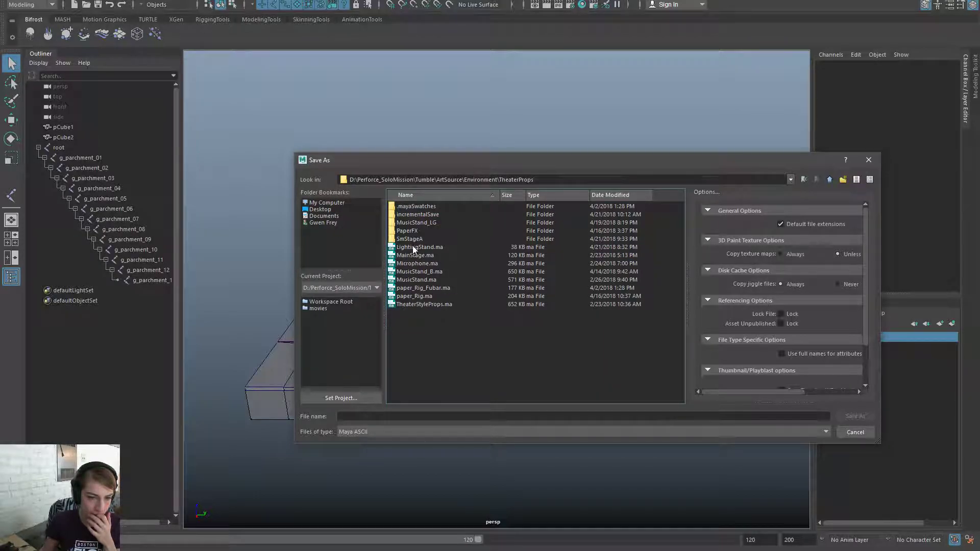
left_click(422, 222)
left_click(422, 239)
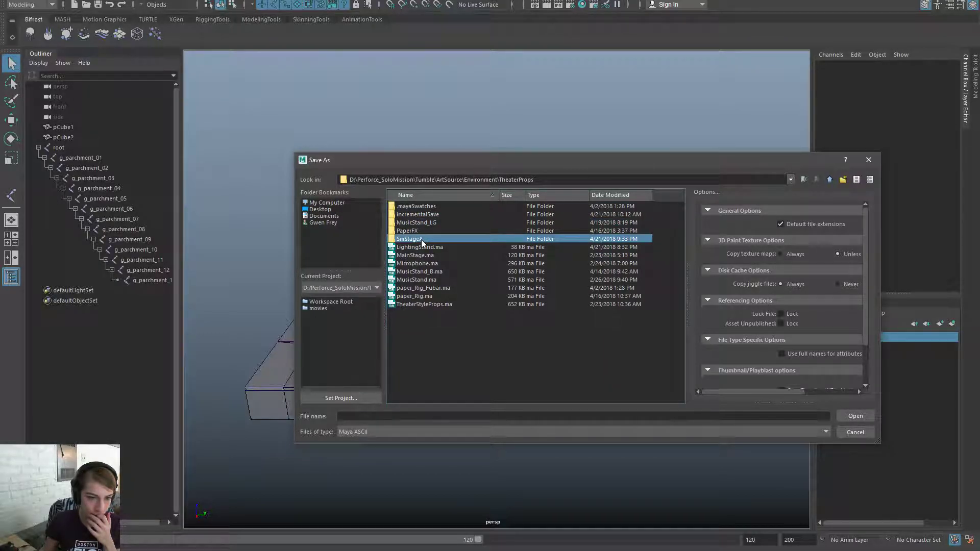
double_click(421, 240)
double_click(426, 218)
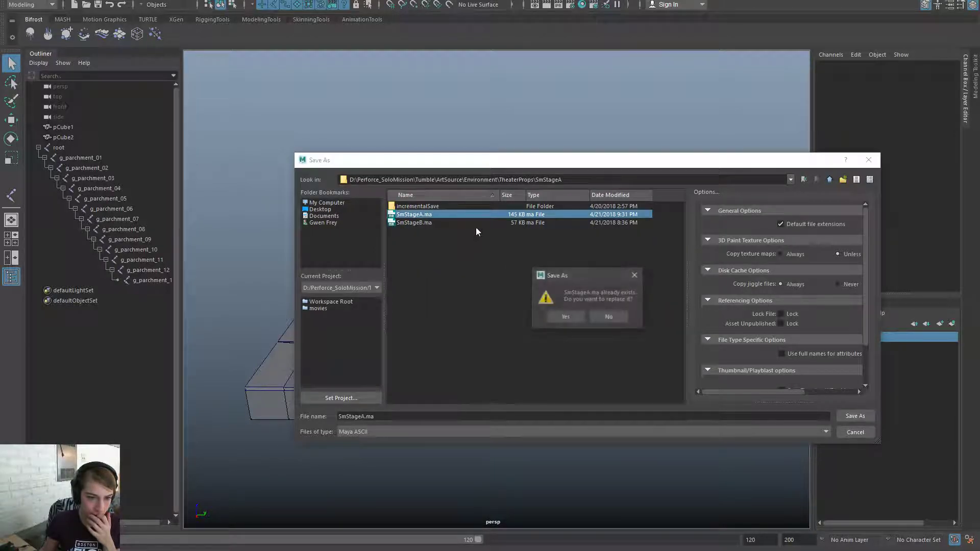
left_click(572, 314)
Bind the pCube1 mesh to joints g_parchment_01 through g_parchment_13 with a skin bind
left_click(147, 280)
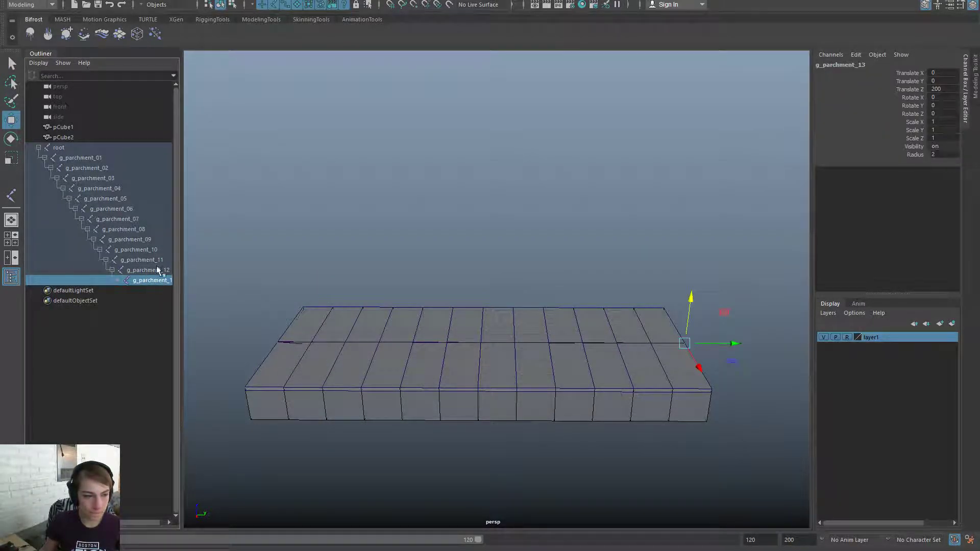
left_click(109, 157, "shift")
left_click(63, 127, "ctrl")
key("space")
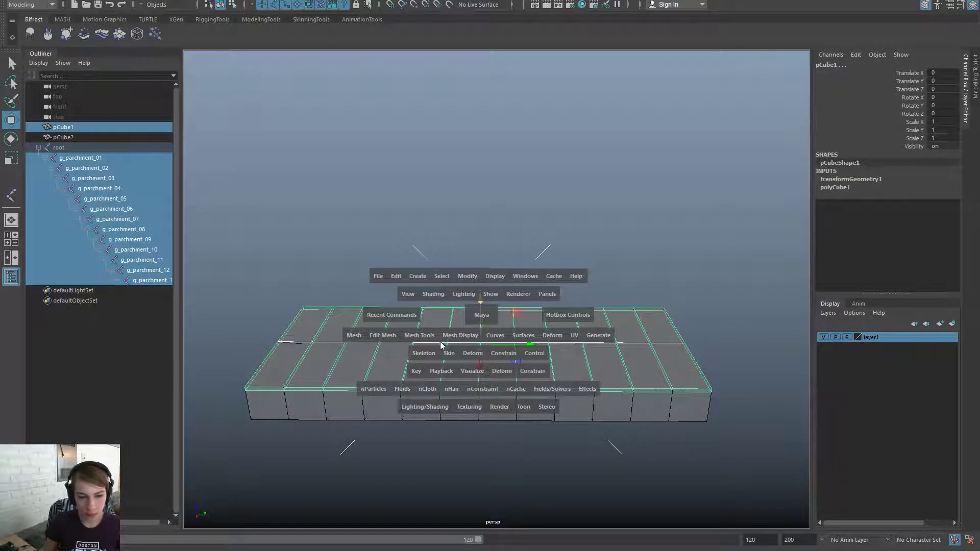
left_click(448, 354)
left_click(470, 113)
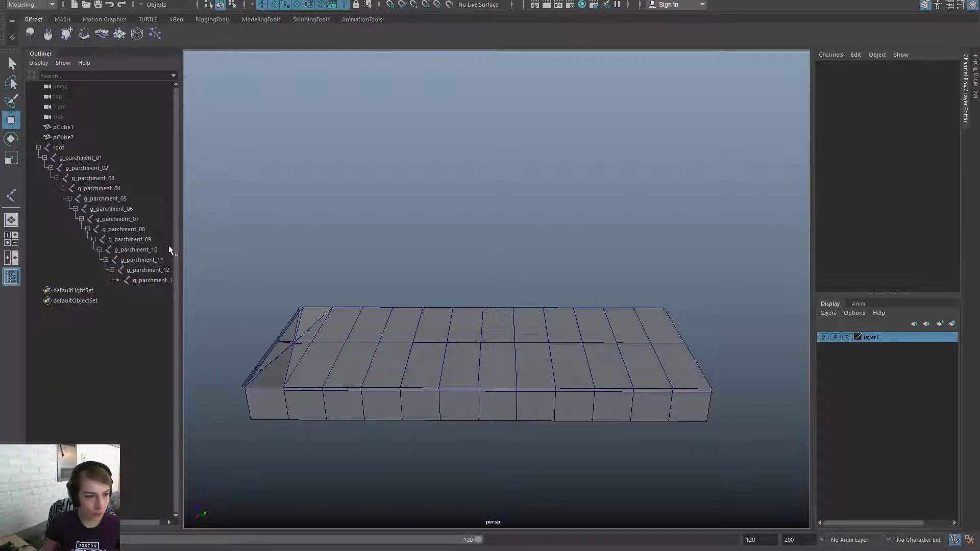
Try rotating joint g_parchment_12 about its Y axis to test the binding
left_click(137, 280)
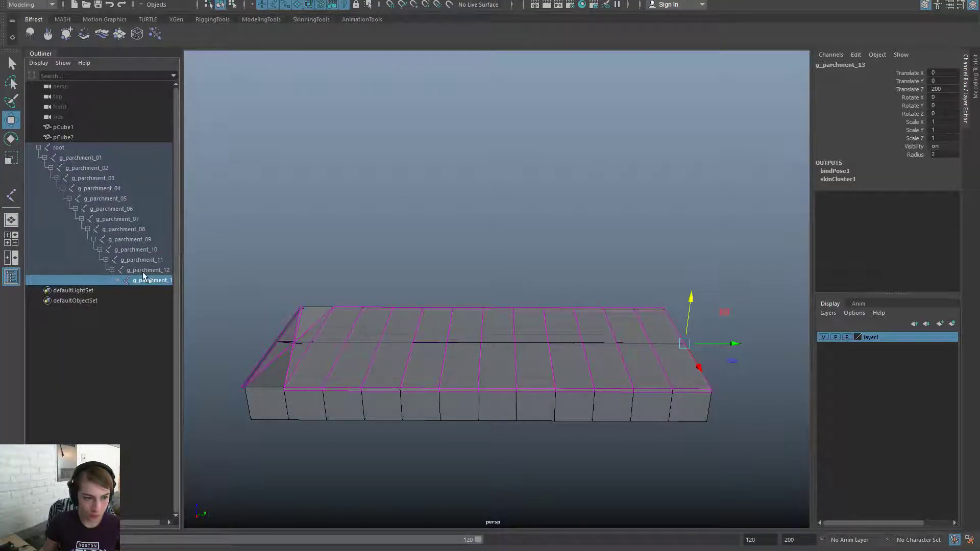
left_click(145, 271)
key("e")
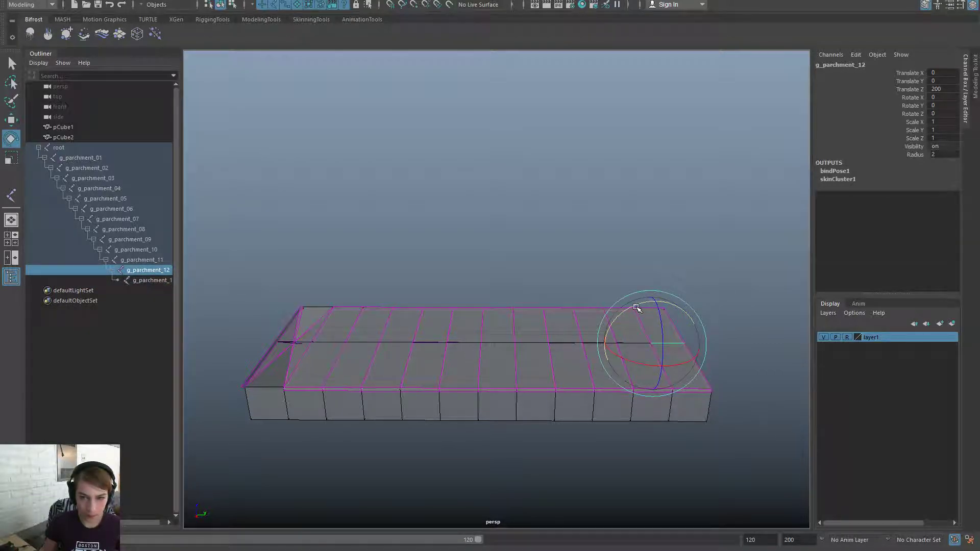
left_click_drag(636, 308, 644, 190)
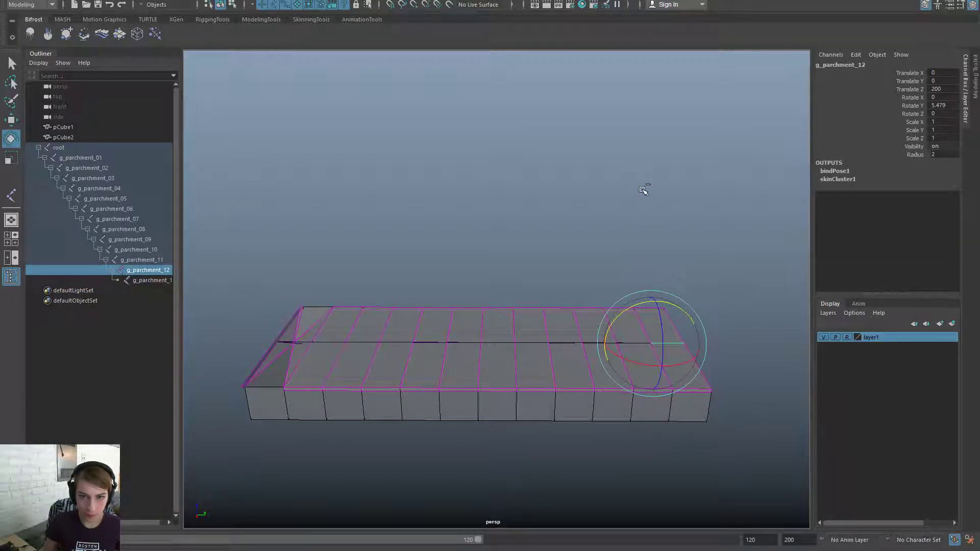
Set the Rotate tool's step snap to Relative with a value of 5, then test it on g_parchment_12 and undo
double_click(10, 139)
left_click(217, 267)
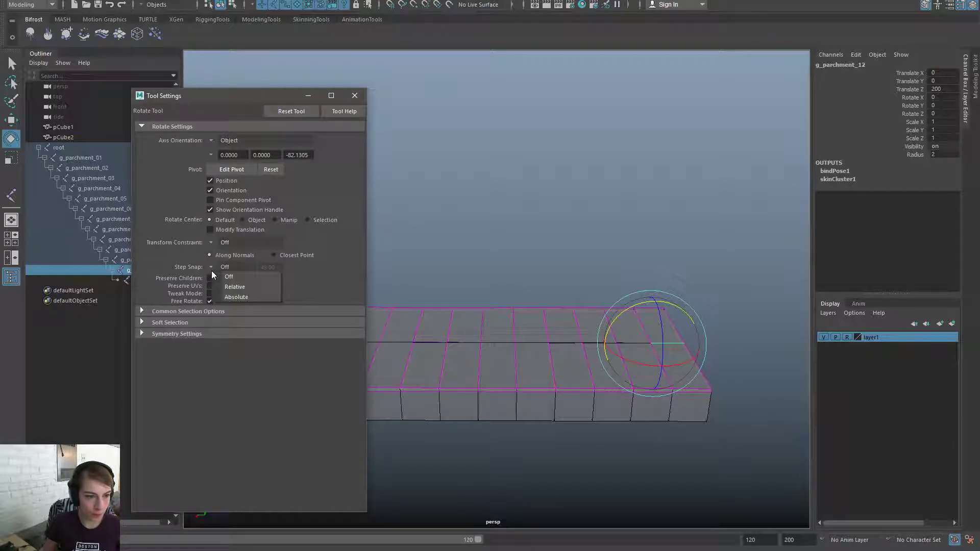
left_click(243, 282)
left_click_drag(269, 269, 137, 252)
type("5")
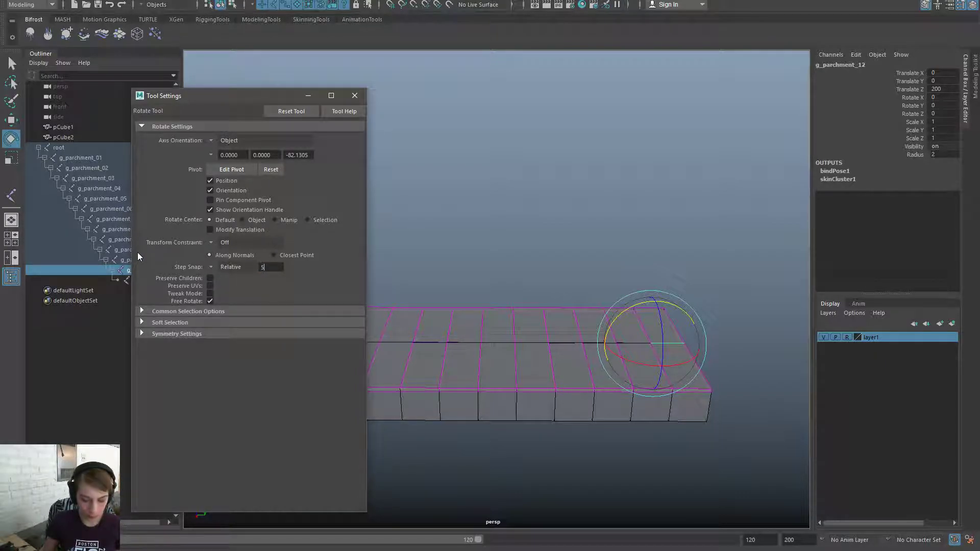
key("Return")
left_click(355, 96)
left_click_drag(644, 311, 633, 307)
key("ctrl+z")
key("ctrl+z")
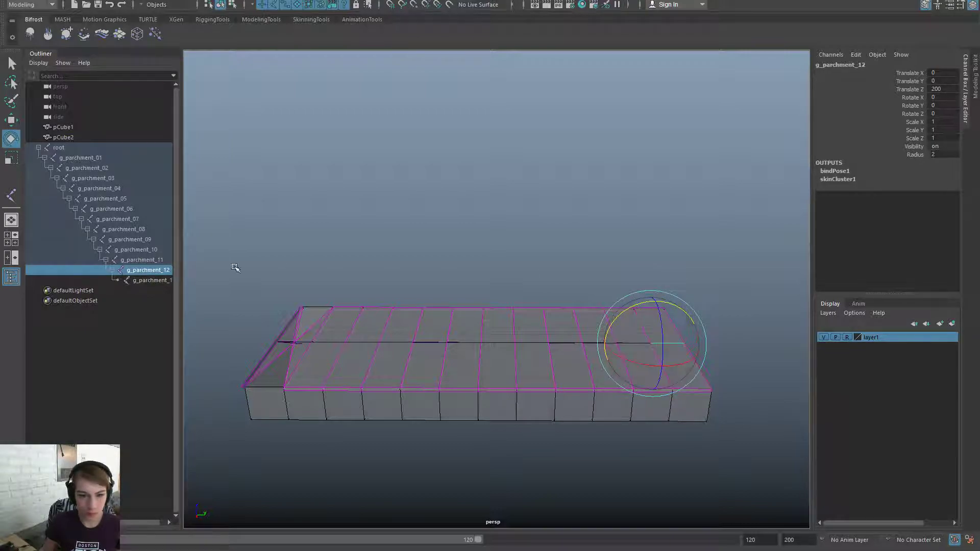
Change the rotation step snap to 10 and rotate g_parchment_12 by 10 degrees in Y
double_click(11, 140)
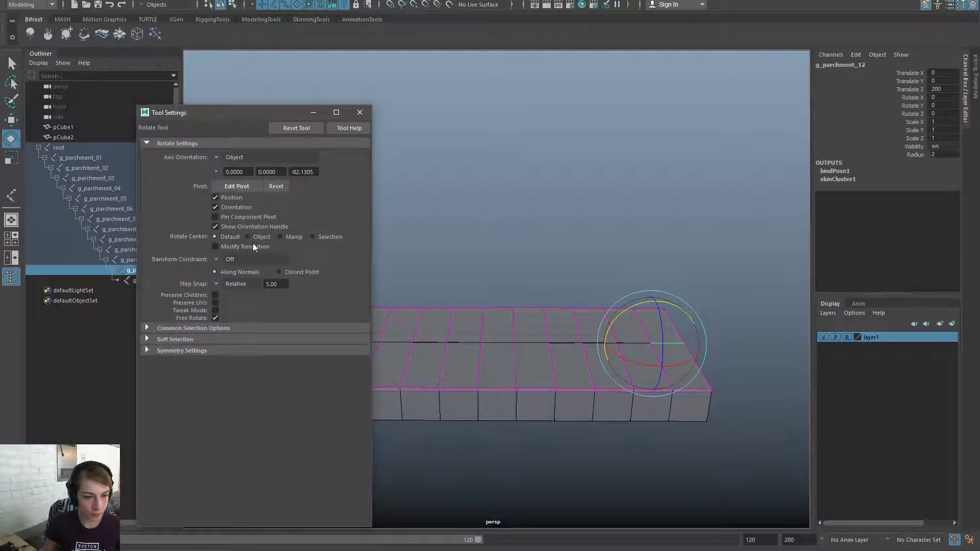
double_click(274, 284)
type("1")
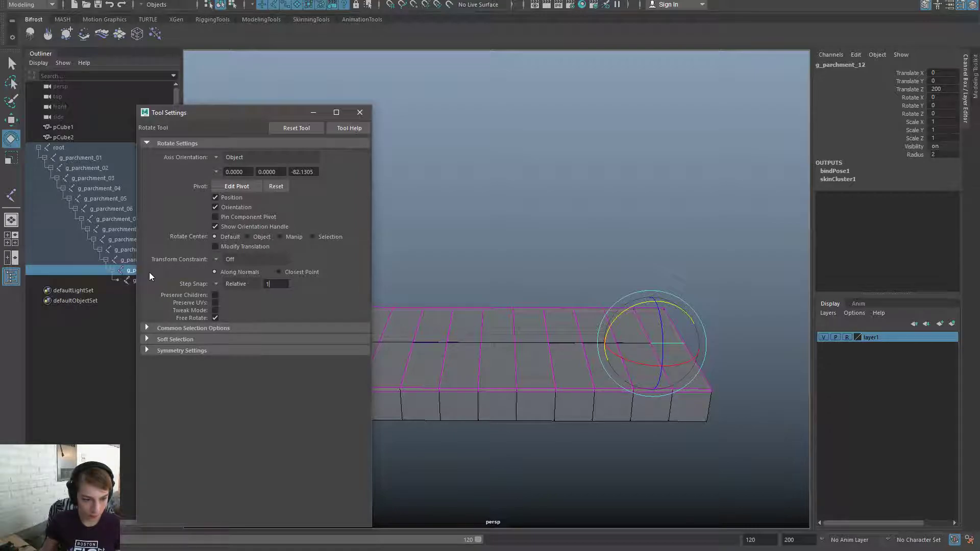
type("0")
key("Return")
left_click_drag(623, 315, 643, 305)
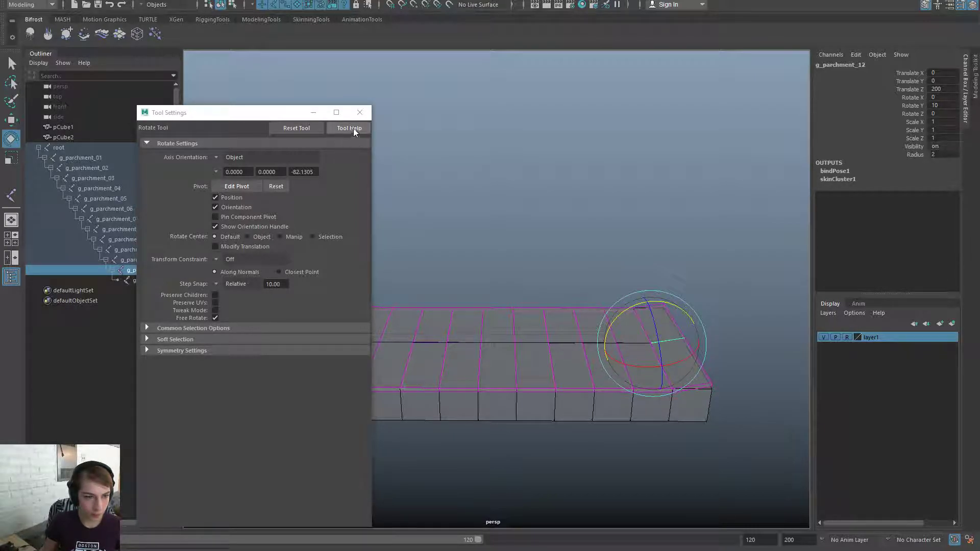
left_click(359, 112)
Curl the parchment by adding joints g_parchment_11 back to g_parchment_05 to the selection one by one, rotating in 10-degree Y steps after each
left_click(154, 260, "shift")
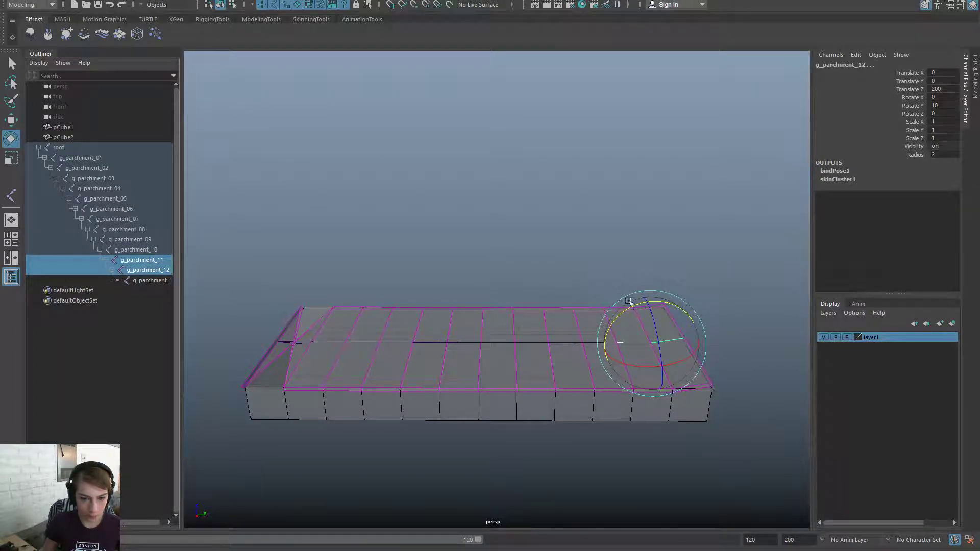
mouse_move(637, 306)
left_mouse_down()
mouse_move(627, 308)
mouse_move(642, 297)
mouse_move(632, 306)
left_mouse_up()
left_click(152, 252, "shift")
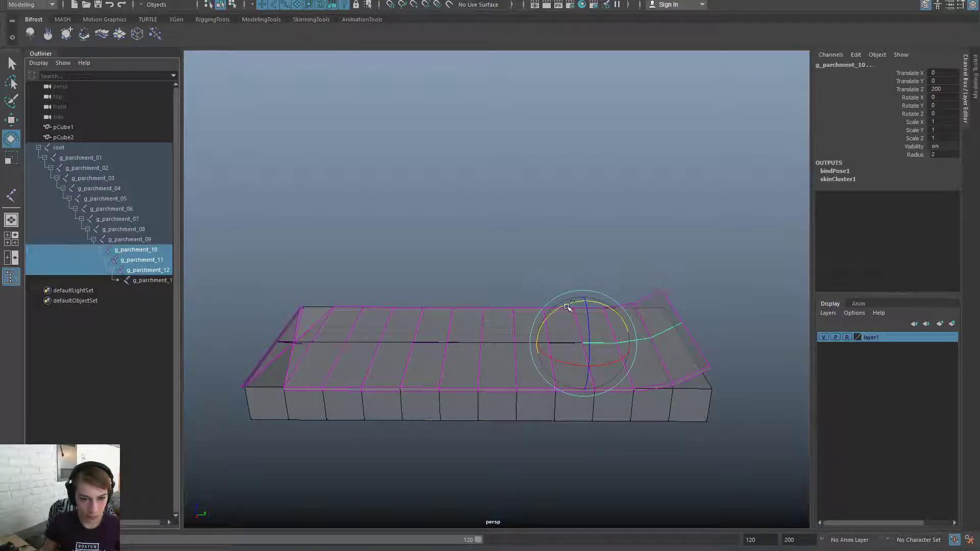
left_click_drag(565, 309, 434, 309)
left_click(148, 240, "shift")
left_click(155, 230, "shift")
left_click(152, 221, "shift")
left_click(150, 210, "shift")
left_click(151, 199, "shift")
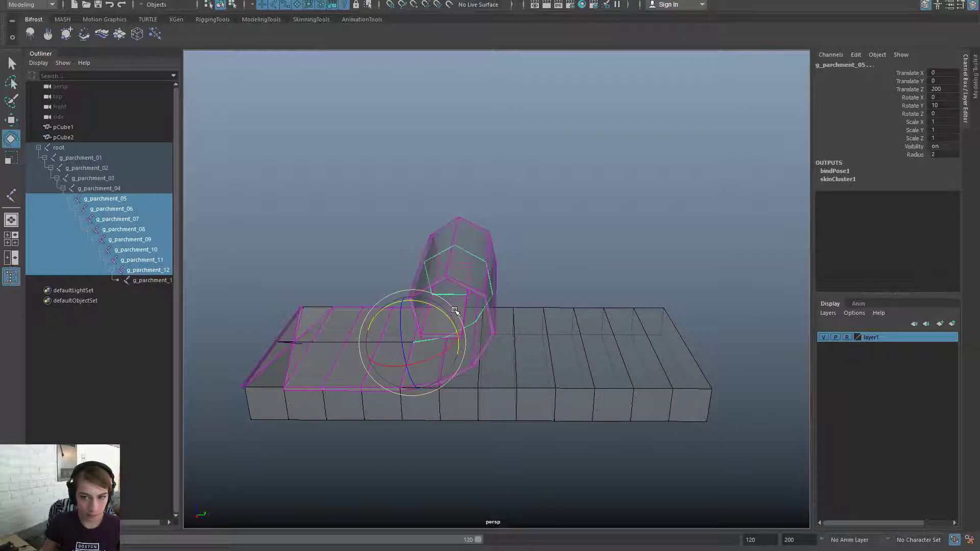
Continue the curl by adding g_parchment_04 through g_parchment_02 to the selection and rotating in Y, undoing the excess last rotation
left_click(131, 187, "shift")
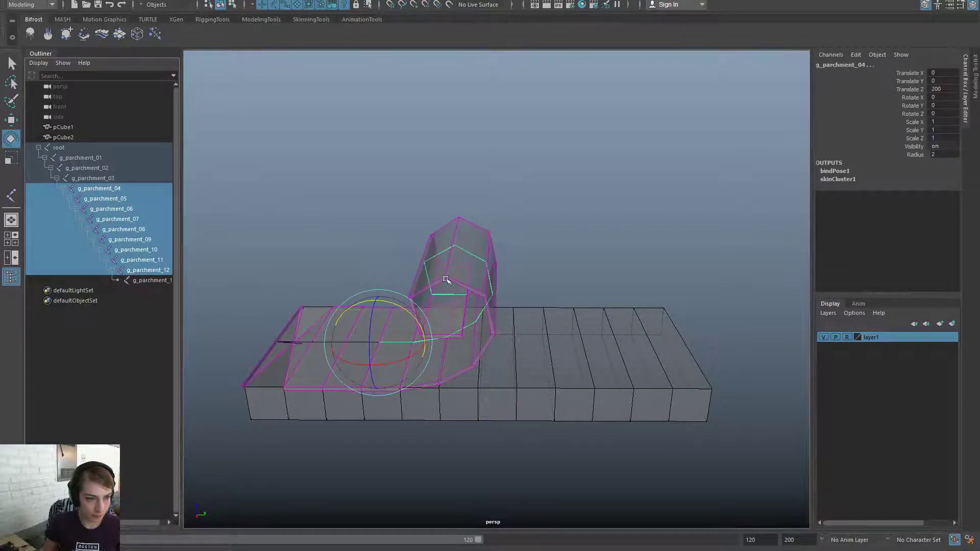
left_click_drag(413, 312, 327, 310)
left_click(146, 178, "shift")
left_click(121, 167, "shift")
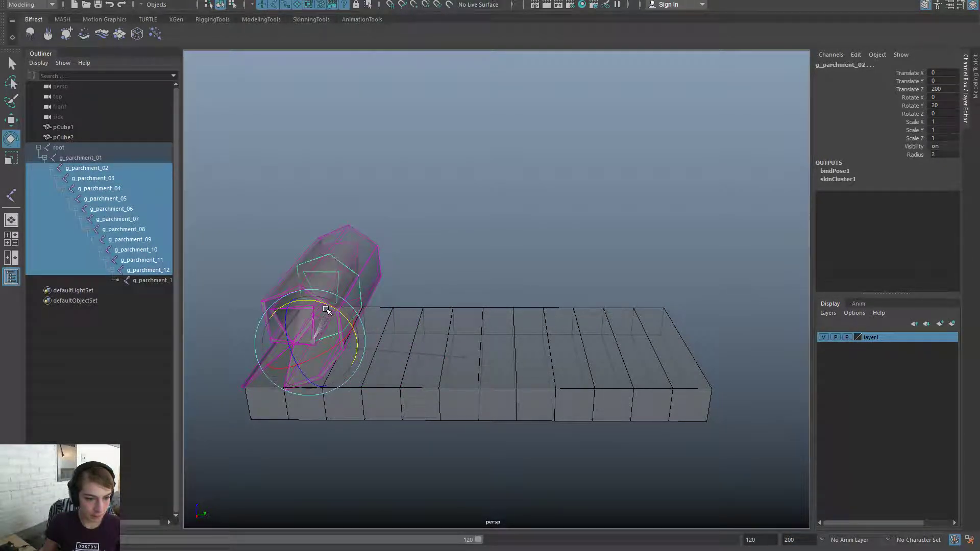
key("ctrl+z")
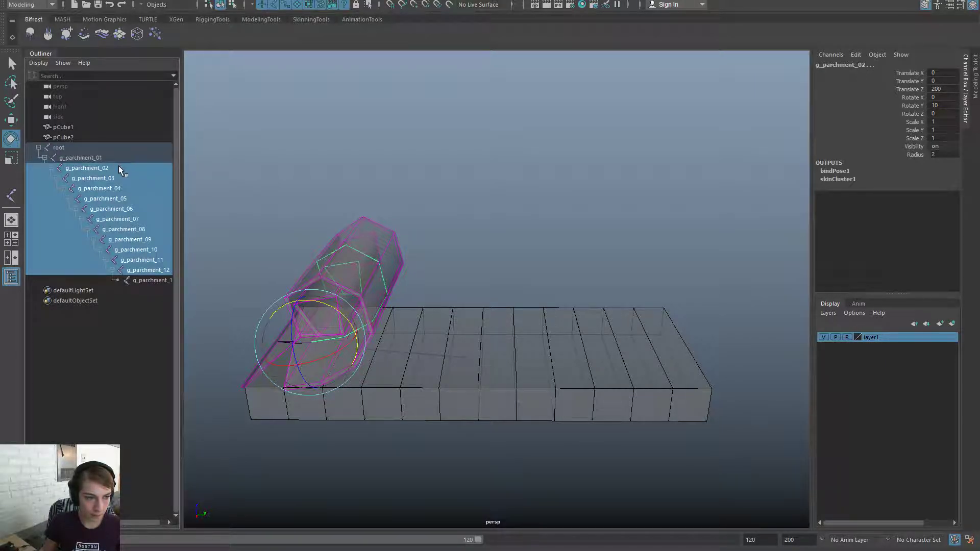
Add g_parchment_13 to the selected joints and key them all in the rolled-up pose
left_click(152, 280, "shift")
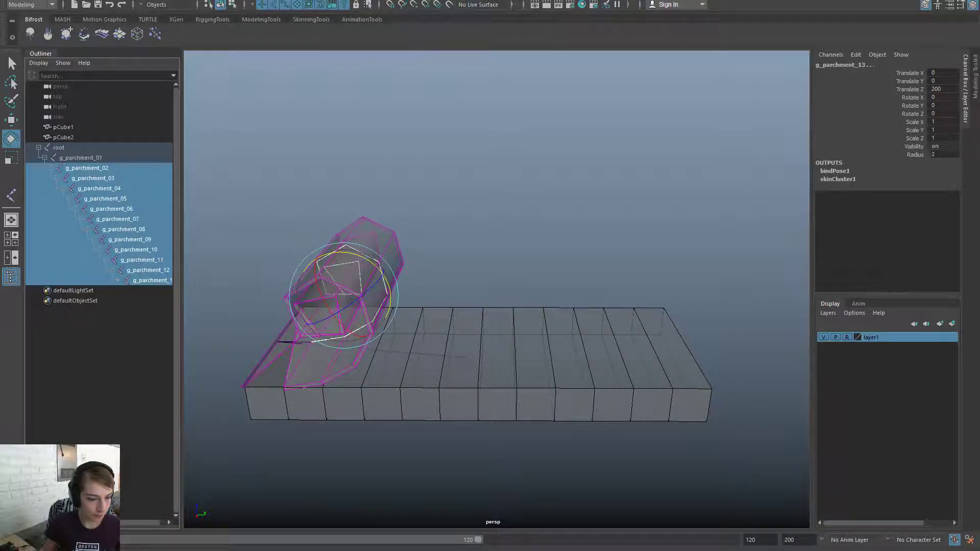
key("s")
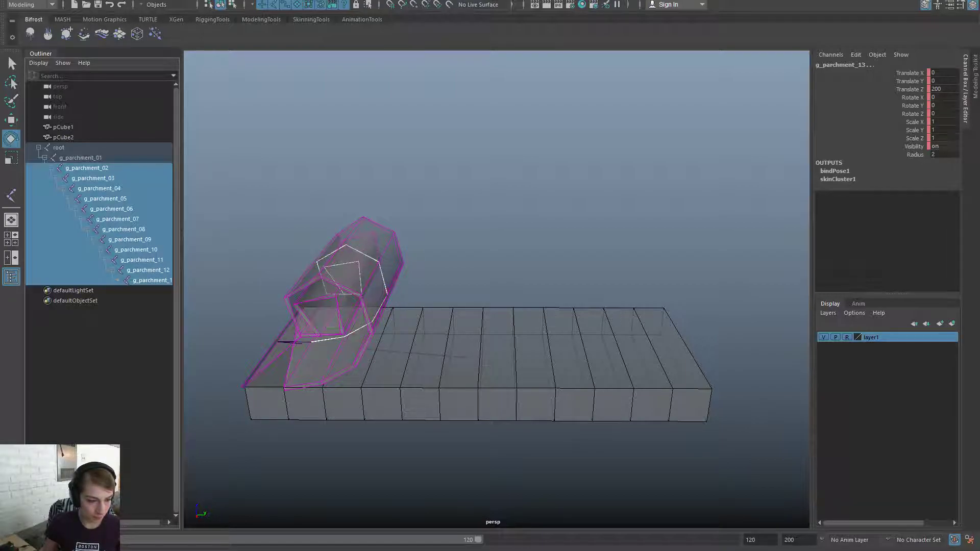
Try setting Translate Z to 0 on the selected parchment joints
double_click(939, 89)
type("0")
key("Return")
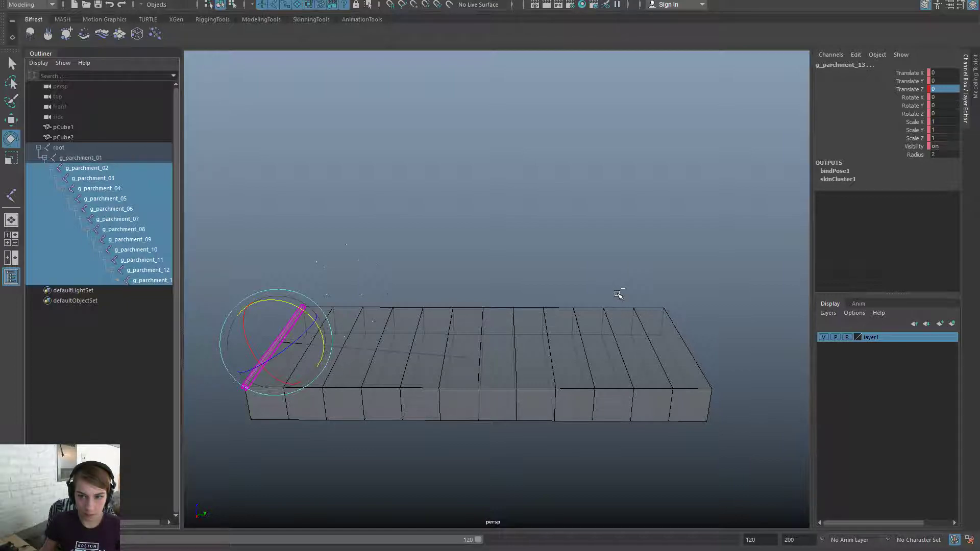
key("ctrl+z")
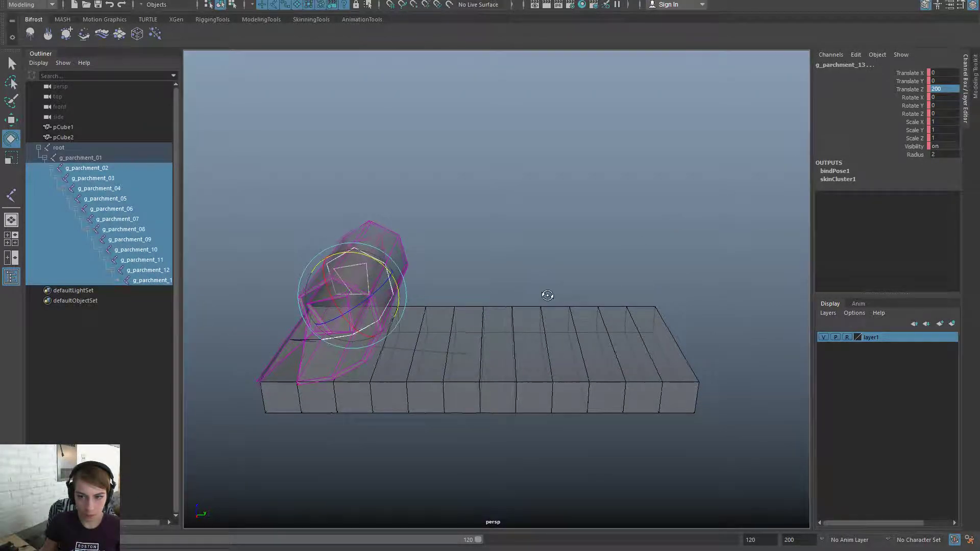
Set Rotate X, Y and Z of joints g_parchment_02 through g_parchment_13 to 0 and scrub the timeline to check the roll
left_click_drag(546, 295, 562, 294, "alt")
left_click_drag(948, 97, 948, 108)
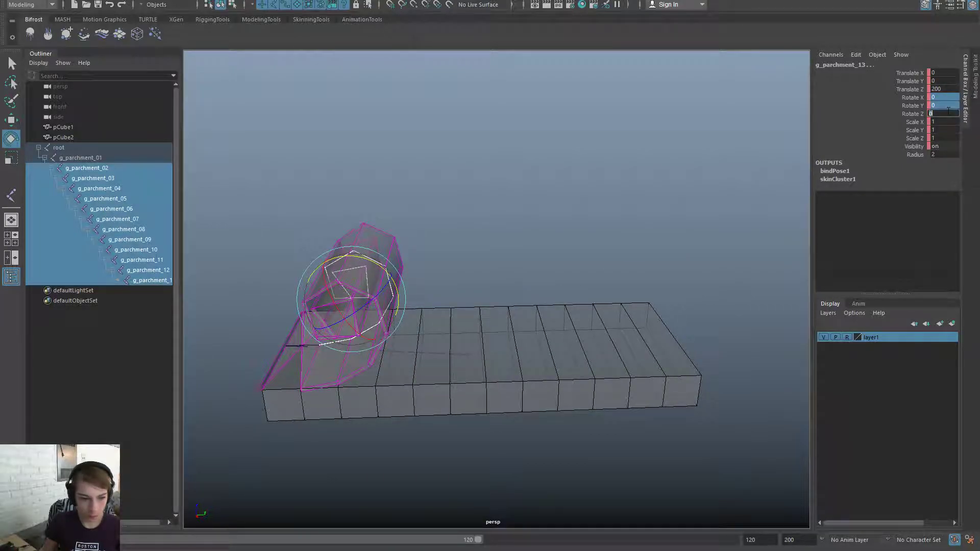
key("Return")
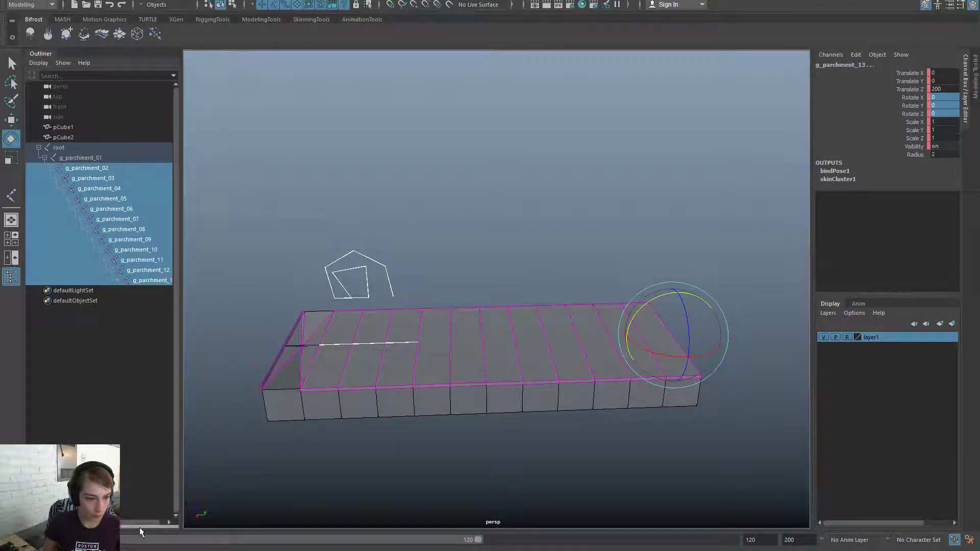
left_click_drag(62, 540, 158, 540)
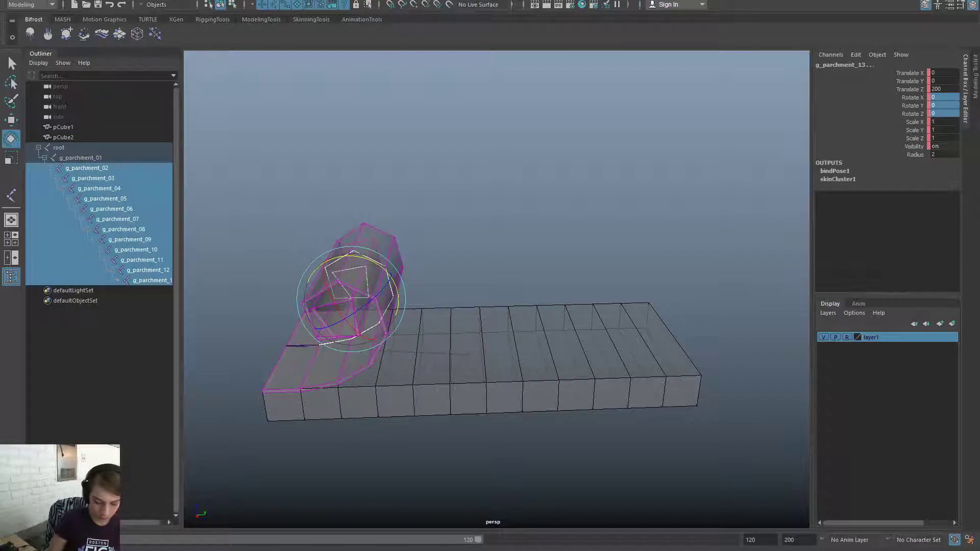
Break the key connections on the Translate, Scale and Visibility channels of joints g_parchment_02 through g_parchment_13
key("ctrl+z")
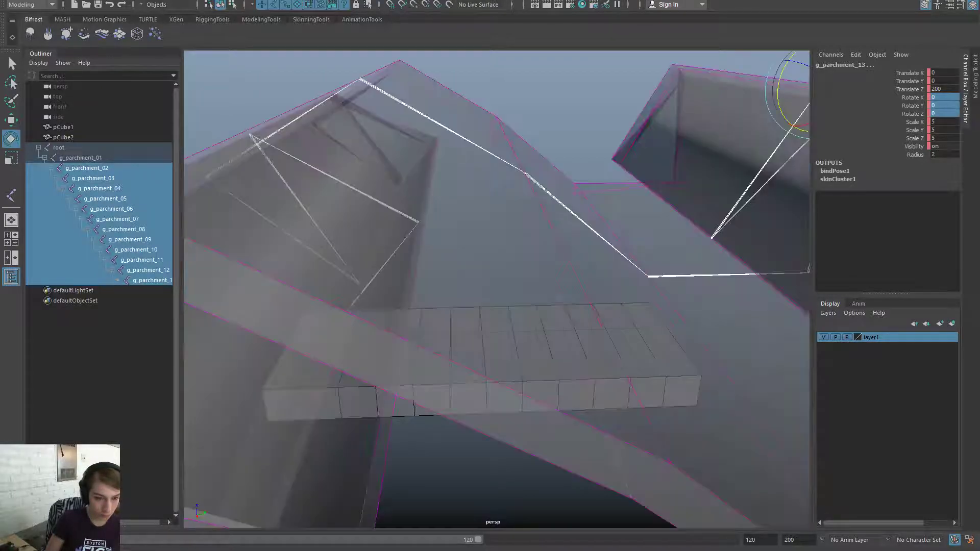
scroll(745, 192, "down", 2)
key("ctrl+z")
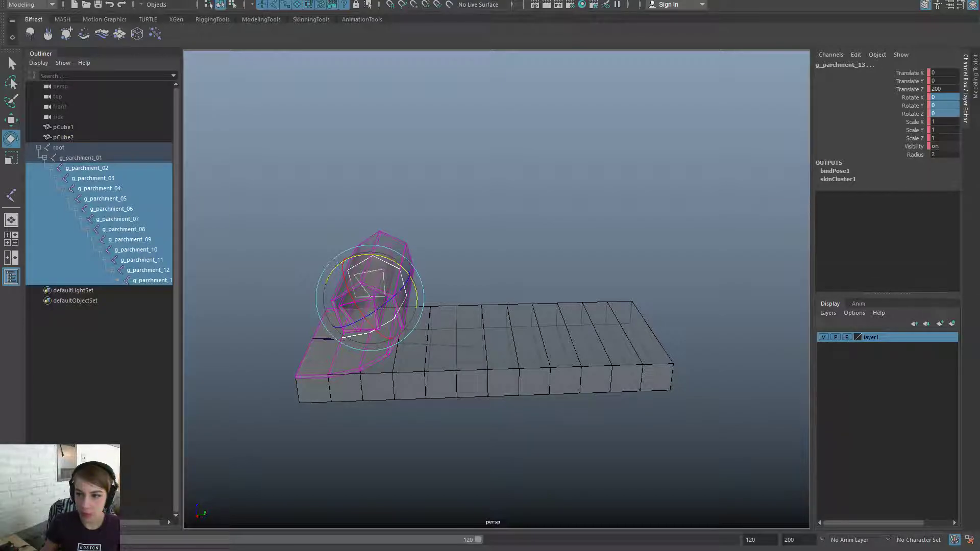
left_click_drag(906, 73, 908, 88)
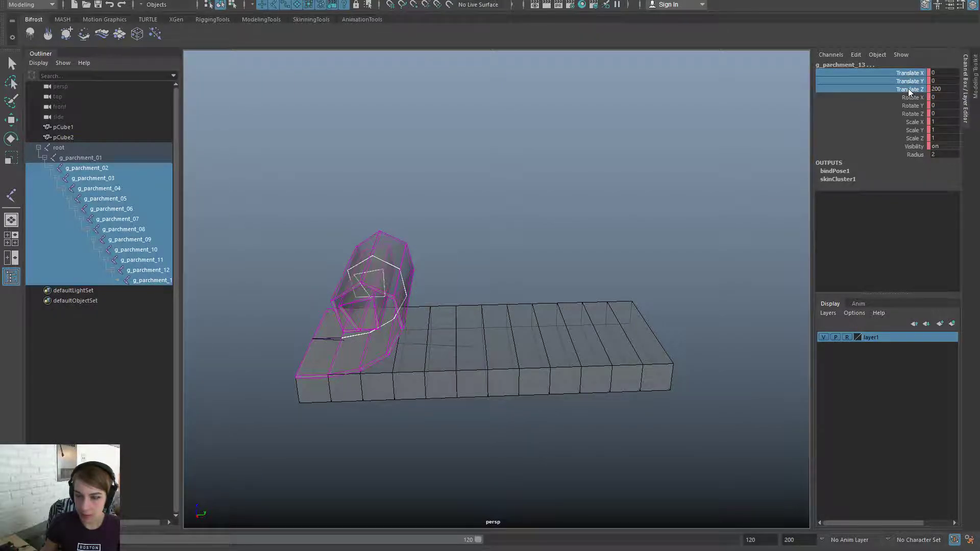
right_click(907, 88)
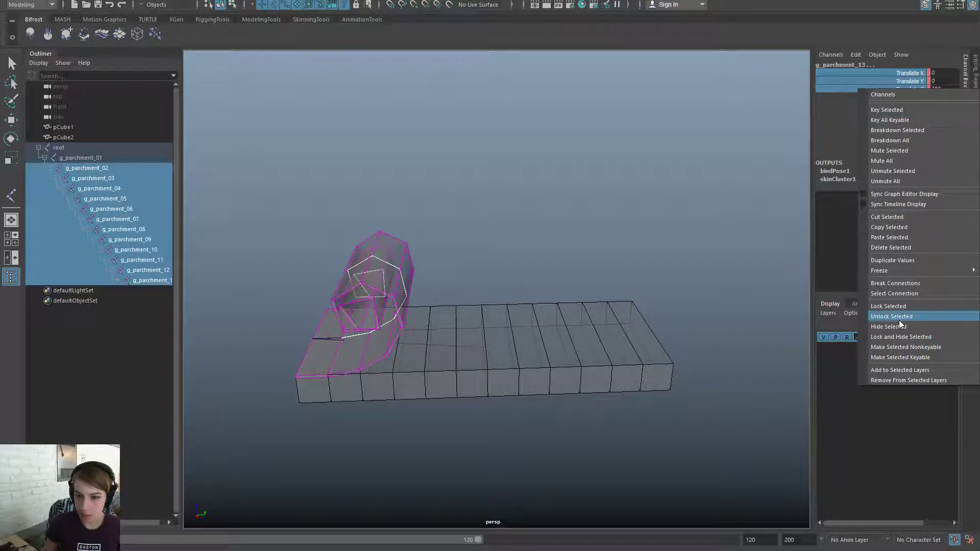
left_click(899, 284)
left_click_drag(914, 127, 913, 145)
right_click(914, 145)
left_click(910, 341)
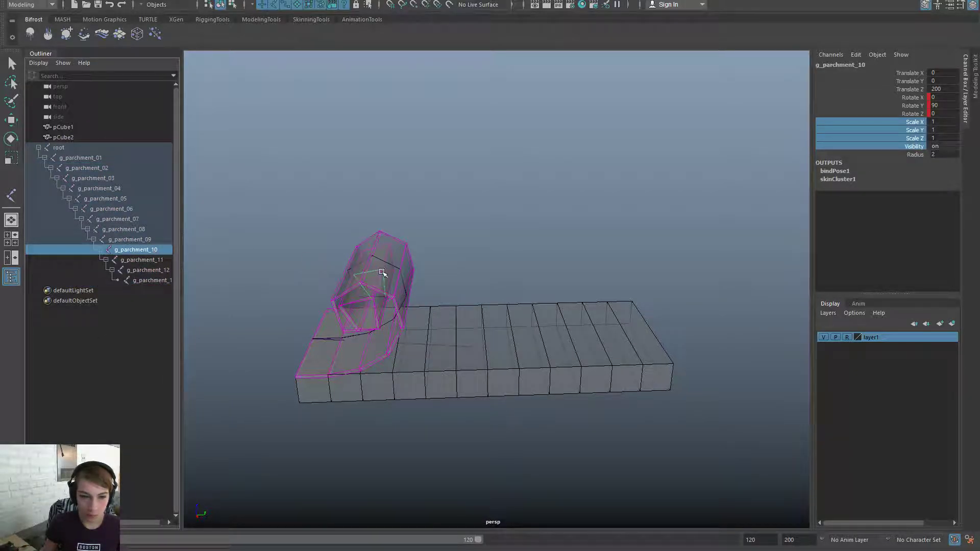
Break the connections on Rotate Z and Rotate X for g_parchment_02 through g_parchment_13, keeping only Rotate Y keyed
key("e")
left_click(915, 114)
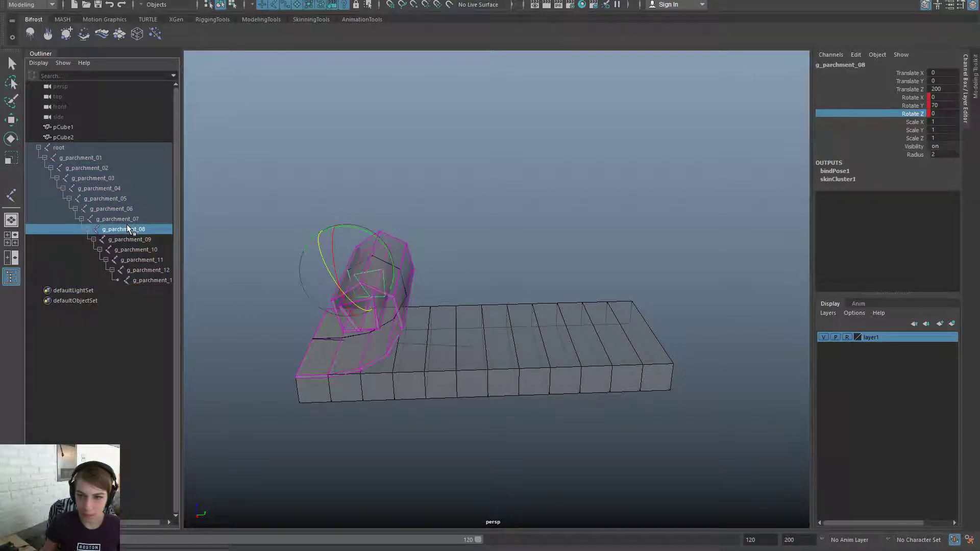
right_click(901, 114)
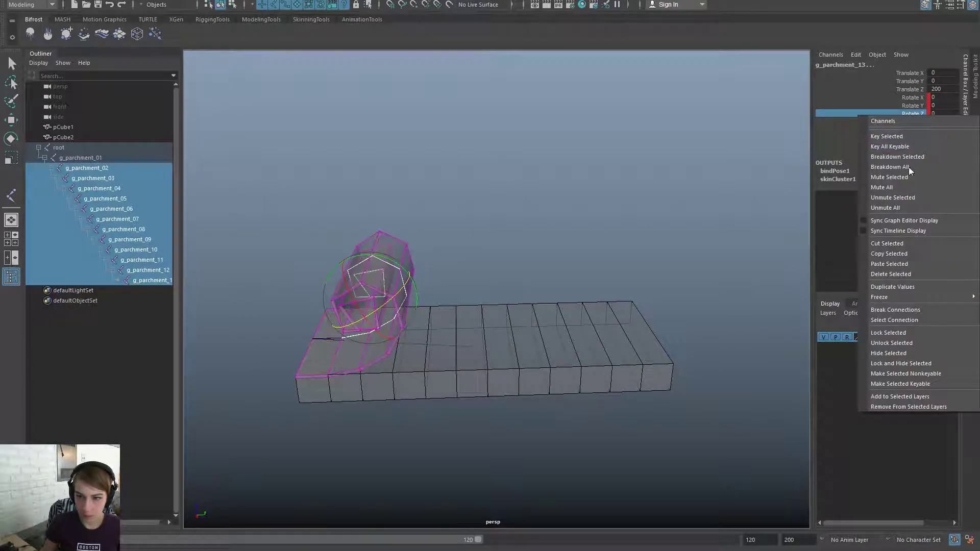
left_click(911, 309)
right_click(918, 96)
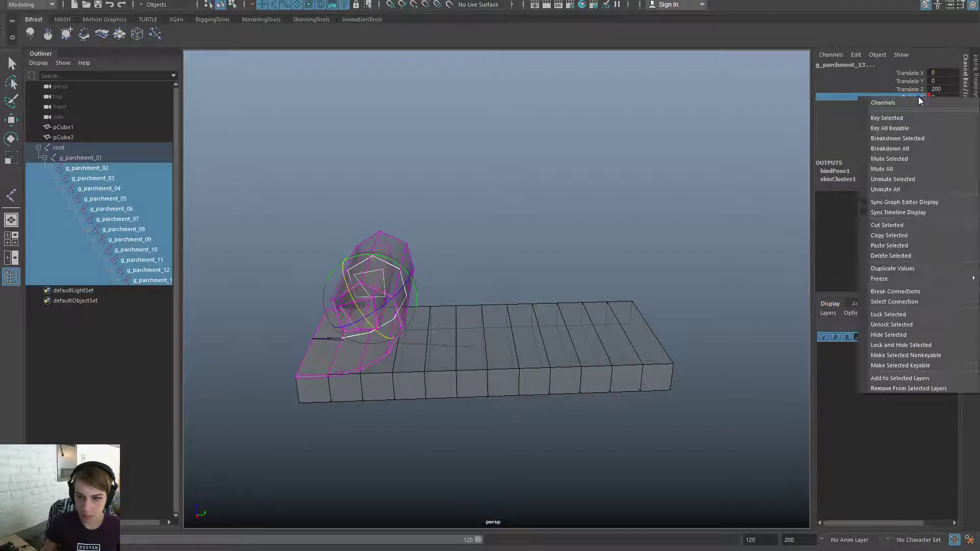
left_click(929, 289)
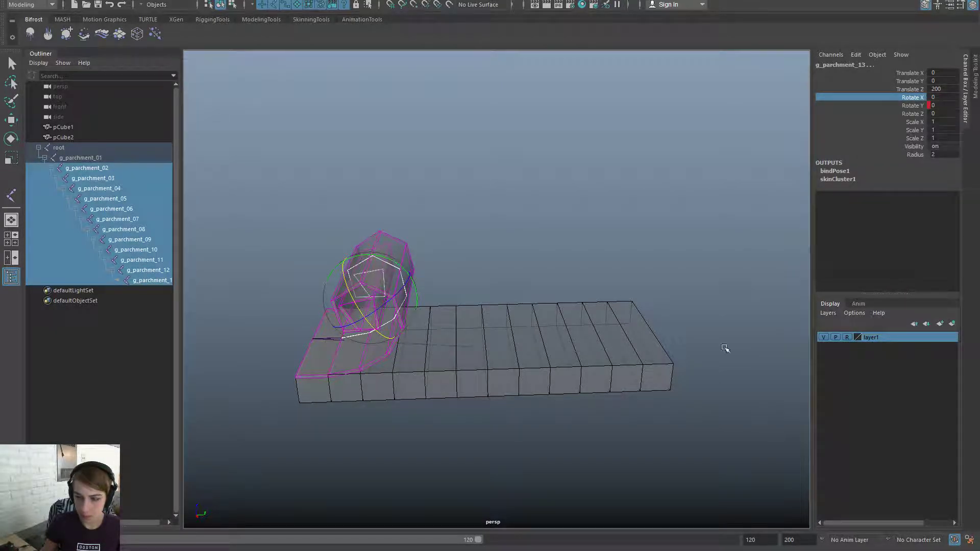
Try changing the frame 20 Rotate Y key values of g_parchment_01 through g_parchment_13 in the Graph Editor, and undo the change
left_click(580, 248)
left_click(134, 159)
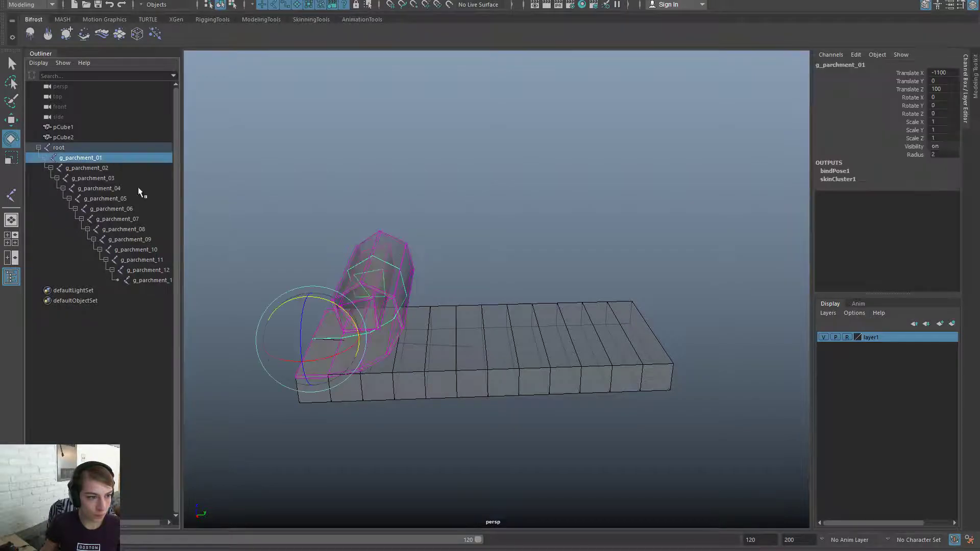
left_click(163, 282, "shift")
left_click_drag(666, 122, 351, 155)
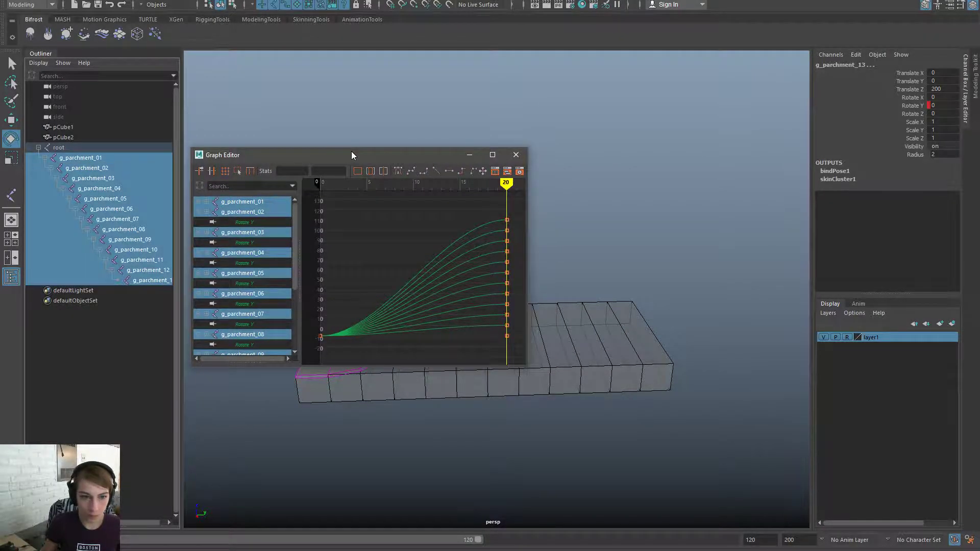
double_click(351, 155)
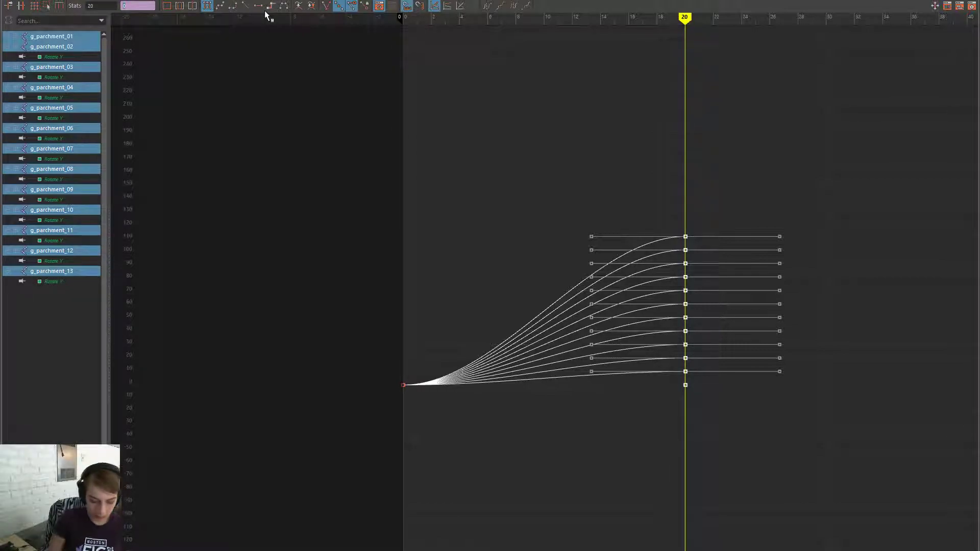
type("4")
key("Return")
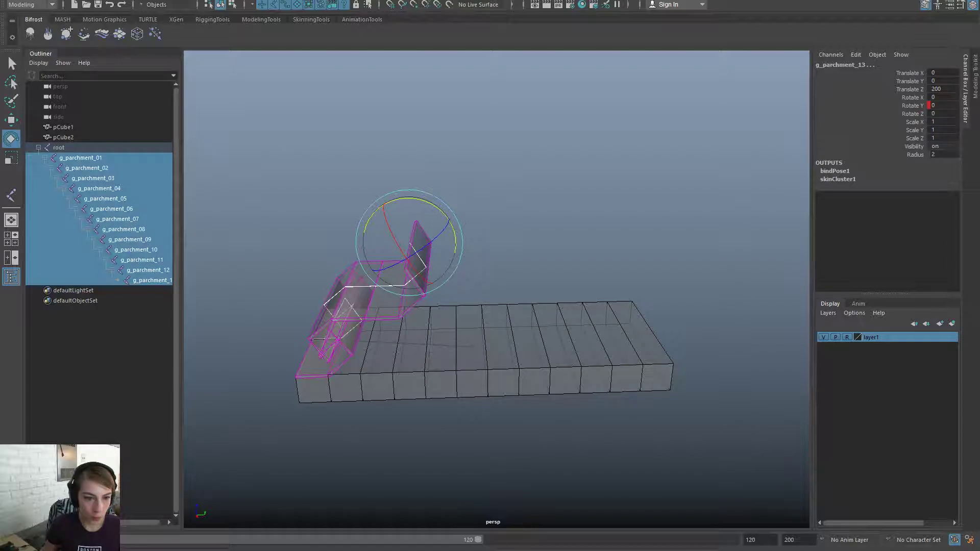
left_click_drag(556, 358, 564, 352, "alt")
key("ctrl+z")
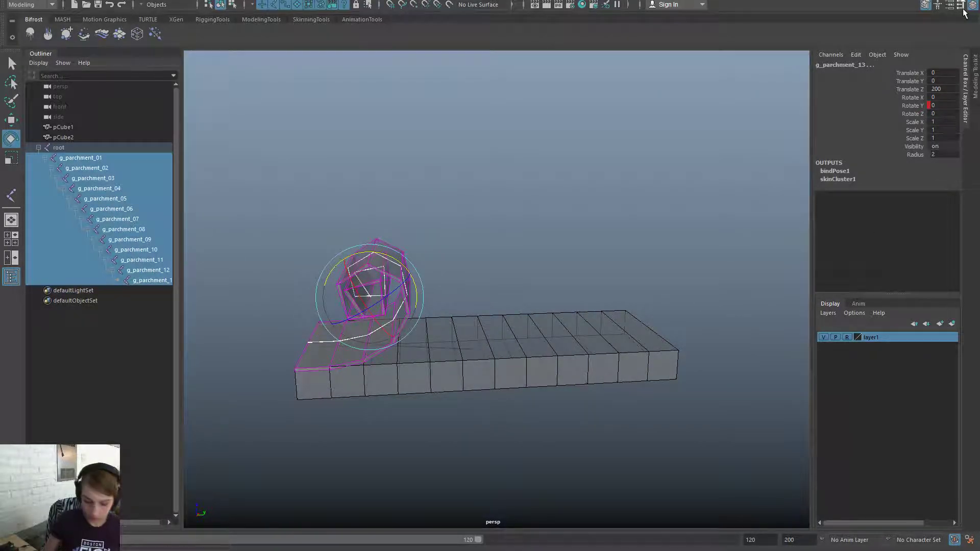
Enlarge the rotate manipulator, inspect the parchment curl up close and undo the last change to the joint chain
key("equal")
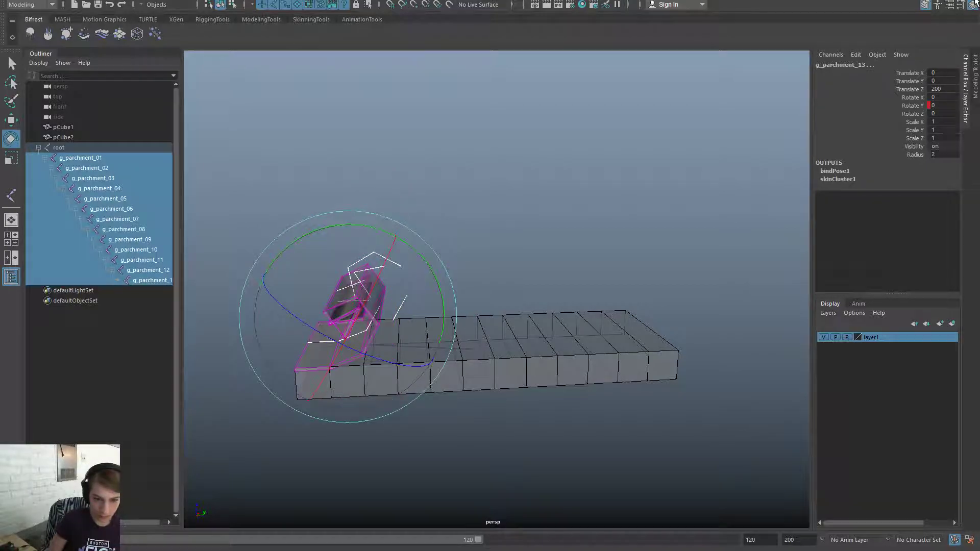
right_click_drag(468, 197, 520, 251, "alt")
mouse_move(520, 250)
left_mouse_down("alt")
mouse_move(519, 234)
mouse_move(516, 246)
left_mouse_up("alt")
key("ctrl+z")
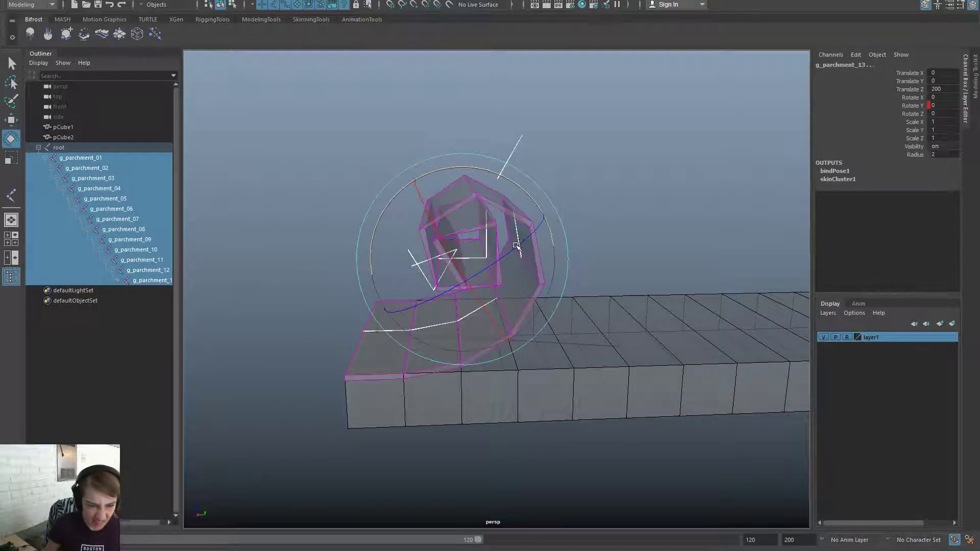
Rotate g_parchment_03 to 40 and g_parchment_04 to 50 in Y to tighten the curl
left_click(617, 232)
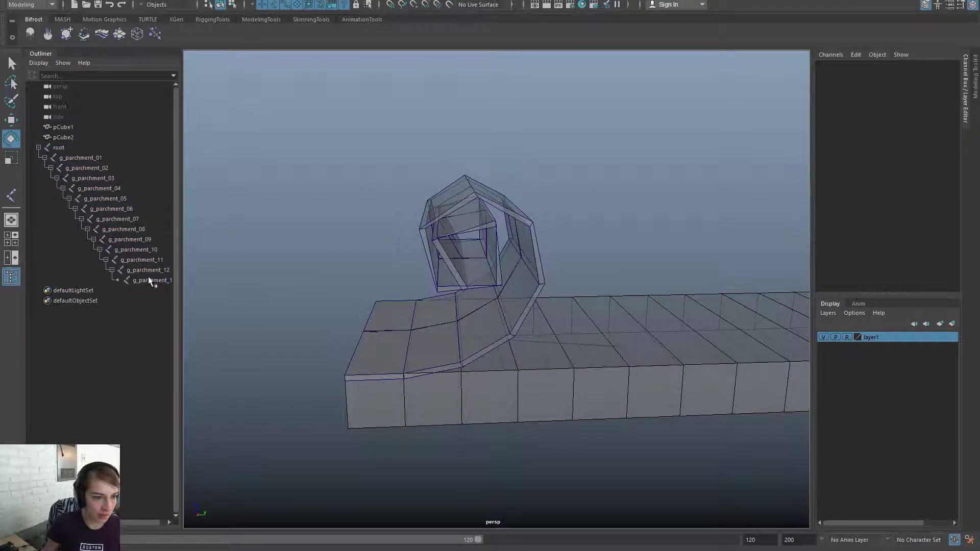
left_click(117, 178)
left_click_drag(466, 225, 231, 204)
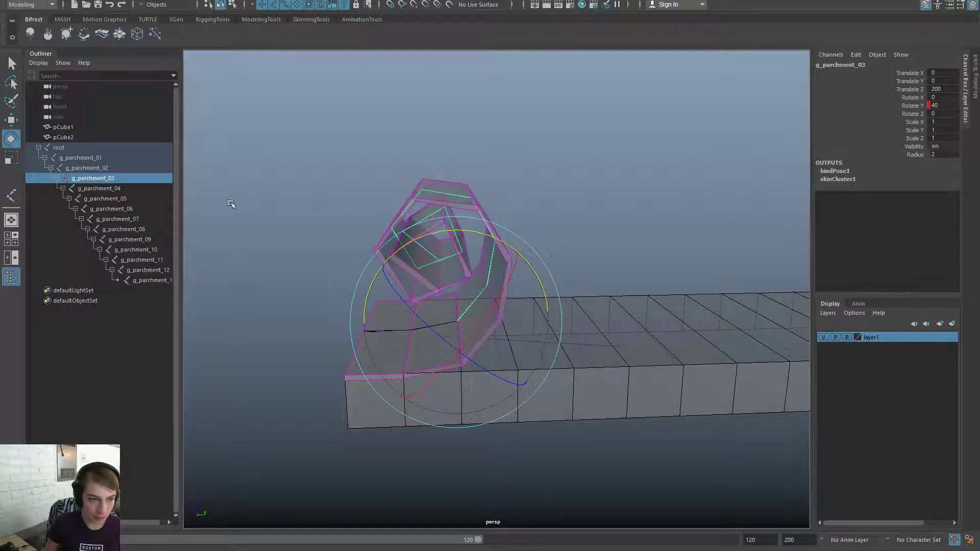
key("ctrl+z")
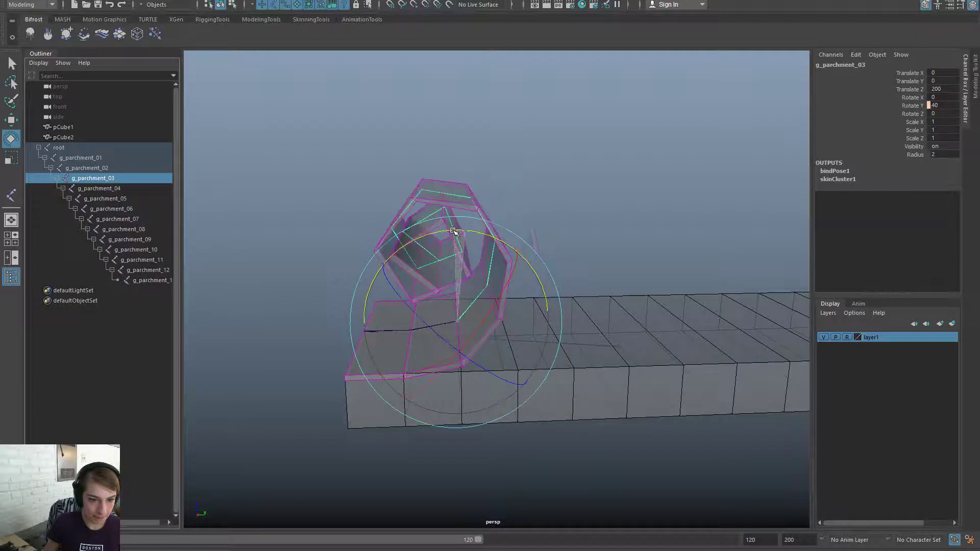
left_click_drag(454, 233, 471, 197)
left_click(141, 188)
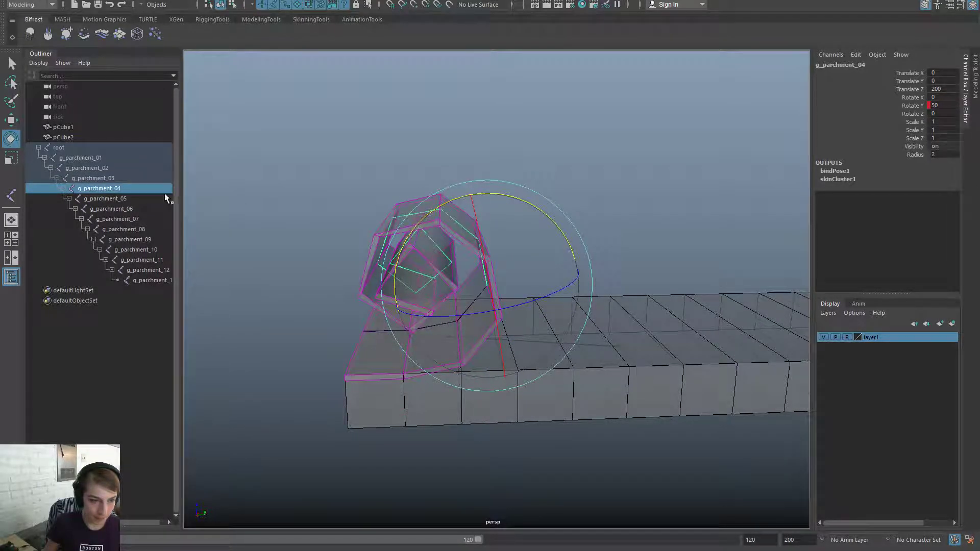
Rotate g_parchment_02 and g_parchment_03 in Y, and bring g_parchment_04 to 60, pulling the roll back over the slab's end
left_click(151, 168)
left_click_drag(440, 240, 375, 232)
left_click(112, 177)
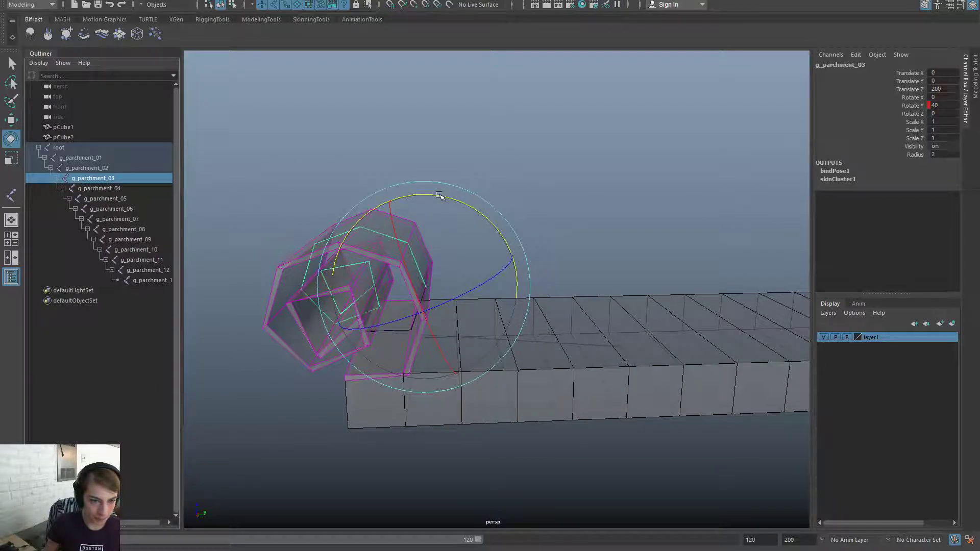
left_click_drag(439, 195, 433, 163)
left_click(102, 189)
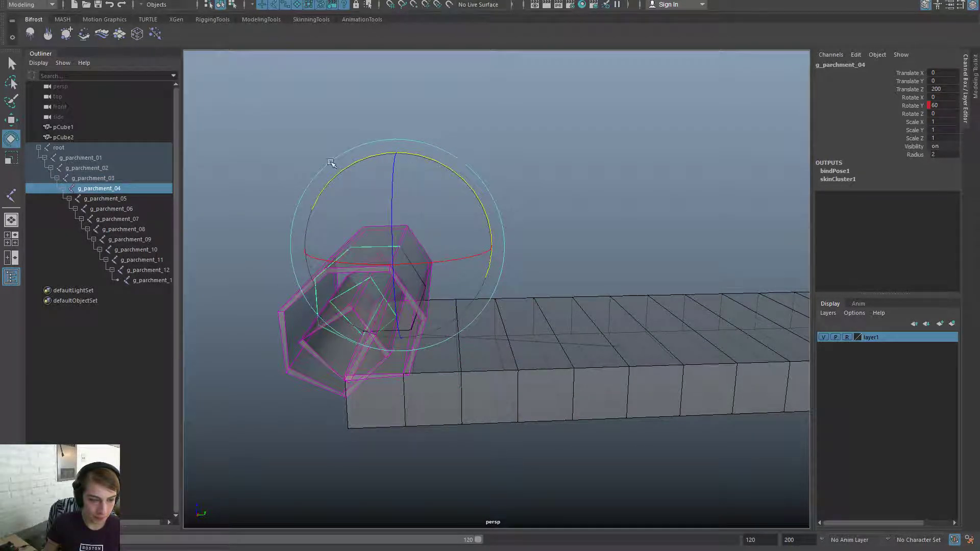
Adjust the Y rotation of joints g_parchment_05 through g_parchment_08 to tighten the roll, bringing g_parchment_08 to 90
left_click(117, 198)
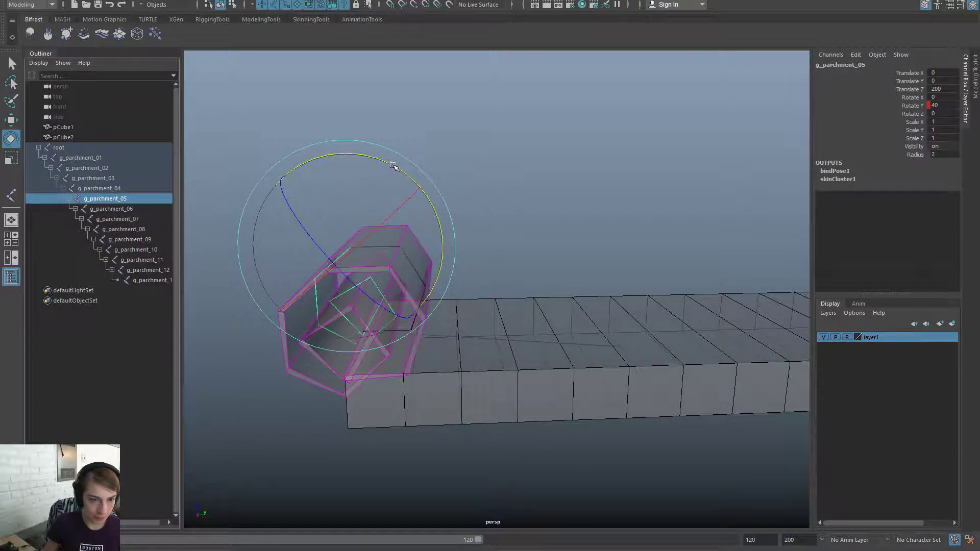
left_click_drag(393, 166, 365, 154)
left_click(120, 206)
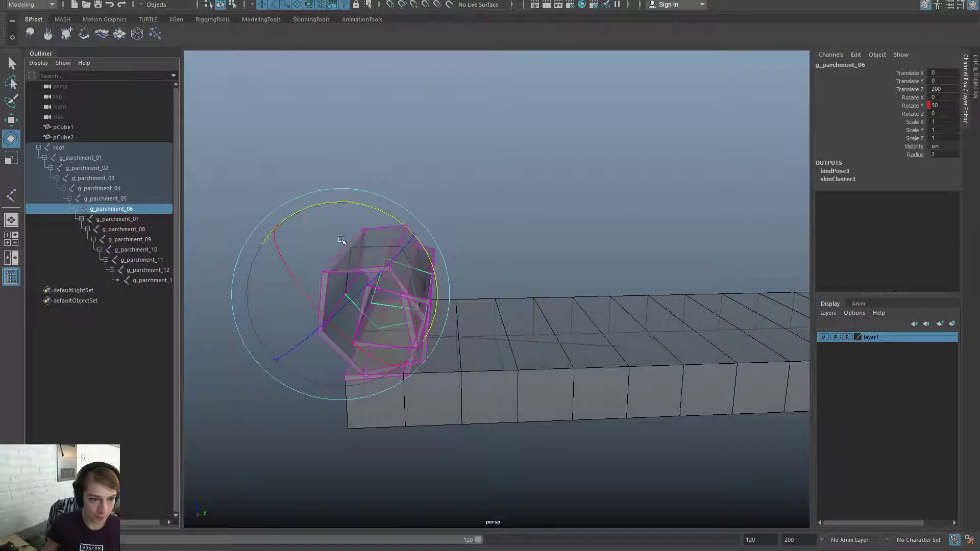
left_click_drag(345, 203, 353, 202)
left_click(119, 219)
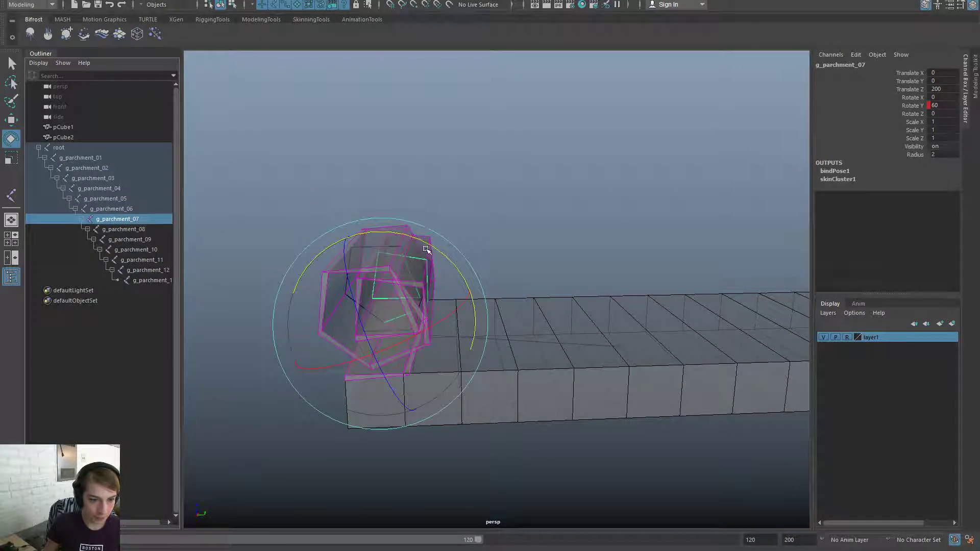
left_click_drag(426, 249, 412, 241)
left_click(118, 228)
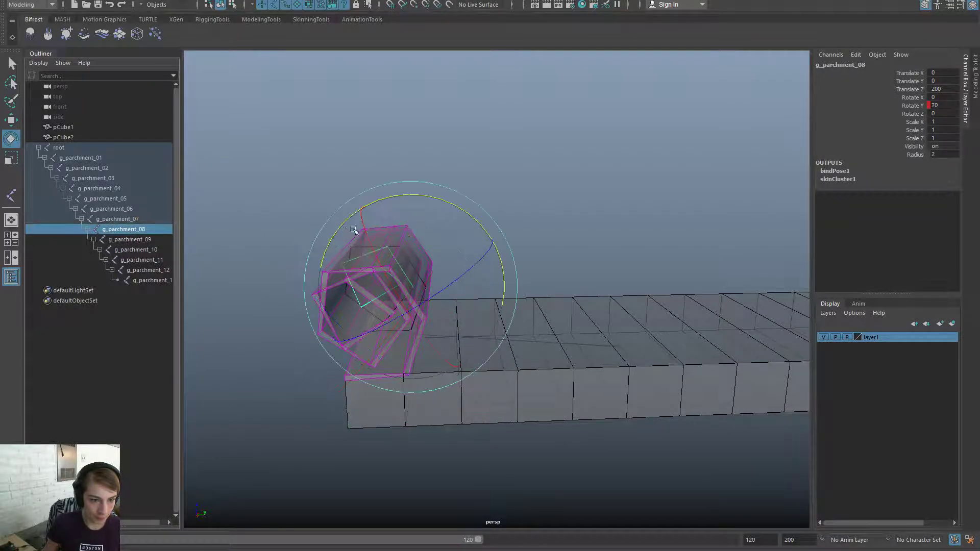
left_click_drag(418, 198, 404, 197)
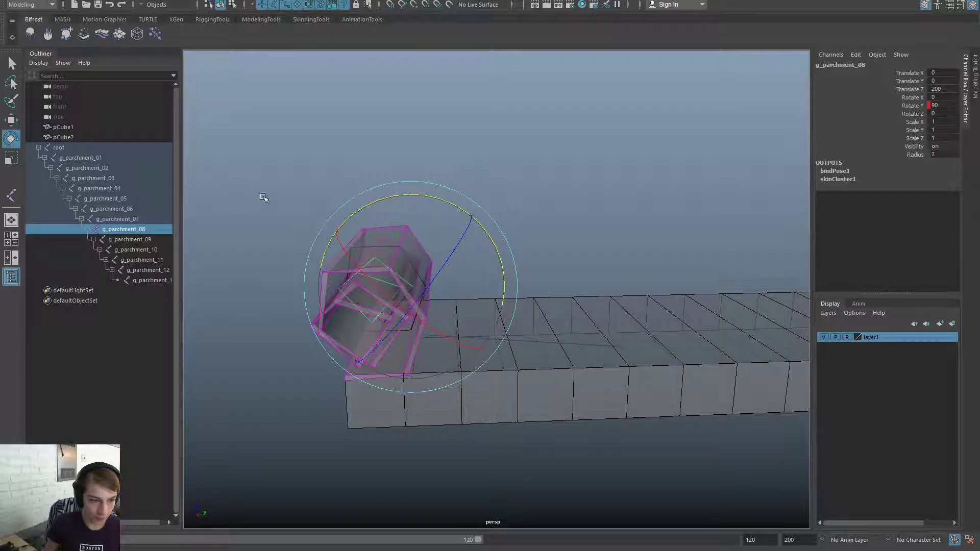
Adjust the Y rotation of g_parchment_09, g_parchment_10 and g_parchment_11 to close the roll's inner end, and scrub the timeline to check it
left_click(122, 240)
left_click_drag(376, 164, 348, 167)
left_click(161, 248)
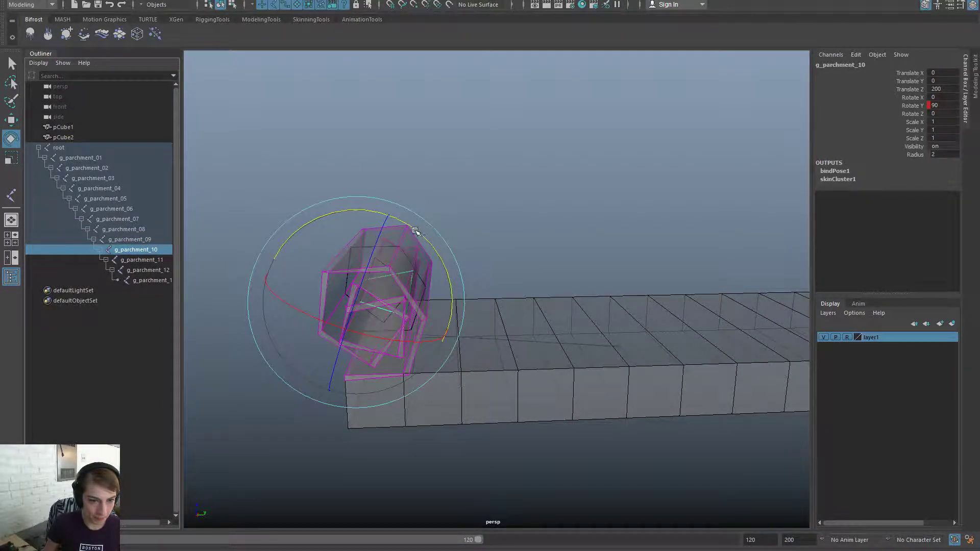
left_click_drag(414, 231, 303, 223)
left_click(153, 260)
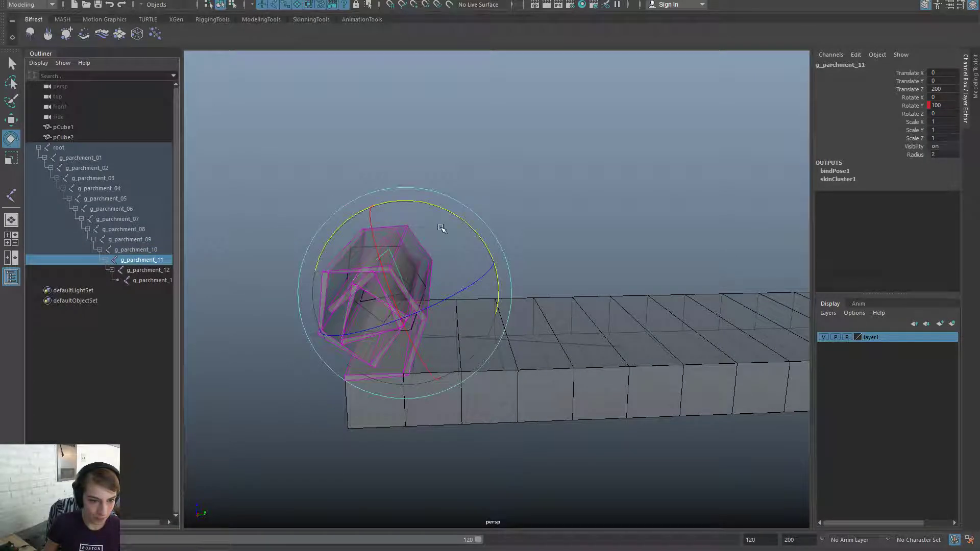
left_click_drag(439, 212, 339, 174)
left_click(149, 270)
left_click(483, 173)
left_click_drag(483, 176, 491, 326, "alt")
right_click_drag(491, 327, 397, 280, "alt")
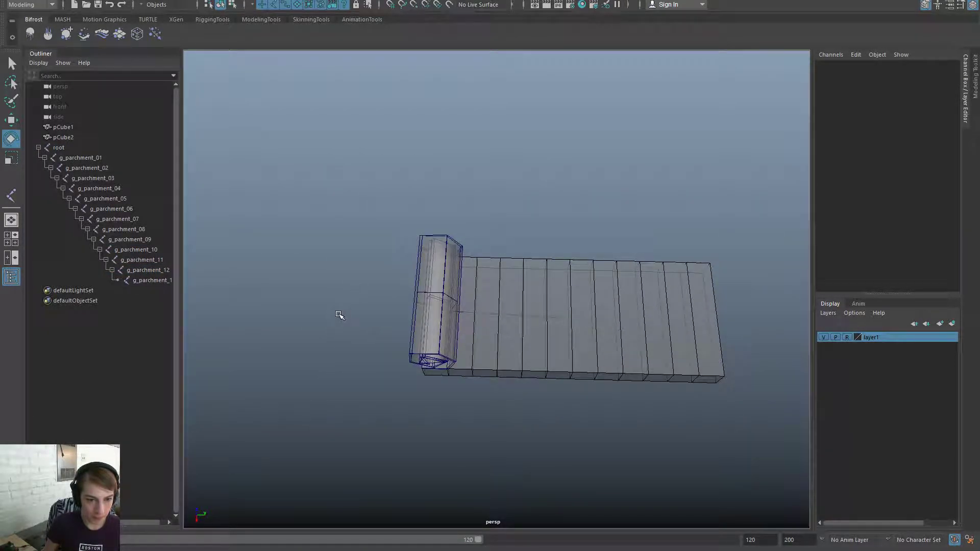
left_click_drag(338, 319, 522, 254, "alt")
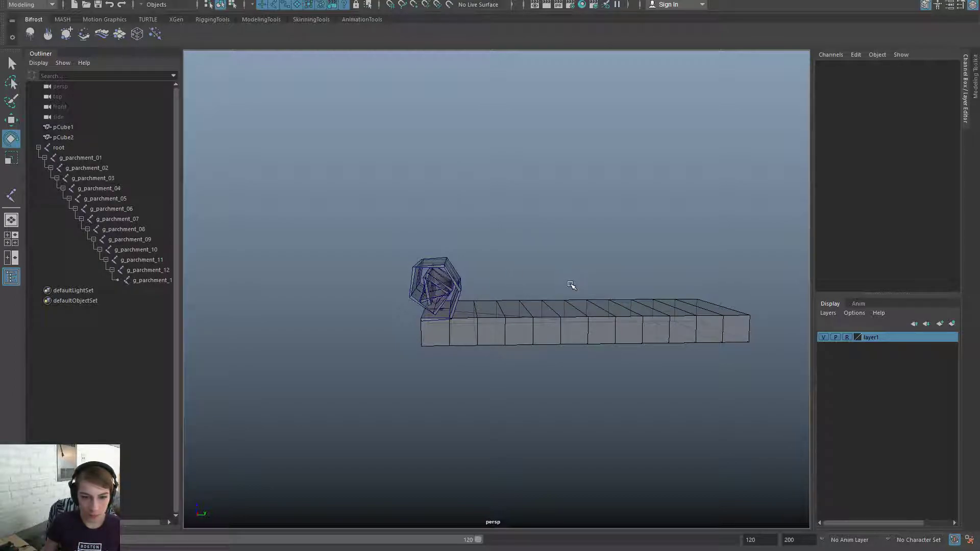
key("ctrl+z")
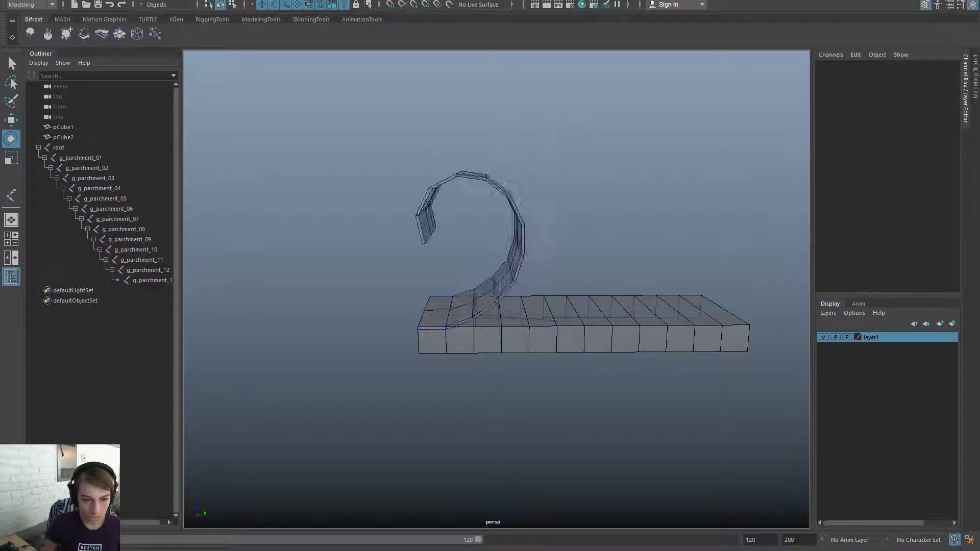
Key g_parchment_01 at the roll's start, then at its end move the roll to about 99, 118, 781 and rotate it about -3, -14, 101
left_click(105, 158)
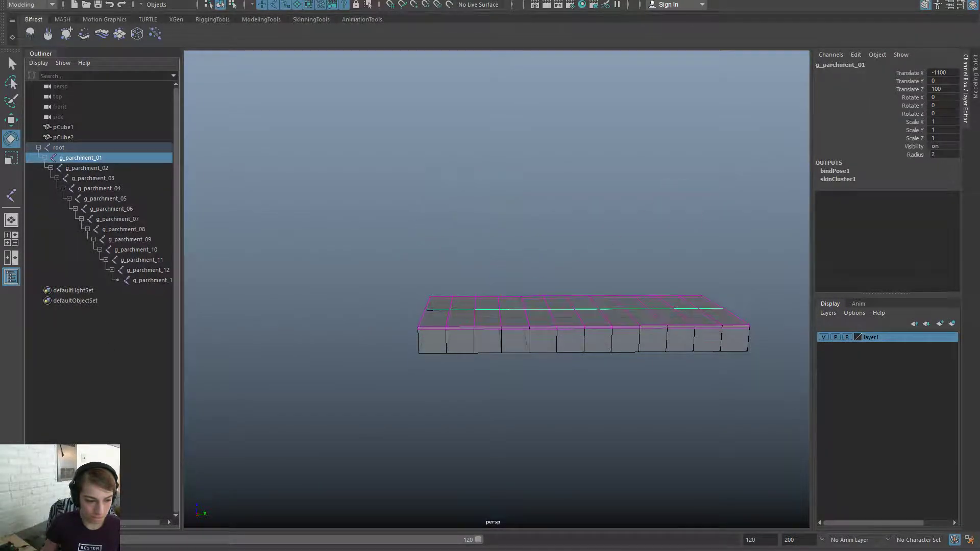
key("s")
key("w")
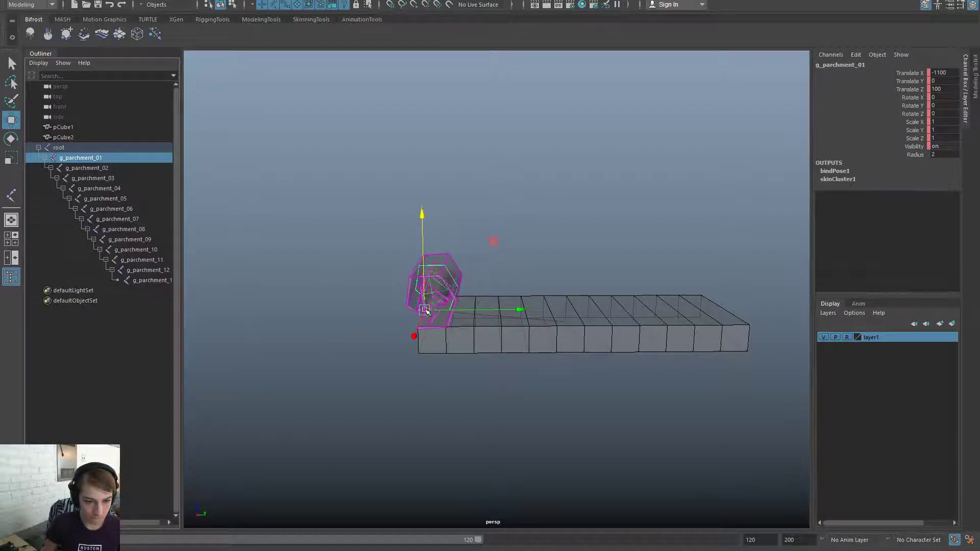
key("e")
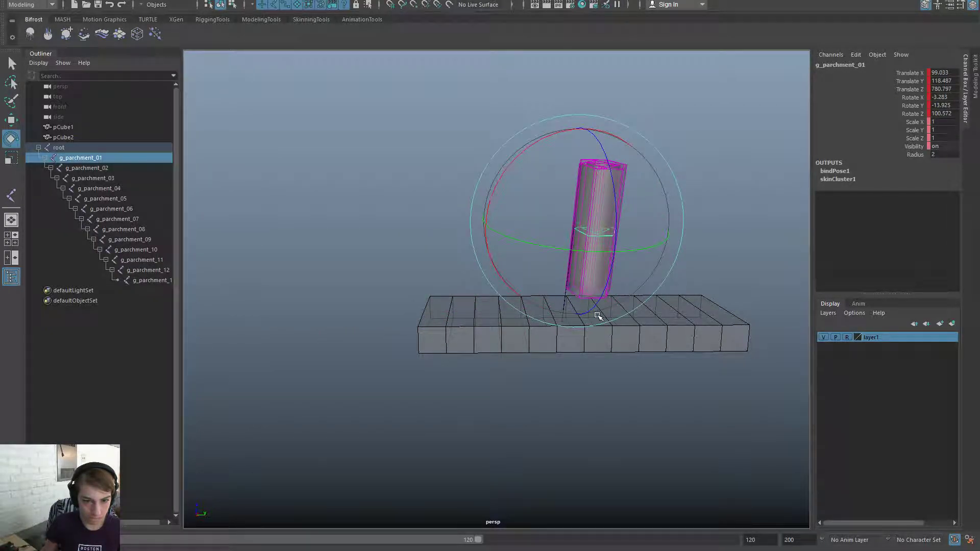
Scrub and play back the animation, checking the roll-up and lift-off from different viewing angles
left_click_drag(149, 547, 132, 534)
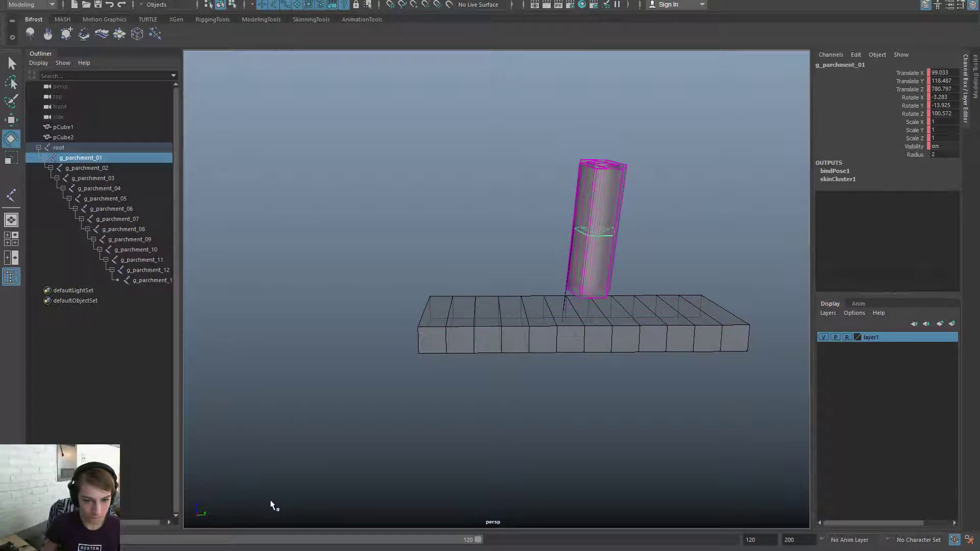
left_click_drag(490, 381, 429, 407, "alt")
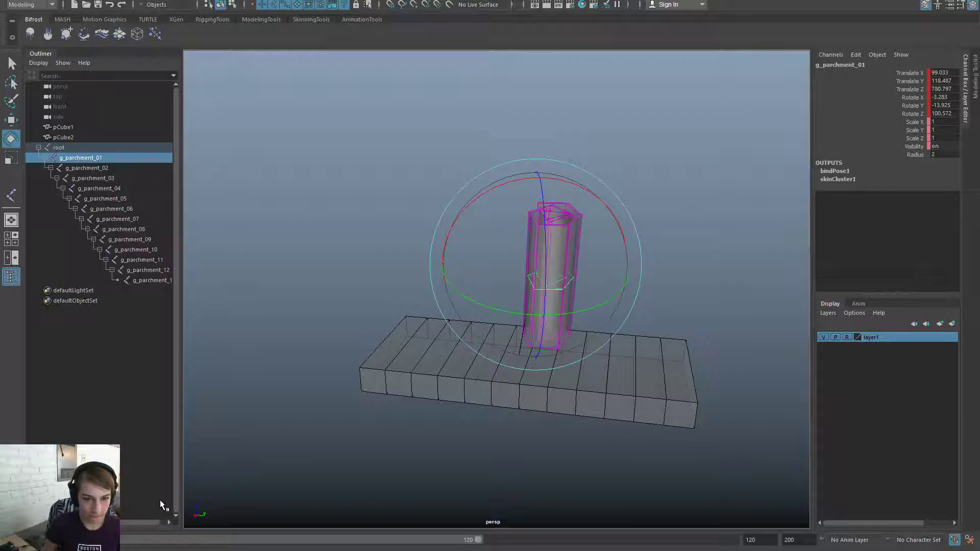
left_click_drag(521, 381, 558, 366, "alt")
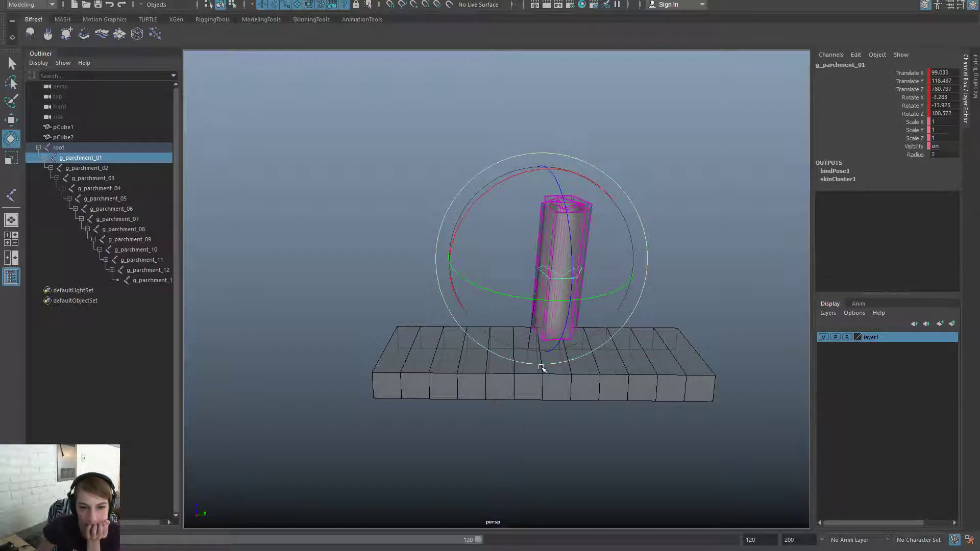
key("alt+v")
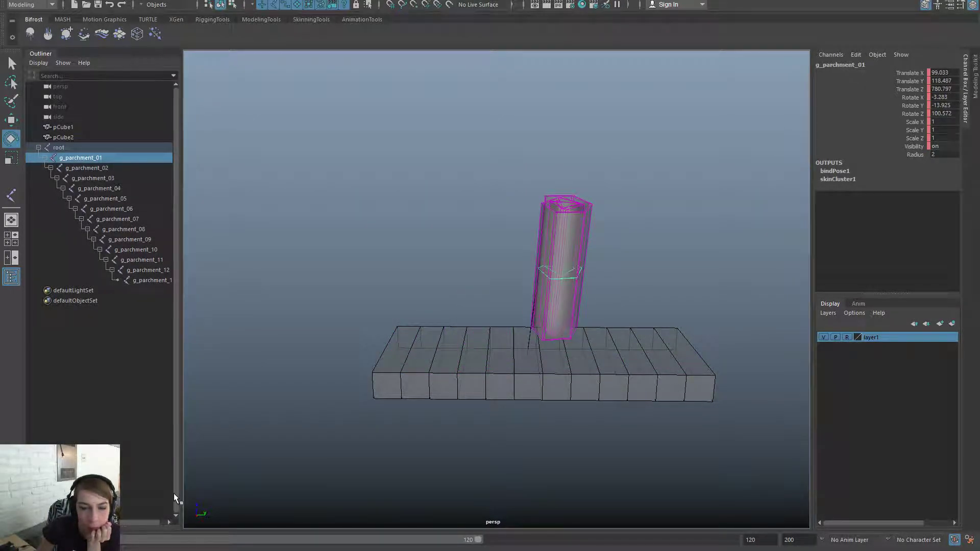
key("alt+v")
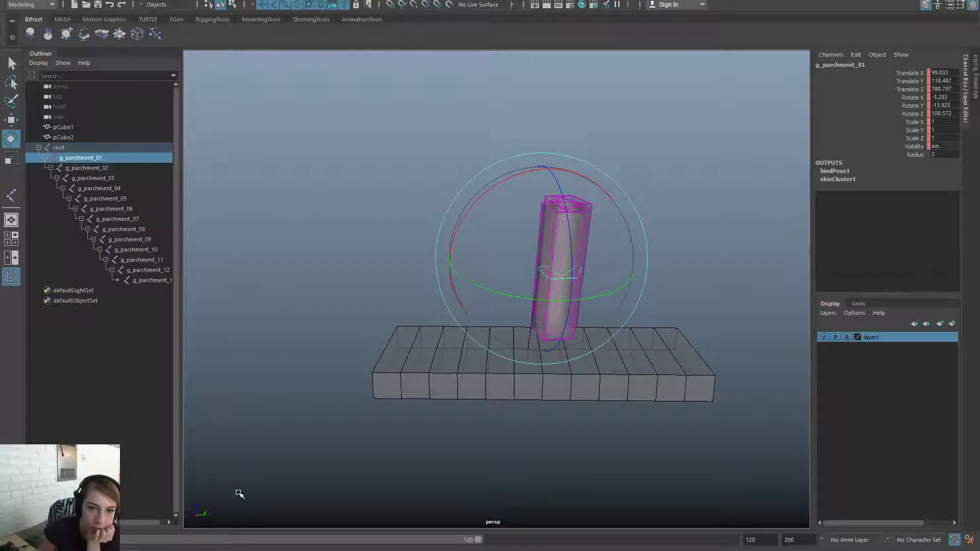
Create a polygon cube with nothing else selected and set its X, Y and Z scale to 200
left_click(346, 286)
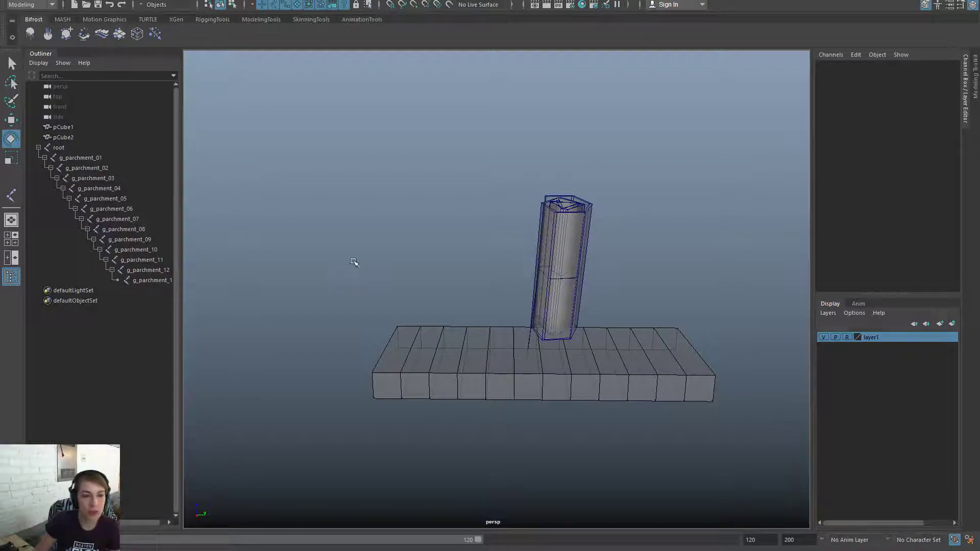
key("space")
left_click(285, 246)
mouse_move(345, 280)
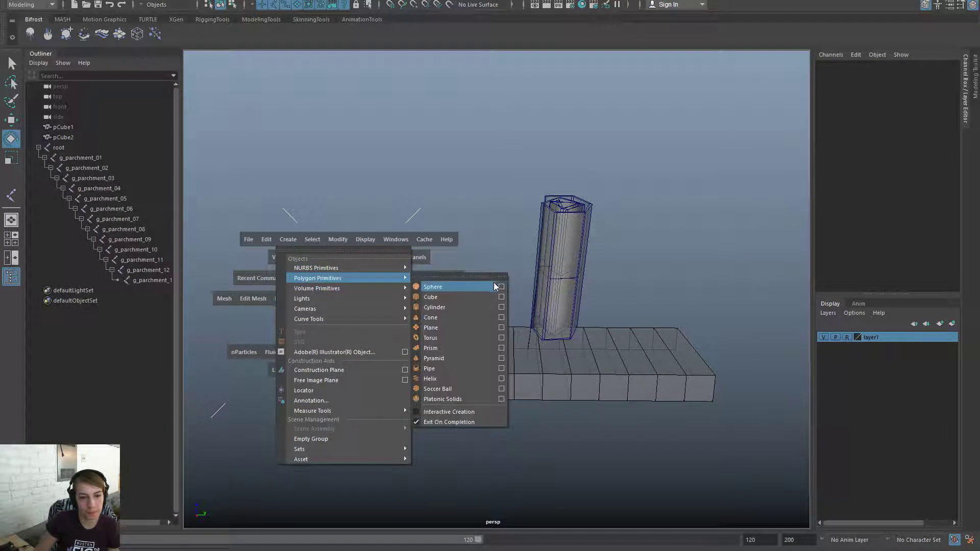
left_click(452, 297)
left_click_drag(941, 121, 943, 134)
type("200")
key("Return")
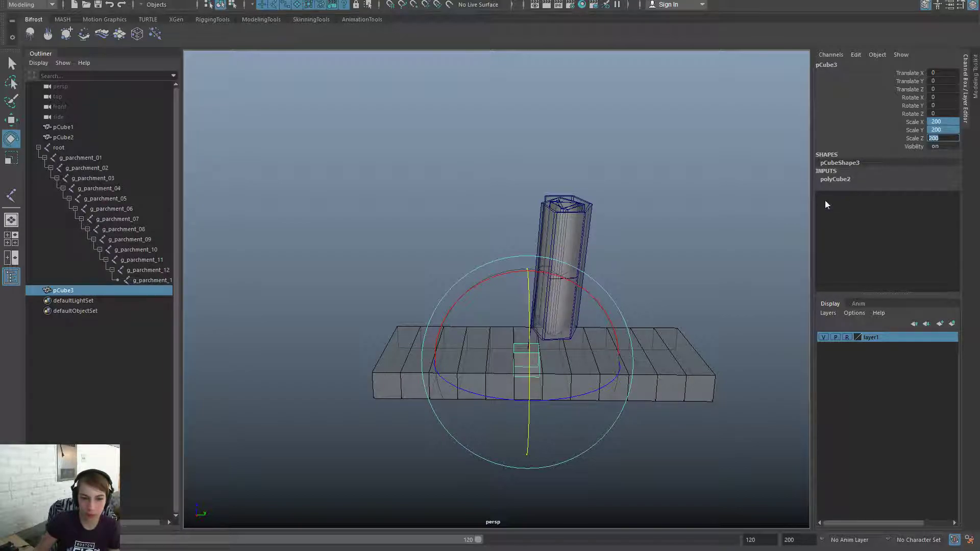
Move the new cube along X to -650, to the long edge of the slab beside the roll
left_click_drag(740, 265, 575, 355, "alt")
key("w")
left_click_drag(455, 390, 518, 377)
key("minus")
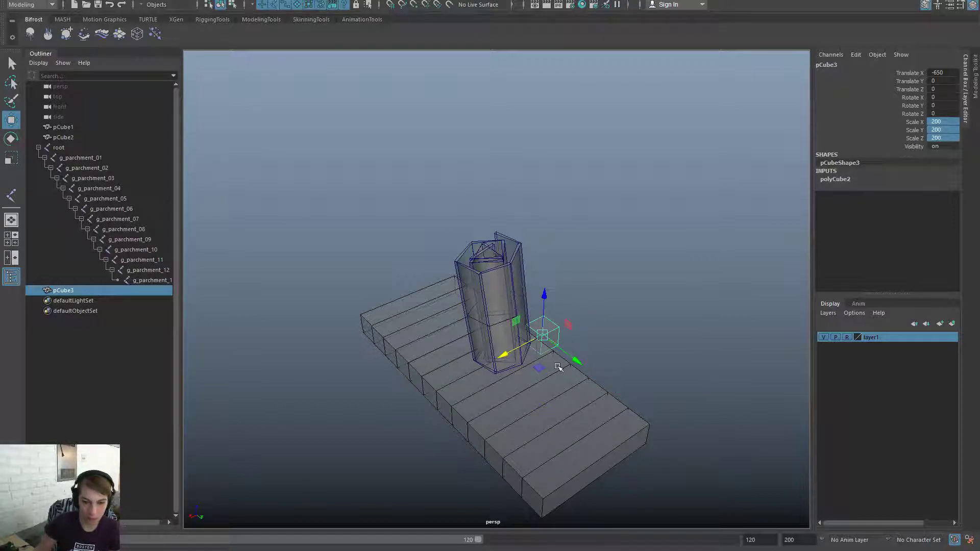
Move pCube3 along Y to Translate Y 800 and open its polyCube2 creation settings
left_click_drag(558, 367, 627, 419)
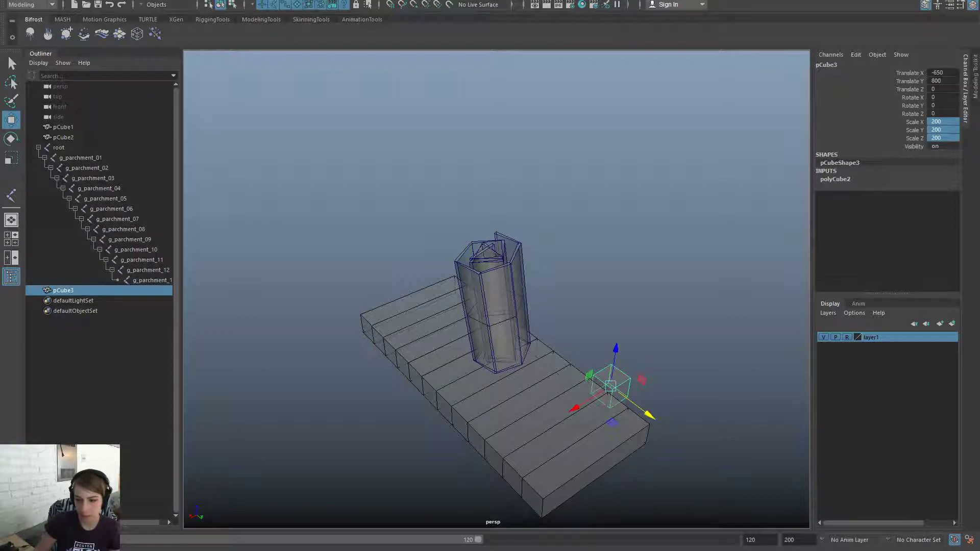
left_click(945, 98)
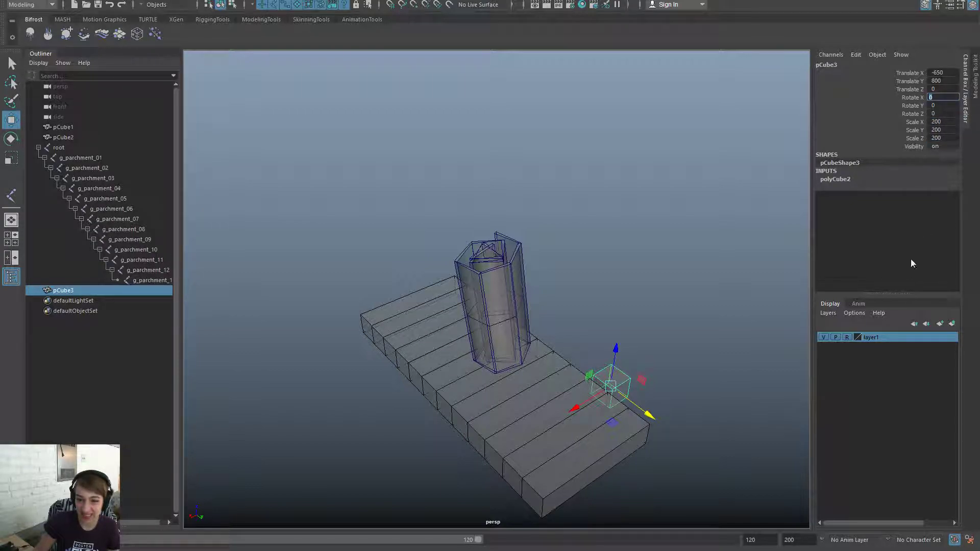
left_click(840, 179)
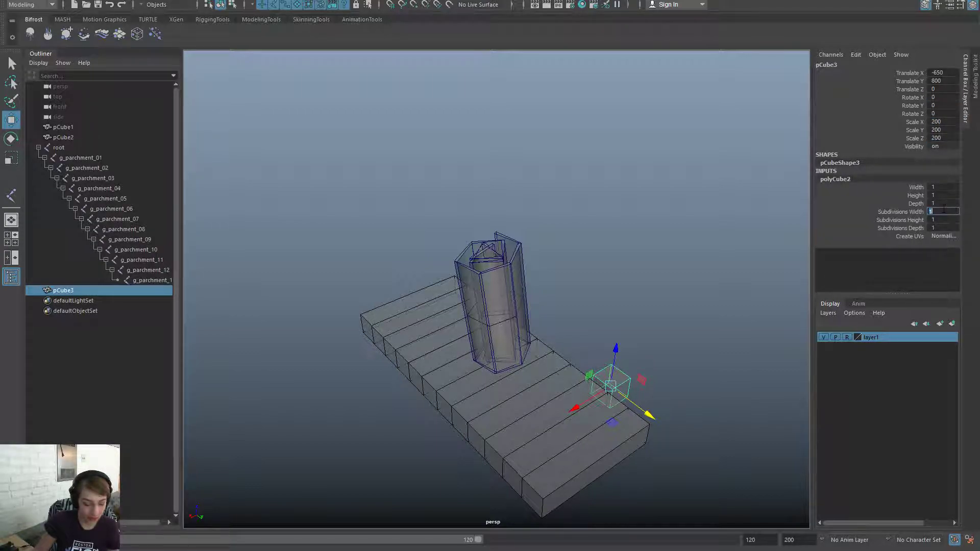
left_click(947, 218)
type("6")
left_click(949, 211)
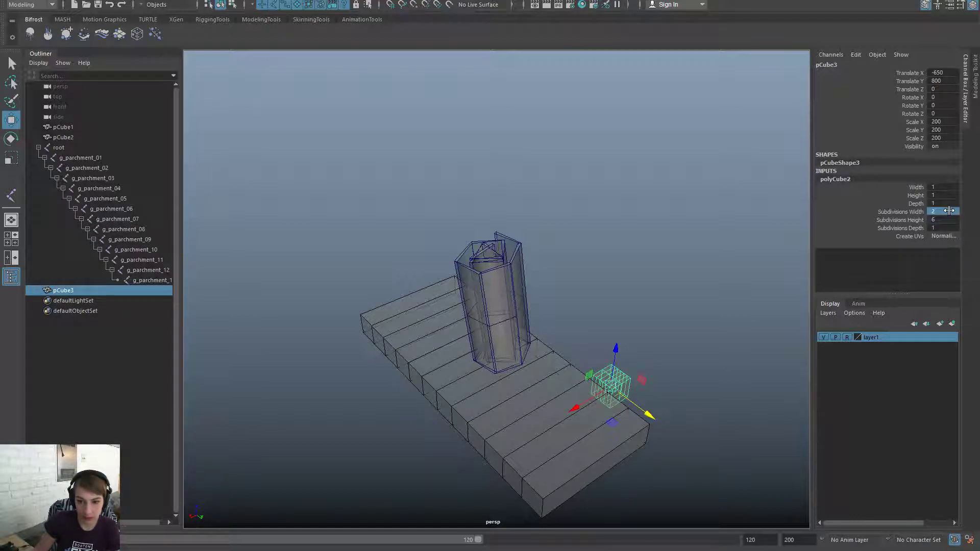
left_click(952, 221)
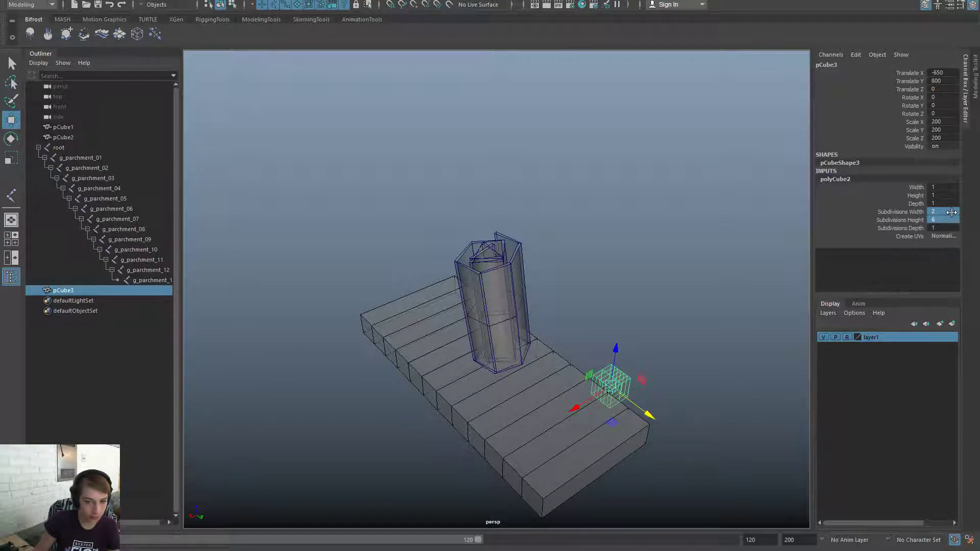
type("1")
left_click(946, 195)
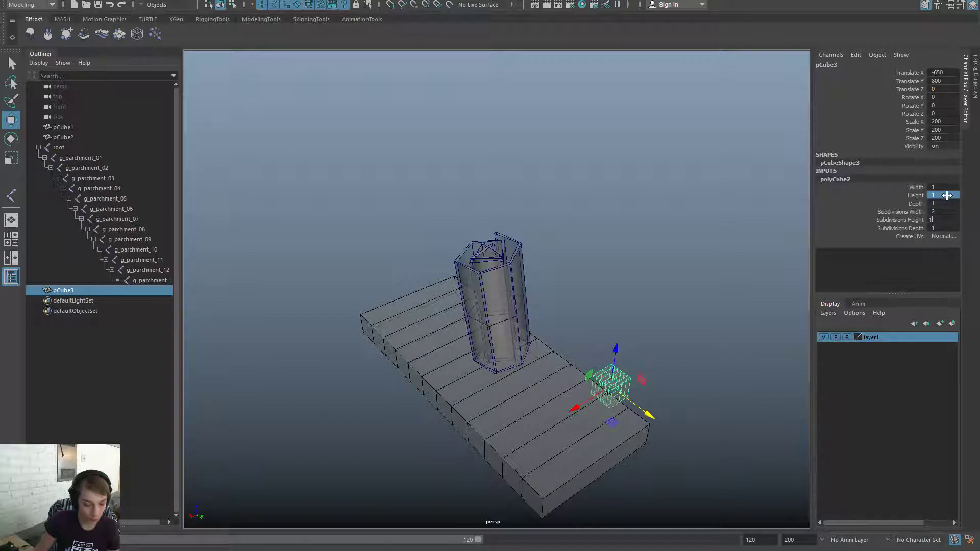
type("22")
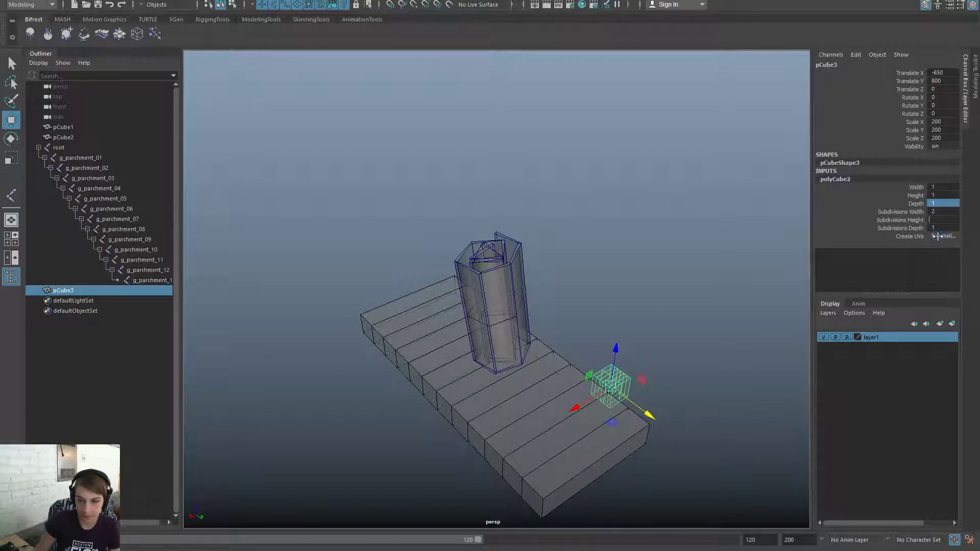
left_click(945, 209)
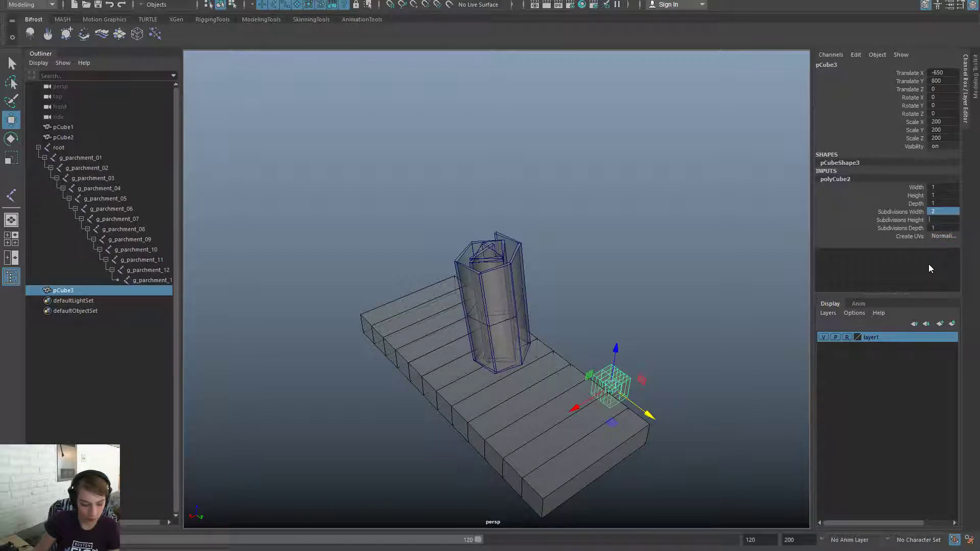
type("1")
key("Return")
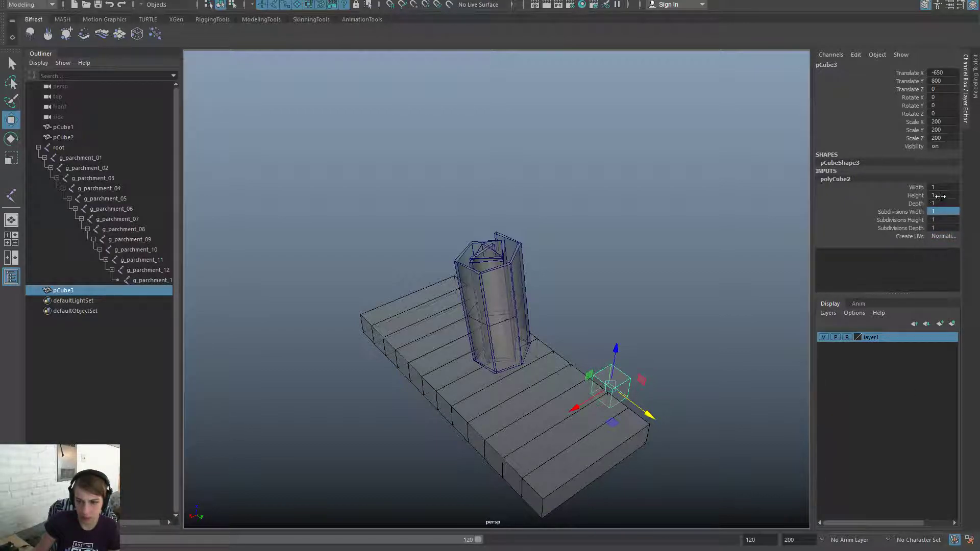
Set the polyCube2 height to 2 and its width to 6
left_click(916, 196)
double_click(942, 194)
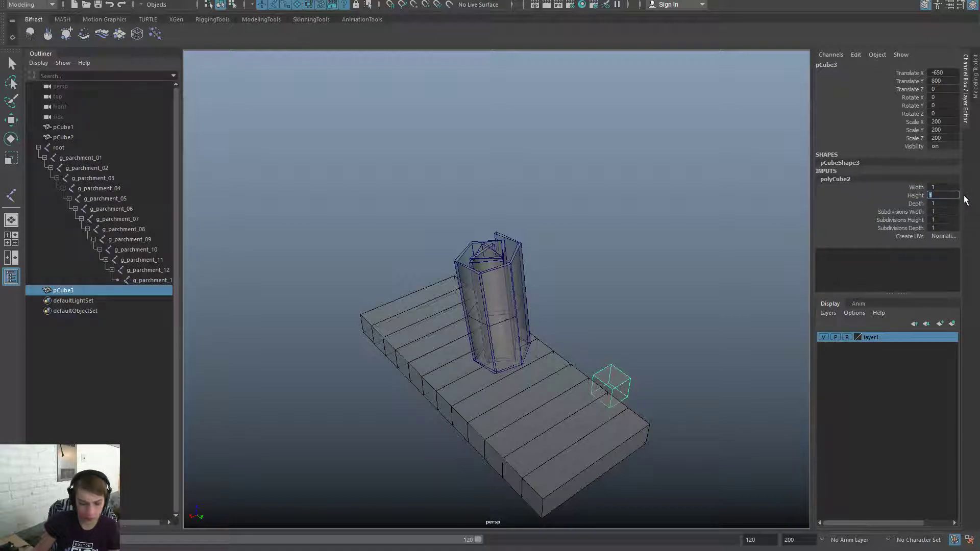
type("2")
key("Return")
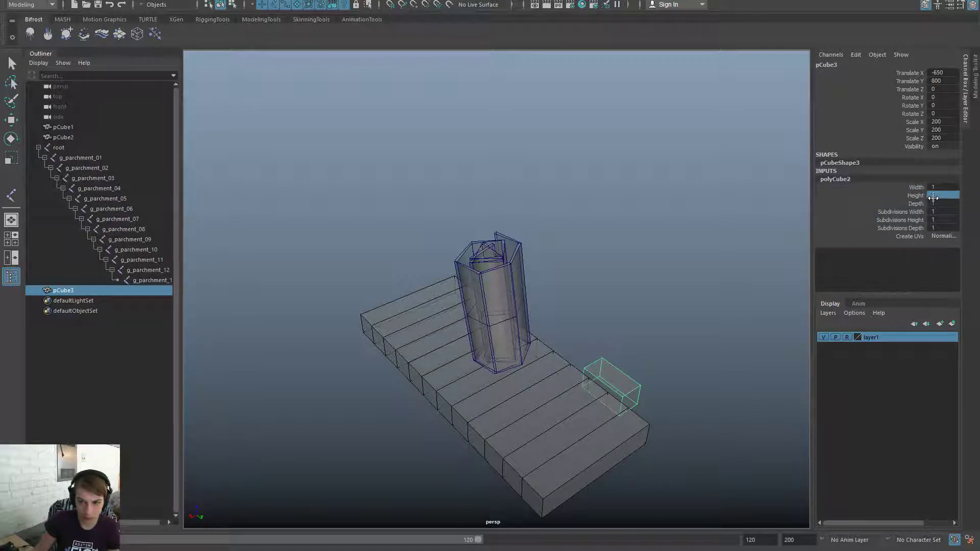
left_click(941, 187)
double_click(942, 187)
type("6")
key("Return")
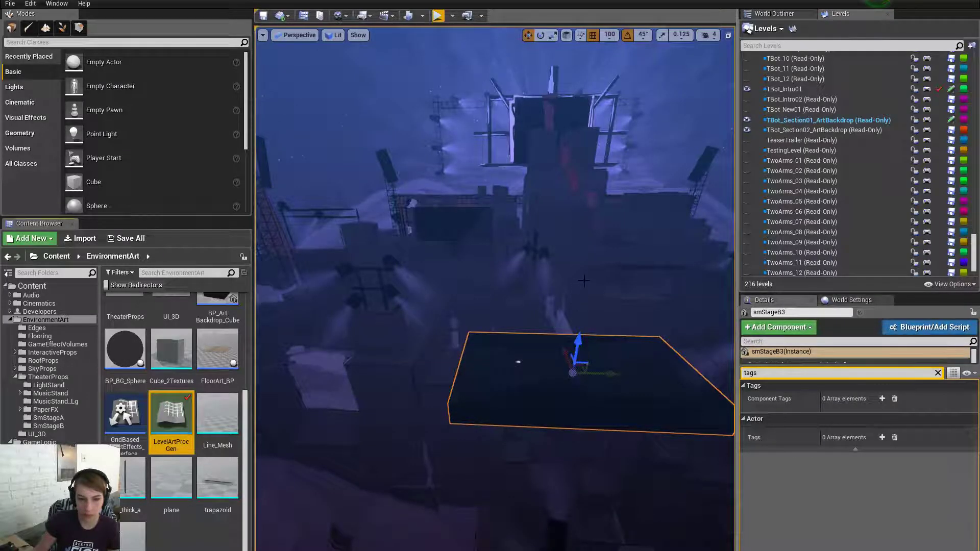
Switch to Unreal Editor and examine the proportions of the smStageB3 and smStageB stage blocks
scroll(495, 286, "up", 5)
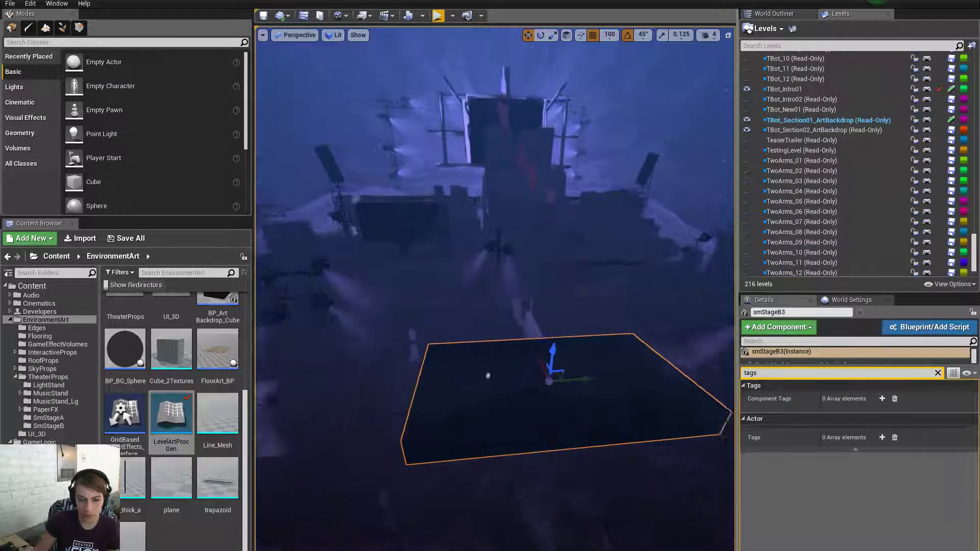
right_click_drag(495, 285, 470, 383)
left_click(586, 372)
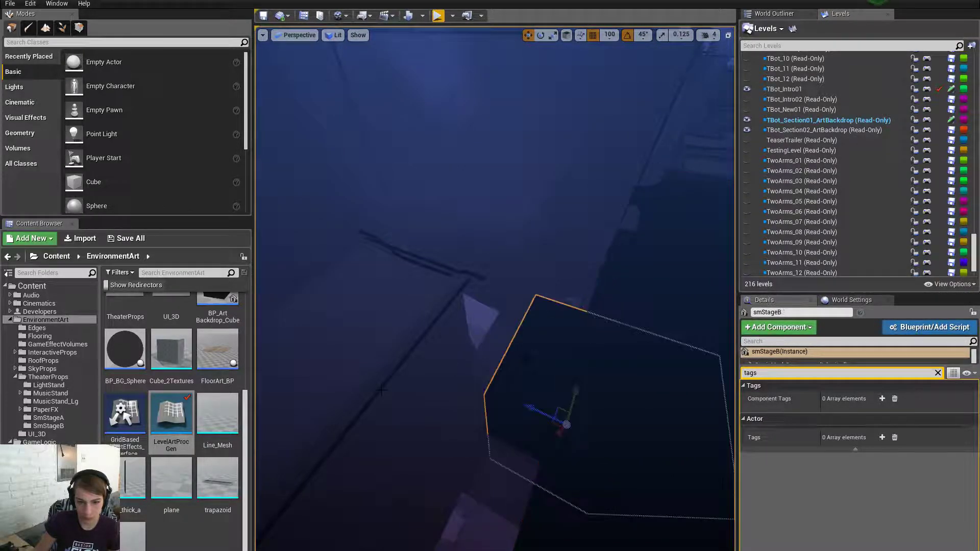
right_click_drag(587, 373, 709, 315)
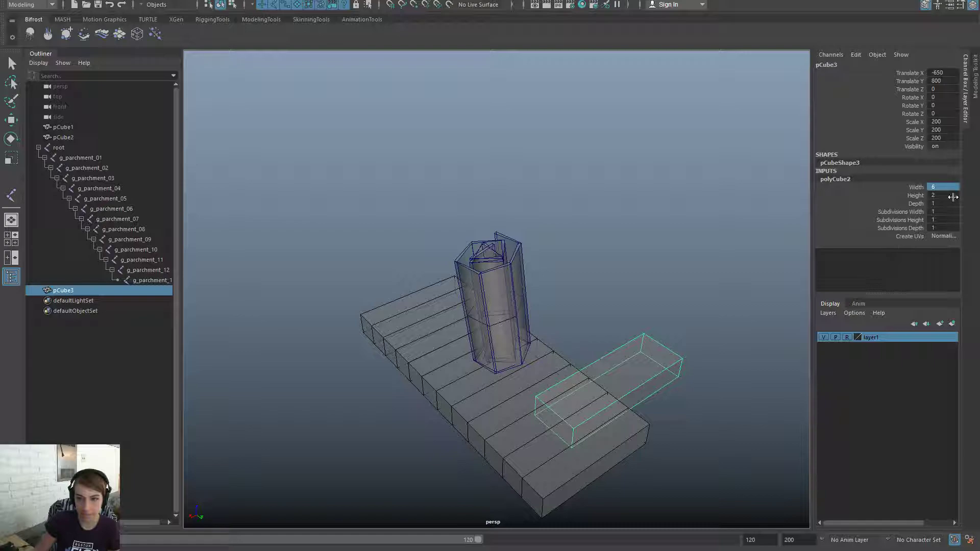
Switch back to Maya and set the polyCube2 width to 3
left_click(942, 187)
type("3")
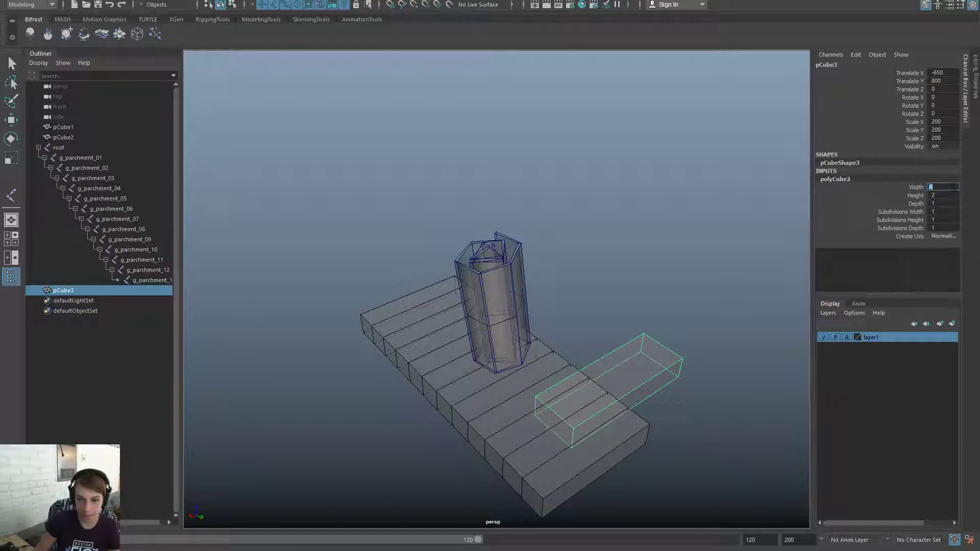
key("Return")
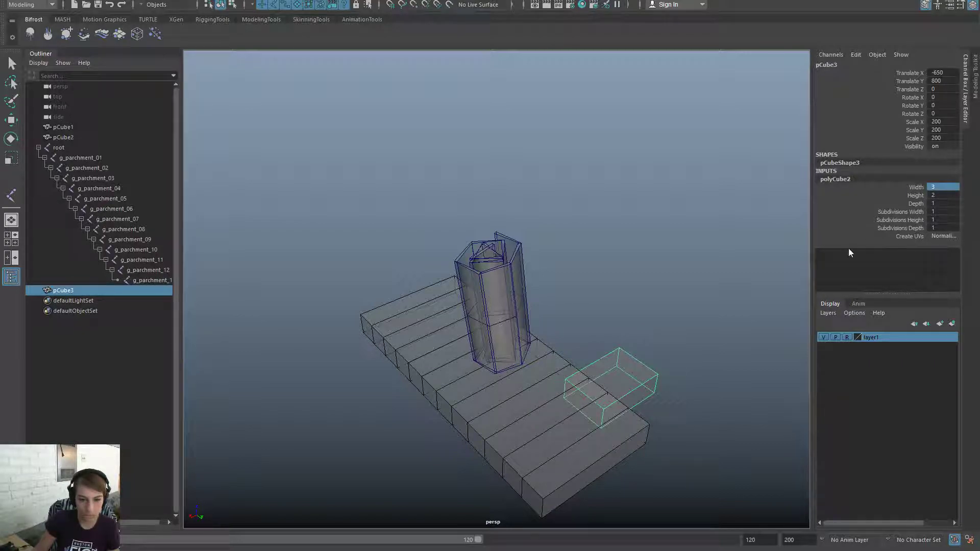
Move pCube3 beside the end of the segmented slab, to Translate X -800 and Translate Y 1100
mouse_move(609, 310)
right_mouse_down()
mouse_move(557, 319)
mouse_move(609, 307)
right_mouse_up()
left_click_drag(610, 307, 623, 357, "alt")
key("w")
left_click_drag(582, 460, 605, 497)
left_click_drag(550, 466, 569, 461)
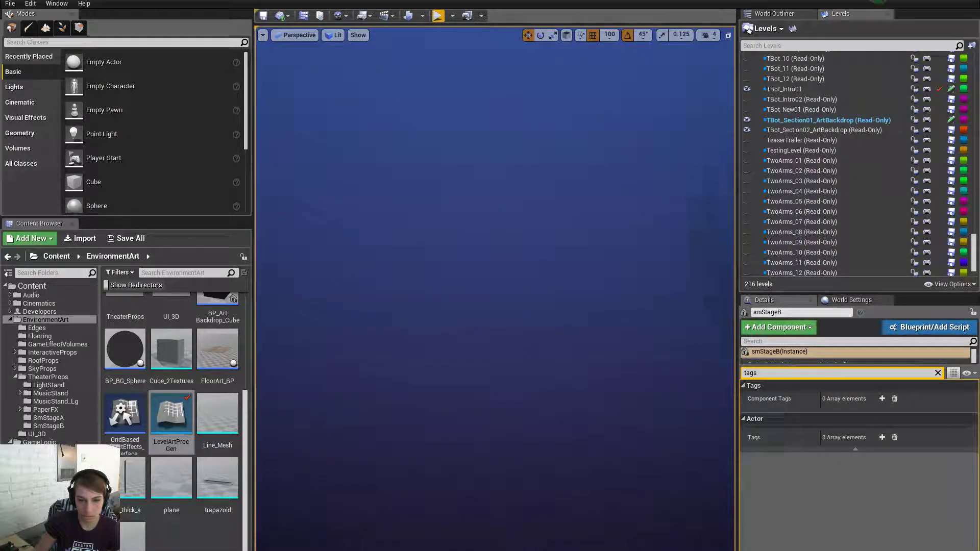
Switch to Unreal Editor and examine where the smStageB3 block sits relative to the surrounding stage
right_click_drag(286, 400, 378, 395)
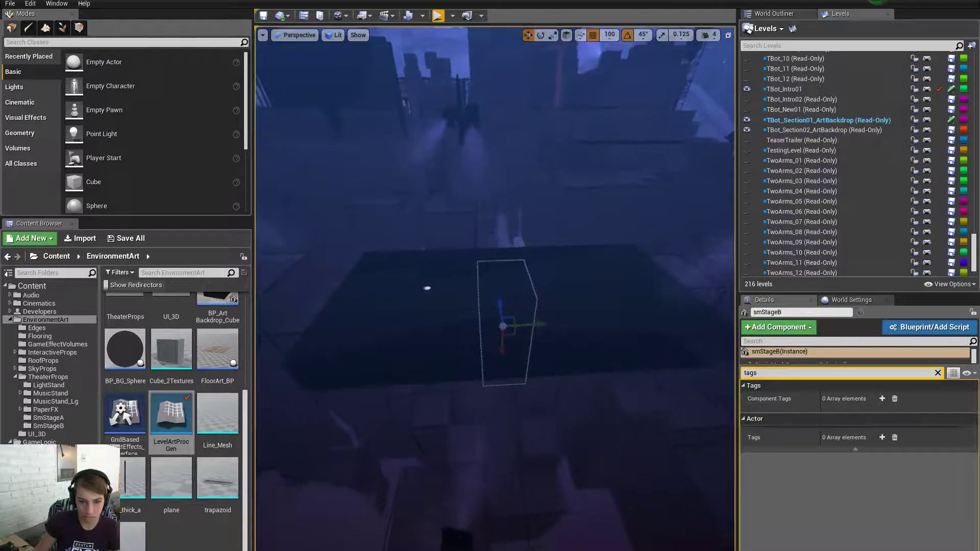
left_click(408, 336)
mouse_move(408, 337)
right_mouse_down()
mouse_move(408, 358)
mouse_move(406, 321)
right_mouse_up()
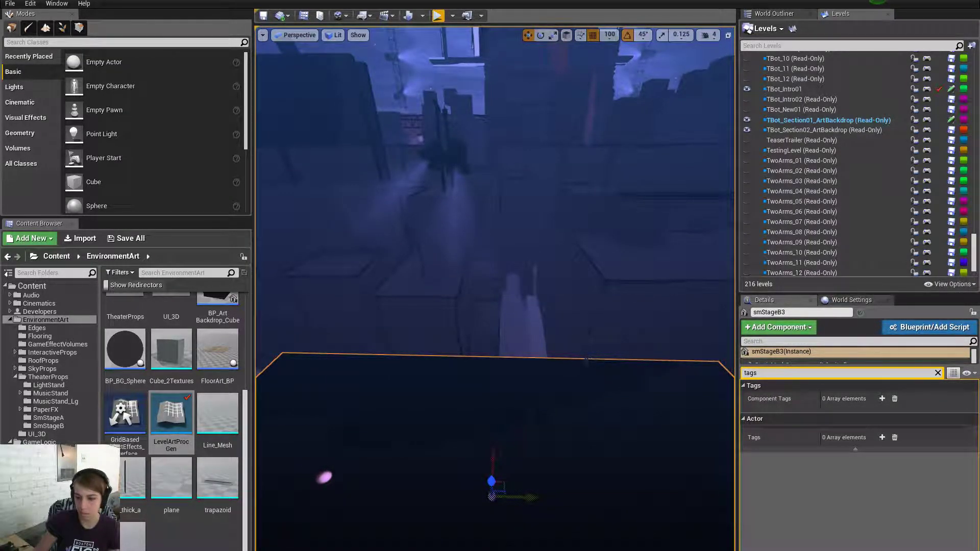
Switch back to Maya and move pCube3 under the parchment roll, to Translate X -400 and Translate Y 250
key("alt+Tab")
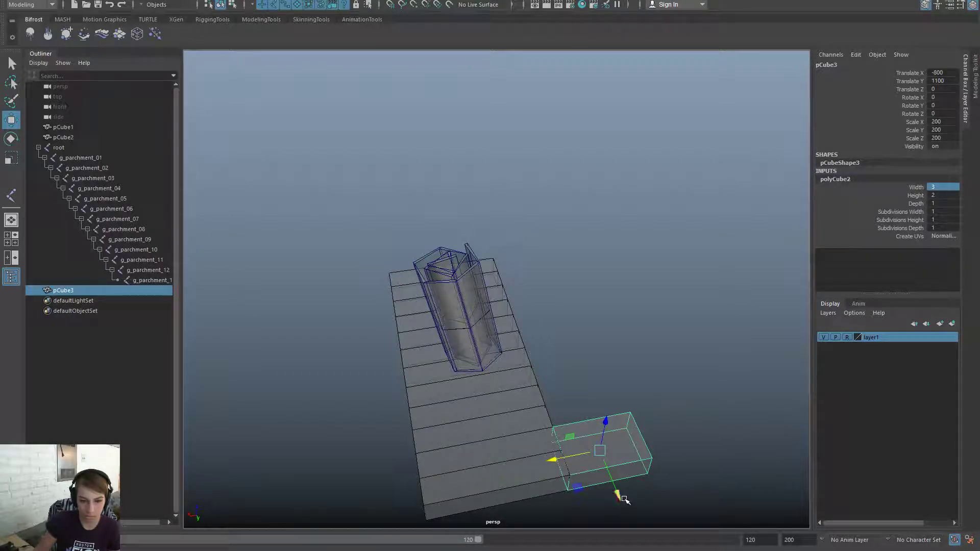
left_click_drag(623, 499, 581, 399)
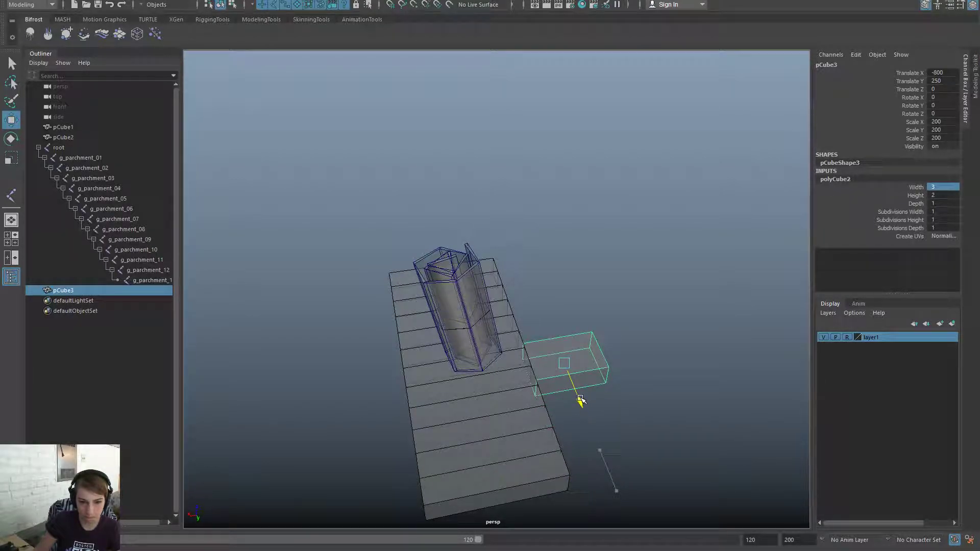
left_click_drag(518, 366, 468, 380)
right_click_drag(607, 399, 571, 305)
left_click_drag(477, 400, 494, 411, "alt")
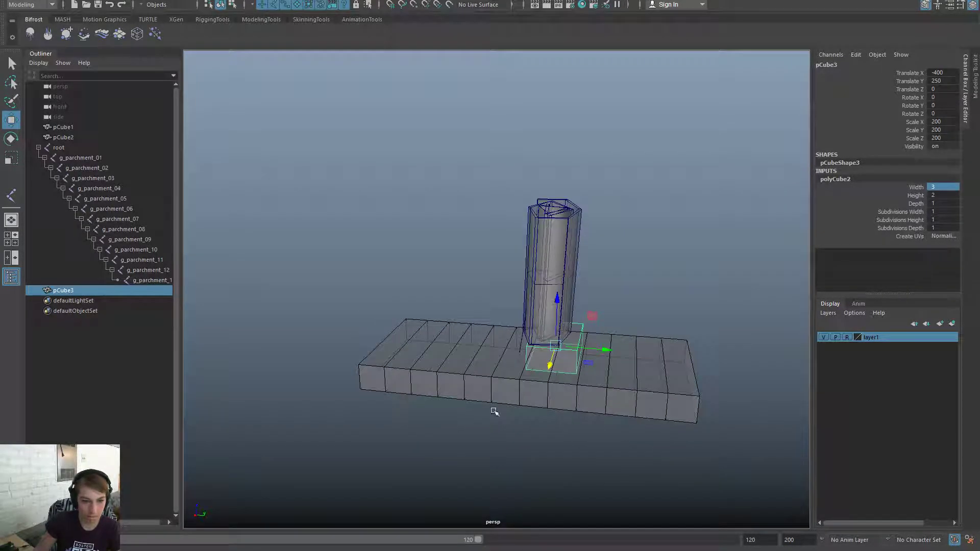
Scrub the parchment animation and select all the joints from g_parchment_01 through g_parchment_13
mouse_move(118, 549)
left_mouse_down()
mouse_move(46, 549)
mouse_move(214, 542)
mouse_move(61, 549)
mouse_move(118, 549)
left_mouse_up()
left_click(77, 161)
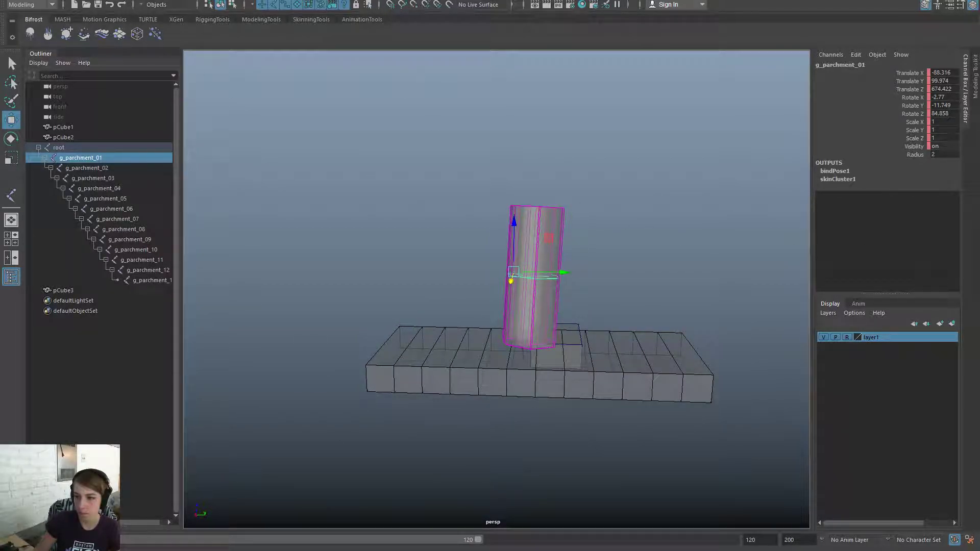
left_click(146, 279, "shift")
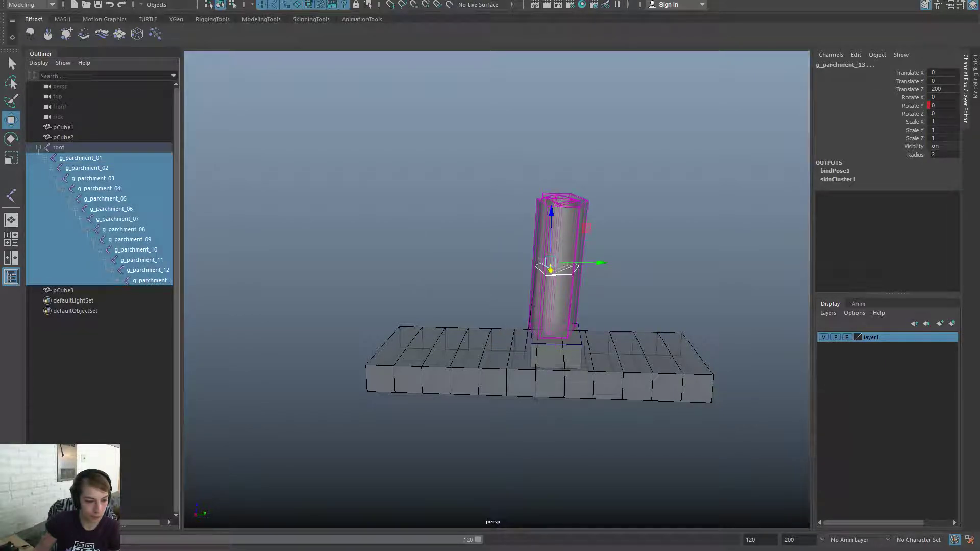
key("w")
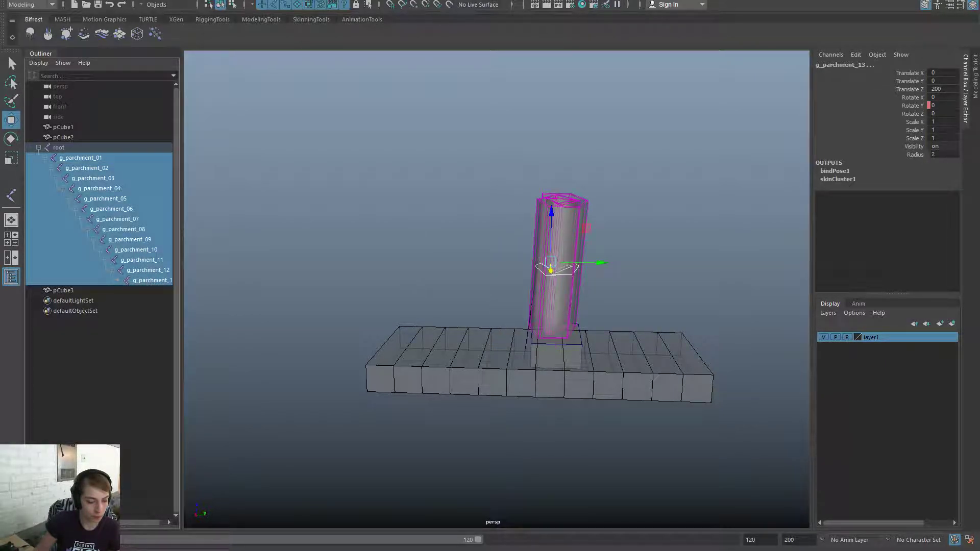
key("ctrl+space")
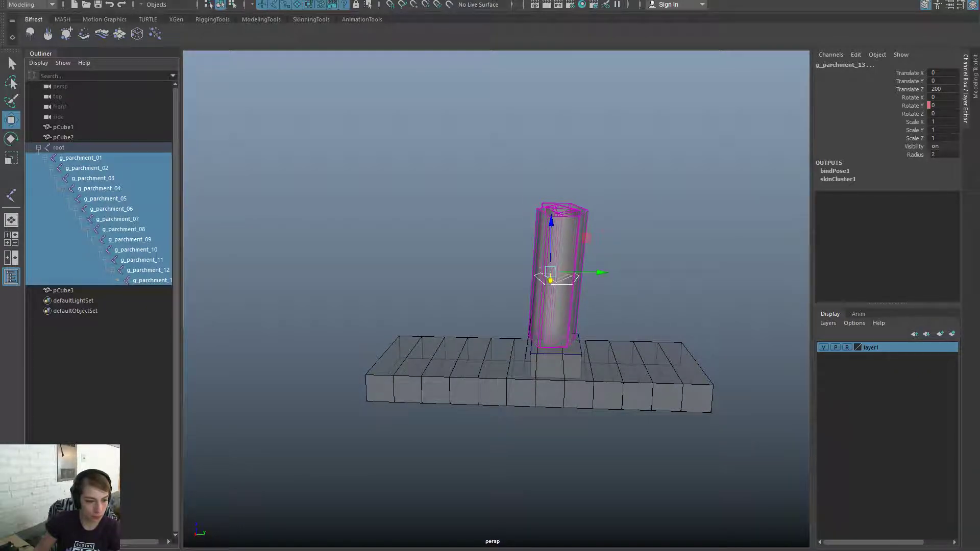
key("ctrl+space")
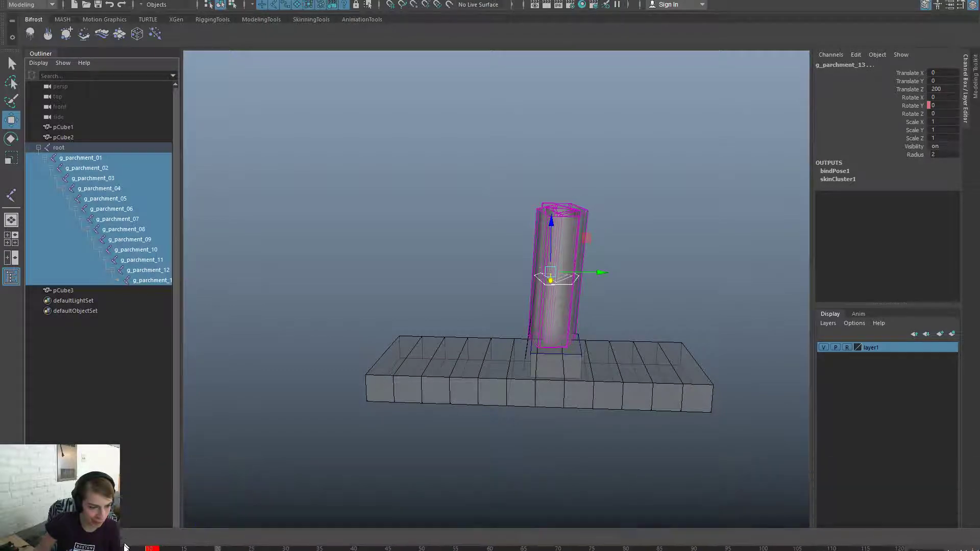
key("ctrl+space")
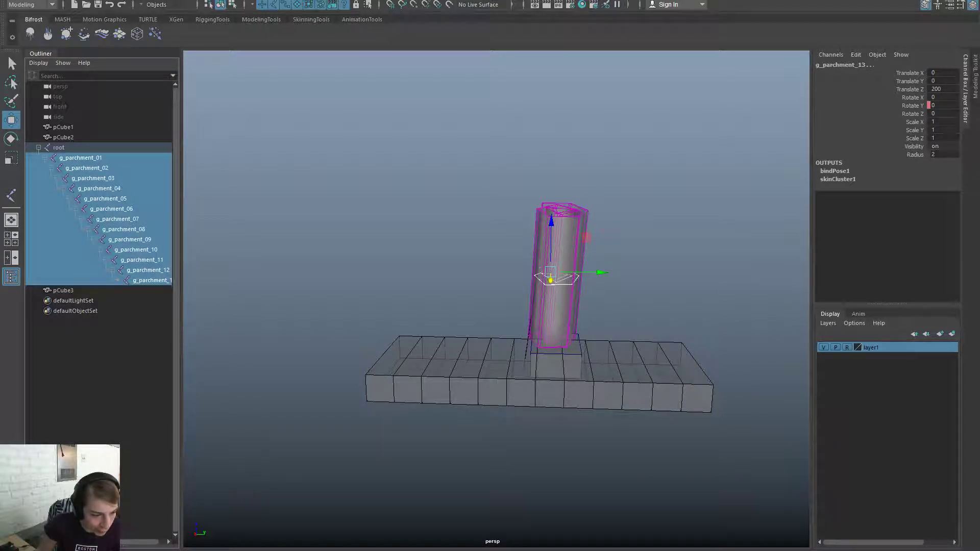
key("ctrl+space")
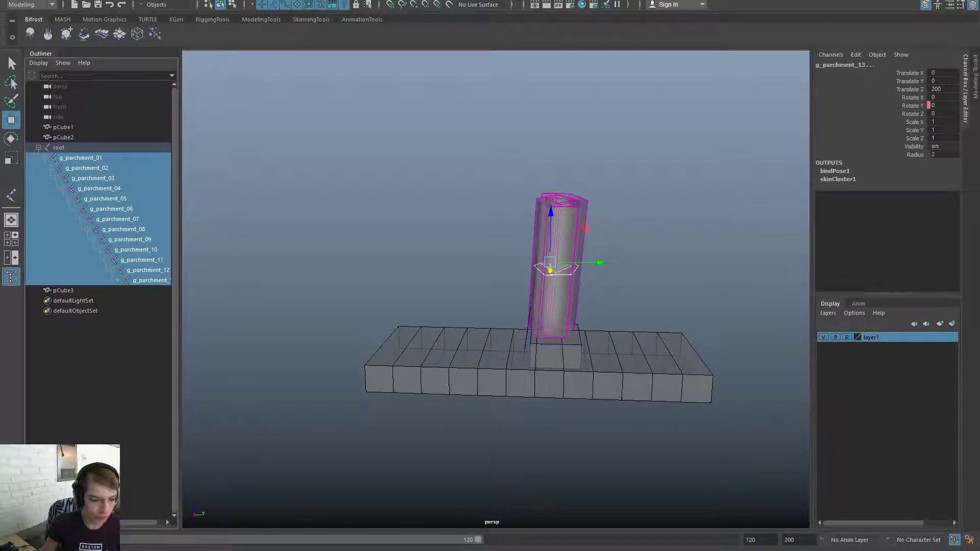
key("alt+v")
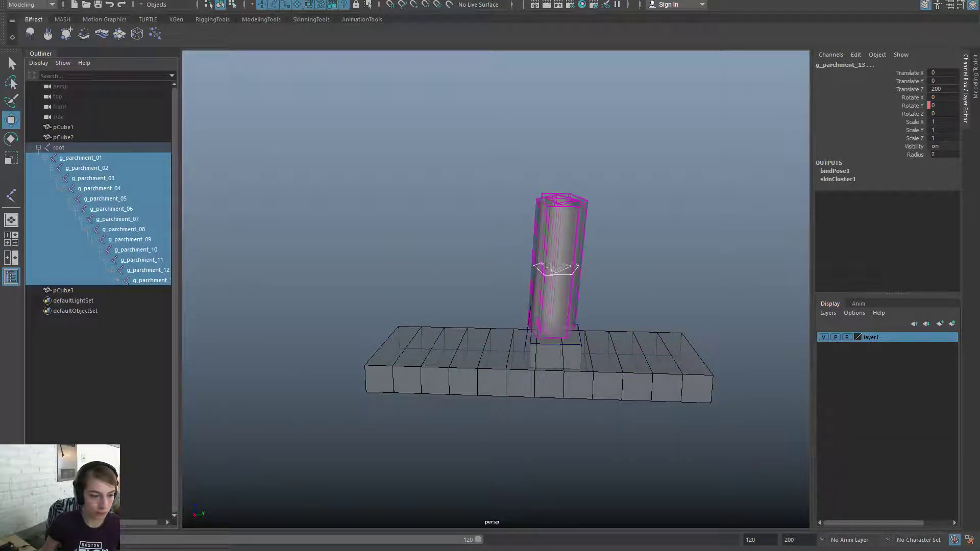
Raise the g_parchment_01 joint to about Translate Z 1451 and Translate Y 265, and tilt it to about Rotate X 27
left_click(114, 158)
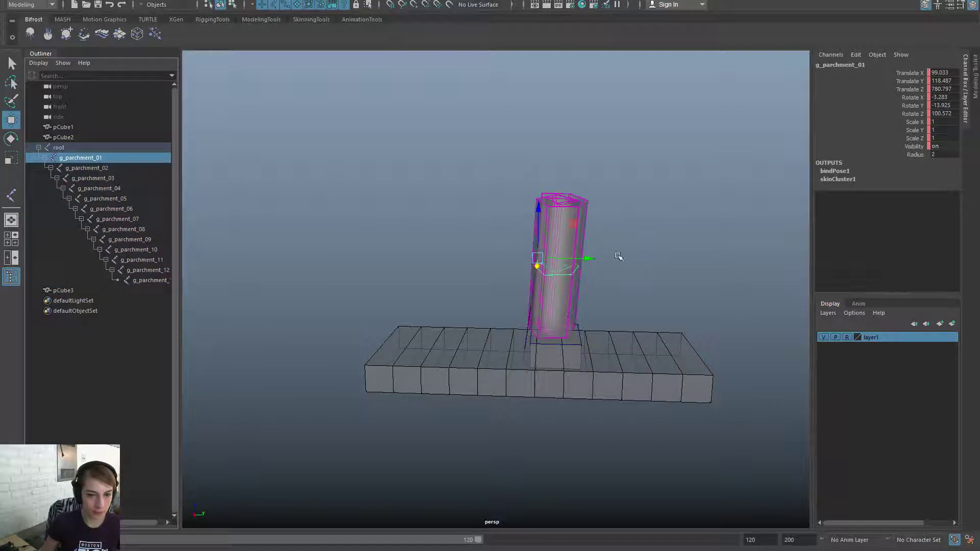
left_click_drag(542, 259, 541, 171)
key("e")
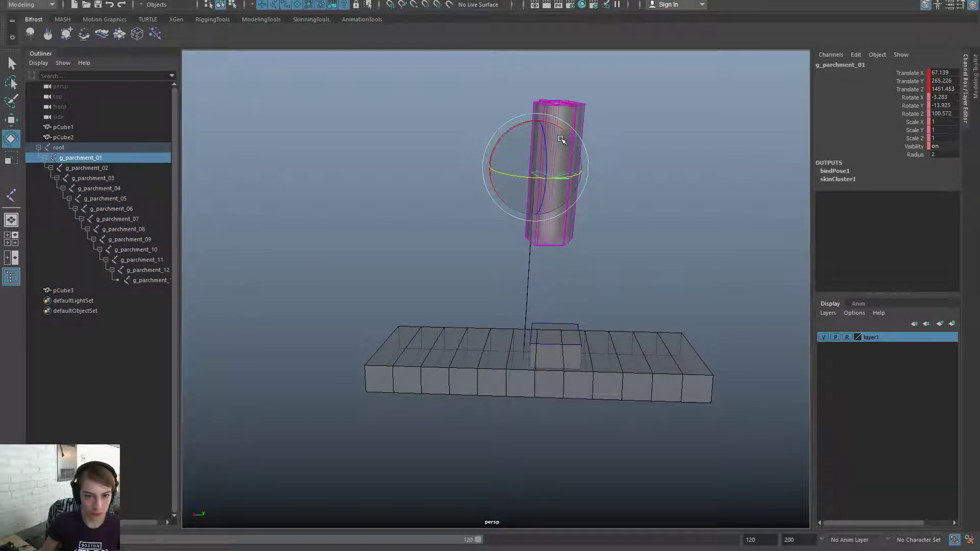
left_click_drag(562, 139, 384, 236)
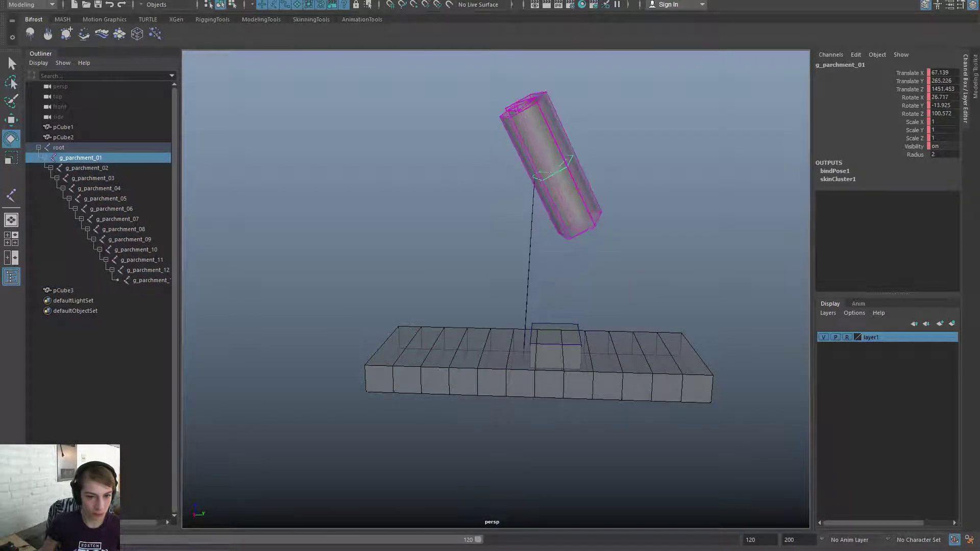
mouse_move(237, 548)
left_mouse_down()
mouse_move(214, 548)
mouse_move(237, 548)
left_mouse_up()
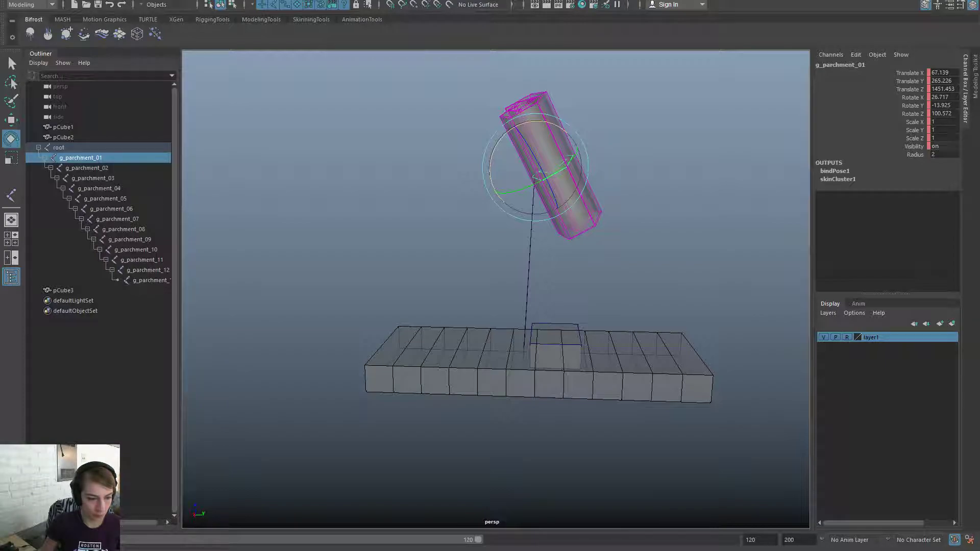
Lower the g_parchment_01 joint to about Translate Z 251 and set its rotation to X 0, Y 0 and Z 90
mouse_move(238, 549)
left_mouse_down()
mouse_move(153, 548)
mouse_move(238, 548)
left_mouse_up()
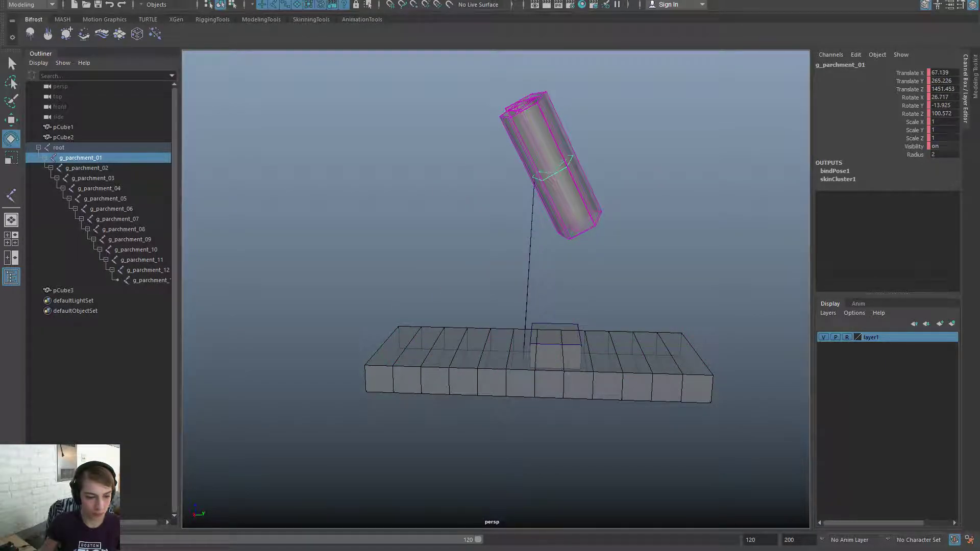
key("w")
left_click_drag(547, 132, 689, 243)
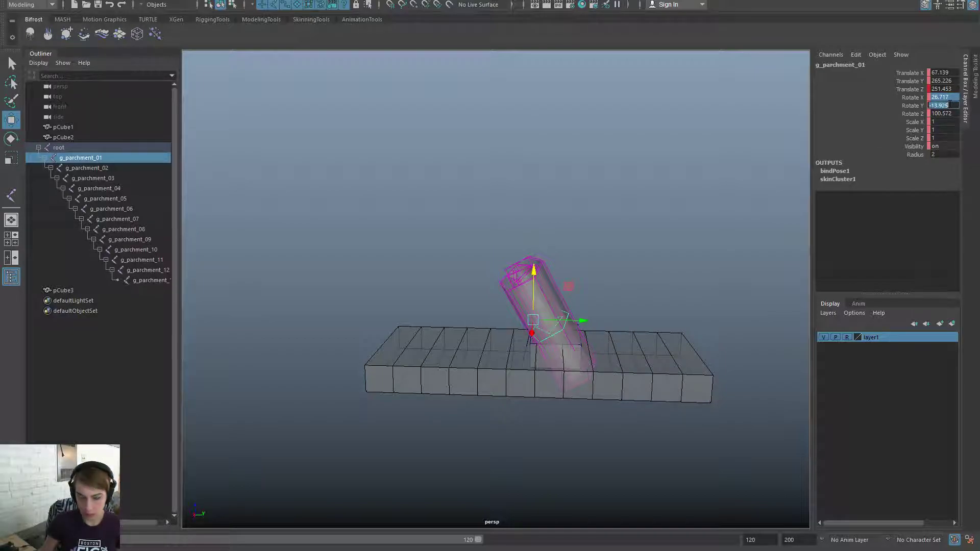
key("Tab")
type("90")
key("Return")
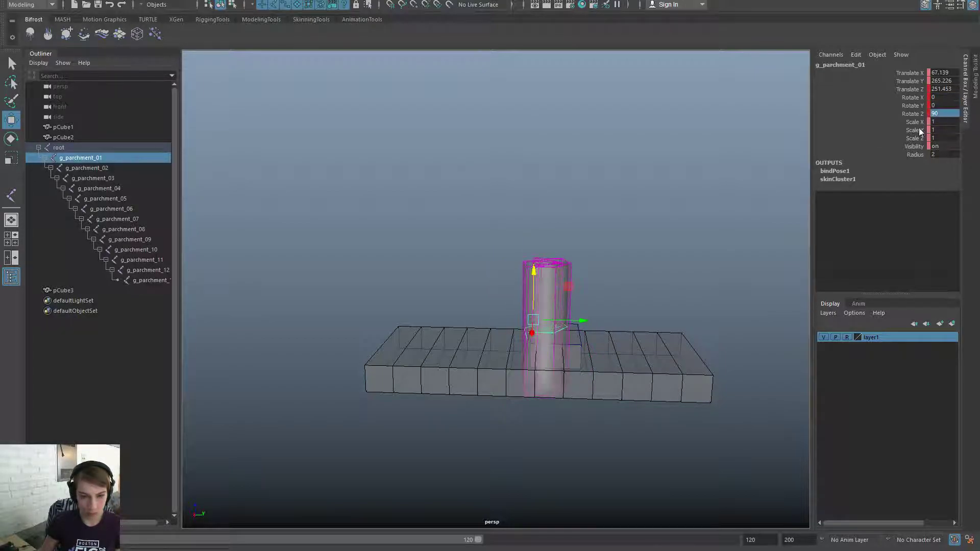
Move the g_parchment_01 joint to about Translate X 167, Translate Y 565 and Translate Z 101, over the small reference block
left_click_drag(587, 320, 600, 320)
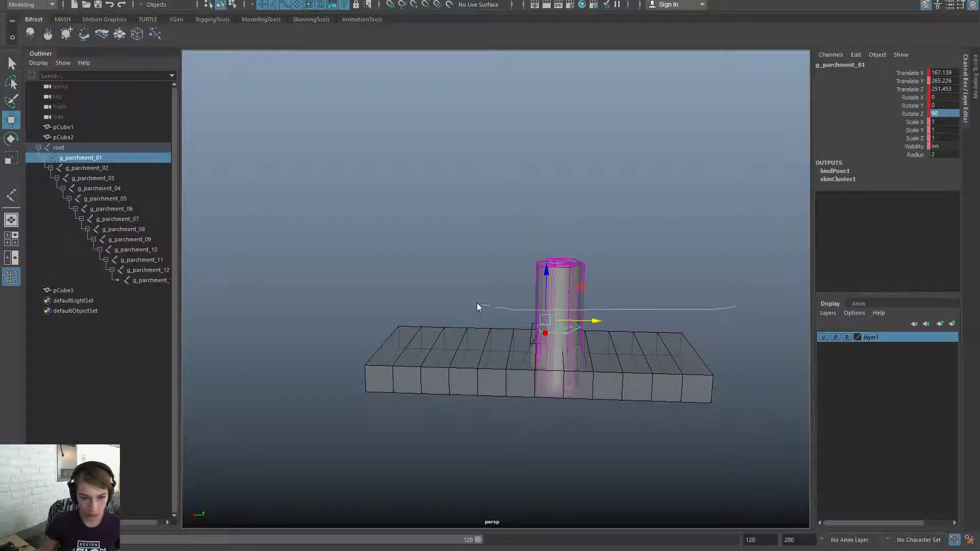
right_click_drag(736, 306, 646, 290)
right_click_drag(706, 301, 738, 309)
left_click_drag(706, 361, 561, 362, "alt")
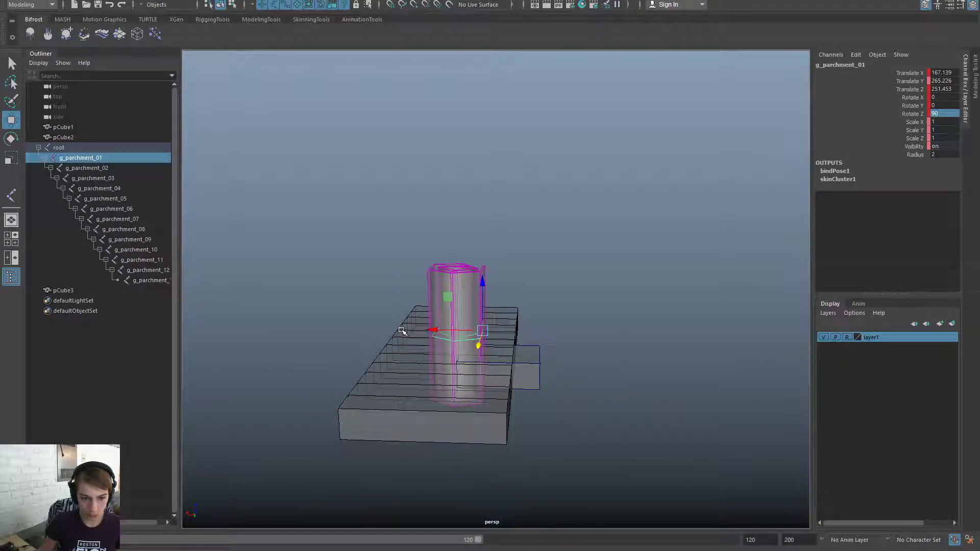
left_click_drag(431, 330, 476, 332)
left_click_drag(540, 400, 607, 377, "alt")
right_click_drag(608, 377, 745, 411, "alt")
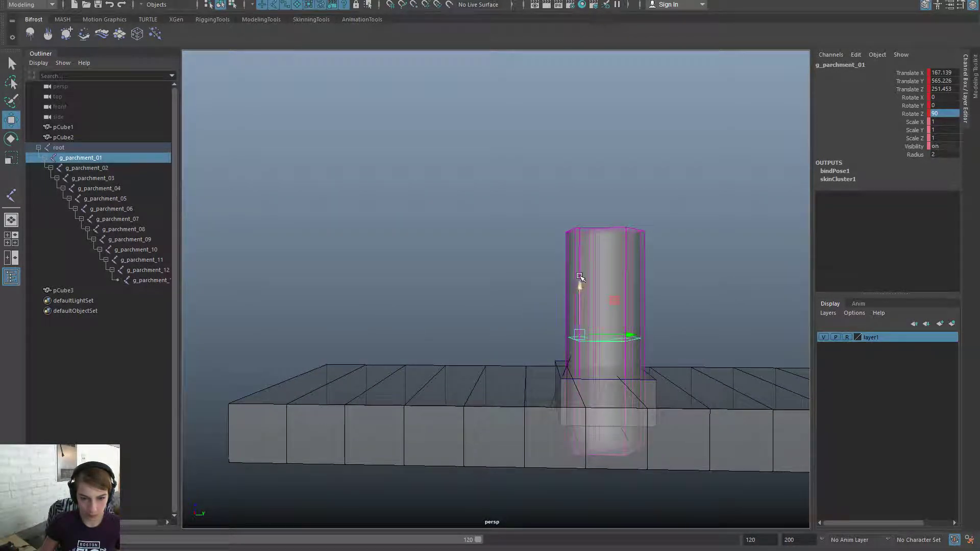
left_click_drag(579, 276, 582, 313)
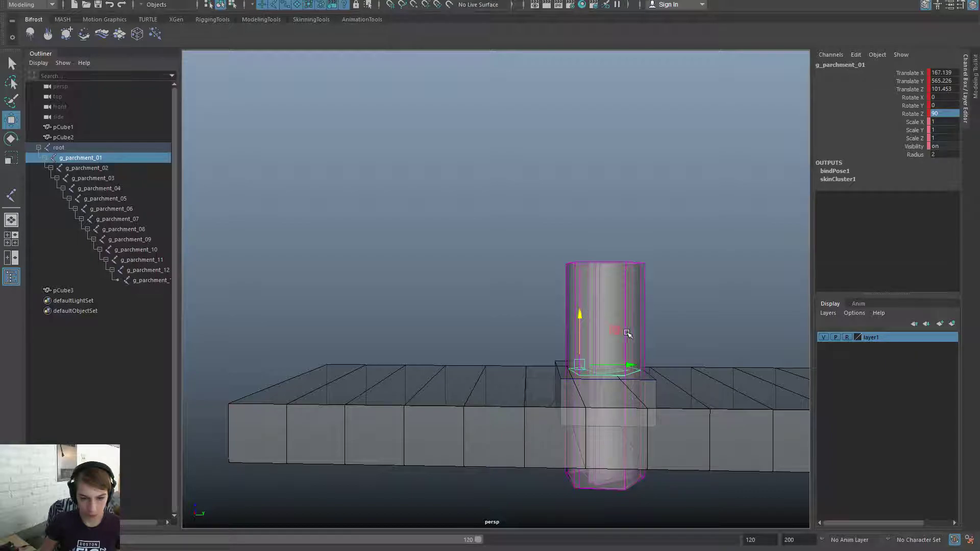
left_click_drag(700, 339, 738, 433)
Switch to Unreal Editor to examine the smStageB piece in the level, and return to Maya
left_click(915, 1)
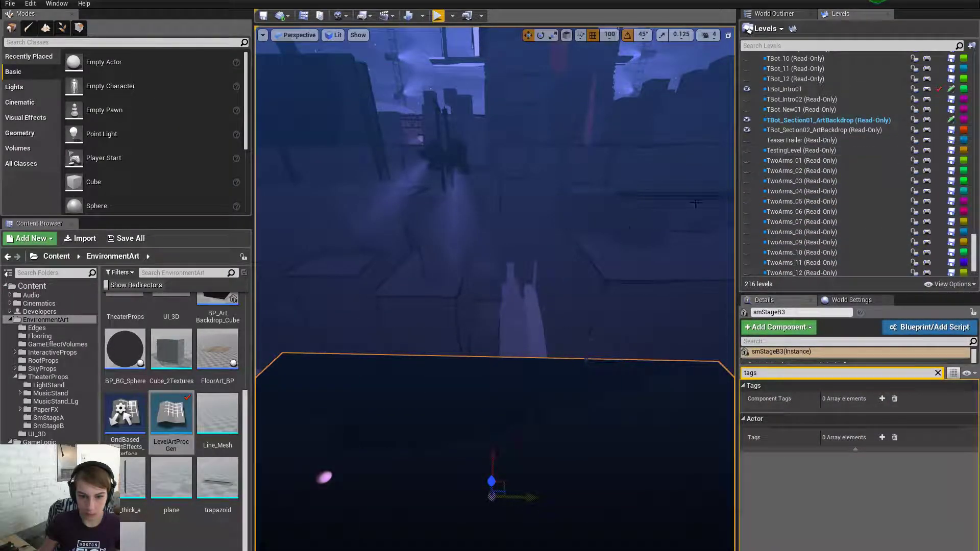
right_click_drag(495, 324, 638, 250)
left_click(510, 316)
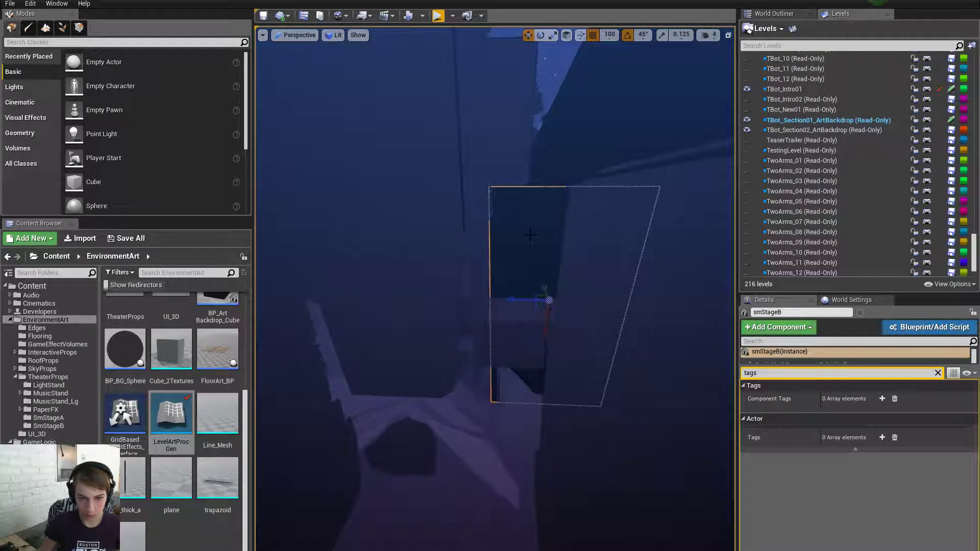
left_click(914, 1)
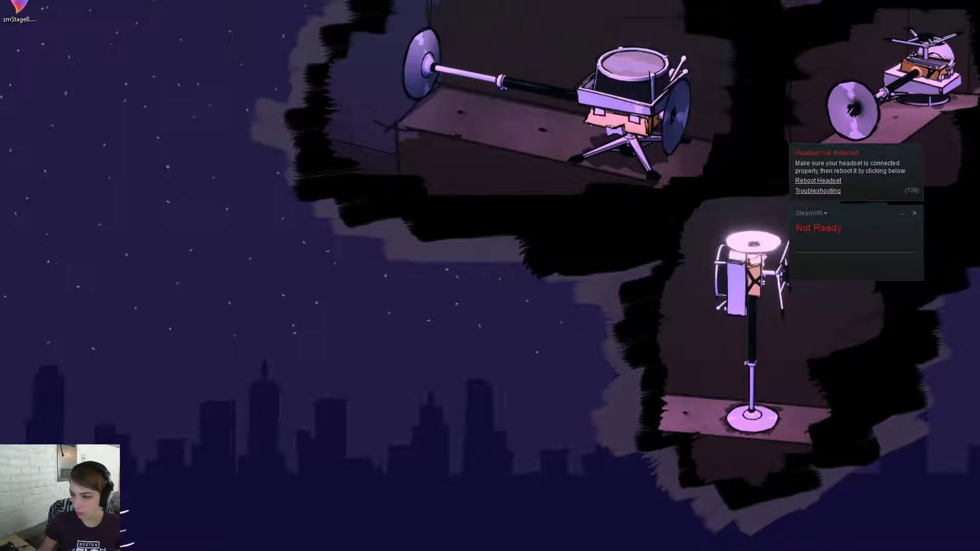
key("alt+Tab")
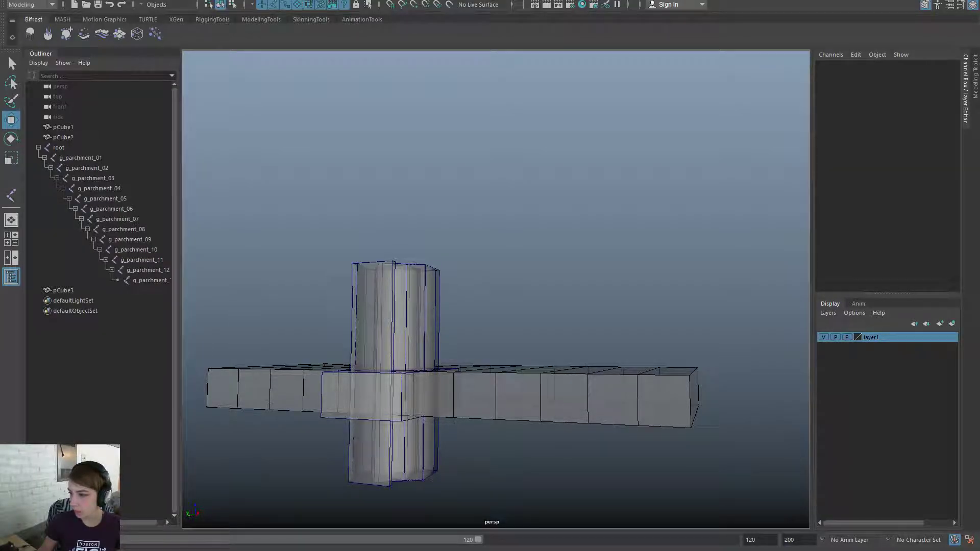
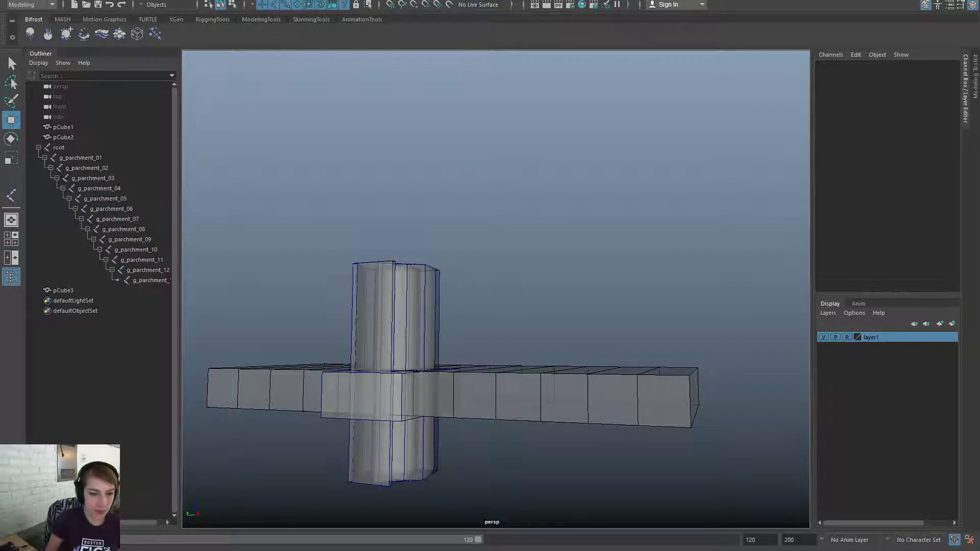
Select the g_parchment_01 joint and lower the rolled parchment to about Translate Z -399, sinking it through the reference block
left_click_drag(529, 388, 440, 422, "alt")
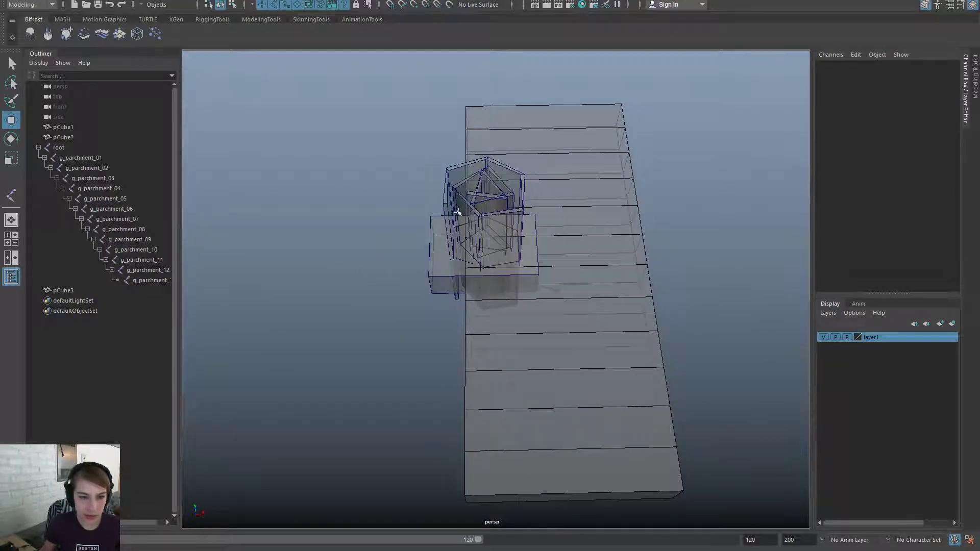
left_click(461, 221)
left_click(59, 147)
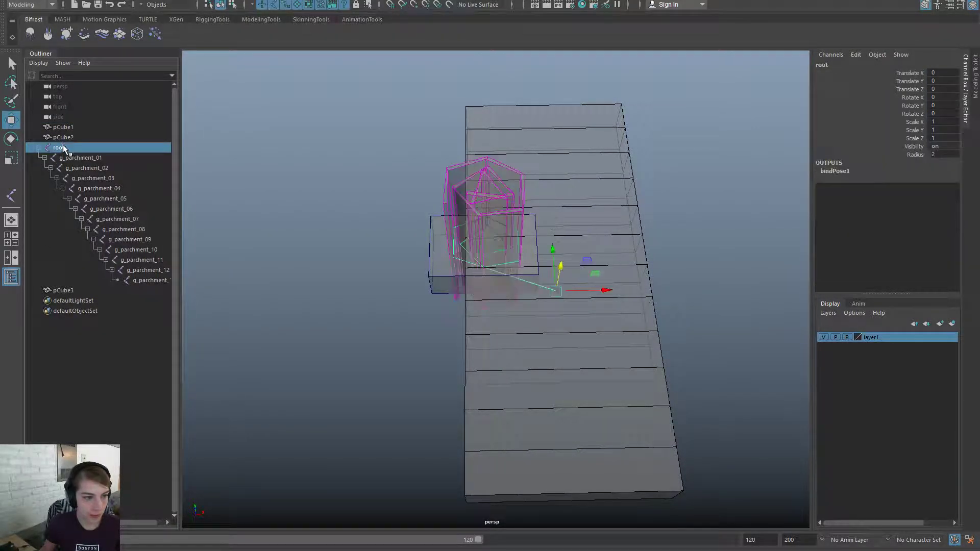
left_click_drag(503, 341, 497, 311, "alt")
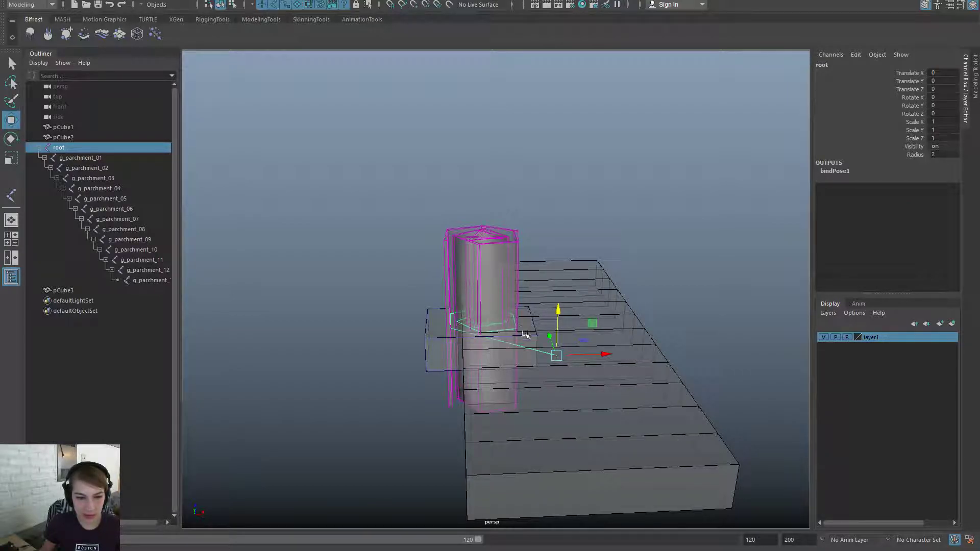
left_click_drag(363, 424, 678, 404, "alt")
left_click(88, 168)
left_click_drag(388, 327, 400, 284, "alt")
left_click(123, 159)
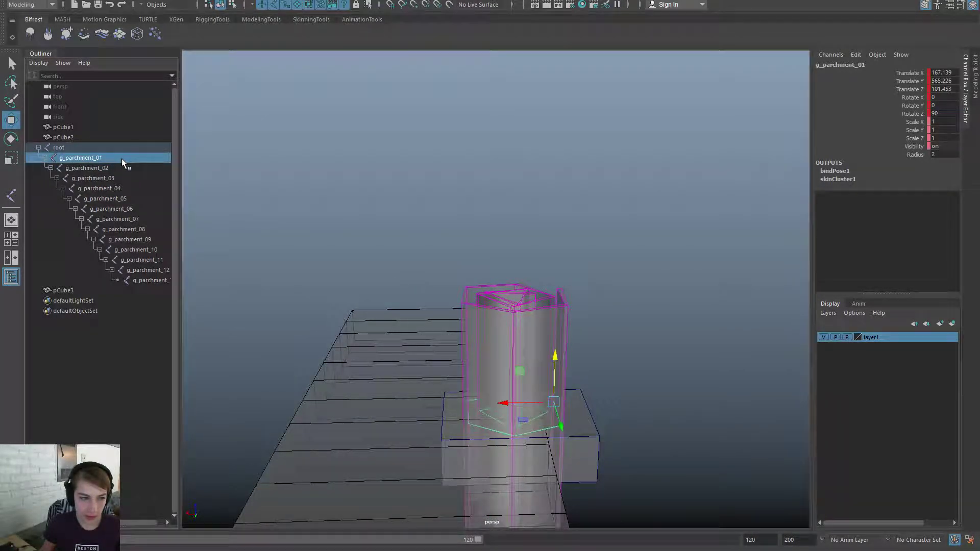
left_click_drag(630, 354, 499, 354, "alt")
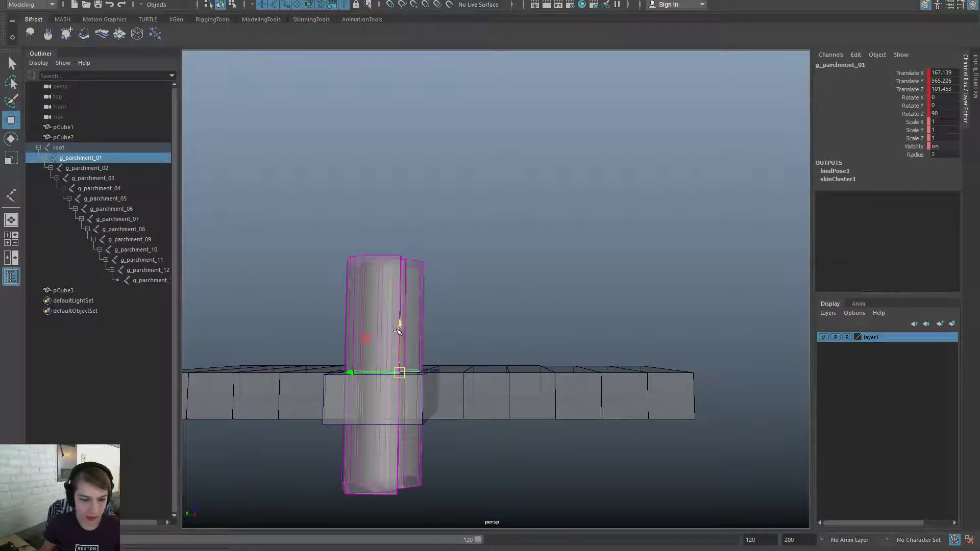
left_click_drag(397, 330, 398, 448)
left_click_drag(521, 413, 625, 398, "alt")
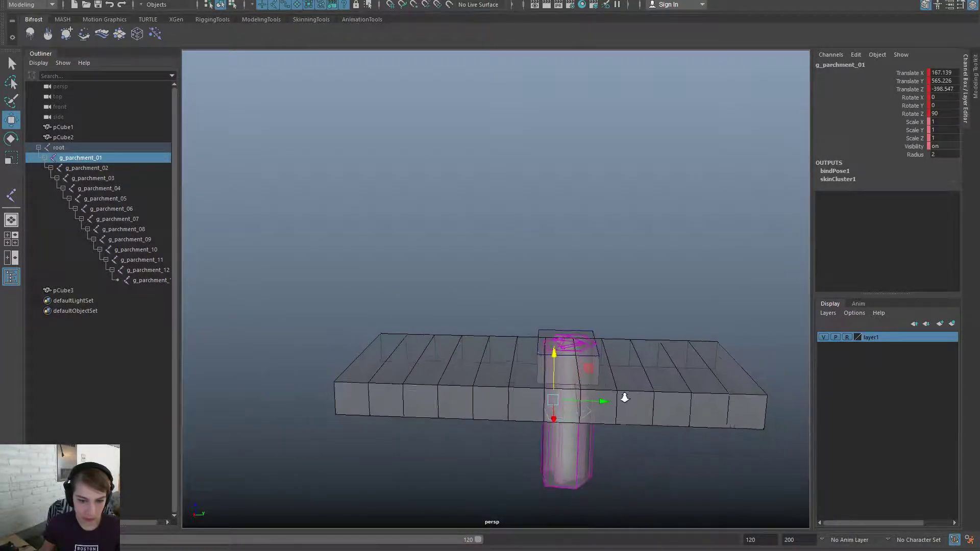
Preview the parchment animation, set the playback range to end at frame 20, and key the raised g_parchment_01 joint
scroll(624, 398, "down", 2)
left_click_drag(561, 550, 122, 550)
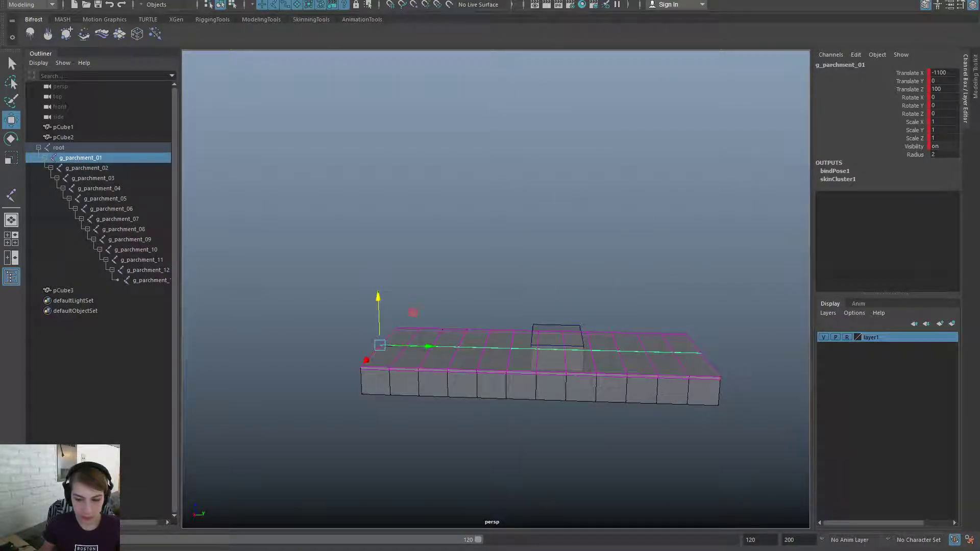
key("alt+v")
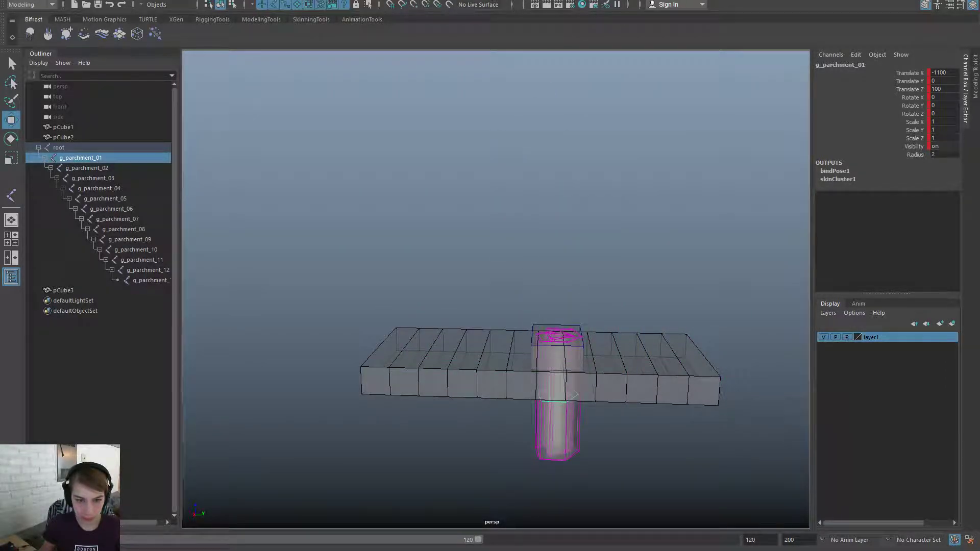
key("alt+v")
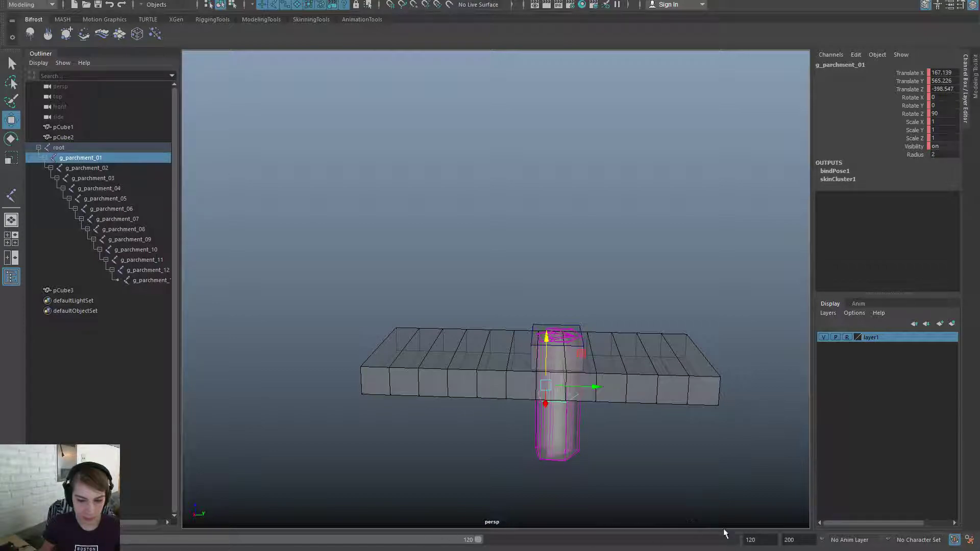
key("Return")
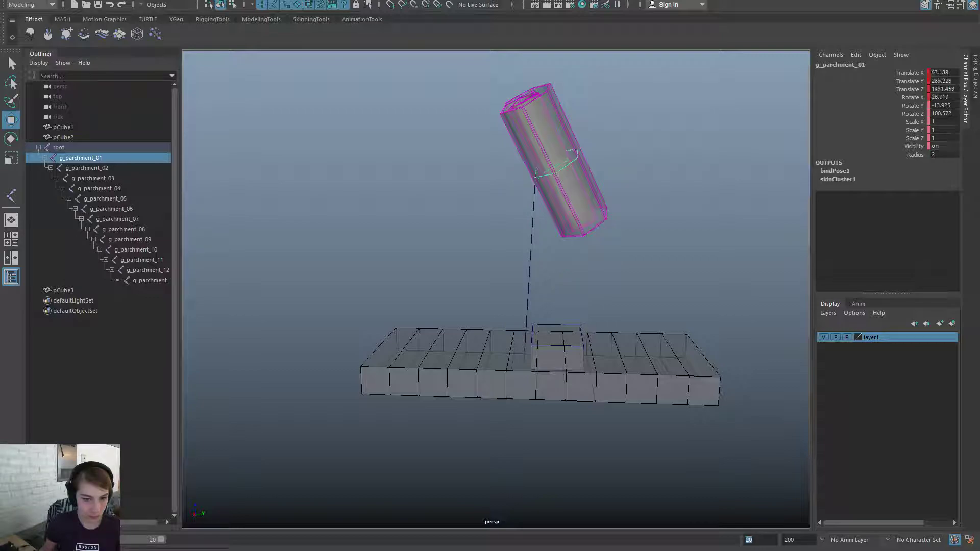
key("s")
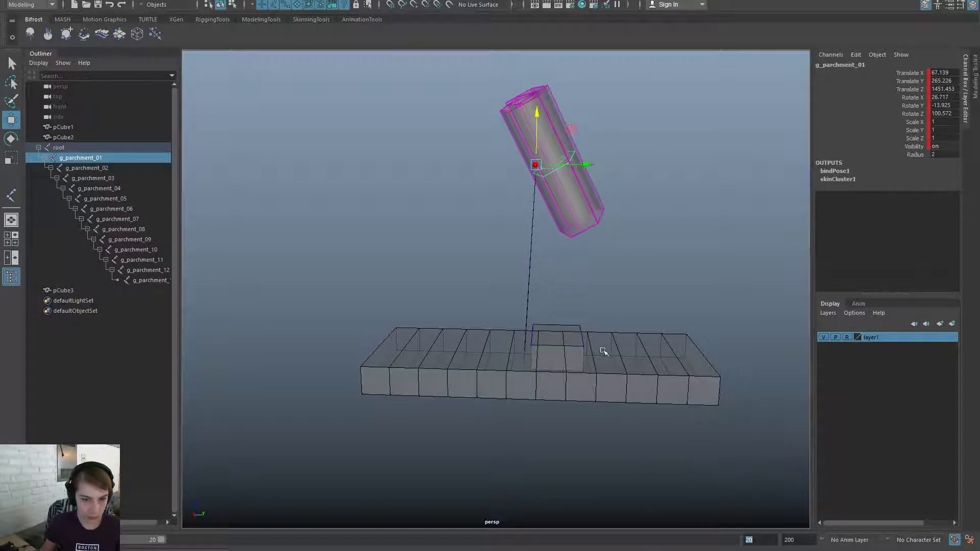
left_click_drag(589, 166, 582, 166)
key("ctrl+z")
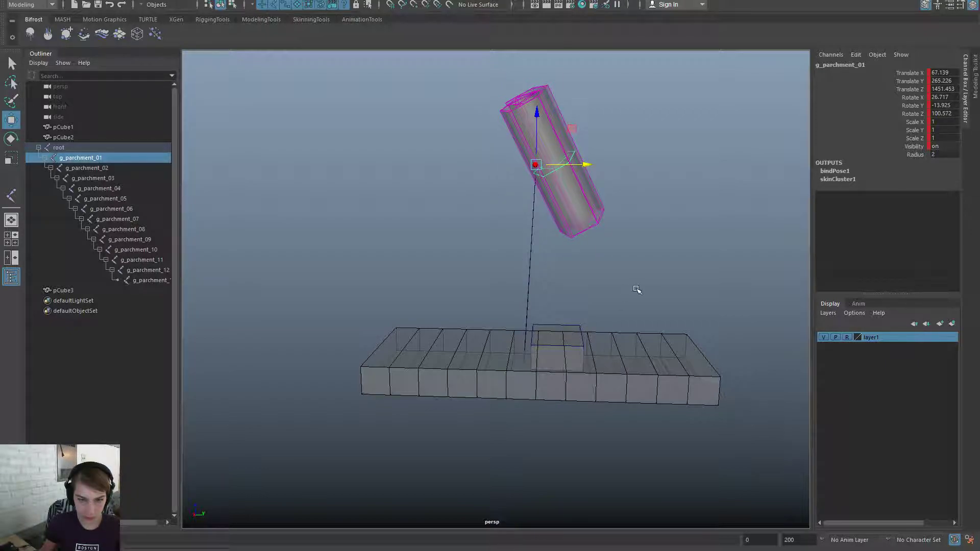
key("Return")
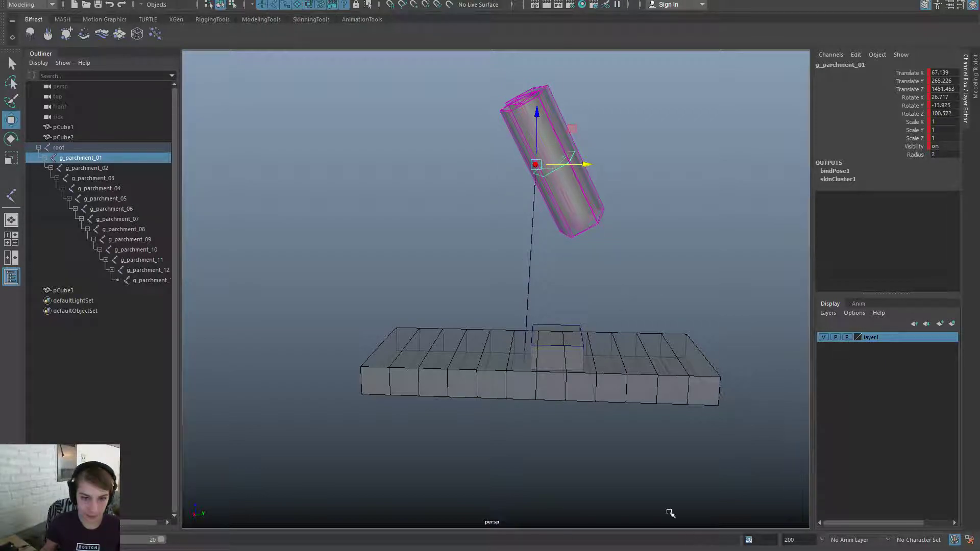
Reduce the raised g_parchment_01 joint's tilt to about Rotate X 17 and shift it to about Translate X -33
left_click_drag(586, 277, 578, 182, "alt")
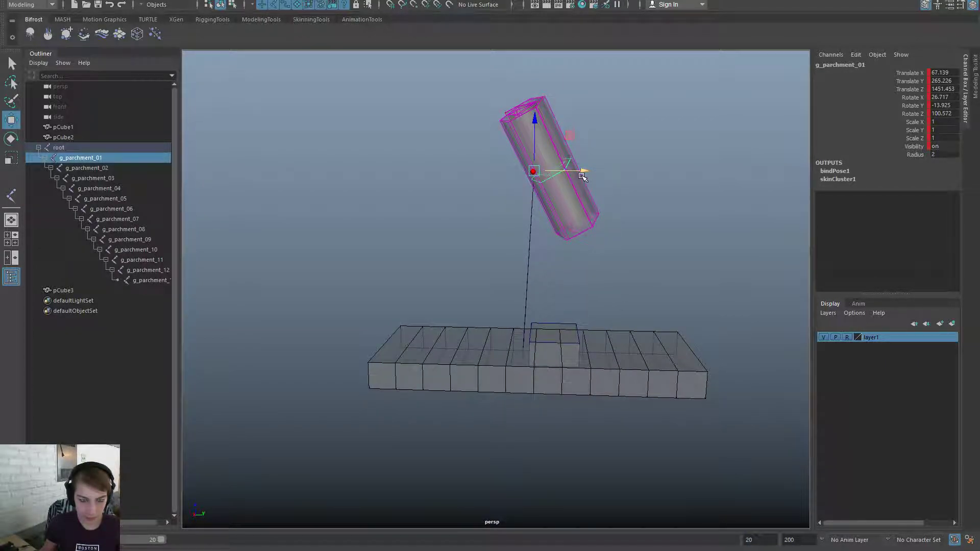
key("e")
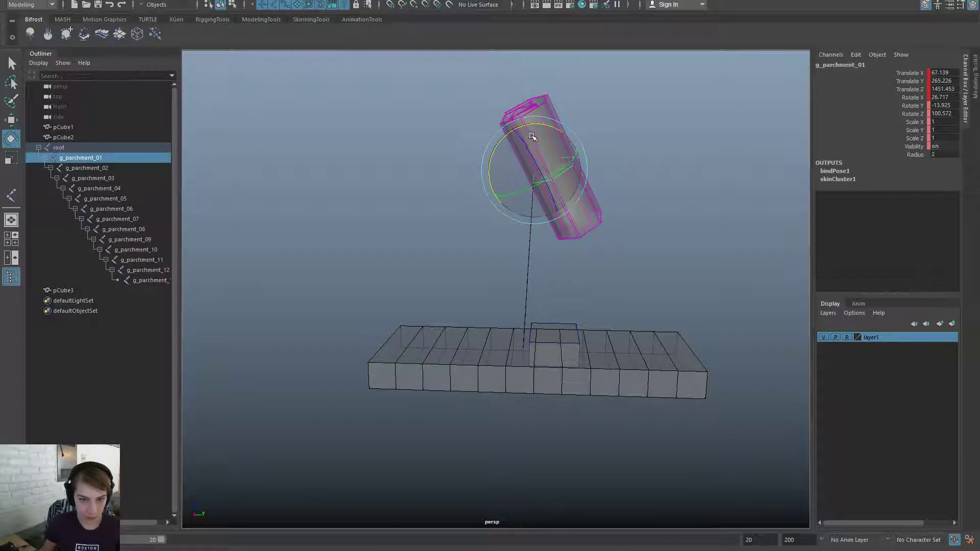
left_click_drag(531, 133, 551, 127)
key("alt+v")
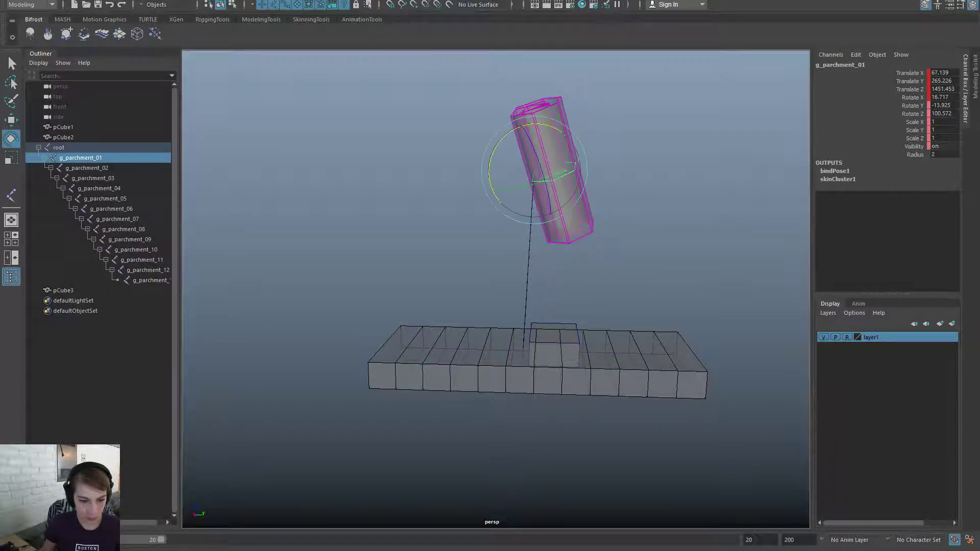
key("w")
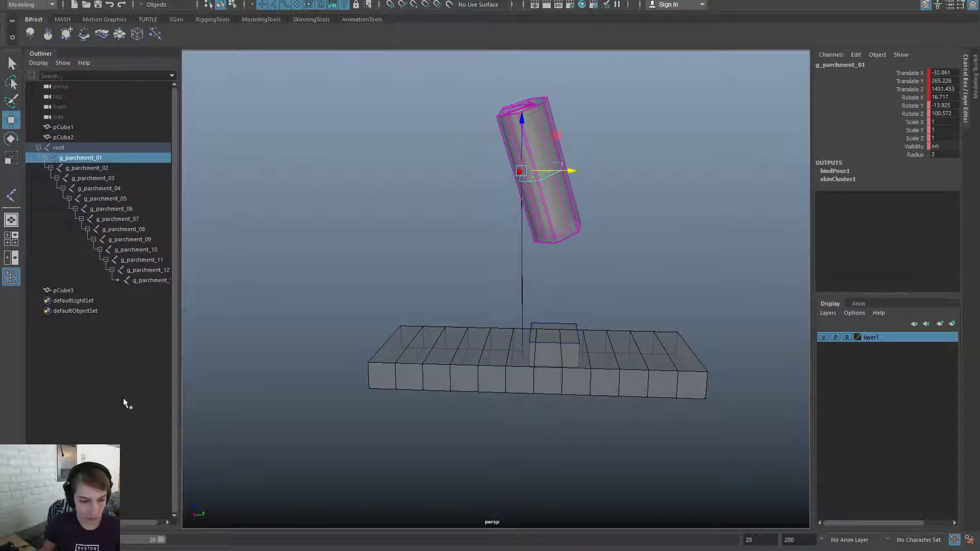
Play back the shortened animation and examine how the parchment roll drops into the reference block from several angles
key("alt+v")
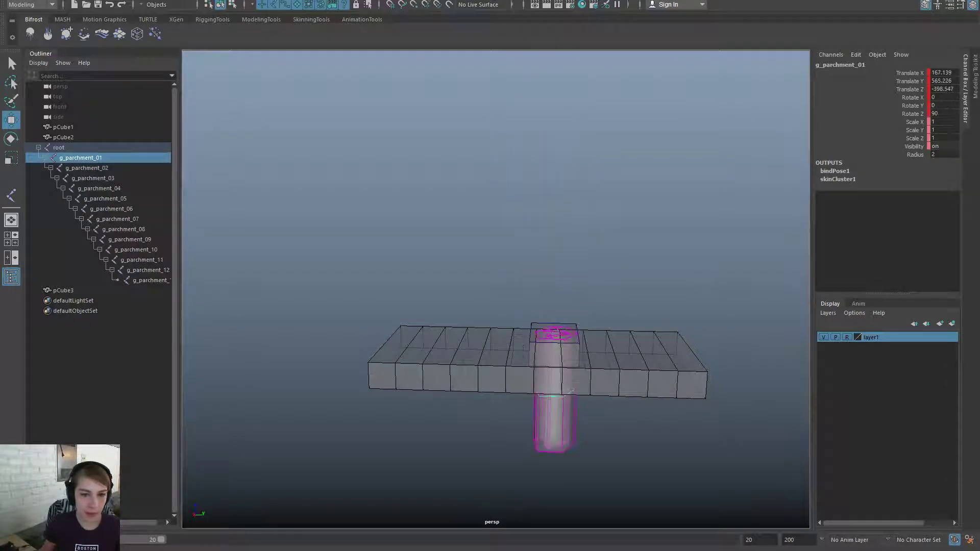
key("Escape")
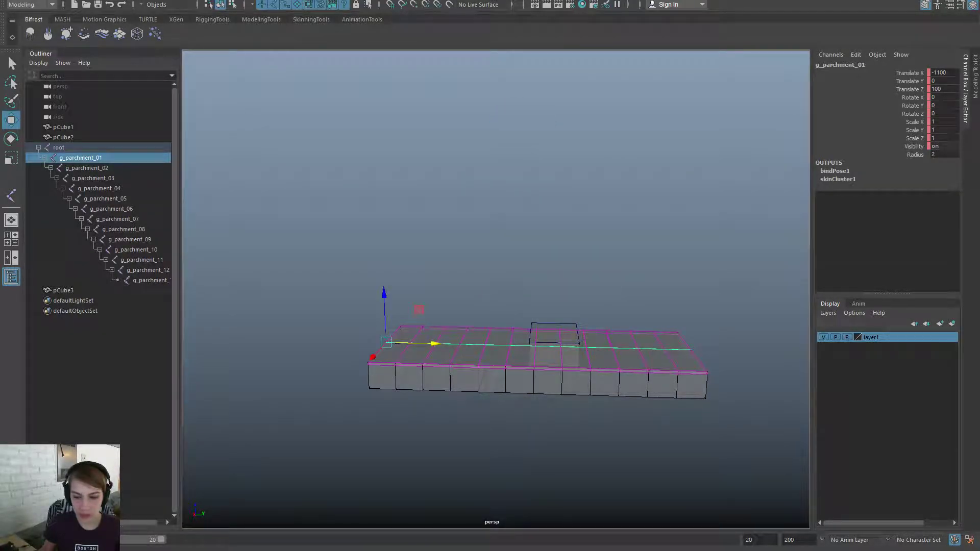
key("alt+v")
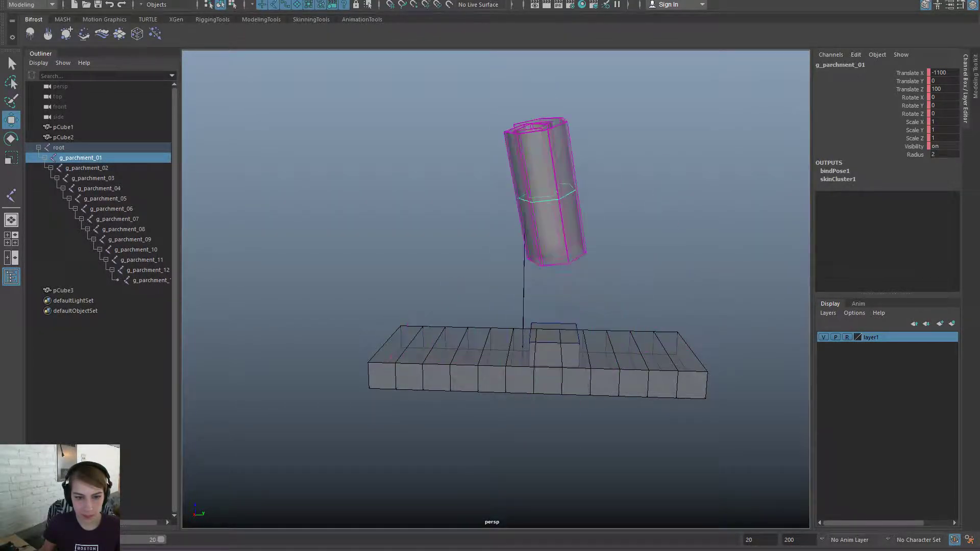
key("alt+v")
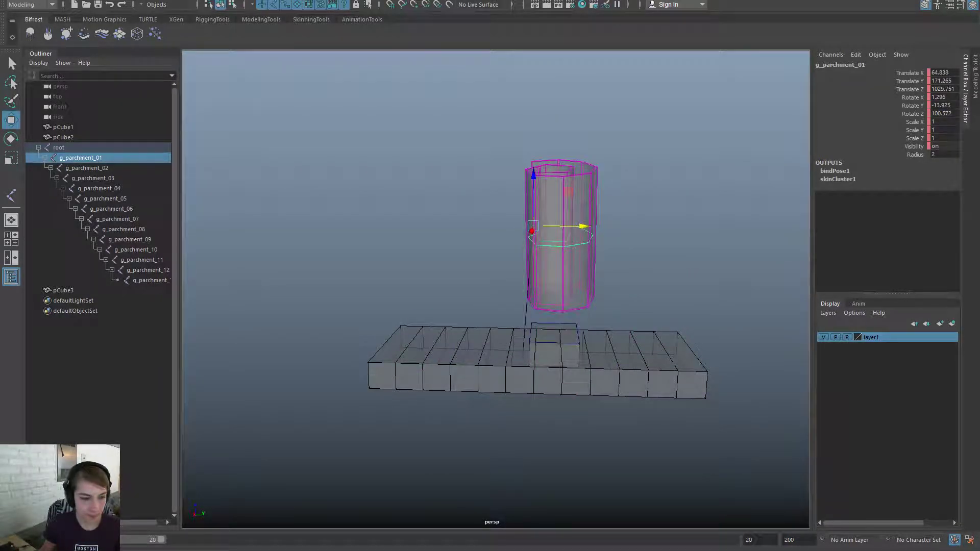
key("alt+v")
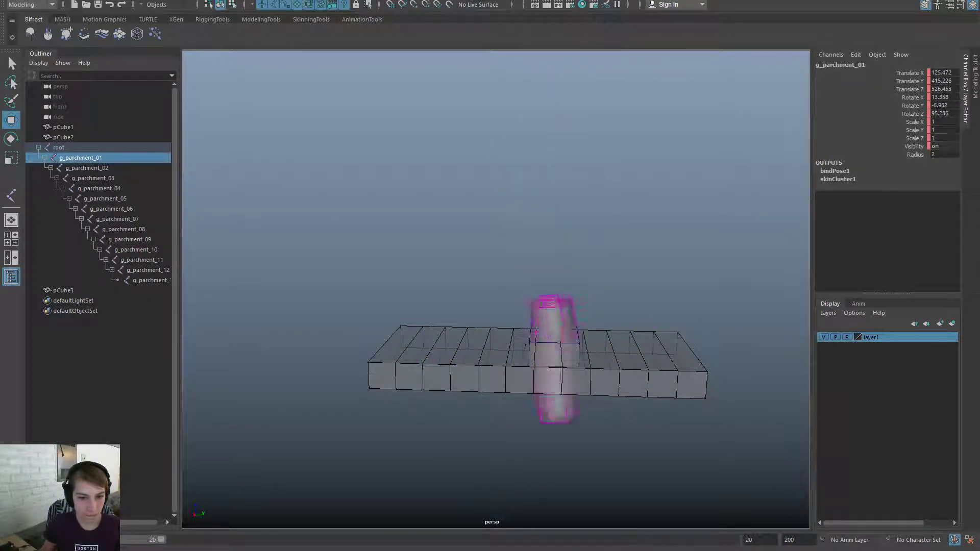
left_click_drag(655, 550, 457, 449, "alt")
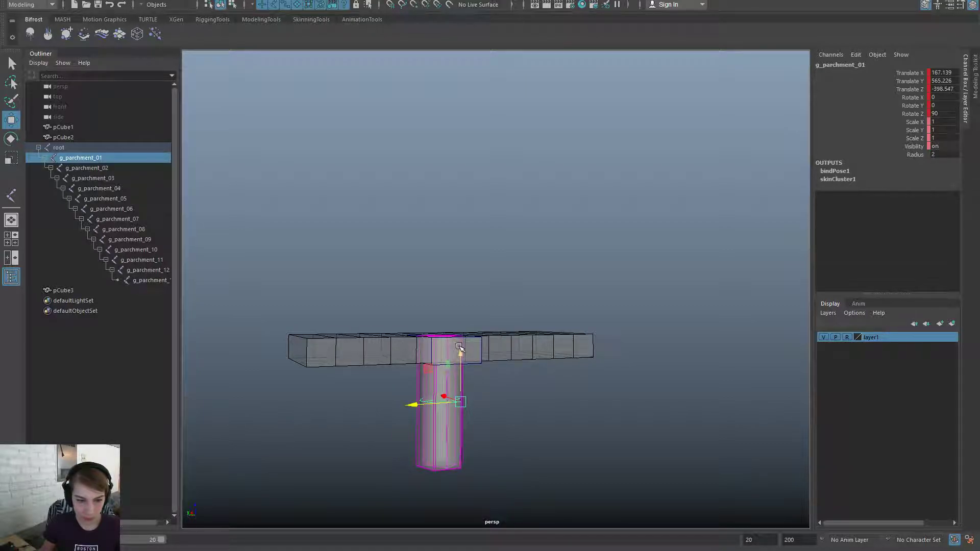
Lower the g_parchment_01 joint to about Translate Z -599 so the roll sinks fully beneath the reference block
left_click_drag(462, 347, 463, 376)
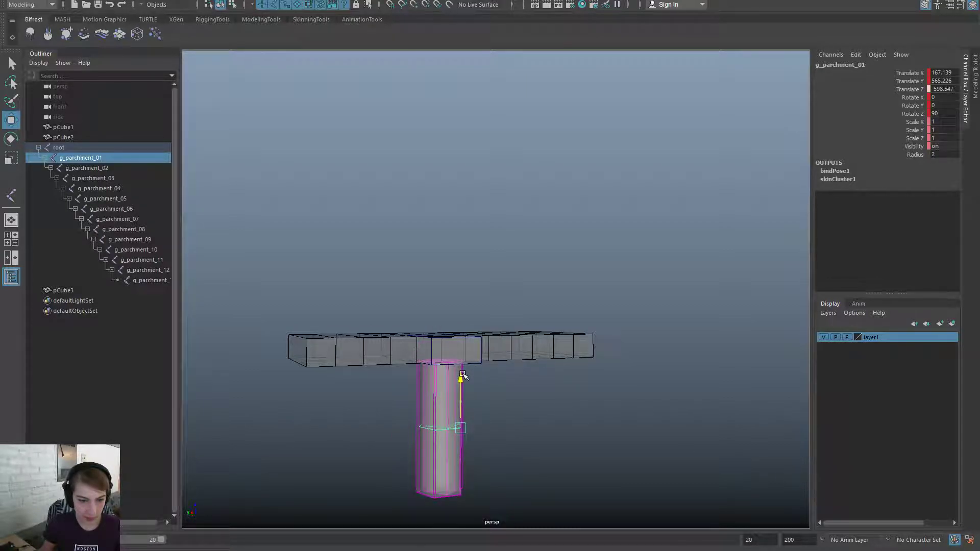
left_click_drag(608, 426, 708, 449, "alt")
left_click_drag(704, 549, 904, 515)
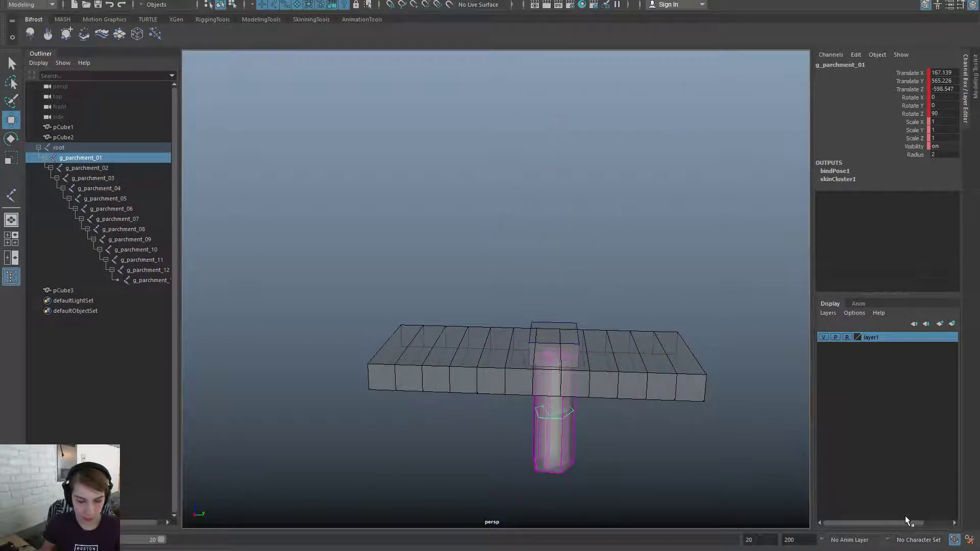
Examine the lowered roll against the pCube3 reference cube from above and from the side
left_click_drag(529, 460, 534, 503, "alt")
middle_click_drag(536, 440, 443, 466, "alt")
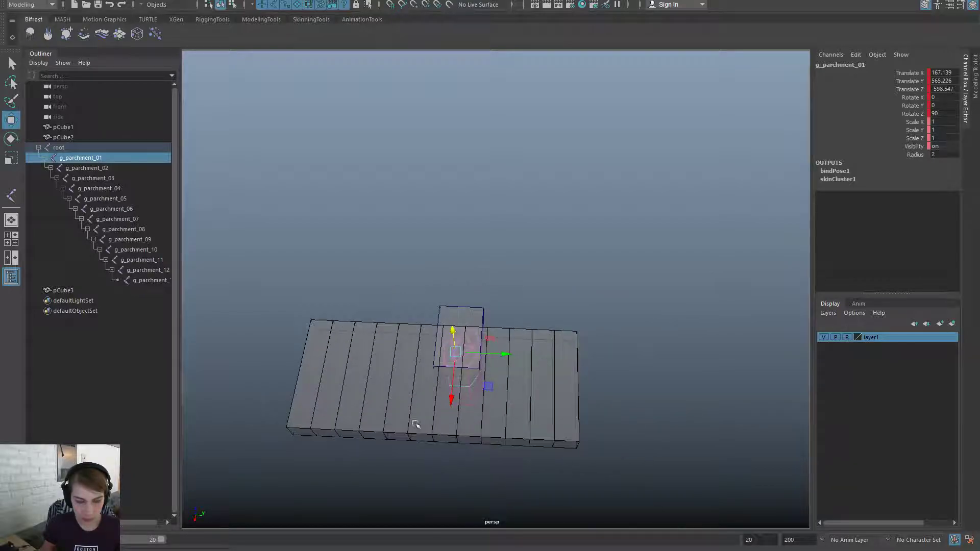
right_click_drag(415, 424, 489, 383, "alt")
left_click_drag(489, 384, 507, 375, "alt")
left_click(476, 325)
right_click_drag(508, 376, 514, 414, "alt")
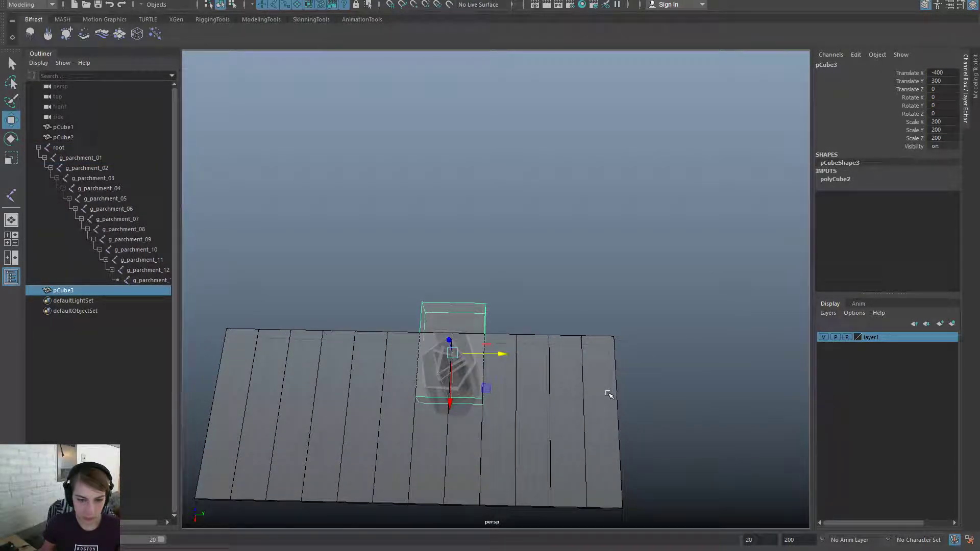
left_click_drag(497, 459, 623, 385, "alt")
right_click_drag(623, 386, 541, 387, "alt")
left_click_drag(541, 387, 378, 462, "alt")
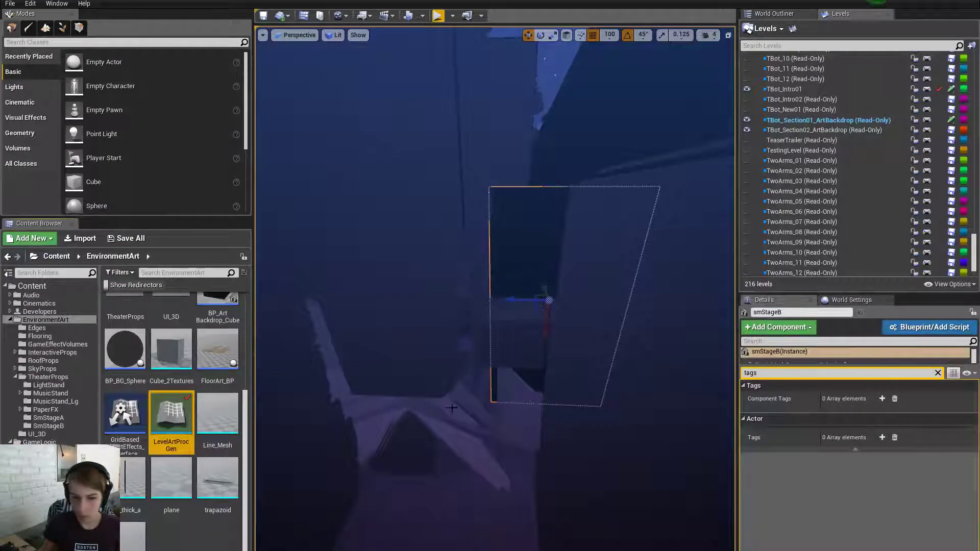
Switch to Unreal to inspect the smStageB stage in the level, and return to Maya to compare the roll's placement
right_click_drag(495, 288, 484, 345)
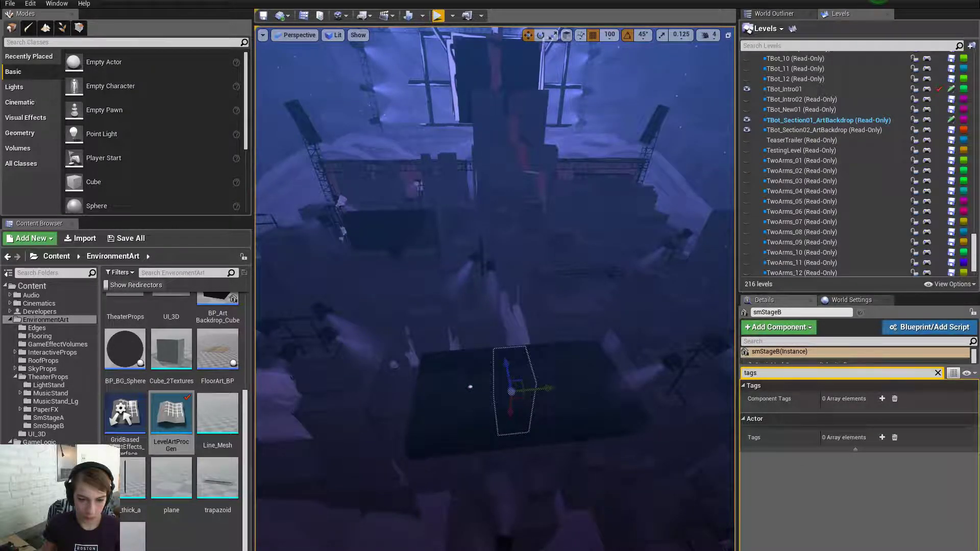
key("alt+Tab")
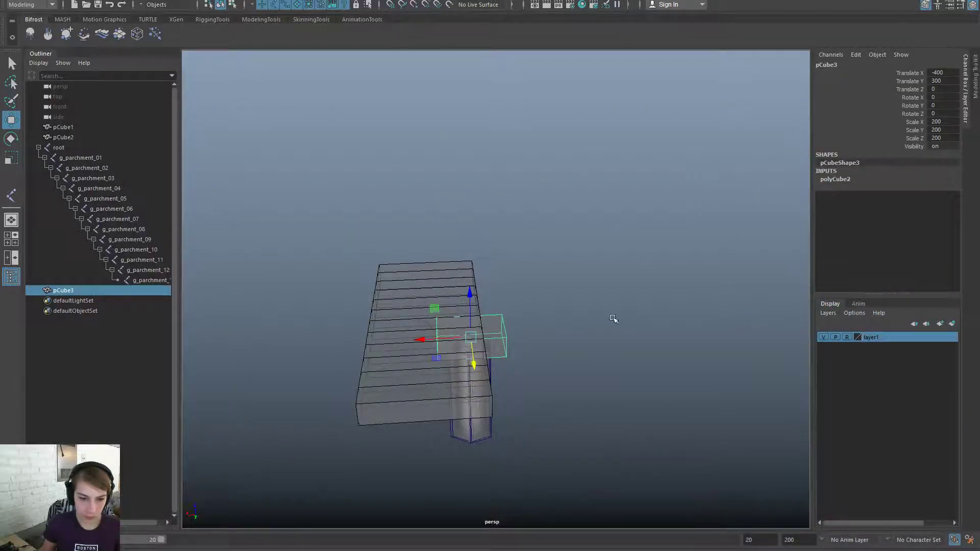
right_click_drag(496, 441, 542, 436)
left_click_drag(305, 449, 173, 505, "alt")
Clear the selection, collapse the root hierarchy, and return the scene to the flat parchment pose
left_click(39, 148)
left_click(543, 230)
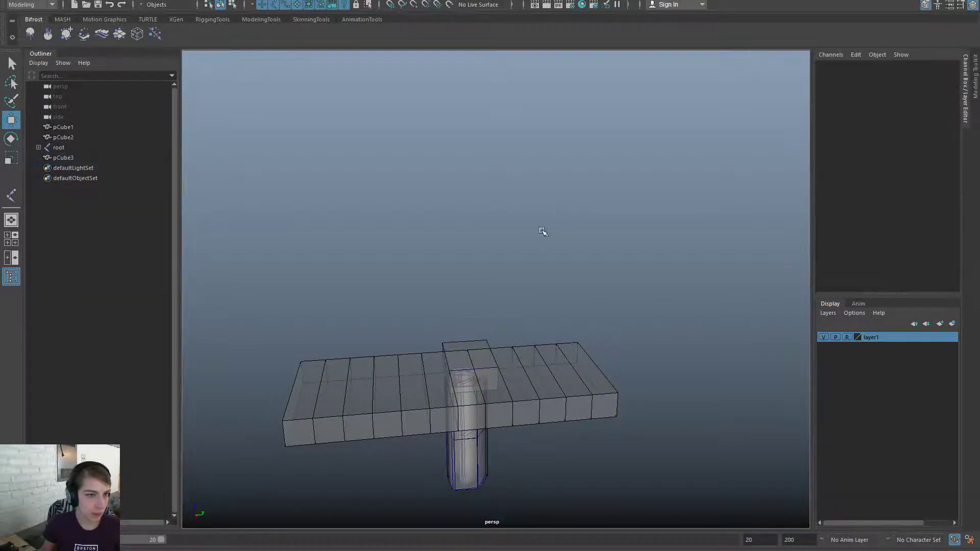
left_click_drag(543, 230, 561, 265, "alt")
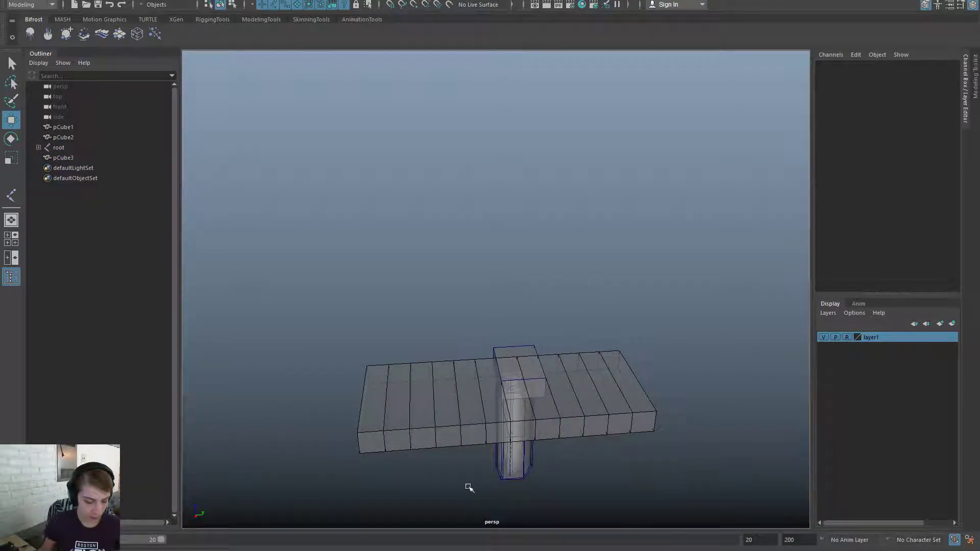
key("ctrl+z")
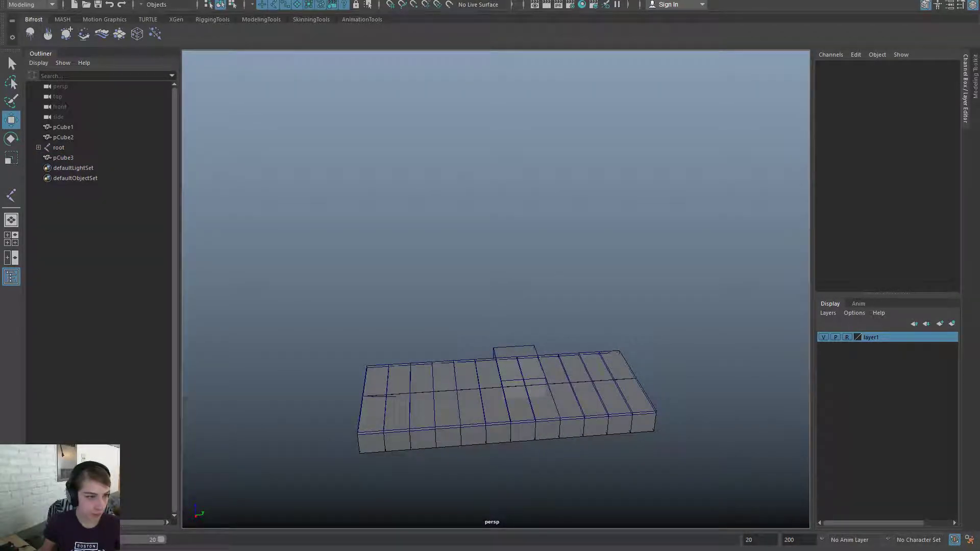
Select everything from the root joint hierarchy through pCube3 and export the selection as FBX, replacing smStageB.fbx
left_click(38, 148)
left_click(75, 147)
left_click(76, 289, "shift")
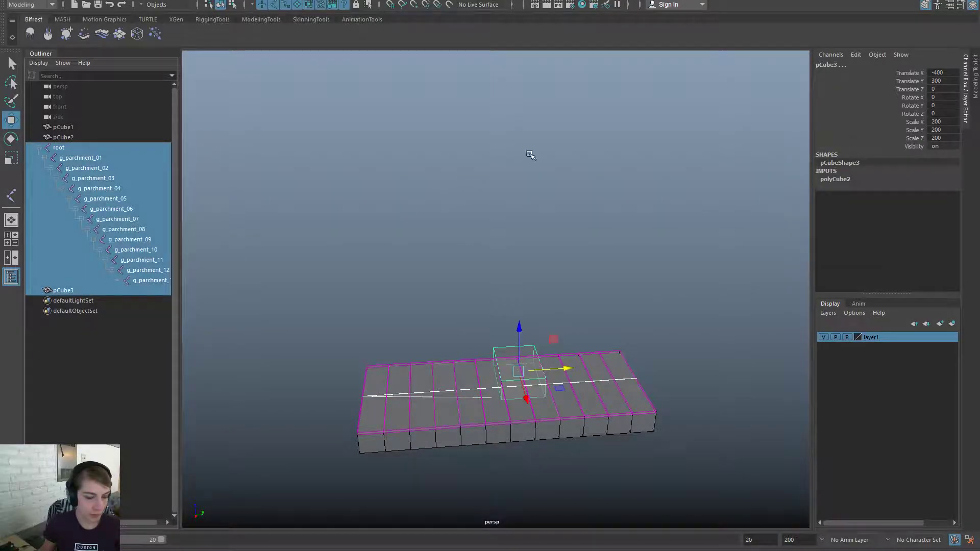
key("space")
left_click(425, 115)
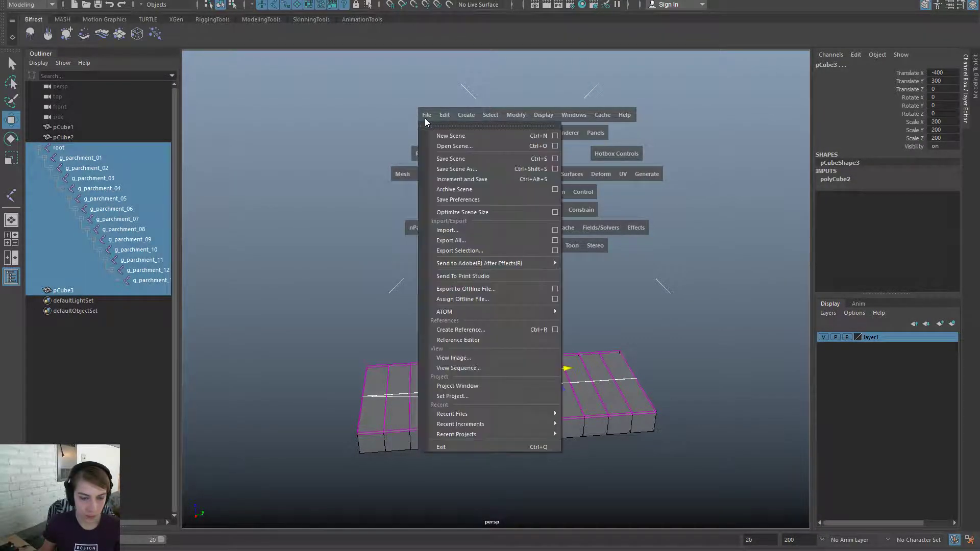
left_click(514, 248)
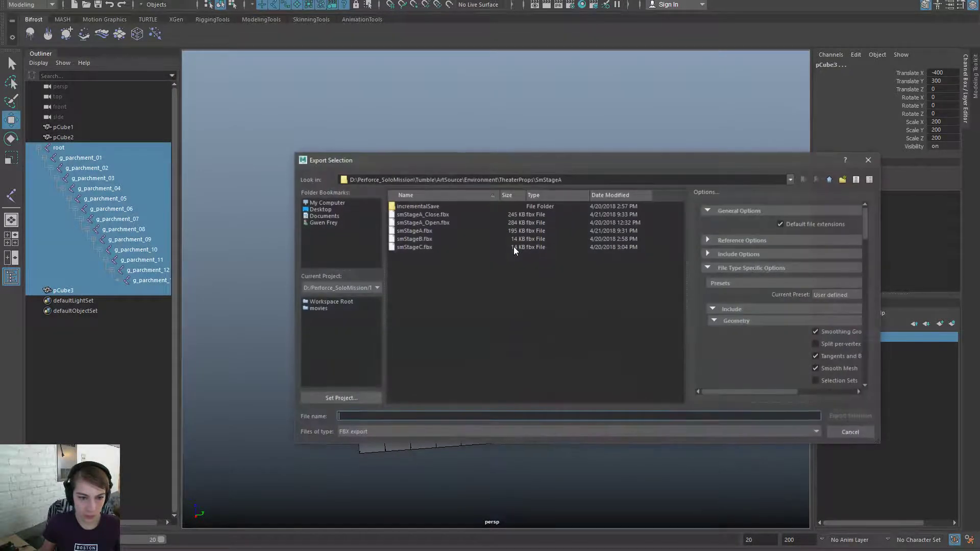
left_click(422, 239)
left_click(434, 231)
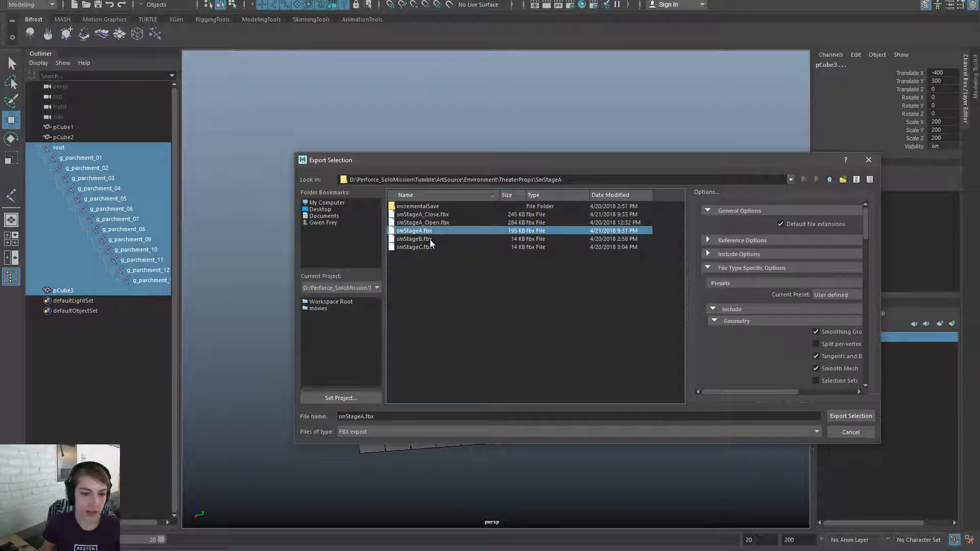
double_click(430, 240)
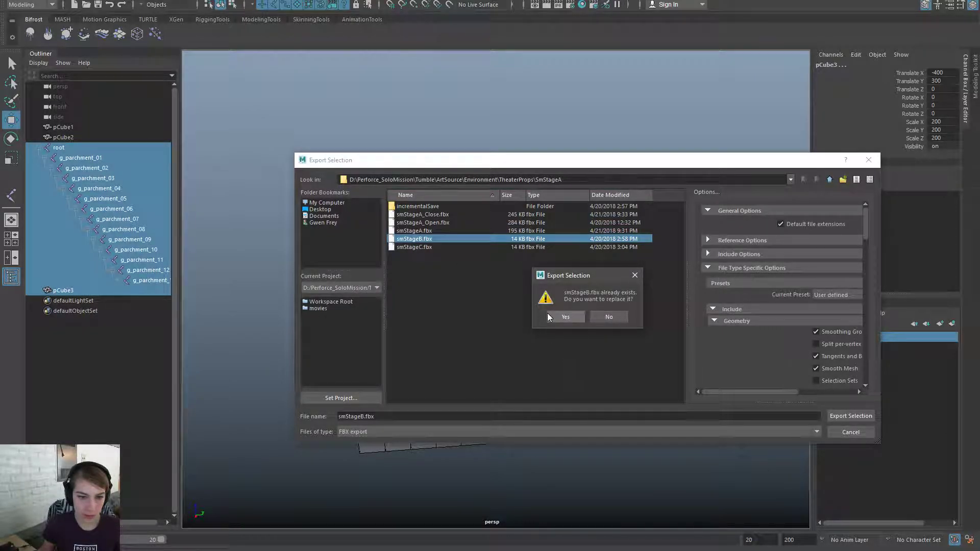
left_click(565, 316)
left_click(529, 233)
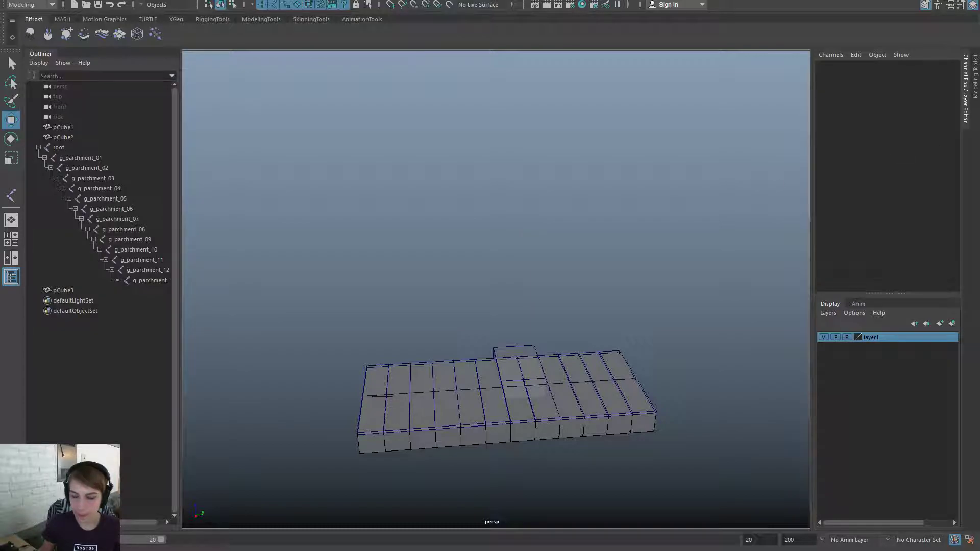
Switch to Unreal and open the SmStageB folder under EnvironmentArt/TheaterProps
key("alt+Tab")
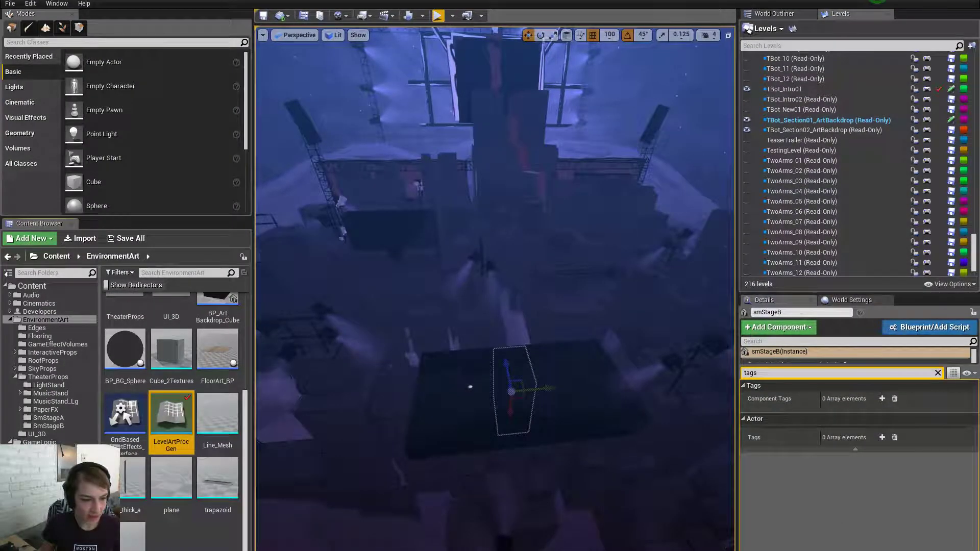
scroll(204, 450, "up", 4)
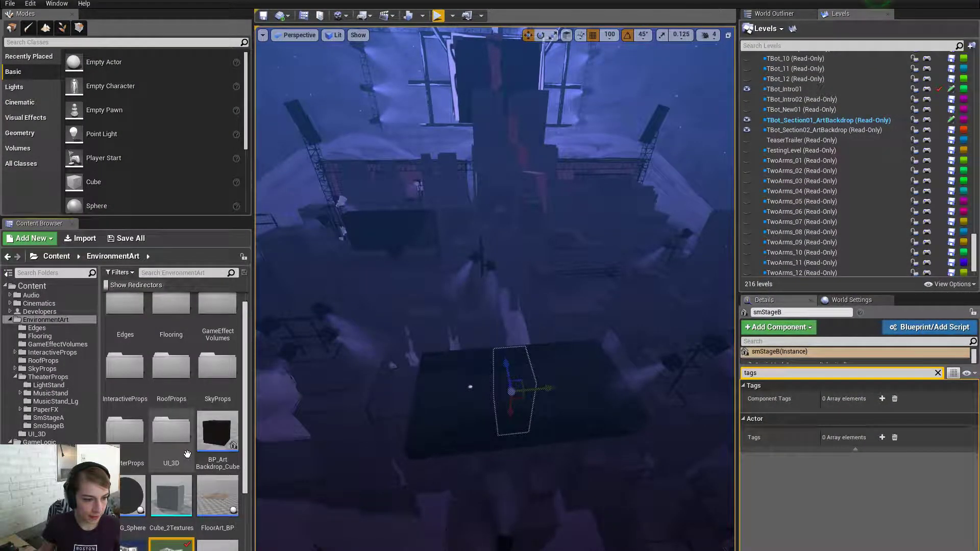
left_click(49, 425)
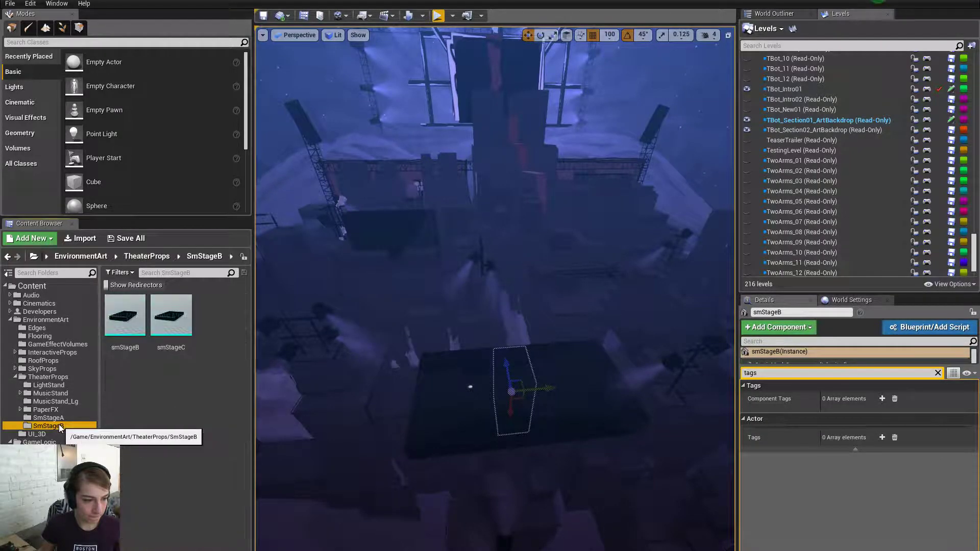
Return to Maya and save the parchment scene as SmStageB.ma, replacing the existing file
key("alt+Tab")
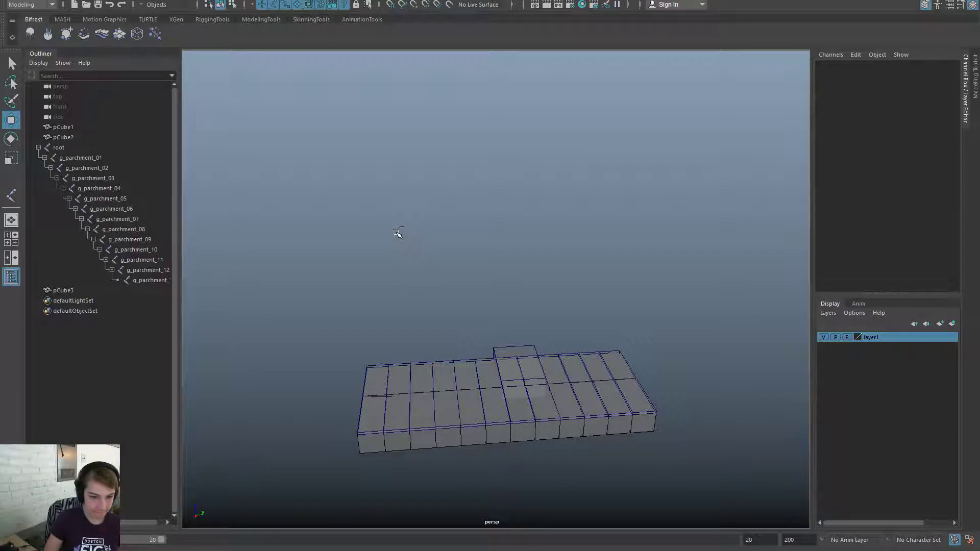
key("space")
left_click(293, 194)
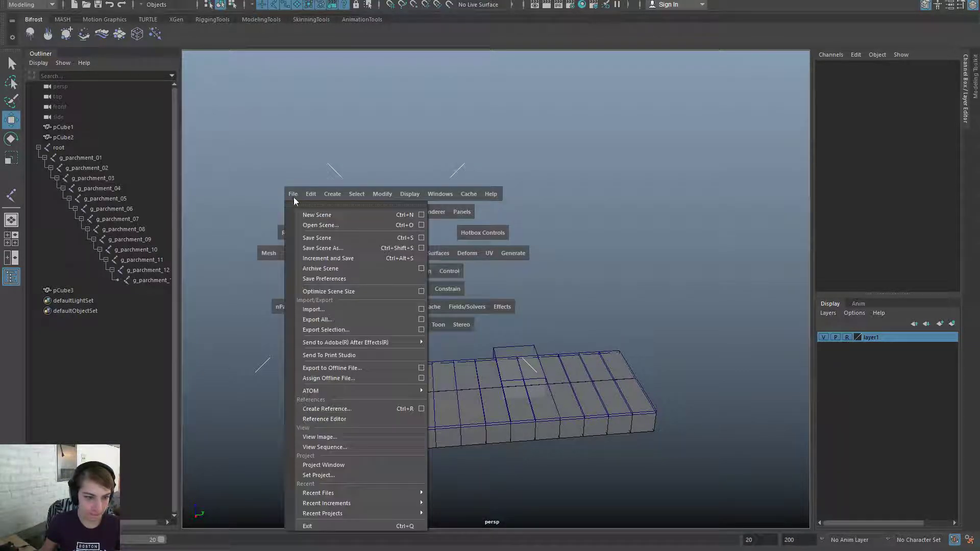
left_click(335, 248)
double_click(431, 222)
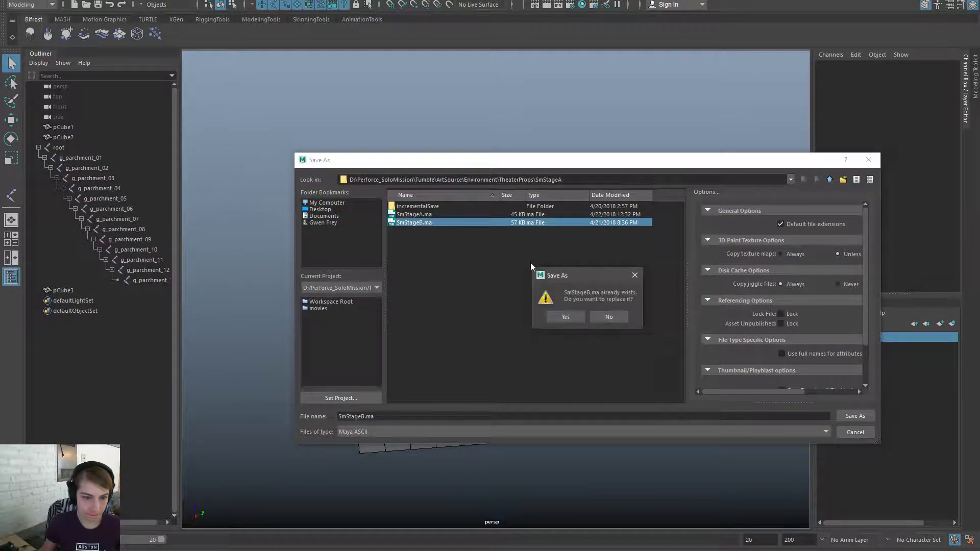
left_click(565, 317)
key("w")
Open the SmStageA.0006.ma backup from the incrementalSave folder to check its contents
key("ctrl+o")
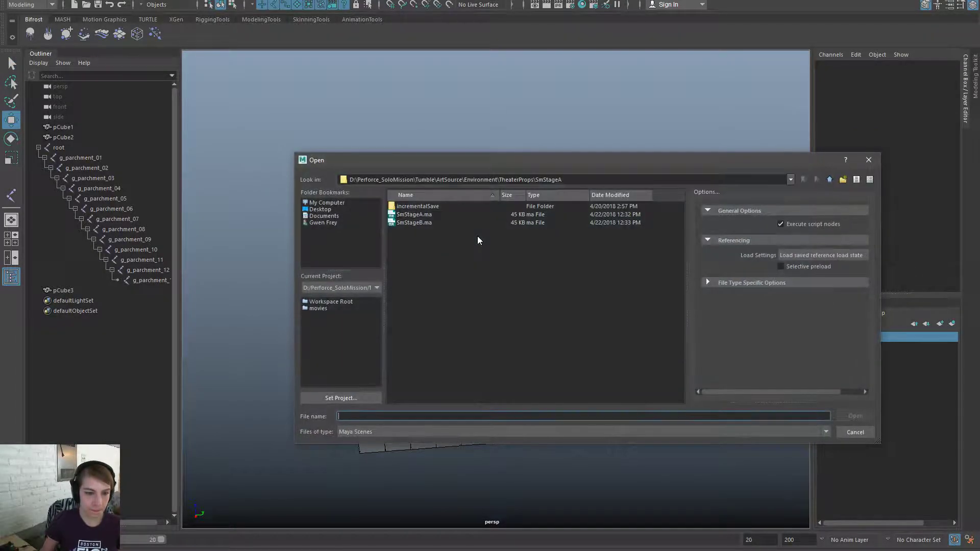
double_click(432, 206)
double_click(430, 206)
double_click(444, 248)
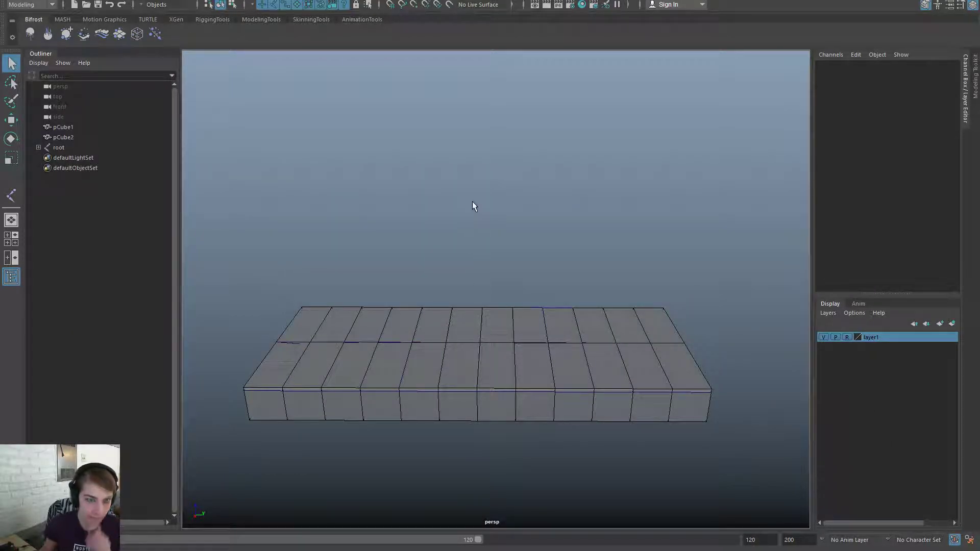
Open the SmStageA.0005.ma incremental save and inspect its page geometry
key("ctrl+o")
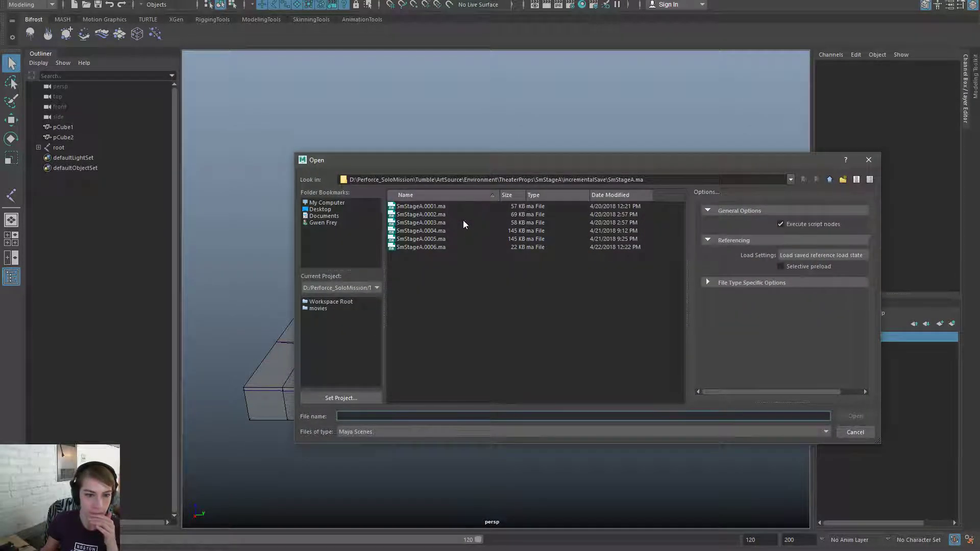
double_click(443, 239)
left_click_drag(449, 497, 409, 409, "alt")
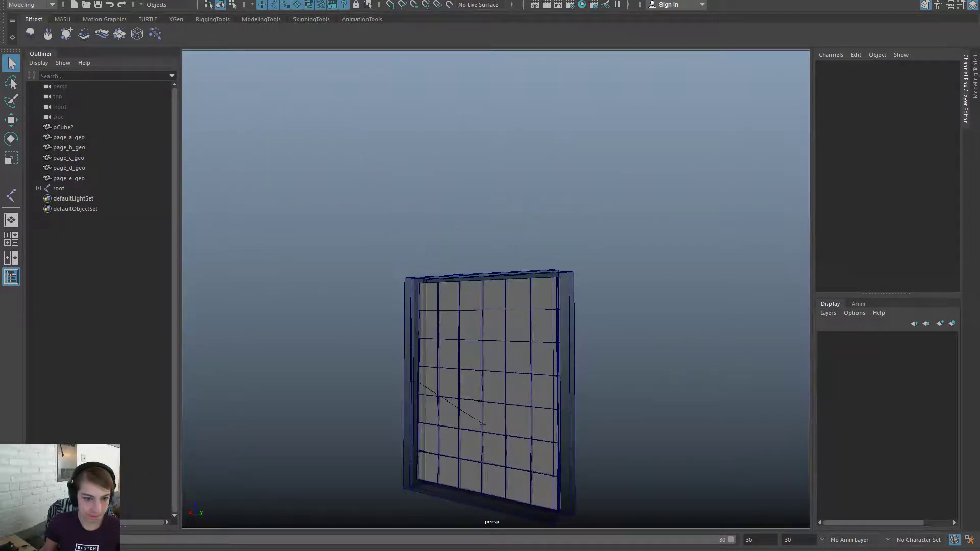
left_click_drag(516, 247, 589, 194, "alt")
Save the recovered page scene as SmStageA.ma in the main SmStageA folder
key("space")
left_click(478, 149)
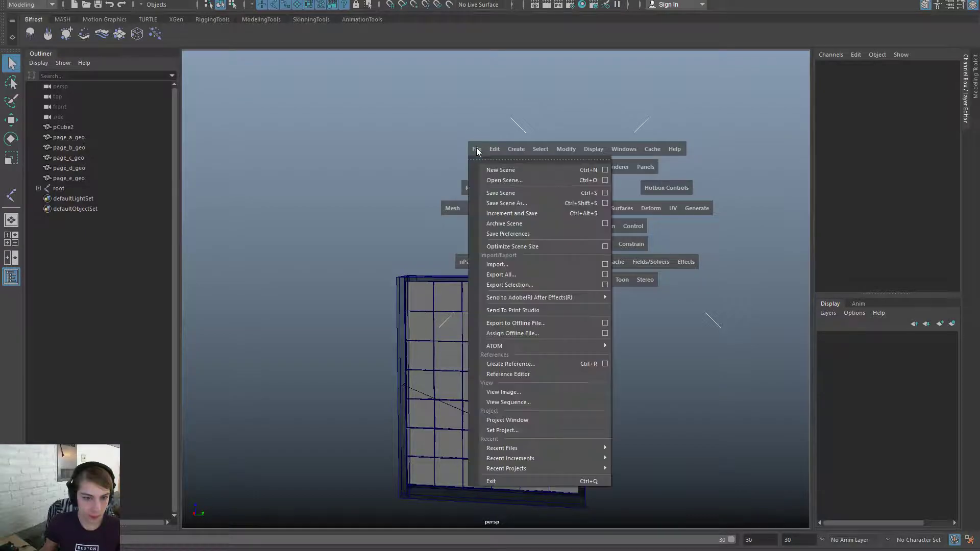
left_click(513, 206)
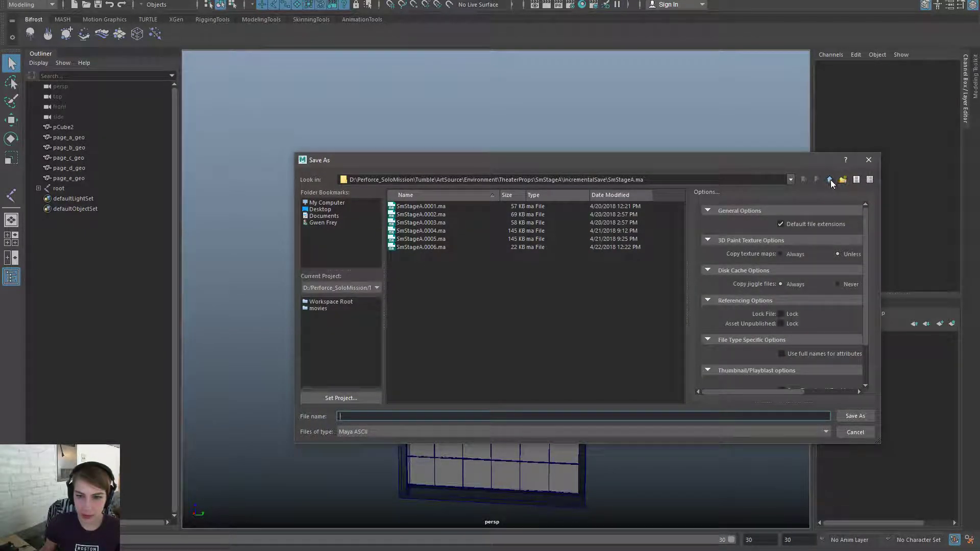
left_click(829, 180)
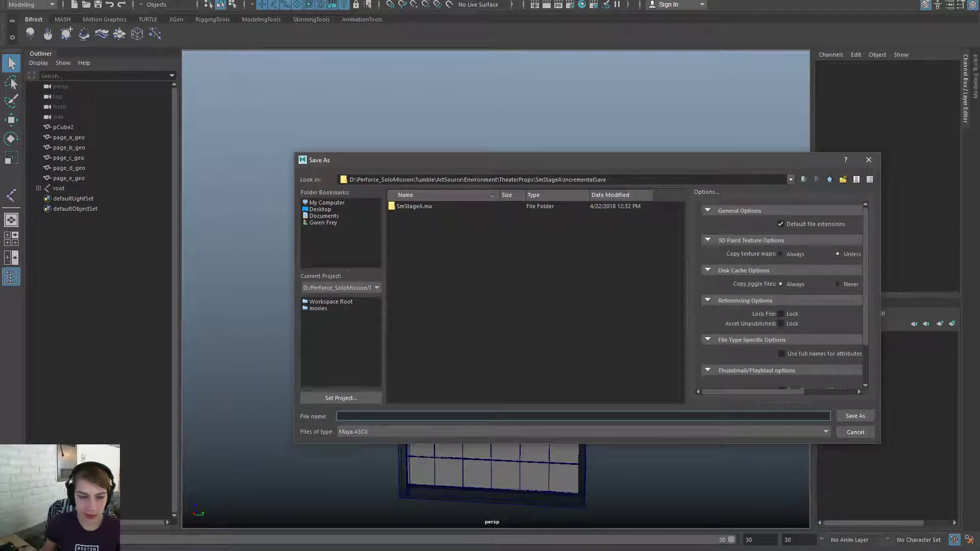
left_click(830, 180)
double_click(414, 215)
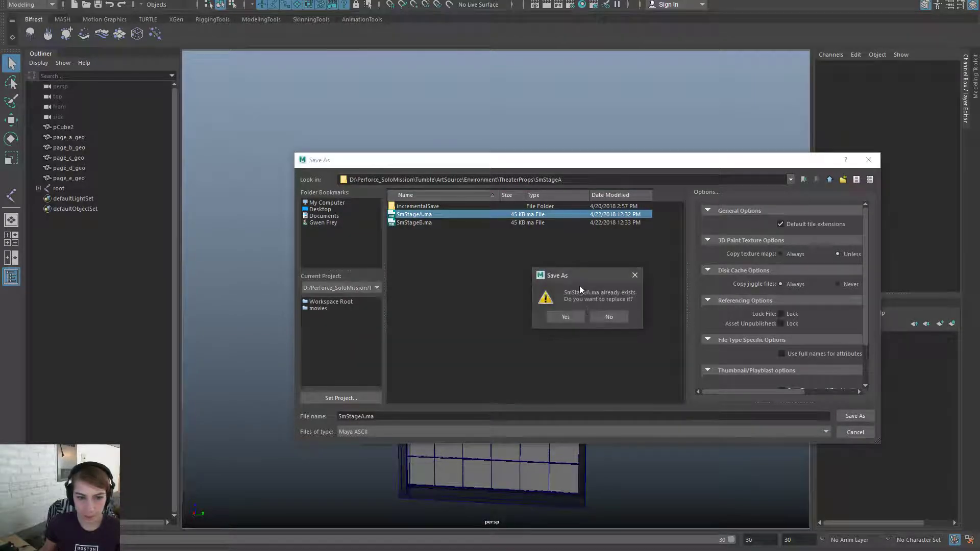
left_click(607, 312)
key("space")
key("space")
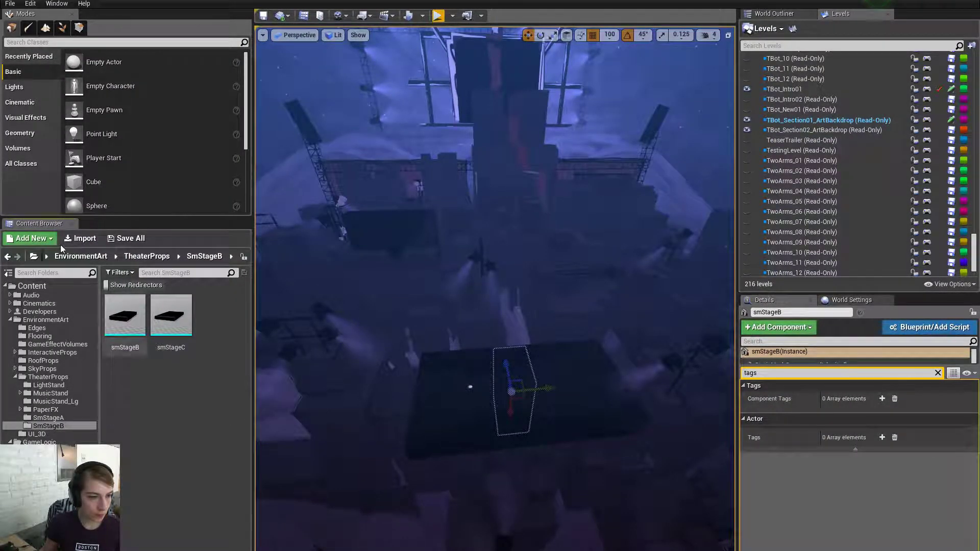
Start an asset import into the SmStageB content folder and look through the TheaterProps and SmStageA source folders for smStageB.fbx
left_click(80, 238)
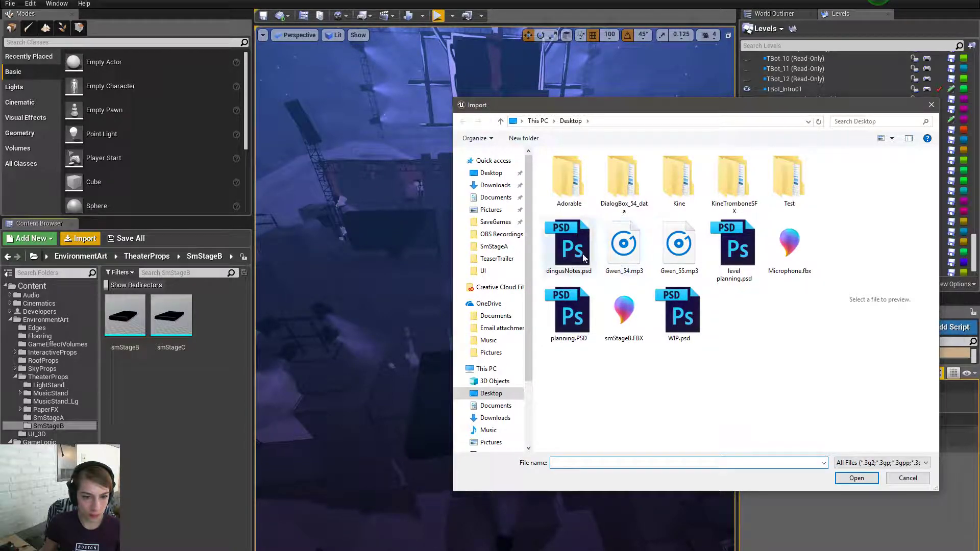
left_click(493, 246)
left_click(648, 124)
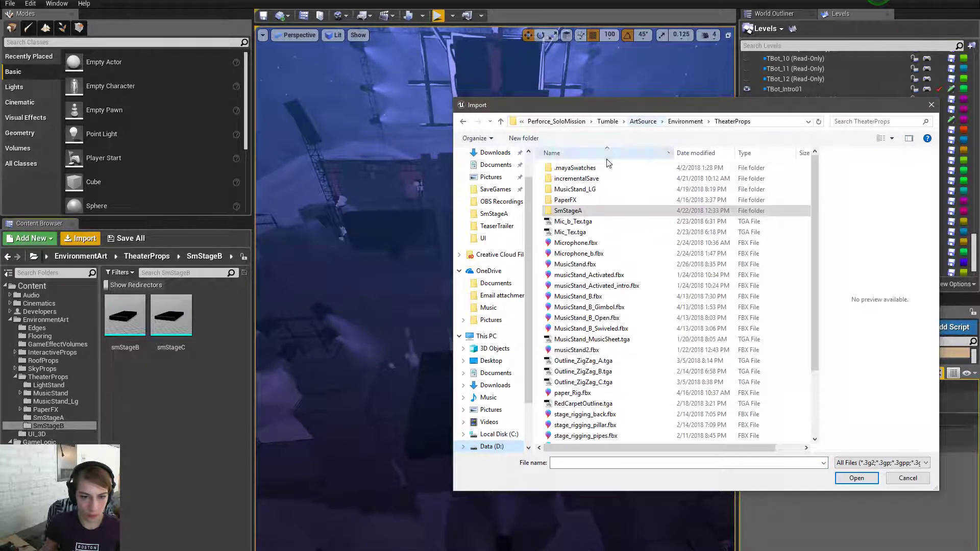
double_click(595, 211)
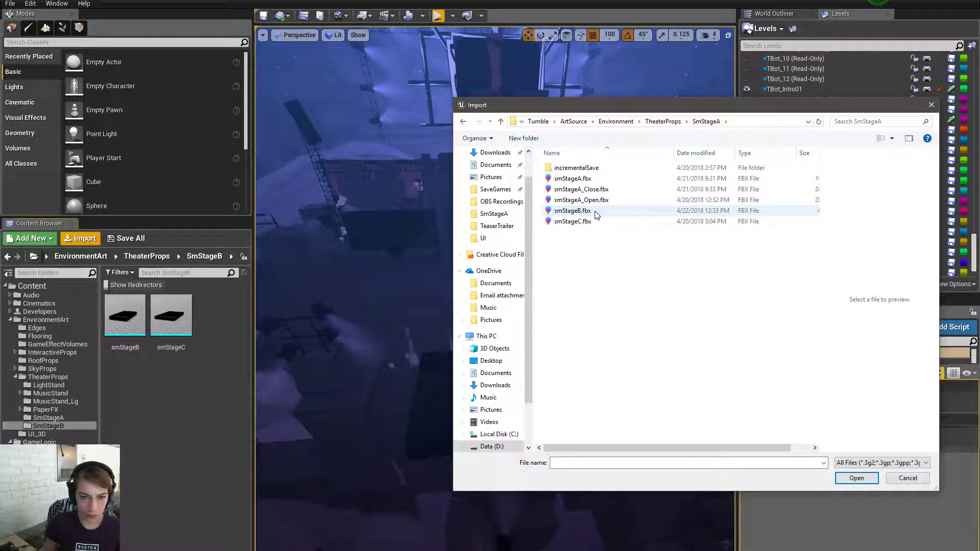
left_click(596, 214)
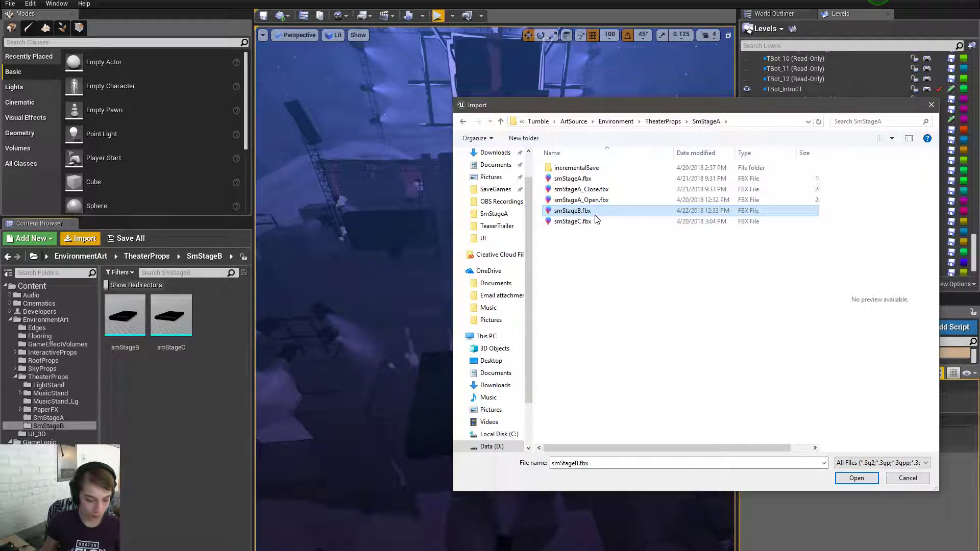
left_click(664, 124)
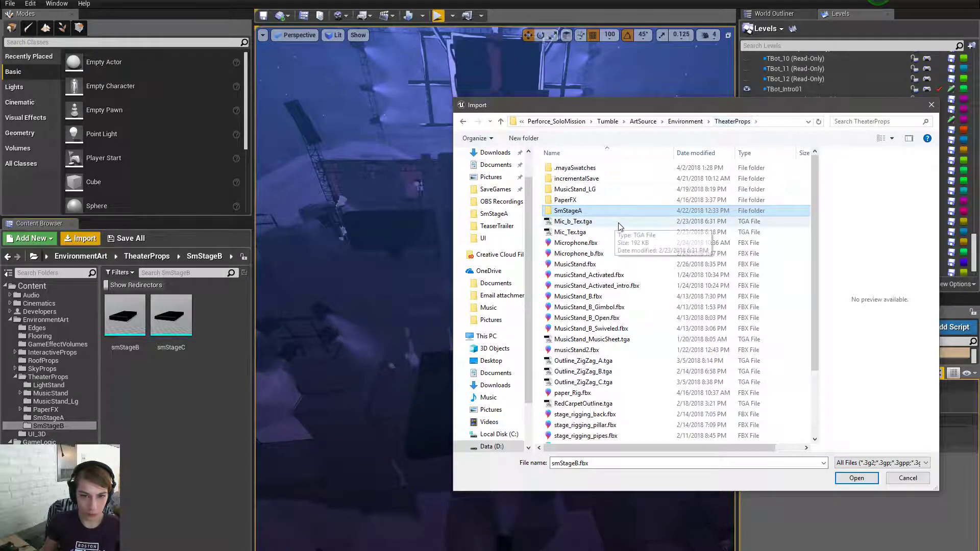
scroll(810, 197, "down", 3)
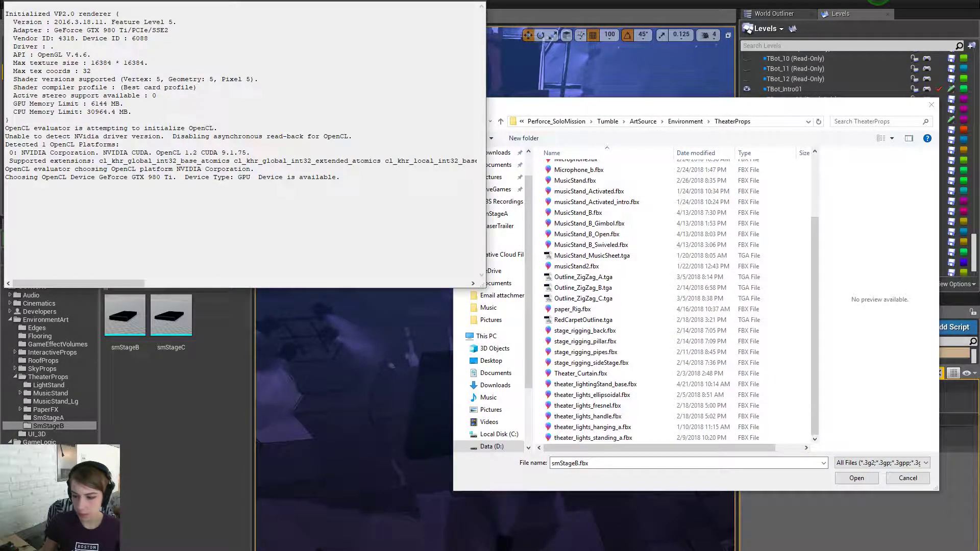
Switch to Maya and reopen the recent SmStageB.ma scene
key("alt+Tab")
key("space")
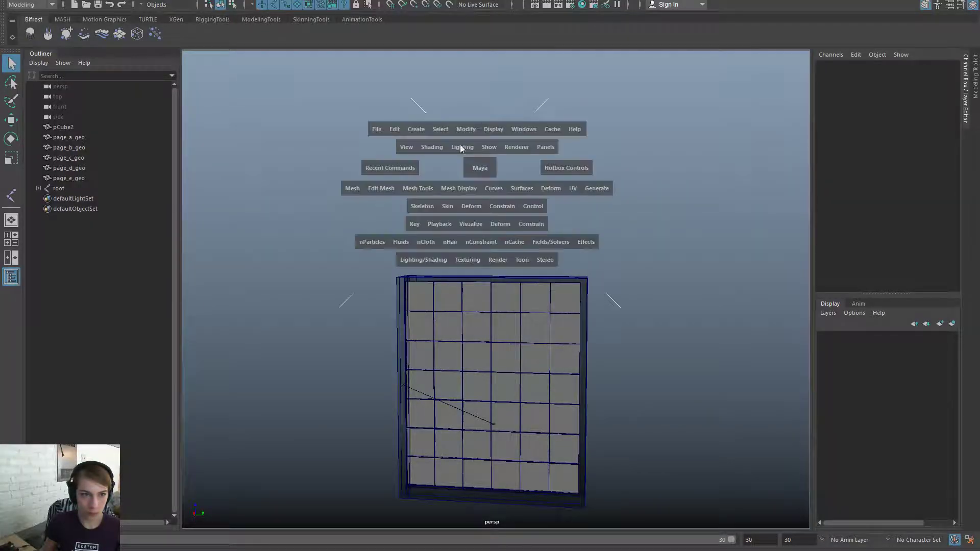
left_click(376, 134)
mouse_move(473, 428)
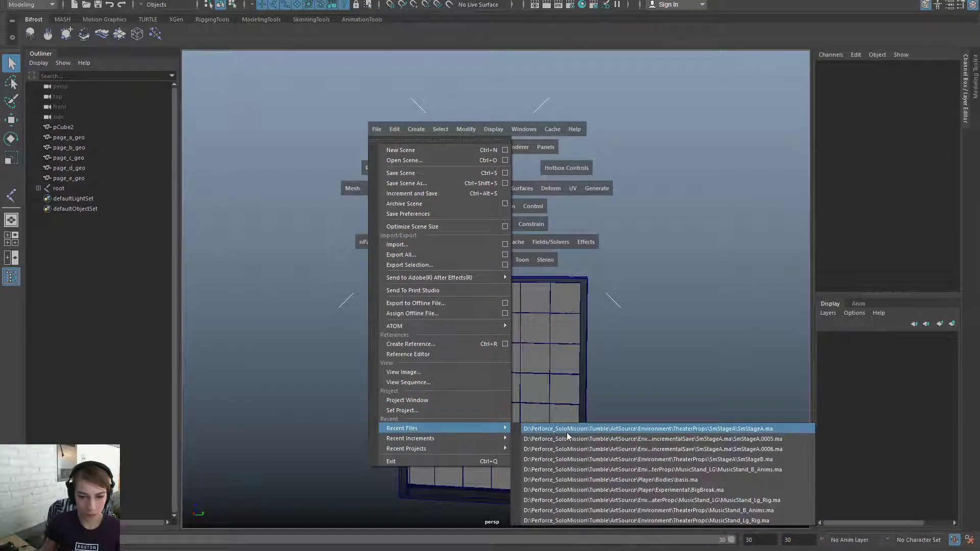
left_click(583, 458)
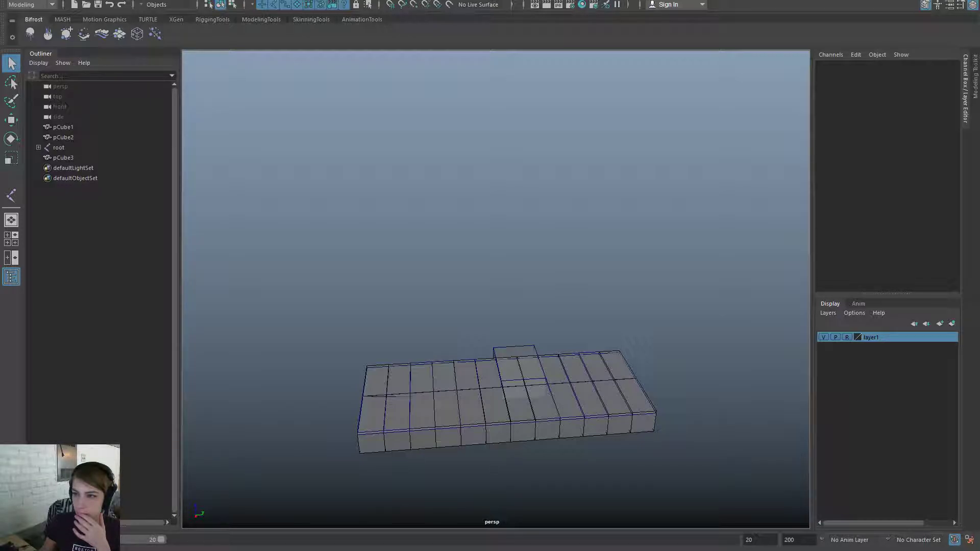
In File Explorer, rename the SmStageA source folder in TheaterProps to SmStages and check its files
left_click_drag(979, 57, 480, 0)
left_click(422, 97)
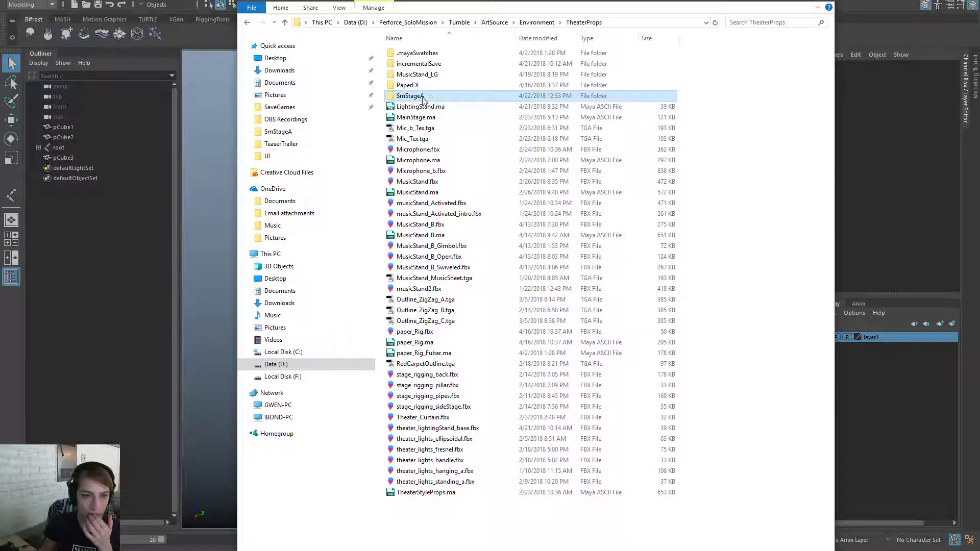
left_click(420, 102)
type("s")
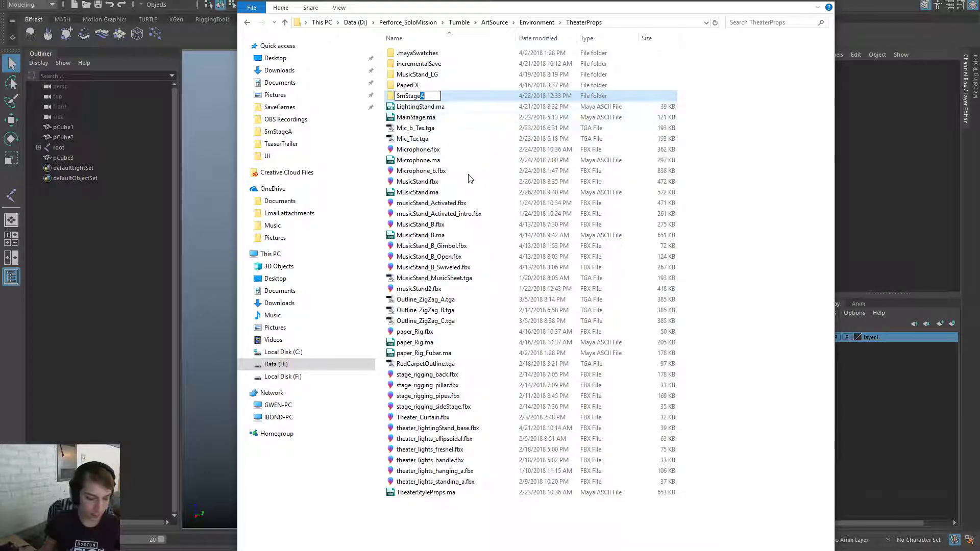
left_click(512, 541)
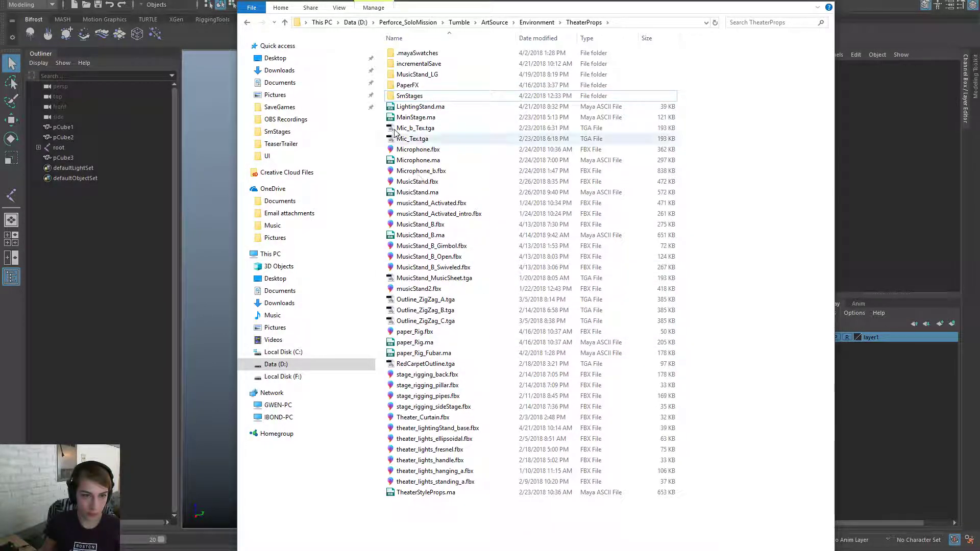
double_click(466, 97)
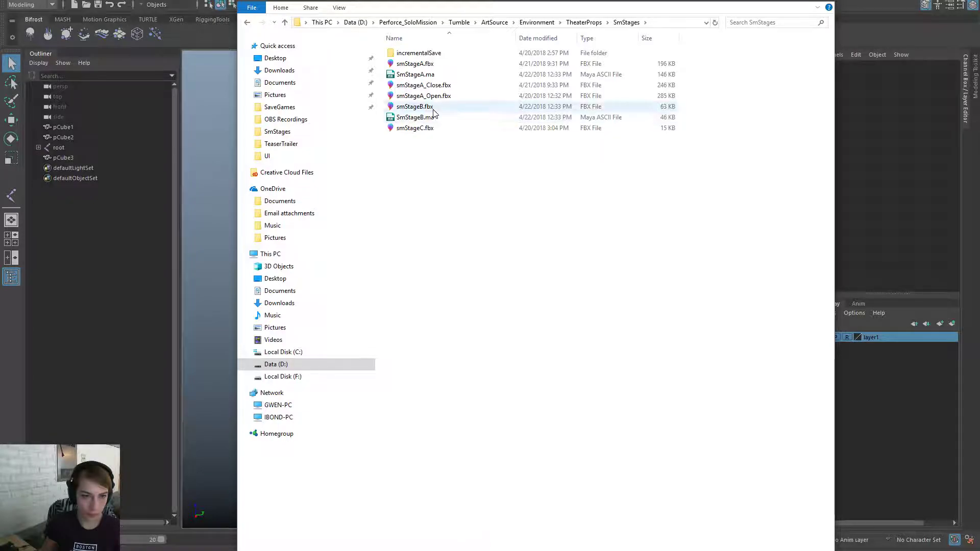
left_click(827, 3)
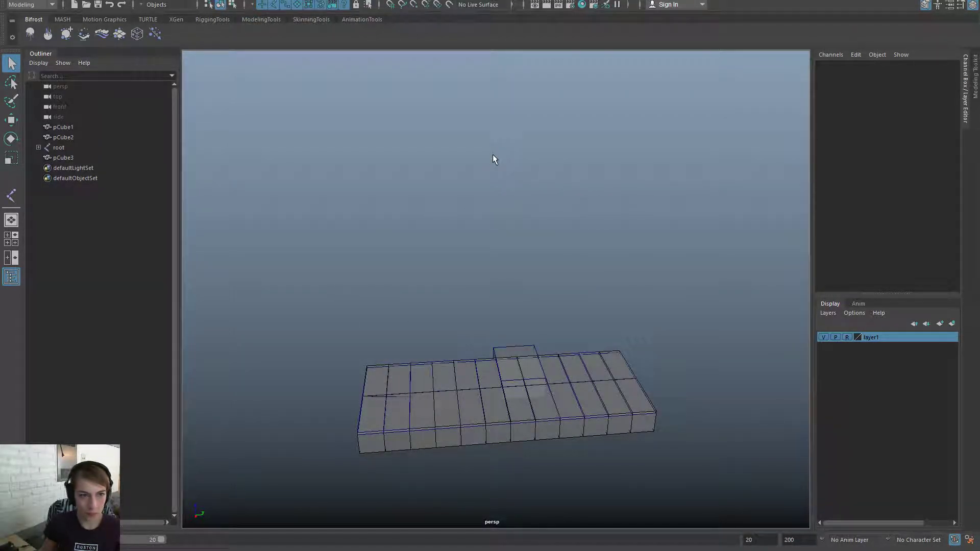
Save the Maya stage scene as SmStageB.ma in the renamed SmStages folder, replacing the existing file
key("space")
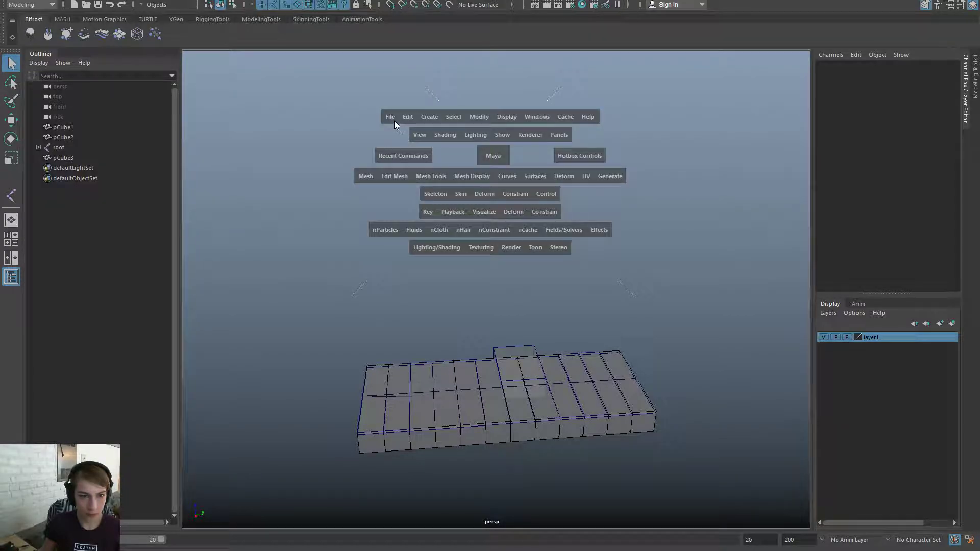
left_click_drag(394, 120, 432, 171)
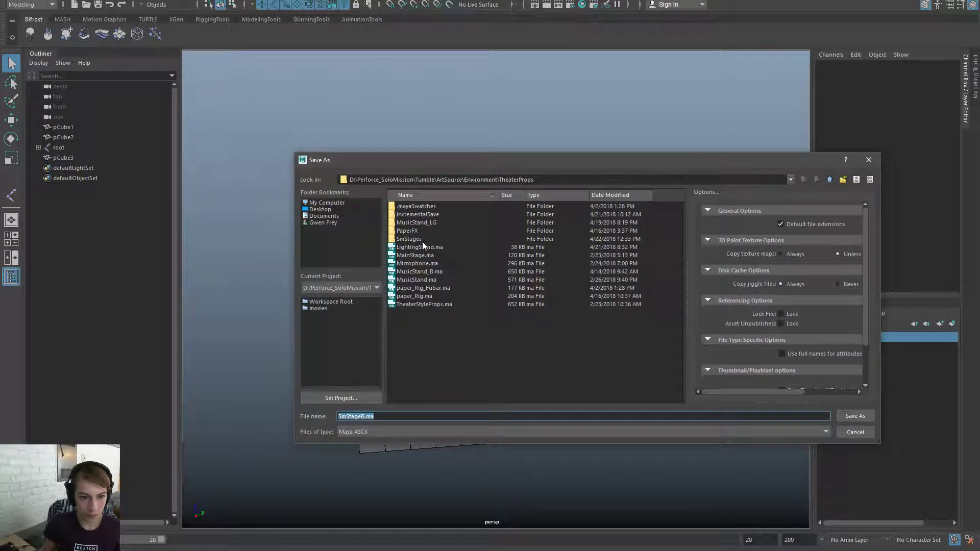
double_click(417, 238)
double_click(425, 223)
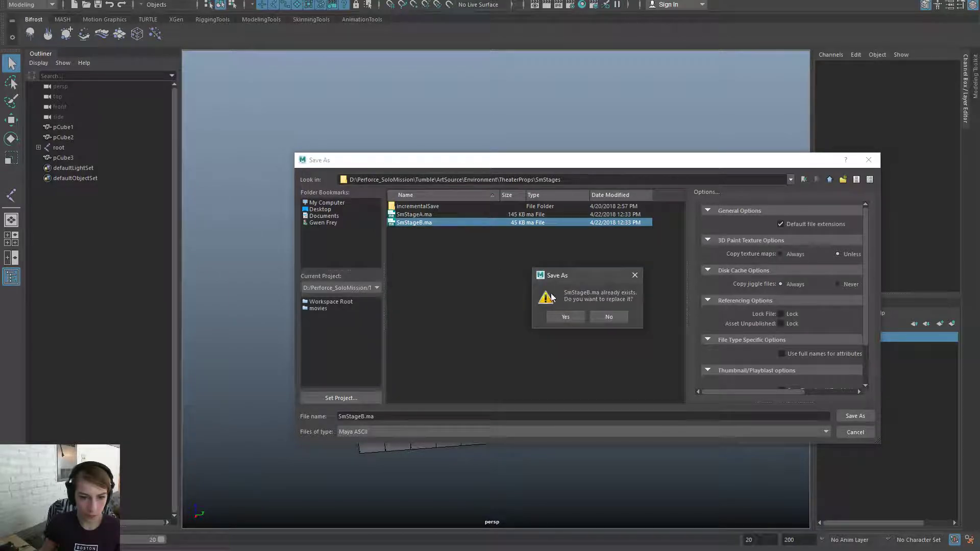
left_click(563, 315)
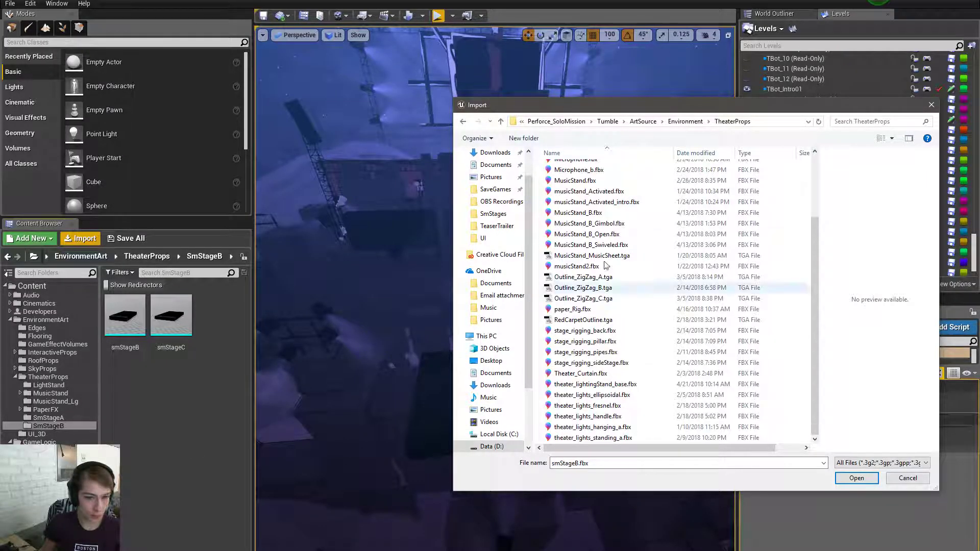
Return to Unreal and import smStageB.fbx from the SmStages folder, overwriting the existing smStageB asset
left_click(696, 124)
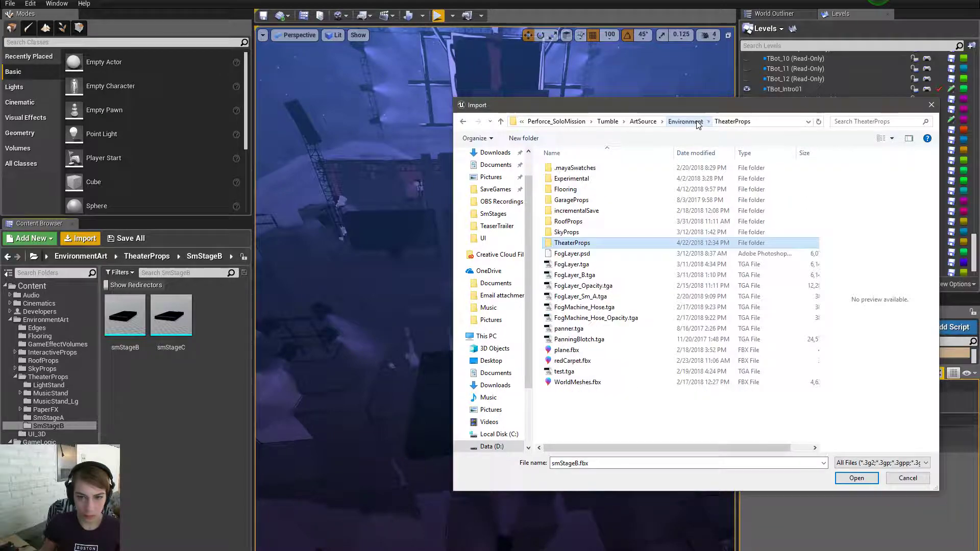
double_click(568, 243)
double_click(569, 210)
double_click(572, 210)
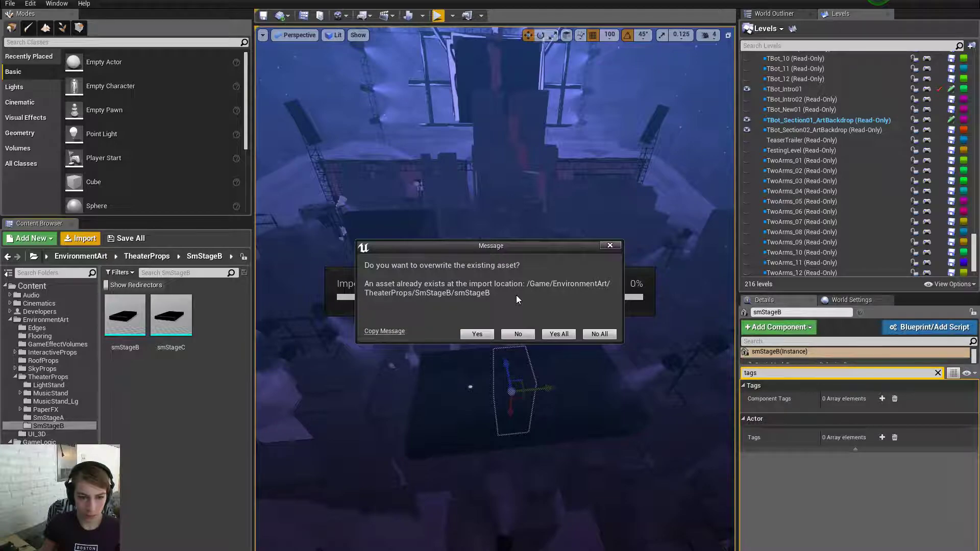
left_click(477, 334)
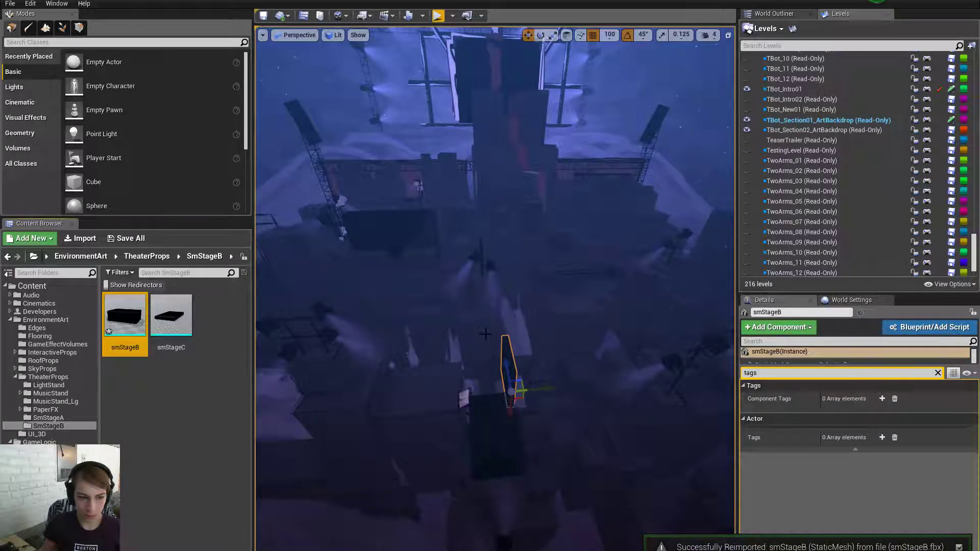
Inspect the reimported smStageB static mesh in its asset editor and close the editor
double_click(126, 319)
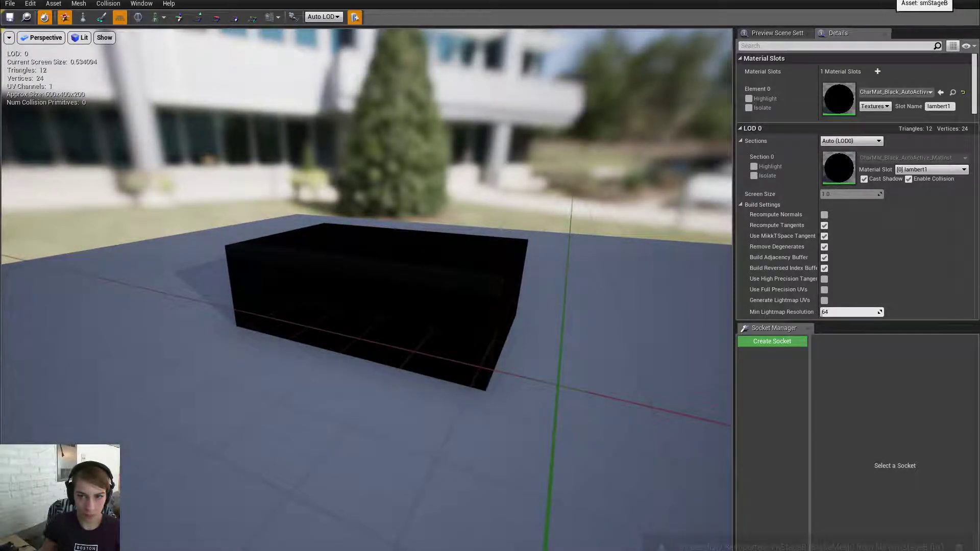
left_click(892, 1)
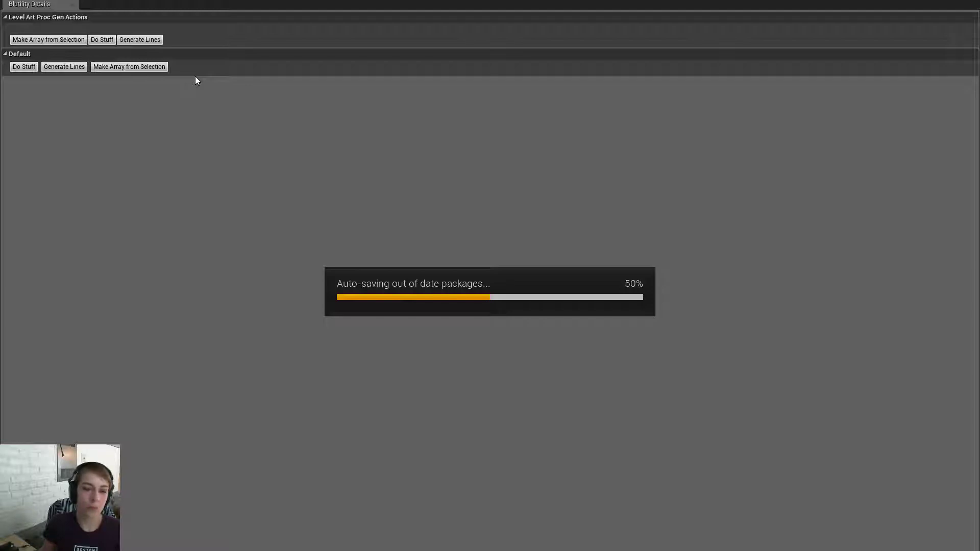
left_click(892, 1)
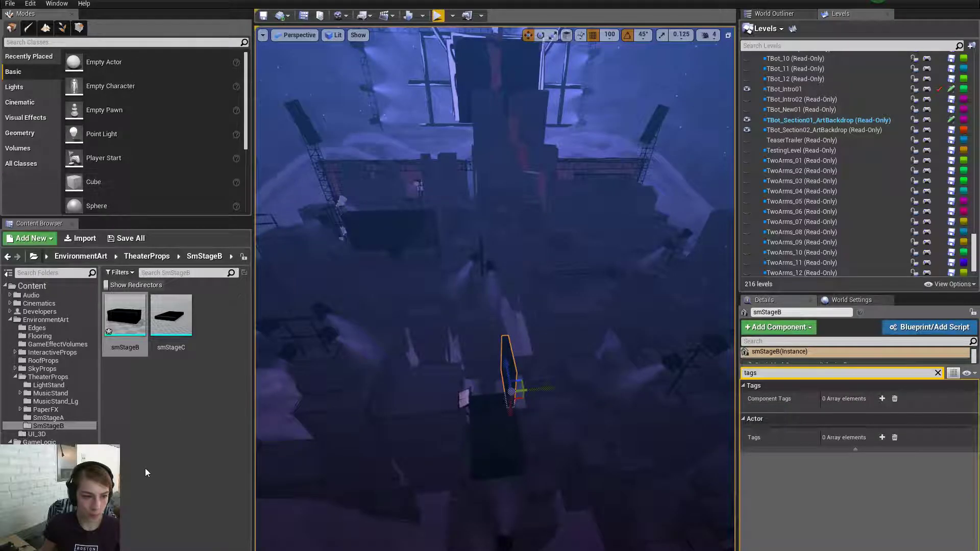
Delete the smStageB static mesh asset, replacing its references with smStageC
right_click(127, 319)
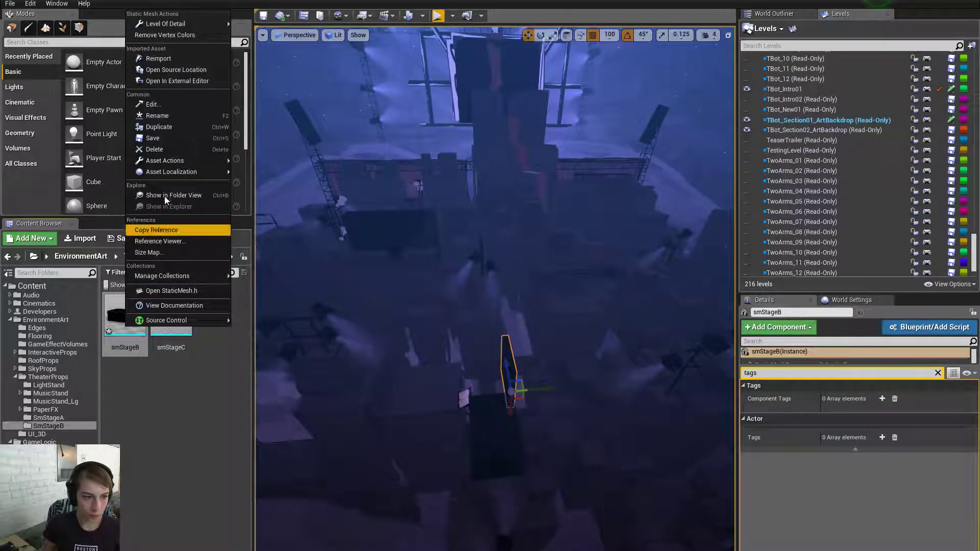
left_click(163, 149)
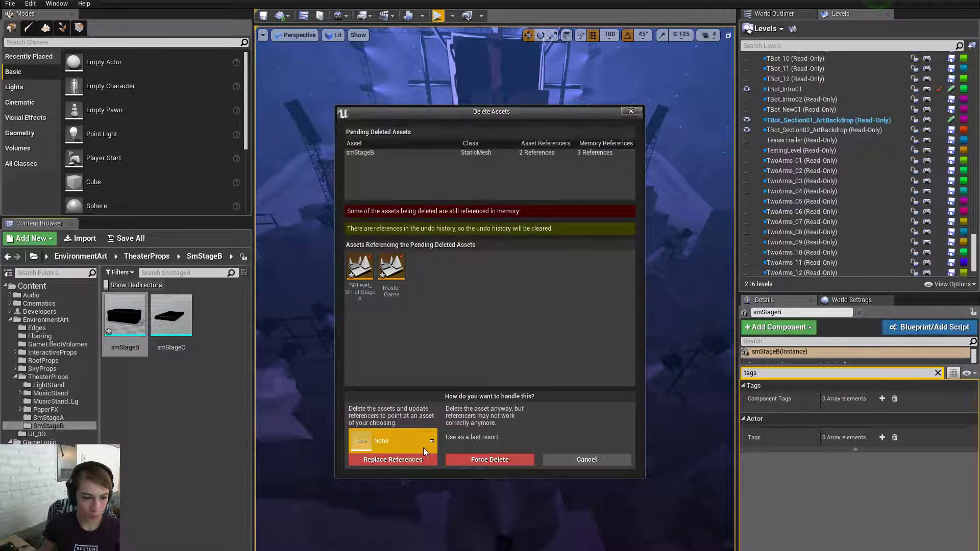
left_click(406, 433)
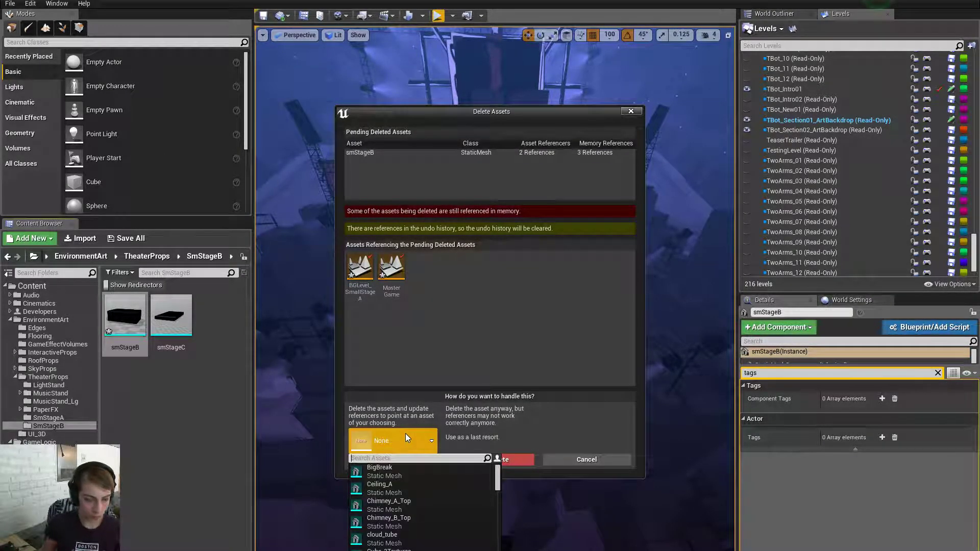
type("smstage")
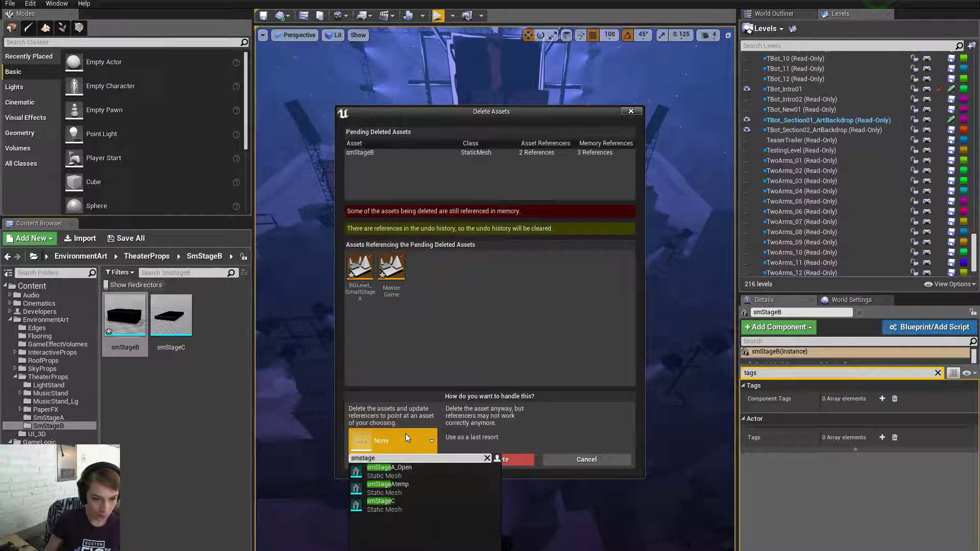
left_click(418, 501)
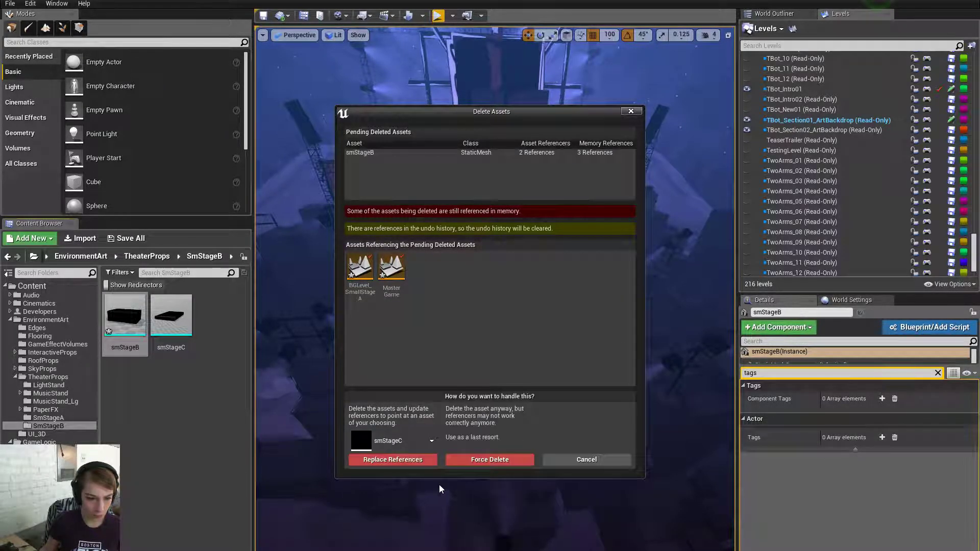
left_click(421, 459)
left_click(565, 331)
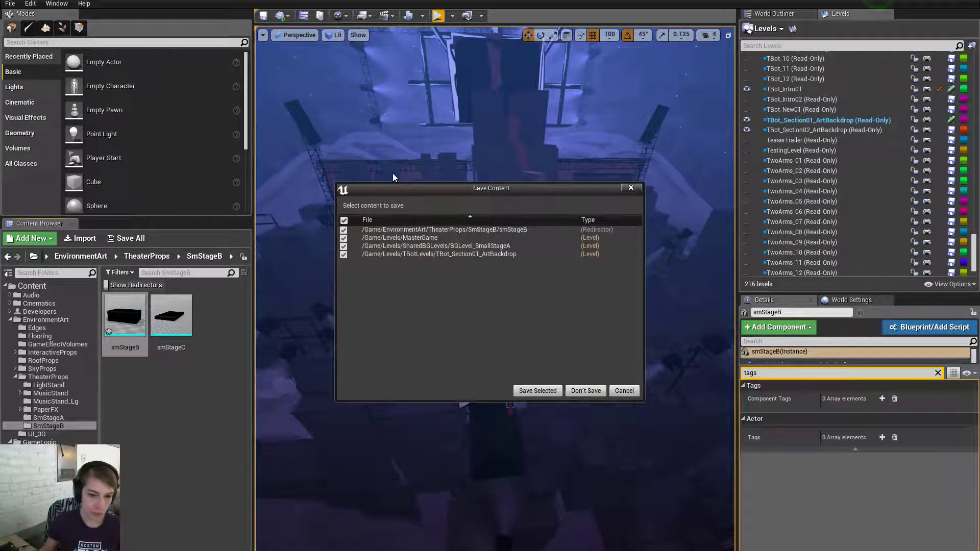
Save and check out all content affected by the deletion, and fix up the leftover smStageB redirector
left_click(526, 388)
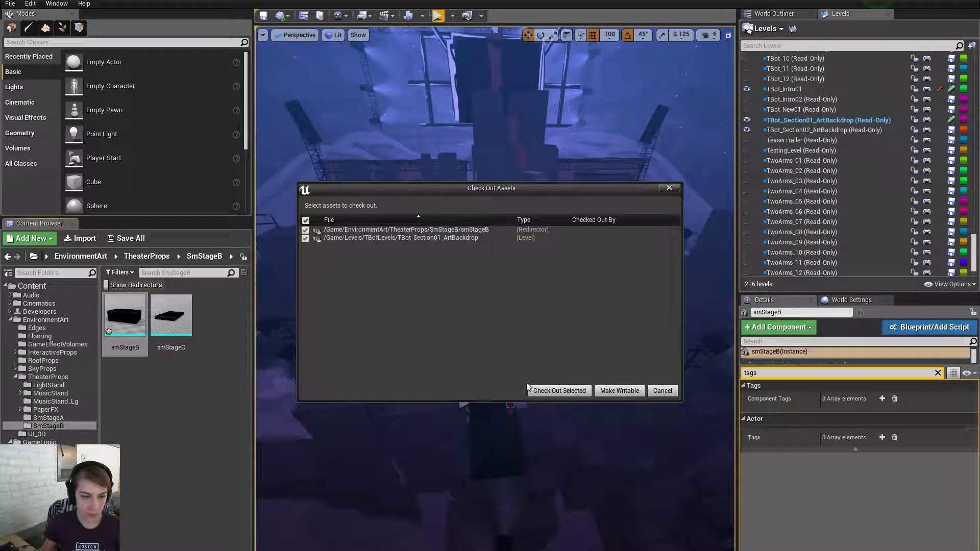
left_click(527, 388)
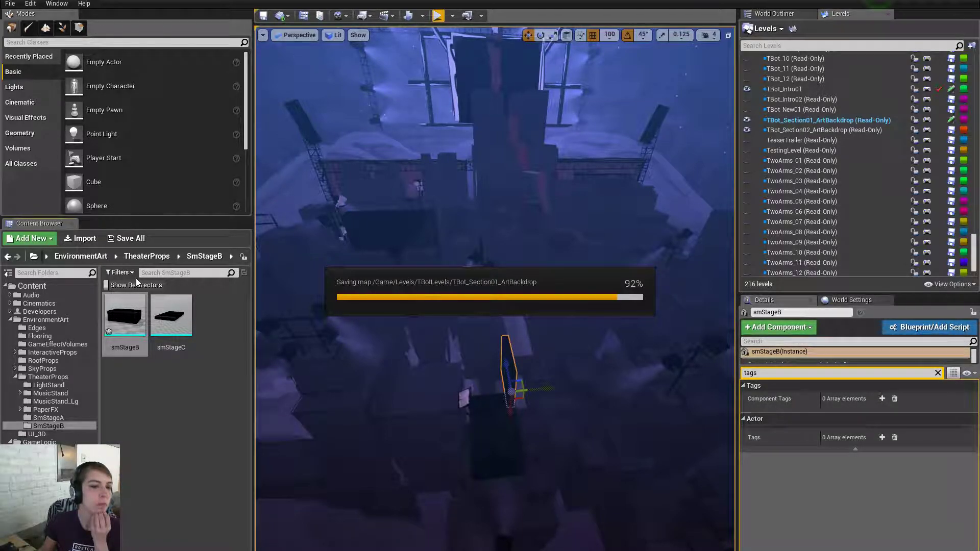
right_click(126, 327)
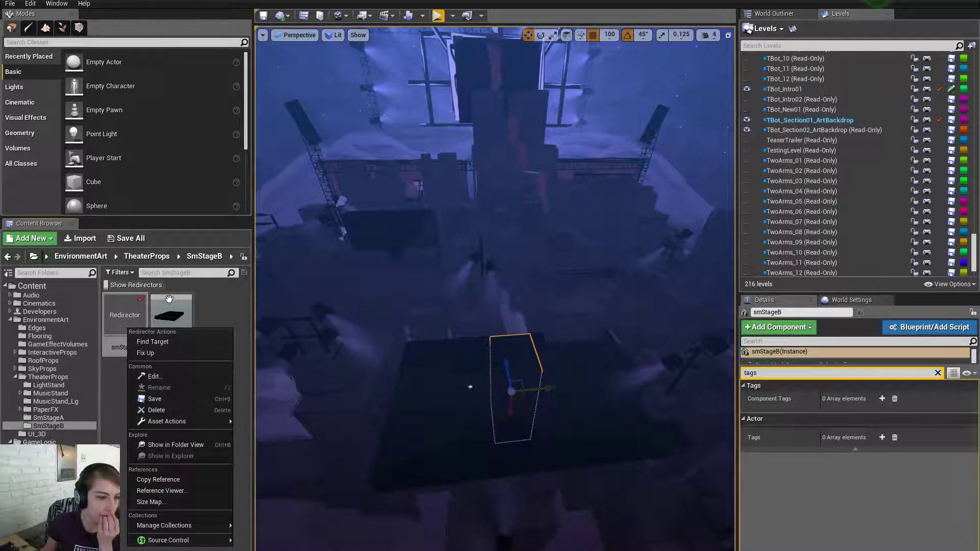
left_click(189, 357)
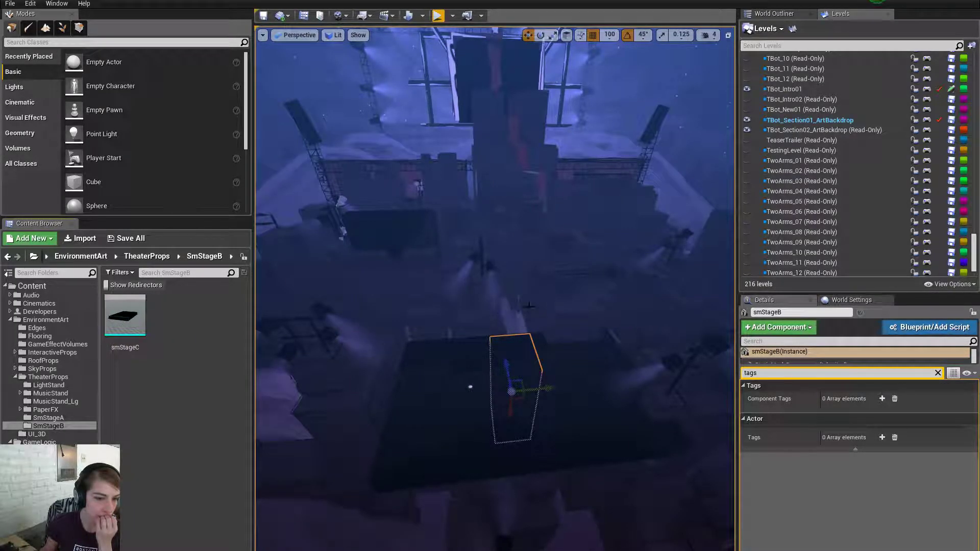
Import smStageB.fbx from the SmStages folder as a skeletal mesh with animations and no existing skeleton, and open the imported mesh
left_click(78, 239)
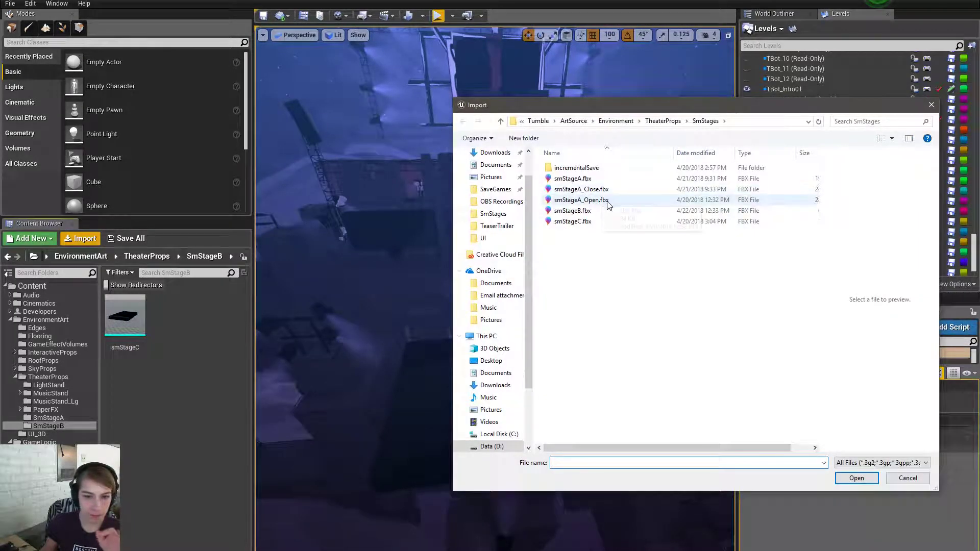
double_click(611, 207)
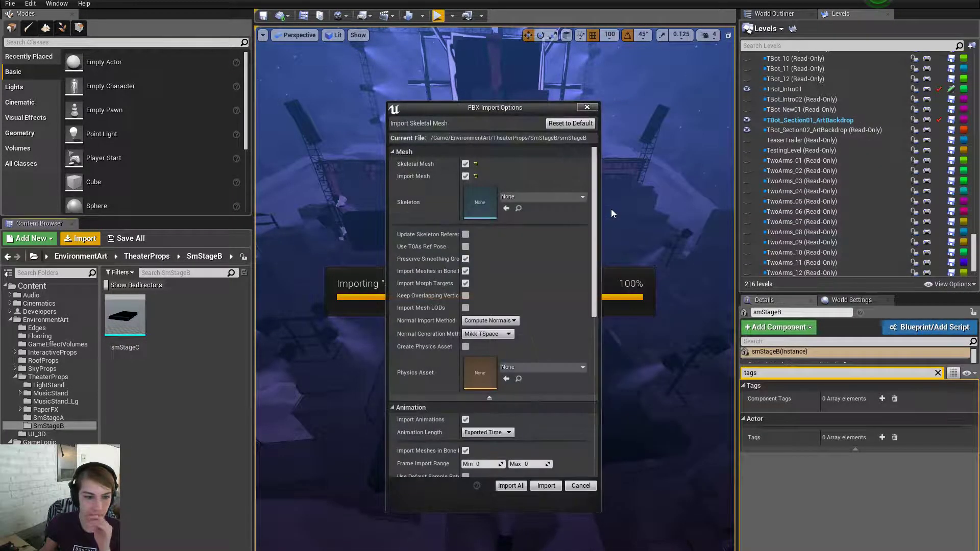
left_click(522, 198)
left_click(532, 200)
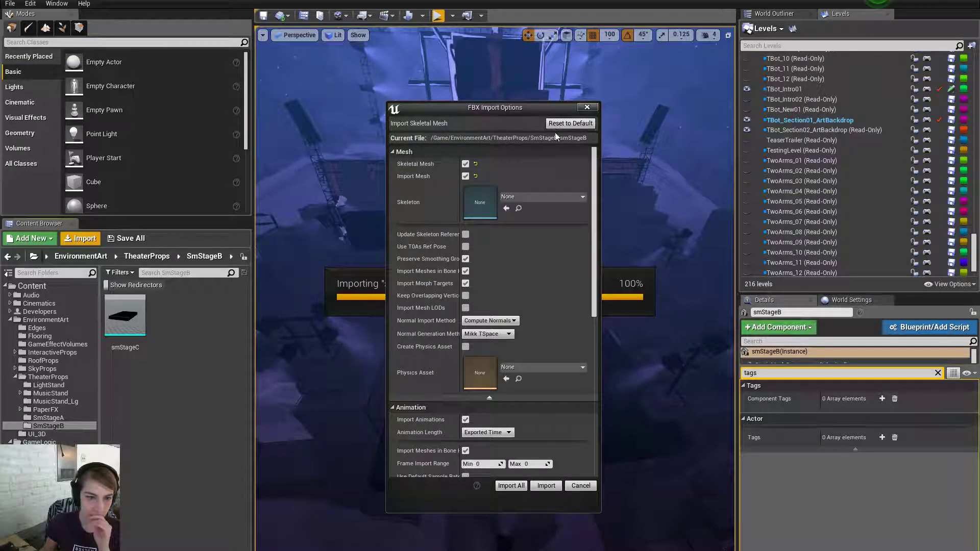
left_click_drag(594, 173, 595, 303)
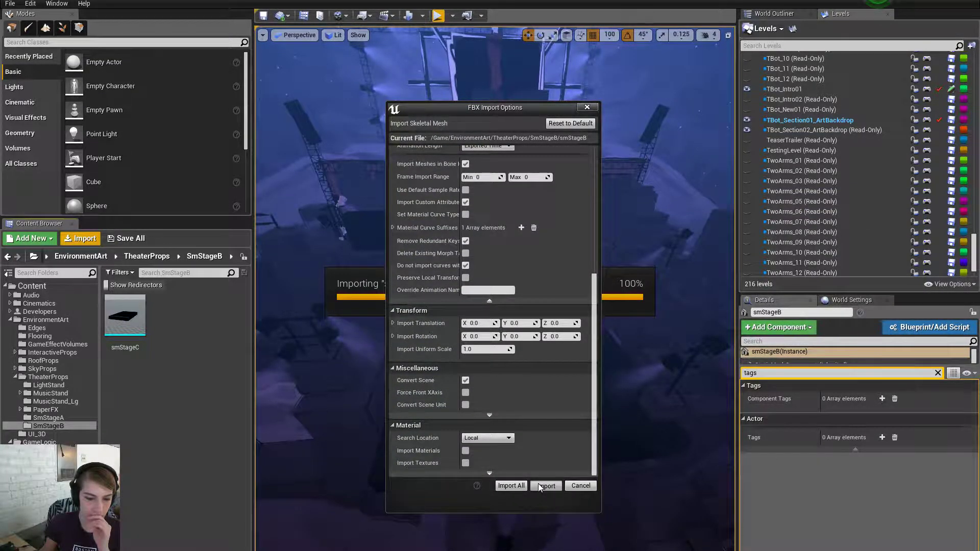
left_click(511, 485)
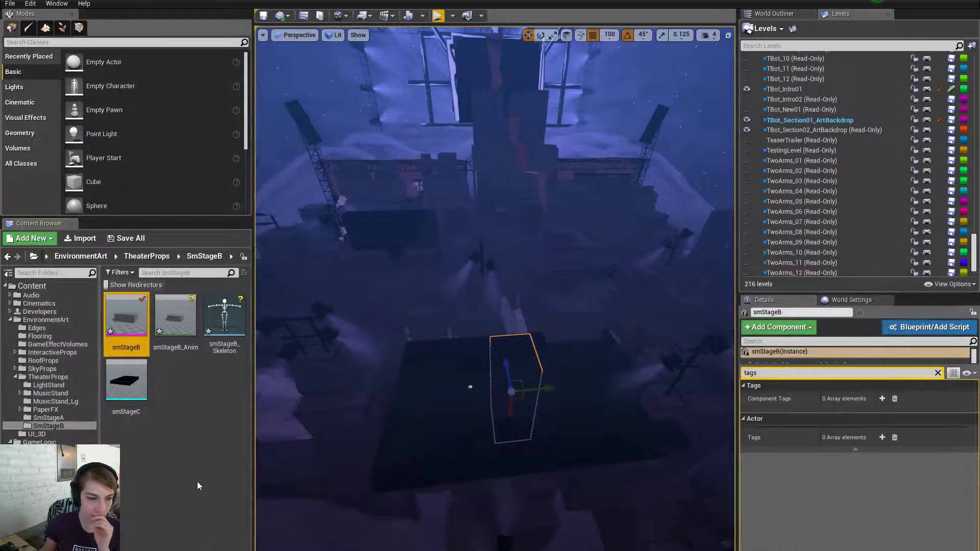
left_click(196, 481)
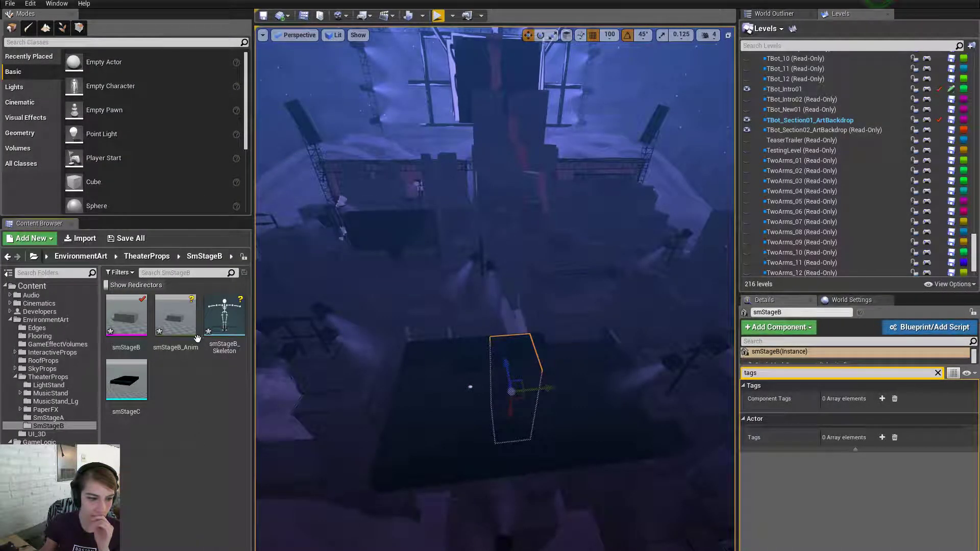
double_click(122, 324)
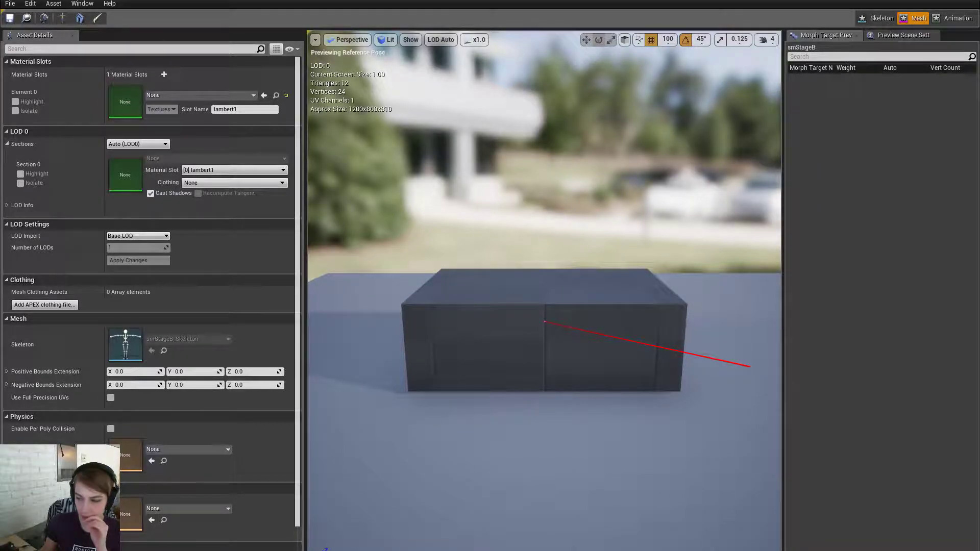
Switch to Maya and export the root joint chain together with pCube1 as FBX, overwriting smStageB.fbx in SmStages
key("alt+Tab")
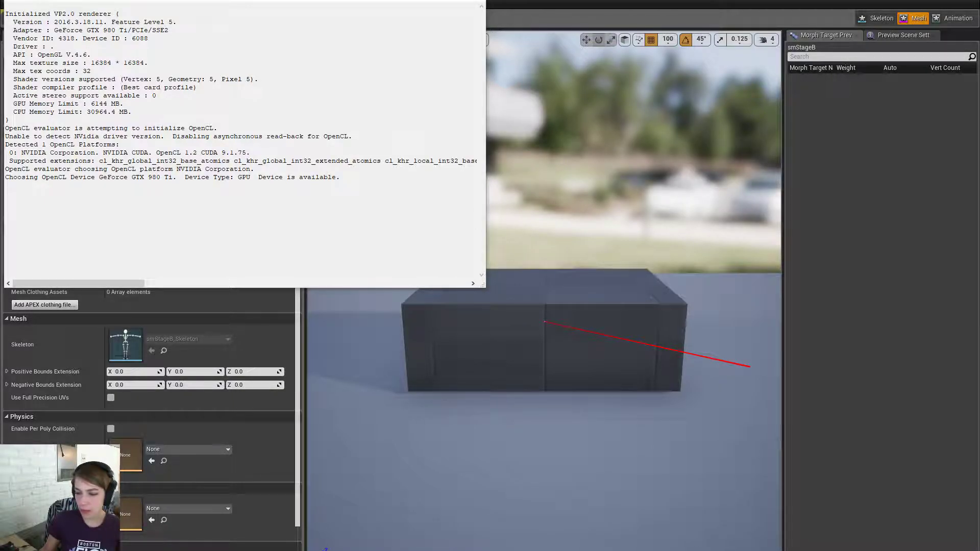
key("alt+Tab")
left_click(68, 157)
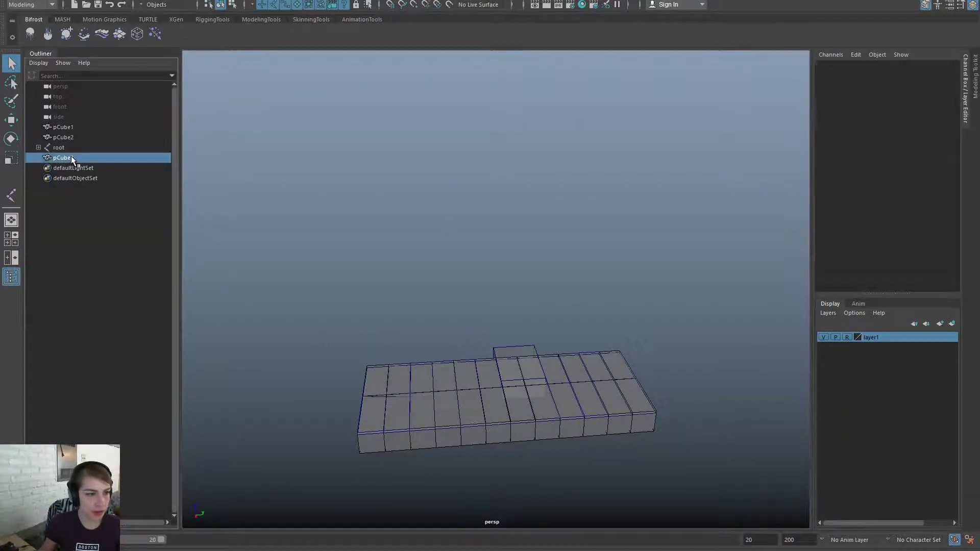
left_click(39, 147, "shift")
left_click(66, 145)
left_click(154, 276, "shift")
left_click(119, 288, "shift")
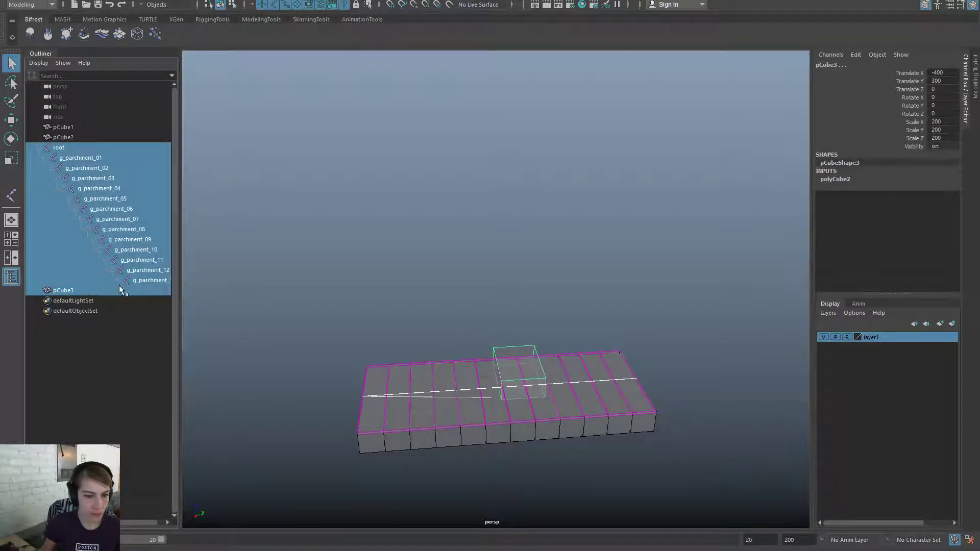
left_click(88, 291, "ctrl")
left_click(93, 139, "ctrl")
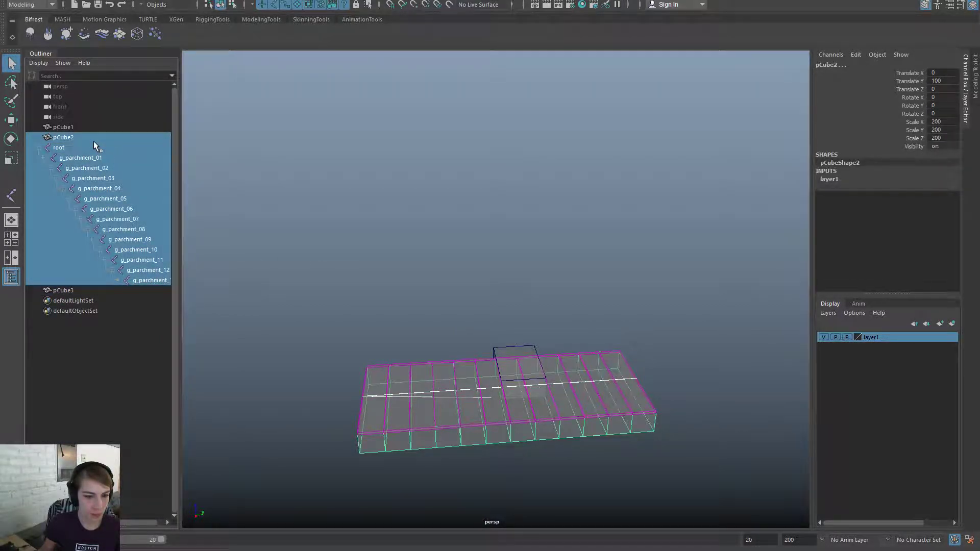
left_click(104, 129, "ctrl")
key("space")
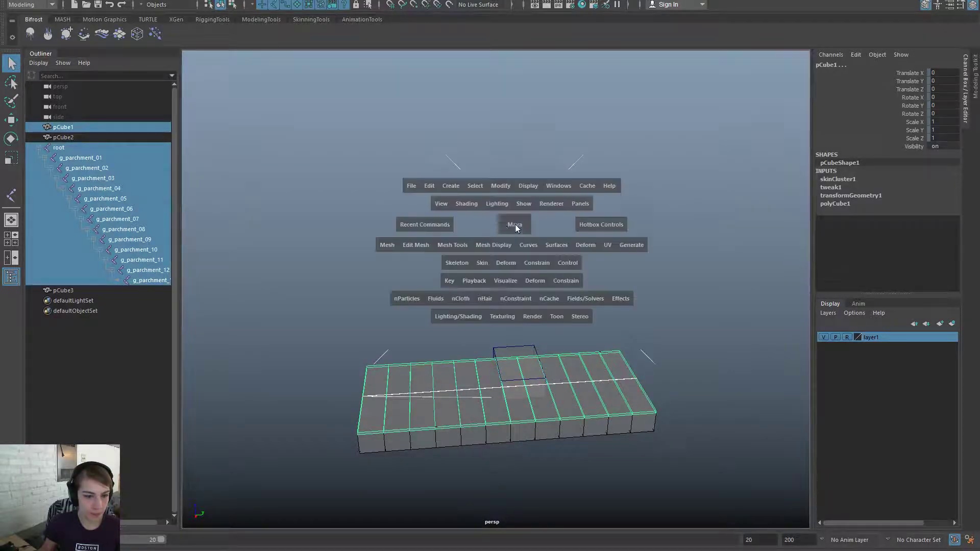
left_click(415, 187)
left_click(460, 321)
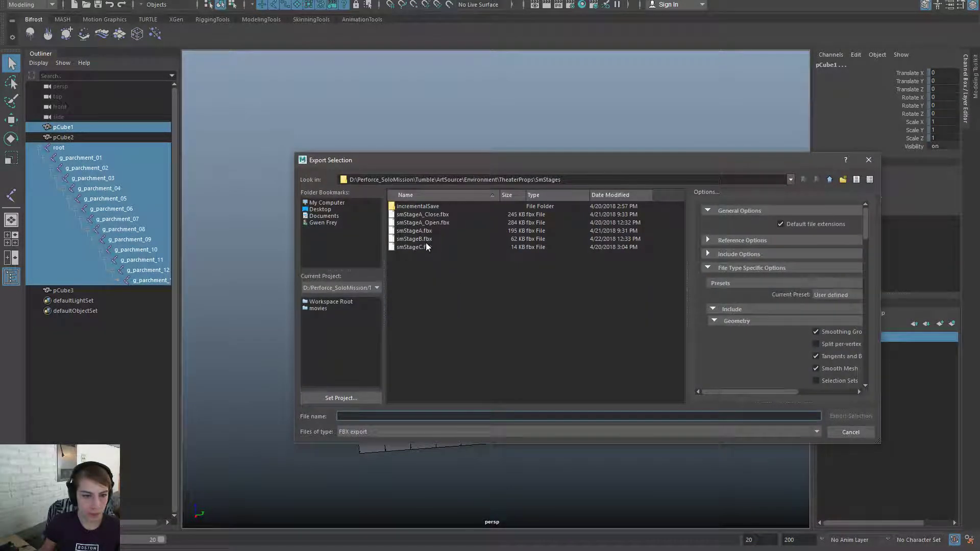
double_click(426, 239)
left_click(566, 316)
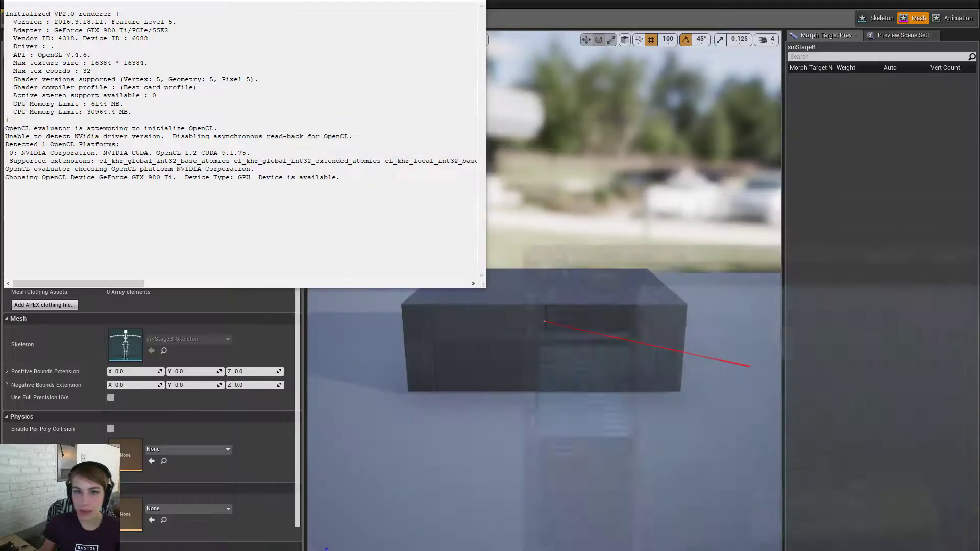
Return to Unreal and reimport the smStageB skeletal mesh, regenerating its skeleton and merging all skeletal meshes that use it
left_click(468, 3)
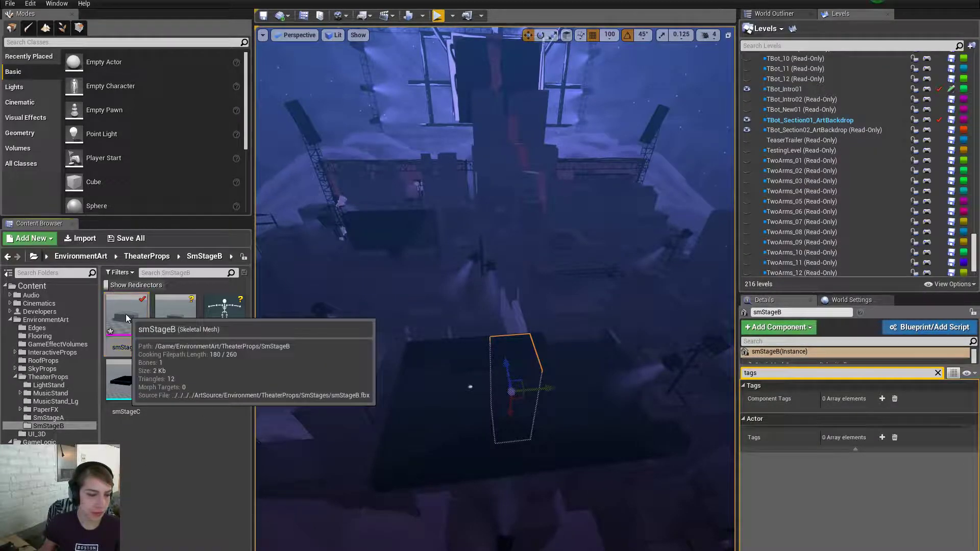
right_click(126, 318)
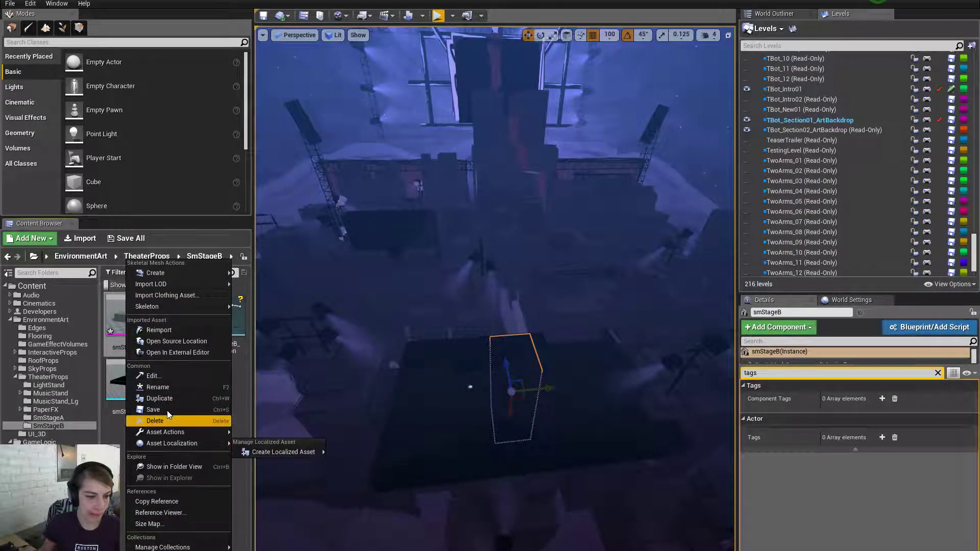
left_click(192, 330)
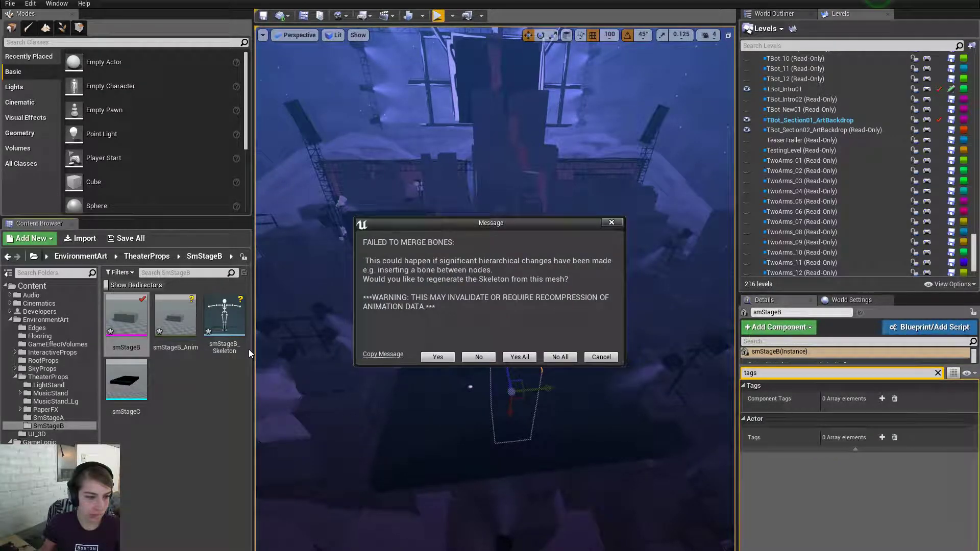
left_click(430, 358)
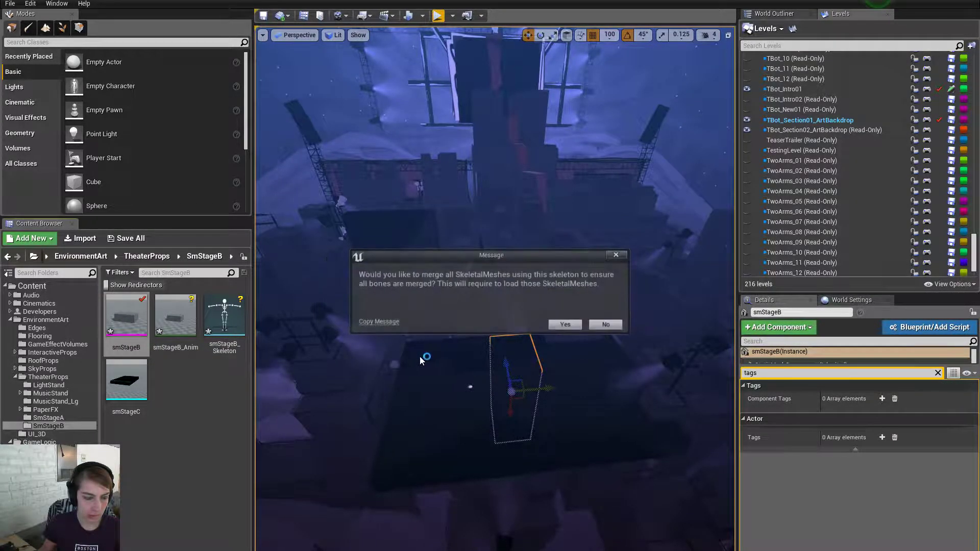
left_click(566, 325)
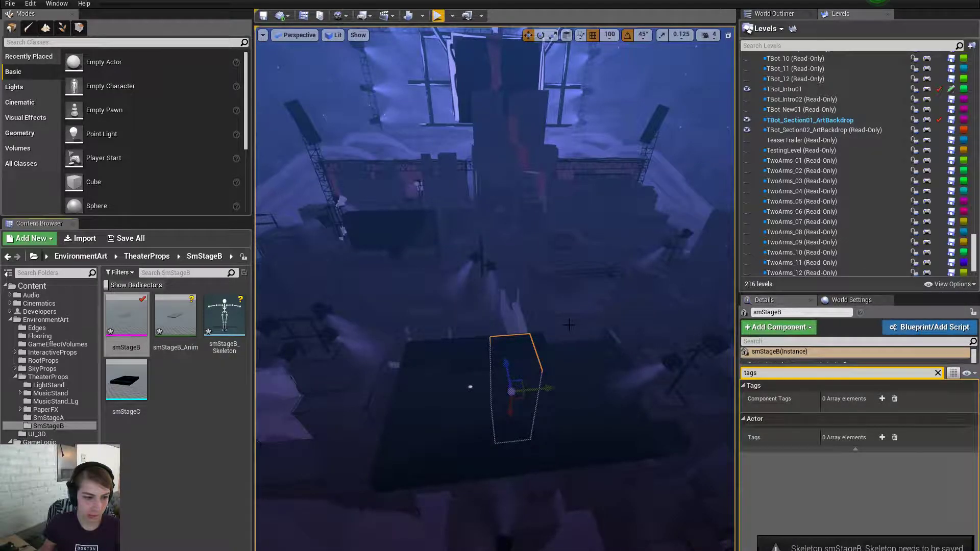
Open smStageB_Anim and inspect the animation, the skeleton's joint hierarchy and the mesh
double_click(165, 327)
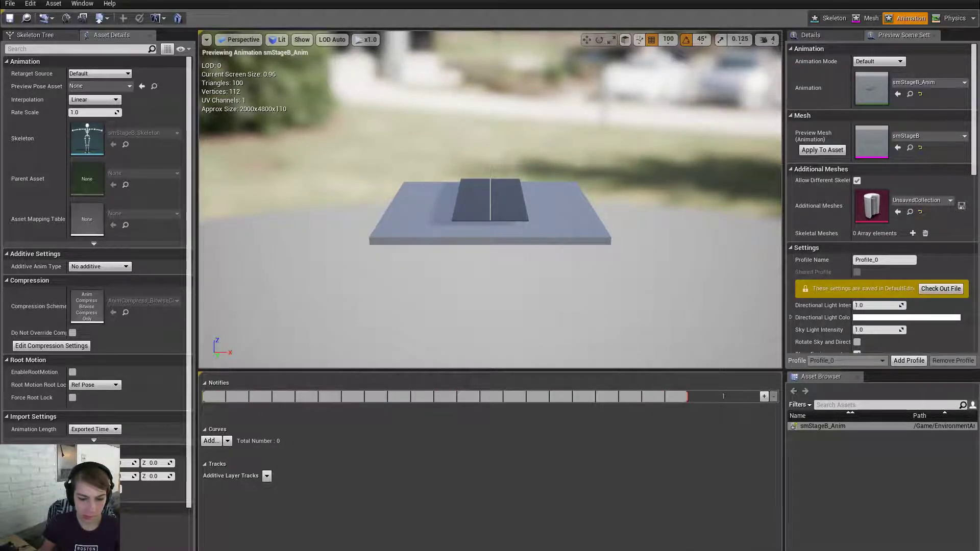
left_click(831, 18)
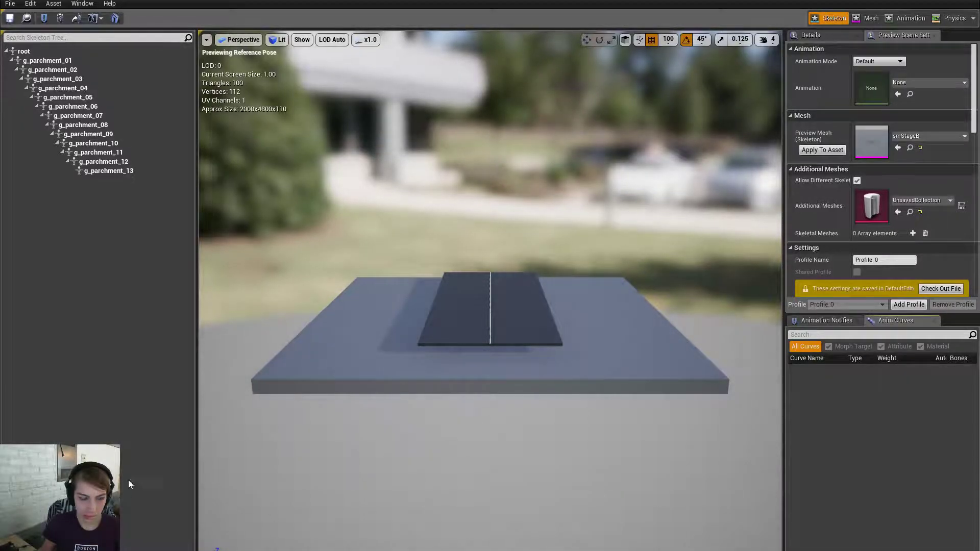
left_click(900, 17)
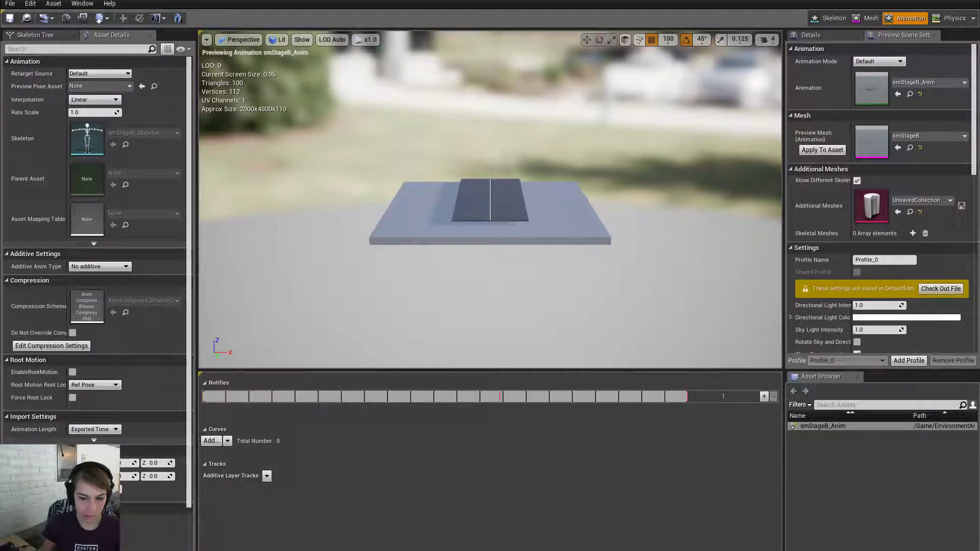
left_click(868, 17)
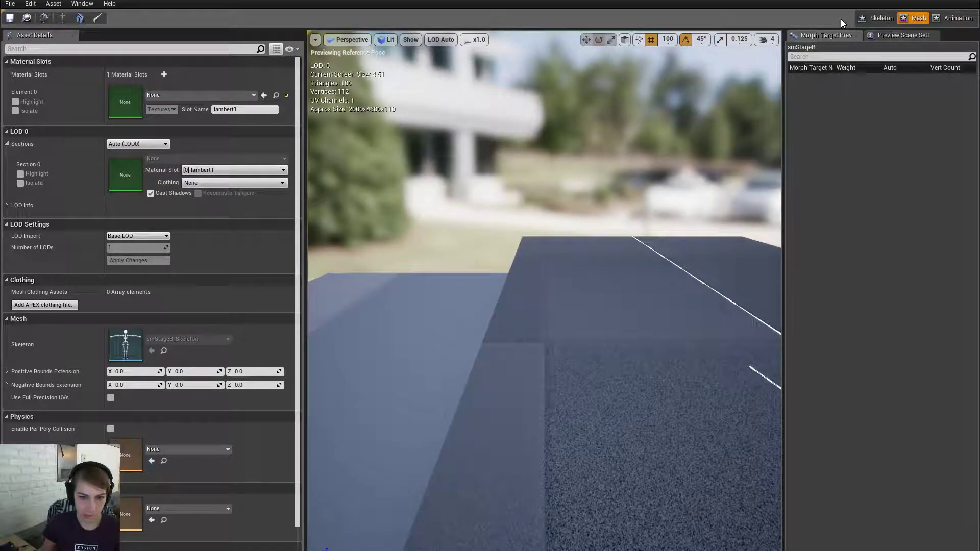
Return to the level editor and save the smStageB mesh, smStageB_Anim and smStageB_Skeleton assets
key("alt+Tab")
right_click_drag(495, 289, 489, 278)
right_click(136, 315)
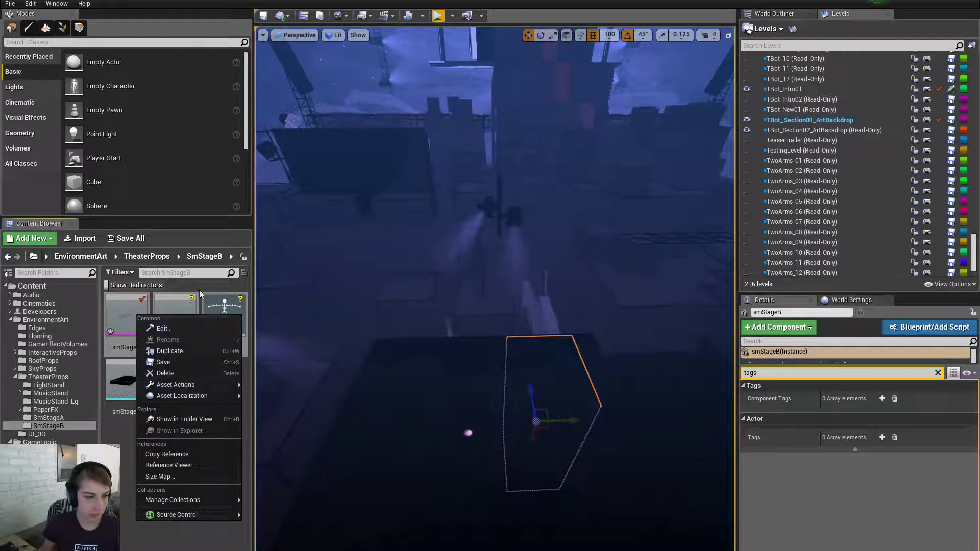
left_click(184, 364)
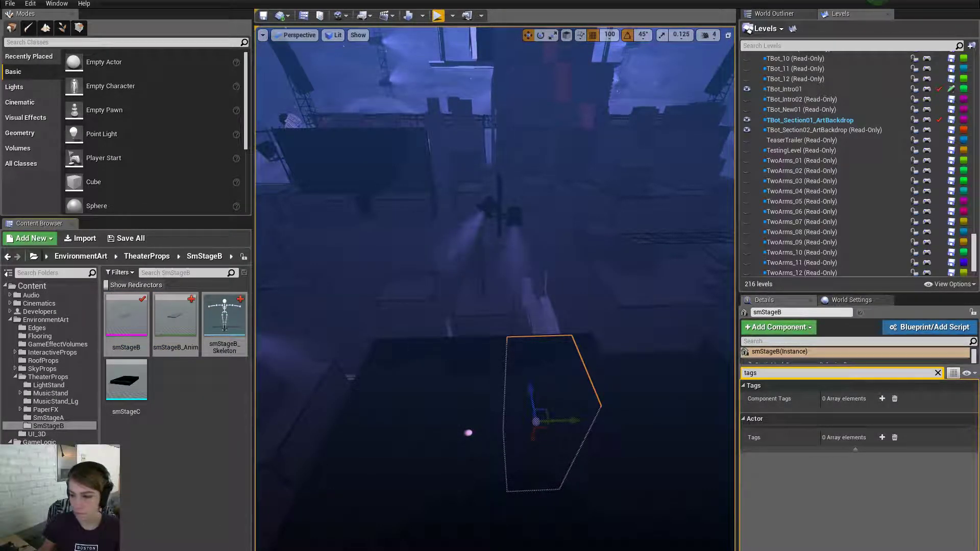
Switch to Maya and begin an FBX export of the root joint chain with pCube1 through the Export Selection options
key("alt+Tab")
left_click(455, 212)
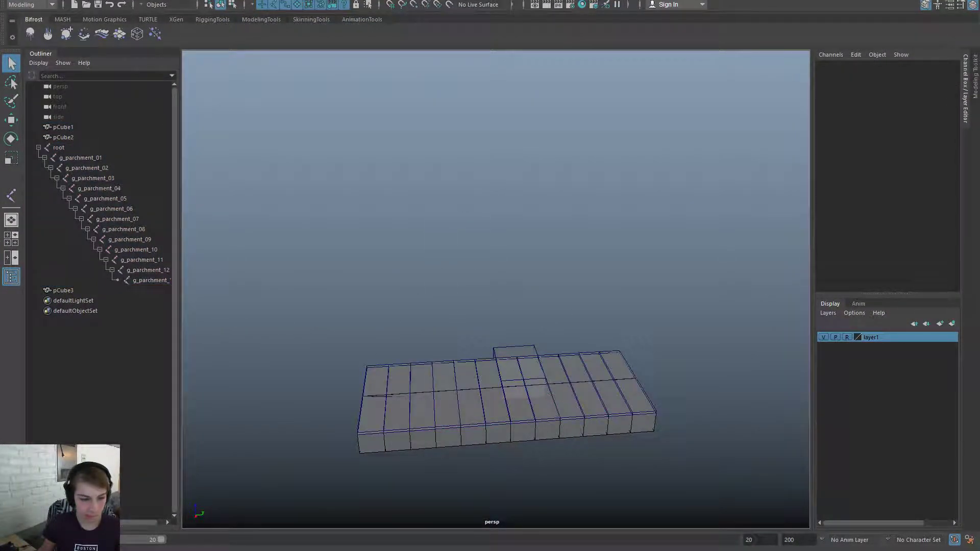
key("alt+v")
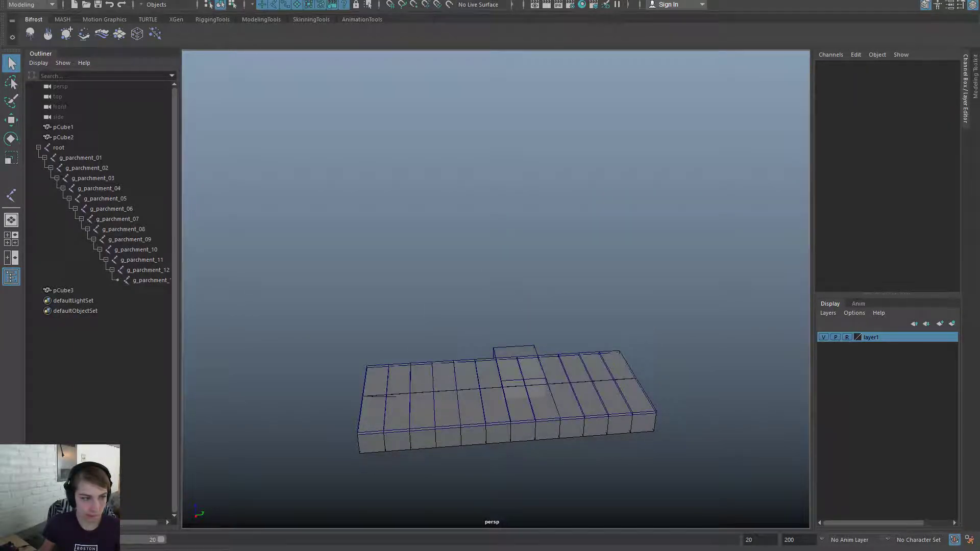
left_click(85, 124)
left_click(90, 149)
left_click(153, 280, "shift")
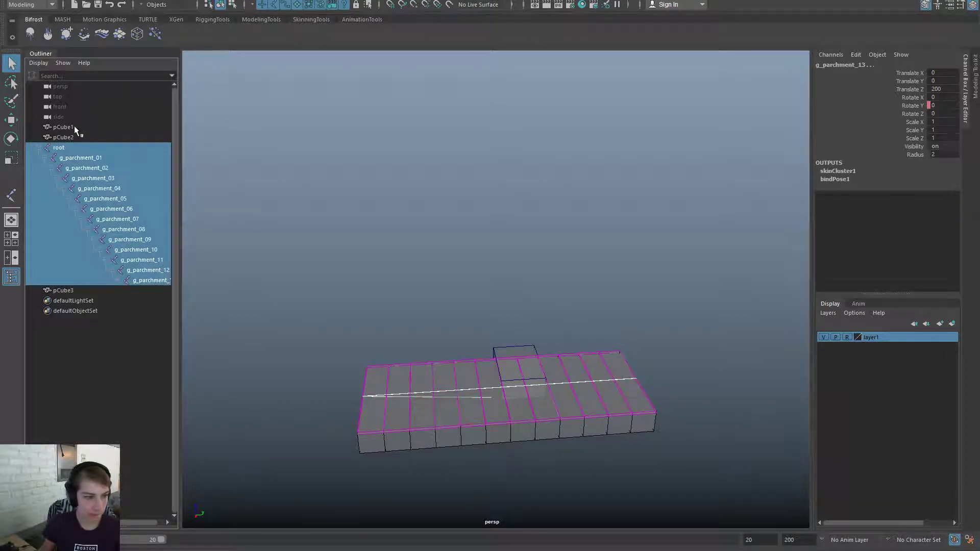
left_click(71, 128, "ctrl")
key("space")
left_click(300, 114)
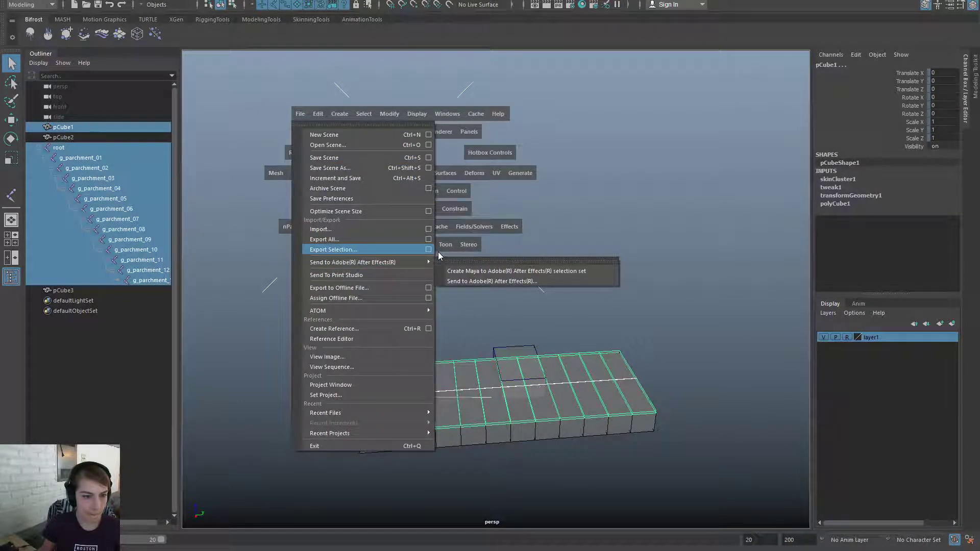
left_click(429, 250)
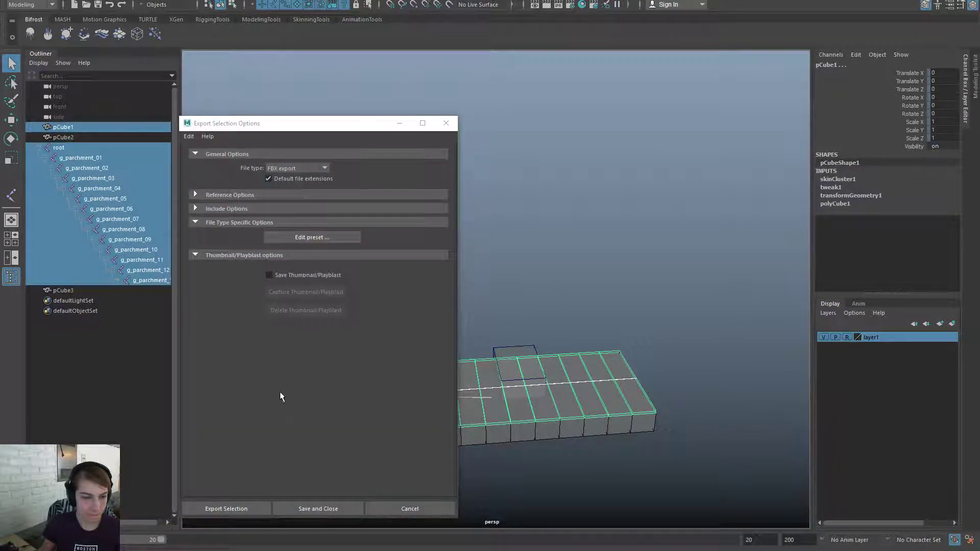
left_click(235, 509)
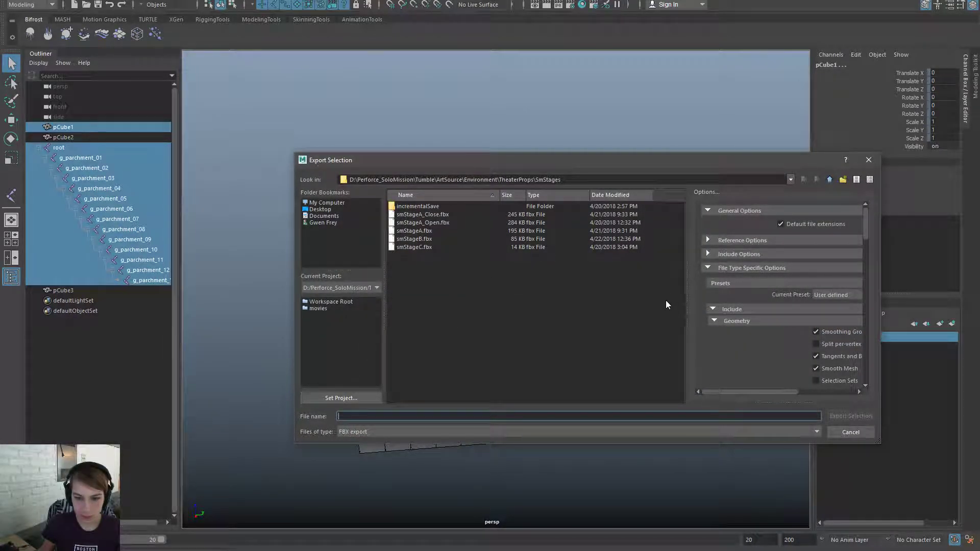
Export the selected root joint chain and pCube1 as FBX with the current settings, replacing the existing smStageB.fbx
left_click_drag(676, 163, 436, 87)
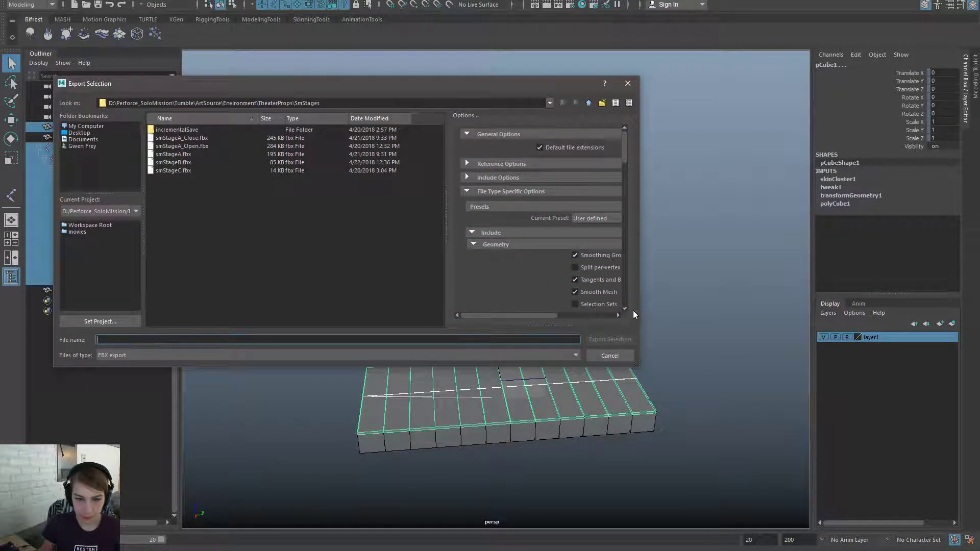
left_click_drag(640, 310, 740, 311)
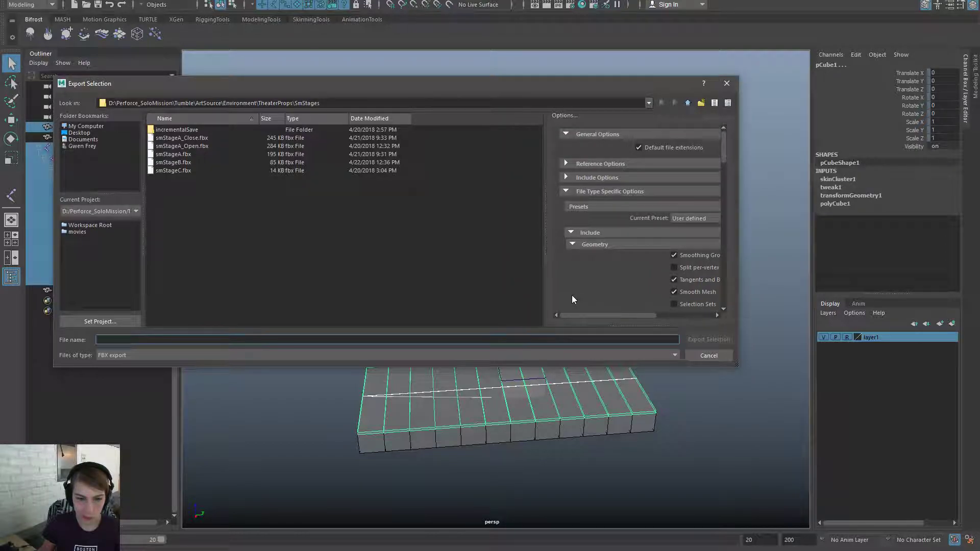
left_click_drag(543, 292, 464, 292)
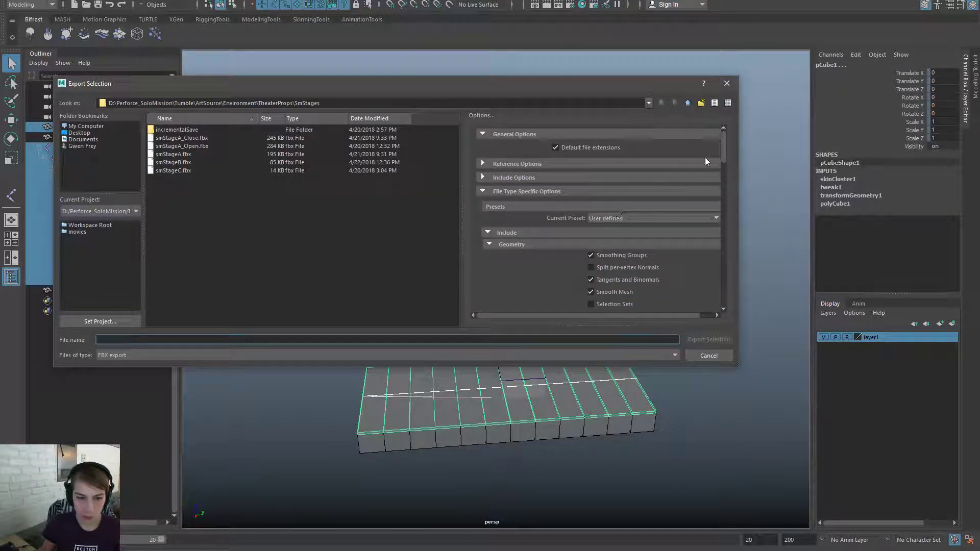
left_click_drag(727, 149, 728, 310)
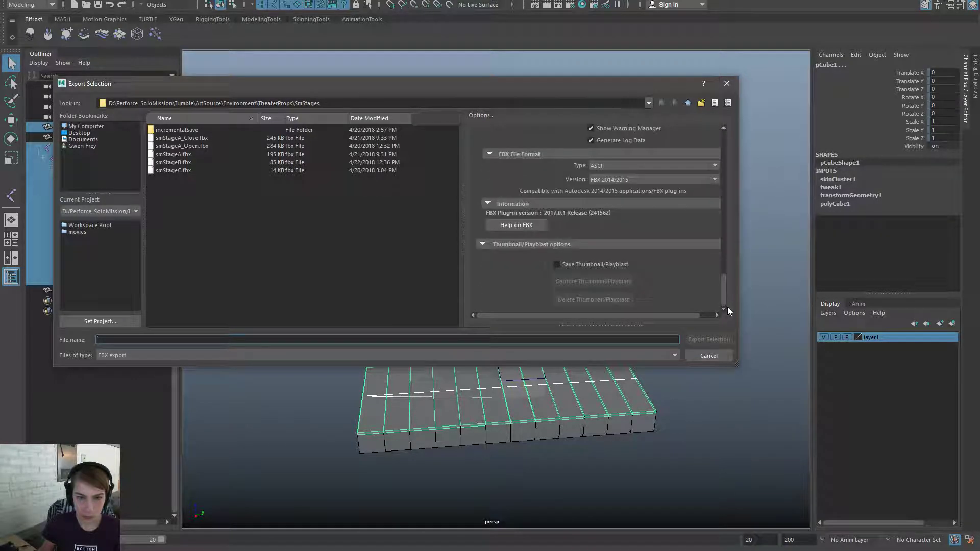
left_click(182, 153)
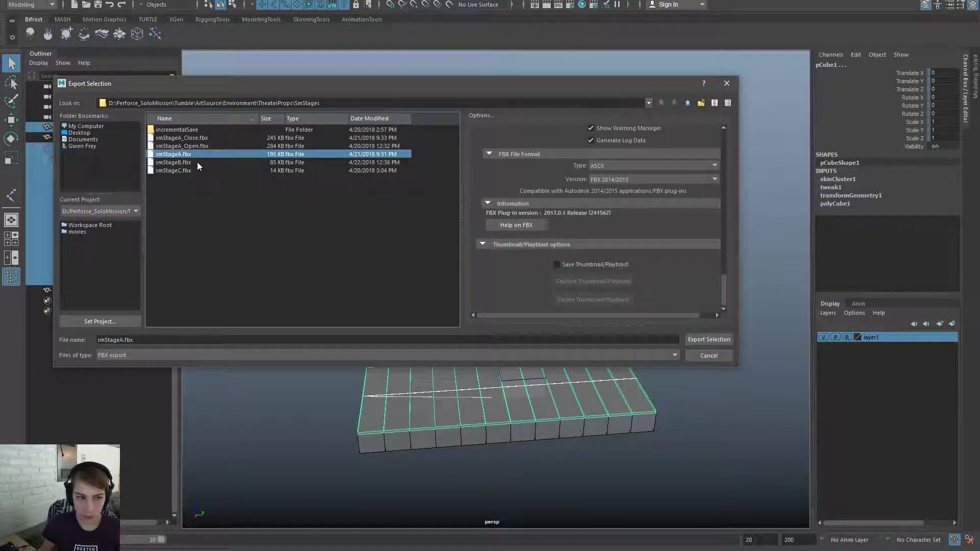
left_click(197, 162)
left_click(709, 339)
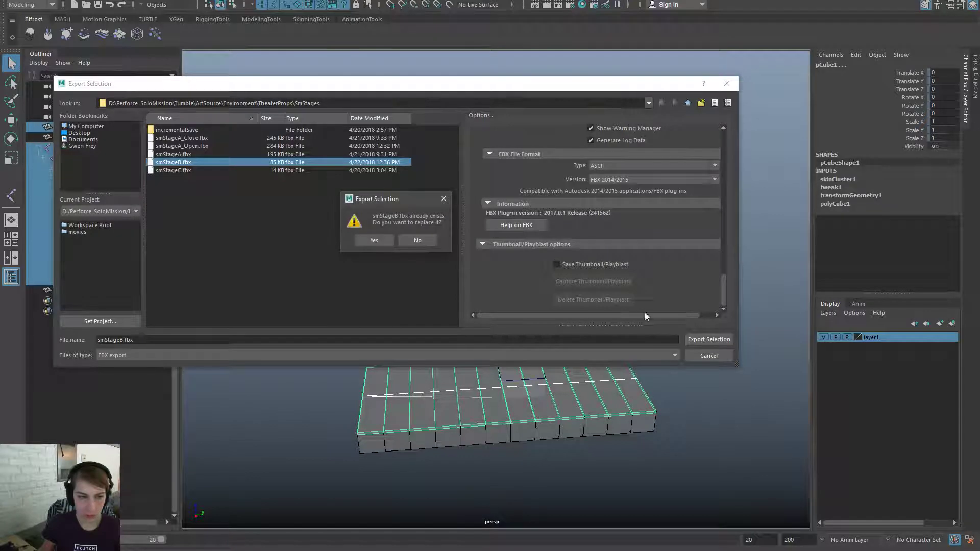
left_click(379, 238)
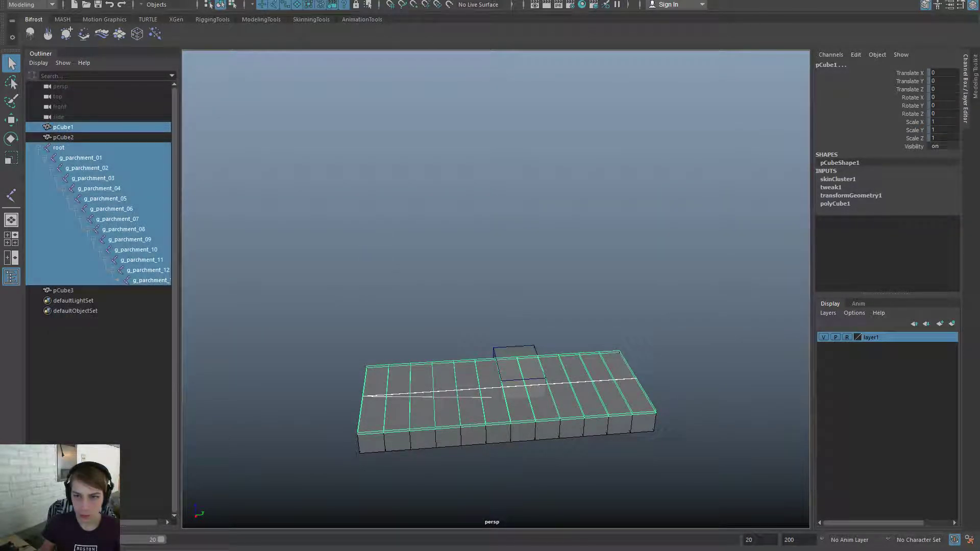
Switch to Unreal, reimport smStageB_Anim, and open it to check the updated animation
key("alt+Tab")
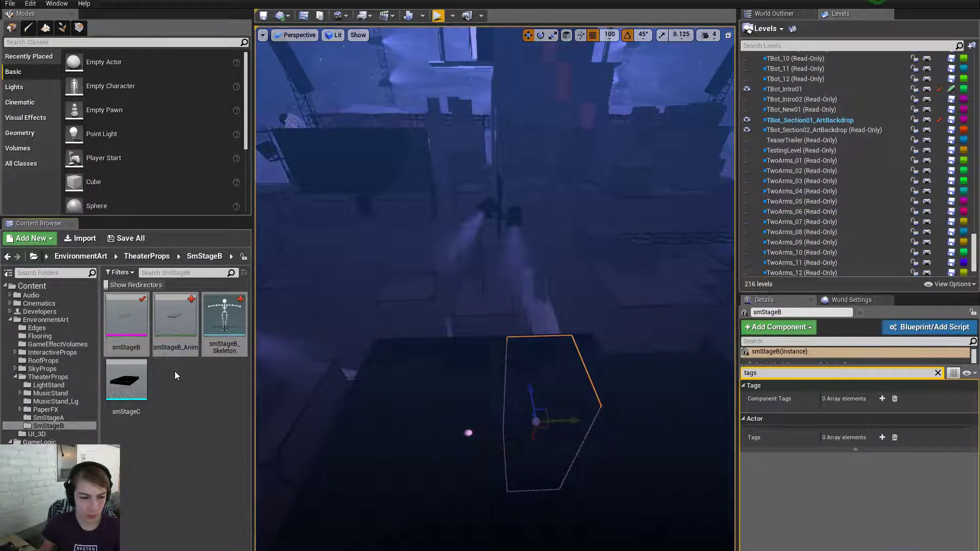
right_click(175, 324)
left_click(233, 77)
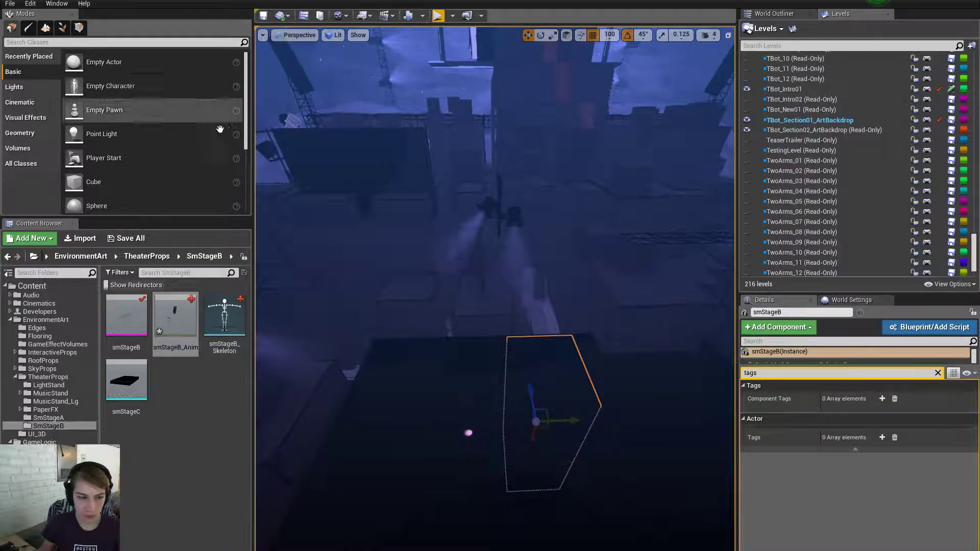
double_click(184, 331)
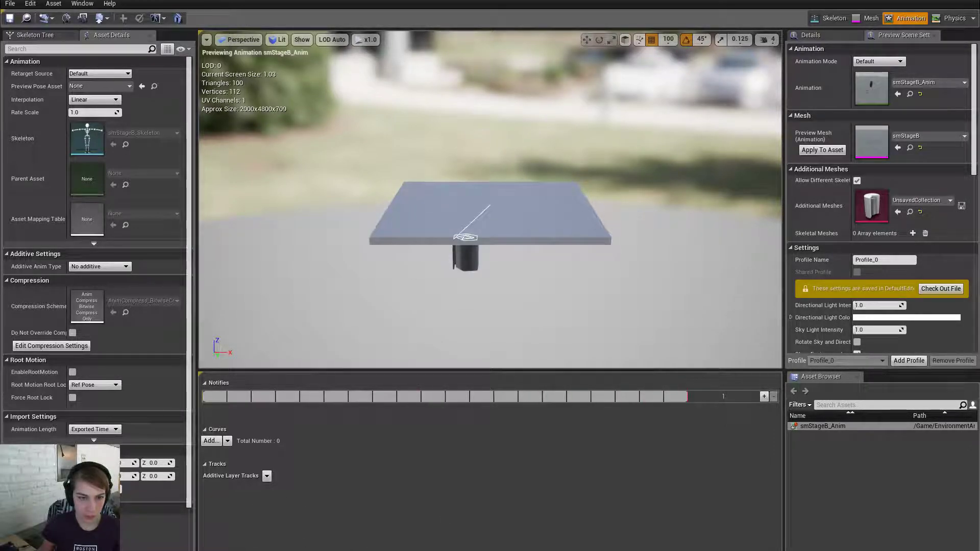
left_click(116, 1)
Rename the smStageB_Anim animation asset to smStageB_Close
right_click(182, 346)
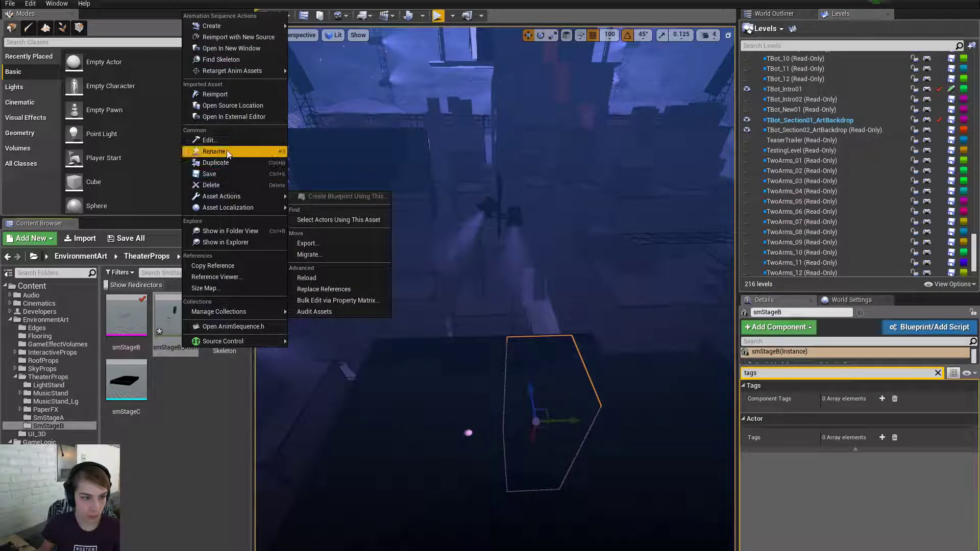
left_click(213, 151)
left_click_drag(182, 348, 283, 345)
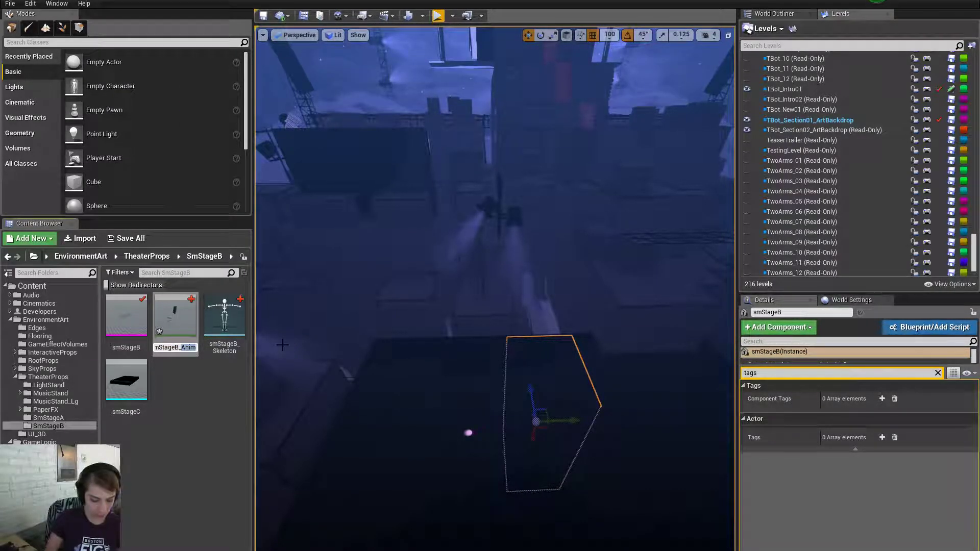
type("_Close")
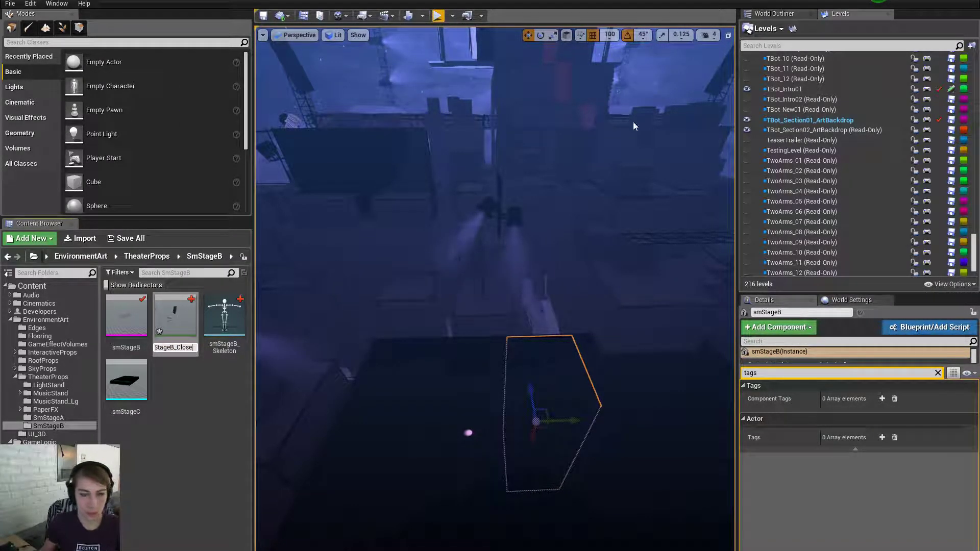
key("Return")
Switch to Maya, play back the rolling animation, and set the playback range to frames 20 to 40
left_click(936, 1)
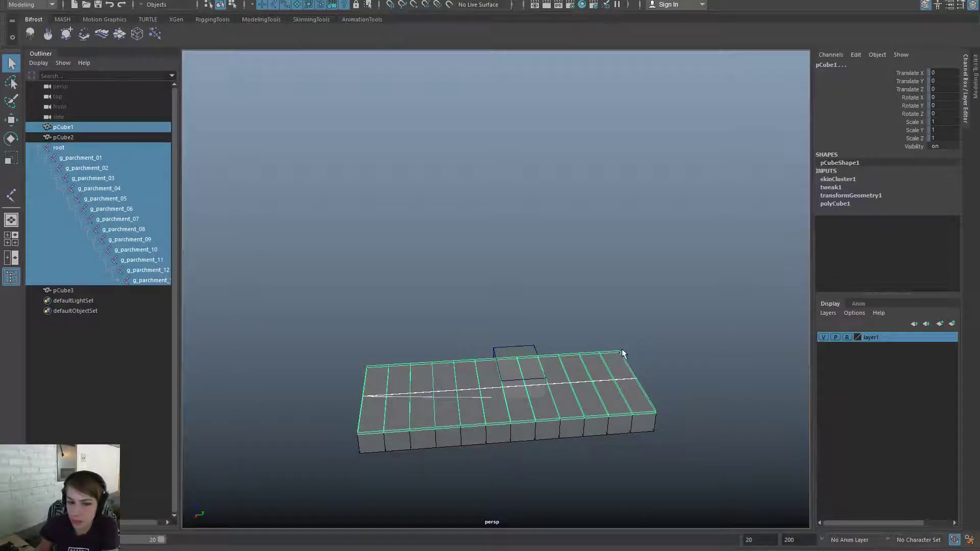
left_click(620, 299)
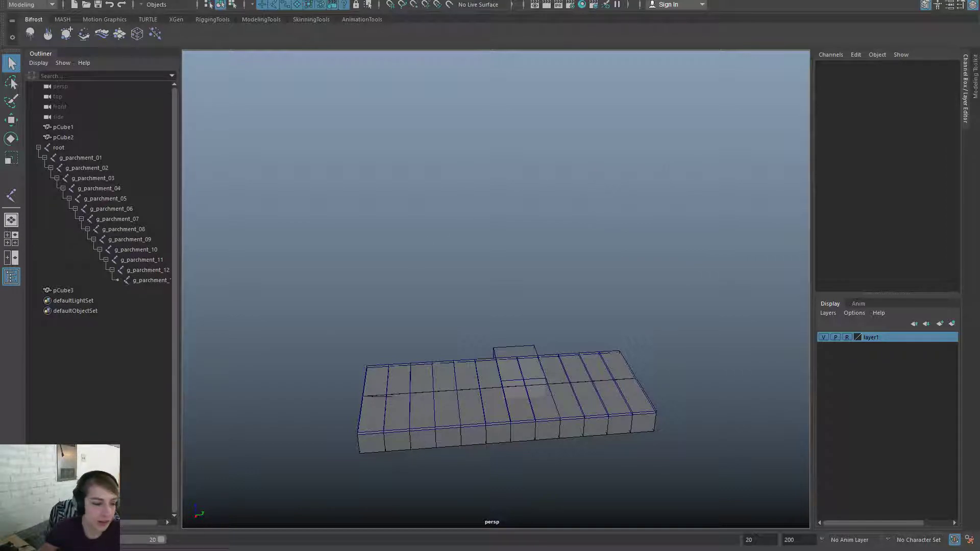
key("alt+v")
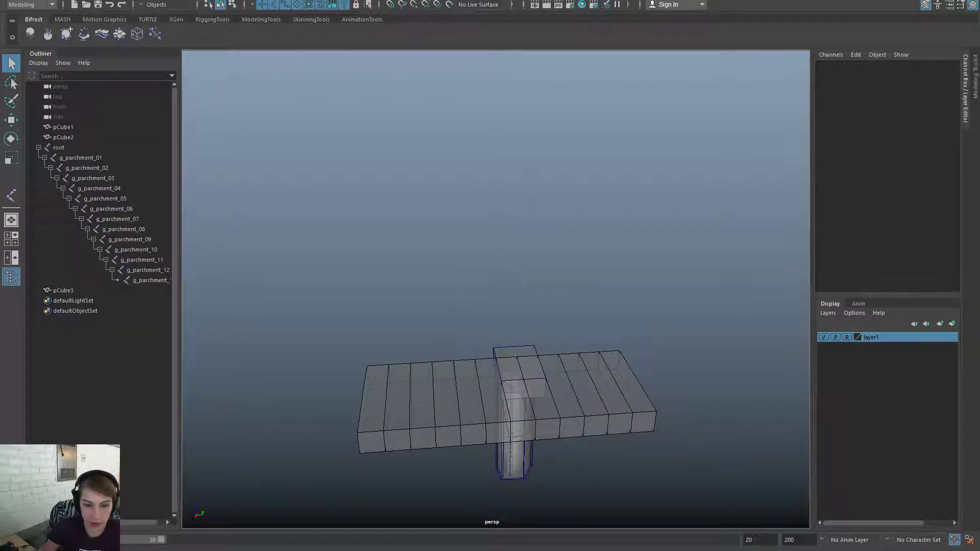
left_click_drag(588, 490, 564, 465, "alt")
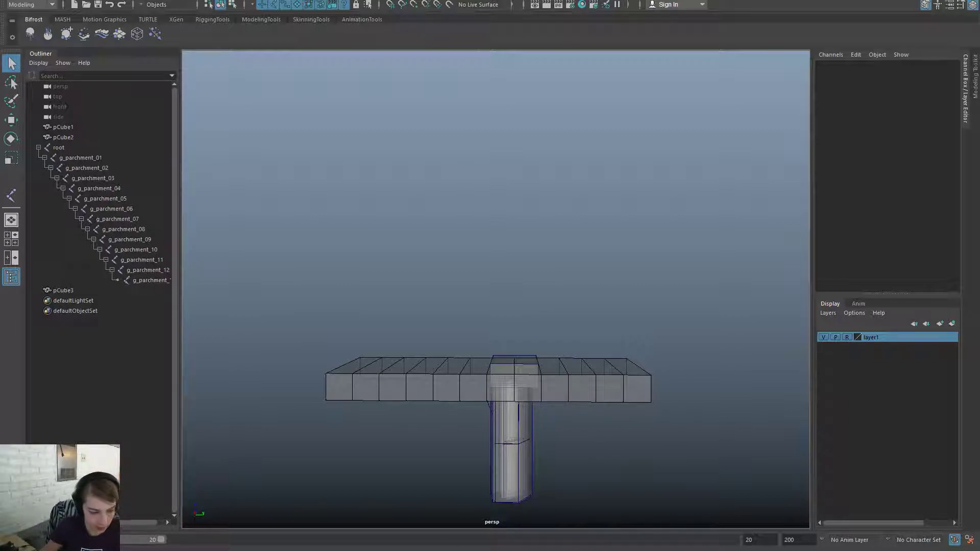
key("Tab")
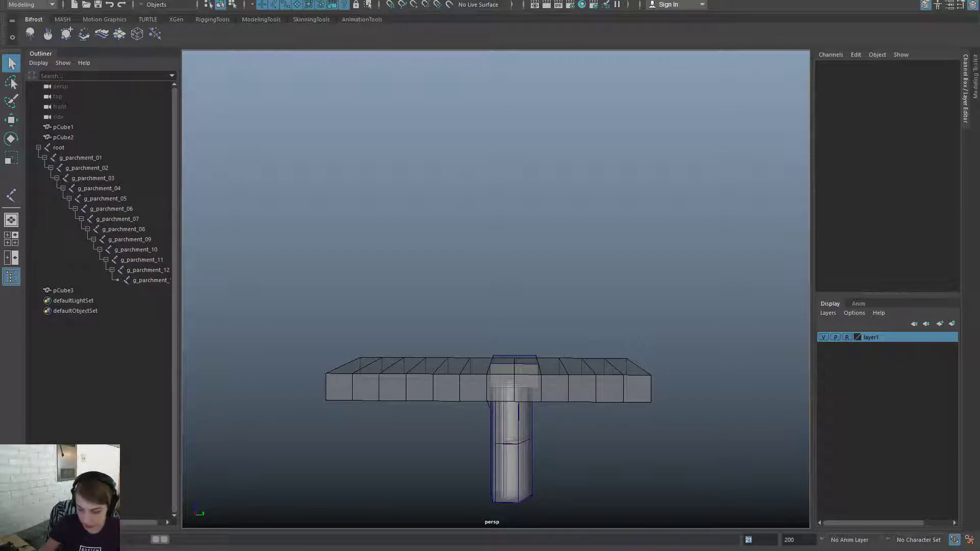
type("40")
key("Return")
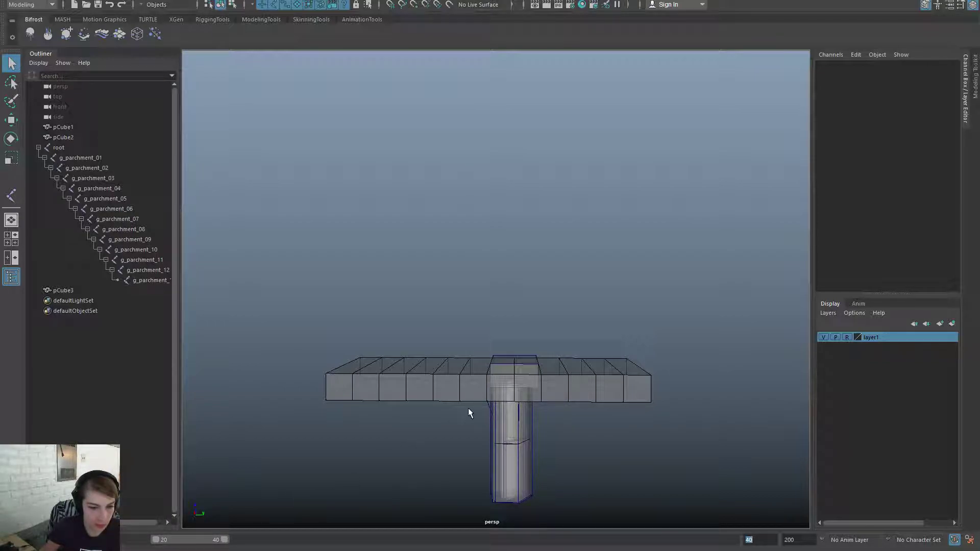
Select joints g_parchment_01 through g_parchment_13 and edit their keyframes together on the timeline within frames 20 to 40
left_click(93, 160)
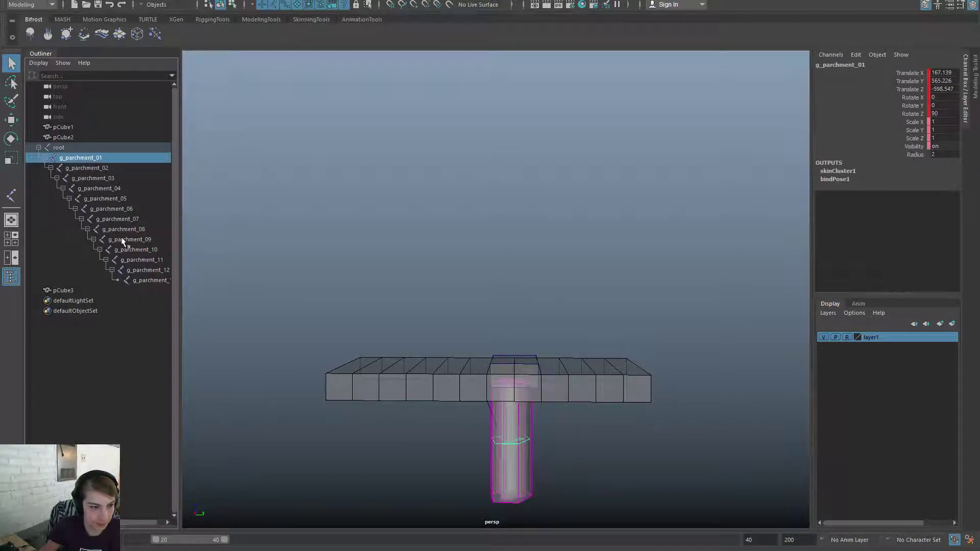
left_click(140, 277, "shift")
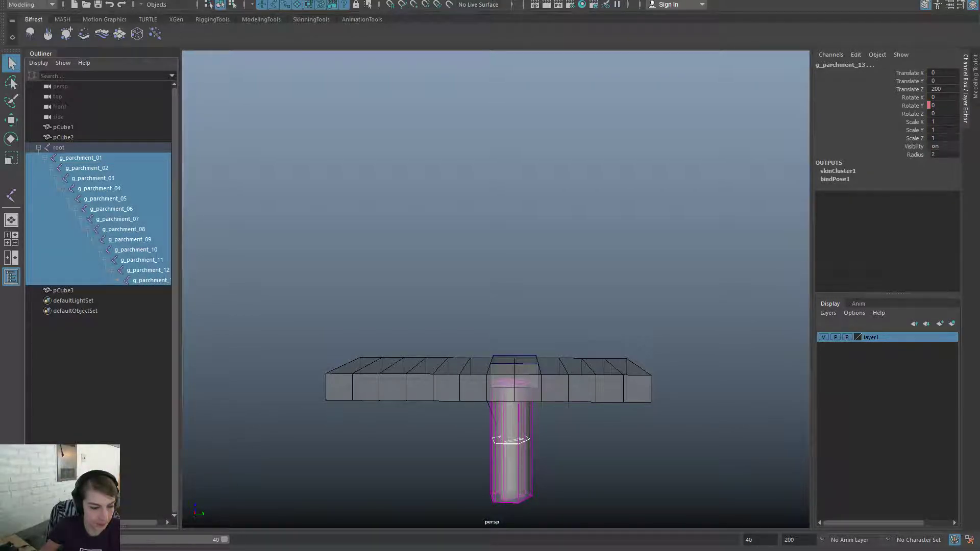
key("period")
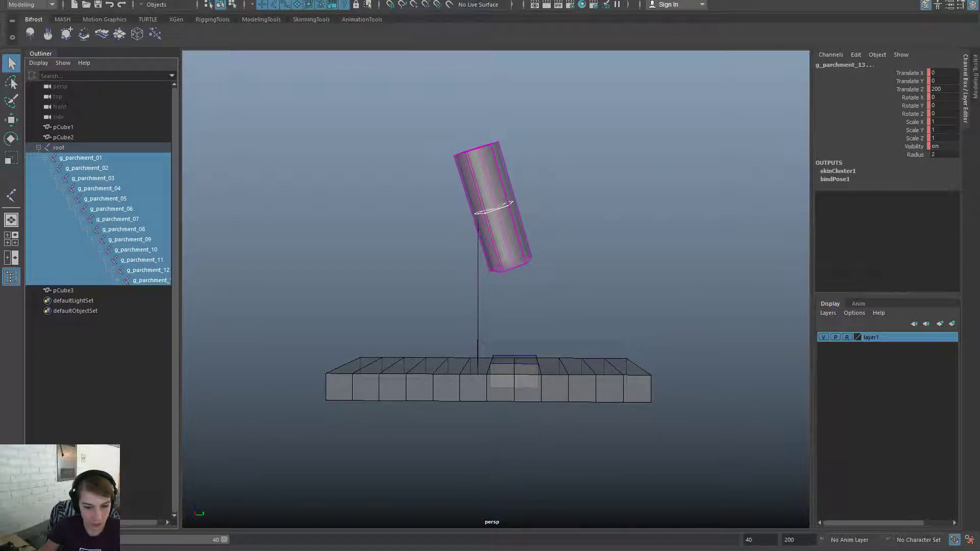
right_click(636, 550)
left_click(661, 441)
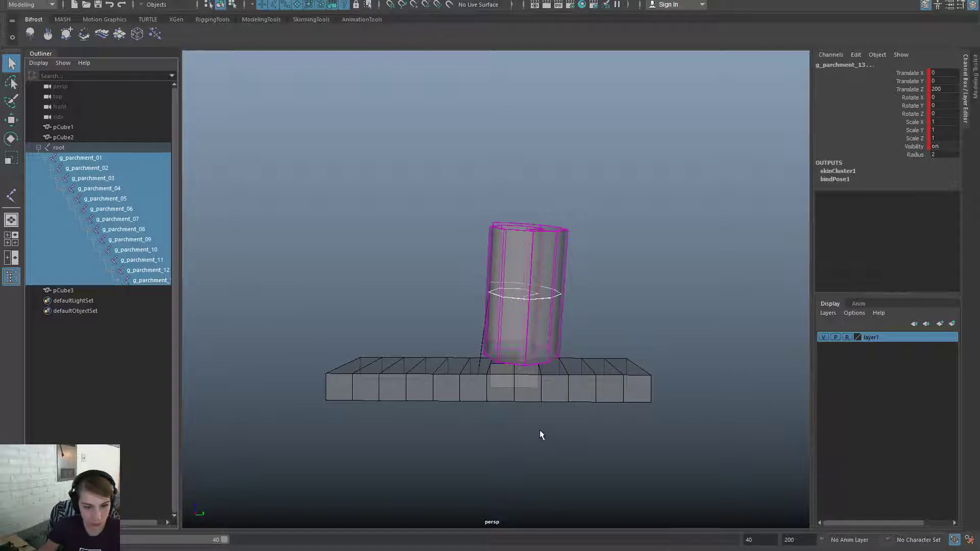
Re-pose g_parchment_01 near the stage surface, rotating it to about -195 in Y and raising it to about 543 in Z
left_click(96, 158)
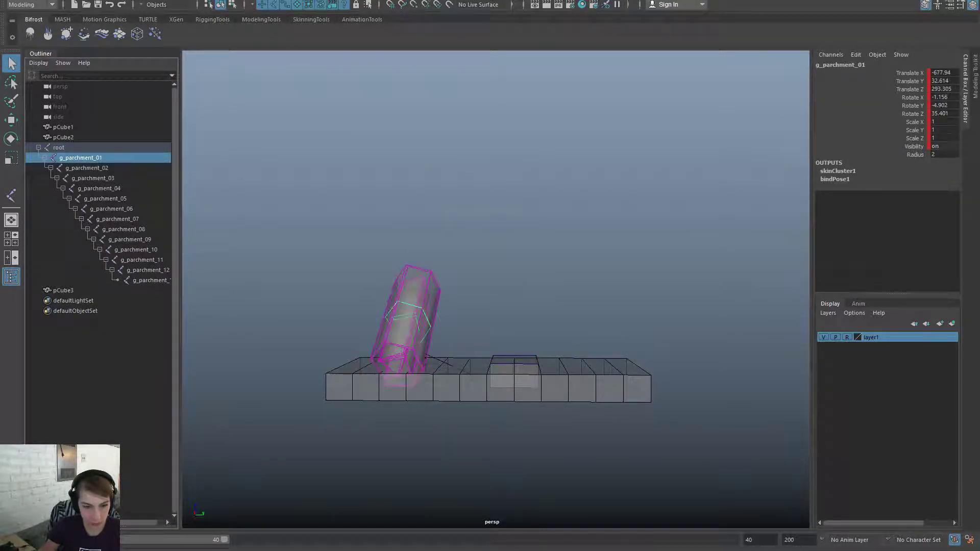
key("e")
left_click_drag(389, 343, 390, 313)
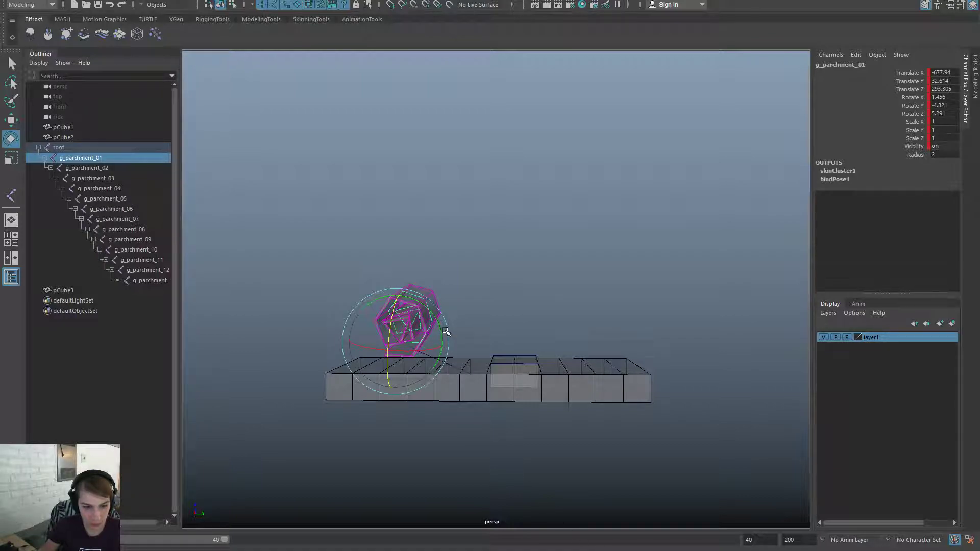
left_click_drag(439, 322, 447, 397)
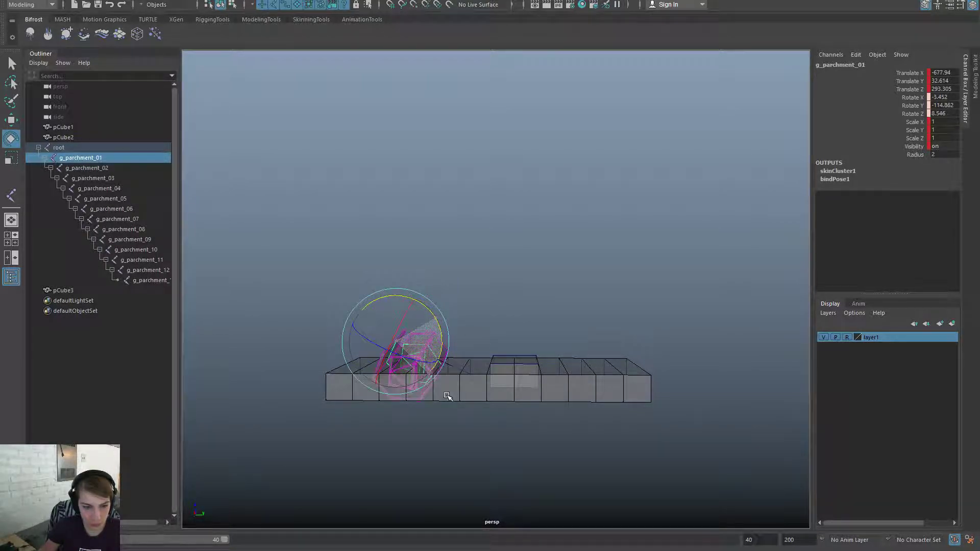
key("w")
left_click_drag(386, 284, 386, 261)
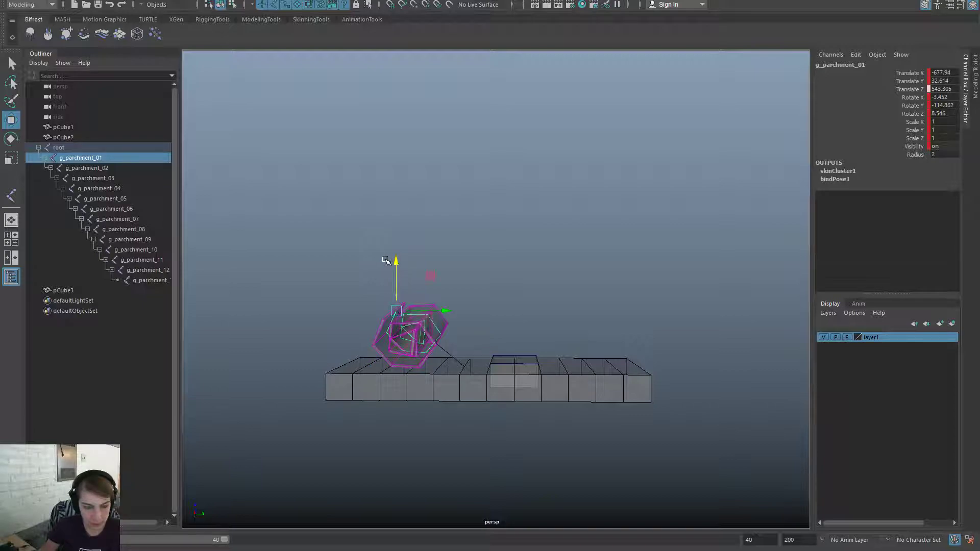
mouse_move(459, 550)
left_mouse_down()
mouse_move(725, 550)
mouse_move(256, 550)
mouse_move(460, 550)
left_mouse_up()
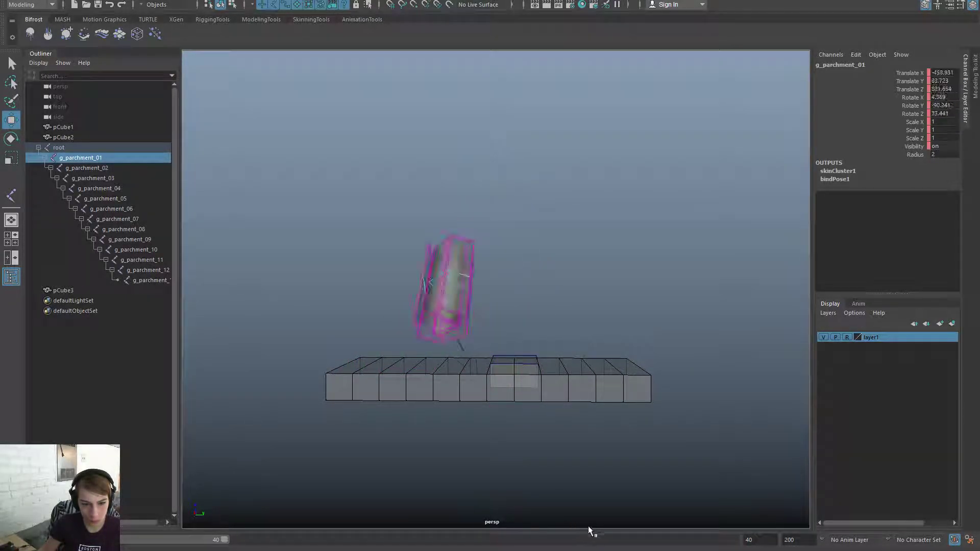
key("e")
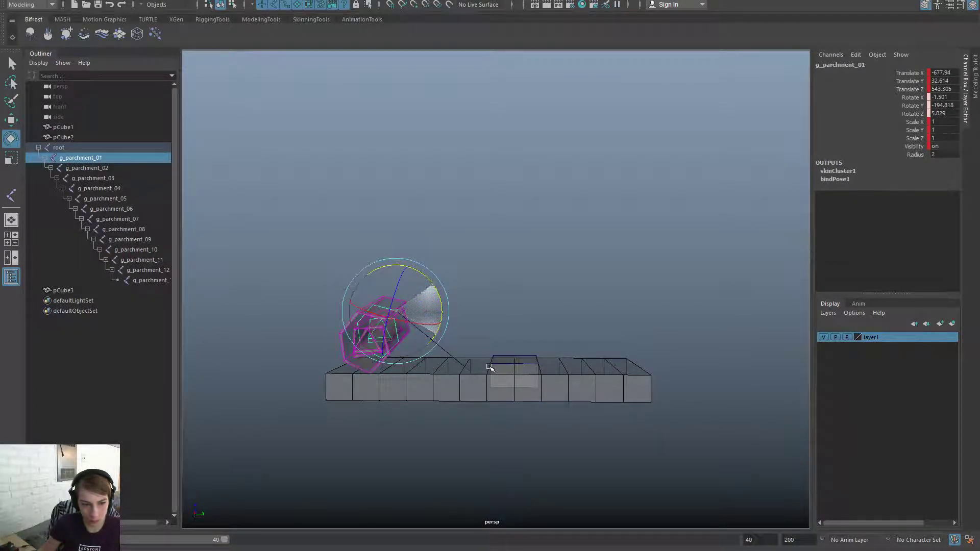
key("w")
Adjust g_parchment_01 in the airborne pose, turning the roll upright and setting its Translate Z to about 751
left_click_drag(396, 310, 511, 299)
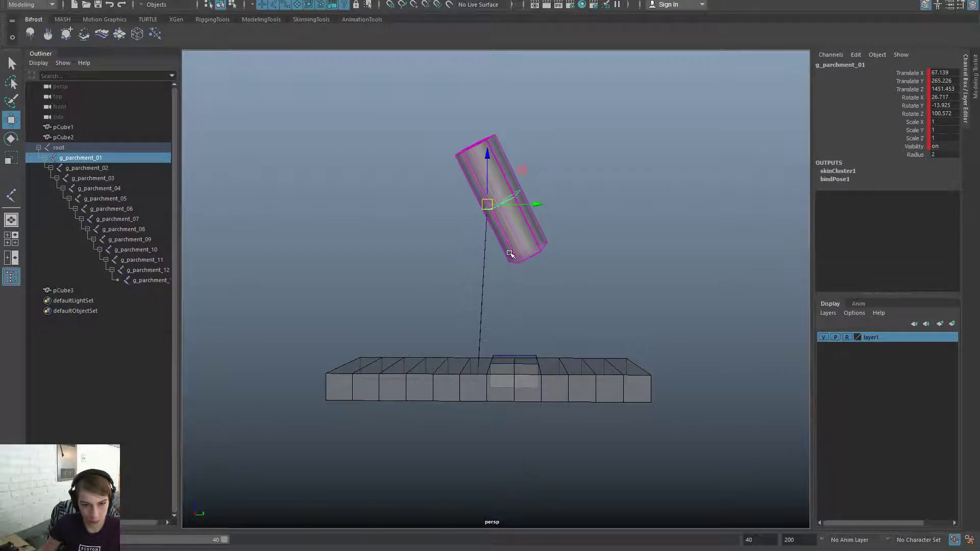
key("e")
mouse_move(510, 253)
left_mouse_down()
mouse_move(494, 182)
mouse_move(485, 256)
mouse_move(511, 240)
left_mouse_up()
key("w")
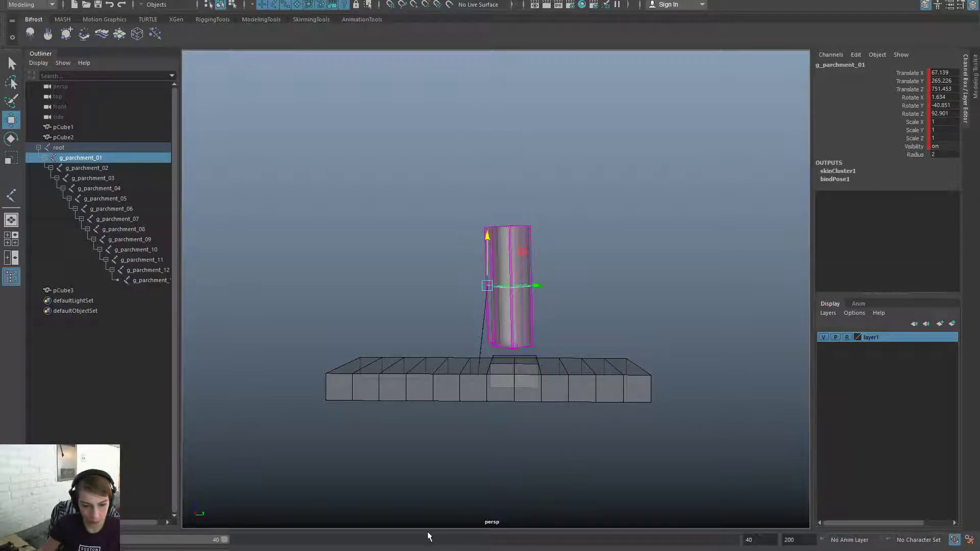
Re-pose the partly unrolled g_parchment_01 to about -259 in X, 931 in Z and -124 in Y rotation, and scrub through the motion
left_click_drag(431, 550, 554, 550)
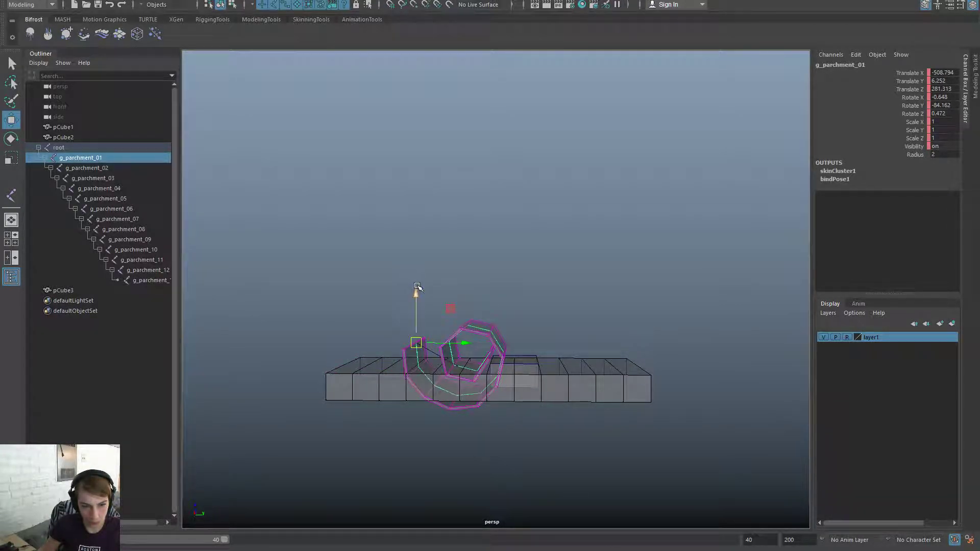
left_click_drag(417, 287, 415, 227)
key("e")
left_click_drag(462, 255, 495, 282)
key("w")
left_click_drag(446, 237, 446, 219)
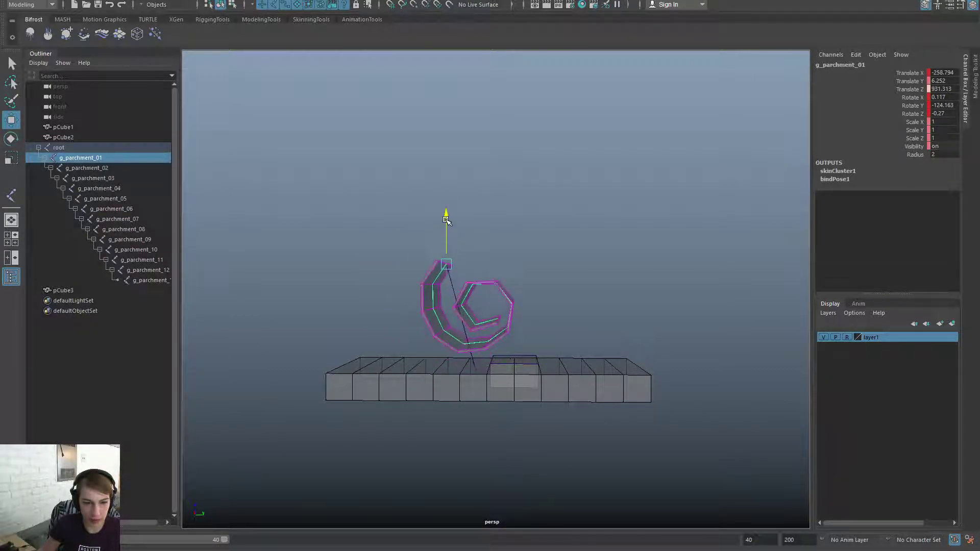
left_click_drag(434, 549, 627, 549)
left_click_drag(704, 550, 613, 547)
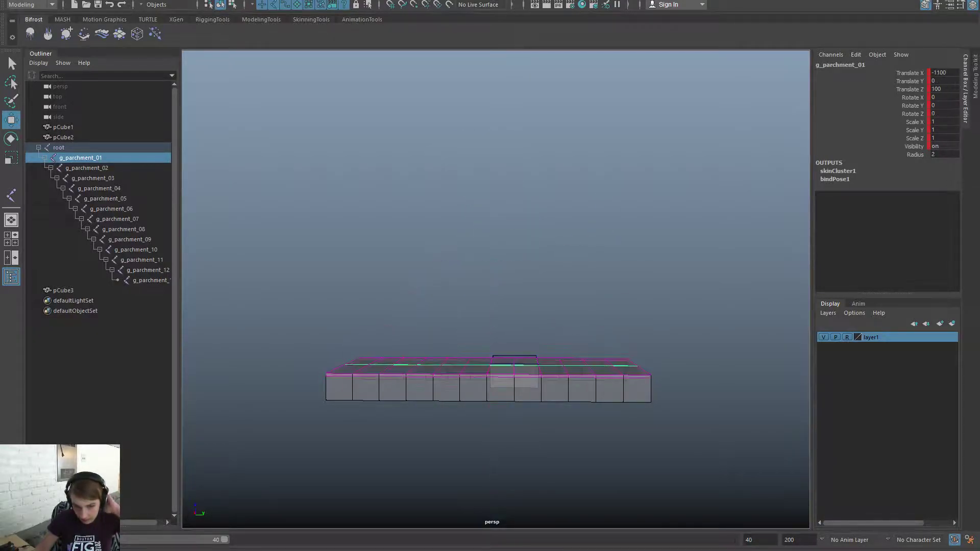
left_click(617, 320)
left_click_drag(463, 454, 457, 485, "alt")
left_click_drag(392, 549, 428, 550)
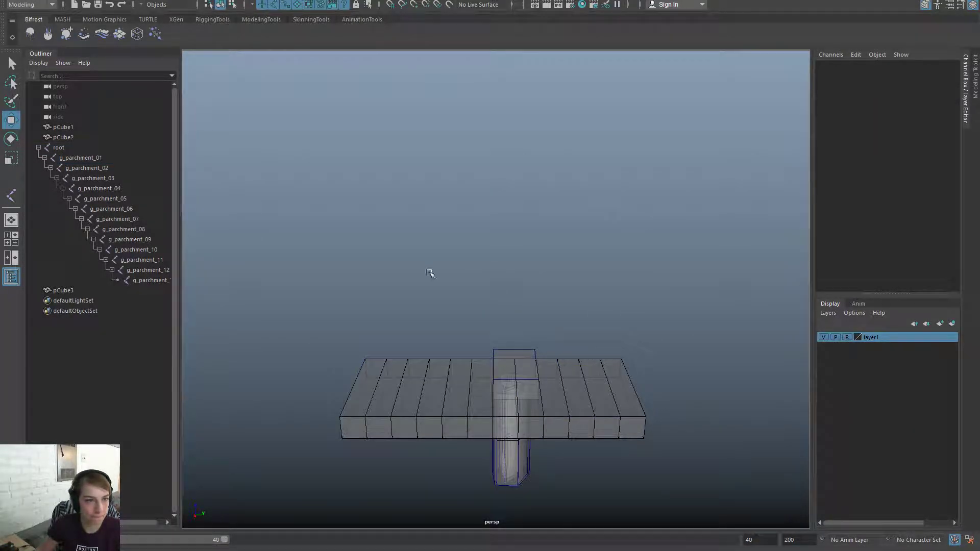
Select root through g_parchment_13 together and start the playback range at frame 20, ending at 40
left_click_drag(430, 274, 413, 332, "alt")
left_click(123, 147)
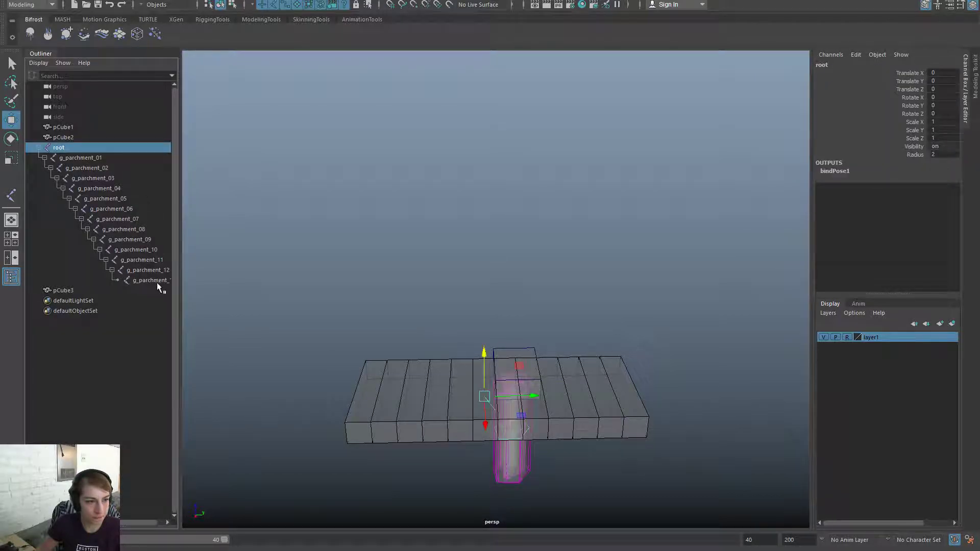
left_click(154, 281, "shift")
key("comma")
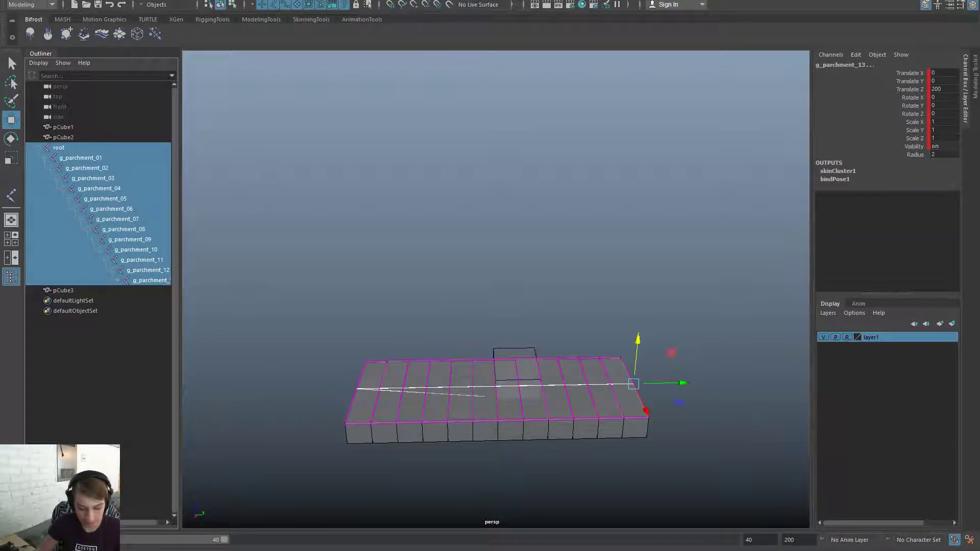
key("Return")
Try to export the selected joints alone as smStageB_Open.fbx to the SmStages folder, and clear the selection
key("space")
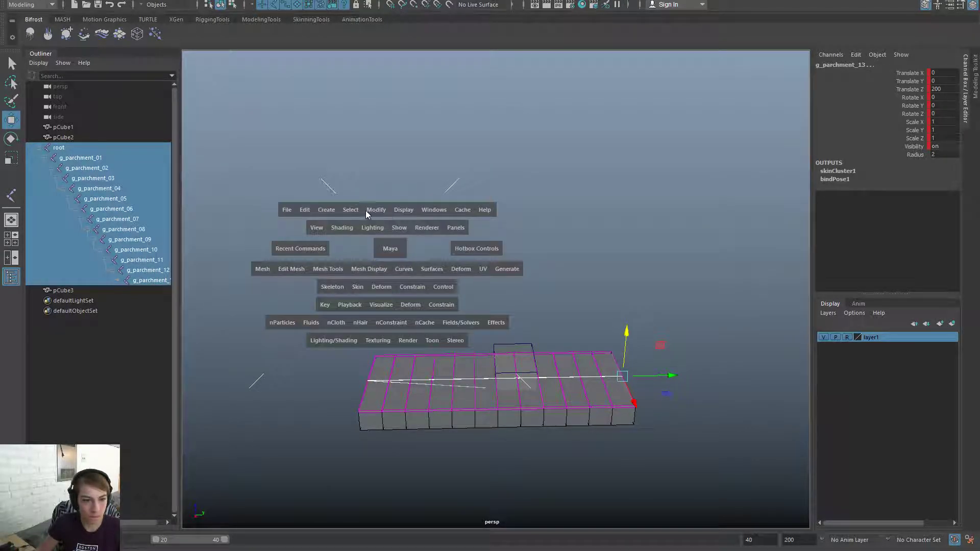
left_click(287, 209)
left_click(352, 347)
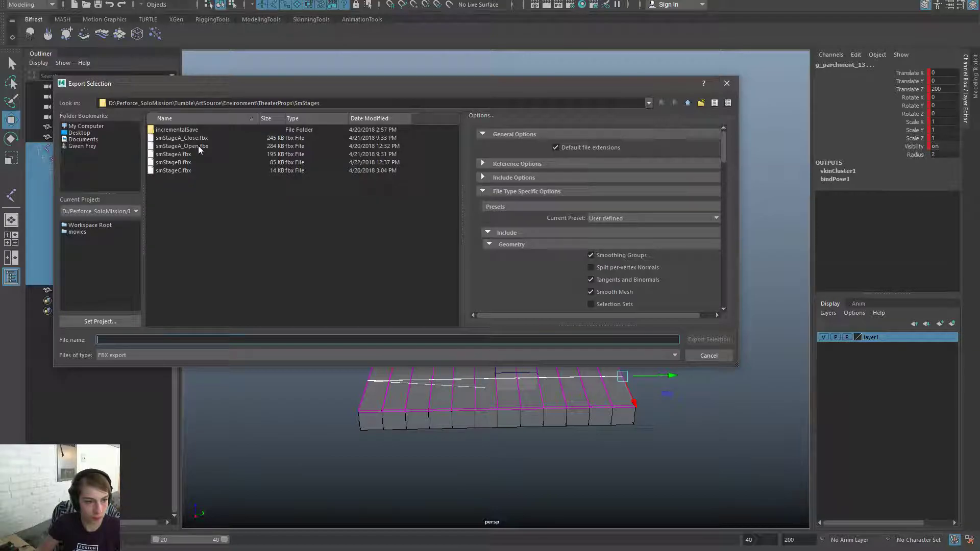
left_click(189, 161)
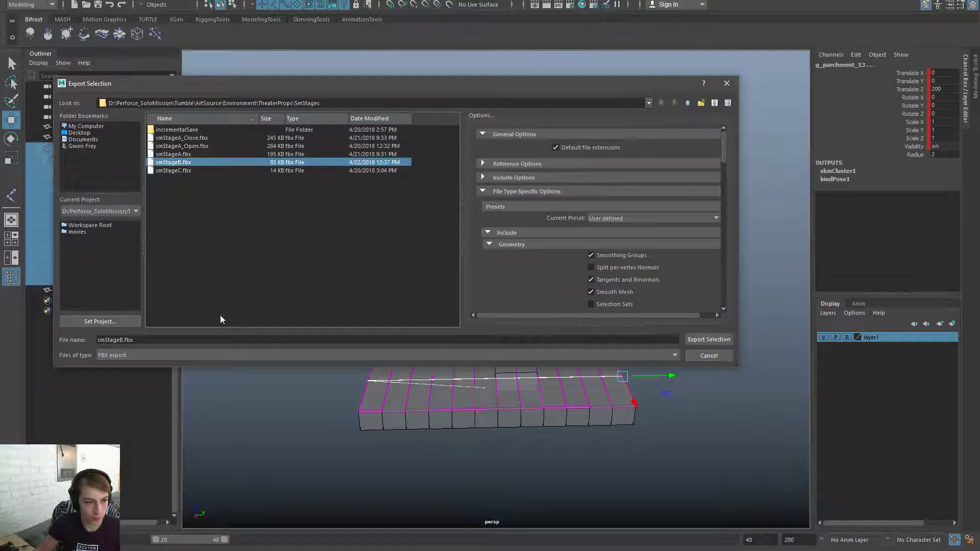
left_click(123, 341)
type("_Open")
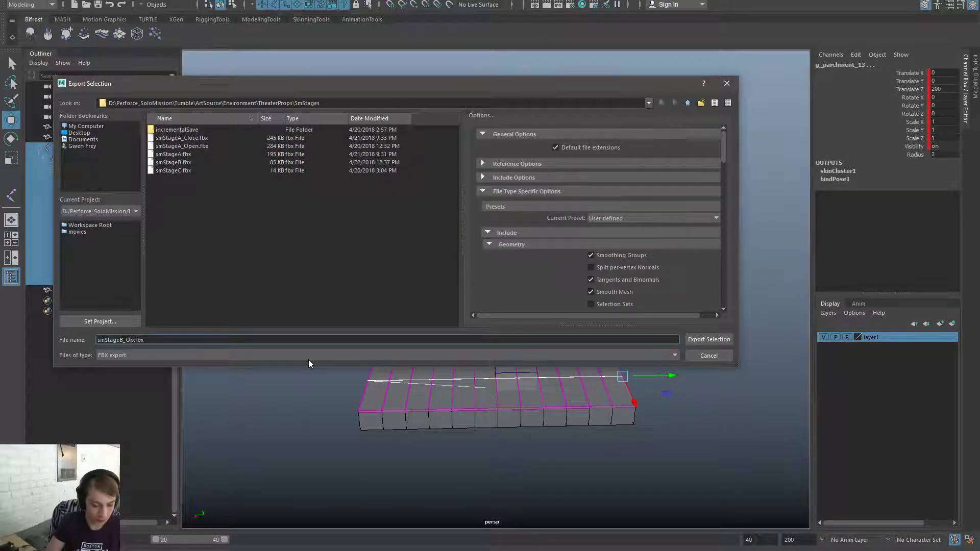
key("Return")
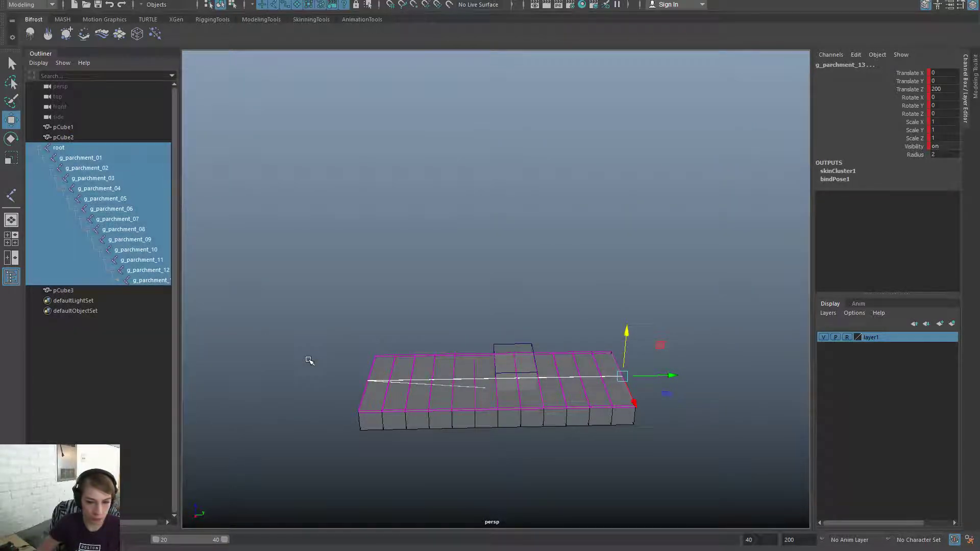
left_click(447, 285)
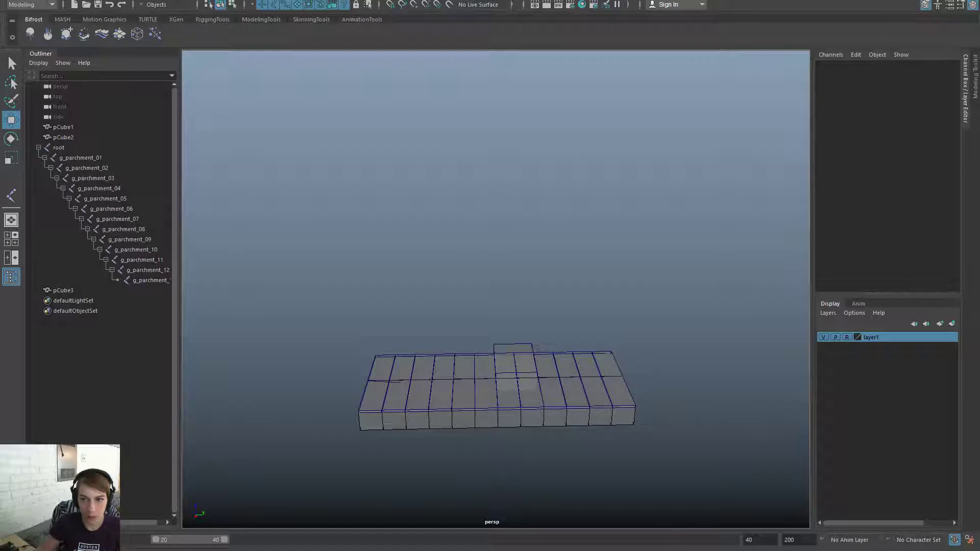
Switch to Unreal and look in the SmStages source folder for an exported animation to import into SmStageB
left_click(919, 0)
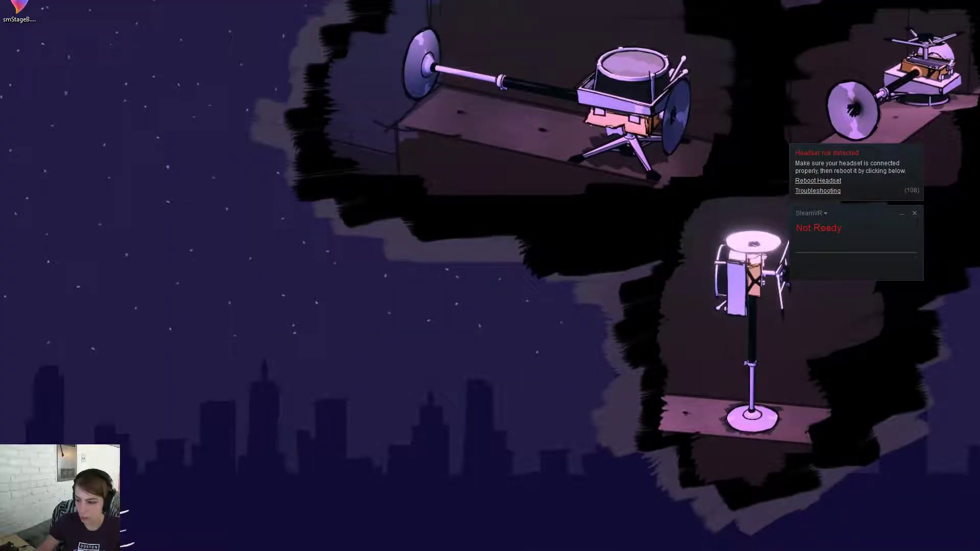
left_click(765, 550)
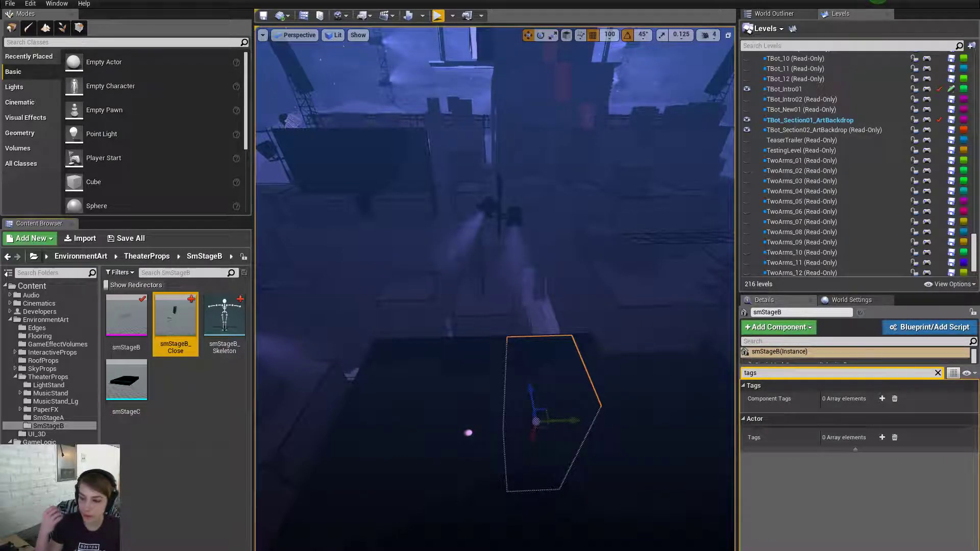
left_click(121, 439)
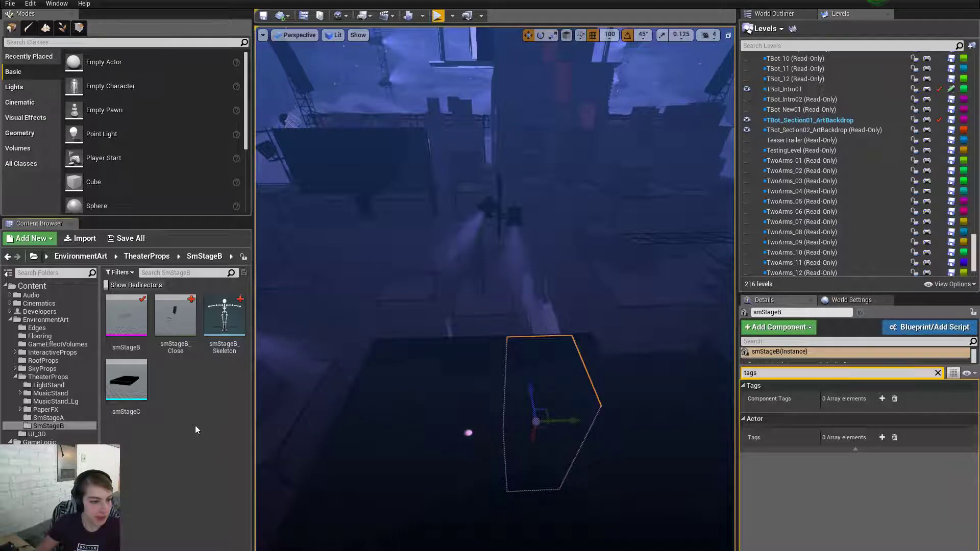
left_click(93, 238)
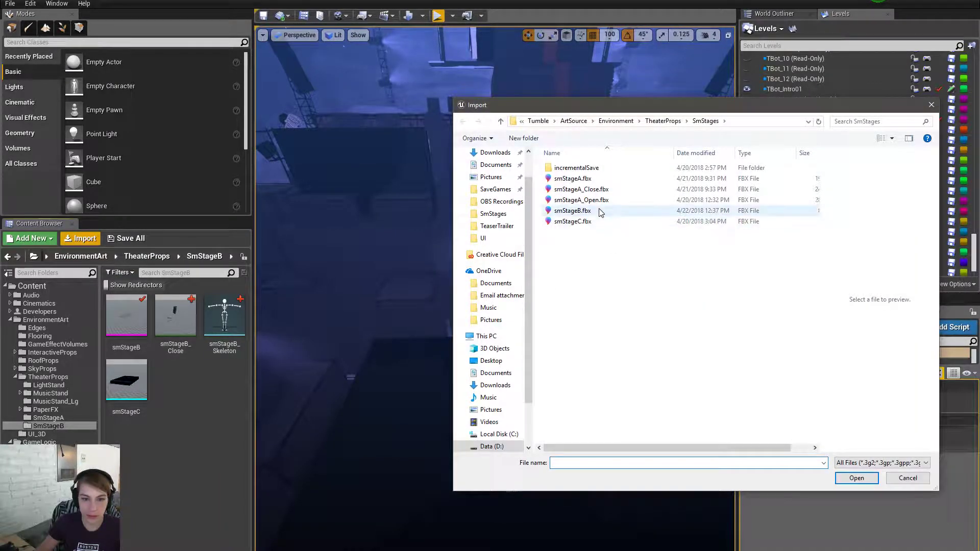
left_click(581, 211)
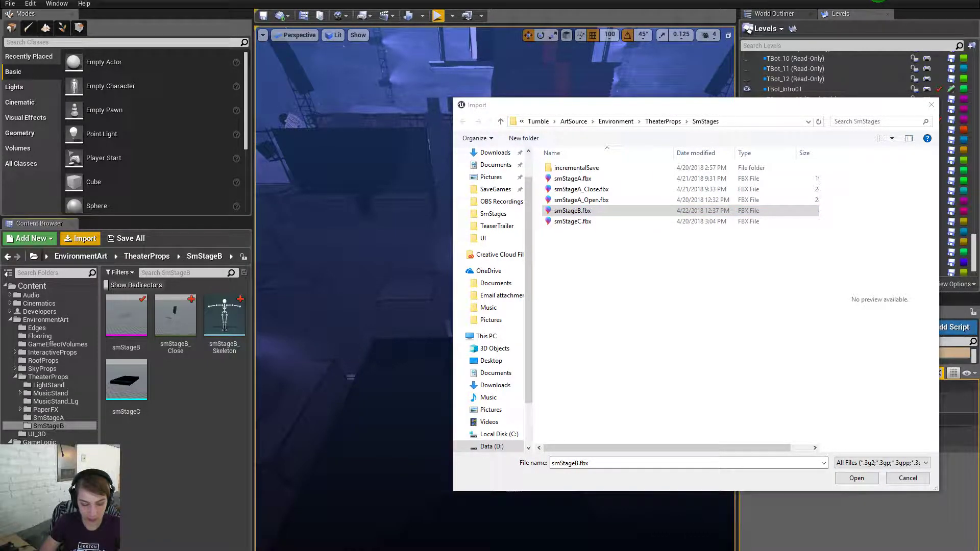
left_click(703, 352)
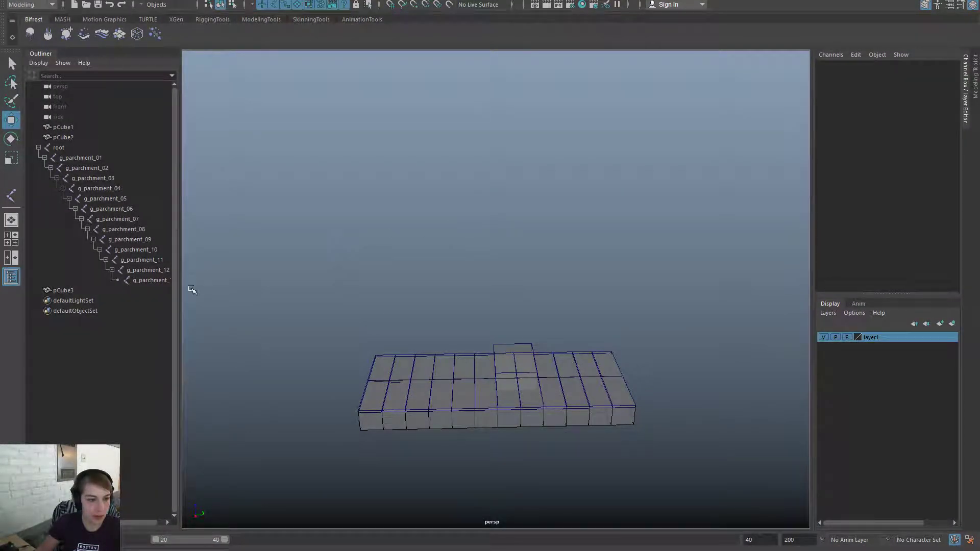
In Maya, select pCube1 with root through g_parchment_13 and export the selection as smStageB_Close.fbx
left_click(109, 148)
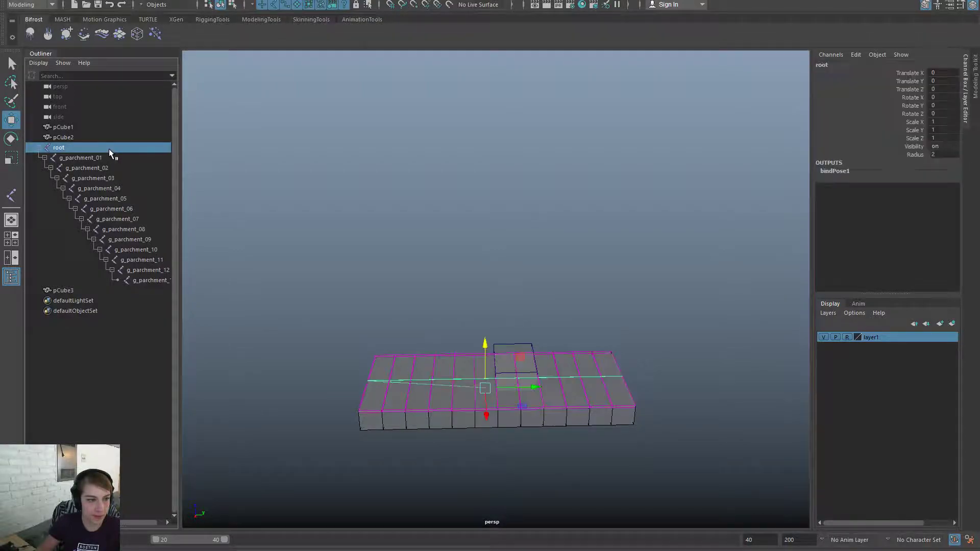
left_click(141, 281, "shift")
left_click(64, 127, "ctrl")
key("space")
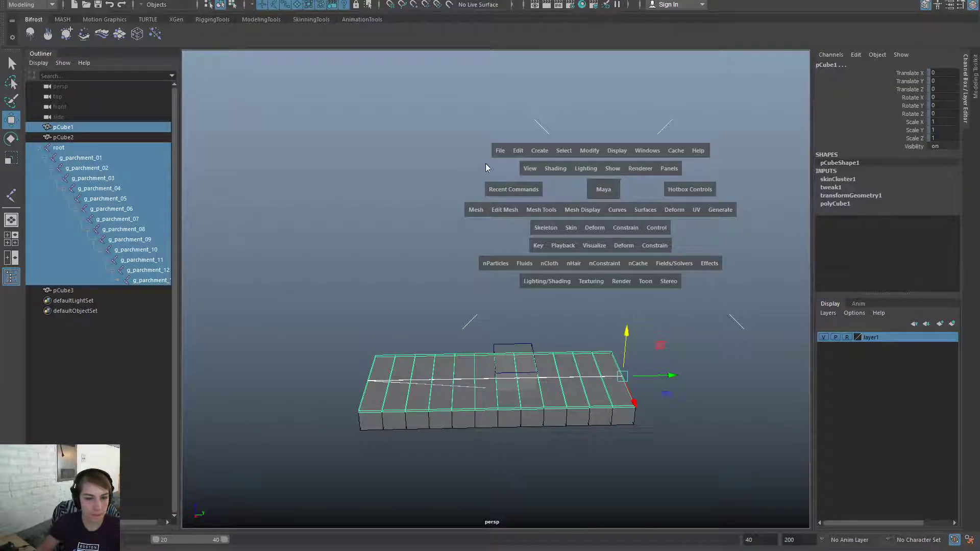
left_click(500, 150)
left_click(546, 288)
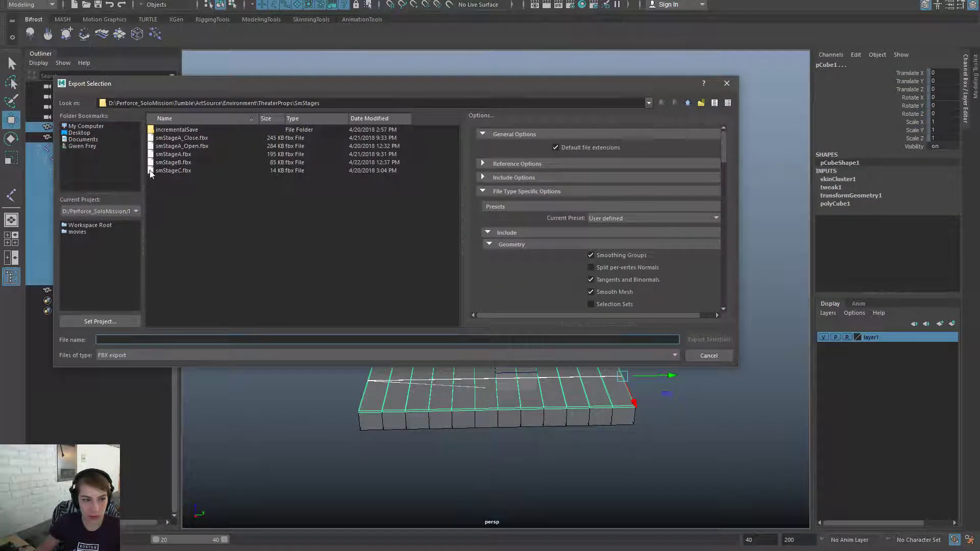
left_click(198, 162)
left_click(124, 341)
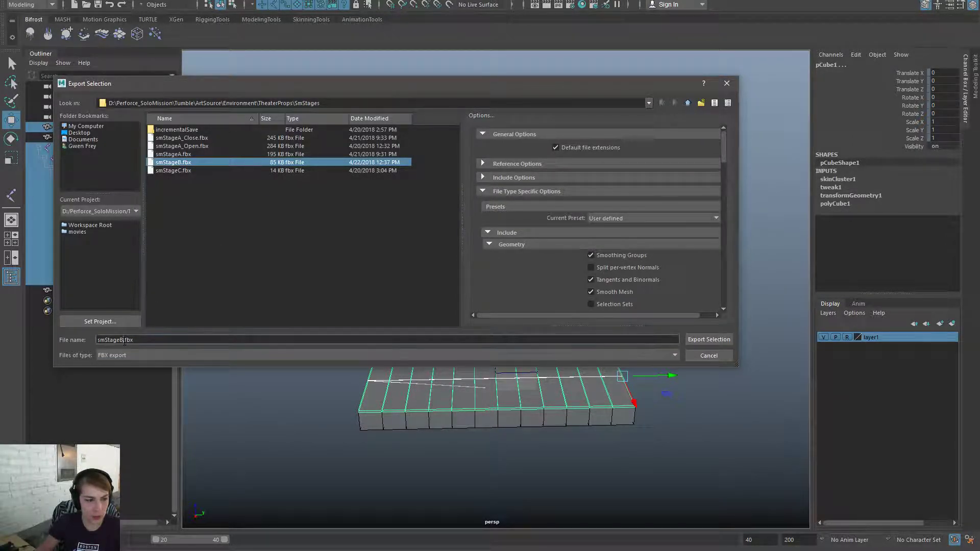
type("_Close")
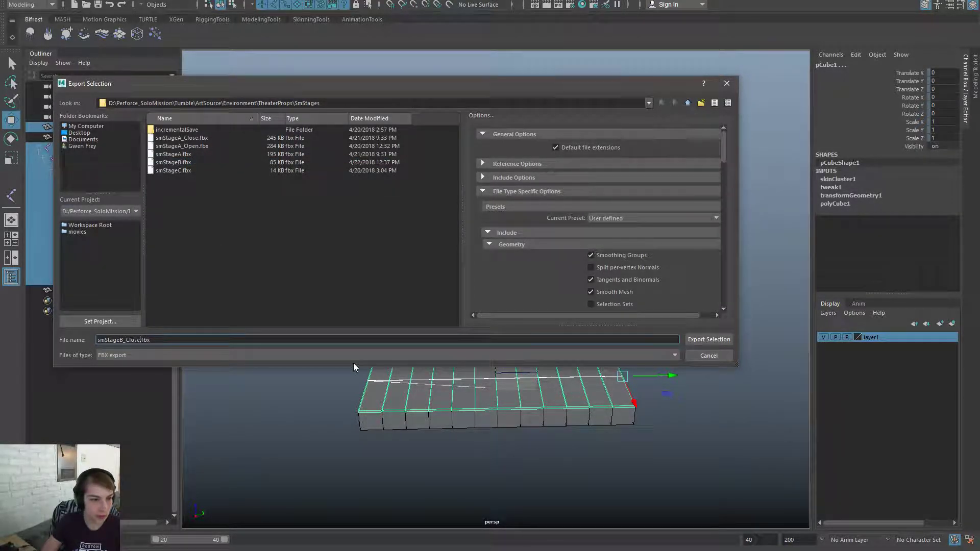
key("Return")
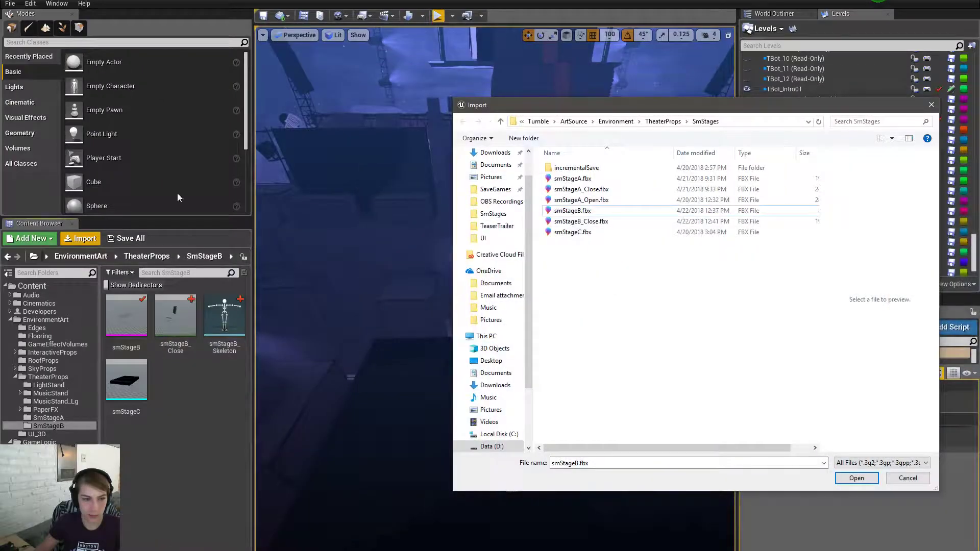
Start importing smStageB_Close.fbx into Unreal's SmStageB folder, and decline overwriting the existing asset
double_click(595, 221)
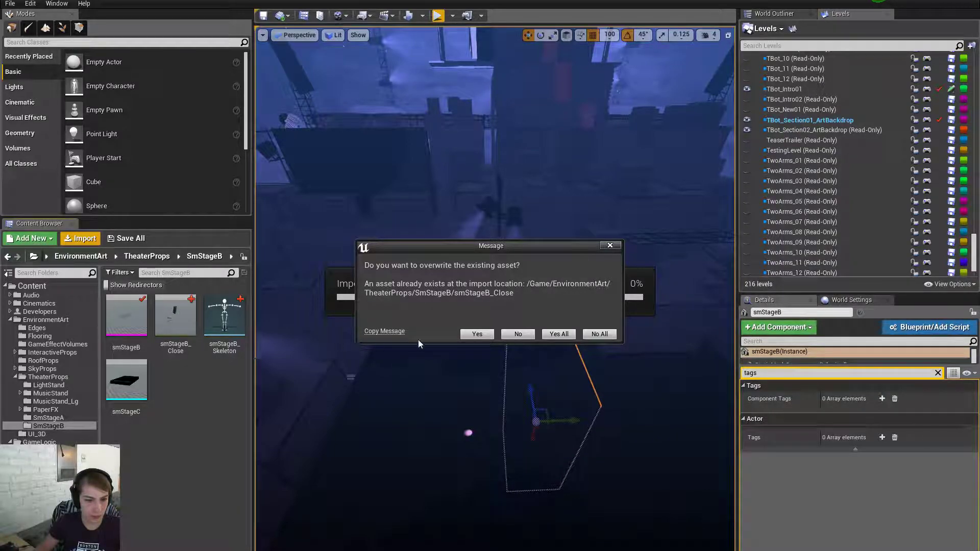
left_click(587, 336)
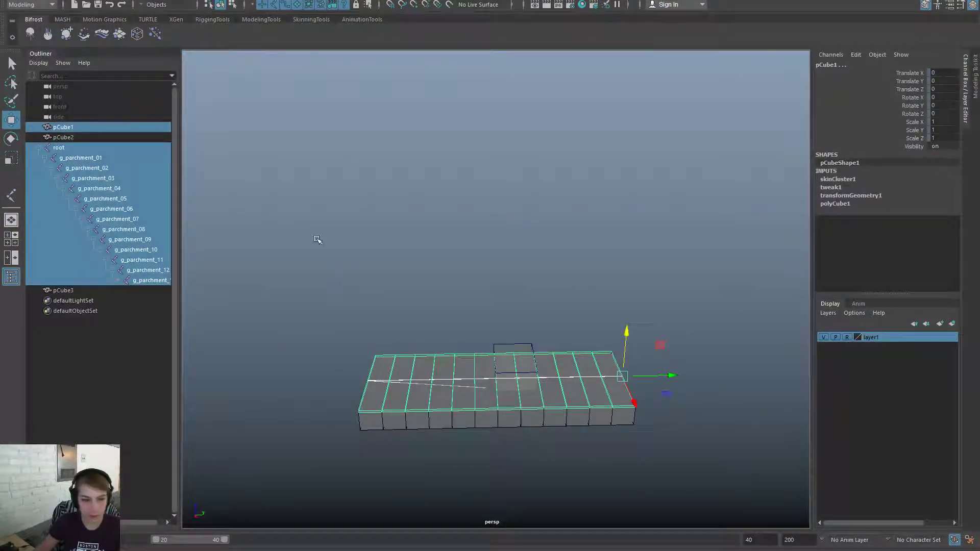
In Maya, export the selected pCube1 mesh and joint chain as smStageB_Open.fbx, and clear the selection
scroll(554, 280, "down", 1)
key("space")
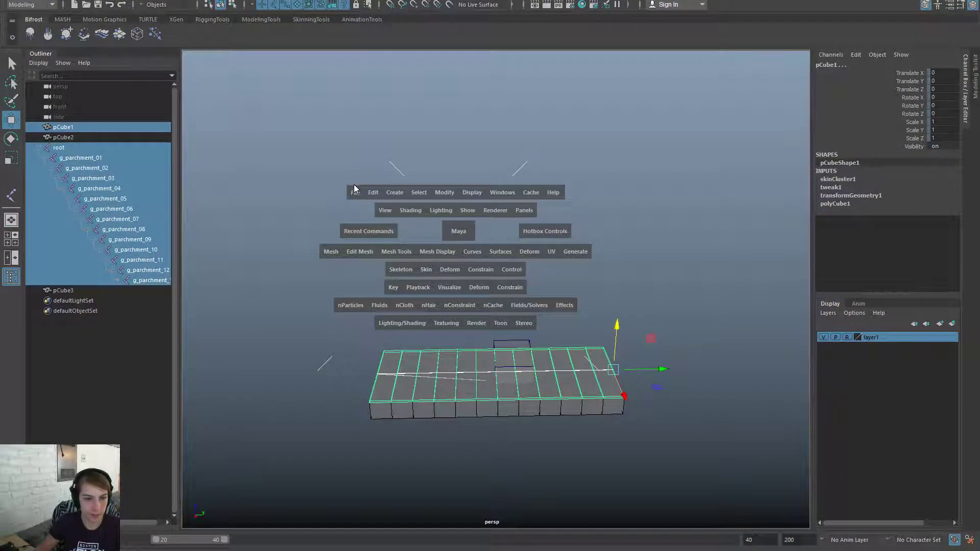
left_click_drag(355, 192, 423, 329)
left_click(228, 154)
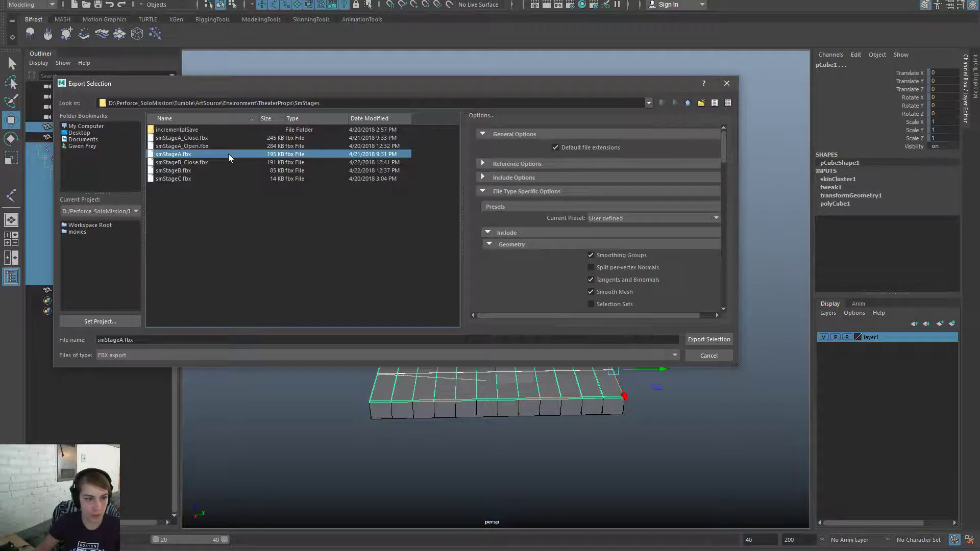
left_click(186, 145)
left_click(189, 162)
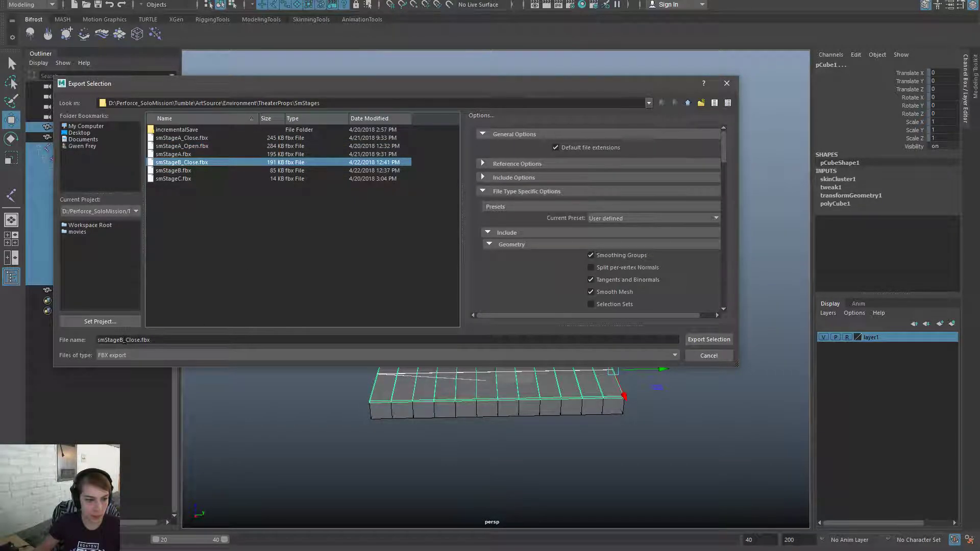
left_click(125, 340)
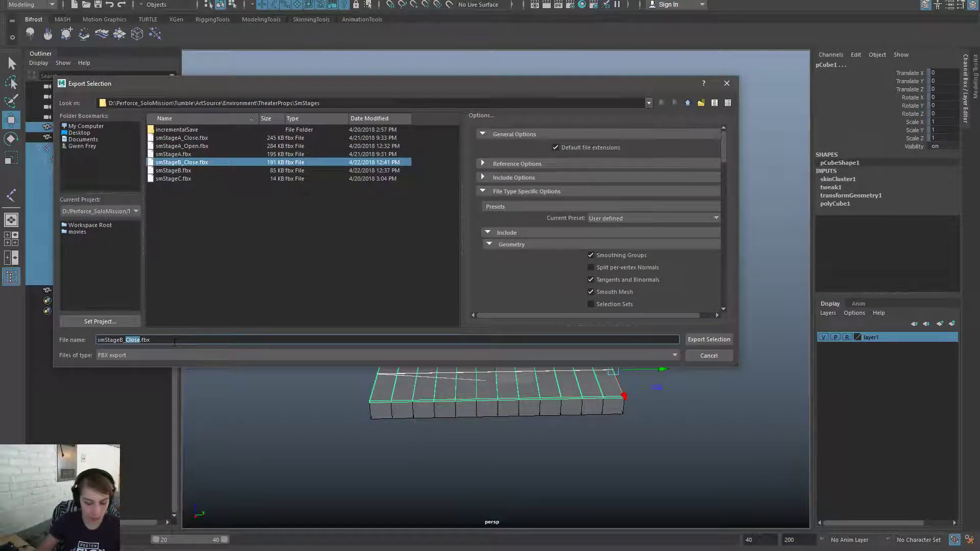
type("Open")
key("Return")
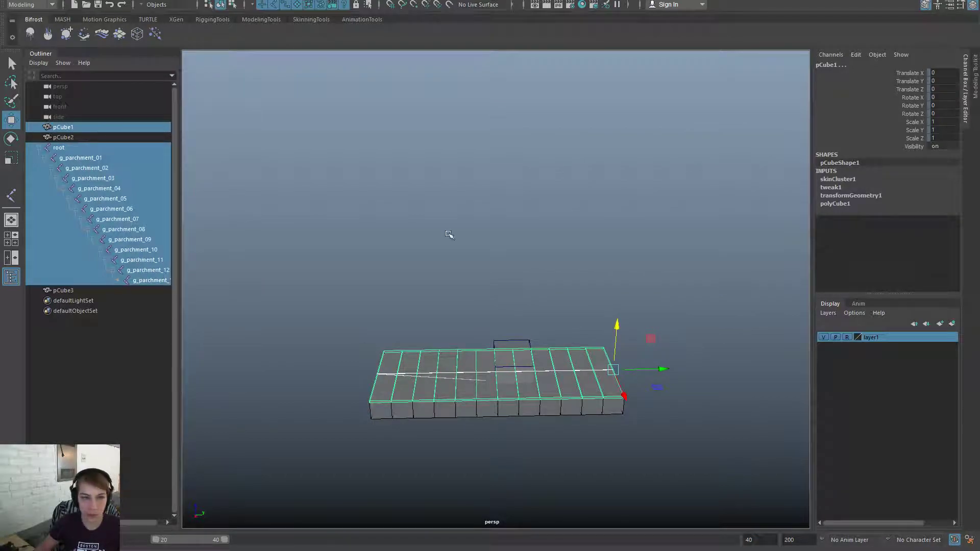
left_click(516, 239)
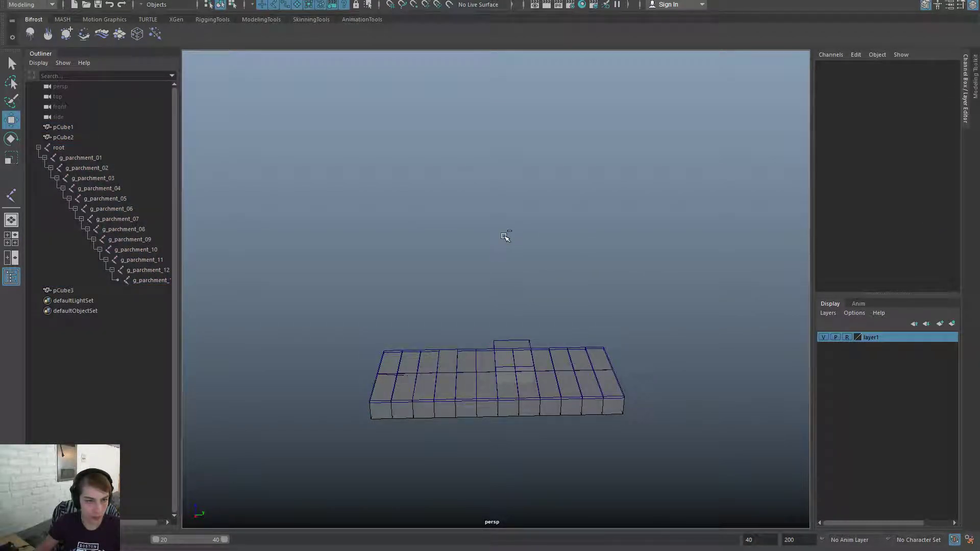
Switch to Unreal and import smStageB_Open.fbx into SmStageB as animation only on smStageB_Skeleton, with Import Mesh turned off
key("alt+Tab")
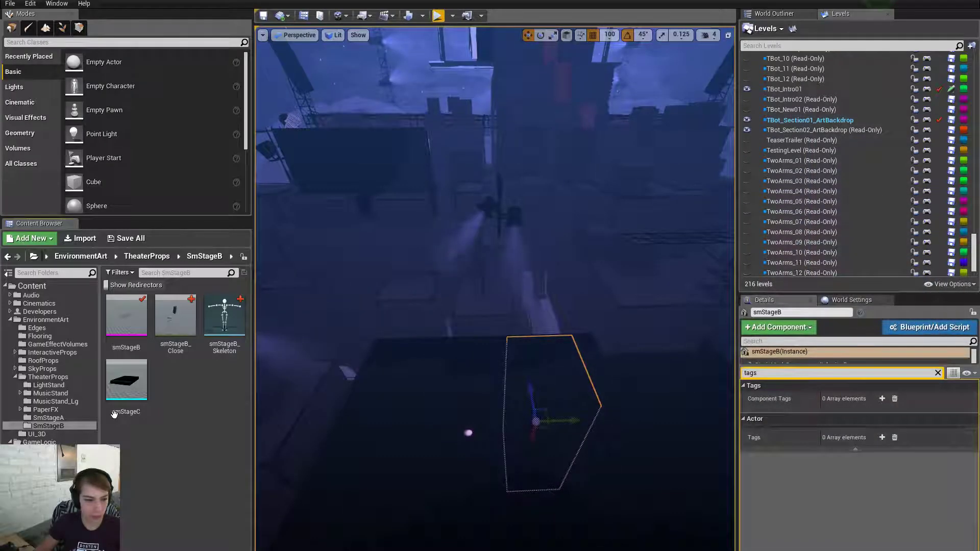
left_click(76, 239)
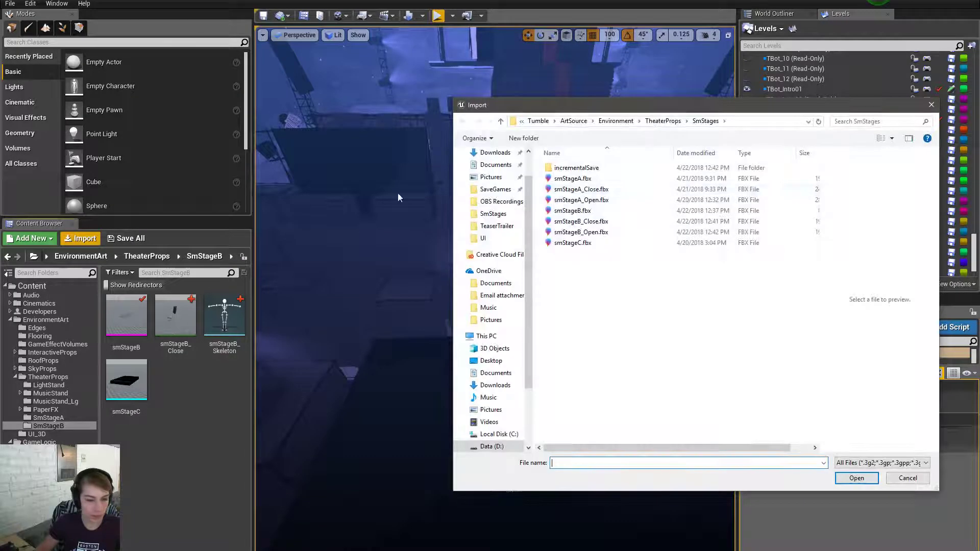
double_click(609, 231)
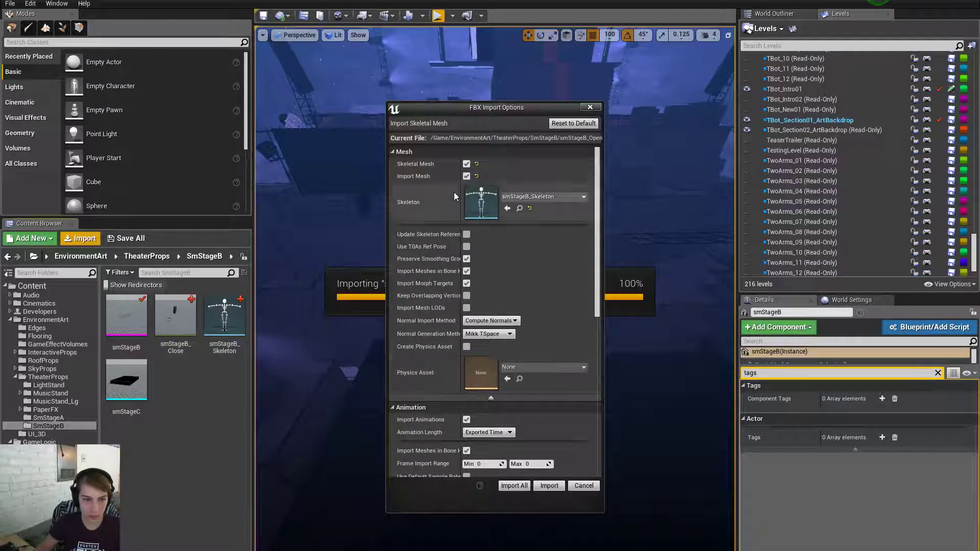
left_click(466, 164)
left_click(466, 163)
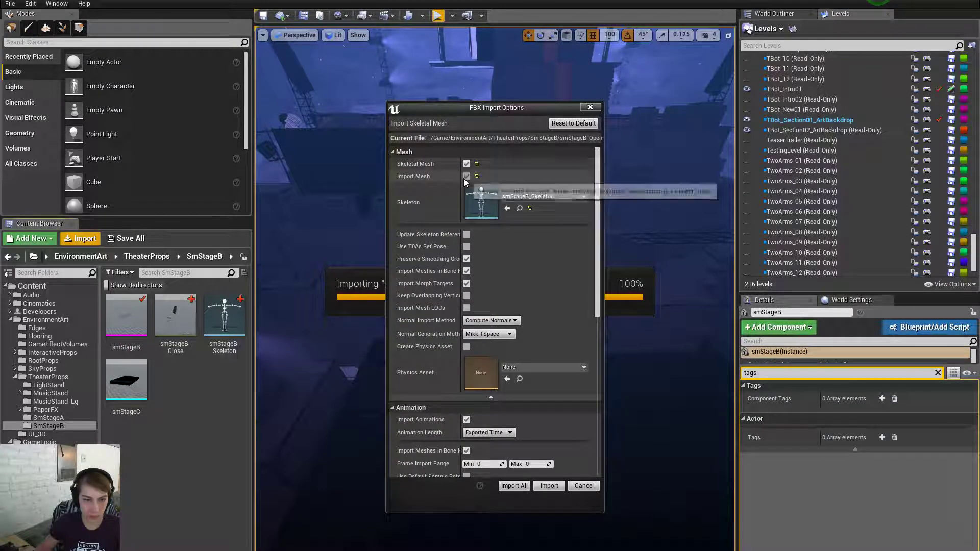
left_click(466, 176)
left_click(549, 486)
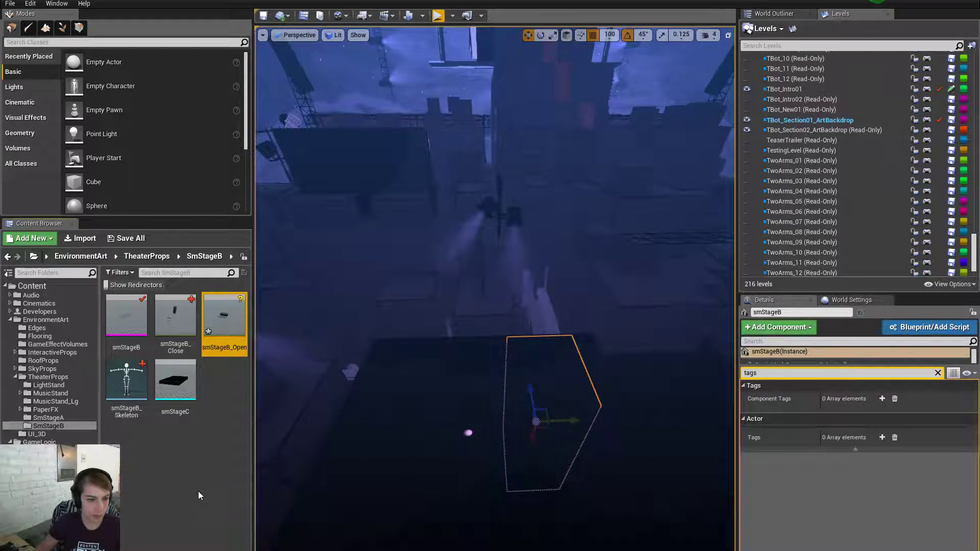
Open the imported smStageB_Open animation for a check, and look at the stage in the level
double_click(222, 335)
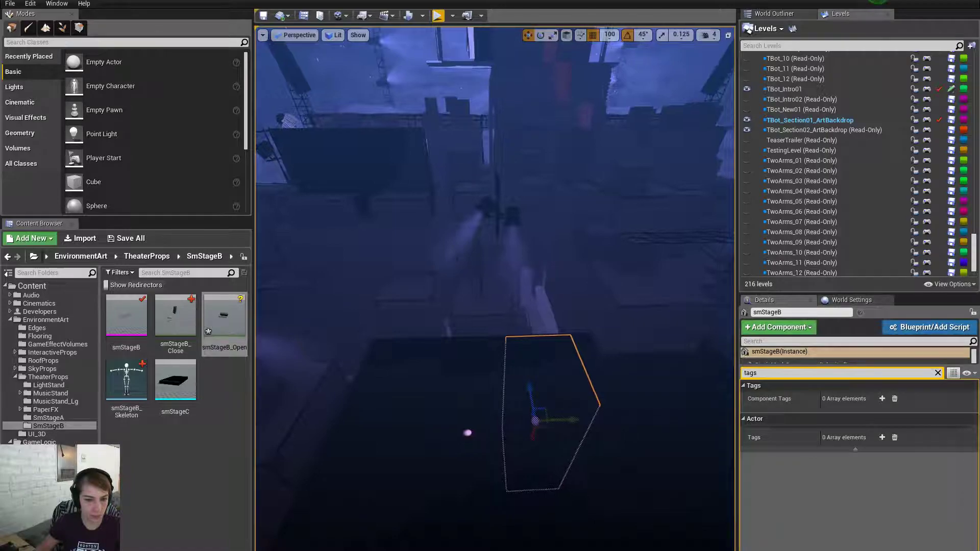
scroll(495, 327, "down", 5)
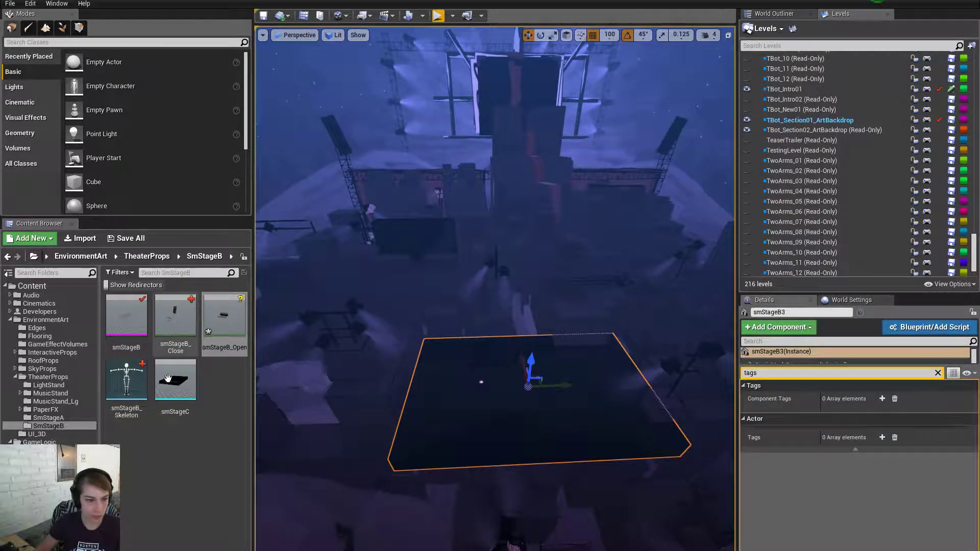
Clear the property filter, and replace the selected smStageB3 static mesh actor in the level with the smStageB skeletal mesh
left_click(936, 373)
left_click_drag(924, 364, 924, 388)
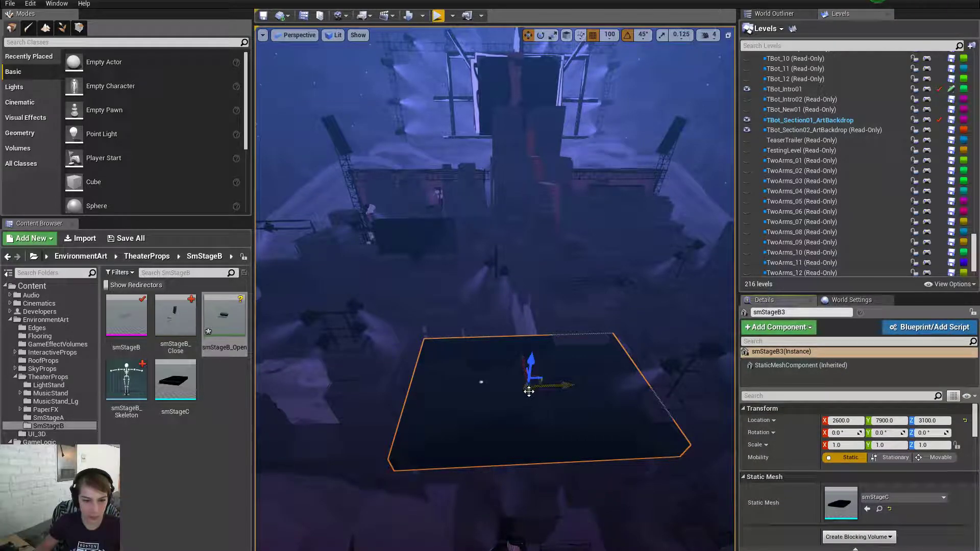
left_click(123, 303)
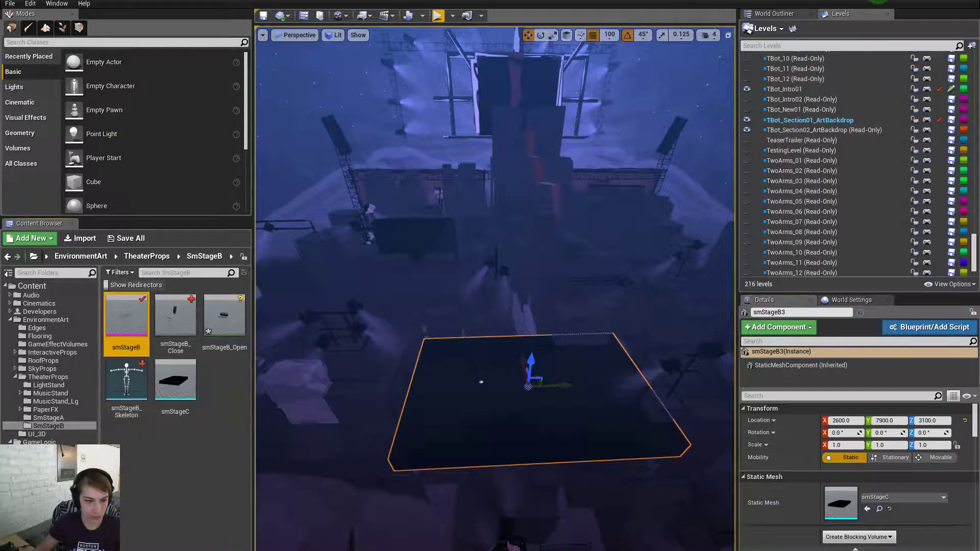
right_click(568, 405)
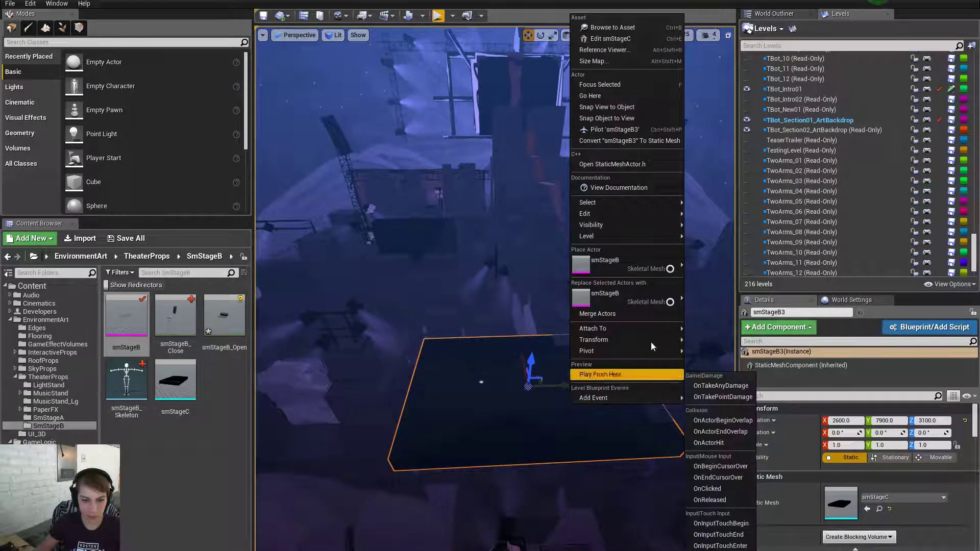
left_click(639, 299)
left_click_drag(490, 326, 637, 462, "alt")
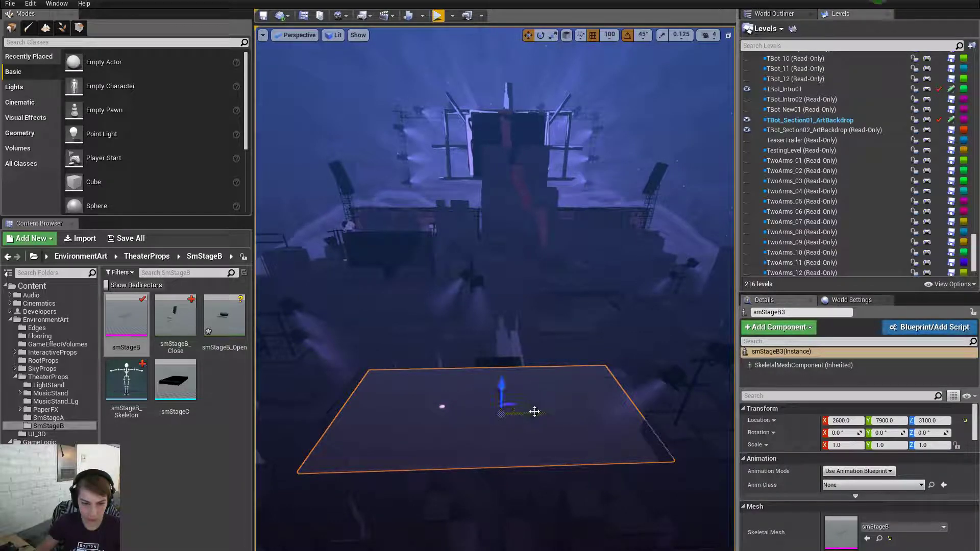
Move the smStageB3 actor to location Y 7800 and Z 2900
mouse_move(531, 415)
left_mouse_down()
mouse_move(518, 419)
mouse_move(529, 418)
left_mouse_up()
right_click_drag(616, 432, 612, 408)
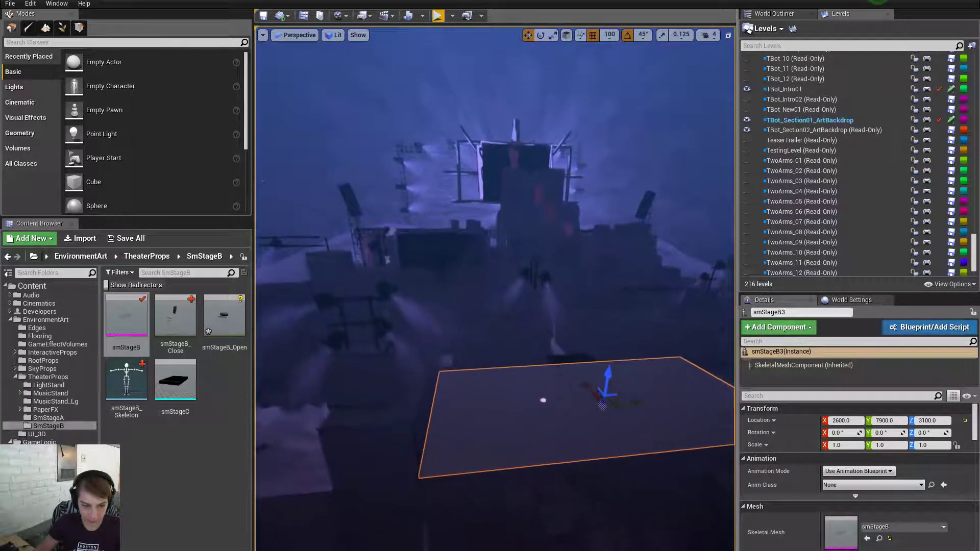
left_click_drag(636, 403, 623, 403)
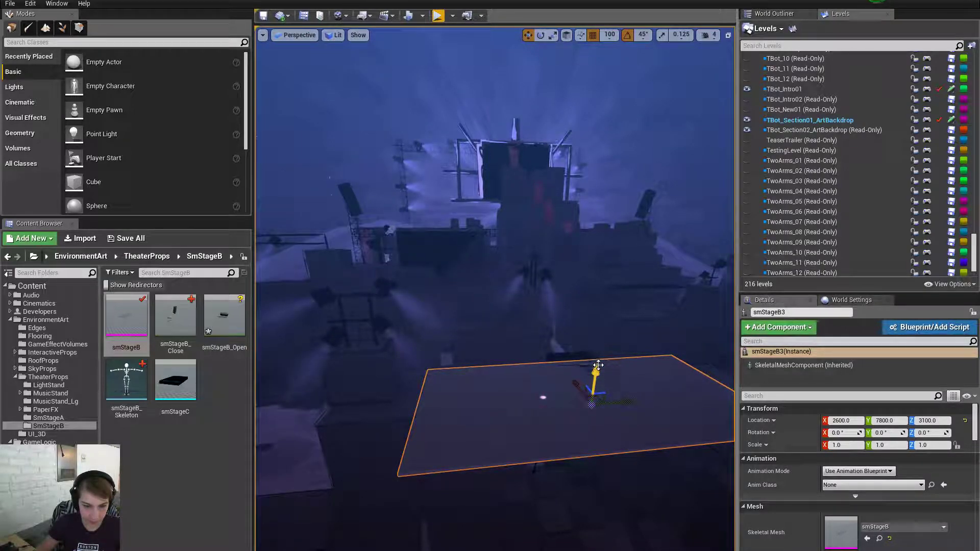
left_click_drag(595, 371, 595, 359)
right_click_drag(534, 366, 567, 249)
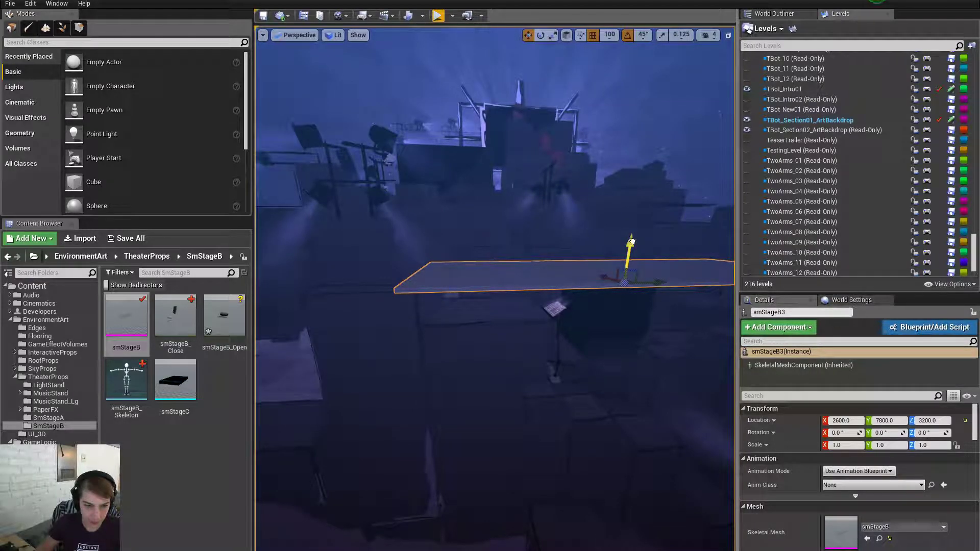
left_click_drag(632, 241, 630, 258)
right_click_drag(631, 258, 643, 279)
key("a")
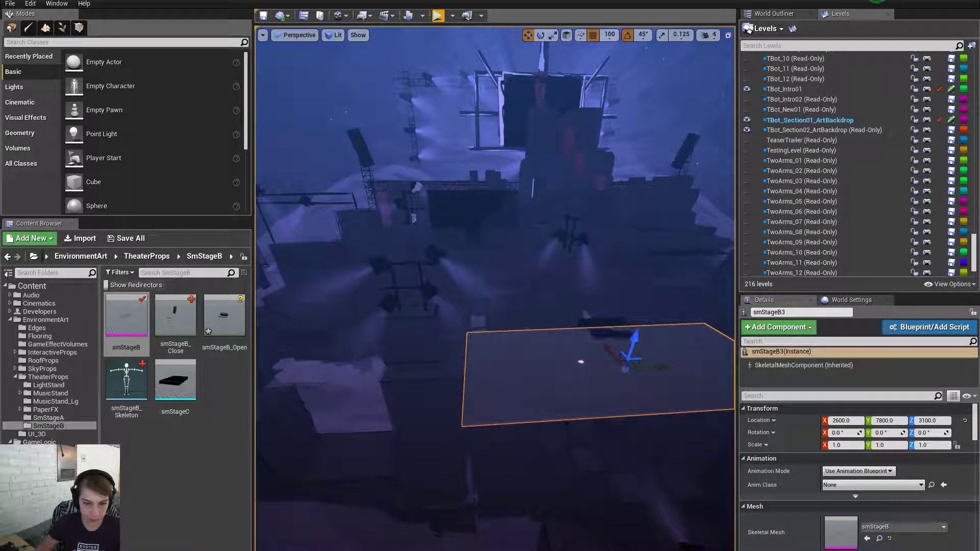
mouse_move(643, 278)
right_mouse_down()
mouse_move(704, 286)
mouse_move(638, 273)
mouse_move(645, 279)
right_mouse_up()
key("q")
key("e")
key("s")
left_click_drag(520, 311, 520, 323)
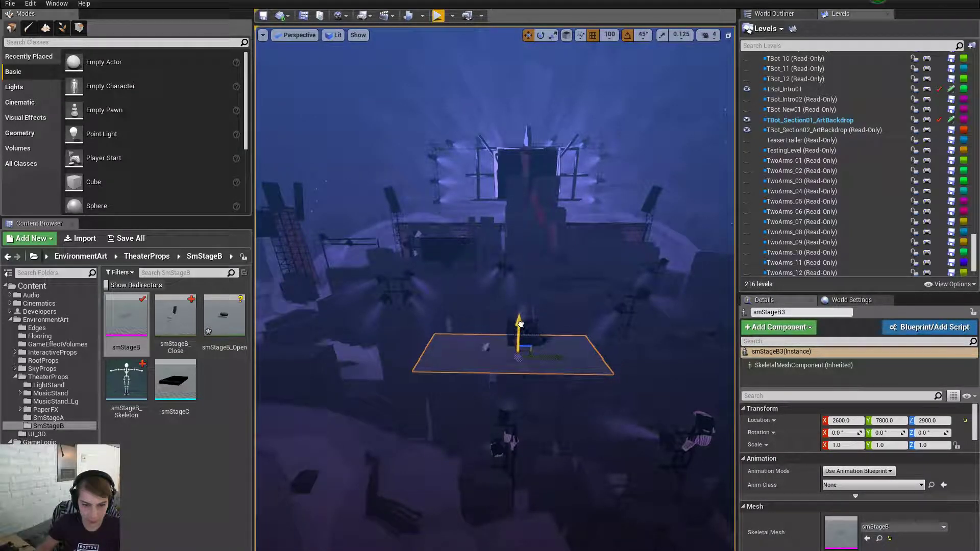
Set smStageB3's animation mode to Use Animation Asset, with smStageB_Close as the animation to play
key("w")
right_click_drag(558, 305, 573, 296)
key("s")
key("q")
key("e")
key("q")
key("e")
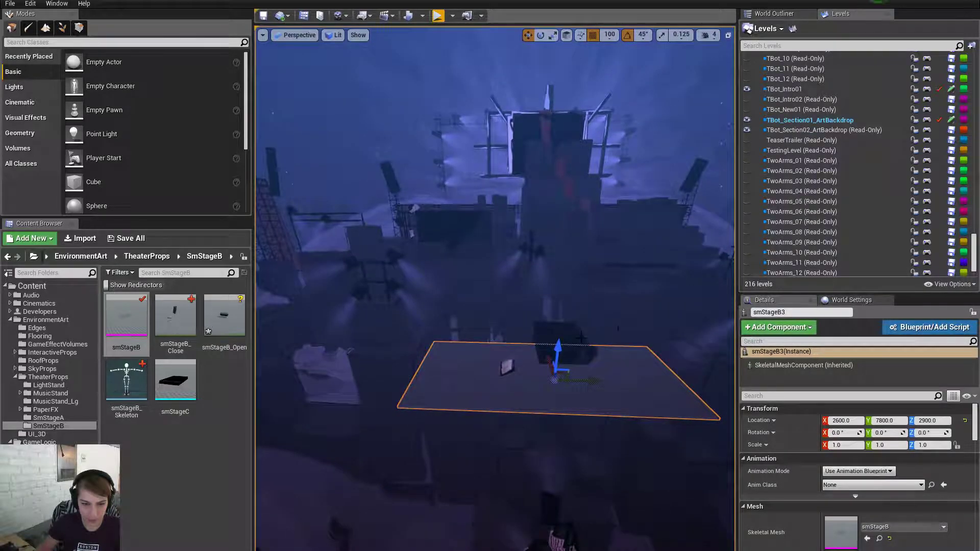
left_click(878, 471)
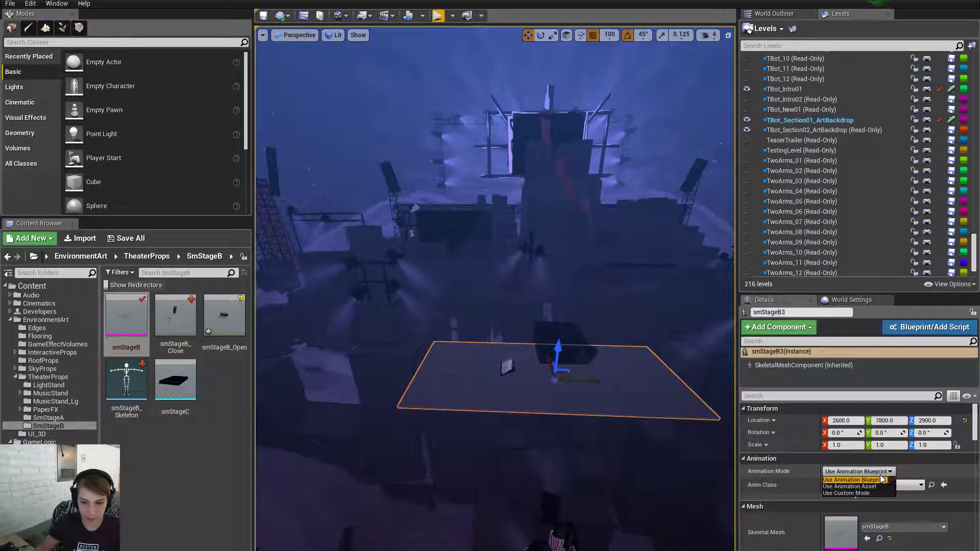
left_click(864, 485)
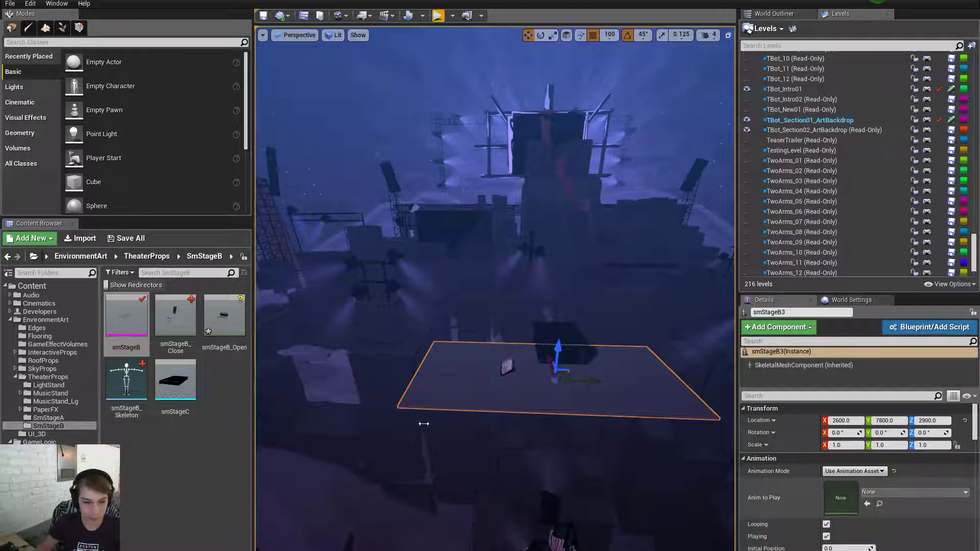
left_click(175, 321)
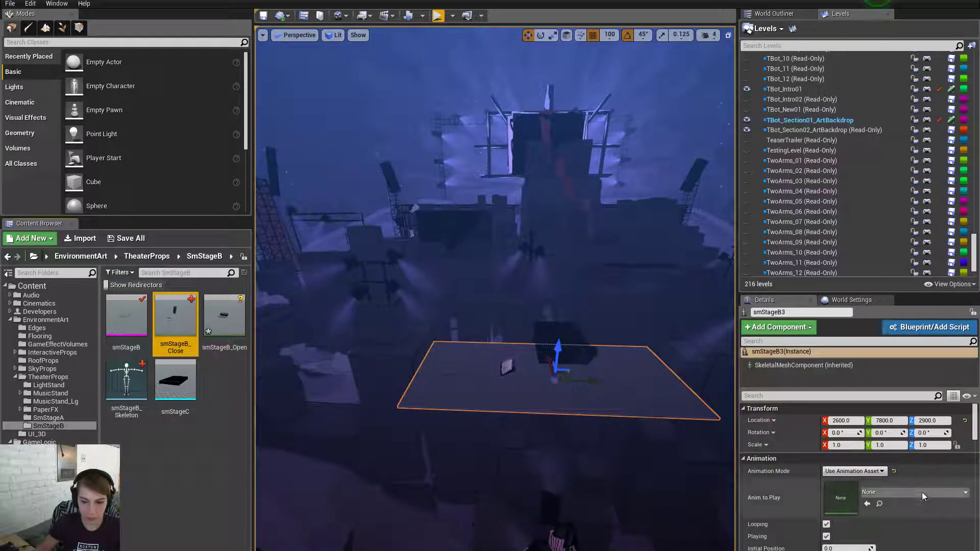
left_click(867, 504)
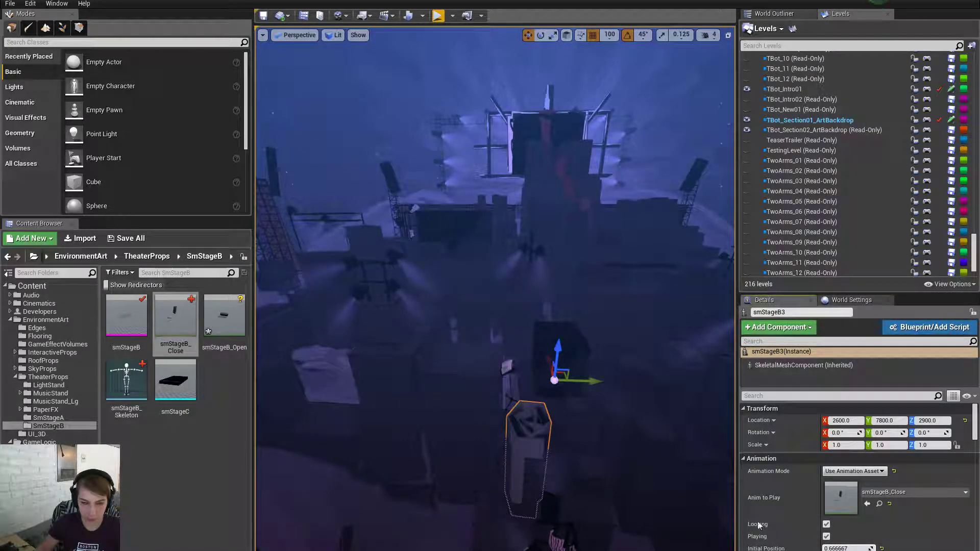
Rotate smStageB3 180° about Z, and preview the animation at initial position 0.27619 before setting it to 0.666667
right_click_drag(602, 358, 734, 372)
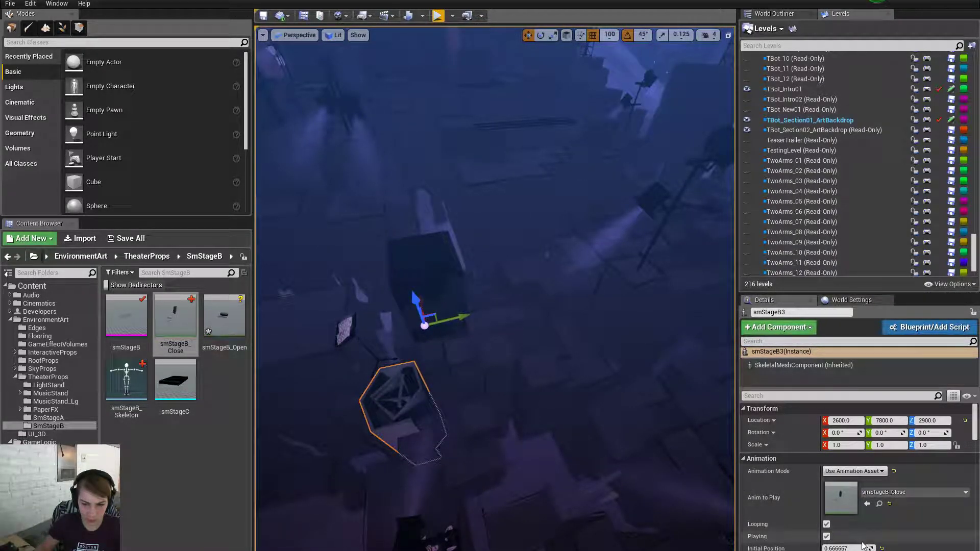
left_click_drag(847, 548, 822, 548)
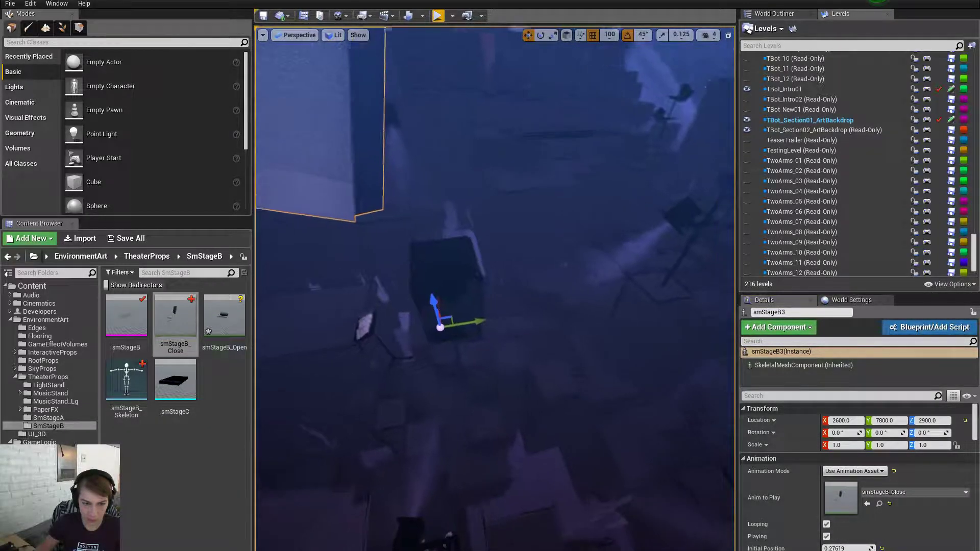
right_click_drag(483, 330, 470, 330)
key("e")
mouse_move(470, 376)
left_mouse_down()
mouse_move(403, 378)
mouse_move(472, 388)
left_mouse_up()
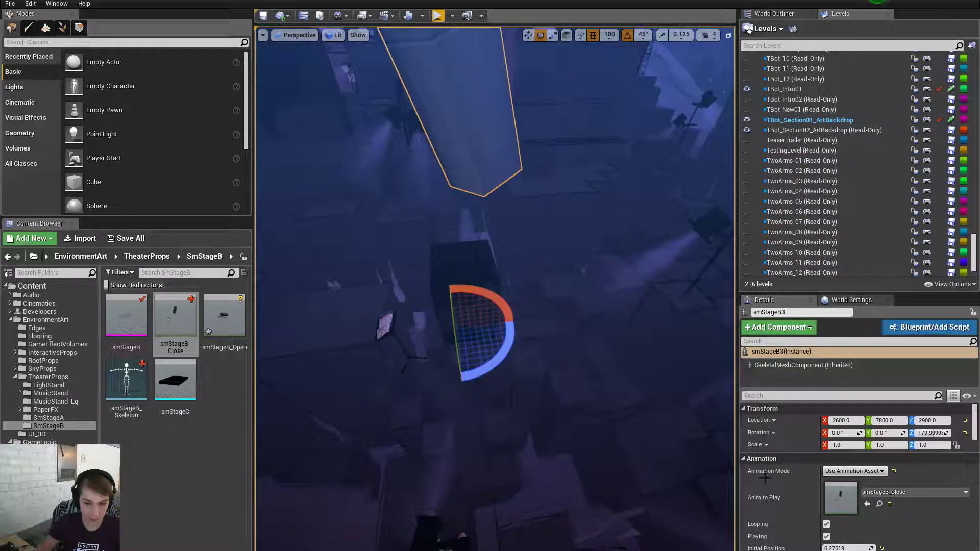
left_click_drag(853, 550, 890, 550)
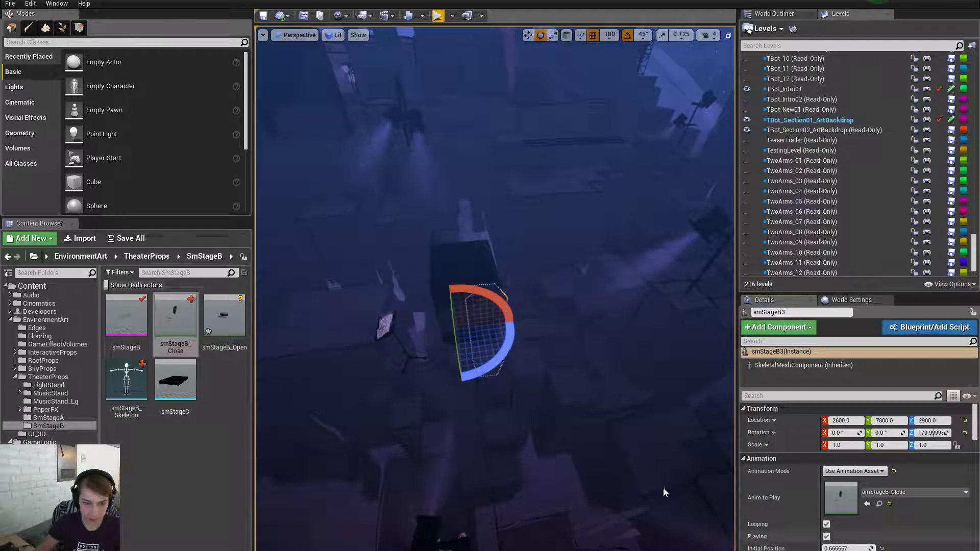
right_click_drag(663, 491, 652, 419)
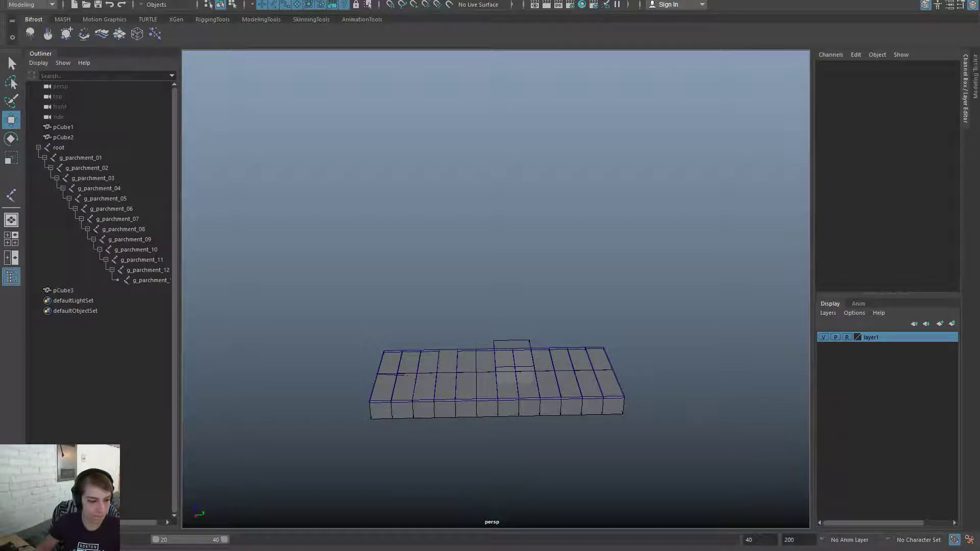
Switch to Maya and move the reference box pCube3 to Translate Y 100 and Translate Z -200, just below the stage mesh
key("ctrl+z")
left_click(521, 339)
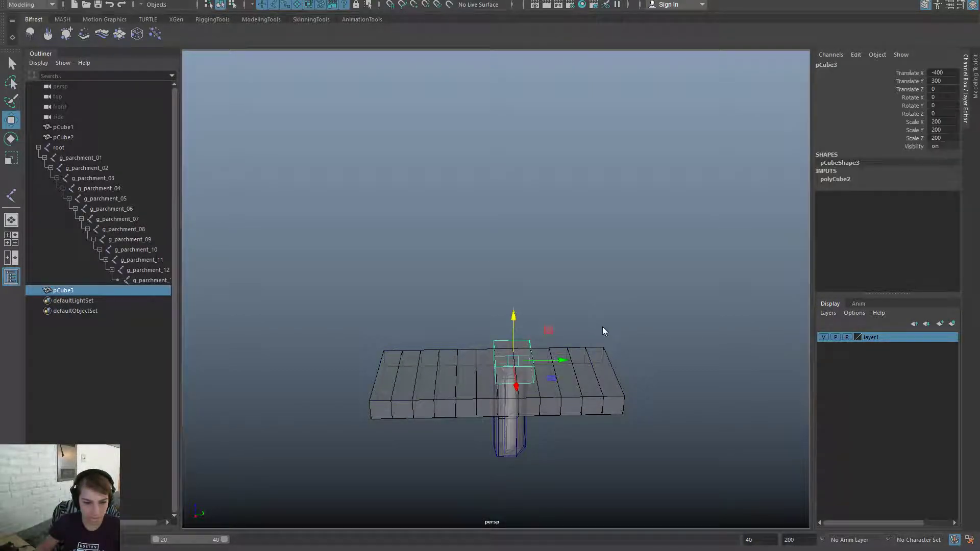
mouse_move(602, 306)
right_mouse_down()
mouse_move(600, 339)
mouse_move(602, 308)
right_mouse_up()
left_click_drag(574, 317, 374, 308, "alt")
right_click_drag(374, 308, 516, 354, "alt")
left_click_drag(411, 352, 452, 357)
right_click_drag(637, 370, 612, 374)
left_click_drag(508, 394, 493, 358, "alt")
middle_click_drag(507, 395, 512, 251, "alt")
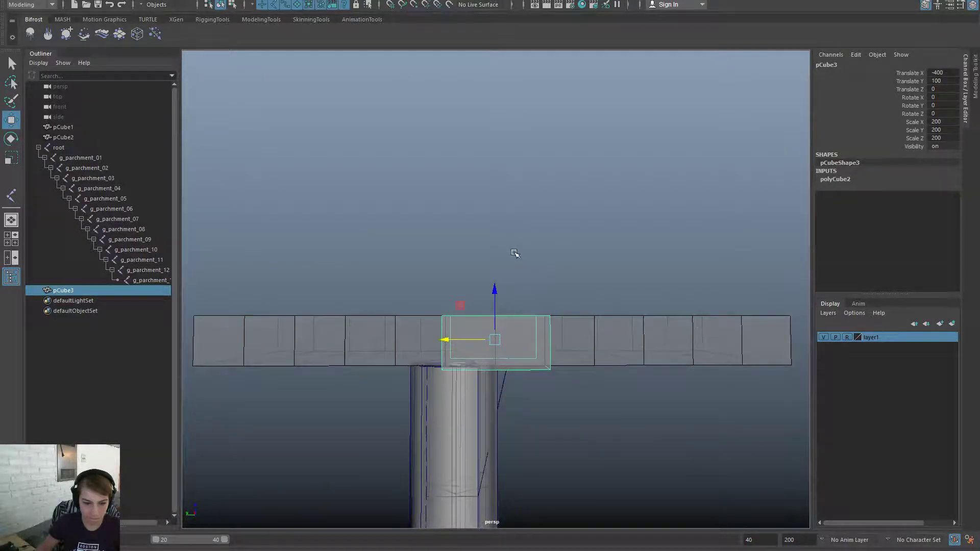
left_click_drag(491, 298, 502, 343)
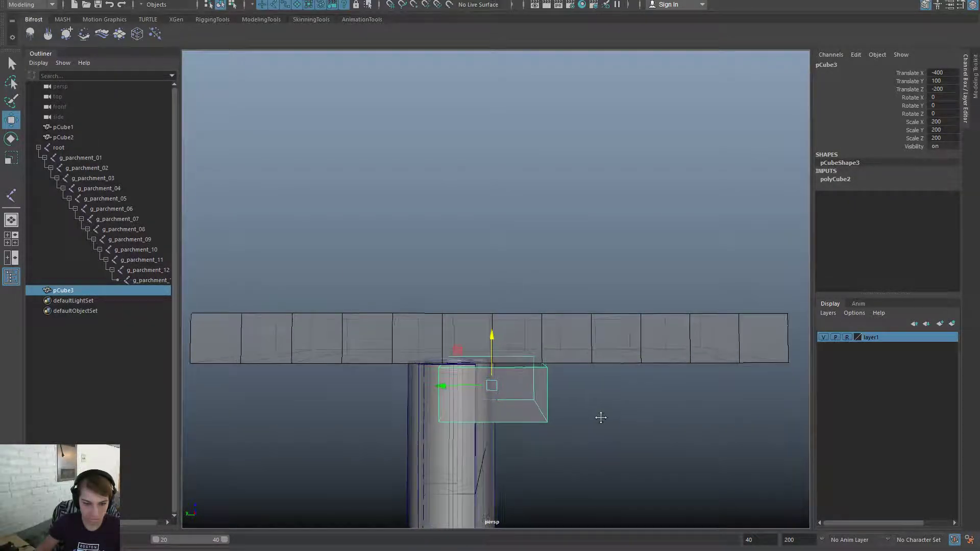
middle_click_drag(600, 415, 594, 372, "alt")
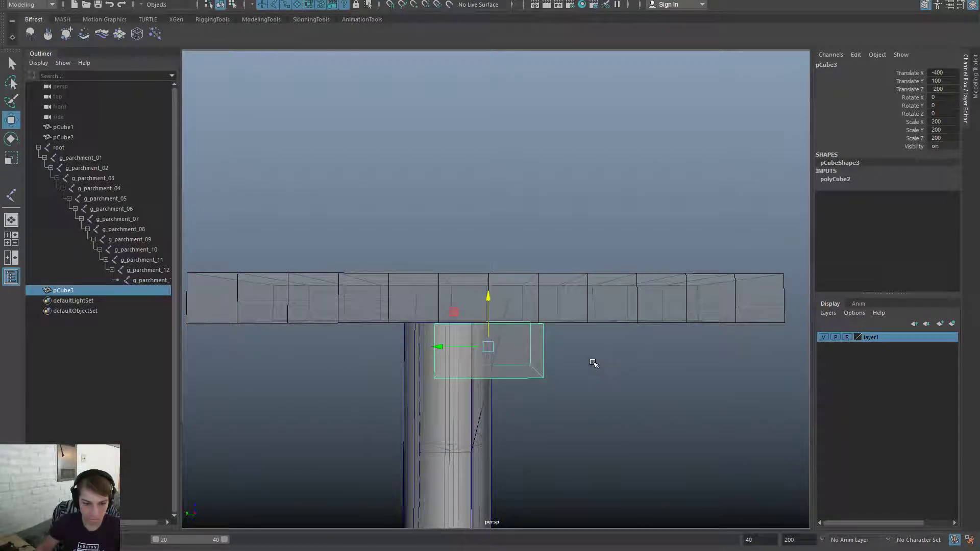
mouse_move(449, 550)
left_mouse_down()
mouse_move(685, 533)
mouse_move(740, 550)
mouse_move(449, 550)
left_mouse_up()
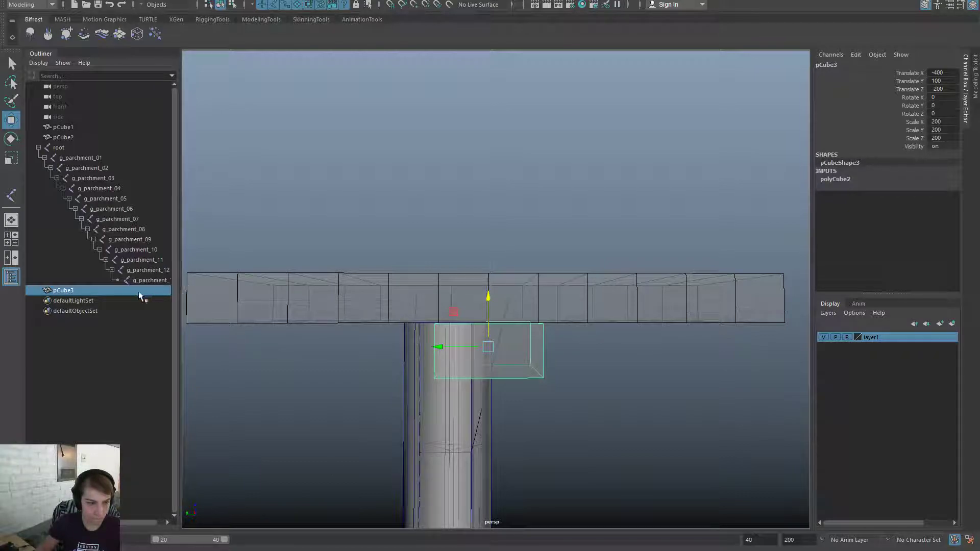
Lower pCube3 further below the stage, and move the g_parchment_01 joint to Translate X -32.861 and Translate Z -748.547
left_click(98, 158)
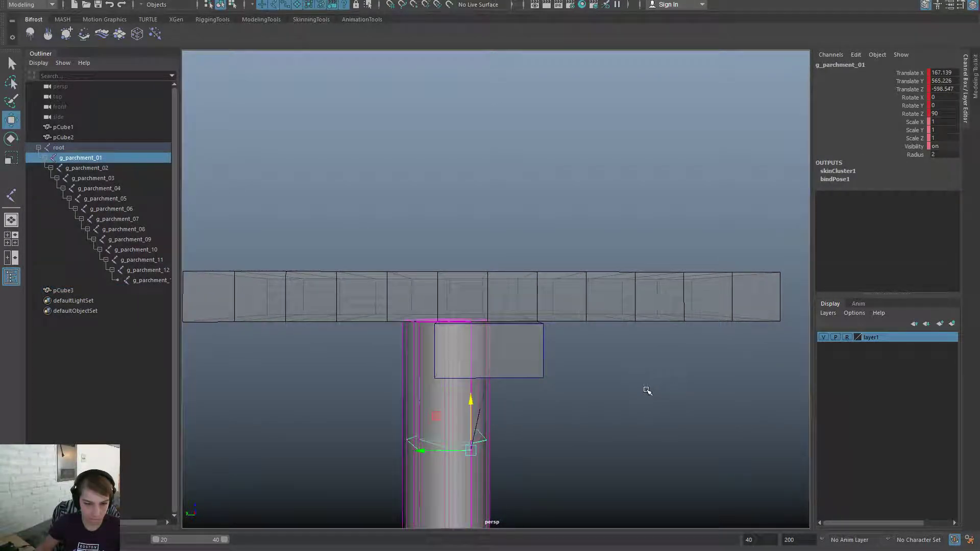
middle_click_drag(648, 394, 648, 336, "alt")
left_click_drag(410, 404, 470, 404)
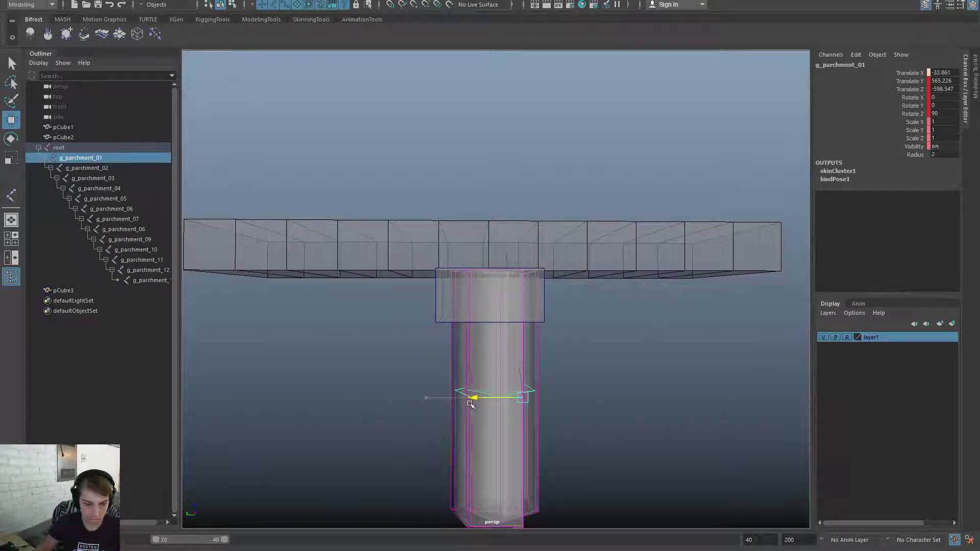
left_click(540, 304)
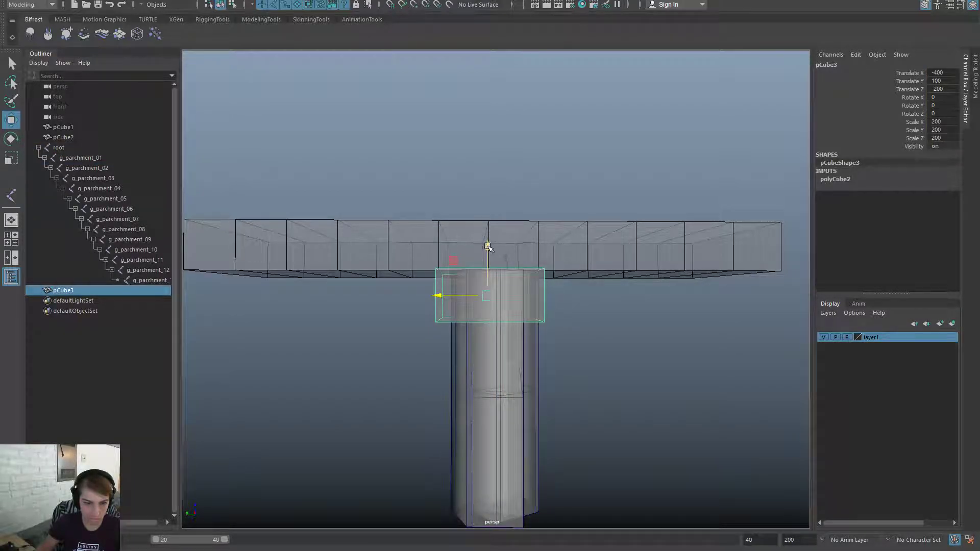
left_click_drag(487, 247, 493, 283)
left_click(109, 158)
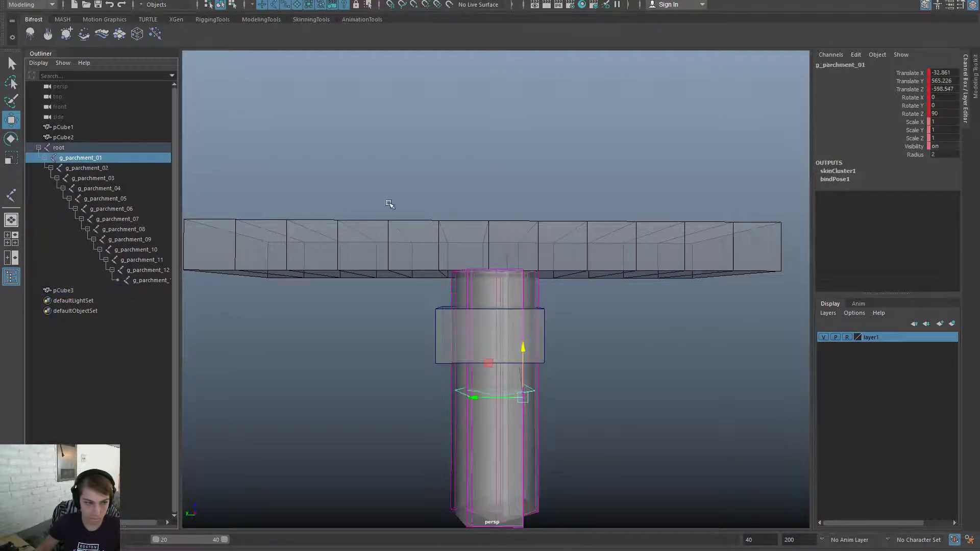
left_click_drag(515, 341, 525, 389)
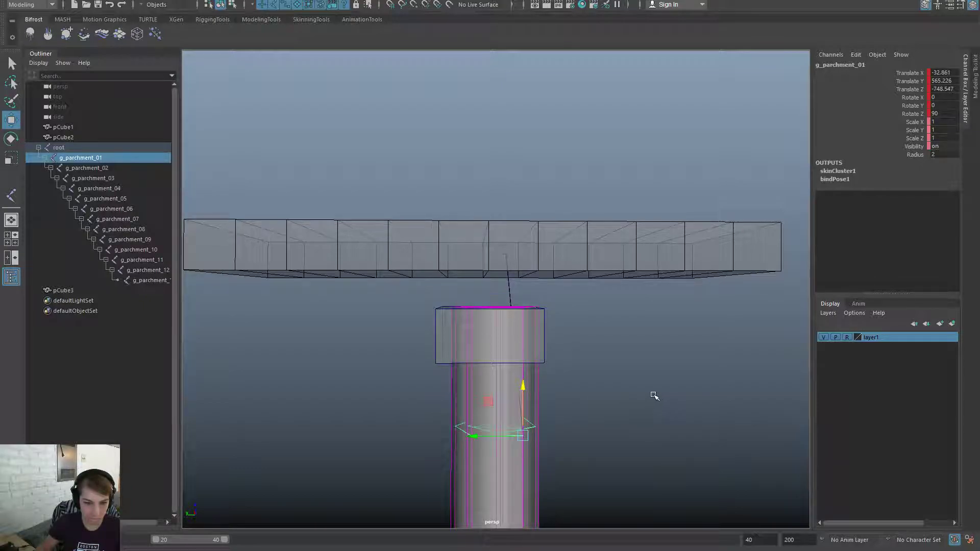
Turn off the Move tool's step snap and fine-tune g_parchment_01 to Translate X -5.592, aligning the roll with pCube3
left_click_drag(655, 396, 432, 448, "alt")
left_click_drag(521, 371, 530, 379)
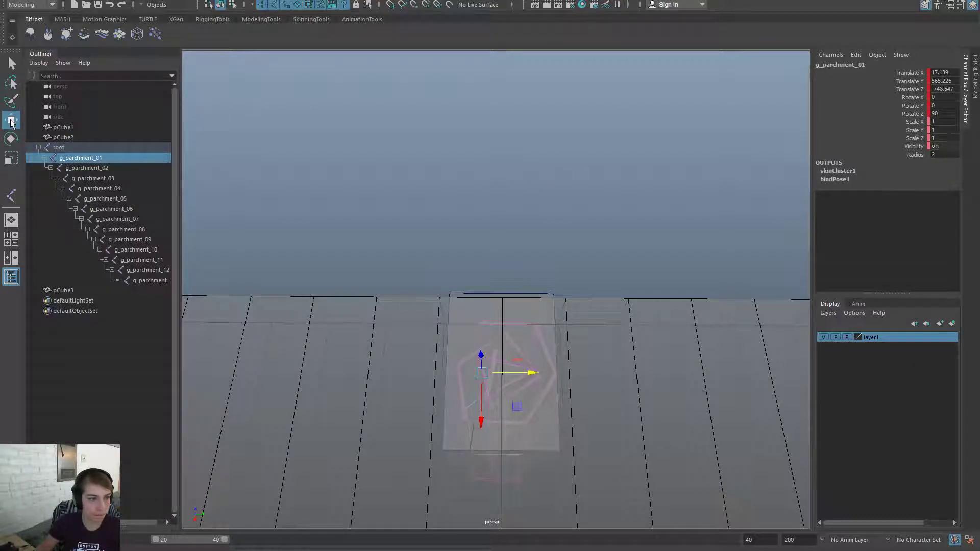
double_click(12, 121)
left_click(228, 281)
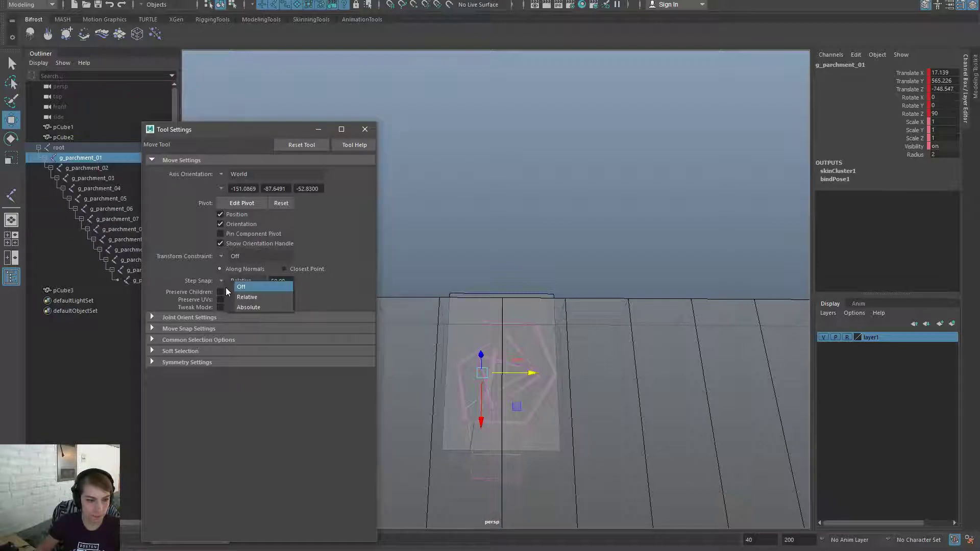
left_click_drag(531, 374, 526, 374)
left_click_drag(564, 384, 532, 382, "alt")
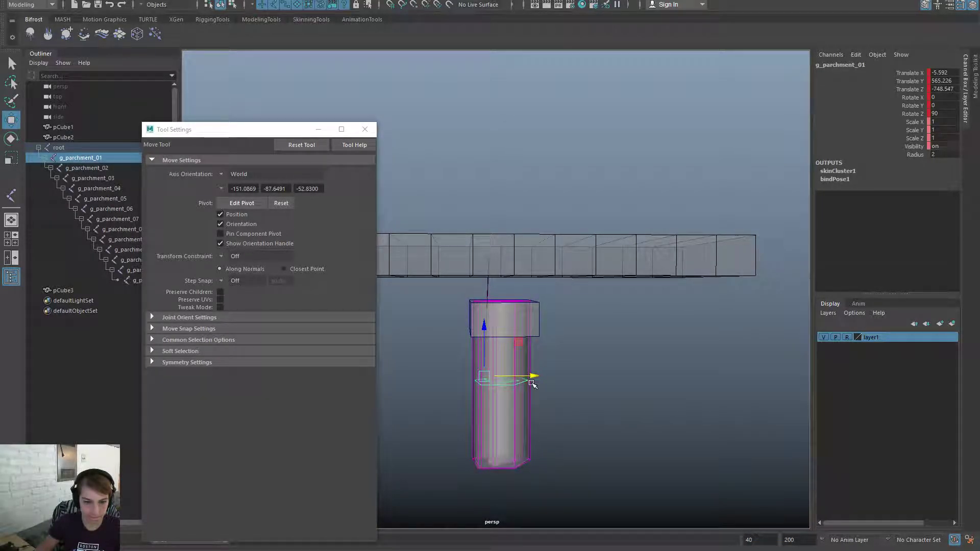
left_click(363, 130)
left_click_drag(540, 212, 540, 232, "alt")
Scrub to the frame where the roll is above the stage, and move g_parchment_01 to Translate X -20.948
left_click_drag(123, 549, 332, 549)
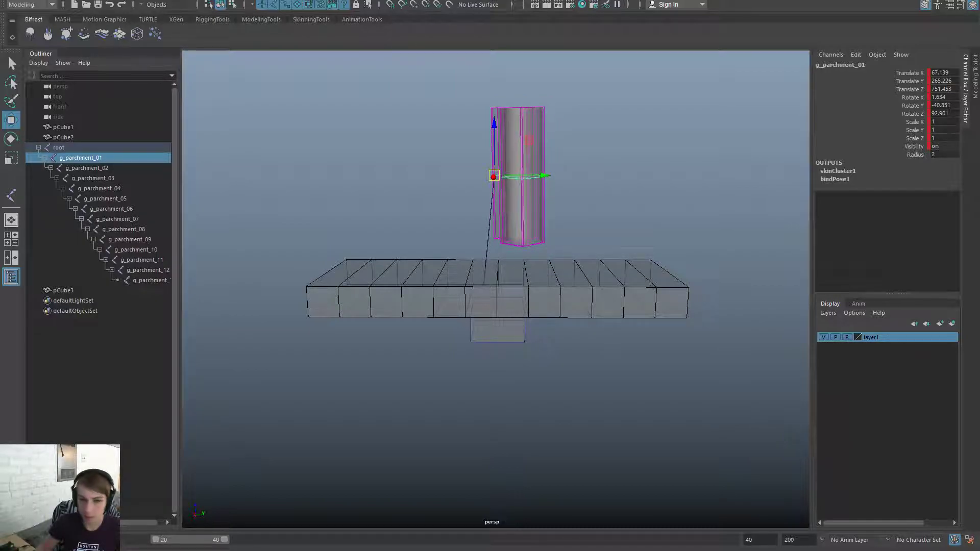
key("ctrl+z")
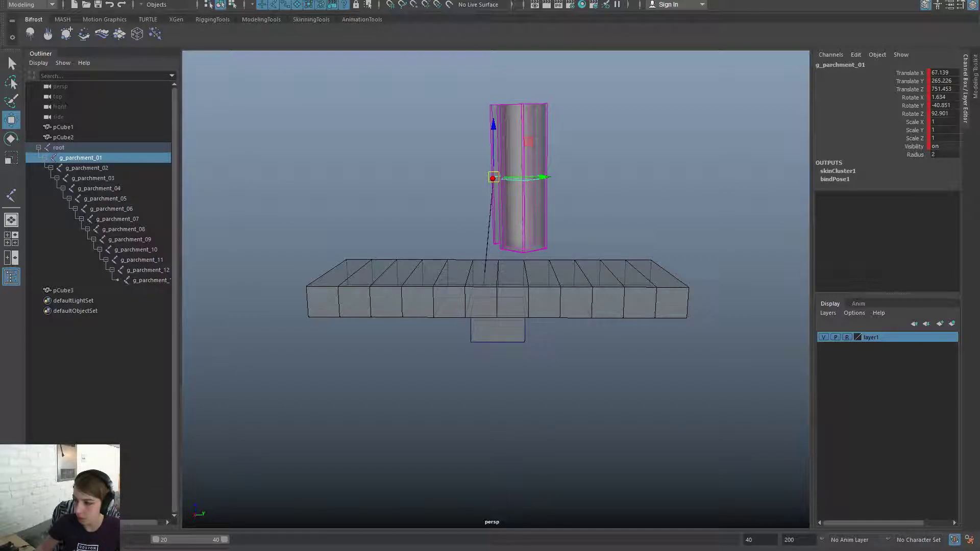
left_click_drag(543, 177, 532, 177)
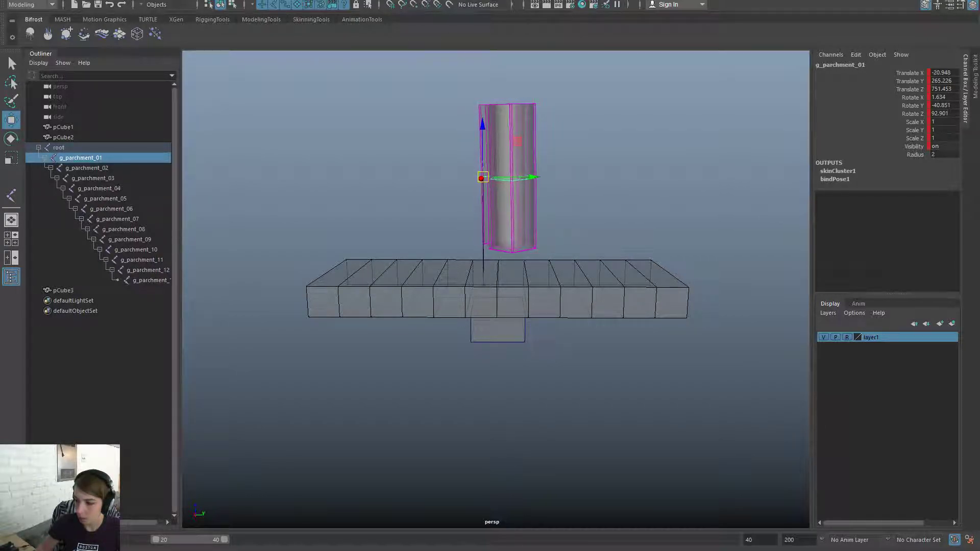
Play back the roll animation, and move g_parchment_01 above the stage to Translate X -9.937 and Translate Y 422.524
key("alt+v")
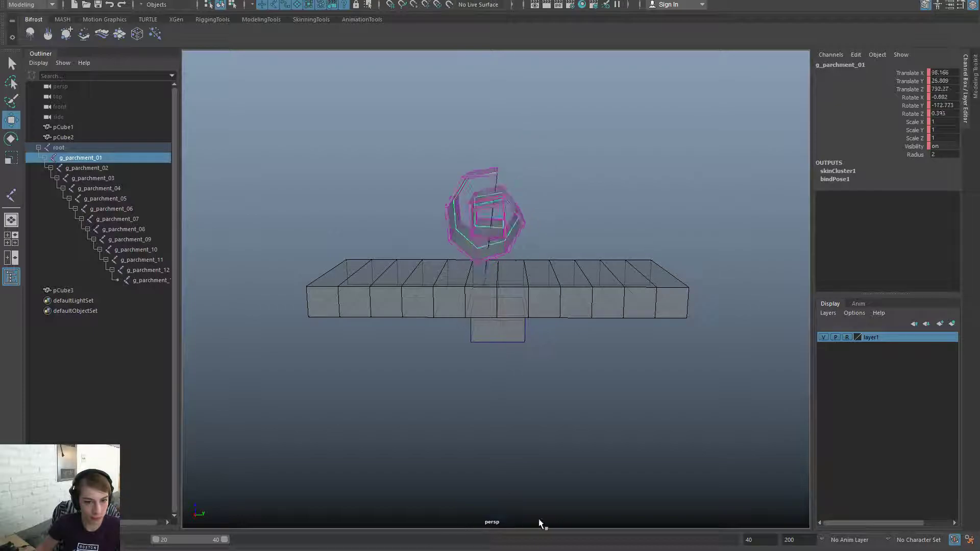
key("alt+v")
left_click_drag(541, 380, 475, 383, "alt")
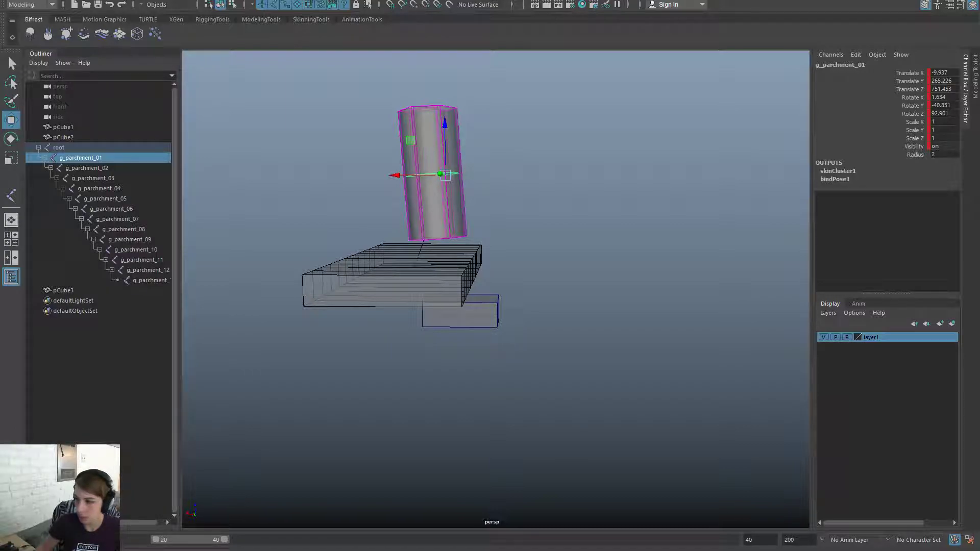
left_click_drag(451, 175, 472, 174)
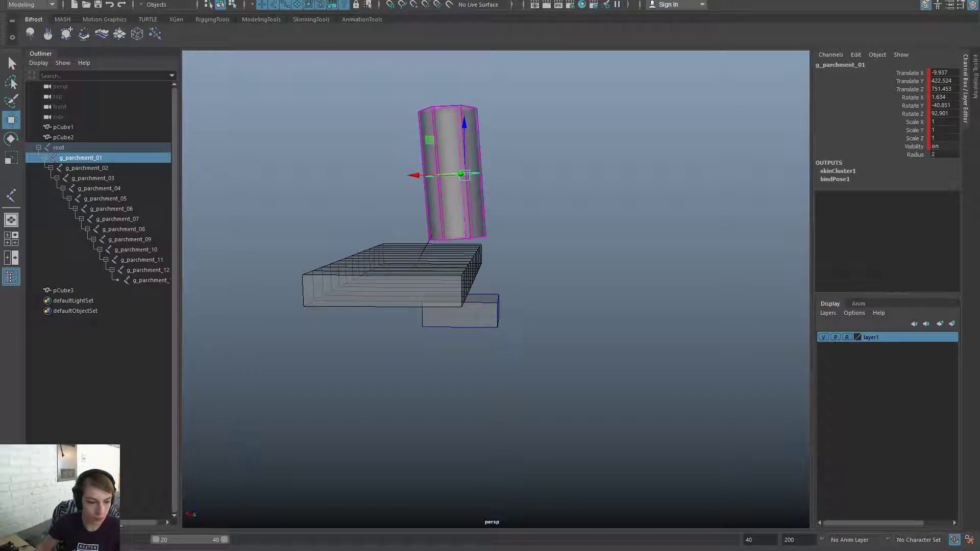
key("alt+v")
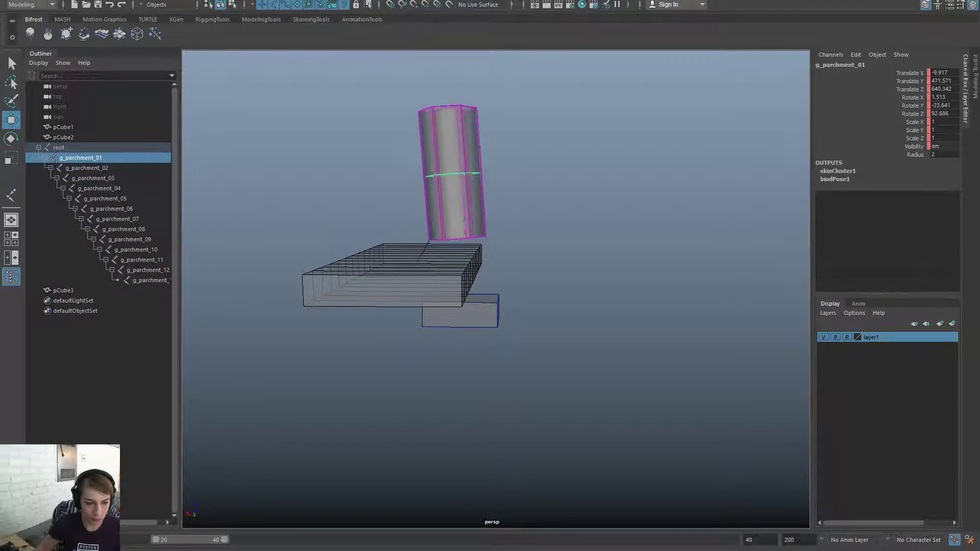
key("alt+v")
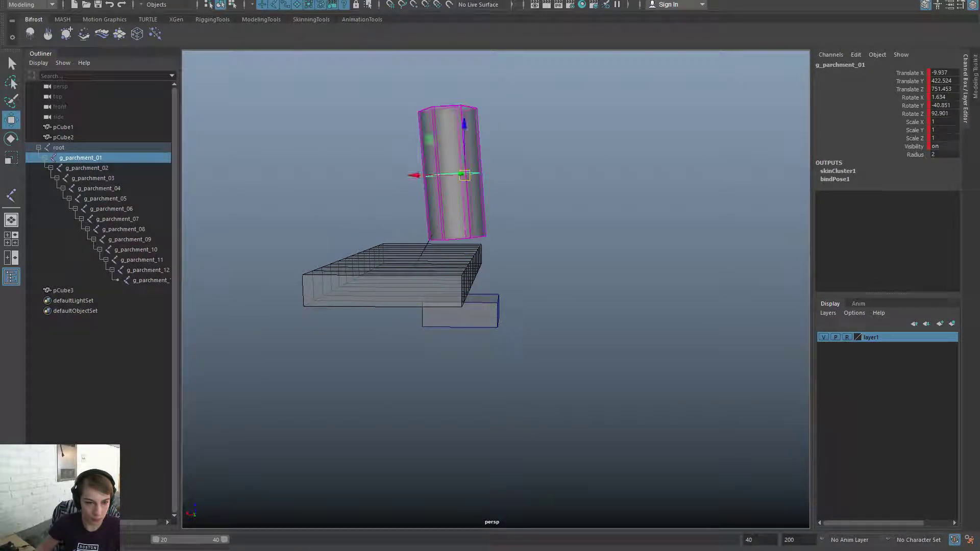
Tilt g_parchment_01 to Rotate X 2.258, Rotate Y -42.058 and Rotate Z 102.404, and shift it along Translate Y to 228.105
key("e")
mouse_move(498, 158)
left_mouse_down()
mouse_move(518, 169)
mouse_move(512, 160)
left_mouse_up()
key("w")
middle_click_drag(512, 160, 225, 318)
key("alt+v")
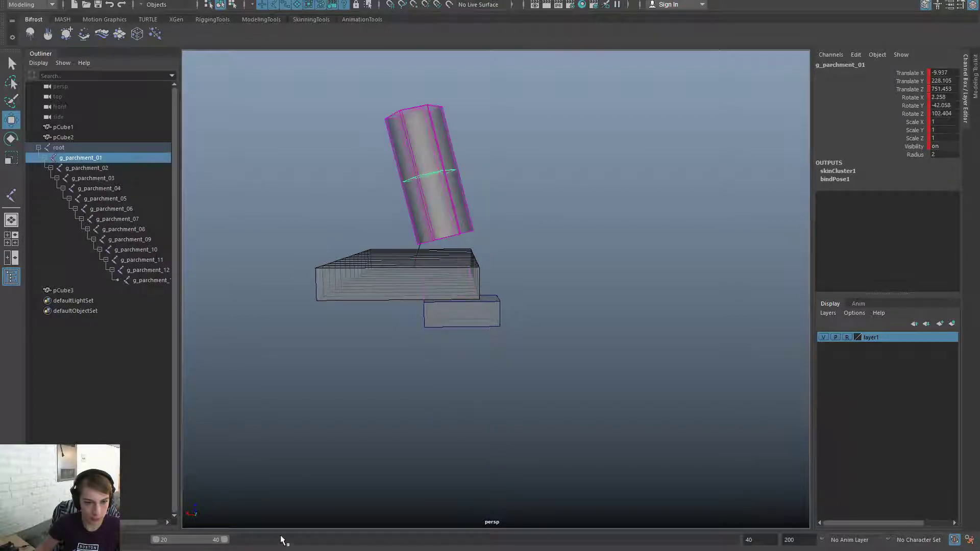
Scrub and play back the whole animation, checking the roll's path above and below the stage from different angles
left_click_drag(281, 537, 841, 542)
left_click_drag(281, 463, 223, 463, "alt")
left_click(360, 531)
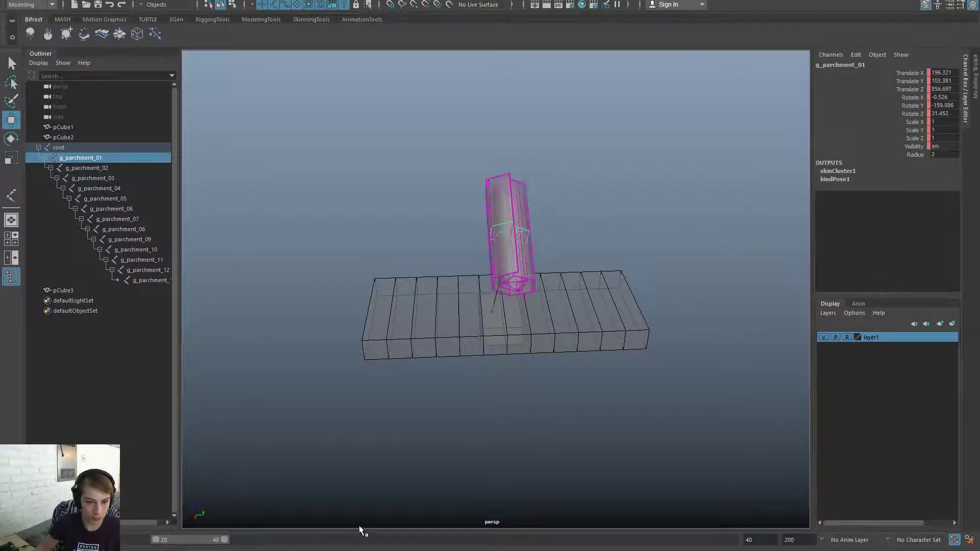
left_click_drag(361, 530, 306, 531)
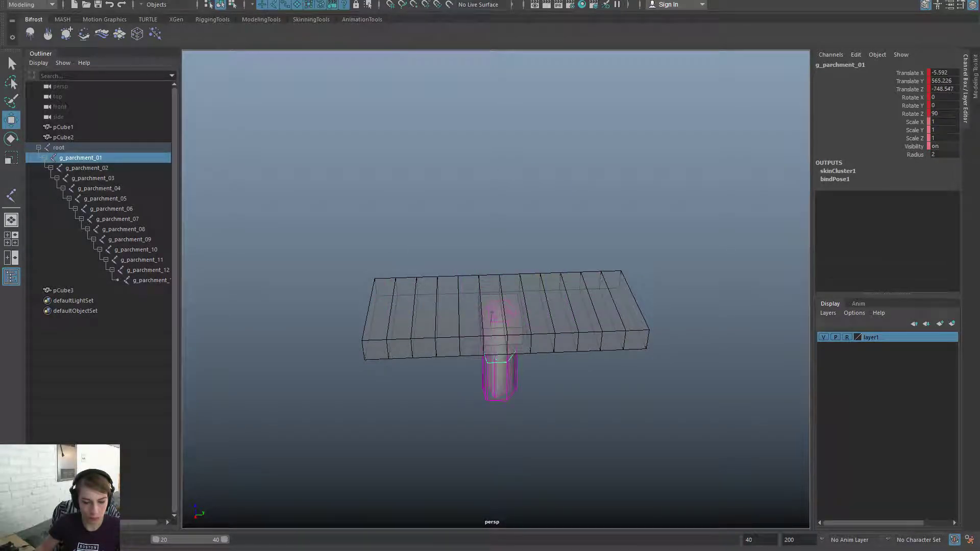
left_click(351, 506)
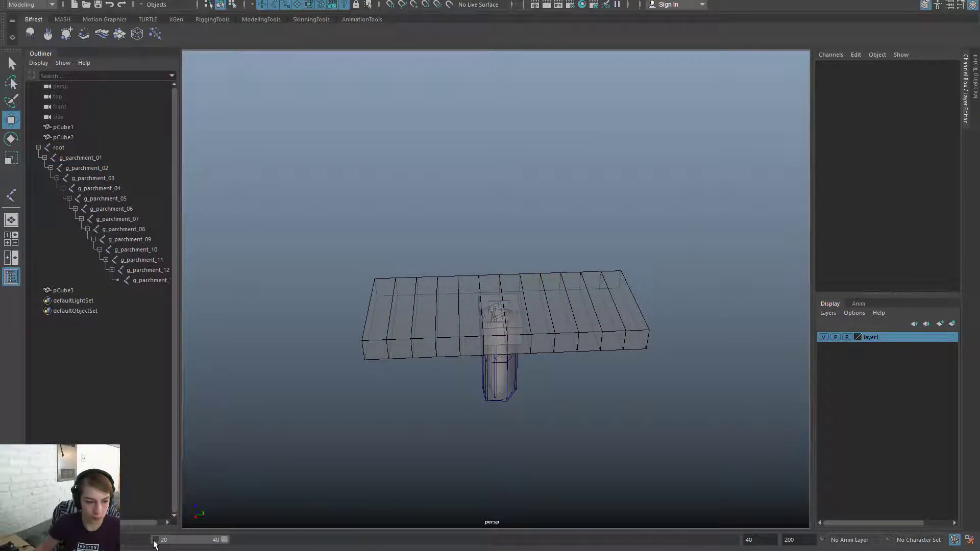
key("alt+v")
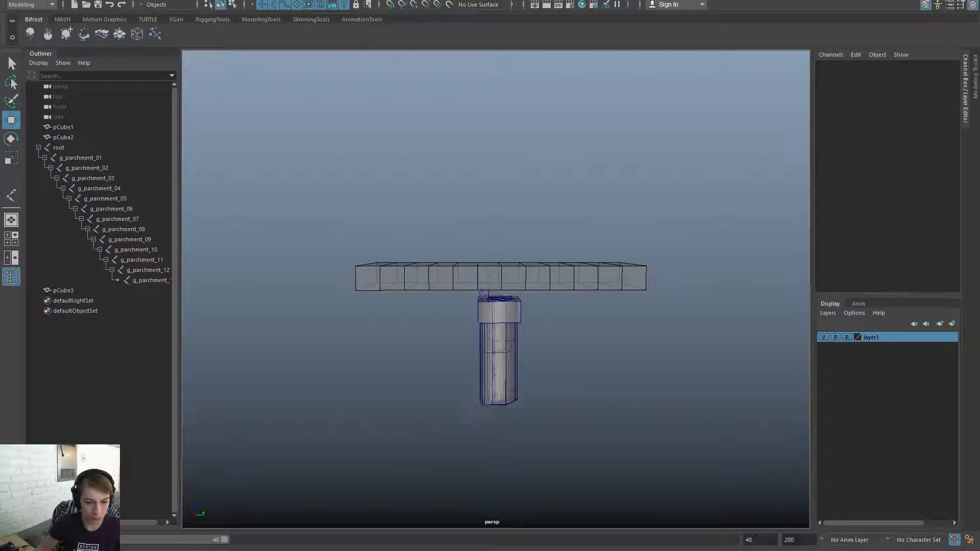
left_click_drag(453, 372, 470, 396, "alt")
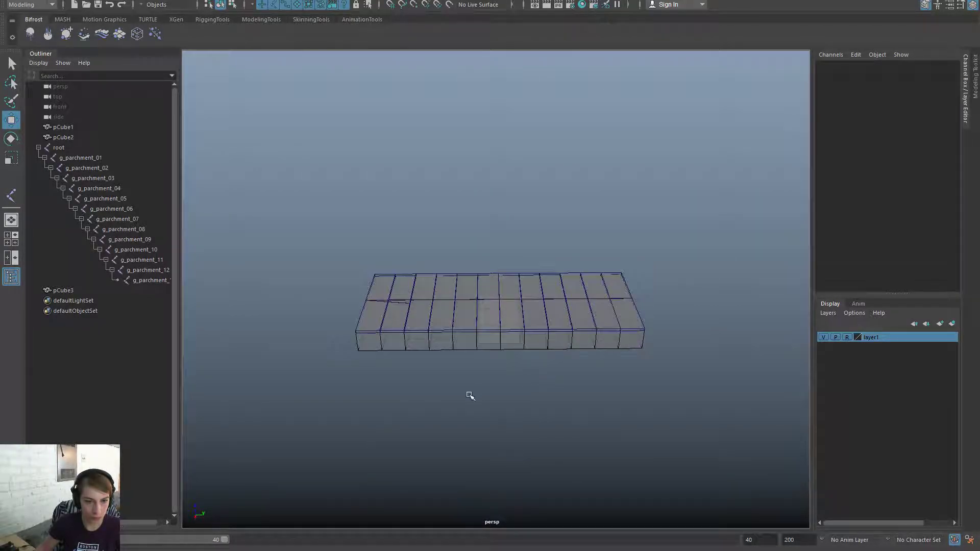
Export pCube1 and the joint chain from root to g_parchment_13 as FBX with the 20–40 playback range, replacing smStageB_Open.fbx
left_click(68, 129)
left_click(71, 147)
left_click(145, 278, "shift")
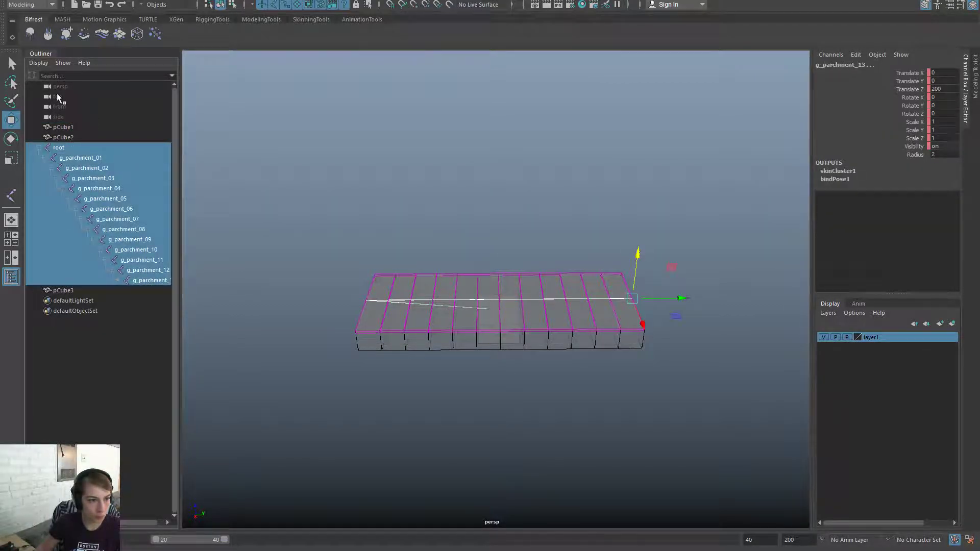
left_click(127, 132, "ctrl")
key("space")
left_click(360, 110)
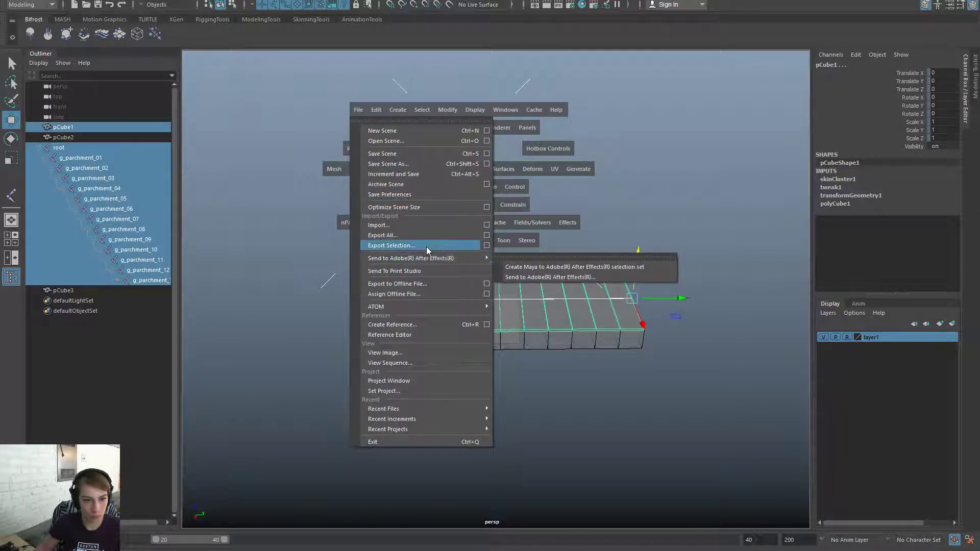
left_click(427, 246)
key("space")
left_click(363, 139)
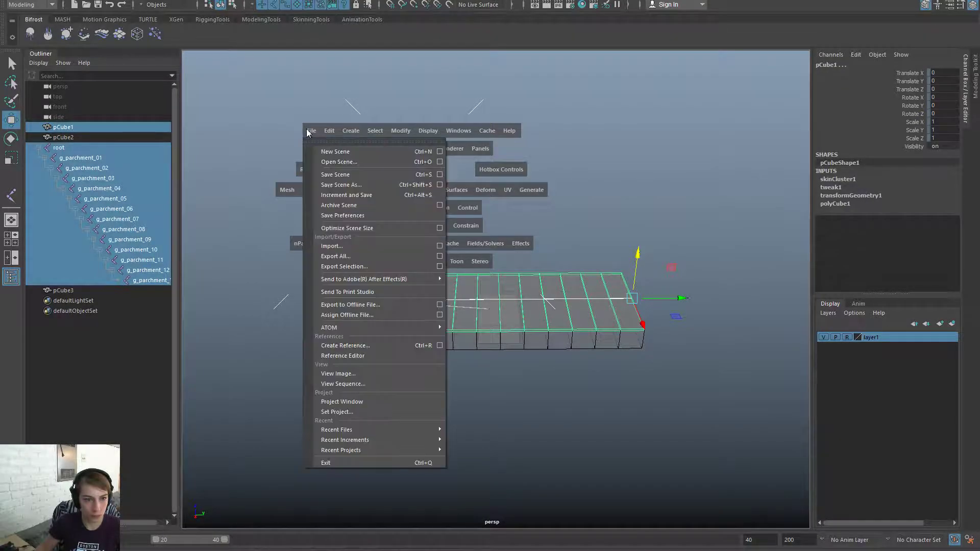
left_click(357, 264)
left_click(332, 180)
left_click(209, 149)
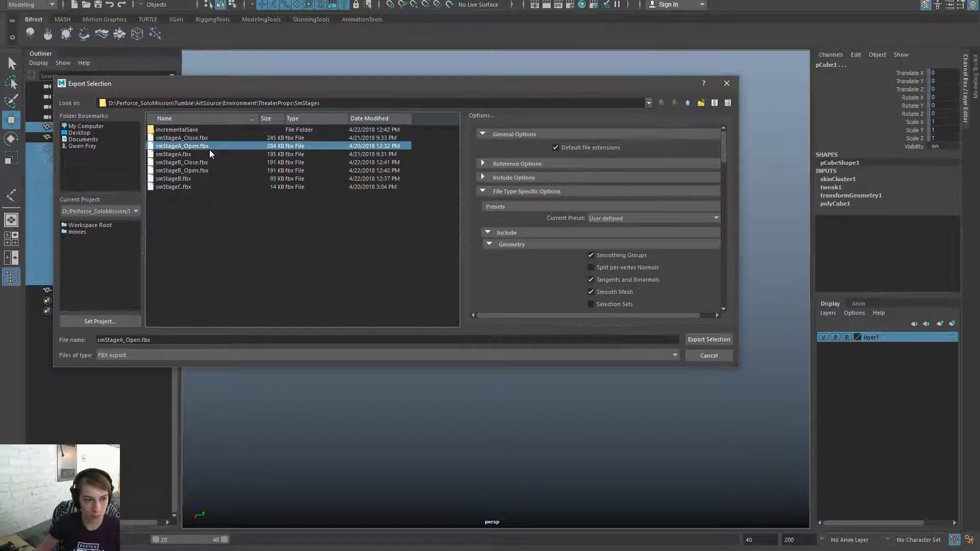
left_click(204, 171)
double_click(203, 172)
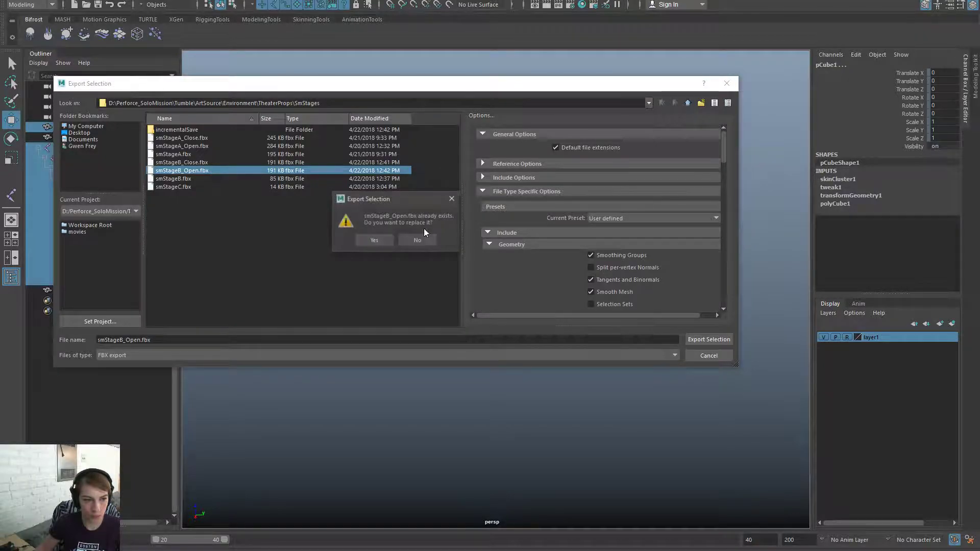
left_click(366, 240)
Set the playback range end to 20, and export the joint chain from root to g_parchment_13 over smStageB_Open.fbx
left_click(633, 470)
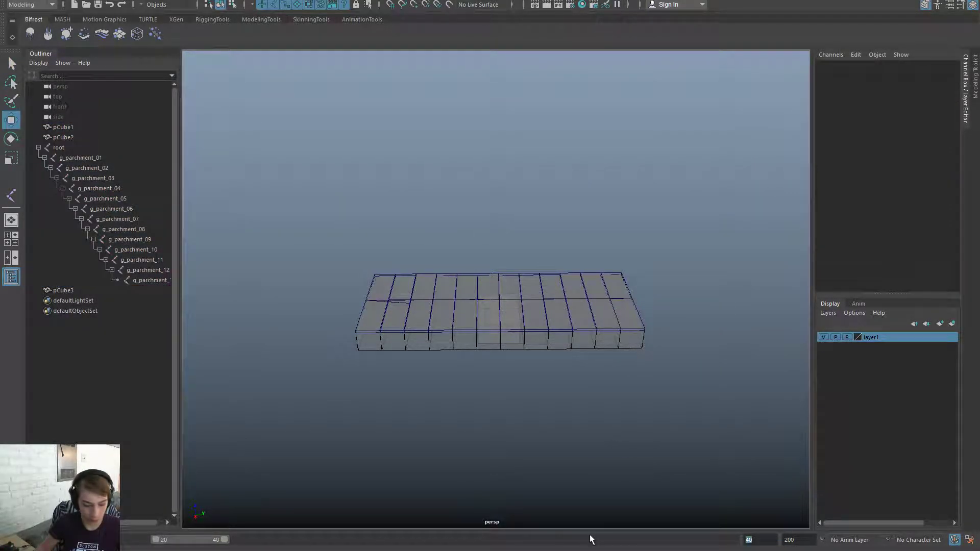
type("20")
key("Return")
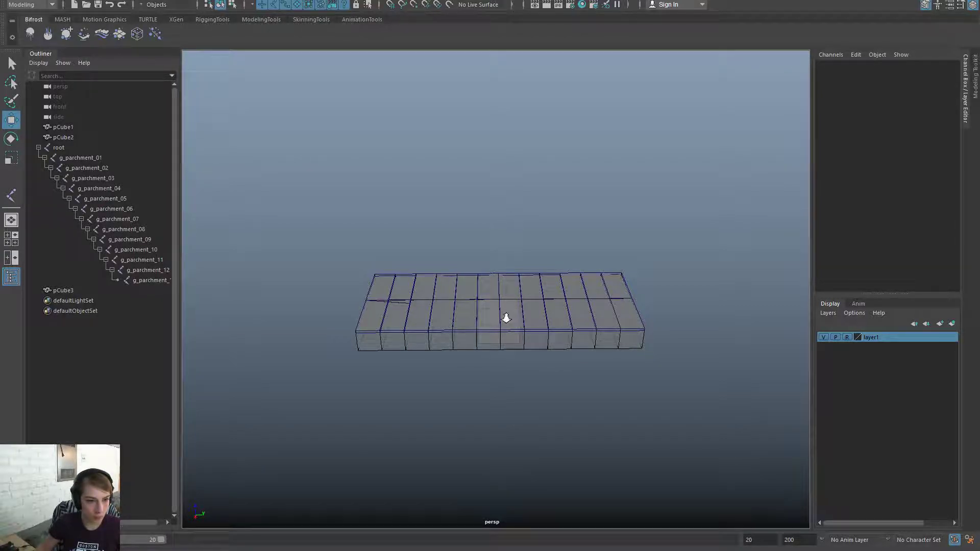
left_click(115, 146)
left_click(145, 280, "shift")
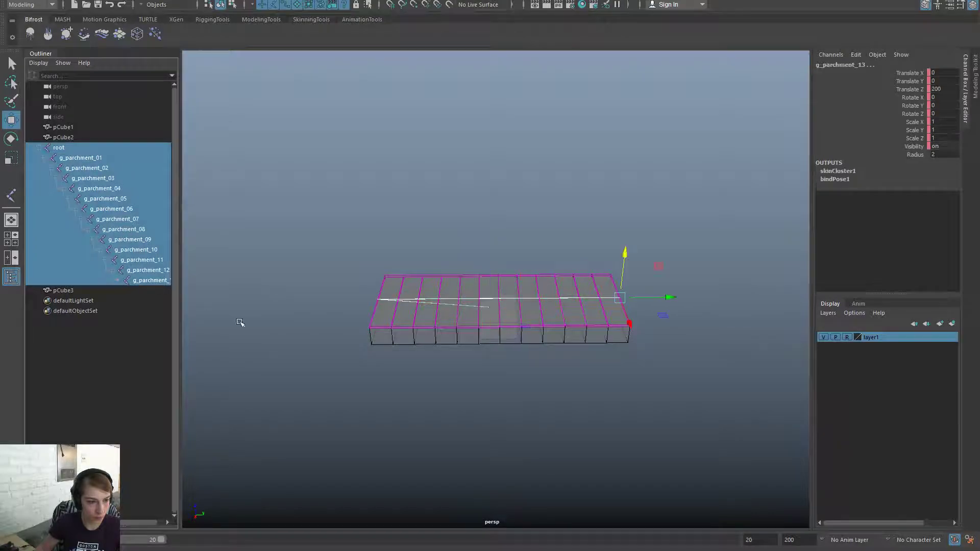
key("space")
left_click(339, 232)
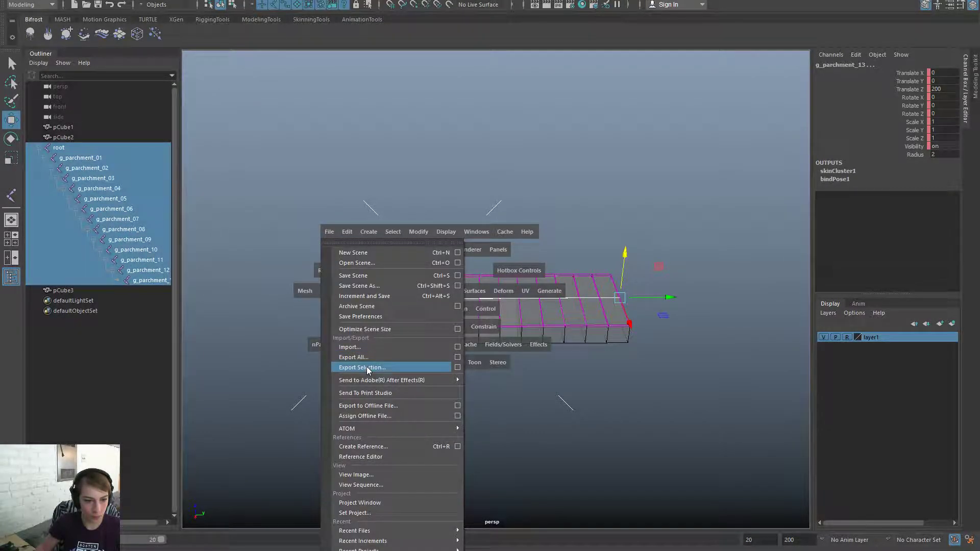
left_click(367, 367)
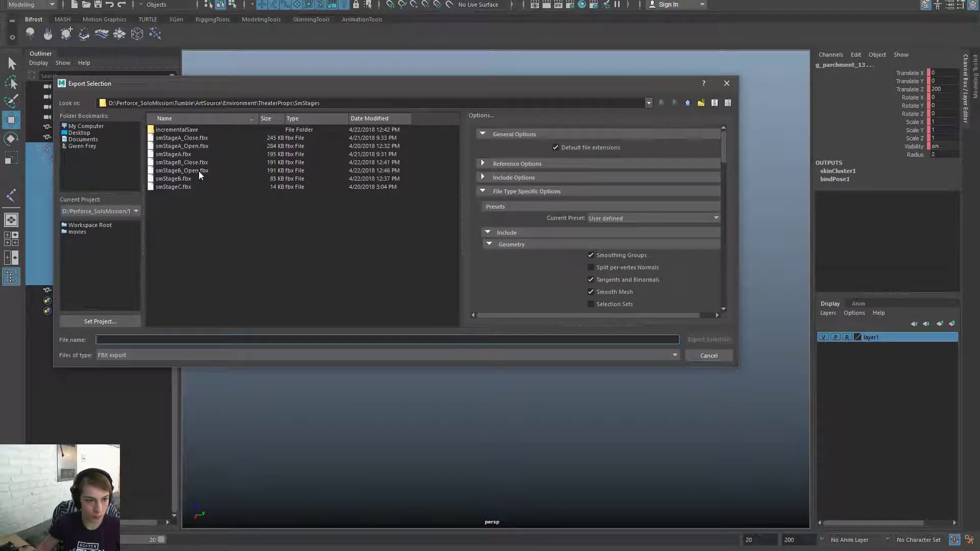
double_click(198, 170)
left_click(370, 243)
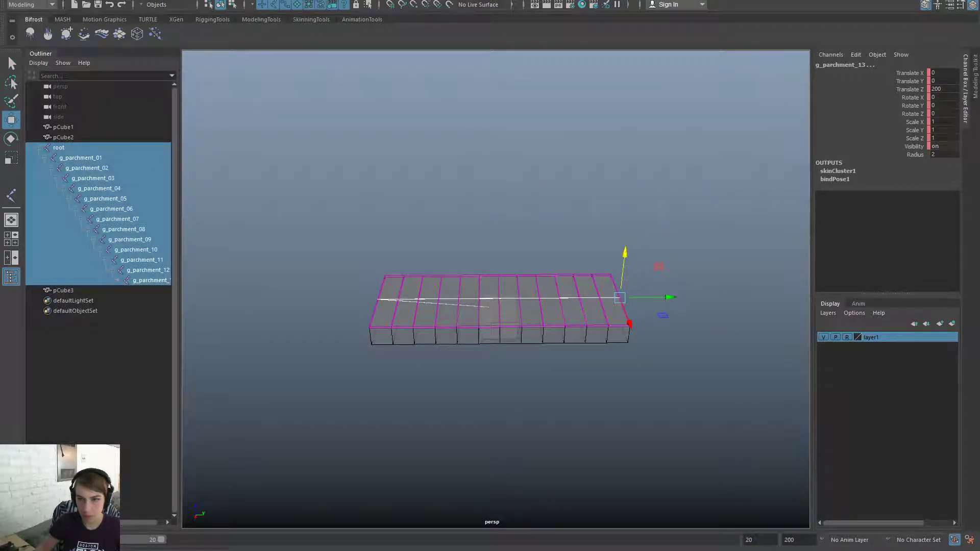
Switch to Unreal and reimport the smStageB_Open animation from smStageB_Open.fbx, and reimport smStageB_Close as well
key("alt+Tab")
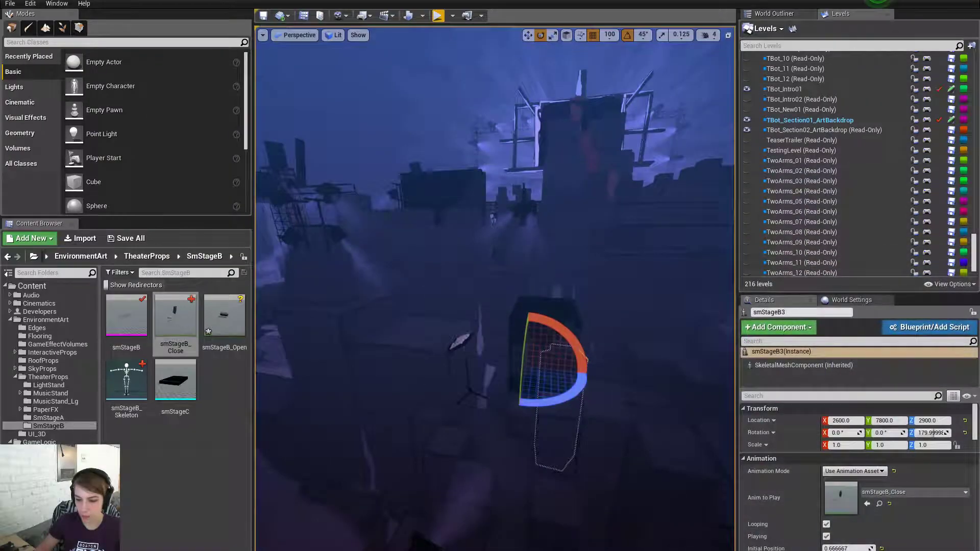
right_click(227, 318)
left_click(337, 299)
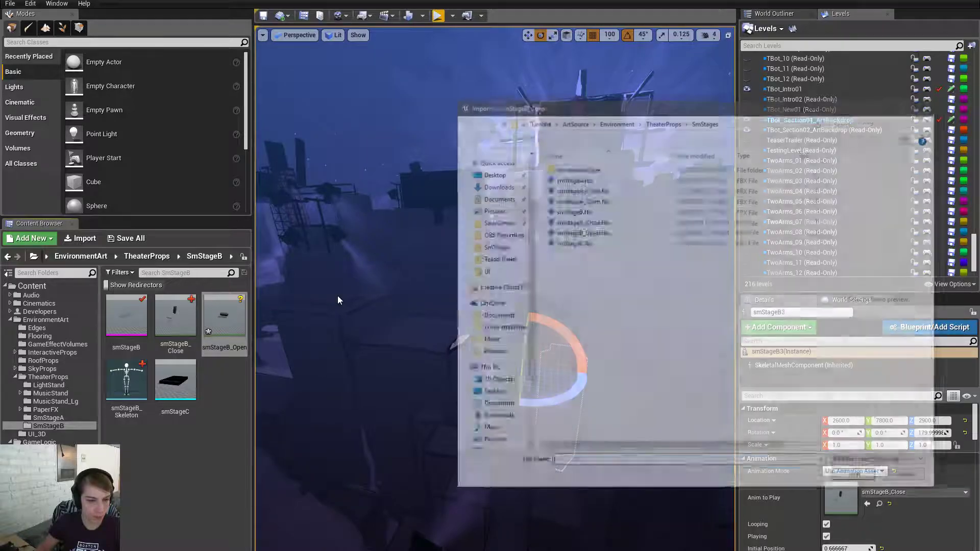
double_click(586, 227)
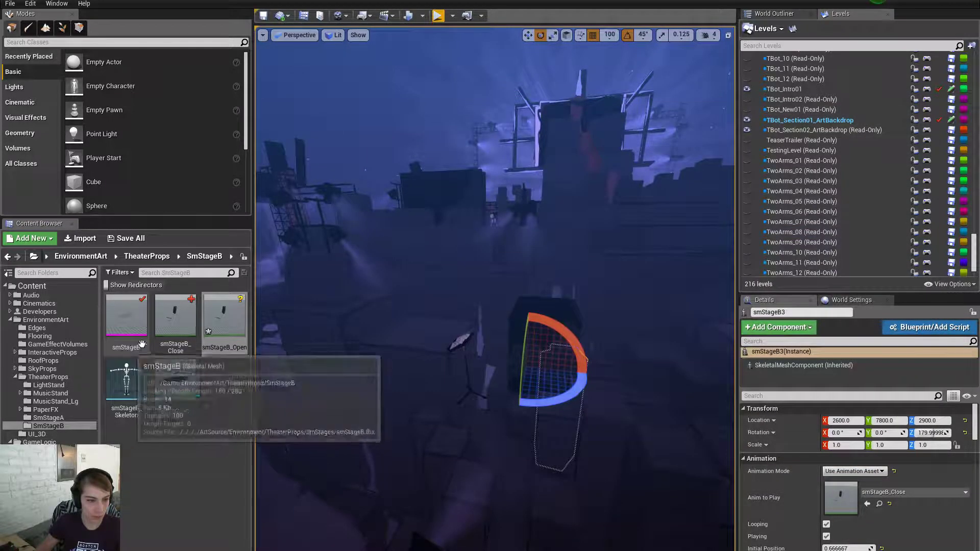
right_click(177, 326)
left_click(218, 79)
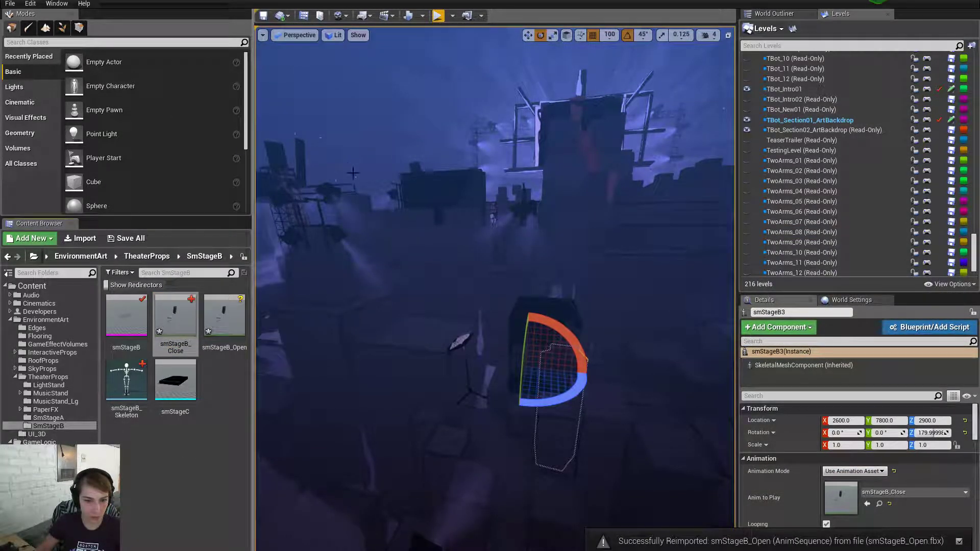
left_click(189, 438)
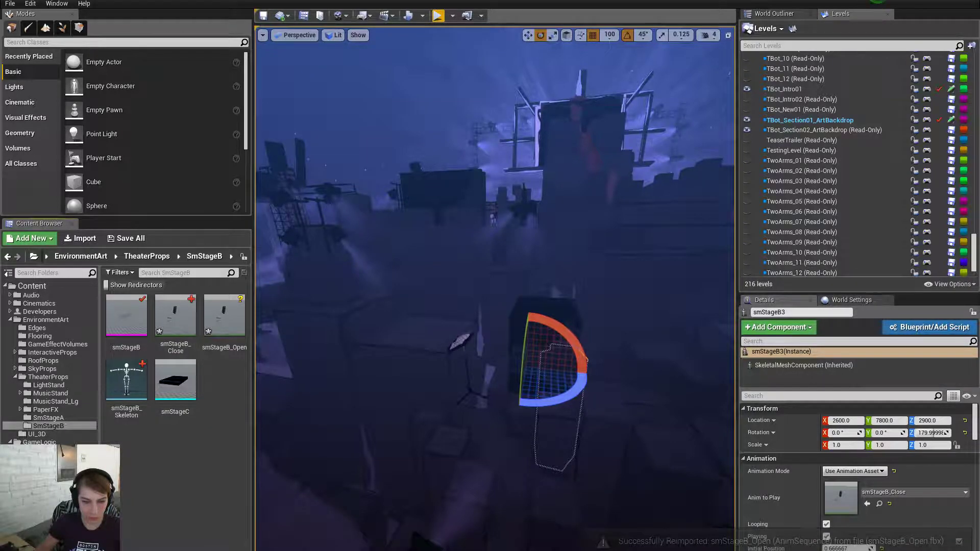
right_click_drag(569, 397, 587, 397)
key("w")
left_click_drag(460, 362, 476, 370)
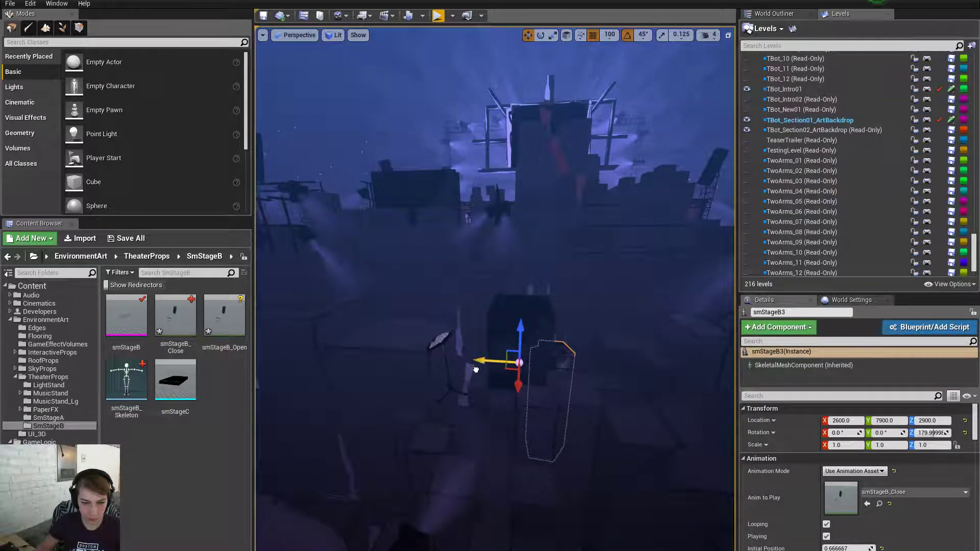
key("ctrl+z")
Set smStageB3's animation Initial Position to 0.0 and move the unrolled stage to Location Y 7600
right_click_drag(503, 372, 504, 359)
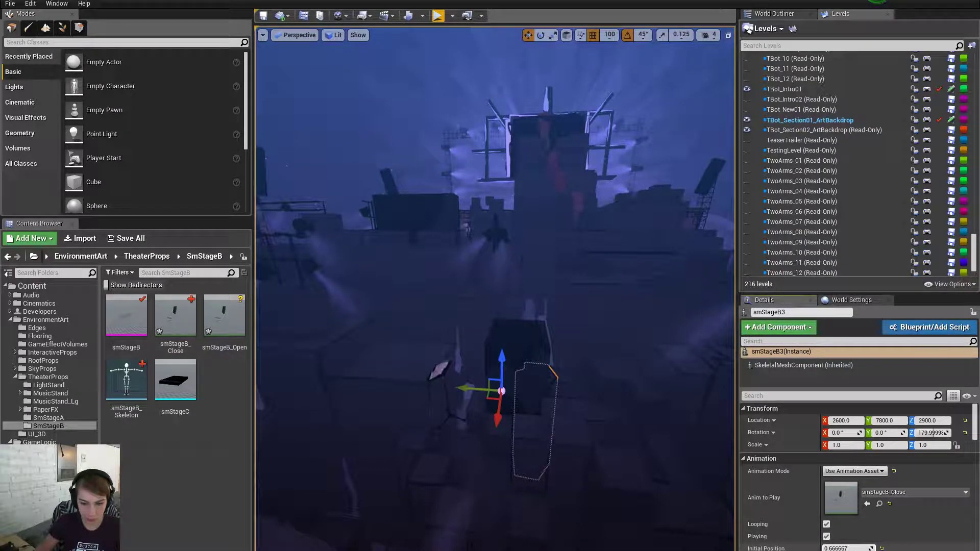
left_click_drag(847, 548, 830, 548)
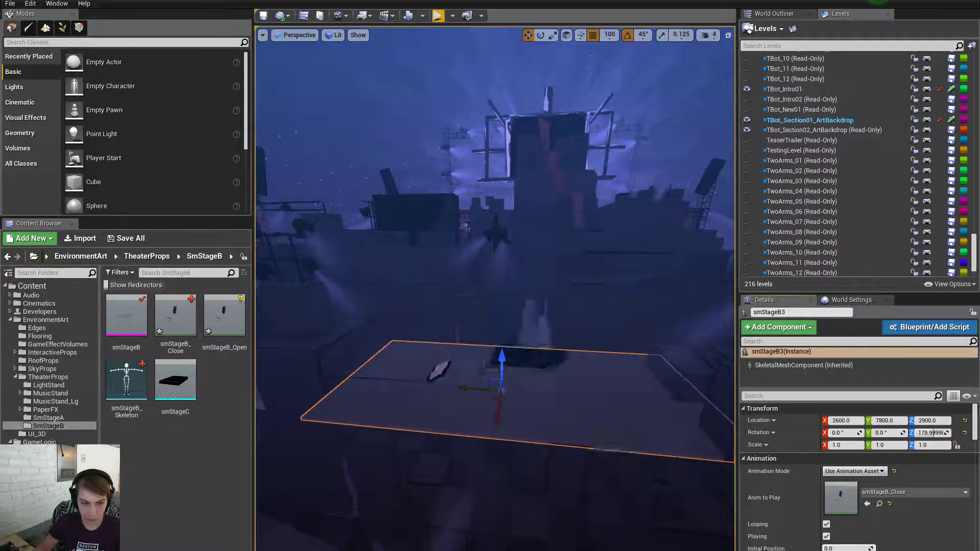
mouse_move(502, 373)
right_mouse_down()
mouse_move(505, 357)
mouse_move(506, 369)
right_mouse_up()
left_click_drag(434, 389, 410, 389)
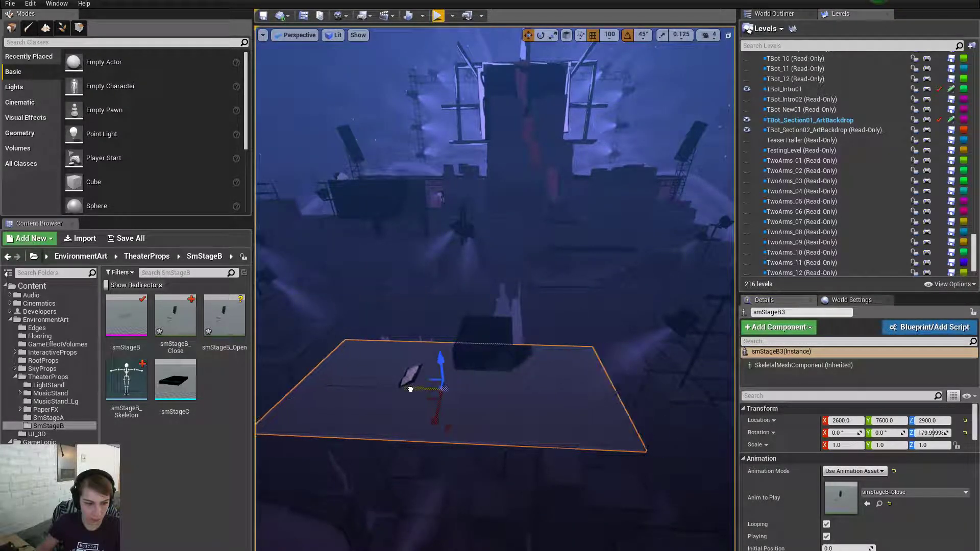
Scrub smStageB3's animation Initial Position to 0.666667 and inspect the rolled-up pose against the surrounding stage
left_click_drag(841, 548, 867, 549)
right_click_drag(598, 526, 602, 495)
left_click_drag(823, 549, 796, 549)
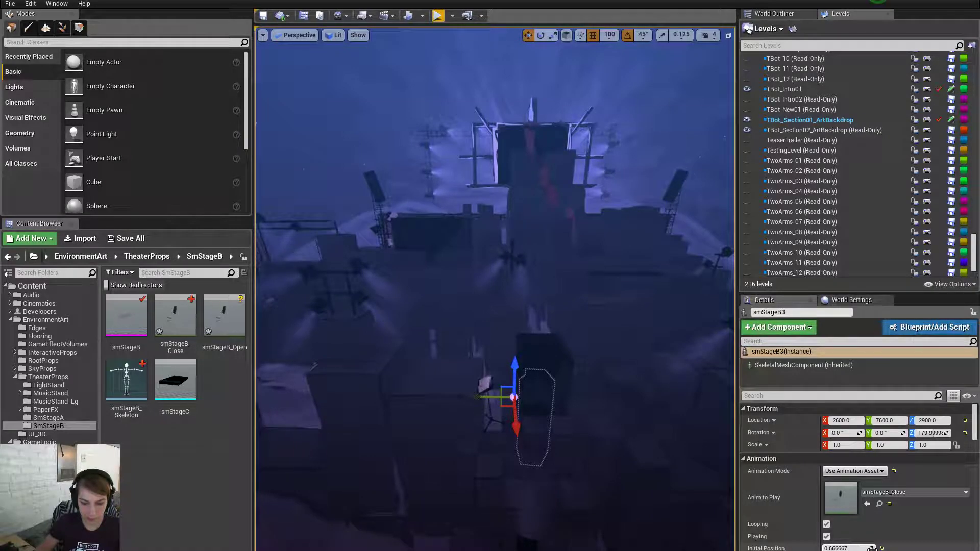
key("ctrl+z")
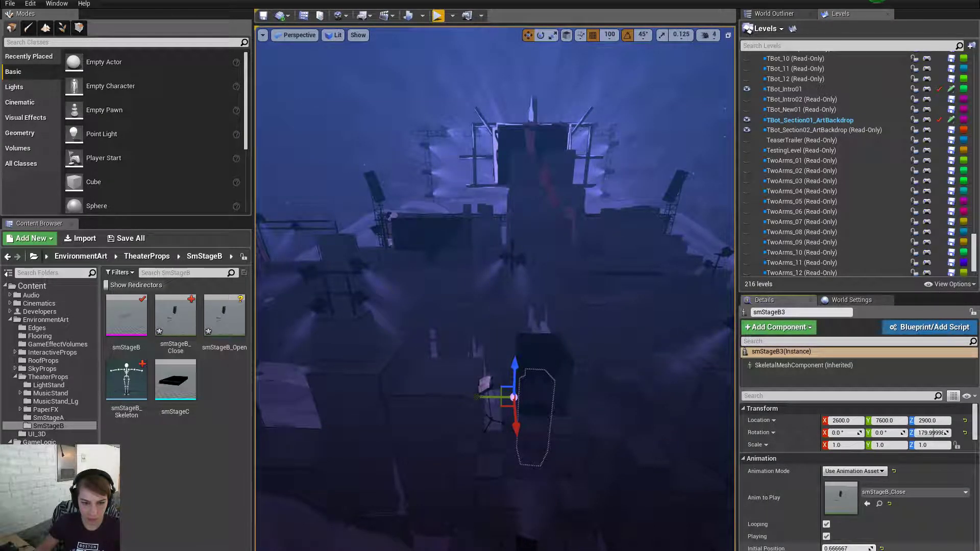
right_click_drag(495, 288, 492, 308)
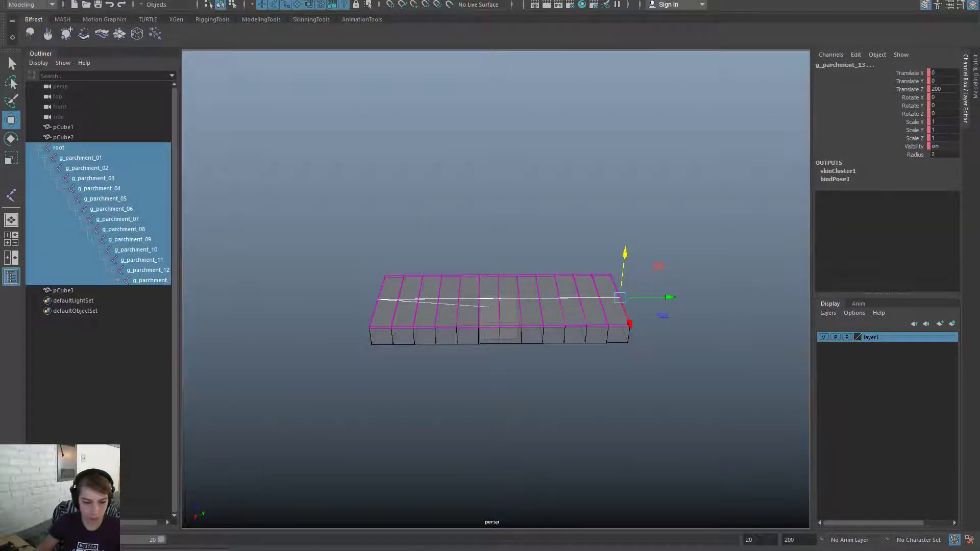
key("ctrl+z")
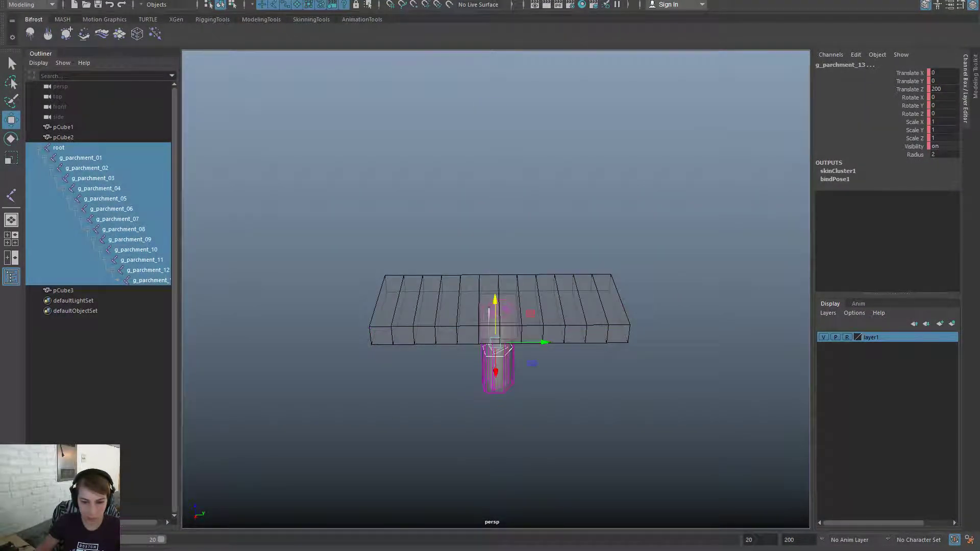
left_click_drag(539, 406, 542, 353, "alt")
left_click_drag(492, 292, 495, 280)
key("ctrl+z")
left_click(97, 146)
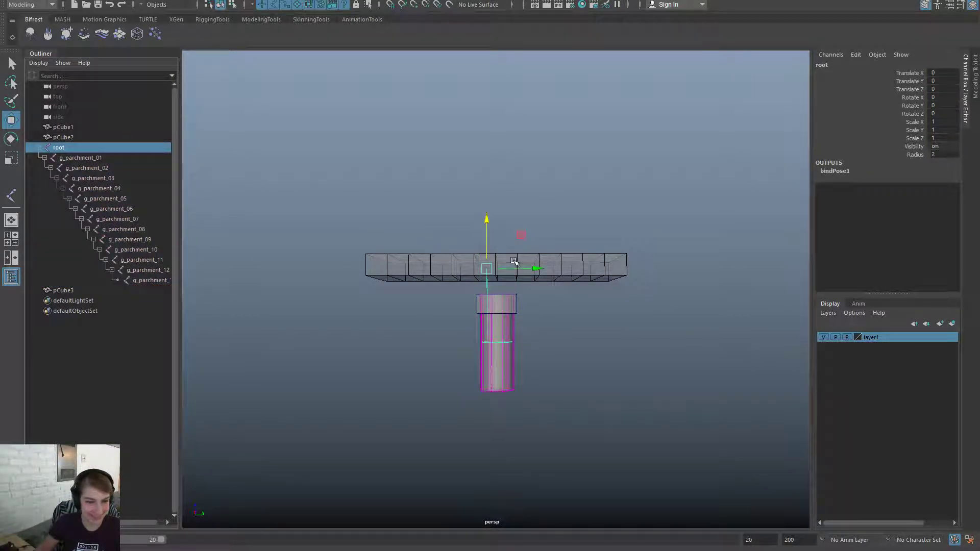
Select g_parchment_01, set the Move tool's Step Snap to Relative 50.00, and raise the rolled-up stage to Translate Z -398.547
left_click(110, 158)
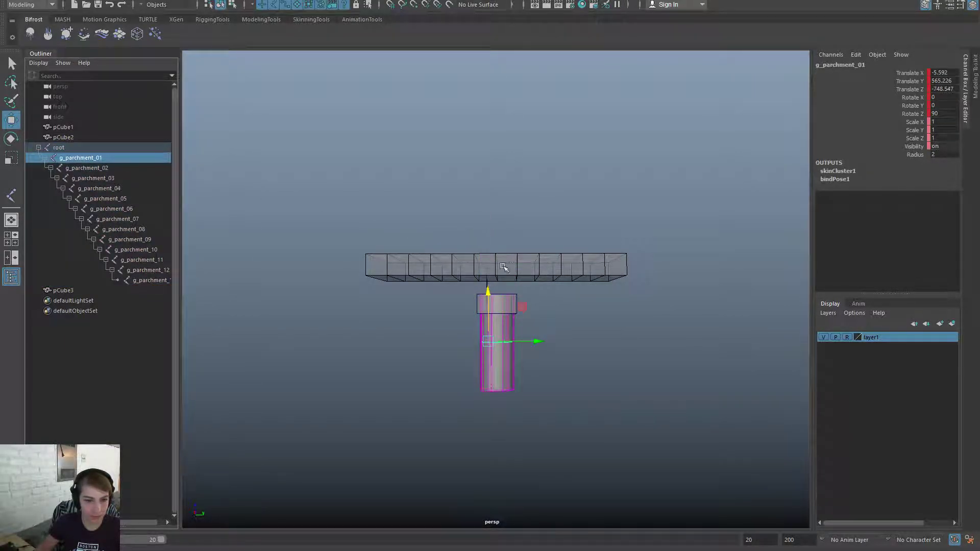
left_click_drag(486, 290, 489, 263)
key("ctrl+z")
key("ctrl+z")
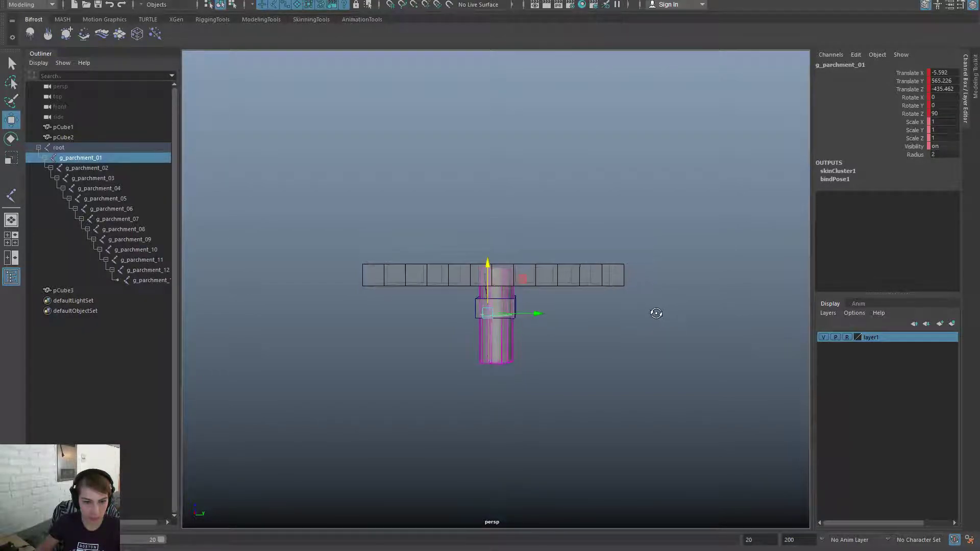
double_click(12, 117)
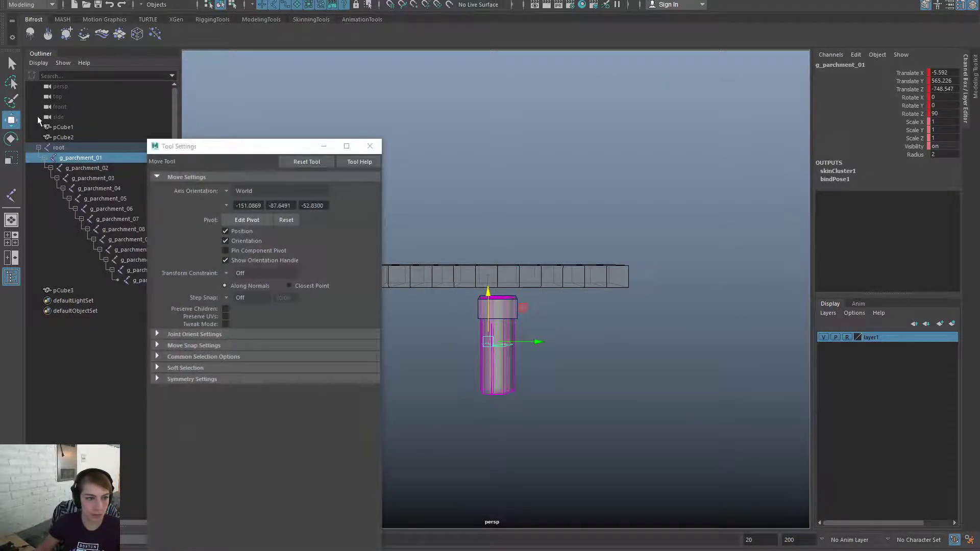
left_click(227, 298)
left_click(238, 306)
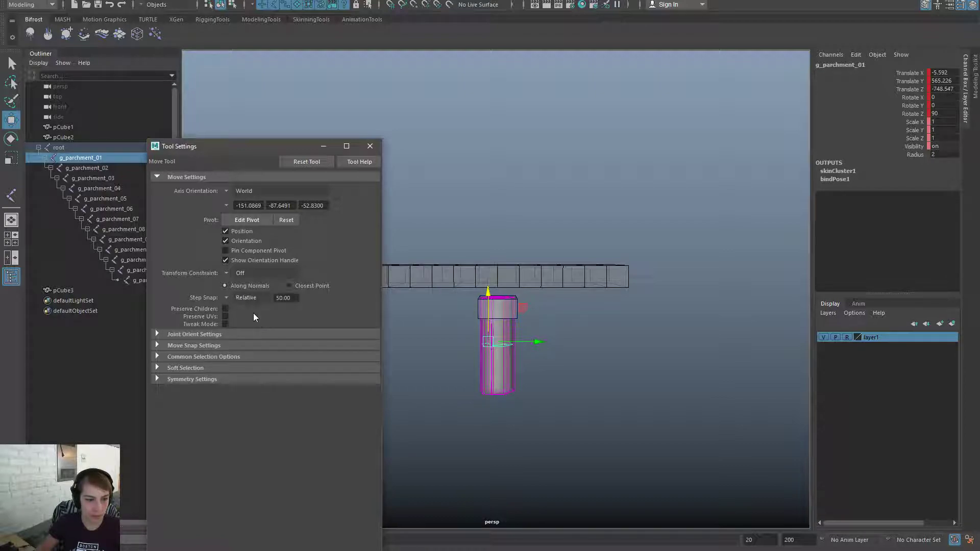
left_click(371, 147)
left_click_drag(487, 292, 488, 265)
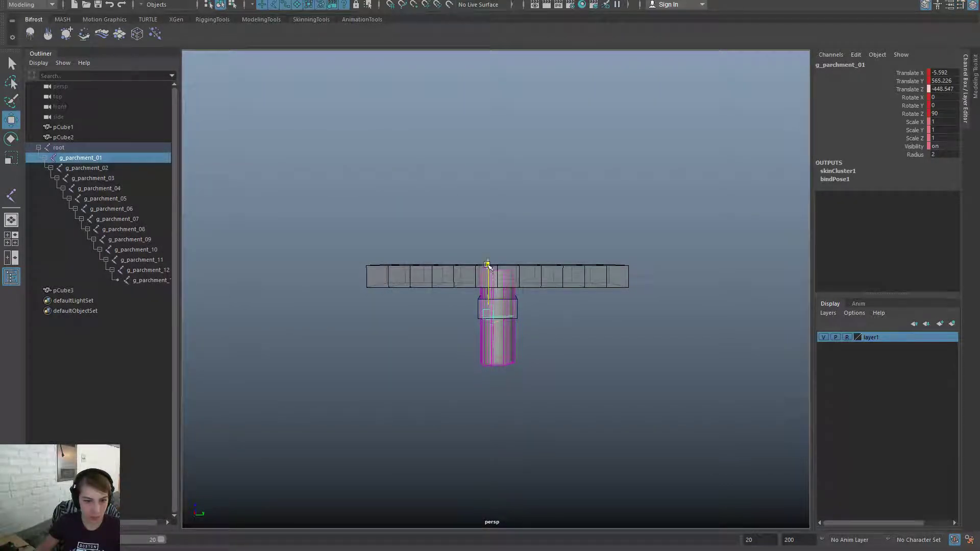
left_click_drag(625, 379, 508, 406, "alt")
Export the selected g_parchment_01 joint over the existing smStageB_Close.fbx
mouse_move(414, 550)
left_mouse_down()
mouse_move(378, 550)
mouse_move(414, 550)
left_mouse_up()
key("space")
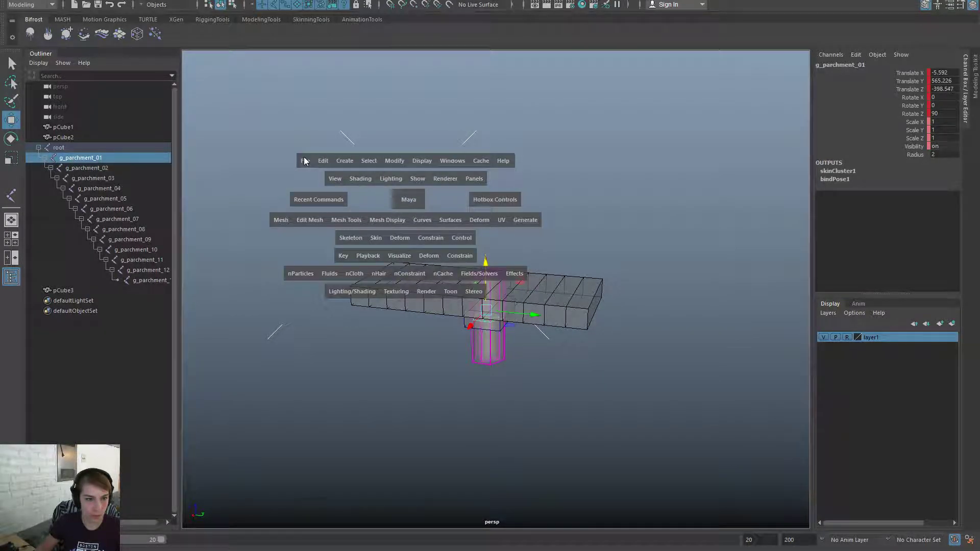
left_click_drag(305, 160, 367, 298)
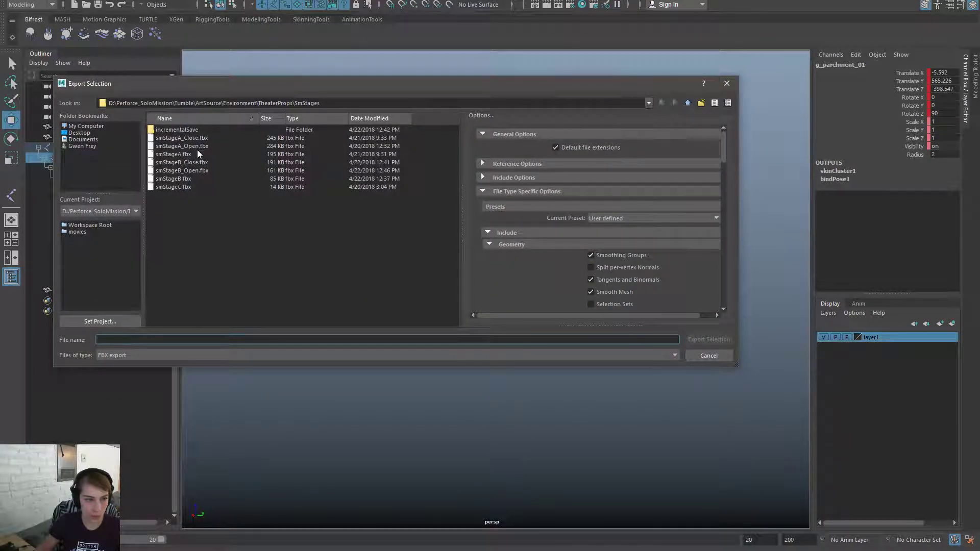
double_click(200, 162)
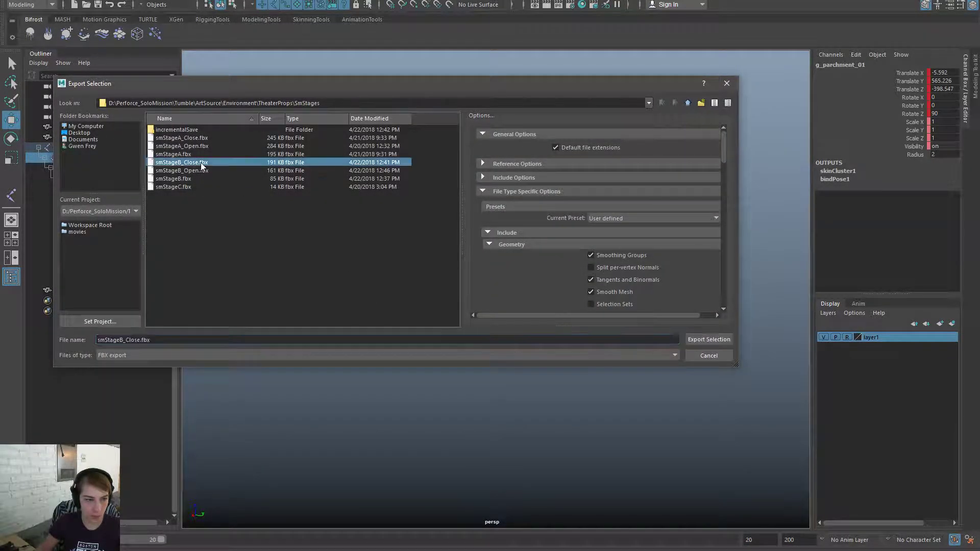
left_click(359, 240)
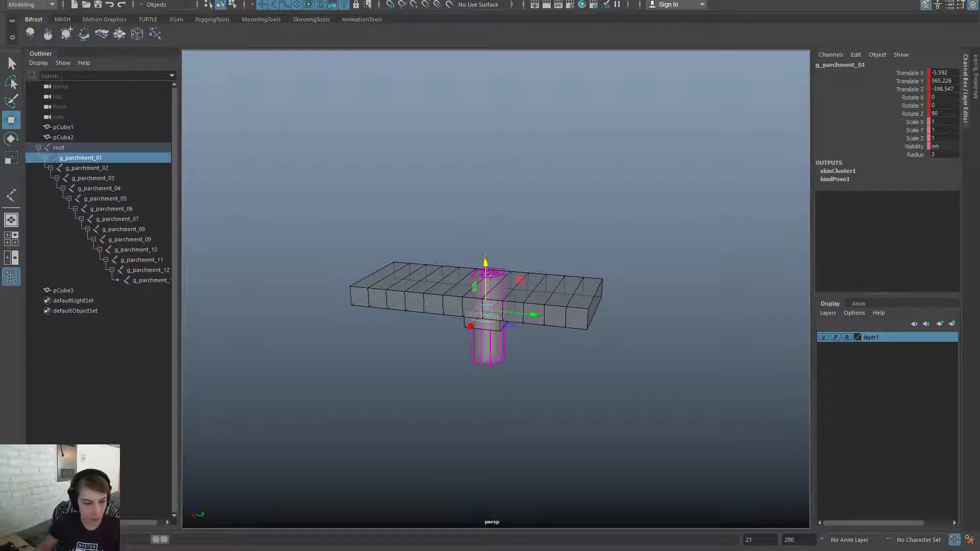
Set the playback range end and the animation end to 40, and preview the stage's animation
left_click(167, 540)
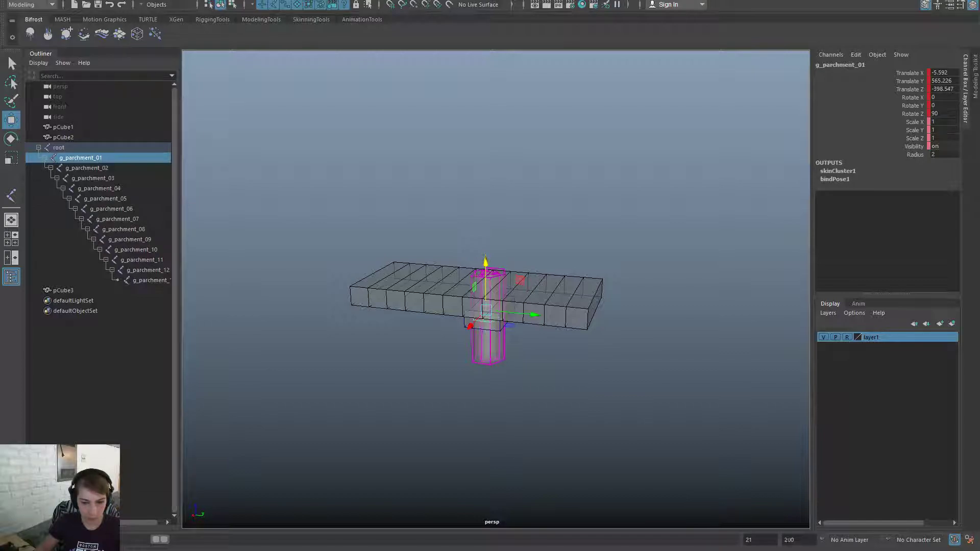
type("40")
left_click(802, 539)
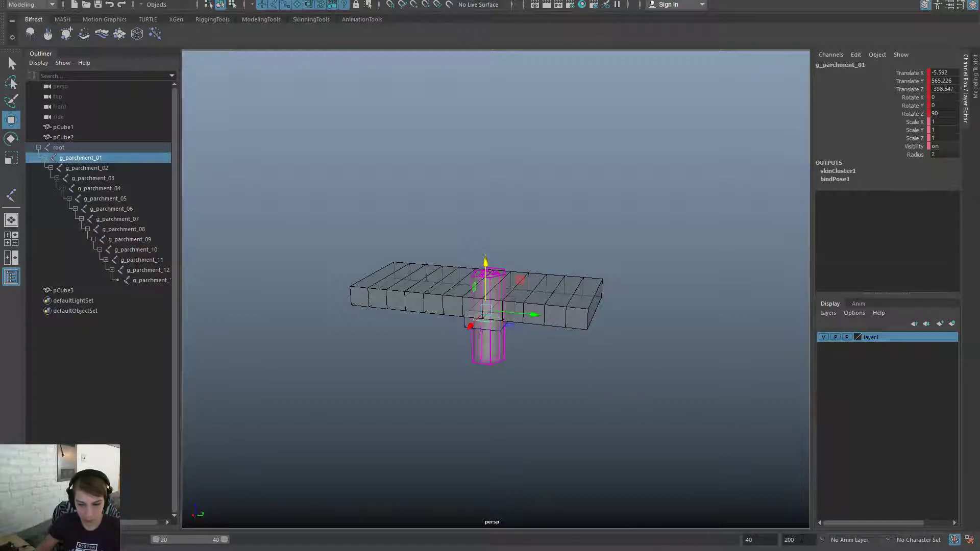
key("Return")
left_click(484, 401)
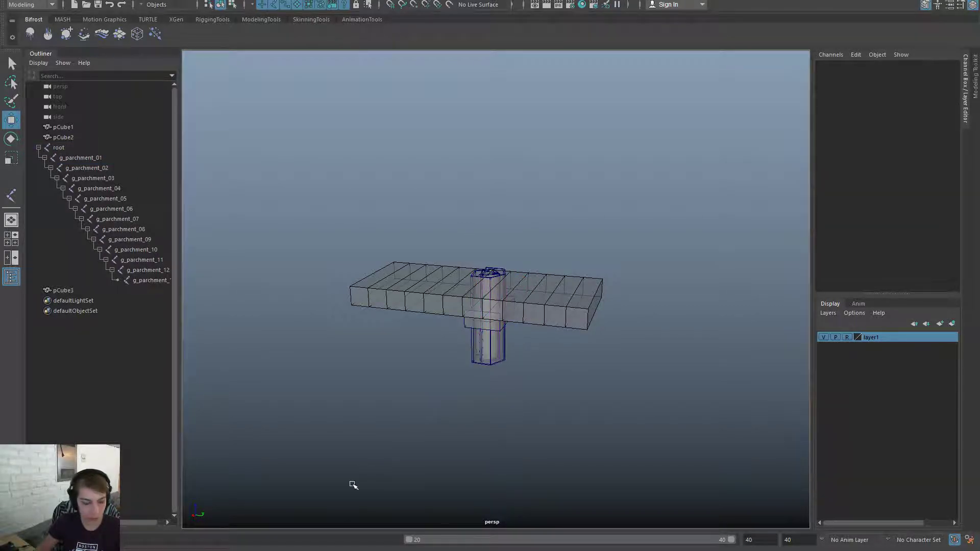
left_click_drag(352, 485, 375, 474, "alt")
key("alt+v")
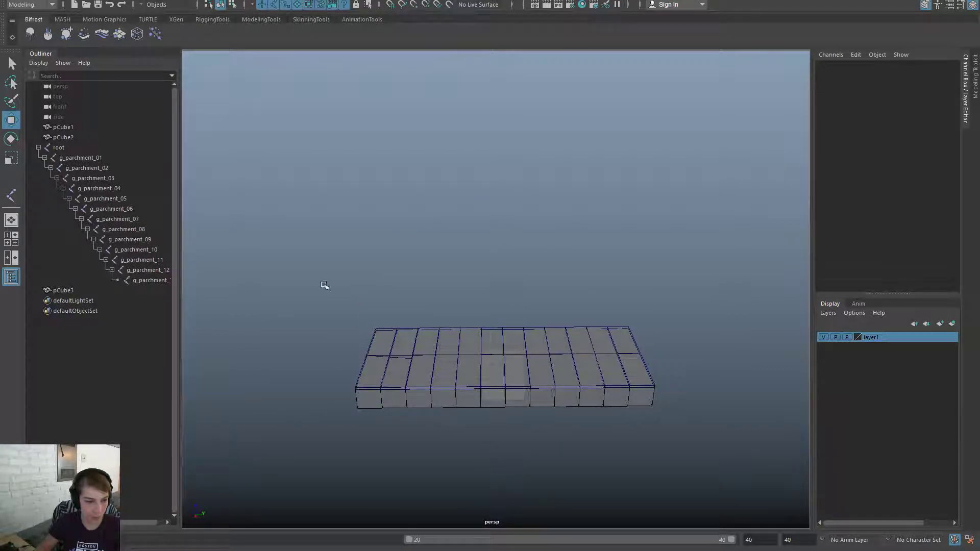
Select the joints from root to g_parchment_13 together with pCube1, and export the selection over smStageB_Close.fbx
left_click(95, 148)
left_click(158, 281, "shift")
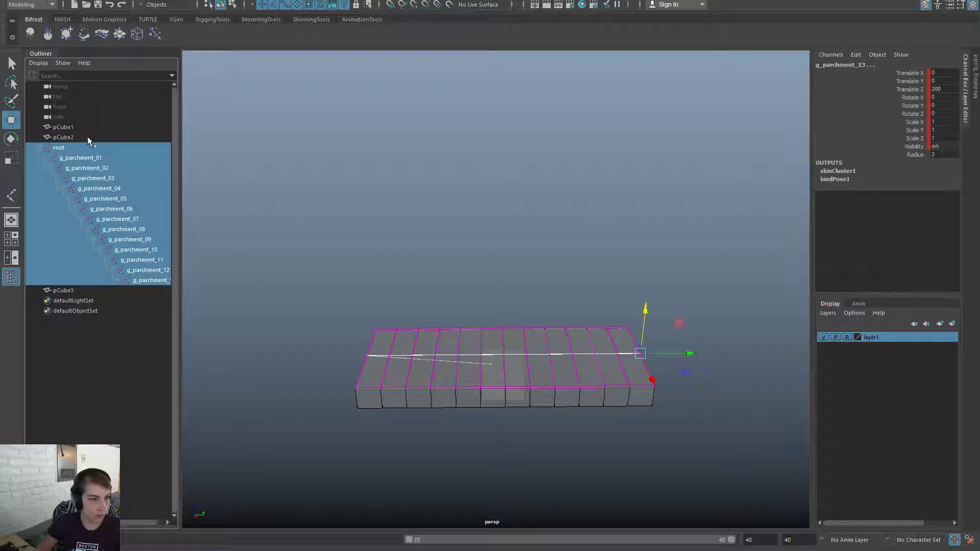
left_click(87, 129, "ctrl")
key("space")
left_click(448, 148)
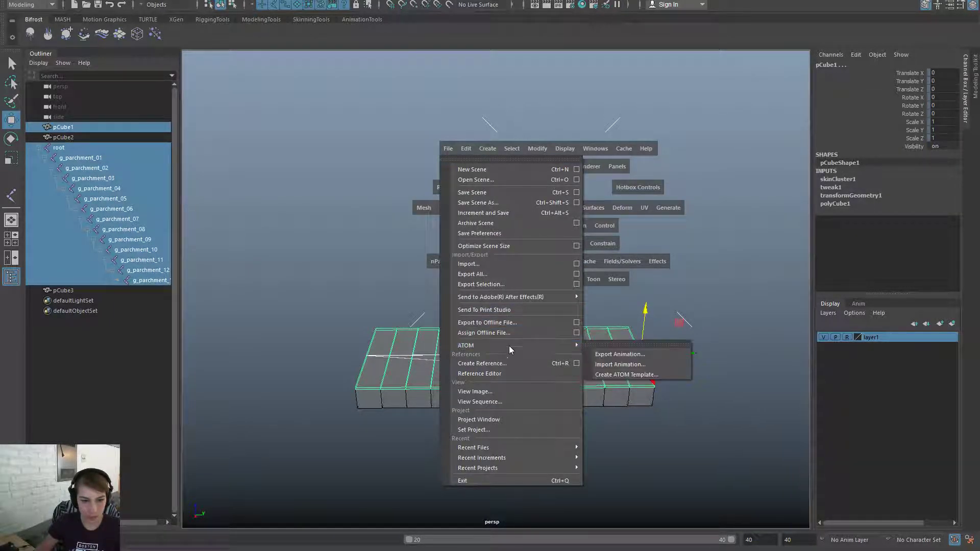
left_click(510, 284)
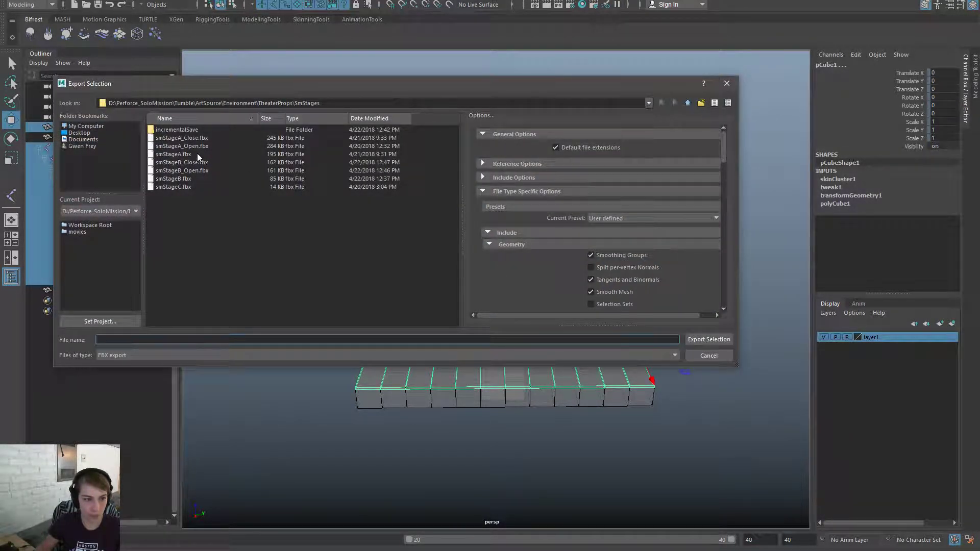
double_click(203, 161)
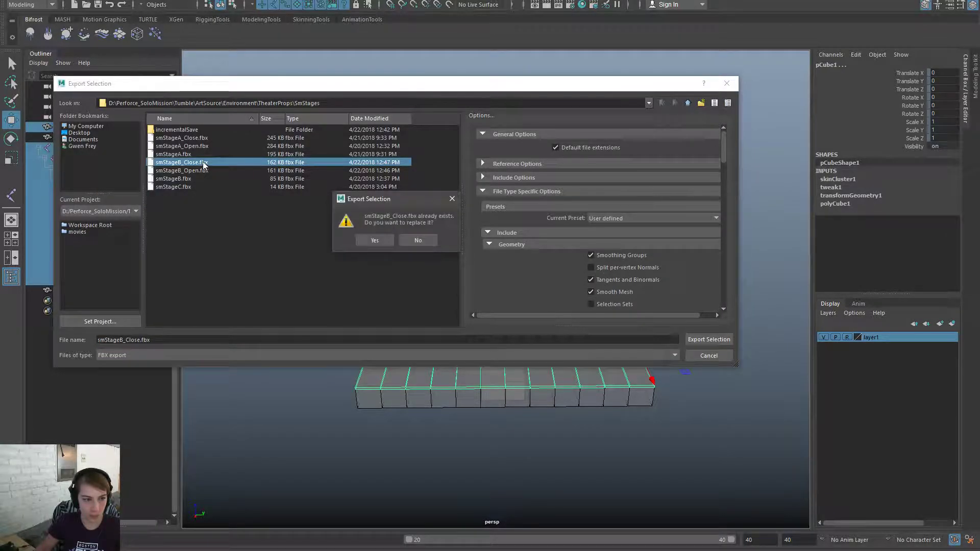
left_click(375, 240)
Switch to Unreal and reimport the smStageB_Close animation
left_click(576, 250)
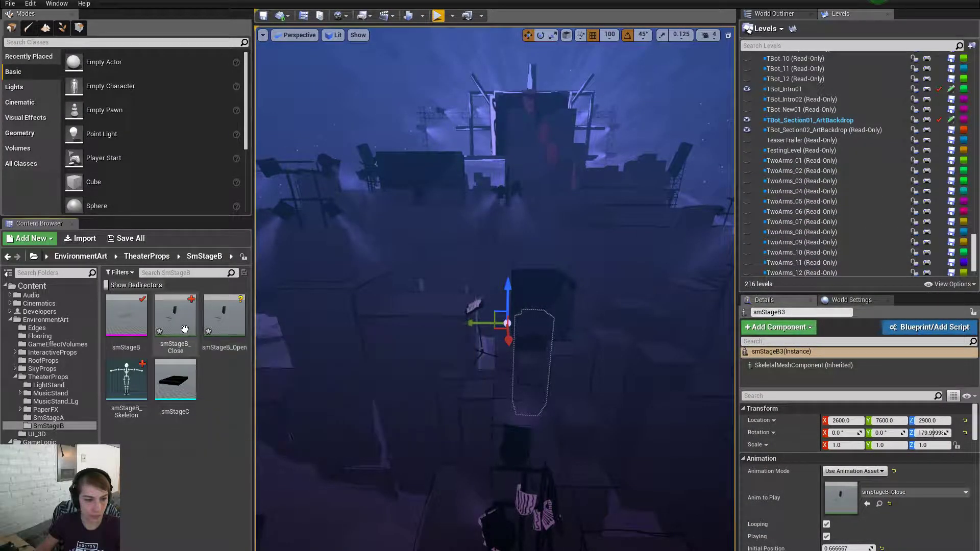
right_click(220, 318)
mouse_move(245, 312)
left_click(247, 334)
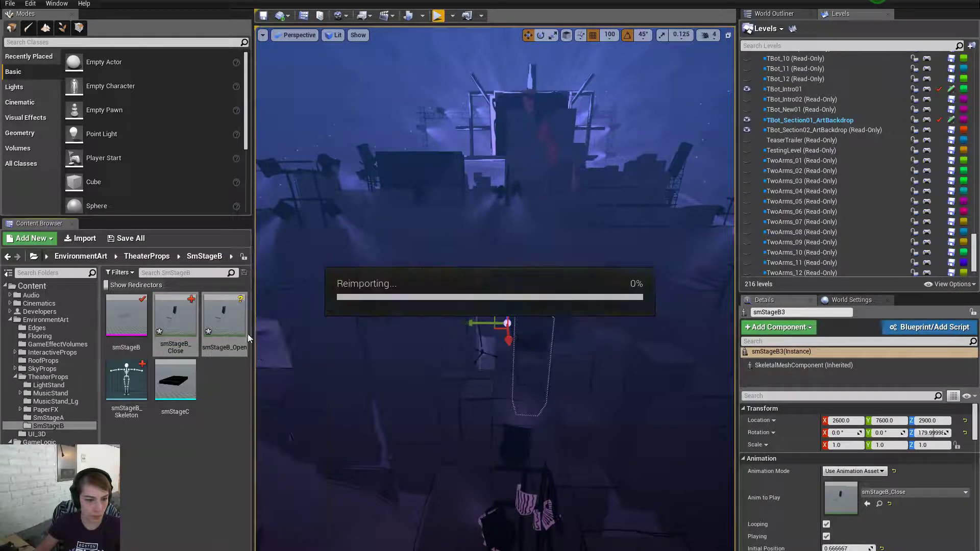
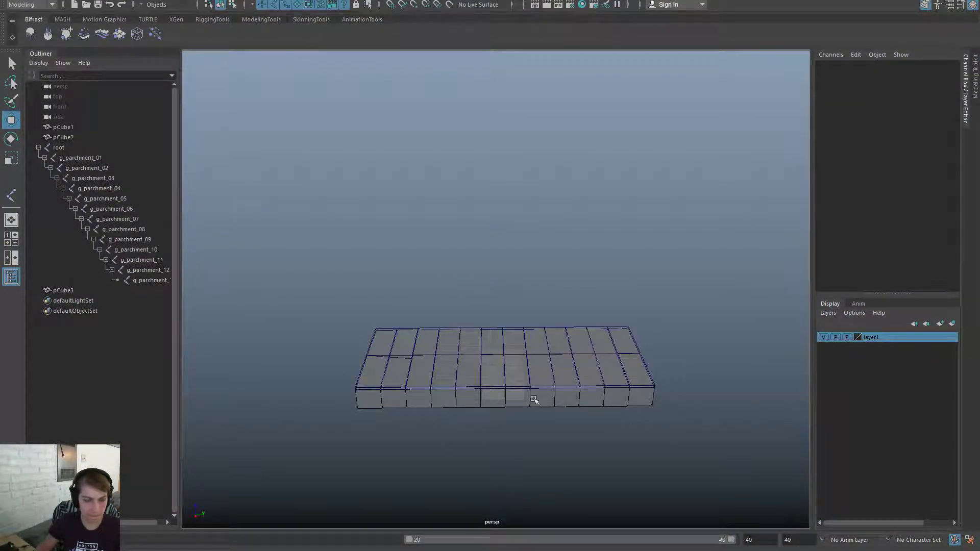
Return to Maya, select pCube1 and the joints g_parchment_01 through g_parchment_13, and export the selection over smStageB_Open.fbx
key("space")
left_click(298, 215)
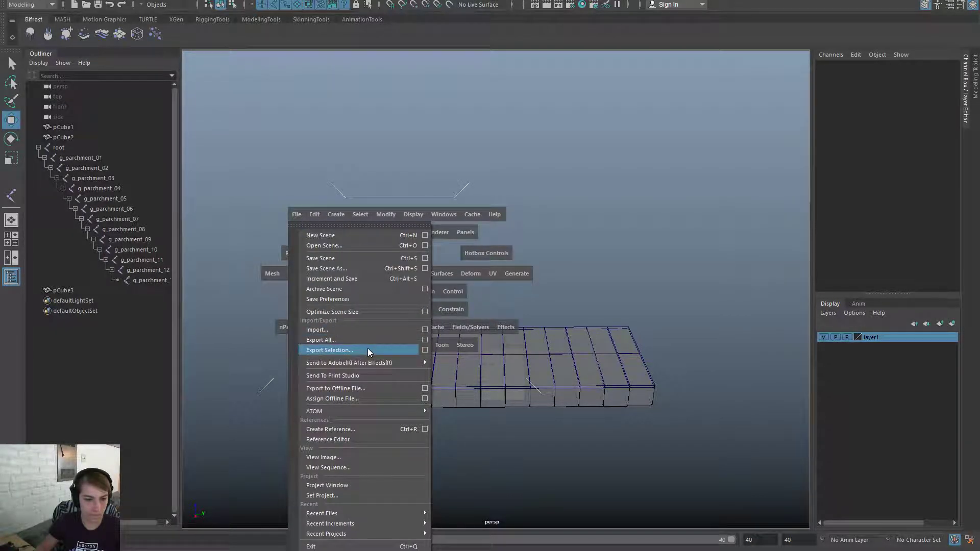
left_click(56, 235)
left_click(92, 158)
left_click(137, 279, "shift")
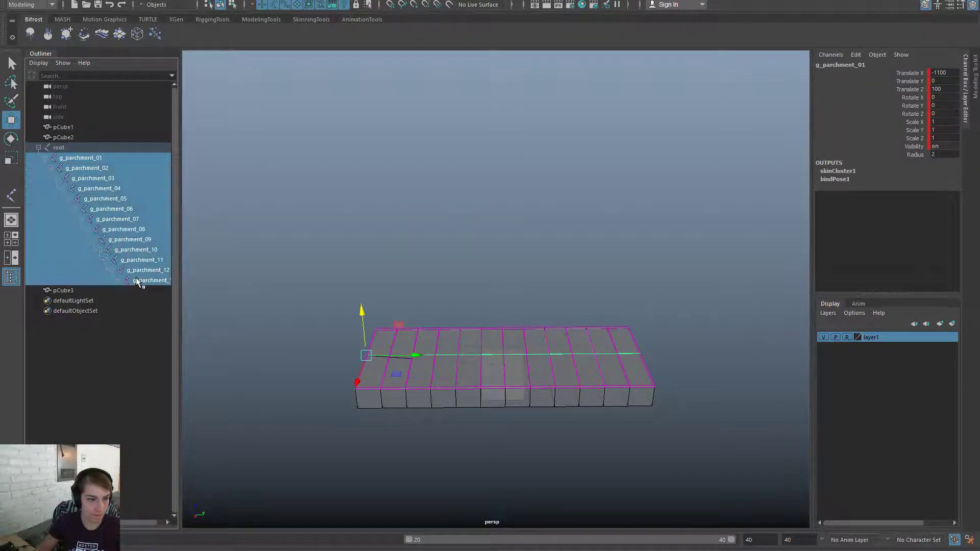
key("space")
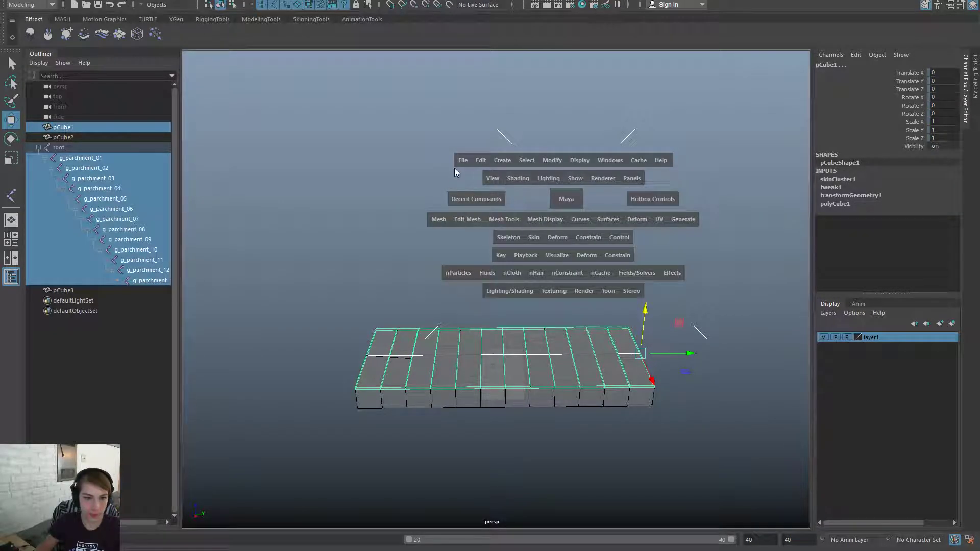
left_click(460, 162)
left_click(523, 293)
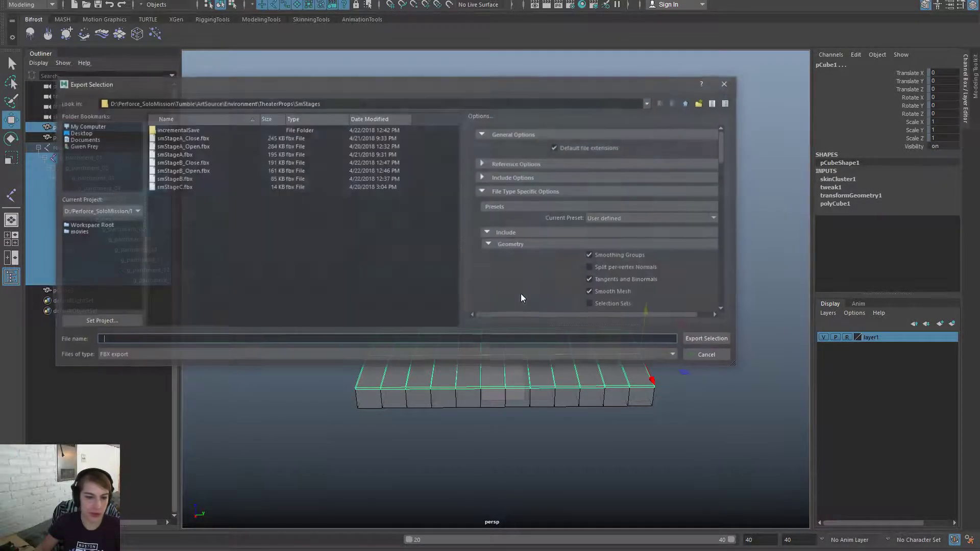
left_click(189, 187)
left_click(206, 163)
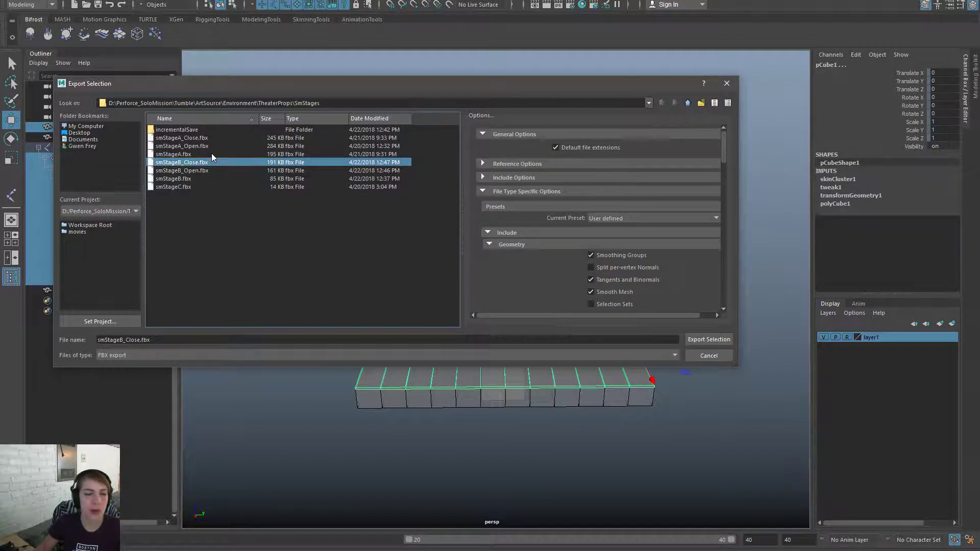
double_click(213, 173)
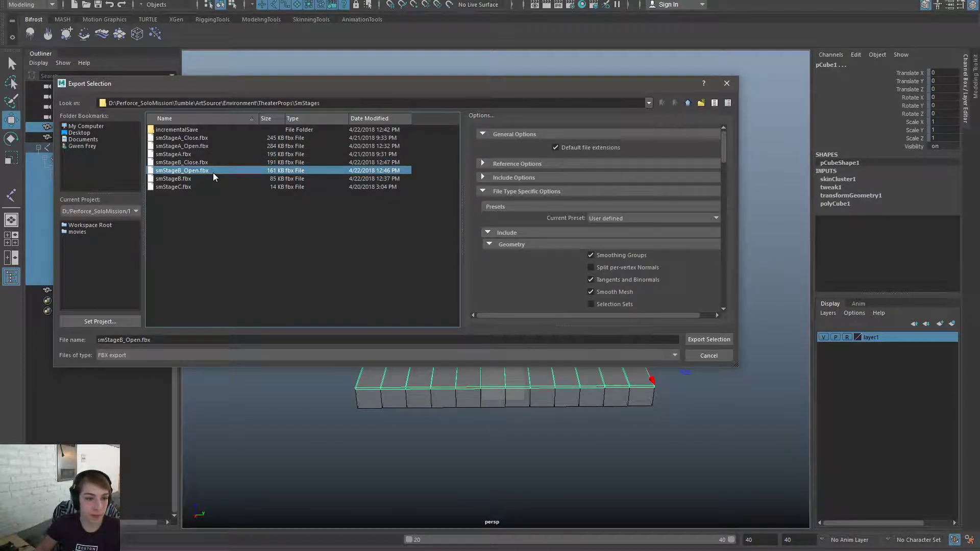
left_click(433, 247)
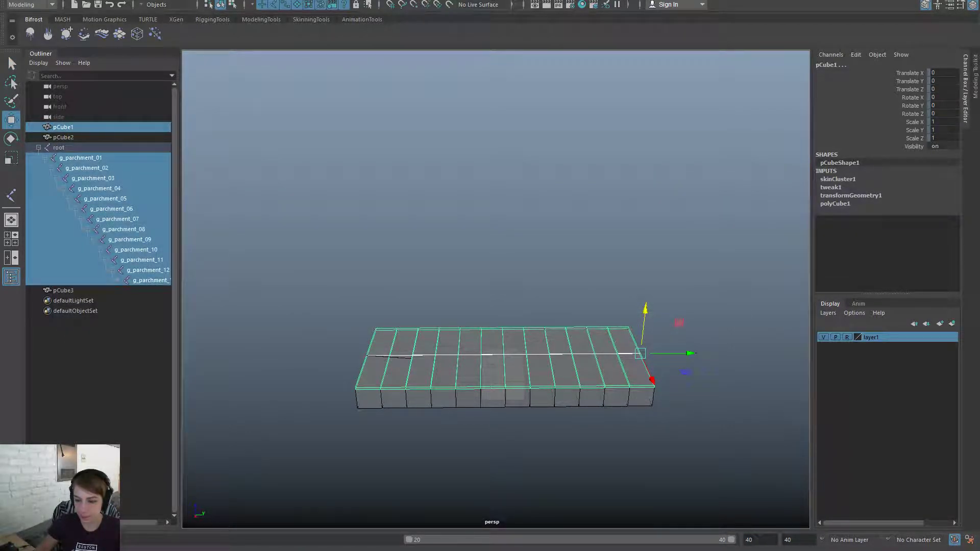
Switch to Unreal, reimport the smStageB_Open animation, and inspect smStageB3 up close in the level
key("alt+Tab")
left_click(235, 332)
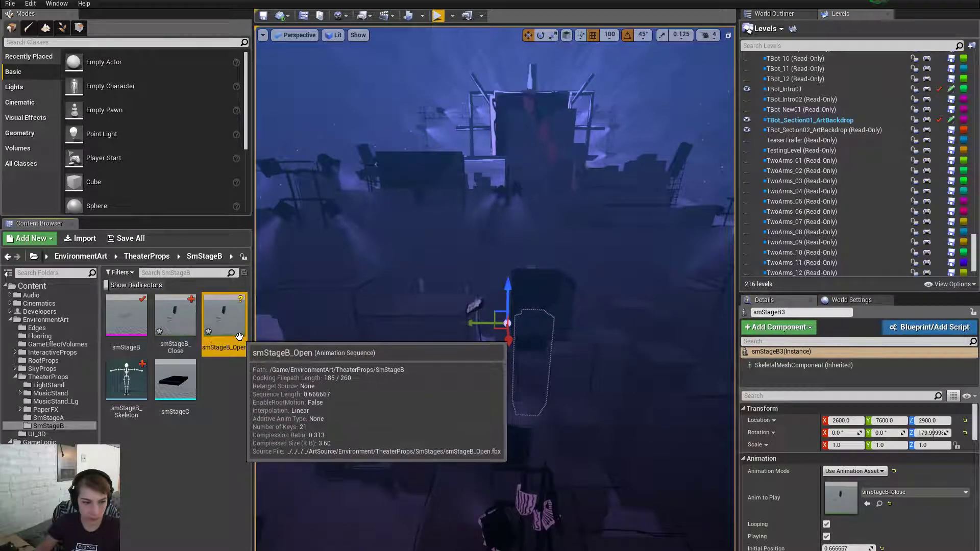
right_click(234, 332)
left_click(305, 83)
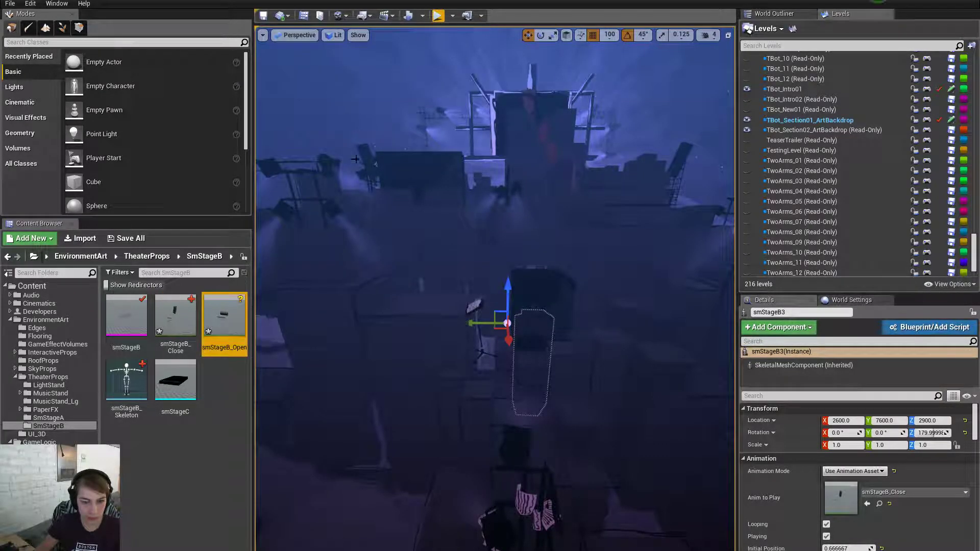
mouse_move(848, 548)
left_mouse_down()
mouse_move(831, 548)
mouse_move(853, 549)
left_mouse_up()
right_click_drag(510, 307, 510, 337)
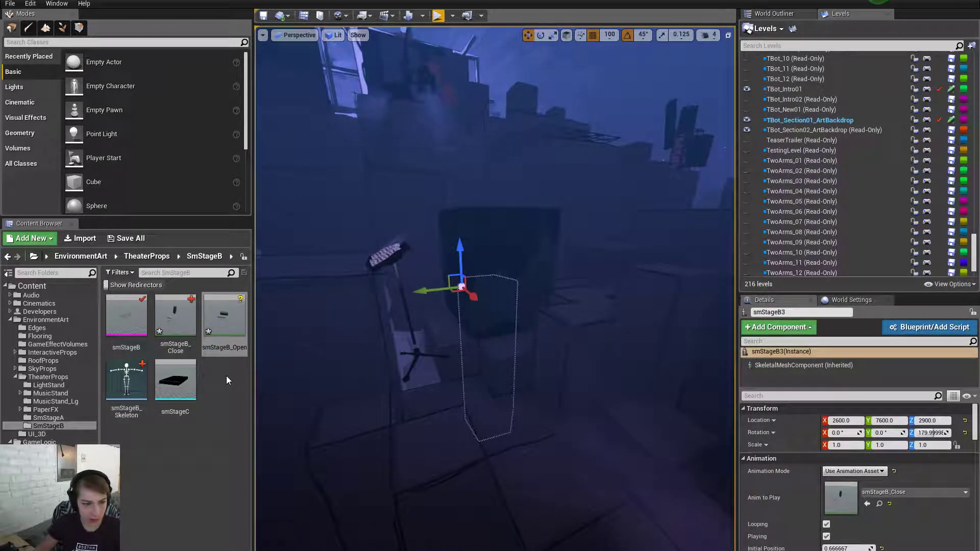
Reimport the smStageB_Open animation again, choosing smStageB_Open.fbx from the SmStages folder as its source file
right_click(224, 320)
left_click(262, 70)
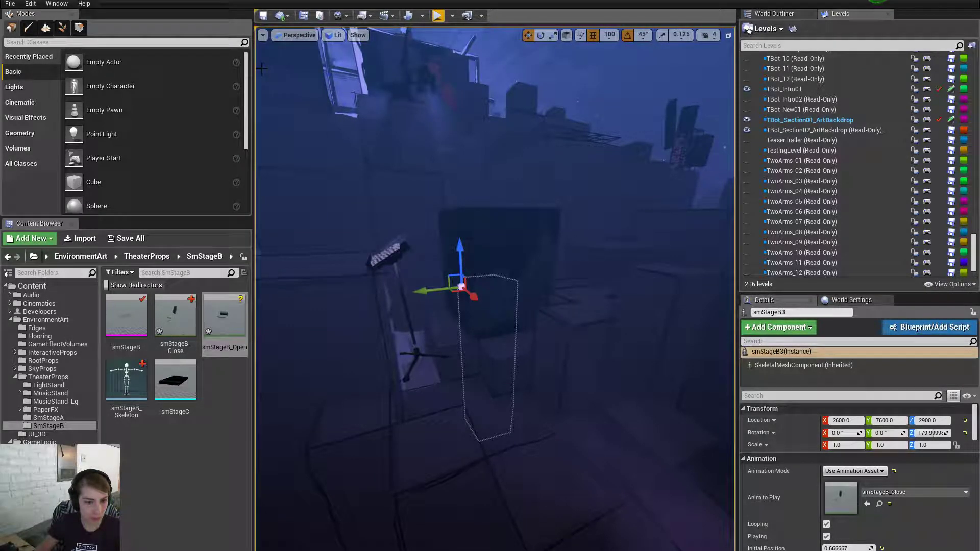
right_click(220, 313)
left_click(288, 288)
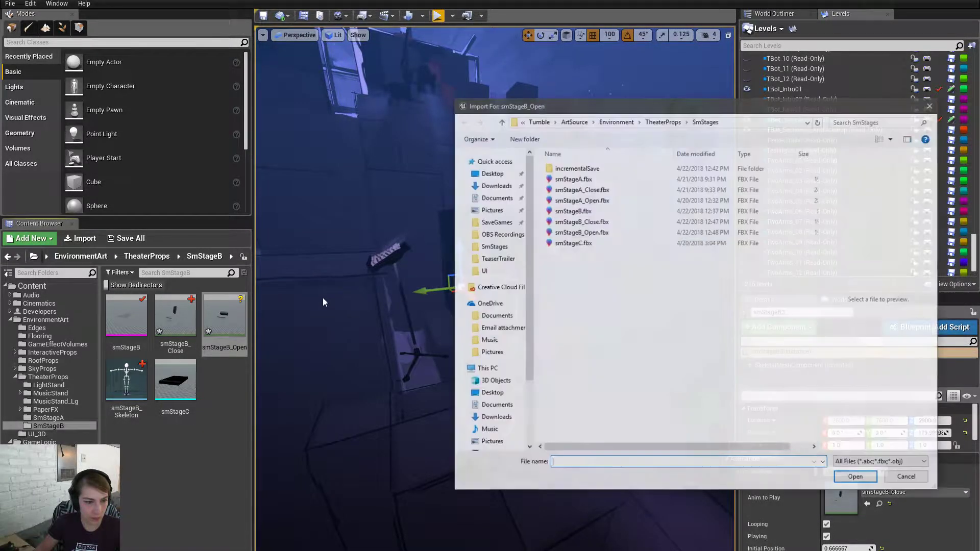
double_click(613, 233)
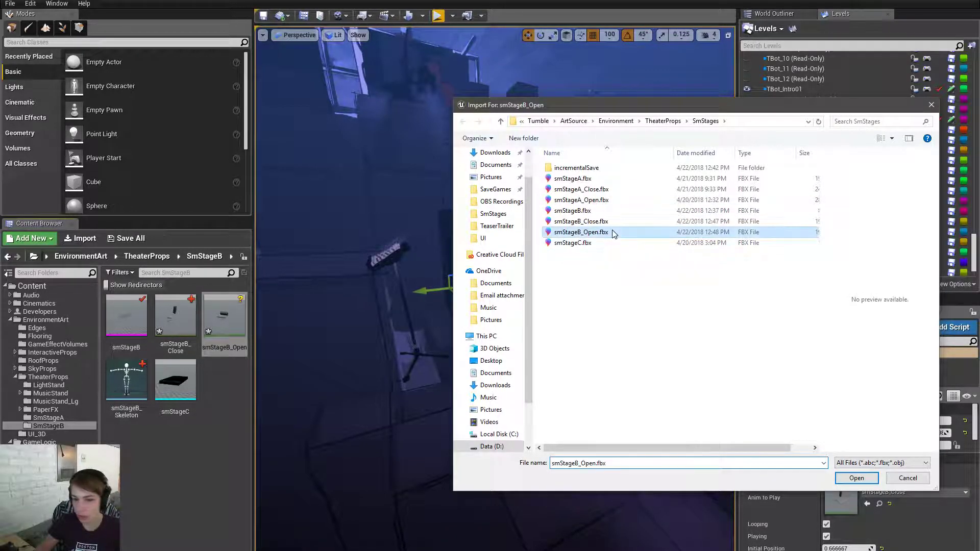
Switch to Maya, select only the g_parchment_01 joint of the rolled-up stage, and try nudging it vertically
mouse_move(495, 289)
right_mouse_down()
mouse_move(503, 337)
mouse_move(505, 301)
mouse_move(512, 327)
mouse_move(508, 301)
right_mouse_up()
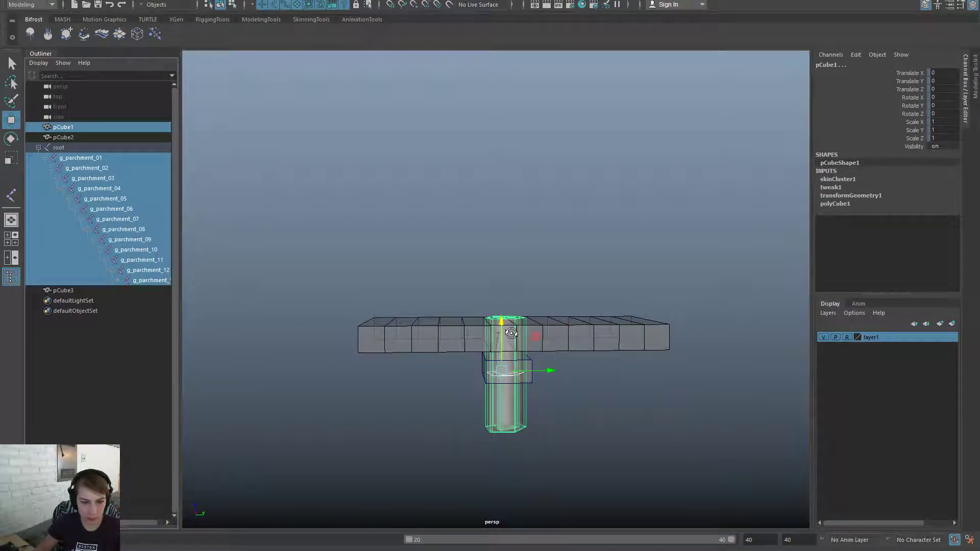
left_click_drag(503, 331, 505, 331, "alt")
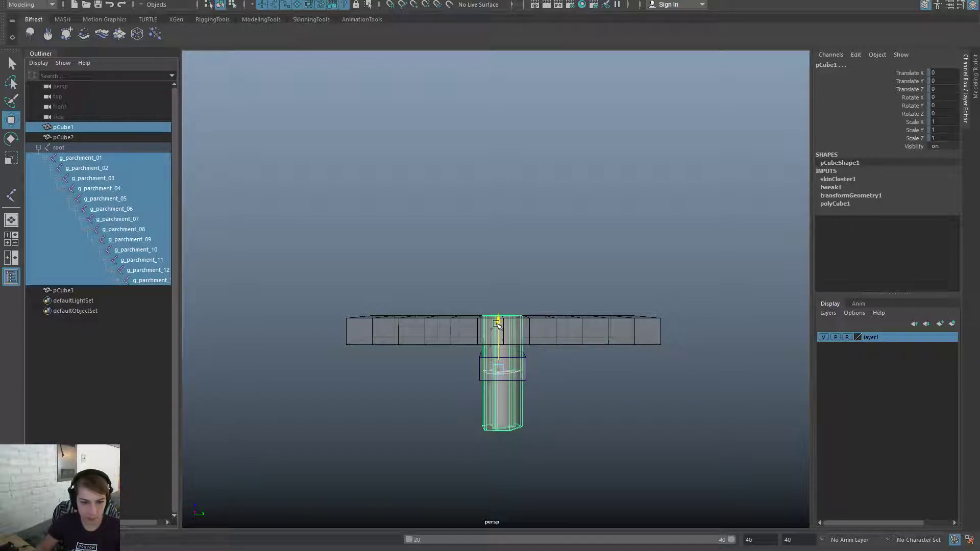
left_click(110, 157)
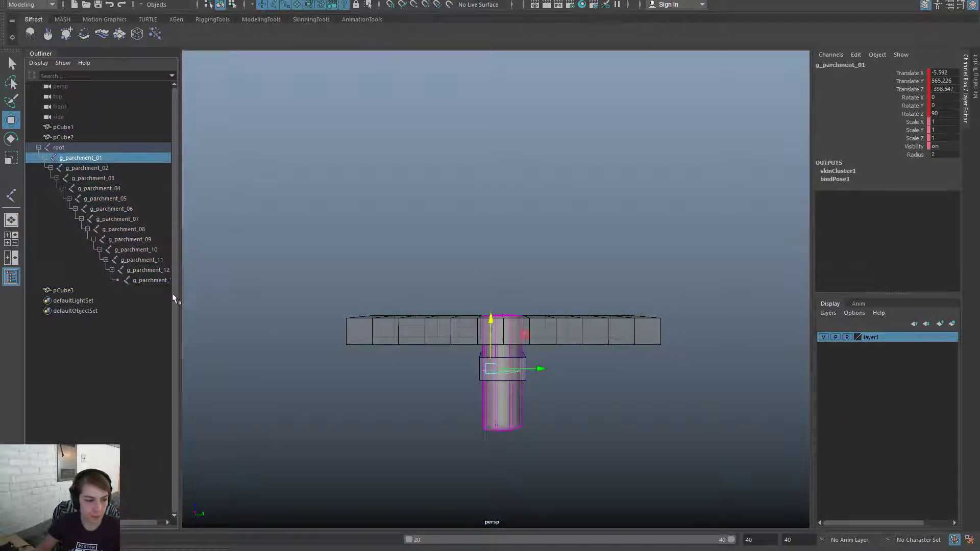
mouse_move(492, 319)
left_mouse_down()
mouse_move(492, 301)
mouse_move(492, 321)
left_mouse_up()
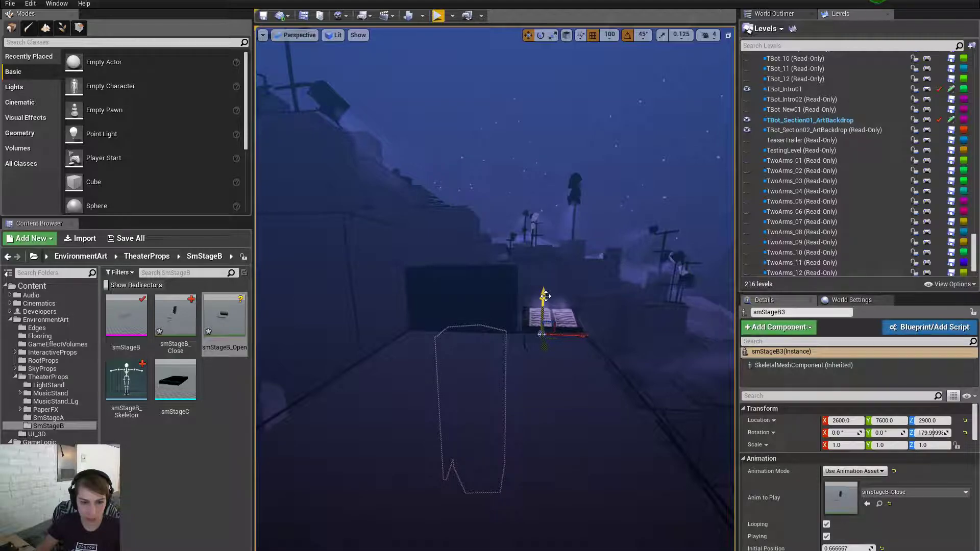
Try shifting smStageB3 vertically in the Unreal level, and return to Maya to open g_parchment_01's Translate Z for editing
mouse_move(545, 290)
left_mouse_down()
mouse_move(550, 255)
mouse_move(543, 295)
left_mouse_up()
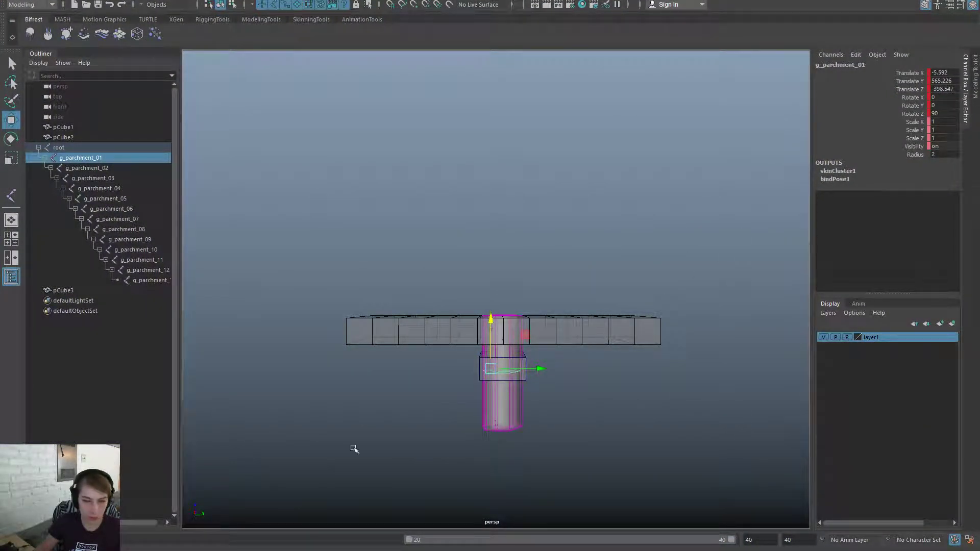
double_click(953, 89)
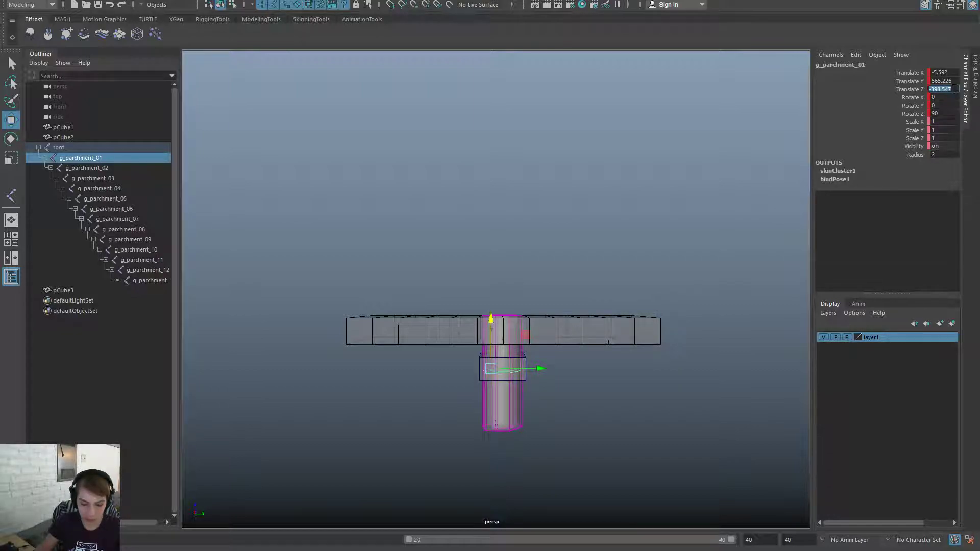
Set g_parchment_01's Translate Z to 0 at the current frame and play the animation
type("0")
key("Return")
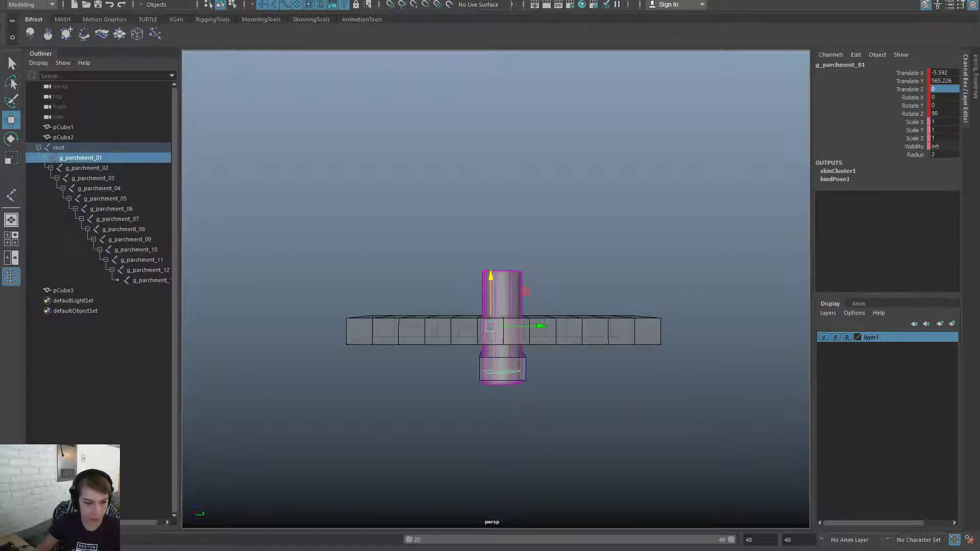
key("alt+v")
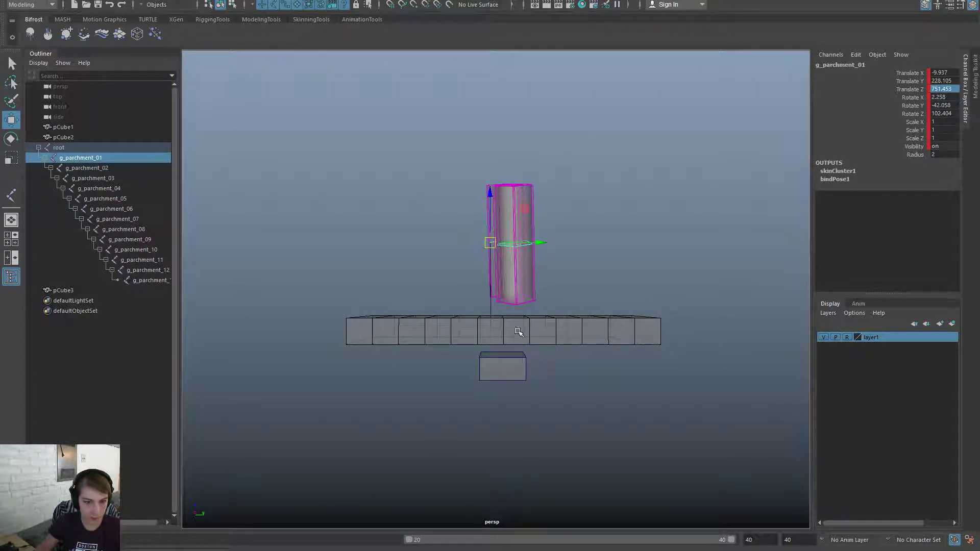
Raise g_parchment_01 at one mid-motion frame, lower it to a Translate Z of about 781 at another, and replay the animation
left_click_drag(491, 201, 486, 133)
key("alt+v")
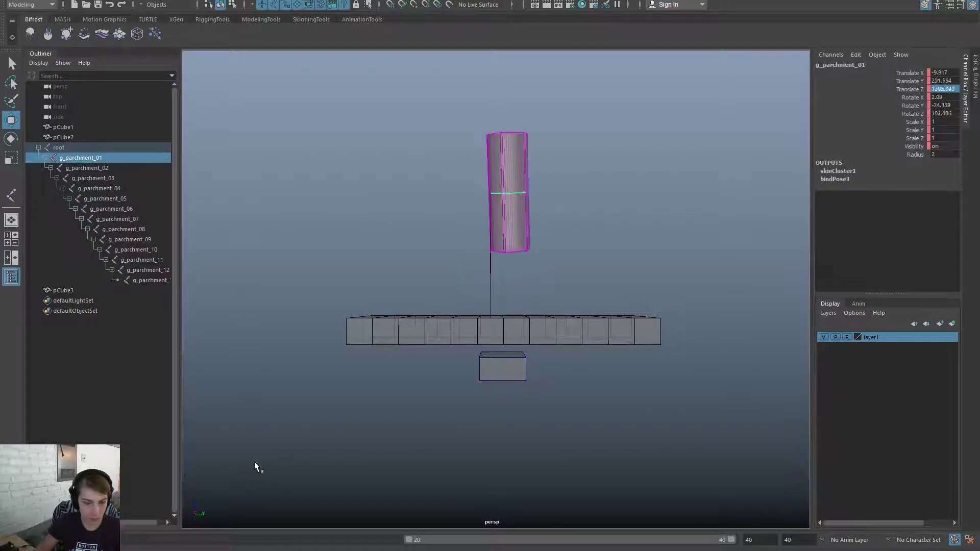
middle_click_drag(527, 207, 249, 382)
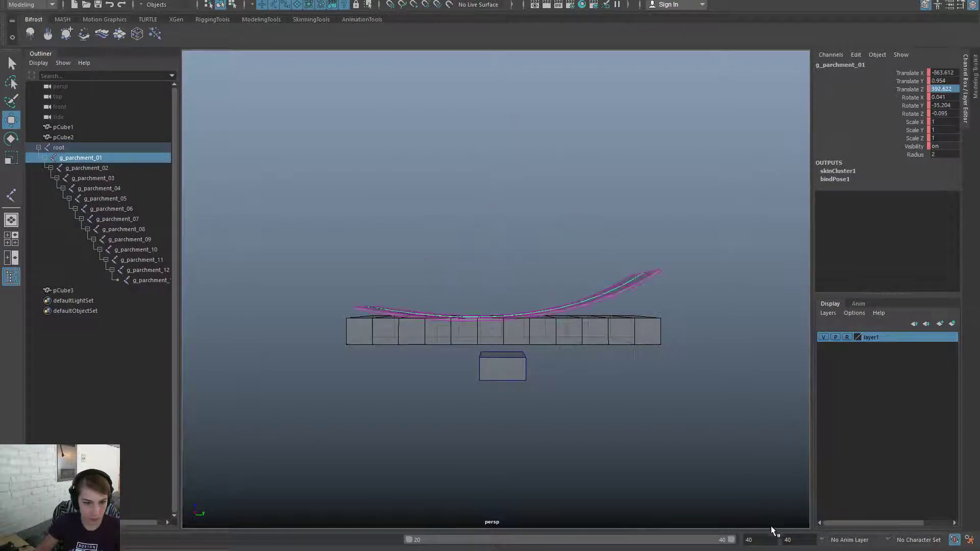
mouse_move(461, 174)
left_mouse_down()
mouse_move(461, 194)
mouse_move(461, 186)
left_mouse_up()
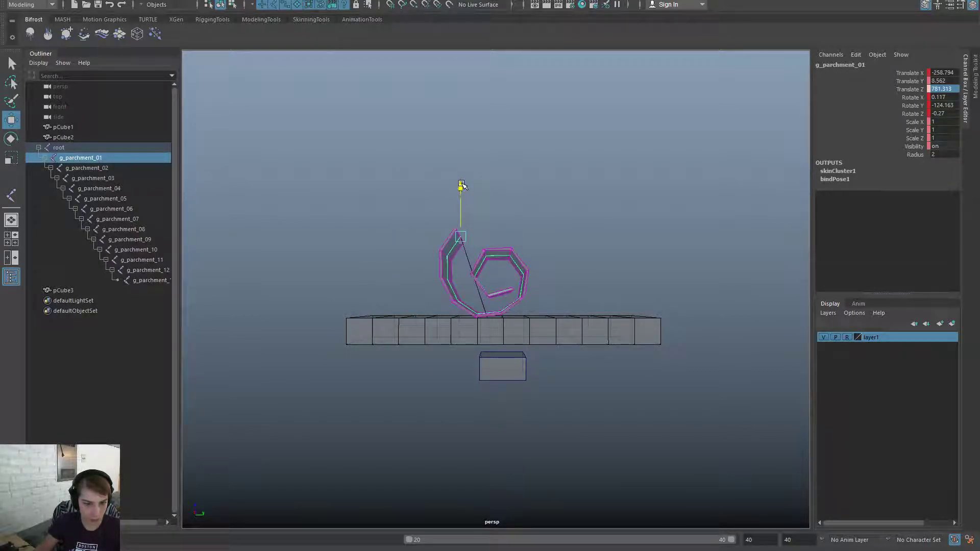
key("alt+v")
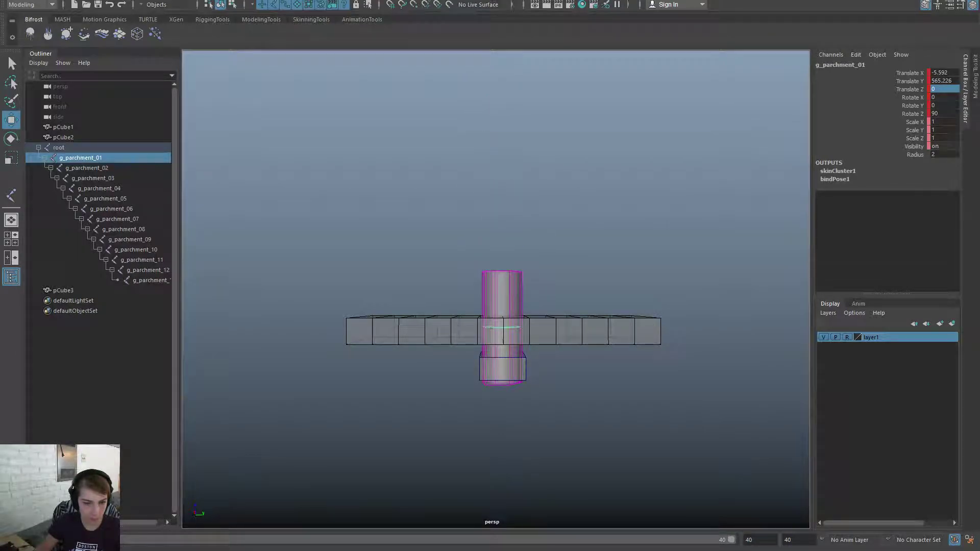
Select the root joint with its whole g_parchment chain together with the pCube1 mesh
left_click(533, 249)
left_click_drag(534, 249, 534, 350, "alt")
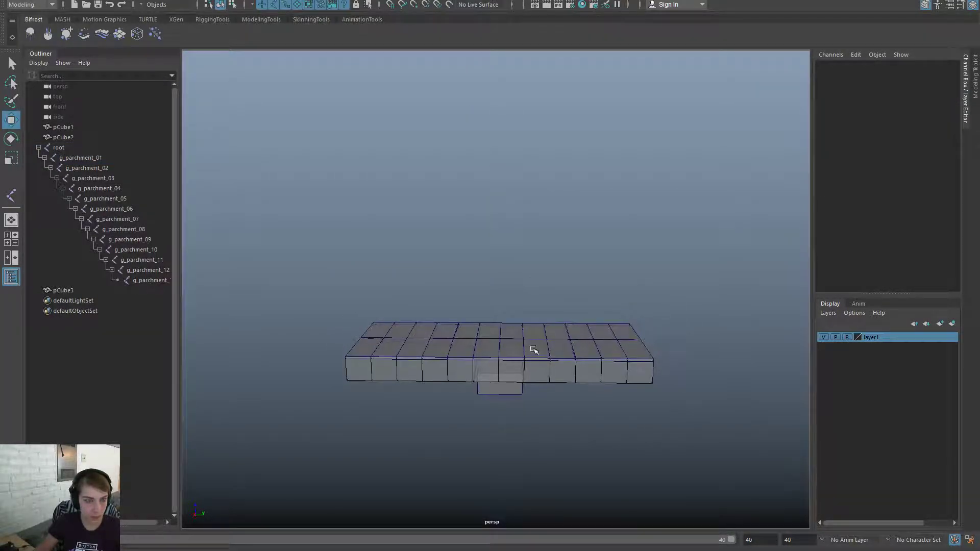
left_click(108, 156)
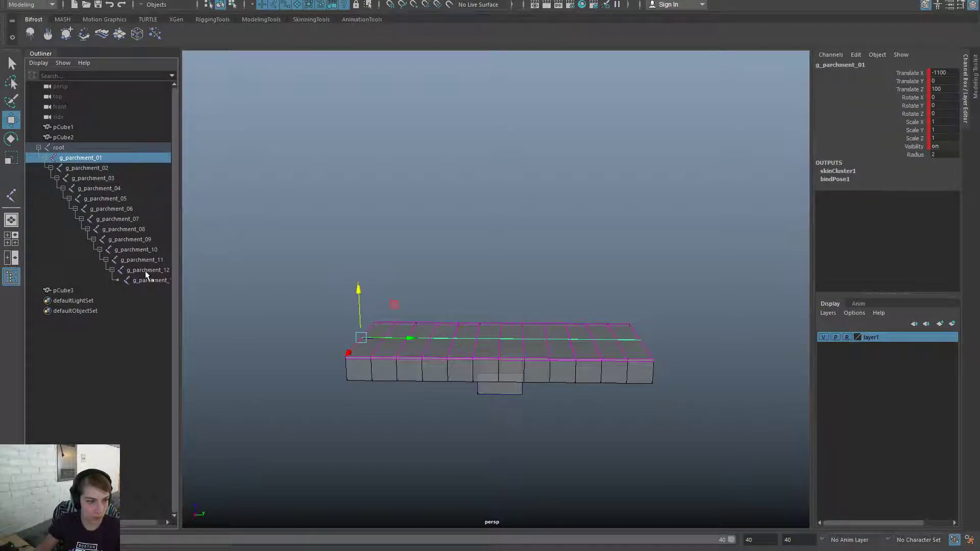
left_click(112, 127)
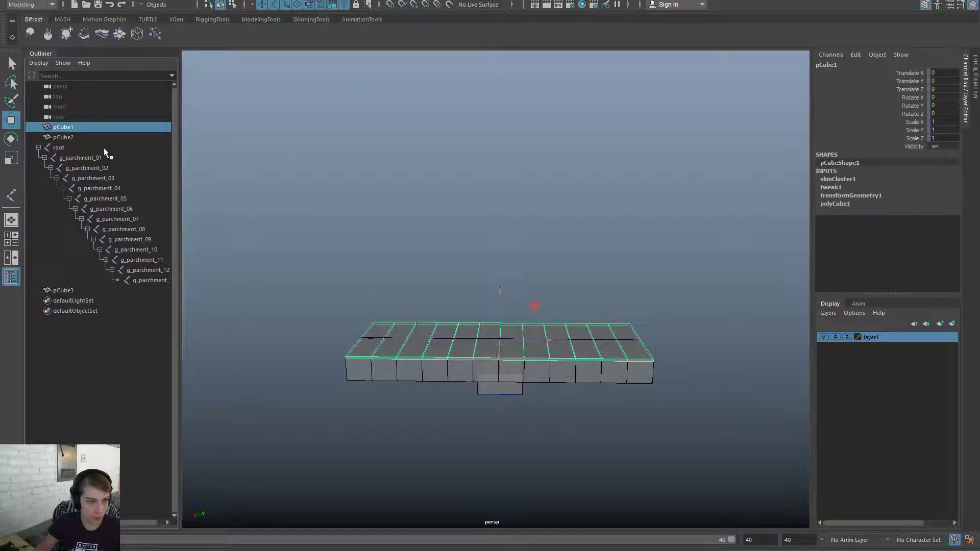
left_click(104, 149)
left_click(142, 280, "shift")
left_click(84, 126, "ctrl")
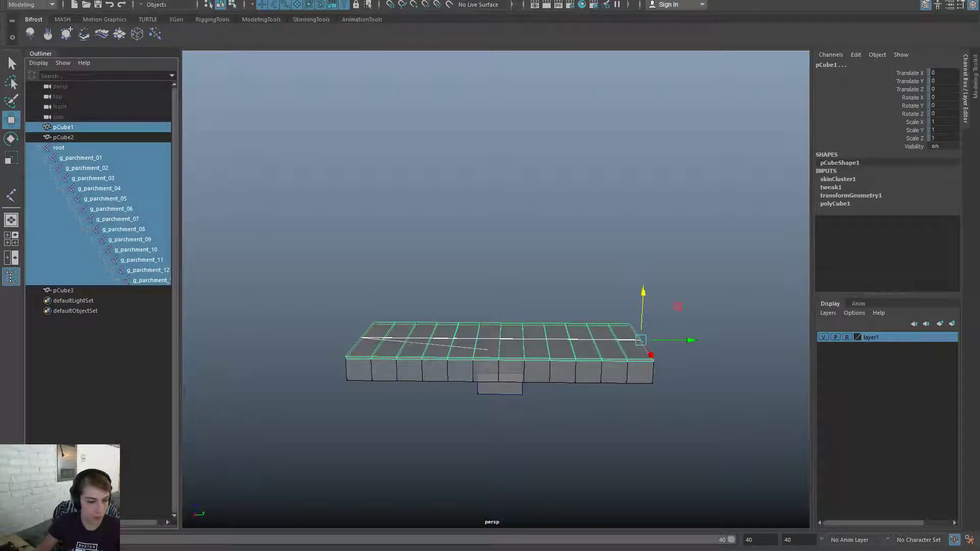
Set the playback range to end at frame 20 and export the selection as FBX, replacing smStageB_Close.fbx
type("20")
key("Return")
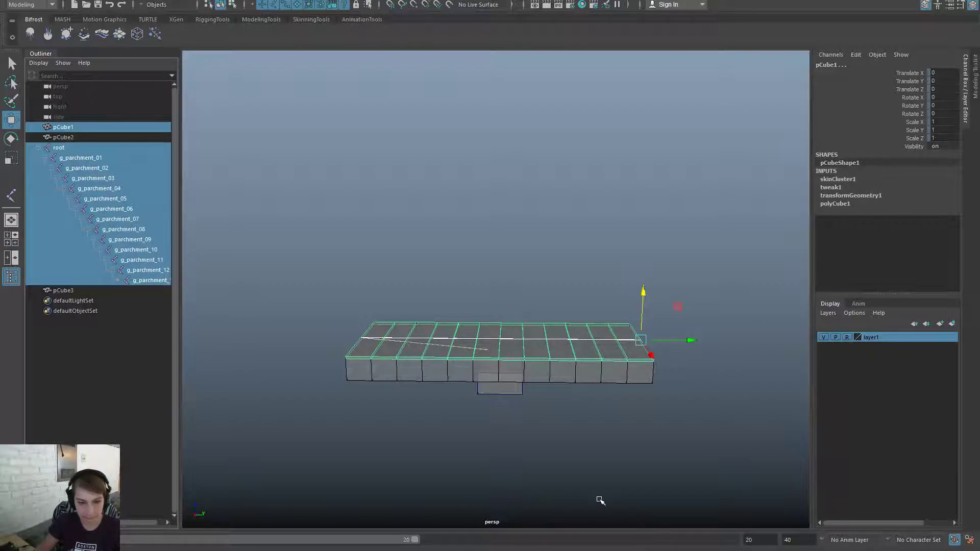
right_click_drag(599, 500, 519, 471, "alt")
key("space")
left_click(358, 149)
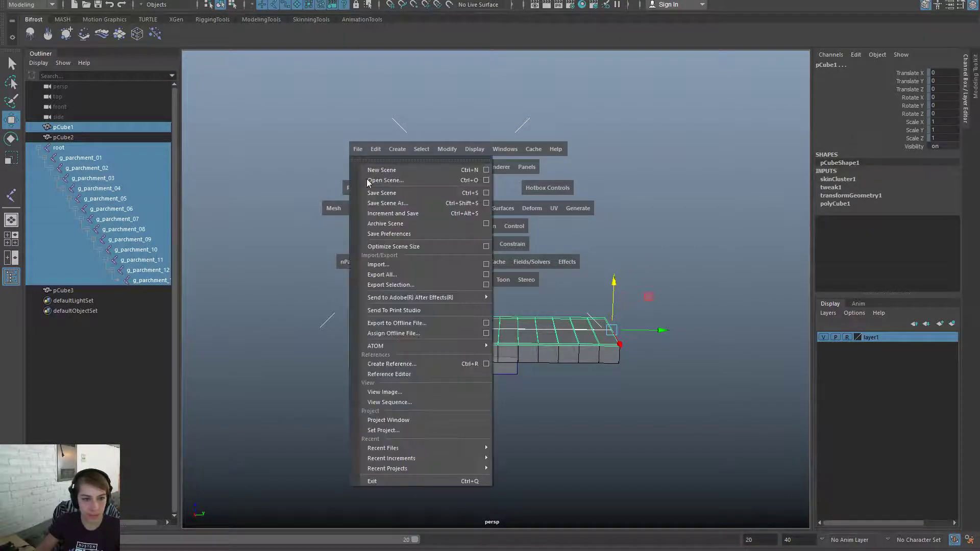
left_click(403, 283)
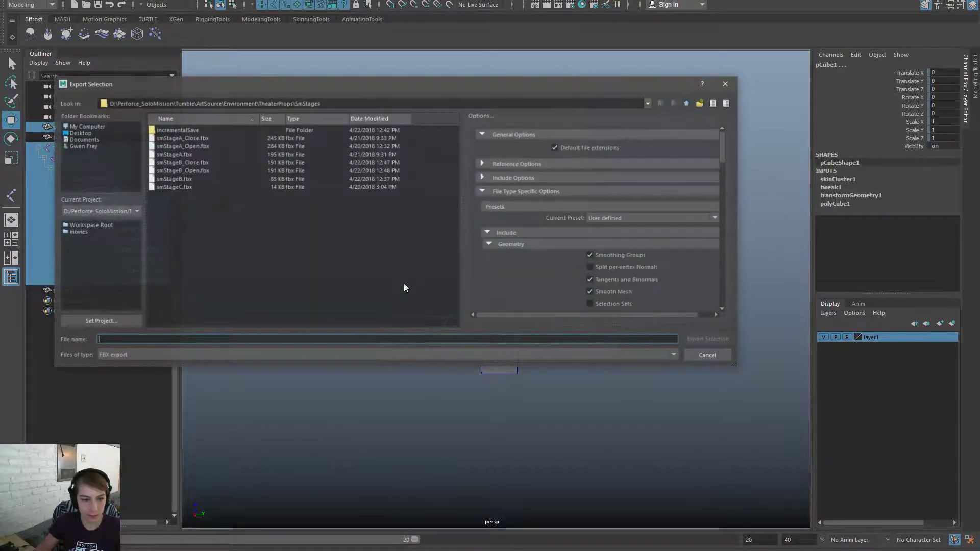
left_click(202, 162)
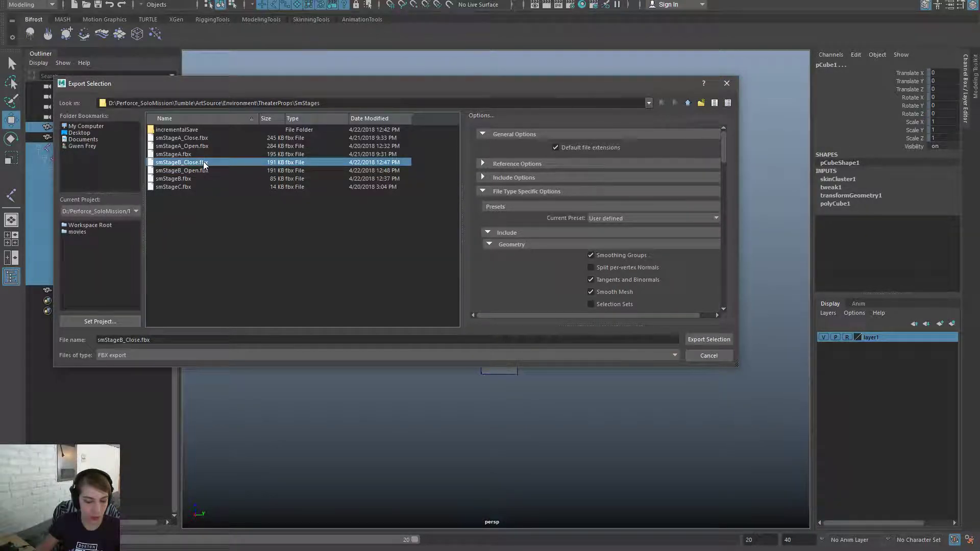
double_click(203, 161)
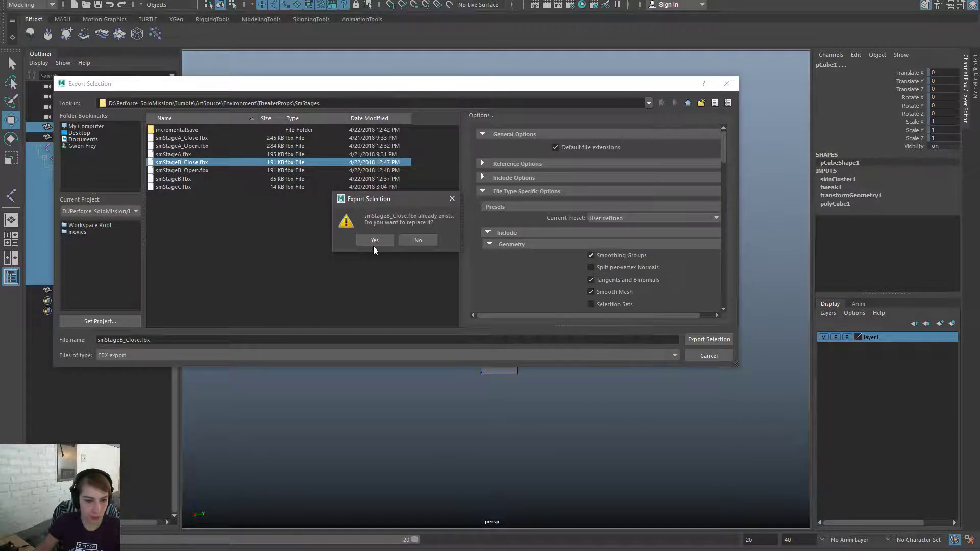
left_click(373, 242)
key("w")
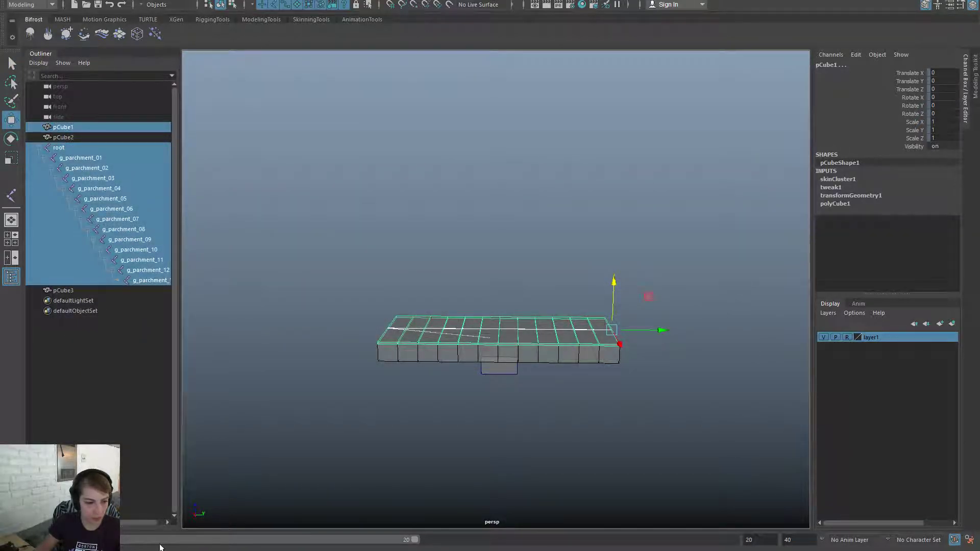
Shift the playback range to frames 20–40 and export the selection as FBX, replacing smStageB_Open.fbx
left_click_drag(160, 547, 815, 546)
scroll(505, 335, "up", 1)
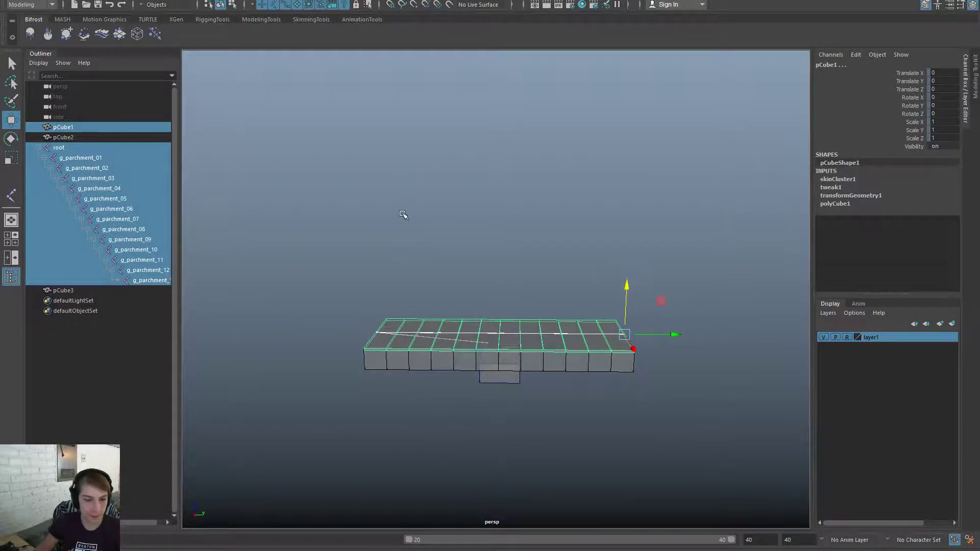
key("space")
left_click(300, 176)
left_click(343, 312)
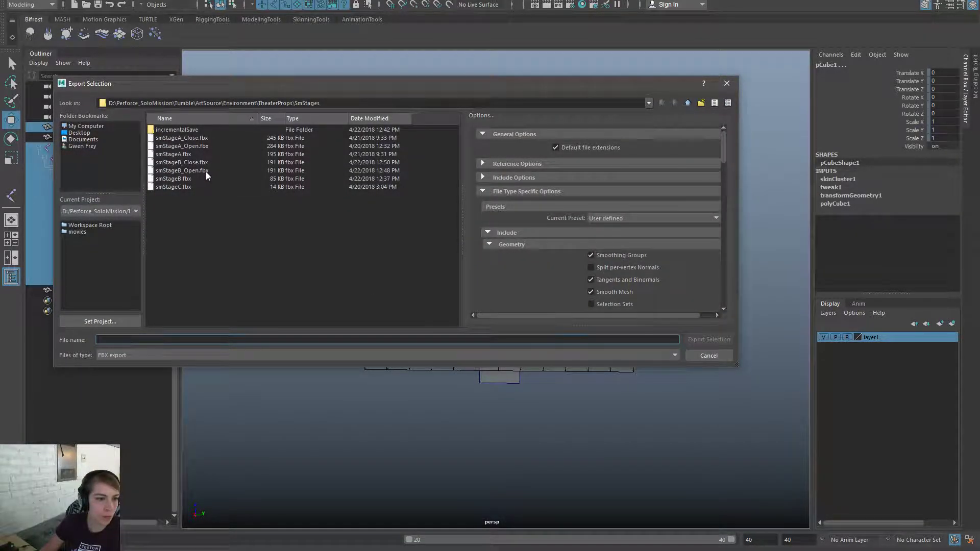
double_click(207, 172)
left_click(389, 240)
Switch to Unreal Editor and reimport the smStageB_Close and smStageB_Open animations together
left_click(920, 0)
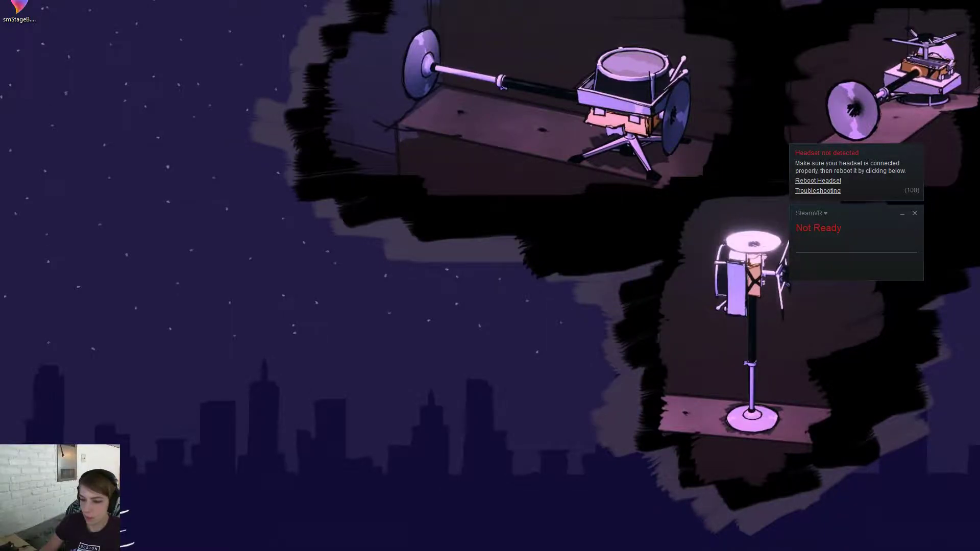
key("alt+Tab")
left_click(225, 326)
right_click(173, 331)
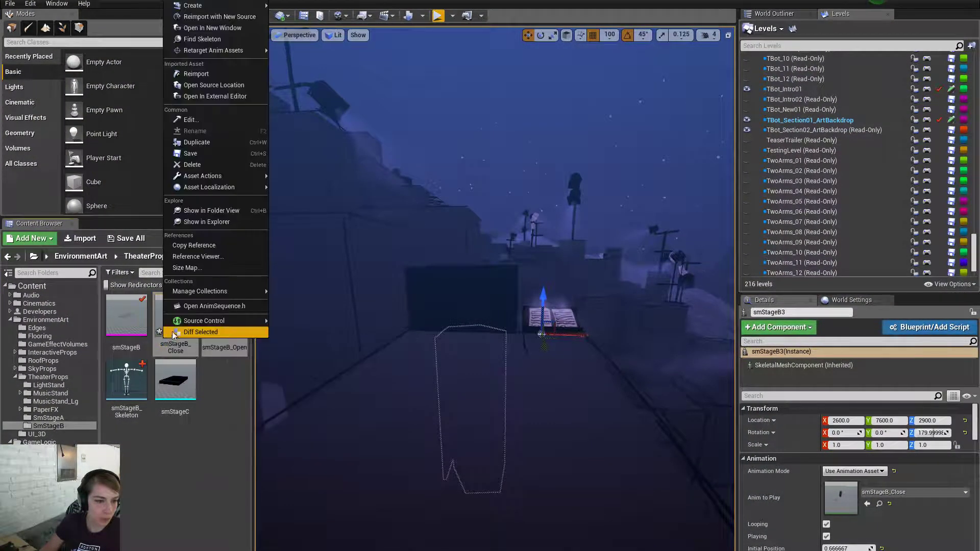
left_click(204, 74)
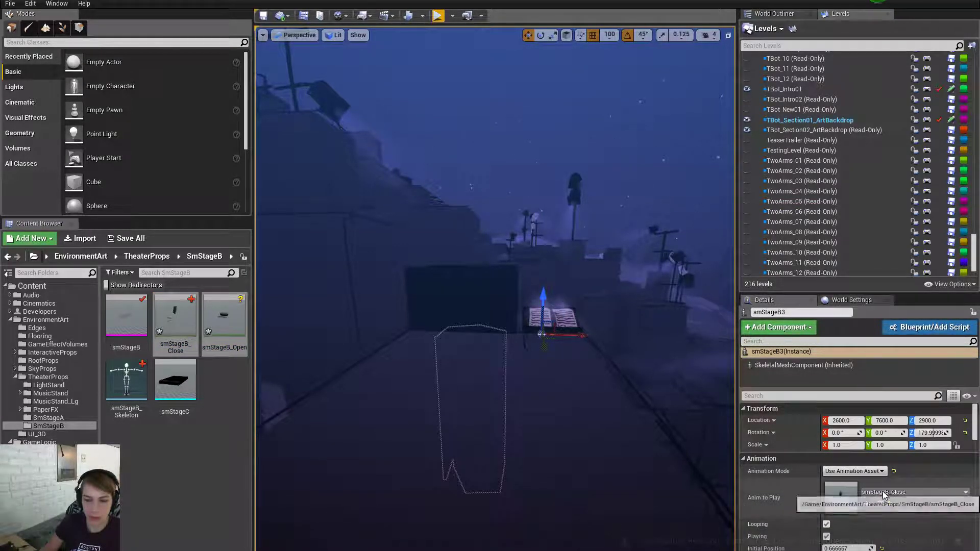
Raise the smStageB3 actor to a Z location of 3000
key("f")
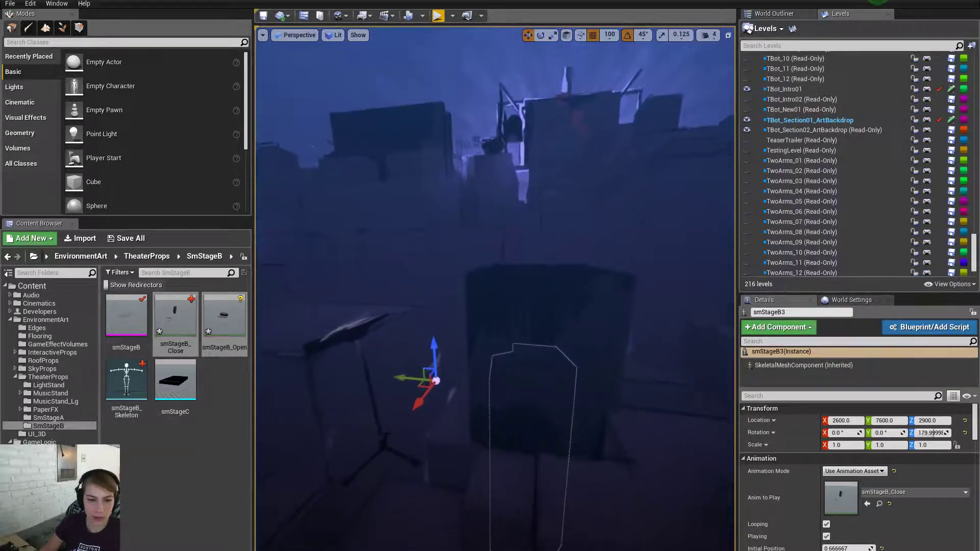
key("s")
right_click_drag(515, 400, 533, 403)
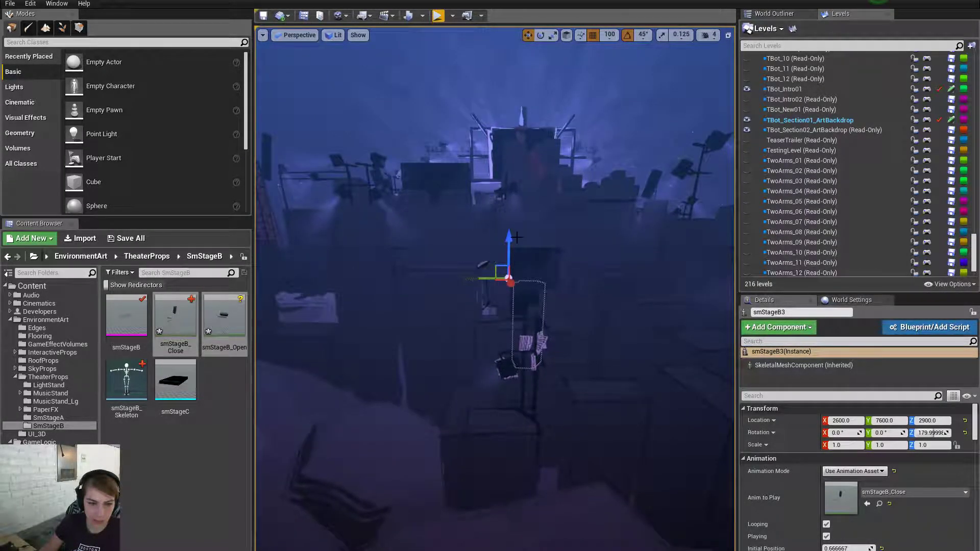
left_click_drag(510, 238, 510, 227)
right_click_drag(509, 227, 509, 211)
key("w")
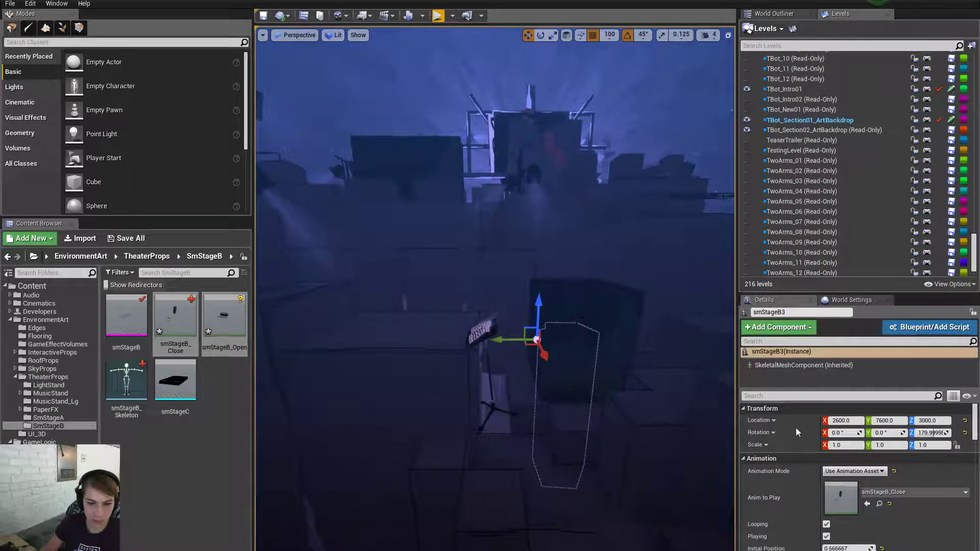
Set smStageB3's animation initial position to 0.0 and lower the actor to a Z location of 2900
left_click_drag(869, 549, 870, 549)
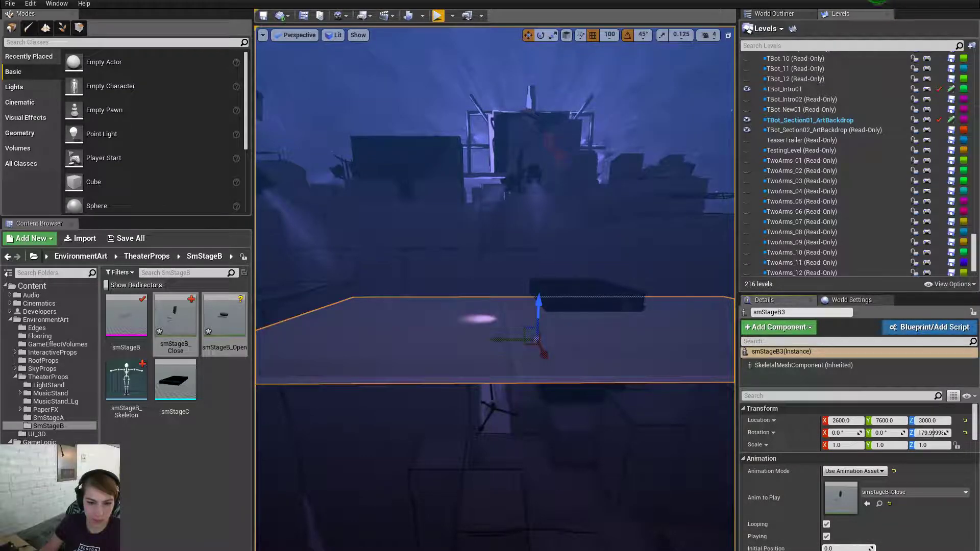
key("q")
right_click_drag(505, 302, 504, 302)
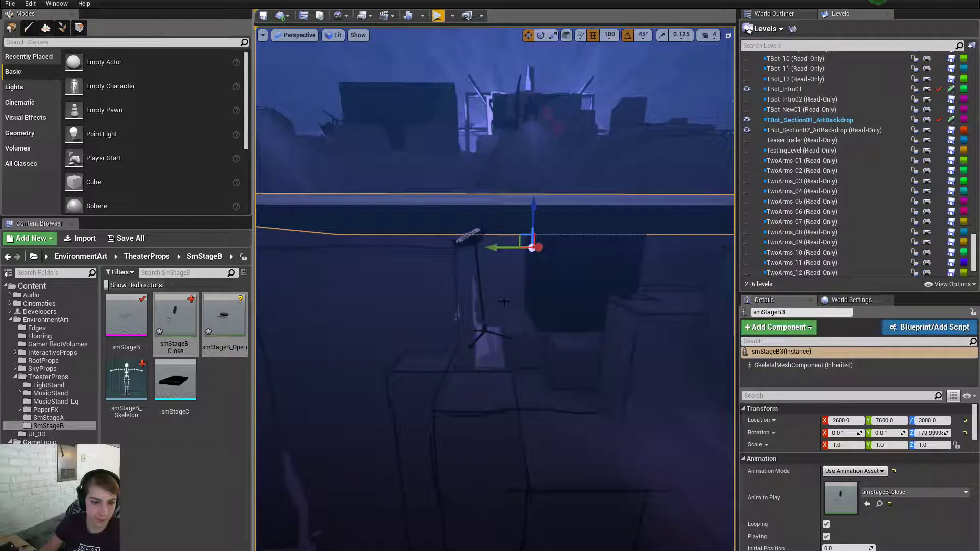
left_click_drag(533, 199, 532, 217)
key("e")
right_click_drag(591, 334, 591, 334)
Save the smStageB_Close and smStageB_Open animation assets
left_click(207, 433)
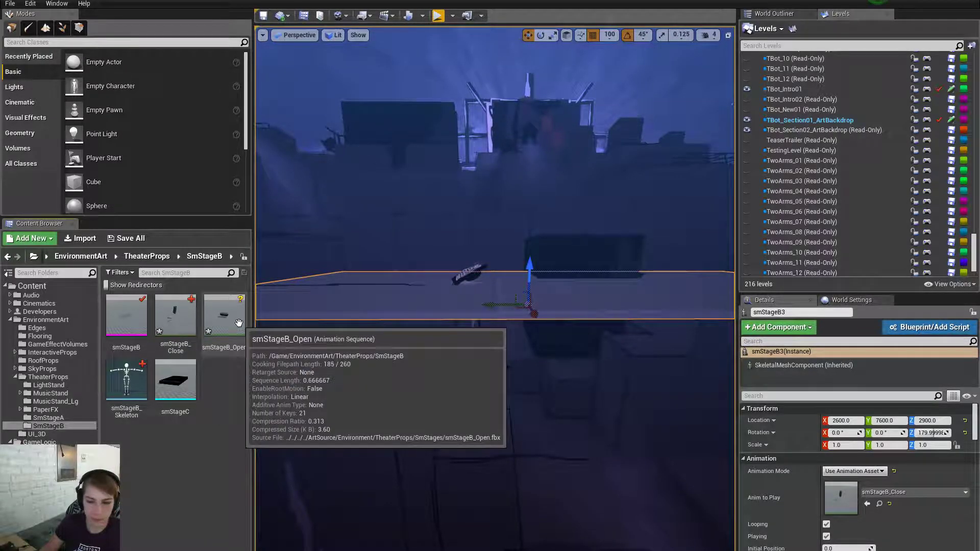
left_click(183, 339)
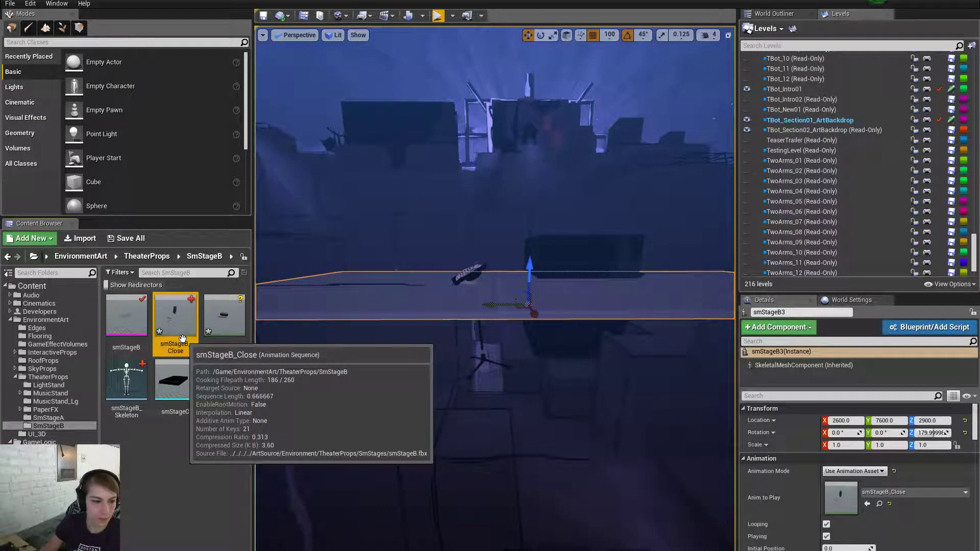
right_click(232, 326)
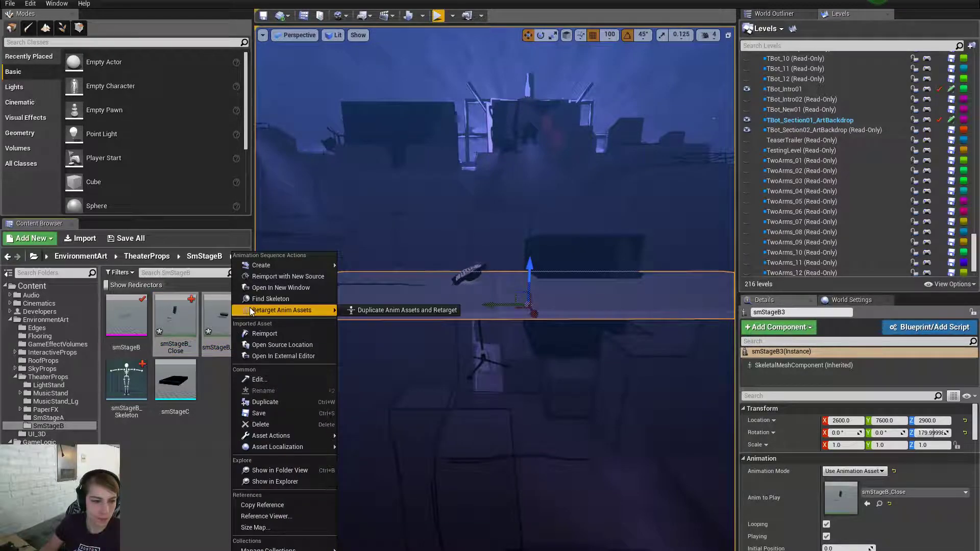
left_click(266, 414)
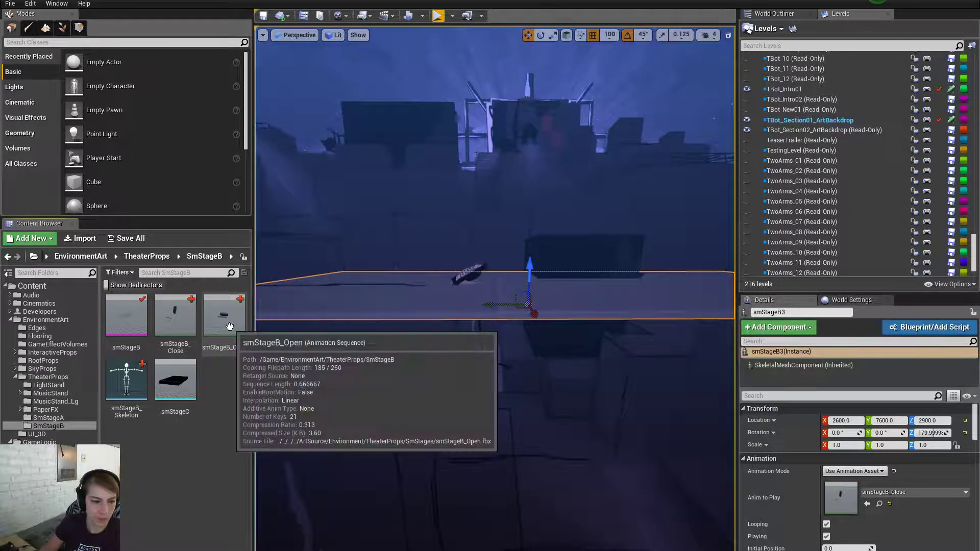
Preview the smStageB_Close animation and reimport it with smStageB_Close.fbx as its new source file
double_click(179, 327)
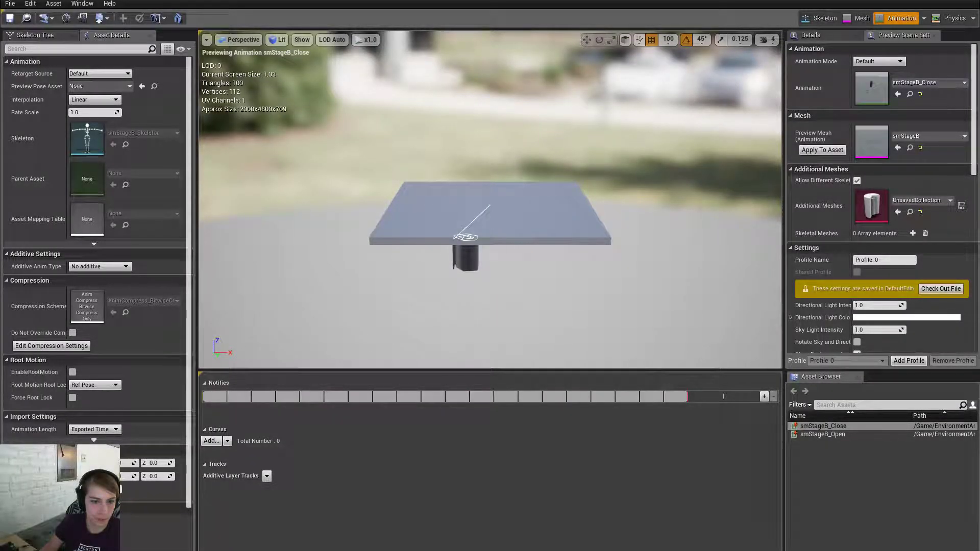
left_click(33, 1)
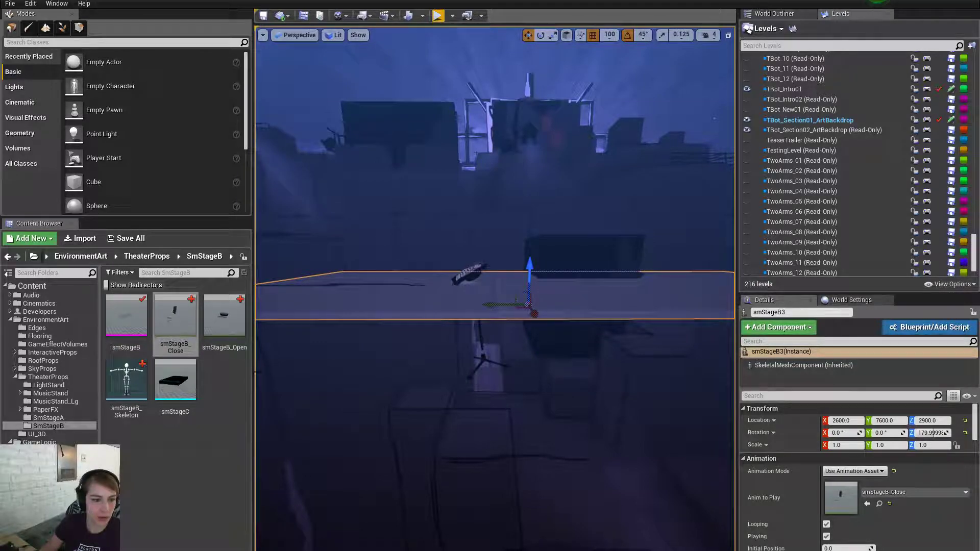
right_click(225, 316)
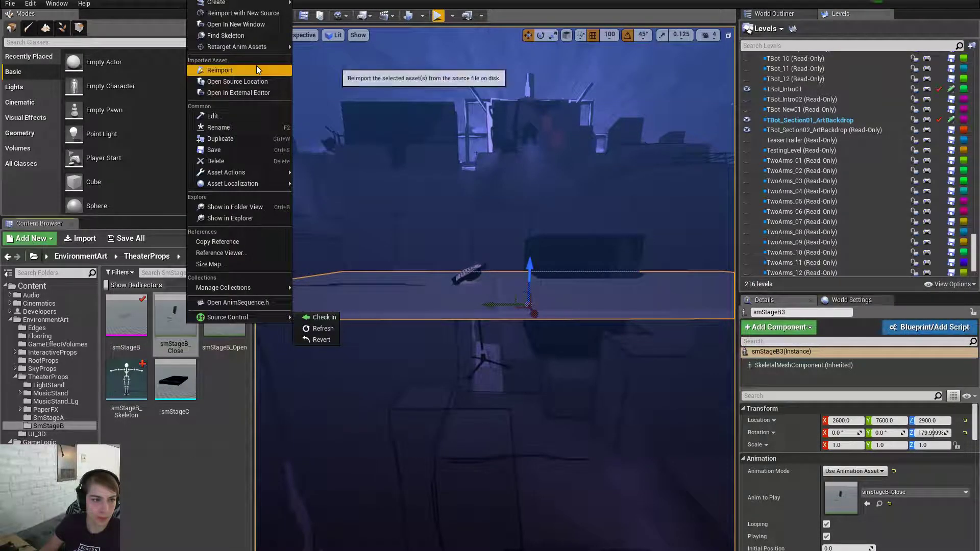
left_click(260, 14)
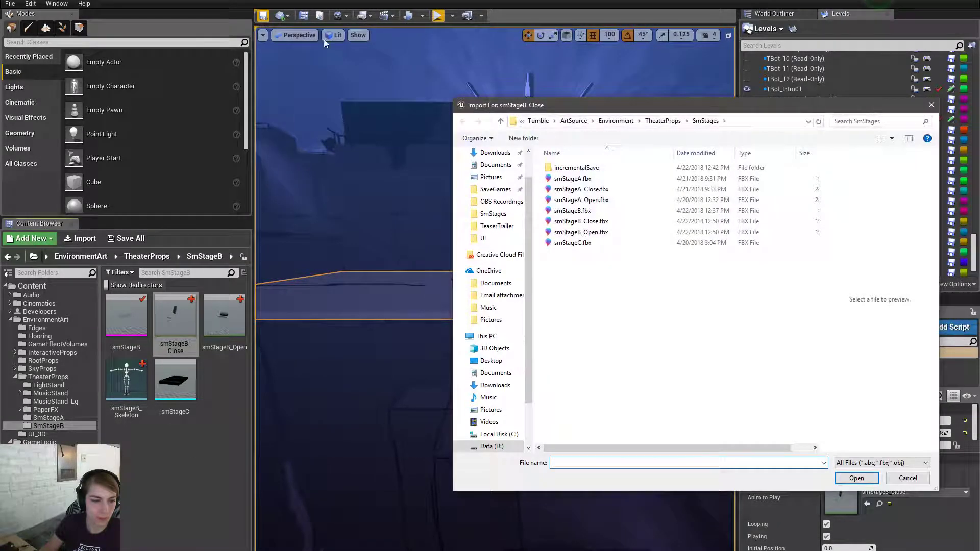
double_click(617, 223)
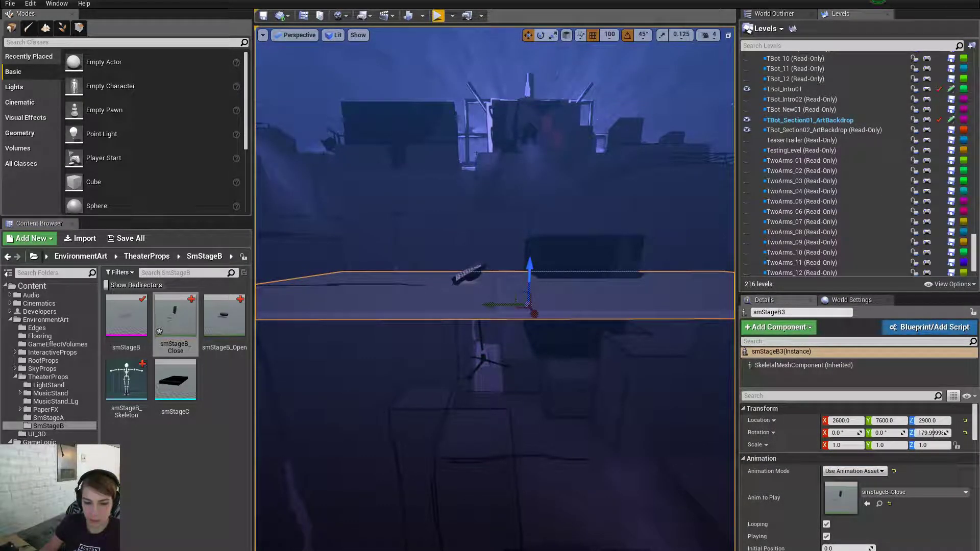
Reimport the smStageB_Open animation asset from its existing source file
left_click(223, 332)
right_click(224, 333)
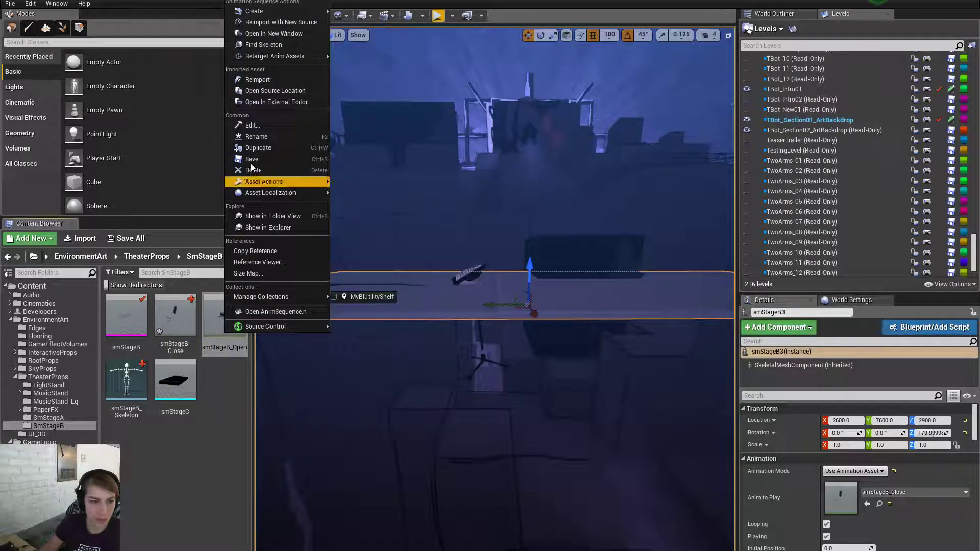
left_click(268, 81)
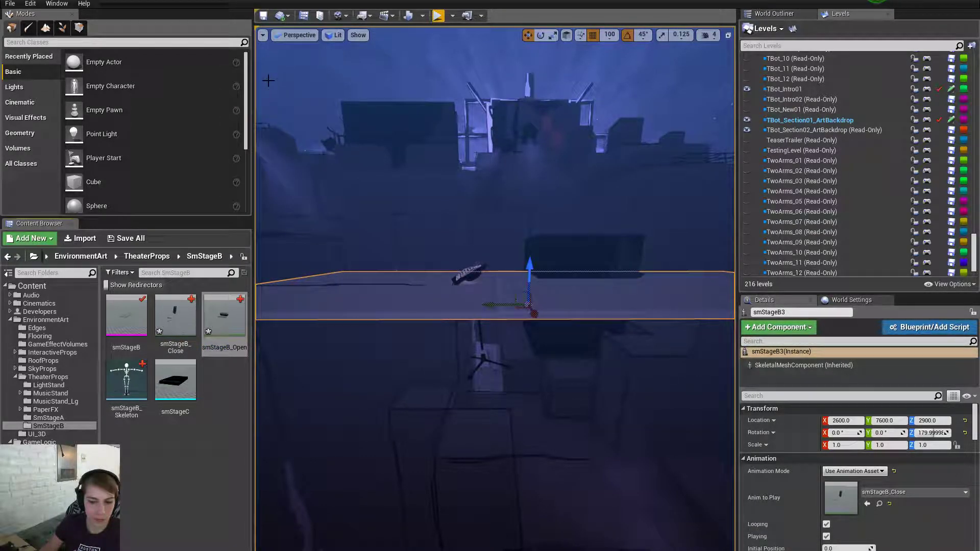
Set smStageB3's animation initial position to 0.666667 and compare that pose with the one at 0.0
left_click_drag(845, 548, 900, 549)
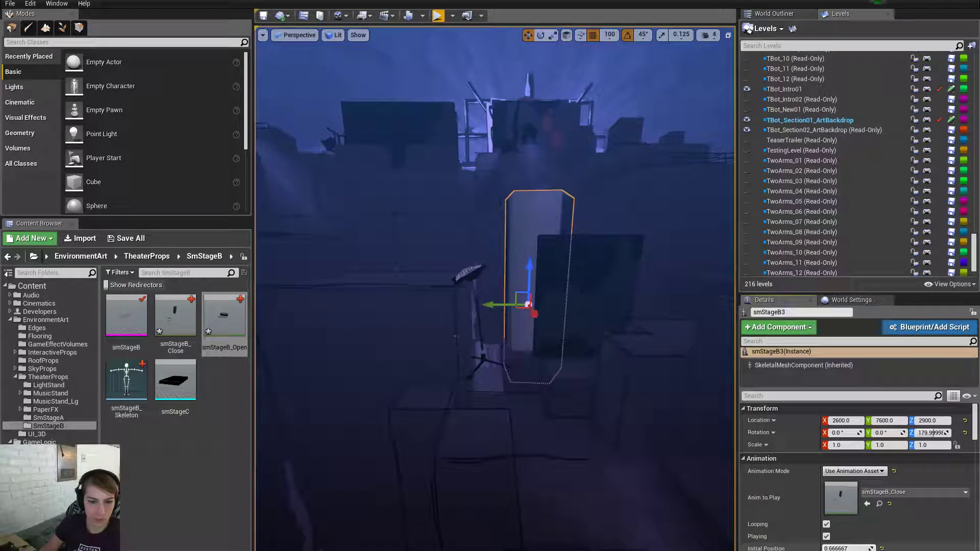
key("e")
right_click_drag(712, 501, 712, 501)
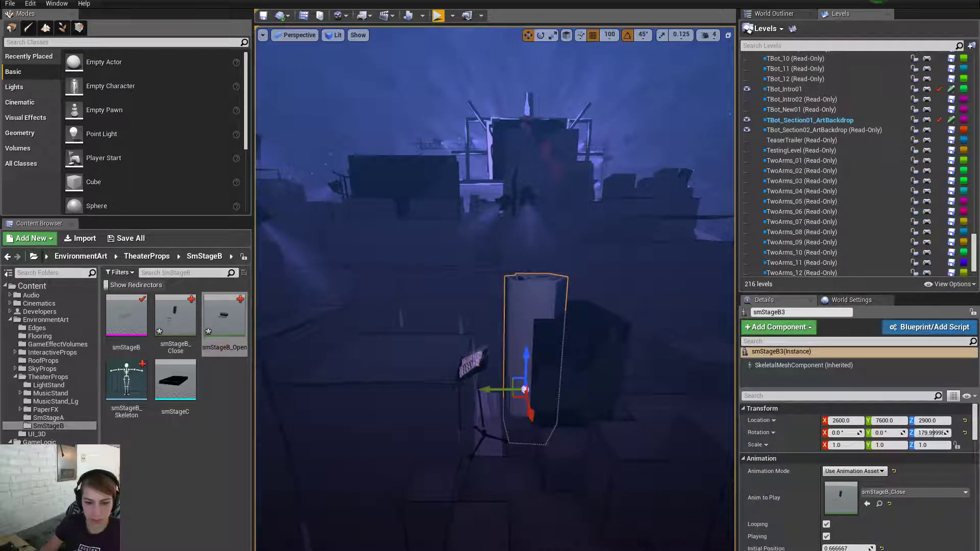
left_click(881, 548)
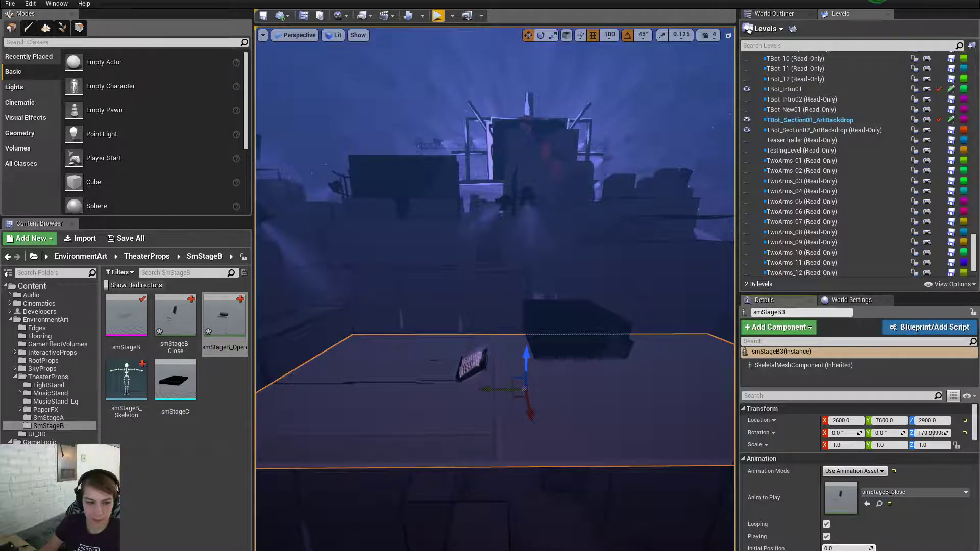
key("ctrl+z")
key("q")
right_click_drag(600, 366, 600, 373)
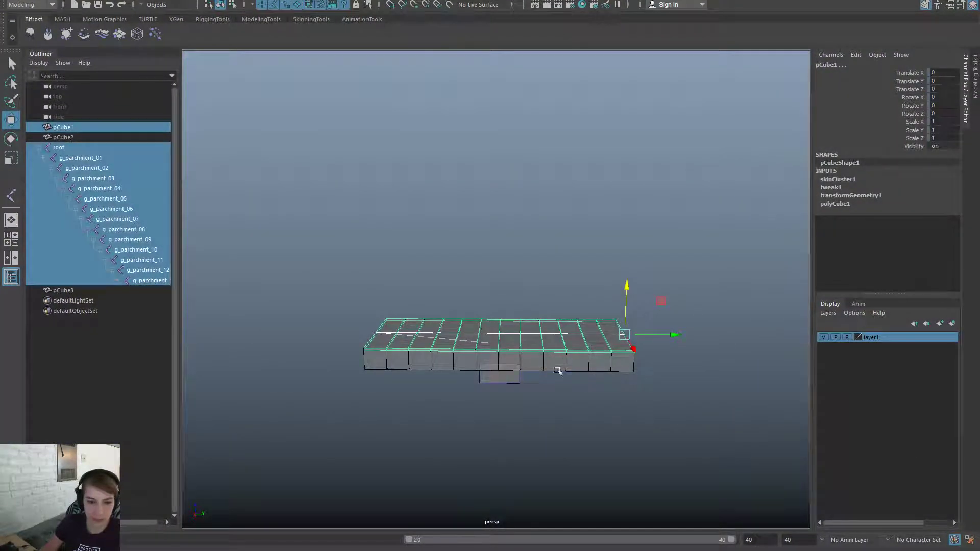
In Maya, scrub to the rolled-up parchment pose and raise the reference cube pCube3 to Translate Z 200 at Translate Y 350
left_click_drag(720, 550, 490, 550)
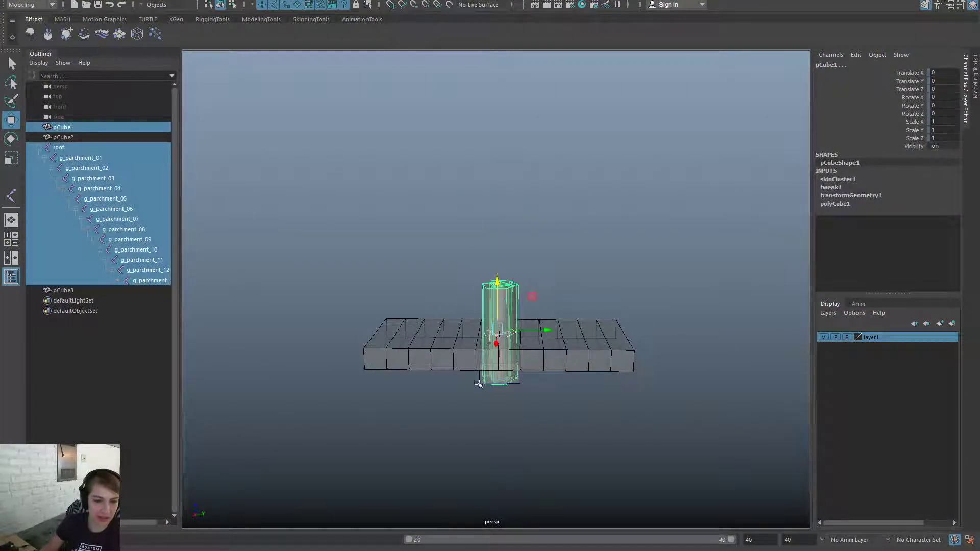
left_click(109, 137)
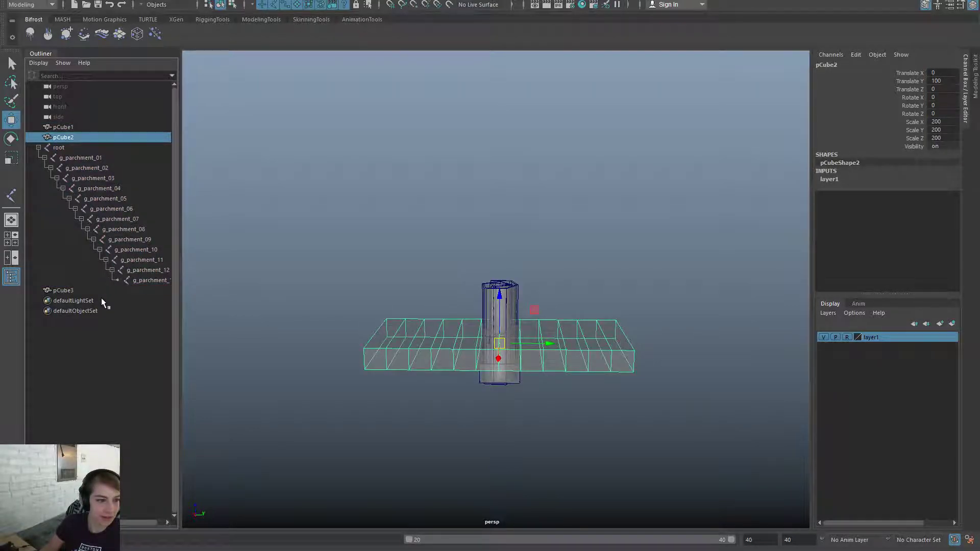
left_click(170, 290)
left_click_drag(535, 364, 576, 372)
left_click_drag(664, 304, 558, 287, "alt")
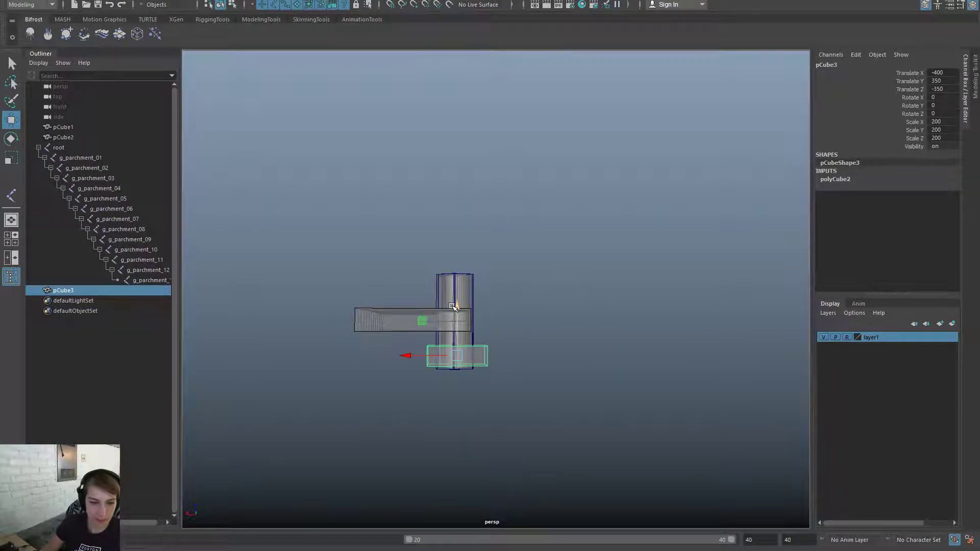
left_click_drag(453, 306, 469, 259)
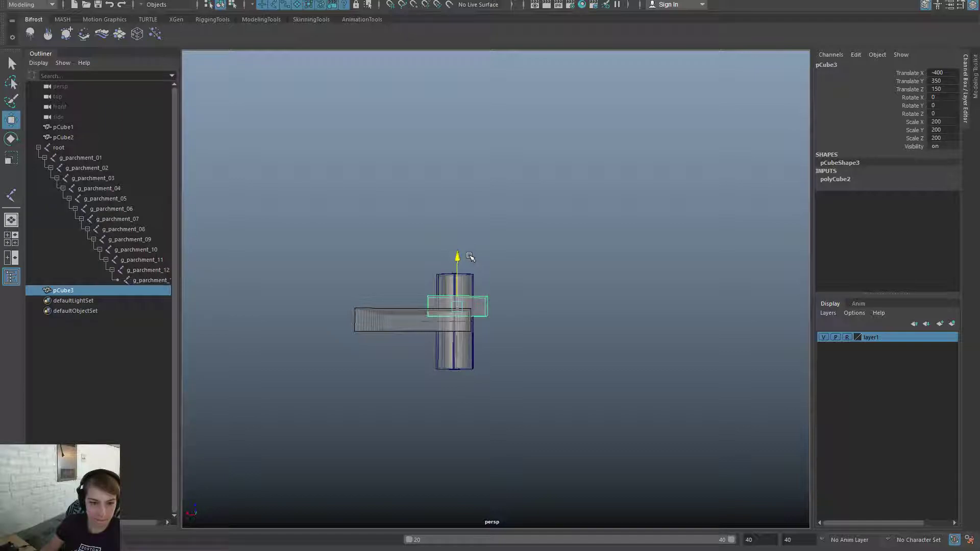
left_click_drag(550, 359, 607, 316, "alt")
Undo a trial shift of g_parchment_01 along X and move pCube3 to Translate Y 300
left_click(81, 158)
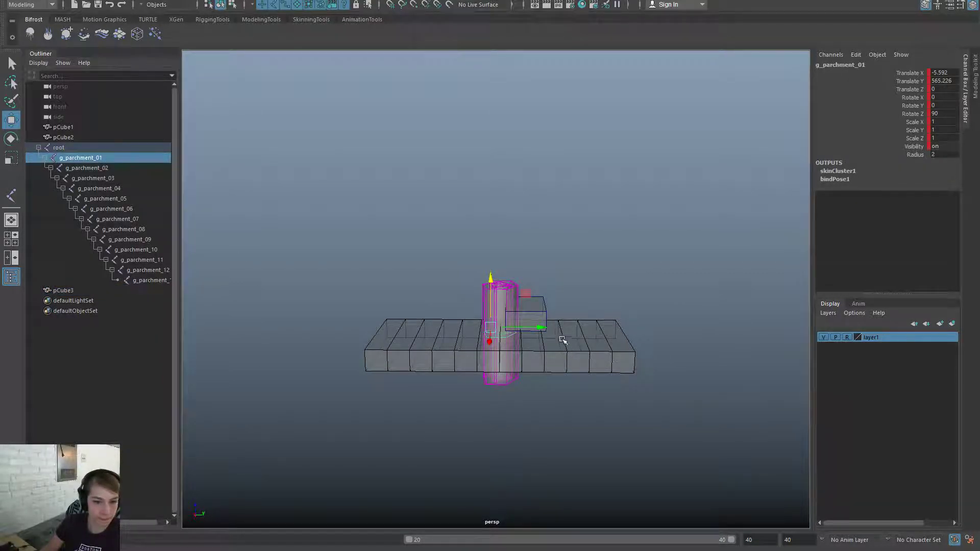
left_click_drag(532, 324, 555, 323)
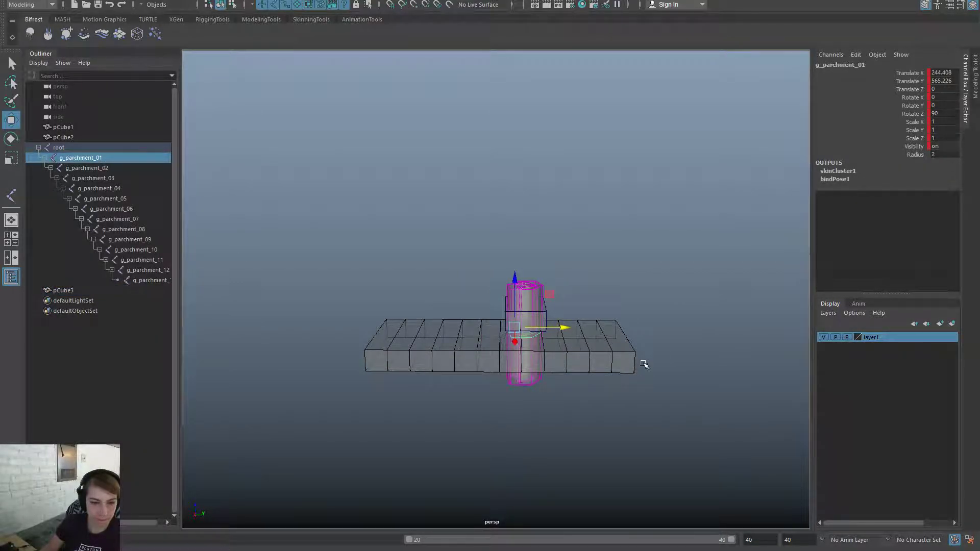
key("ctrl+z")
key("ctrl+z")
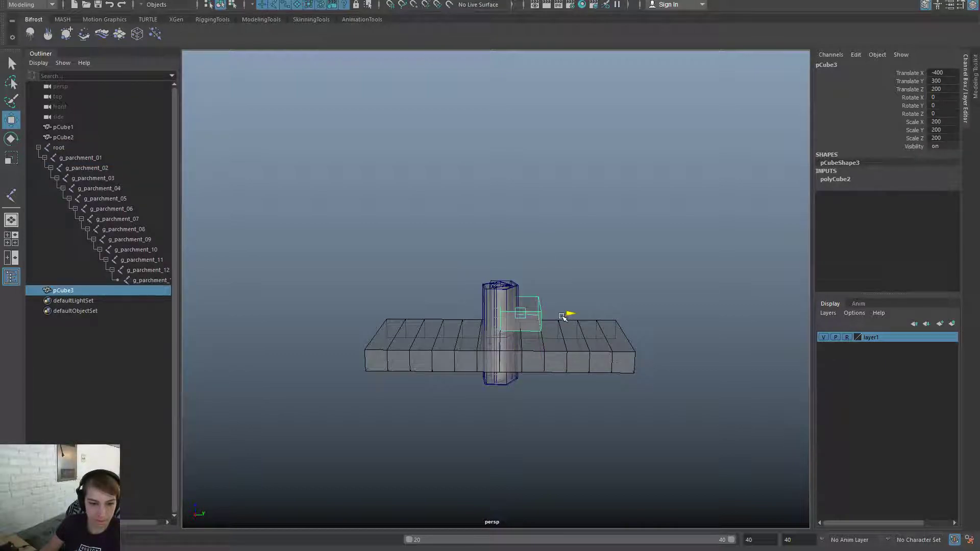
Move the rolled-up g_parchment_01 joint to Translate X 194.408, in line with the reference cube, and play the animation
left_click(84, 159)
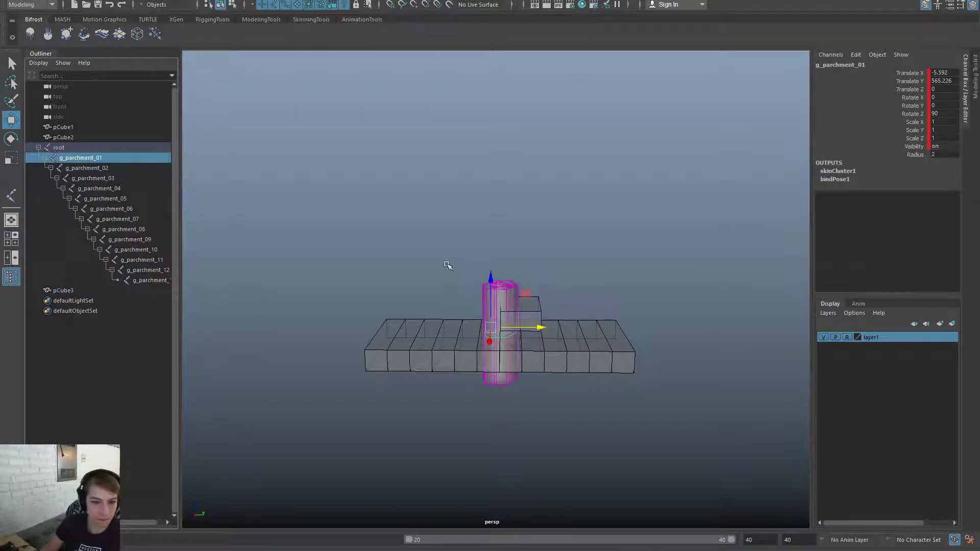
left_click_drag(538, 332, 561, 328)
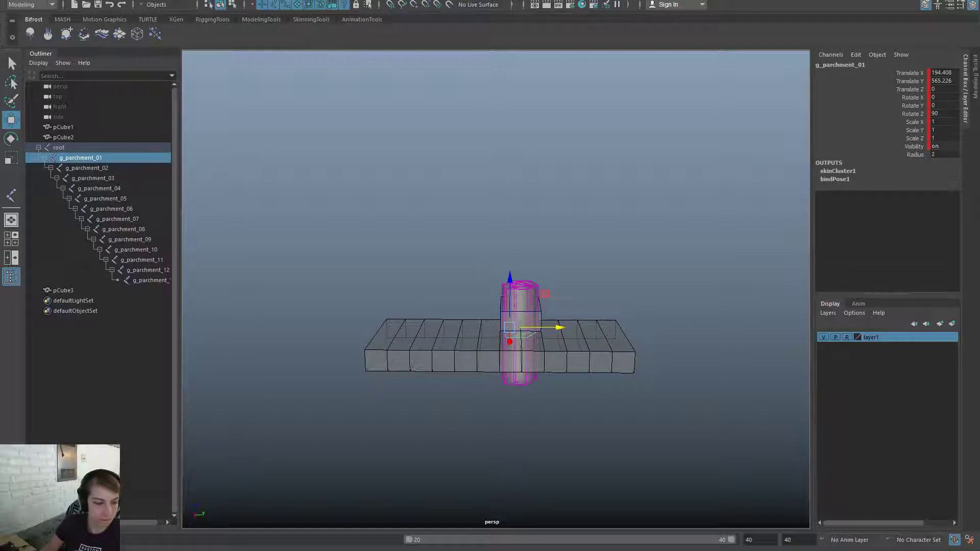
key("alt+v")
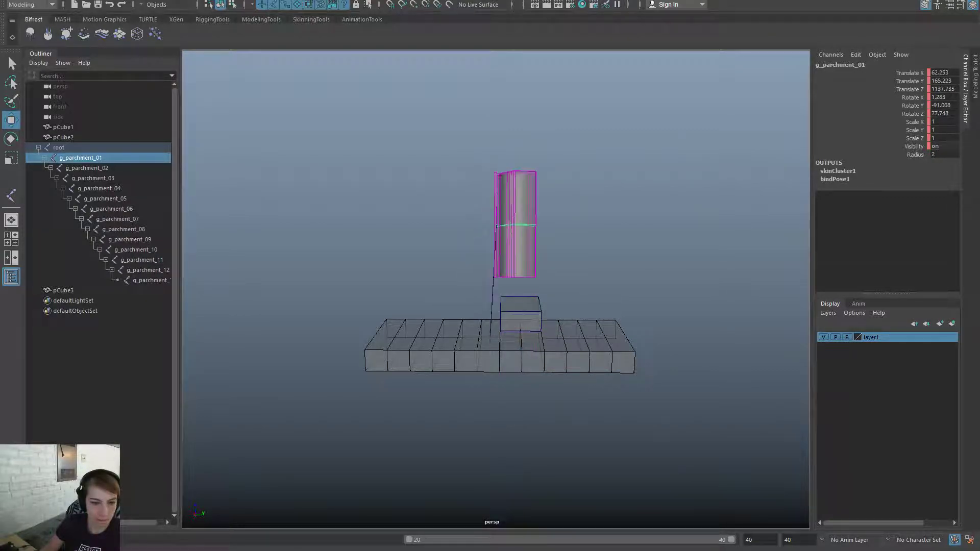
Shift g_parchment_01 sideways on the in-between frames, to Translate X -508.794 in the half-rolled pose, and play the animation
left_click_drag(544, 209, 556, 210)
key("alt+v")
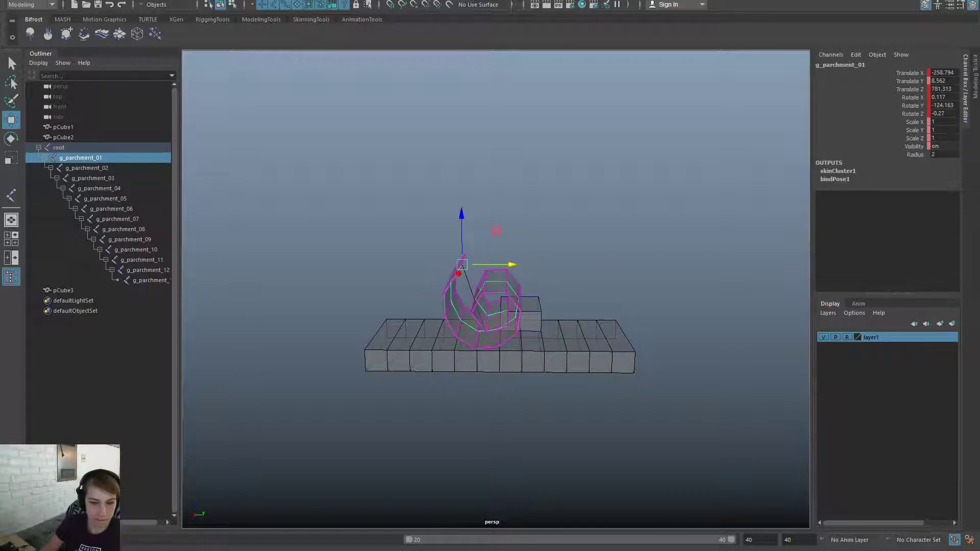
left_click_drag(511, 259, 368, 327)
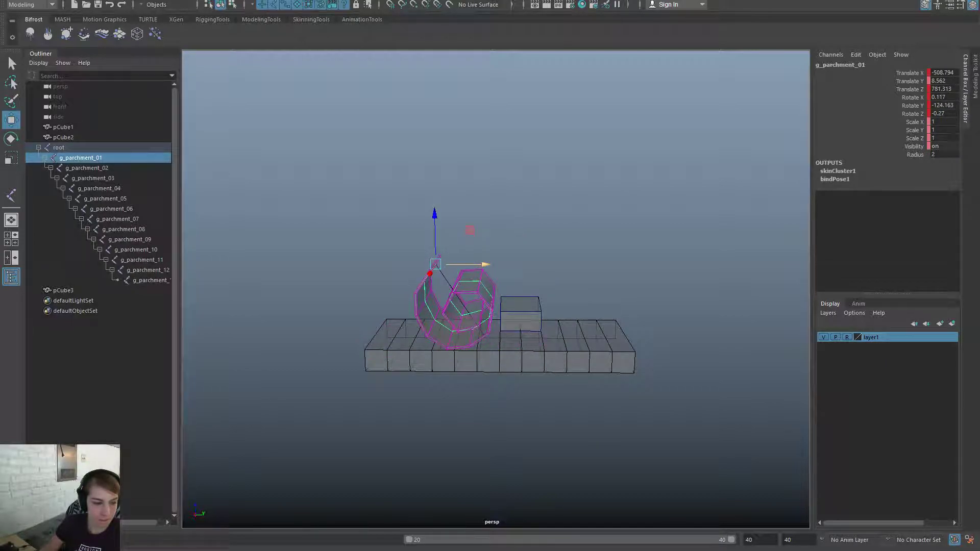
key("alt+v")
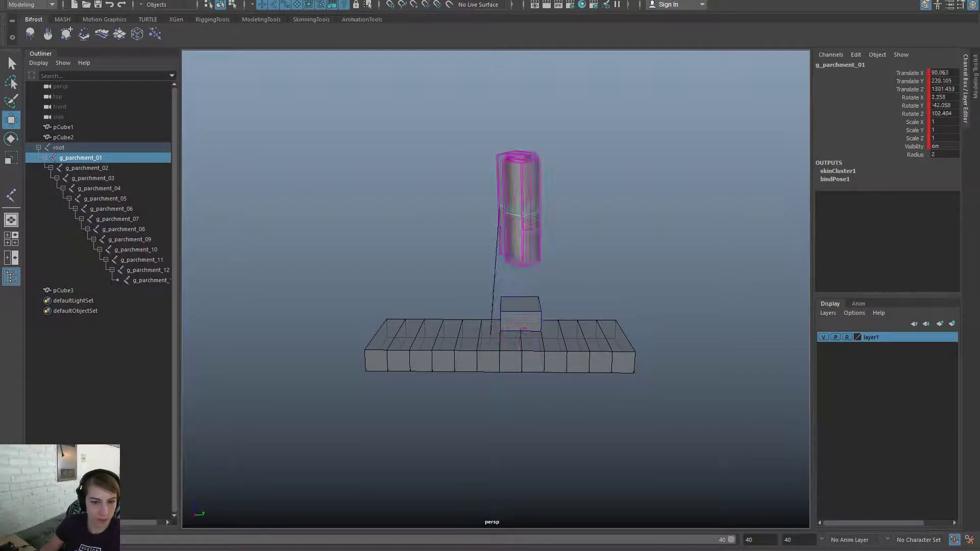
Set the playback range to end at frame 20 and select pCube1 with all joints from root to the last parchment joint
left_click(432, 460)
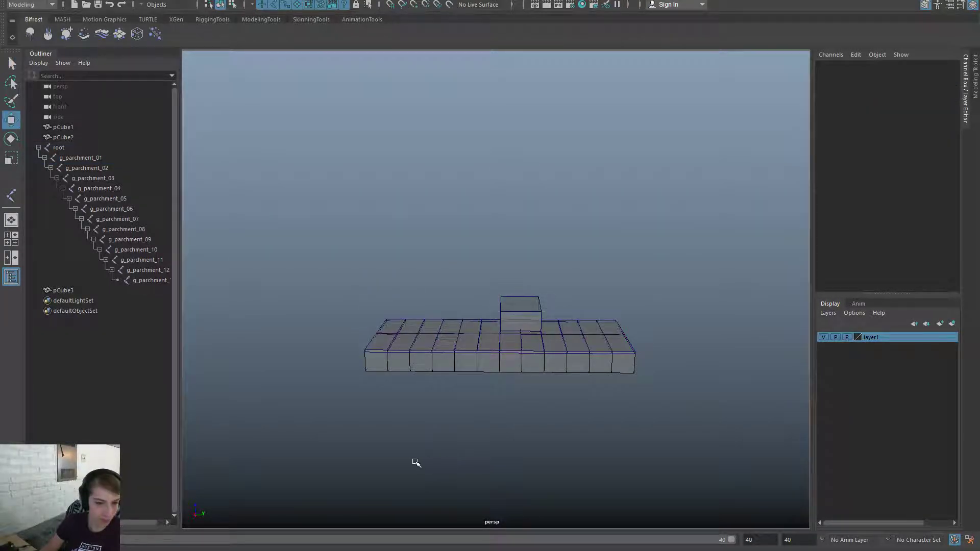
type("20")
key("Return")
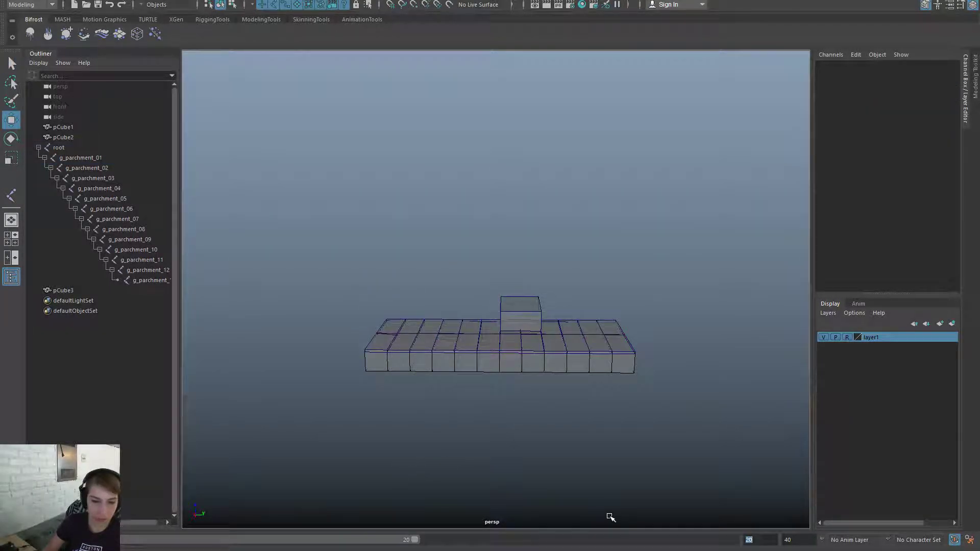
left_click(82, 149)
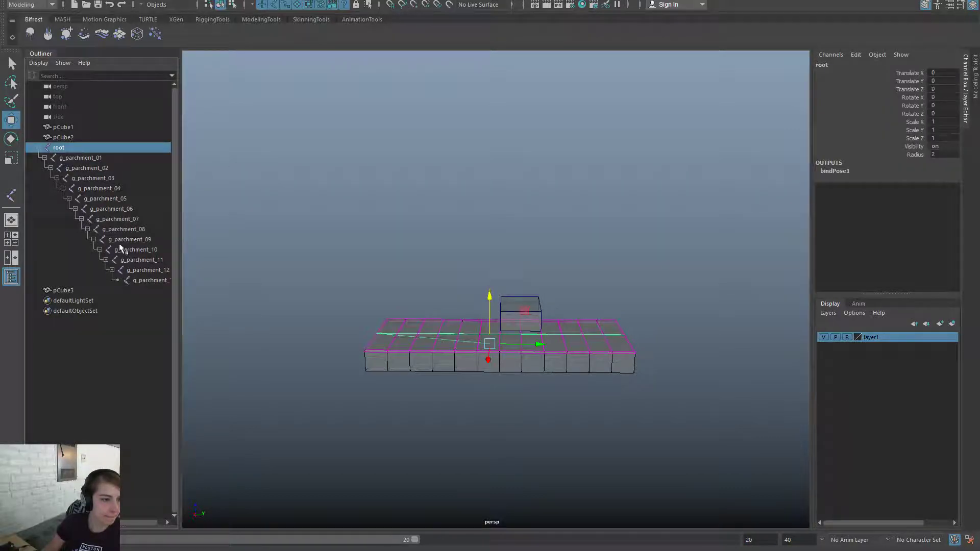
left_click(153, 280, "shift")
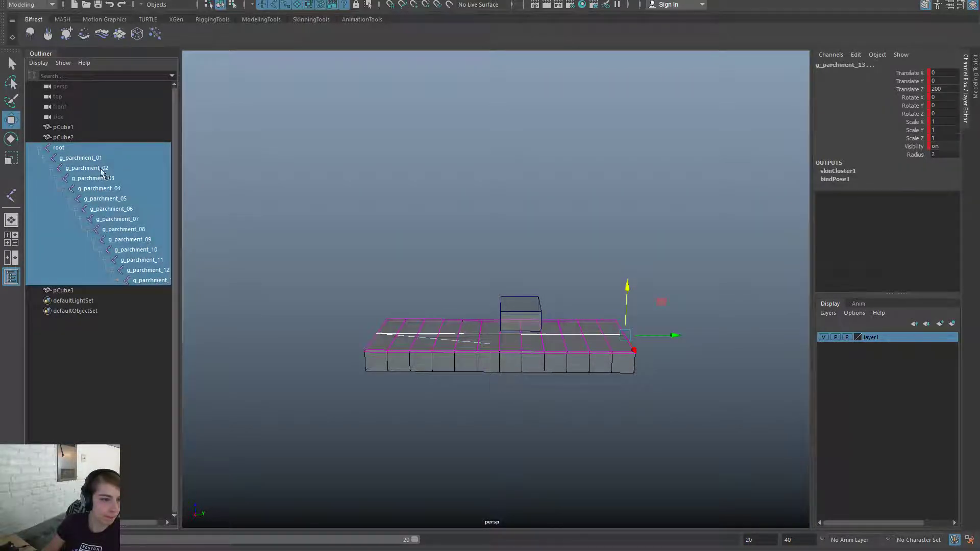
left_click(91, 128, "ctrl")
Export the selected mesh and joints as FBX, overwriting smStageA_Close.fbx in the SmStages folder
key("space")
left_click(394, 139)
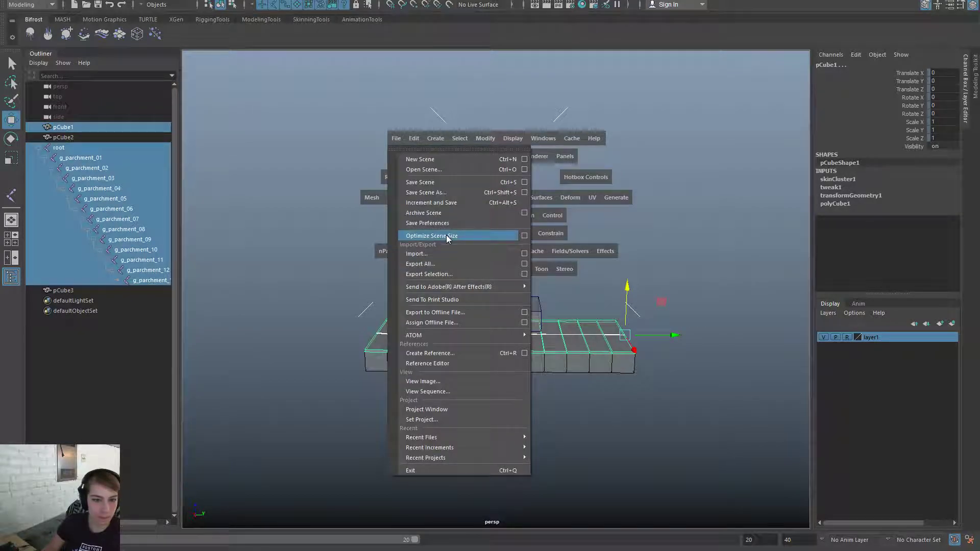
left_click(454, 271)
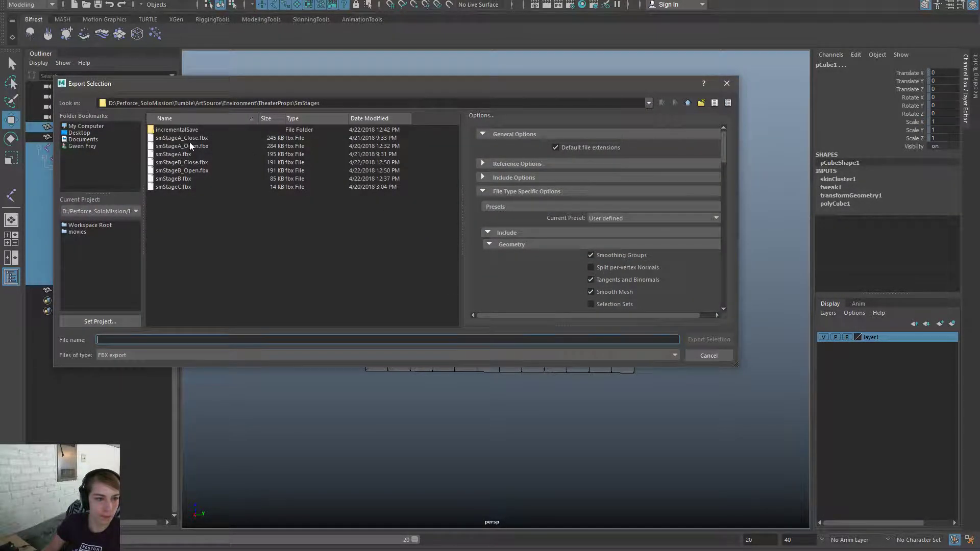
left_click(190, 147)
double_click(209, 145)
left_click(374, 242)
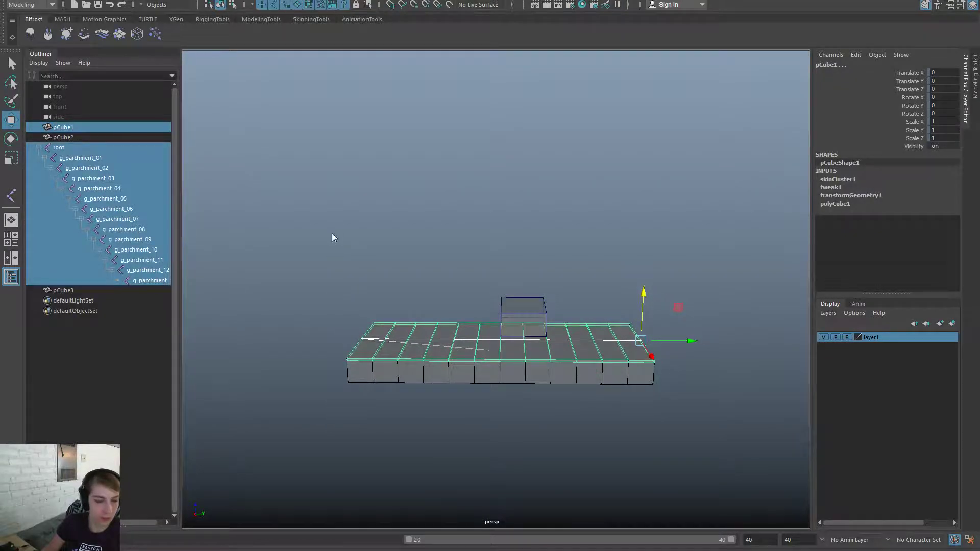
Export the same selection with the frame 20 to 40 range as FBX, overwriting smStageA_Open.fbx
key("space")
left_click(227, 204)
left_click(276, 340)
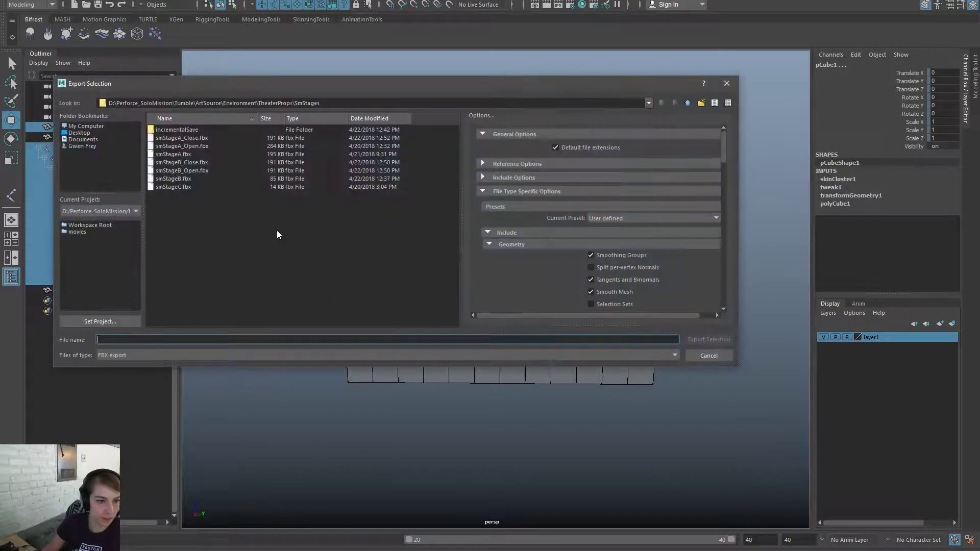
double_click(218, 148)
left_click(372, 241)
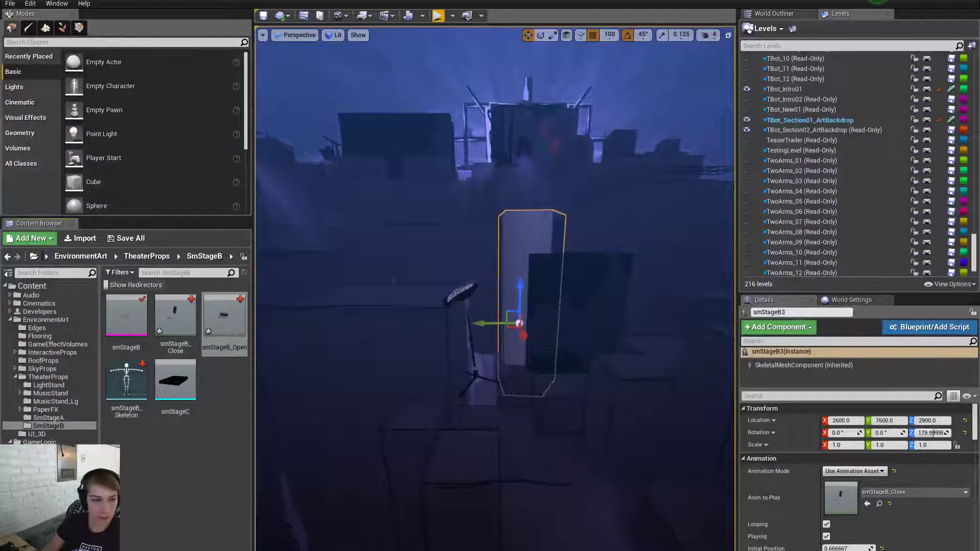
Switch to Unreal Editor and reimport the smStageB_Close and smStageB_Open animations together
right_click(168, 324)
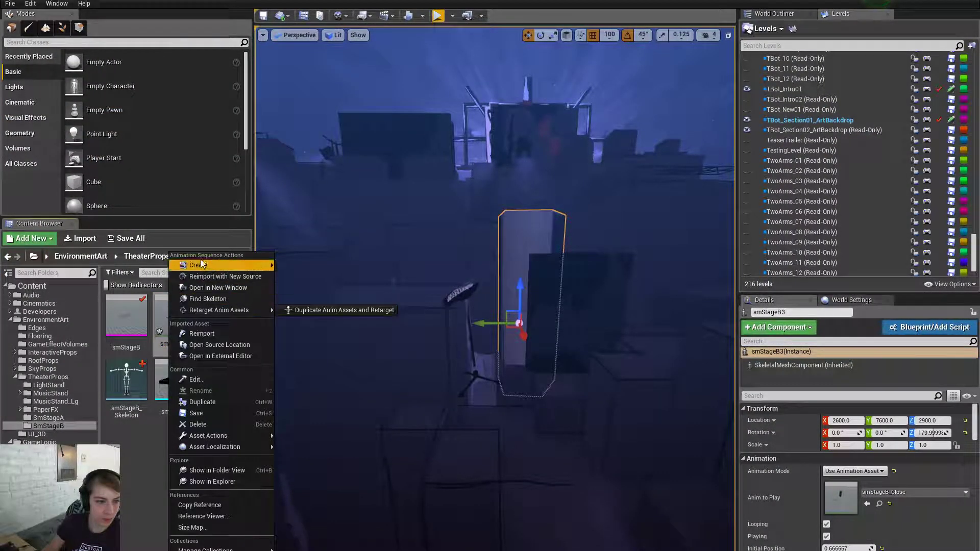
left_click(201, 333)
Try smStageB3 at a Y location of 7500 and with an animation initial position of 0.0, undoing each change
left_click_drag(478, 323, 457, 323)
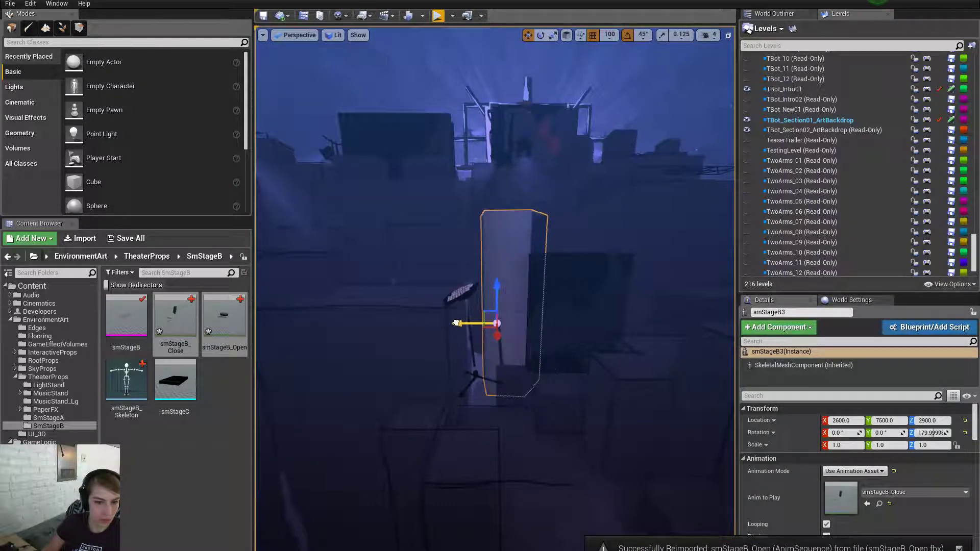
key("ctrl+z")
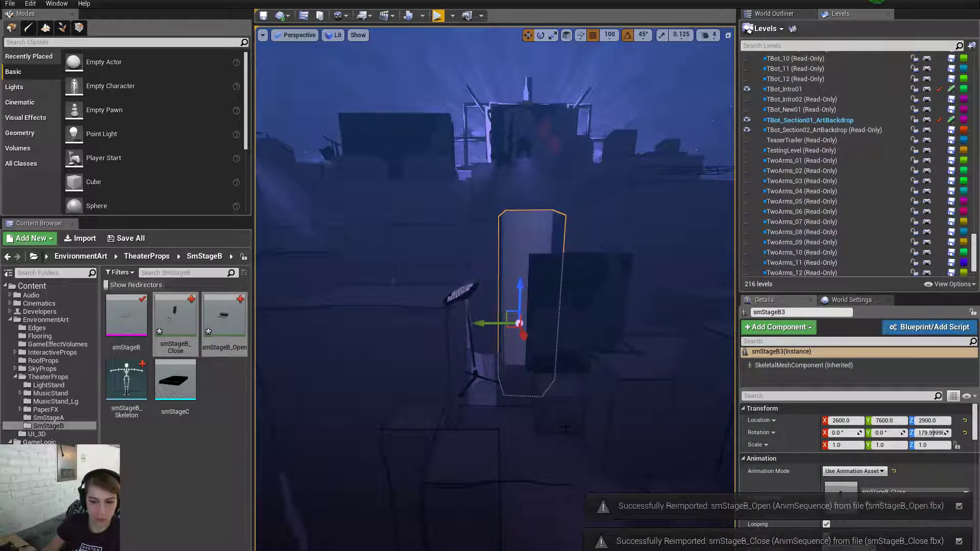
left_click(165, 436)
left_click_drag(861, 548, 837, 548)
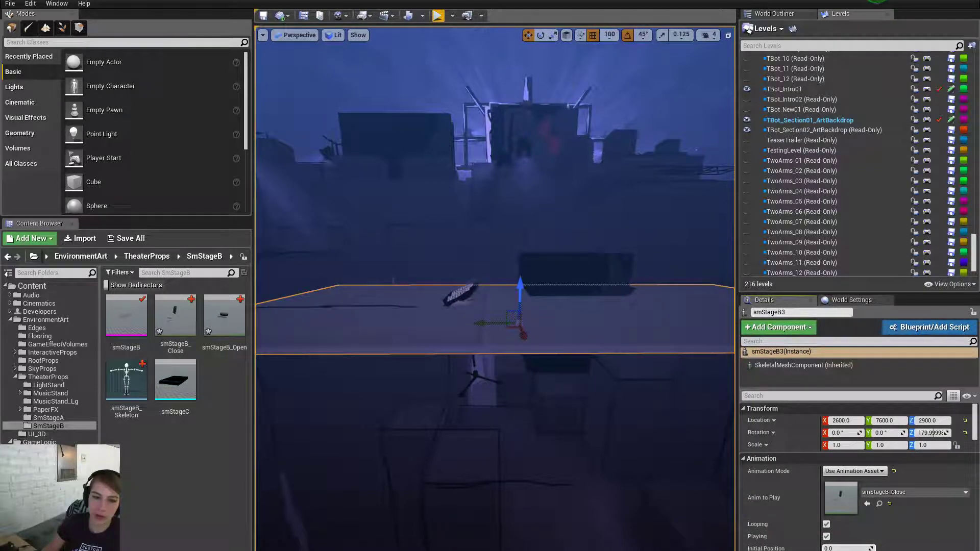
key("ctrl+z")
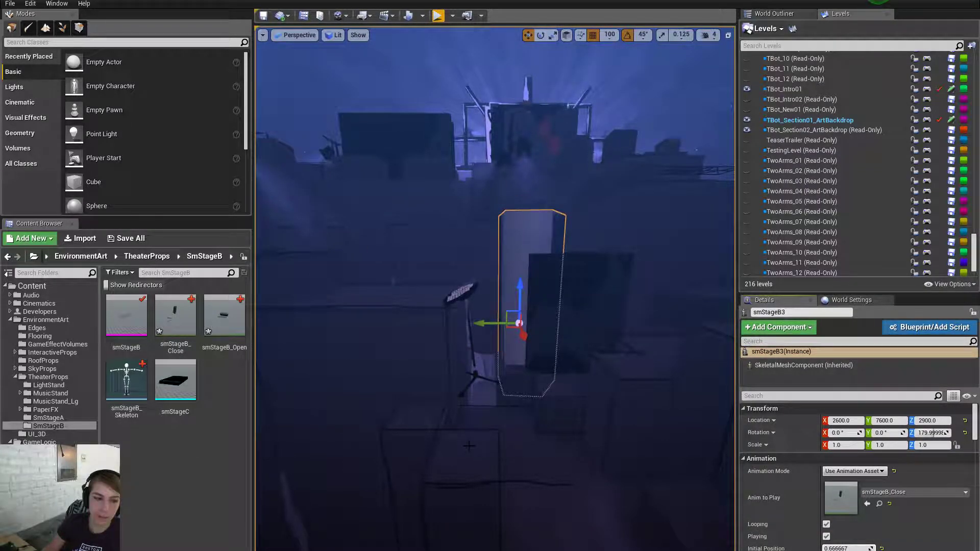
Reimport only the smStageB_Close animation asset
right_click(189, 320)
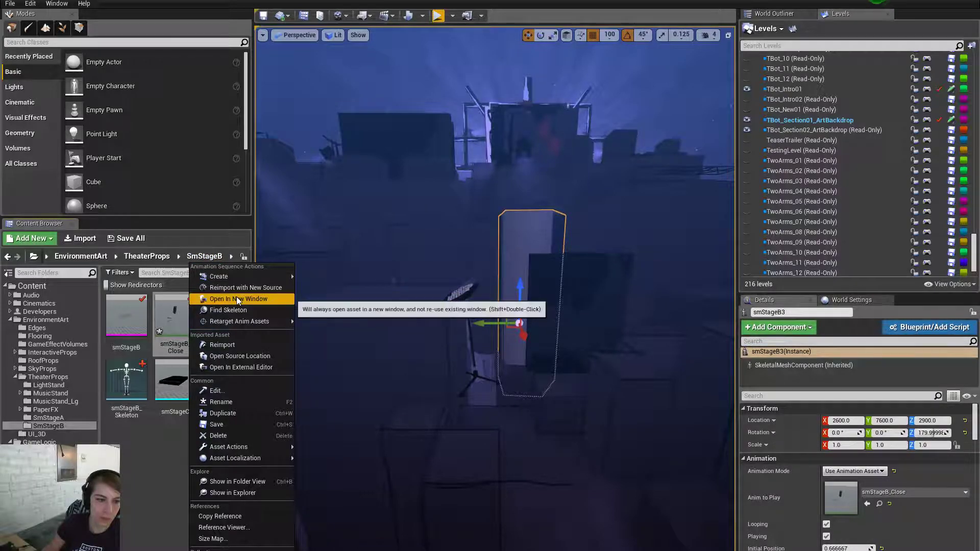
left_click(235, 342)
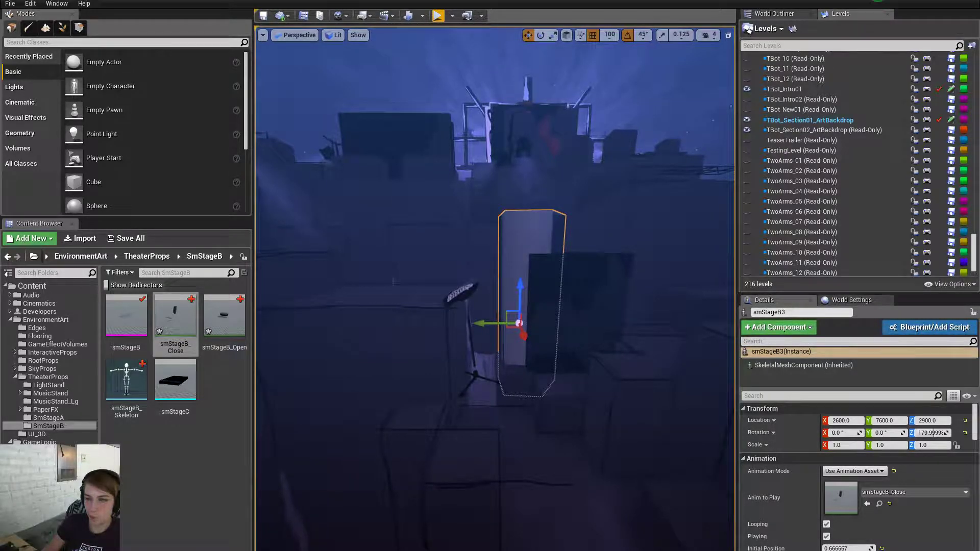
Switch to Maya and lower the rolled-up parchment at the end of the close animation by moving g_parchment_01 to Translate Z -200
key("alt+Tab")
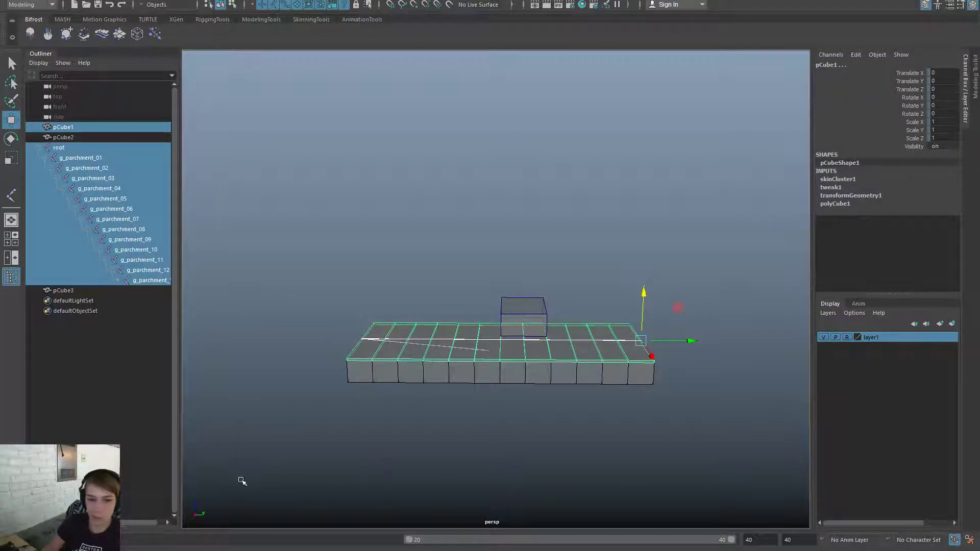
key("alt+v")
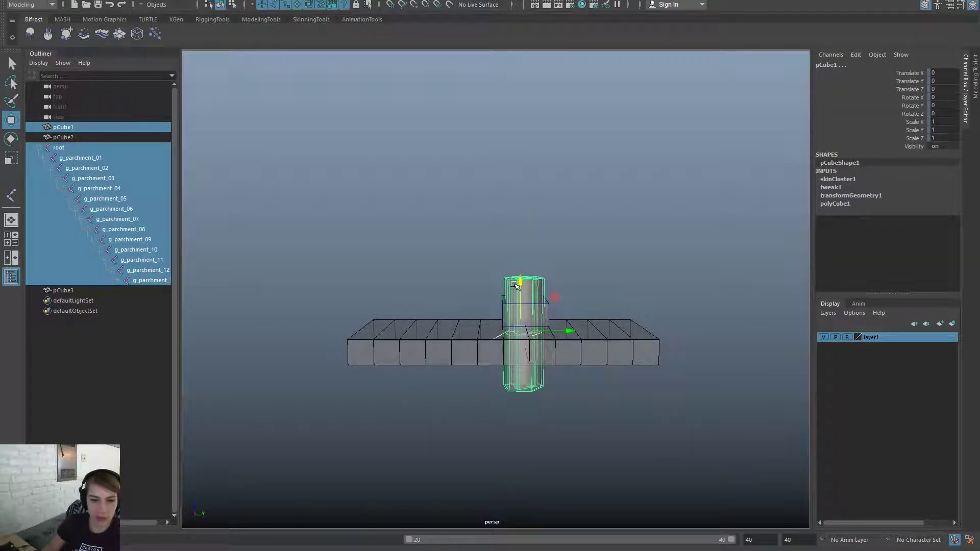
left_click(89, 157)
left_click_drag(519, 280, 514, 292)
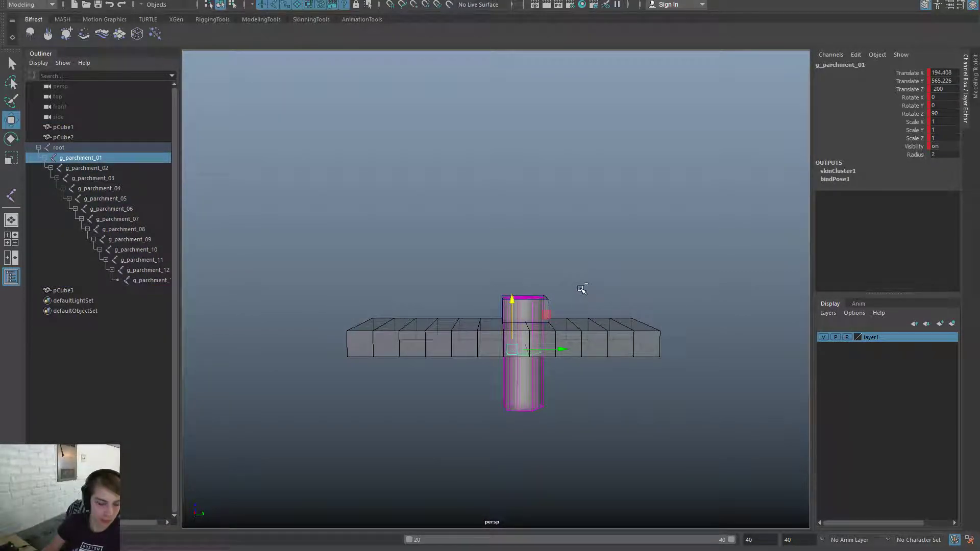
Export the whole scene with the frame 20 to 40 range as FBX, overwriting smStageB_Open.fbx
key("space")
left_click(281, 128)
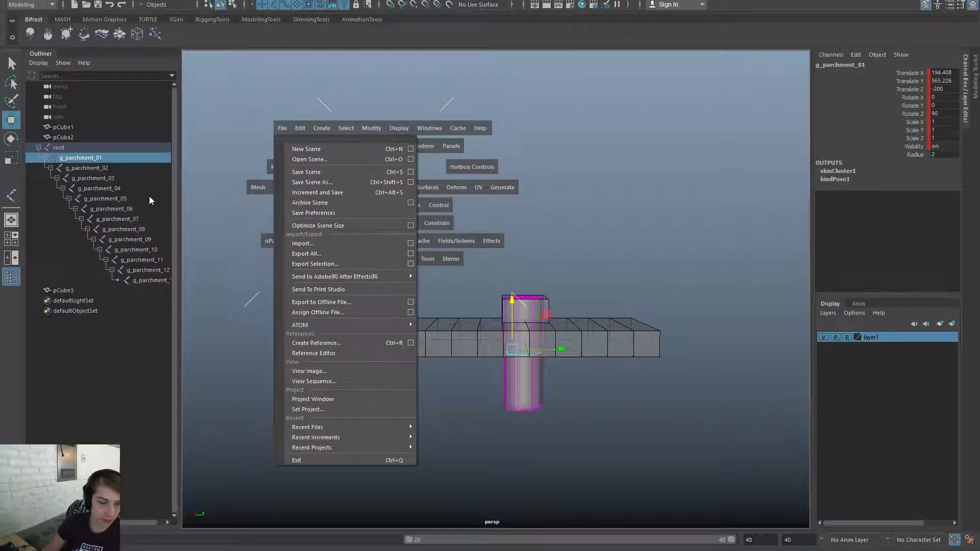
key("space")
left_click(261, 167)
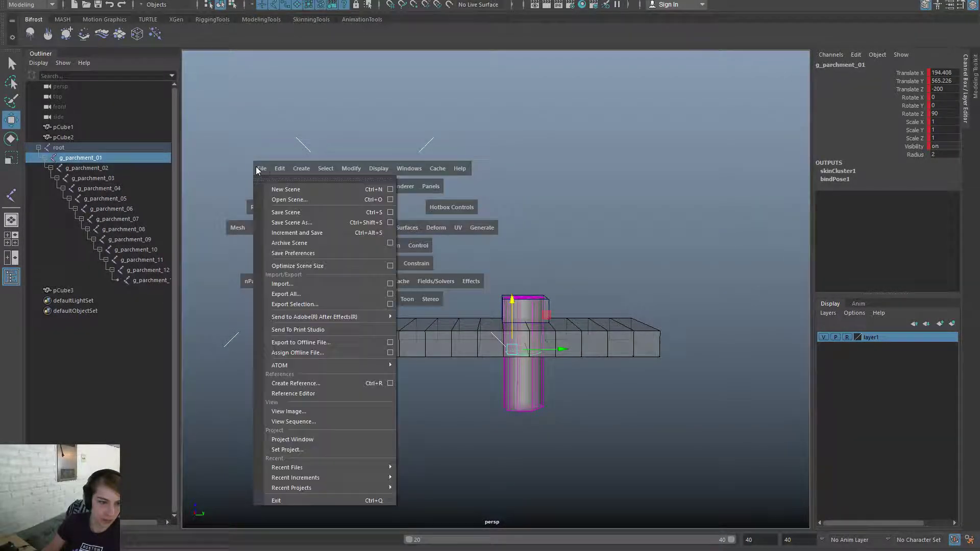
left_click(311, 299)
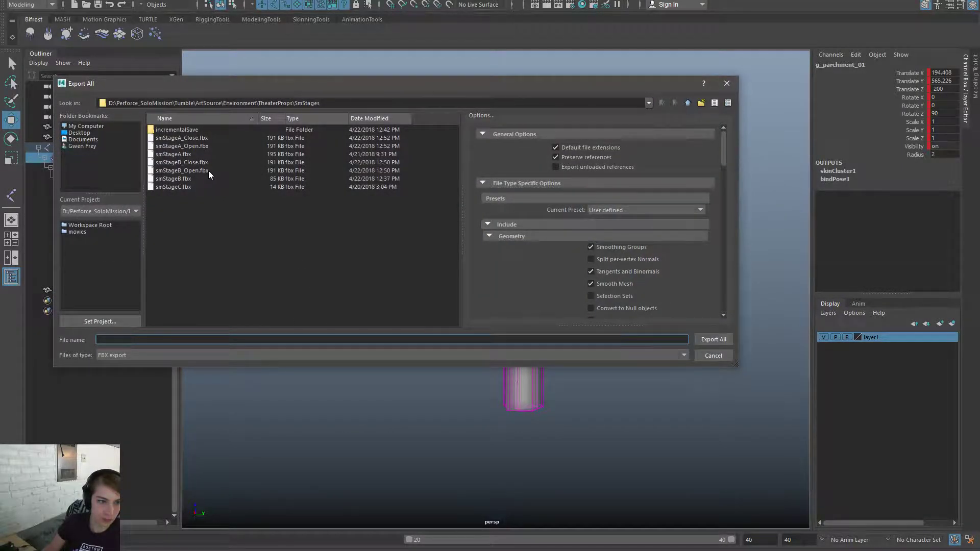
left_click(208, 170)
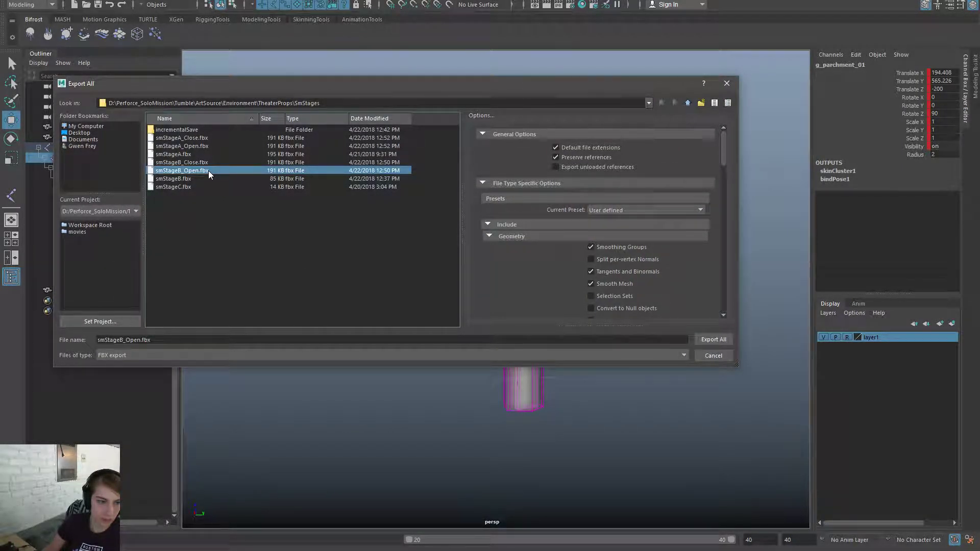
double_click(204, 170)
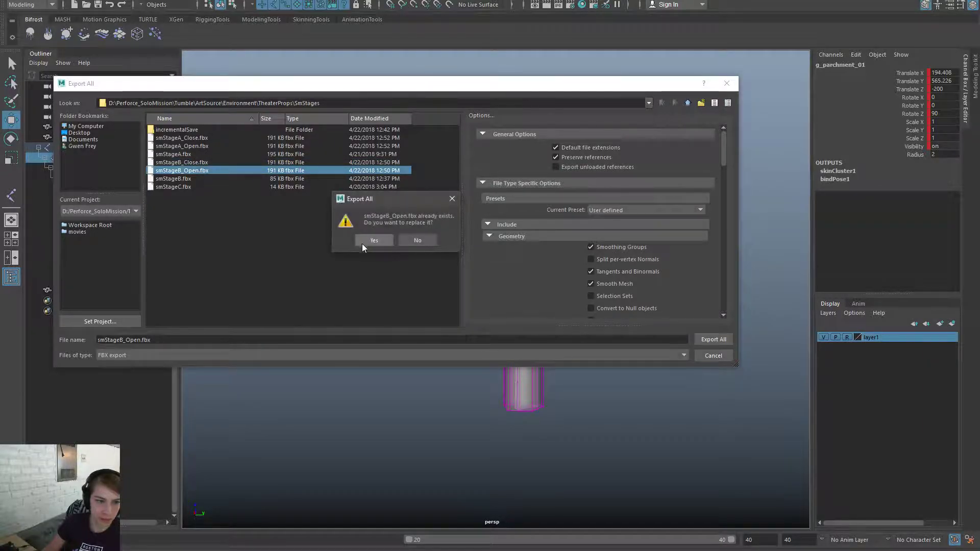
left_click(362, 243)
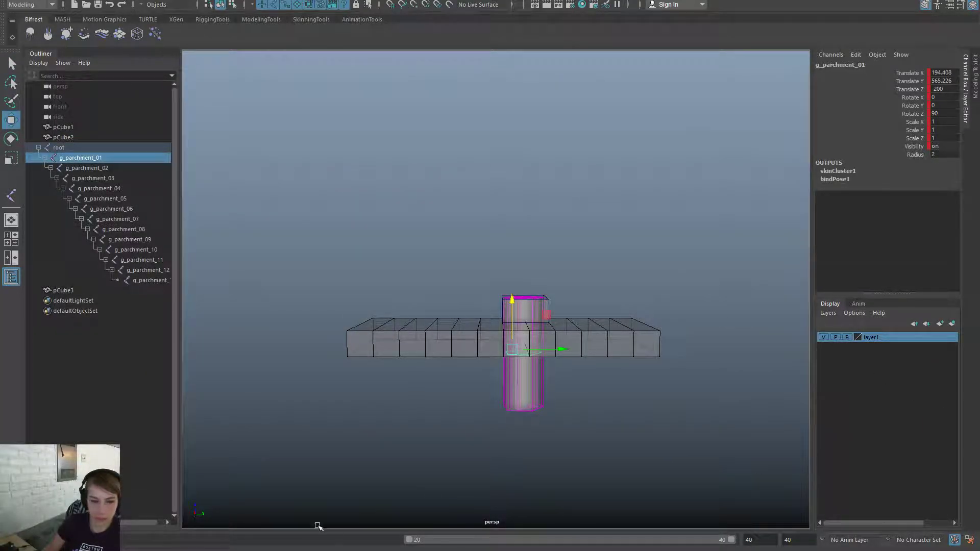
Shift the playback range to end at frame 20 and export the whole scene as FBX, overwriting smStageB_Close.fbx
left_click_drag(480, 540, 163, 540)
key("alt+v")
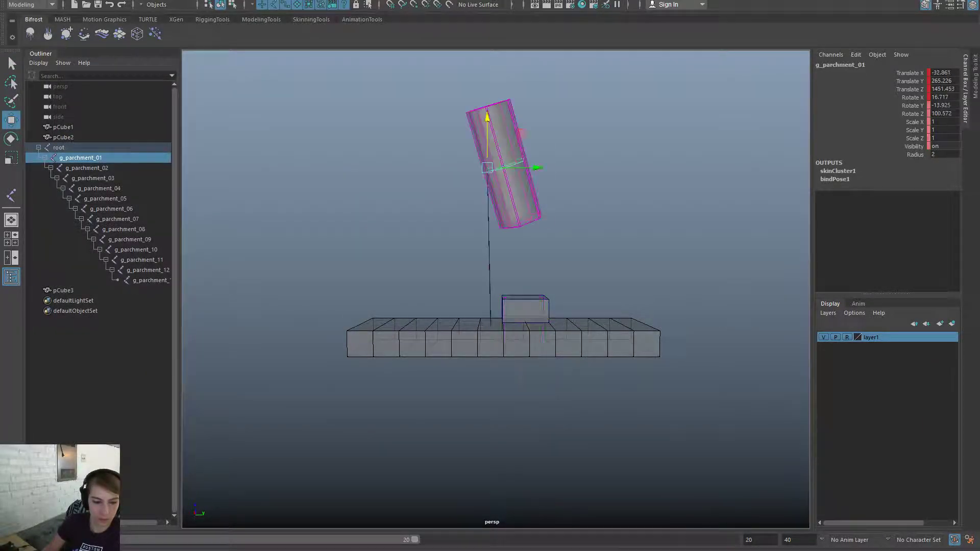
key("space")
left_click_drag(347, 179, 430, 304)
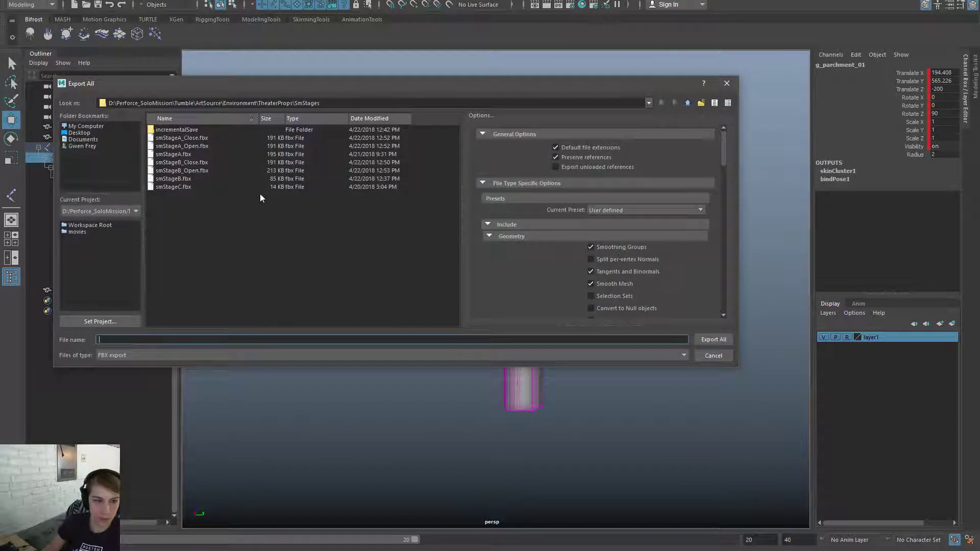
double_click(210, 161)
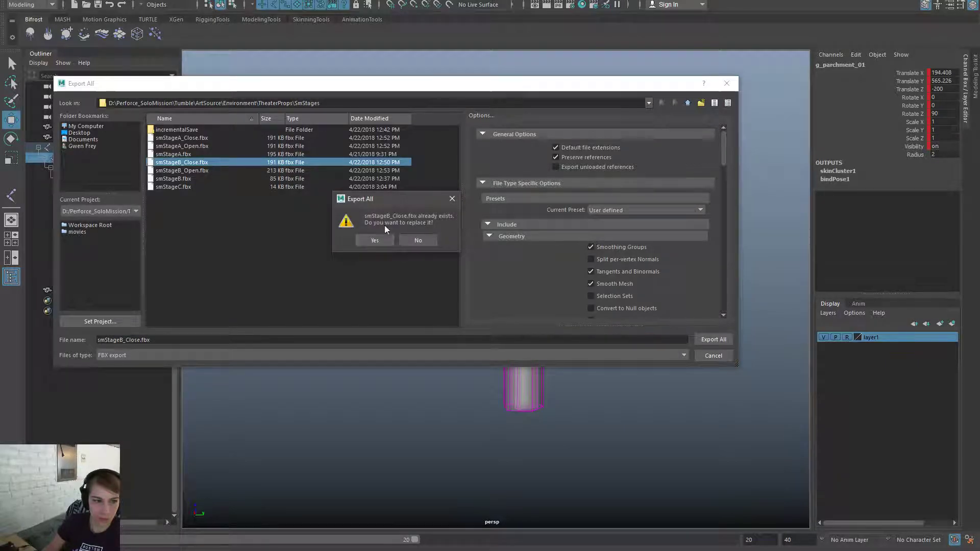
left_click(378, 239)
Switch to Unreal Editor and reimport the smStageB_Open and smStageB_Close animations together
key("alt+Tab")
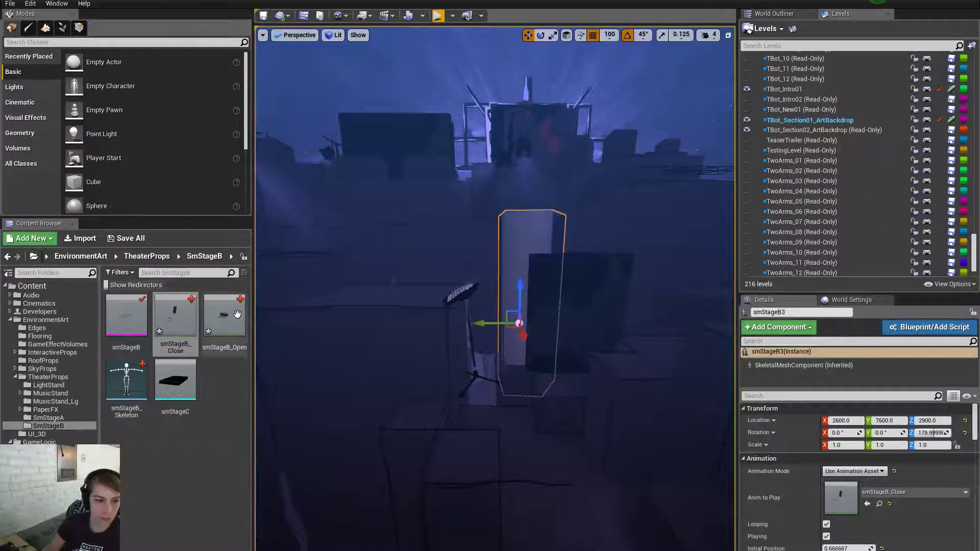
left_click(233, 317)
right_click(185, 326)
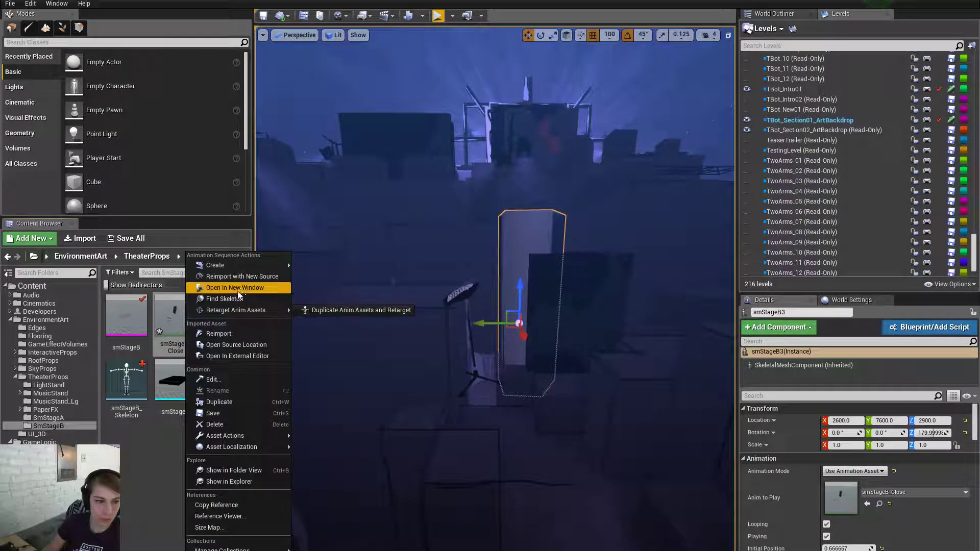
left_click(240, 331)
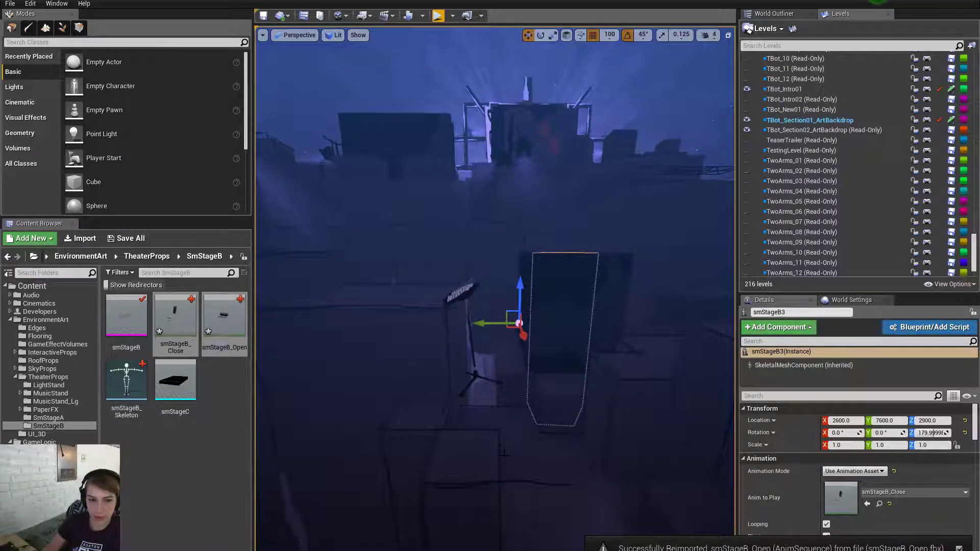
Lower the dark smStageB block below the rolled stage to Z location 2400 and reduce its Y scale to 0.154828
mouse_move(504, 453)
right_mouse_down()
mouse_move(510, 433)
mouse_move(529, 449)
mouse_move(544, 440)
mouse_move(529, 438)
mouse_move(605, 440)
mouse_move(582, 432)
mouse_move(577, 444)
mouse_move(498, 440)
right_mouse_up()
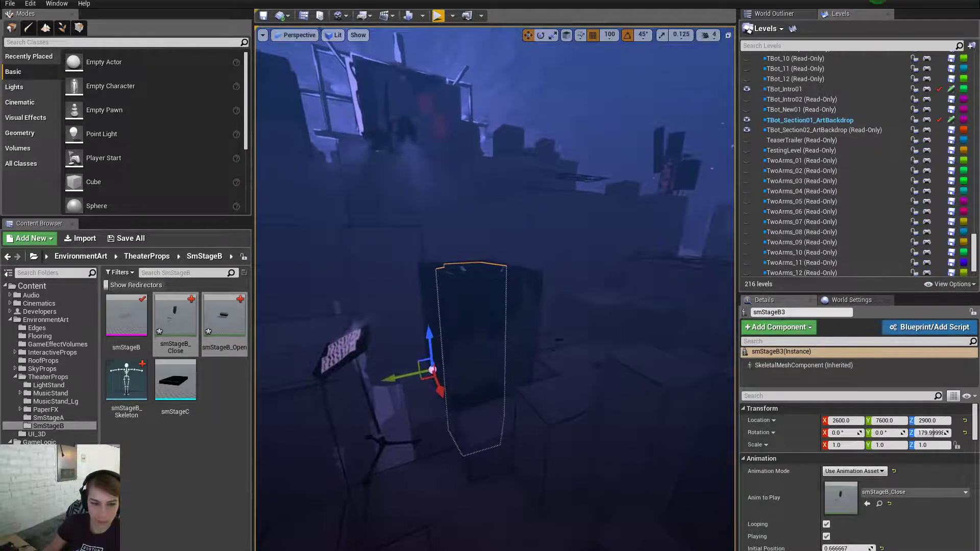
left_click(513, 314)
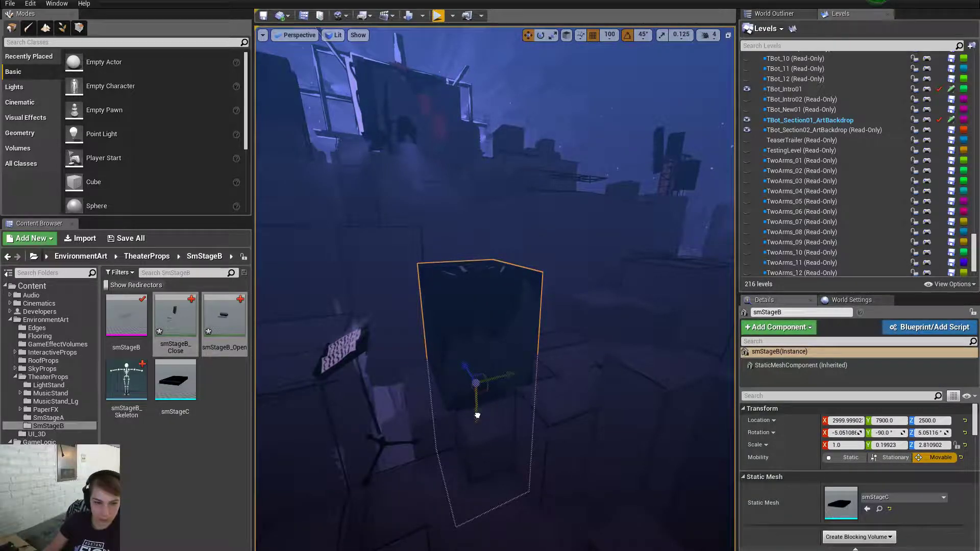
left_click_drag(477, 415, 478, 429)
mouse_move(557, 380)
right_mouse_down()
mouse_move(577, 358)
mouse_move(575, 386)
right_mouse_up()
left_click(603, 356)
left_click(548, 389)
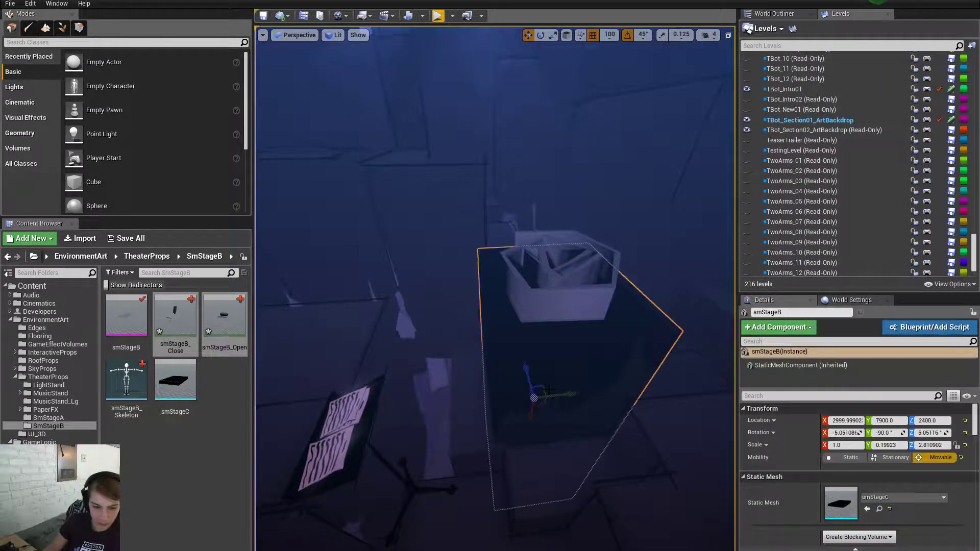
mouse_move(573, 396)
left_mouse_down()
mouse_move(551, 396)
mouse_move(561, 395)
left_mouse_up()
right_click_drag(561, 395, 508, 391)
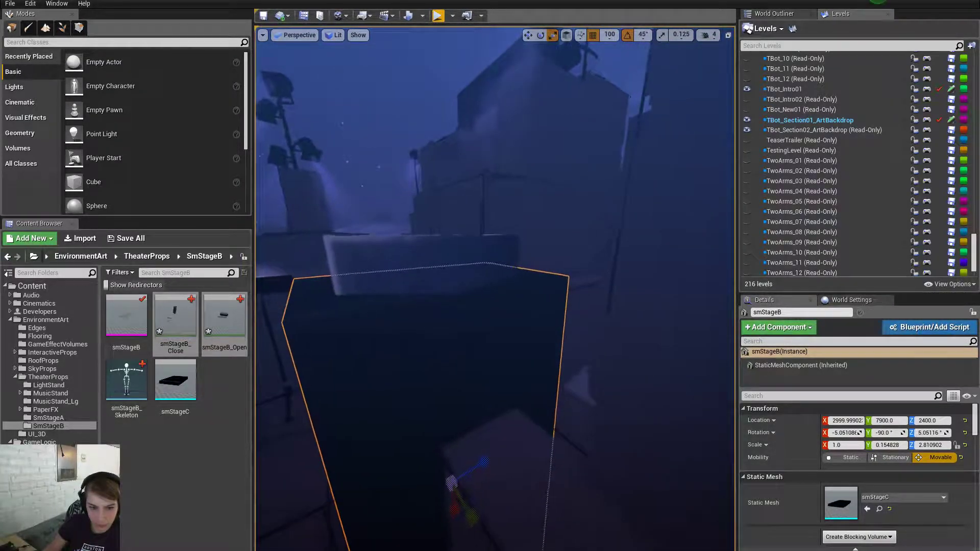
Lower the smStageB block further to a Z location of 1900 and check it against the rolled smStageB3 stage
left_click_drag(451, 519, 452, 529)
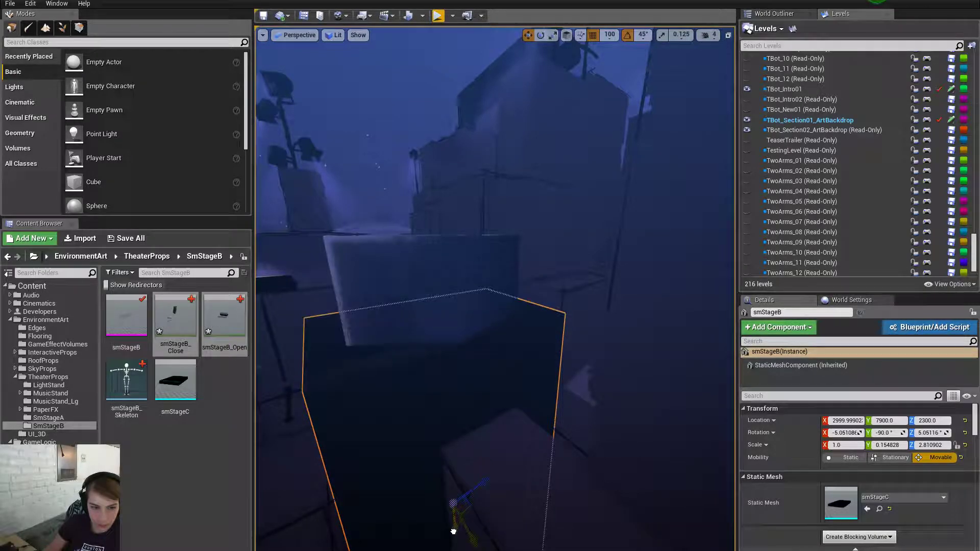
right_click_drag(453, 529, 504, 513)
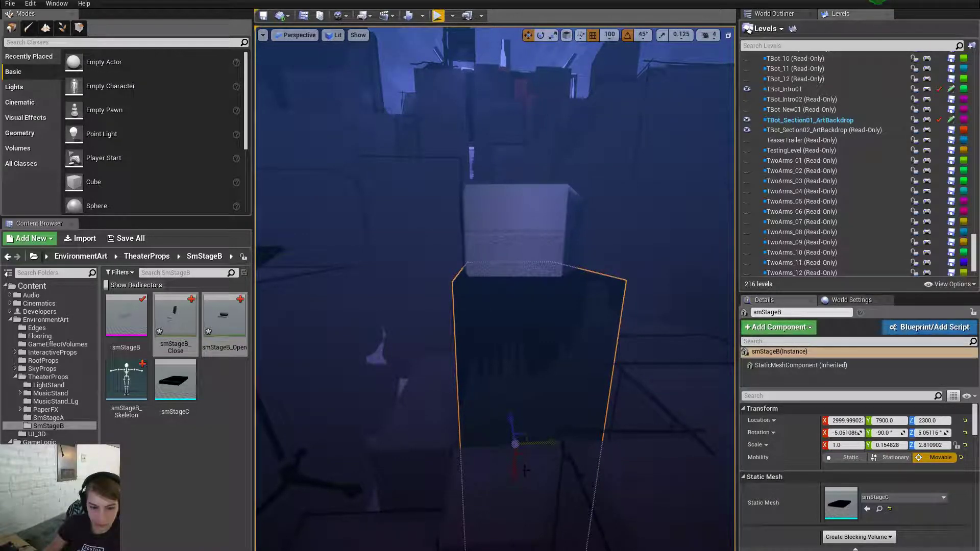
left_click_drag(514, 474, 526, 509)
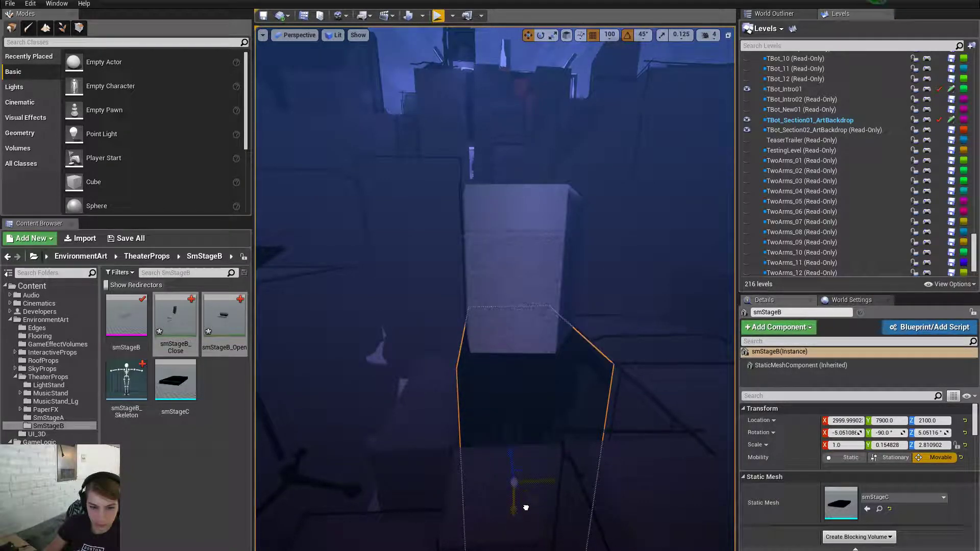
right_click_drag(504, 513, 504, 513)
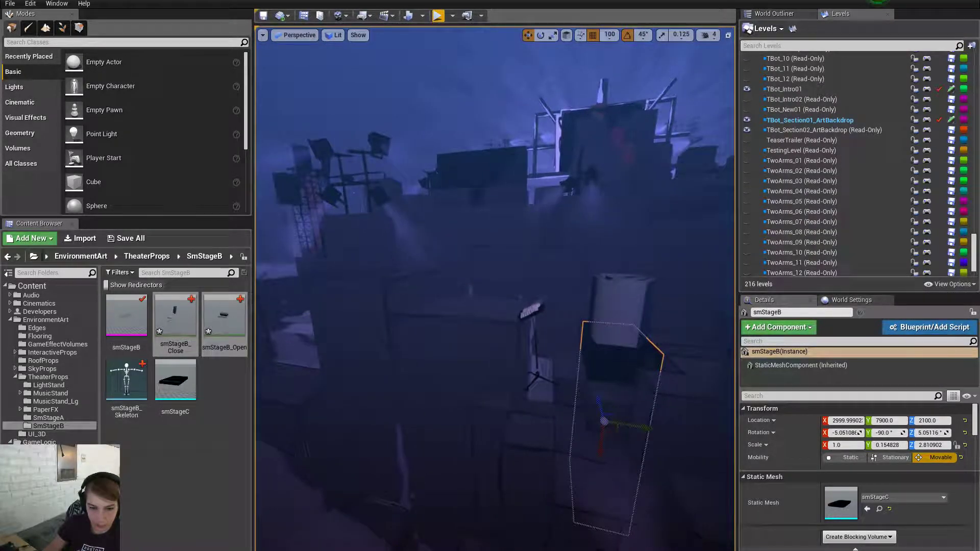
left_click_drag(603, 448, 604, 471)
right_click_drag(526, 356, 525, 356)
left_click(478, 359)
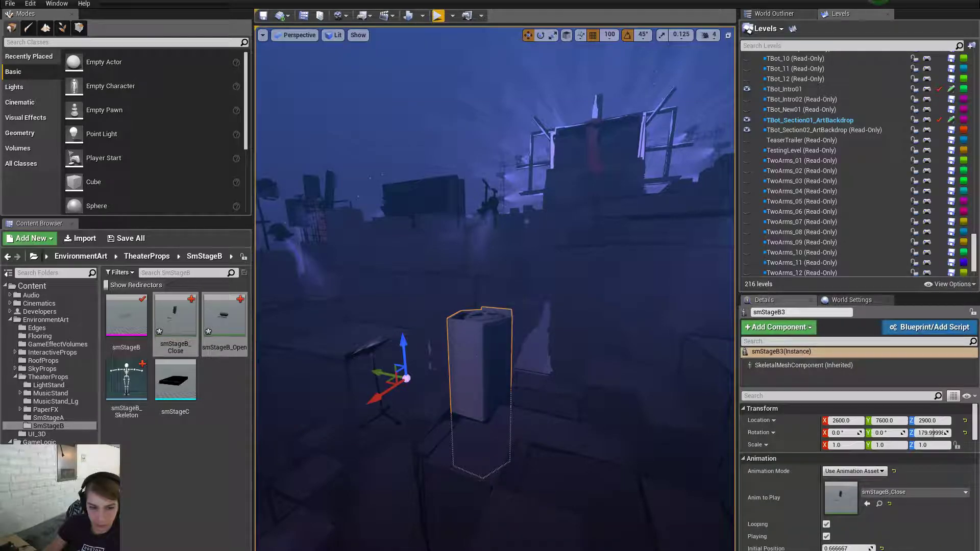
right_click_drag(477, 359, 533, 329)
left_click(545, 426)
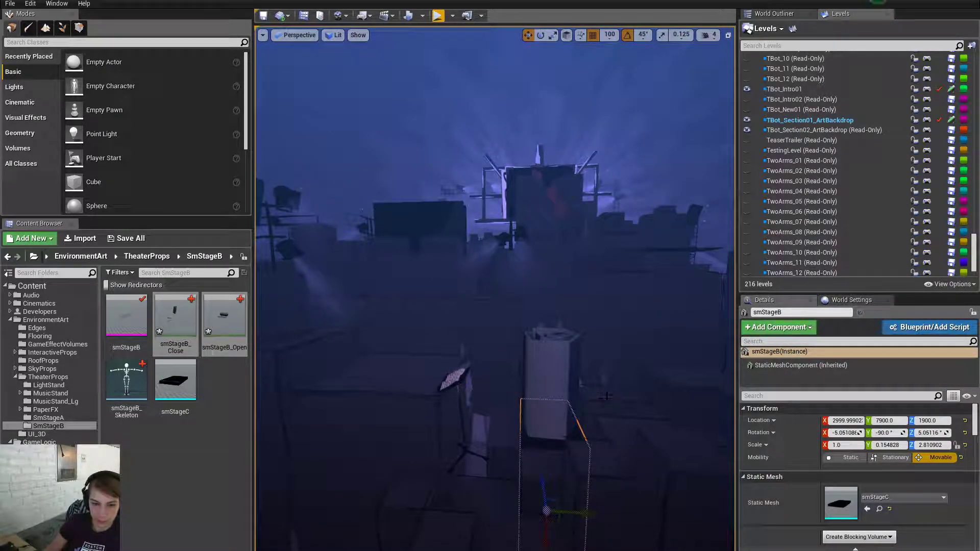
mouse_move(606, 396)
right_mouse_down()
mouse_move(568, 395)
mouse_move(614, 393)
right_mouse_up()
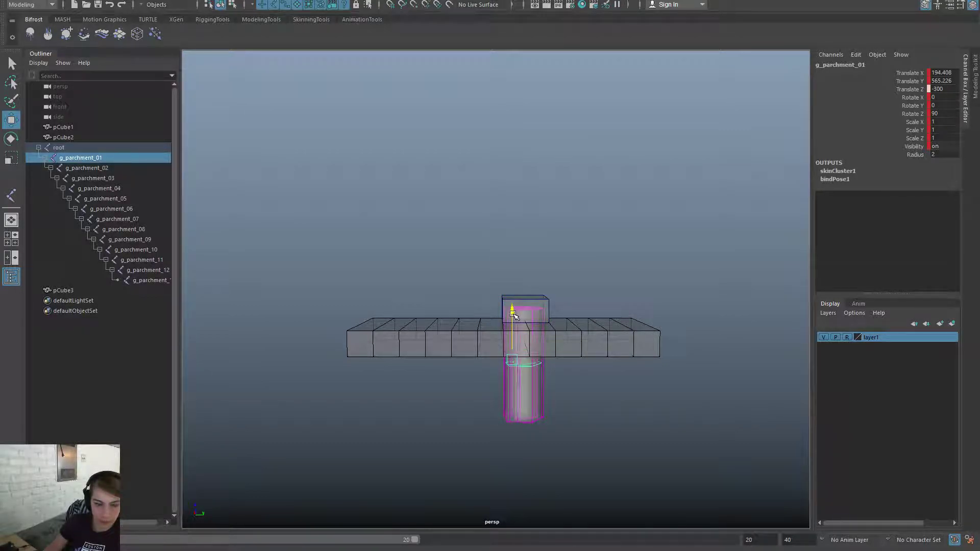
In Maya, lower the rolled-up parchment further by moving g_parchment_01 to Translate Z -400
left_click_drag(513, 315, 537, 305)
left_click_drag(592, 334, 560, 317, "alt")
left_click_drag(503, 295, 527, 322)
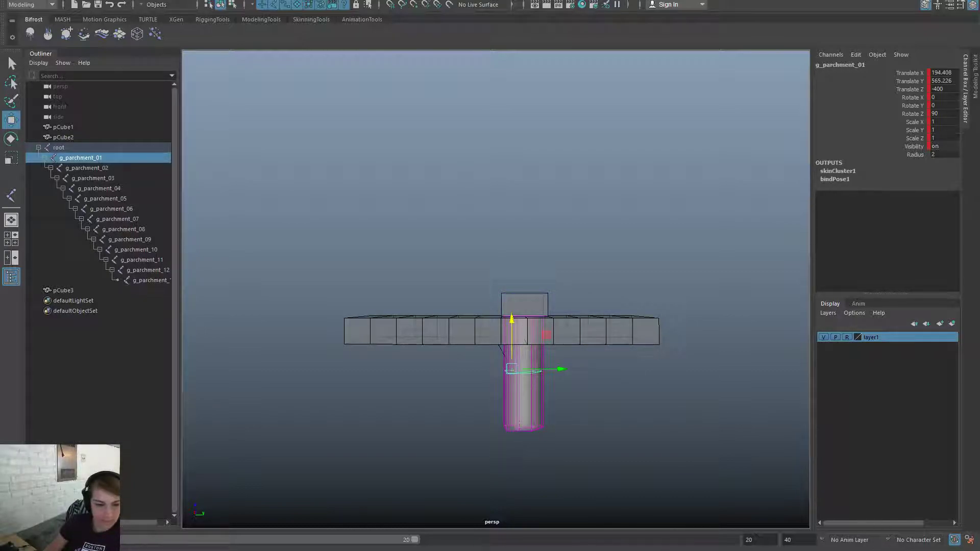
key("alt+v")
Export the whole scene with the range ending at frame 20 as FBX, overwriting smStageB_Close.fbx
key("space")
left_click_drag(357, 221, 427, 345)
double_click(185, 162)
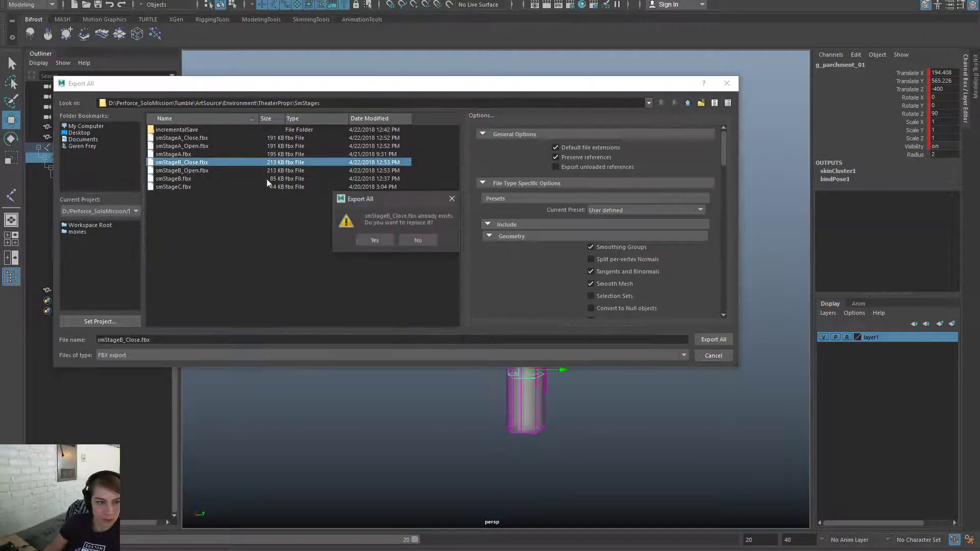
left_click(386, 242)
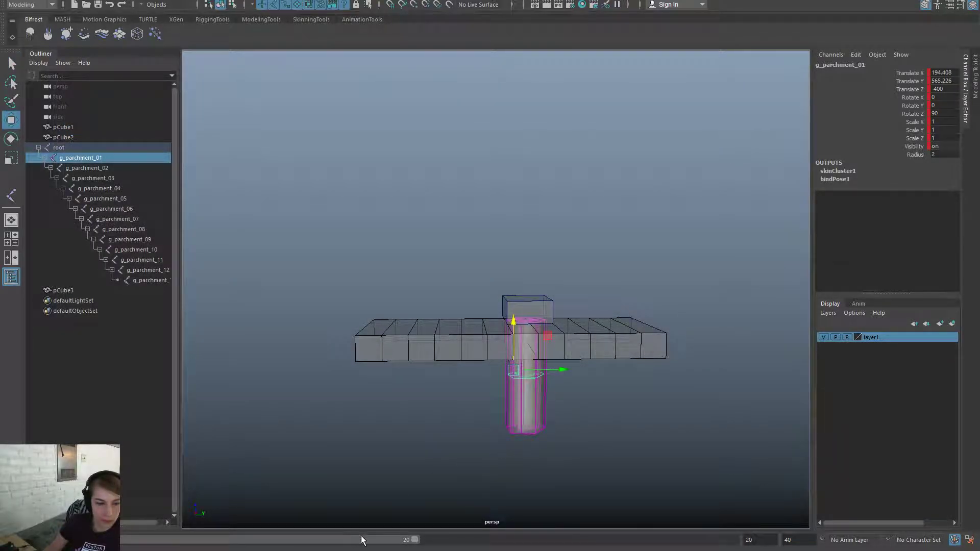
Shift the playback range to frames 20 to 40 and export the whole scene as FBX, overwriting smStageB_Open.fbx
left_click_drag(361, 540, 679, 544)
key("space")
left_click(318, 194)
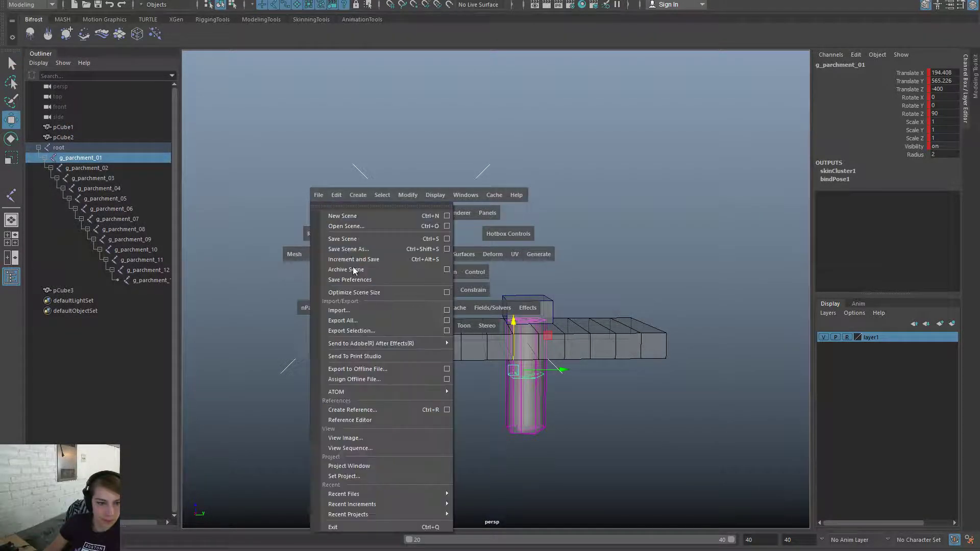
left_click(381, 320)
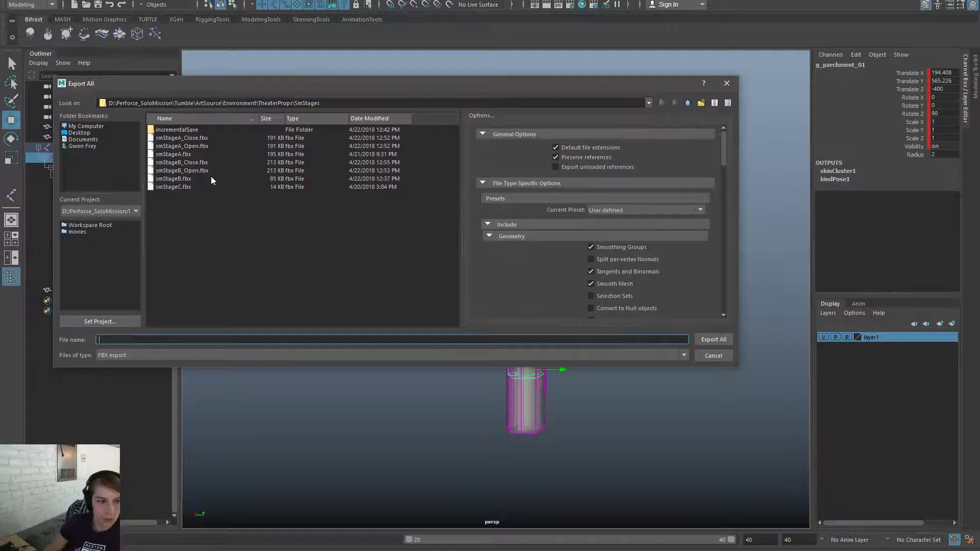
left_click(202, 148)
double_click(200, 170)
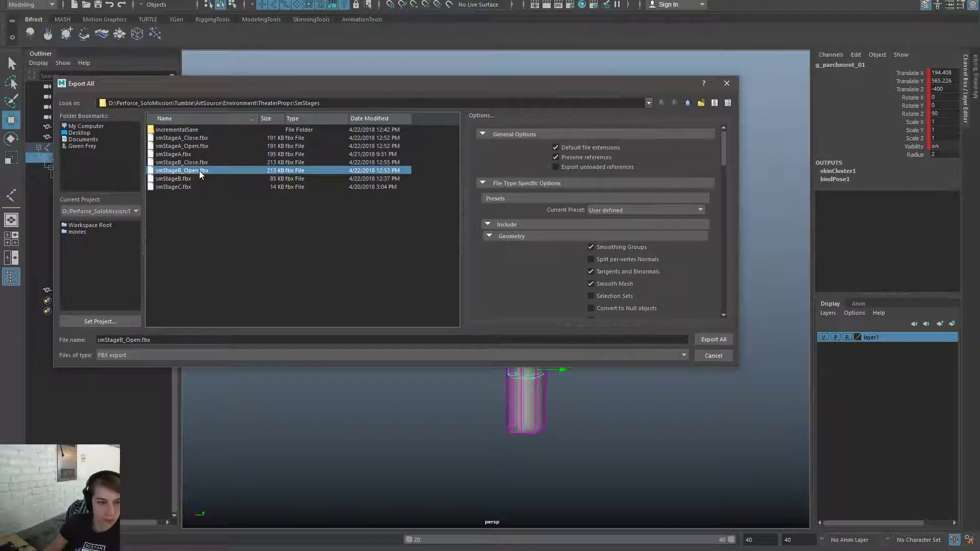
left_click(375, 243)
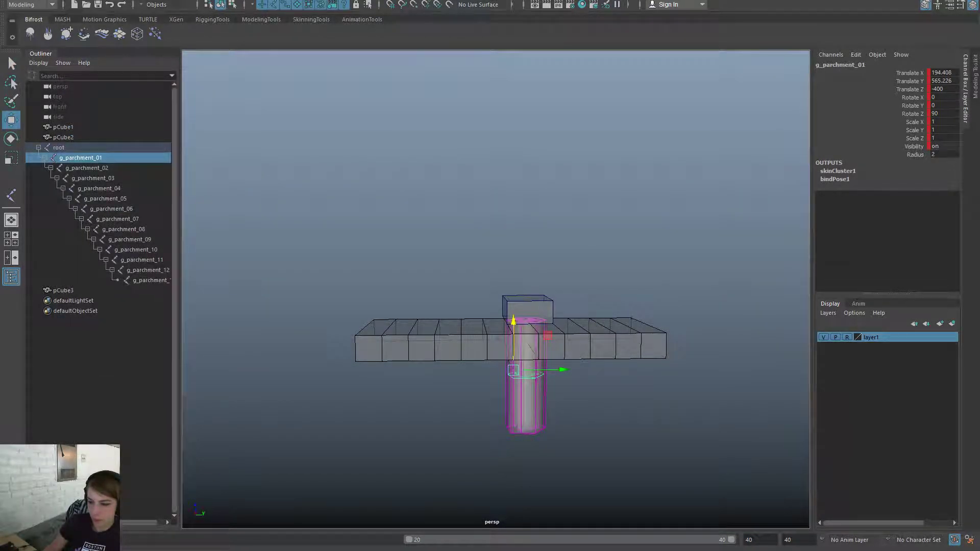
Return to Unreal Editor and reimport both smStageB animations from the updated FBX files
key("alt+Tab")
right_click(168, 332)
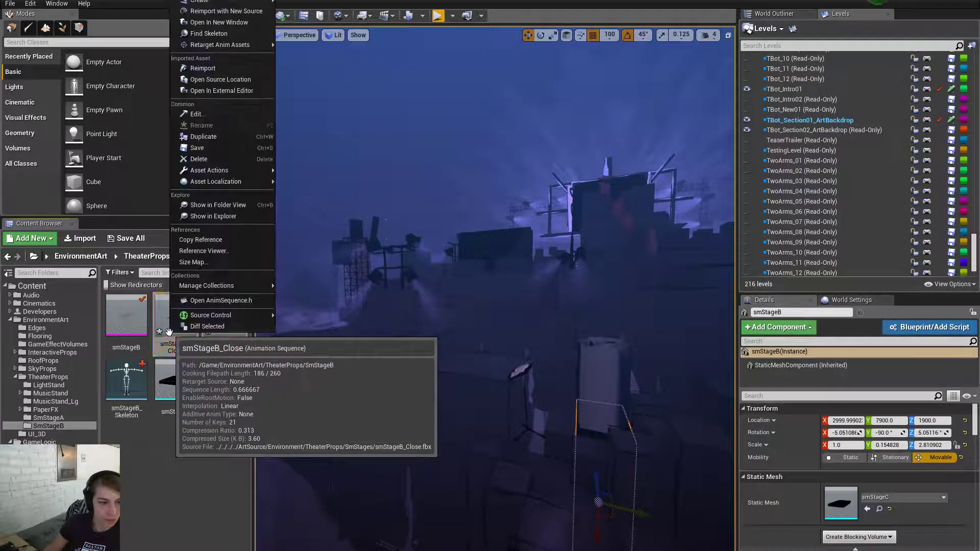
left_click(218, 71)
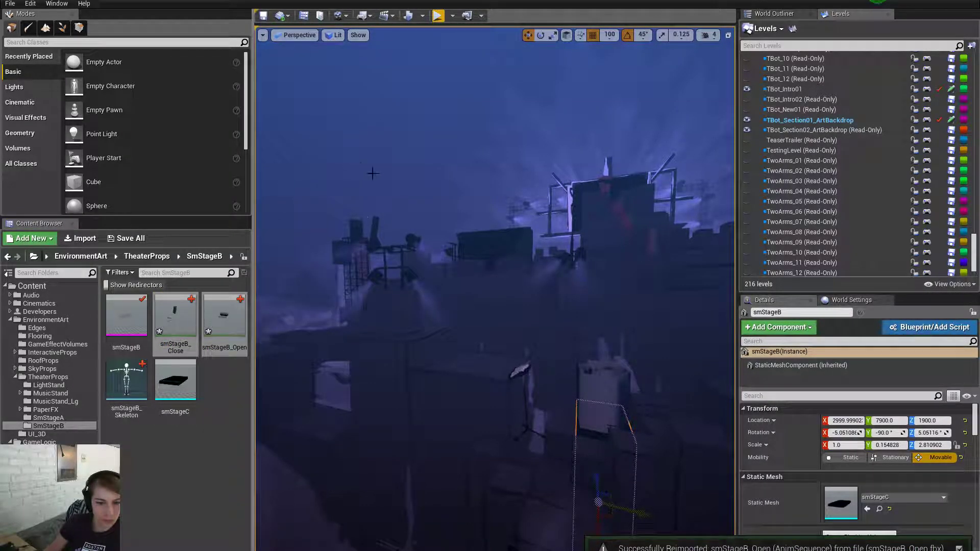
Find the rolled-up parchment stage smStageB3 in the level and turn off its Cast Shadow option
right_click_drag(373, 174, 373, 173)
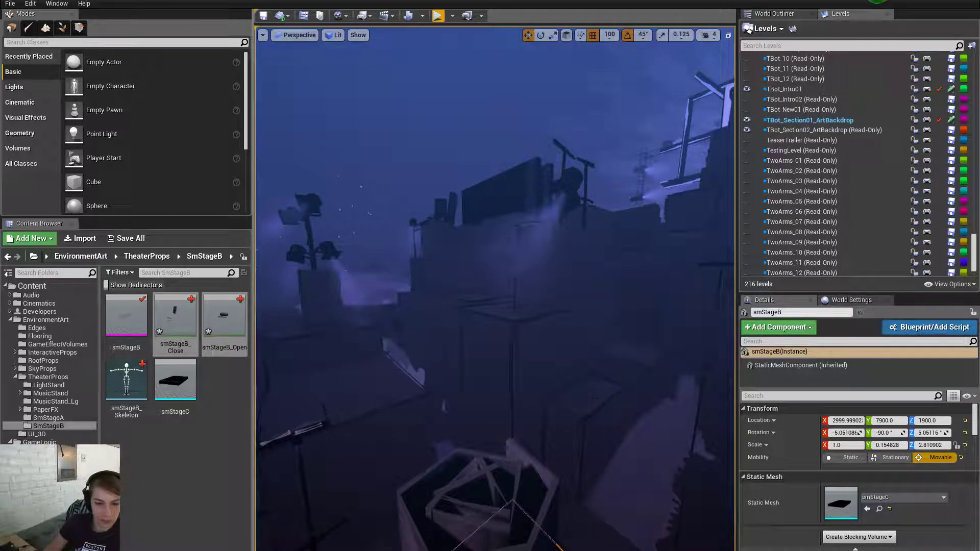
right_click_drag(509, 445, 528, 330)
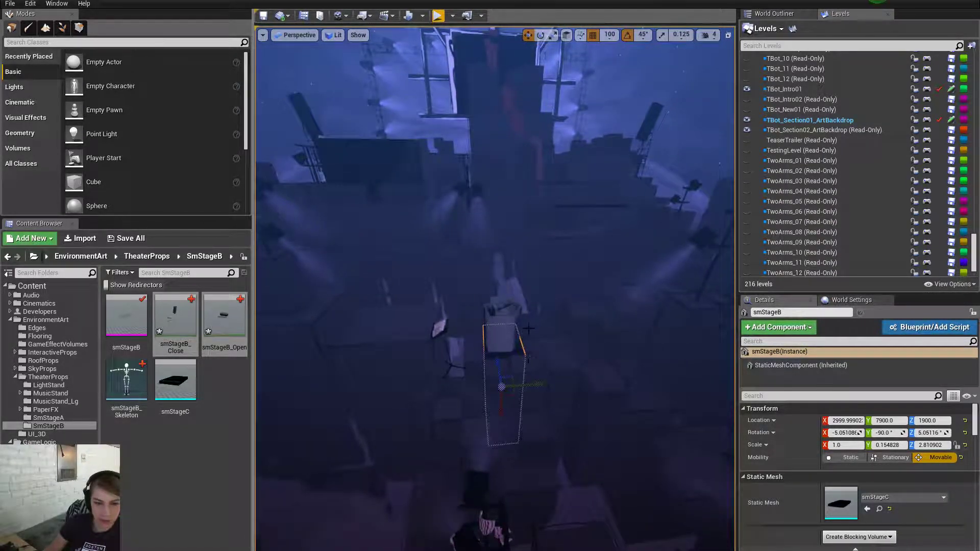
left_click(513, 329)
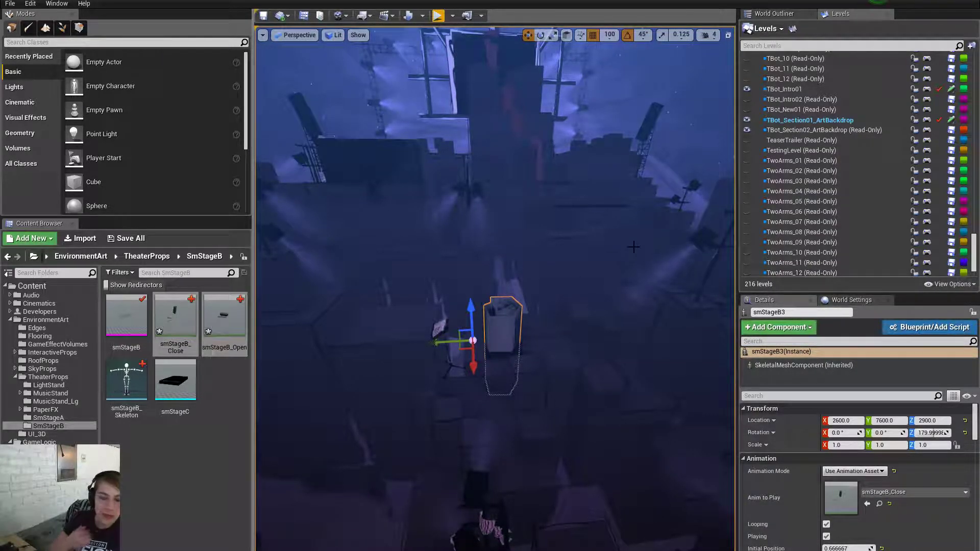
left_click(775, 396)
type("shadow")
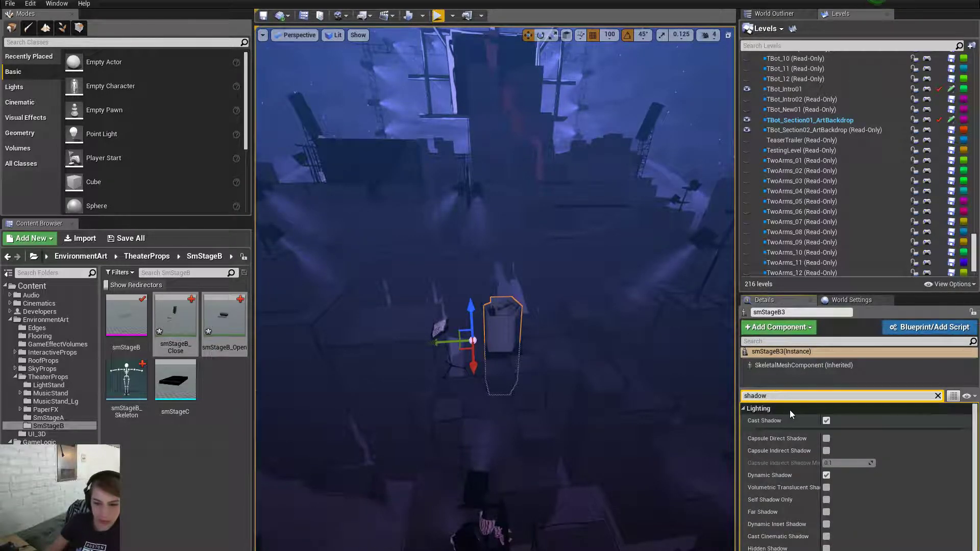
left_click(825, 420)
Copy the actor tag TBot_05 from the adjacent backdrop cube into a new actor tag on smStageB3
scroll(593, 345, "up", 3)
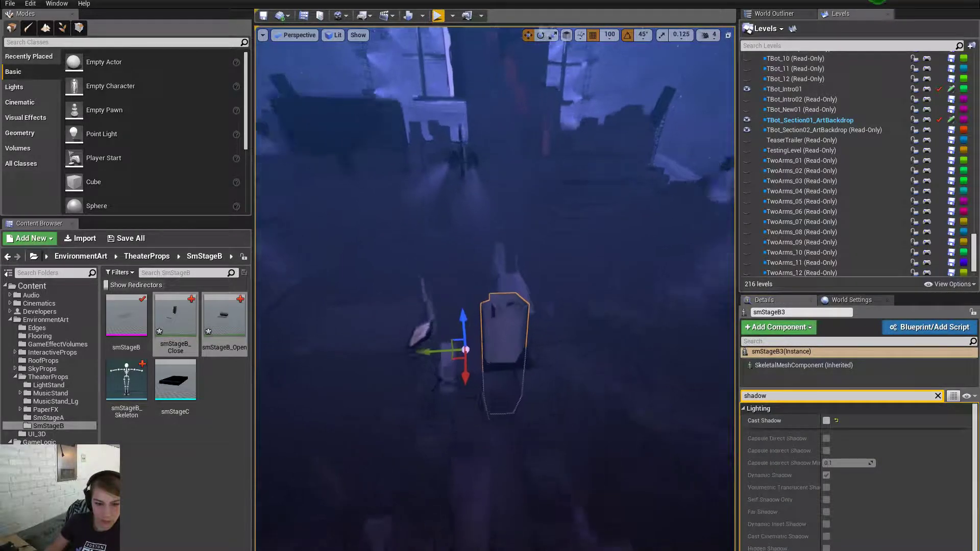
left_click(547, 327)
double_click(813, 400)
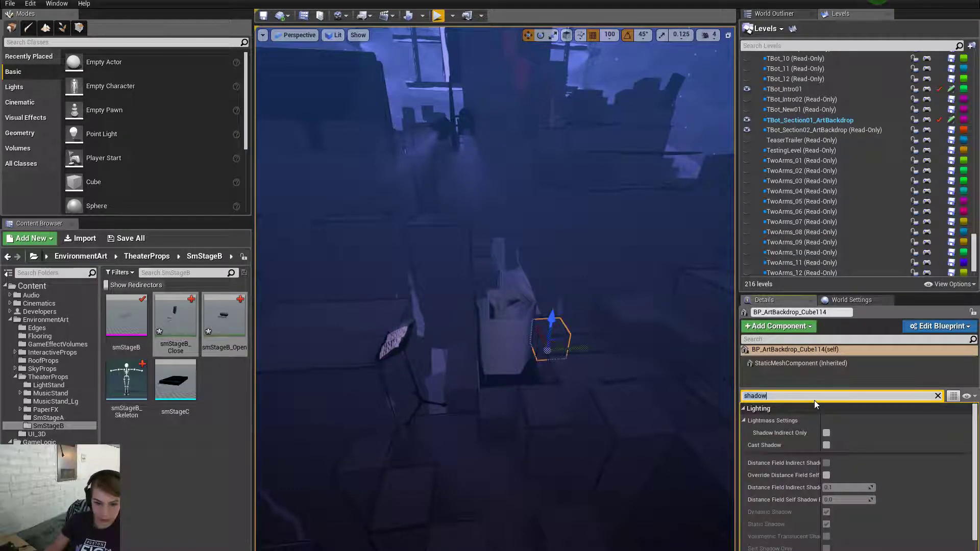
type("tags")
left_click(846, 474)
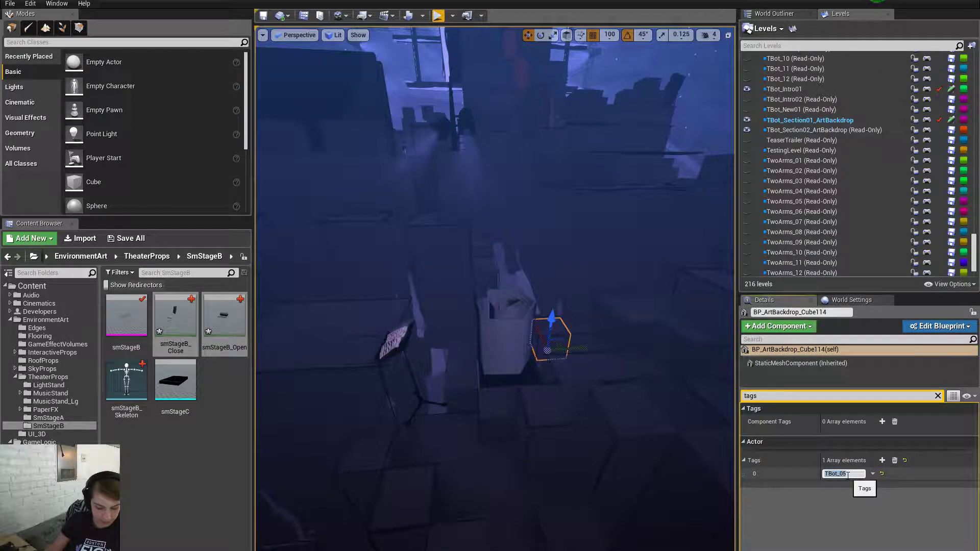
left_click(506, 337)
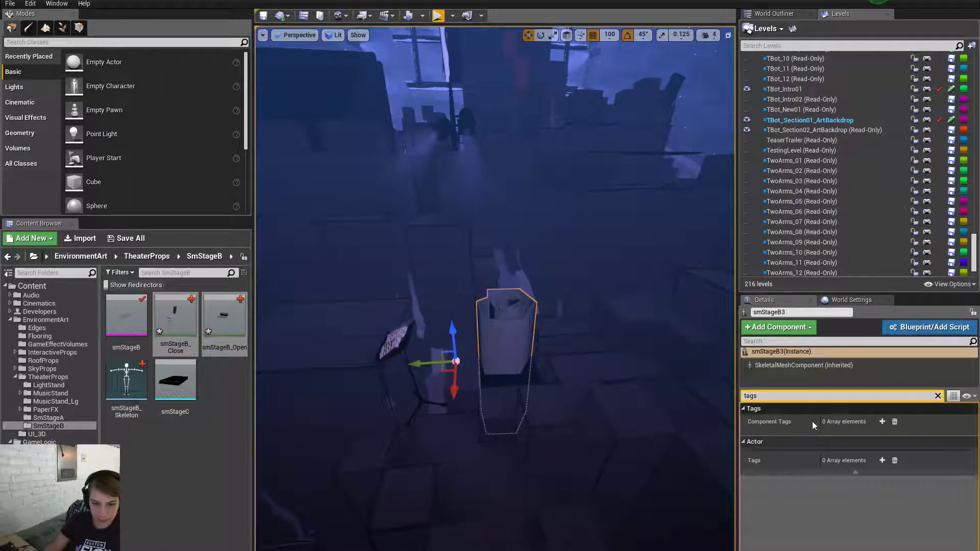
left_click(882, 461)
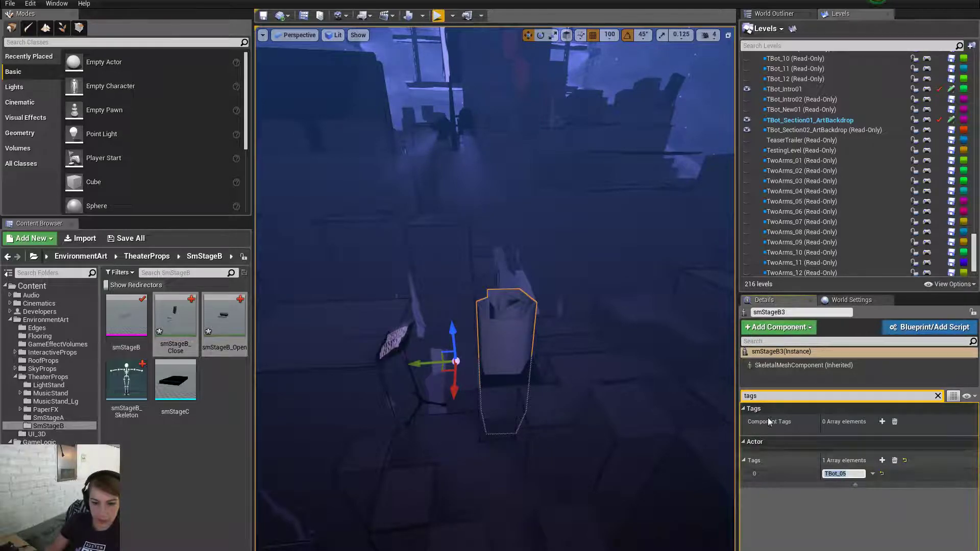
Check the actor tags of the floor cubes near smStageB3 and inspect the roll and its opening from several angles
left_click(600, 408)
left_click(503, 416)
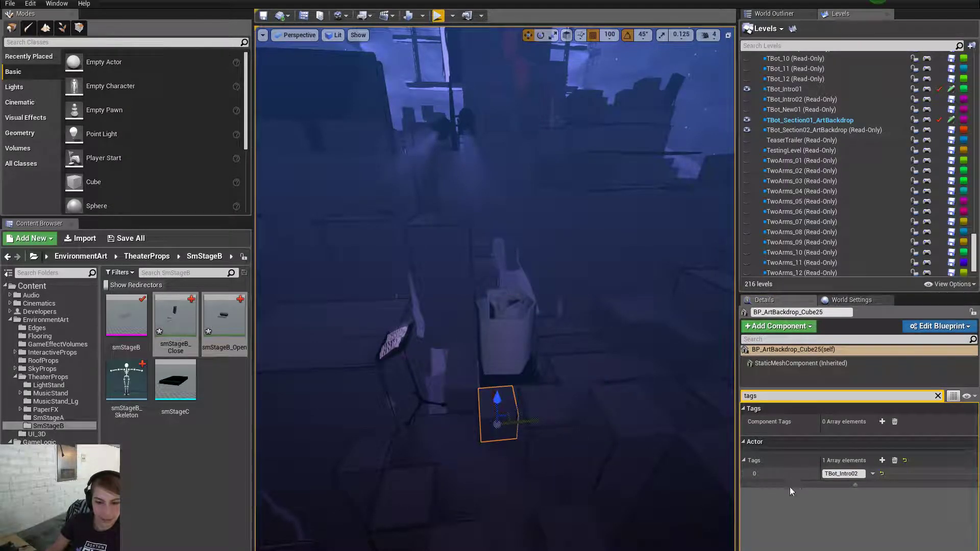
left_click(549, 511)
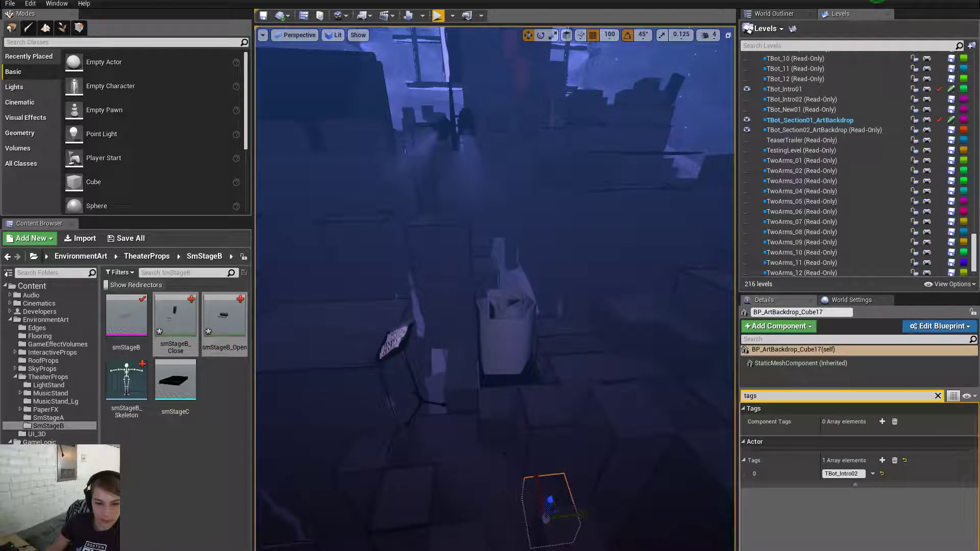
right_click_drag(503, 460, 489, 416)
key("w")
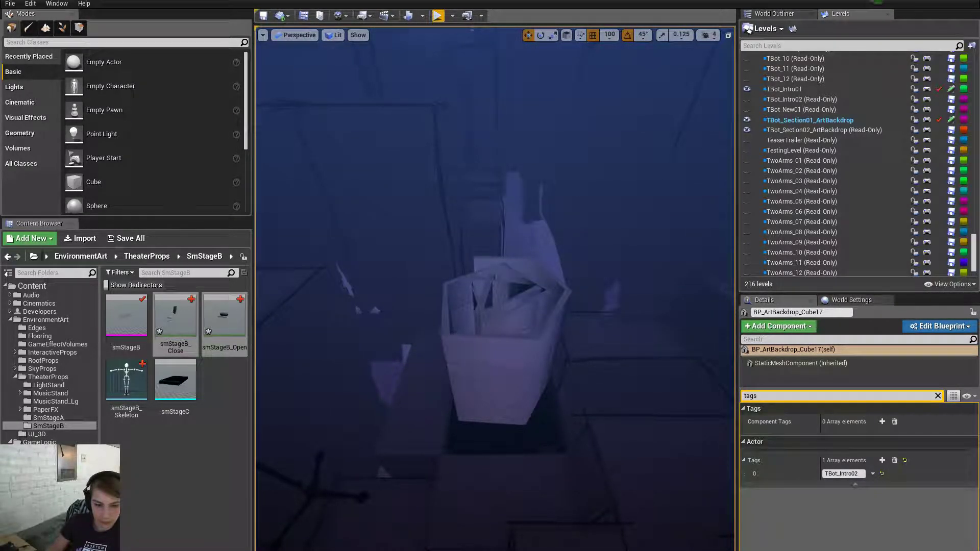
left_click(505, 357)
right_click_drag(505, 357, 489, 343)
key("e")
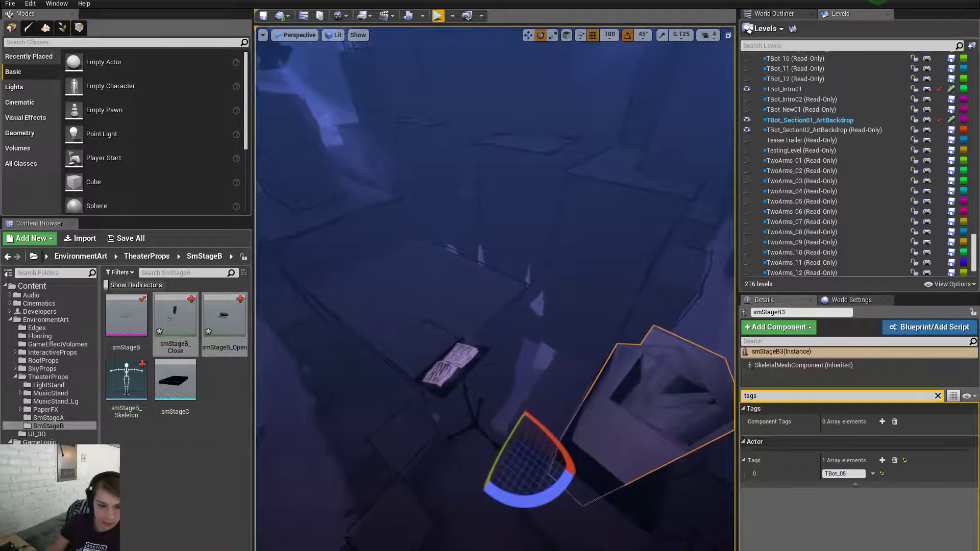
key("f")
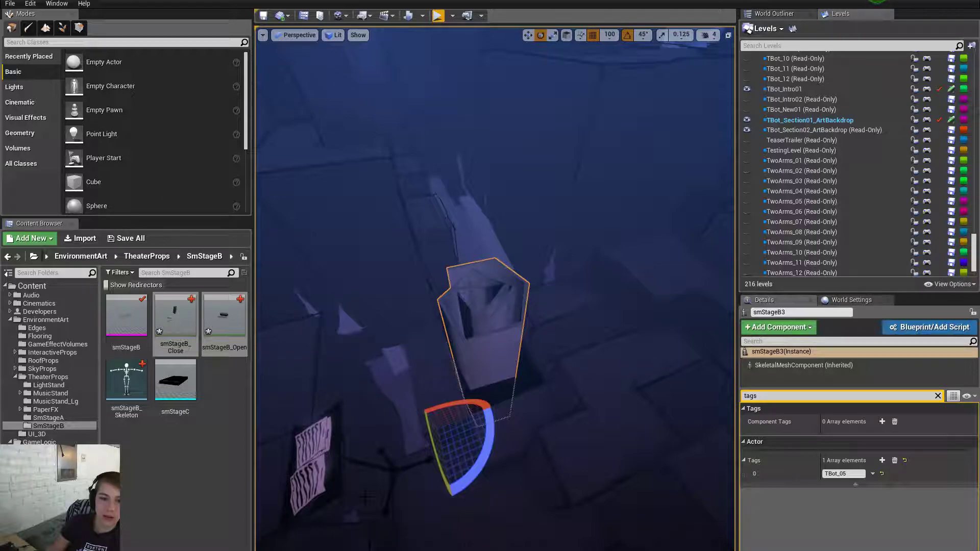
left_click_drag(367, 496, 424, 493, "alt")
Rotate the dark smStageB block beneath the rolled-up parchment by a quarter turn
left_click(456, 357)
left_click_drag(457, 357, 582, 360, "alt")
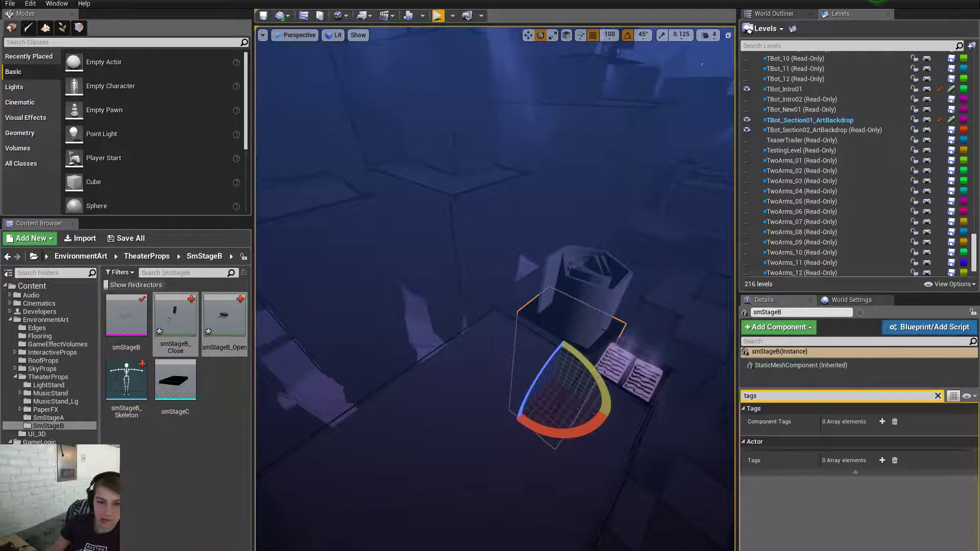
right_click_drag(511, 332, 475, 347)
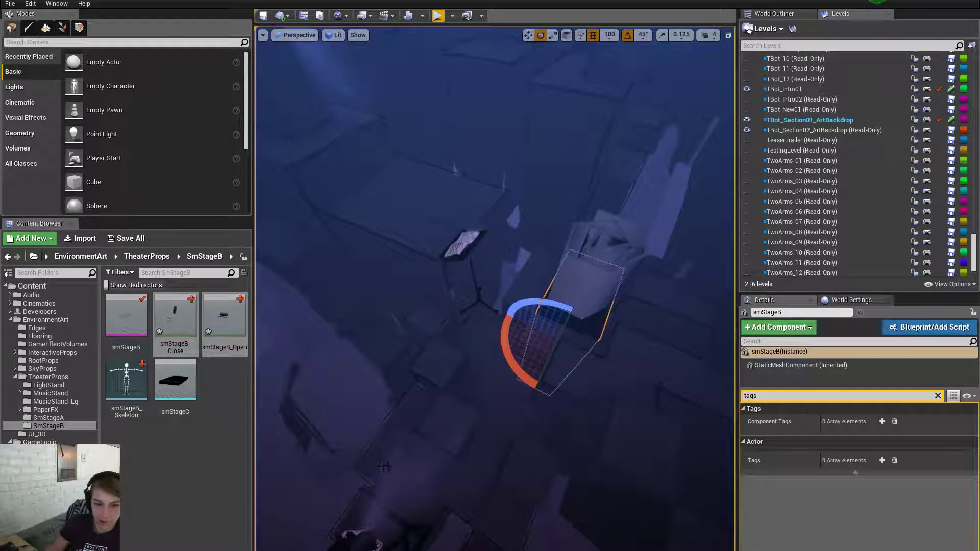
left_click_drag(580, 294, 492, 313)
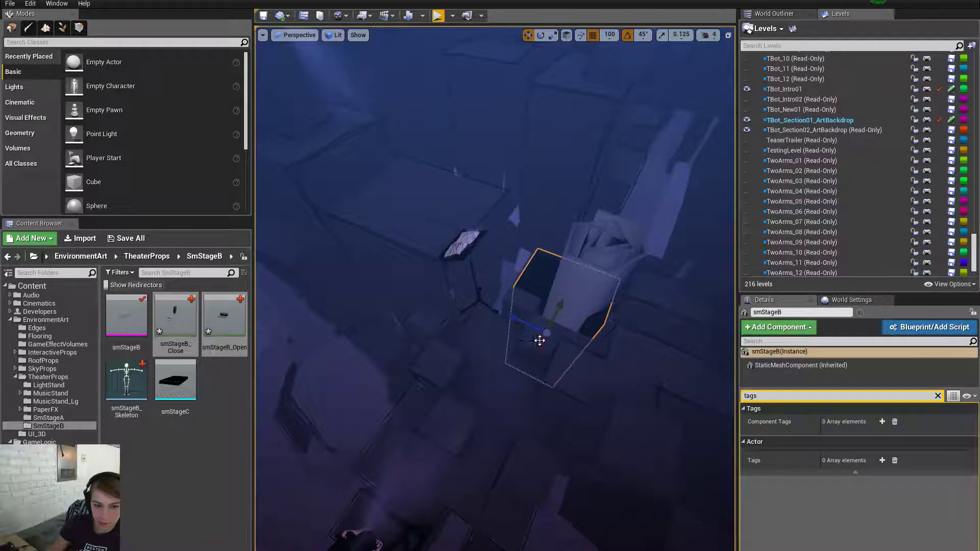
right_click_drag(539, 341, 562, 365)
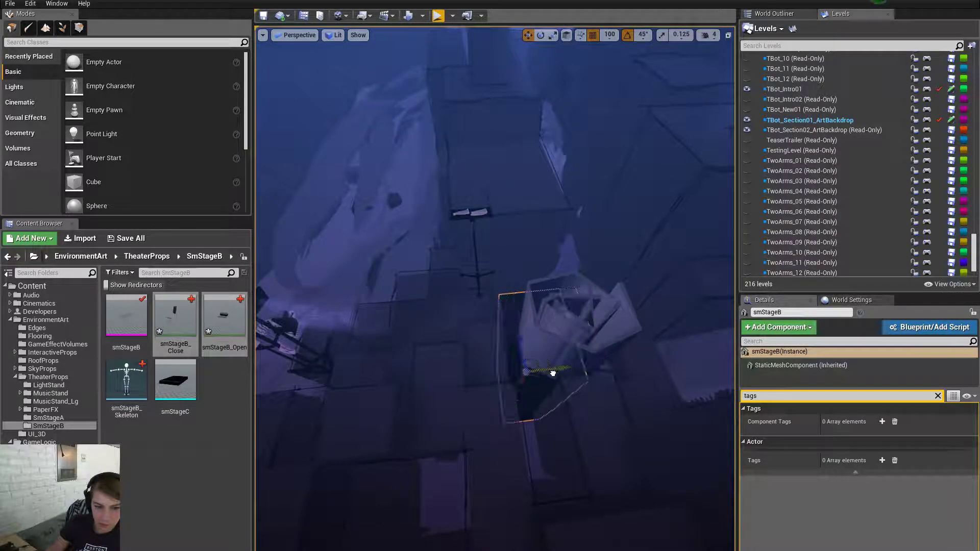
right_click_drag(556, 374, 560, 350)
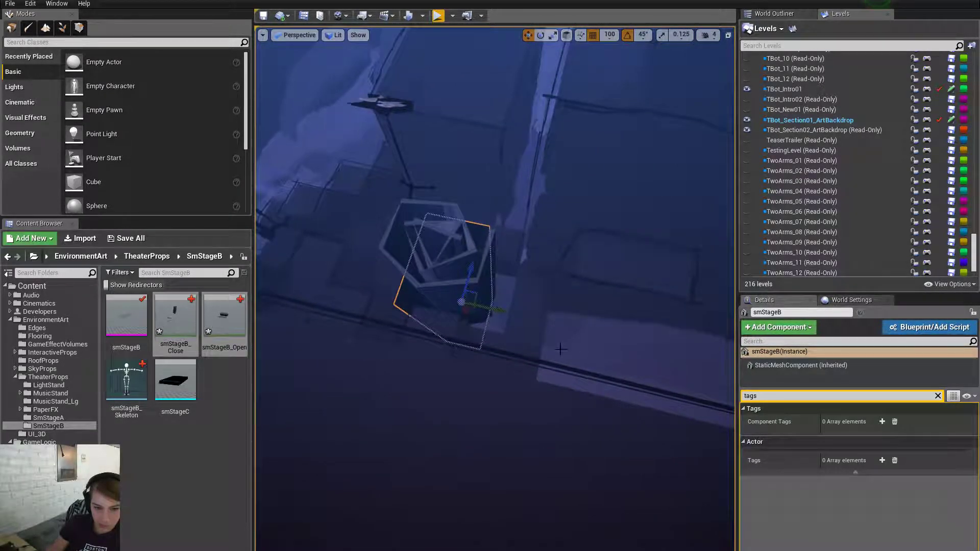
Shift the two floor cubes beside the rolled-up stage toward its opening and reselect the smStageB block beneath the roll
left_click(535, 288)
left_click(538, 325, "ctrl")
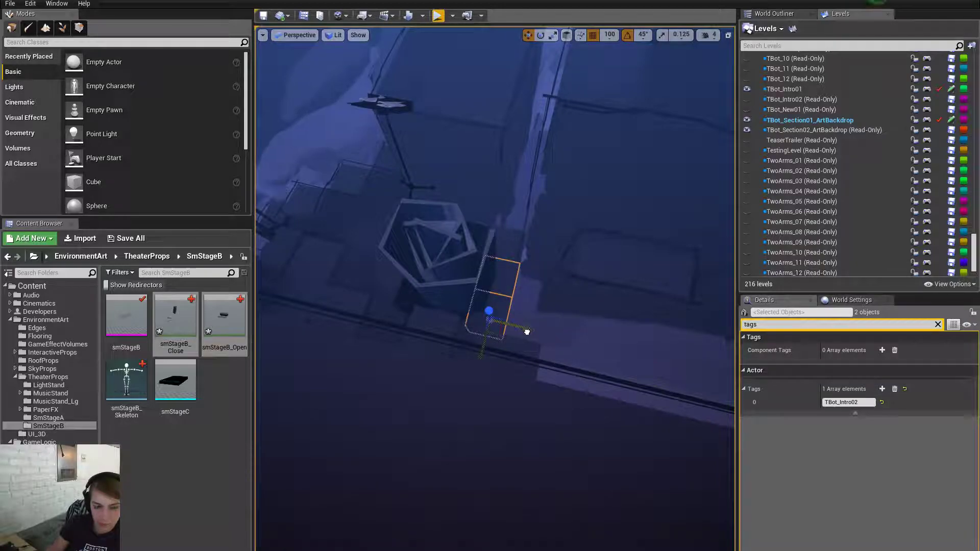
left_click(524, 356)
left_click(529, 347)
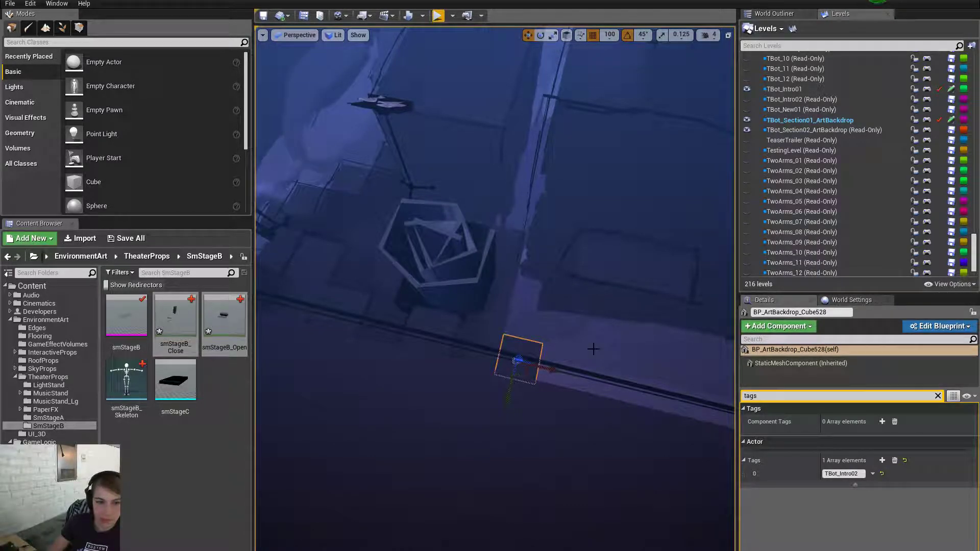
key("Escape")
right_click_drag(529, 347, 526, 312)
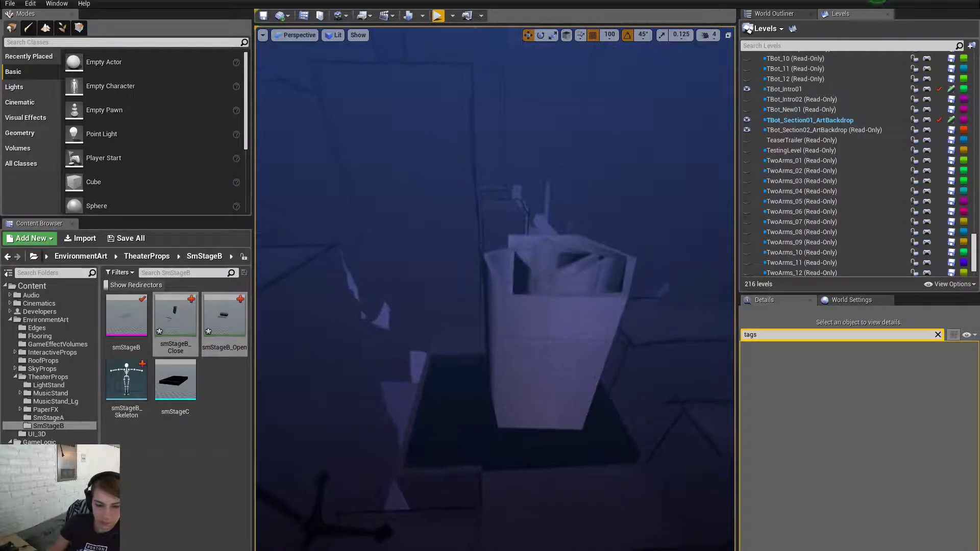
left_click(539, 429)
scroll(539, 420, "down", 8)
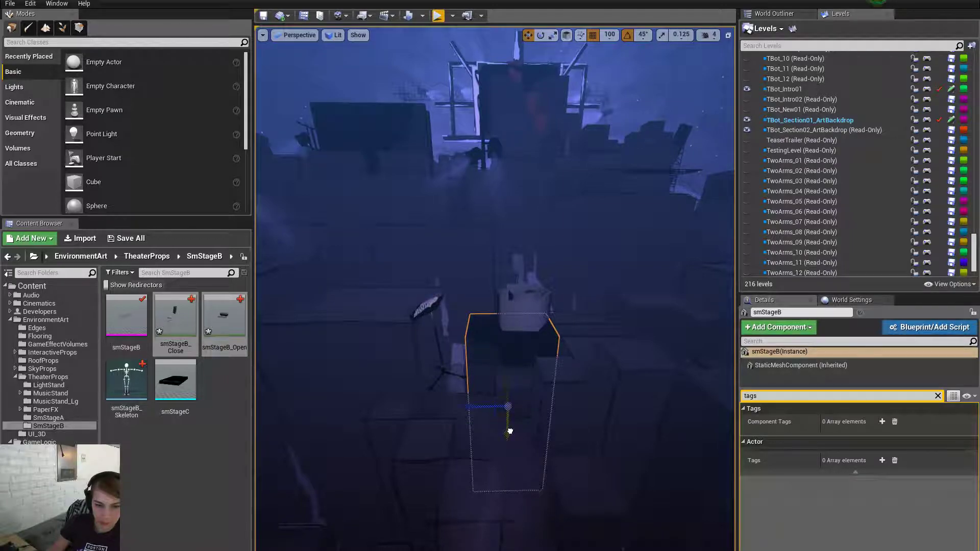
right_click_drag(512, 429, 555, 435)
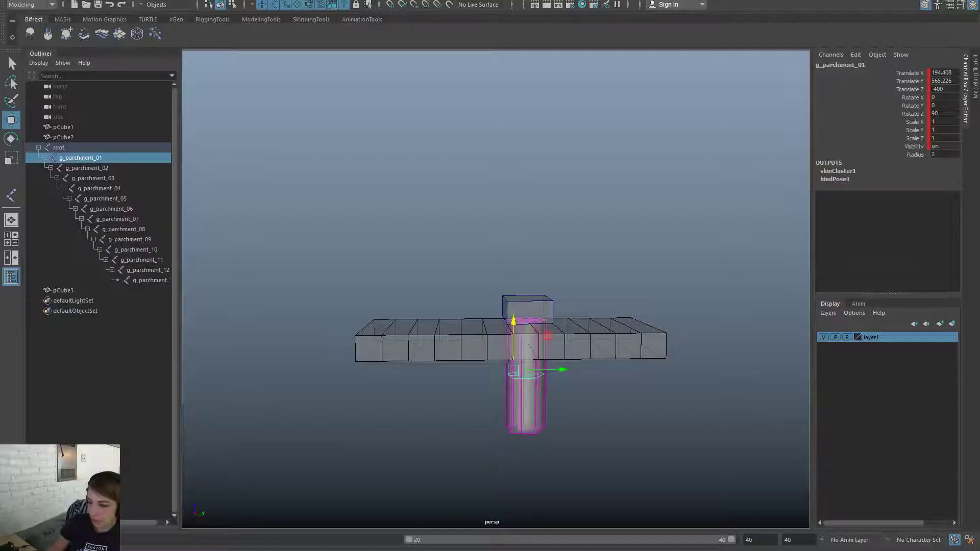
Switch to Maya and set the reference cube pCube3 to Rotate Z 90 and Translate Y 200
left_click_drag(588, 461, 484, 357, "alt")
left_click(482, 354)
key("e")
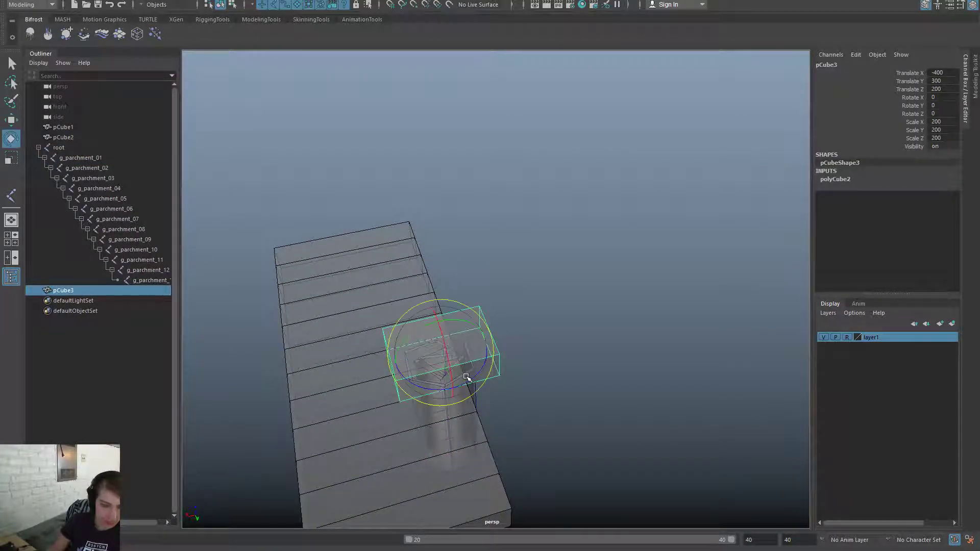
left_click_drag(419, 388, 478, 421)
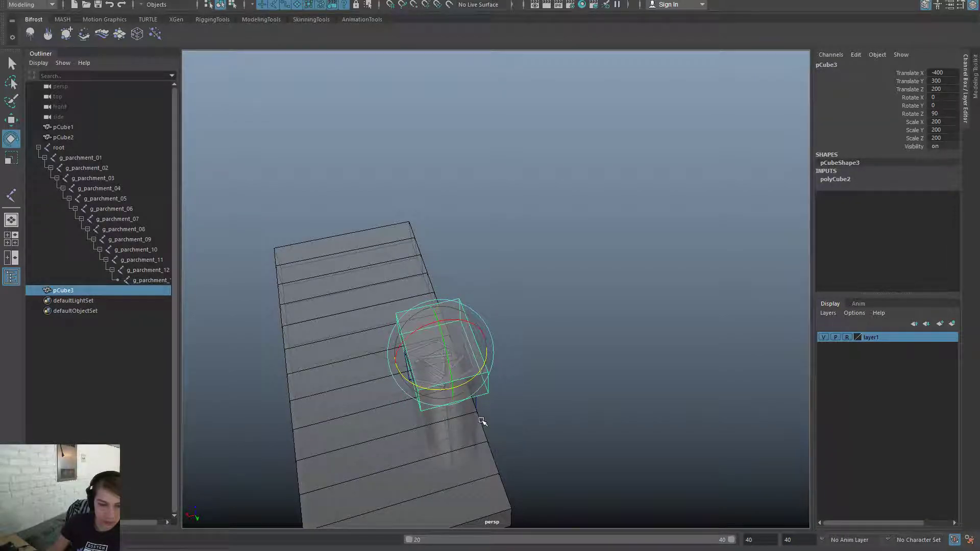
left_click_drag(553, 427, 651, 398, "alt")
key("w")
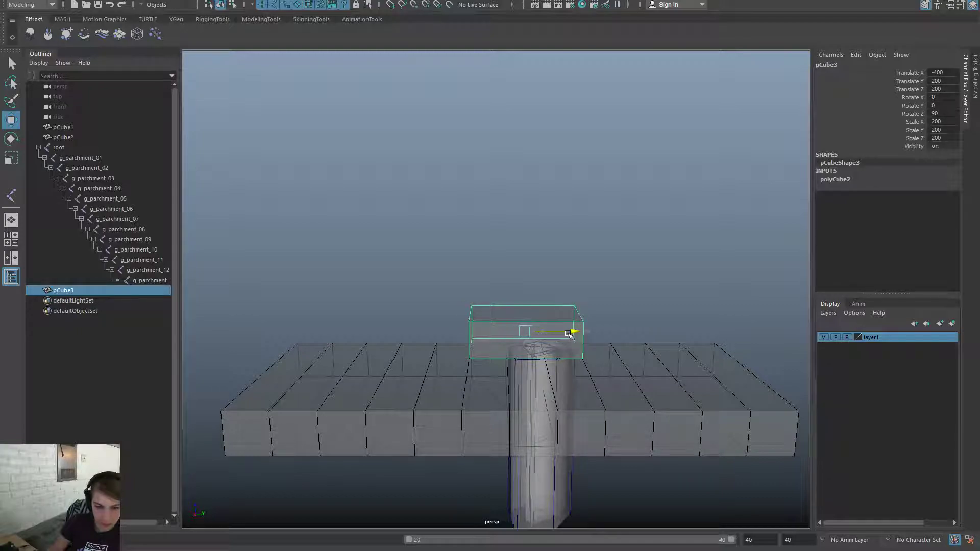
left_click_drag(640, 296, 645, 332, "alt")
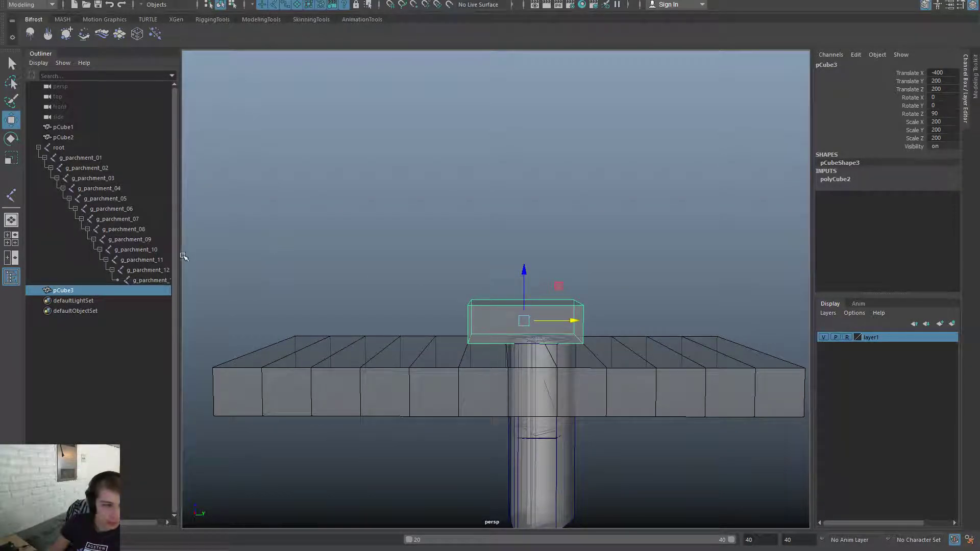
Rotate the g_parchment_01 joint to Rotate Y 80, keeping Rotate X 0 and Rotate Z 90
left_click(103, 158)
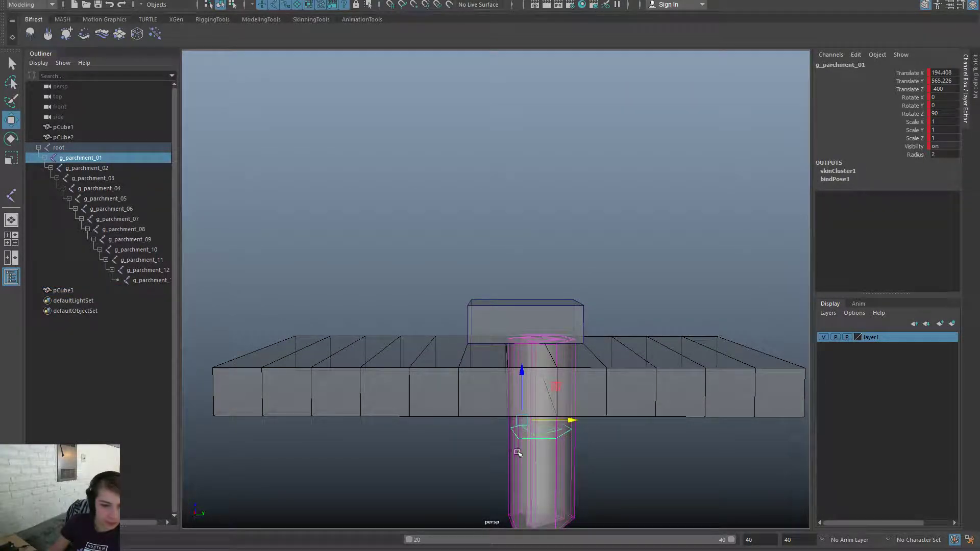
left_click_drag(511, 485, 566, 486, "alt")
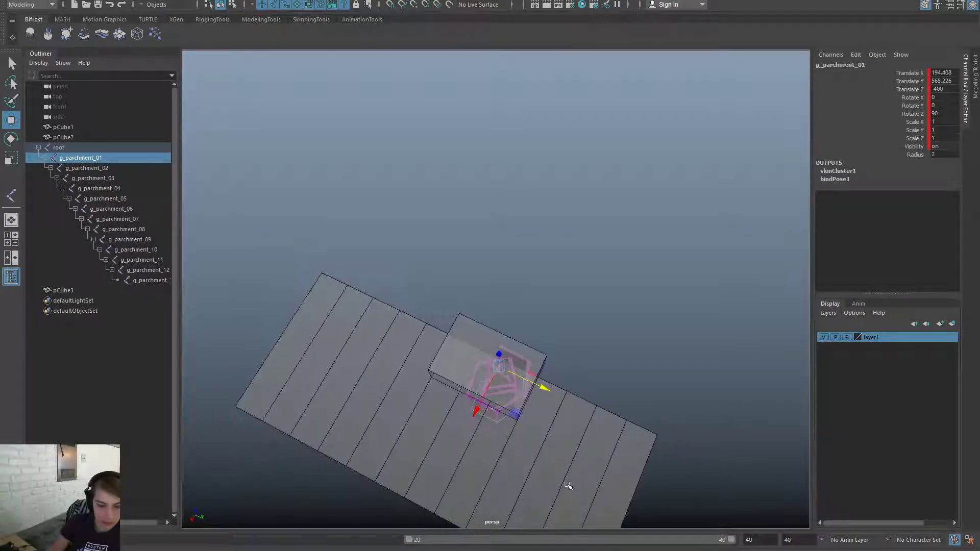
key("e")
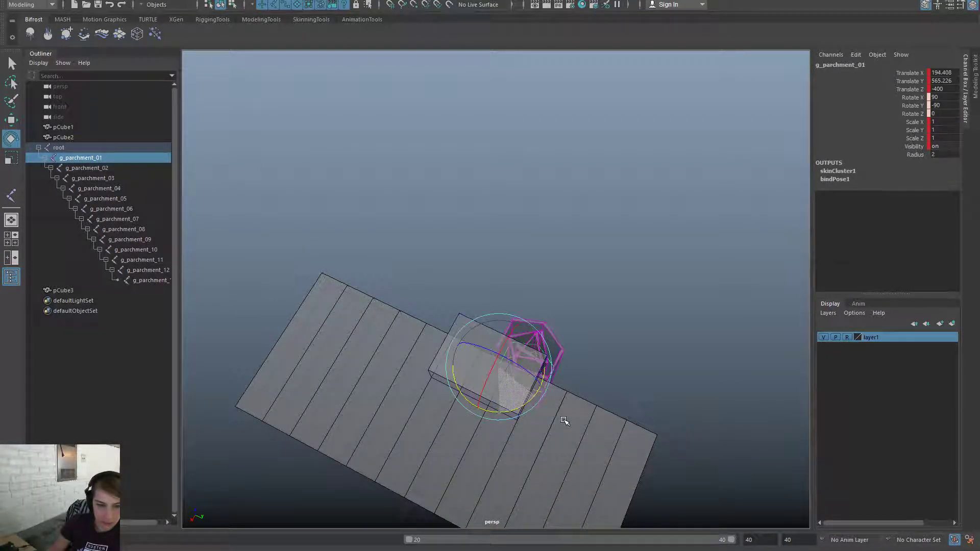
key("w")
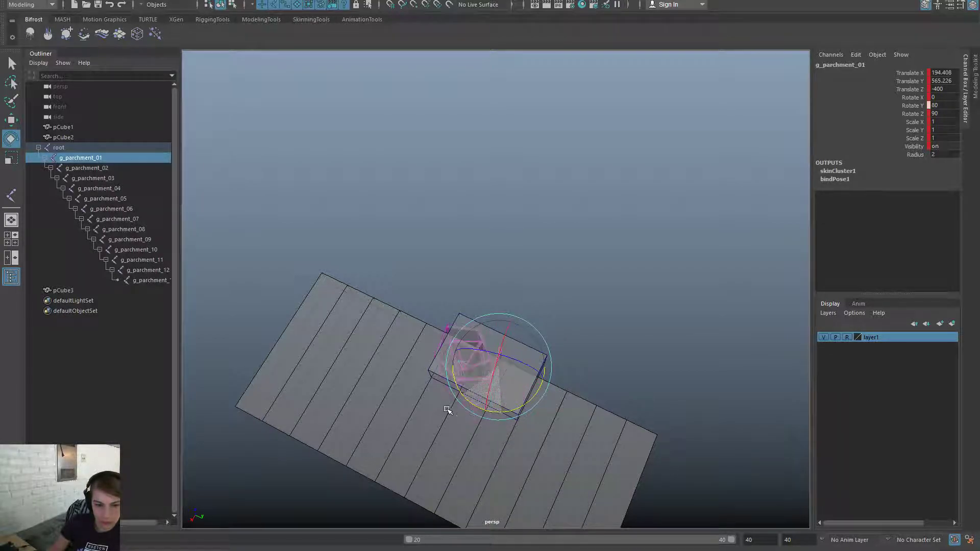
Move g_parchment_01 to Translate X 344.408 and Translate Z -200 inside the reference cube, comparing it with the stage in Unreal Editor
key("w")
left_click_drag(534, 385, 554, 394)
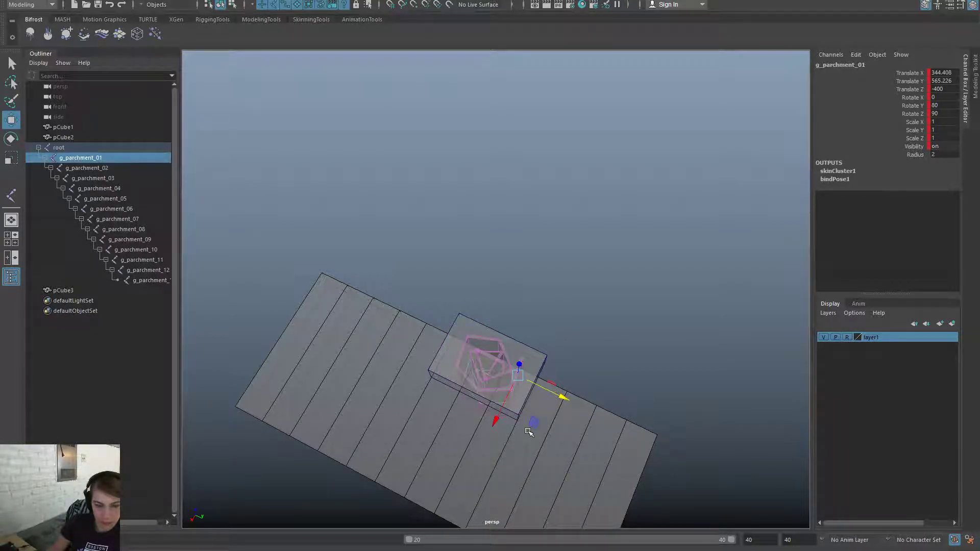
left_click_drag(528, 432, 645, 398, "alt")
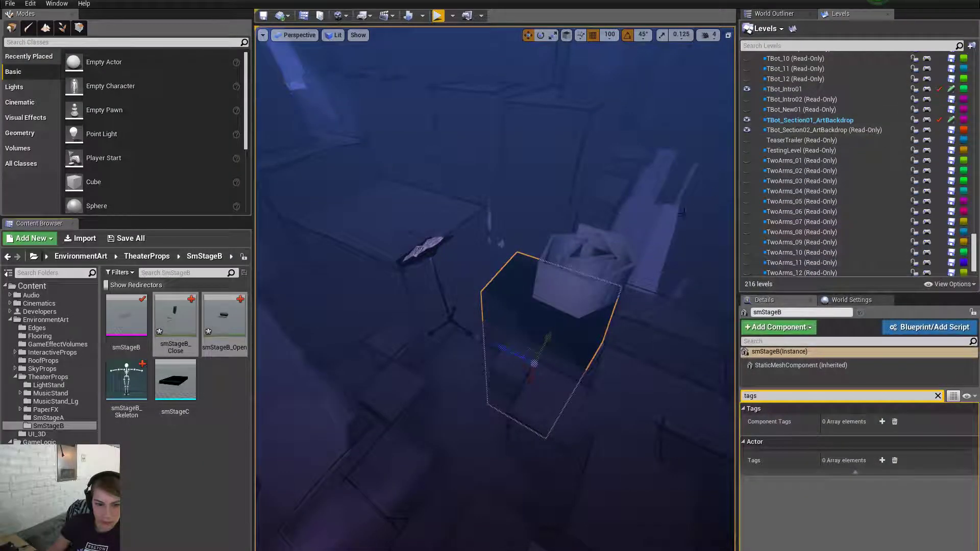
right_click_drag(583, 264, 584, 263)
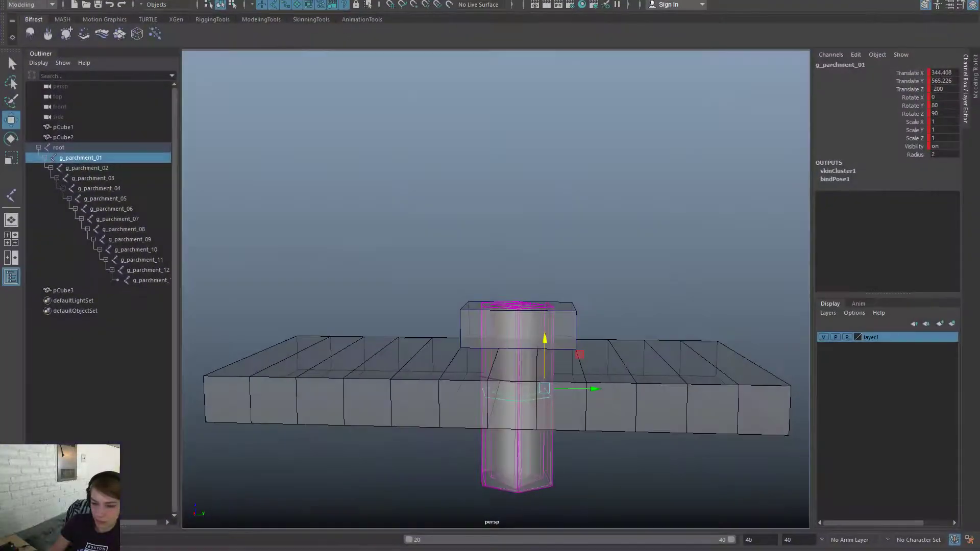
Move the g_parchment_01 joint to Translate Y 515.226 in its rolled-up pose inside the reference cube
left_click_drag(667, 466, 642, 465, "alt")
key("alt+v")
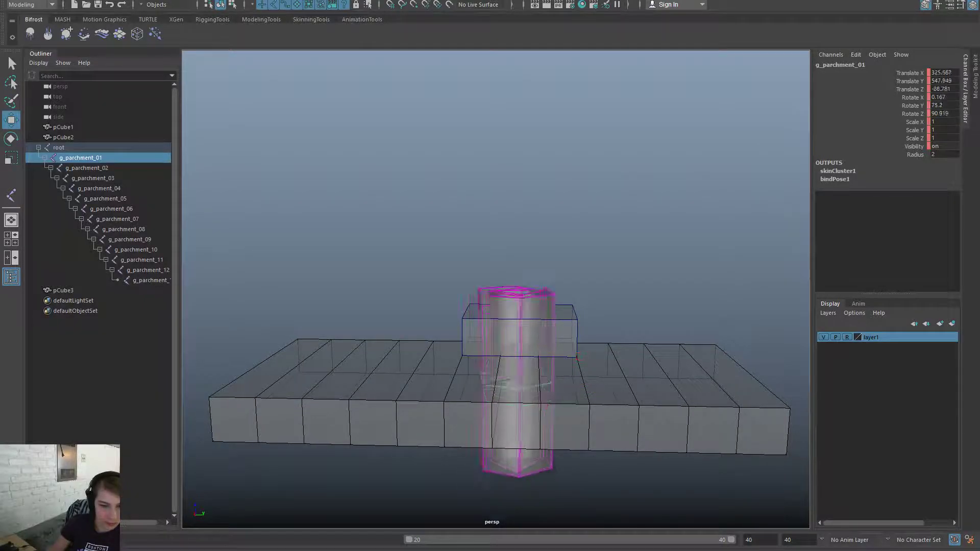
left_click(242, 550)
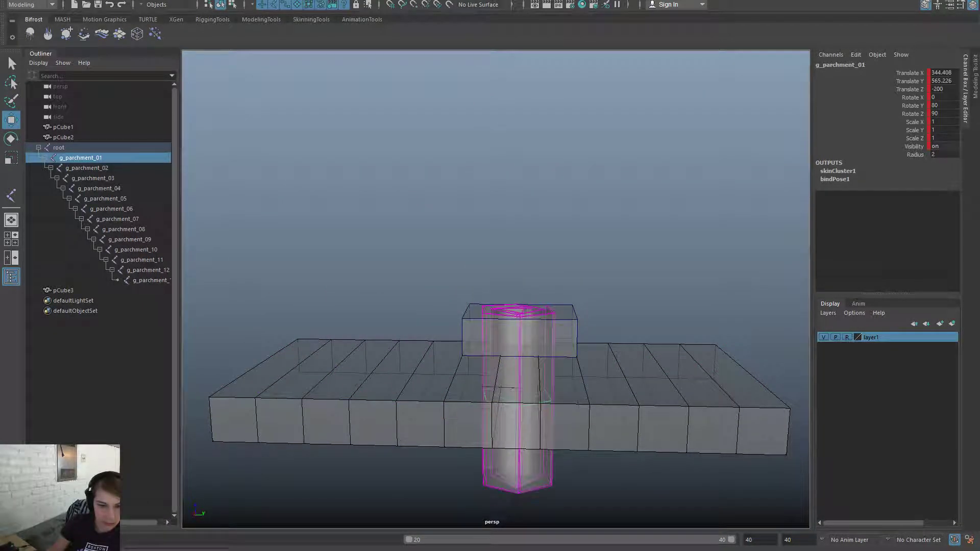
left_click_drag(357, 433, 419, 435, "alt")
middle_click_drag(421, 391, 411, 395)
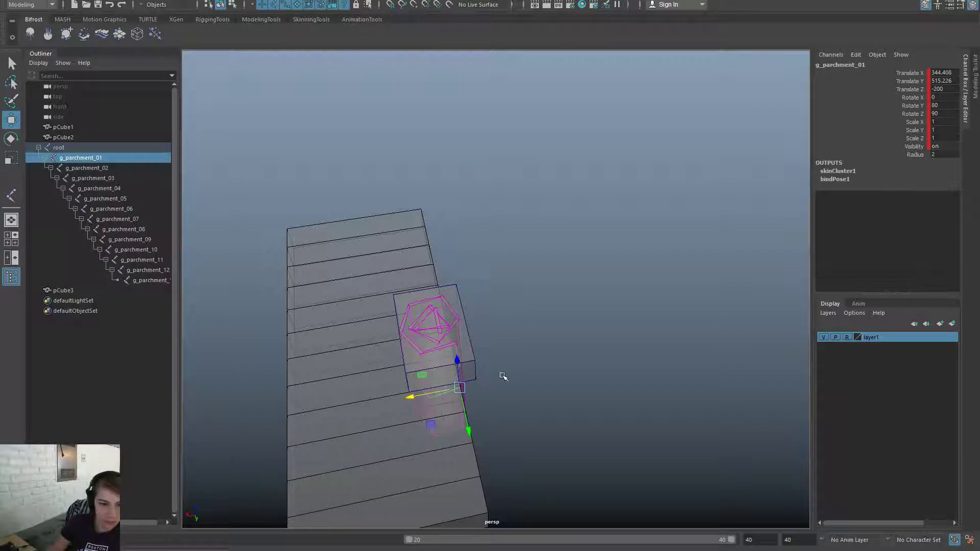
left_click_drag(503, 377, 680, 326, "alt")
scroll(681, 326, "down", 3)
Scrub through the parchment animation to examine the motion between its rolled-up and flat poses
left_click(153, 550)
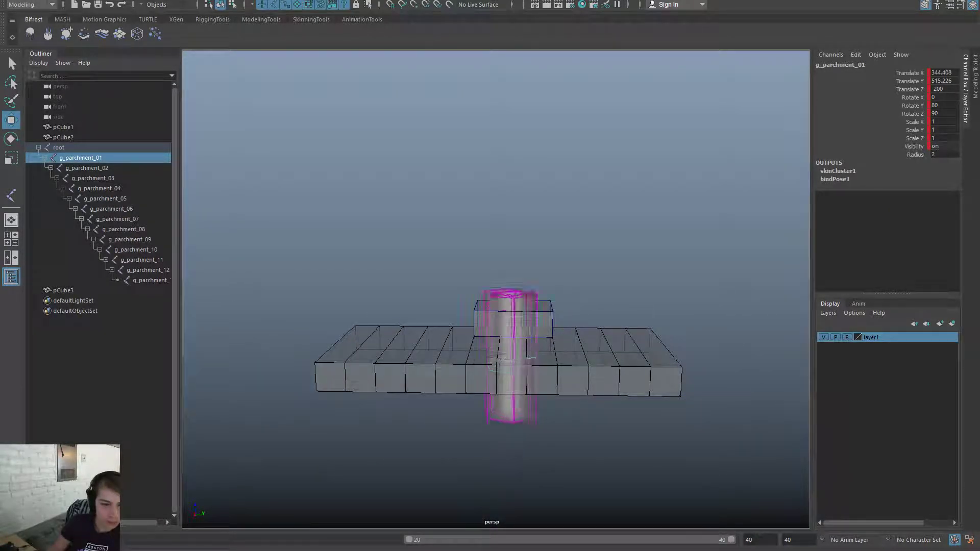
left_click_drag(153, 549, 715, 550)
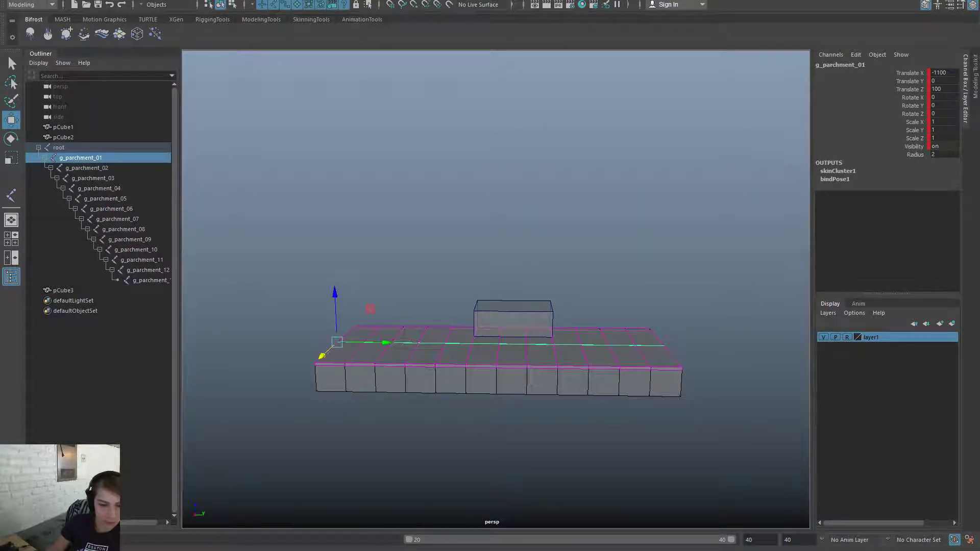
left_click_drag(409, 545, 123, 544)
left_click_drag(551, 549, 31, 550)
left_click_drag(30, 550, 714, 550)
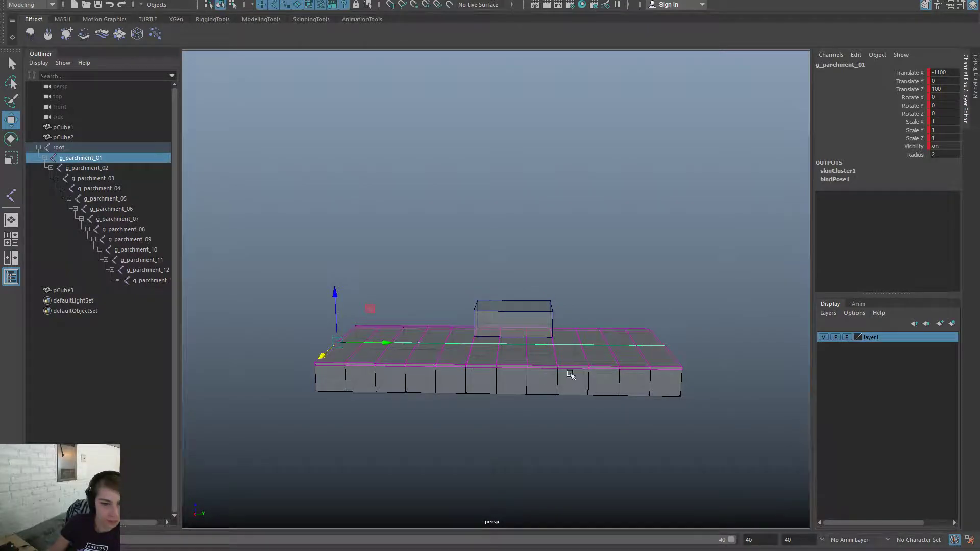
Select the pCube1 mesh together with the whole joint chain from root through the last g_parchment joint
left_click_drag(571, 375, 529, 280, "alt")
left_click(456, 280)
left_click(484, 313)
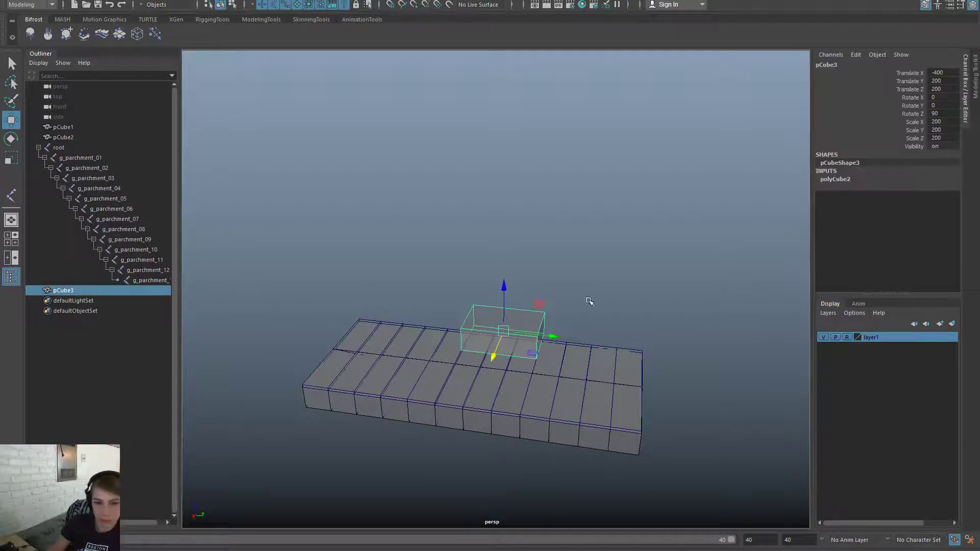
left_click(568, 226)
left_click(58, 148)
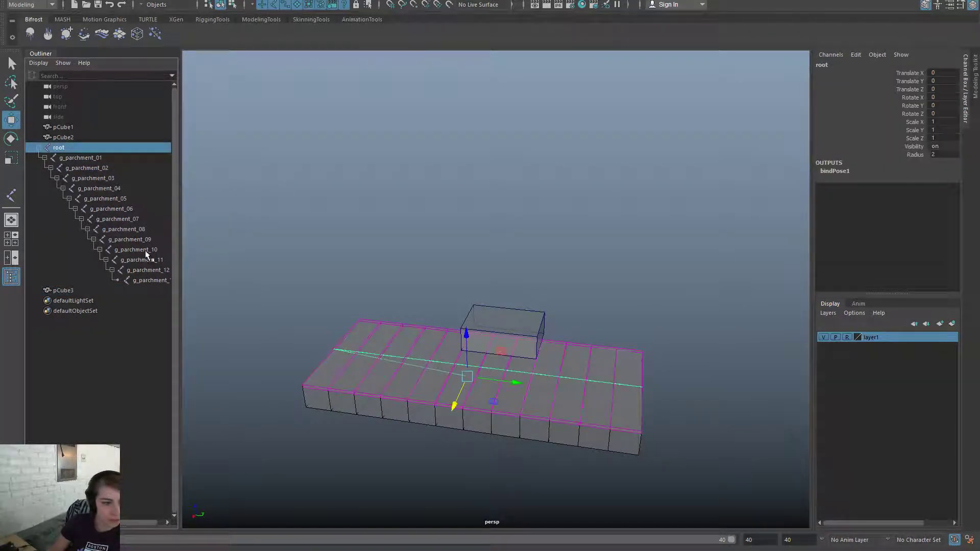
left_click(149, 280, "shift")
left_click(72, 127, "ctrl")
left_click_drag(503, 287, 541, 301, "alt")
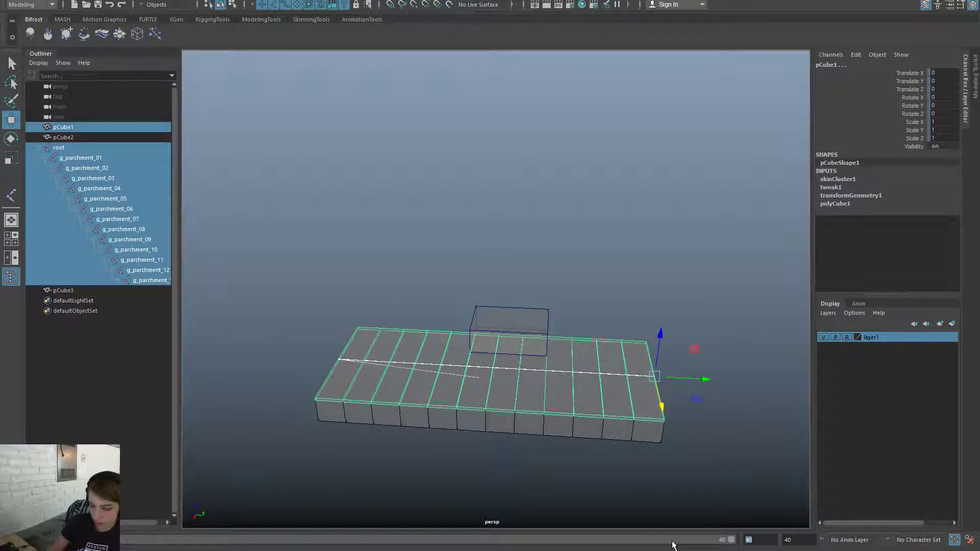
Set the playback end to frame 20 and export the selection as FBX, replacing smStageB_Close.fbx
type("20")
key("Return")
left_click_drag(445, 464, 469, 454, "alt")
key("space")
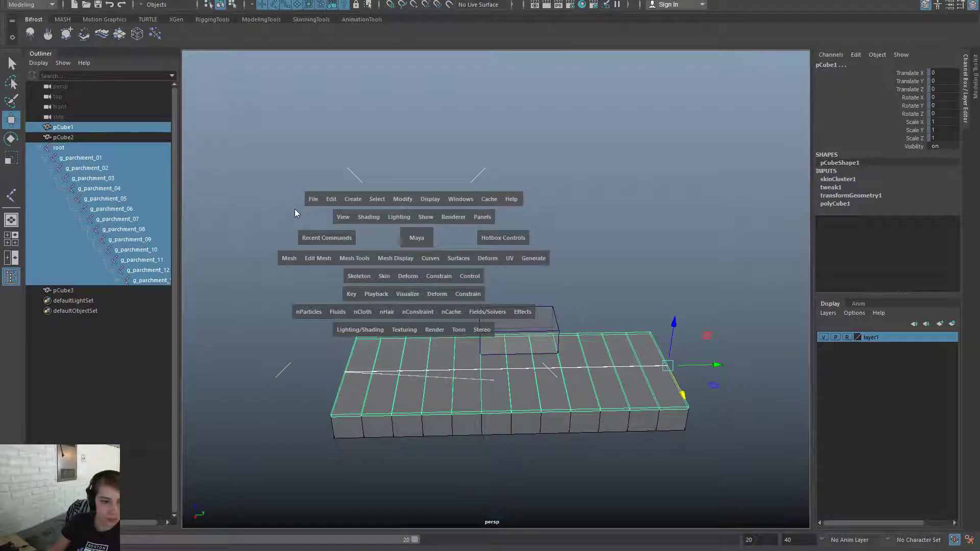
left_click(313, 199)
left_click(367, 336)
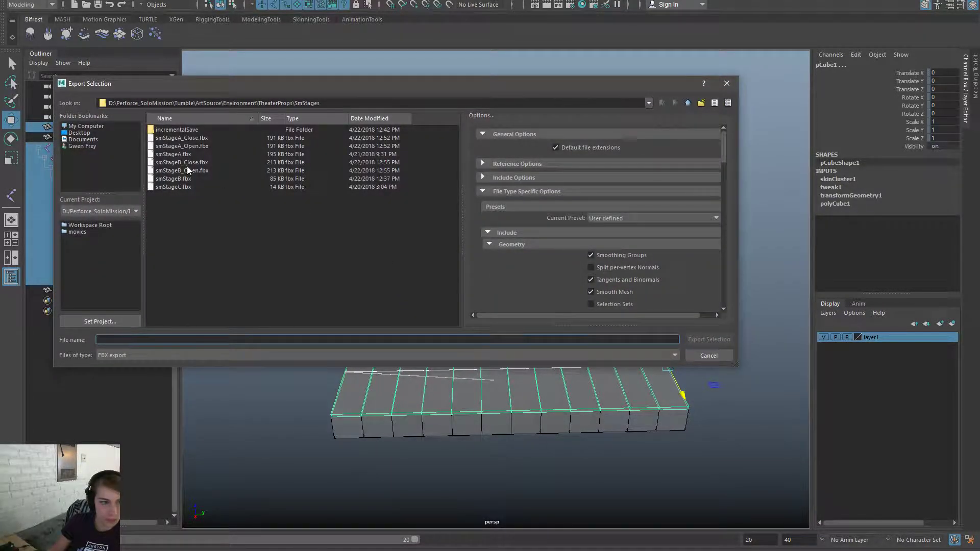
double_click(189, 138)
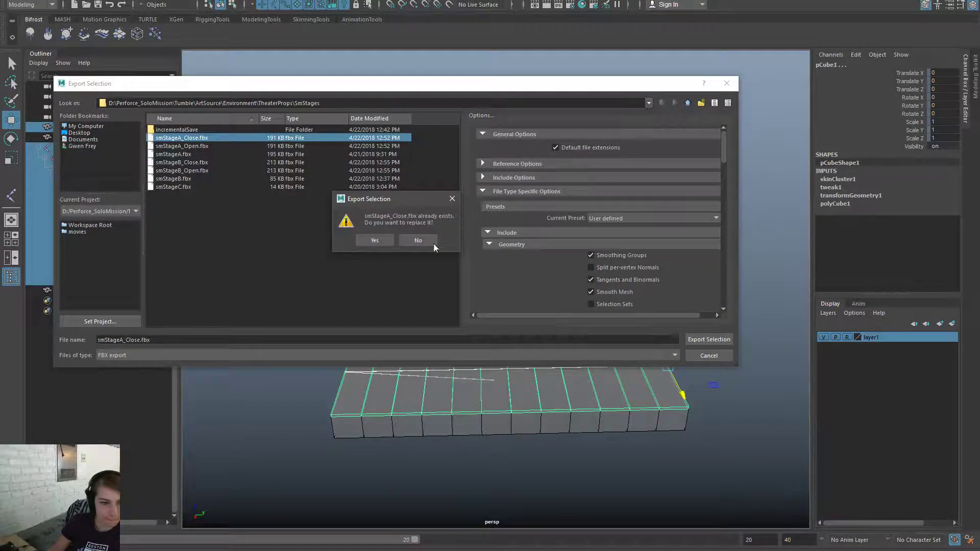
left_click(419, 239)
double_click(222, 163)
left_click(374, 240)
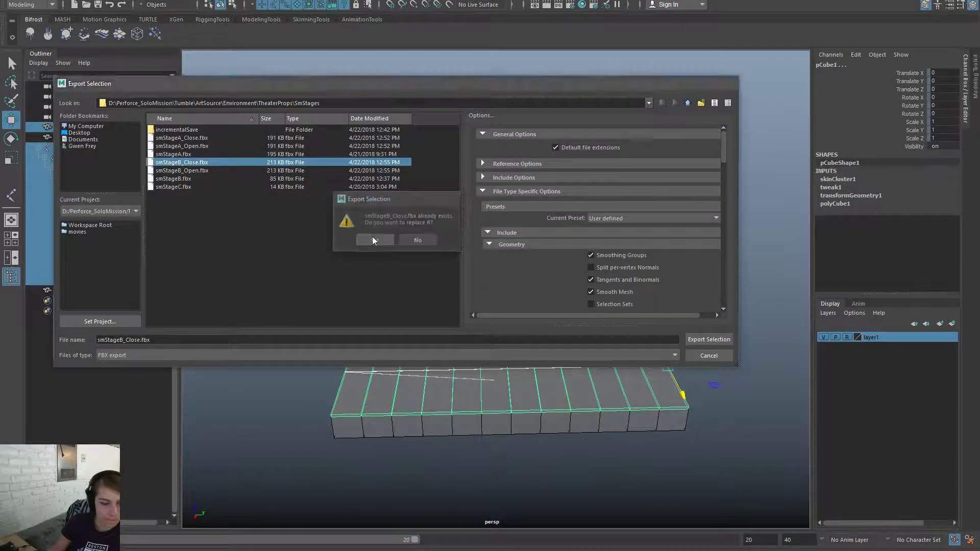
Set the playback range to frames 20 to 40 and export the selection over smStageB_Open.fbx
scroll(409, 426, "up", 3)
key("space")
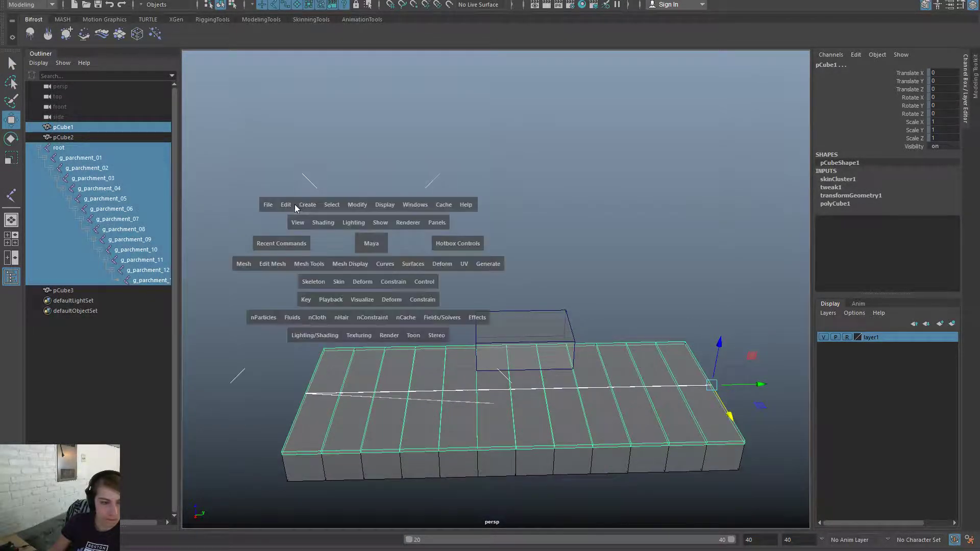
left_click(268, 205)
left_click(301, 341)
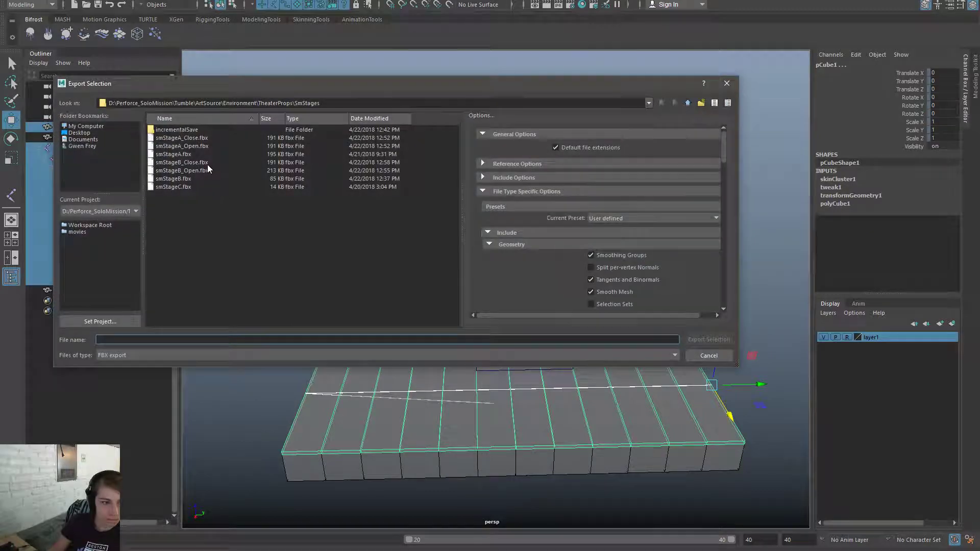
double_click(206, 170)
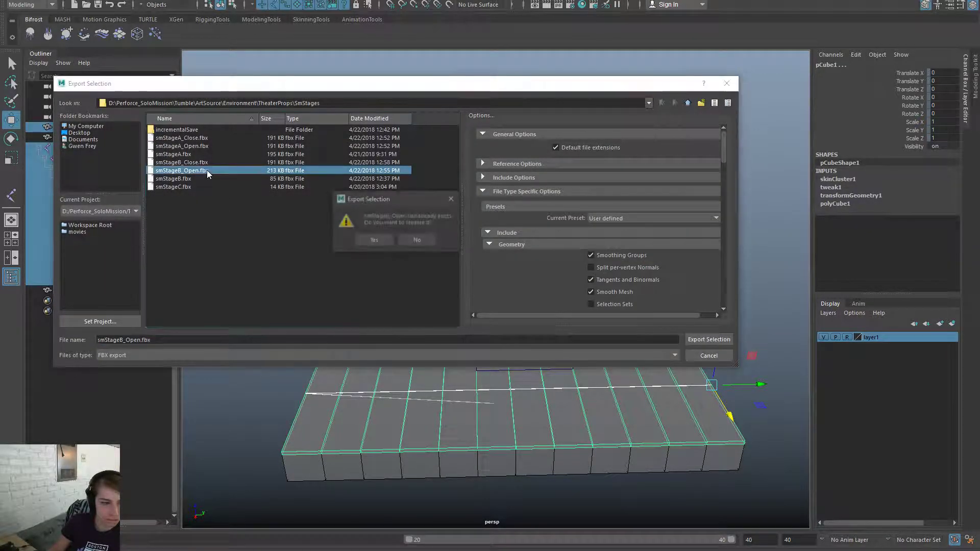
left_click(374, 240)
Switch to Unreal Editor, reimport the smStageB_Close and smStageB_Open animations, and select the smStageB3 roll in the level
key("super+d")
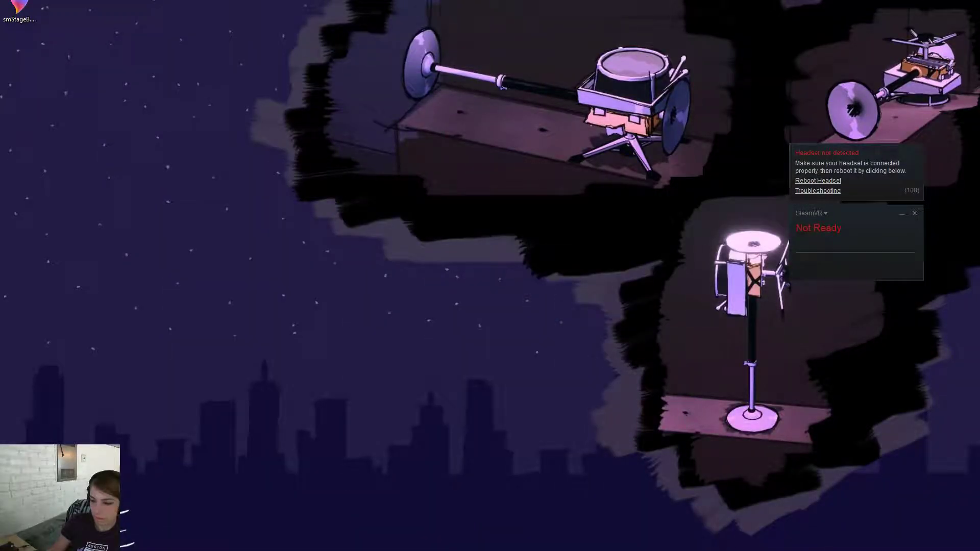
key("alt+Tab")
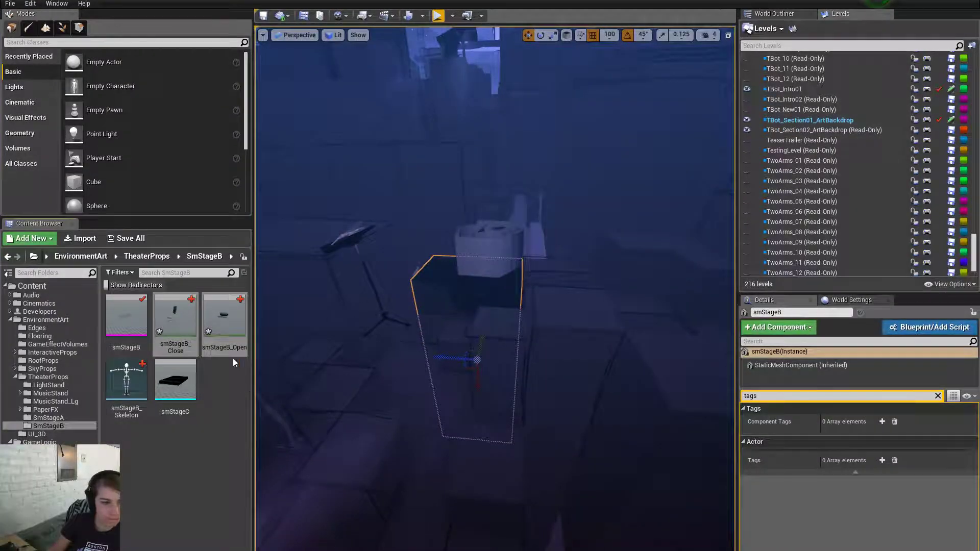
right_click(220, 326)
left_click(274, 334)
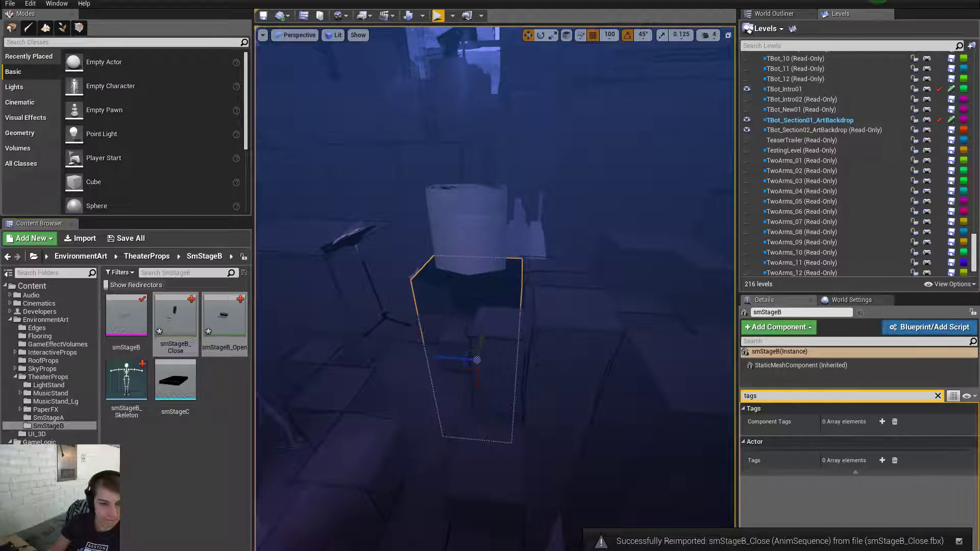
right_click_drag(495, 289, 540, 300)
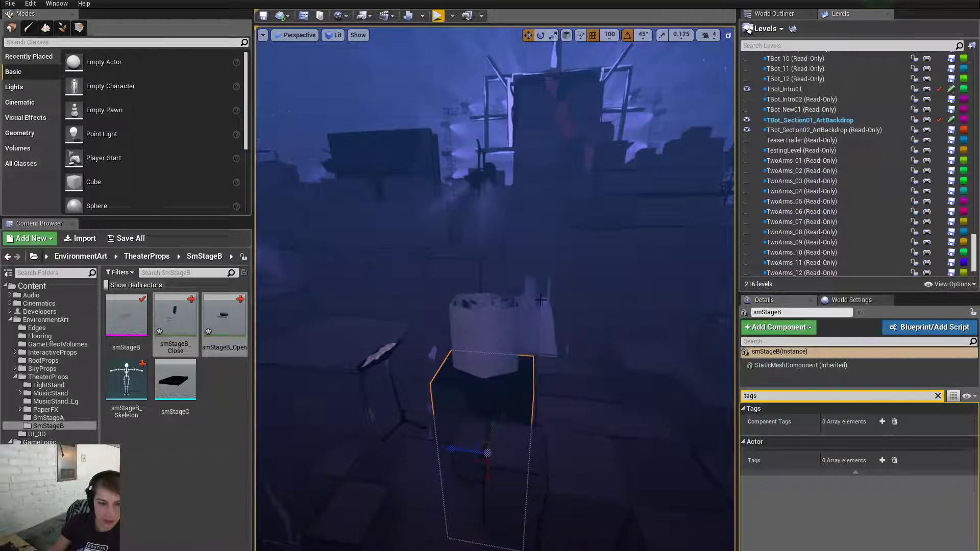
left_click(480, 352)
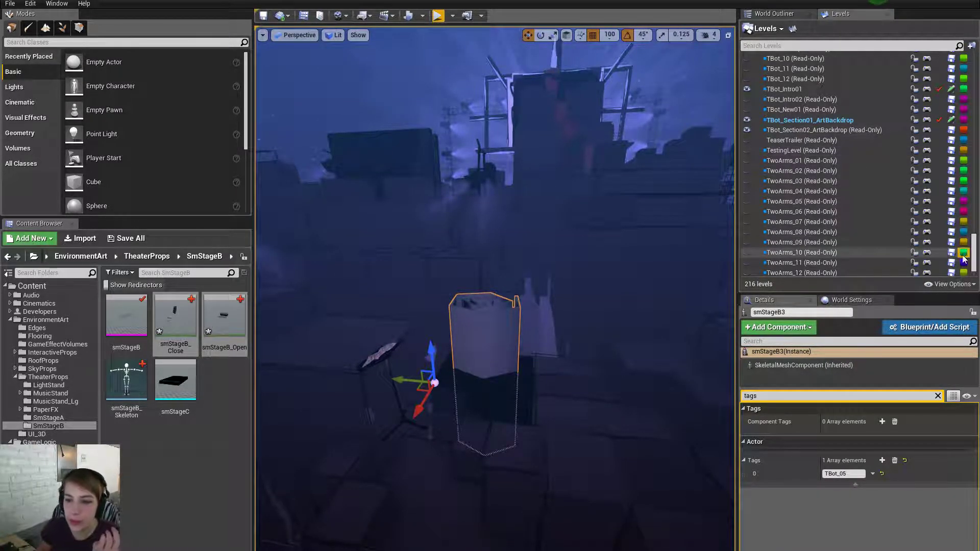
Open the BGLevel_SmallStageA level blueprint and locate the smStageA Play Animation nodes in its event graph
left_click_drag(973, 255, 973, 69)
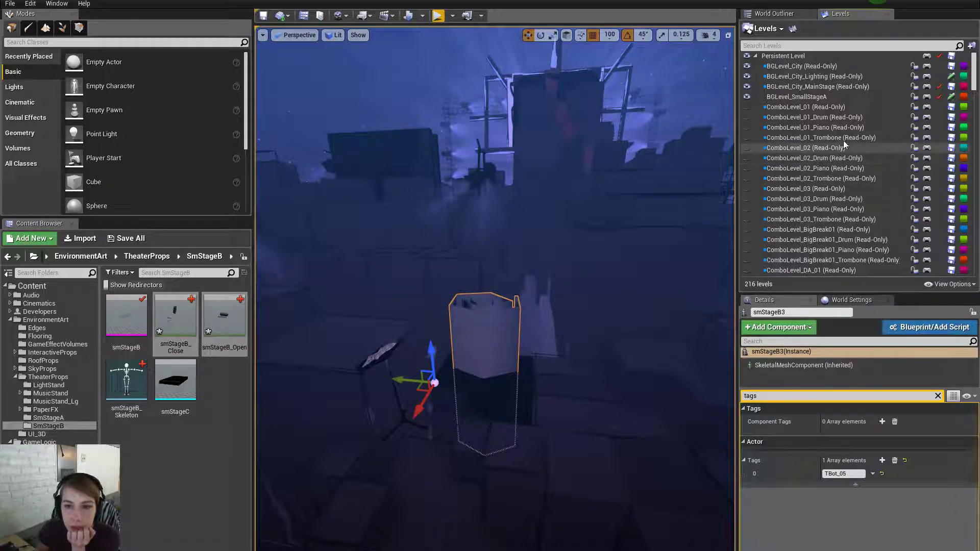
left_click(893, 95)
left_click(926, 97)
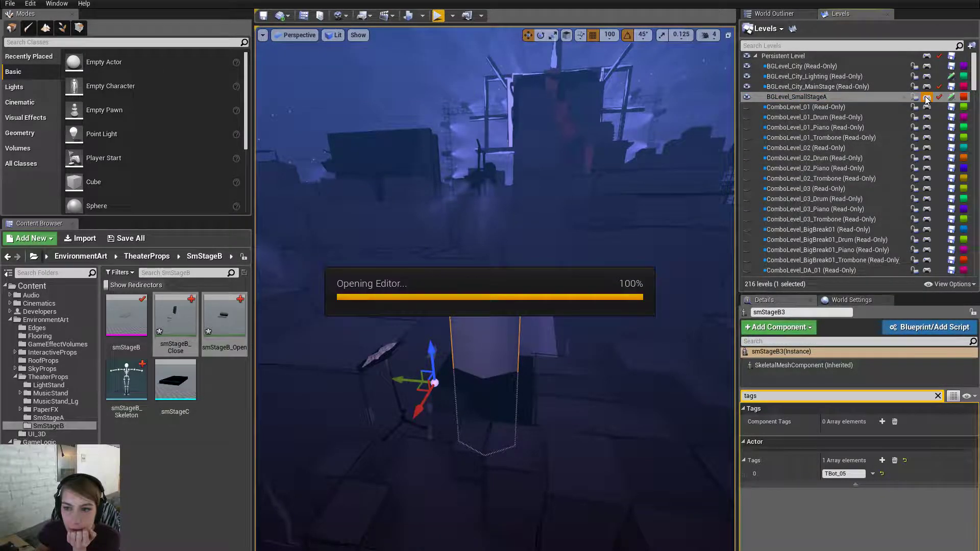
scroll(423, 339, "down", 3)
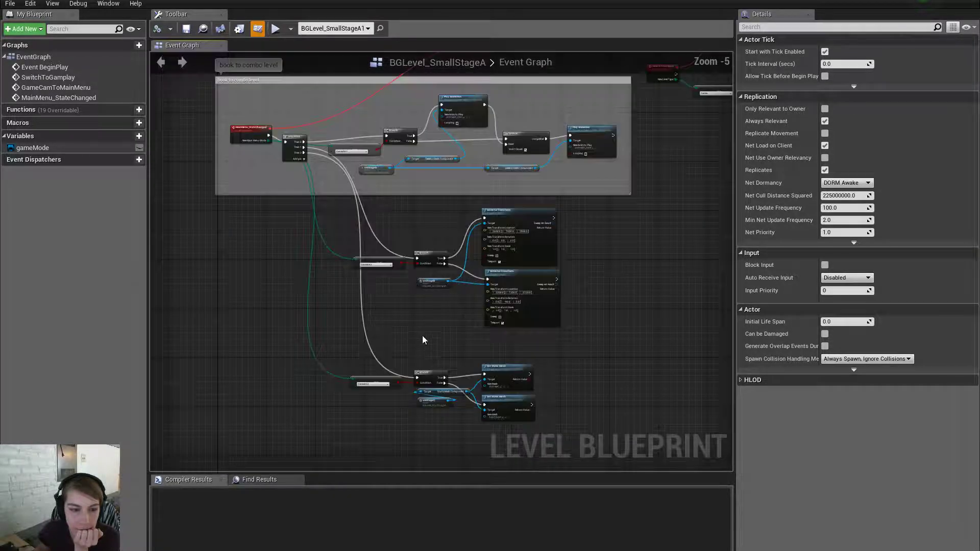
scroll(439, 319, "up", 3)
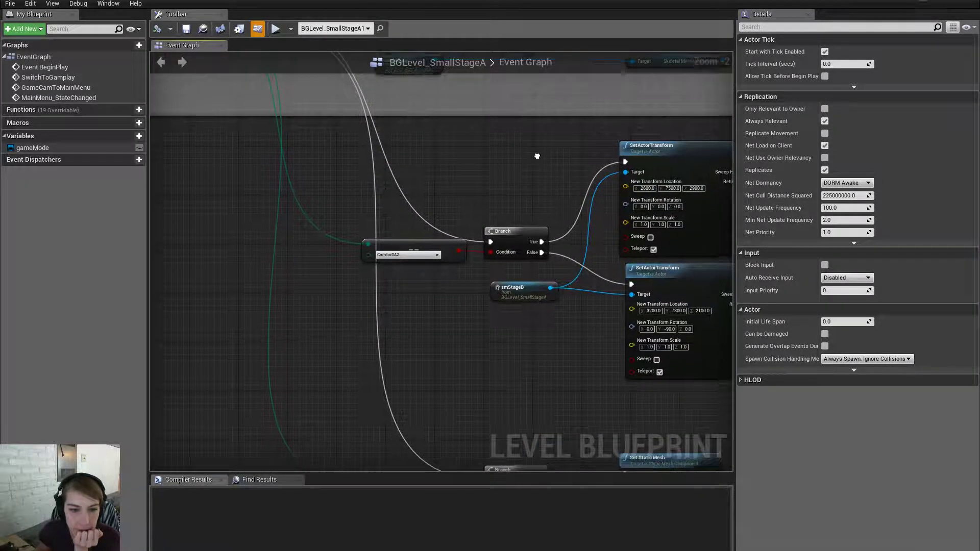
right_click_drag(444, 305, 405, 446)
scroll(519, 235, "down", 1)
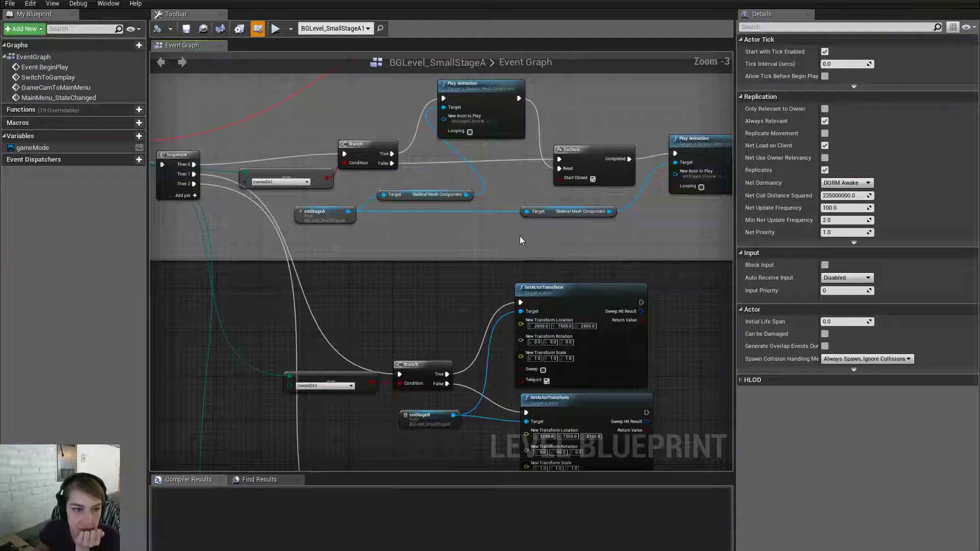
right_click_drag(477, 206, 404, 211)
Copy smStageA's Branch, DoOnce, both Play Animation nodes and first Skeletal Mesh Component node, and paste them beside smStageB's SetActorTransform nodes
left_click_drag(696, 245, 378, 113)
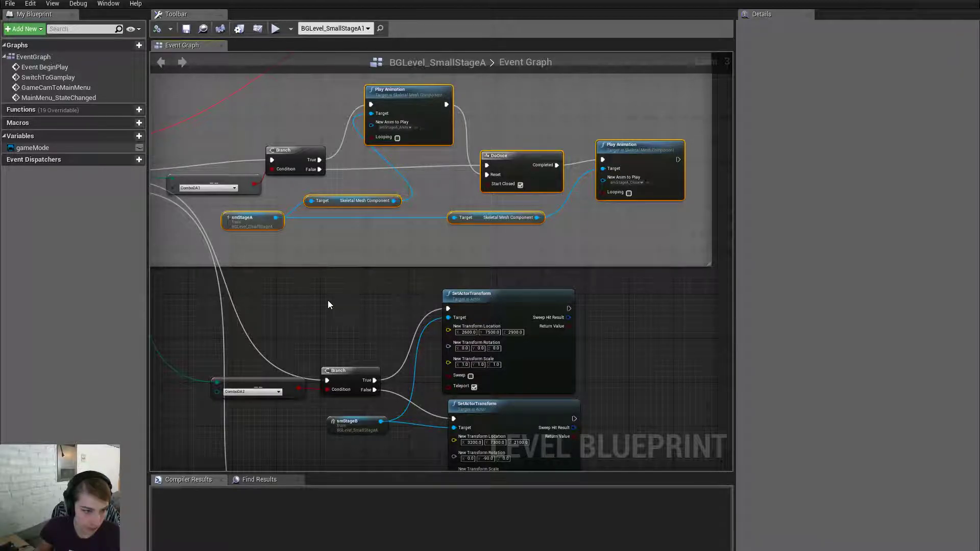
left_click_drag(635, 238, 490, 208)
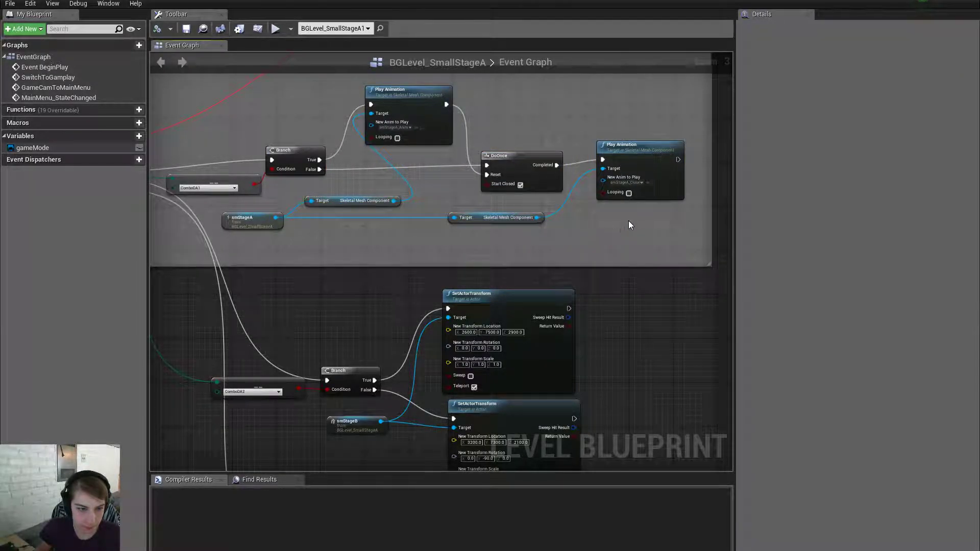
left_click_drag(691, 180, 289, 87)
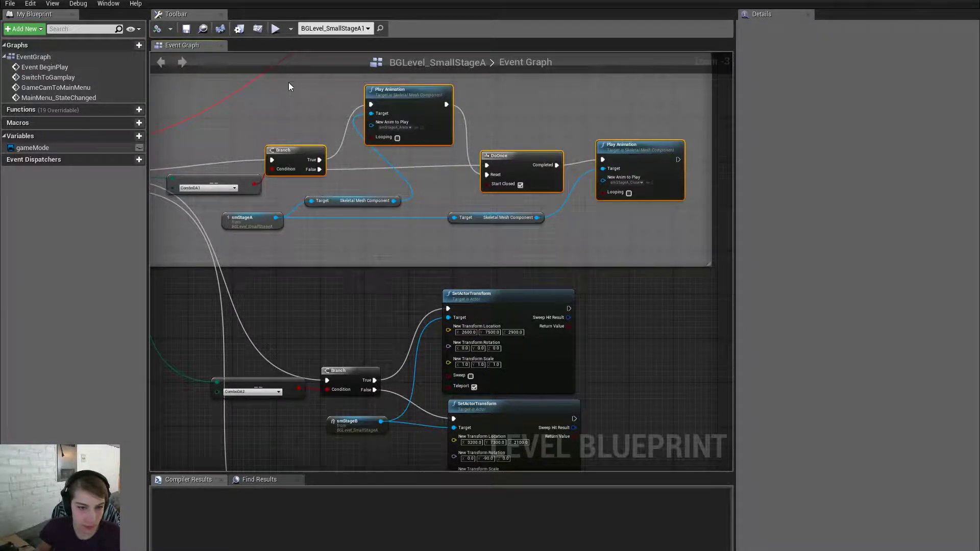
left_click_drag(374, 183, 377, 223, "shift")
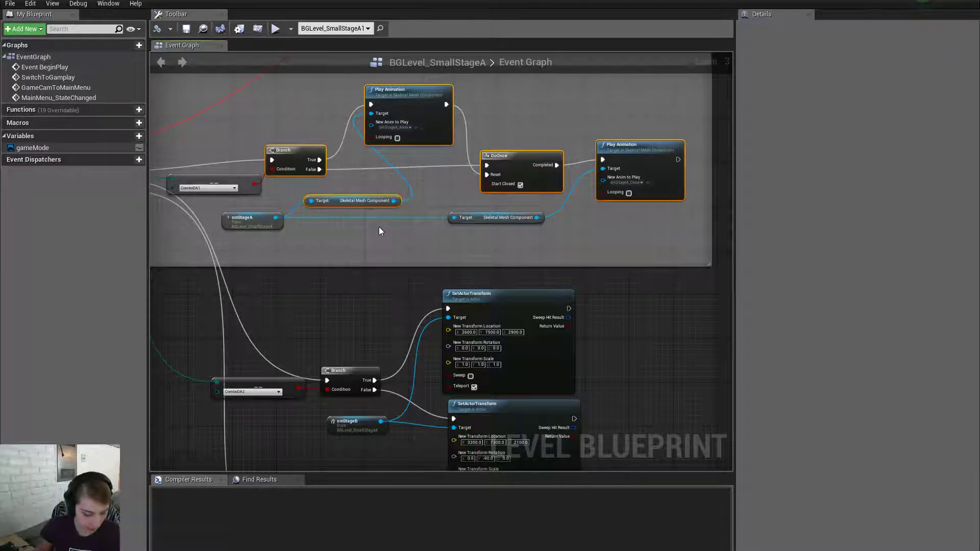
scroll(346, 299, "down", 1)
right_click_drag(345, 302, 381, 207)
right_click_drag(618, 233, 552, 232)
key("ctrl+x")
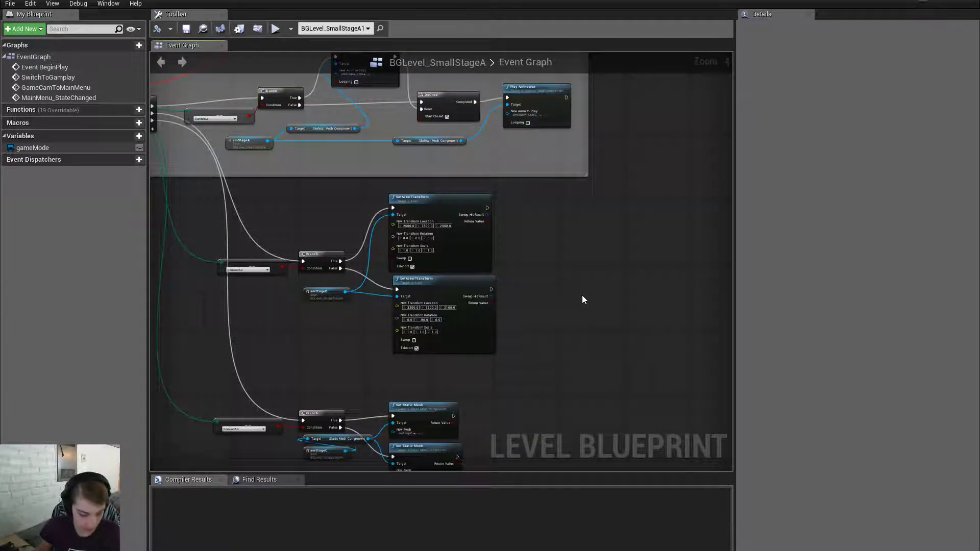
key("ctrl+v")
left_click(571, 227)
scroll(577, 309, "up", 1)
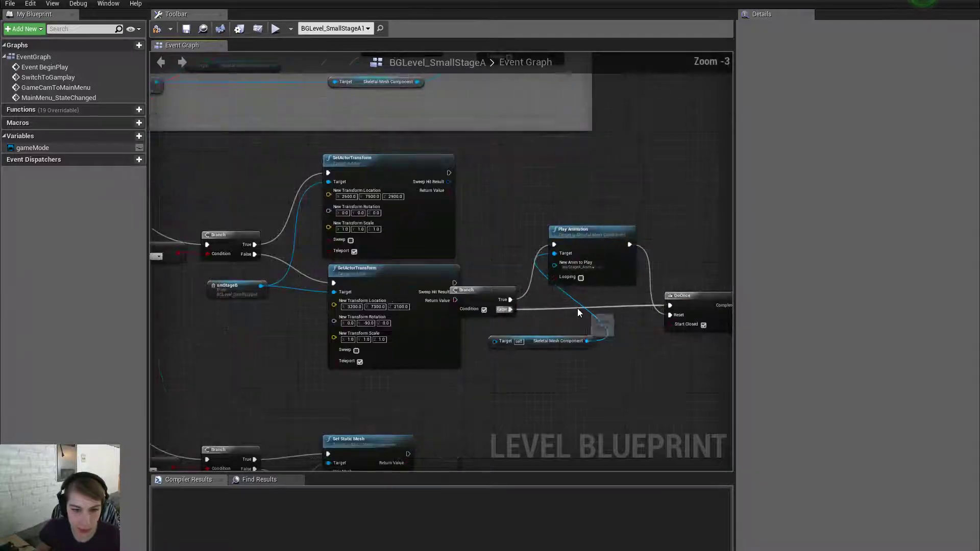
Set the animation of the first pasted Play Animation node to smStageB_Open
left_click(589, 265)
type("op")
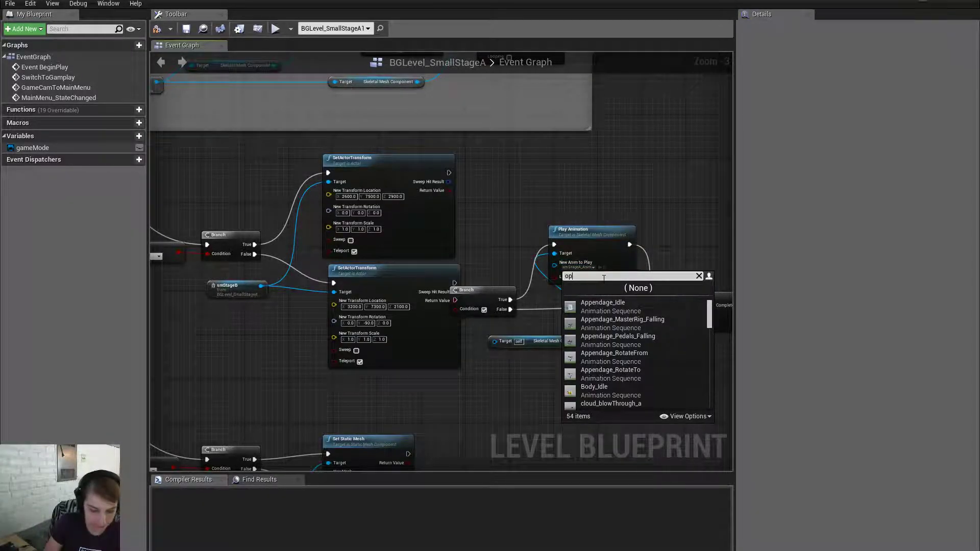
type("en")
left_click(569, 302)
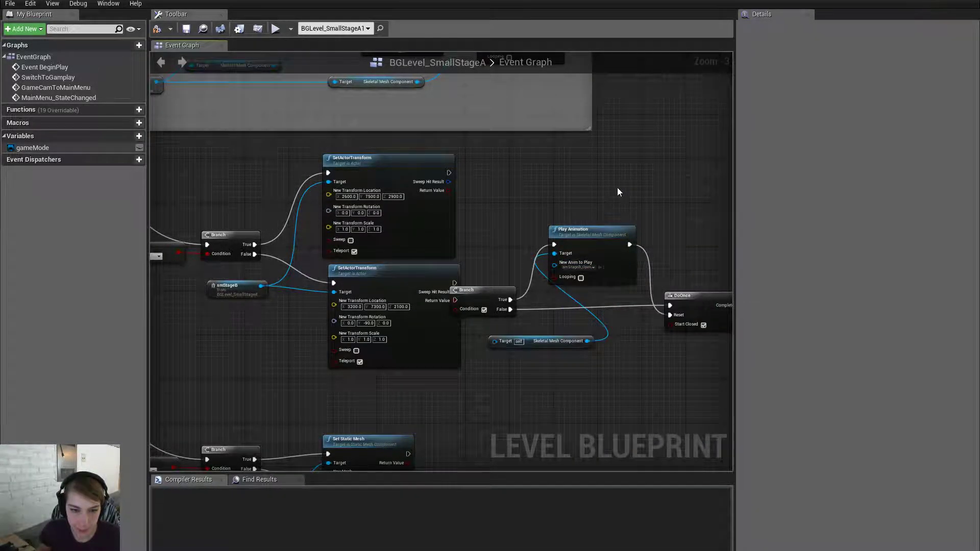
right_click_drag(505, 215, 546, 191)
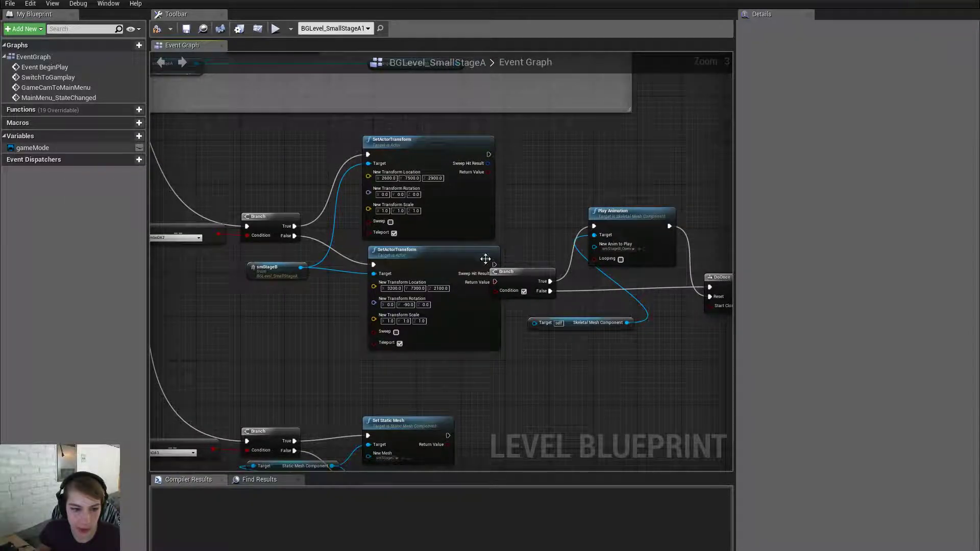
Delete smStageB's original Branch and both of its SetActorTransform nodes
right_click_drag(291, 262, 465, 322)
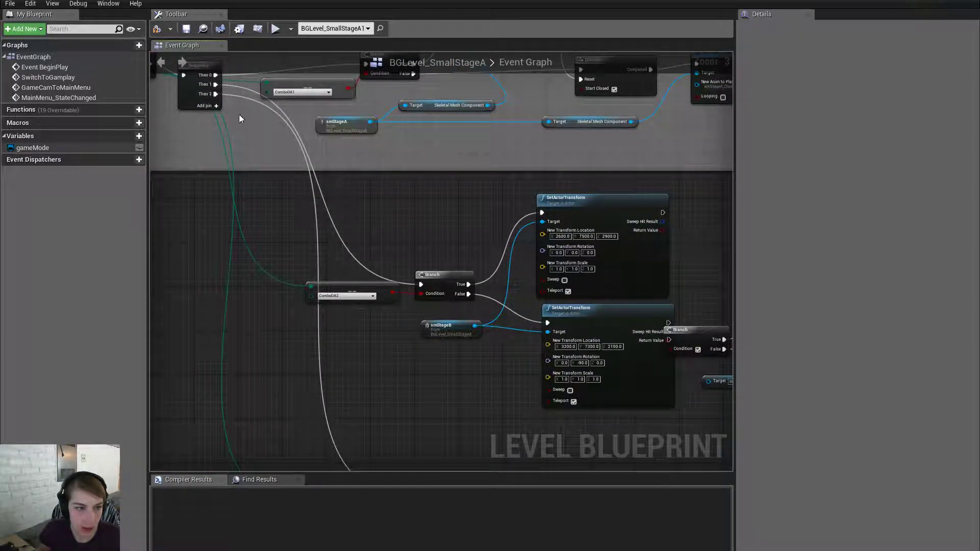
right_click_drag(239, 115, 238, 160)
left_click_drag(215, 129, 632, 328)
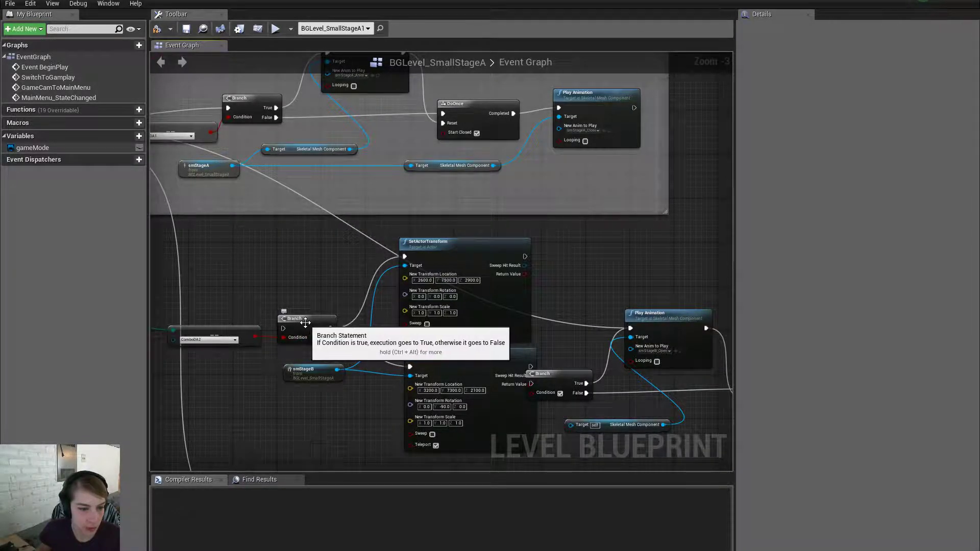
left_click_drag(245, 332, 231, 373)
left_click_drag(324, 271, 439, 357)
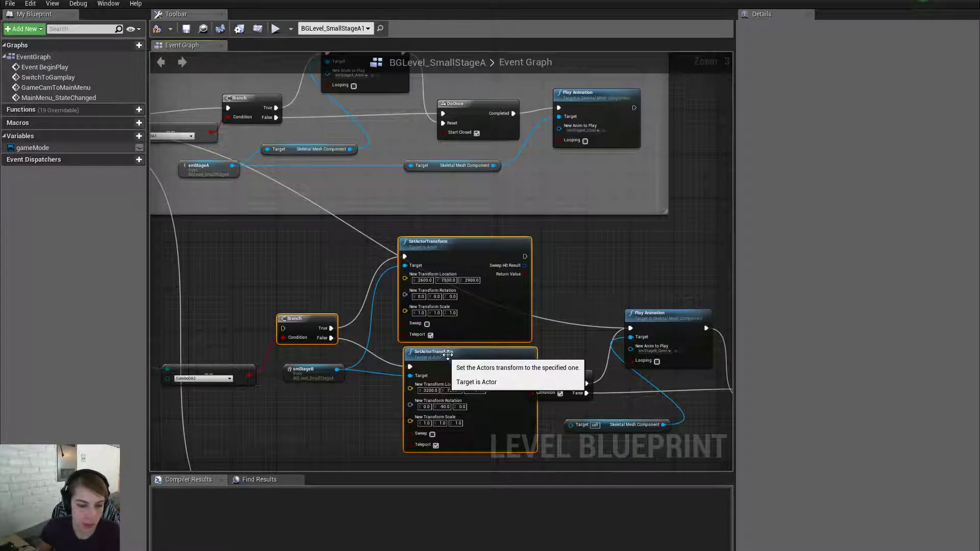
key("Delete")
Feed the pasted Branch from the Sequence node, use the ComboDA2 comparison as its condition, and place both nodes together
left_click_drag(532, 383, 242, 129)
right_click_drag(531, 295, 391, 255)
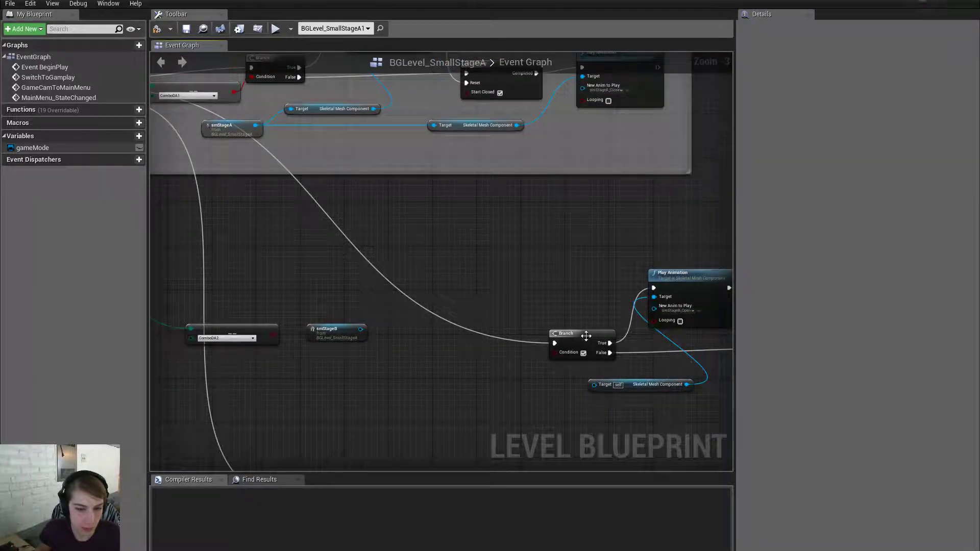
left_click_drag(582, 333, 294, 260)
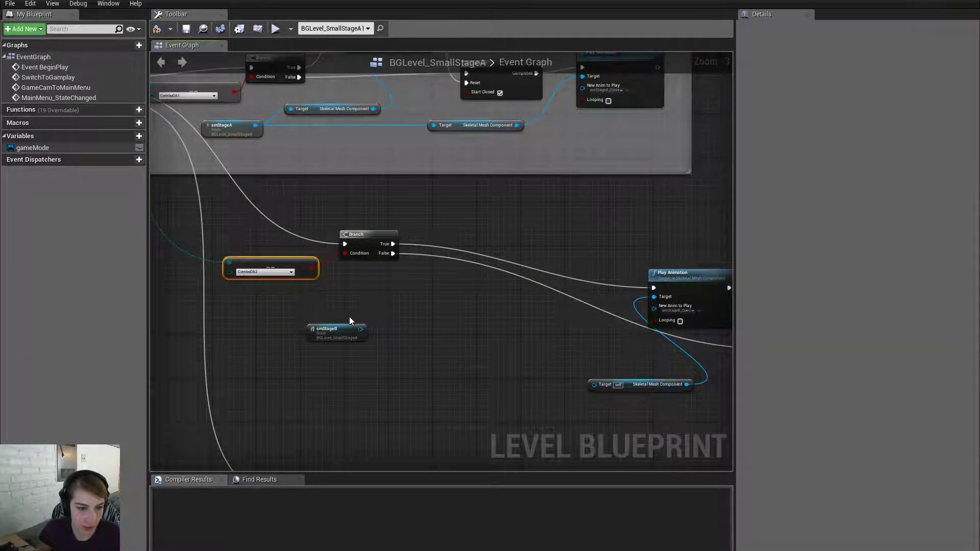
Move the pasted Play Animation, DoOnce and Skeletal Mesh Component nodes closer to the Branch
scroll(321, 314, "down", 2)
left_click_drag(424, 267, 700, 376)
left_click_drag(506, 288, 401, 267)
scroll(350, 305, "up", 3)
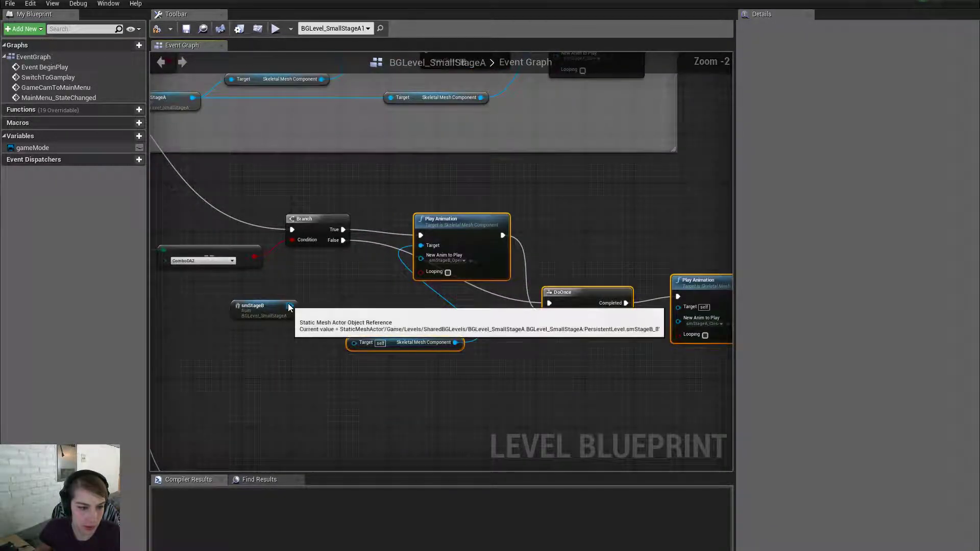
Try to connect the smStageB reference to the Skeletal Mesh Component node's target
left_click_drag(289, 306, 354, 342)
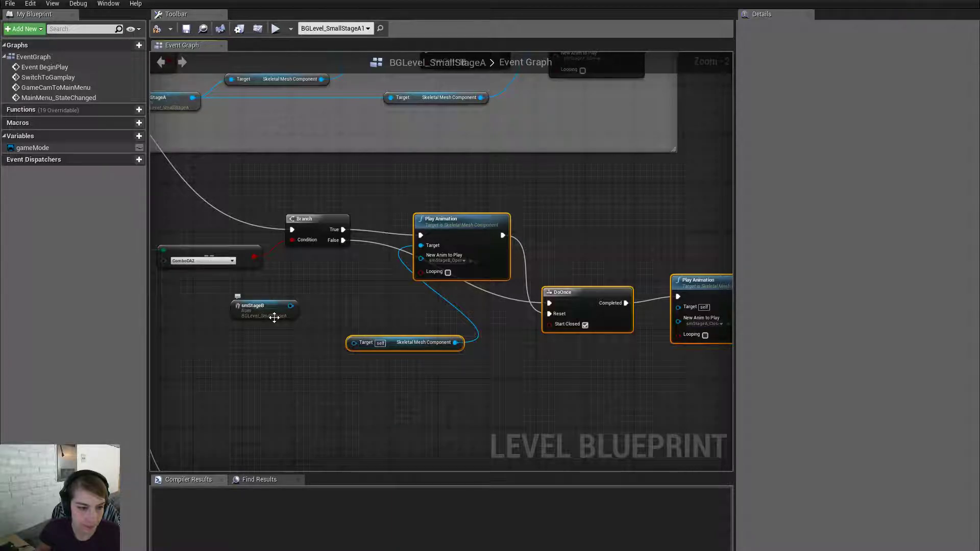
left_click(302, 301)
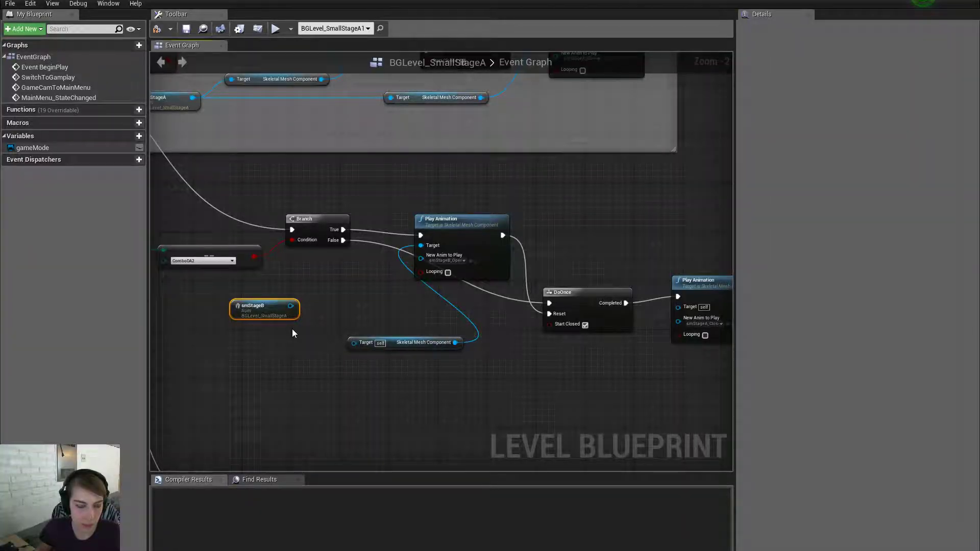
right_click(293, 331)
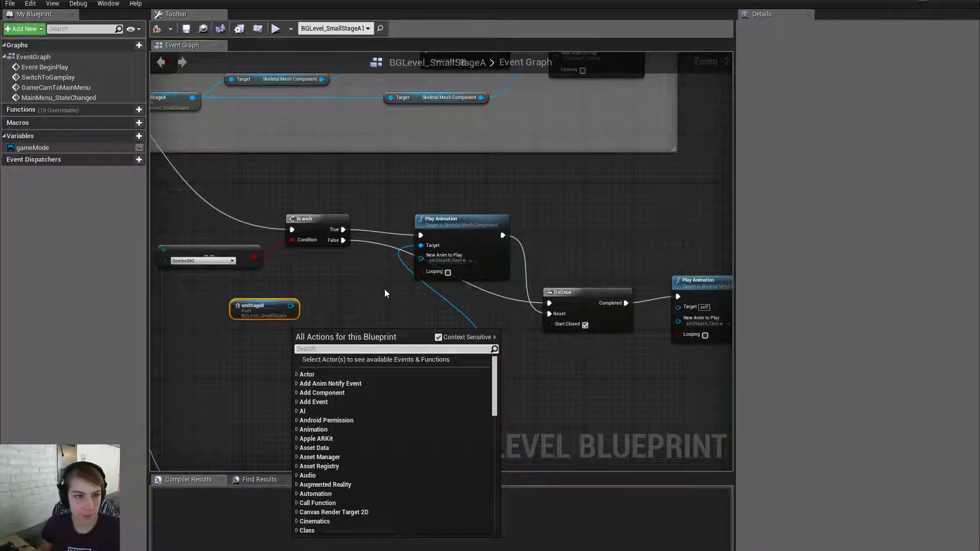
left_click_drag(495, 375, 515, 503)
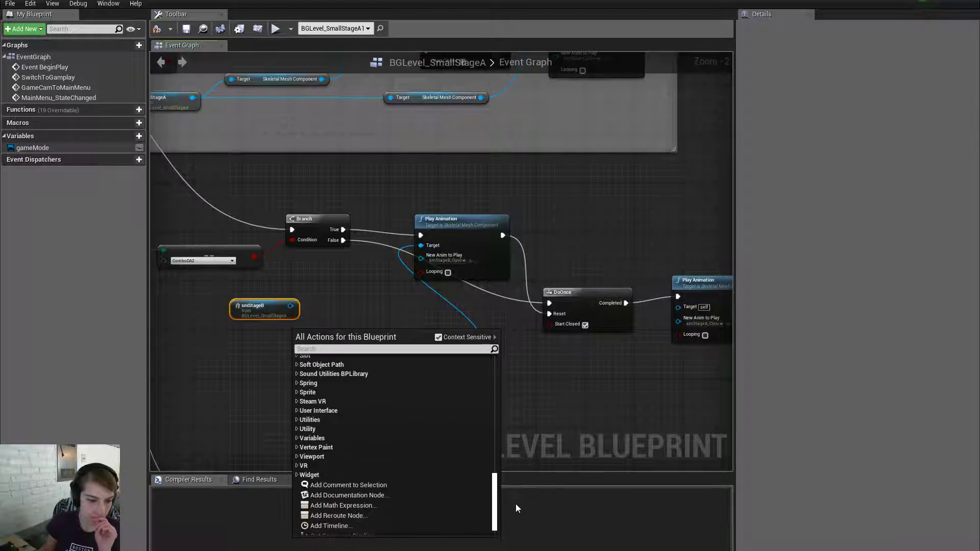
left_click(614, 412)
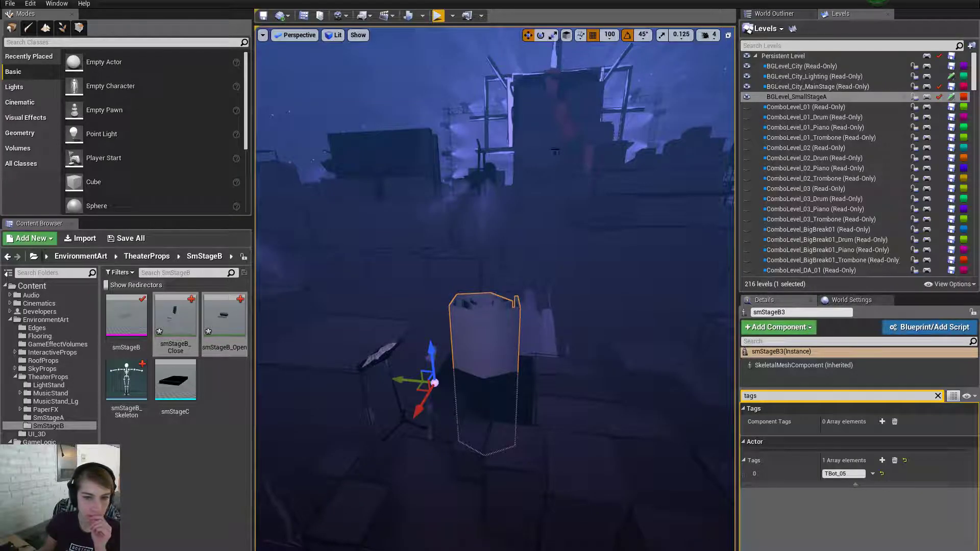
Add a reference to the smStageB3 level actor to the event graph and delete the old smStageB reference
left_click(791, 97)
right_click(794, 97)
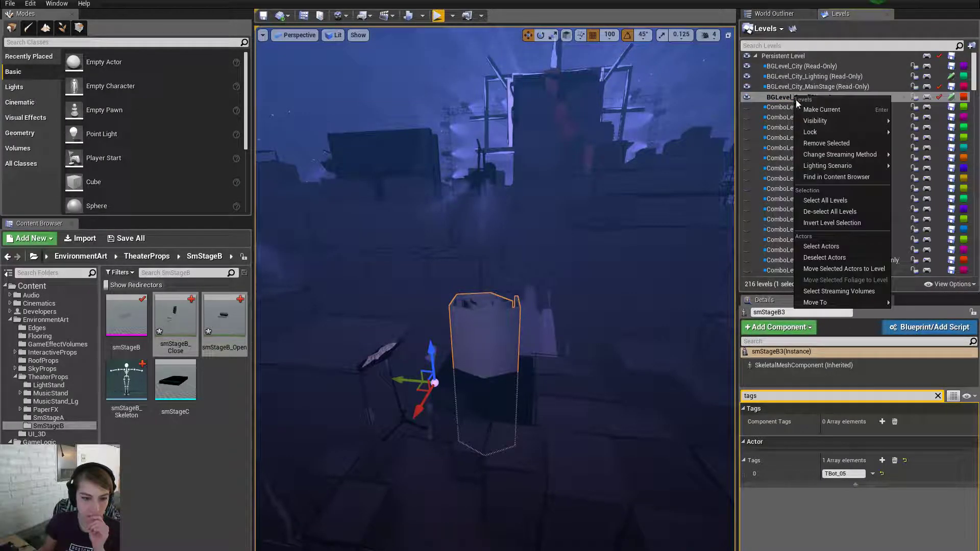
left_click(818, 259)
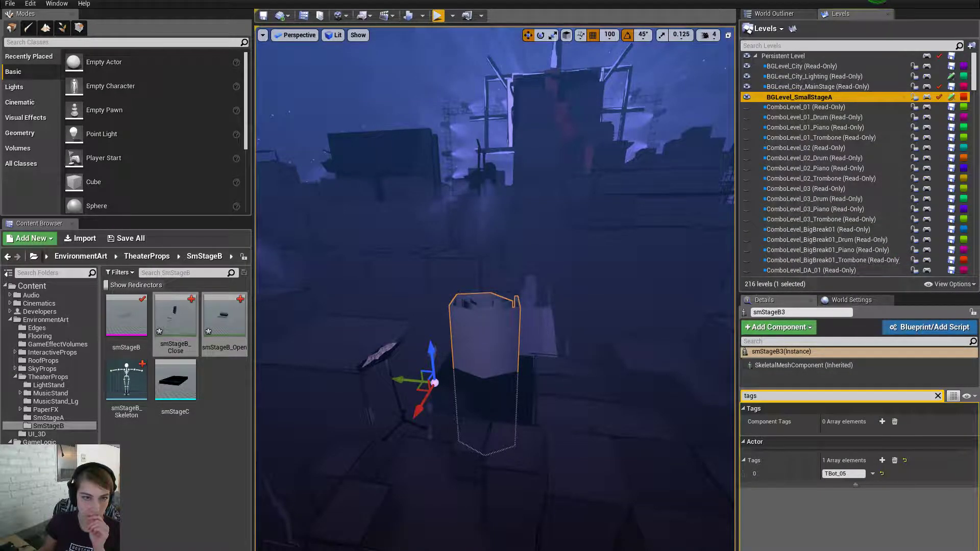
left_click(460, 5)
right_click(295, 280)
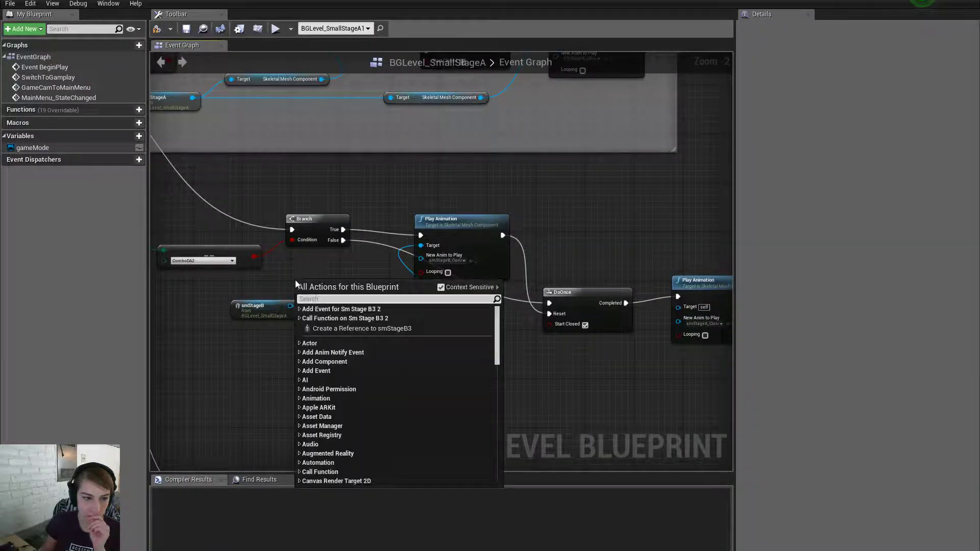
left_click(361, 330)
left_click_drag(252, 289, 286, 343)
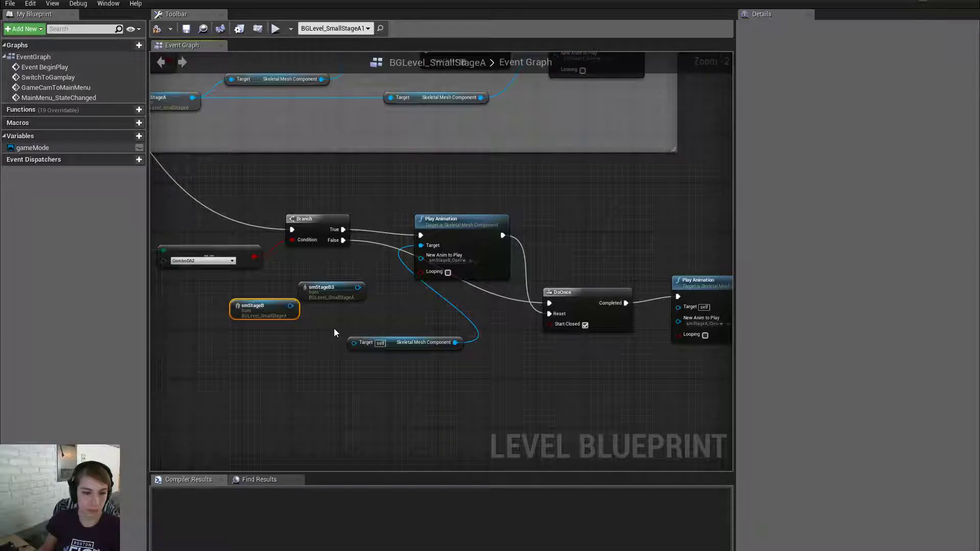
key("Delete")
Connect smStageB3 to the first Play Animation's target through a new Skeletal Mesh Component node and delete the disconnected component node
left_click_drag(327, 289, 293, 290)
type("skele")
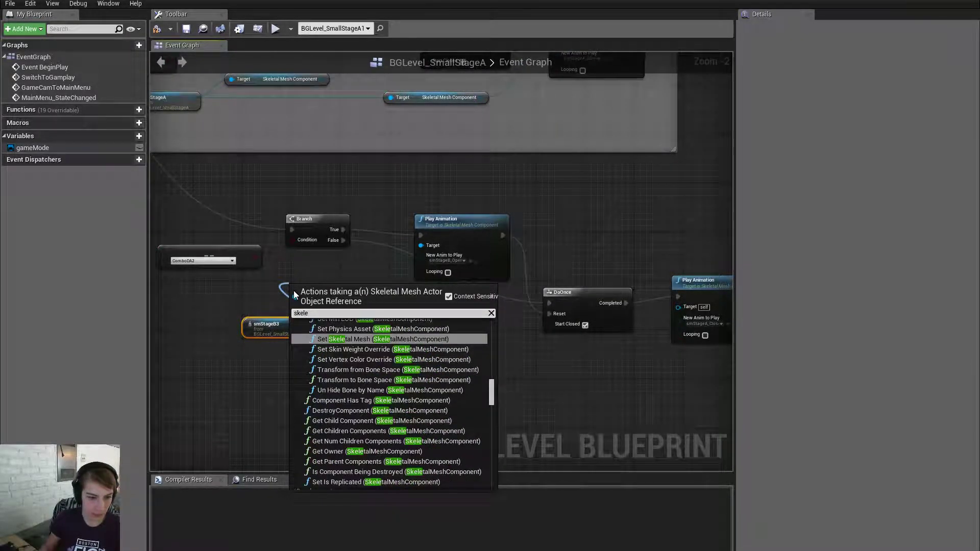
left_click(323, 268)
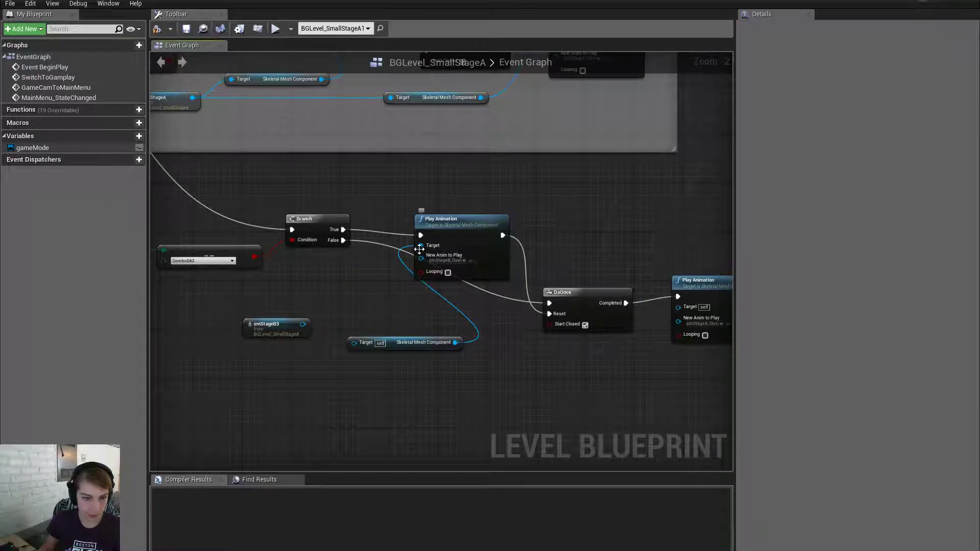
left_click_drag(420, 246, 303, 324)
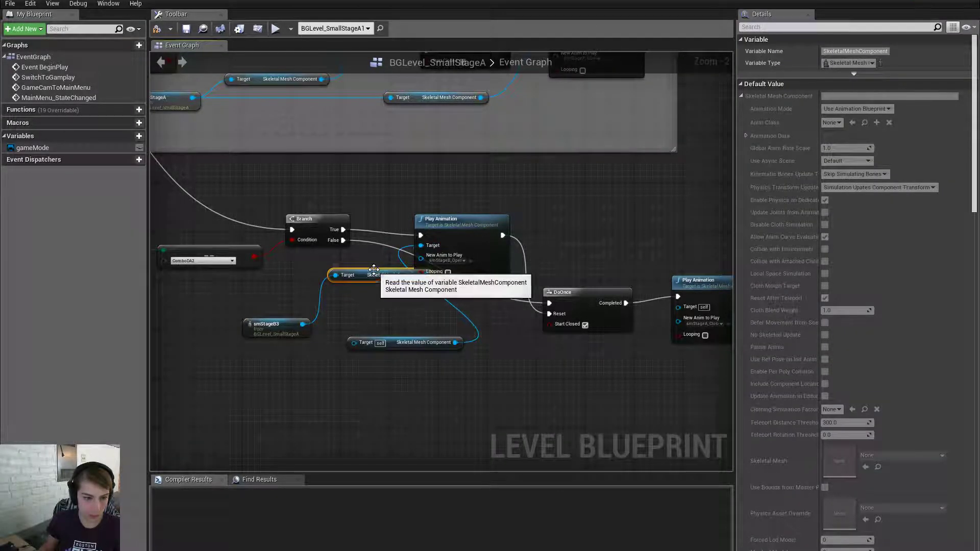
left_click_drag(373, 269, 290, 306)
left_click(439, 342)
key("Delete")
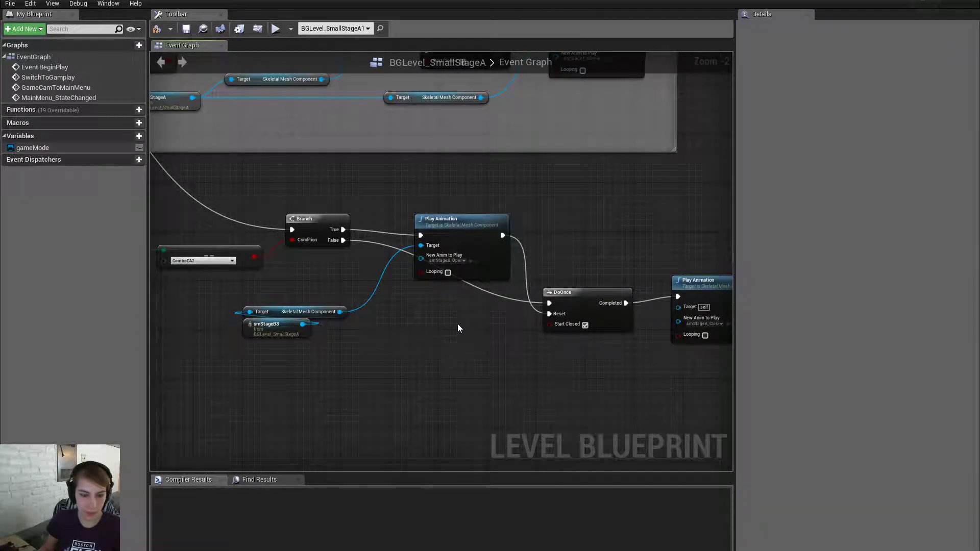
Regroup the smStageB3 animation nodes and connect the second Play Animation's target to the Skeletal Mesh Component node
left_click_drag(467, 218, 467, 201)
left_click_drag(572, 265, 679, 341)
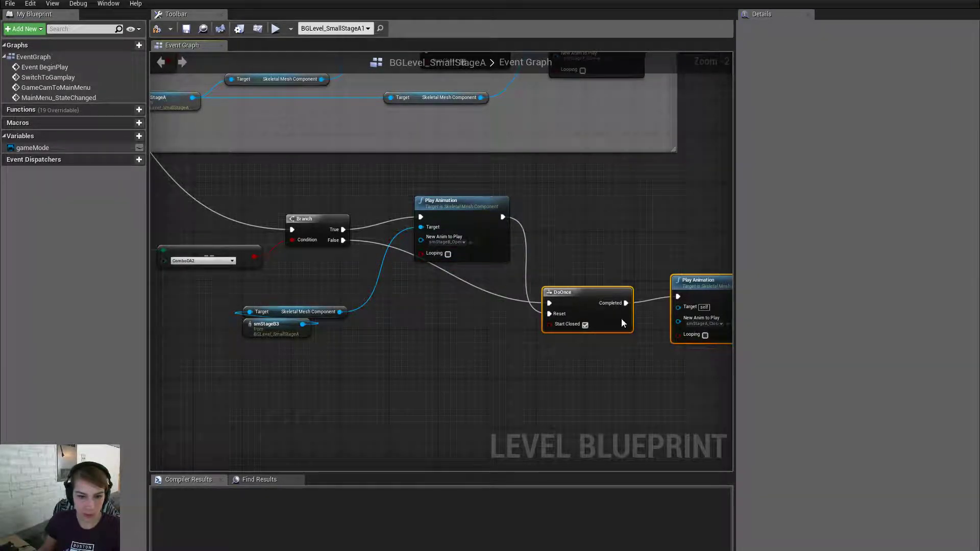
left_click_drag(621, 323, 511, 322)
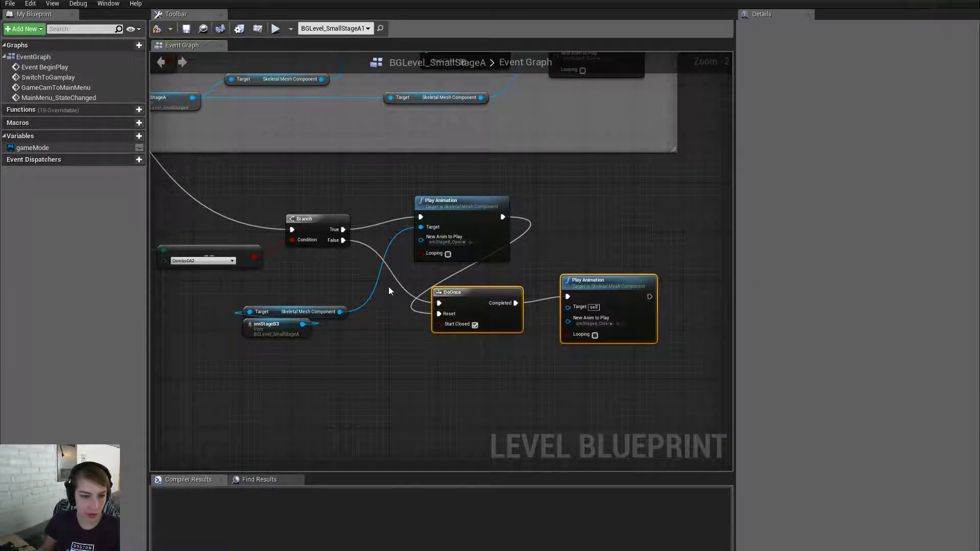
right_click_drag(220, 219, 277, 240)
left_click_drag(322, 303, 365, 332)
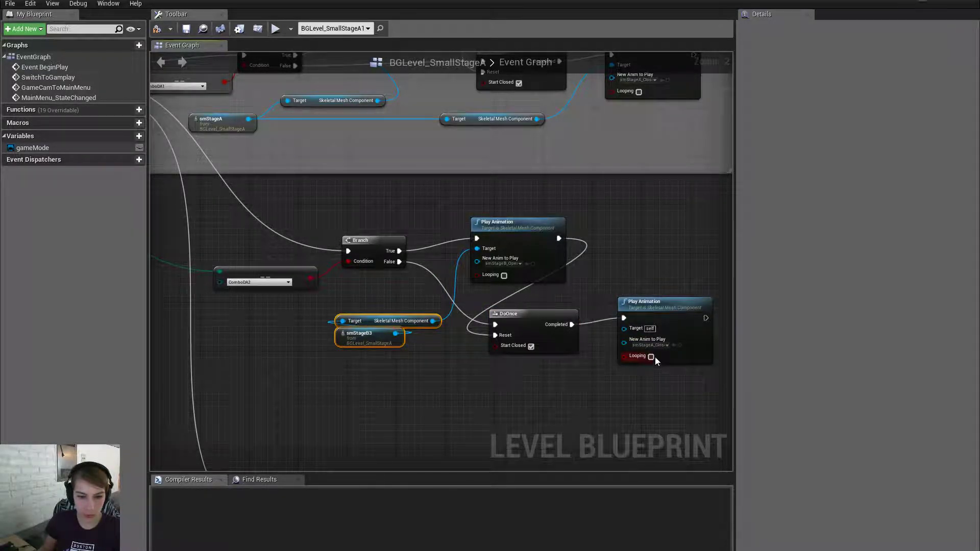
left_click_drag(623, 328, 432, 320)
Spread out the DoOnce and both Play Animation nodes so that they no longer overlap
left_click_drag(544, 319, 636, 270)
left_click_drag(503, 220, 501, 195)
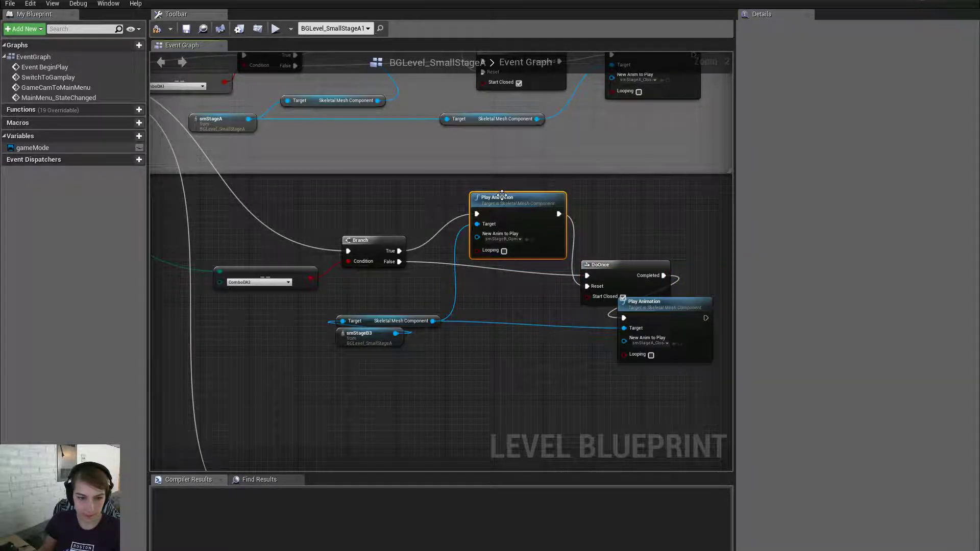
left_click_drag(624, 263, 624, 251)
right_click_drag(683, 266, 533, 252)
left_click_drag(510, 293, 596, 286)
Enclose the smStageB3 animation nodes in a comment box titled "Scroll to combo level"
scroll(413, 391, "down", 3)
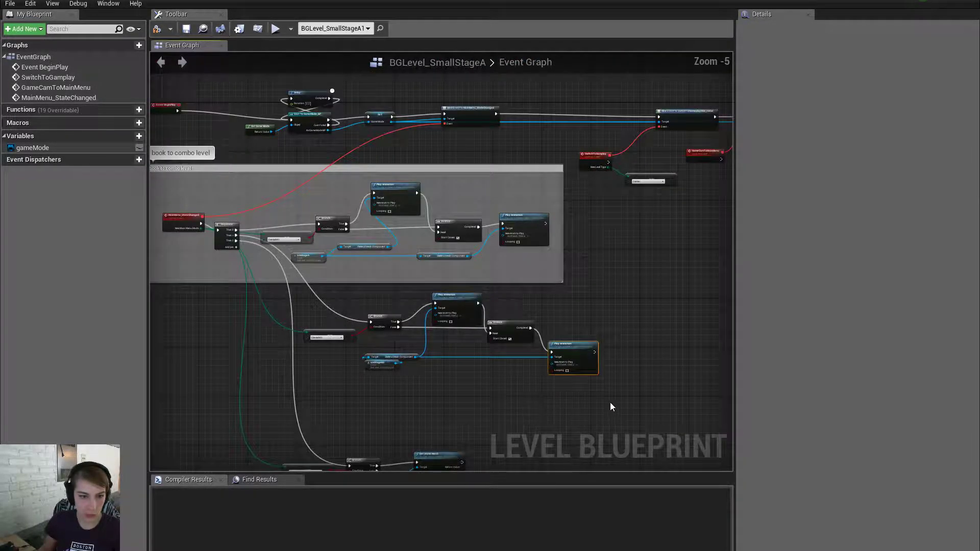
left_click_drag(612, 401, 240, 293)
right_click_drag(241, 293, 321, 287)
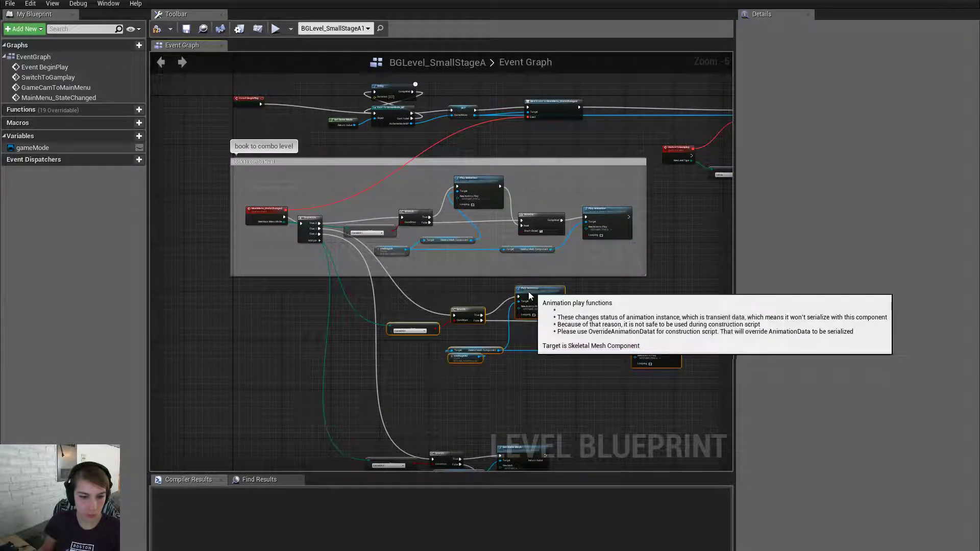
key("c")
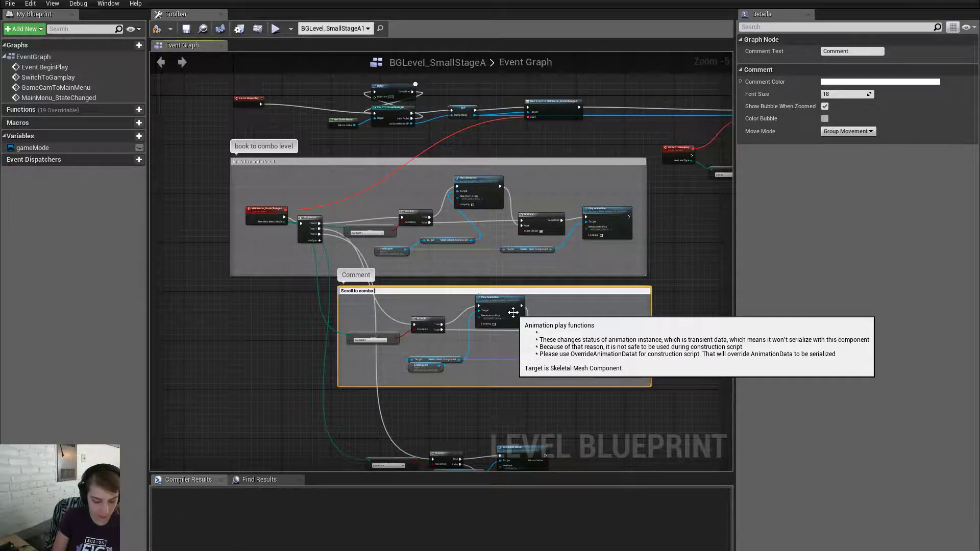
key("Return")
Narrow the "book to combo level" comment box and move the MainMenu_StateChanged event and Sequence nodes outside it
scroll(277, 323, "down", 2)
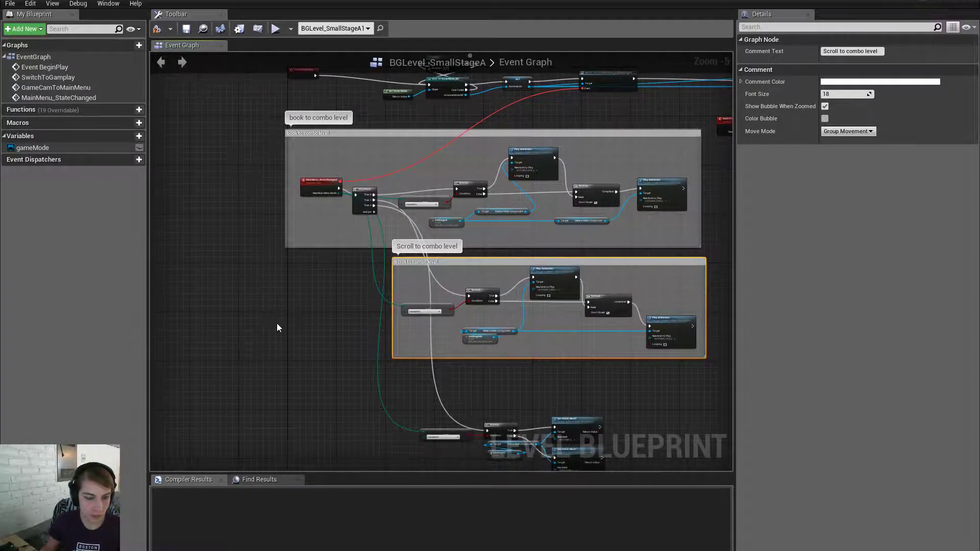
scroll(272, 256, "up", 1)
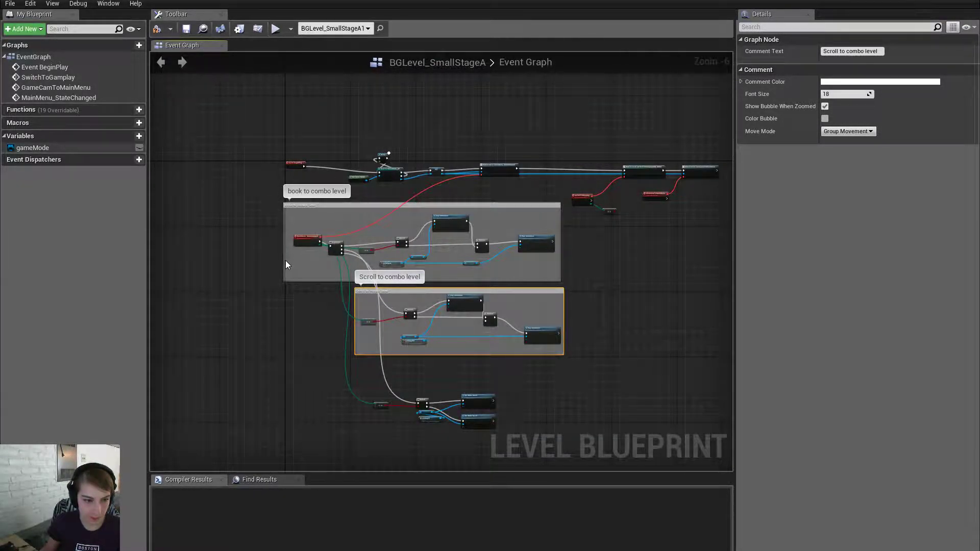
left_click_drag(283, 261, 358, 259)
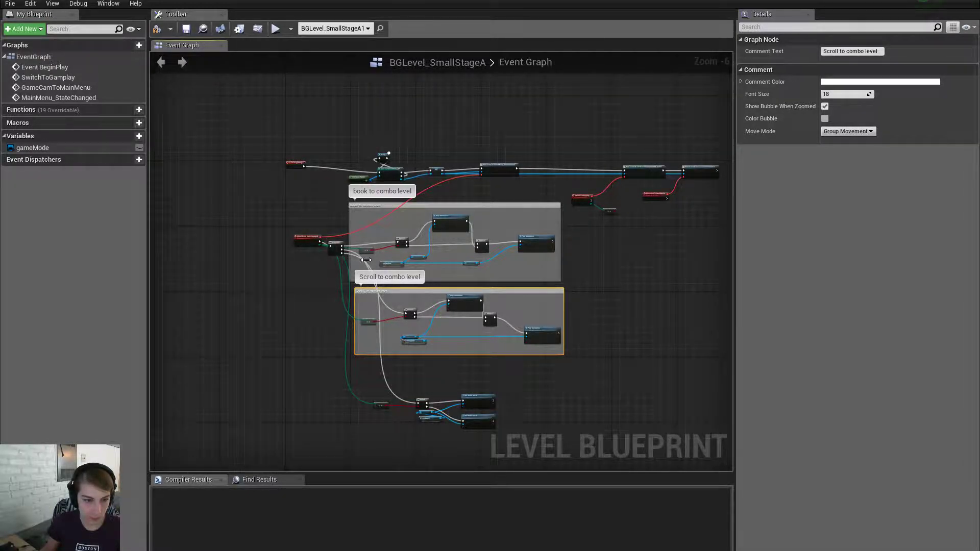
left_click_drag(283, 223, 271, 270)
left_click(594, 366)
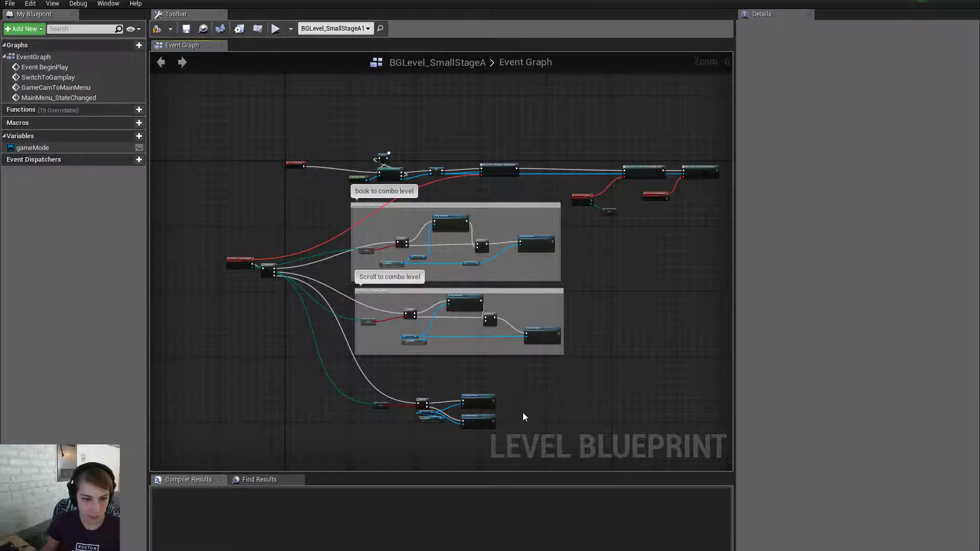
Compile and save the BGLevel_SmallStageA level blueprint
right_click_drag(523, 413, 525, 390)
left_click(157, 30)
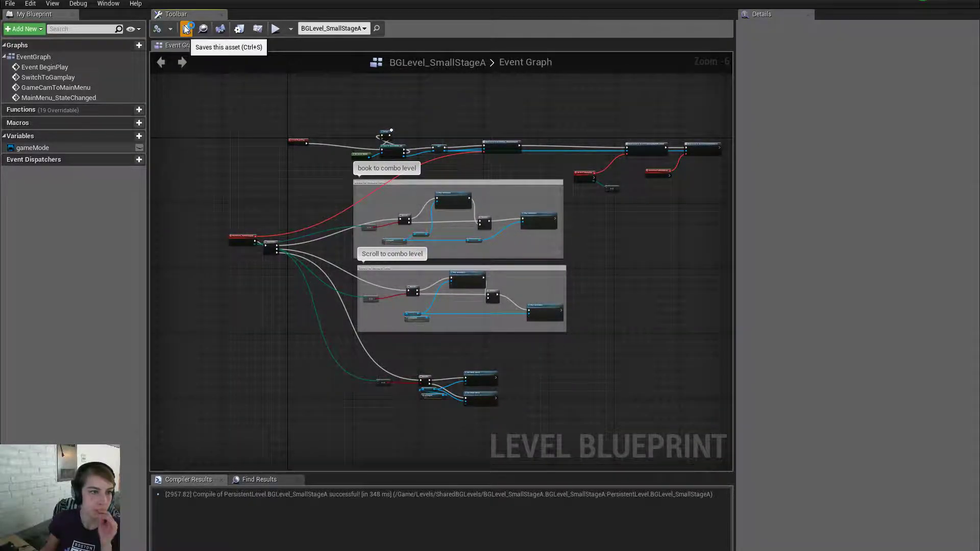
left_click(186, 29)
Return to the level editor, play the game in full screen to check the stage, and close the play session
left_click(162, 2)
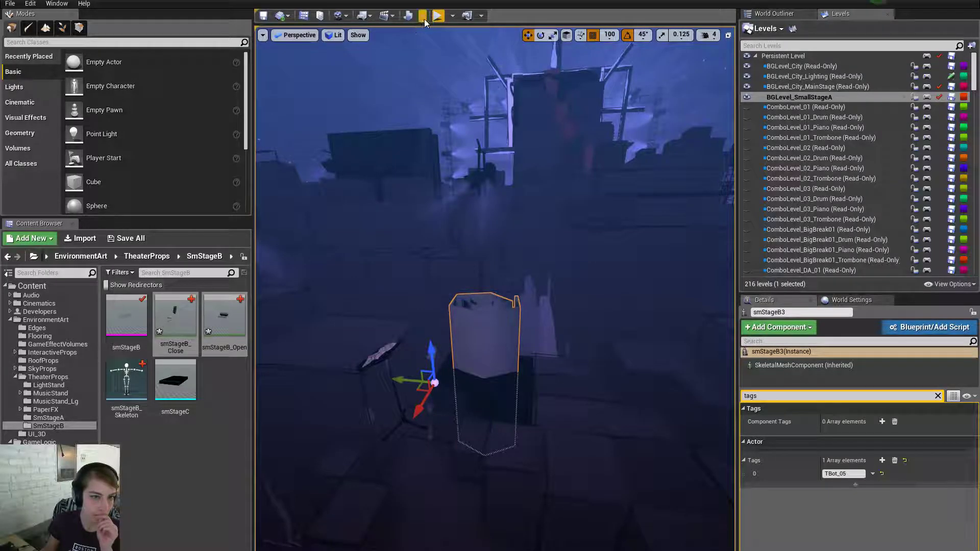
key("F11")
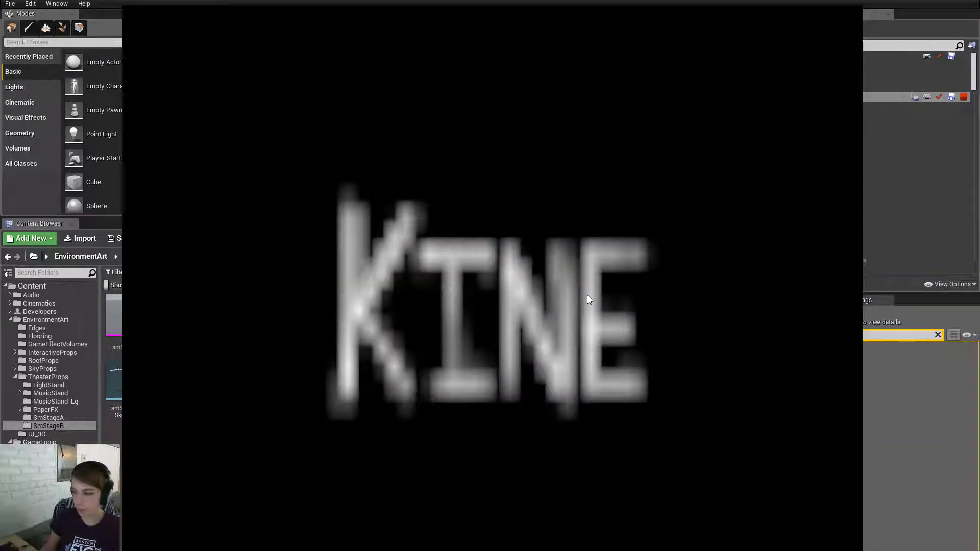
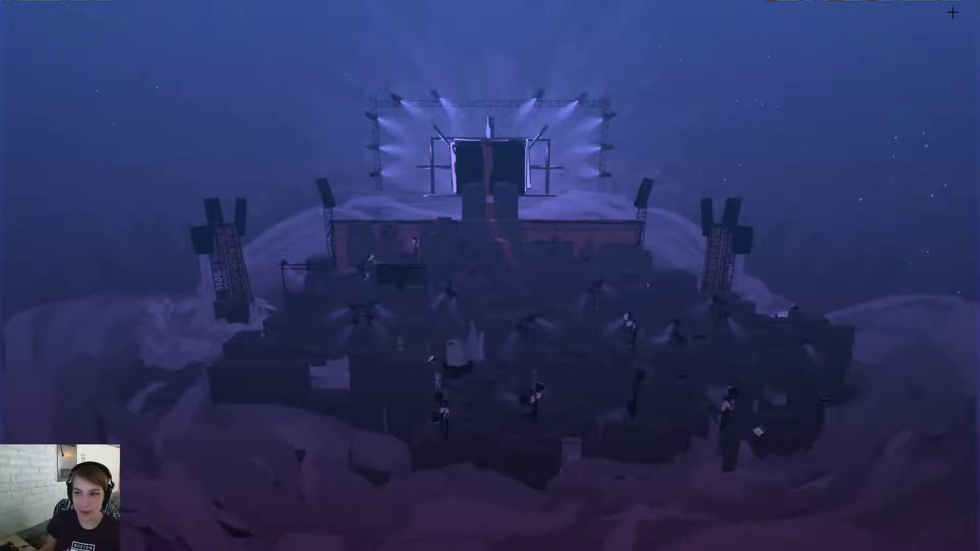
left_click(972, 1)
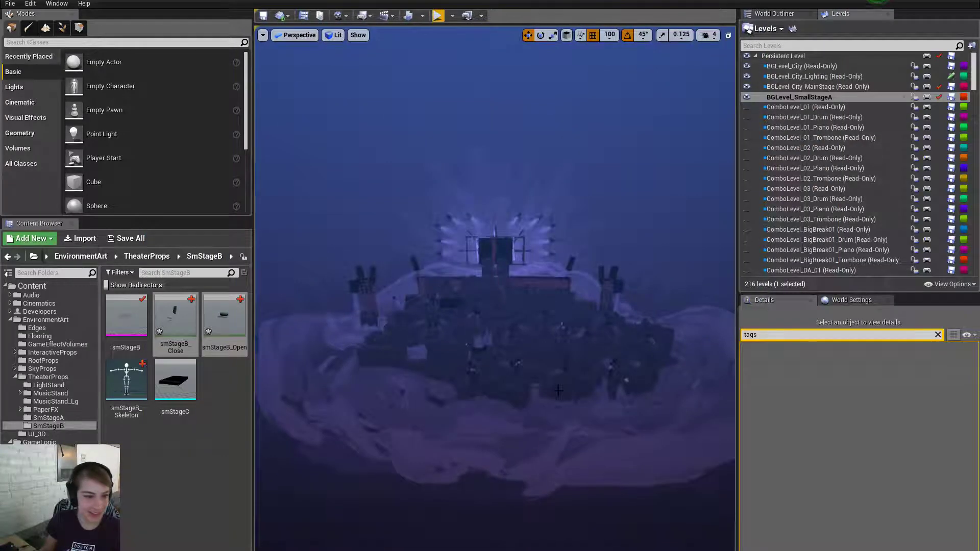
Select the smStageB3 actor in the level and turn off Looping and Playing in its animation settings
key("alt+Tab")
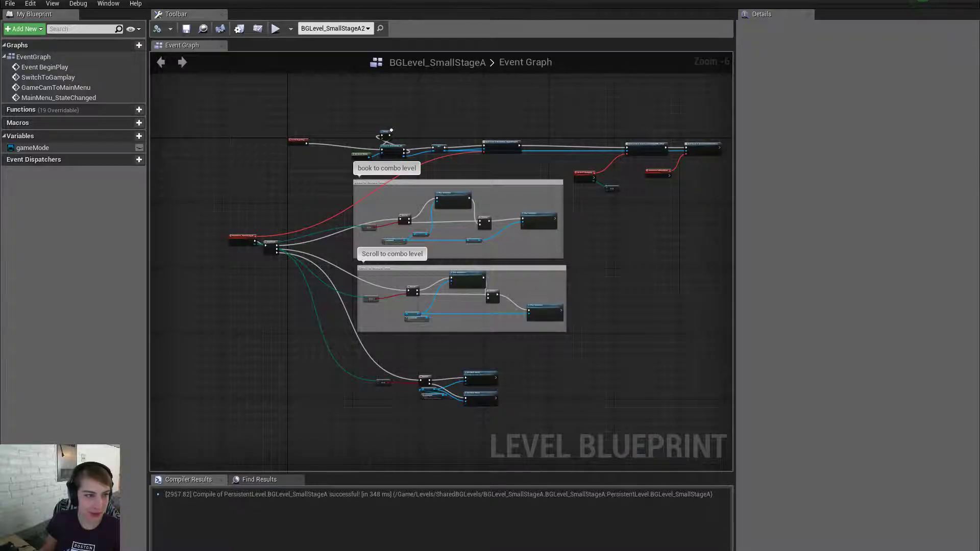
key("alt+Tab")
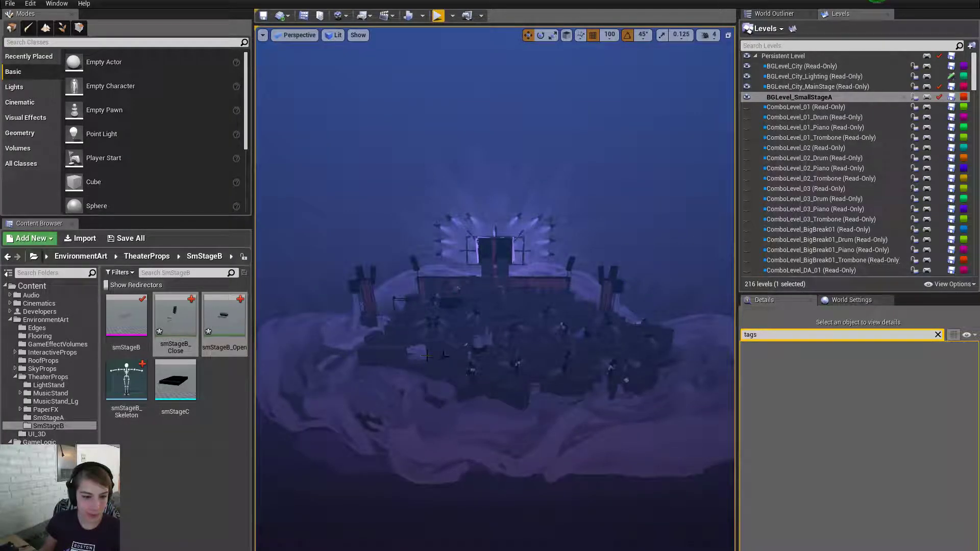
left_click(512, 340)
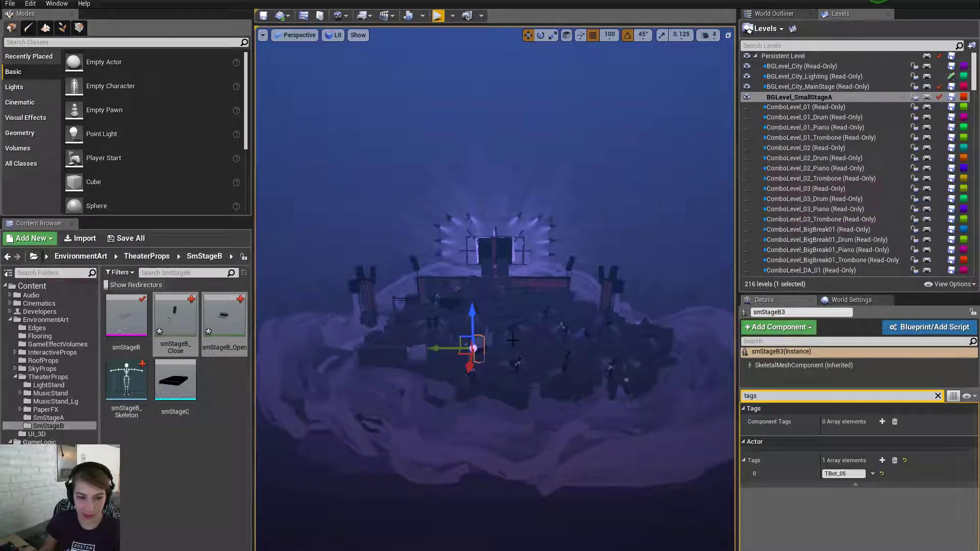
left_click(937, 396)
left_click(826, 524)
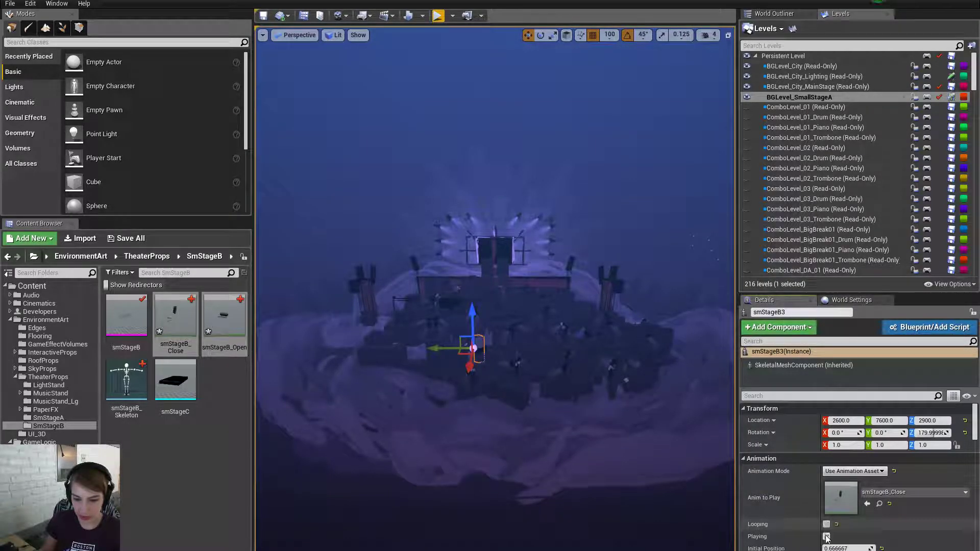
left_click(826, 536)
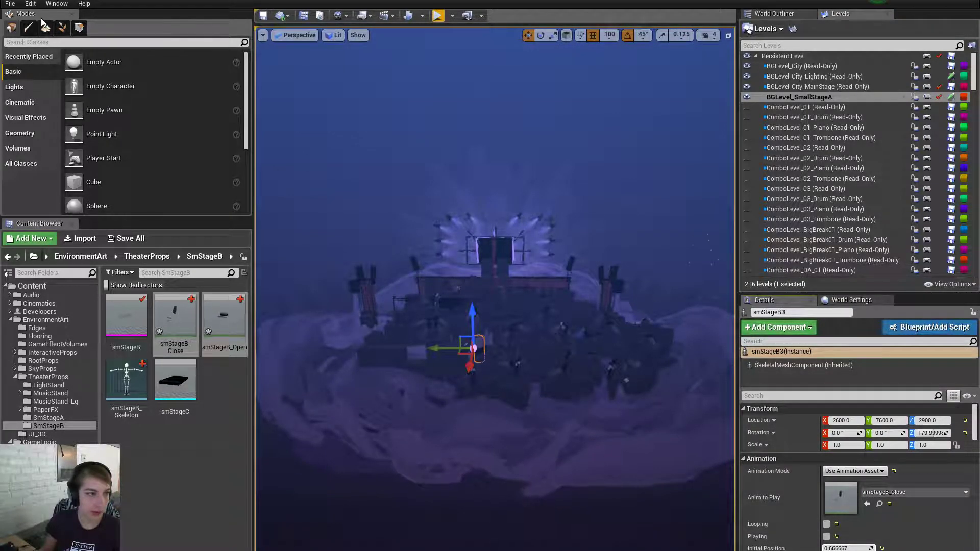
Play the game in full screen, enter and leave the scroll combo level to check its stage animation, and stop playing
key("F11")
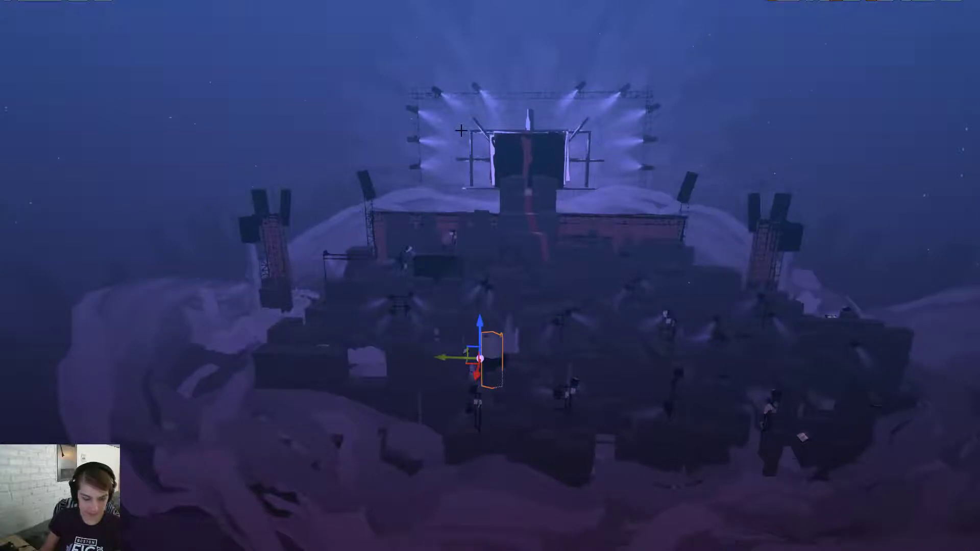
key("alt+p")
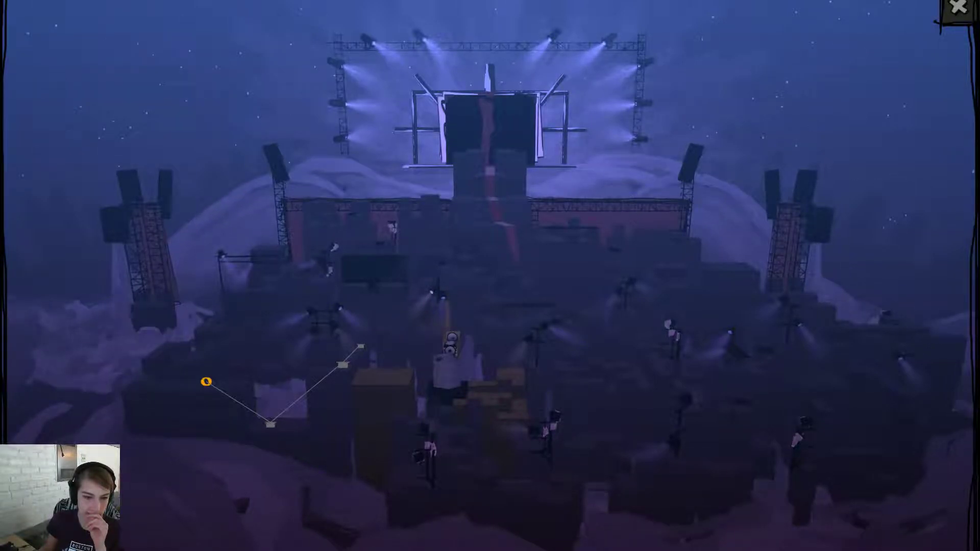
left_click(441, 371)
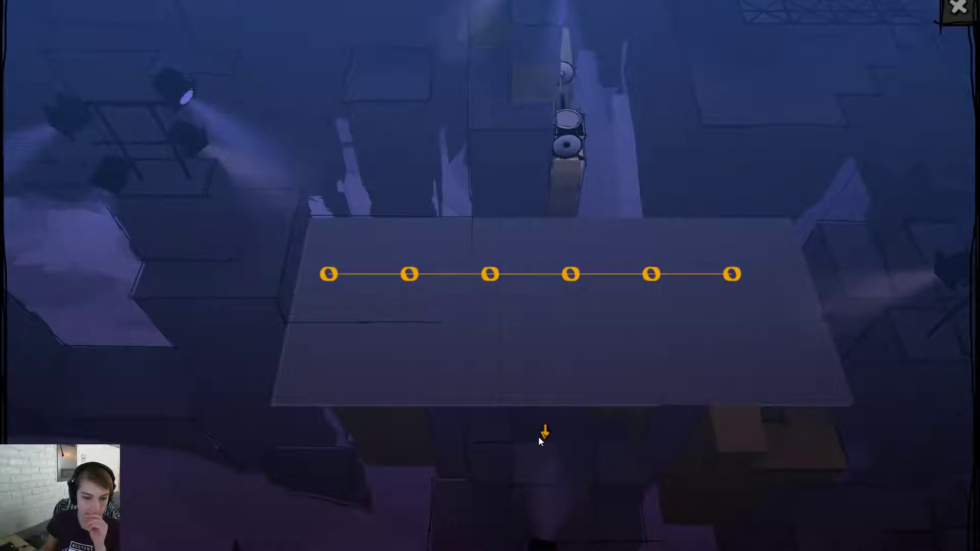
left_click(544, 434)
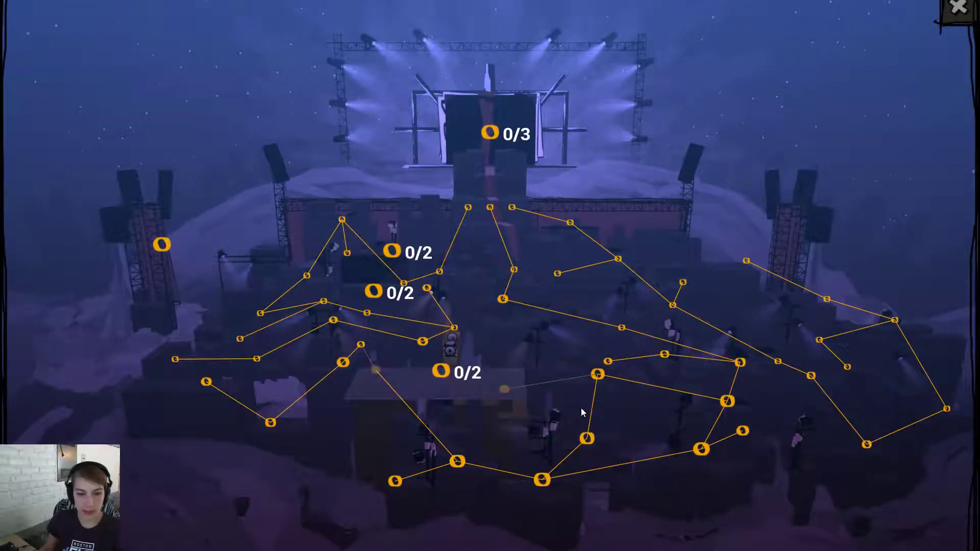
key("Escape")
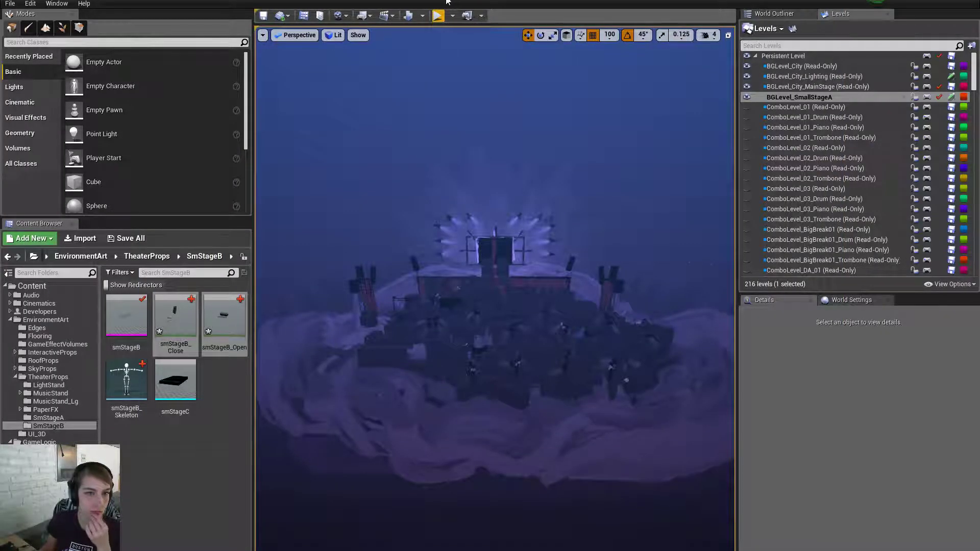
In the level blueprint's "Scroll to combo level" group, set the Play Animation node after DoOnce to smStageB_Close
left_click(450, 2)
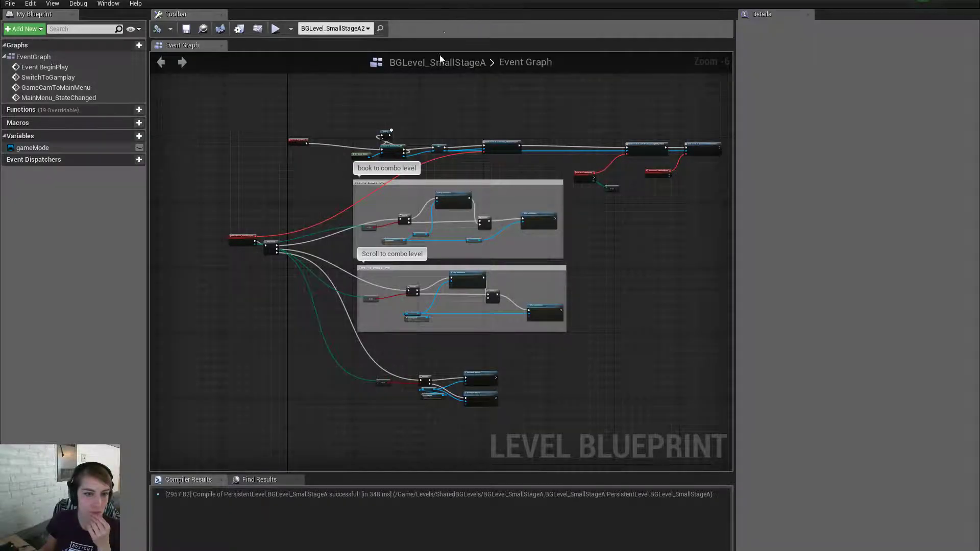
scroll(283, 283, "up", 3)
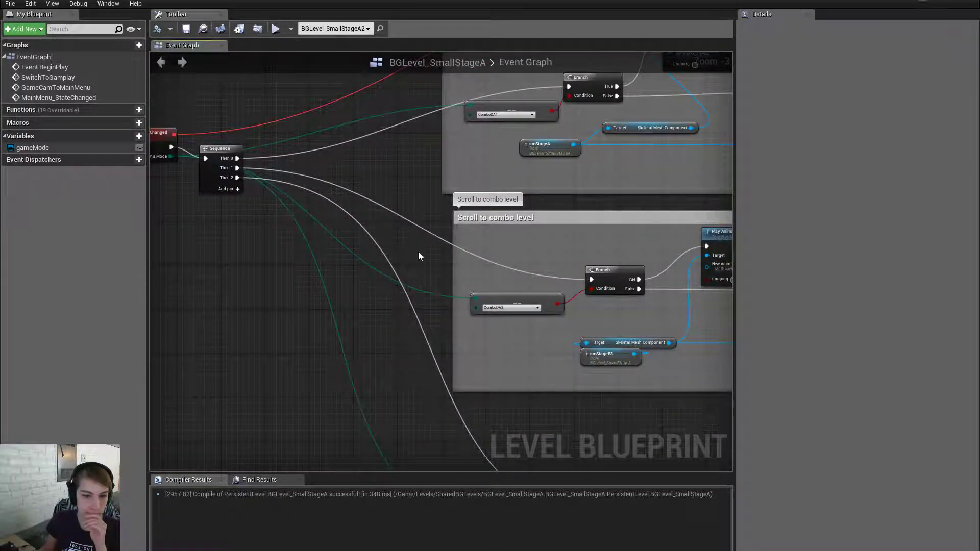
right_click_drag(400, 285, 162, 261)
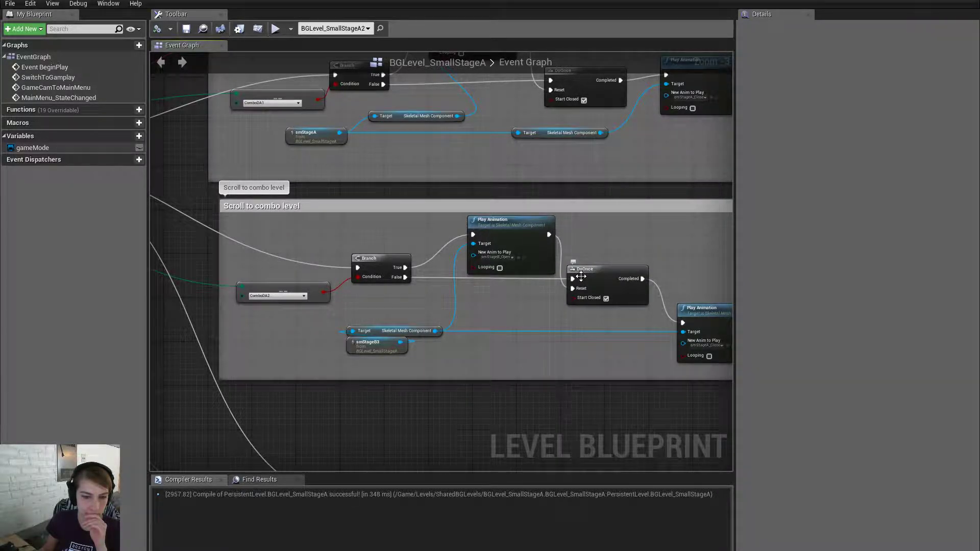
scroll(565, 309, "up", 2)
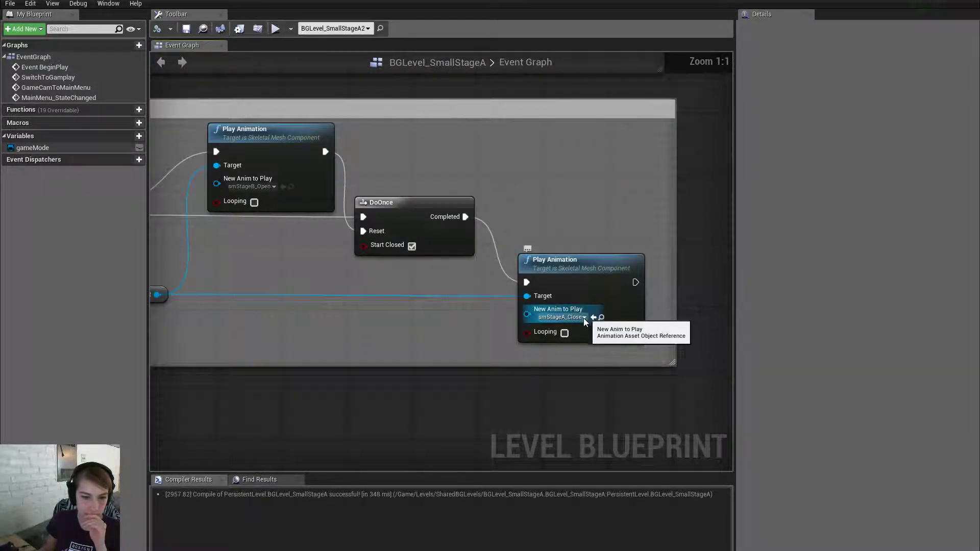
left_click(580, 319)
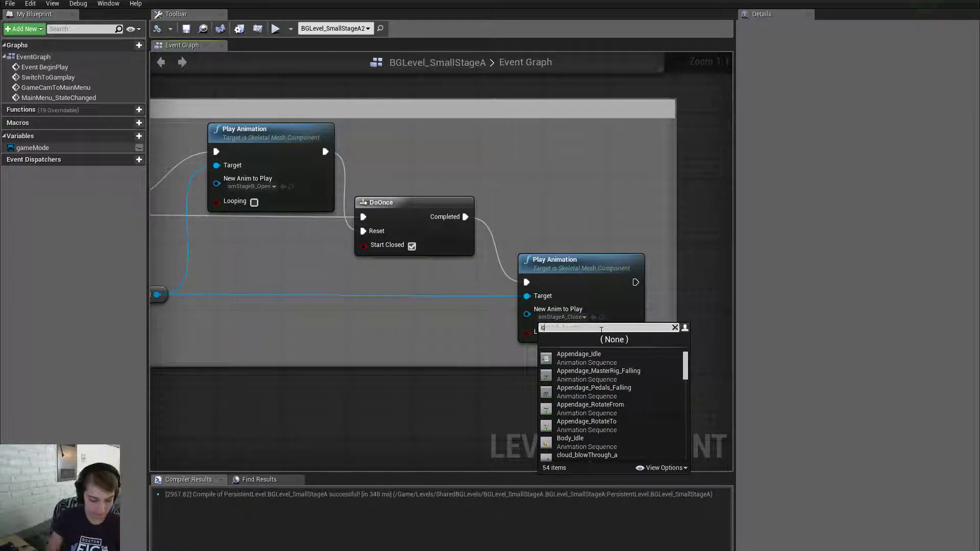
left_click(577, 372)
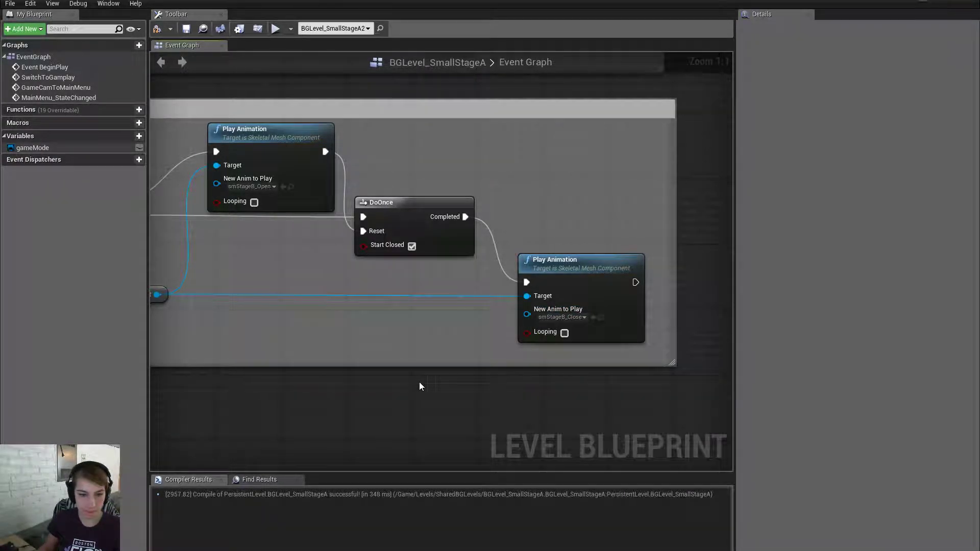
Compile and save the level blueprint with the corrected close animation
scroll(356, 332, "down", 3)
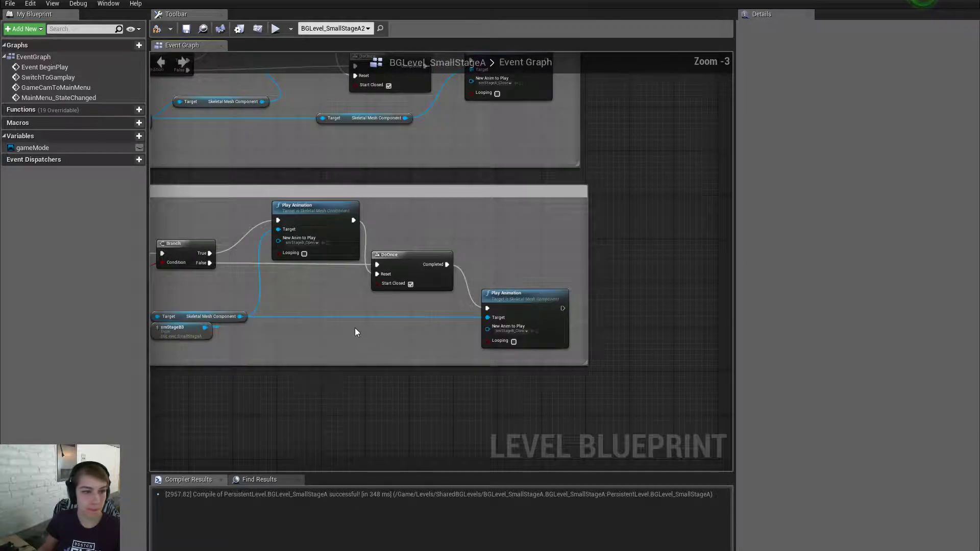
left_click(156, 29)
left_click(186, 29)
Play the game from the level editor, repeatedly enter and leave the scroll and book combo levels to test their animations, and stop playing
key("alt+Tab")
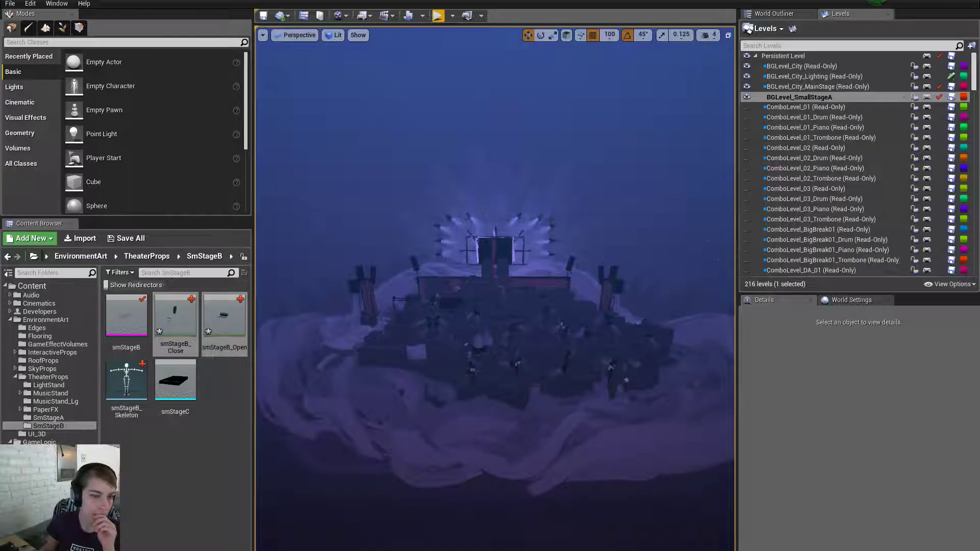
left_click(440, 16)
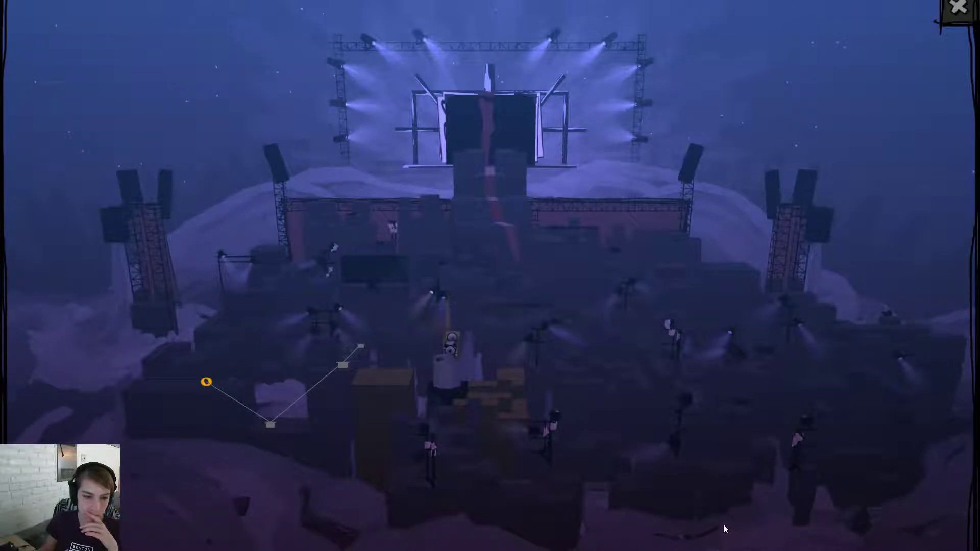
left_click(447, 369)
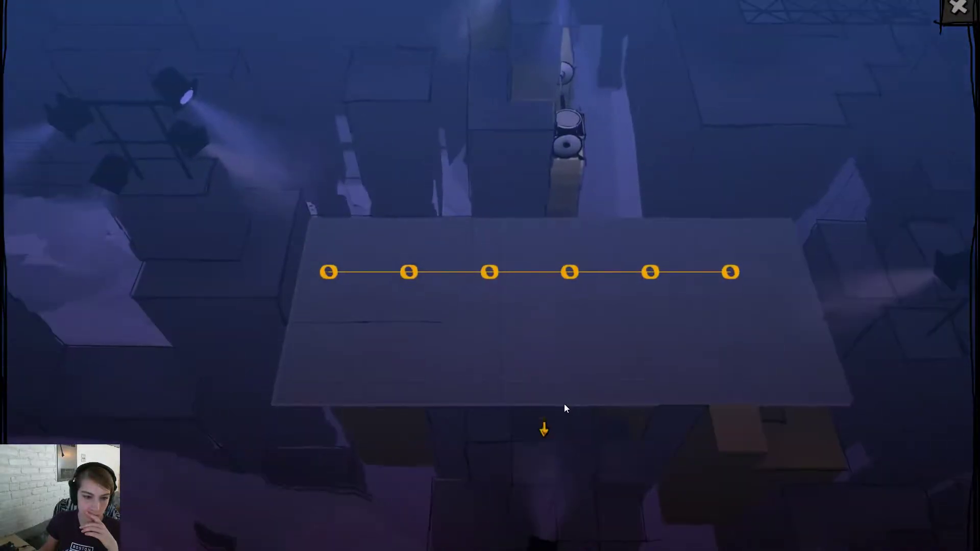
left_click(551, 427)
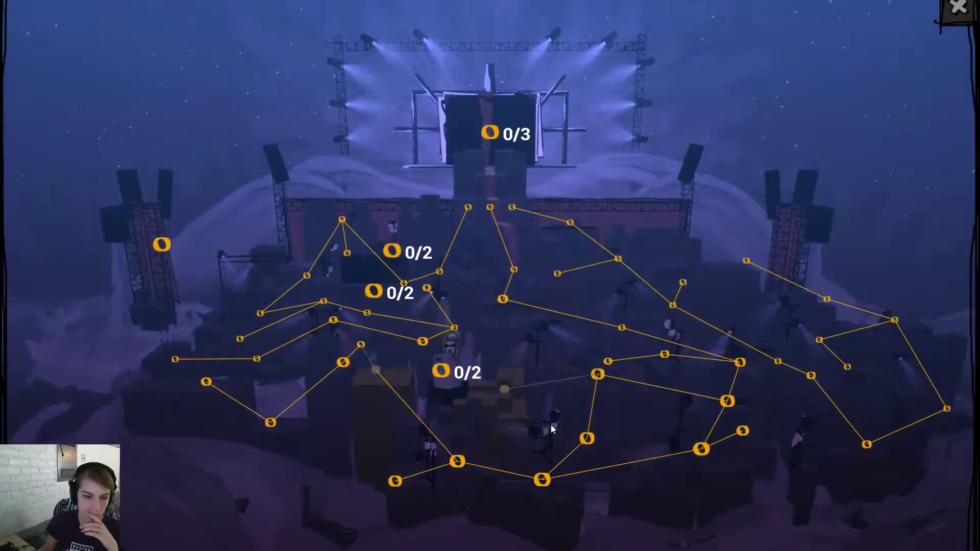
left_click(443, 375)
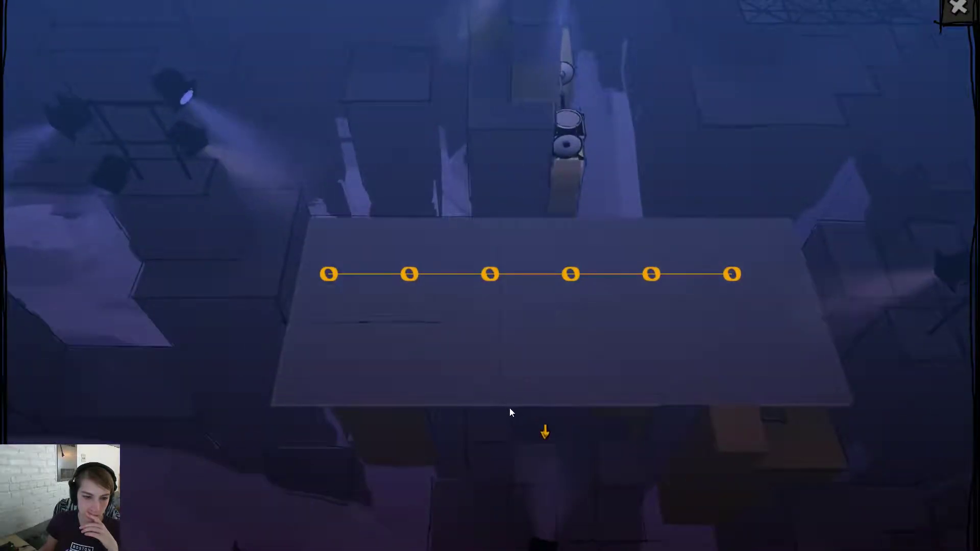
left_click(543, 429)
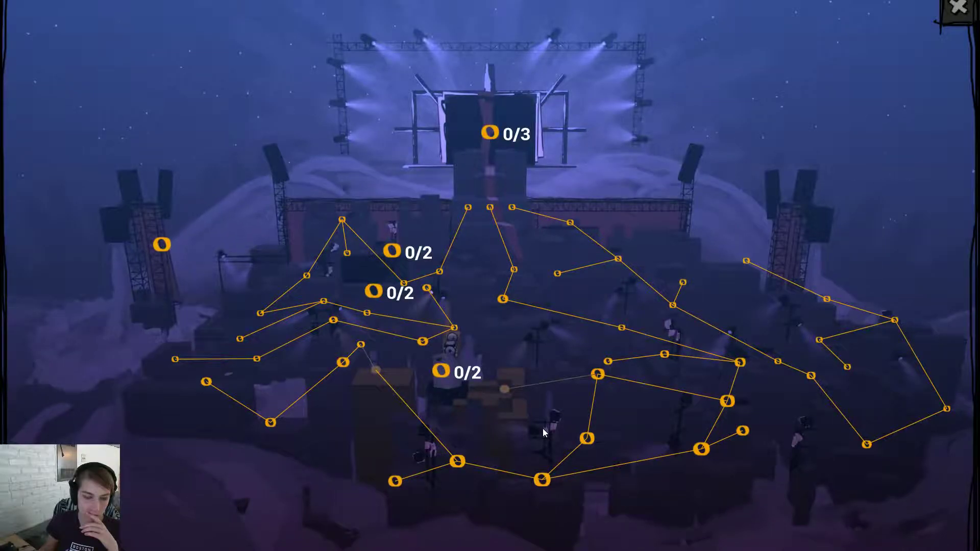
left_click(442, 372)
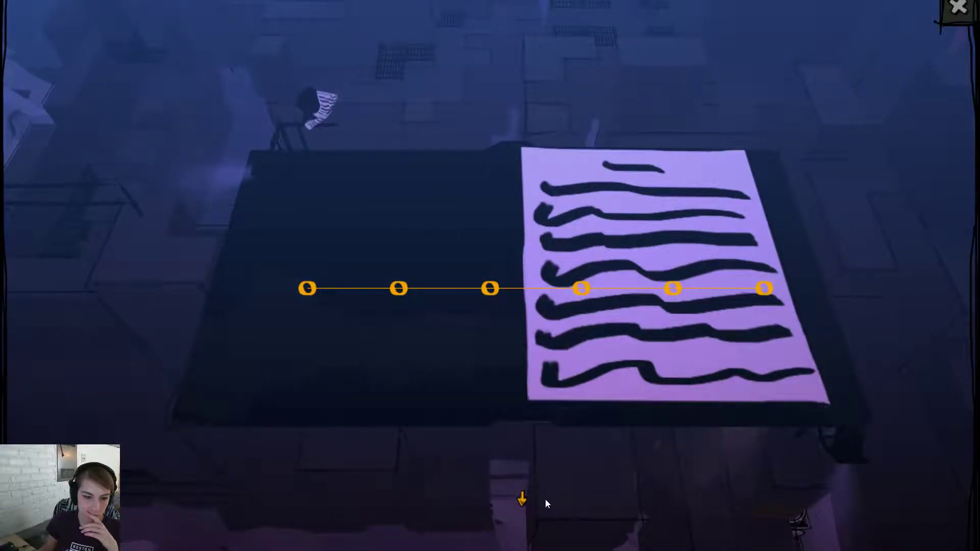
left_click(522, 494)
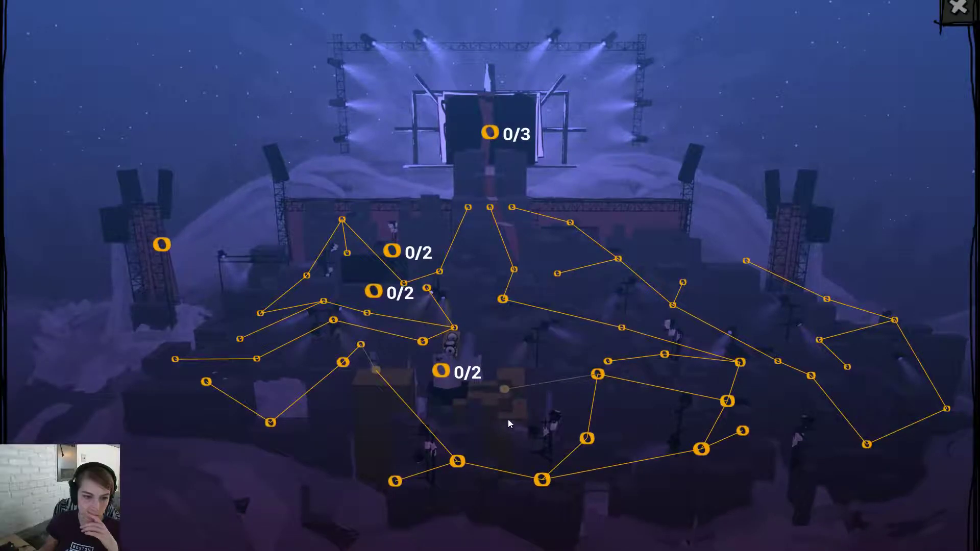
left_click(448, 374)
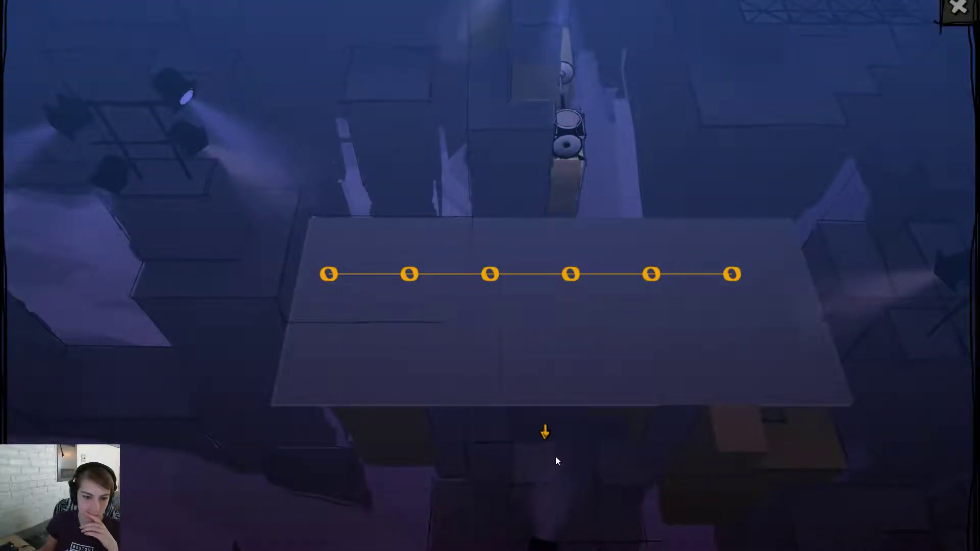
left_click(544, 432)
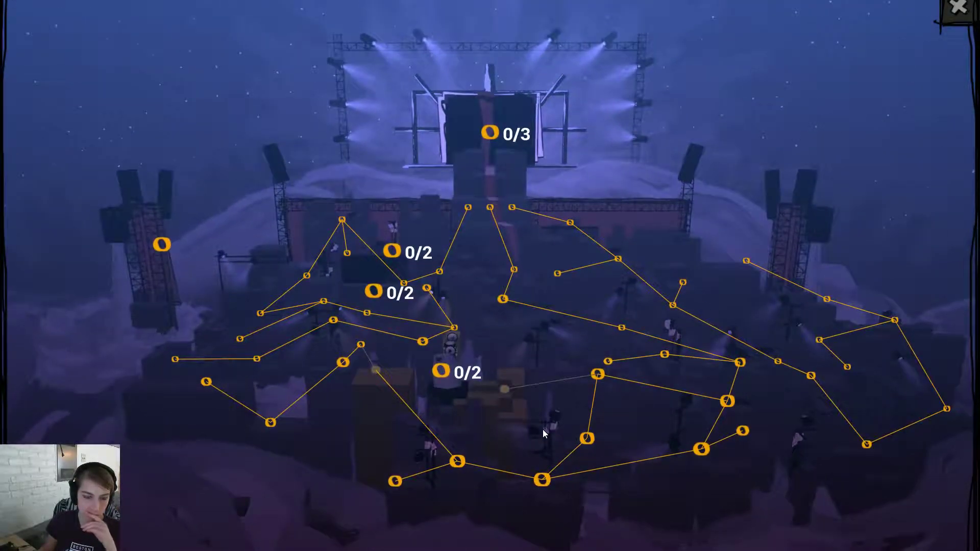
key("Escape")
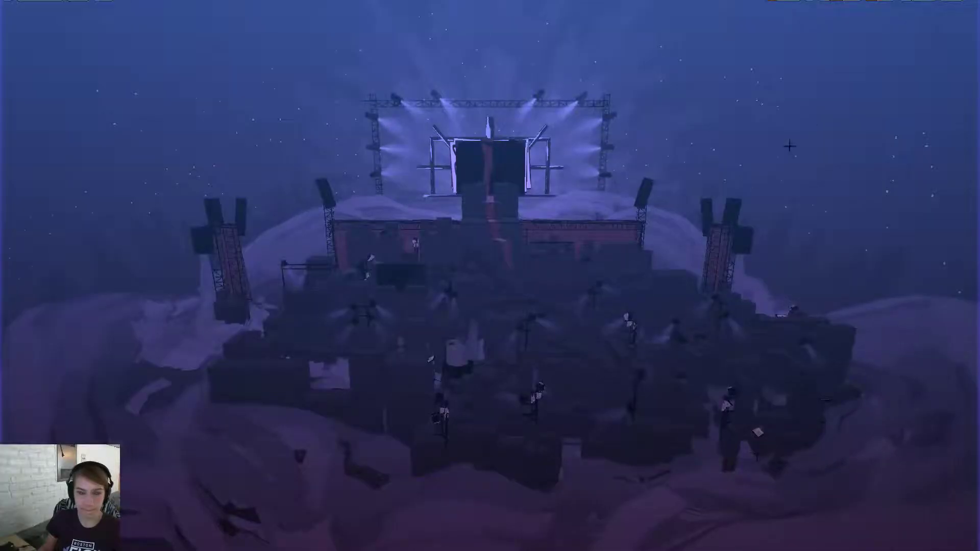
key("Escape")
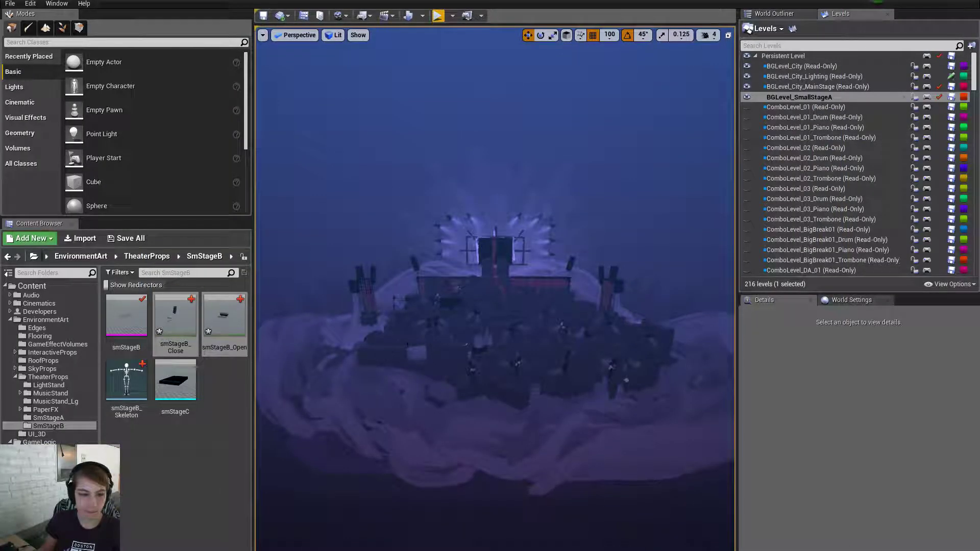
Select smStageB3 up close in the level and save the smStageB_Close and smStageB_Open animation assets
key("w")
right_click_drag(495, 286, 459, 326)
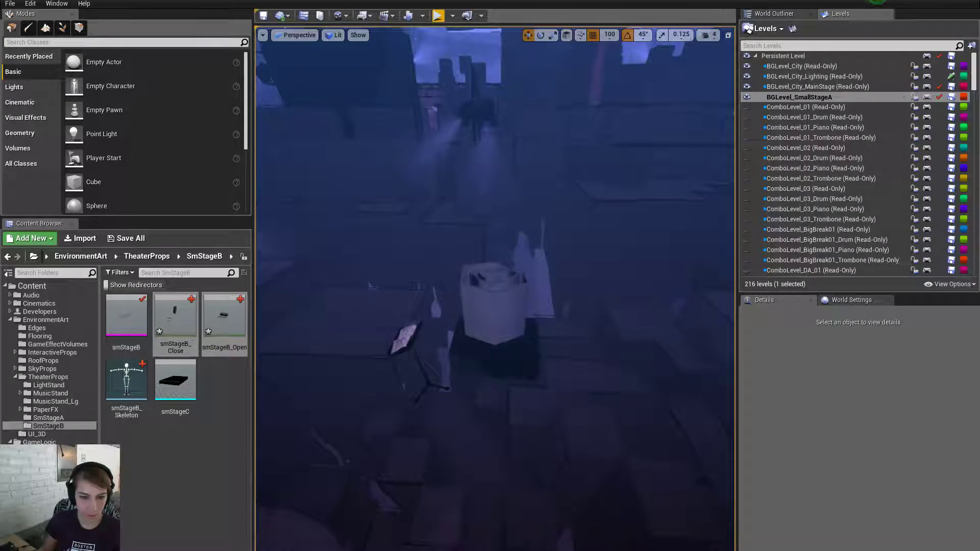
left_click(499, 301)
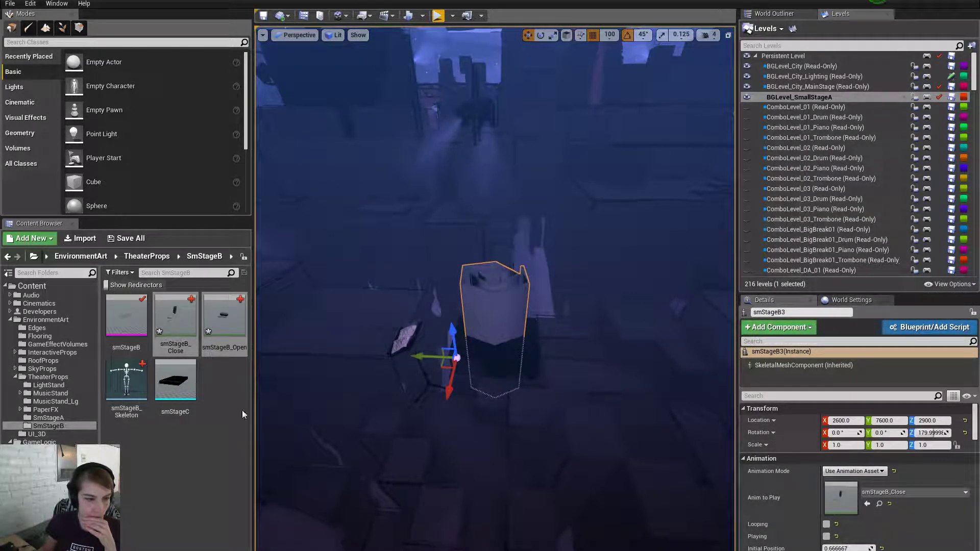
right_click(221, 321)
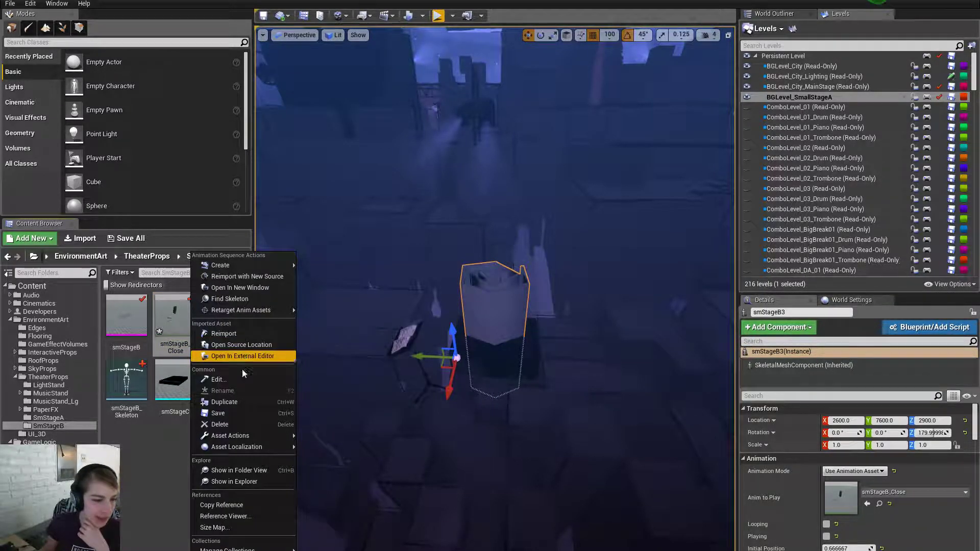
left_click(225, 414)
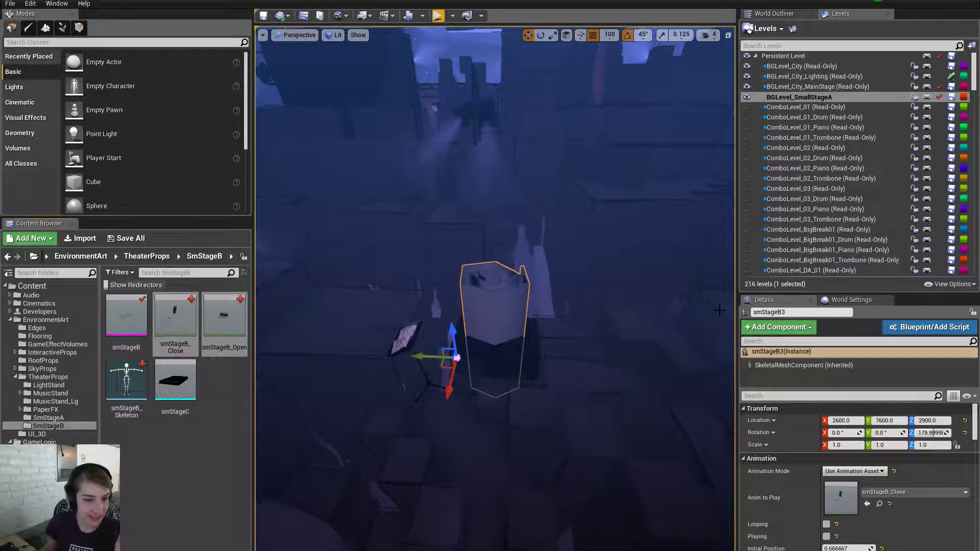
Assign the MatMusicStandPaper material to smStageB's material slot and check how it maps onto the mesh in the asset preview
mouse_move(495, 289)
right_mouse_down()
mouse_move(474, 291)
mouse_move(498, 307)
mouse_move(503, 294)
right_mouse_up()
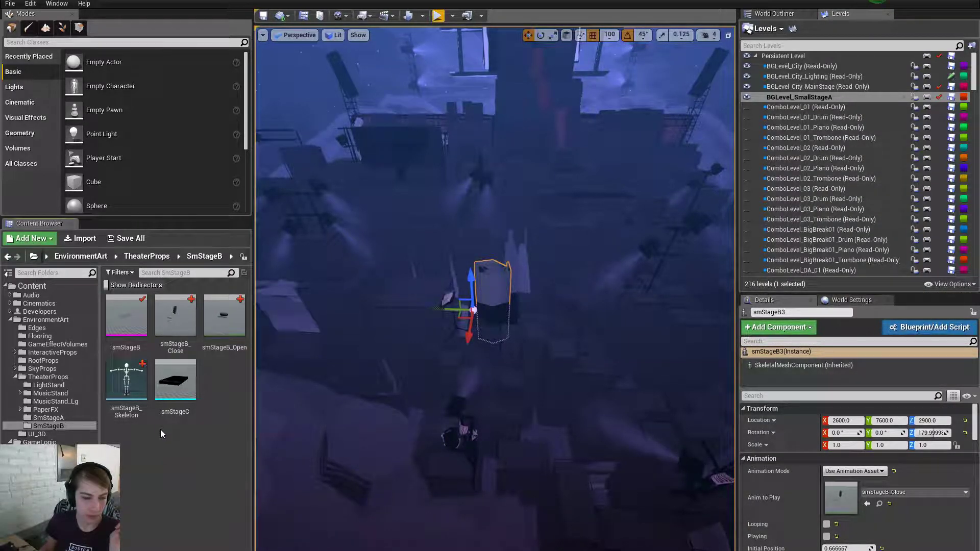
double_click(115, 308)
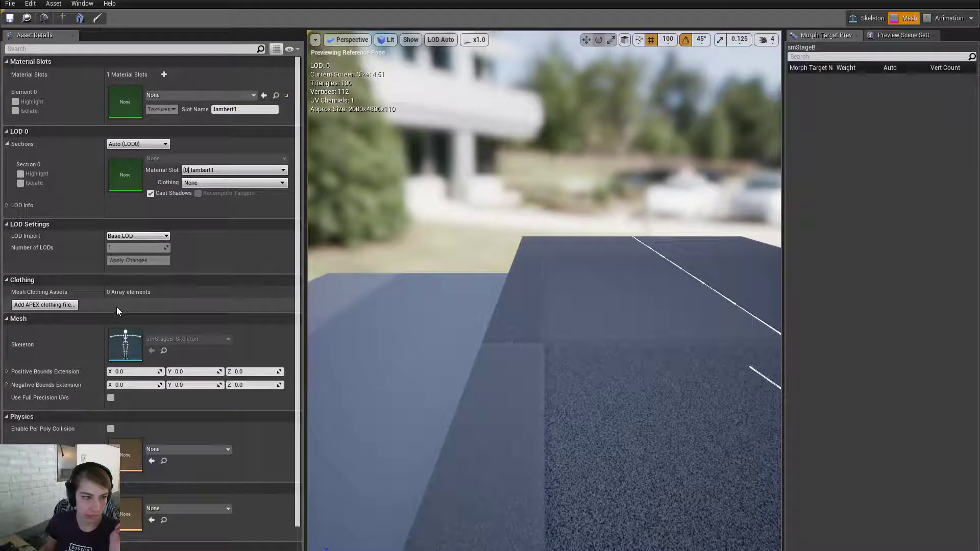
left_click(211, 95)
type("music")
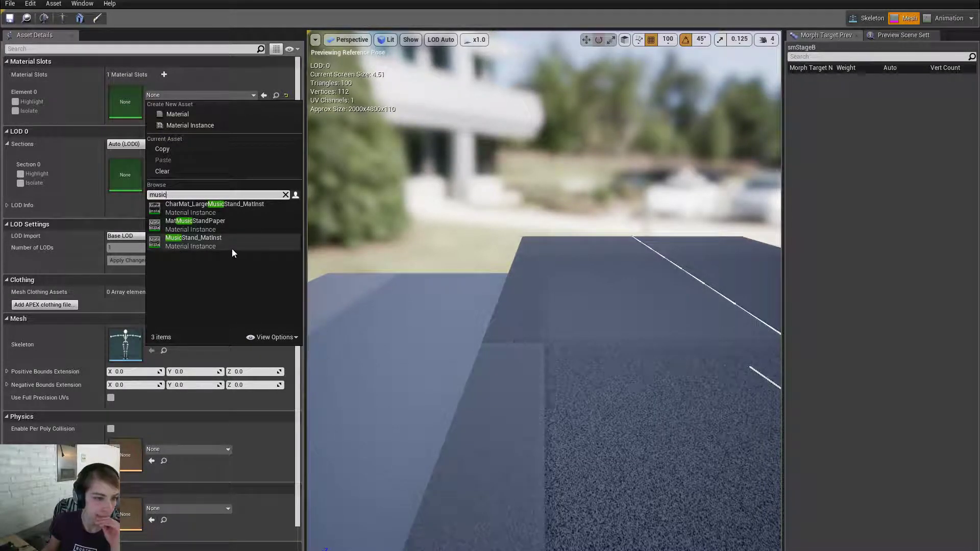
left_click(233, 227)
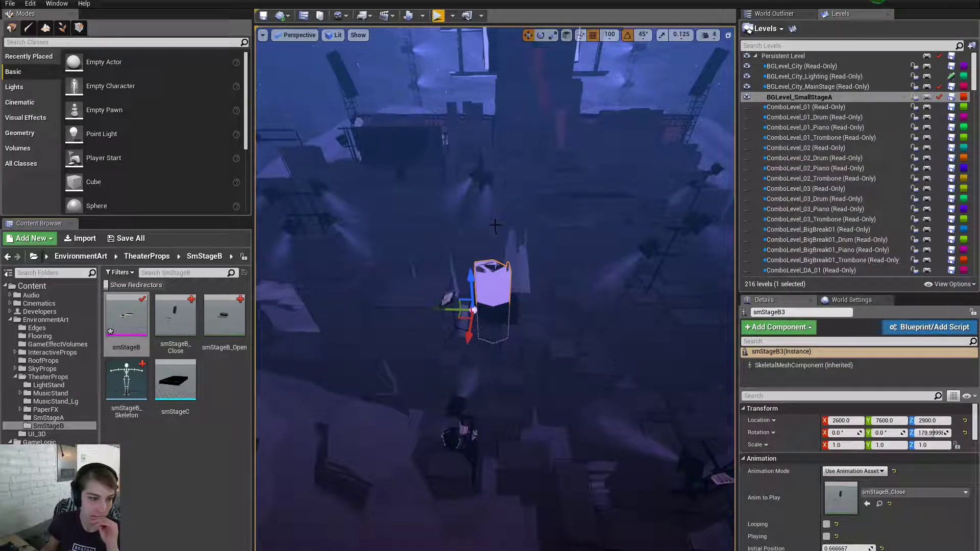
double_click(126, 315)
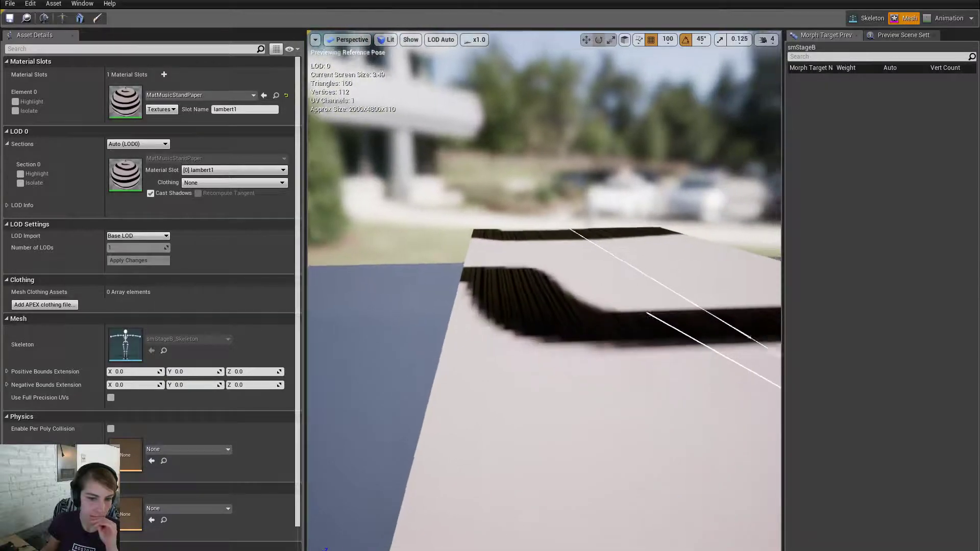
right_click_drag(544, 291, 607, 368)
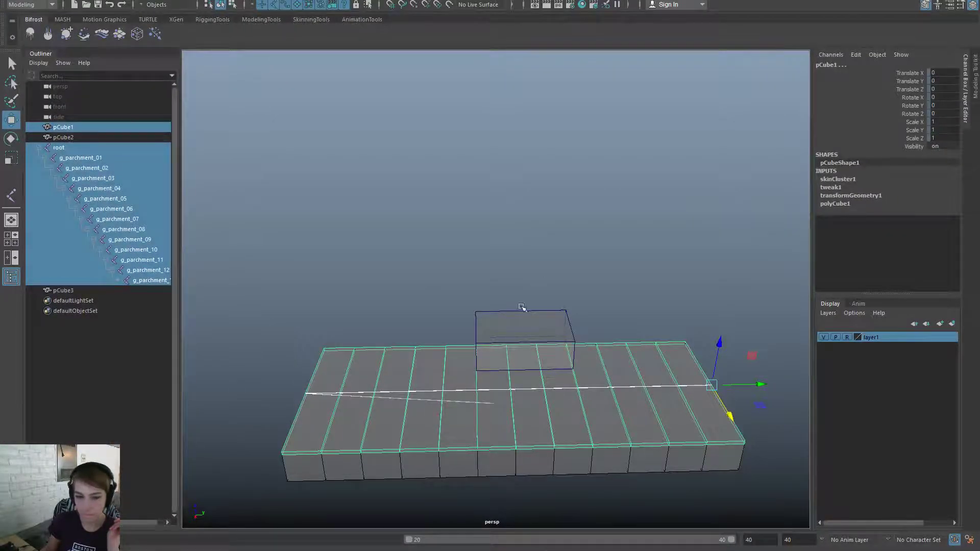
Switch to Maya, select the pCube1 parchment mesh and export its skin weights to a file named weights
left_click(519, 306)
left_click(687, 387)
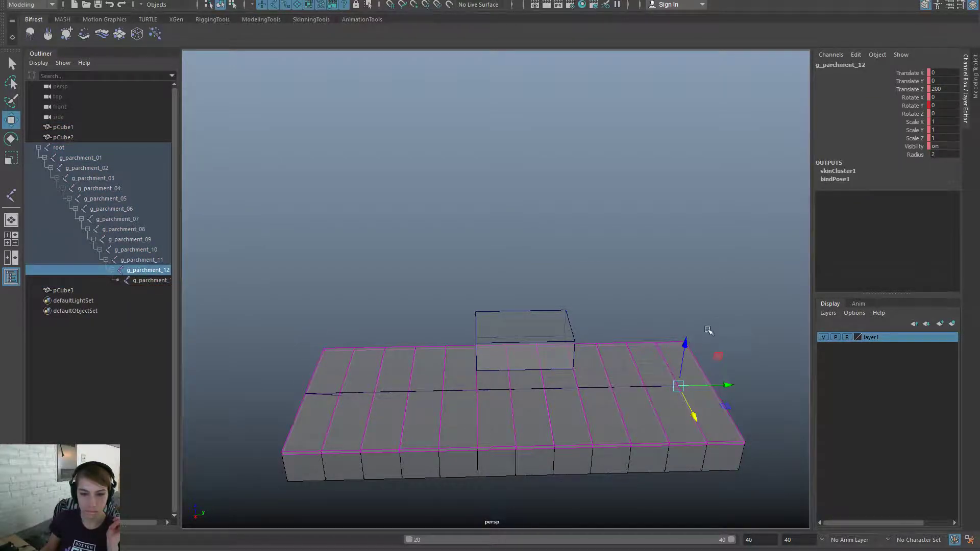
left_click(690, 369)
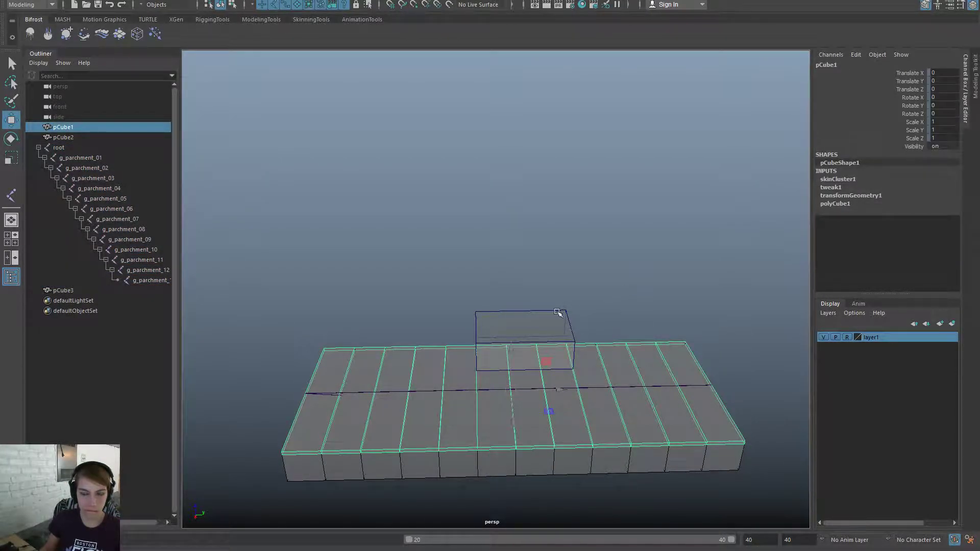
left_click_drag(558, 312, 548, 313, "alt")
left_click(327, 22)
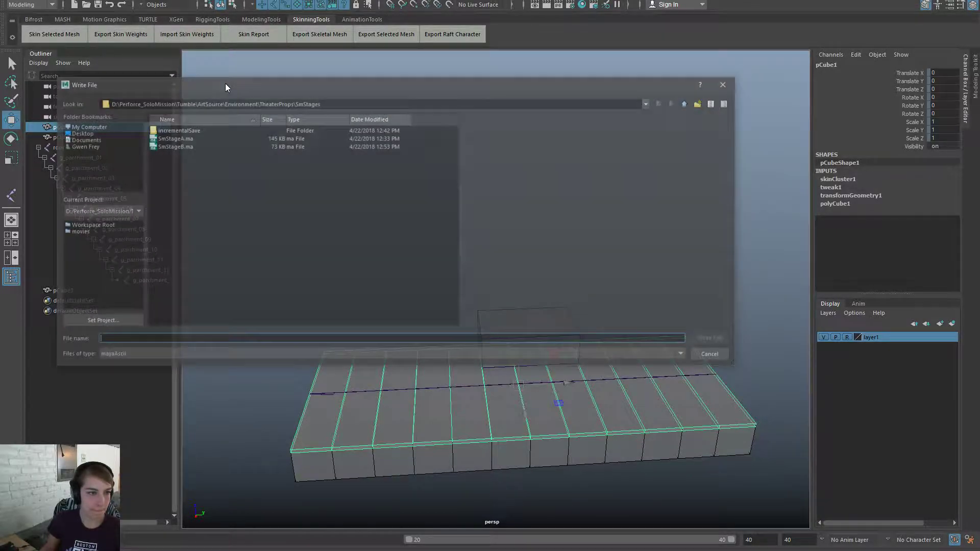
left_click(120, 34)
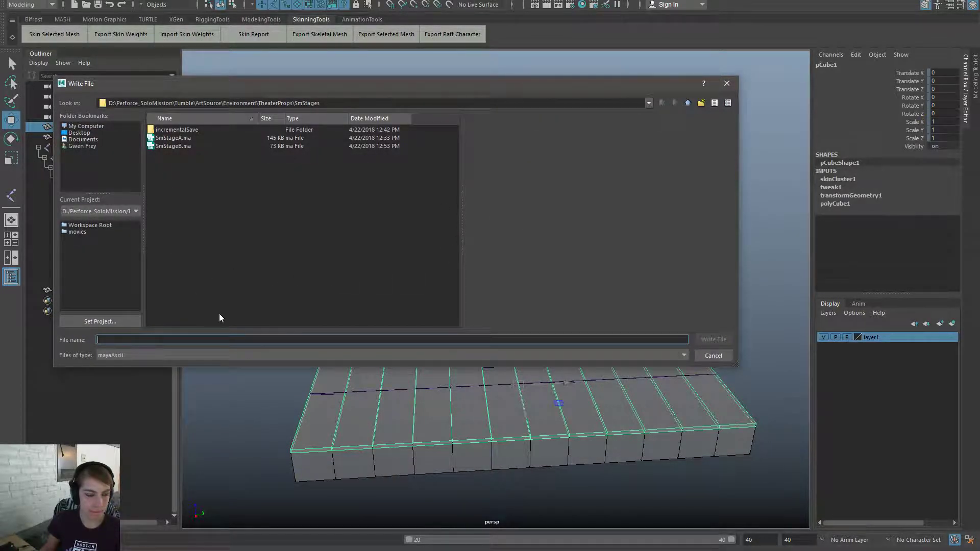
type("weights")
key("Return")
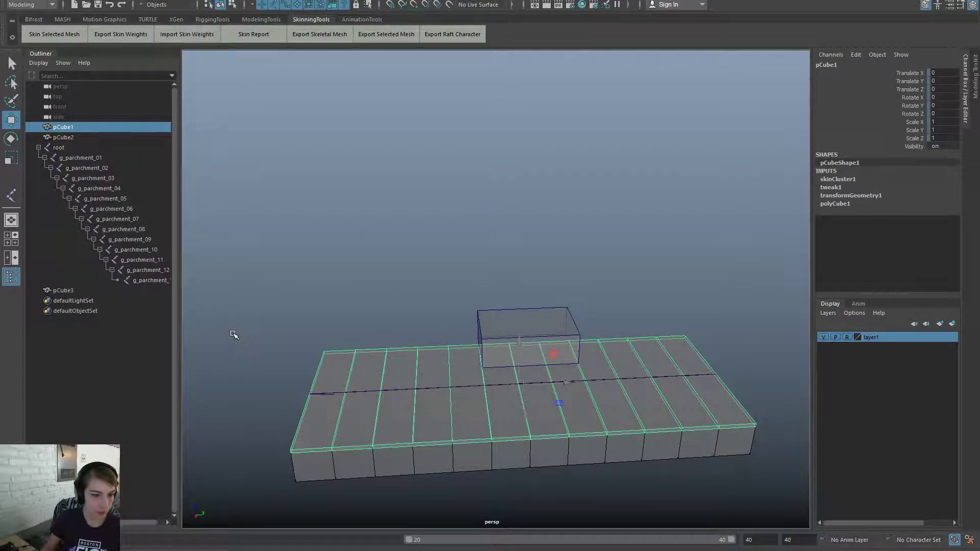
Unbind the skin from pCube1
key("space")
left_click(603, 242)
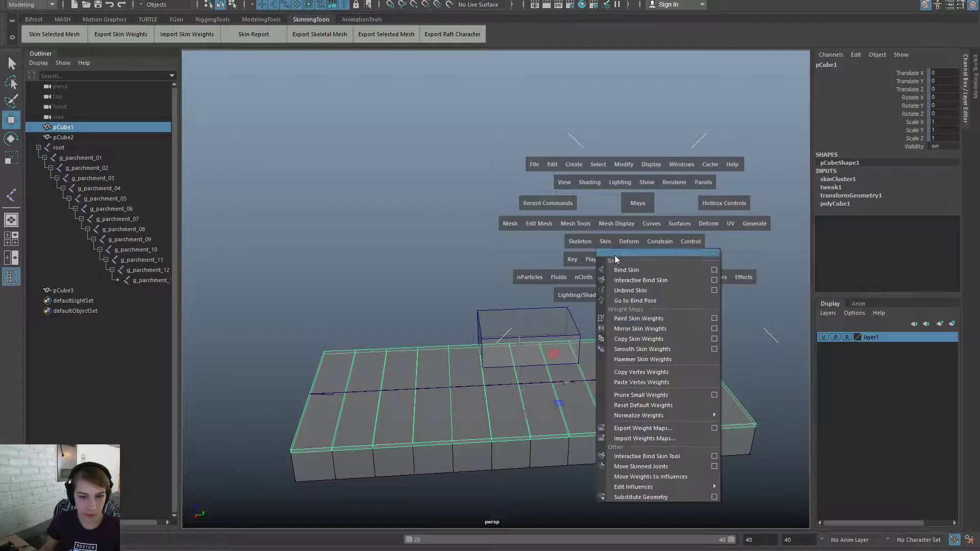
left_click(633, 288)
Apply a planar UV projection to the pCube1 parchment mesh
left_click_drag(435, 318, 435, 371, "alt")
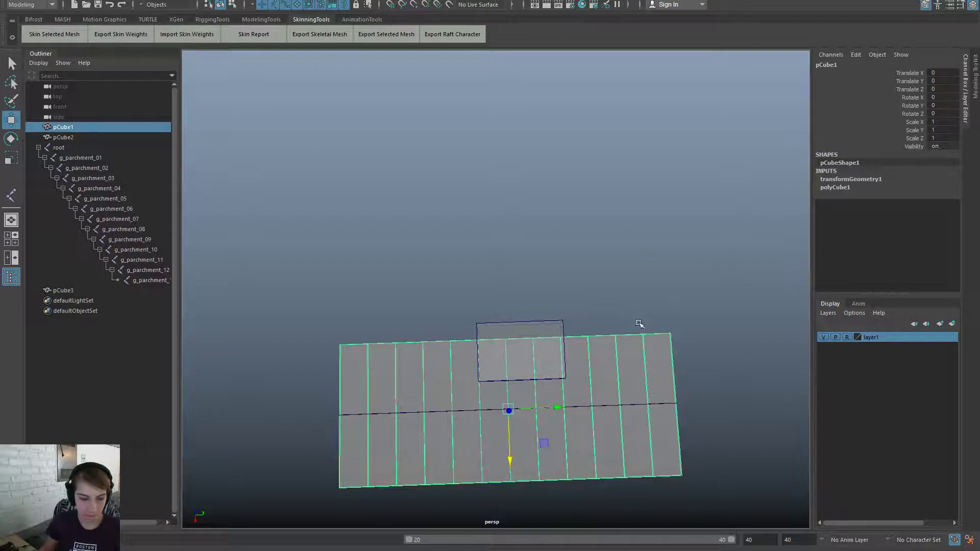
scroll(639, 323, "down", 1)
left_click(12, 241)
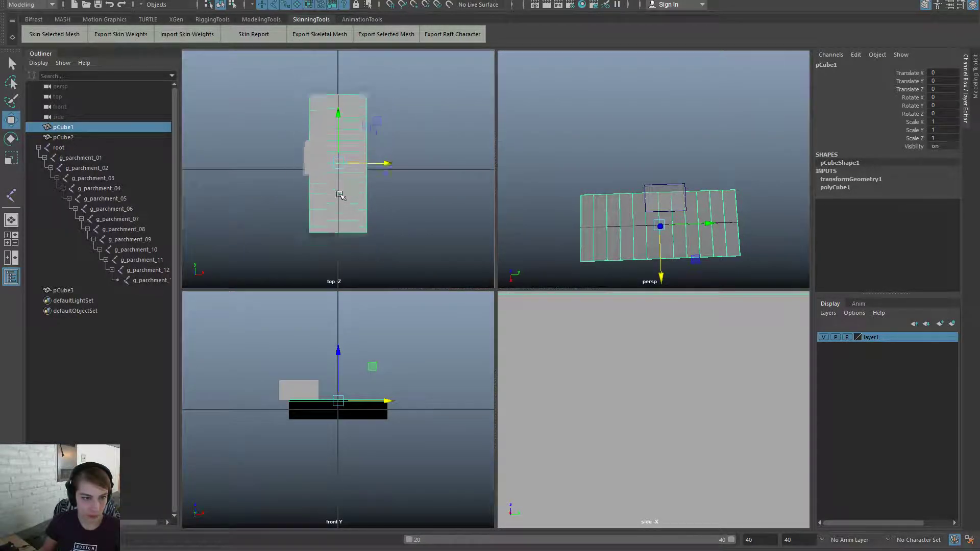
scroll(339, 166, "down", 1)
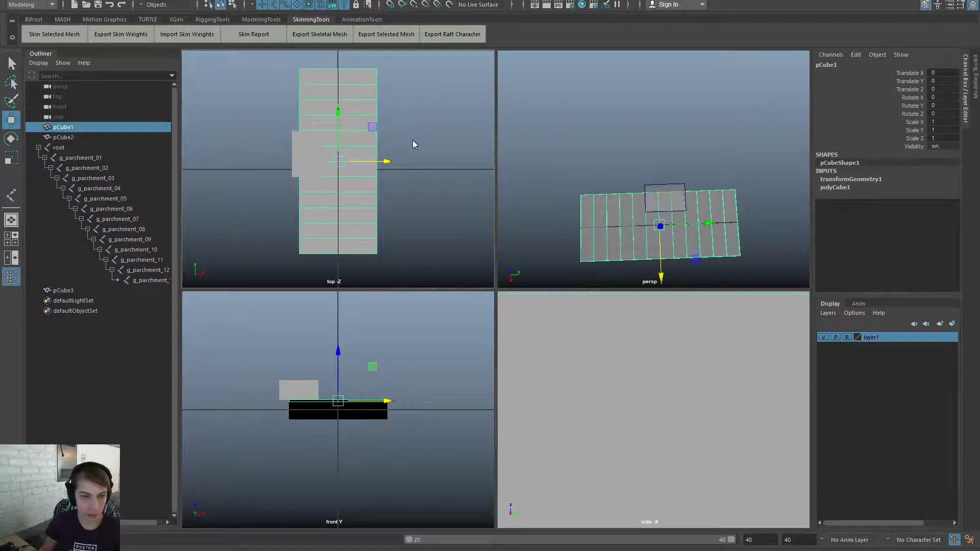
key("space")
left_click(505, 148)
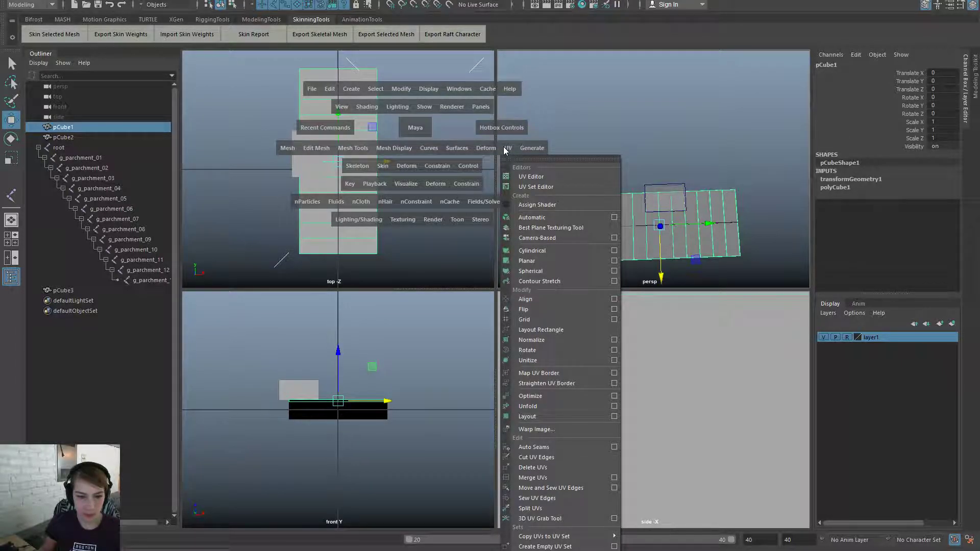
left_click(526, 260)
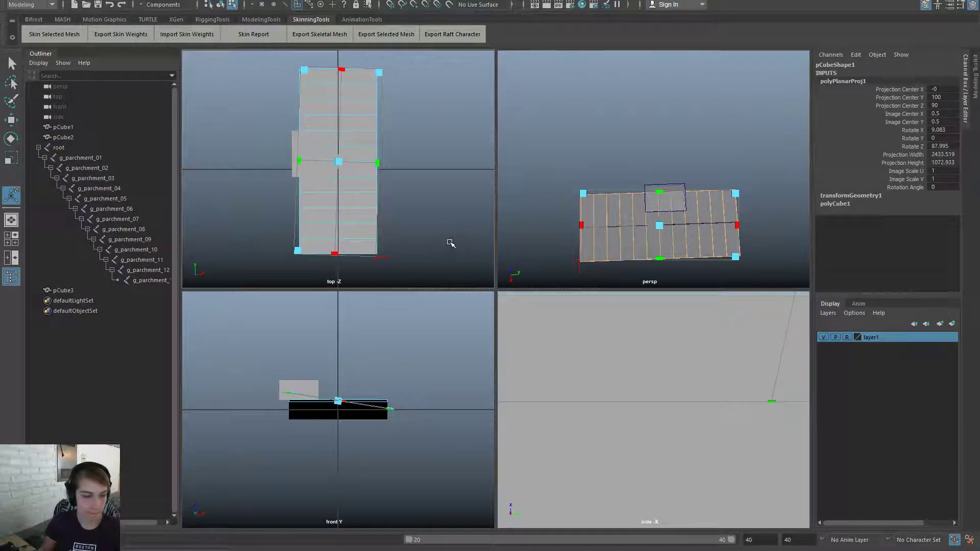
Set up a two-pane layout showing the UV Editor beside the perspective view
left_click(6, 258)
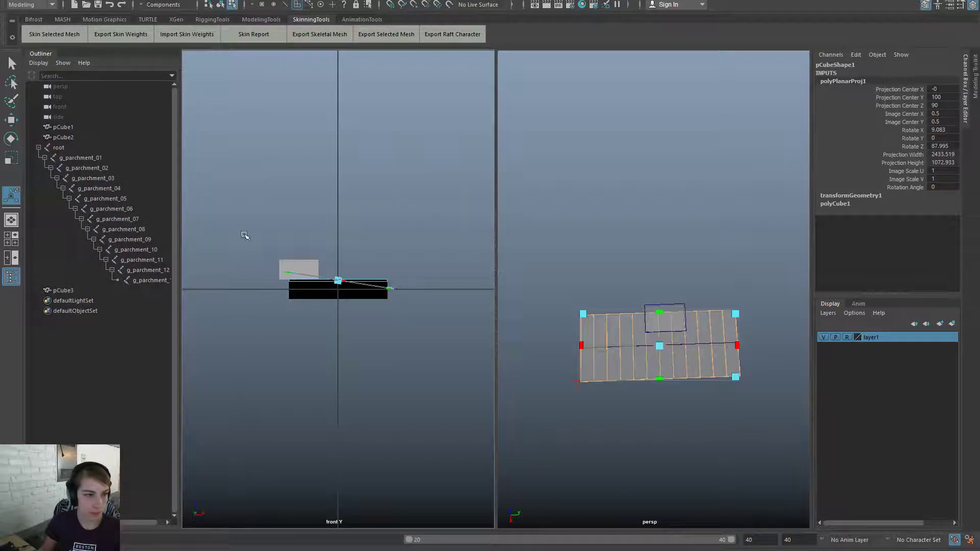
key("space")
left_click(477, 161)
mouse_move(538, 215)
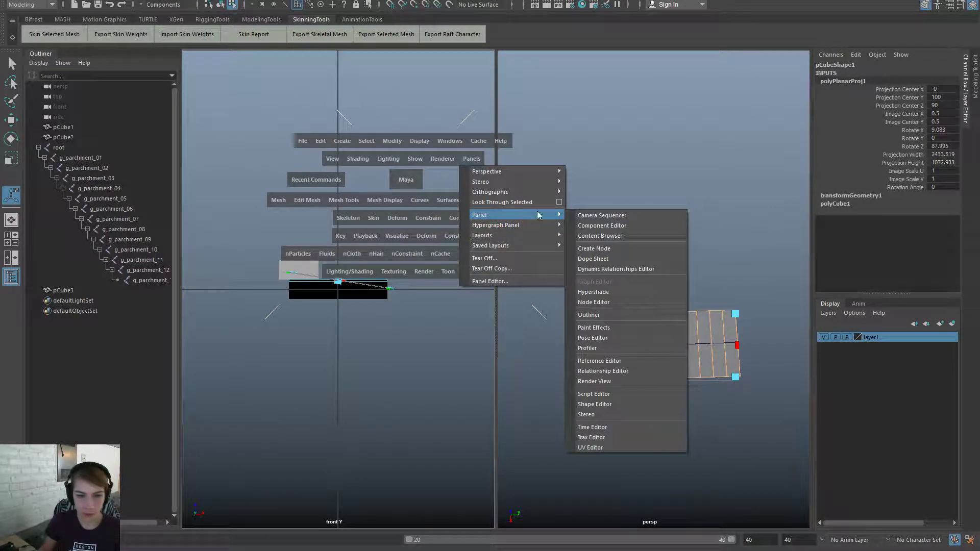
left_click(624, 446)
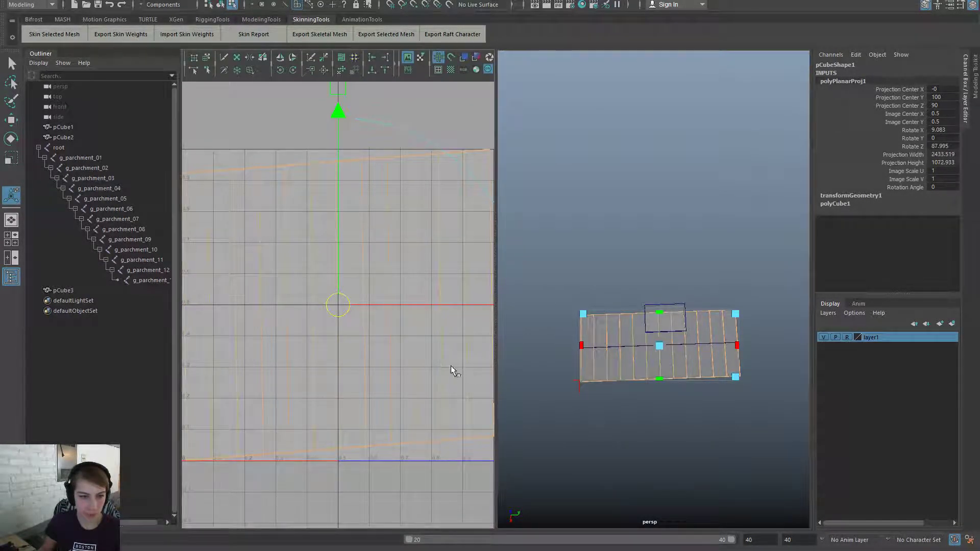
Straighten pCube1's UVs by aligning the lower row to its minimum V and the upper row to its maximum V
right_click_drag(376, 292, 433, 293)
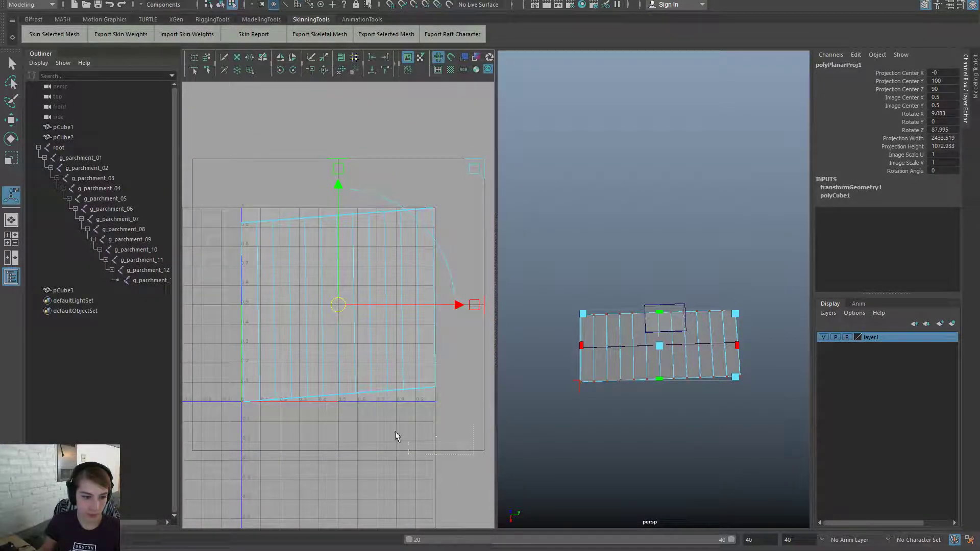
left_click_drag(474, 453, 203, 318)
left_click(370, 72)
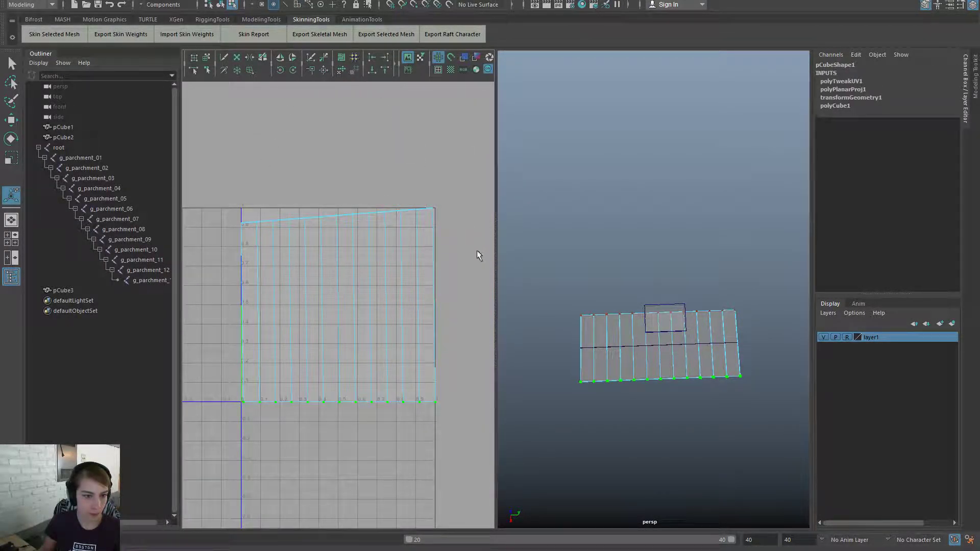
left_click_drag(477, 253, 224, 108)
left_click(384, 71)
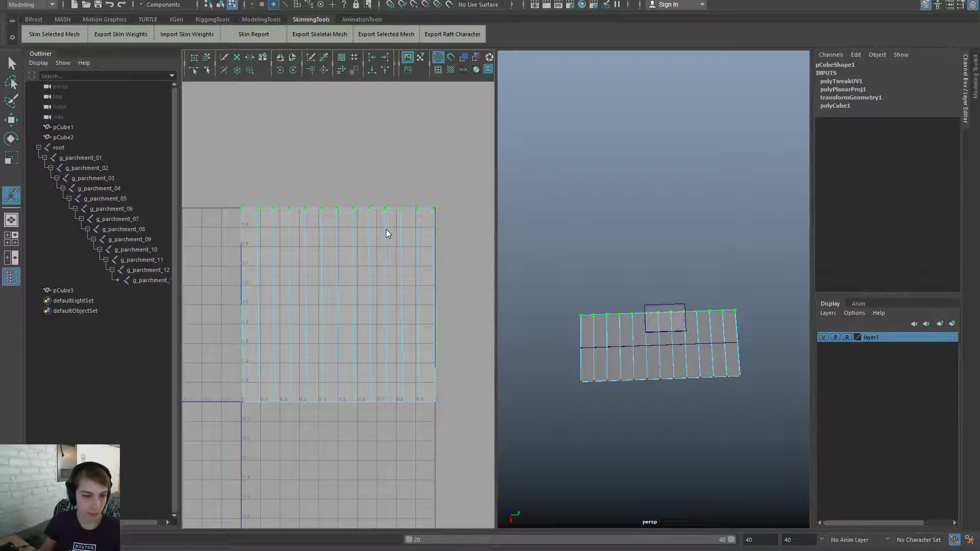
Try to rotate all of pCube1's UVs
left_click_drag(466, 451, 92, 170)
left_click_drag(397, 200, 429, 185)
left_click_drag(474, 437, 194, 152)
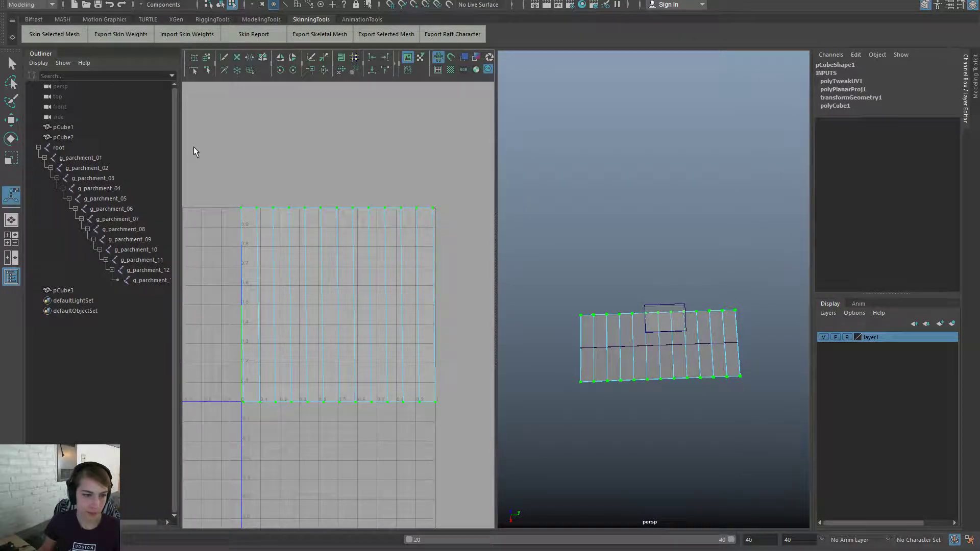
left_click(292, 73)
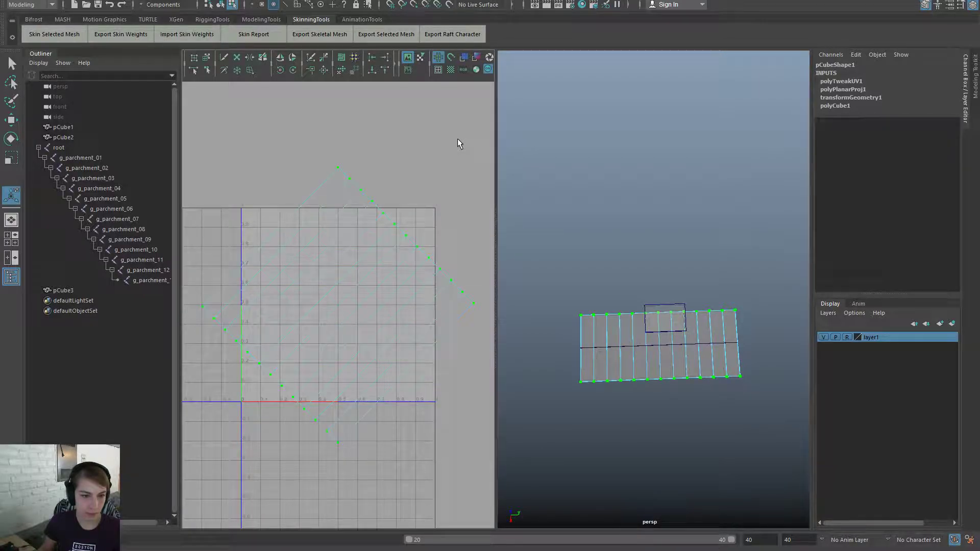
key("ctrl+z")
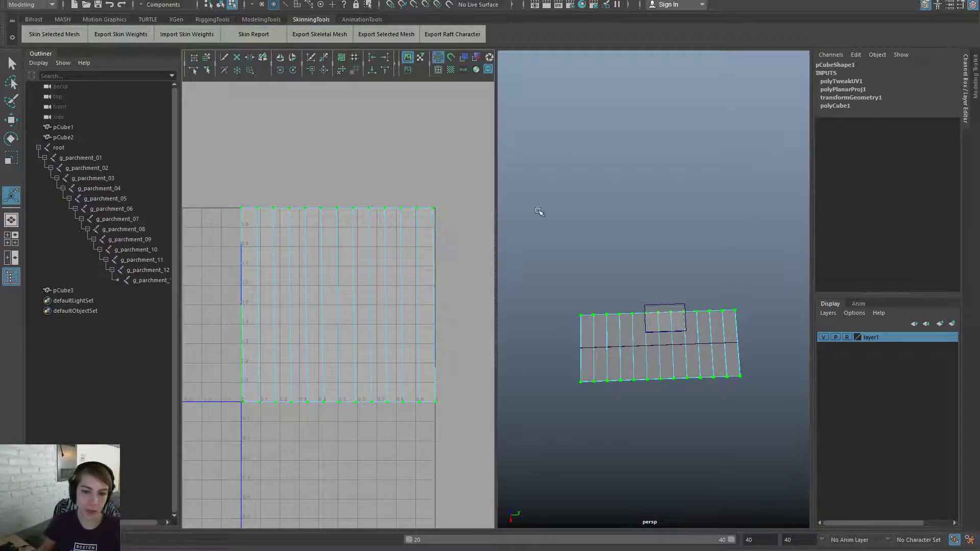
Leave UV editing for object selection and restore the single perspective view
right_click_drag(616, 341, 658, 248)
left_click(659, 248)
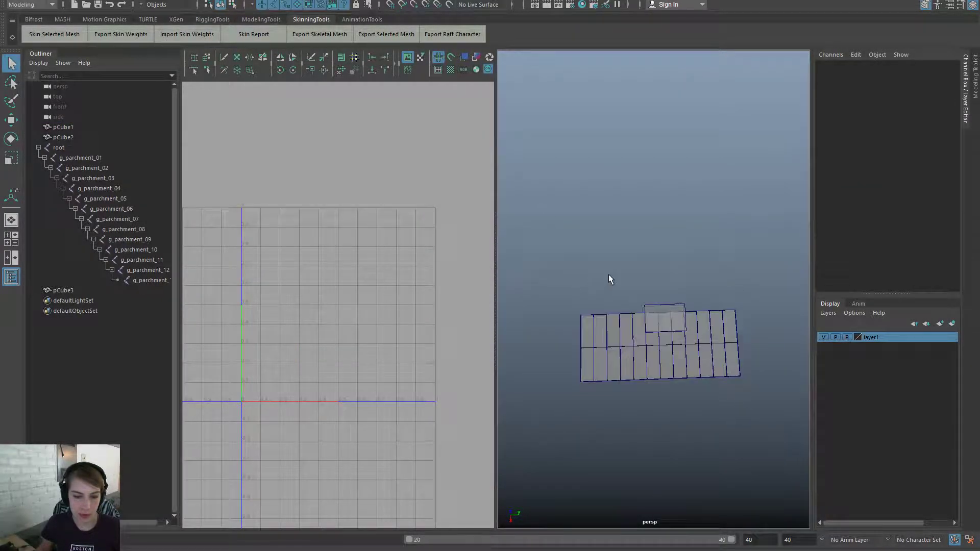
key("space")
left_click(482, 399)
left_click_drag(331, 342, 263, 349, "alt")
Bind pCube1 to all of the g_parchment joints, leaving the root joint out
left_click(104, 157)
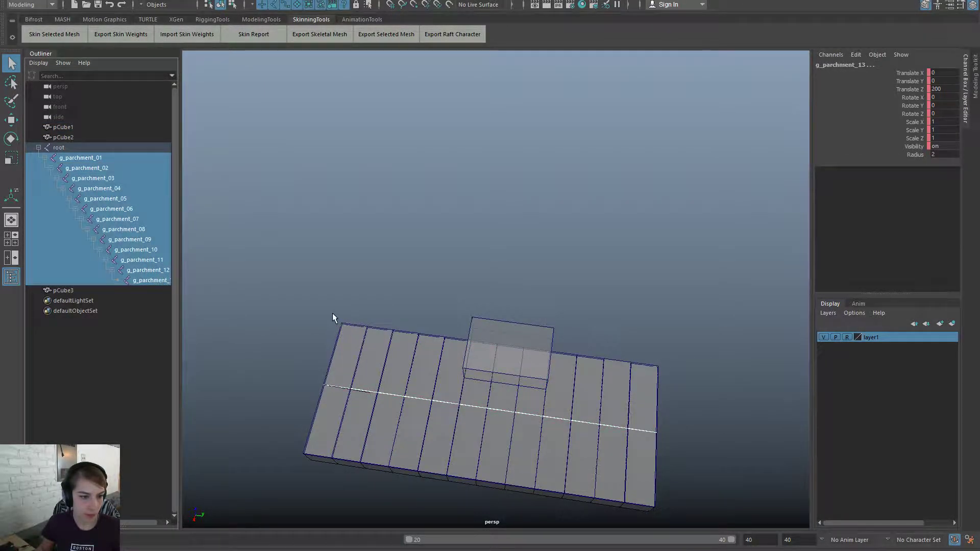
left_click(400, 342, "shift")
left_click_drag(401, 342, 491, 259, "alt")
key("space")
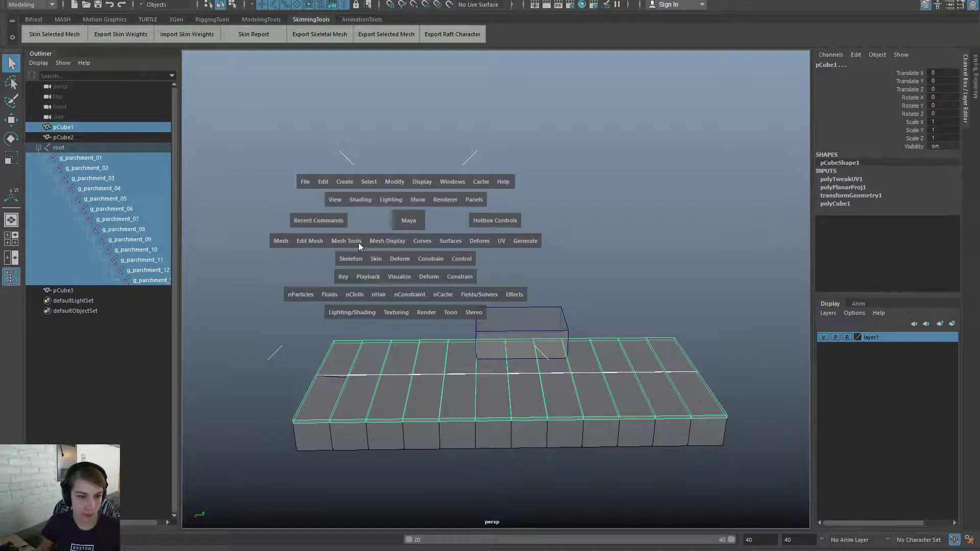
left_click(368, 255)
left_click(403, 286)
left_click(346, 240)
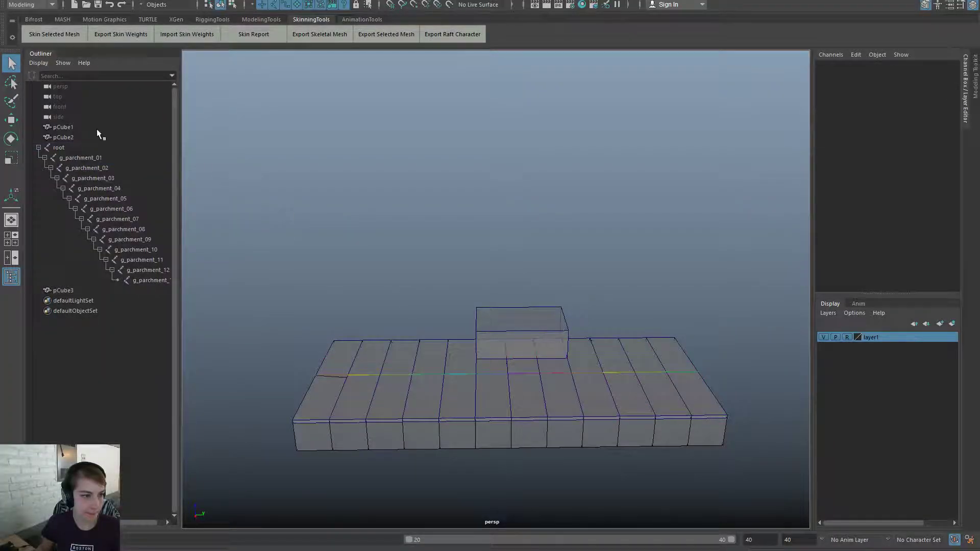
Try to import the exported skin weights onto the rebound pCube1
left_click(64, 127)
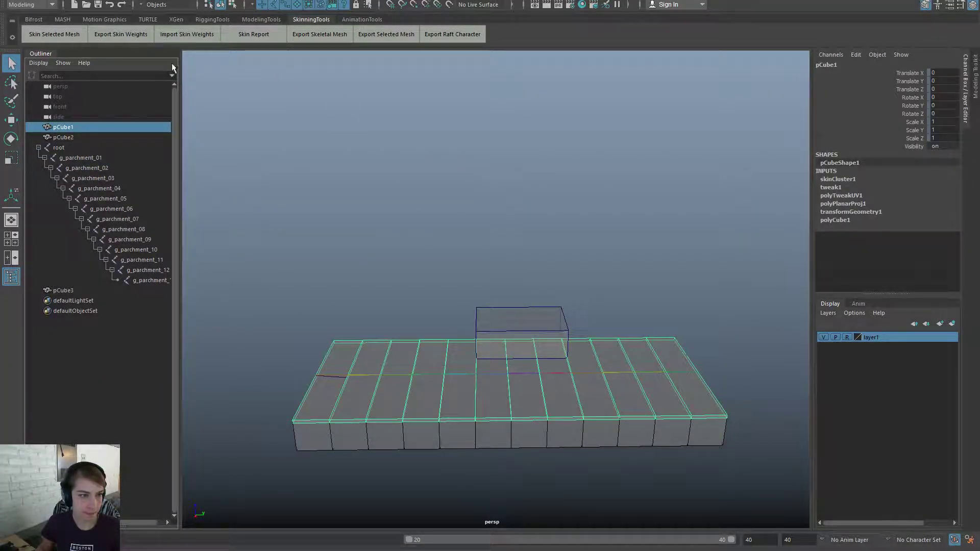
left_click(183, 39)
double_click(176, 210)
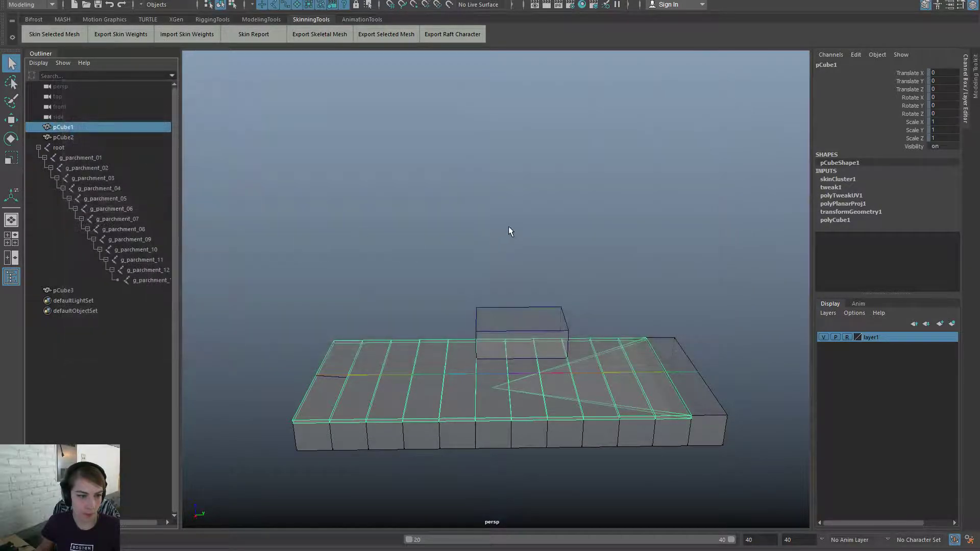
left_click(505, 240)
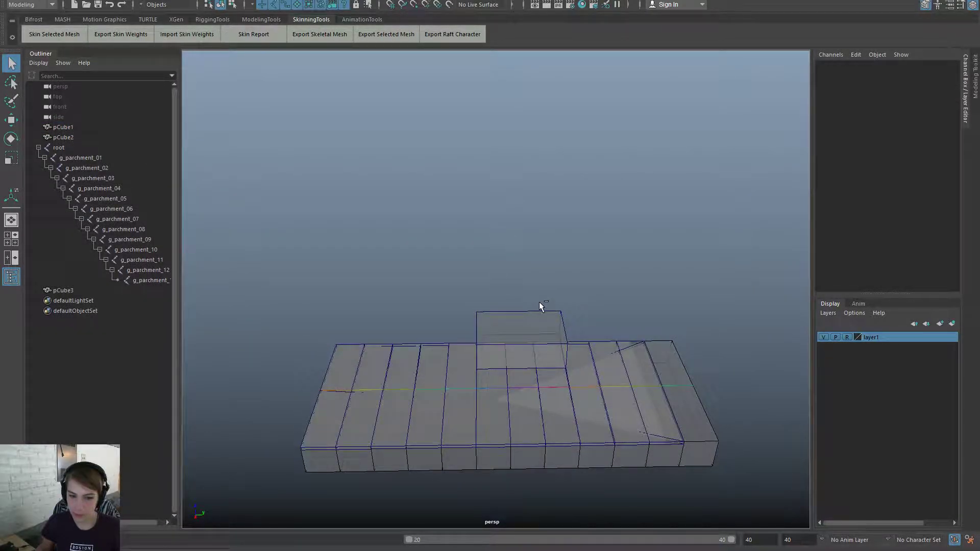
key("ctrl+z")
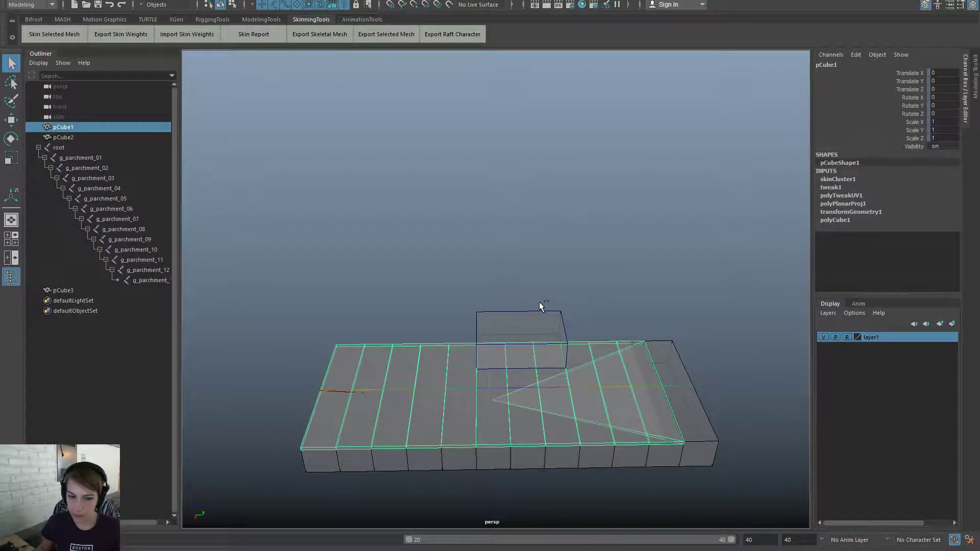
key("ctrl+z")
key("ctrl+z")
Delete pCube1's history and extend the playback range back to the start of the animation
key("space")
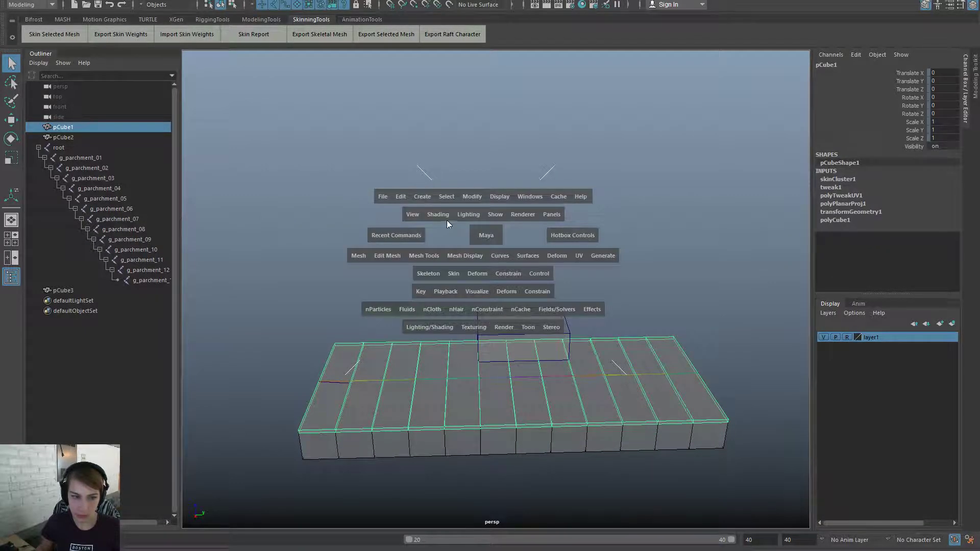
left_click(402, 198)
mouse_move(517, 318)
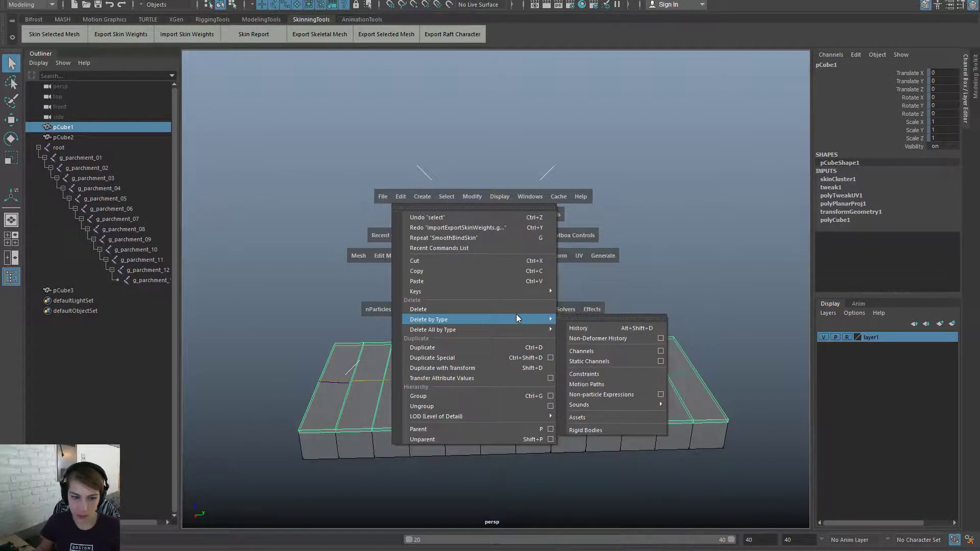
left_click(602, 328)
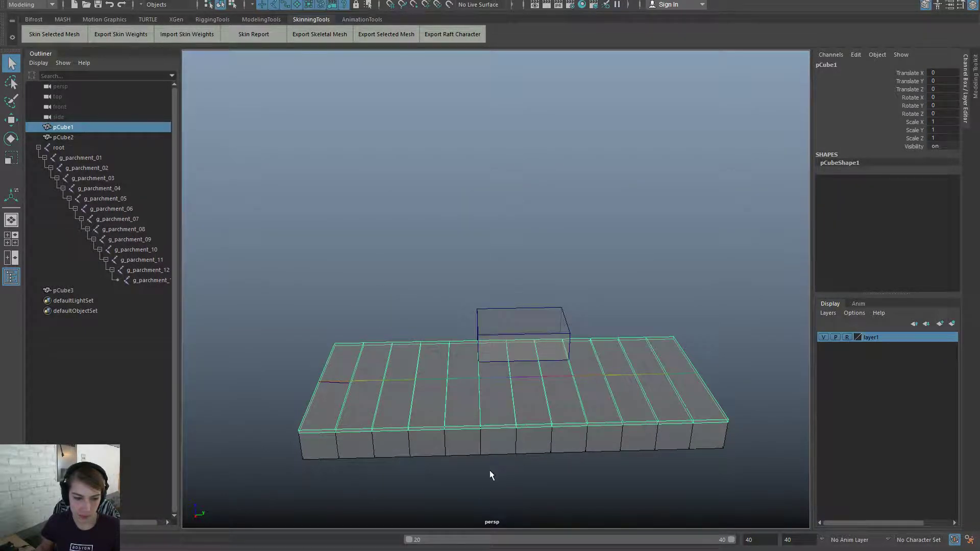
left_click_drag(408, 540, 123, 540)
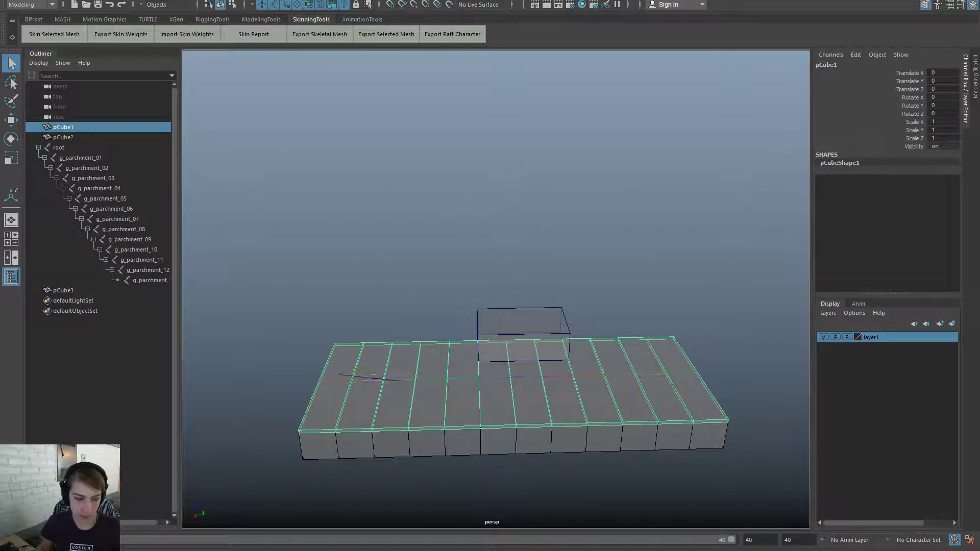
Bind pCube1 to the full joint chain from root through g_parchment_13
left_click(94, 157)
key("Up")
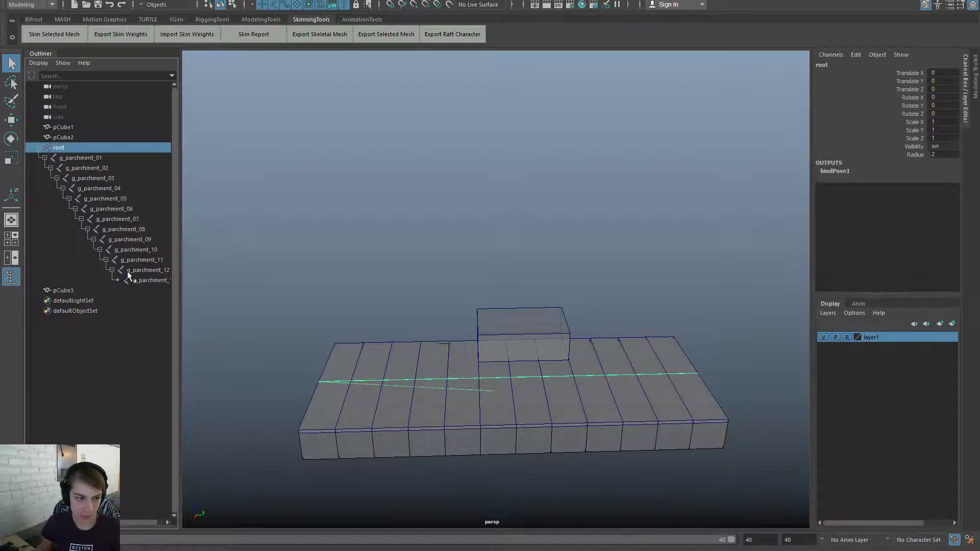
left_click(134, 280, "shift")
left_click(61, 127, "ctrl")
key("space")
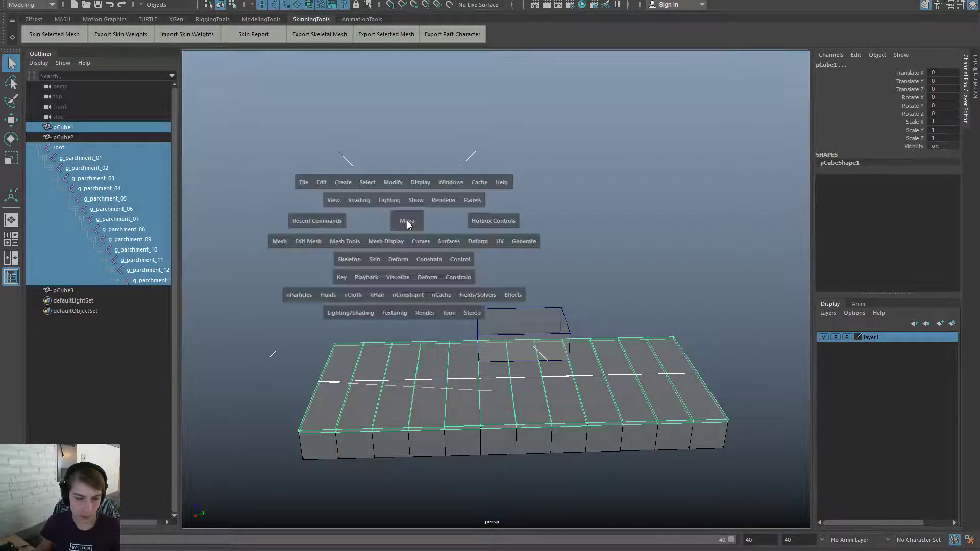
left_click(374, 259)
left_click(390, 294)
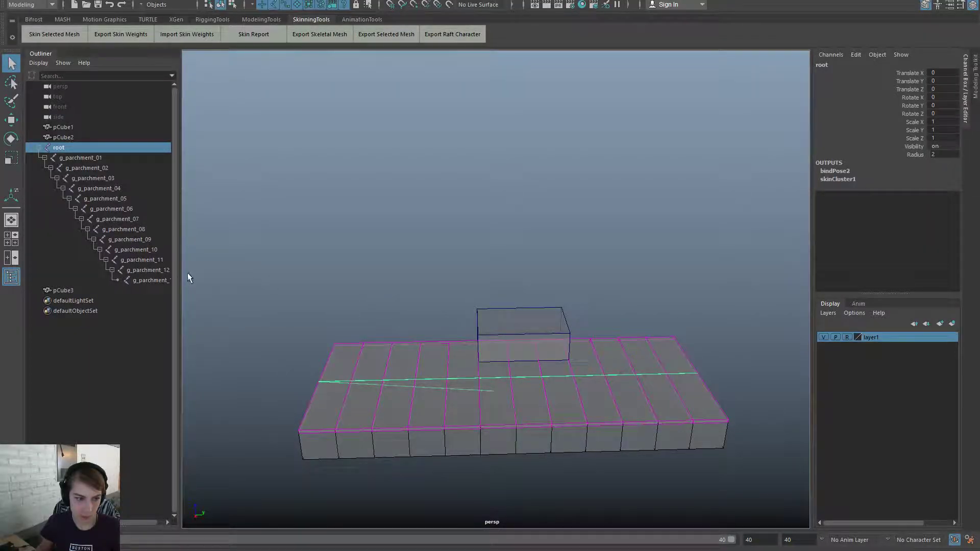
left_click(146, 281)
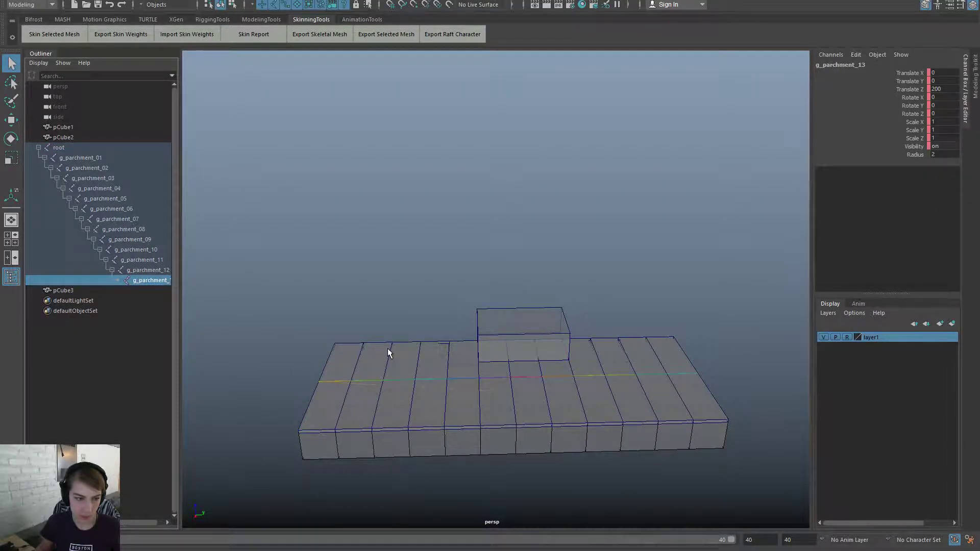
key("ctrl+z")
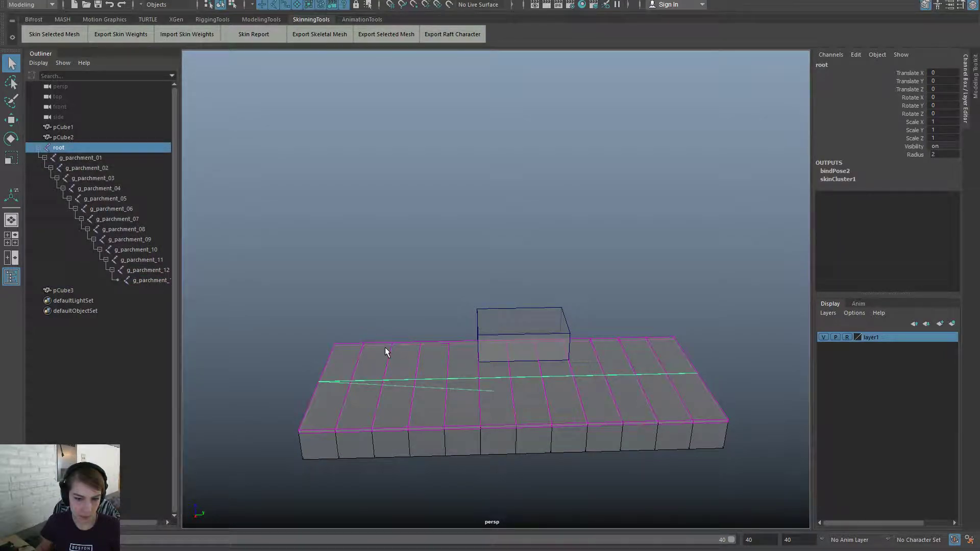
Try to import the skin weights from weights.ma onto the newly bound pCube1
left_click(386, 351)
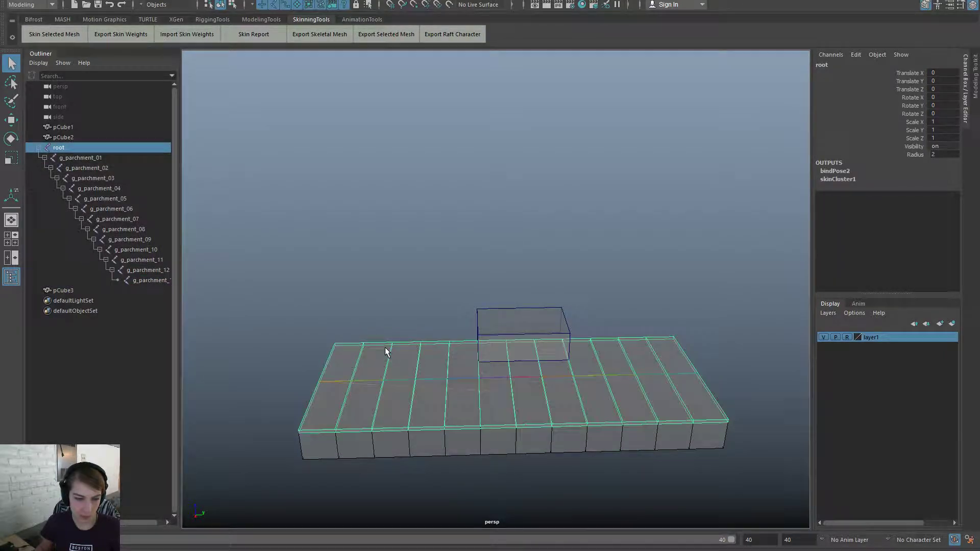
left_click(187, 40)
double_click(177, 212)
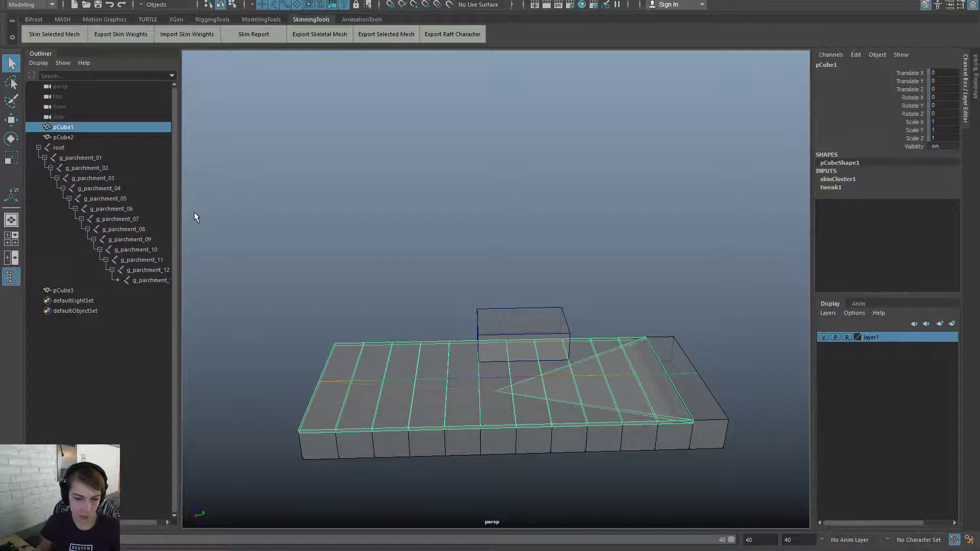
Inspect pCube1's vertices, painted skin weights and influence list with the Paint Skin Weights tool
right_click_drag(610, 358, 551, 310)
left_click_drag(484, 383, 503, 406)
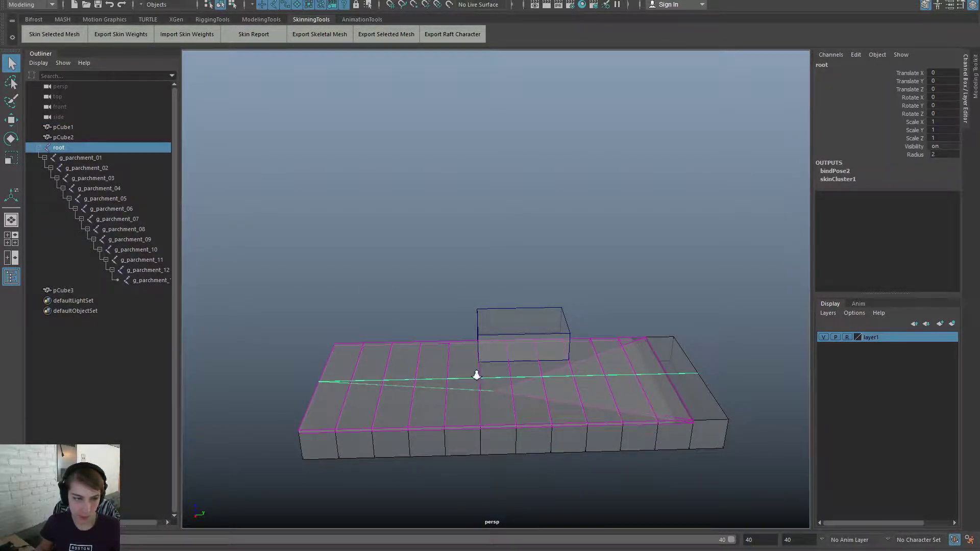
scroll(476, 375, "up", 2)
key("ctrl+z")
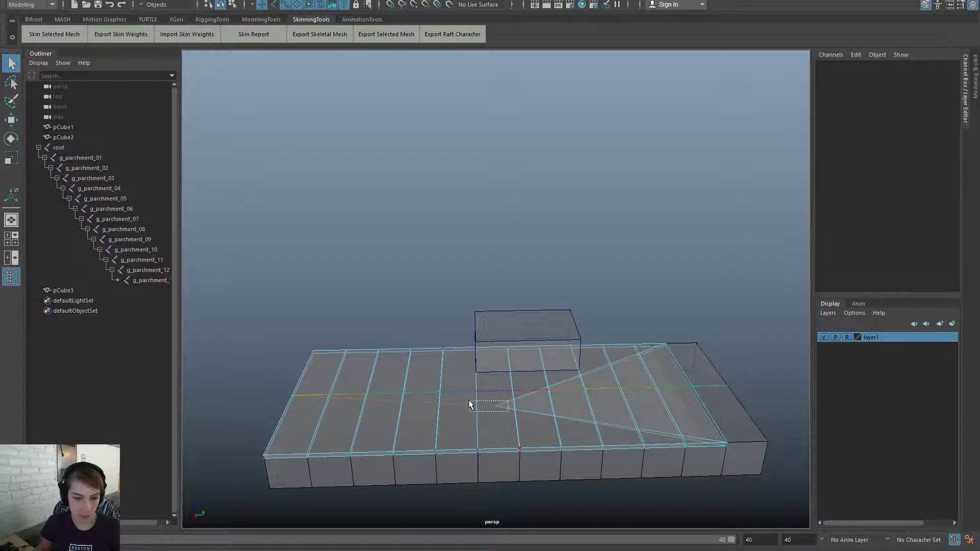
left_click_drag(470, 405, 469, 405)
right_click_drag(507, 339, 490, 288)
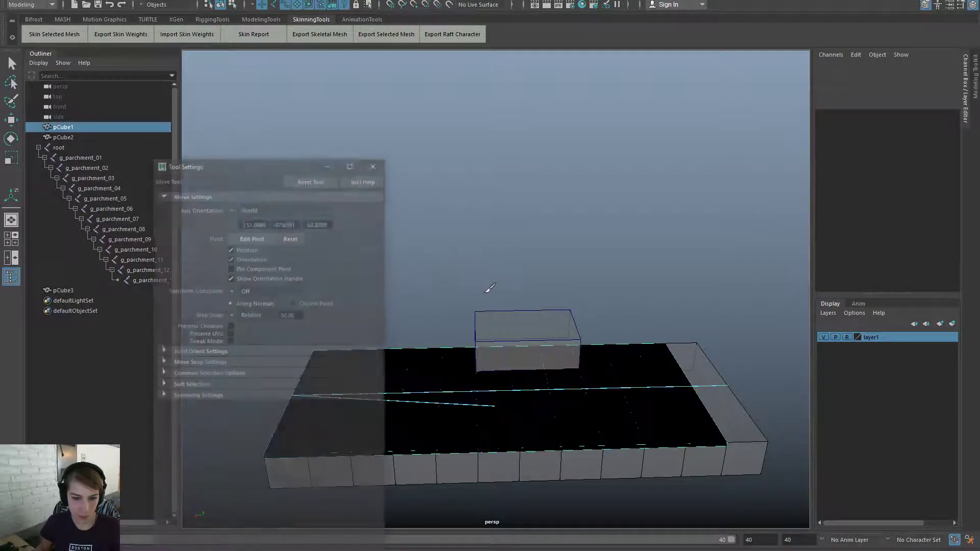
scroll(363, 295, "down", 1)
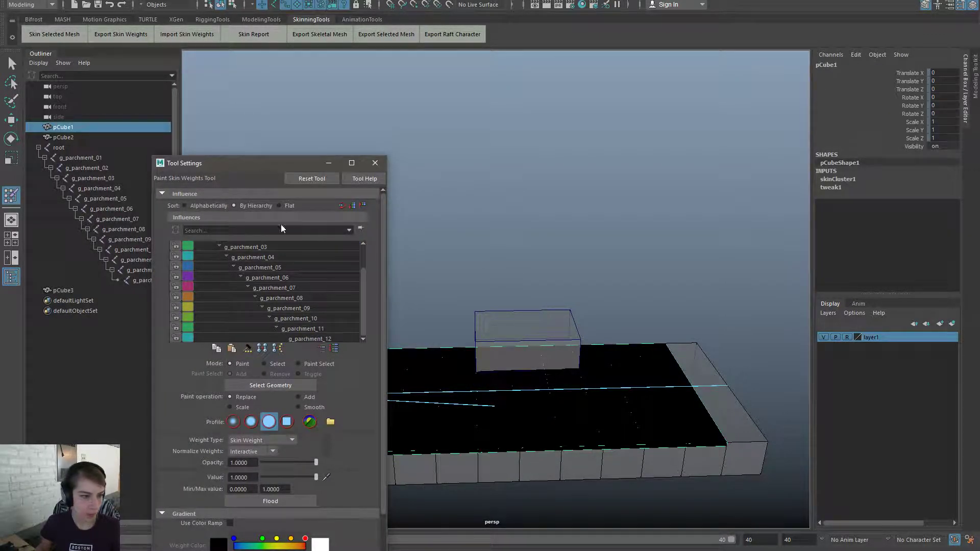
left_click_drag(335, 163, 450, 156)
left_click(492, 154)
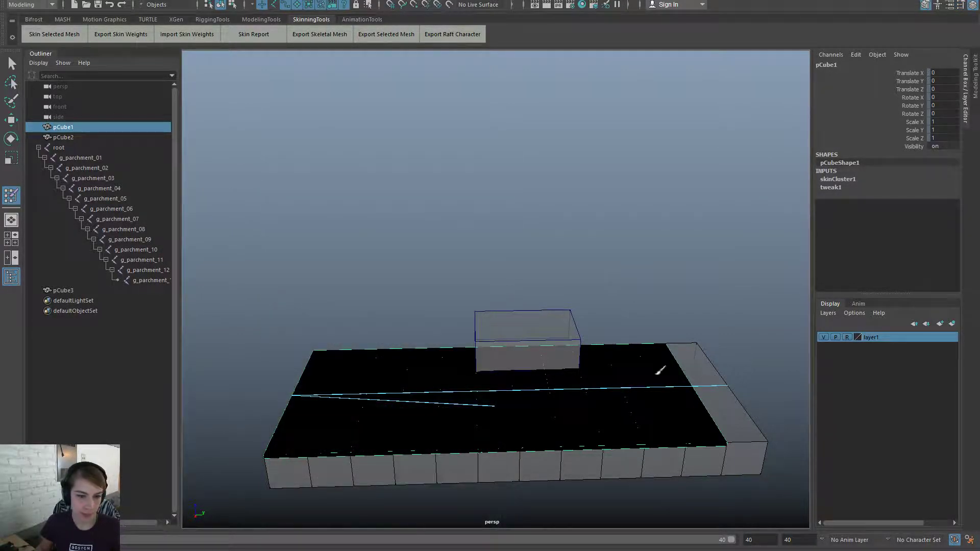
Leave weight painting and run Move Weights to Influences on pCube1 with the end joint g_parchment_13
key("w")
mouse_move(647, 306)
right_mouse_down()
mouse_move(666, 349)
mouse_move(690, 290)
right_mouse_up()
left_click(685, 282)
left_click(666, 367)
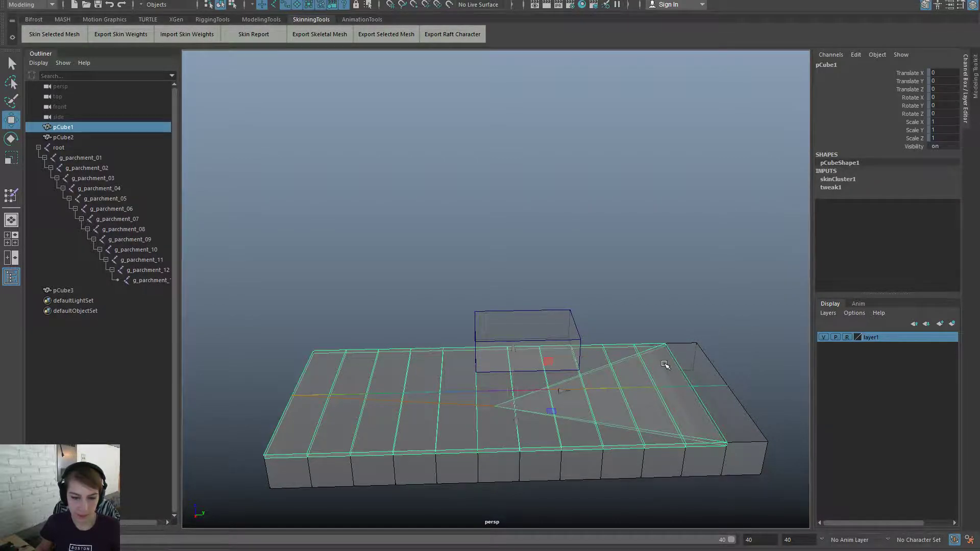
right_click(664, 365)
left_click(170, 281)
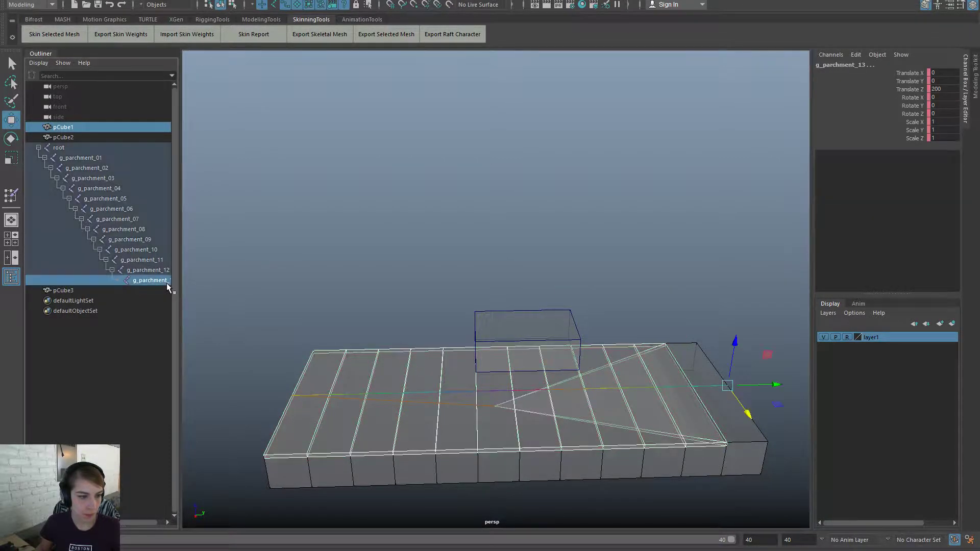
key("space")
left_click(316, 312)
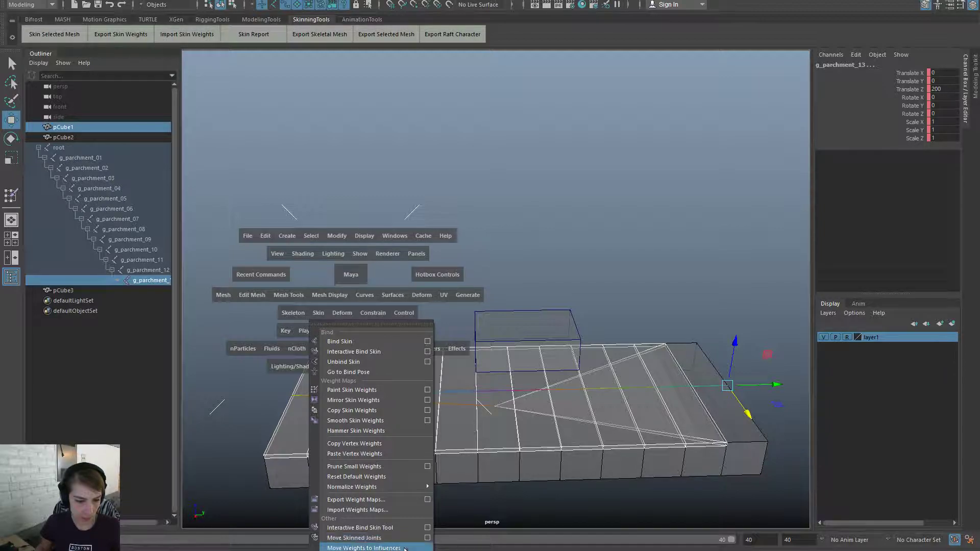
left_click(377, 550)
left_click(558, 300)
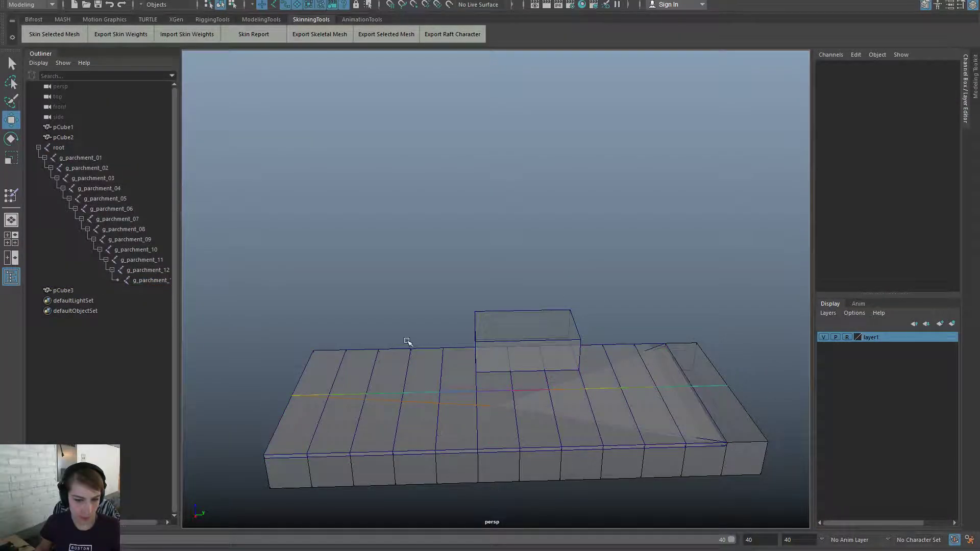
Import weights.ma onto pCube1 again and check the parchment's shape from a wider view
left_click(405, 356)
left_click(177, 34)
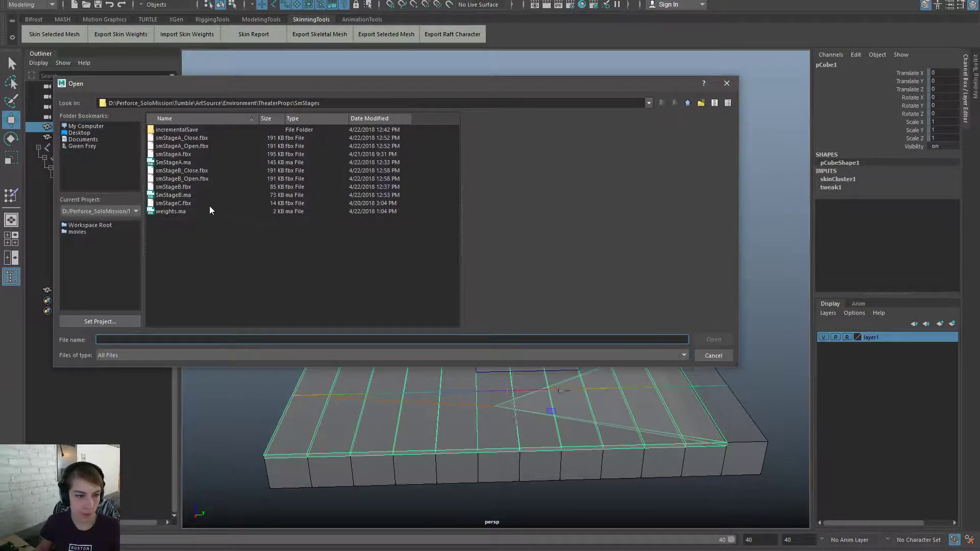
double_click(184, 211)
left_click(431, 199)
right_click_drag(607, 293, 550, 274, "alt")
left_click_drag(551, 274, 540, 283, "alt")
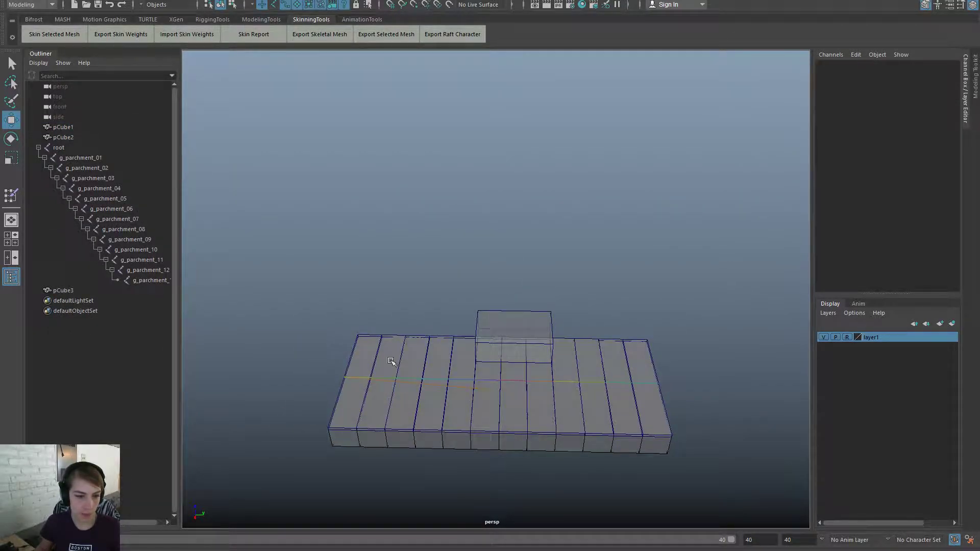
Export pCube1 with the root joint and all g_parchment joints as FBX, replacing the existing smStageB.fbx
left_click(87, 127)
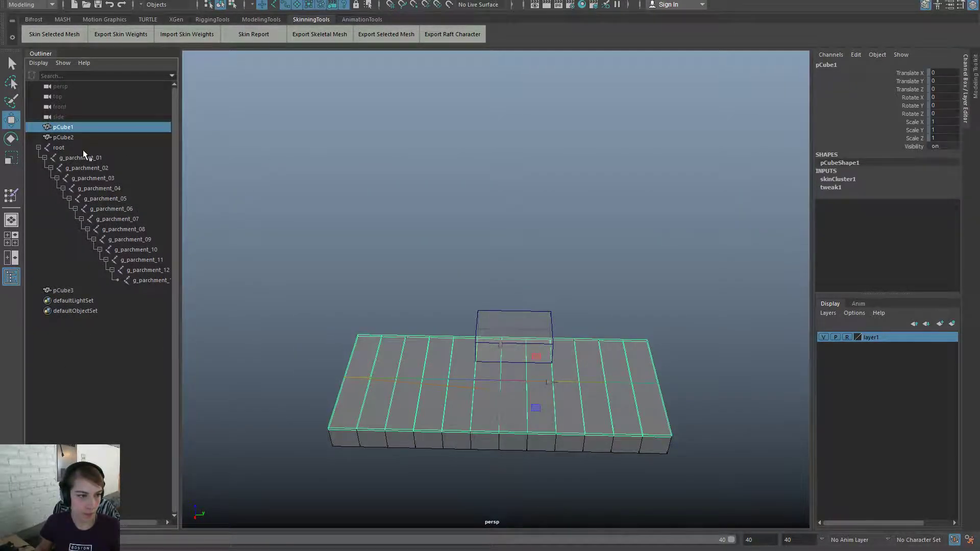
left_click(83, 148)
left_click(144, 280, "shift")
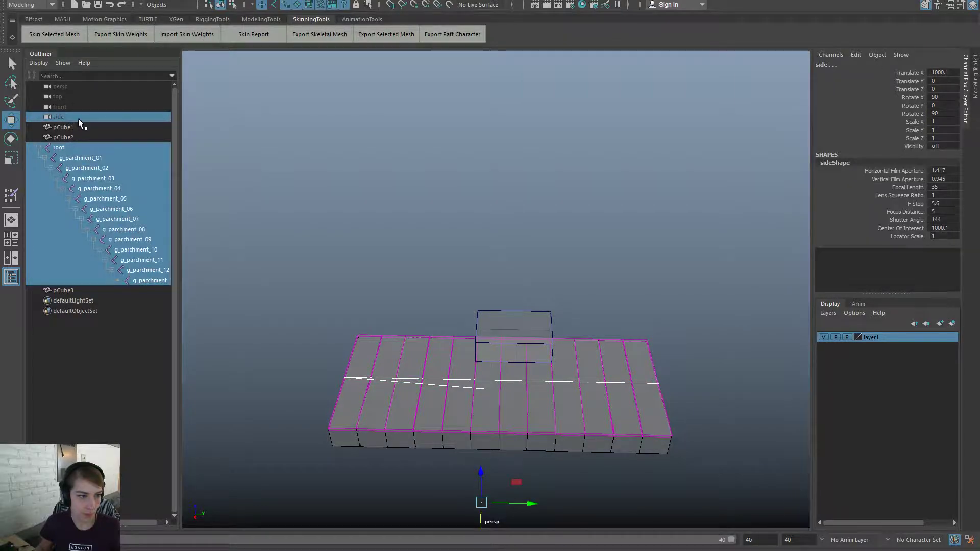
left_click(77, 127, "ctrl")
key("space")
left_click_drag(308, 116, 372, 253)
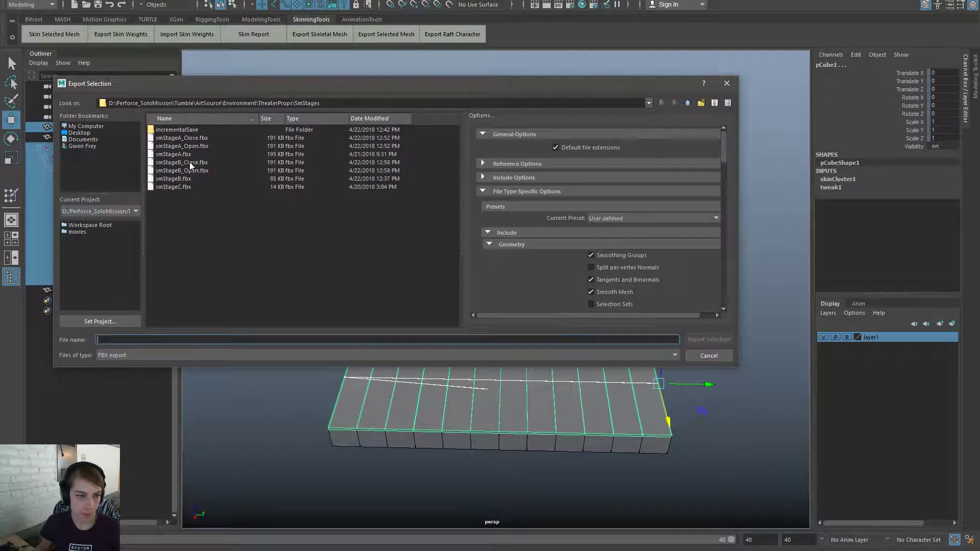
double_click(194, 178)
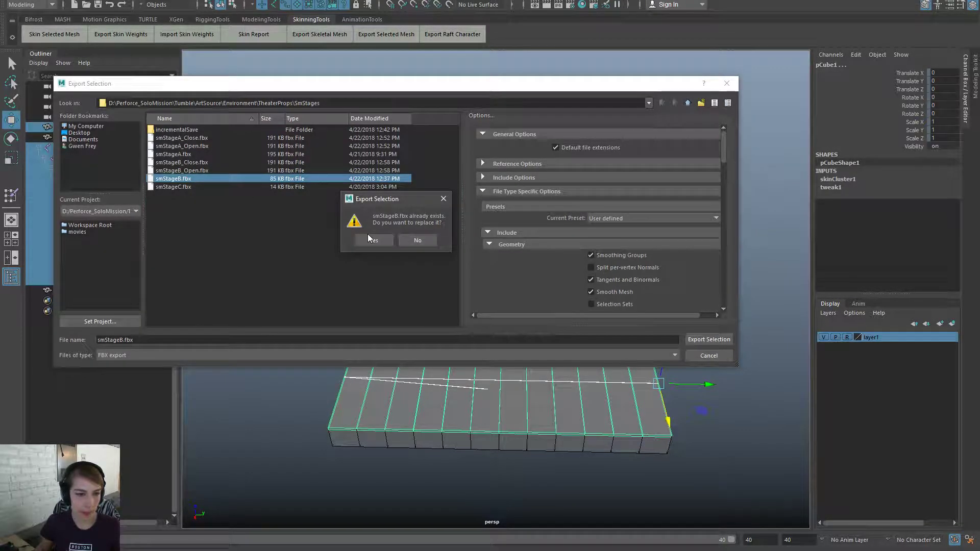
left_click(389, 239)
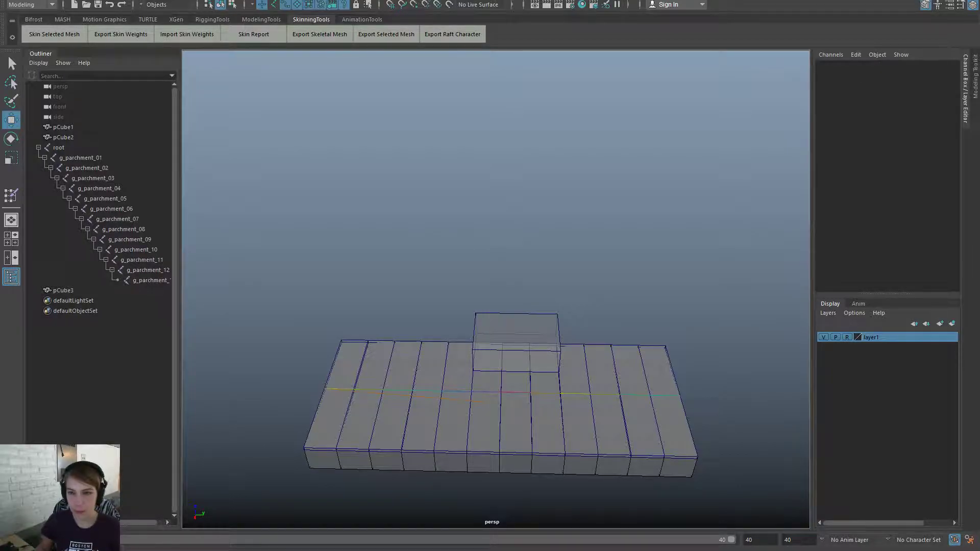
Switch to the Unreal editor and reimport the smStageB skeletal mesh
key("alt+Tab")
key("super+d")
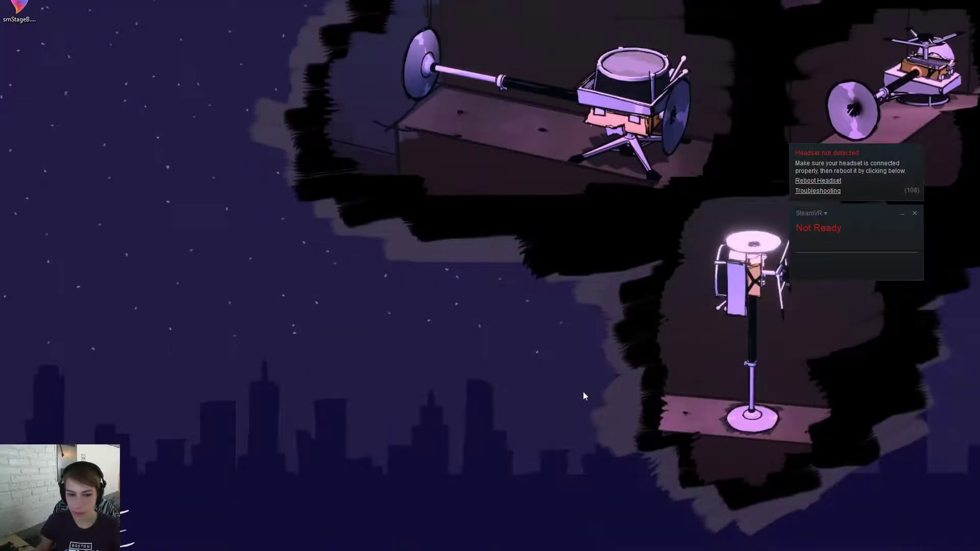
key("super+d")
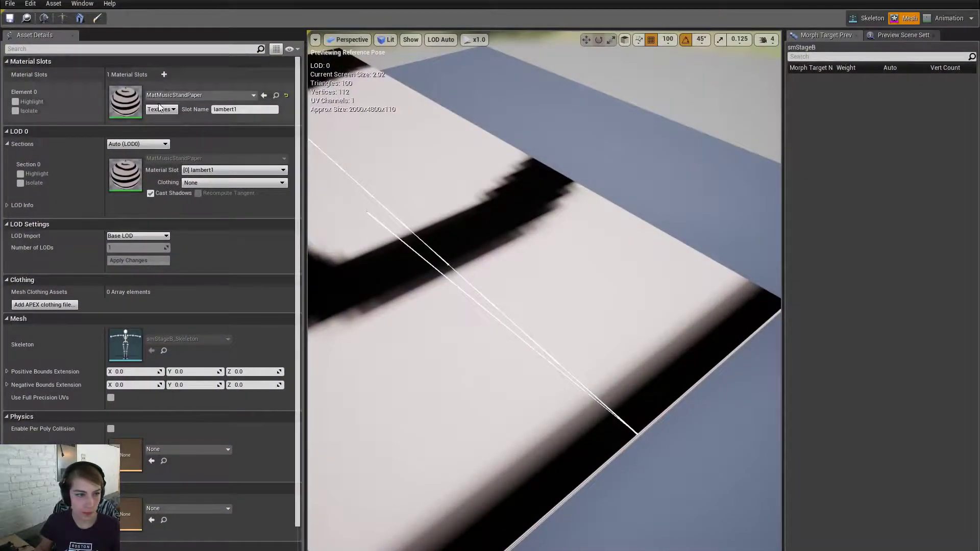
key("alt+Tab")
right_click(119, 328)
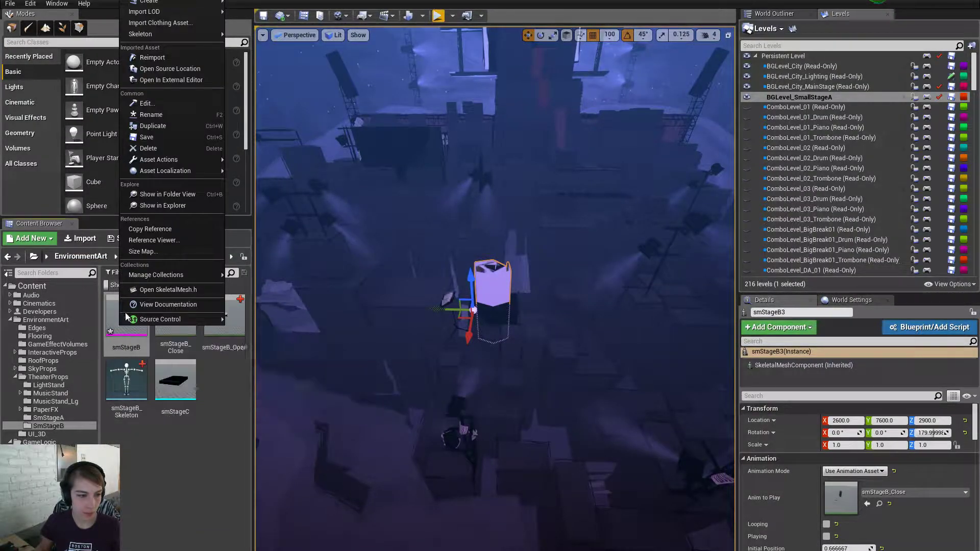
left_click(171, 59)
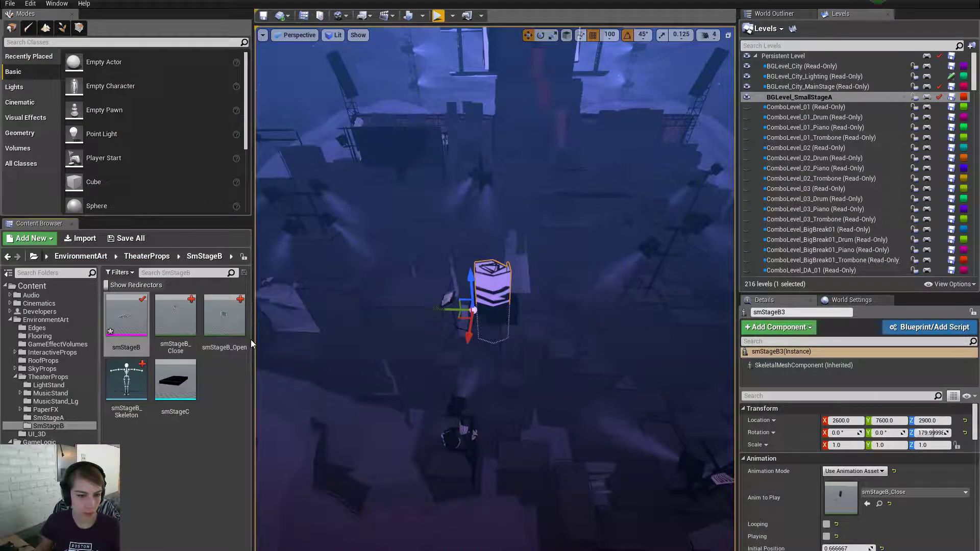
Play the level full screen and open the small parchment stage from the level map to check its paper material and animation
right_click_drag(592, 246, 599, 223)
key("w")
key("F11")
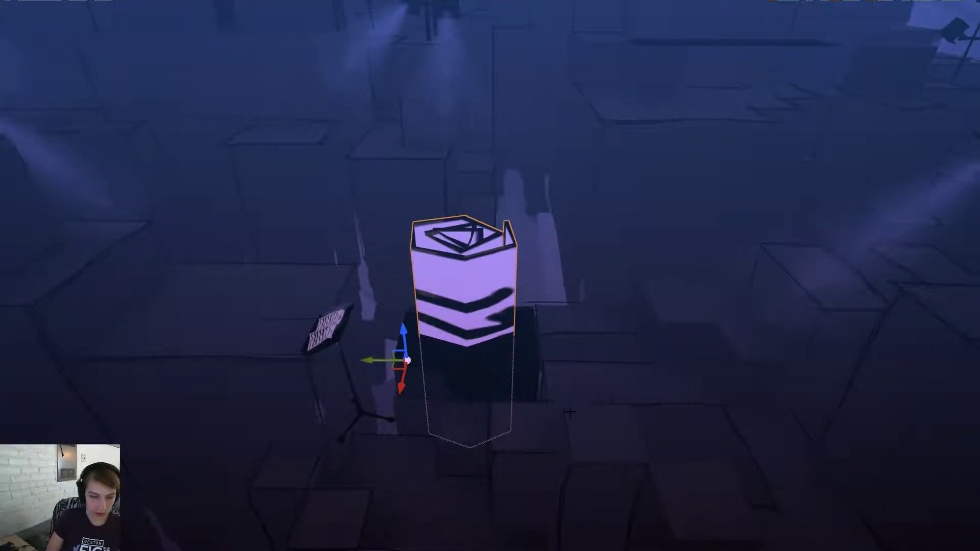
key("alt+p")
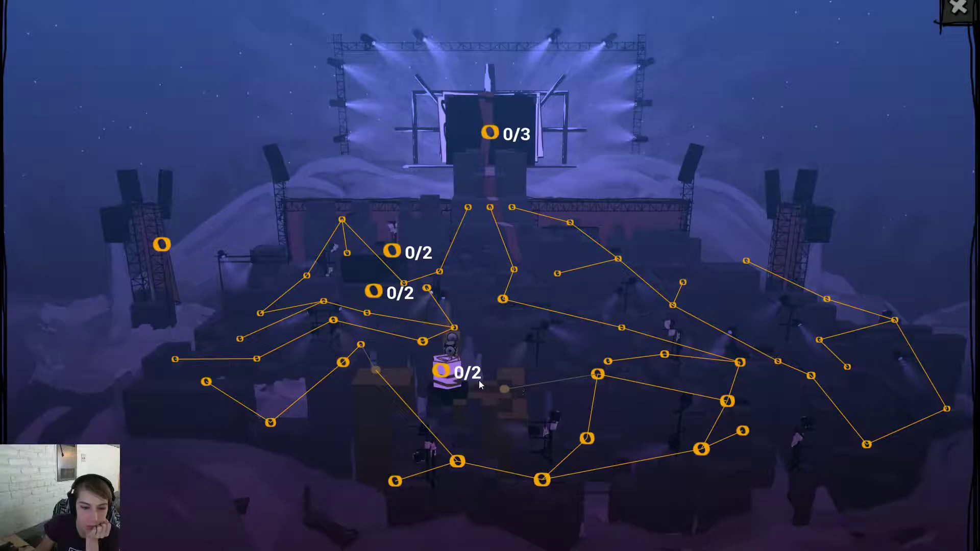
left_click(440, 373)
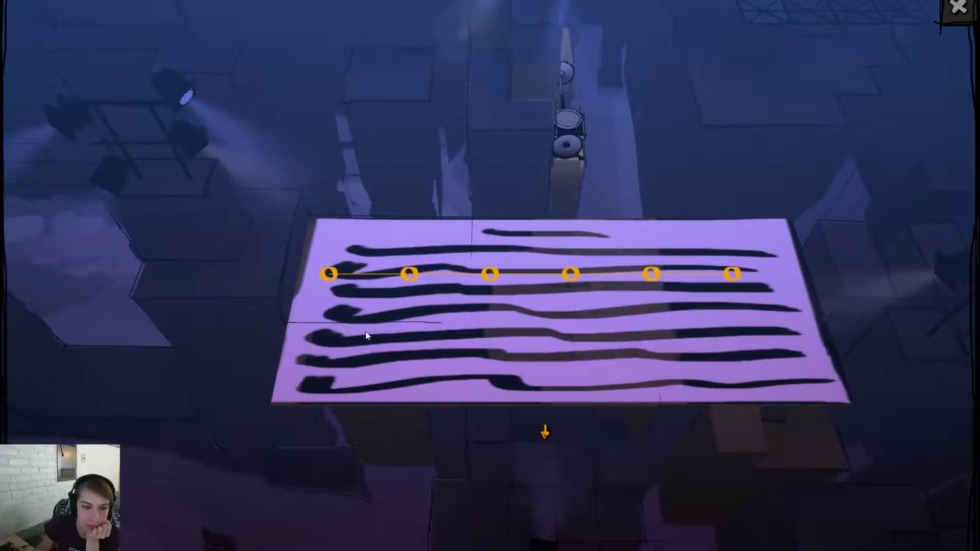
left_click(333, 277)
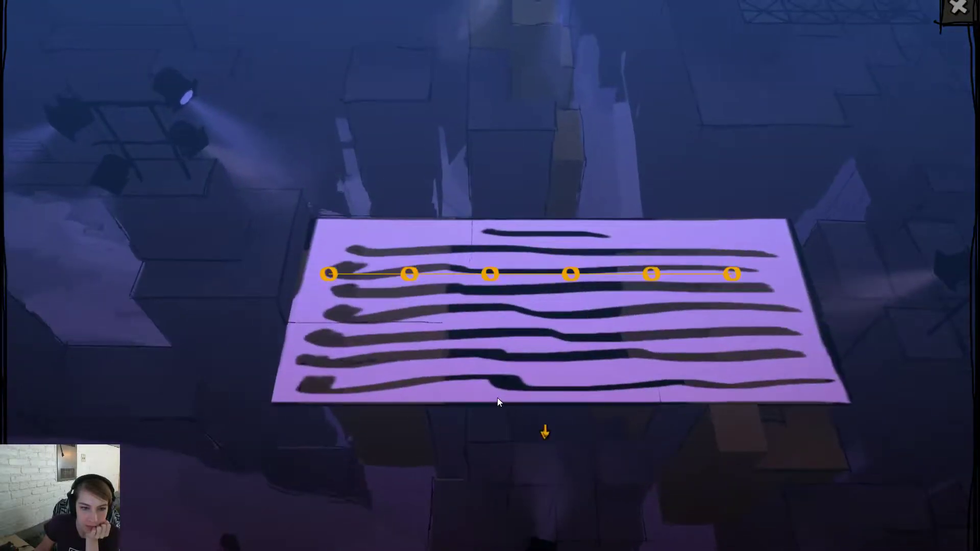
Open and leave the small parchment stage on the level map repeatedly to examine its unfolding animation
left_click(539, 432)
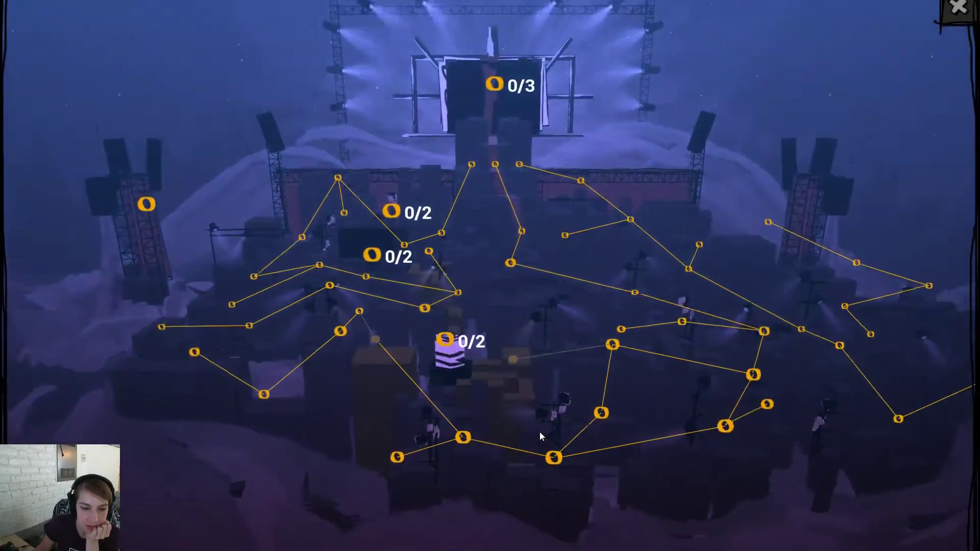
left_click(442, 375)
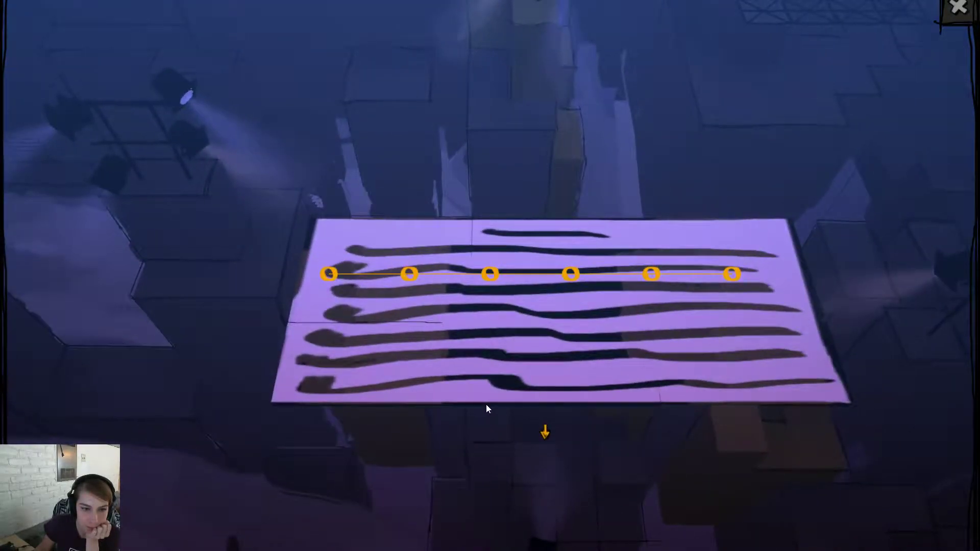
left_click(540, 428)
left_click(544, 431)
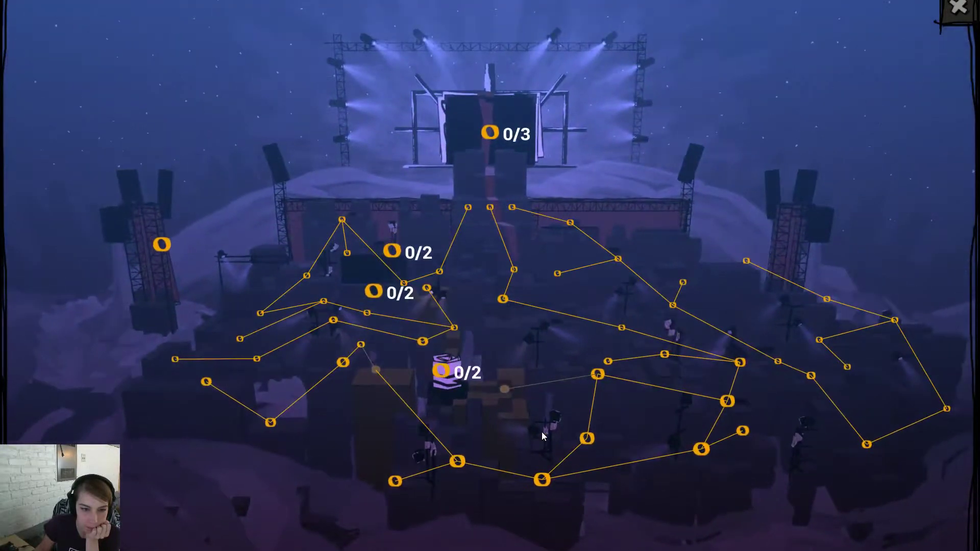
left_click(442, 374)
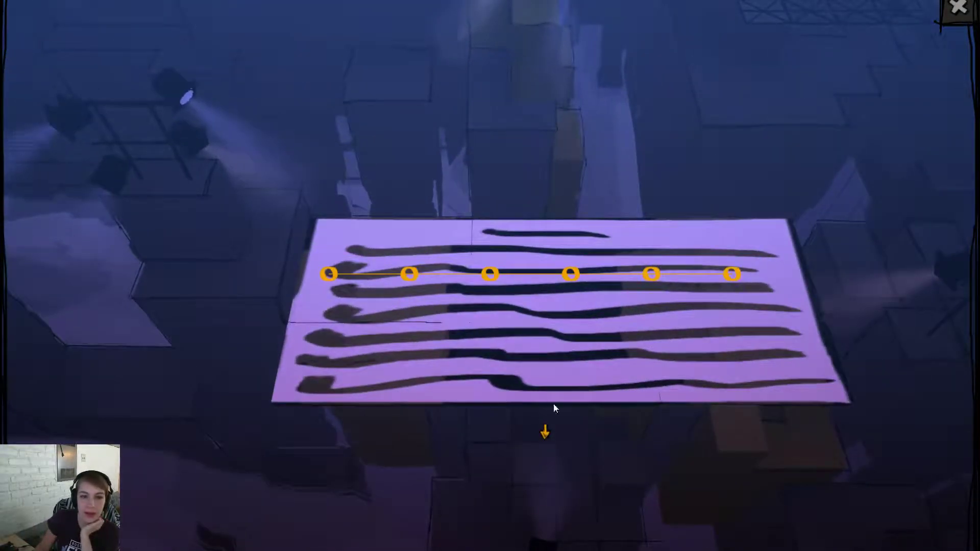
left_click(544, 429)
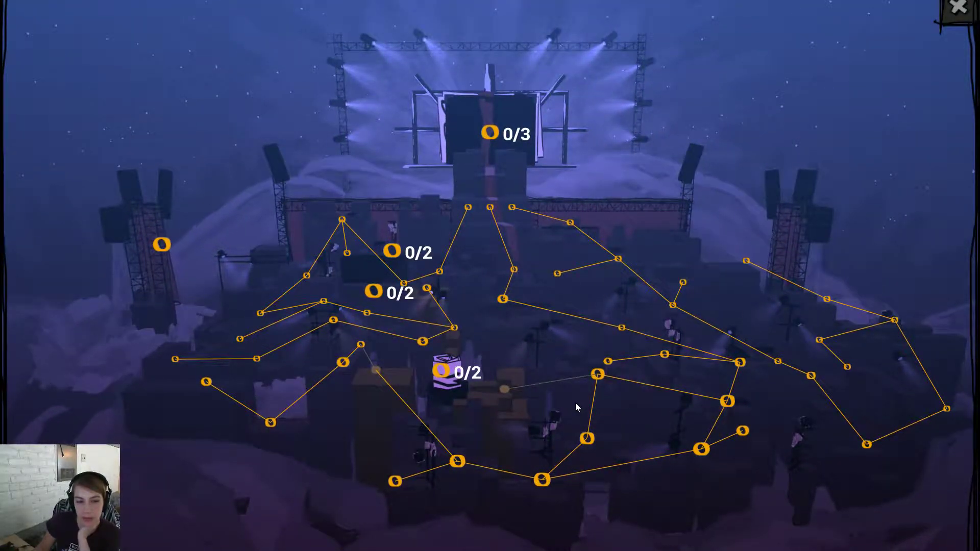
Compare the small parchment stage's opening animation with those of the two dark stages behind it on the level map
left_click(375, 289)
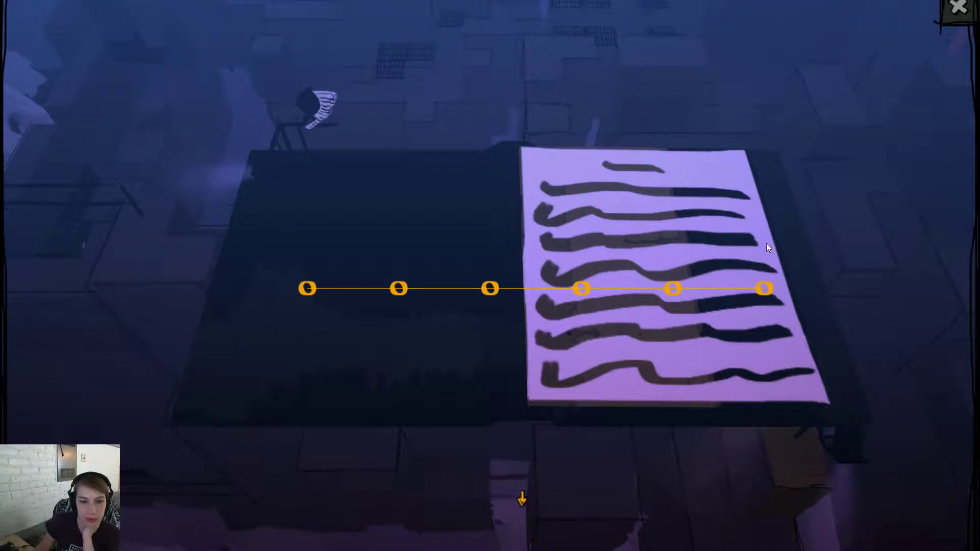
left_click(526, 507)
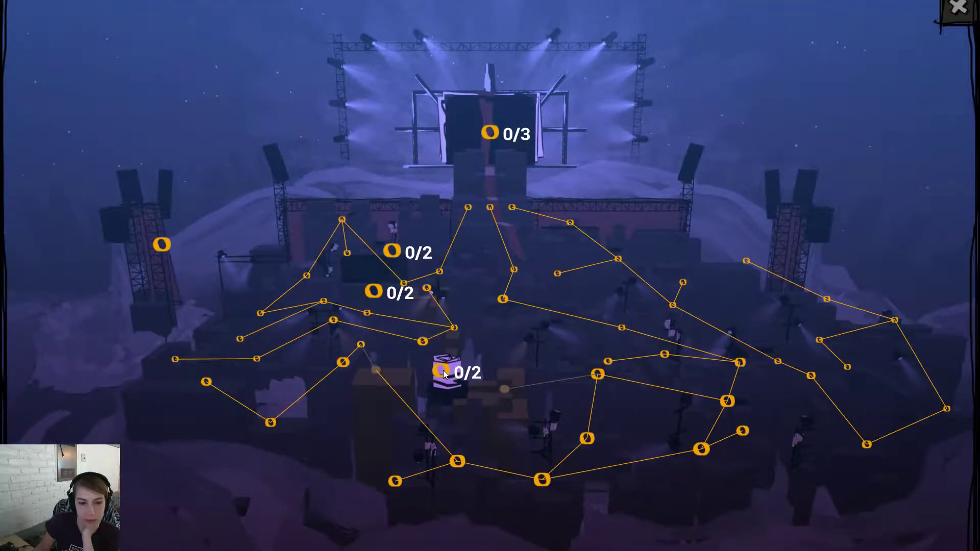
left_click(443, 373)
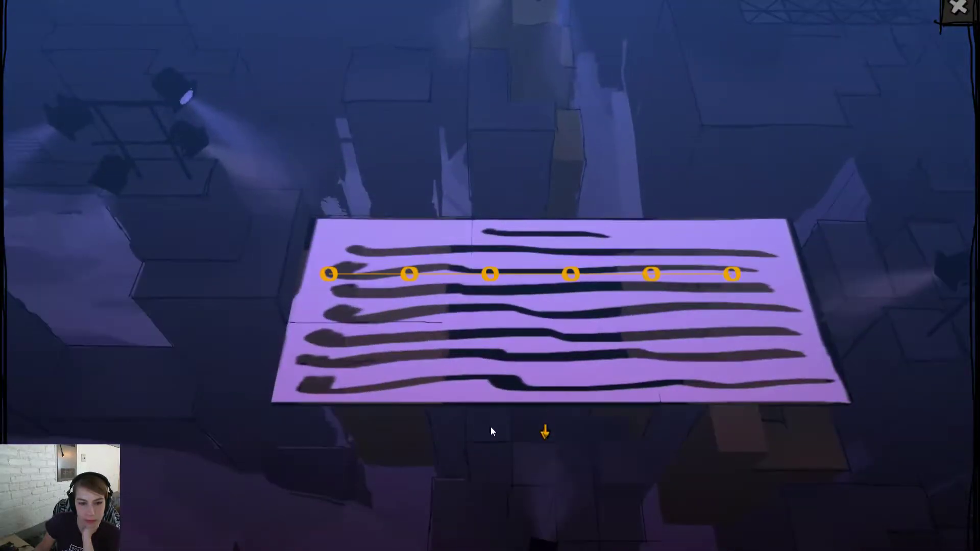
left_click(541, 431)
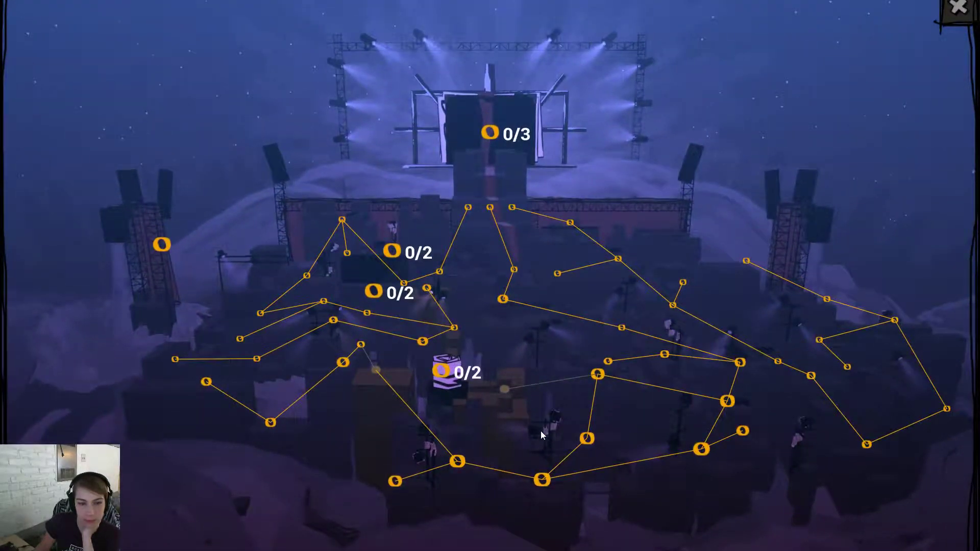
left_click(398, 257)
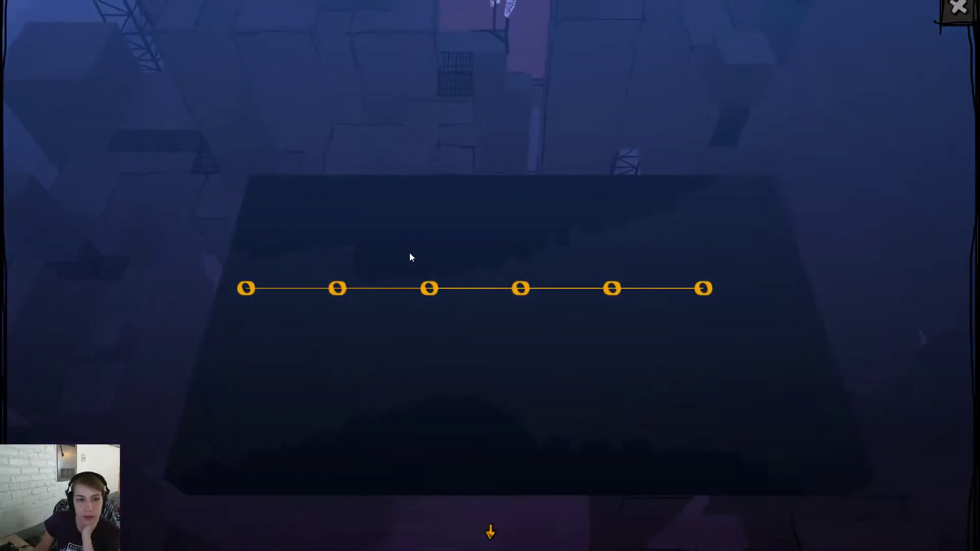
left_click(491, 531)
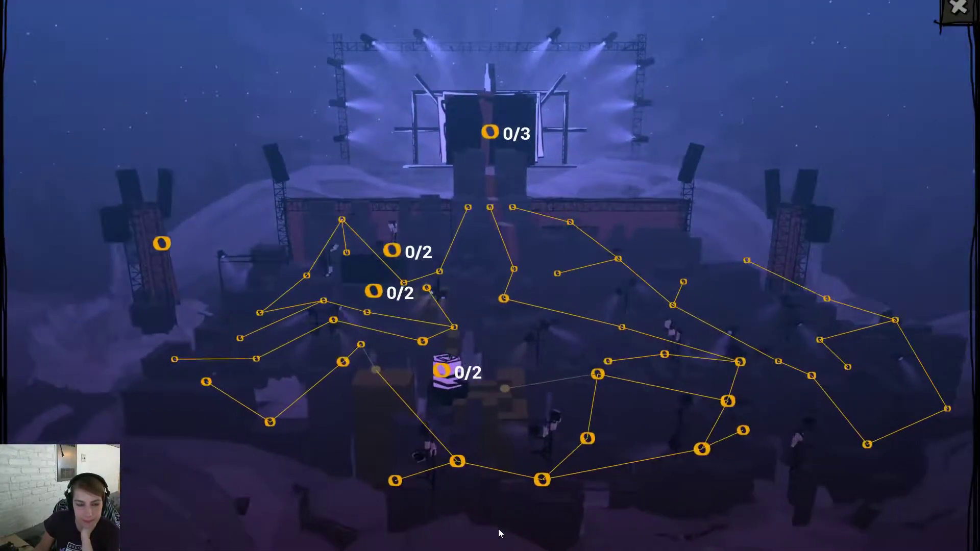
Inspect the multi-sheet main stage at the back, select the top level on its middle sheet, and return to the level map
left_click(493, 132)
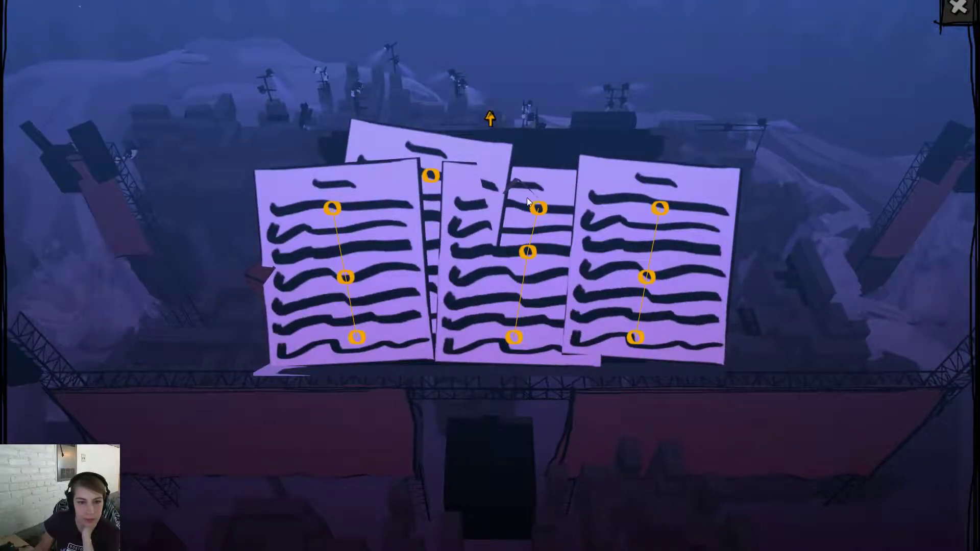
left_click(539, 208)
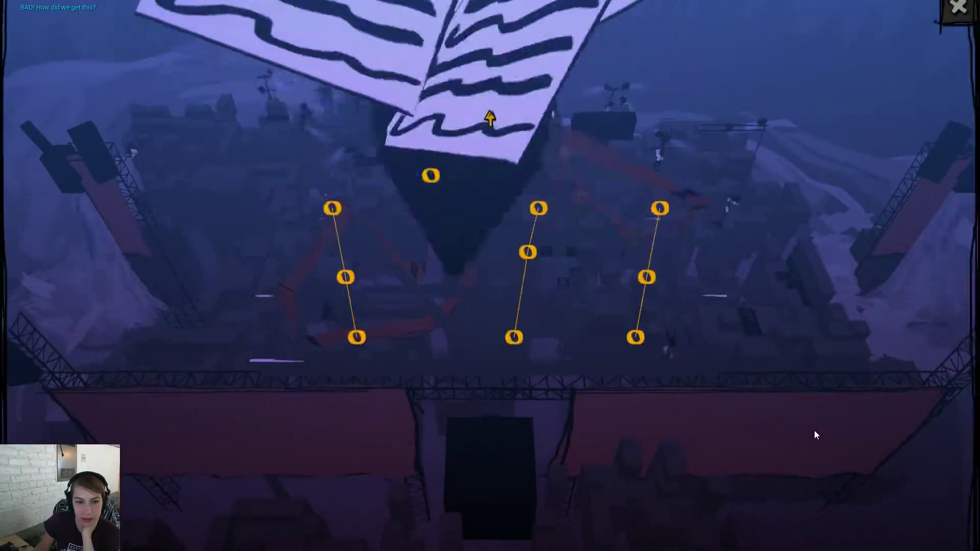
left_click(490, 118)
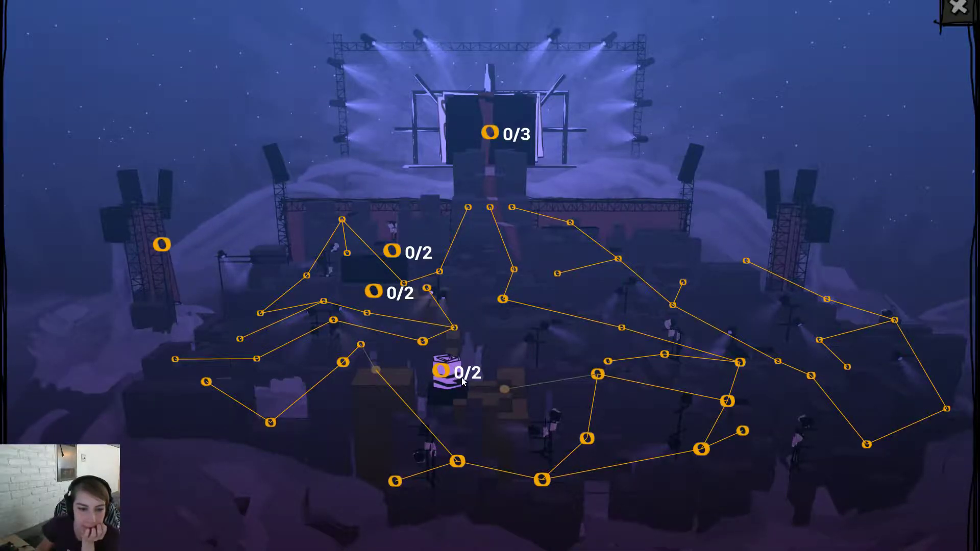
Reopen the small parchment stage, select its fourth level, and compare the stage's look with the half-covered dark stage
left_click(440, 371)
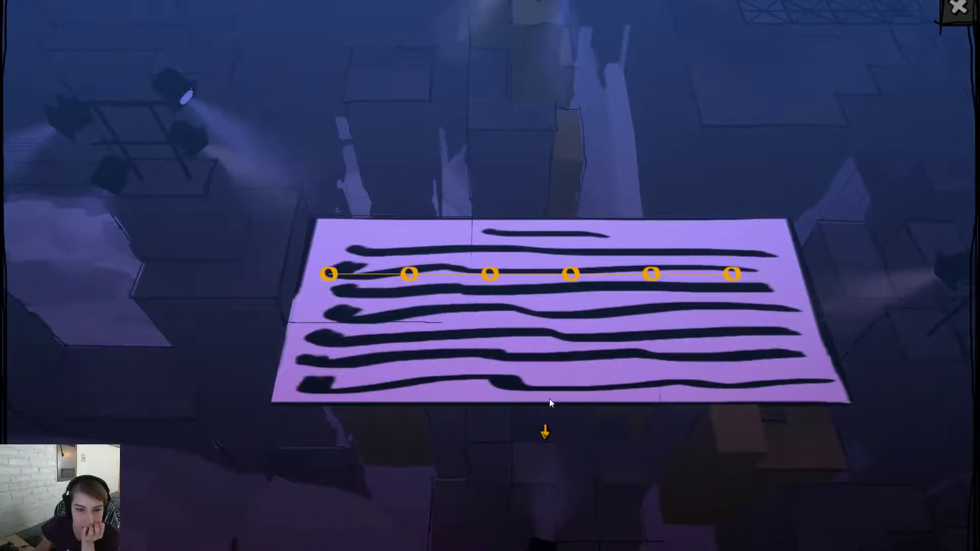
left_click(544, 433)
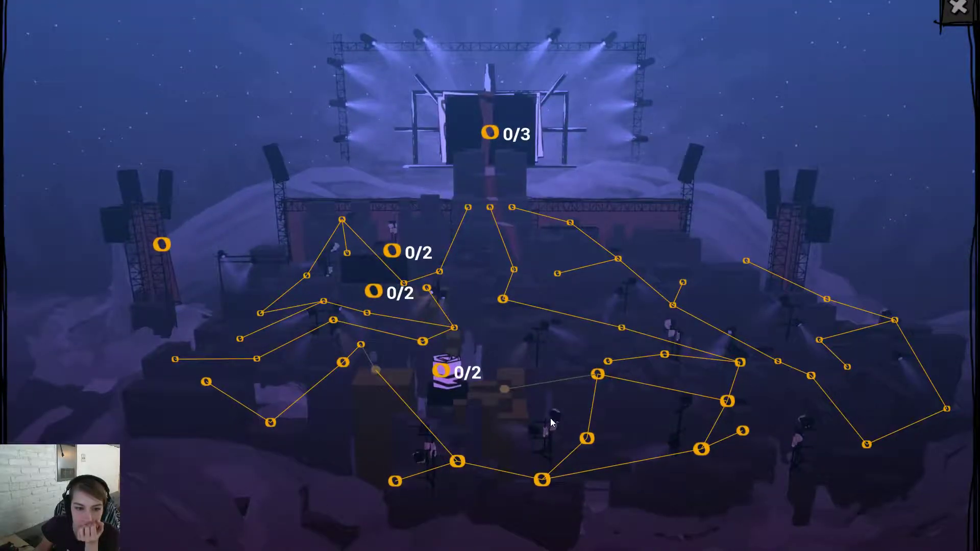
left_click(750, 548)
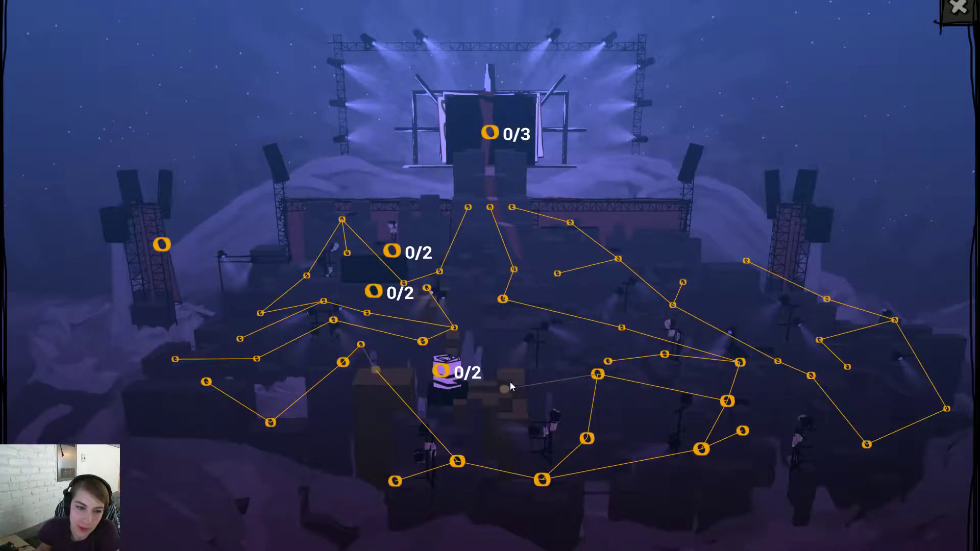
left_click(445, 375)
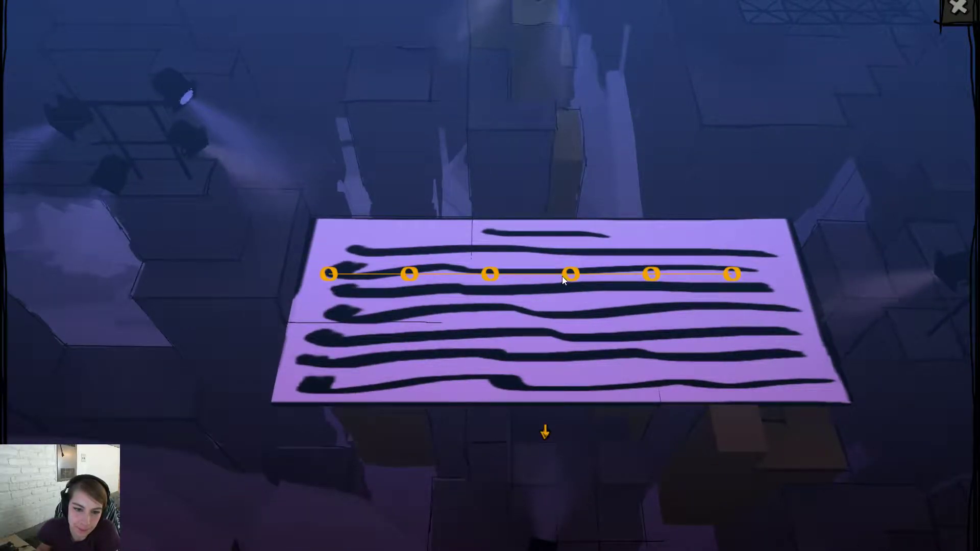
left_click(563, 277)
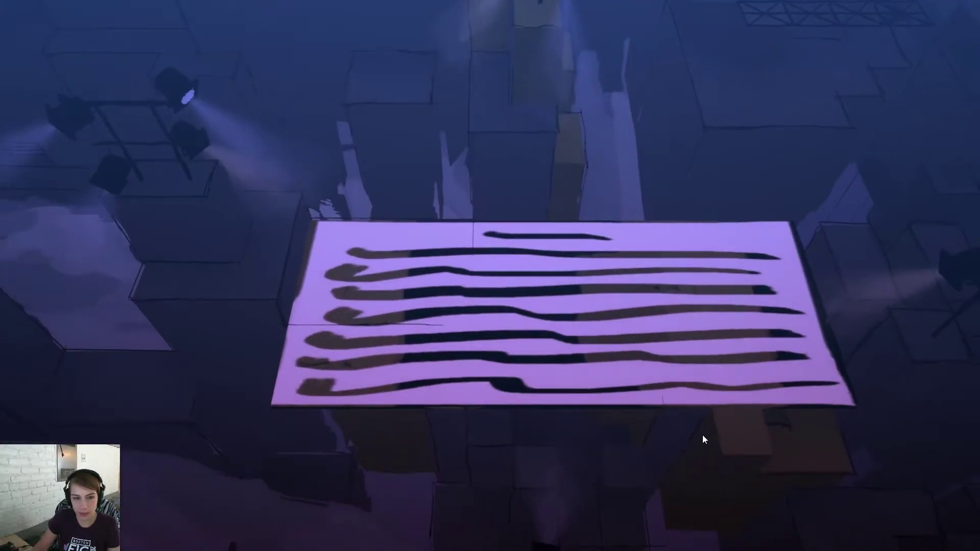
left_click(544, 432)
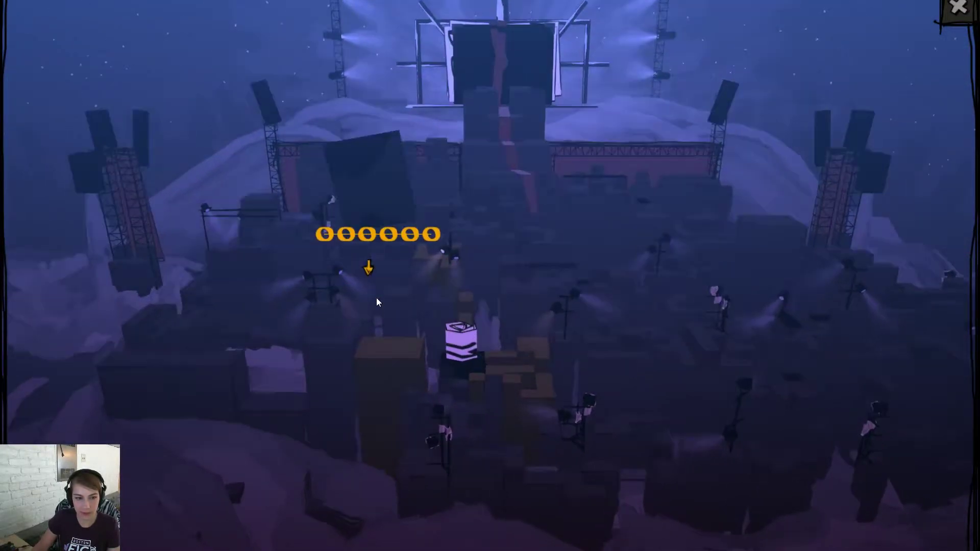
left_click(376, 298)
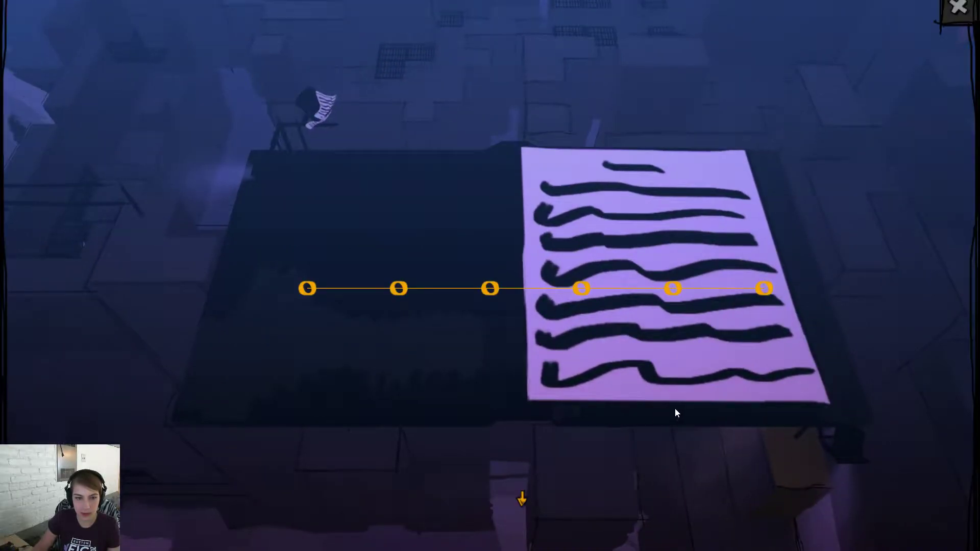
left_click(521, 499)
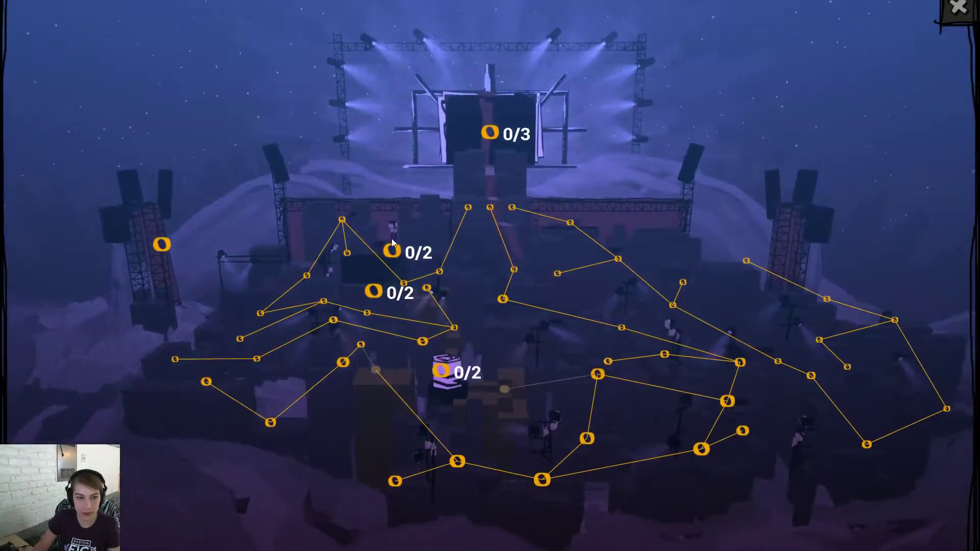
Play a level of the rear dark stage, moving the character across its blocks, and return to the level map
left_click(394, 253)
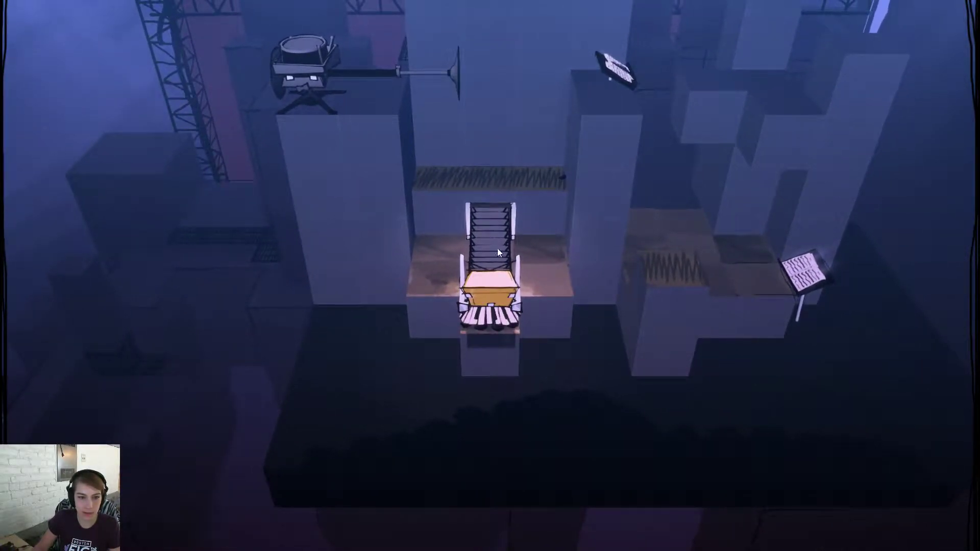
left_click(497, 250)
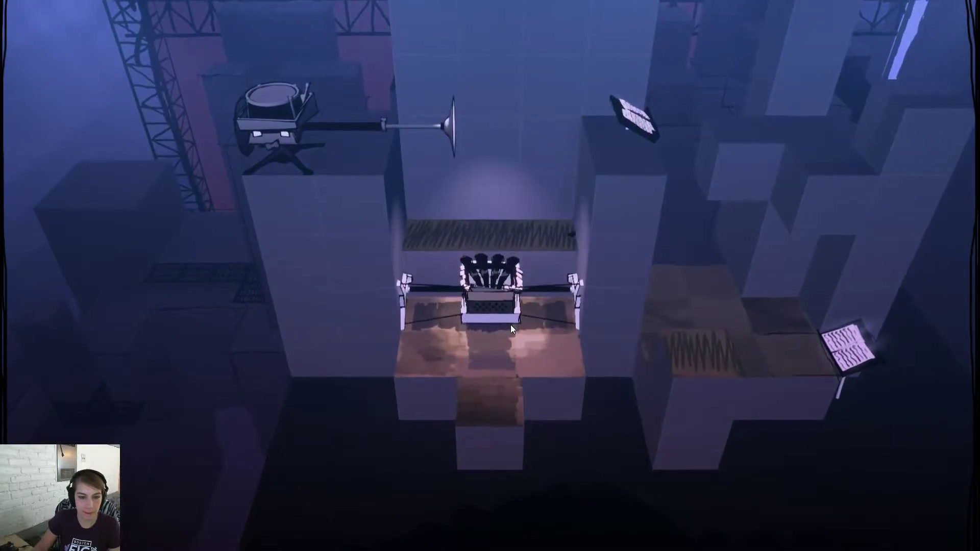
left_click(515, 320)
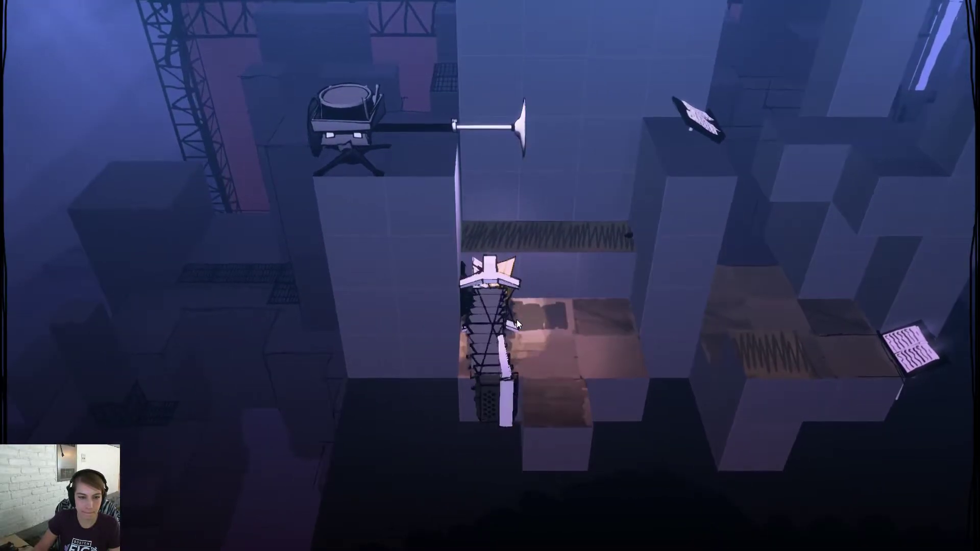
left_click(348, 166)
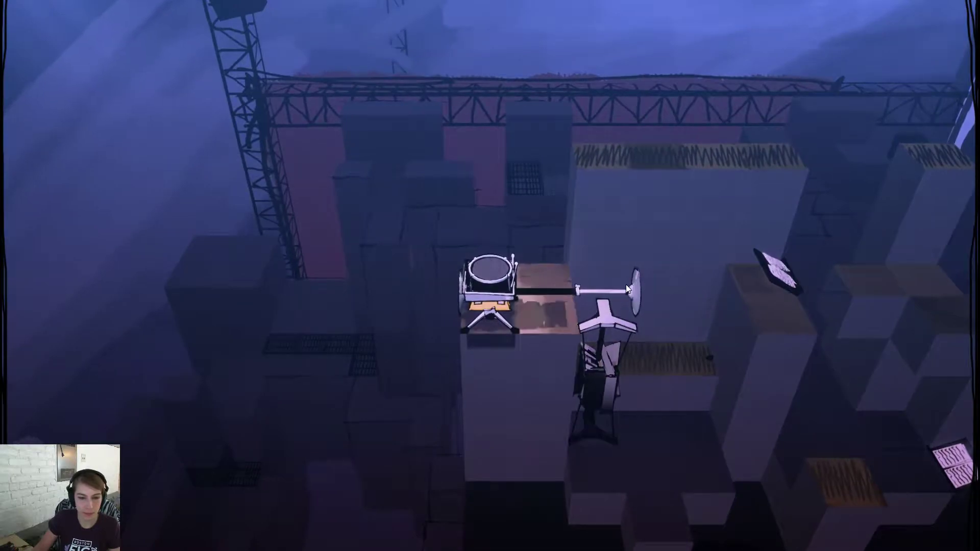
left_click(626, 284)
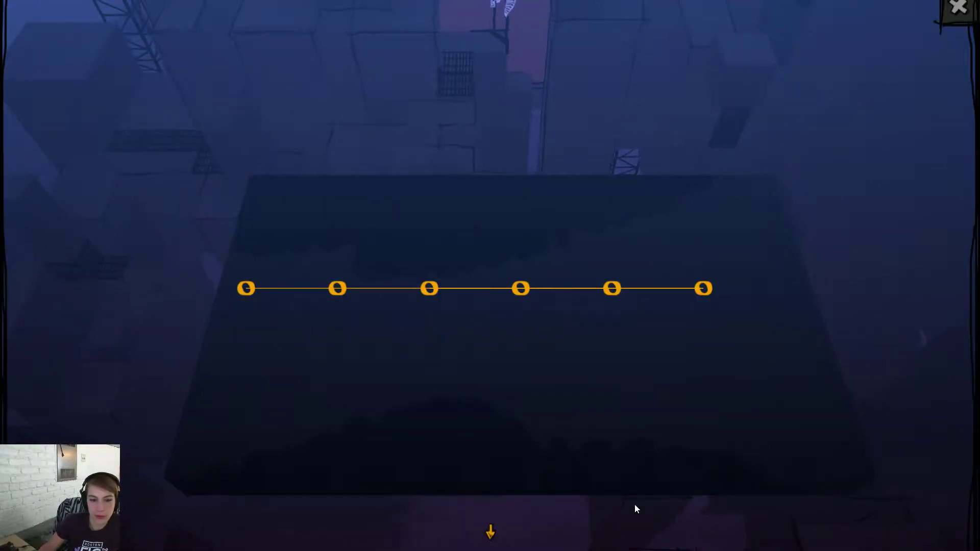
left_click(490, 532)
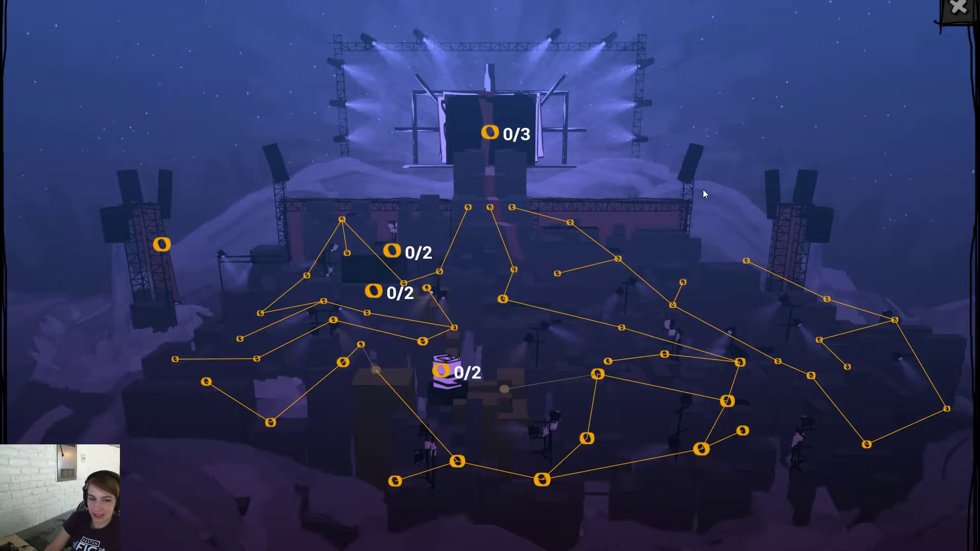
Recheck the opening animations of the small parchment, half-covered dark and multi-sheet main stages, and close the level map
left_click(441, 375)
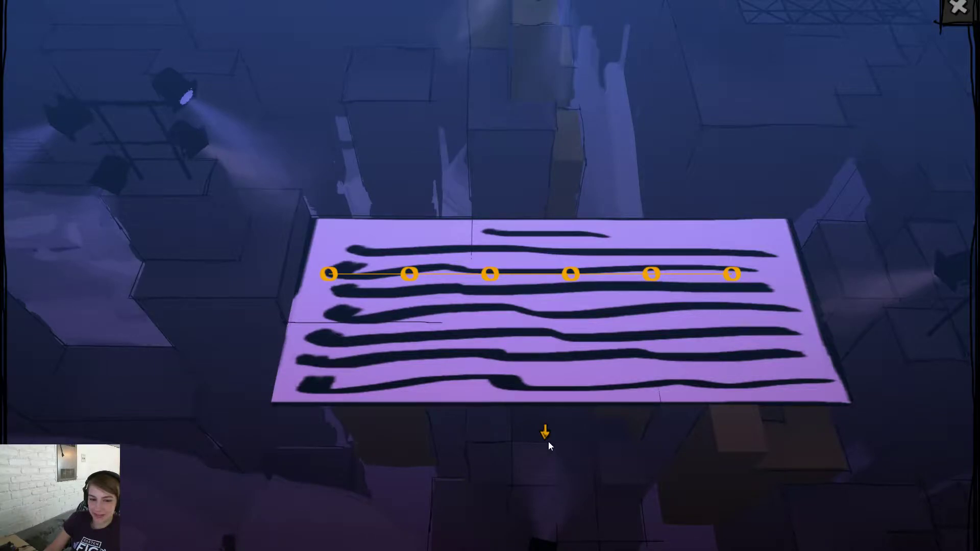
left_click(543, 432)
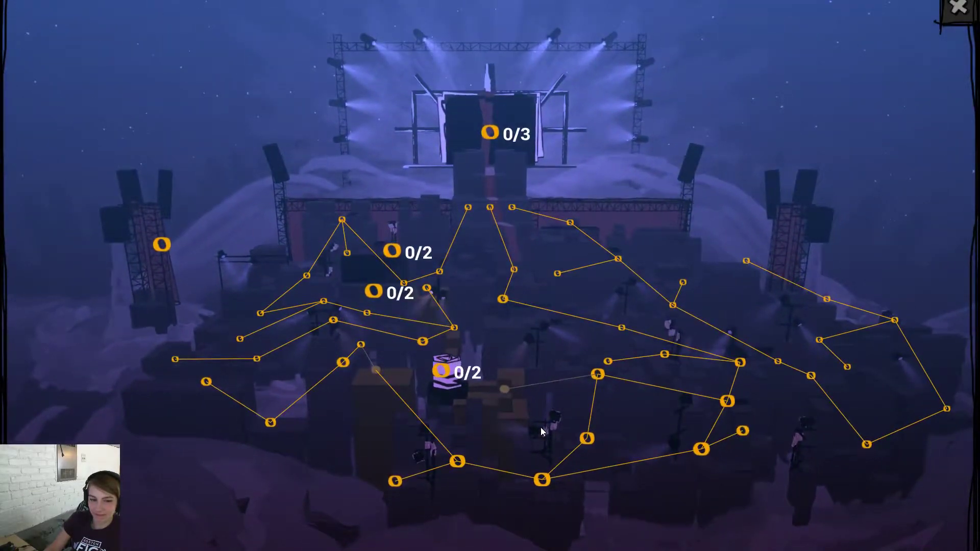
left_click(372, 292)
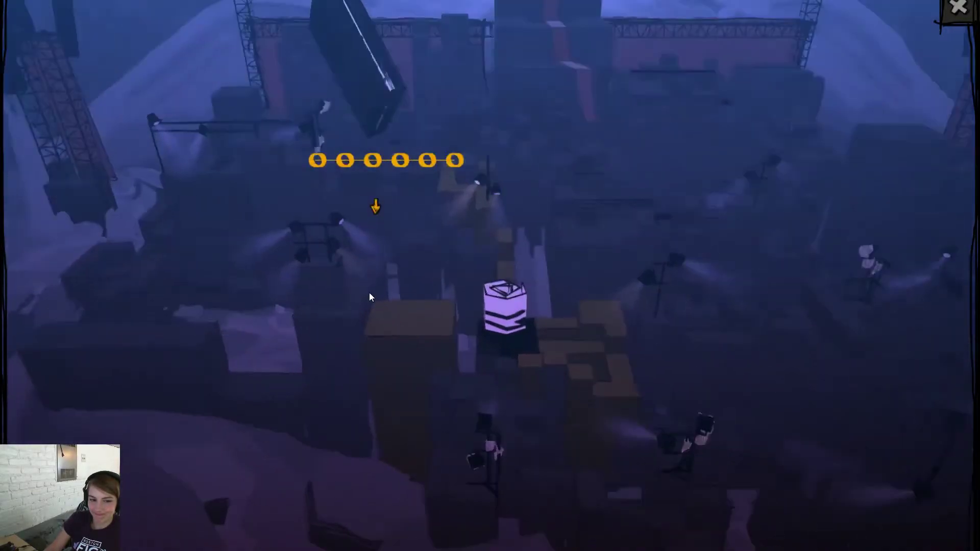
left_click(522, 499)
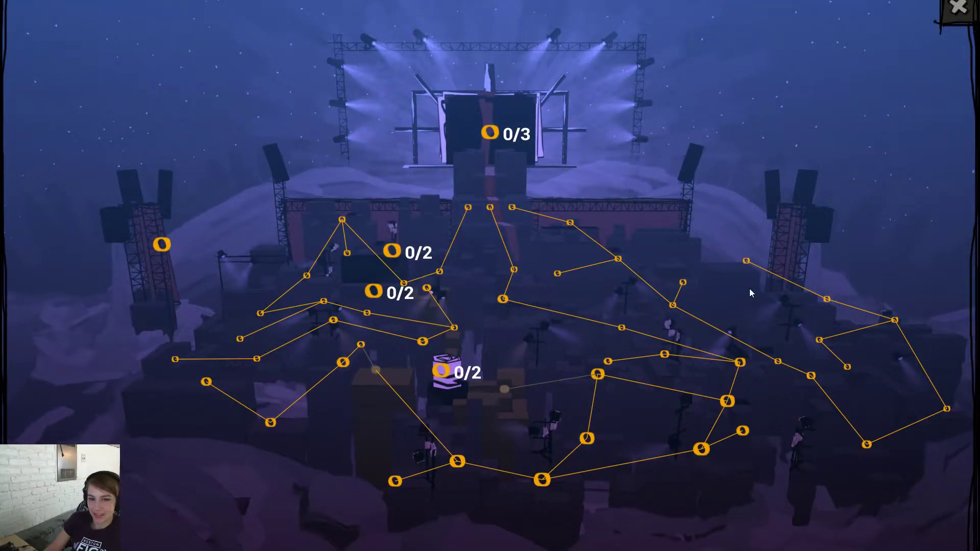
left_click(489, 128)
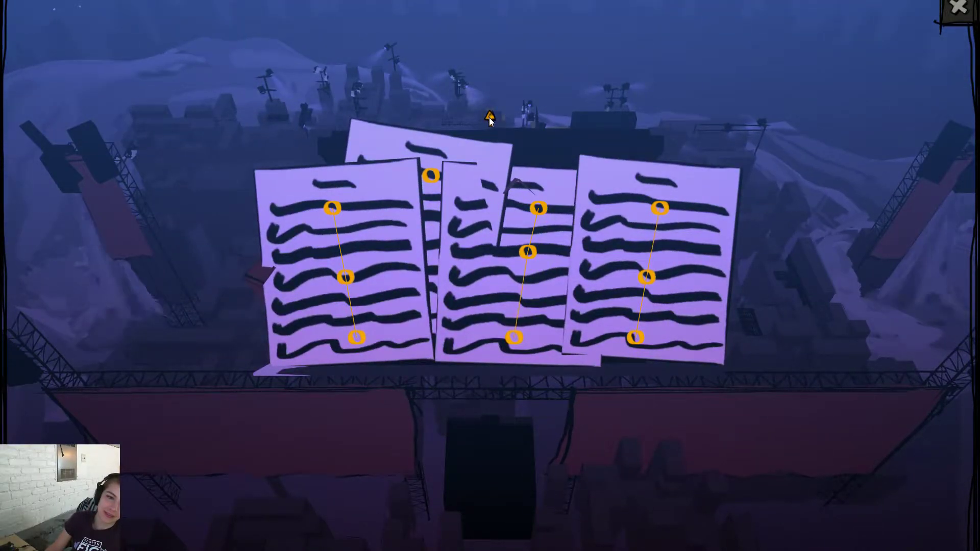
left_click(489, 117)
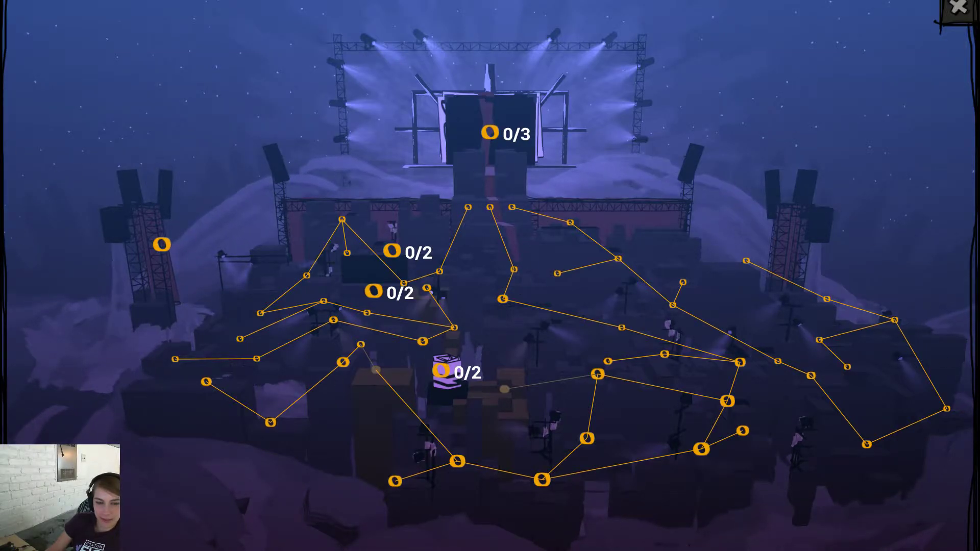
left_click(950, 7)
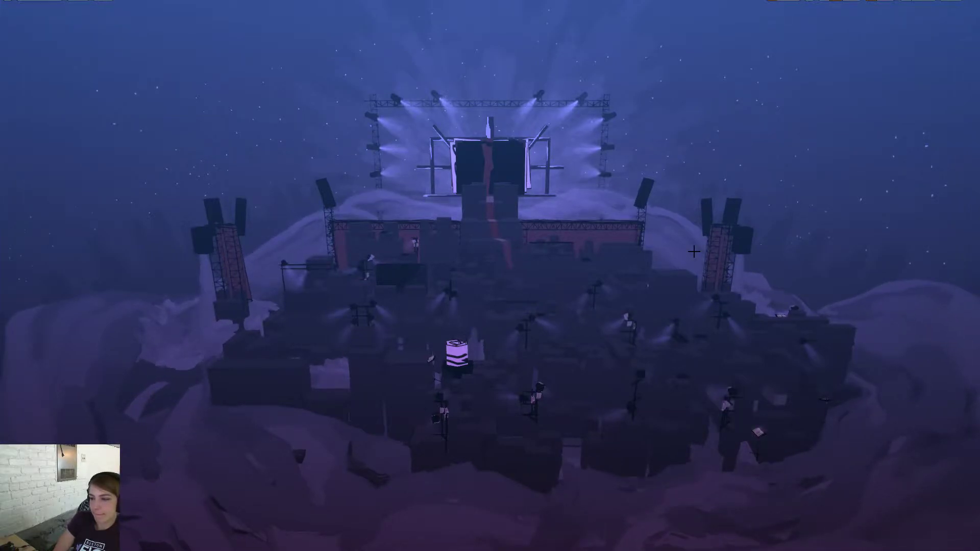